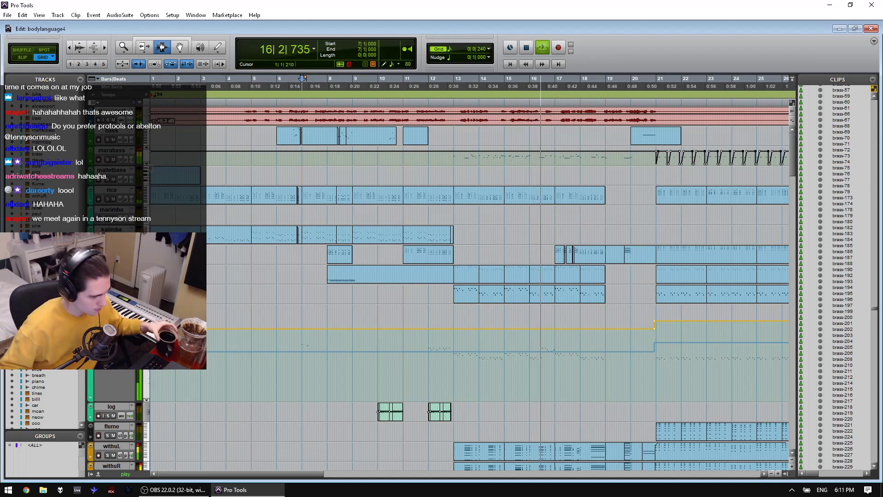
Step: Stop playback and select the span from bar 53 back to bar 1 on the malletbass track
key("space")
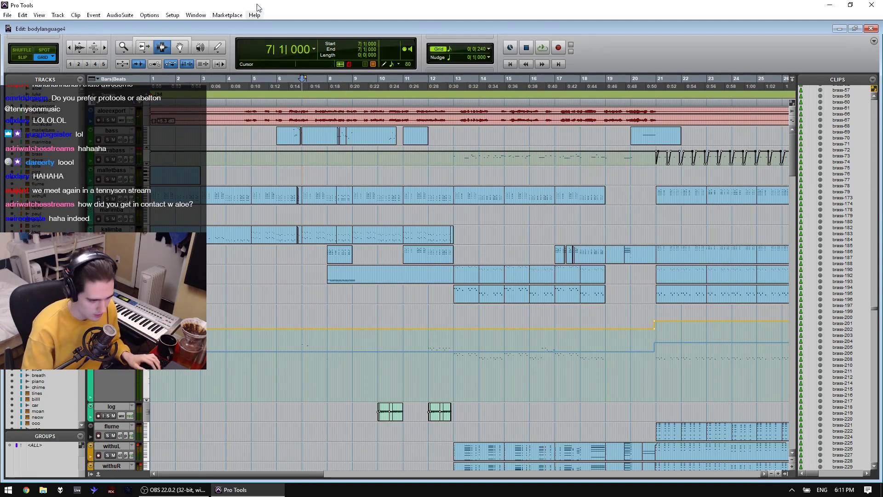
scroll(668, 215, "down", 3)
scroll(478, 221, "up", 1)
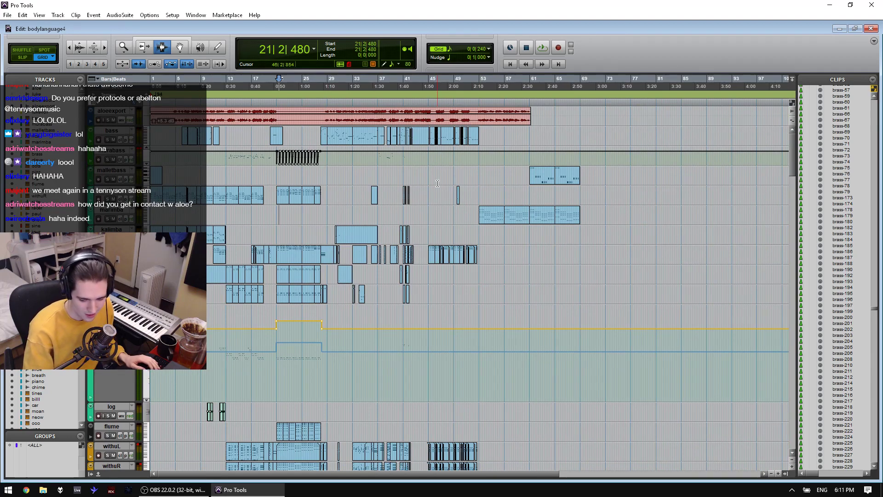
left_click_drag(477, 174, 332, 176)
left_click(480, 179)
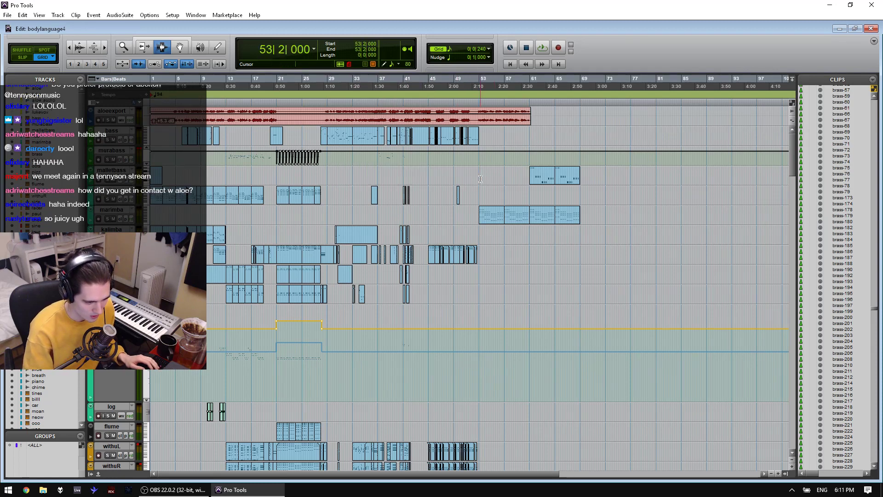
left_click_drag(479, 179, 152, 179)
key("ctrl+]")
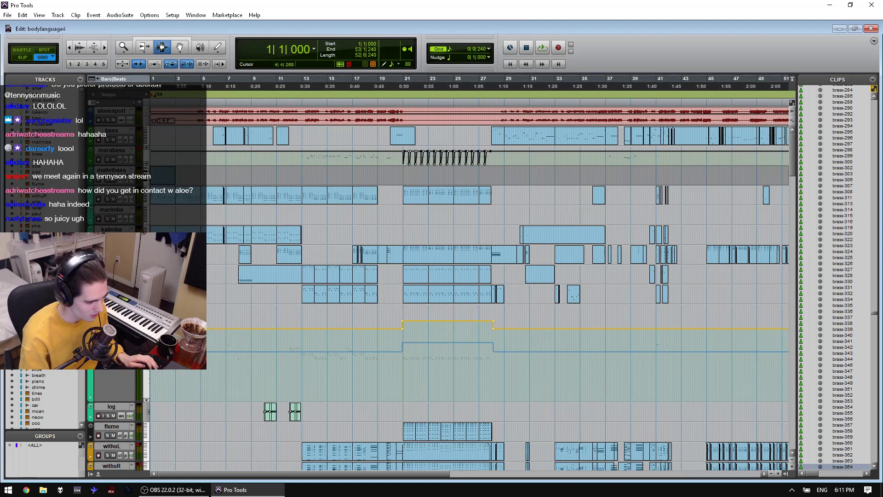
Step: Select the rice clips from bar 1, extend the selection past bar 53 and onto the kalimba track, and clear it
double_click(171, 196)
left_click(372, 199, "shift")
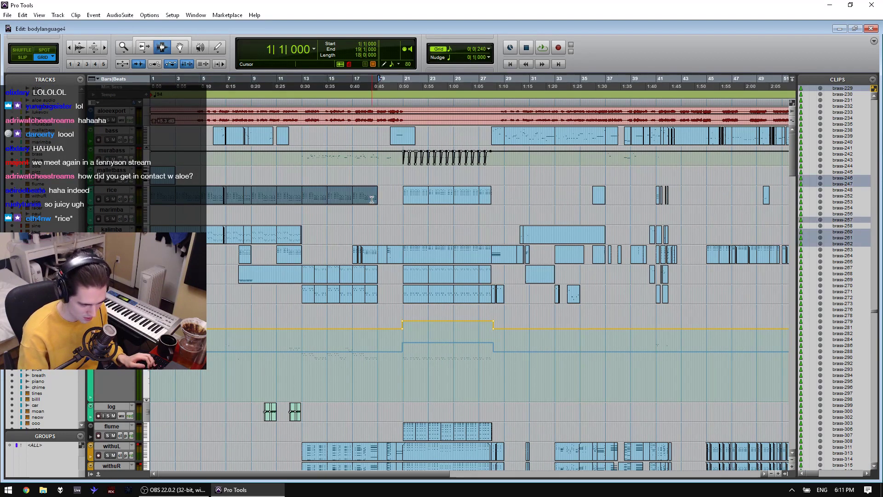
key("ctrl+[")
left_click(479, 234, "shift")
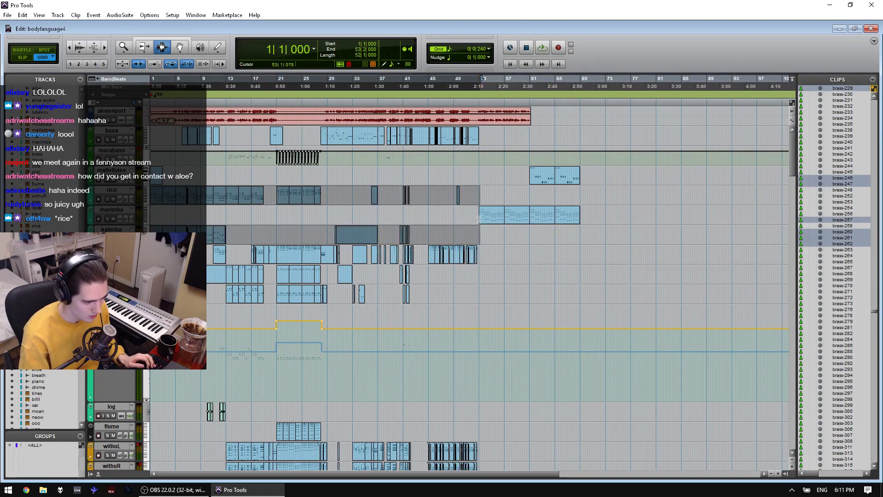
left_click(318, 283)
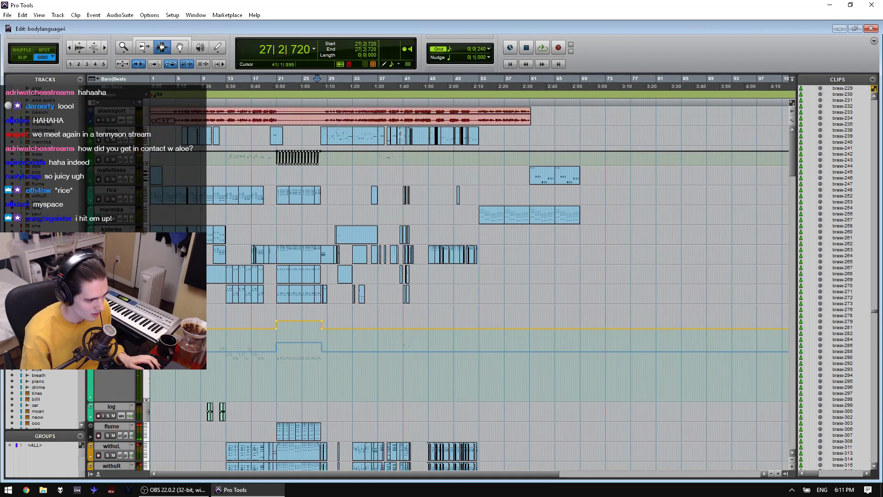
Step: Examine the lower tracks down to the master track, shrinking all track heights to fit more of them
scroll(352, 284, "down", 10)
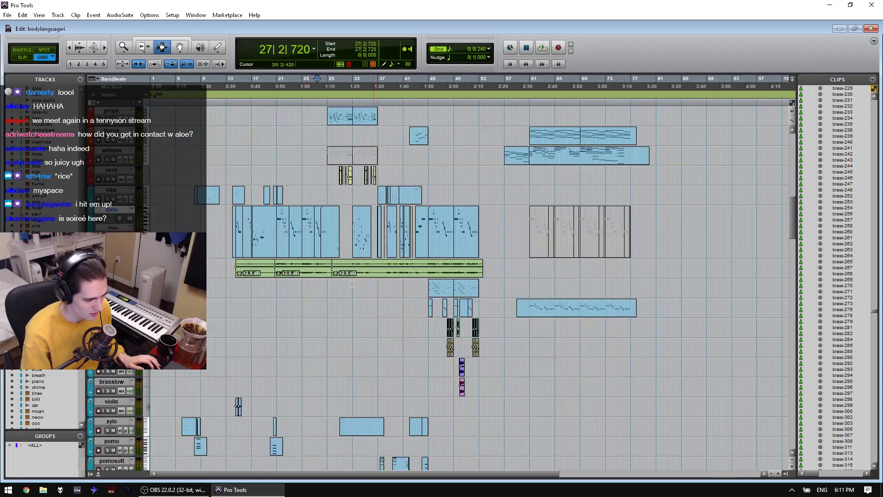
scroll(352, 283, "down", 15)
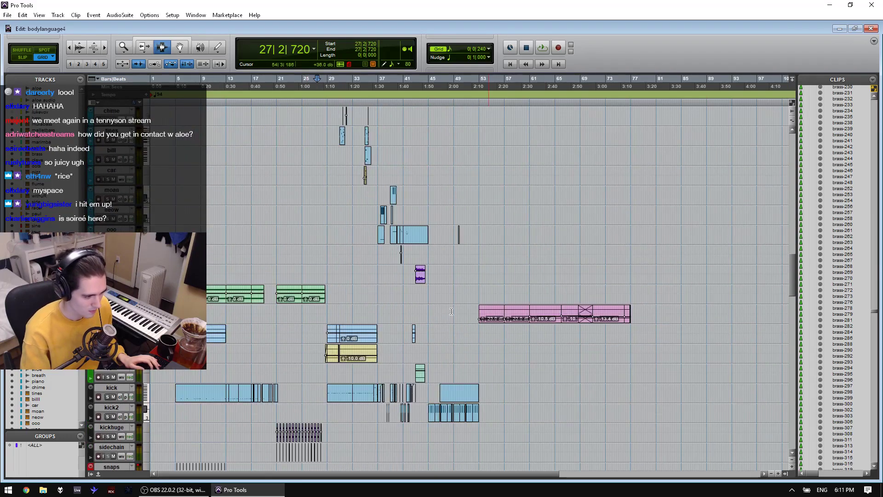
scroll(451, 311, "down", 20)
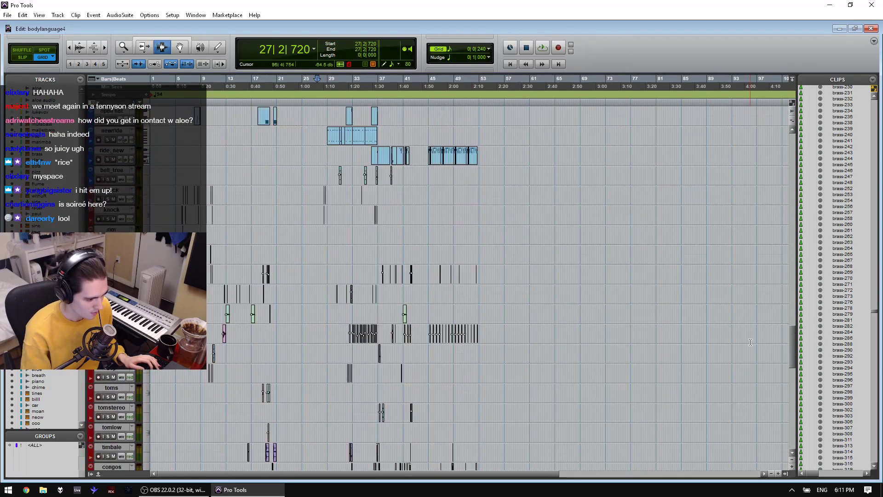
scroll(750, 342, "down", 20)
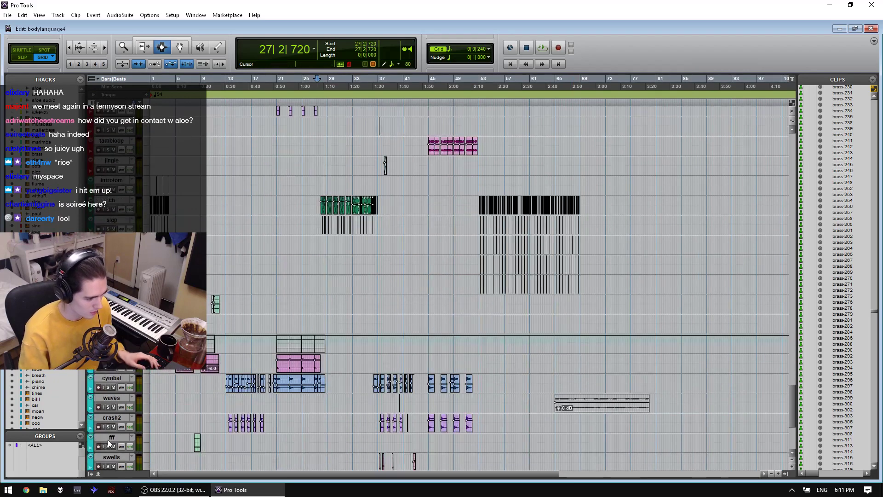
left_click_drag(118, 433, 117, 420)
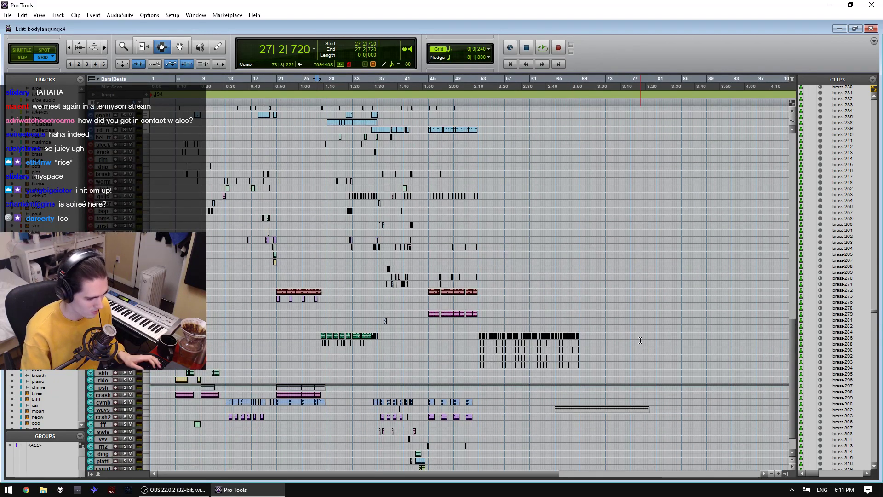
scroll(794, 405, "down", 3)
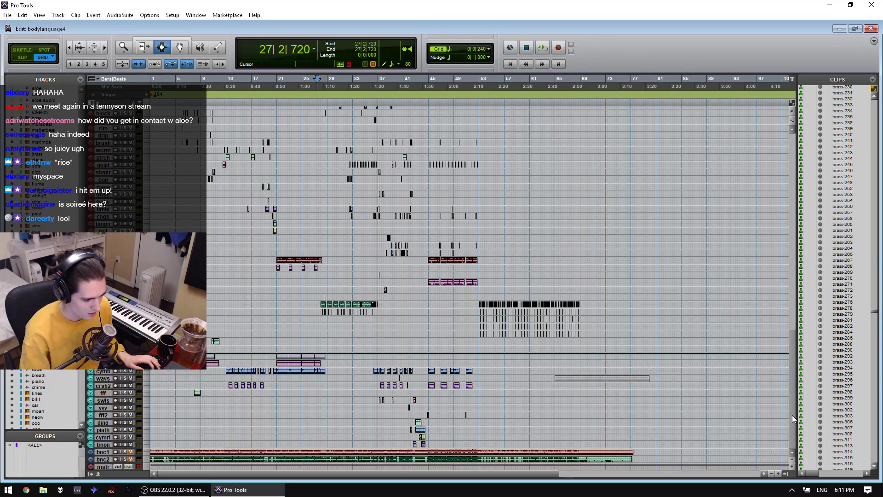
Step: Solo the tmpn track and play its passage from 43|2|720, stopping after about a bar
left_click(419, 410)
key("space")
key("ctrl+bracketright")
key("ctrl+bracketright")
key("space")
left_click(125, 449)
key("space")
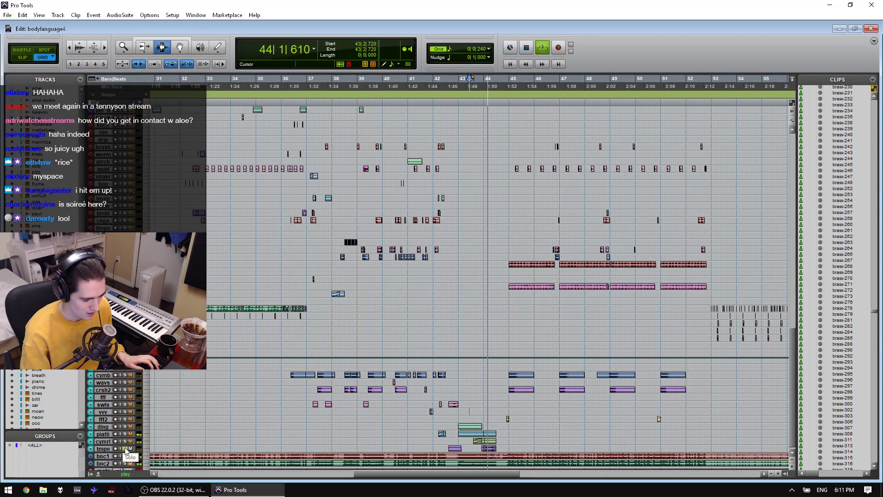
key("space")
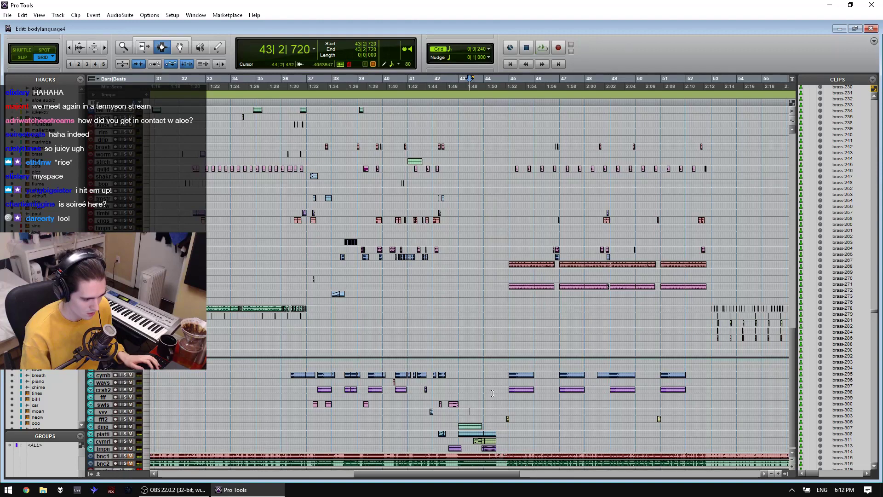
Step: Examine the mixer channel strips through to the master fader and return to the edit view
key("ctrl+equal")
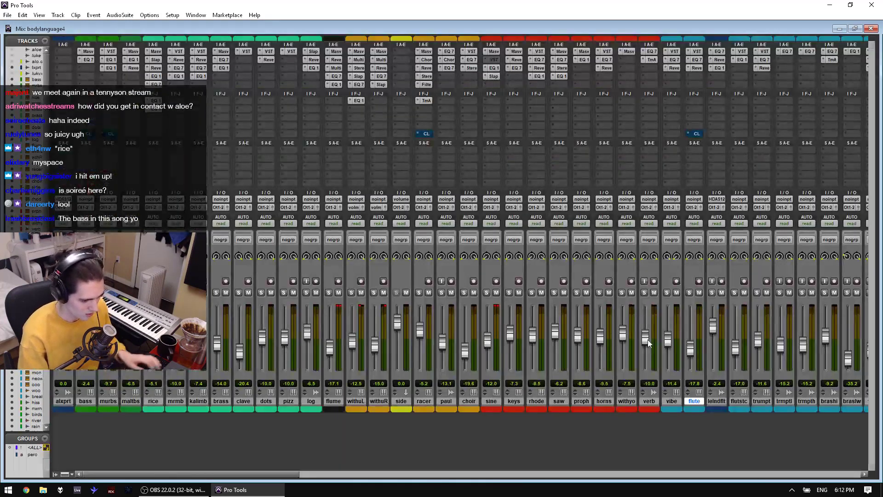
left_click_drag(278, 474, 853, 442)
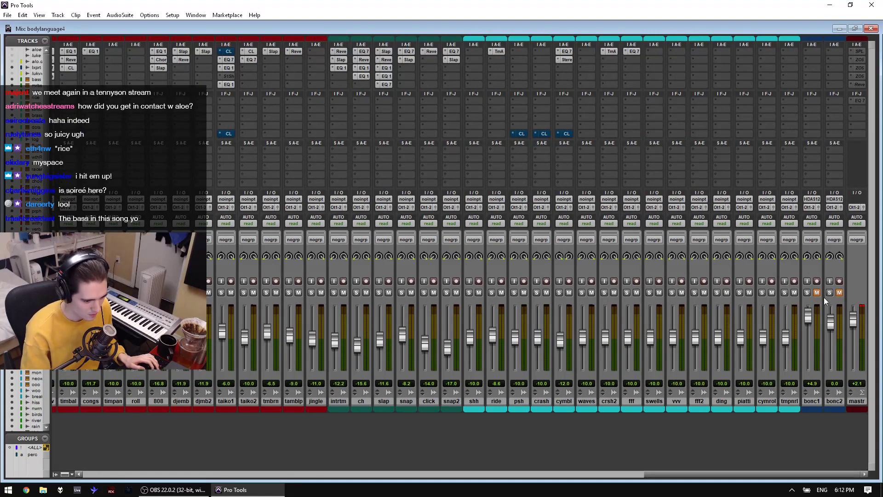
key("ctrl+equal")
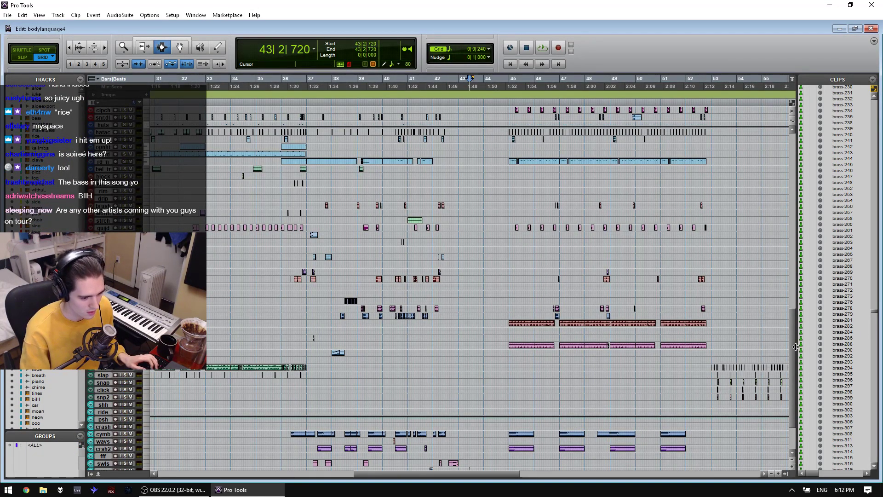
Step: Select the murabass passage from 38|1|000 to 40|2|480 and enlarge the heights of all tracks
left_click_drag(793, 343, 804, 126)
key("ctrl+bracketright")
key("ctrl+bracketright")
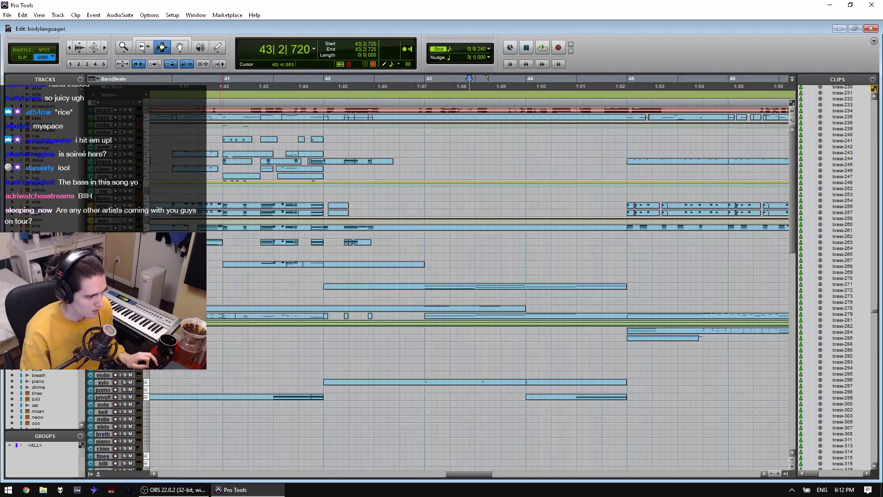
key("ctrl+z")
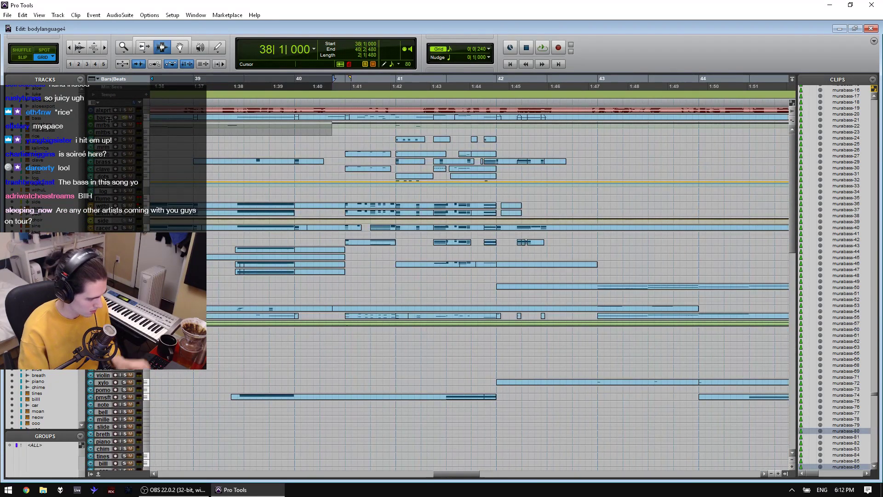
left_click_drag(103, 120, 103, 140)
scroll(413, 156, "down", 4)
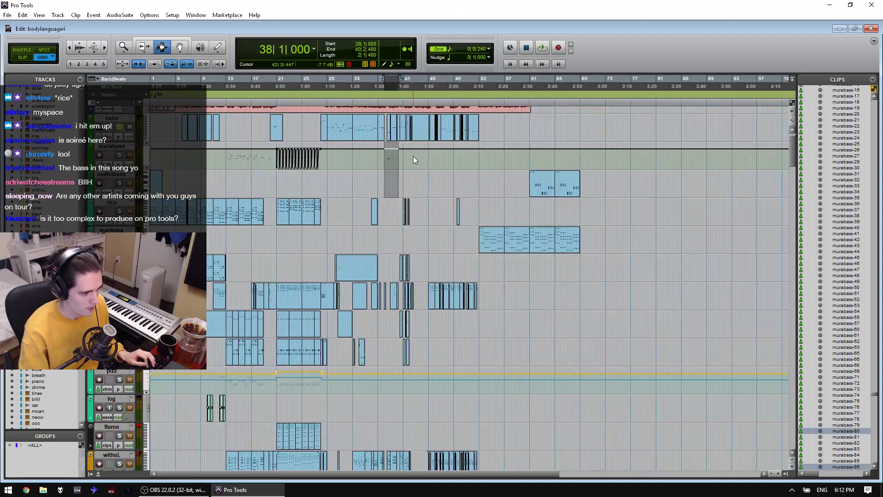
Step: Select the bass clip spanning bars 29 to 33 and play it
double_click(339, 130)
key("space")
key("ctrl+bracketright")
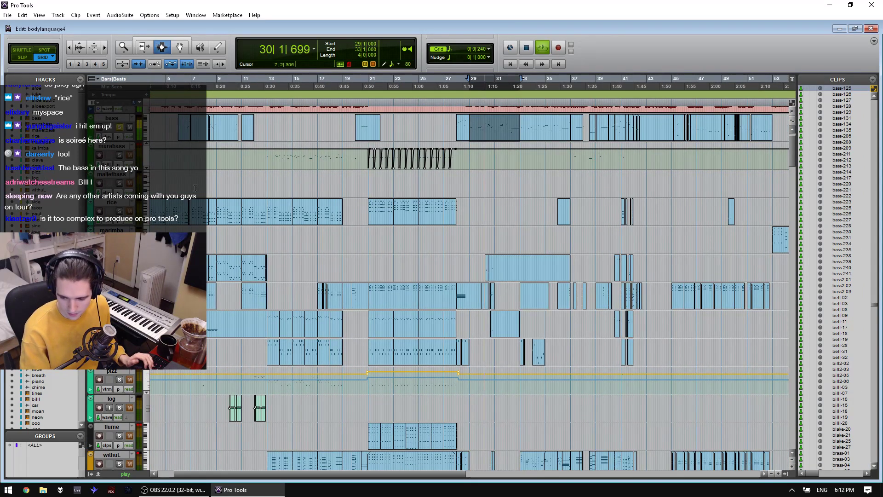
Step: Open the selected bass clip in the MIDI Editor, examine its notes and pitch bends, and close the editor
scroll(460, 184, "down", 6)
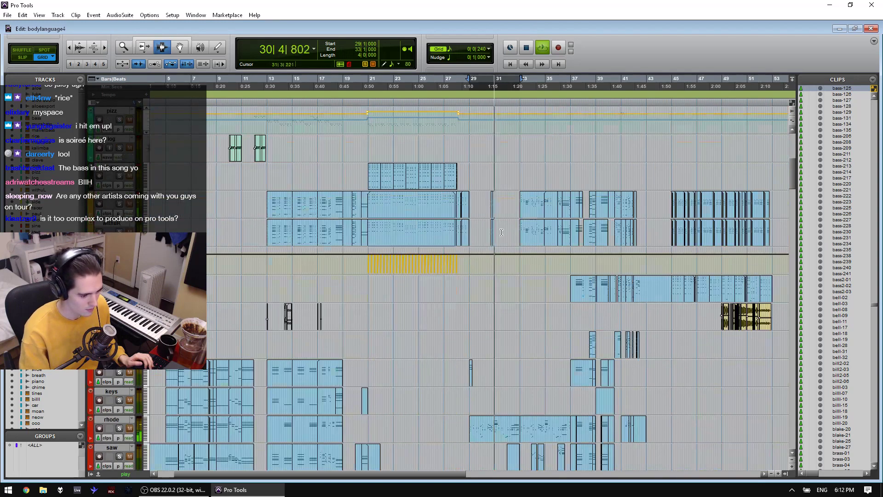
scroll(523, 180, "up", 7)
right_click(490, 138)
left_click(500, 355)
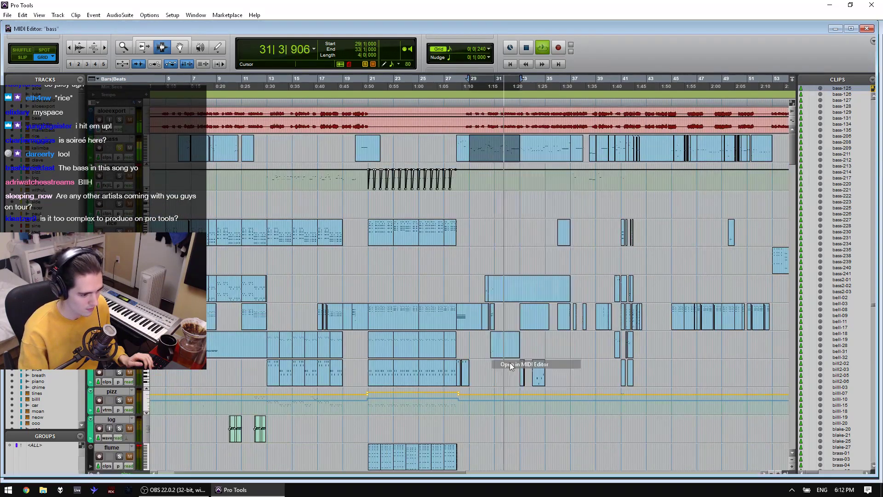
scroll(337, 273, "down", 5)
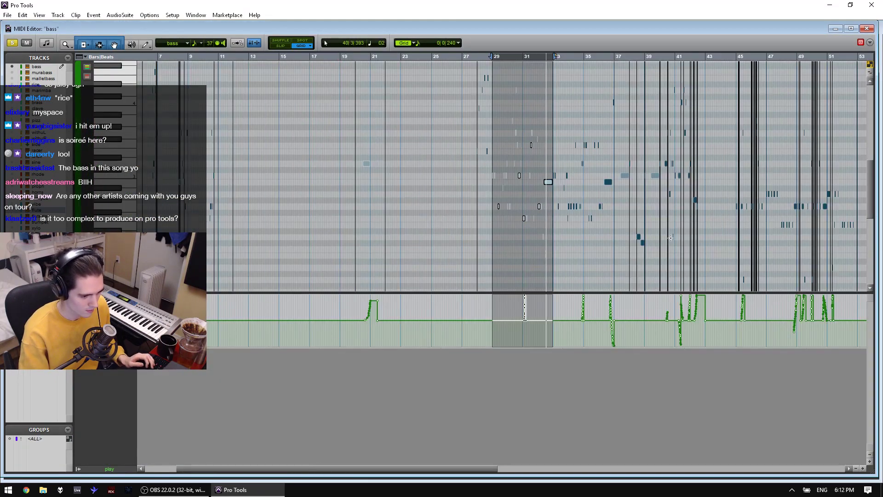
left_click(866, 29)
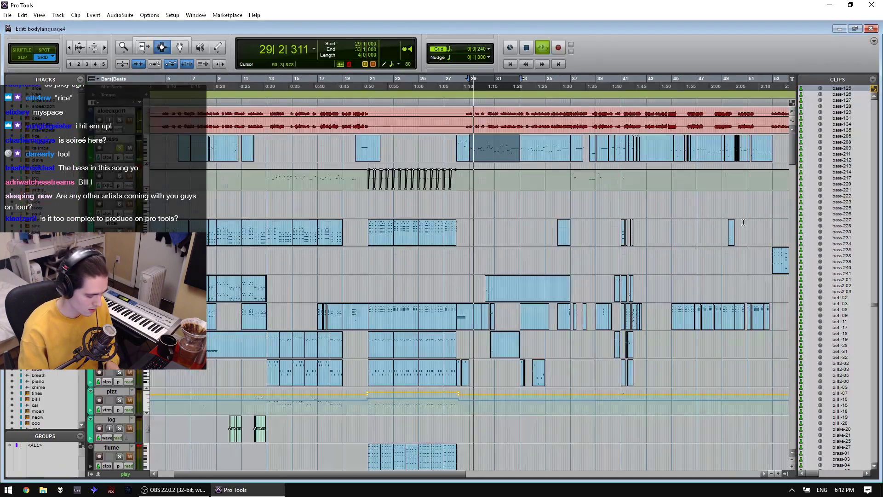
Step: Play from bar 29 and select the proph clip spanning bars 29 to 33 to inspect its chords
scroll(540, 157, "up", 1)
left_click(529, 151)
double_click(529, 151)
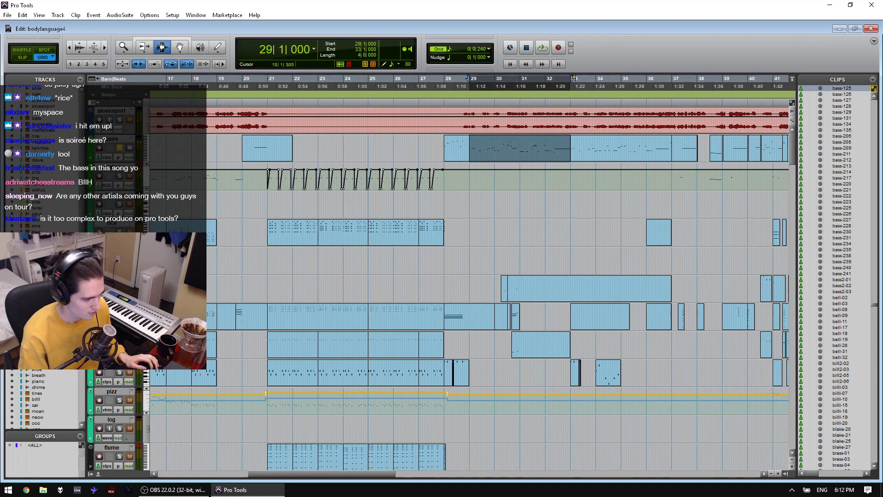
scroll(469, 288, "down", 8)
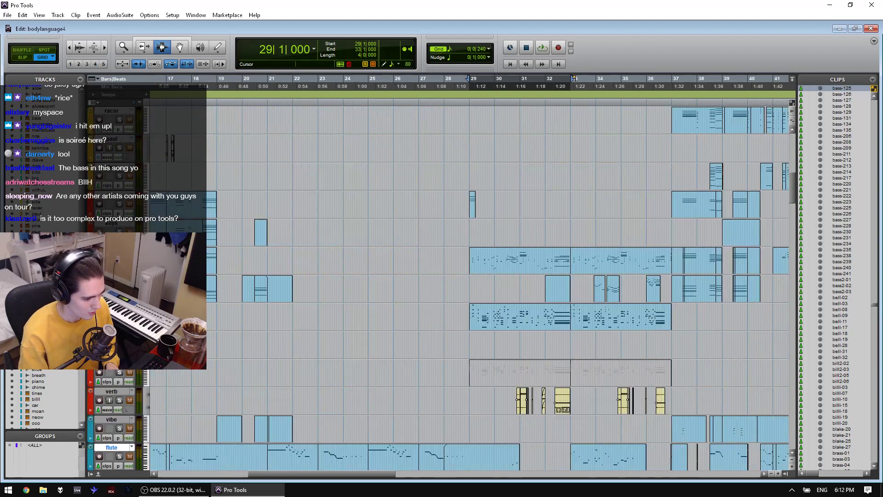
key("space")
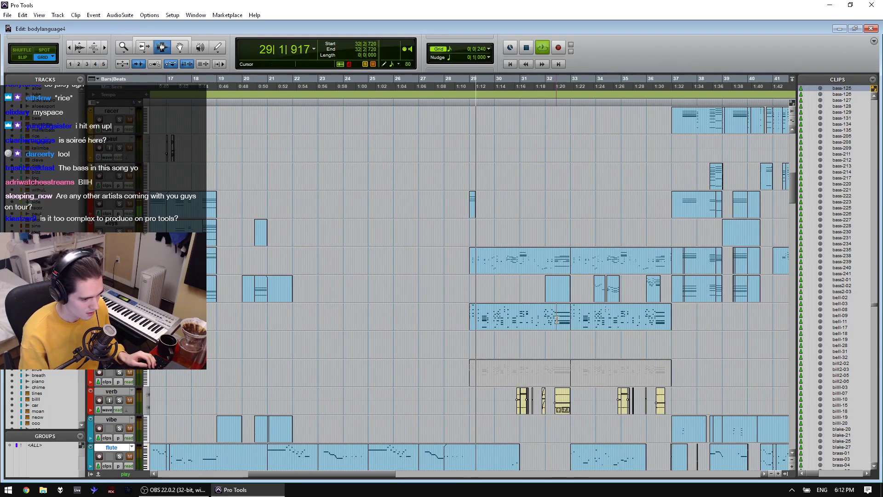
double_click(521, 317)
scroll(521, 322, "up", 1)
mouse_move(342, 474)
left_mouse_down()
mouse_move(392, 476)
mouse_move(340, 473)
left_mouse_up()
key("ctrl+]")
key("ctrl+[")
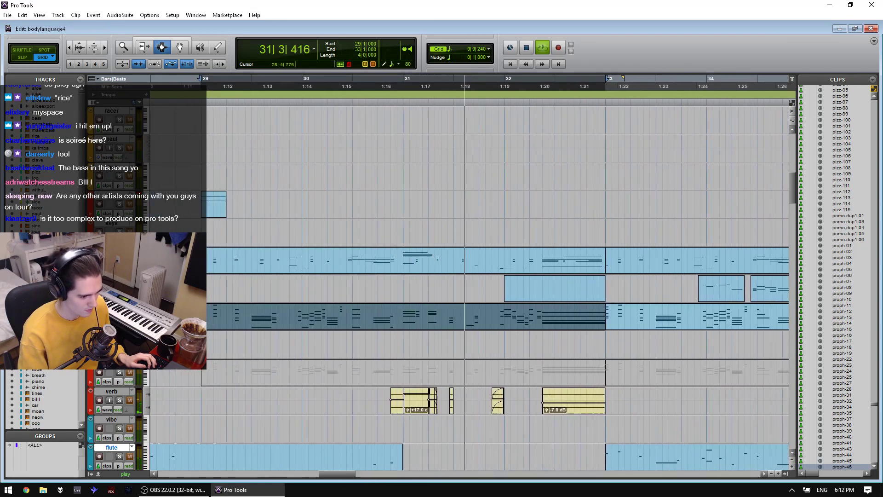
Step: Select the proph clip spanning bars 33 to 37, play it, and stop with the cursor at 36|2|480
double_click(555, 306)
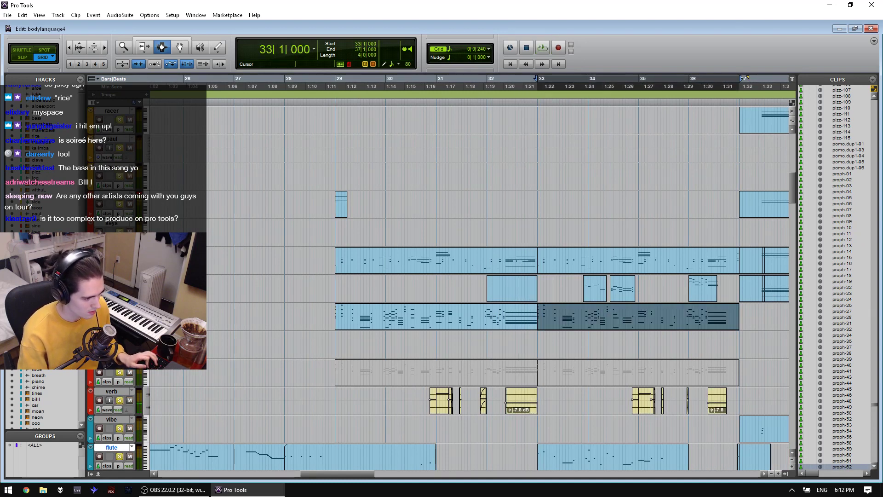
key("space")
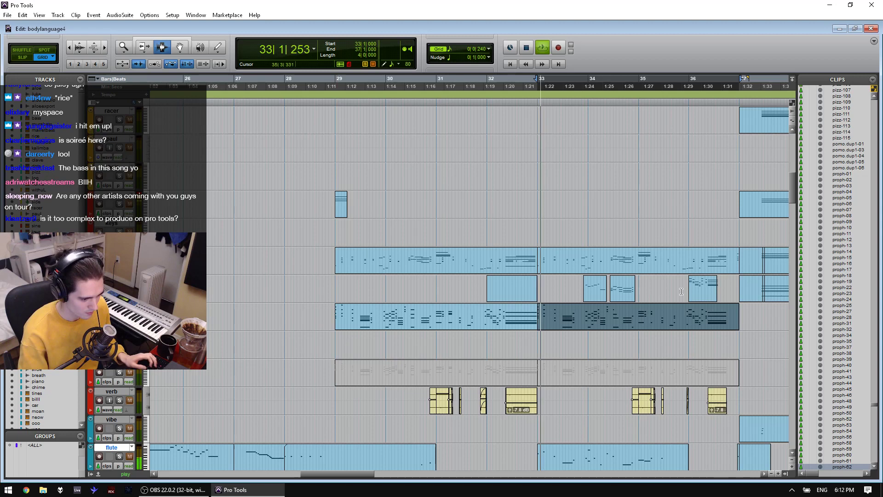
left_click(707, 317)
key("space")
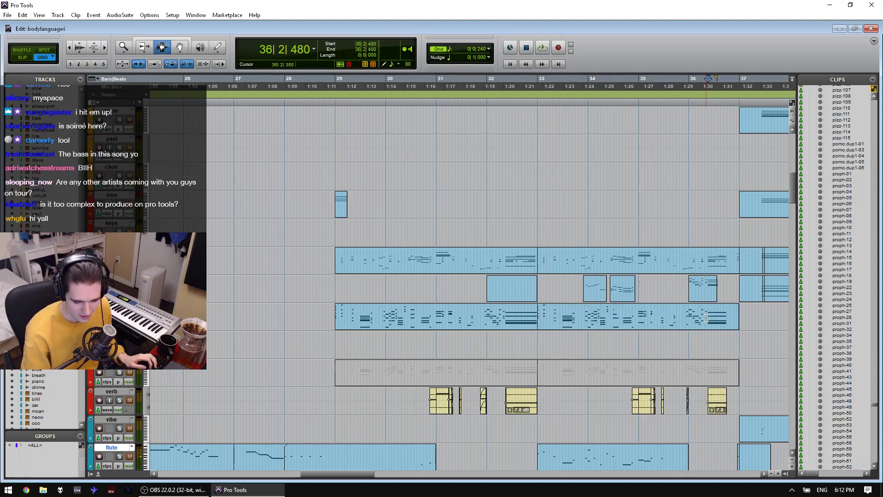
Step: Highlight the proph notes from 33|4|720 to 34|2|480, followed by the passage from 33|2|720 to 36|4|480
double_click(695, 317)
left_click(600, 315)
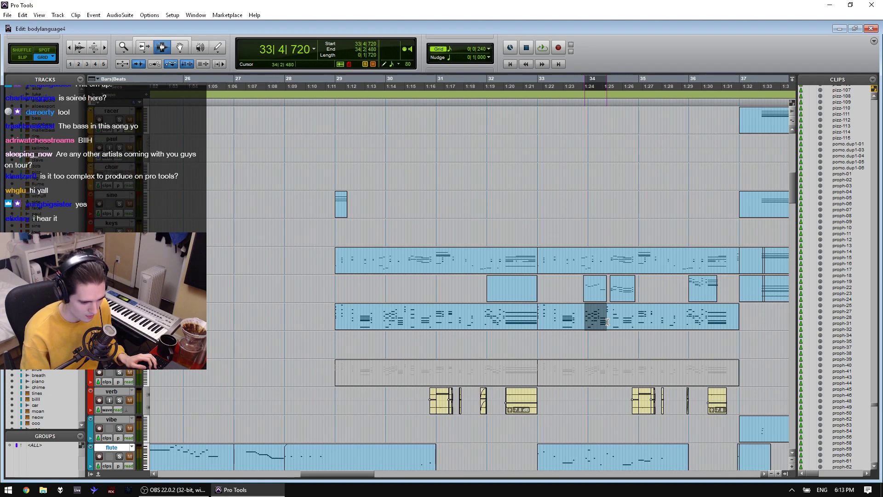
left_click_drag(607, 322, 558, 317)
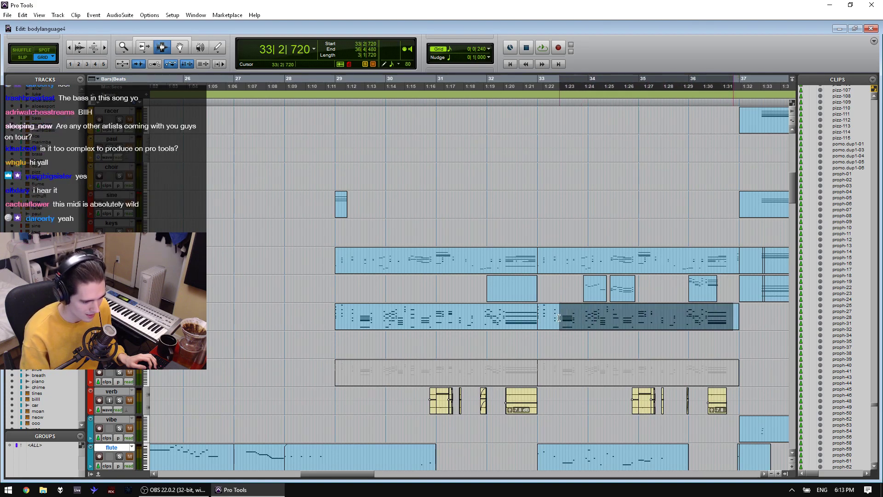
Step: Play the proph passage from 33|4|720 to 35|2|720, and place the cursor at 36|2|720 on the verb track
mouse_move(621, 319)
left_mouse_down()
mouse_move(583, 320)
mouse_move(662, 321)
left_mouse_up()
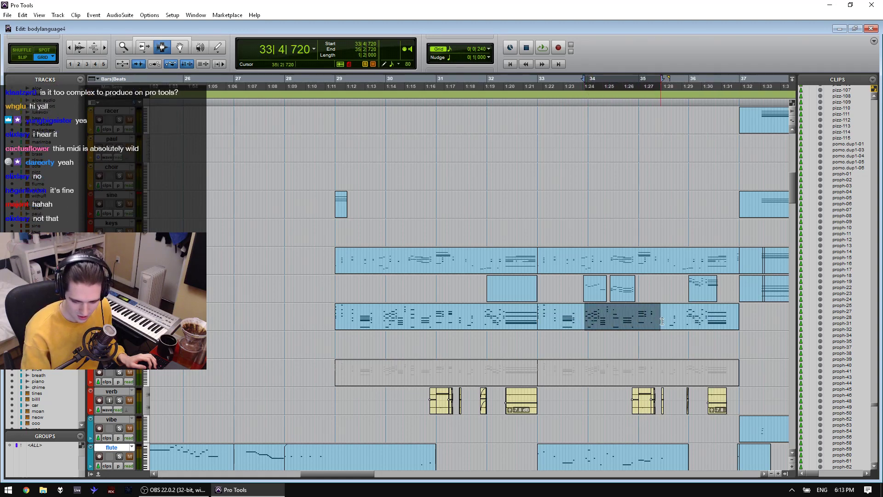
key("space")
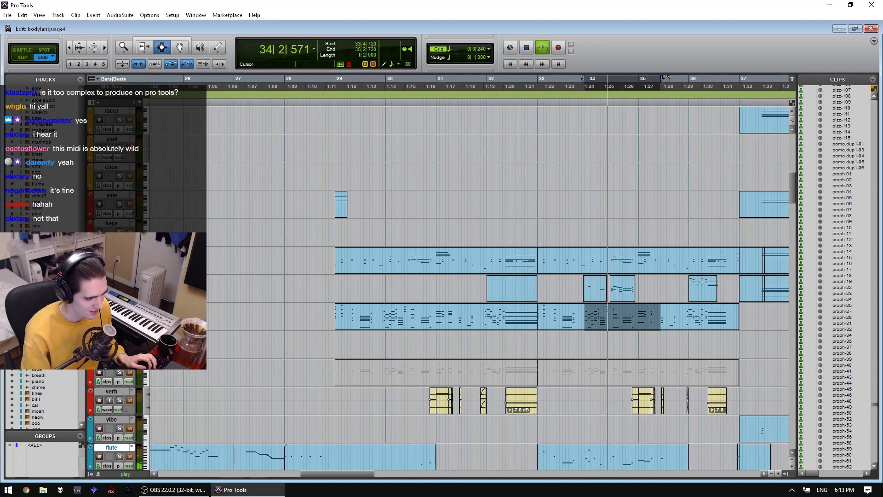
left_click(702, 340)
scroll(598, 373, "down", 2)
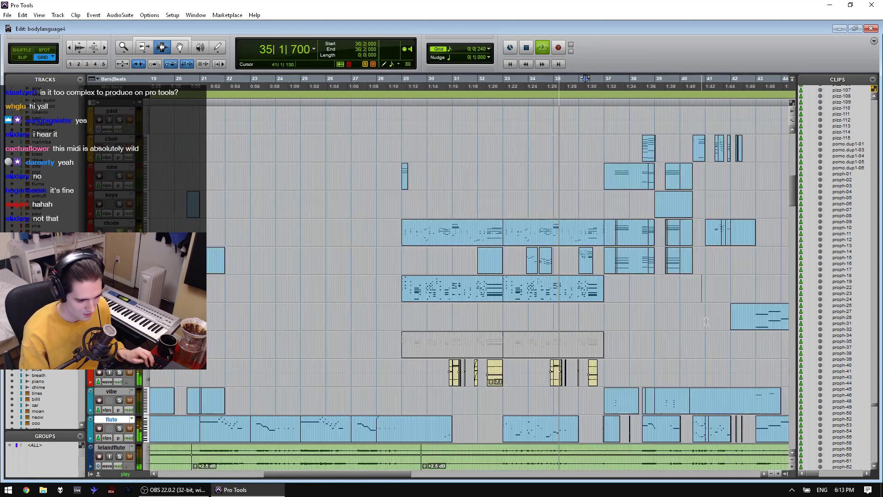
left_click(590, 371)
scroll(590, 370, "up", 2)
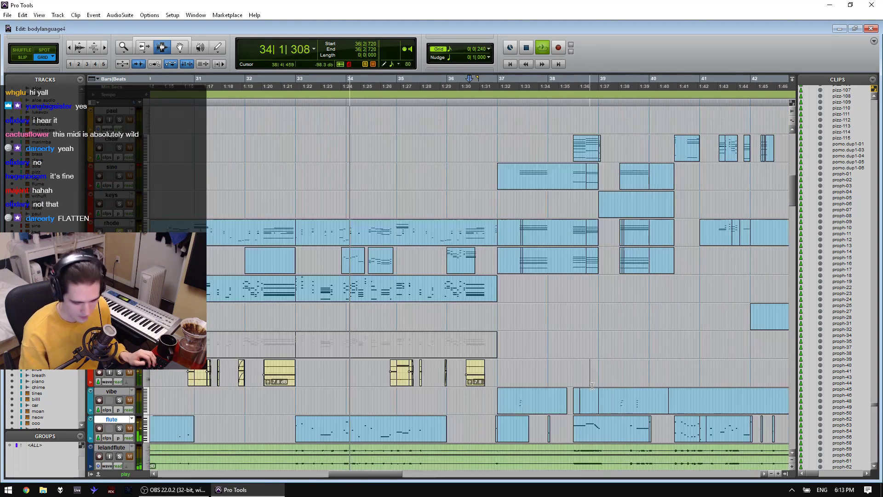
Step: Select the proph clip spanning bars 33 to 37 and play it while looking over the tracks below
scroll(403, 298, "down", 1)
double_click(404, 299)
scroll(175, 210, "down", 9)
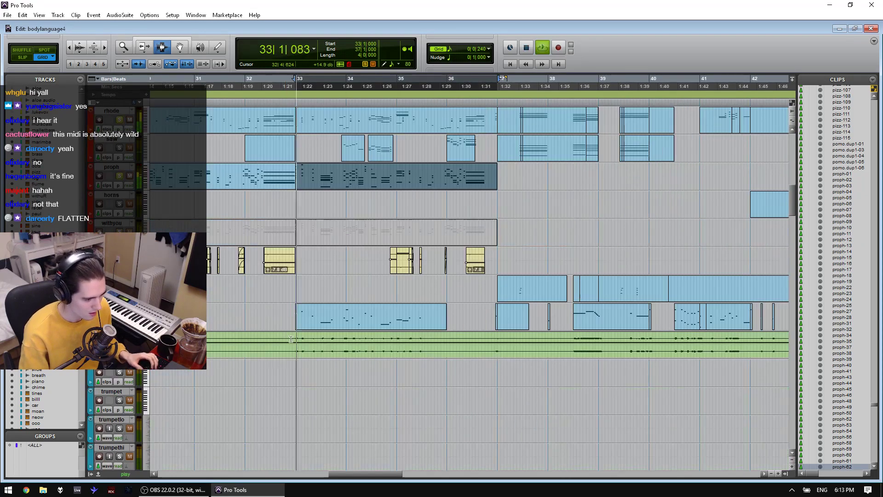
key("space")
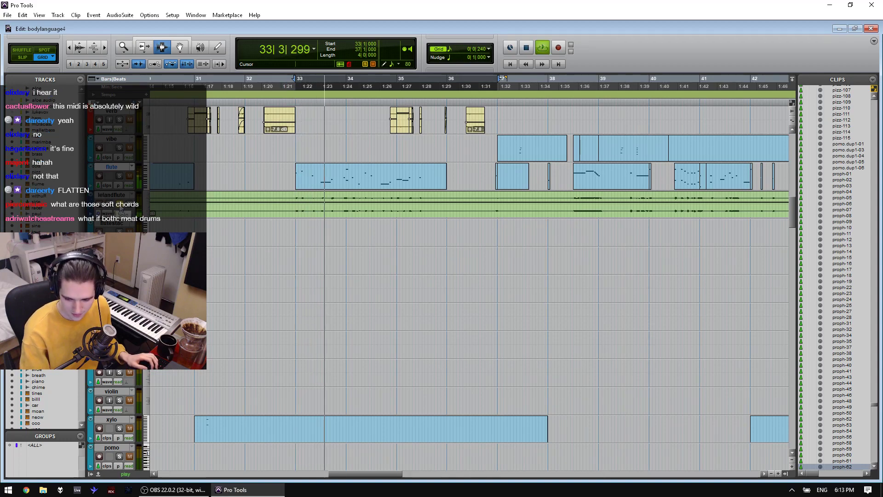
scroll(120, 207, "up", 5)
scroll(121, 208, "up", 4)
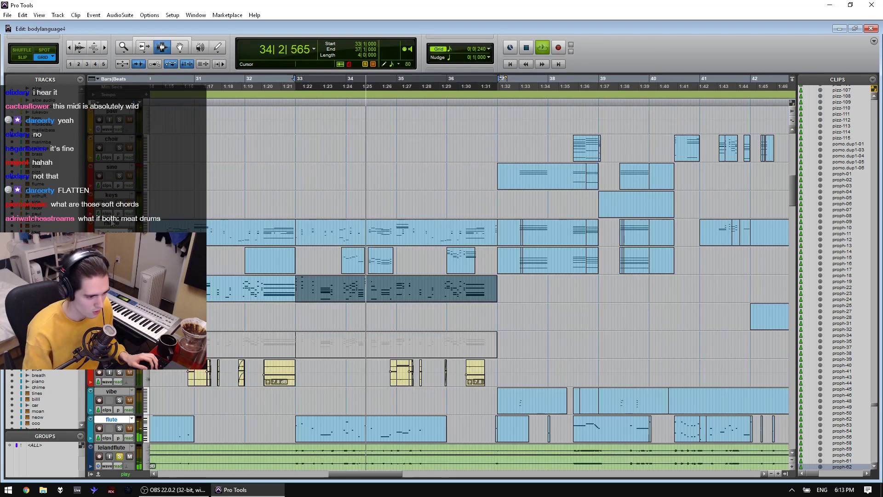
key("space")
Step: Play from 34|4|000 on the rhode track, look over the channels in the Mix window, and return to the Edit window
left_click(385, 239)
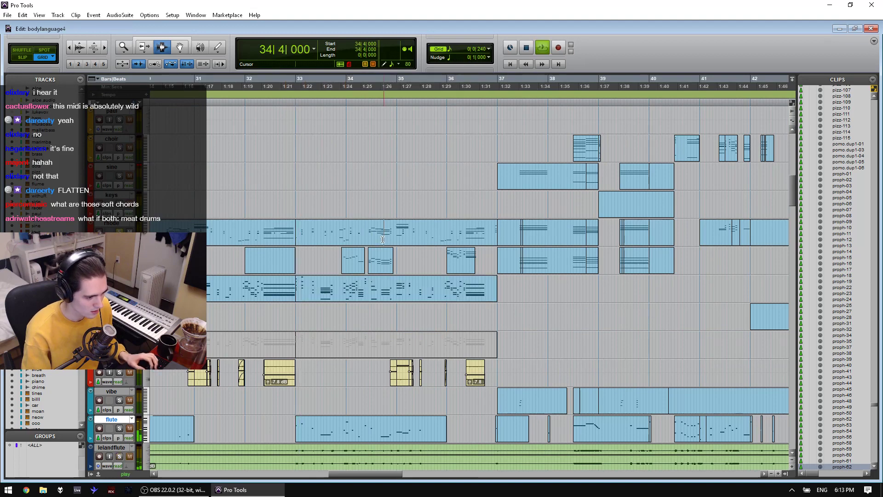
key("space")
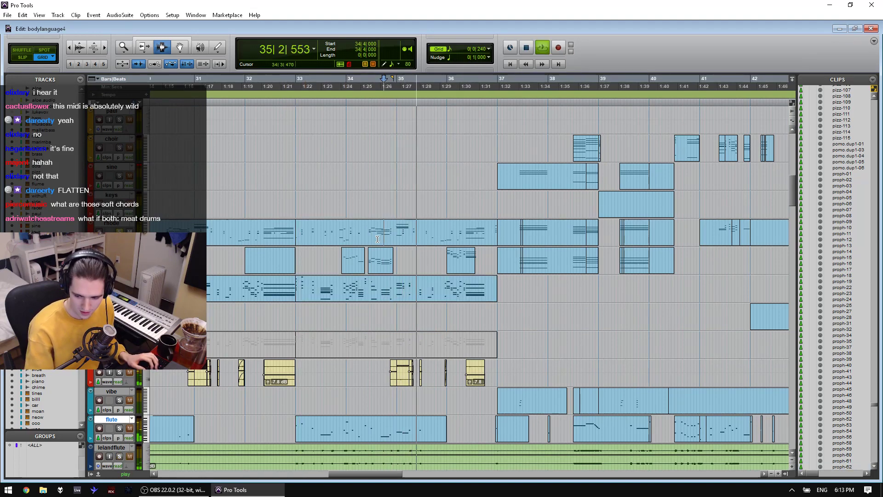
key("ctrl+equal")
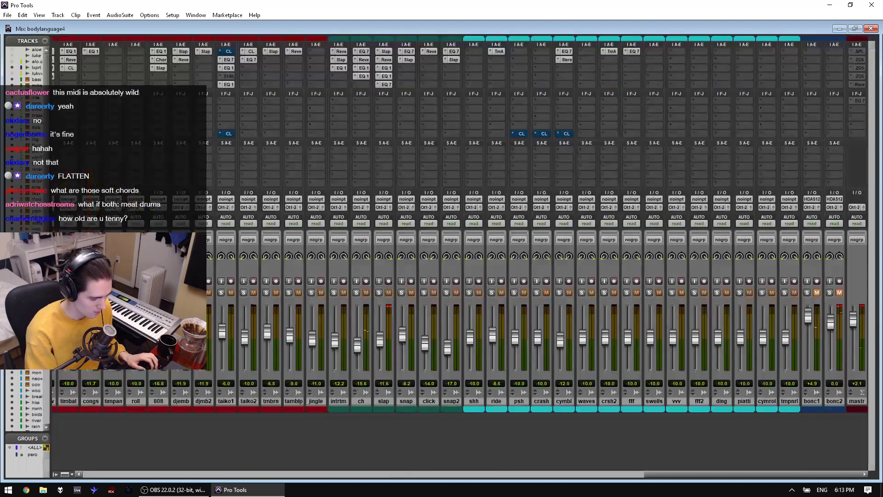
left_click_drag(642, 479, 408, 465)
key("ctrl+equal")
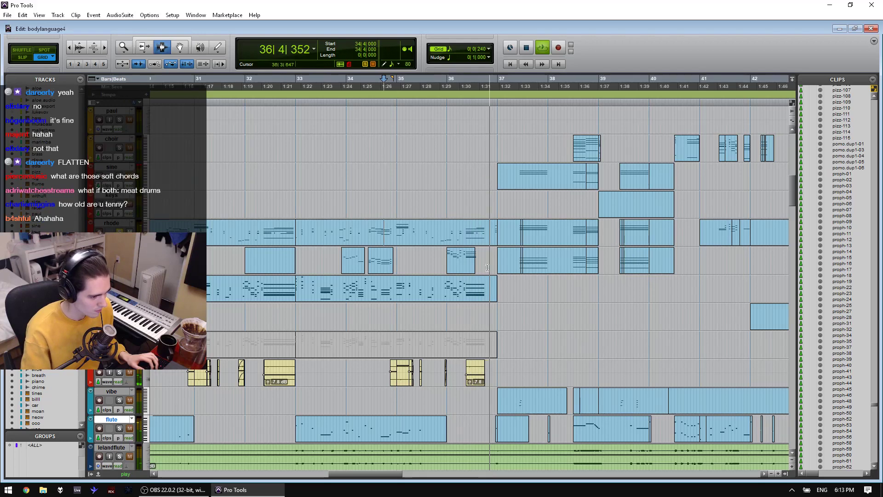
key("space")
Step: Select the short MIDI clip at bar 36 between the rhode and proph tracks and play it
double_click(461, 261)
key("space")
key("space")
key("space")
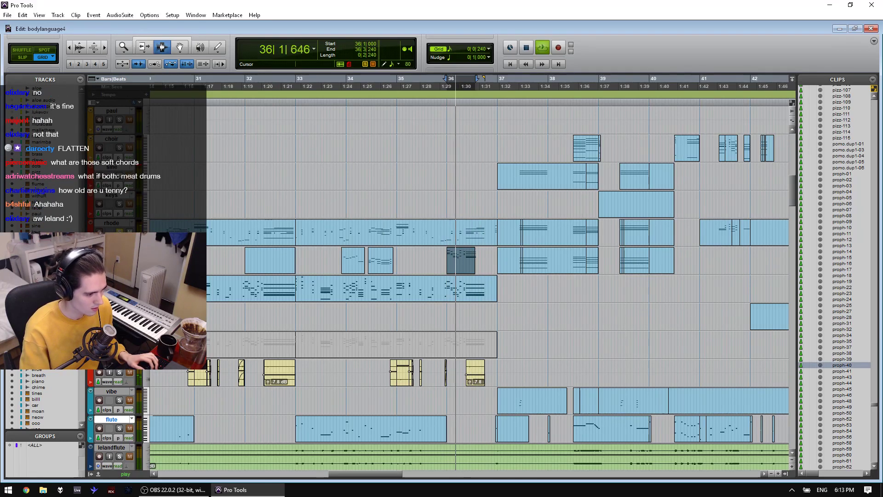
scroll(124, 374, "down", 5)
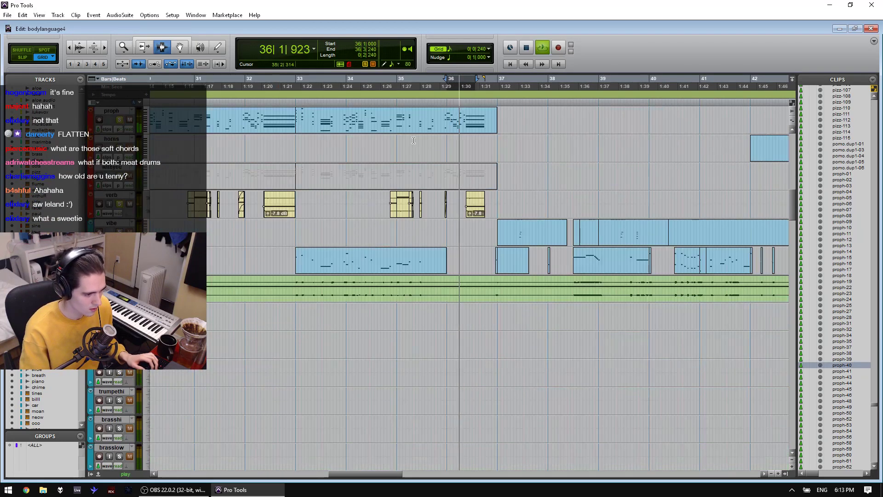
key("space")
Step: Play the first verb clips from 30|4|480 and stop
left_click(187, 226)
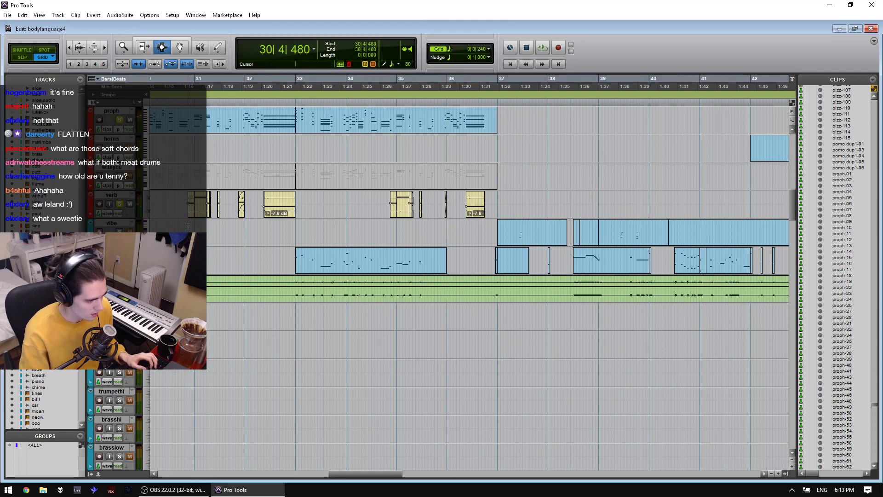
key("space")
key("space")
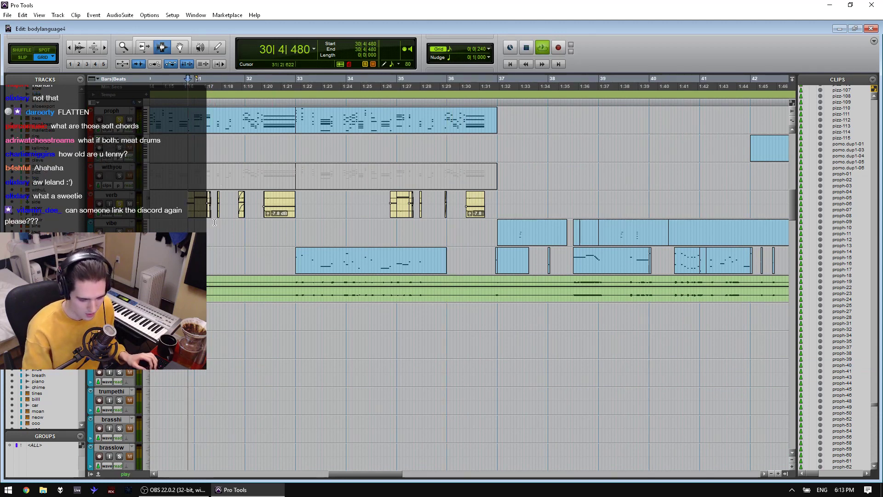
key("space")
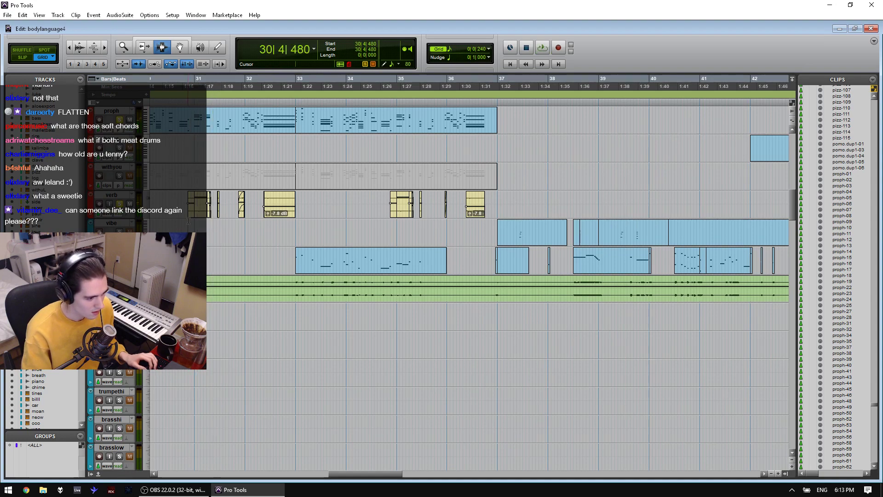
Step: Select the verb clip spanning 31|1|000 to 31|2|000
key("ctrl+bracketright")
key("ctrl+bracketright")
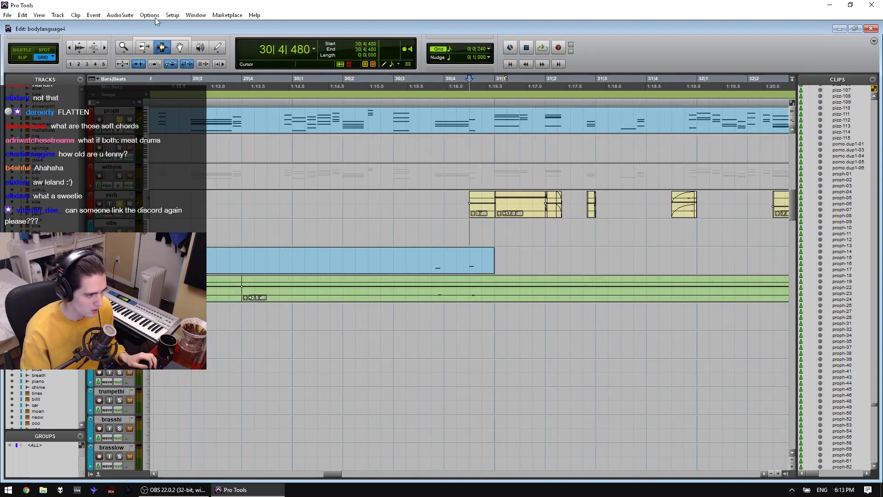
left_click(119, 14)
left_click(515, 206)
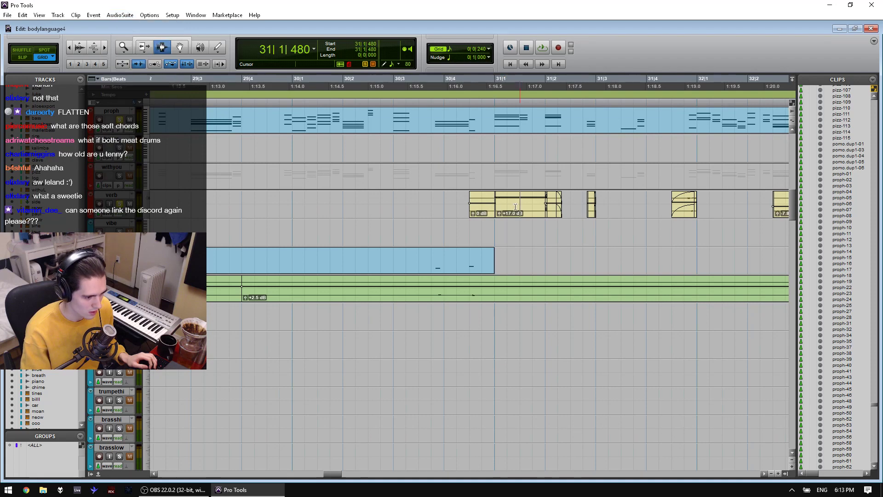
double_click(520, 207)
left_click(120, 14)
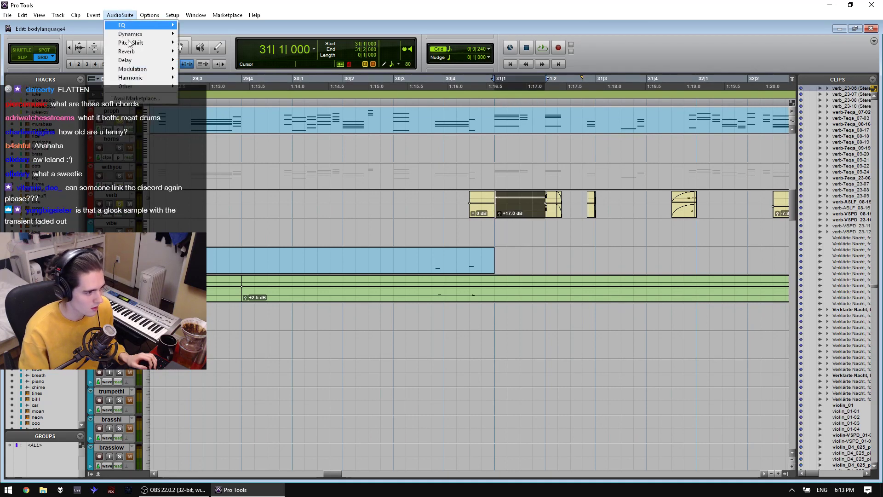
mouse_move(156, 45)
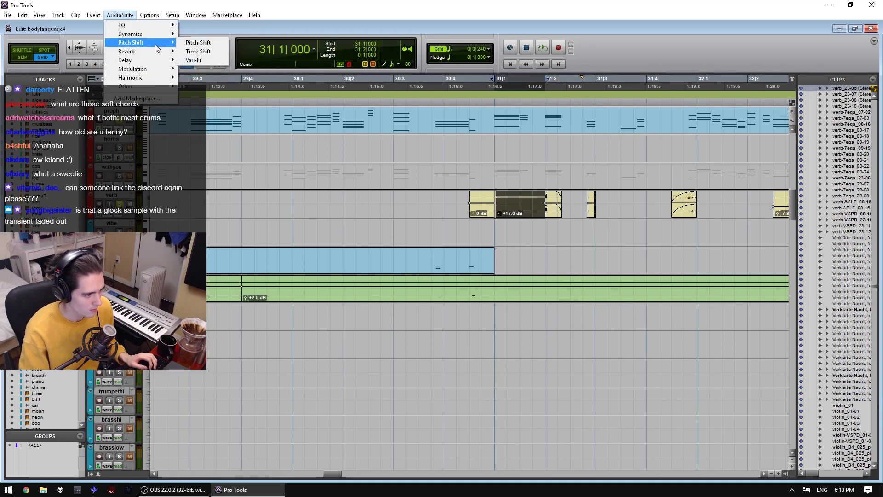
left_click(207, 61)
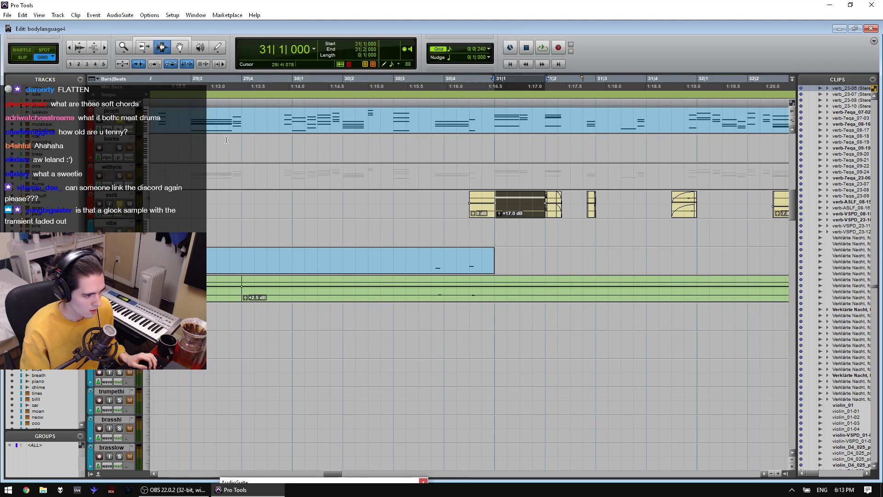
left_click(121, 16)
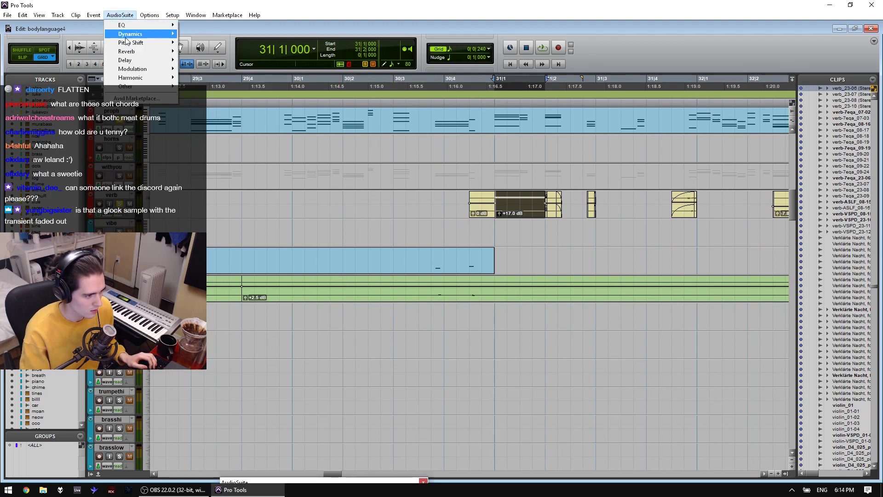
mouse_move(138, 42)
left_click(196, 43)
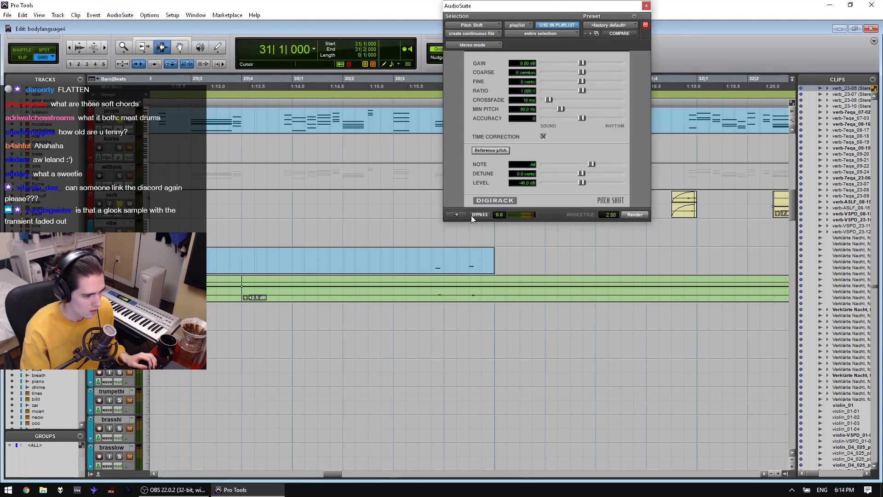
left_click(646, 6)
Step: Preview and render AudioSuite D-Verb with infinite decay on the selected verb clip, and undo the render
left_click(119, 15)
mouse_move(152, 51)
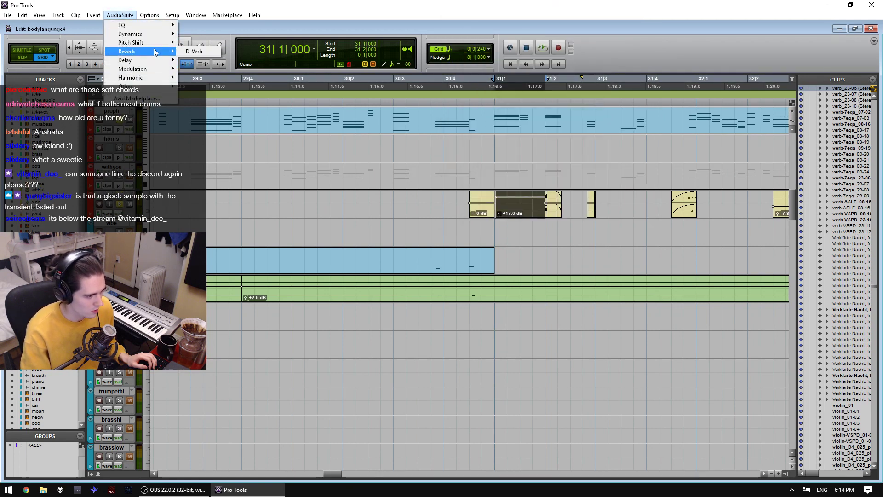
left_click(194, 51)
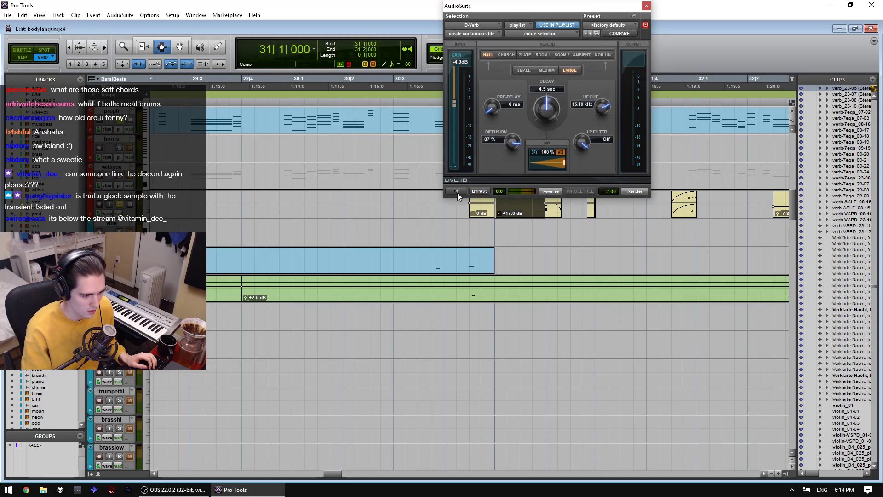
left_click(456, 192)
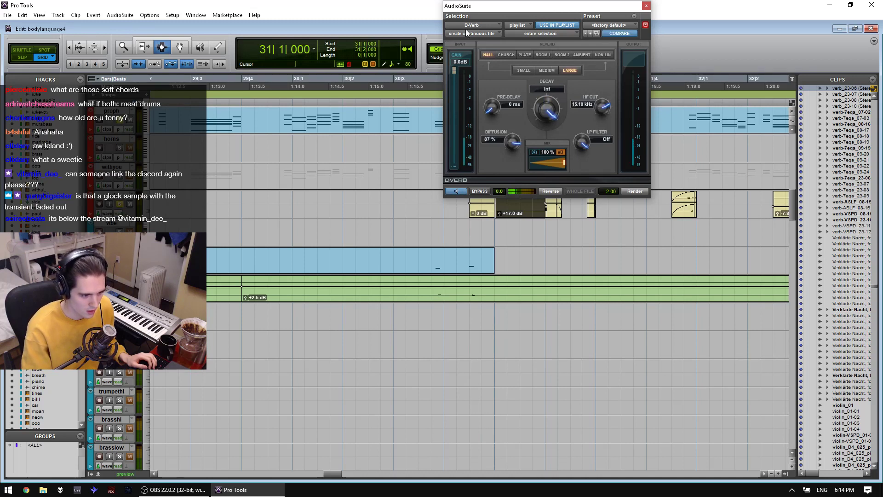
left_click(630, 190)
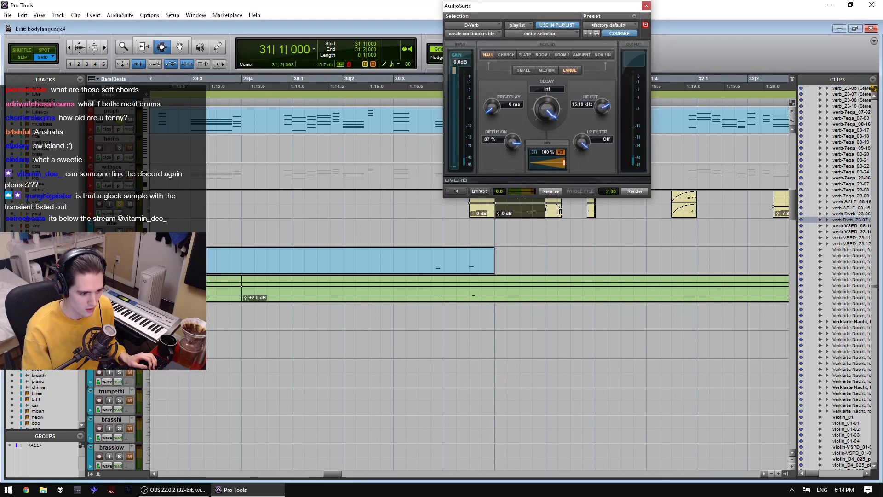
key("ctrl+z")
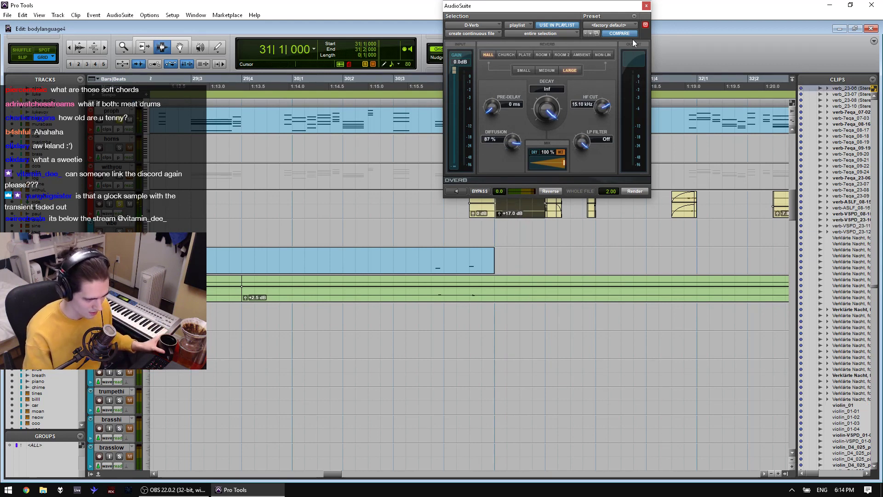
Step: Select the verb track from 31|4|240 to 32|2|240, around the faded clip before bar 32
left_click_drag(456, 209, 510, 214)
left_click_drag(697, 215, 671, 214)
left_click_drag(670, 214, 711, 214)
mouse_move(734, 214)
left_mouse_down()
mouse_move(684, 216)
mouse_move(761, 215)
left_mouse_up()
left_click(660, 217)
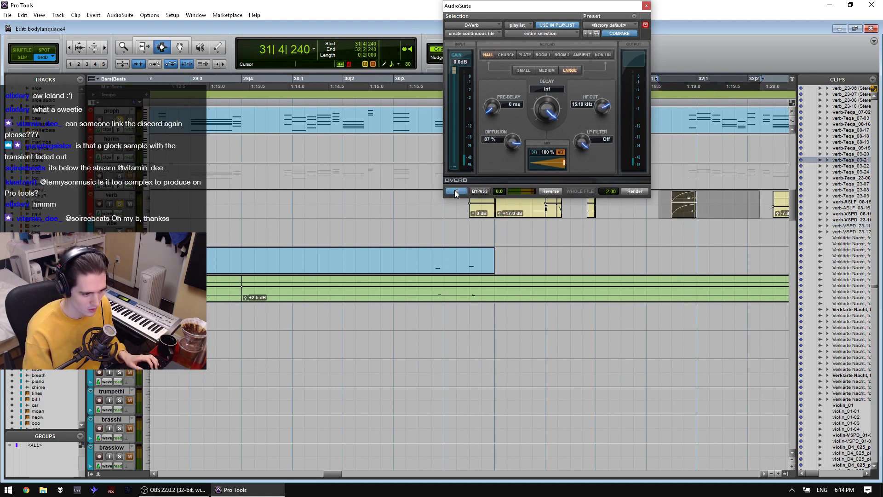
Step: Render D-Verb over the selected verb range, play the rendered reverb, and undo the render
left_click(634, 191)
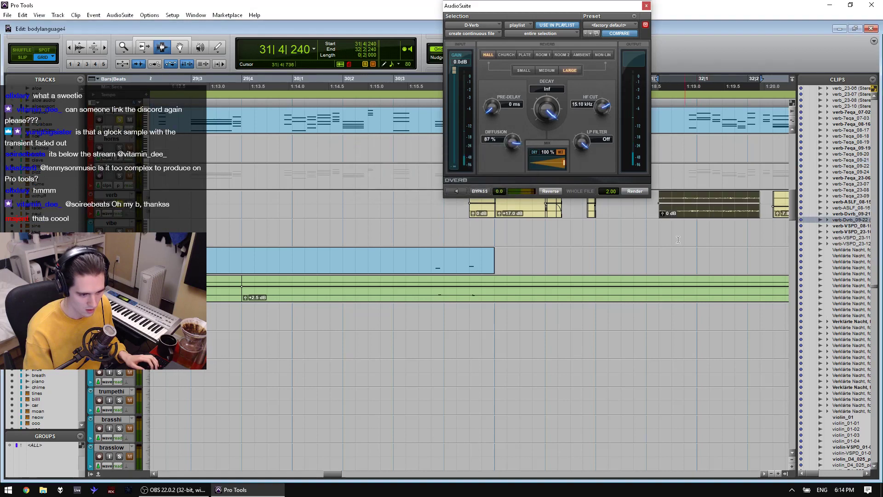
key("space")
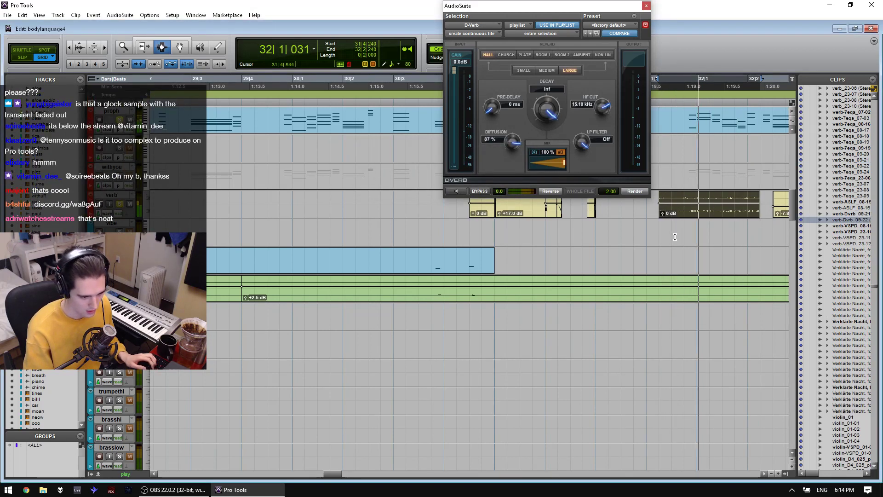
key("ctrl+z")
key("space")
Step: Place the cursor at 32|1|240 and close the D-Verb window
left_click(710, 230)
scroll(637, 218, "down", 3)
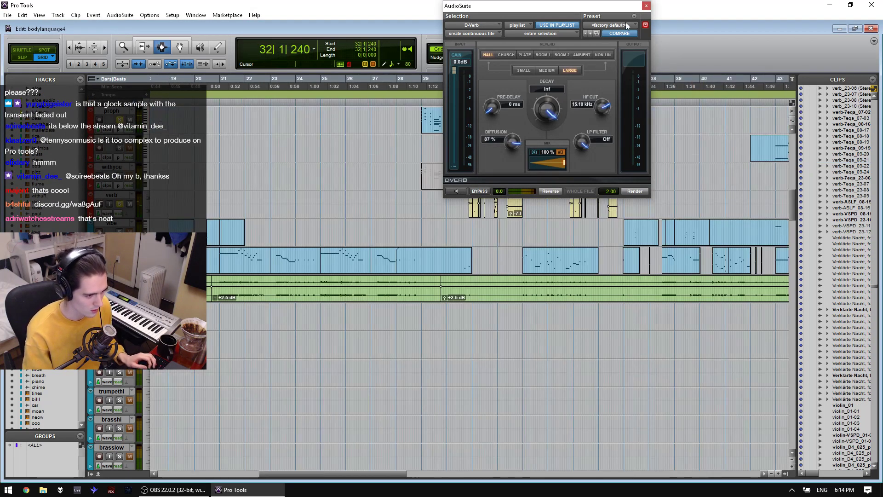
left_click(646, 5)
Step: Look over the whole arrangement and select the proph clips spanning bars 29 to 37
scroll(616, 262, "up", 6)
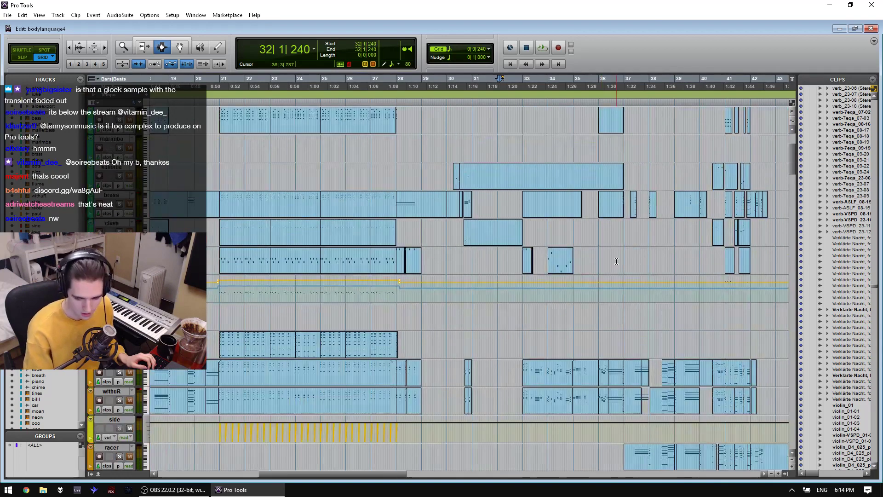
scroll(616, 261, "up", 4)
key("r")
key("r")
scroll(310, 234, "down", 8)
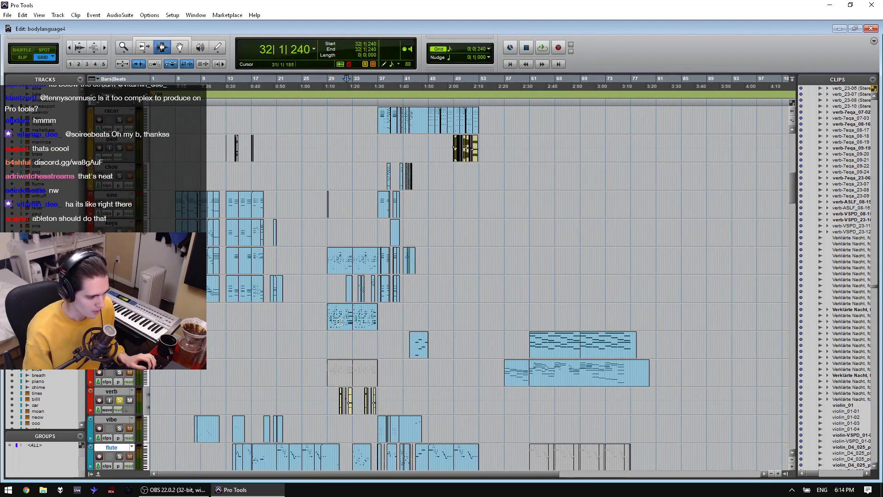
double_click(340, 321)
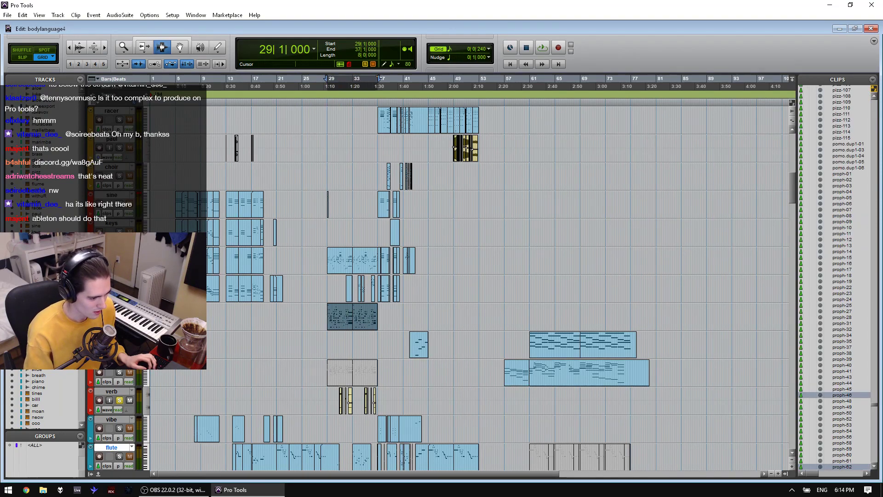
Step: Play the arrangement from bar 29 and look over the tracks and the Mix window channels through to the master
scroll(167, 382, "down", 3)
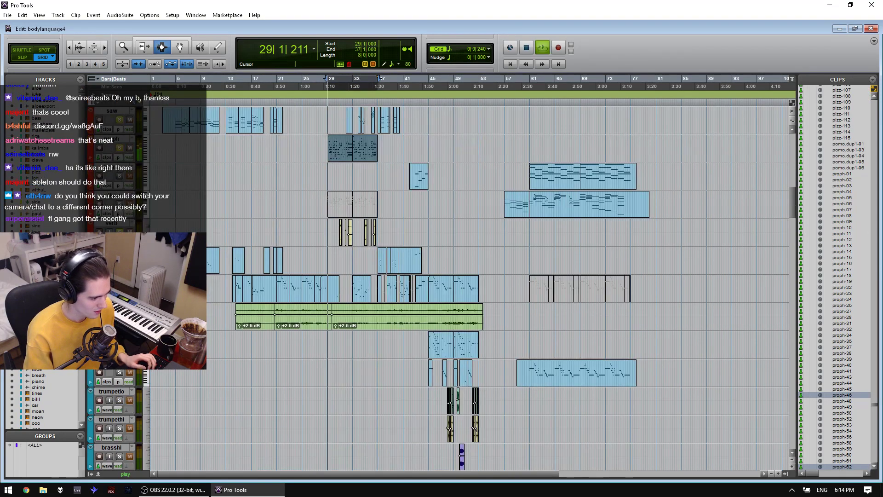
scroll(460, 276, "up", 3)
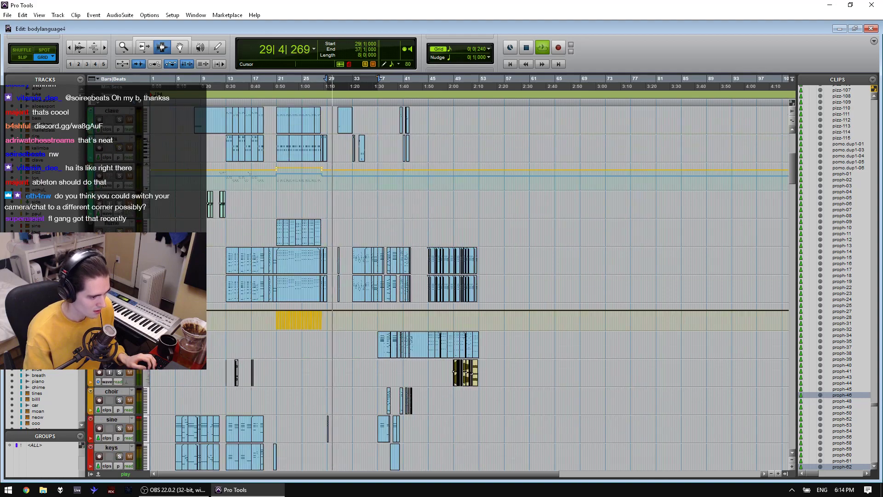
key("ctrl+equal")
left_click_drag(584, 473, 839, 439)
left_click_drag(834, 475, 862, 440)
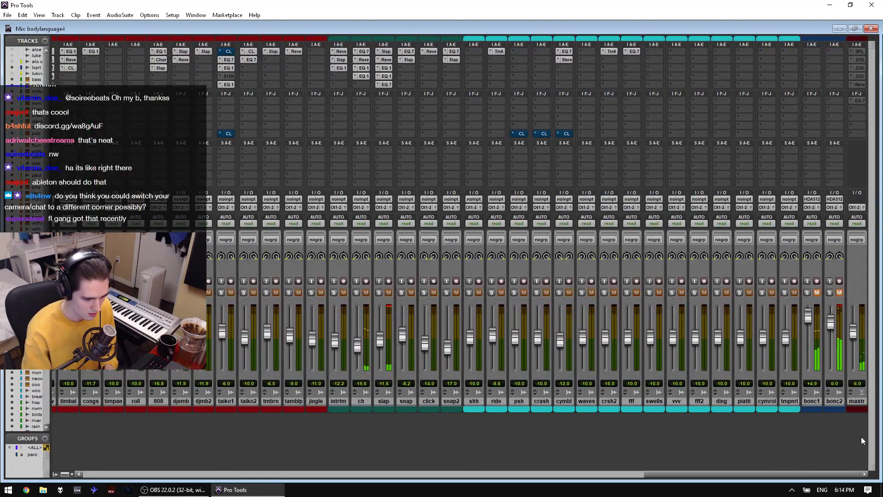
key("ctrl+equal")
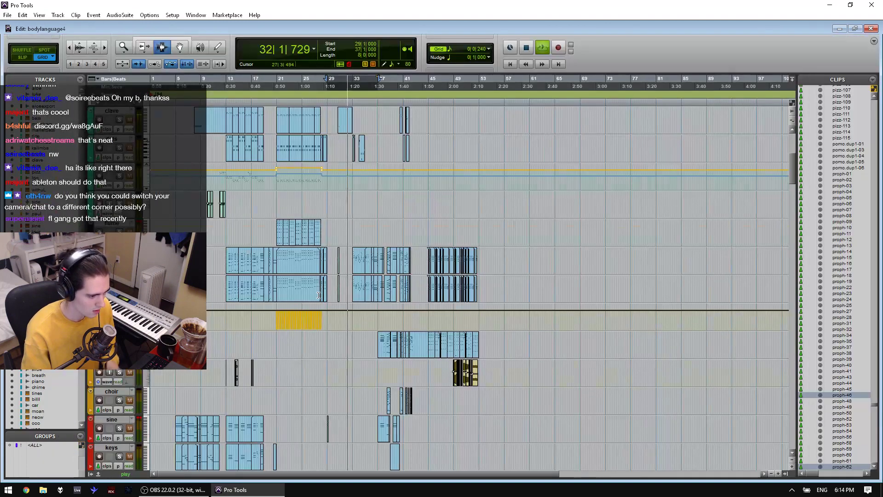
Step: Inspect the withuR clips around bars 33 to 35 and play the arrangement from 34|1|000
scroll(462, 276, "up", 5)
key("ctrl+bracketright")
key("ctrl+bracketright")
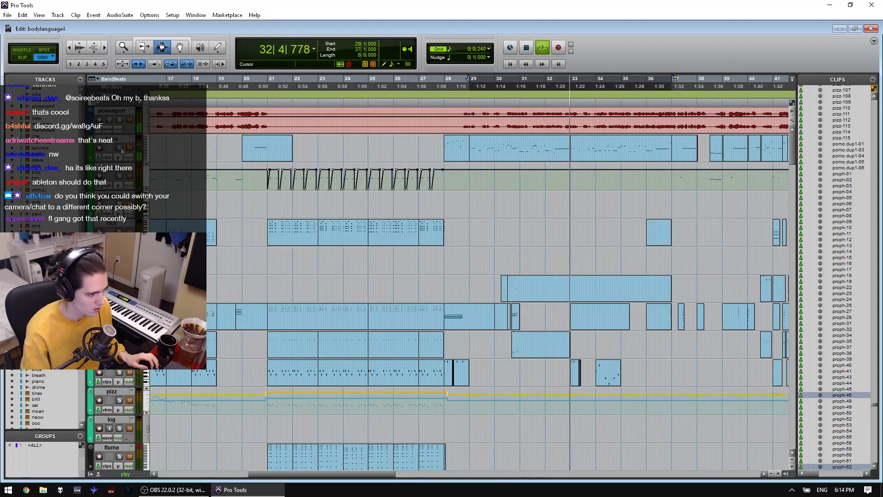
scroll(585, 268, "down", 6)
left_click(587, 232)
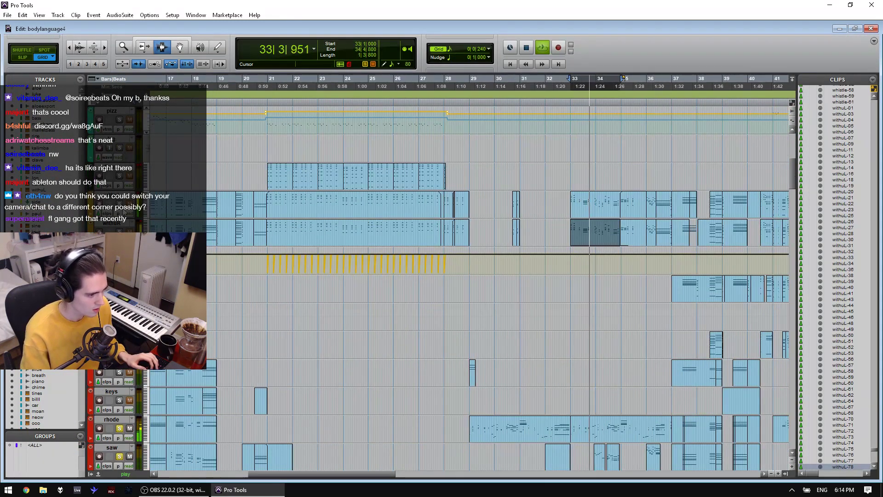
key("space")
double_click(633, 232)
left_click(596, 232)
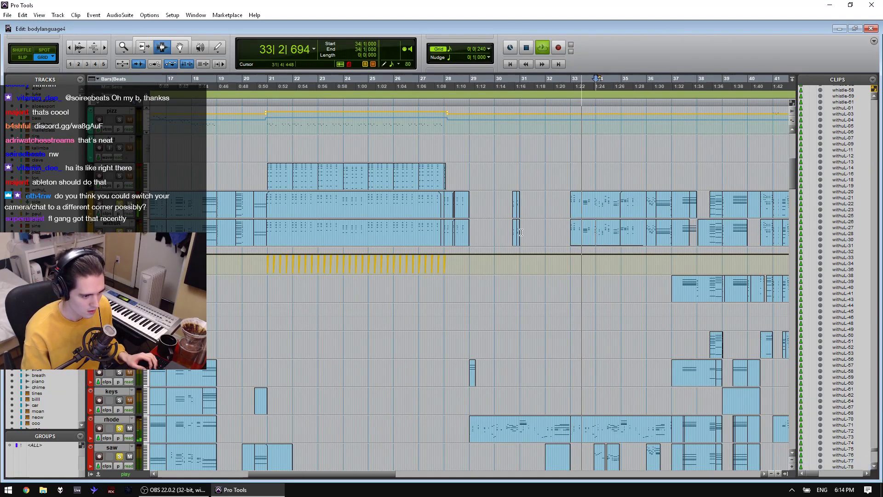
key("space")
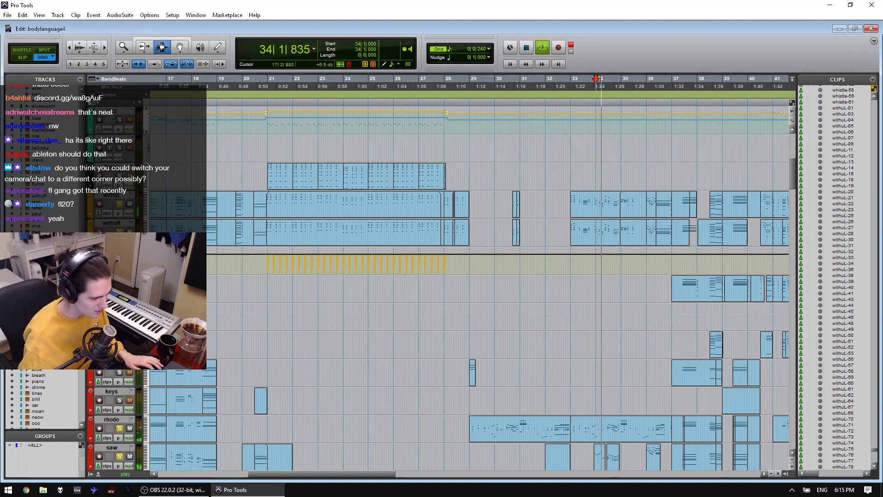
Step: Replay from 34|1|000 while looking over the effect clips around bar 35, from the breath track down to ooo
scroll(180, 395, "down", 6)
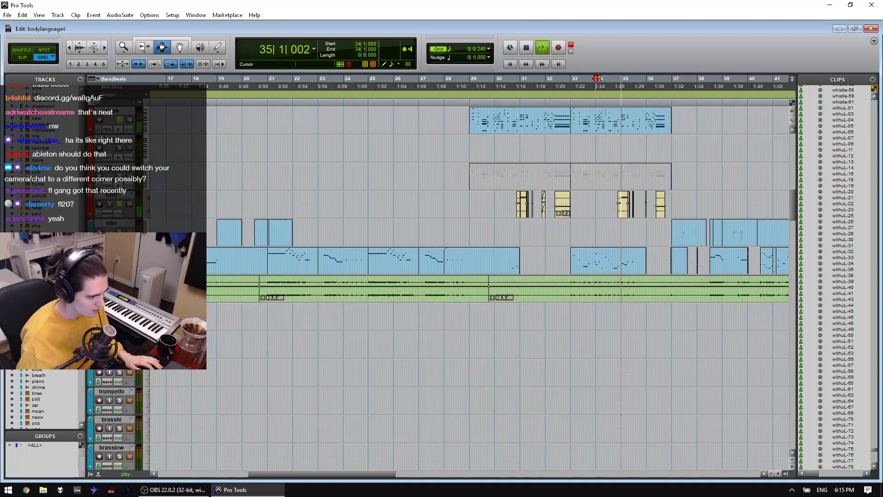
scroll(180, 395, "down", 8)
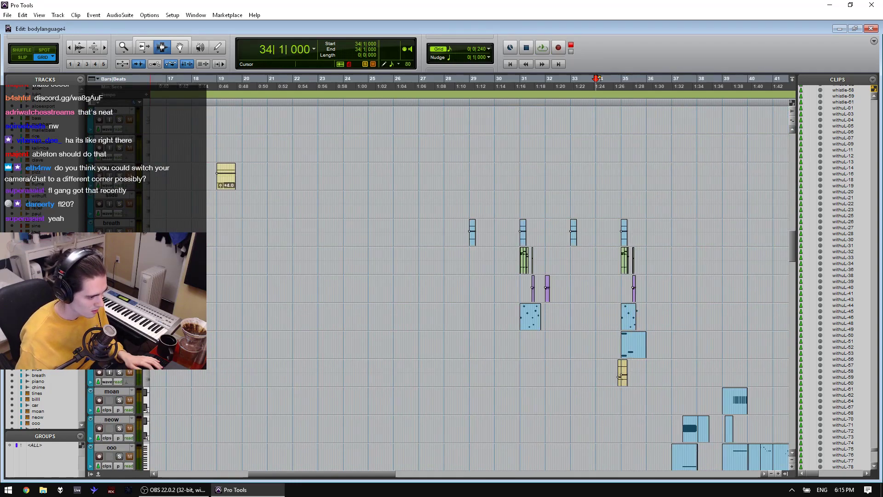
key("space")
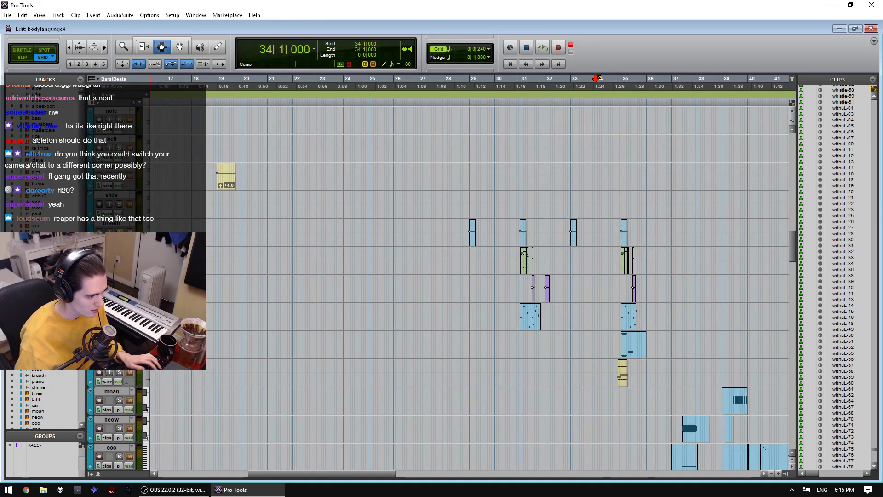
key("space")
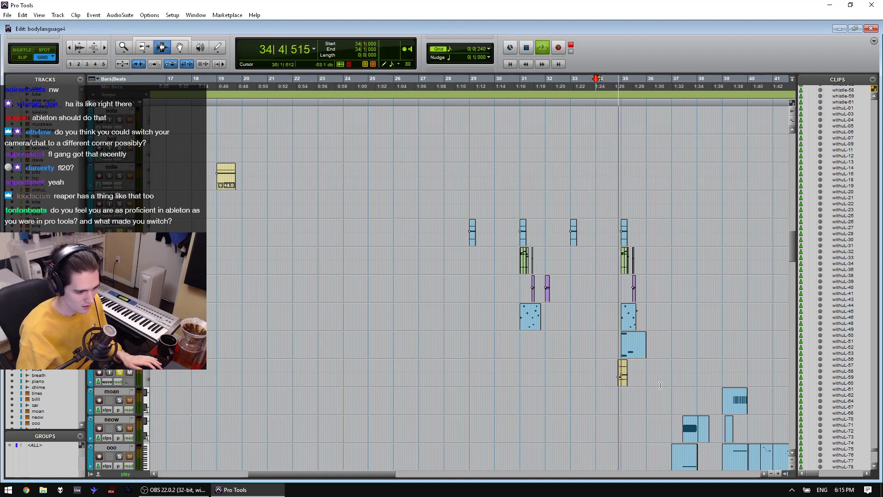
Step: Select the tines clip at bar 35 for inspection and play the earlier tines clip from 30|4|720
left_click(645, 373)
key("ctrl+]")
left_click(439, 316)
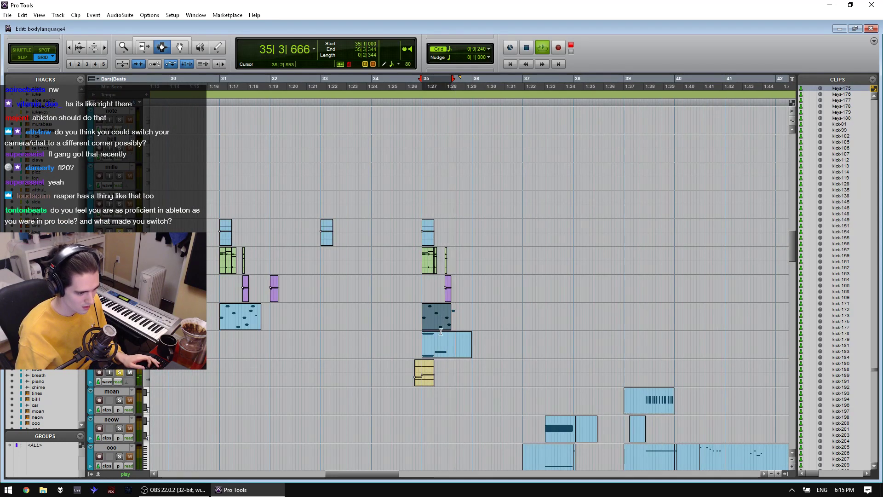
left_click(217, 319)
key("space")
key("space")
scroll(216, 319, "down", 4)
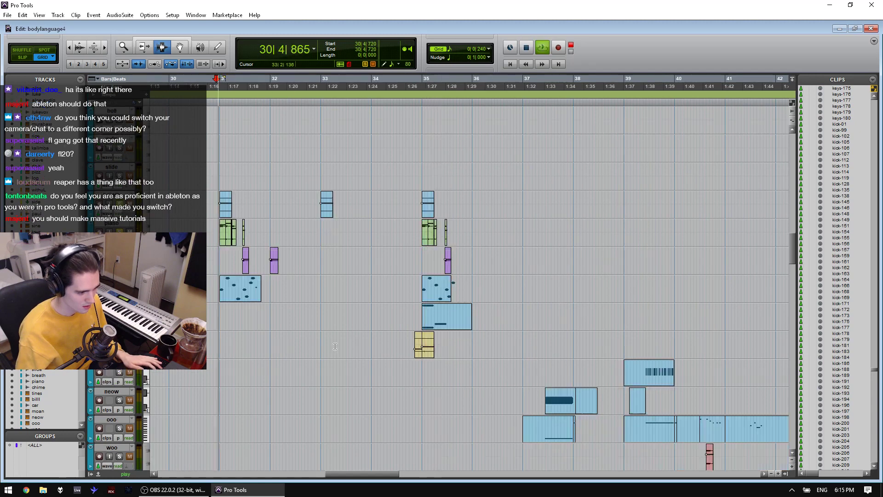
Step: Play the moan, neow and ooo clips from 37|1|480 and from 39|3|000
left_click(529, 316)
key("space")
key("space")
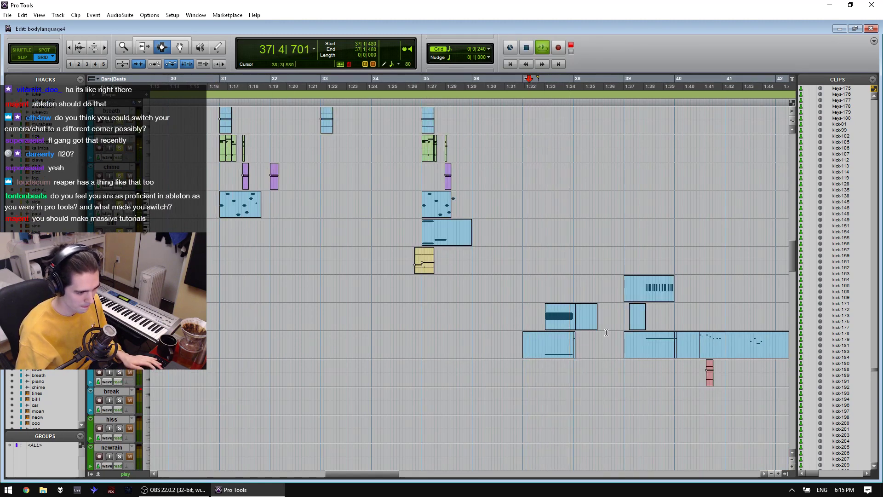
scroll(594, 332, "down", 2)
left_click(650, 281)
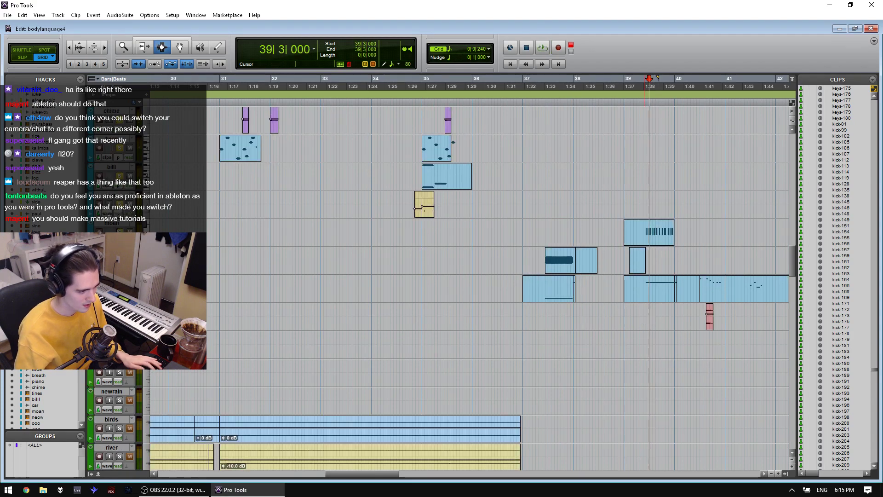
scroll(549, 304, "down", 4)
key("space")
Step: Place the cursor at 32|3|240 and look over the drum tracks across the whole arrangement before returning to the first tracks
left_click(299, 289)
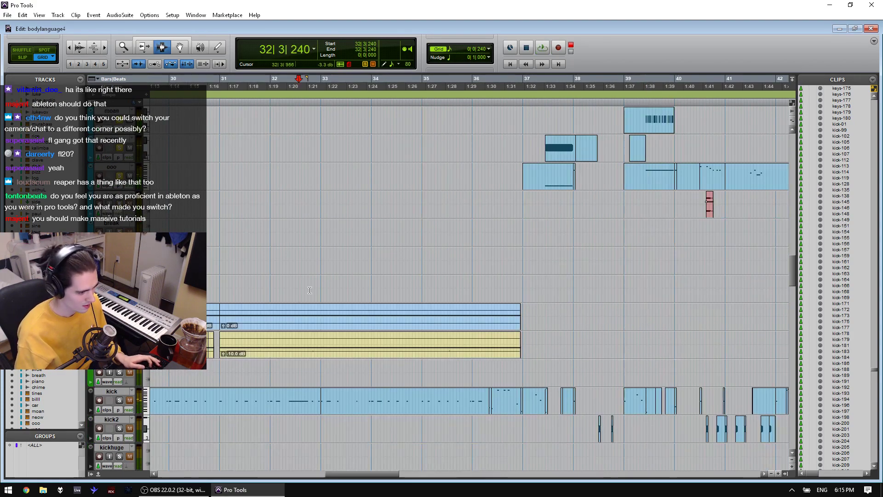
key("r")
key("r")
key("r")
scroll(522, 308, "down", 9)
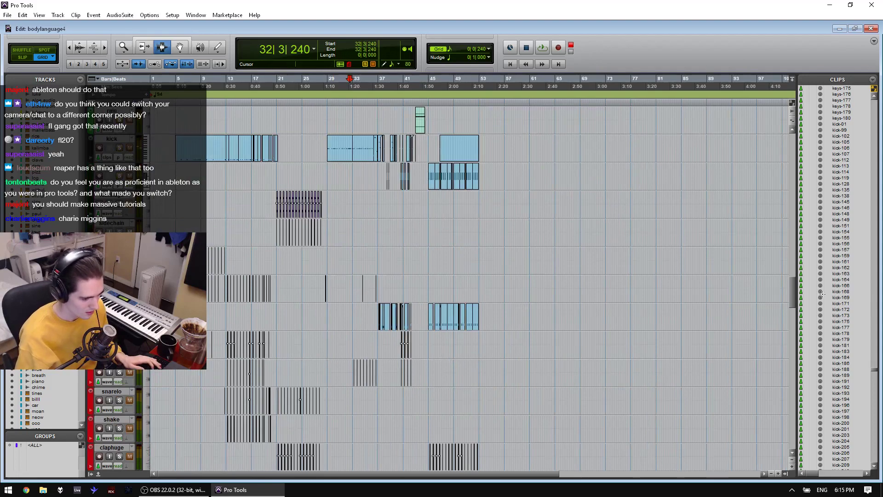
left_click_drag(793, 297, 793, 147)
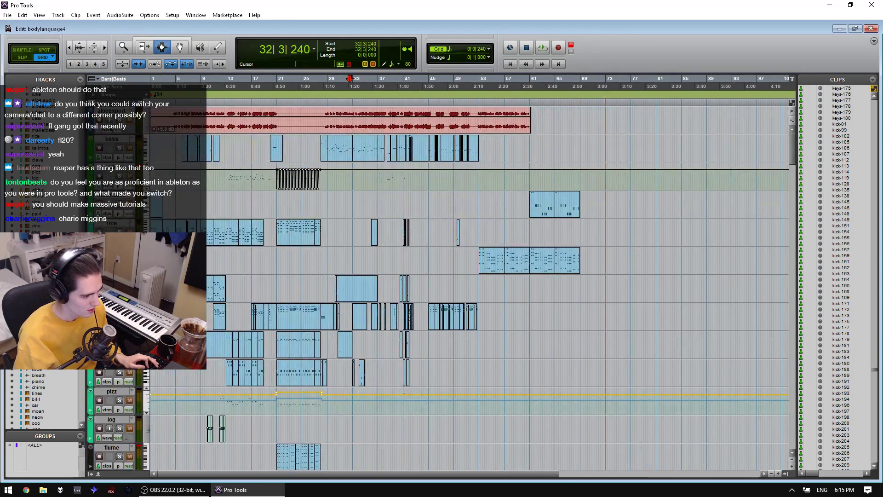
Step: Reduce the track heights and play the opening clip of the rice track from bar 1
key("alt+super+Down")
key("shift+Return")
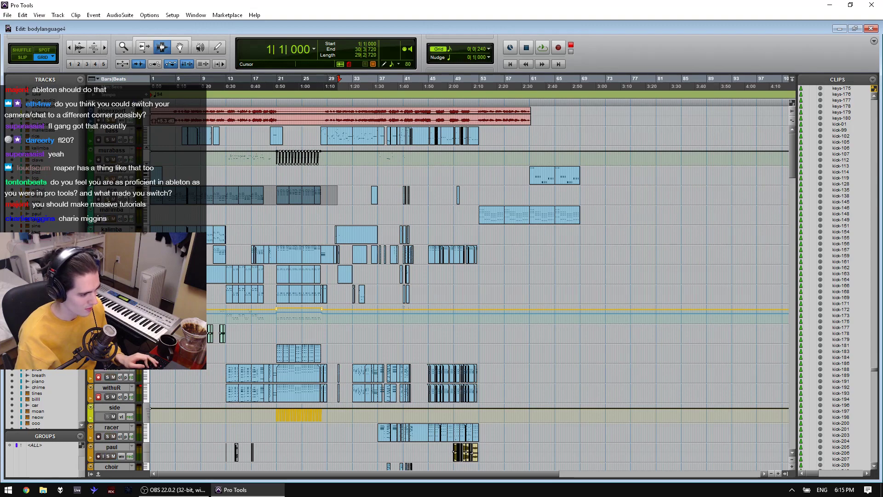
double_click(166, 198)
double_click(158, 198)
key("space")
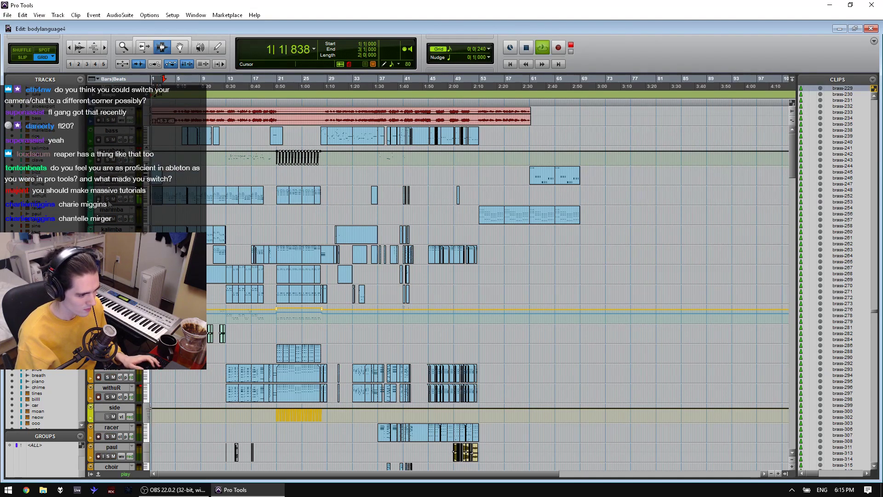
key("ctrl+]")
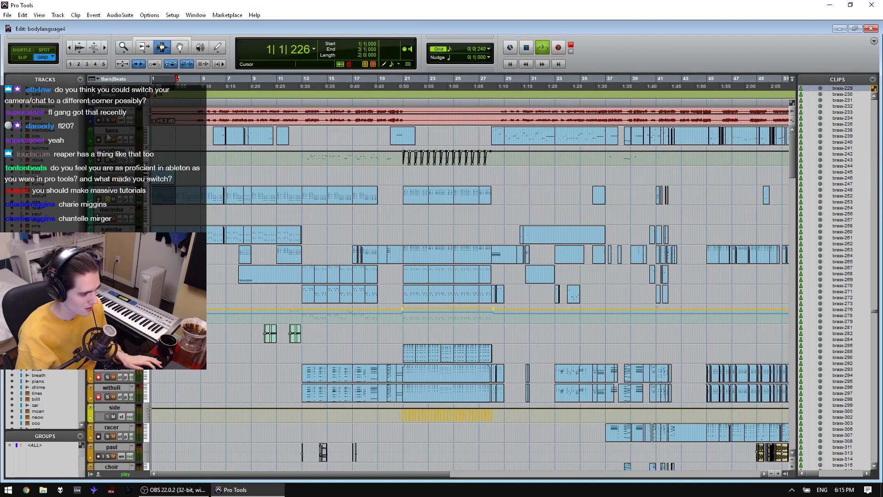
key("space")
Step: Place the cursor at 6|3|000, open Import Audio, and preview aloeexport.wav from the bodylanguage folder
left_click(5, 15)
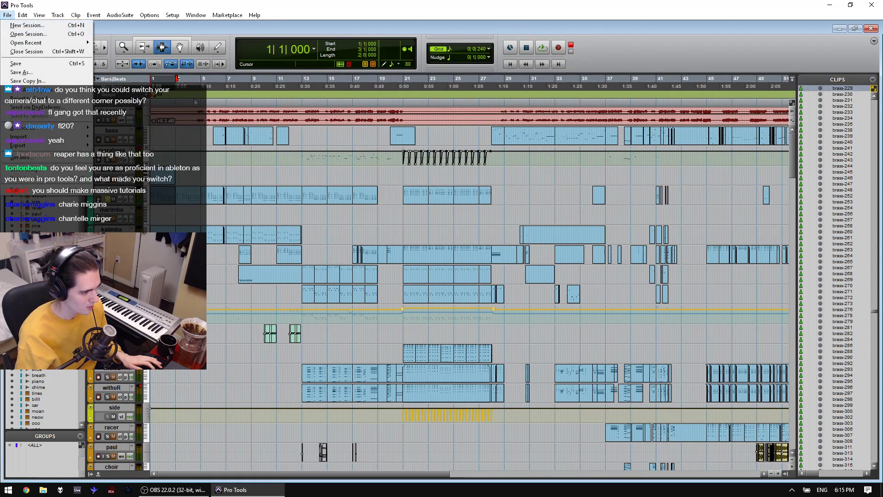
left_click(219, 215)
left_click(8, 15)
mouse_move(46, 155)
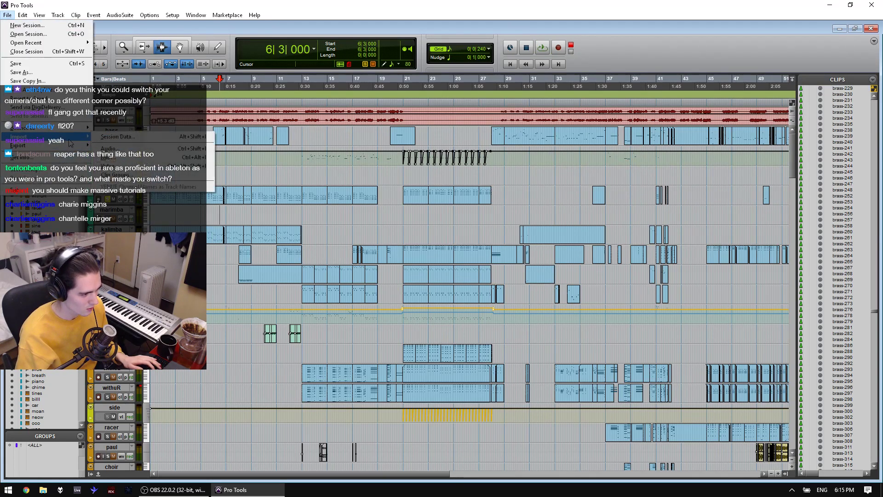
left_click(138, 150)
scroll(361, 229, "down", 5)
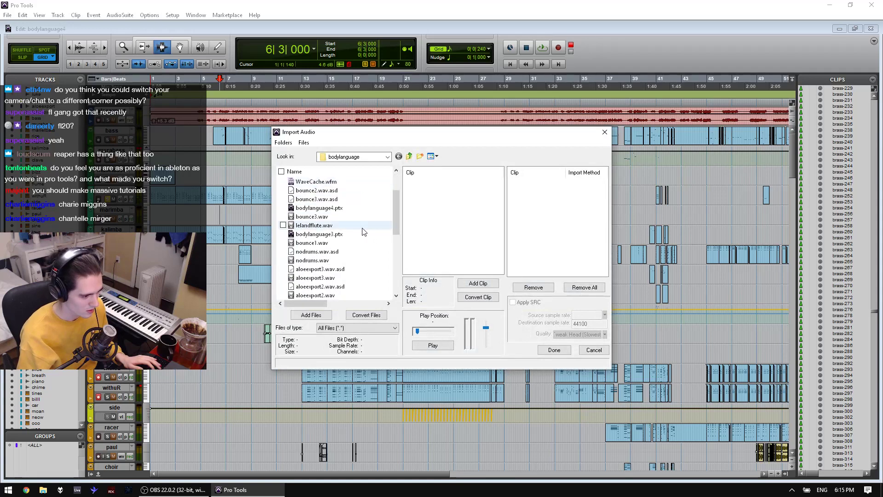
left_click(328, 252)
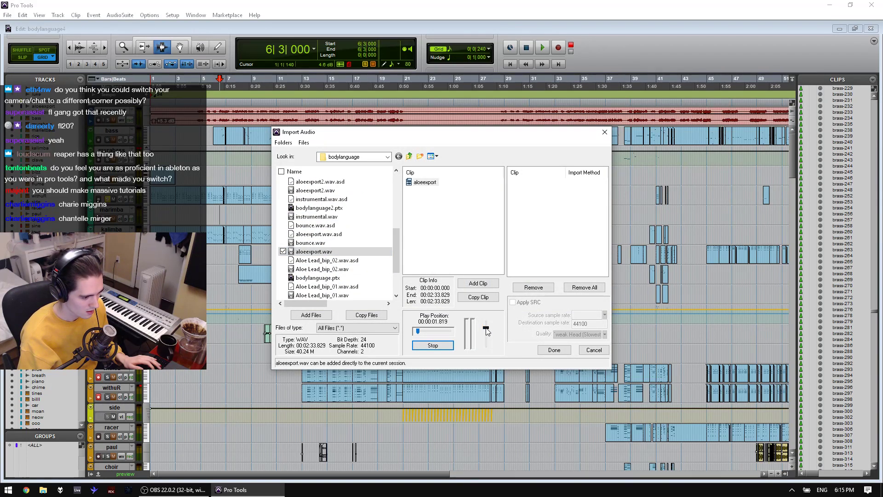
left_click(423, 346)
Step: Check Aloe Lead_bip_01.wav, instrumental.wav and aloeexport2.wav in the import browser, previewing the instrumental
scroll(331, 278, "down", 2)
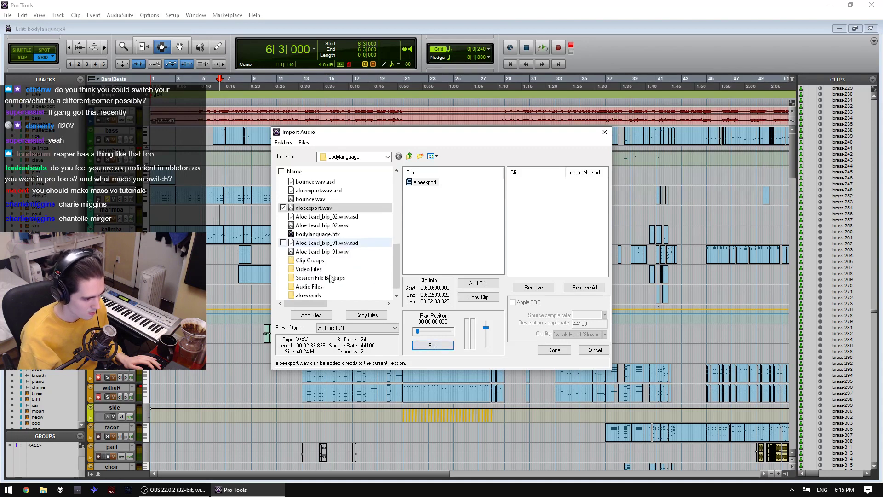
left_click(334, 253)
scroll(330, 245, "up", 1)
scroll(329, 245, "up", 3)
left_click(324, 217)
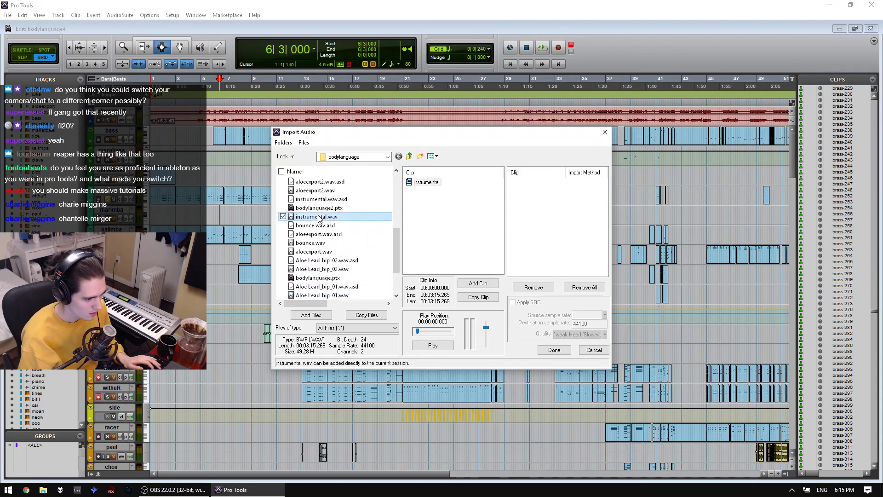
left_click(433, 345)
left_click(315, 191)
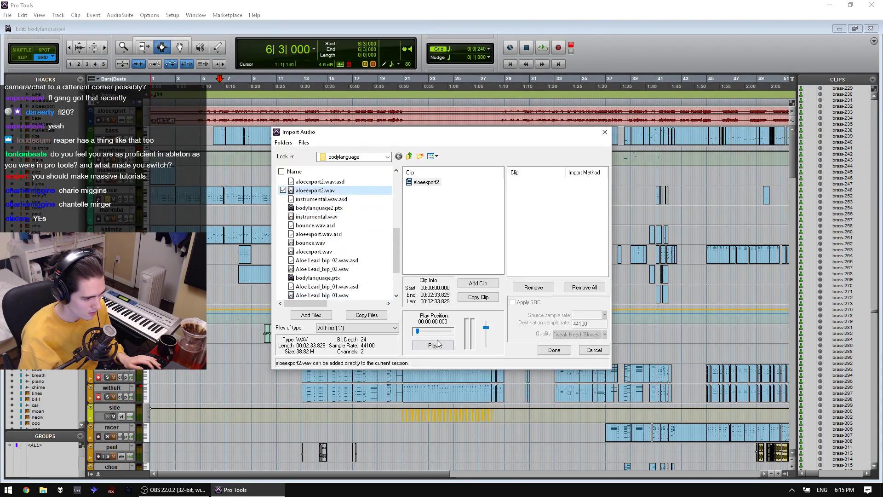
Step: Check nodrums.wav, bounce1.wav and bounce.wav in the import browser, previewing nodrums.wav and bounce.wav
scroll(310, 209, "up", 2)
left_click(309, 210)
left_click(422, 343)
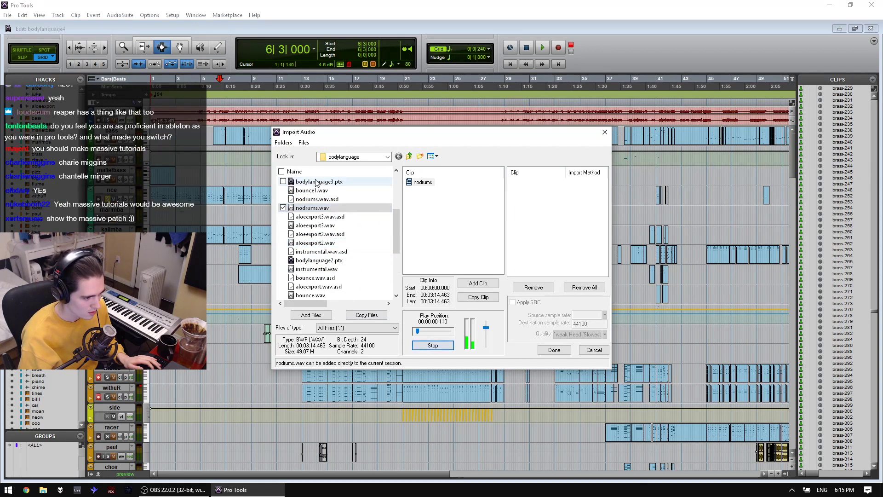
left_click(328, 191)
scroll(322, 257, "down", 1)
left_click(311, 277)
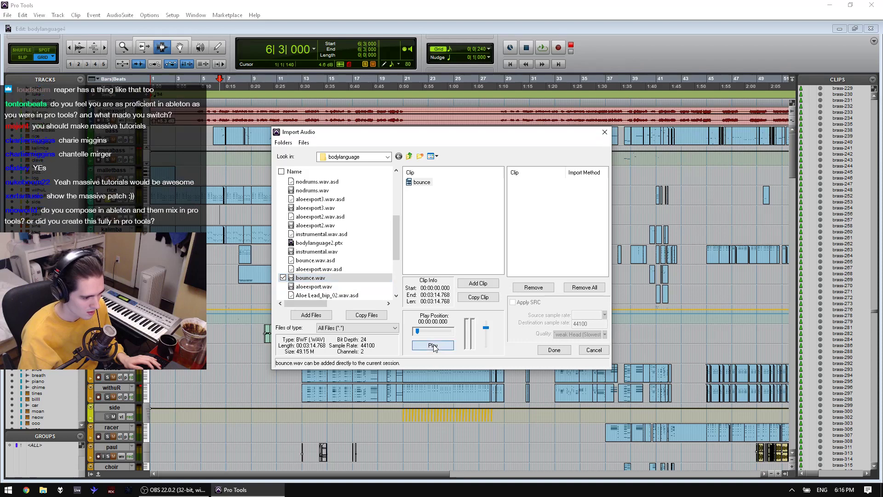
left_click(432, 345)
Step: Select bounce2.wav in the bodylanguage folder, and take the import browser up to the Backup drive's Project Files folder
scroll(370, 267, "down", 5)
scroll(363, 253, "up", 10)
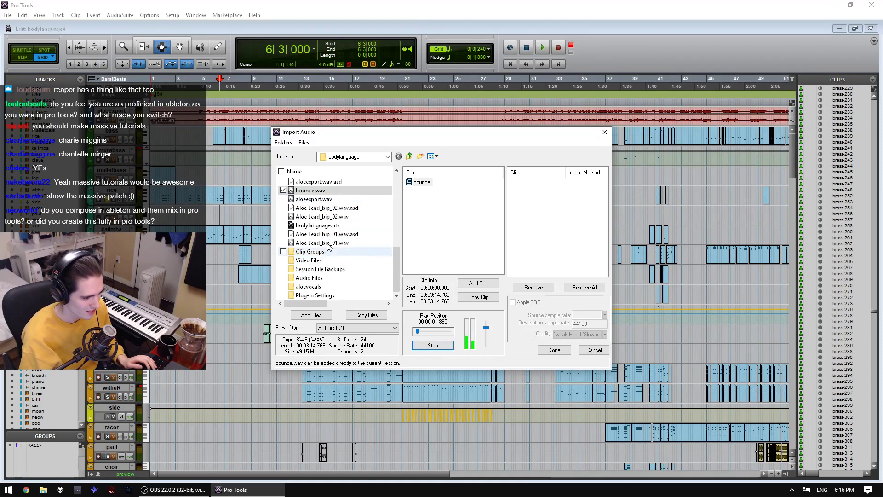
left_click(312, 181)
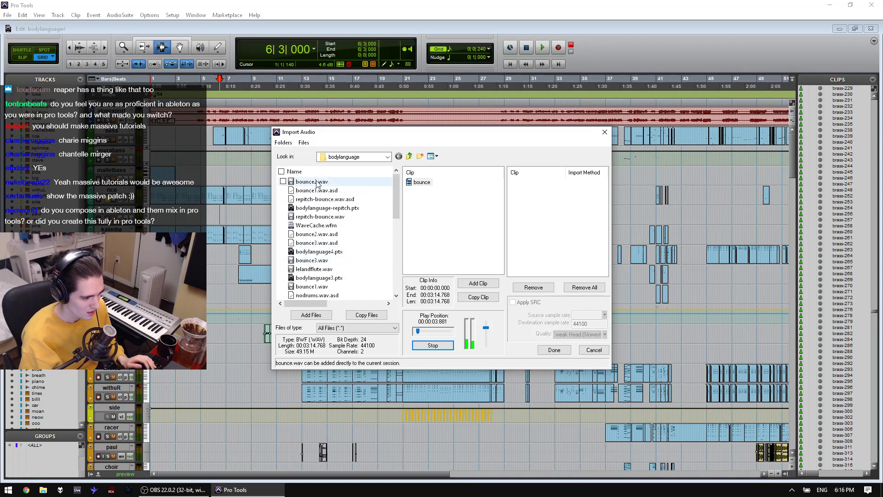
left_click(409, 156)
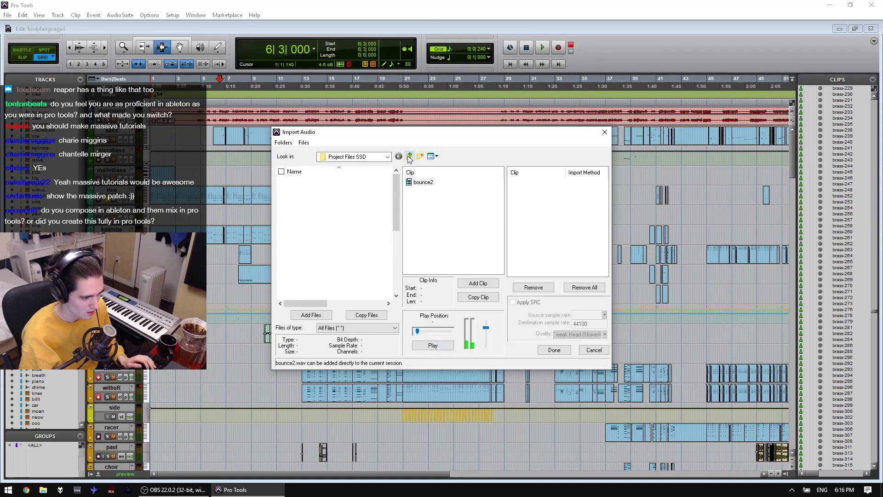
left_click(409, 156)
double_click(322, 201)
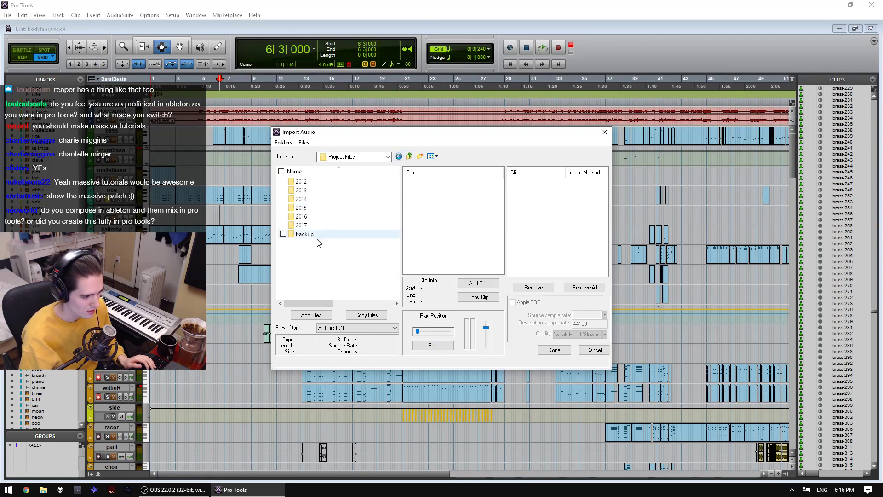
Step: Look through the 2014 and 2015 project folders in the import browser, including the 2015 _february subfolder
left_click(303, 199)
double_click(305, 201)
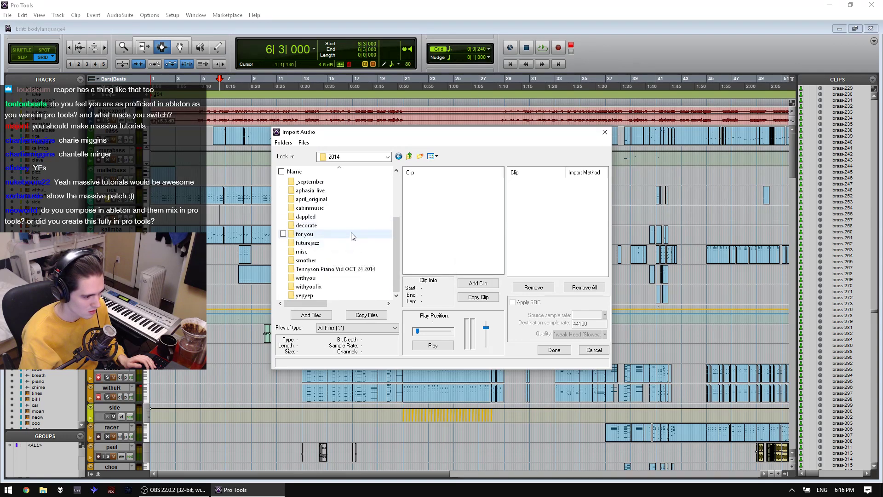
left_click(409, 156)
left_click(317, 208)
double_click(317, 208)
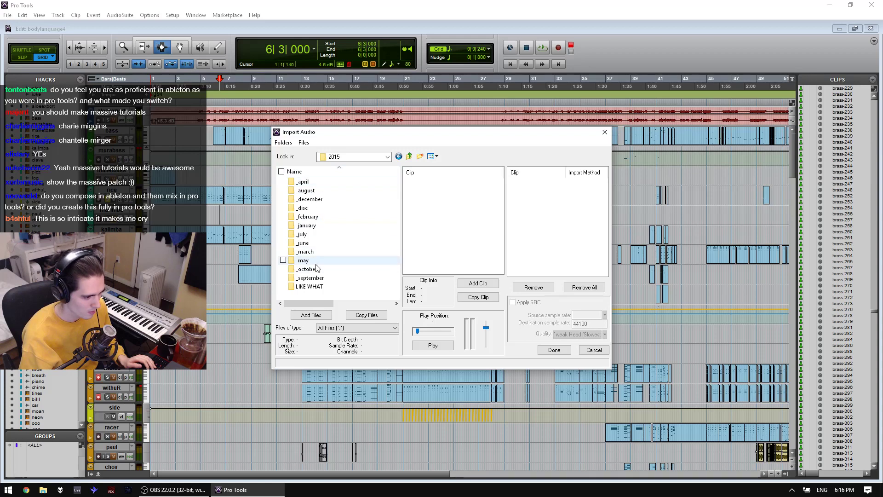
double_click(318, 217)
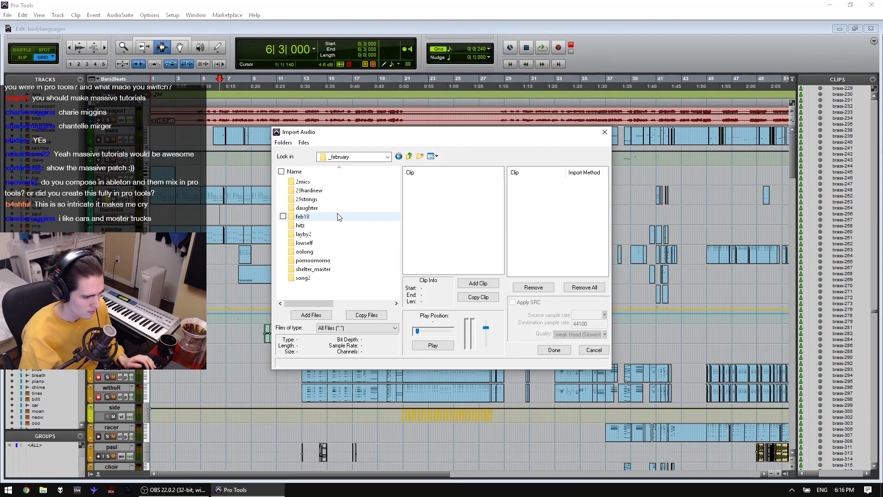
key("BackSpace")
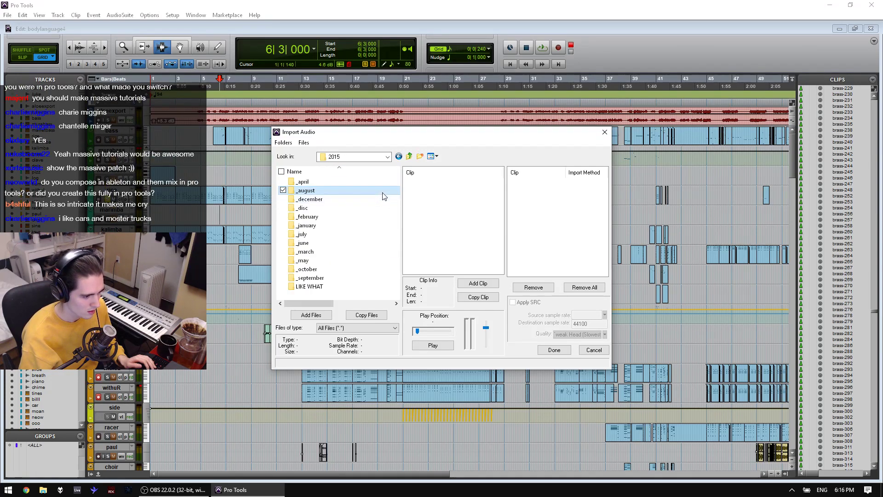
Step: Check the backup folder inside Project Files, and close Import Audio without importing anything
left_click(411, 157)
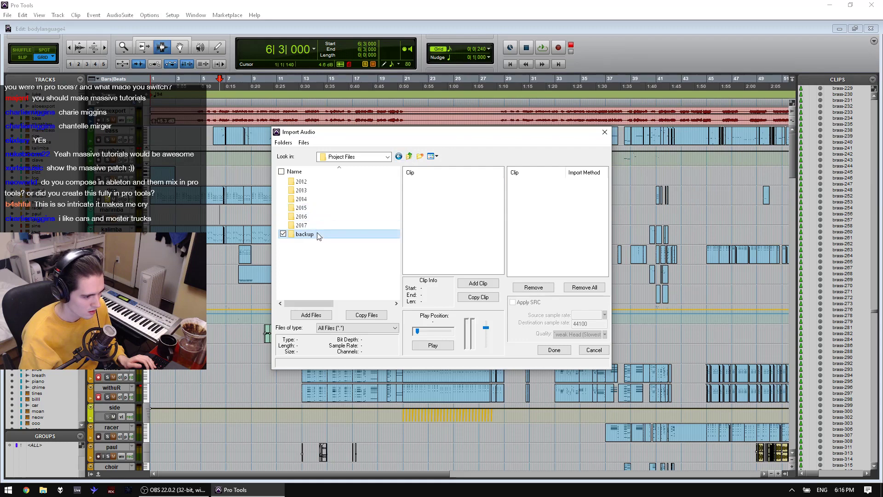
double_click(302, 233)
key("BackSpace")
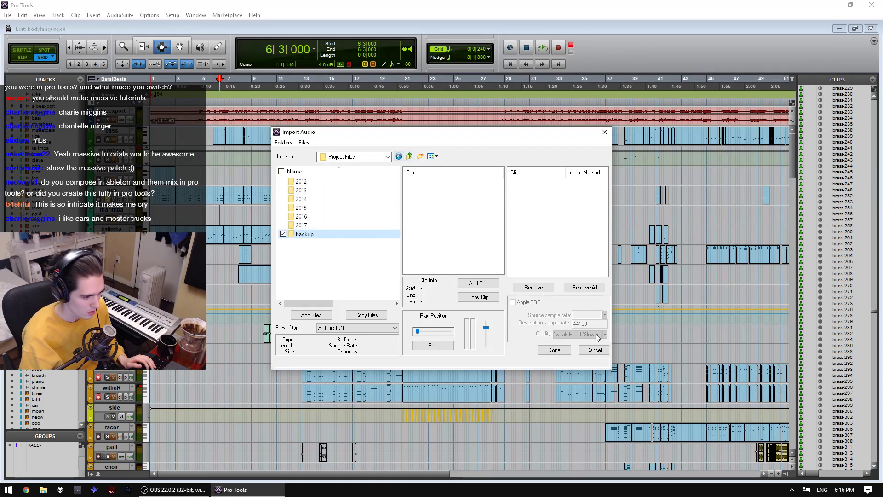
left_click(586, 351)
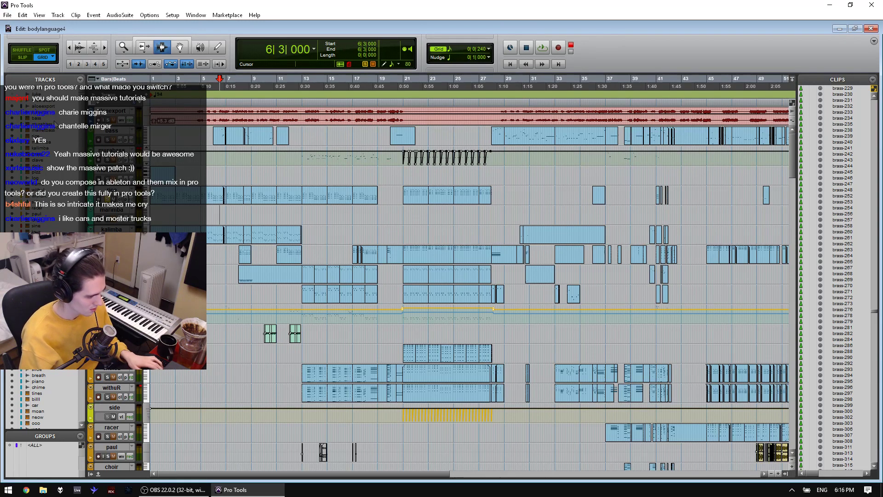
Step: Switch to File Explorer and open the Project Files folder on the Backup (D:) drive
left_click(45, 495)
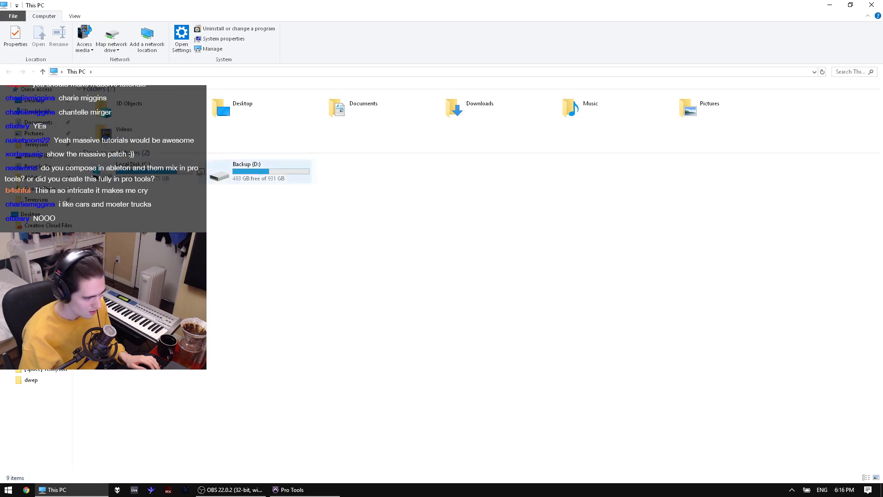
double_click(225, 175)
key("Down")
key("Down")
key("Down")
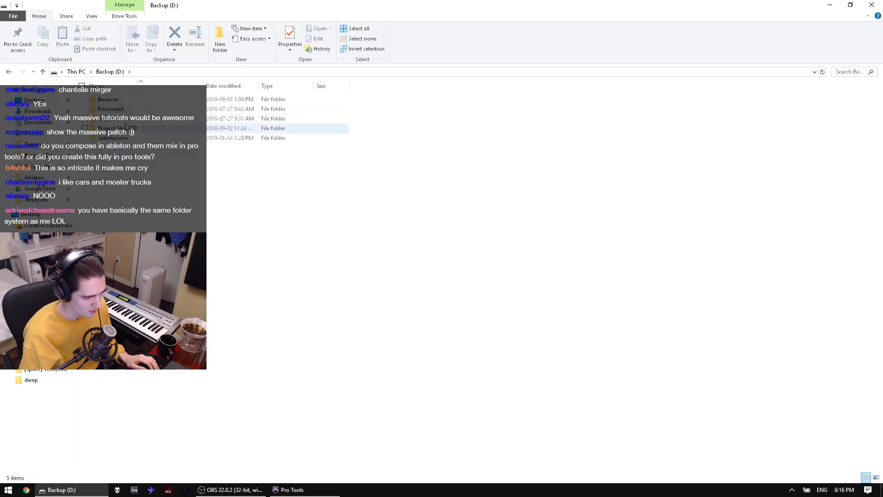
key("Up")
key("Return")
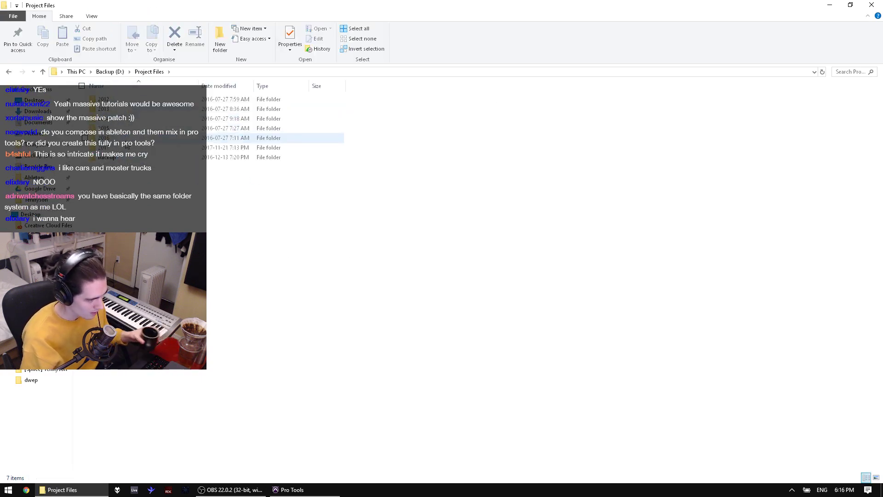
Step: Check the 2017 folder and the _september subfolder of 2015 for earlier project versions
left_click(127, 148)
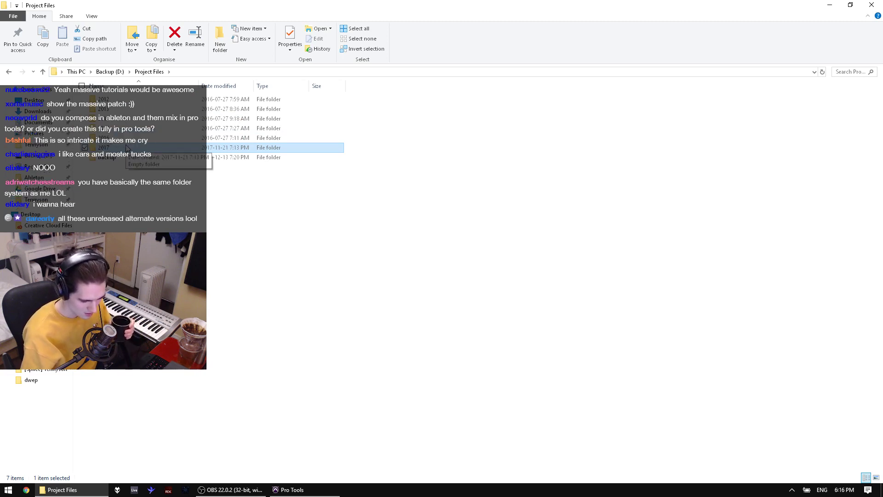
double_click(127, 147)
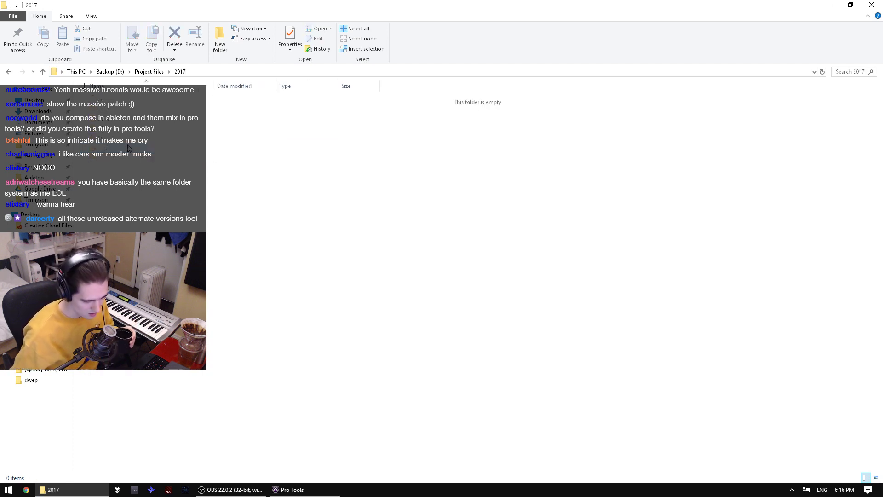
key("BackSpace")
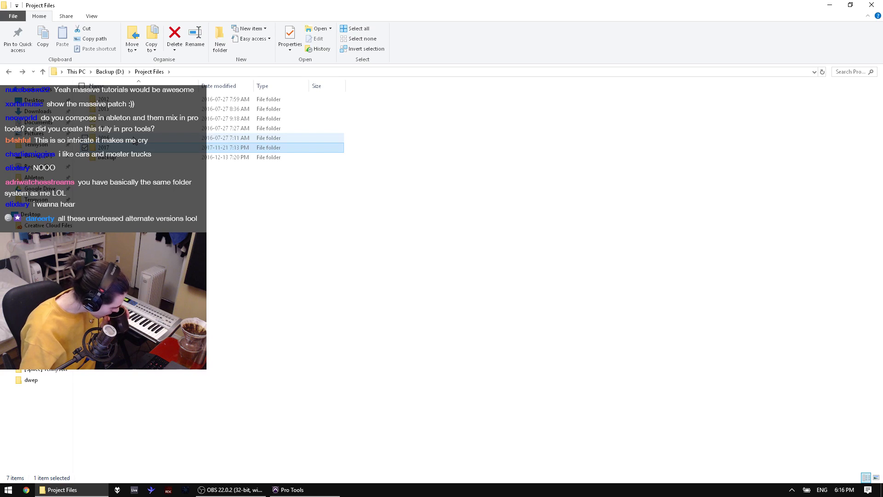
double_click(133, 128)
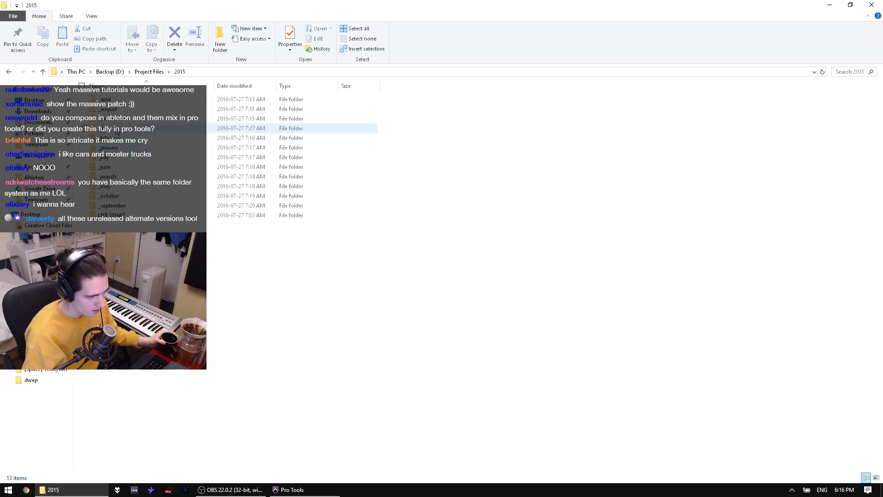
double_click(146, 206)
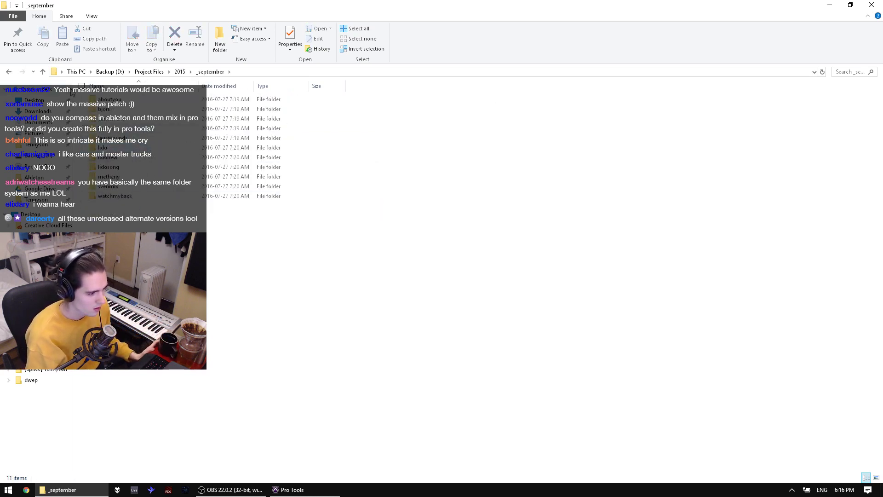
key("BackSpace")
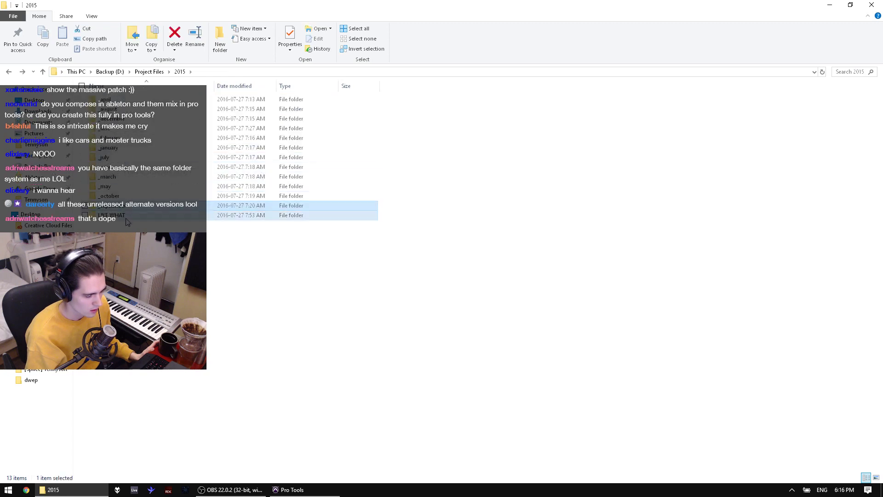
Step: Check the LIKE WHAT folder in 2015 and the 2014 folder, and return to Project Files
double_click(126, 219)
key("BackSpace")
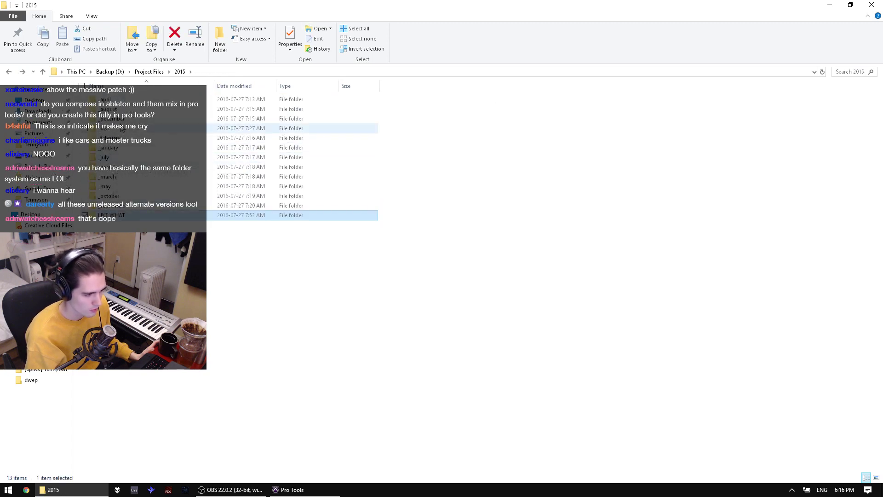
key("BackSpace")
double_click(118, 118)
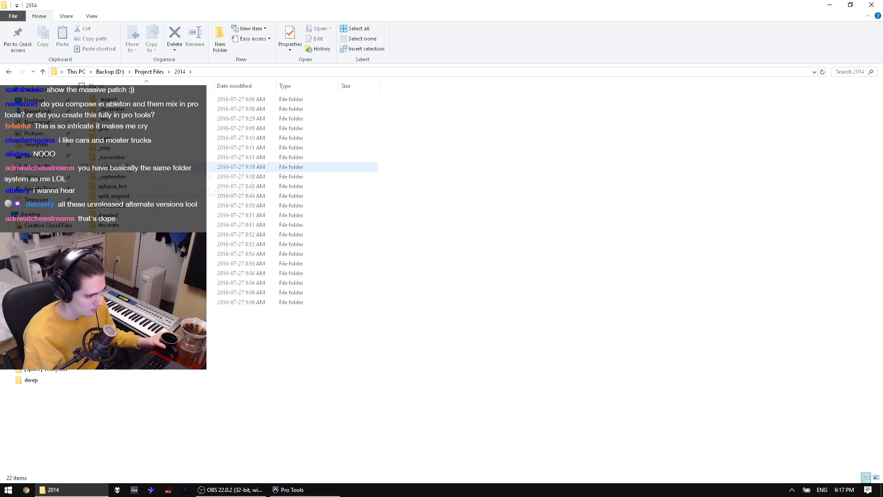
left_click(149, 71)
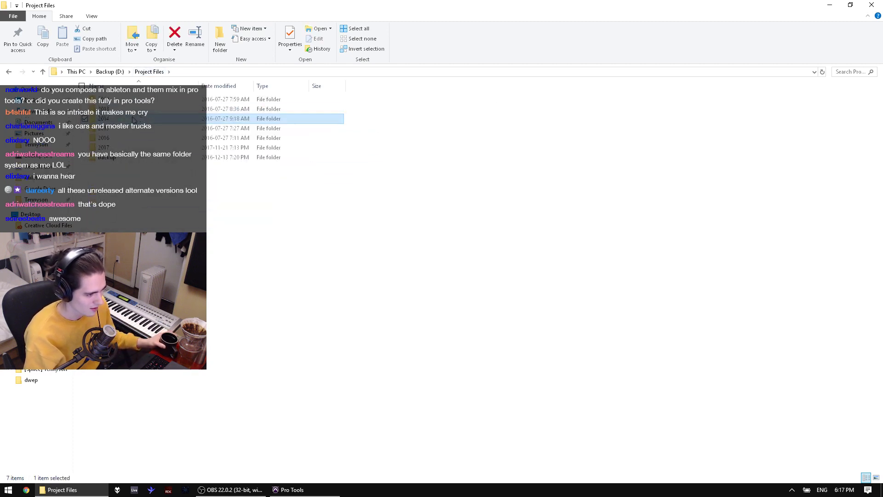
left_click(138, 248)
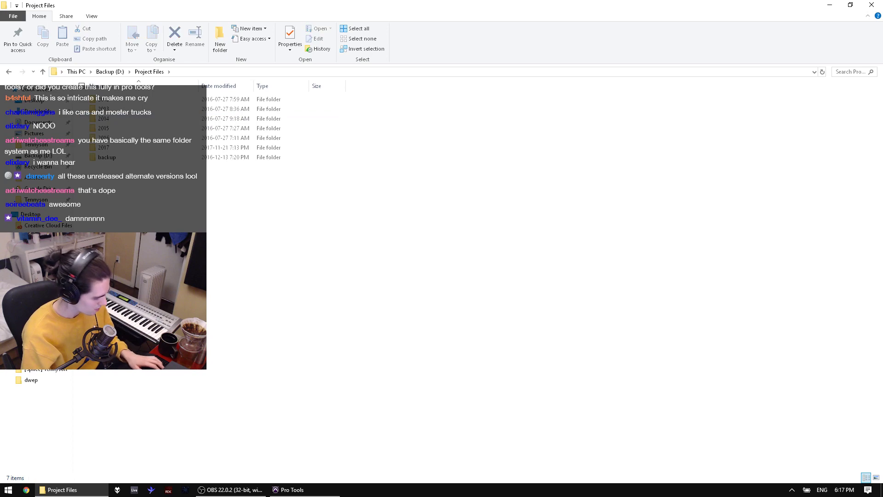
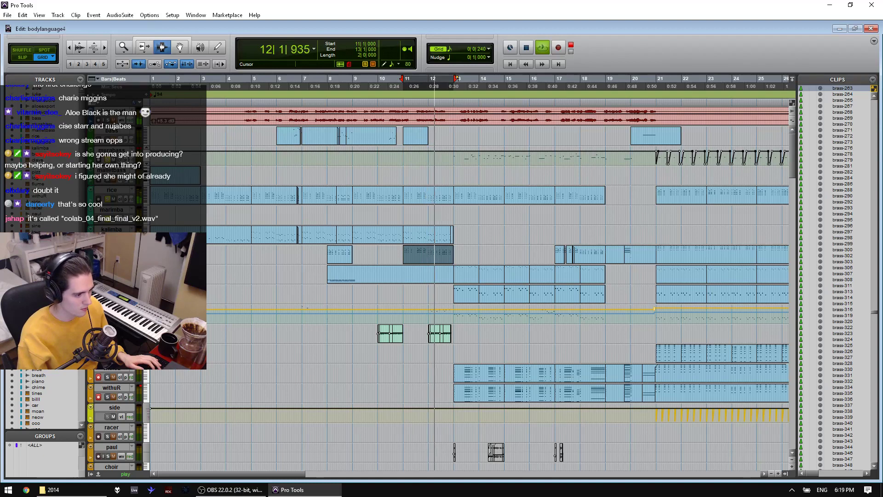
Step: Dismiss the input monitoring alert, switch to File Explorer, and go up one level from the 2014 folder
key("shift+i")
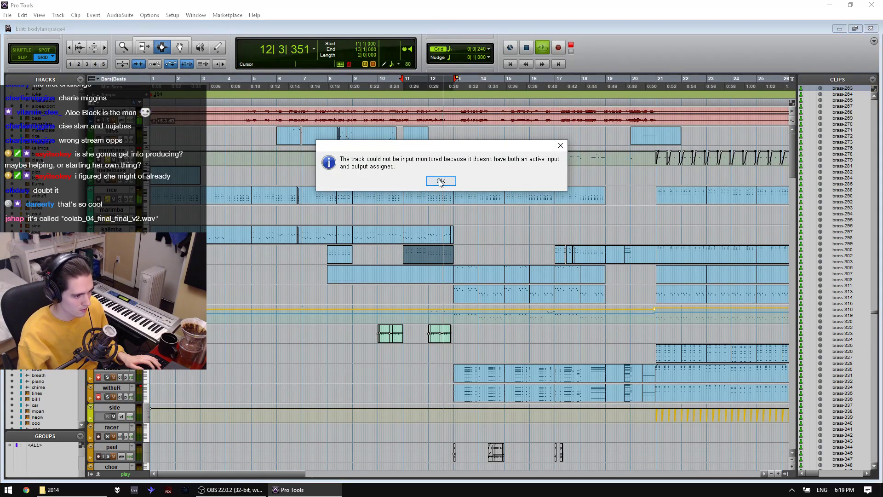
key("Return")
left_click(69, 489)
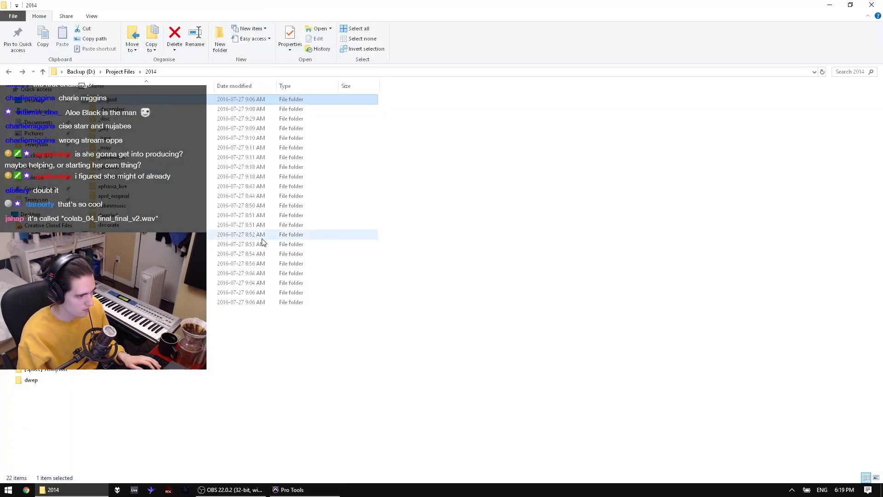
key("alt+Up")
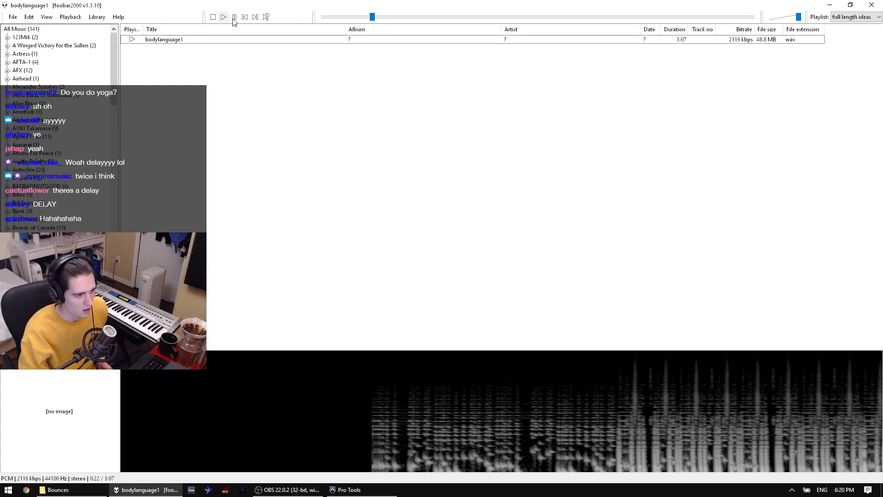
Step: Pause bodylanguage1 in foobar2000, switch to Pro Tools, and open Import Audio
key("space")
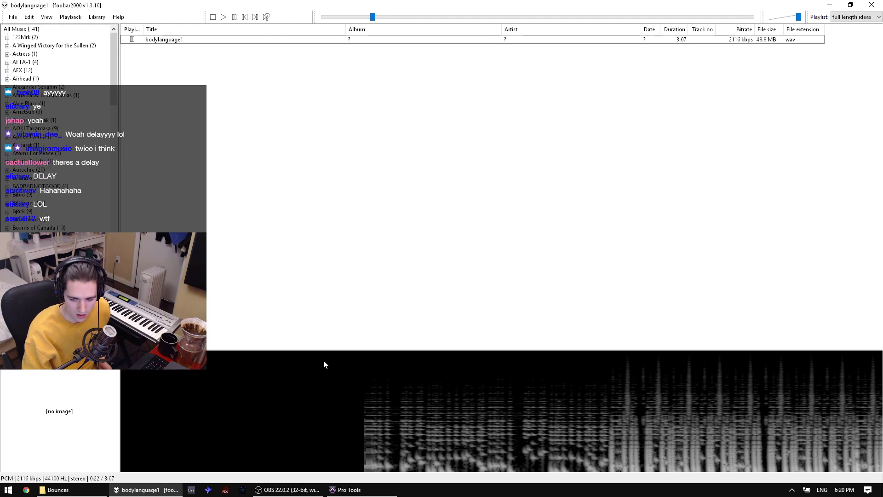
left_click(362, 493)
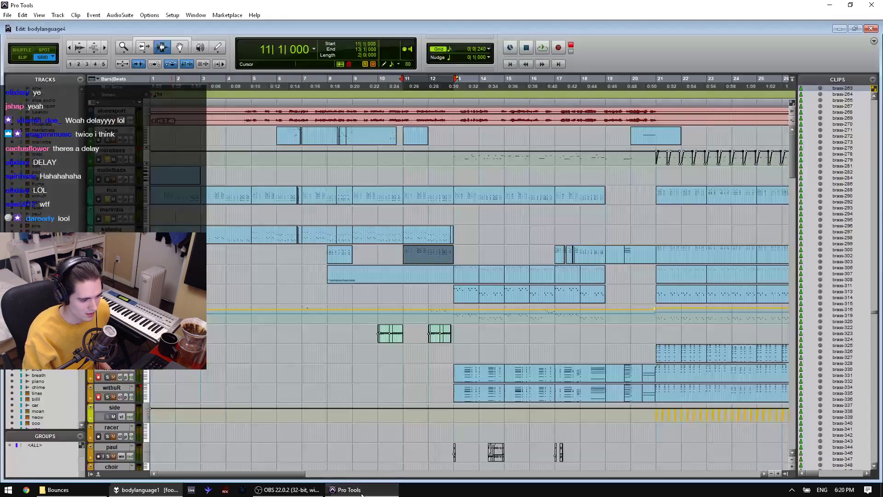
left_click(7, 15)
mouse_move(46, 127)
left_click(138, 145)
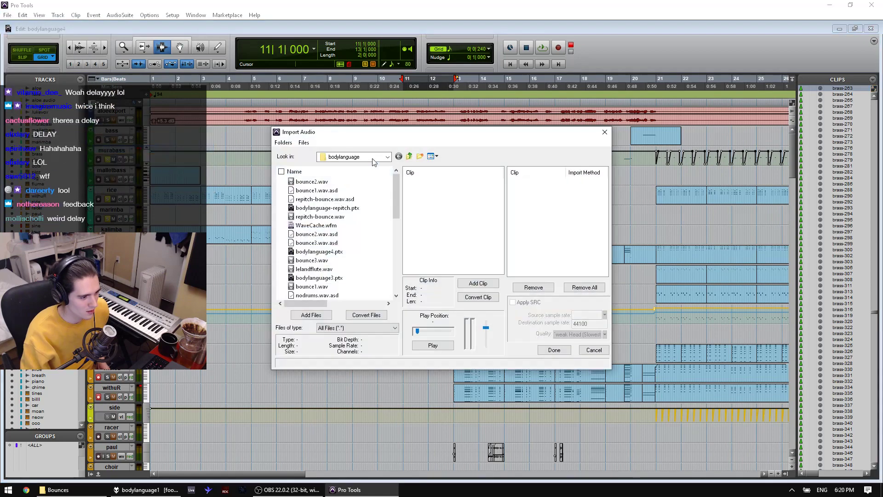
Step: Browse to the Bounces folder on the Backup (D:) drive and select bodylanguage1.wav
left_click(408, 156)
left_click(409, 156)
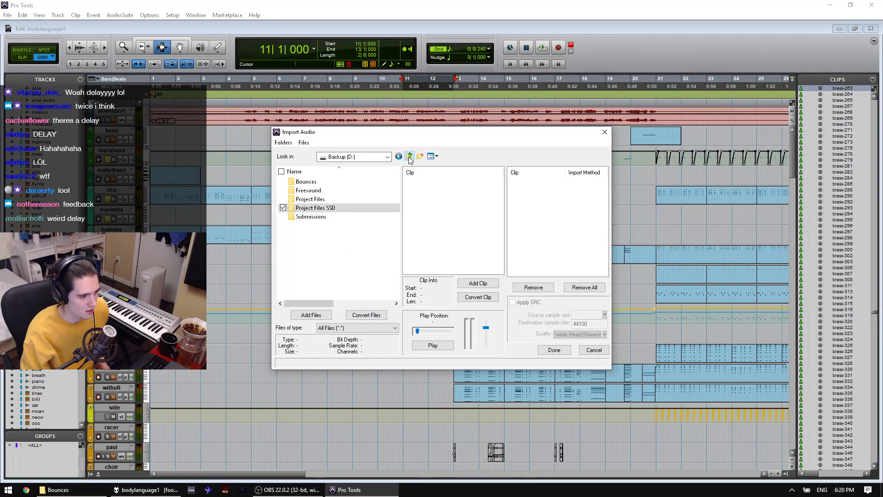
double_click(303, 187)
scroll(303, 188, "down", 2)
left_click(319, 233)
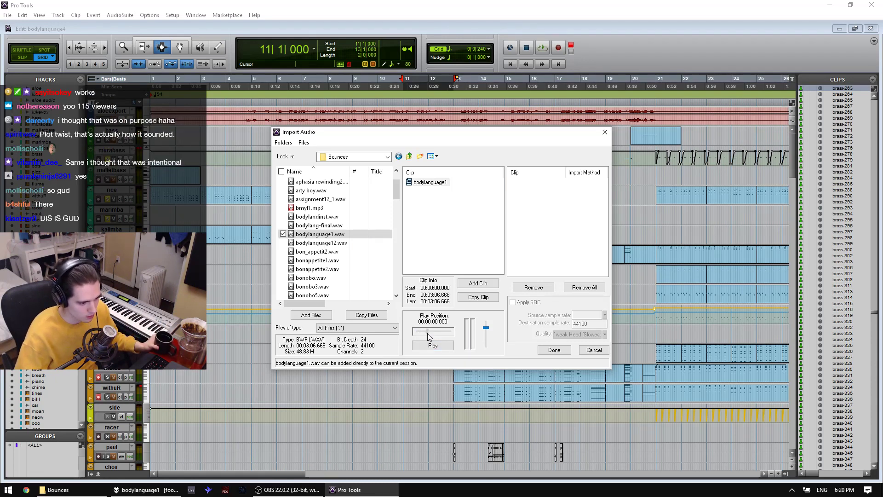
Step: Preview bodylanguage1.wav from about 58 seconds in, stop it, and move the play position to about 00:00:42.933
left_click(434, 344)
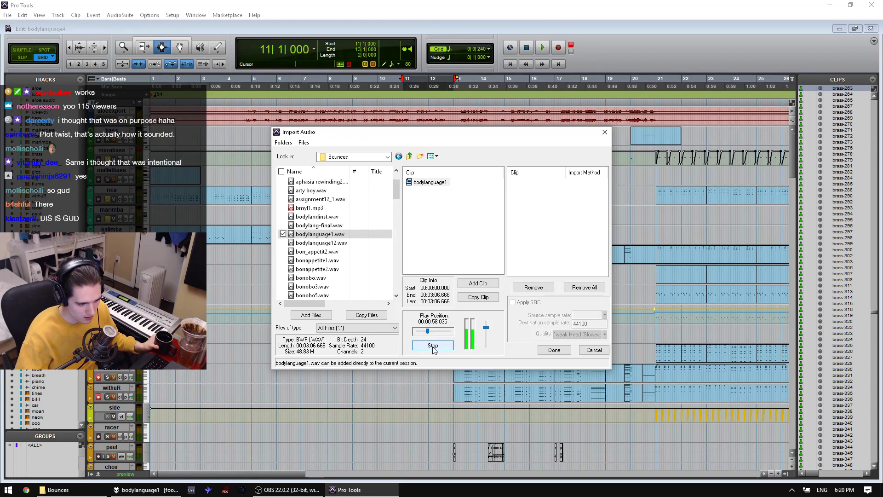
left_click(434, 345)
left_click_drag(428, 331, 424, 331)
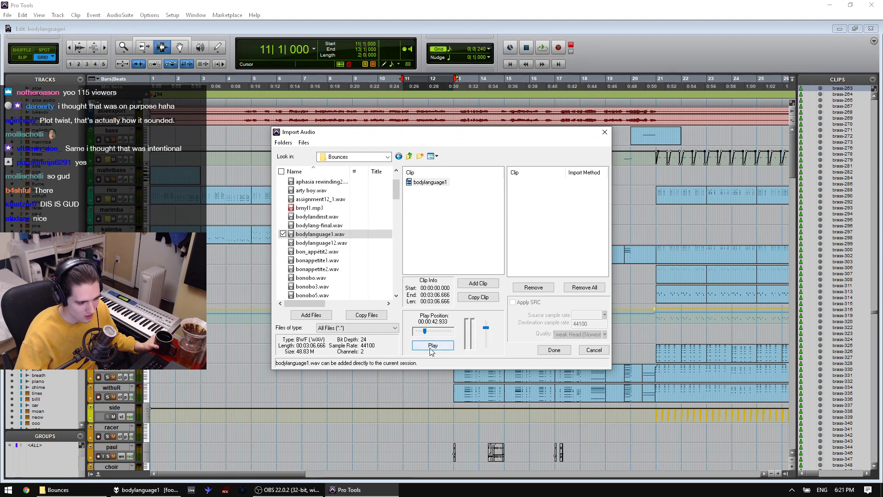
Step: Preview bodylanguage1.wav from 00:00:42.933, audition a later passage near 00:02:35, and stop playback
left_click(431, 348)
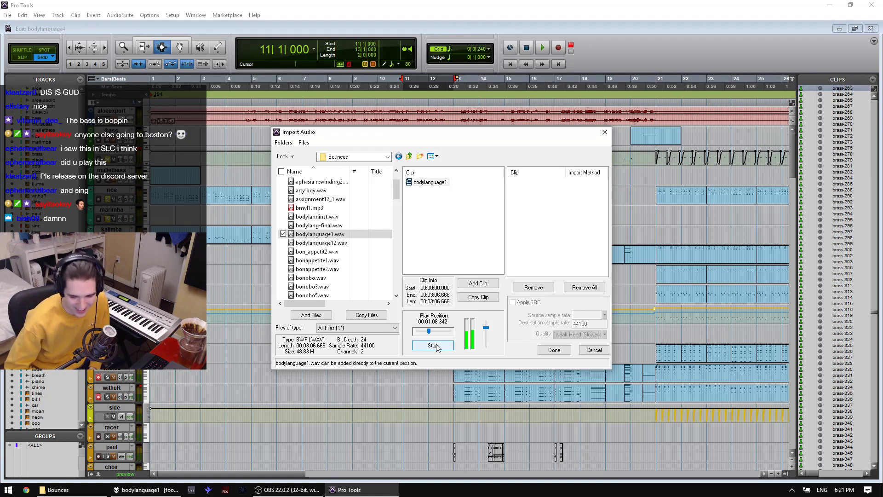
left_click_drag(486, 328, 485, 334)
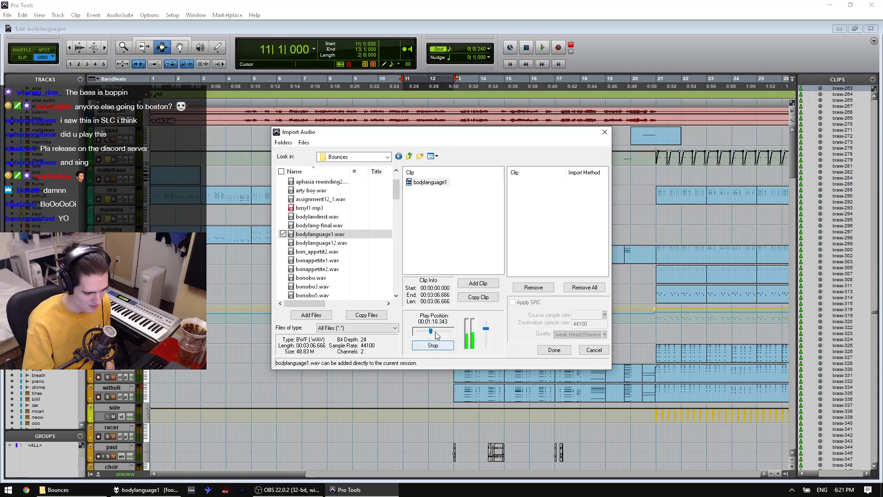
left_click(432, 346)
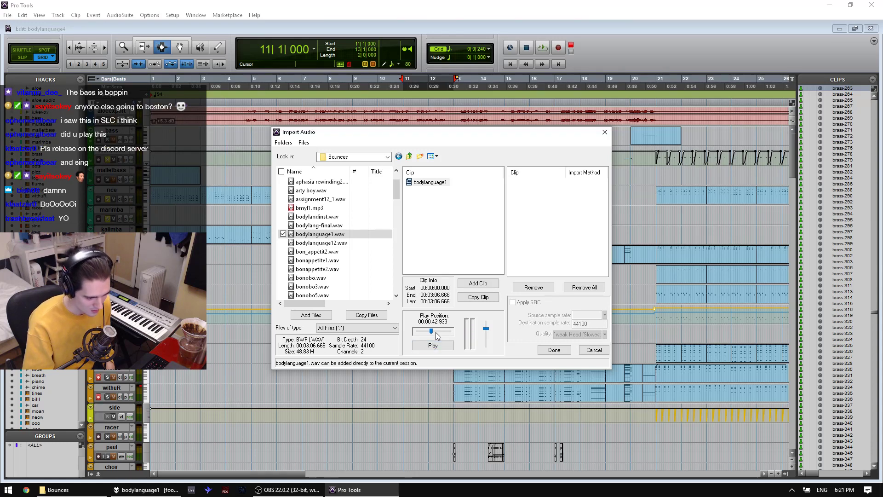
left_click(440, 349)
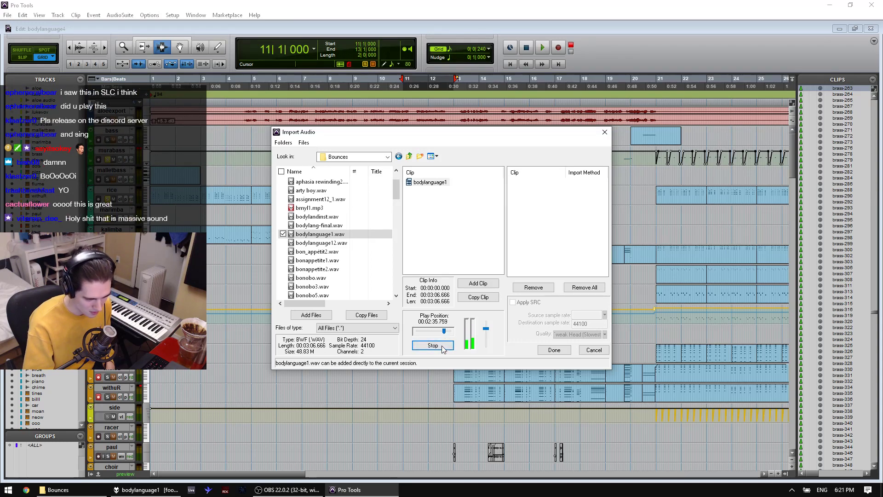
left_click(442, 348)
Step: Preview bodylanguage1.wav from 00:02:08.800 and from about 00:02:16.266, stop it, and cancel Import Audio
left_click_drag(444, 332, 439, 331)
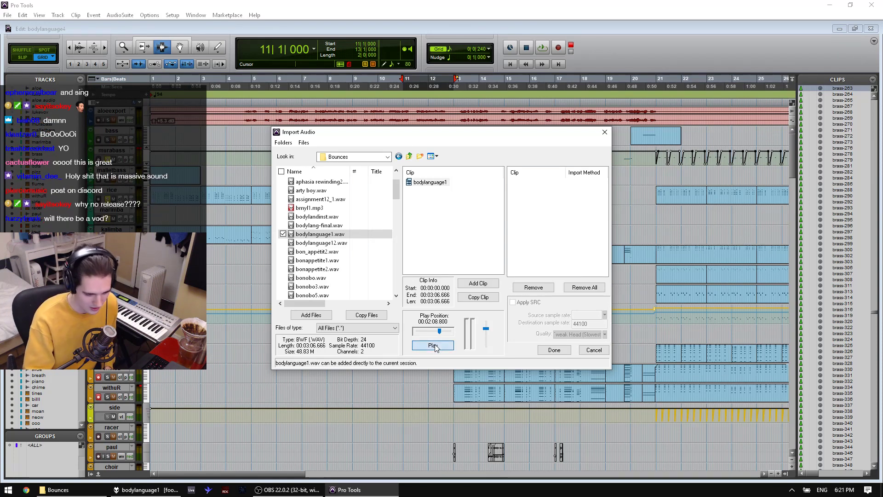
left_click(435, 345)
left_click(440, 344)
left_click_drag(439, 332, 440, 332)
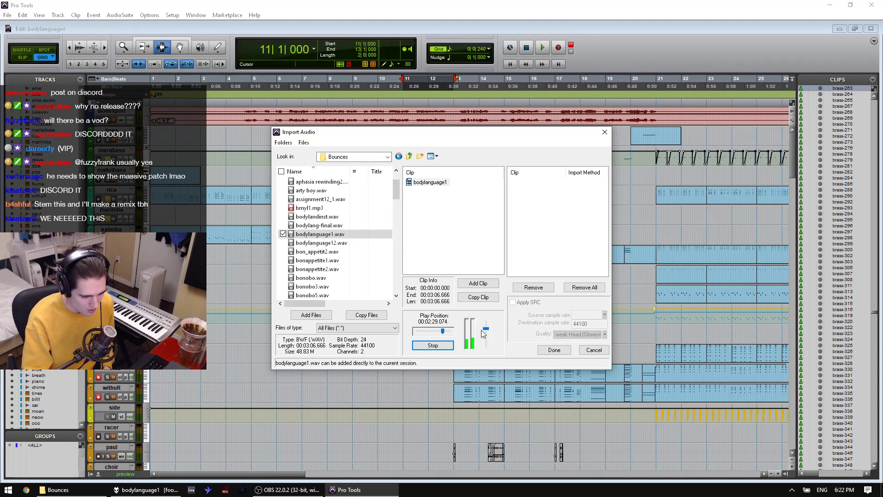
left_click(447, 350)
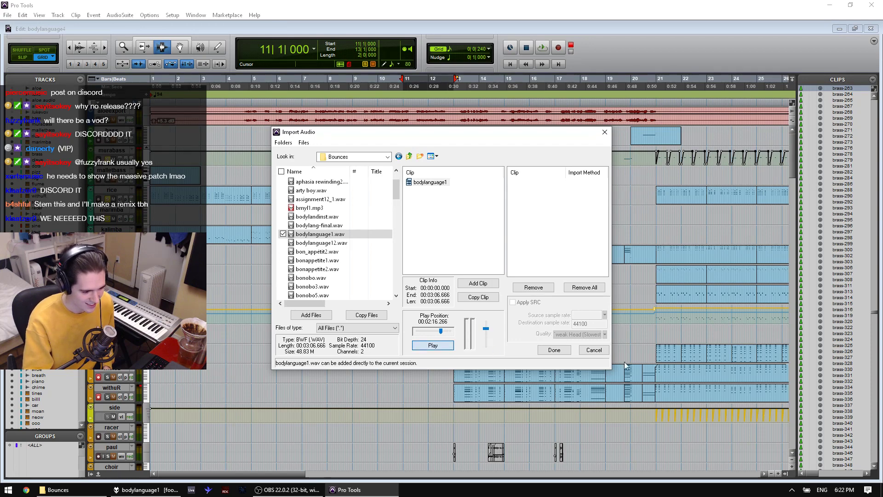
left_click(593, 351)
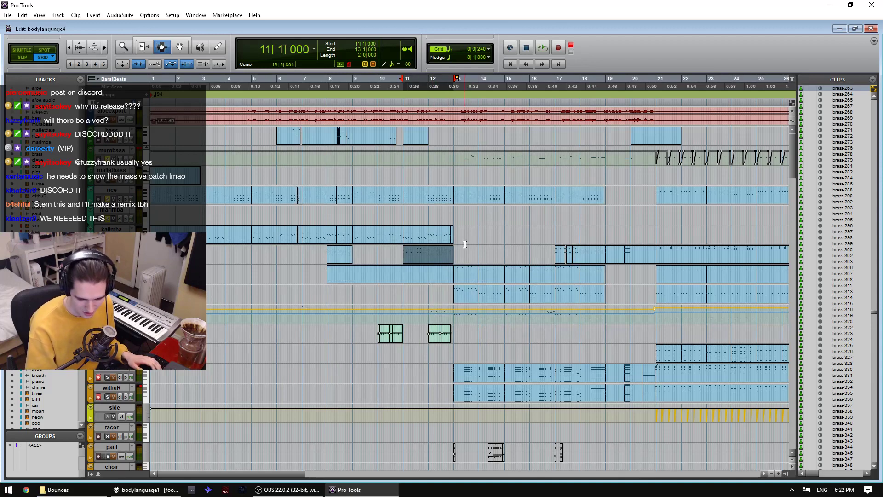
Step: Inspect the arrangement by selecting the rice clips across bars 7 and 8 and the withuL clip at bars 13 to 15
double_click(313, 234)
double_click(316, 196)
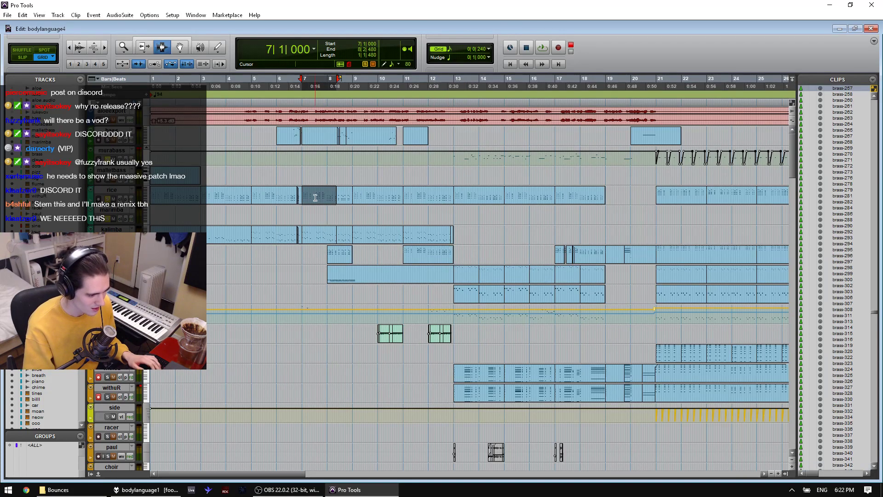
left_click_drag(316, 196, 347, 196)
scroll(186, 181, "down", 4)
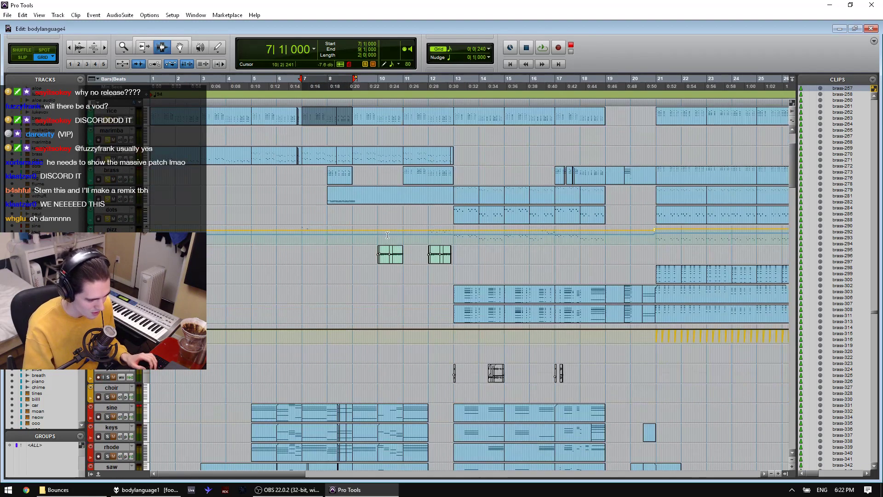
double_click(476, 294)
scroll(273, 325, "down", 6)
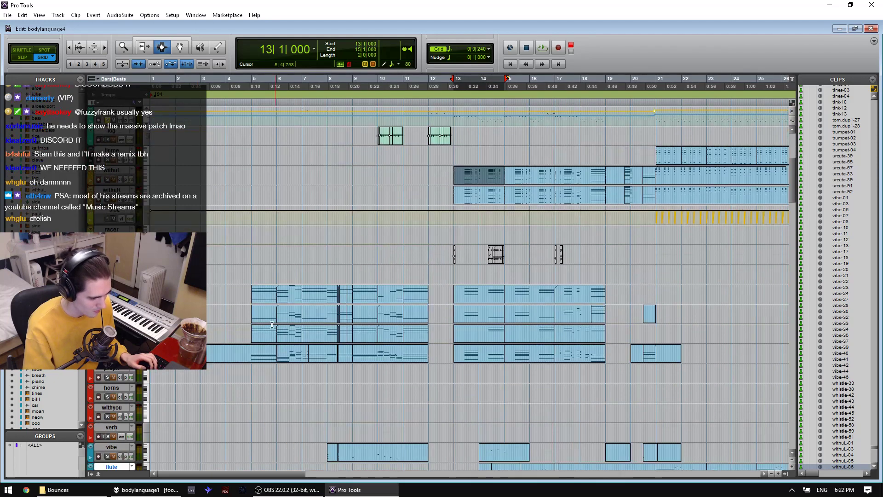
Step: Play the first sine clip at bar 5 and extend the selection over the following sine clips
double_click(269, 275)
double_click(258, 293)
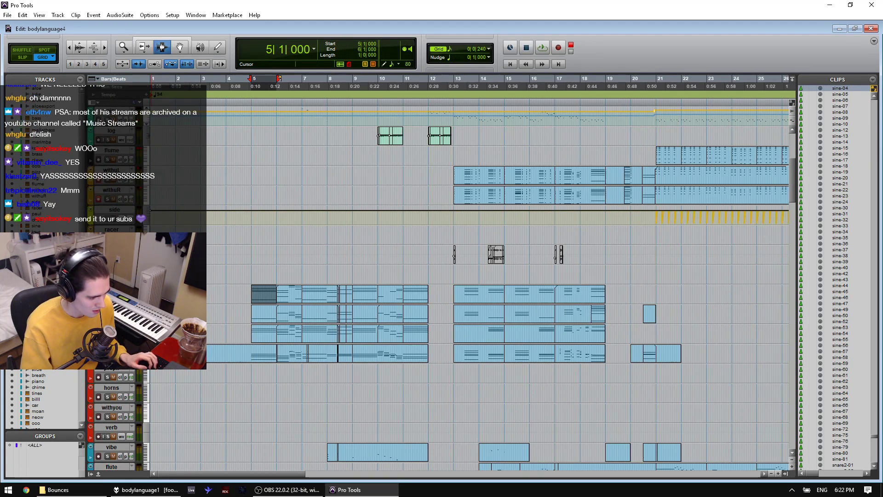
double_click(271, 294)
key("space")
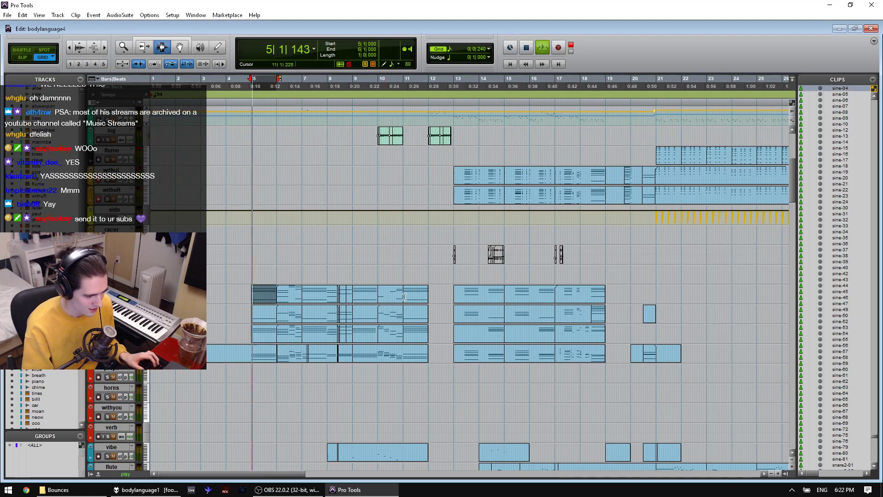
double_click(407, 299, "shift")
Step: Select the rhode track's clips from bar 5 to bar 12 and play that range
double_click(302, 334)
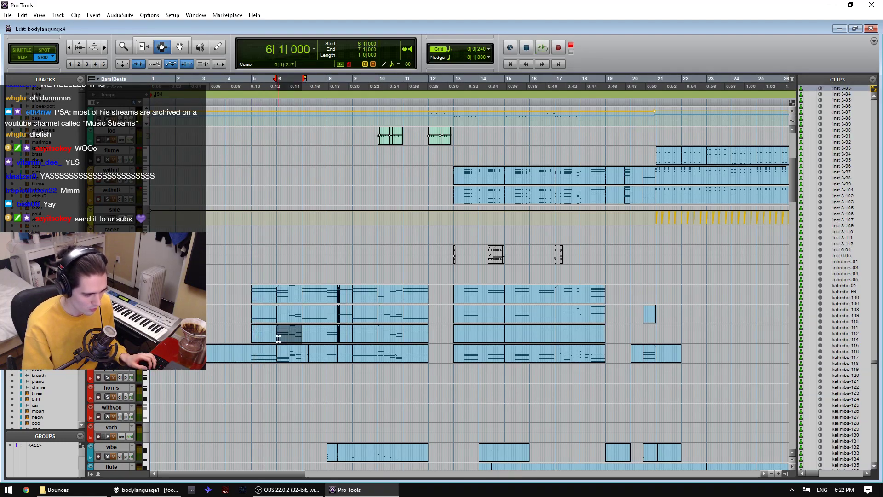
key("space")
double_click(417, 336, "shift")
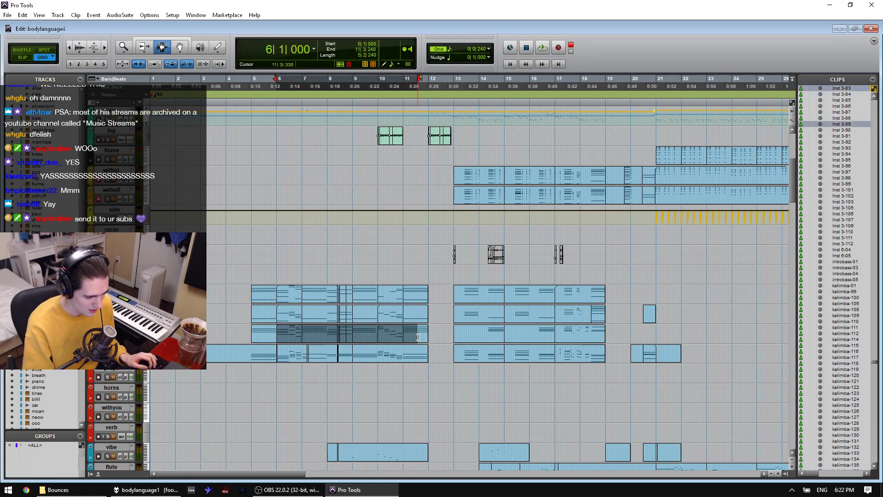
key("t")
key("t")
double_click(387, 331, "shift")
key("space")
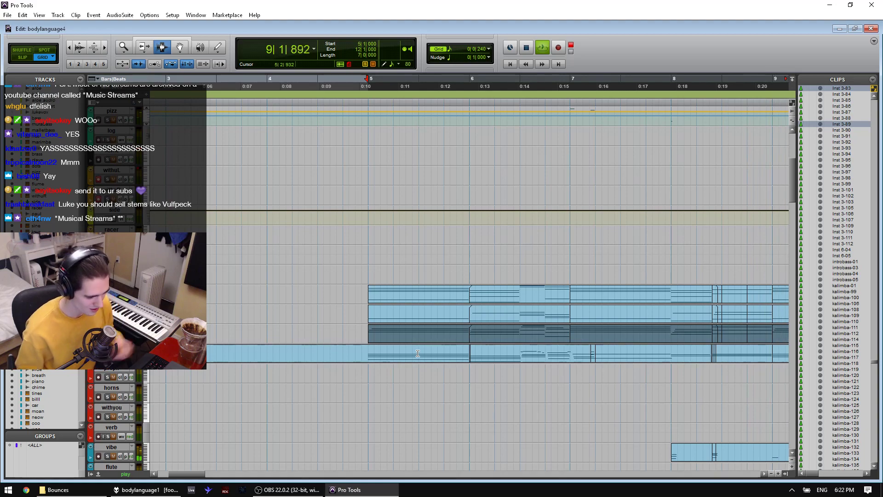
Step: Stop playback, select the withuL clip spanning bars 13 to 15, and play from it
scroll(442, 324, "down", 3)
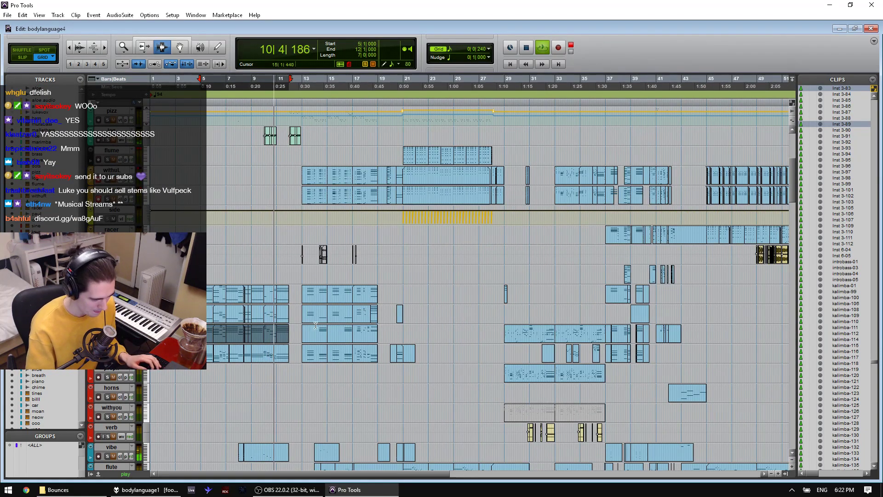
scroll(273, 330, "down", 2)
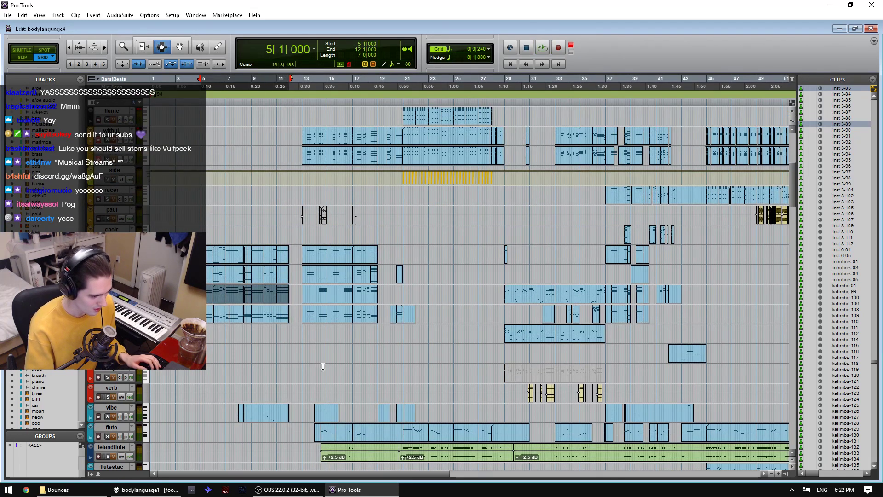
scroll(323, 367, "down", 1)
scroll(322, 366, "up", 3)
double_click(317, 254)
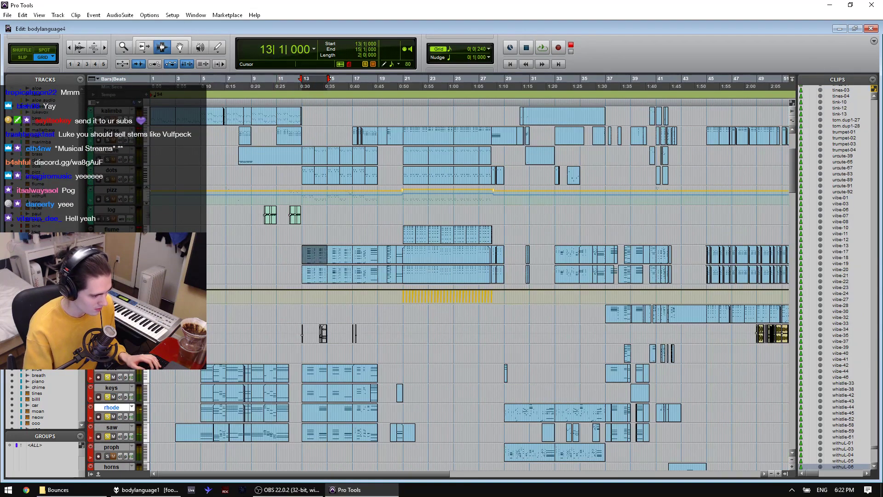
key("space")
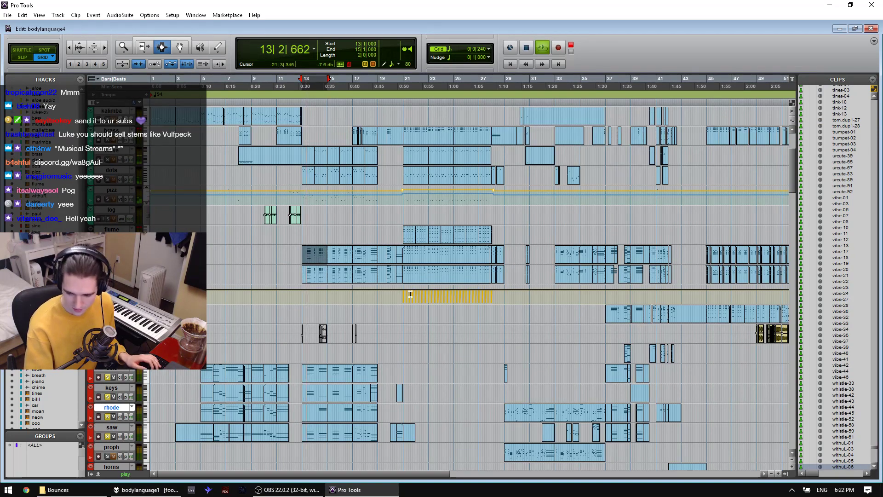
scroll(410, 295, "down", 3)
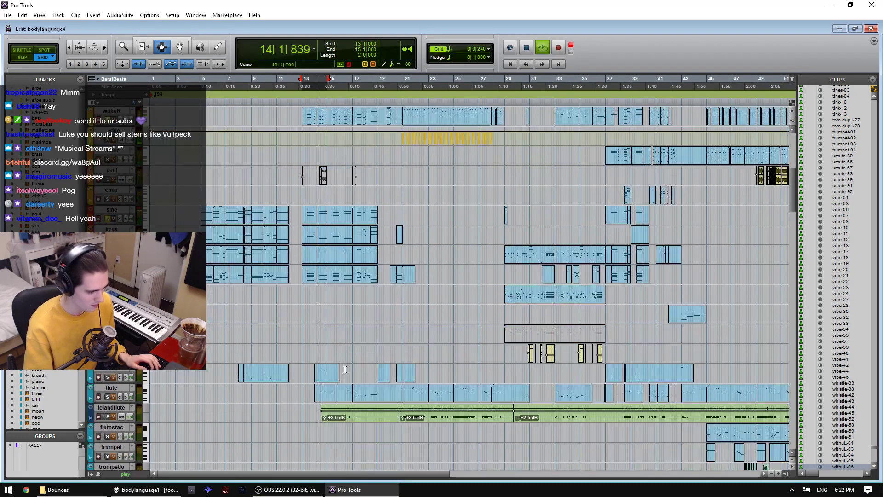
Step: Solo the flute track and play from 21|3|480
left_click(108, 397)
double_click(327, 393)
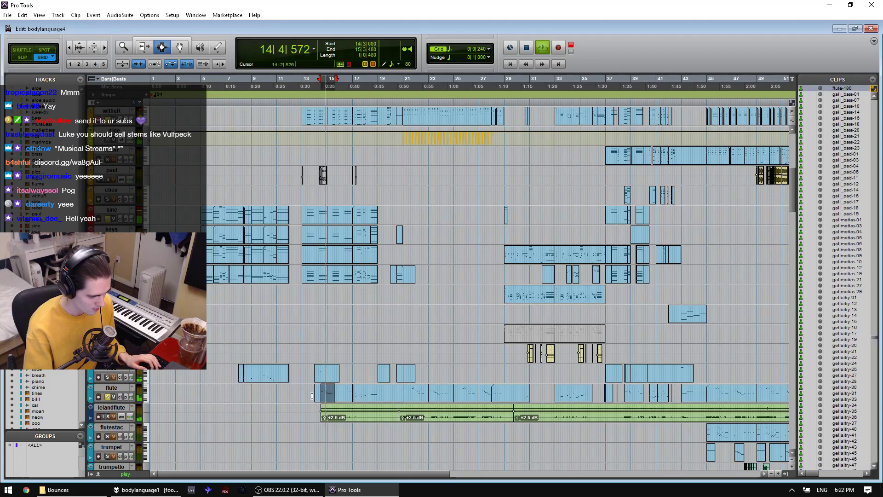
left_click(406, 397)
key("space")
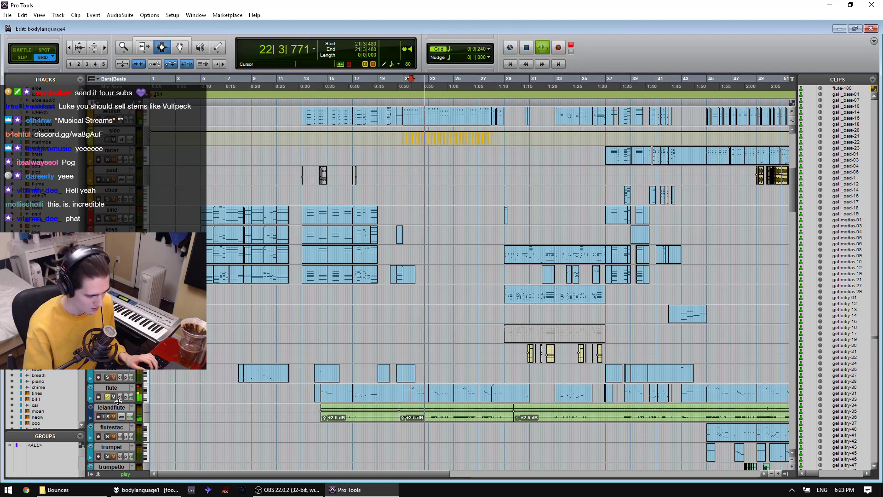
Step: Solo the lelandflute track as well and replay both flute parts from 21|3|480
key("space")
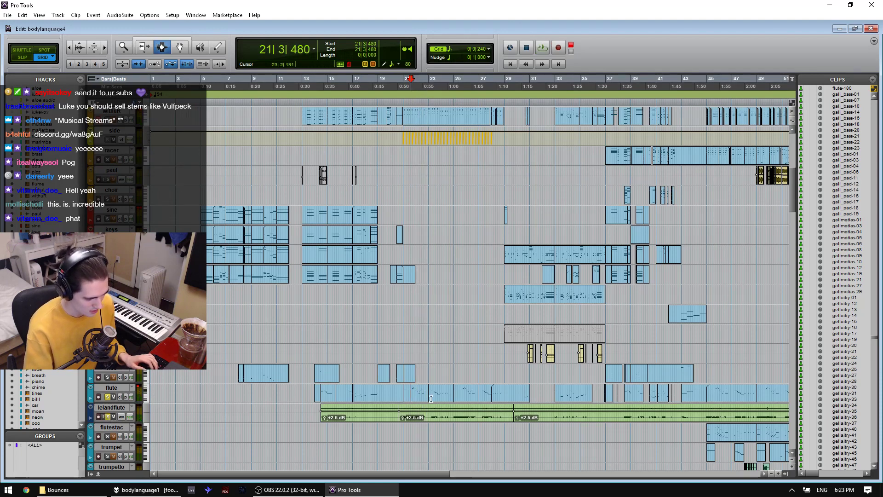
key("space")
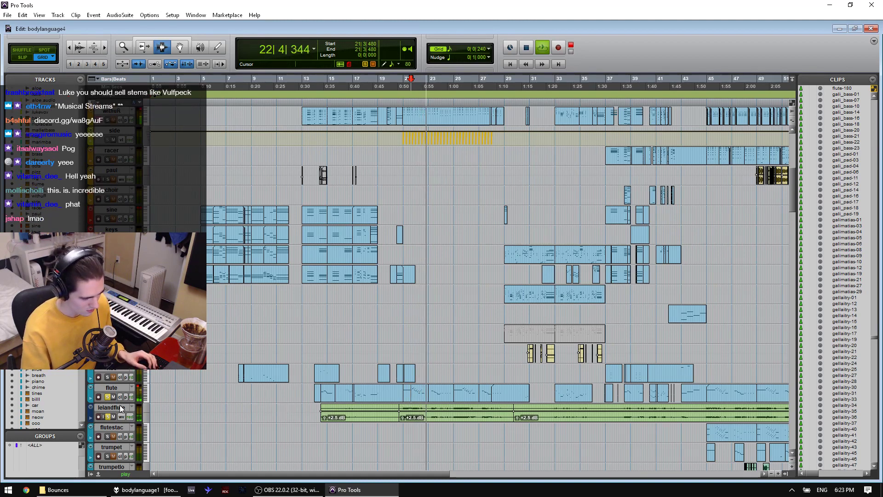
key("space")
Step: Clear the flute and lelandflute solos, mute the flute track, and replay the passage from 21|3|480
left_click(108, 397)
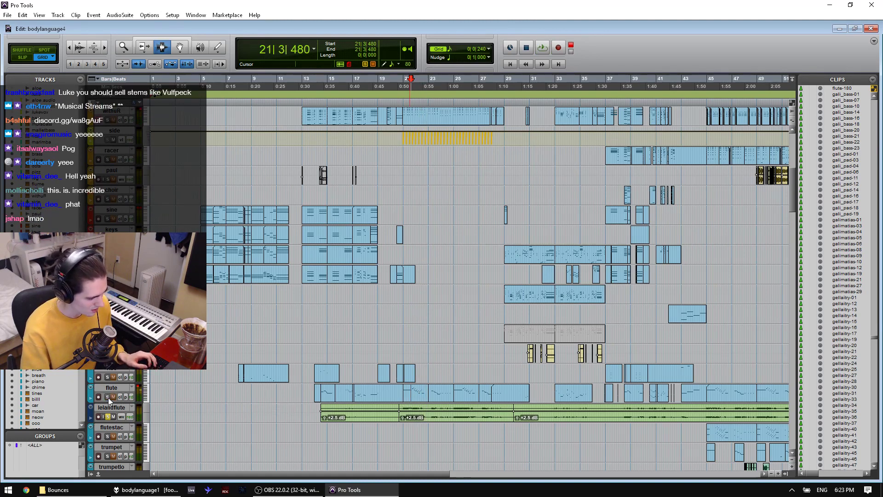
left_click(113, 398)
key("space")
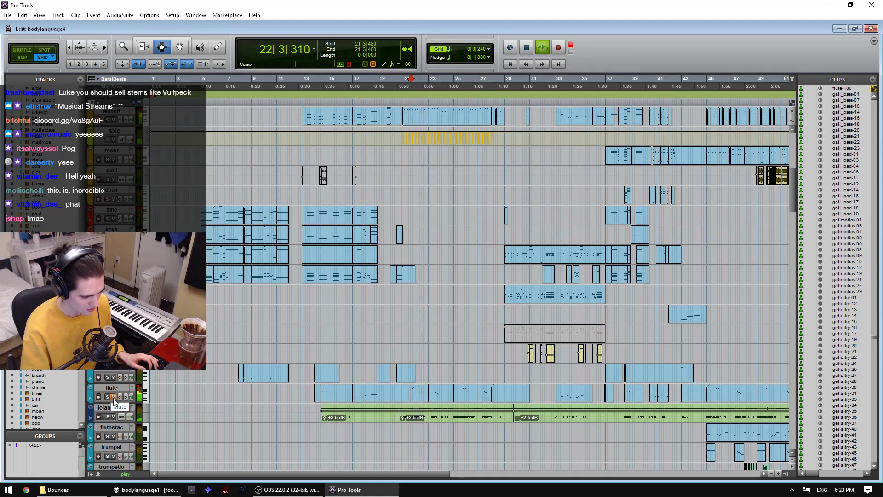
key("space")
Step: Unmute the flute track and replay the full passage from 21|3|480 for comparison
left_click(113, 396)
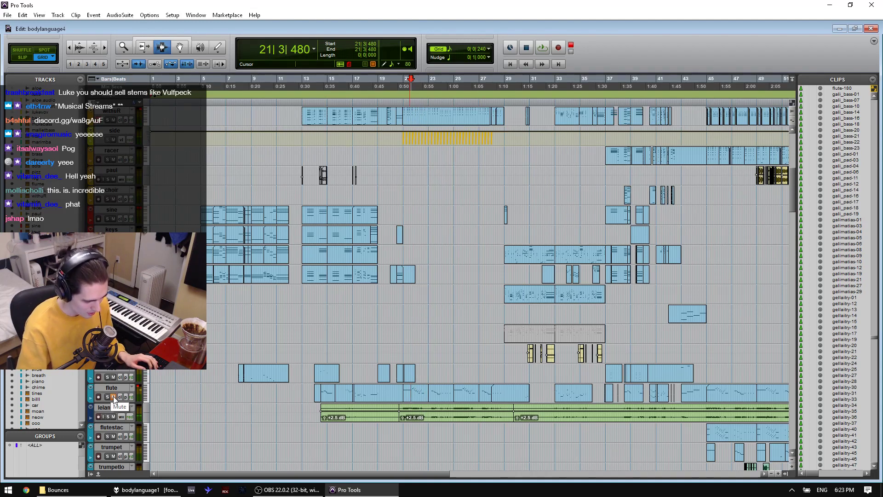
key("space")
key("space")
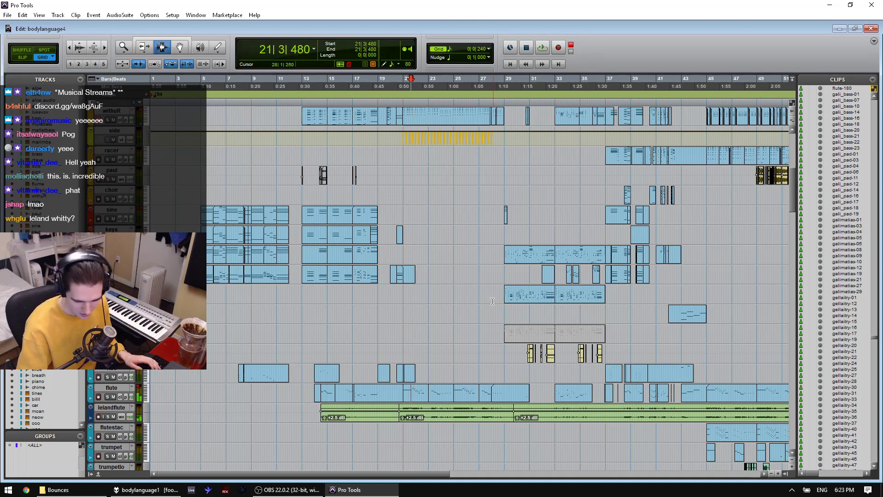
key("space")
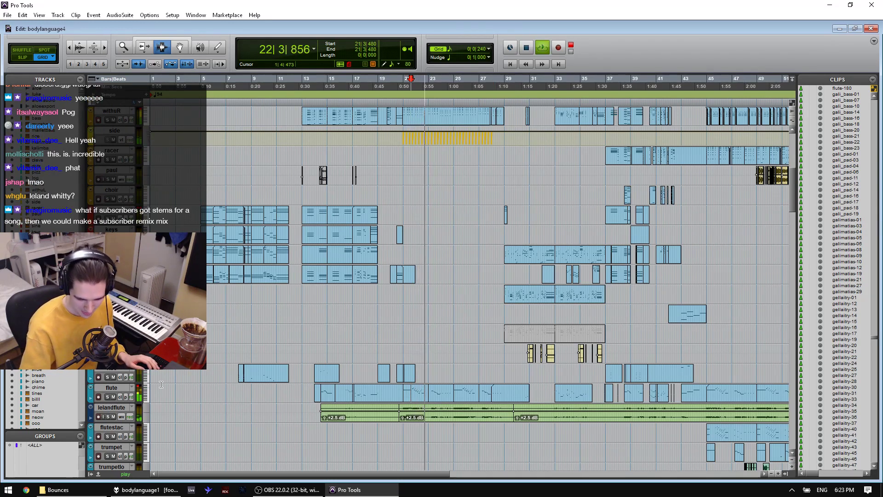
key("space")
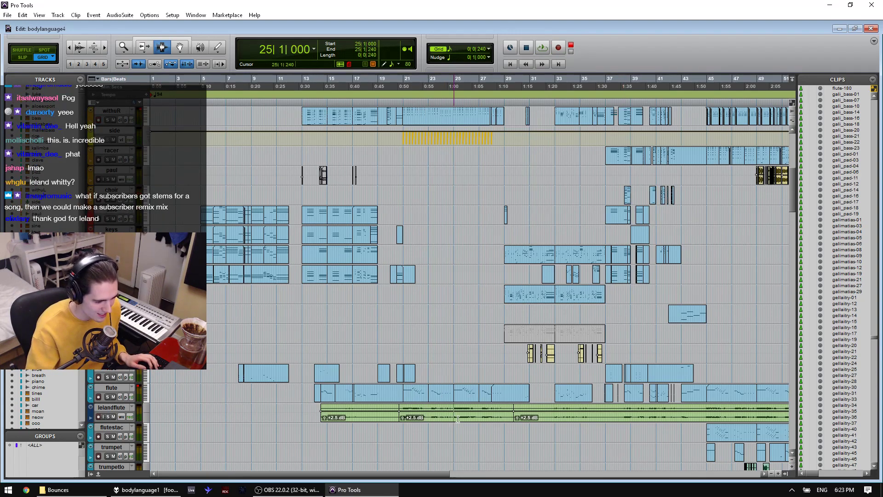
Step: Play the lelandflute recording from bar 25 to bar 29 soloed, and select its passage from 38|3|000 to 39|2|720
left_click_drag(458, 419, 505, 417)
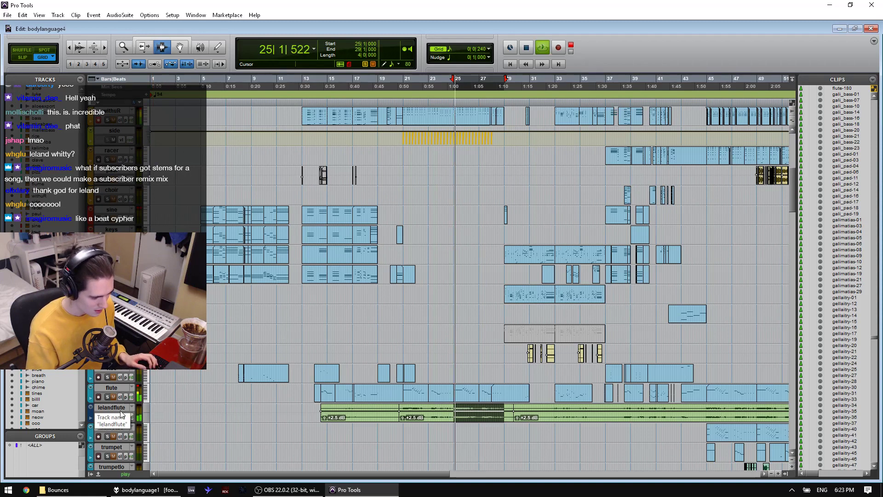
key("space")
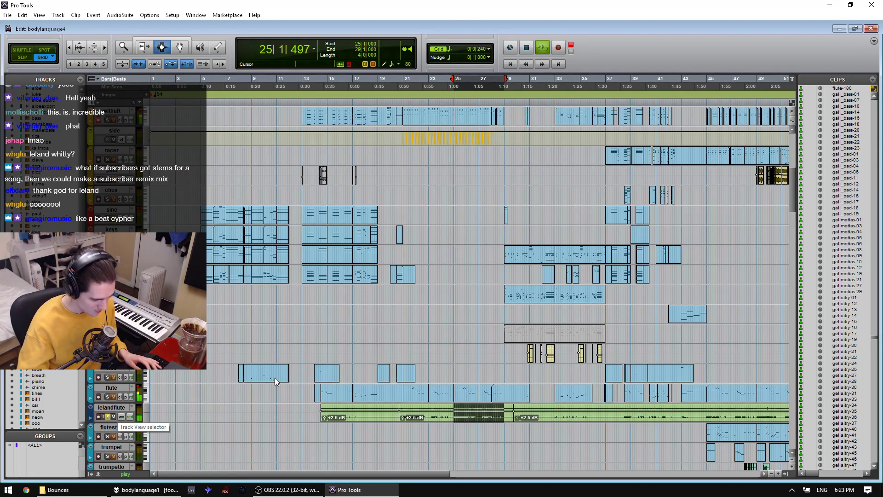
scroll(428, 392, "down", 4)
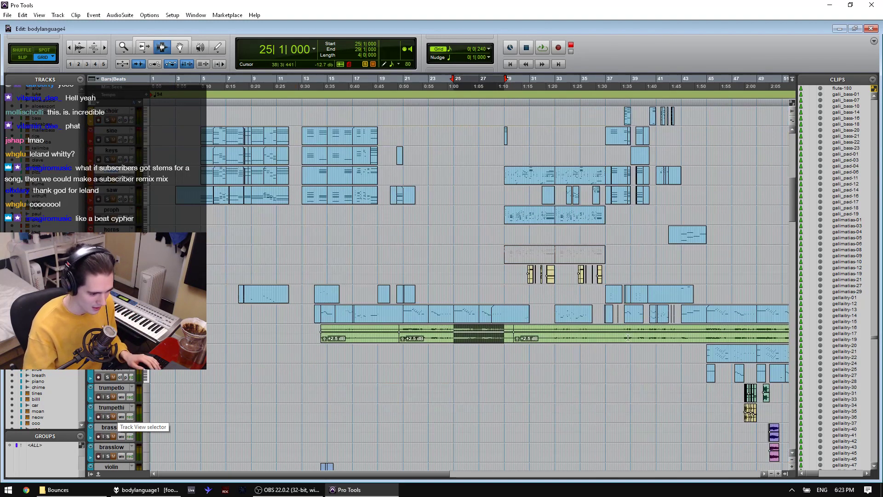
left_click_drag(619, 342, 635, 341)
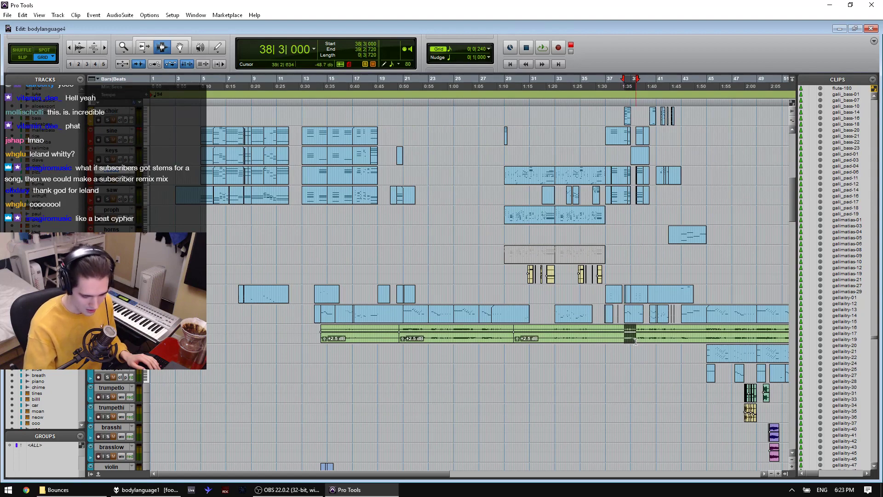
Step: Audition the lelandflute recording from 44|4|000 to 54|2|000, and replay the arrangement from 38|3|480
left_click(685, 342, "shift")
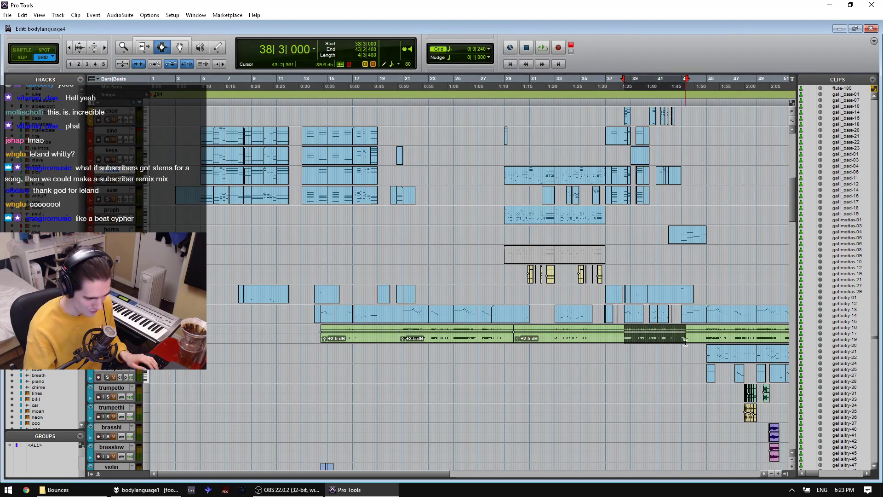
left_click_drag(707, 344, 415, 342)
key("space")
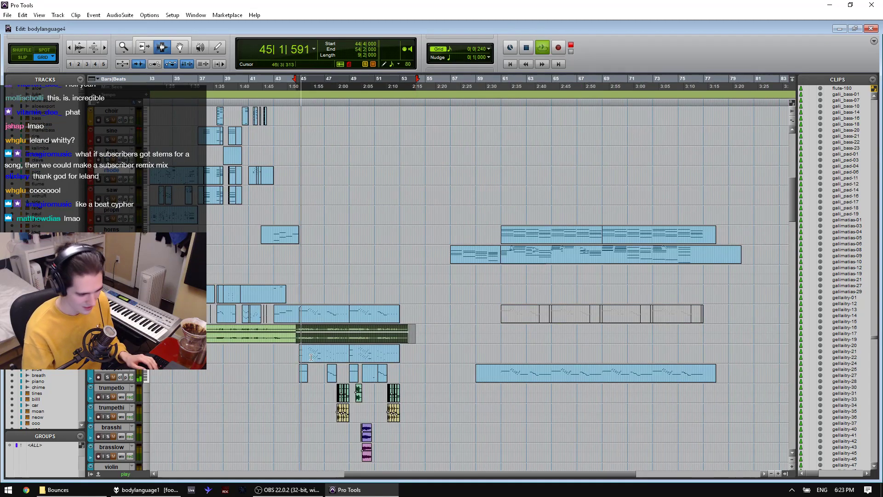
left_click(218, 342)
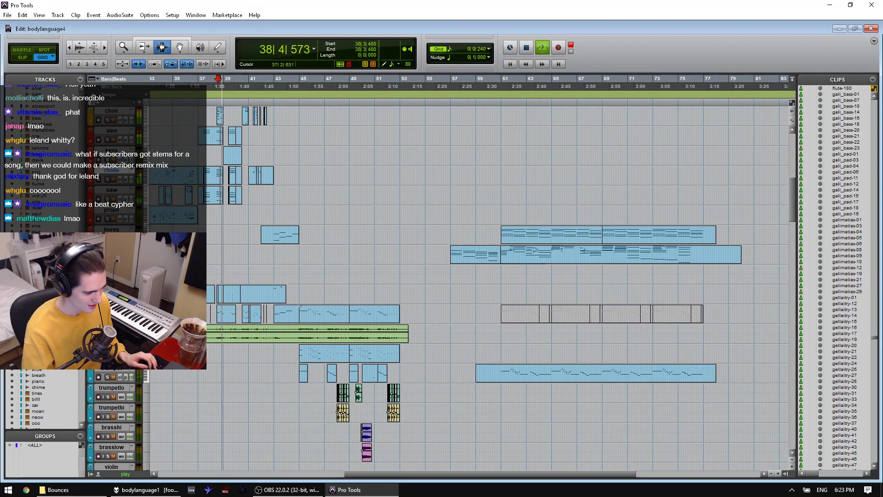
scroll(497, 276, "down", 3)
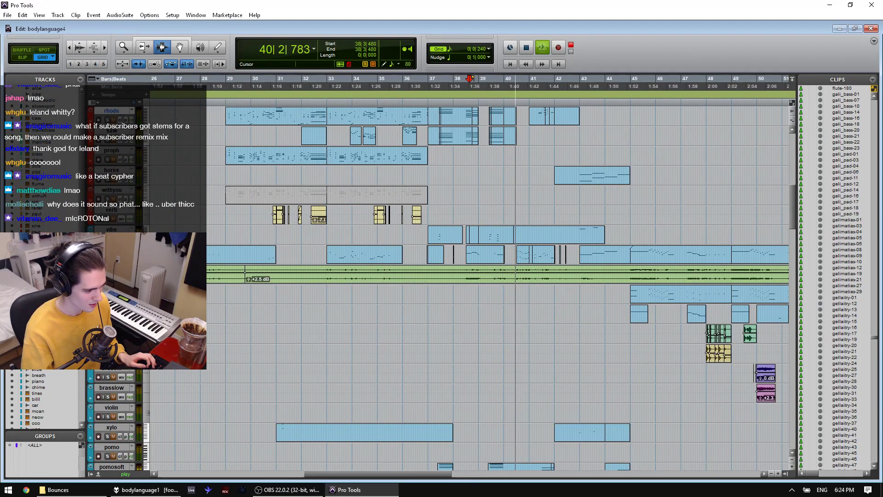
scroll(351, 272, "up", 10)
scroll(351, 271, "up", 3)
key("space")
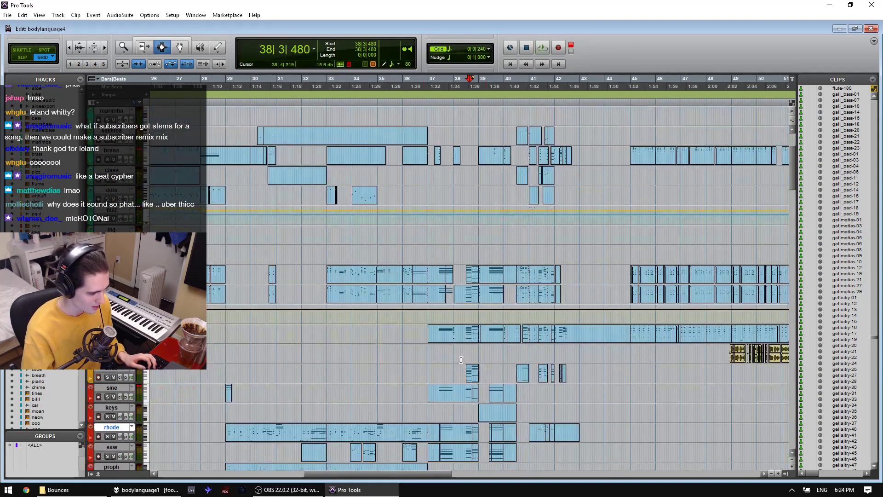
Step: Select the instrument tracks down through rain and create an edit group from them named Group 1
scroll(125, 404, "up", 5)
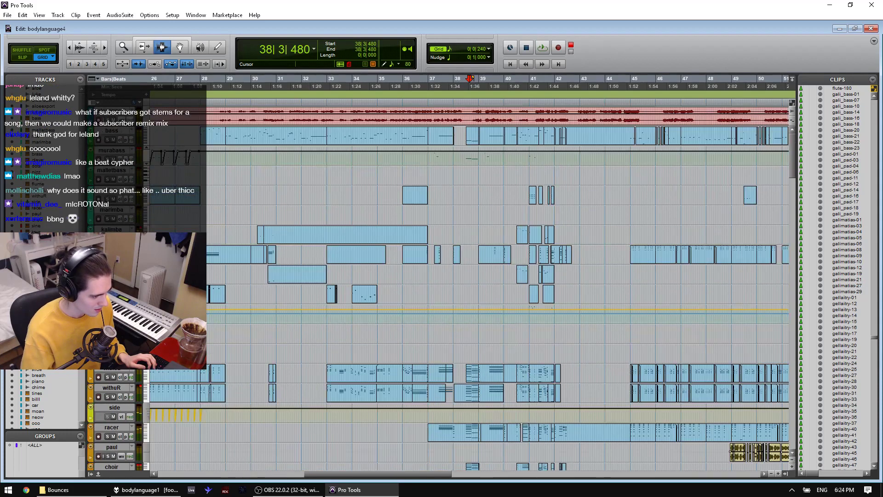
scroll(127, 409, "down", 15)
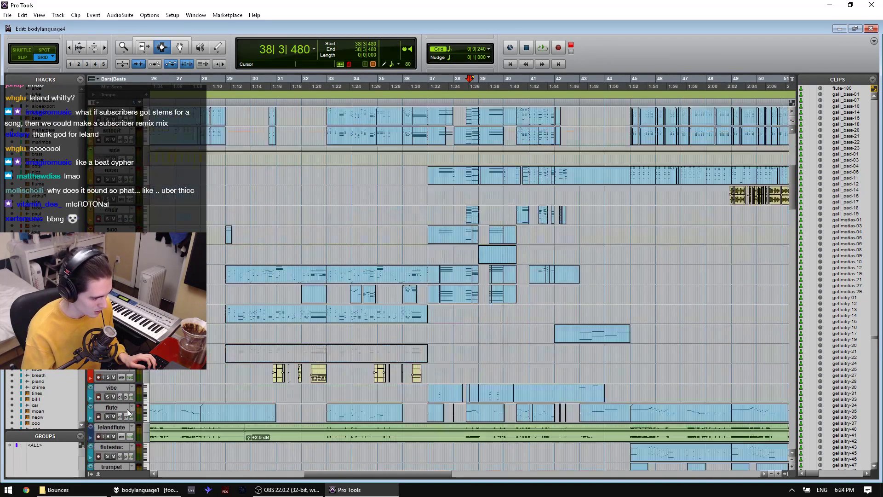
scroll(112, 418, "down", 15)
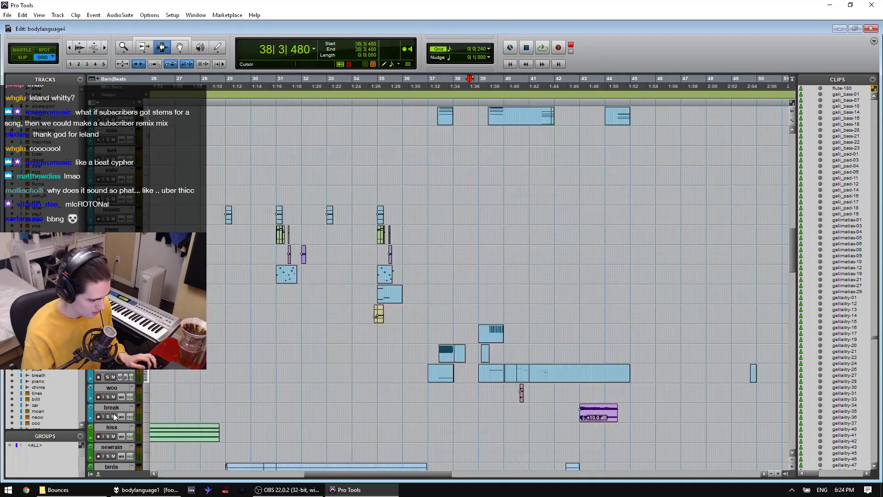
left_click(113, 388, "shift")
left_click(80, 435)
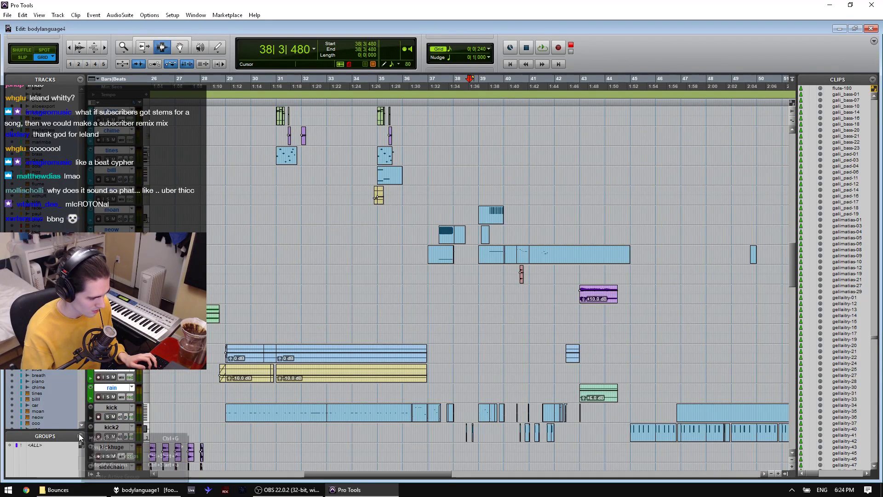
left_click(102, 439)
key("Return")
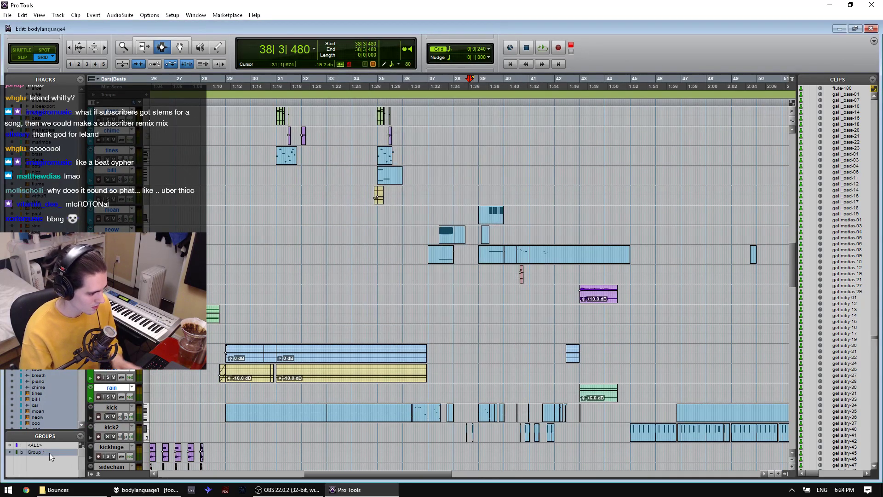
Step: Play the soloed Group 1 tracks from 38|3|480 and examine their clips around bars 40 to 43
key("space")
scroll(524, 325, "up", 15)
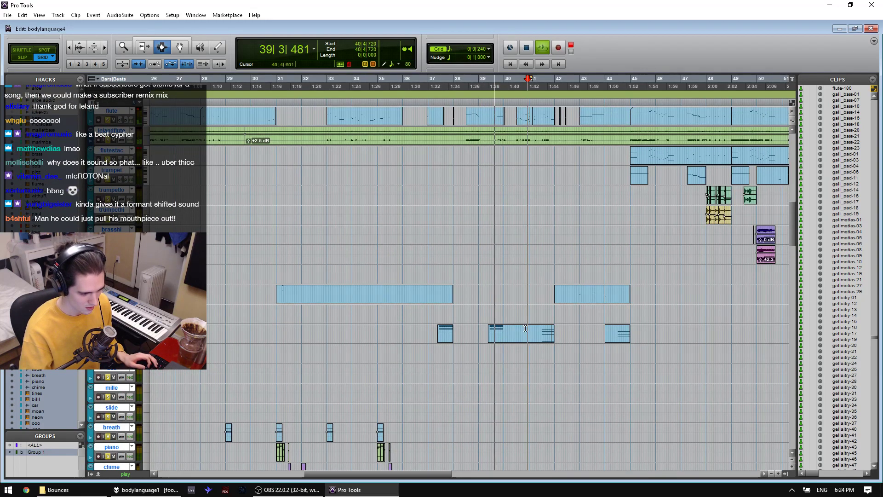
double_click(524, 325)
scroll(521, 319, "up", 5)
left_click(569, 306)
scroll(568, 302, "up", 3)
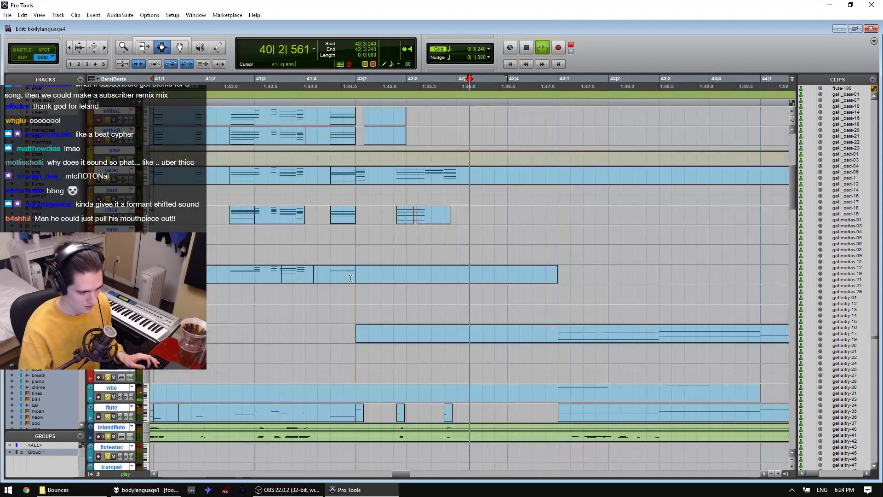
scroll(333, 270, "down", 3)
scroll(333, 270, "down", 1)
scroll(333, 270, "up", 5)
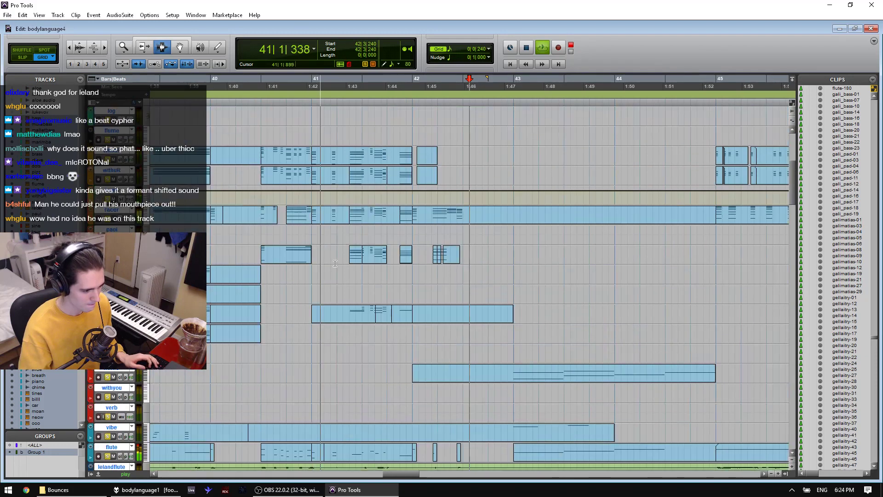
Step: Play the passage from 40|4|720 twice to compare the parts, stopping playback each time
left_click(307, 234)
key("space")
key("space")
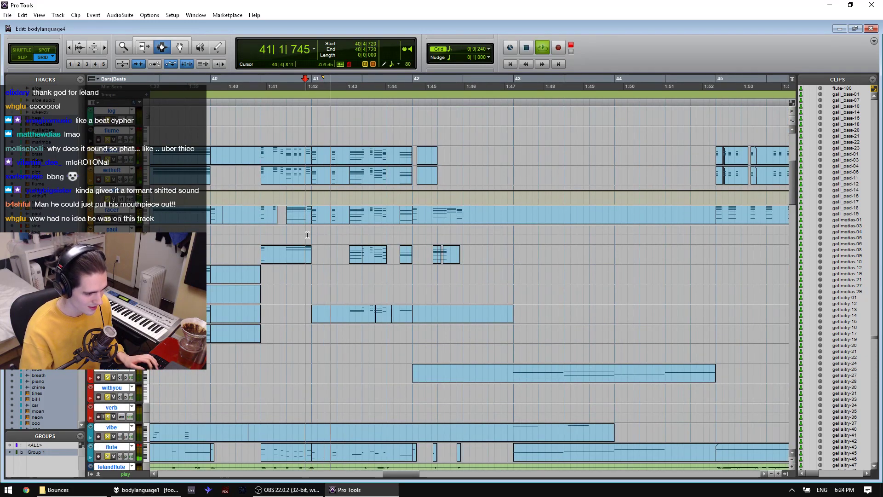
key("space")
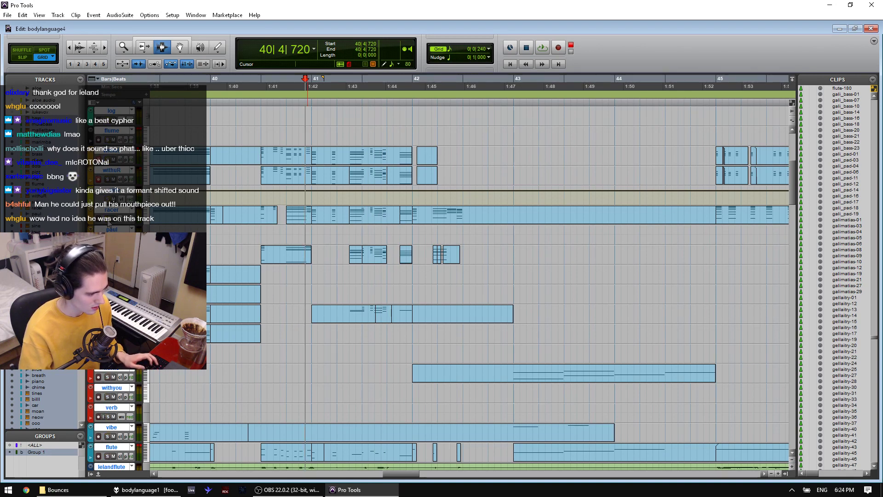
key("space")
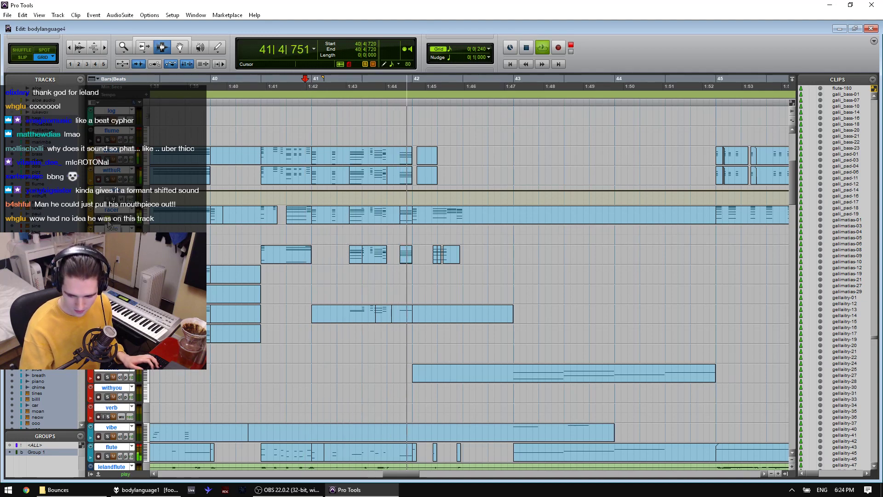
key("space")
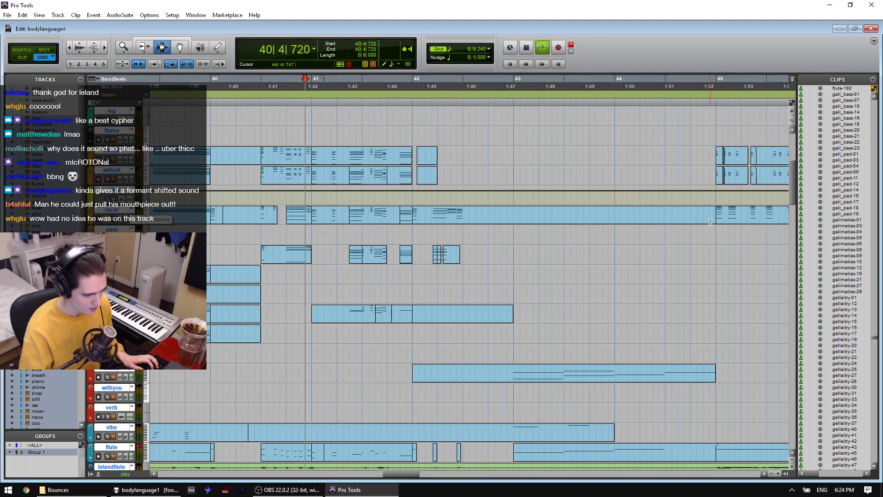
Step: Move the playback start back to 38|3|000 and play the passage through bar 40
key("r")
left_click(244, 223)
left_click(259, 222)
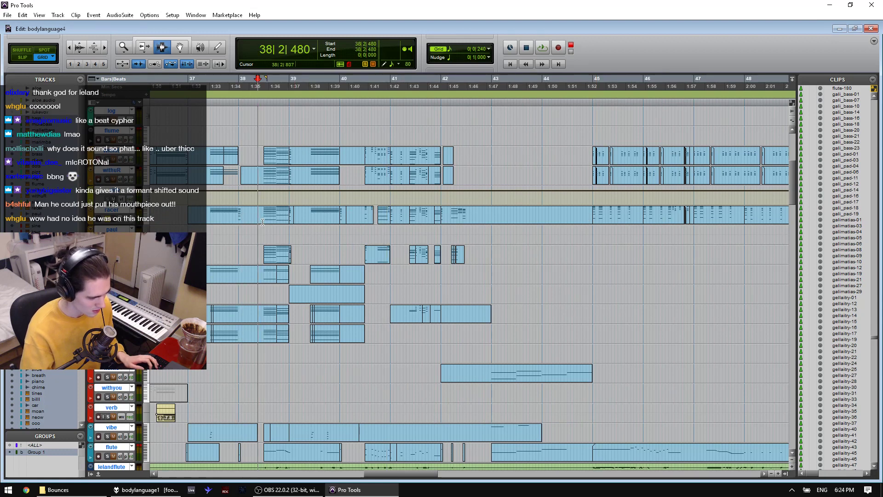
key("space")
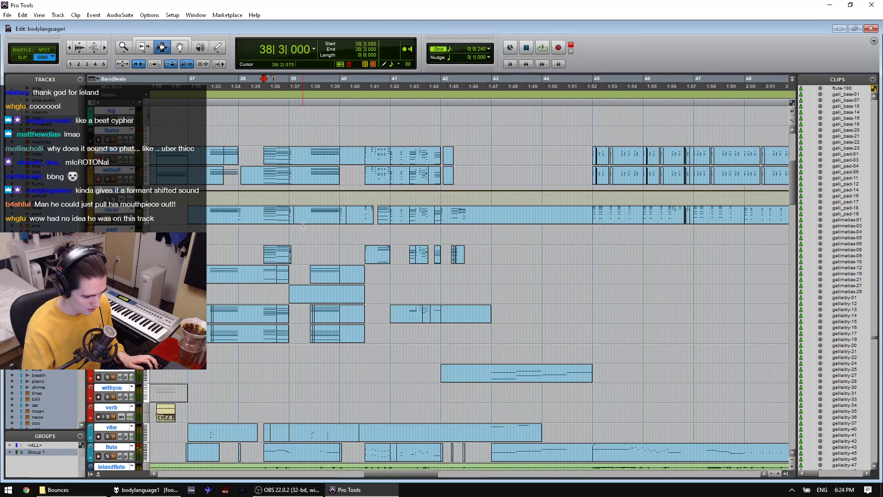
key("space")
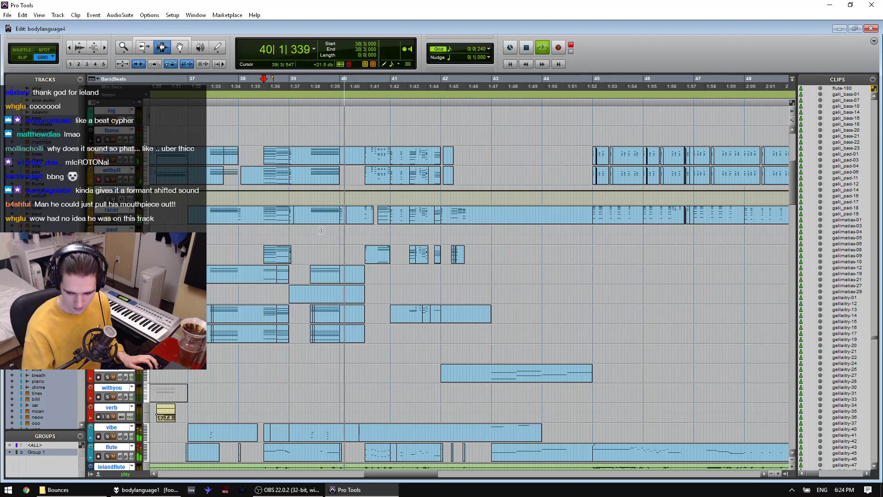
key("space")
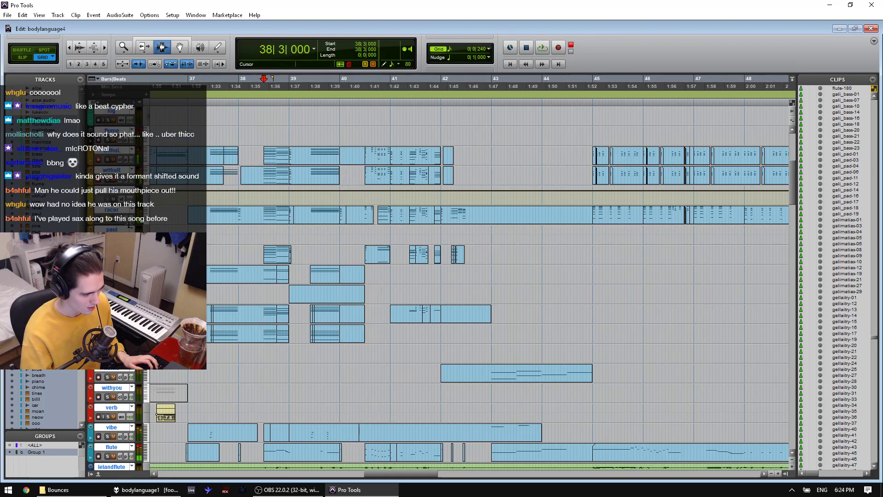
Step: Select the range from 45|1|000 to 53|1|000 across the grouped tracks and examine its beginning
key("ctrl+[")
key("ctrl+[")
double_click(509, 216)
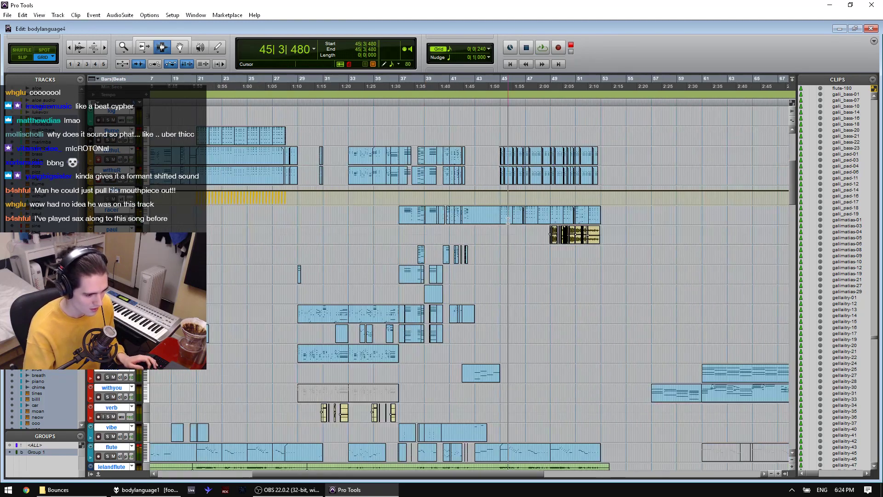
double_click(596, 216, "shift")
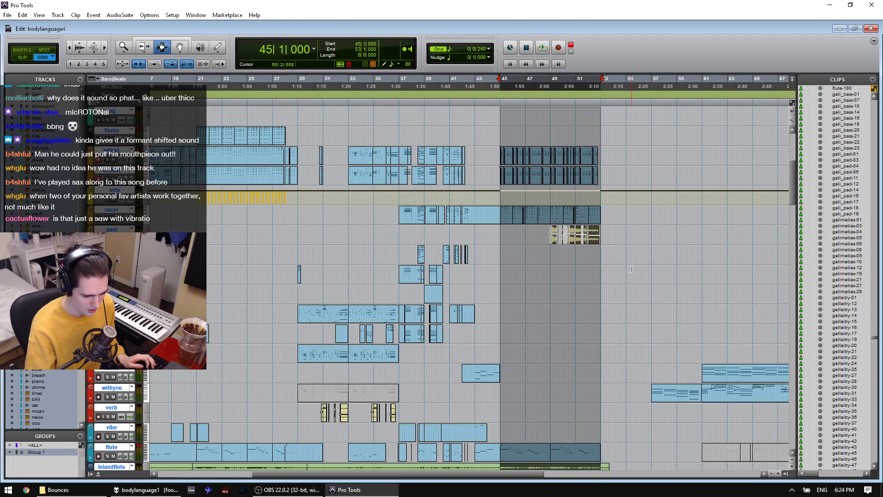
key("ctrl+]")
key("ctrl+]")
key("ctrl+]")
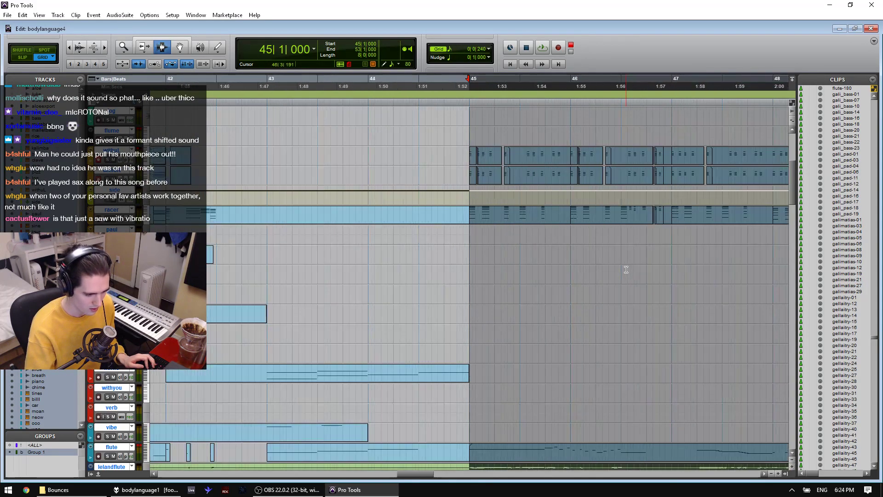
Step: Reselect the grouped tracks from 47|1|000 to 53|1|000 and briefly play the range
left_click_drag(666, 276, 833, 271)
key("ctrl+[")
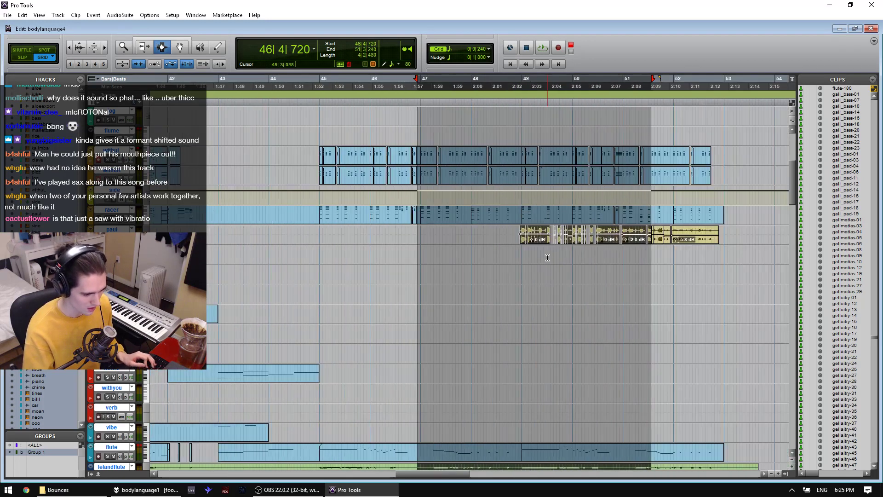
left_click_drag(424, 226, 724, 229)
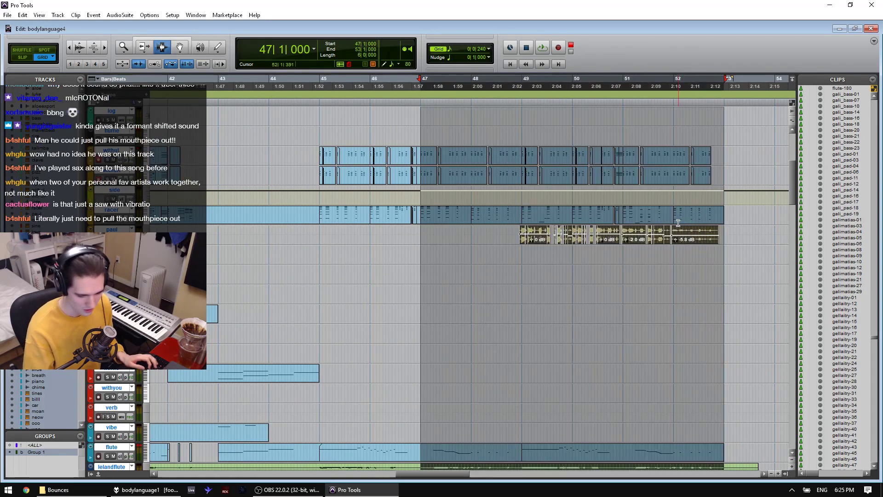
key("space")
key("space")
Step: Play the selected range while lowering the master track's fader to -4.6 dB in the mixer
key("ctrl+=")
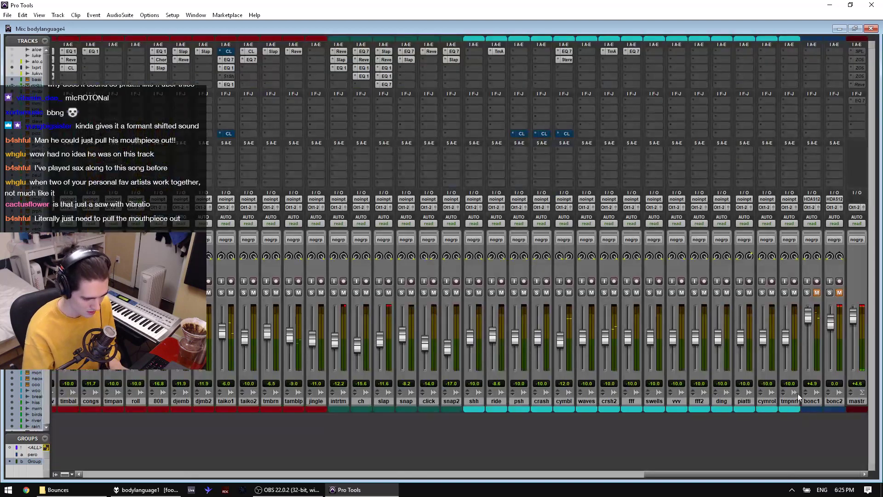
key("space")
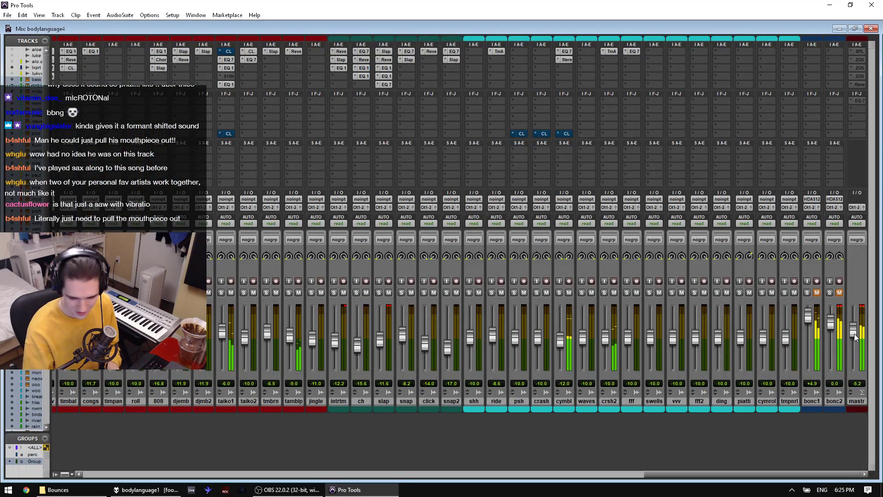
key("ctrl+=")
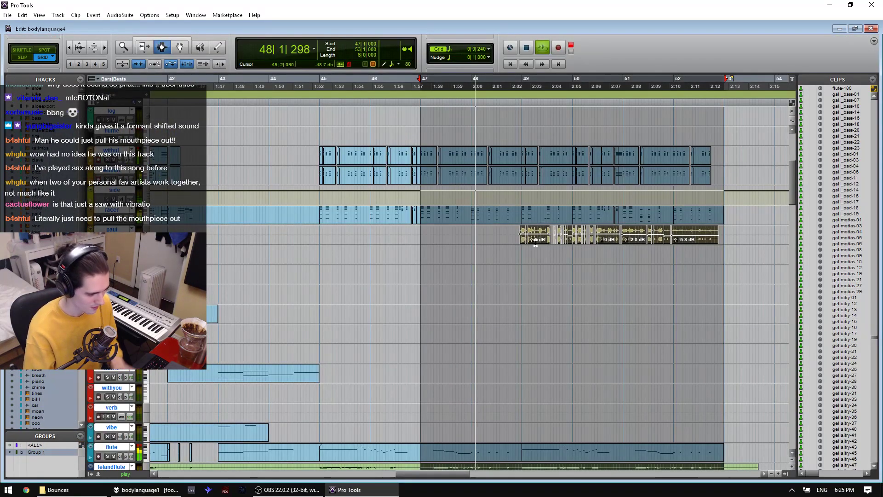
key("ctrl+=")
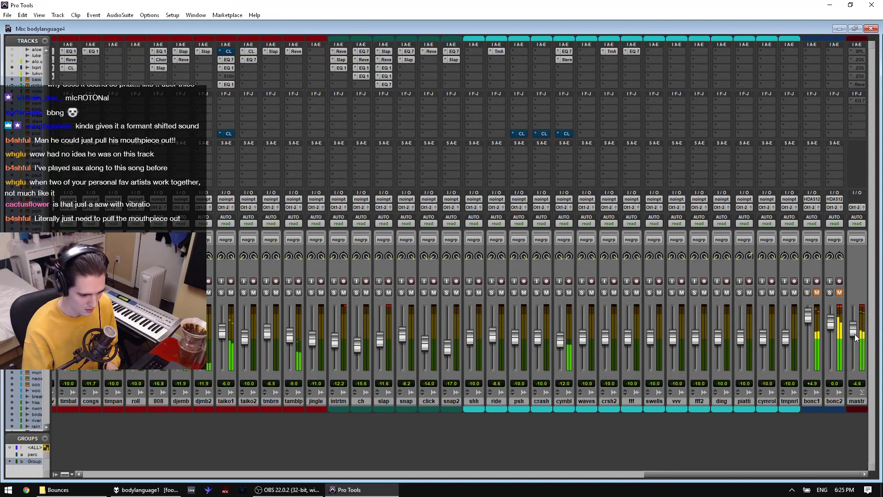
key("ctrl+=")
key("space")
Step: Play the section from 49|1|000 where the paul clips begin, and examine its surrounding arrangement before stopping playback
left_click_drag(522, 260, 525, 261)
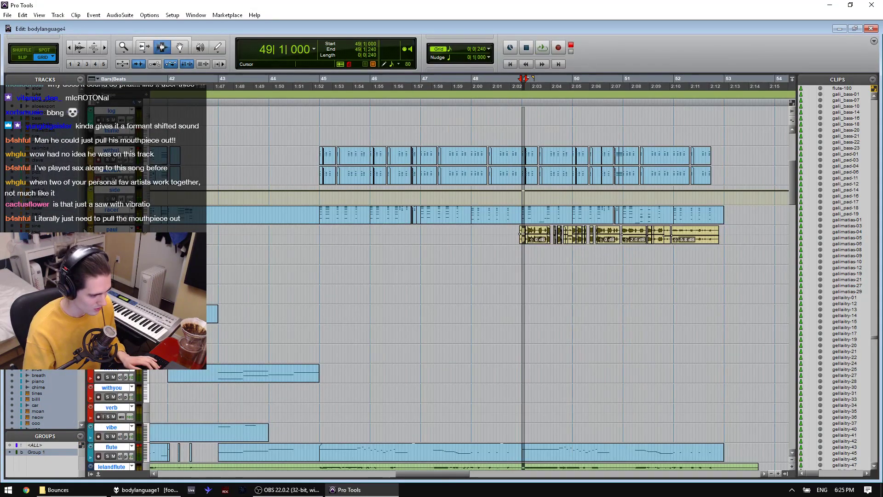
left_click(107, 436)
key("space")
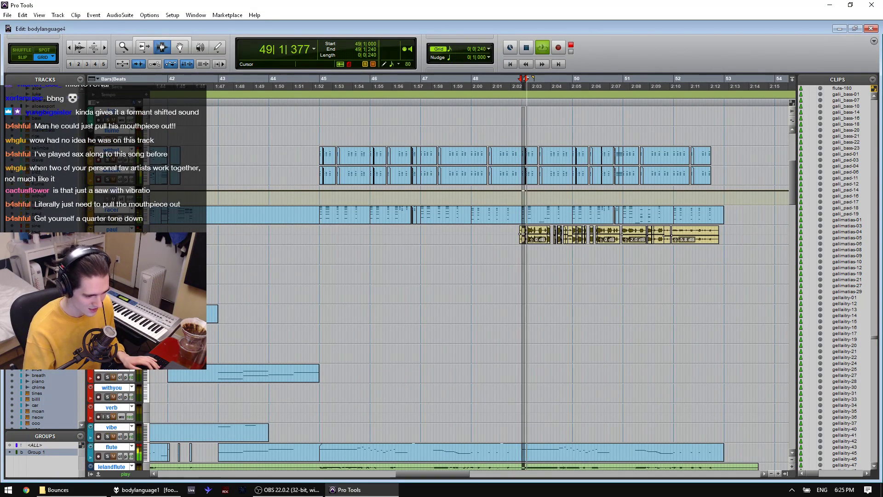
left_click(520, 258)
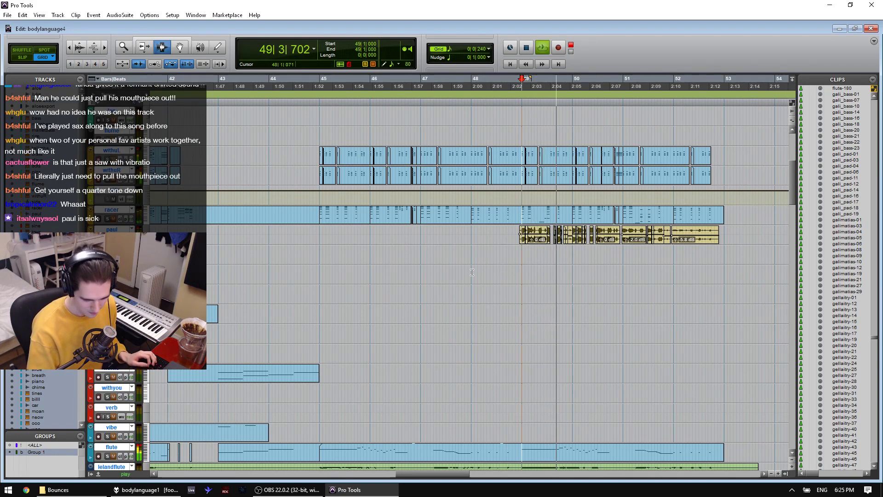
key("ctrl+bracketleft")
key("ctrl+bracketleft")
scroll(433, 264, "down", 1)
key("ctrl+bracketleft")
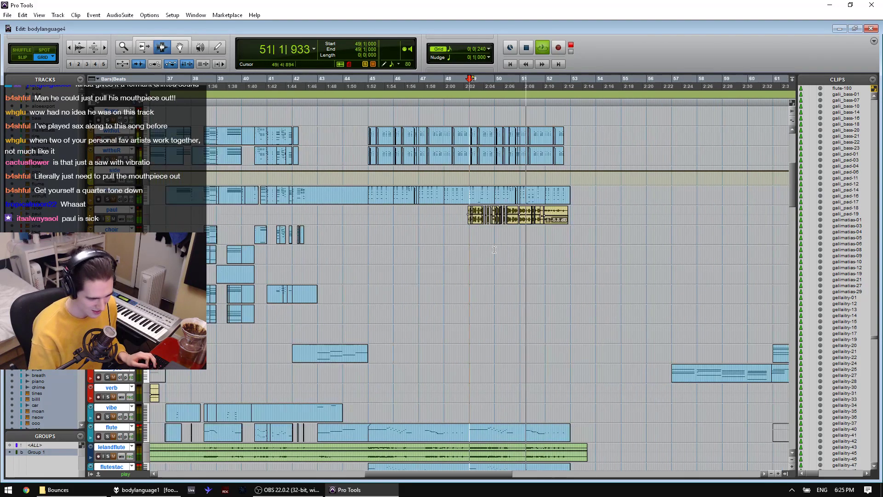
key("ctrl+bracketright")
key("ctrl+bracketright")
key("space")
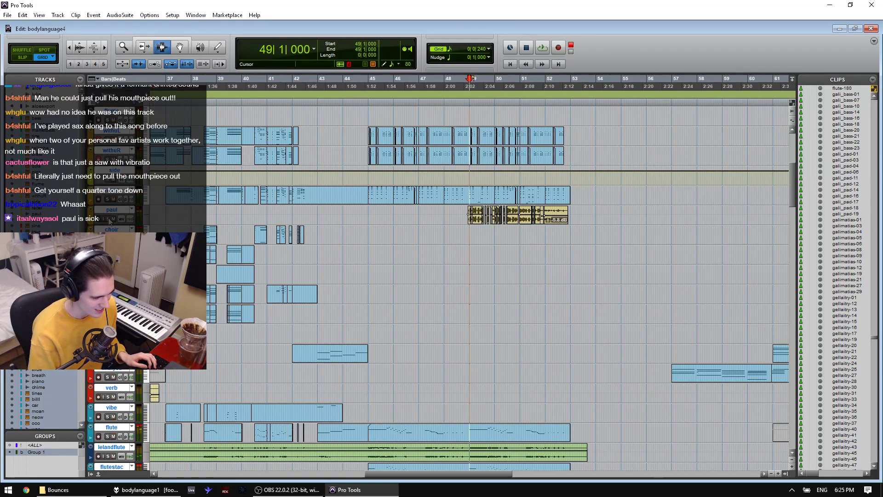
Step: Play the section from 49|1|000, clear the solo state on all tracks, and stop playback
key("space")
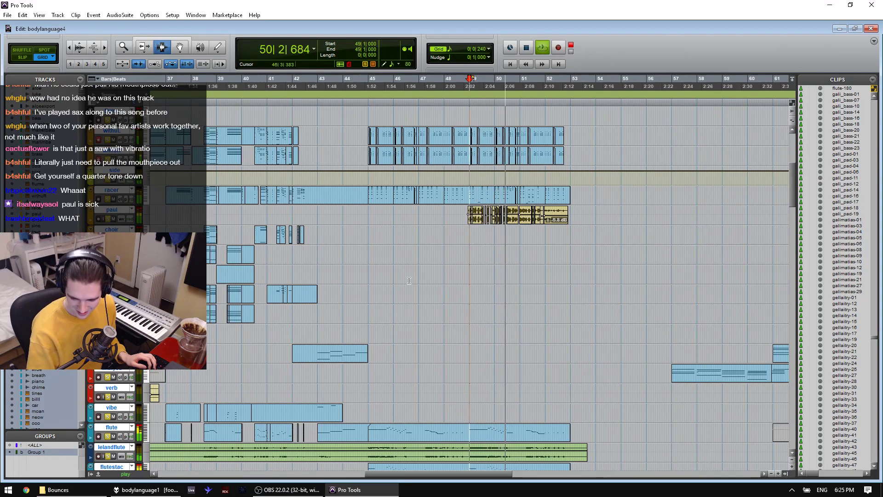
scroll(409, 280, "down", 5)
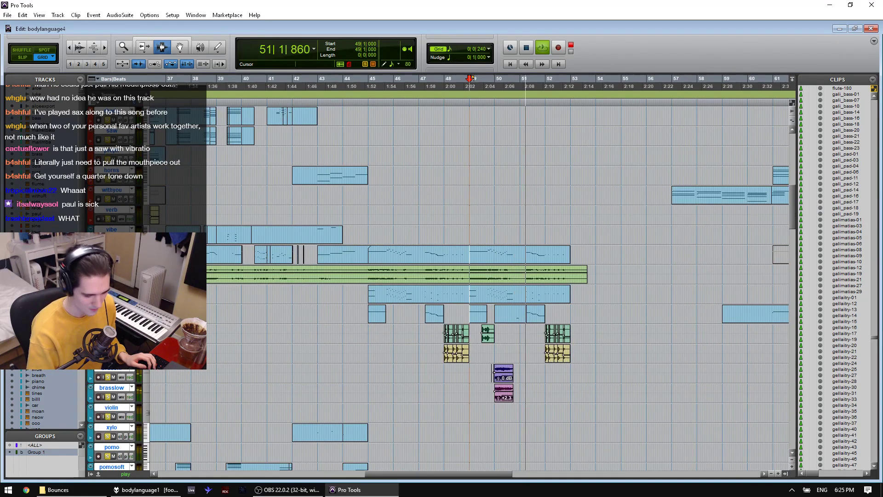
scroll(408, 280, "down", 6)
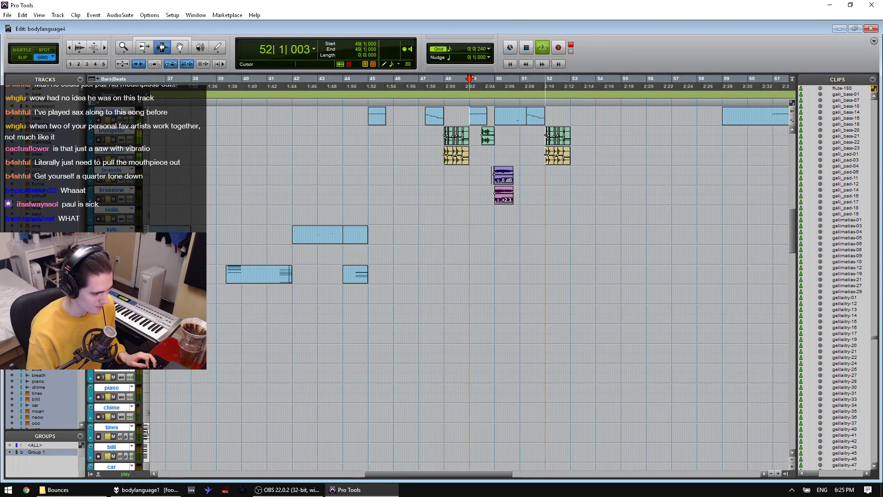
left_click(109, 180, "alt")
scroll(532, 224, "down", 2)
key("space")
Step: Examine the arrangement around 47|2|480, from the melodic parts down to the snare and clap tracks and back up
scroll(531, 223, "up", 8)
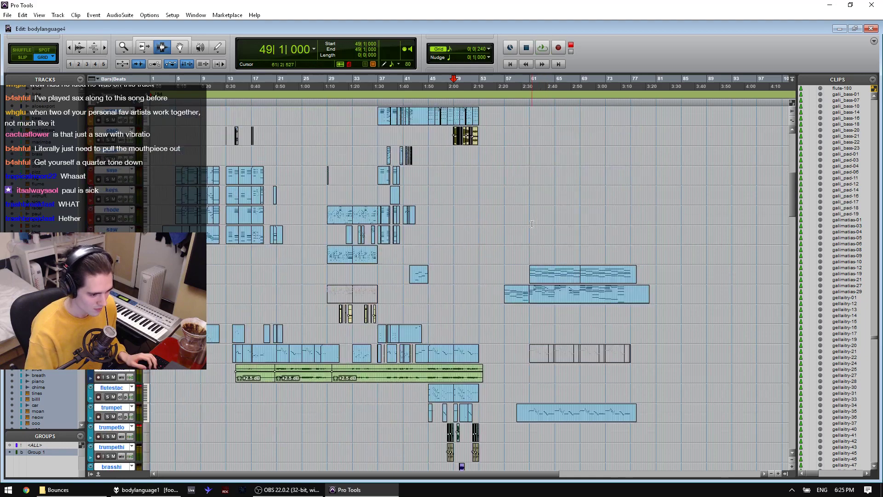
scroll(514, 290, "up", 7)
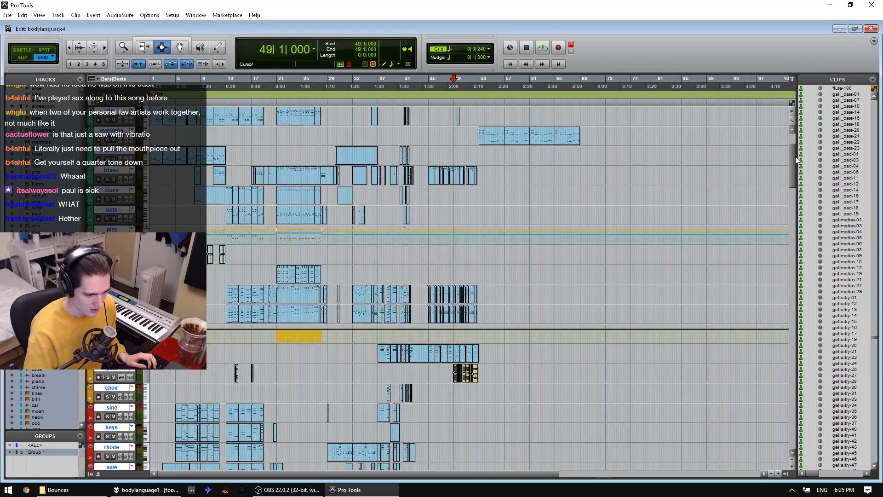
left_click(443, 208)
scroll(443, 208, "up", 2)
scroll(731, 226, "down", 4)
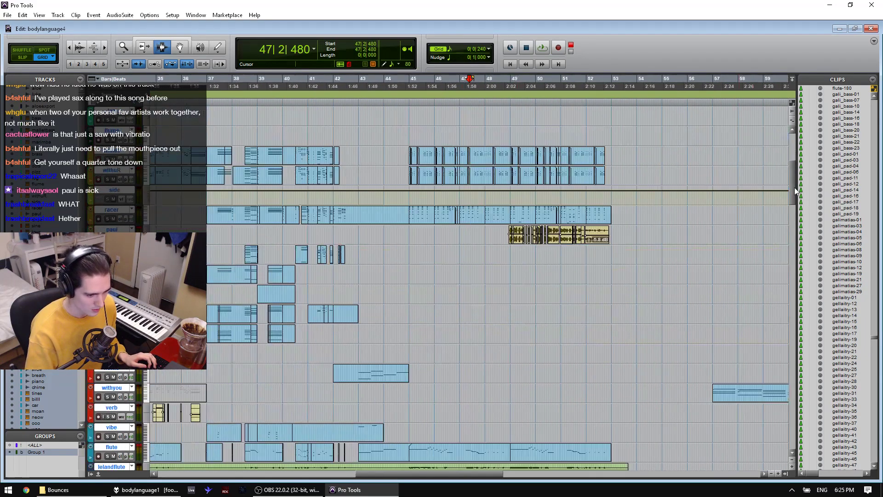
left_click_drag(795, 191, 782, 278)
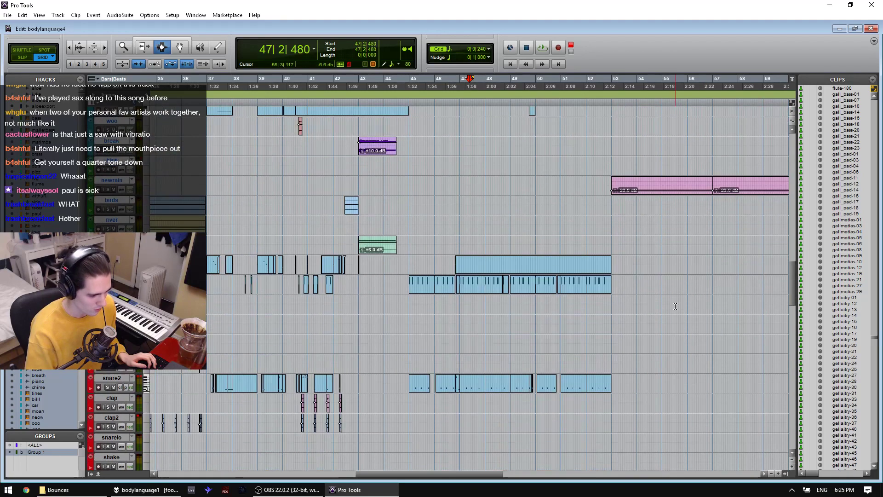
scroll(580, 275, "up", 1)
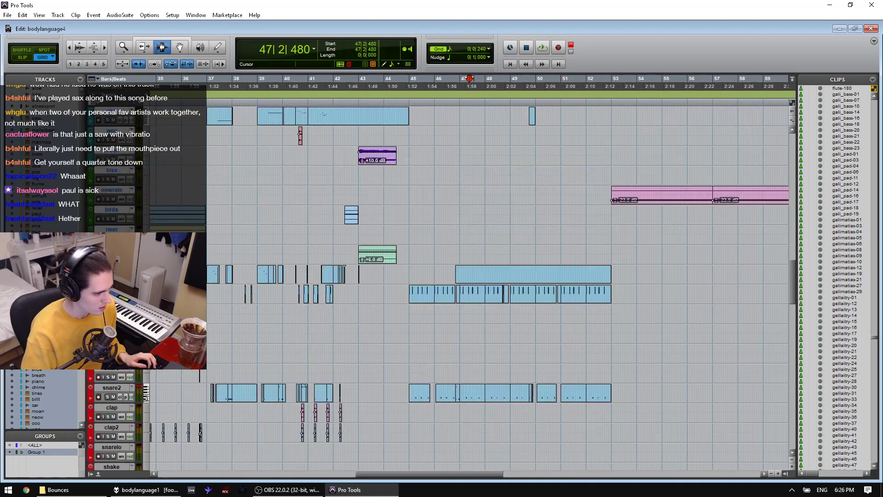
scroll(772, 290, "up", 6)
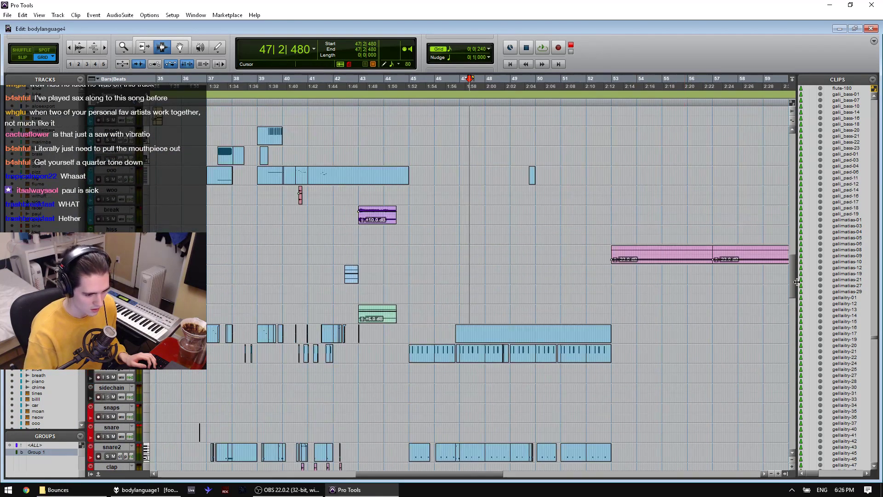
left_click_drag(797, 281, 794, 154)
Step: Play from 52|3|480 while examining the first channels in the mixer, and stop playback back in the edit window
key("space")
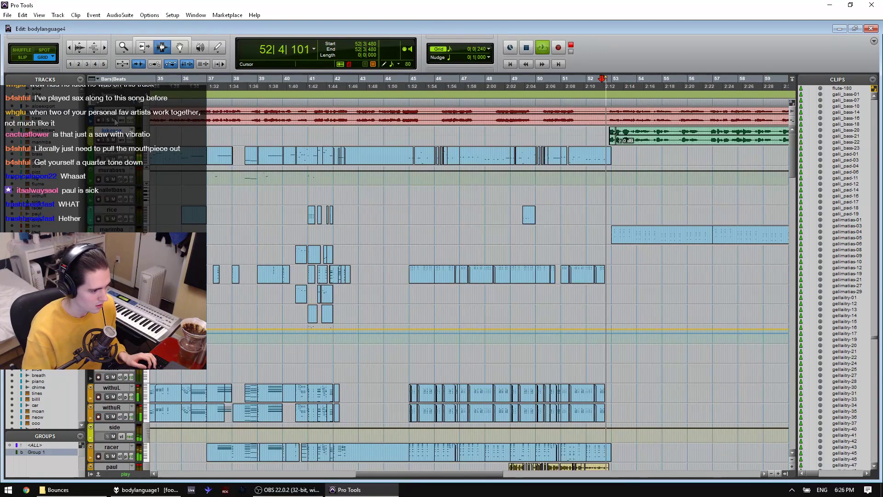
key("ctrl+equal")
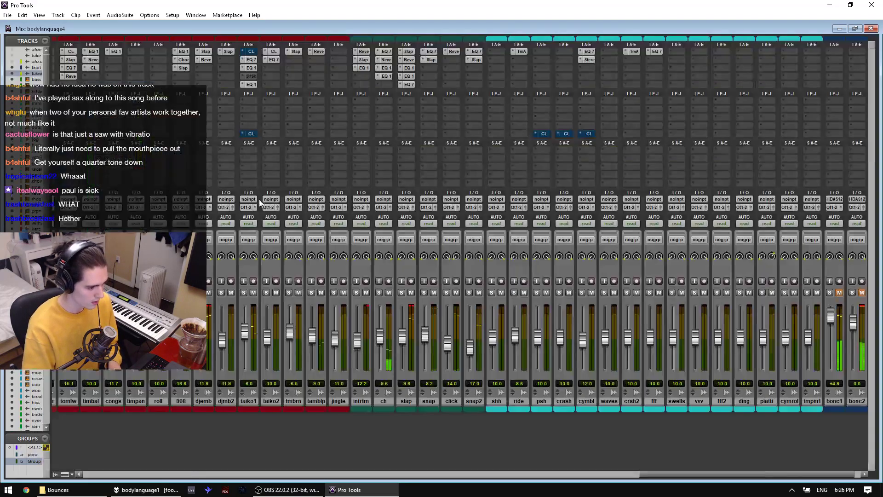
left_click_drag(630, 480, 175, 460)
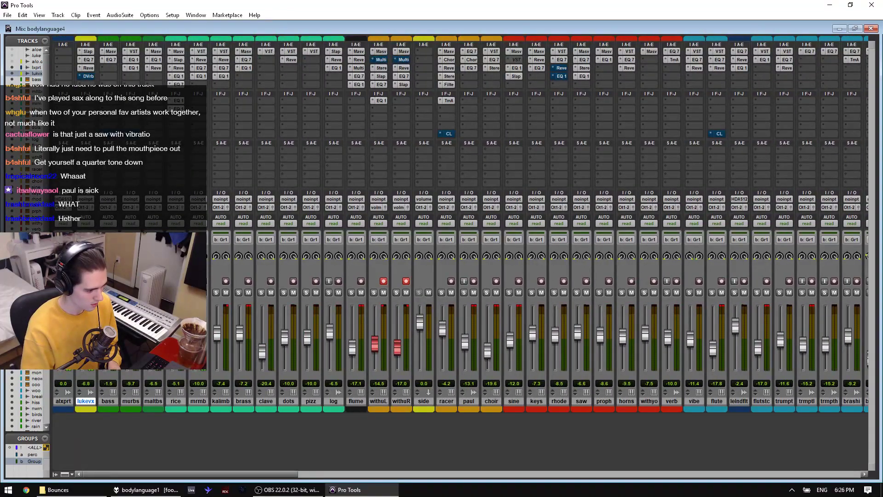
key("ctrl+=")
key("space")
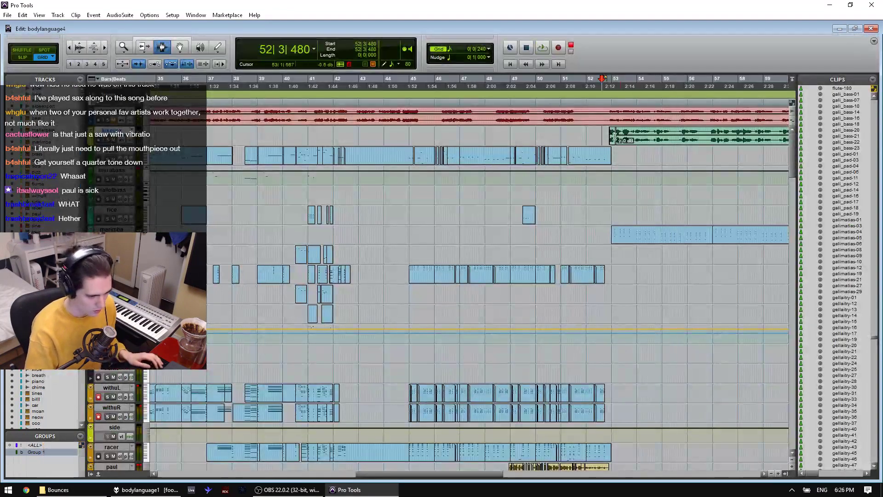
Step: Play the section from 54|3|720 through the lukevx part, examine the vocal tracks, and stop playback
left_click_drag(606, 137, 434, 151)
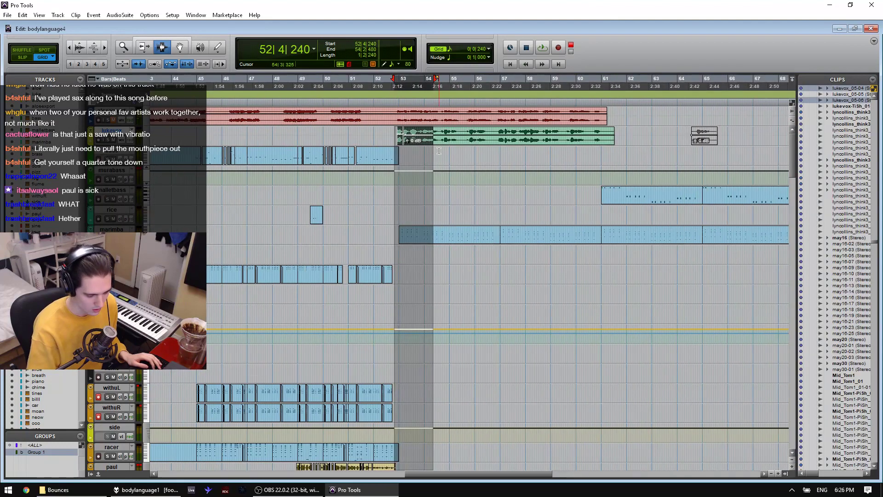
left_click(442, 159)
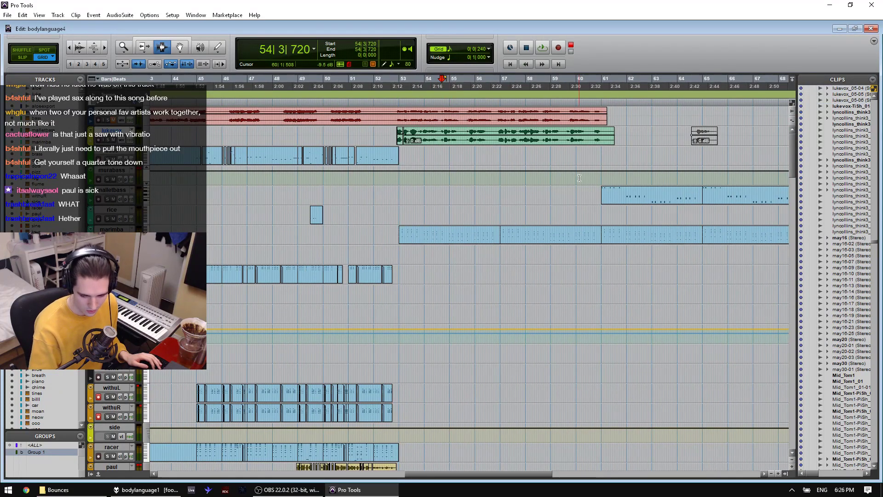
key("space")
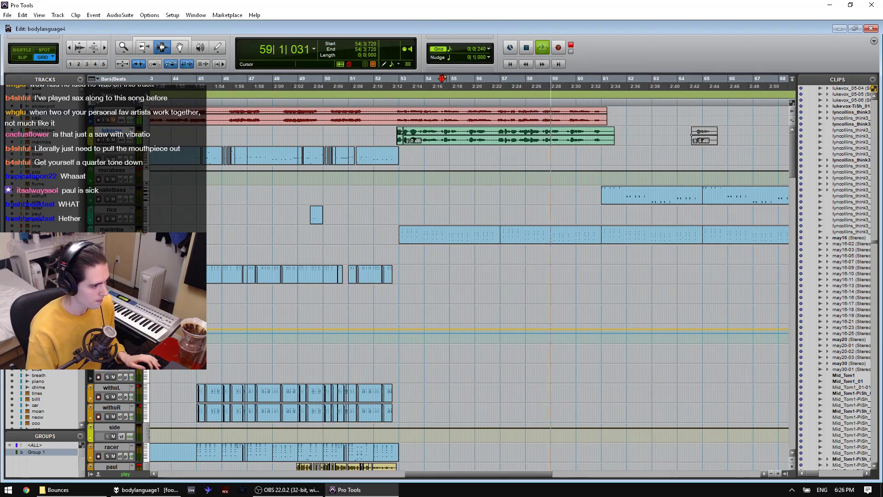
scroll(108, 123, "up", 1)
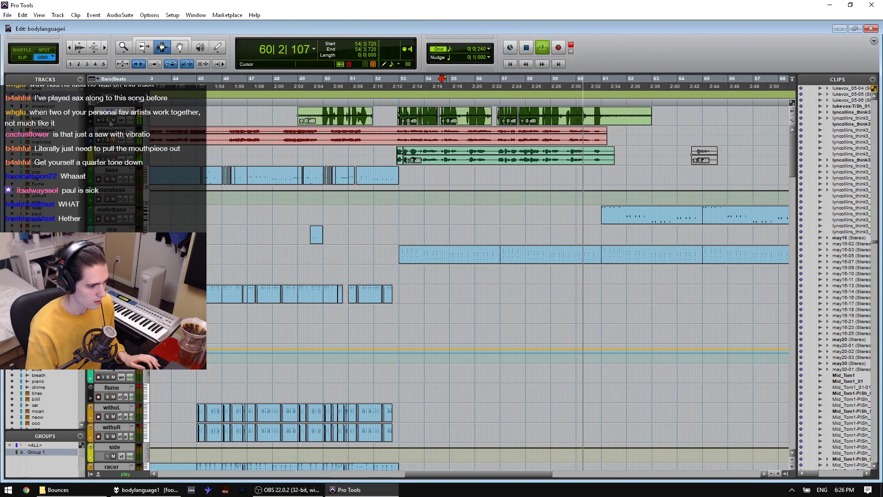
scroll(115, 123, "down", 1)
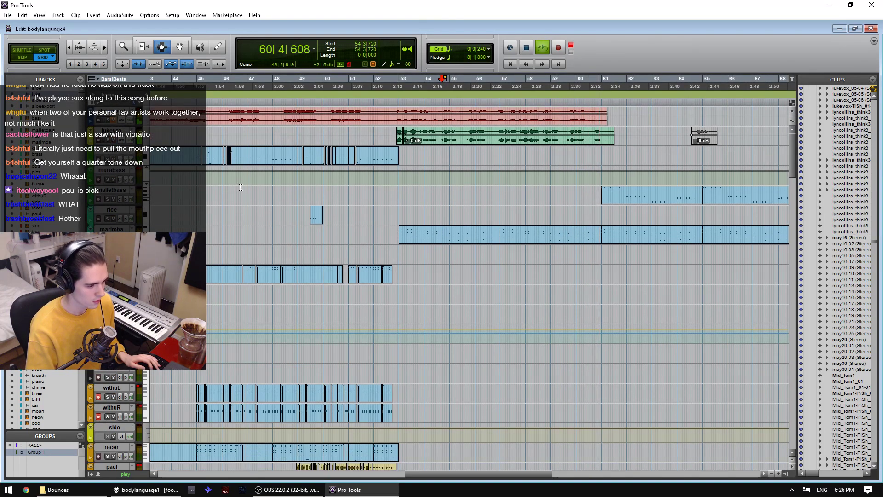
key("space")
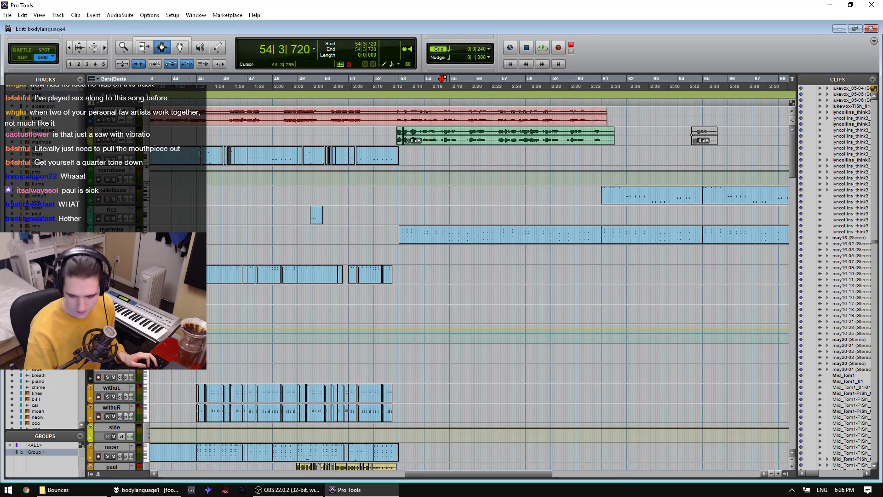
Step: Play the section from 34|2|720 and examine the instrument tracks around it before stopping playback
scroll(198, 153, "down", 3)
left_click(256, 198)
key("space")
scroll(249, 239, "down", 5)
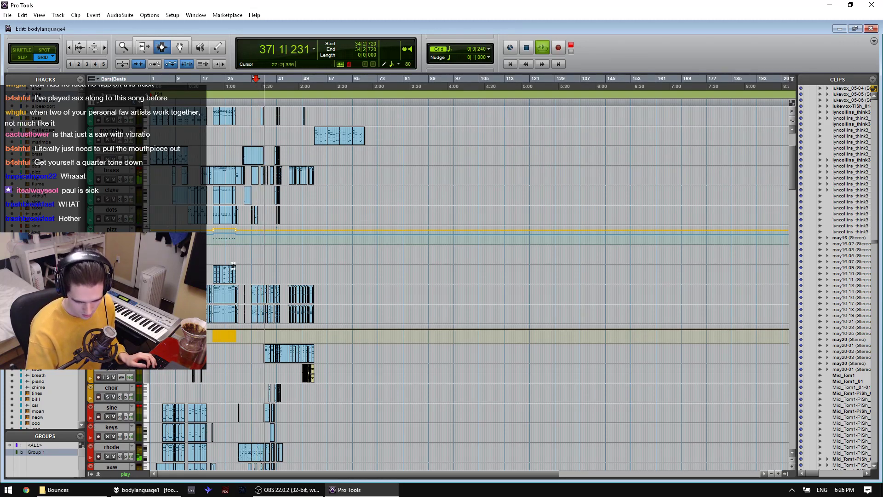
key("ctrl+bracketright")
key("ctrl+bracketright")
scroll(254, 287, "down", 1)
scroll(253, 287, "down", 6)
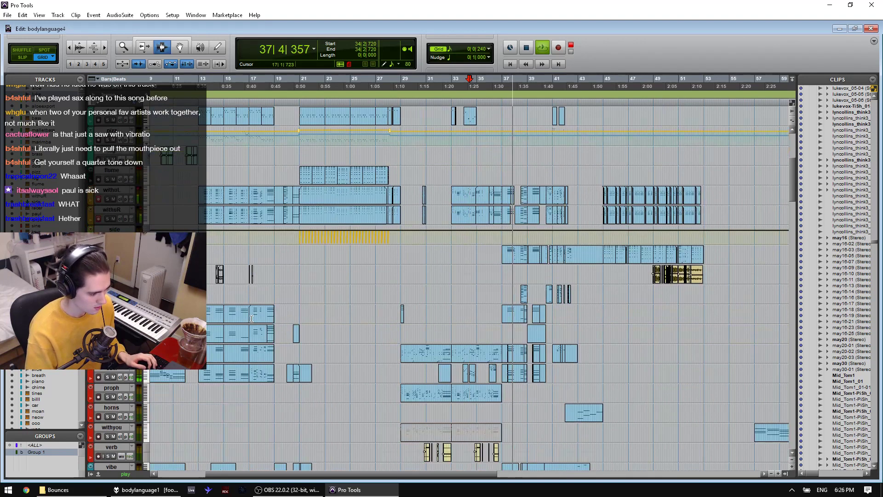
key("space")
Step: Disable Group 1, select only the break clip at 43|1|000, and solo the break track for a brief playback
scroll(209, 321, "down", 12)
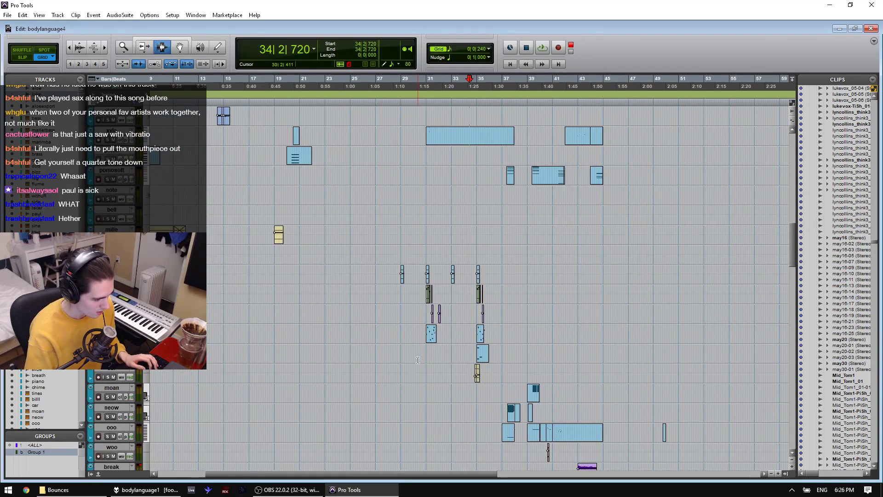
scroll(445, 352, "down", 4)
double_click(587, 391)
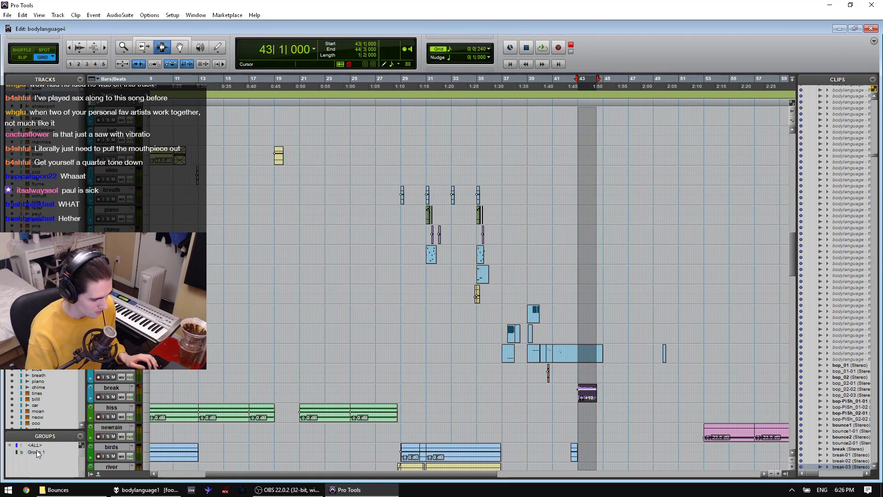
double_click(585, 390)
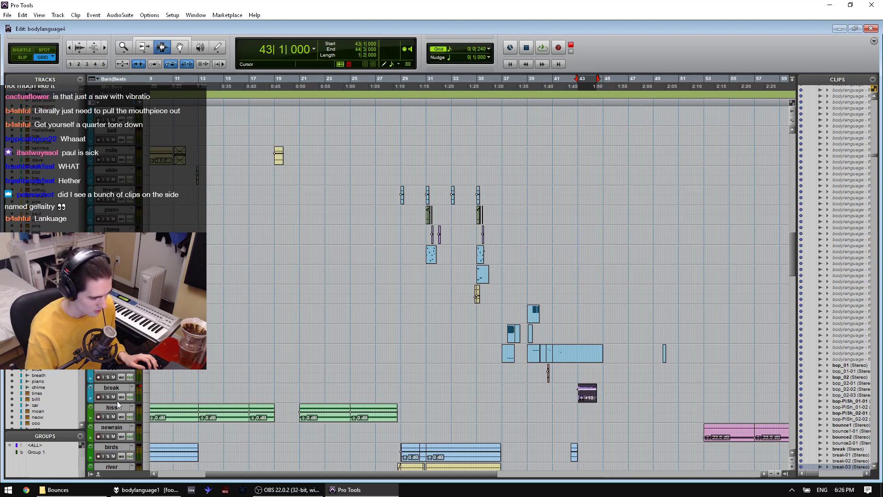
left_click(108, 396)
key("space")
key("space")
Step: Reselect the break clip, play it, and extend the selection past its end to 45|1|480
double_click(593, 392)
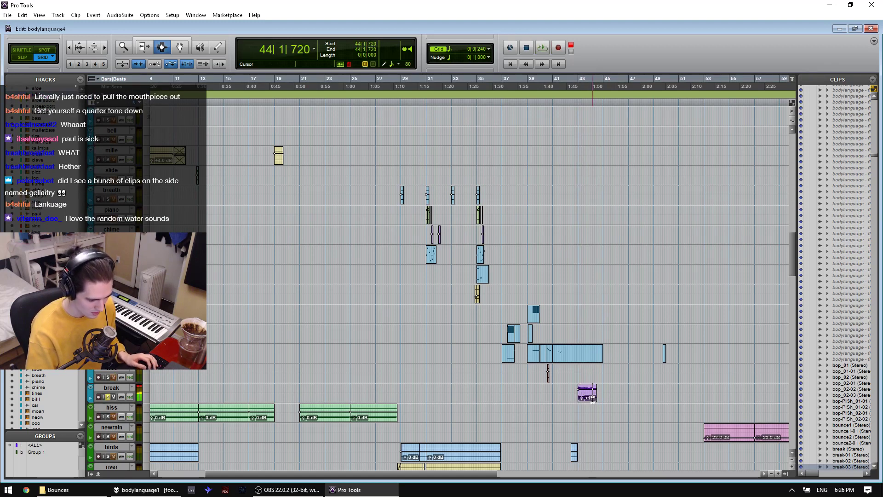
key("ctrl+bracketright")
key("ctrl+bracketright")
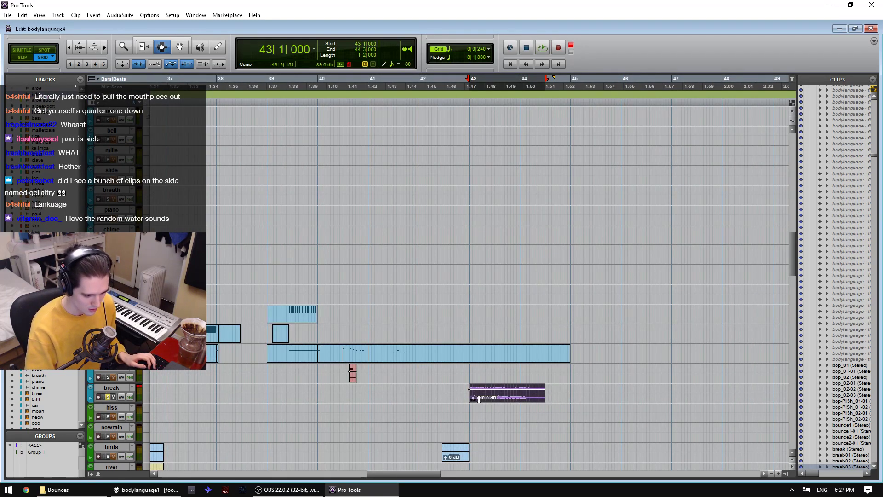
key("space")
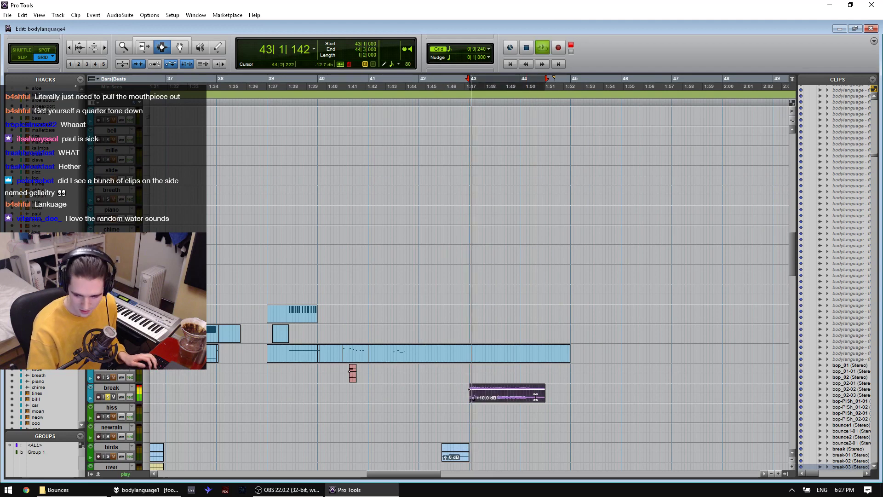
left_click(578, 397, "shift")
key("ctrl+bracketleft")
key("ctrl+bracketleft")
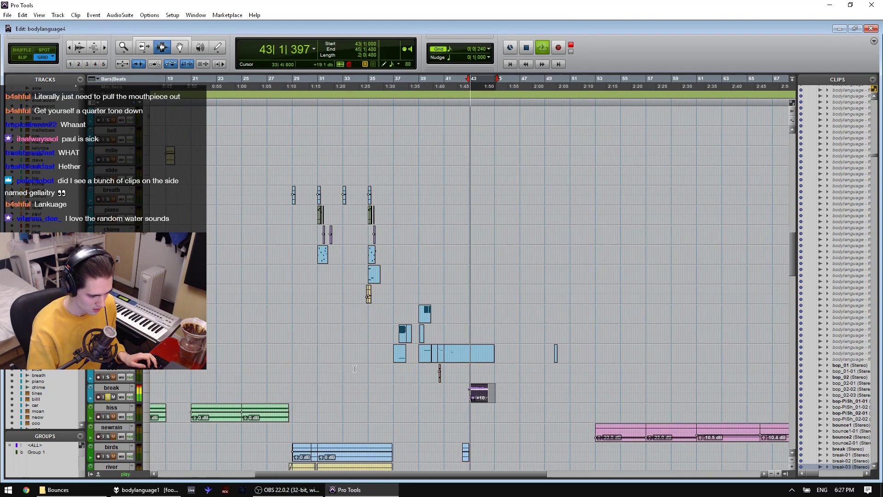
Step: Play the section from 29|2|000, examine the upper instrument tracks, and stop playback
scroll(355, 368, "up", 10)
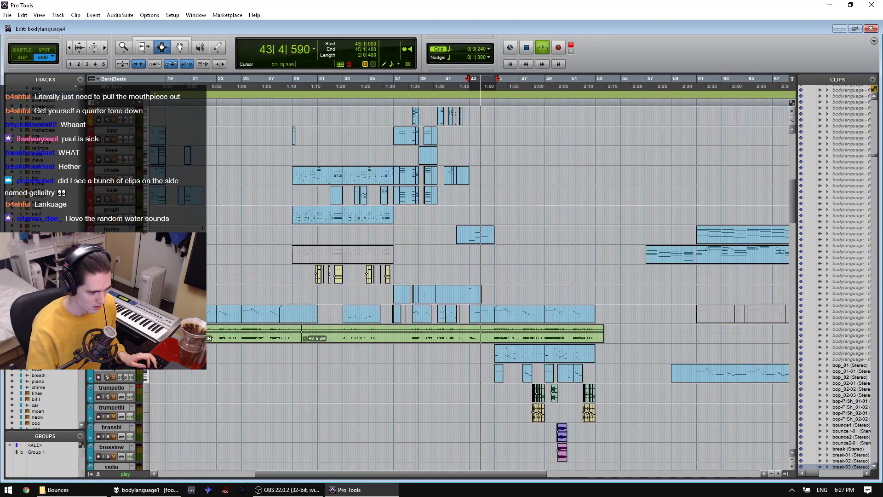
scroll(203, 228, "up", 5)
left_click(295, 214)
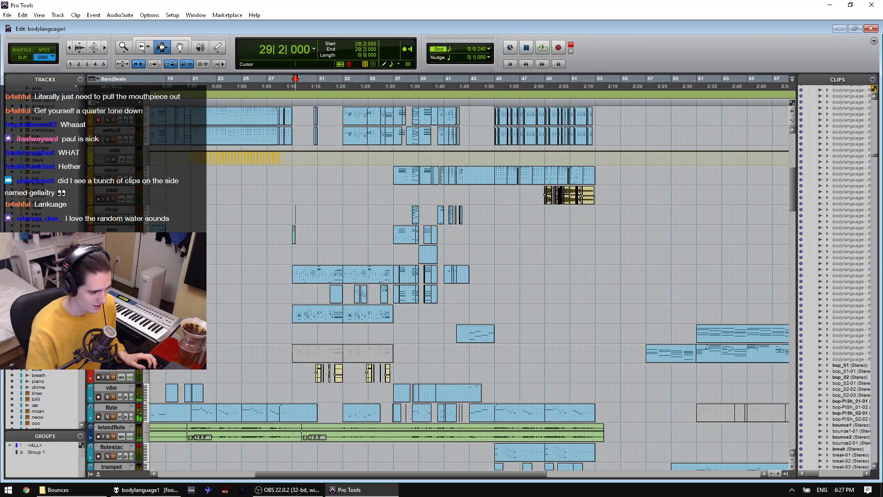
key("space")
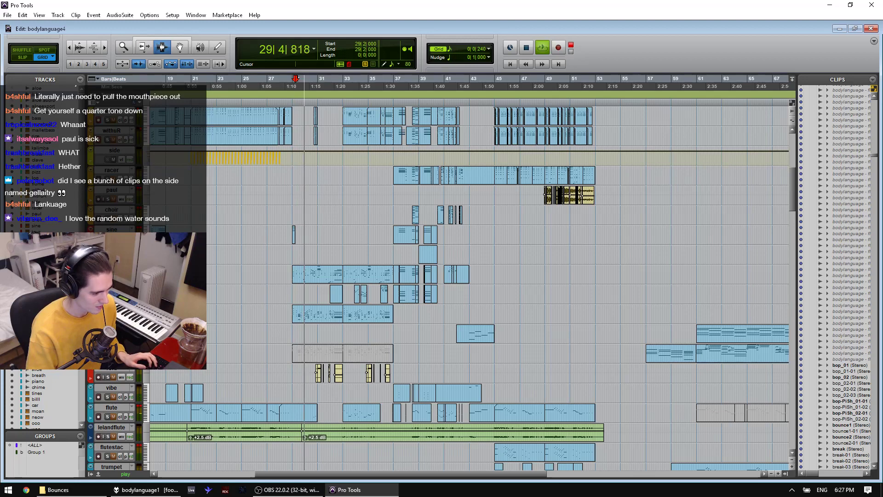
scroll(110, 201, "up", 6)
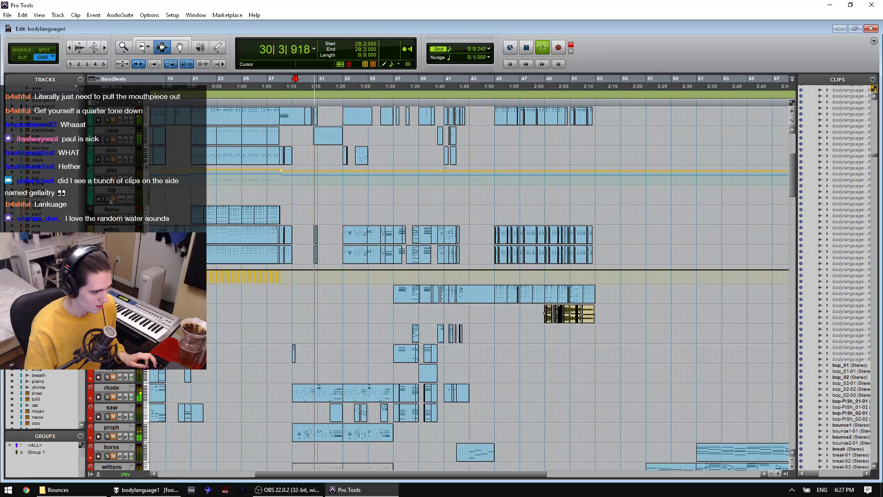
scroll(110, 201, "up", 4)
scroll(110, 201, "up", 4)
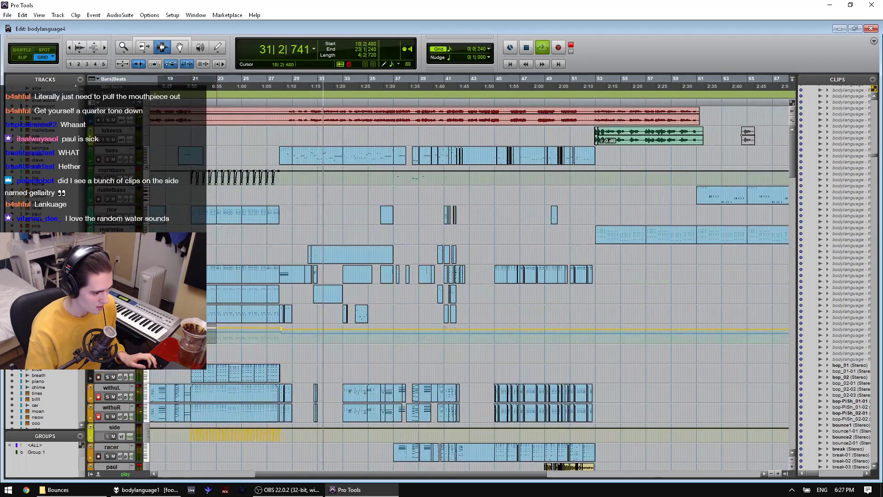
key("space")
Step: Play the arrangement from 10|1|240 at the first log clip, then stop playback
left_click_drag(213, 372, 148, 357)
left_click(264, 352)
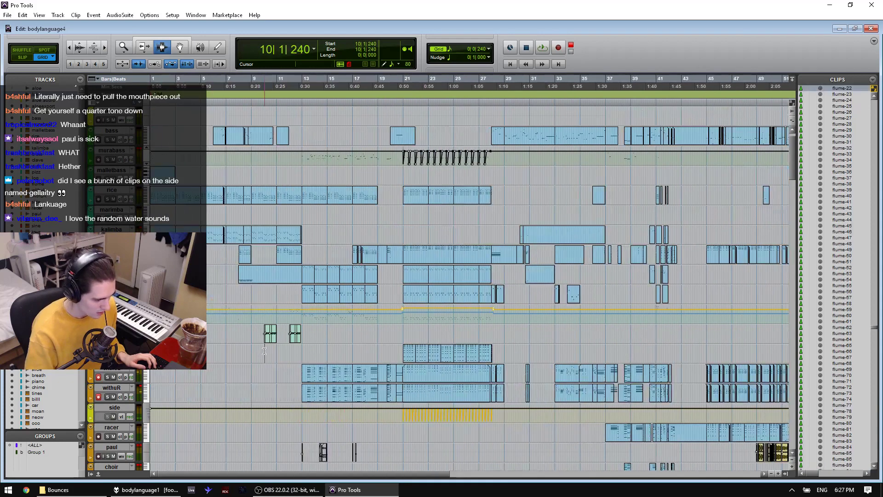
key("space")
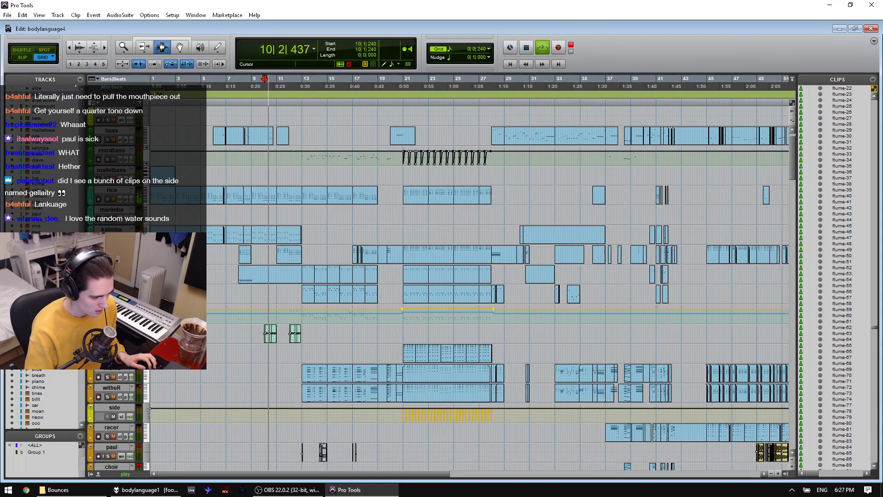
key("space")
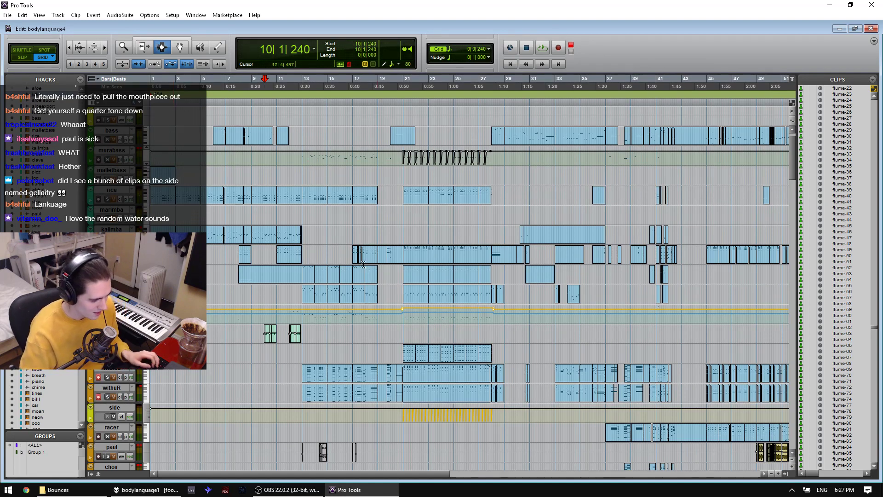
Step: Select the log clips from 9|4|720 to 13|1|480 and play the selection briefly
key("ctrl+]")
key("ctrl+]")
left_click_drag(463, 334, 623, 333)
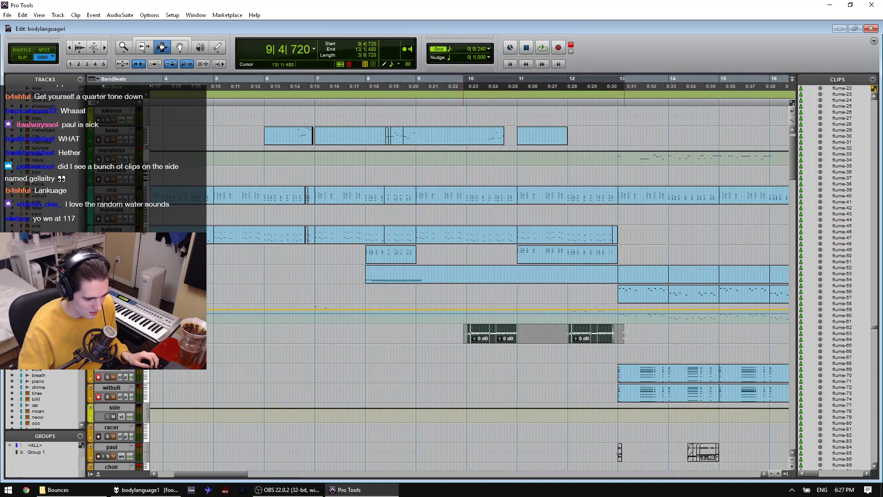
key("space")
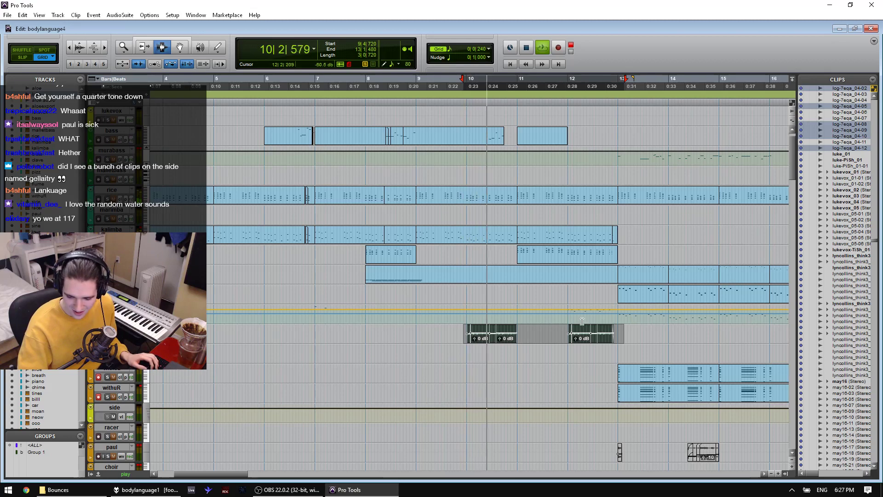
key("space")
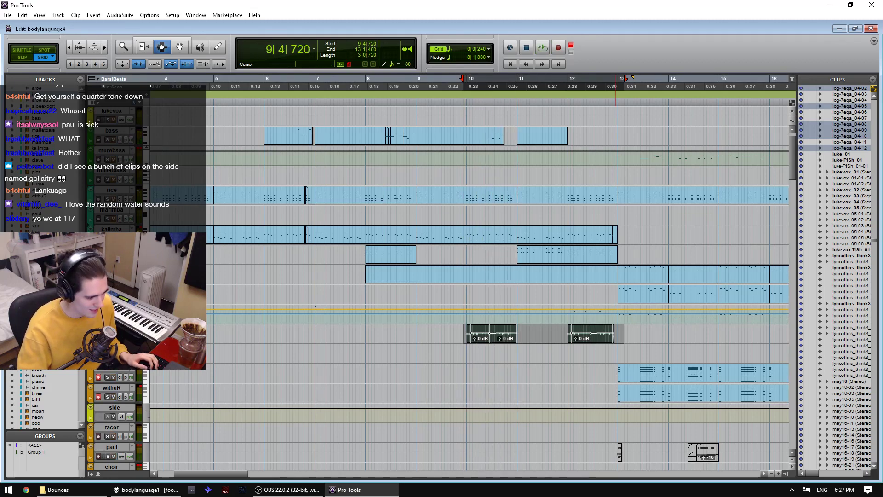
Step: Replay the passage from 9|4|720, examine the lower instrument and effect tracks, and stop playback
scroll(437, 370, "down", 6)
key("space")
scroll(437, 370, "down", 3)
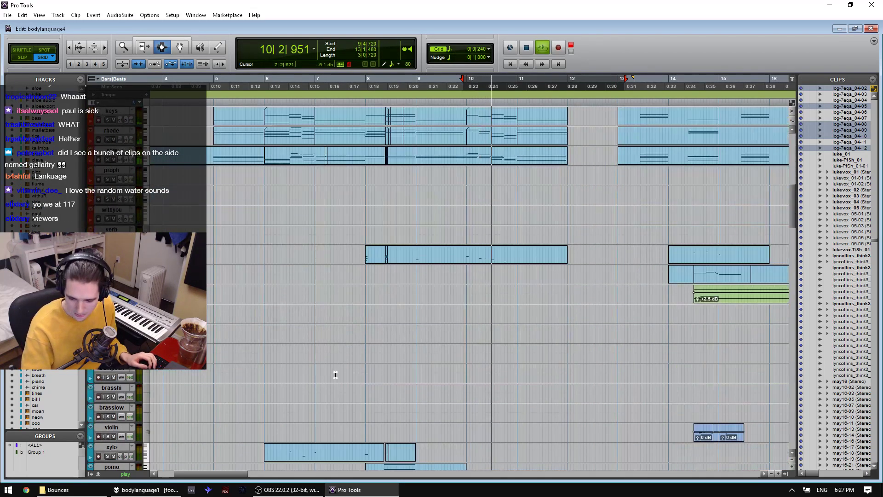
scroll(335, 375, "down", 3)
key("space")
scroll(500, 328, "down", 2)
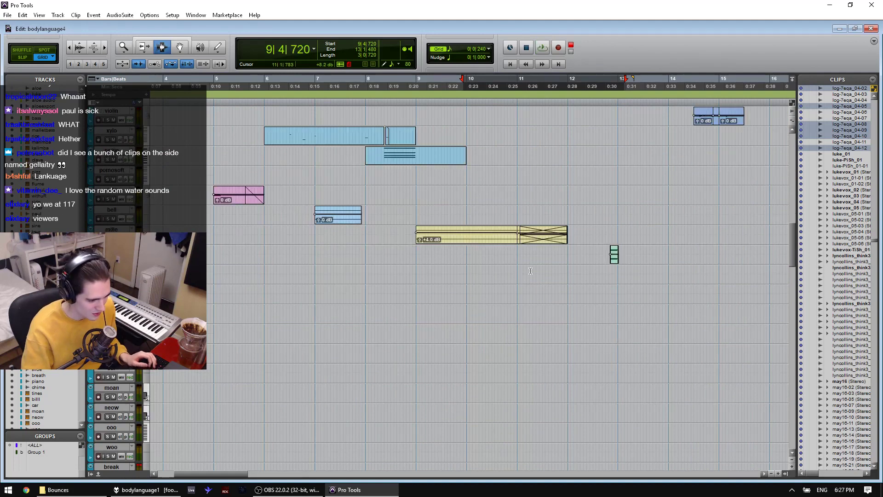
Step: Select the empty stretch from 11|1|000 to 12|1|720 on the track below the yellow clips
left_click_drag(530, 272, 509, 255)
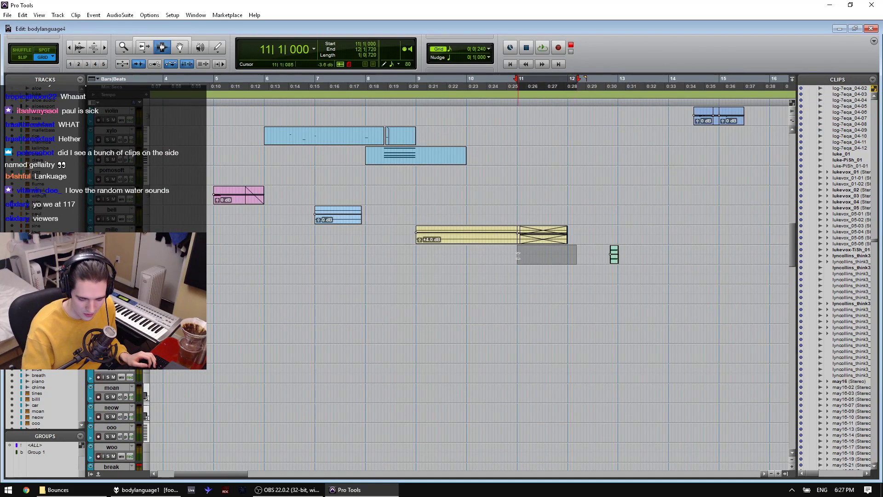
scroll(517, 256, "down", 2)
scroll(496, 263, "up", 3)
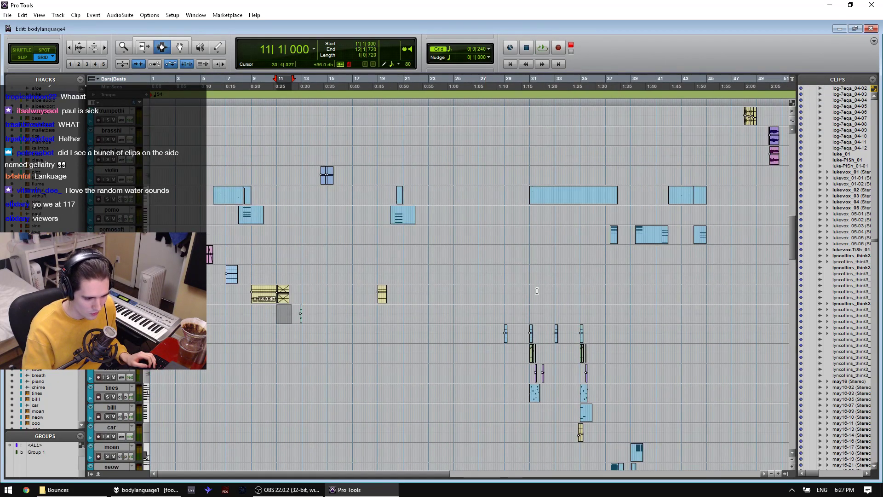
Step: Select the range from 31|1|000 to 35|4|000, play it, and examine the ambience and drum tracks
left_click_drag(530, 314, 589, 314)
left_click(524, 316, "shift")
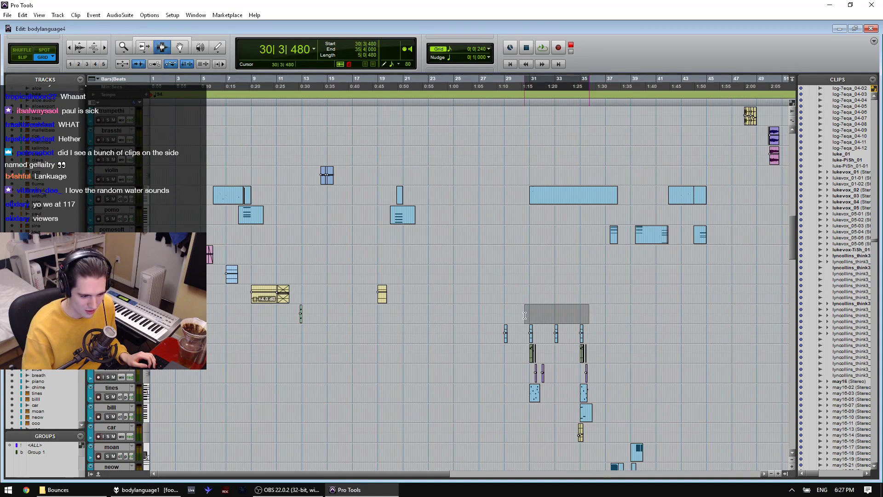
key("space")
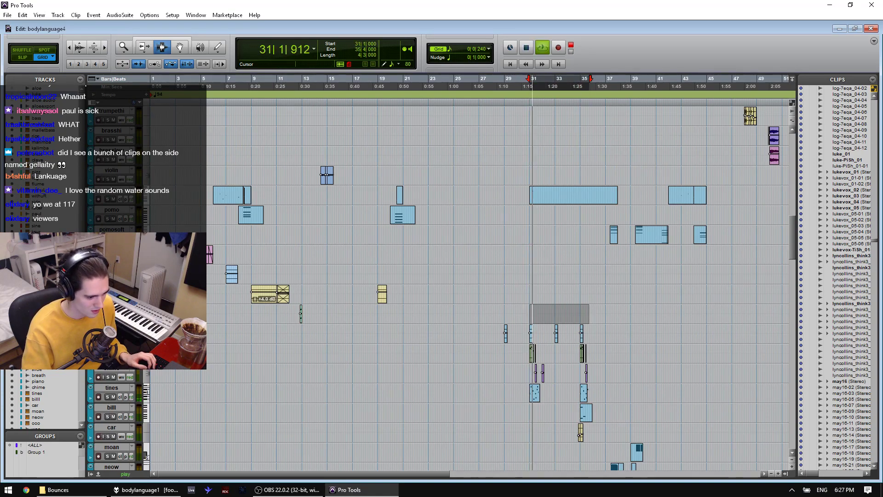
scroll(476, 379, "down", 5)
scroll(477, 379, "down", 5)
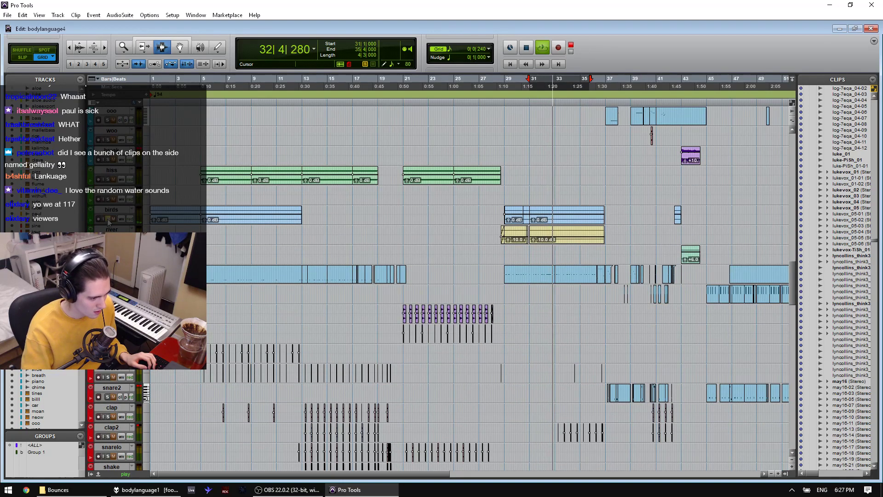
Step: Select the river clip at 31|1|000 during playback, inspect it up close, and stop playback
left_click(588, 236)
double_click(595, 235)
key("ctrl+]")
key("ctrl+]")
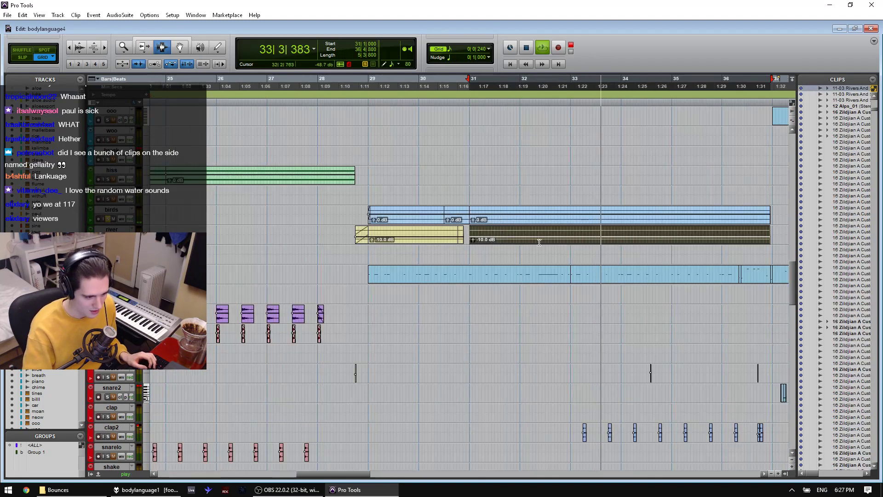
key("ctrl+[")
key("ctrl+[")
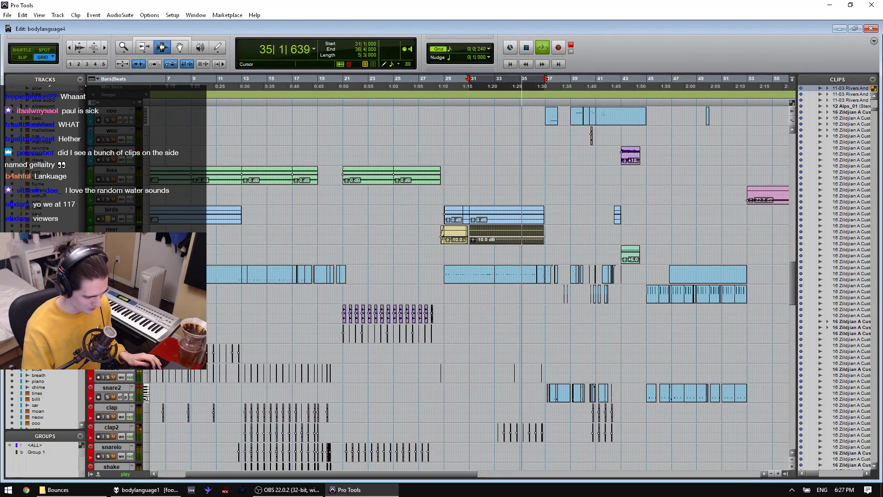
key("space")
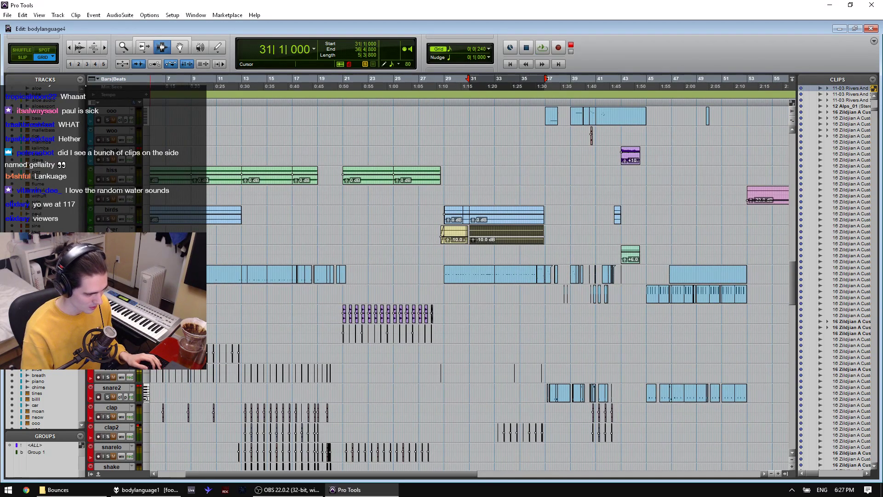
Step: Reselect the river clip spanning 31|1|000 to 36|4|800 and play it
left_click(520, 235)
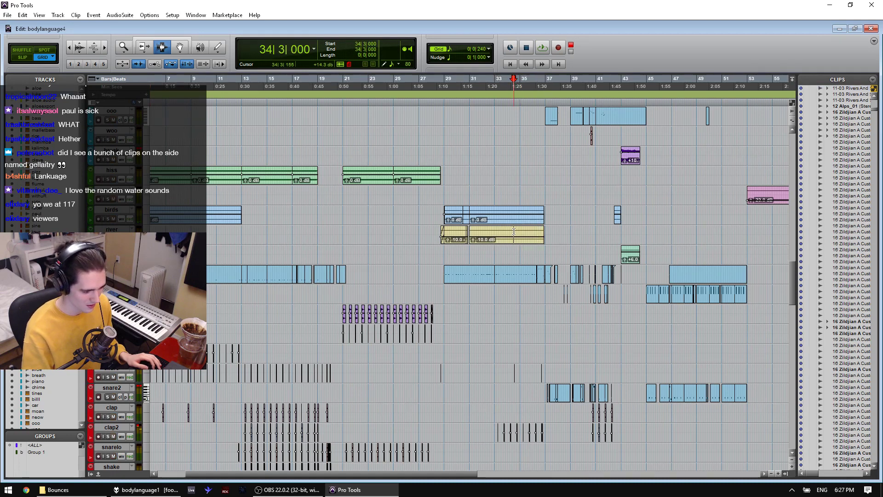
double_click(514, 231)
key("ctrl+]")
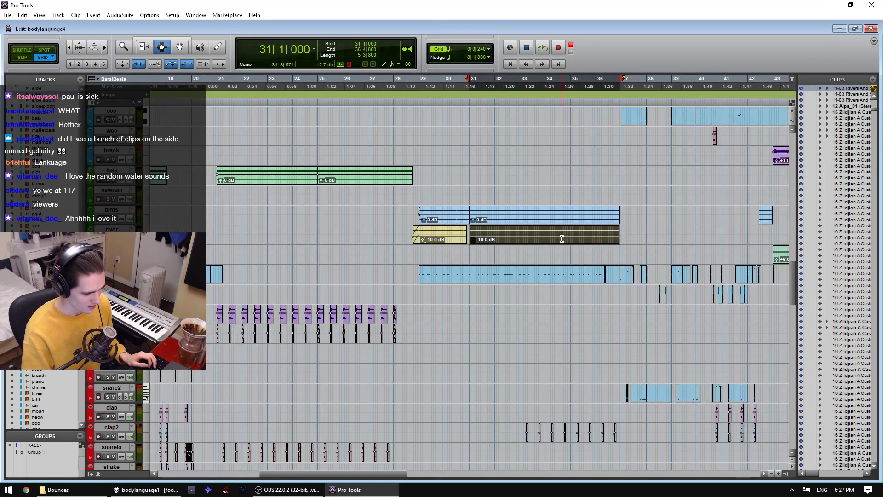
key("space")
scroll(562, 239, "down", 1)
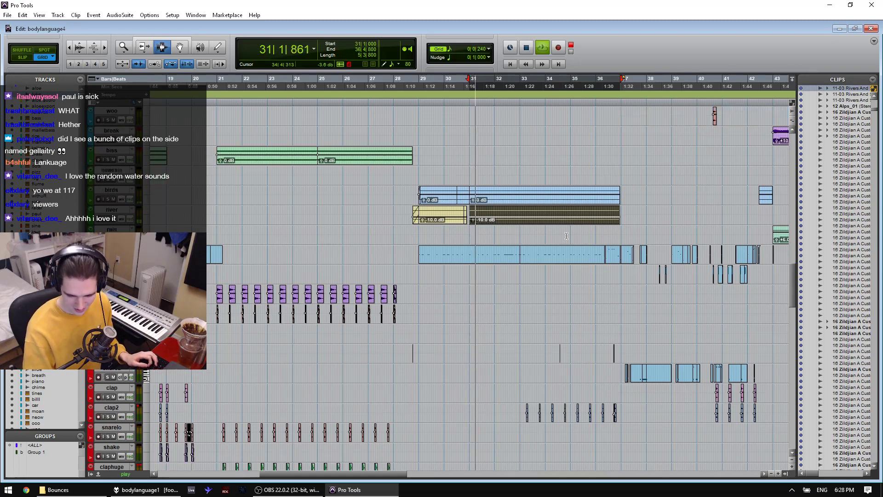
Step: Select the empty river track range from 47|3|000 to 86|3|000, examine the tracks above, and stop playback
key("ctrl+[")
scroll(598, 233, "up", 4)
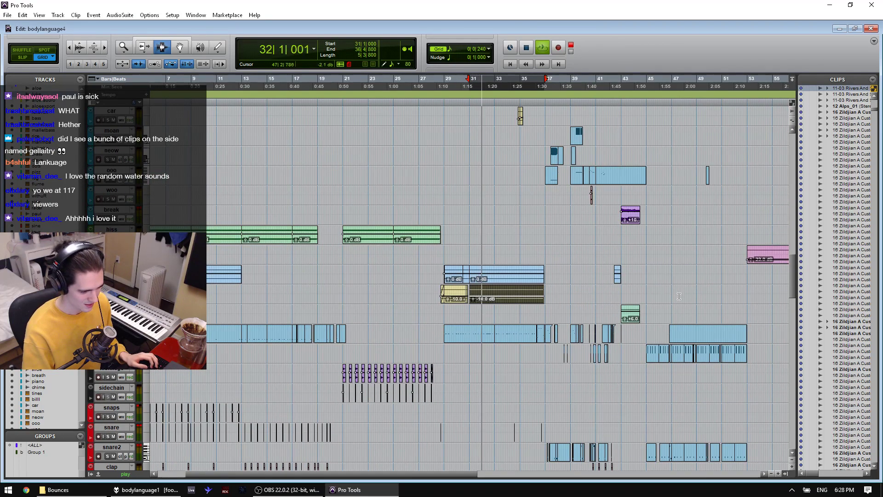
left_click_drag(675, 293, 789, 292)
scroll(566, 287, "up", 5)
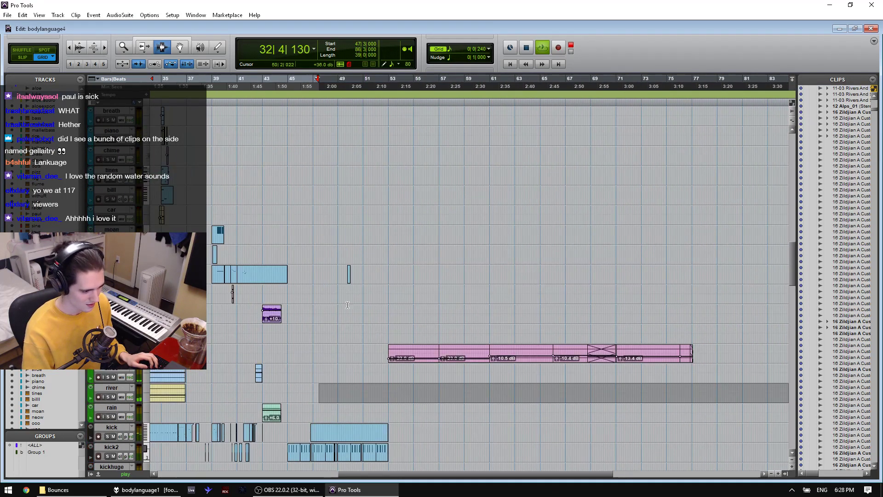
key("ctrl+[")
scroll(311, 265, "up", 5)
key("space")
Step: Select the aloeexport audio from 28|4|240 to 38|3|000
left_click_drag(321, 315, 294, 62)
left_click_drag(273, 127, 333, 121)
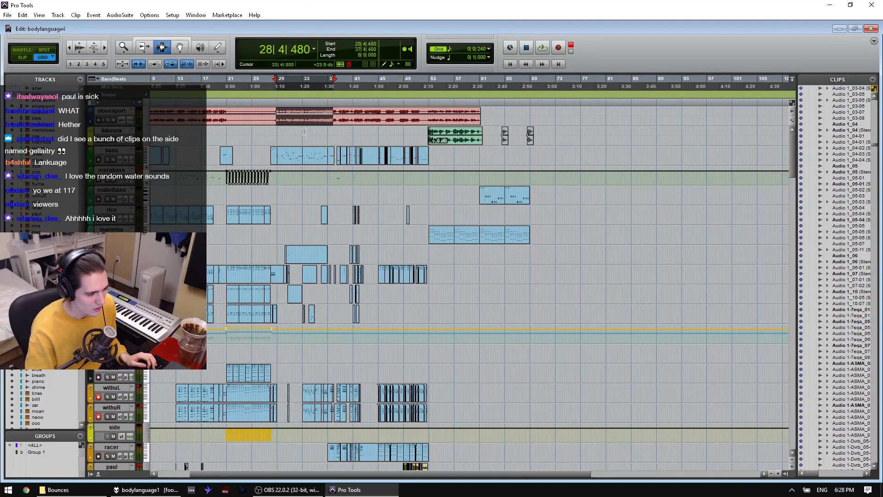
left_click_drag(279, 123, 353, 125)
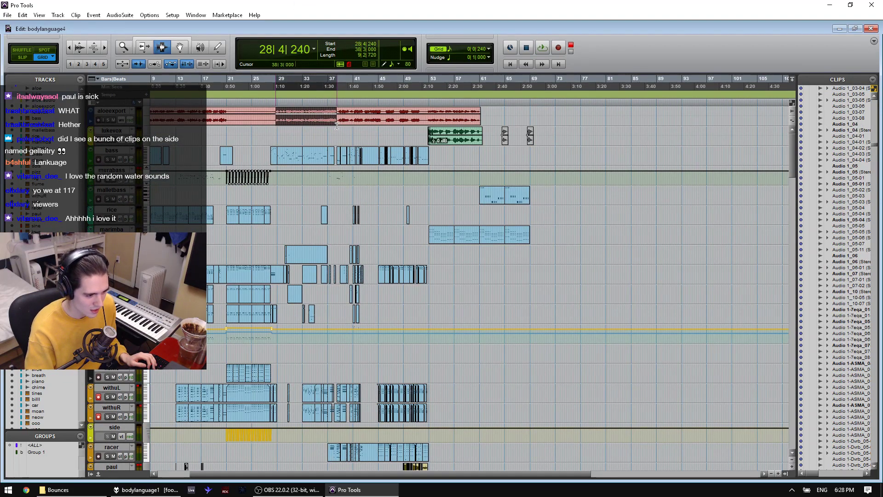
Step: Open the audio import dialog and start previewing bounce1.wav from the bodylanguage folder
left_click(8, 15)
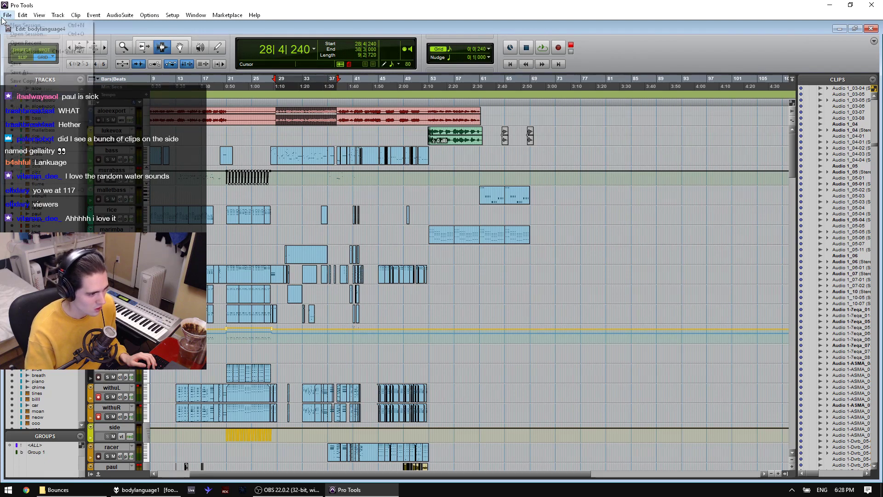
mouse_move(46, 136)
left_click(120, 148)
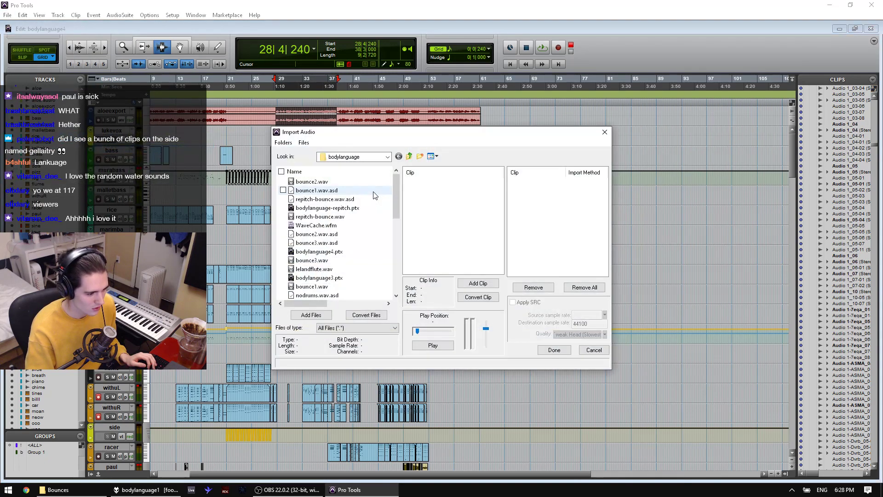
scroll(318, 229, "down", 4)
left_click(318, 228)
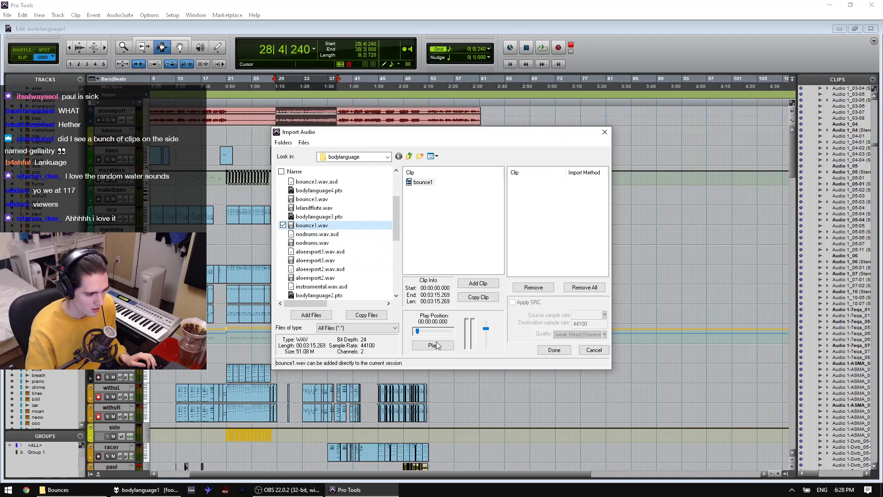
left_click(429, 344)
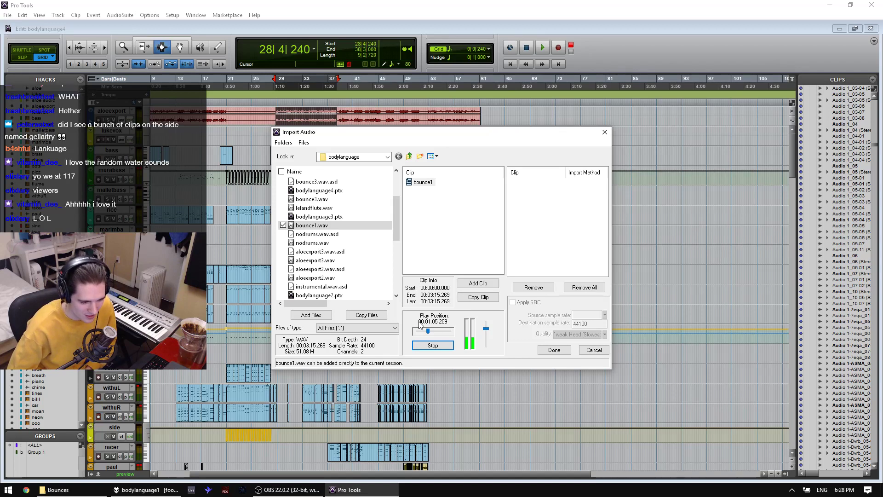
Step: Audition bounce1.wav around the one-minute mark, then stop the preview
left_click(443, 348)
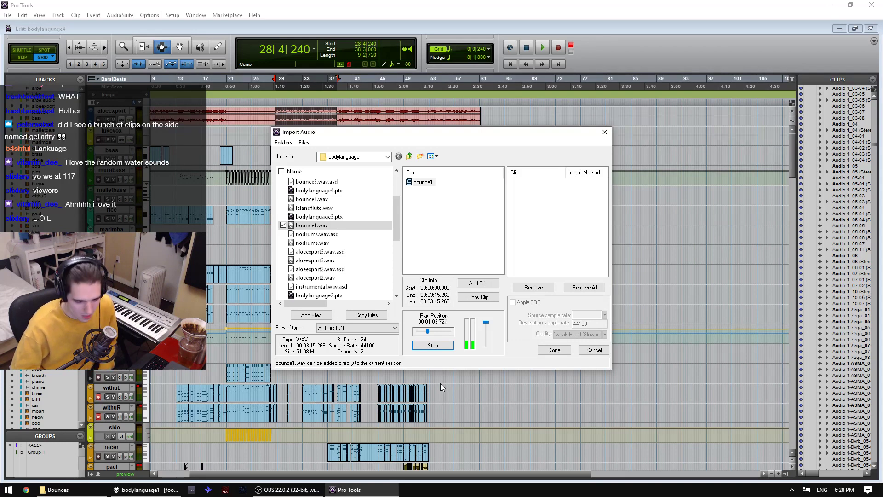
left_click(429, 331)
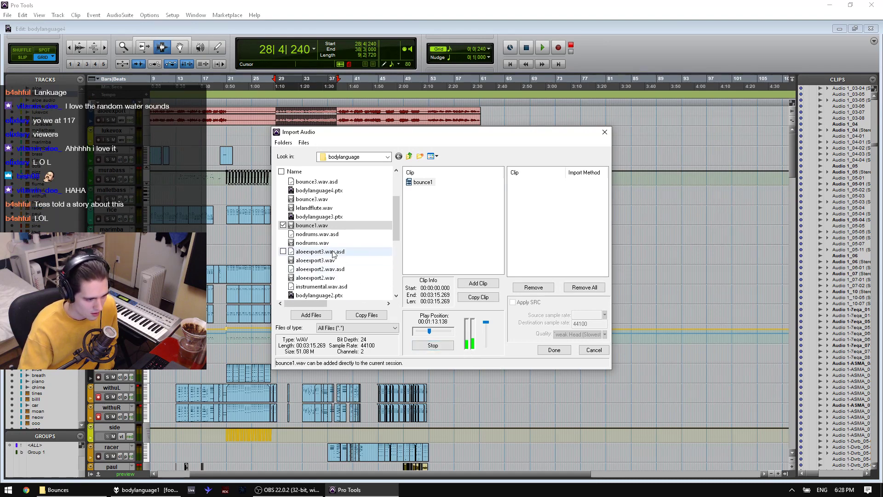
left_click(432, 345)
scroll(323, 253, "down", 1)
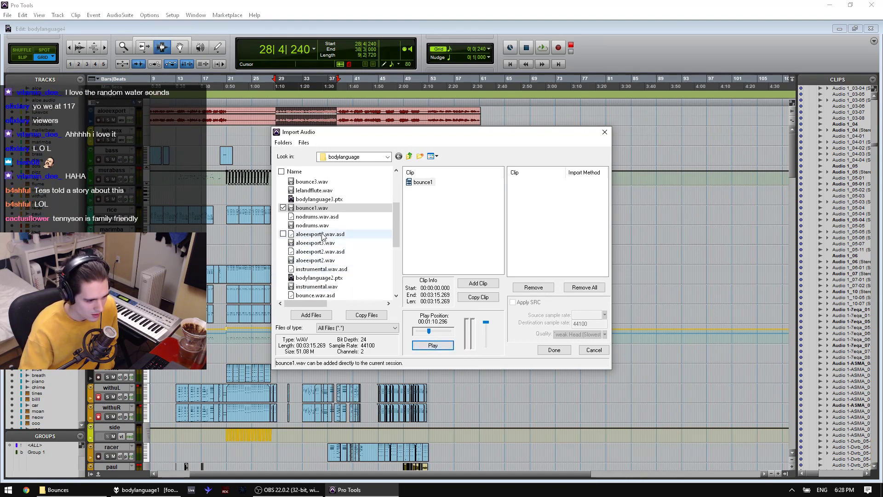
Step: Preview aloeexport2.wav at several playback positions, then dismiss the import dialog without importing
left_click(315, 260)
left_click(420, 331)
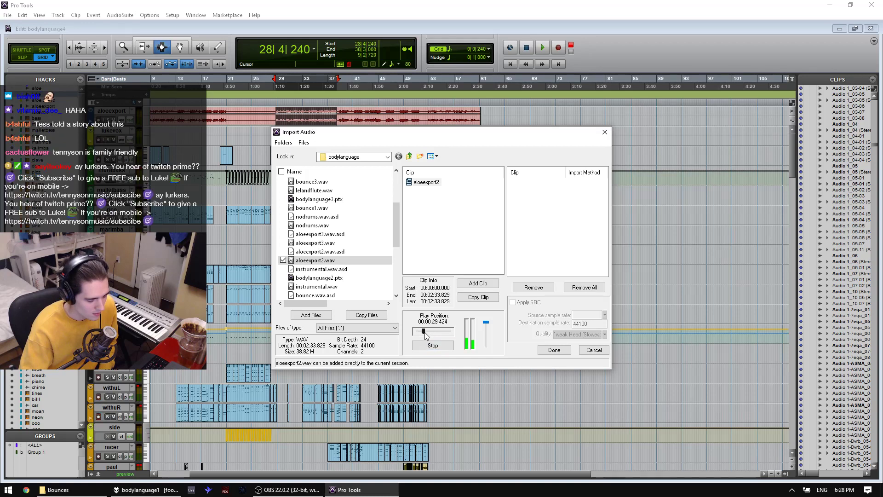
left_click(425, 331)
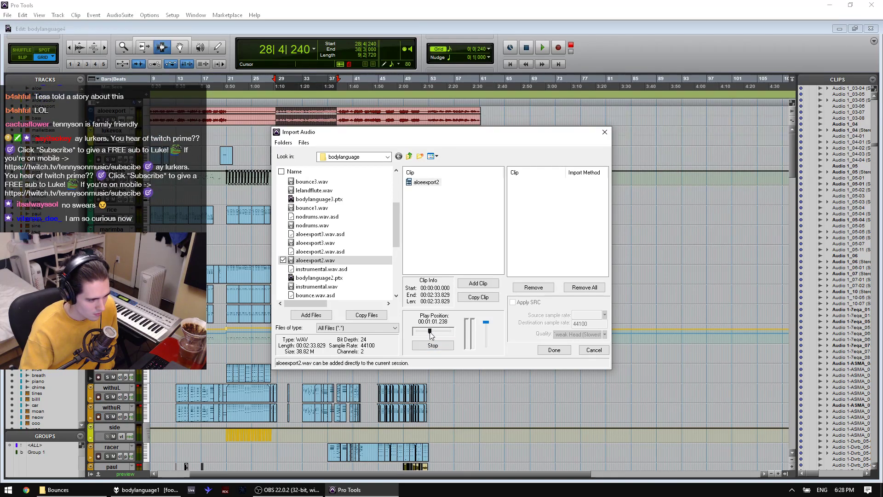
left_click(599, 353)
left_click(595, 354)
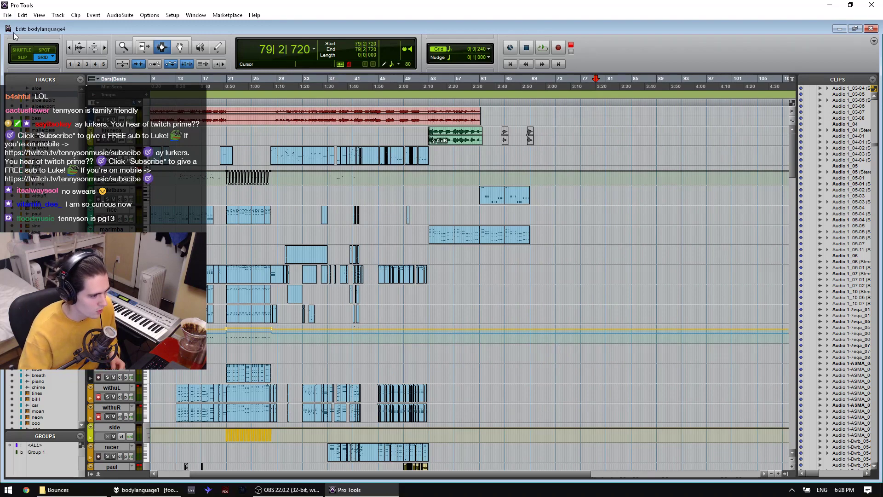
Step: Open the audio import dialog, preview bounce.wav from about 1:00 to 1:10, then stop playback
left_click(8, 15)
mouse_move(69, 145)
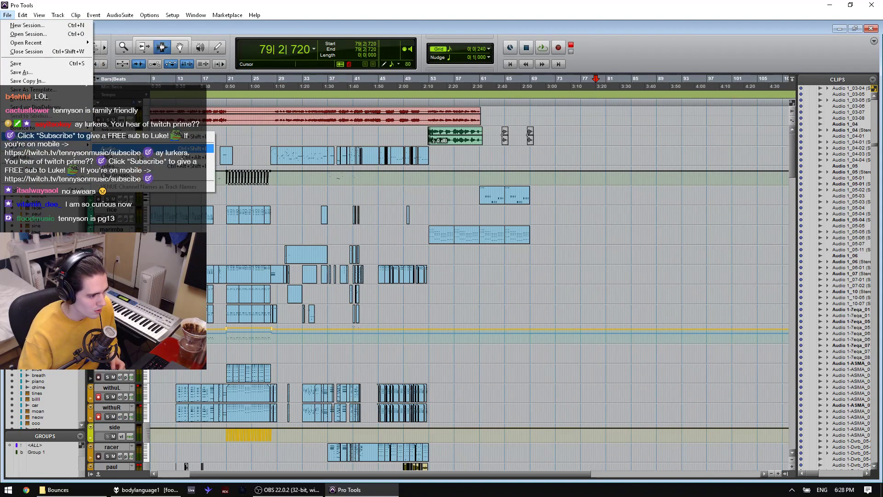
left_click(138, 147)
scroll(321, 271, "down", 5)
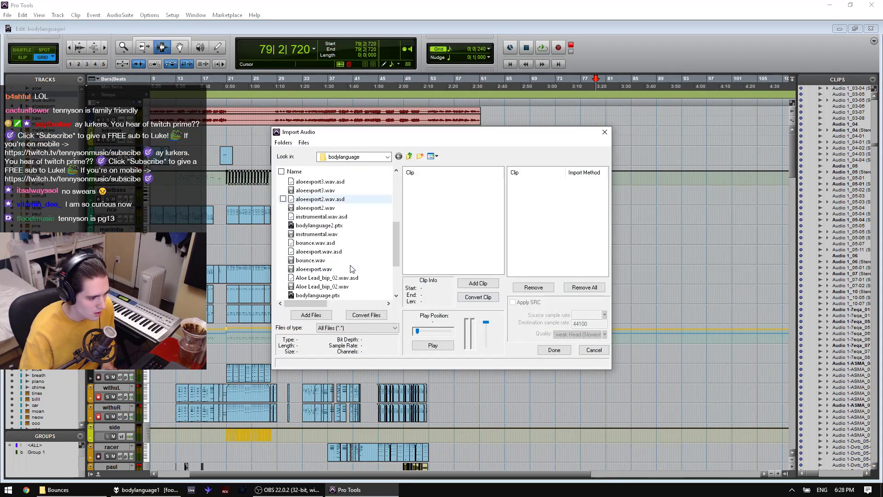
left_click(311, 261)
left_click(430, 344)
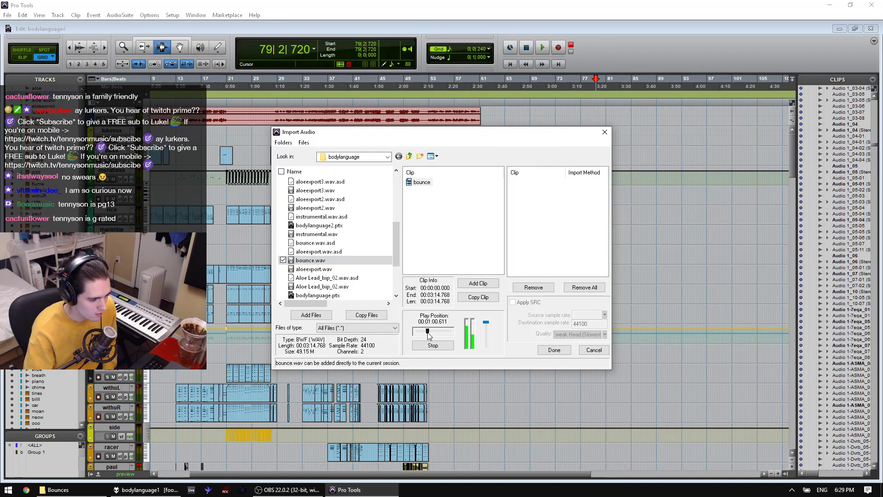
left_click(428, 332)
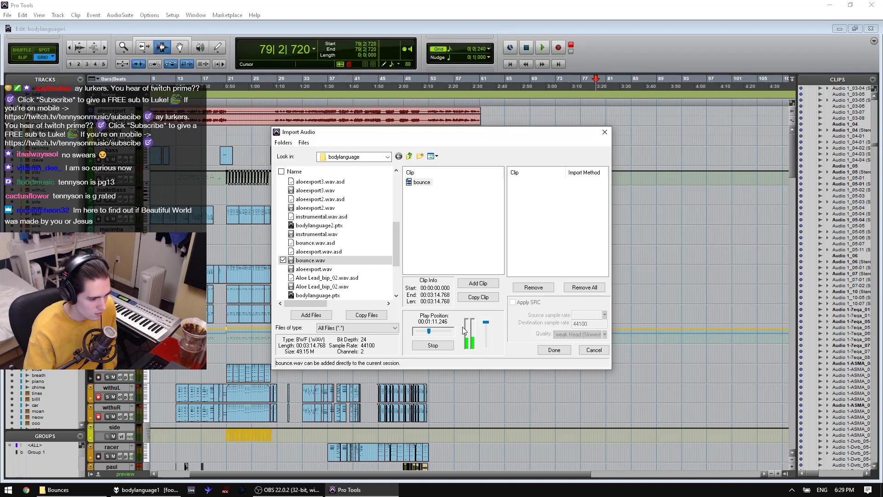
scroll(332, 275, "down", 1)
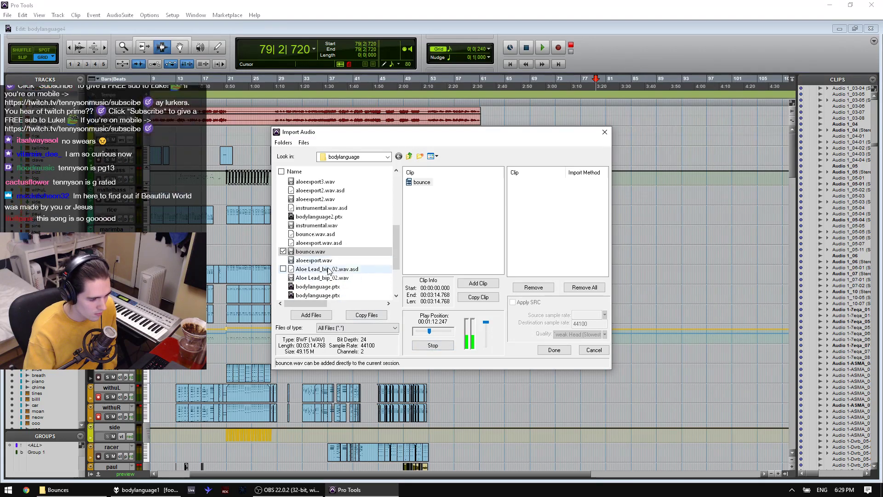
left_click(433, 345)
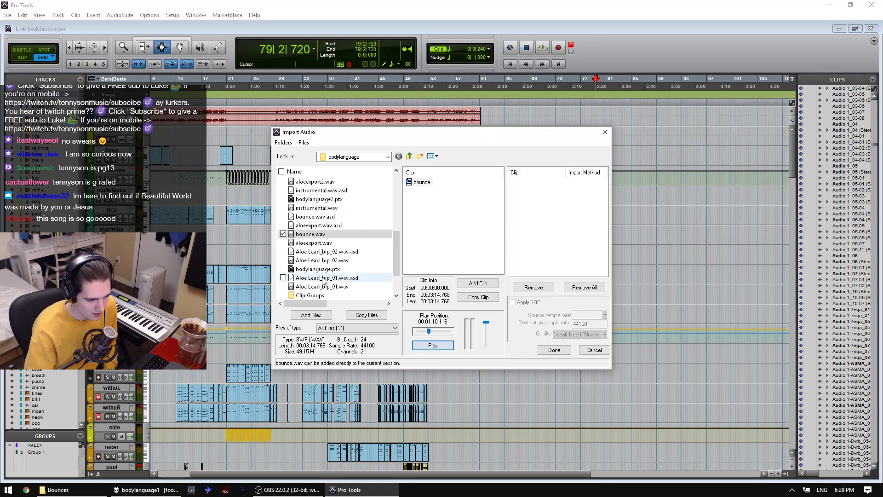
Step: Select instrumental.wav in the bodylanguage folder and audition it around the 0:58 position, then stop it
scroll(316, 236, "up", 3)
left_click(316, 235)
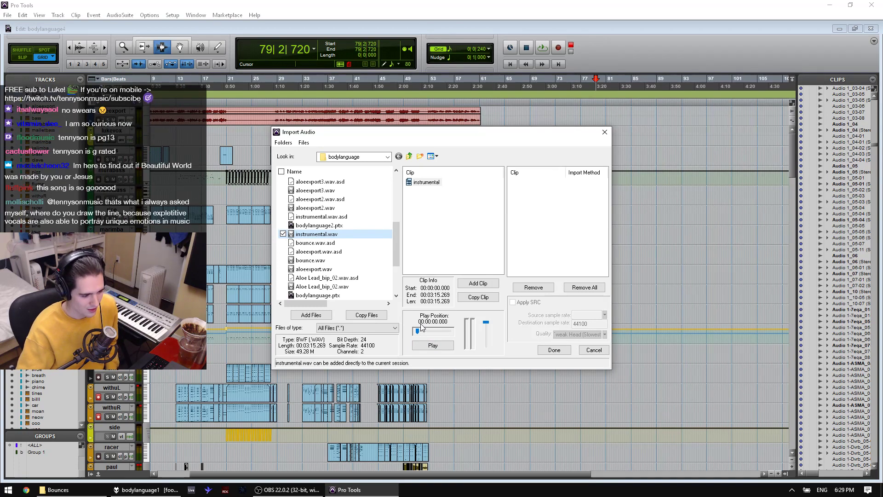
left_click(424, 332)
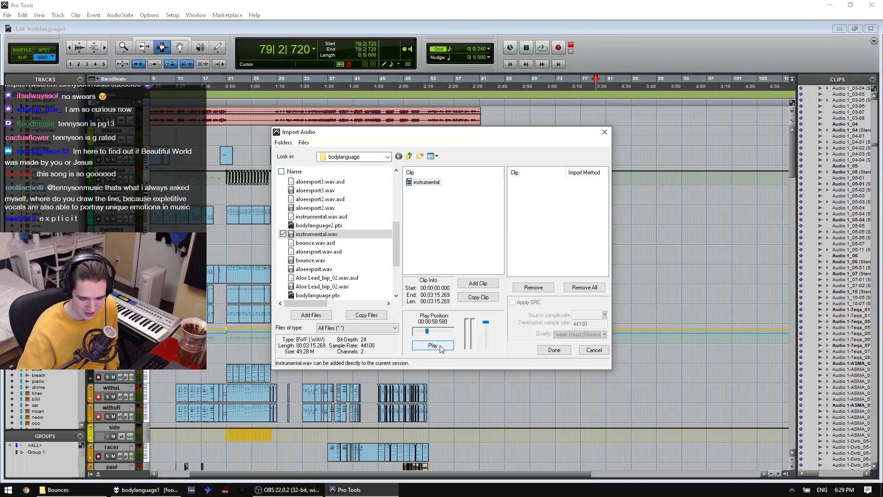
left_click(440, 345)
left_click(433, 345)
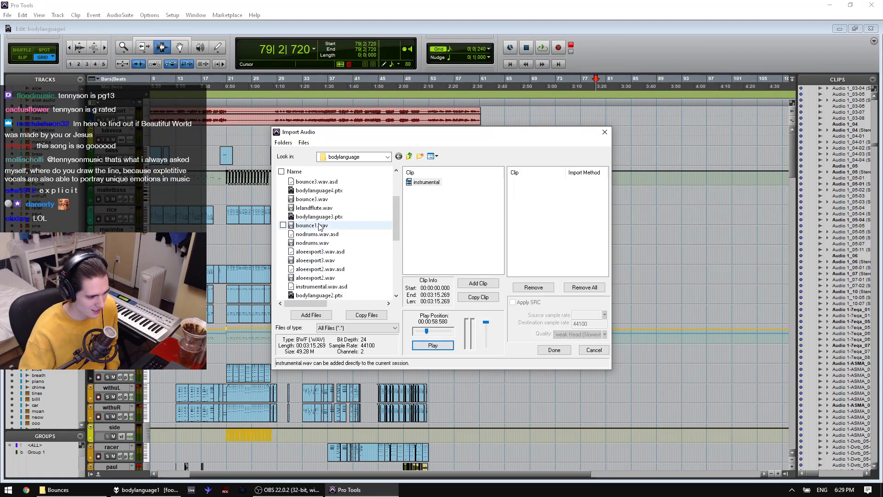
Step: Find Aloe Lead_bip_01.wav in the file list and preview it at about 0:28, 0:49 and 1:04
scroll(323, 189, "up", 5)
left_click(312, 181)
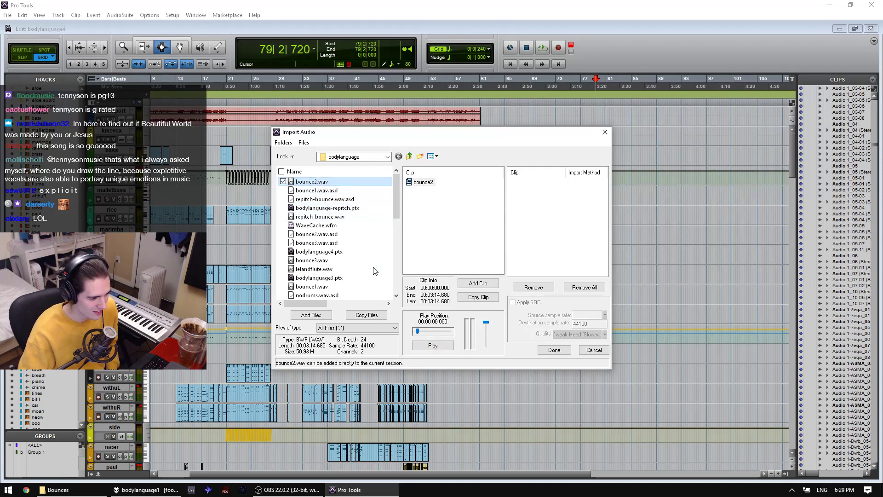
scroll(342, 257, "down", 4)
scroll(336, 267, "down", 1)
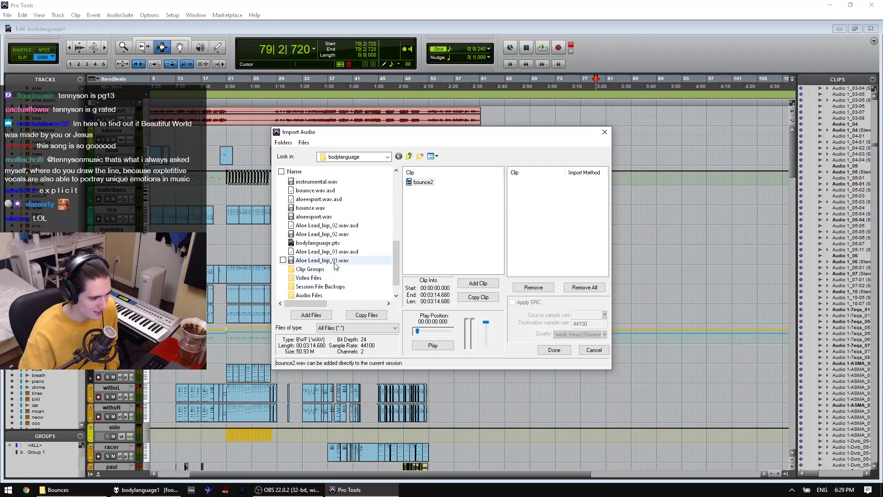
left_click(336, 260)
left_click(420, 343)
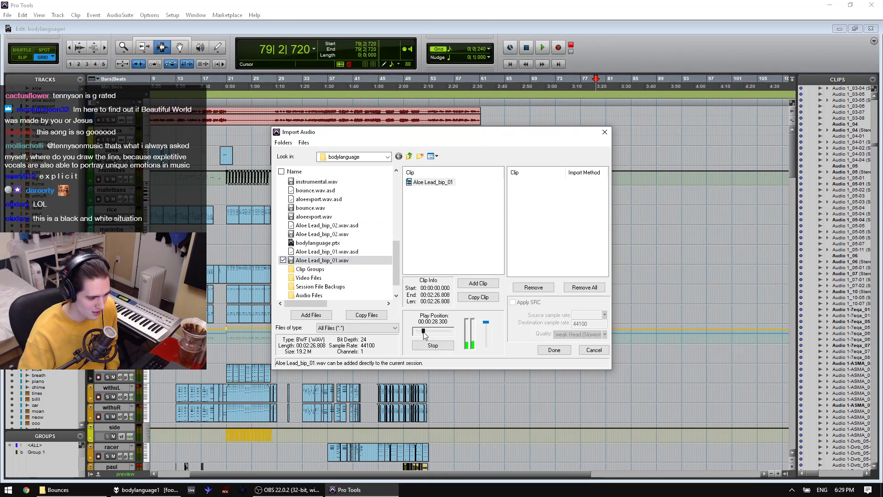
left_click_drag(423, 331, 429, 331)
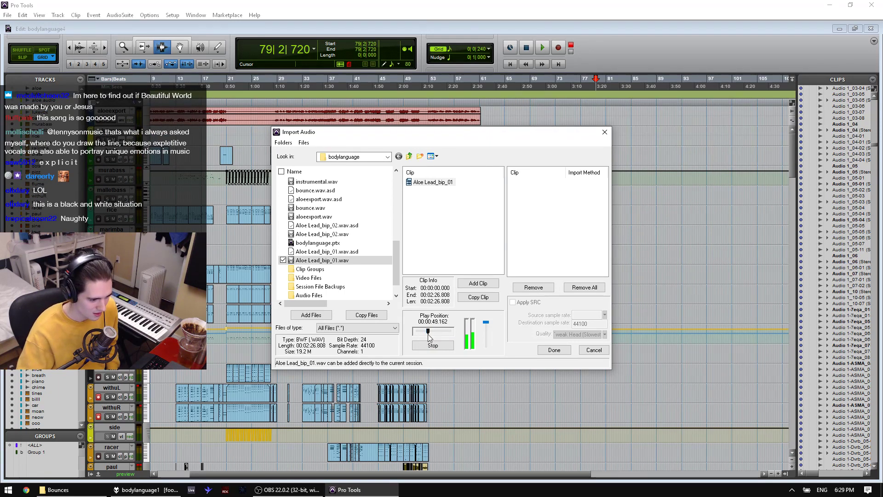
left_click_drag(428, 333, 432, 337)
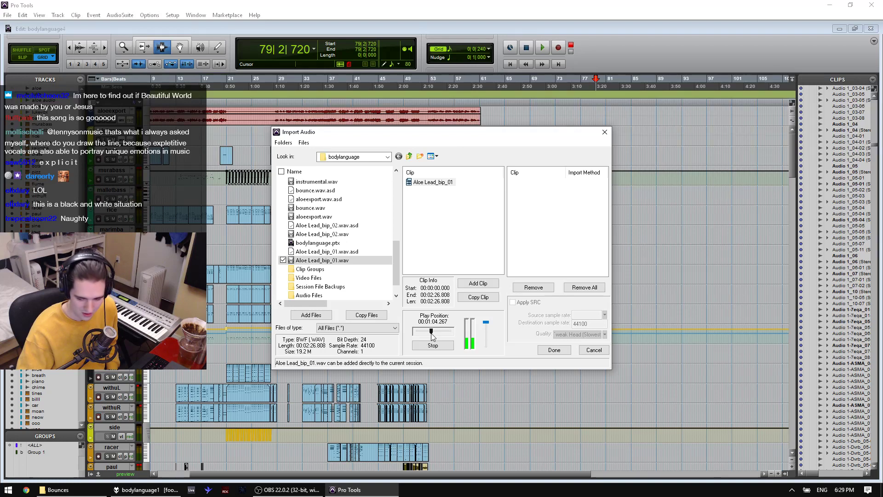
Step: Preview Aloe Lead_bip_02.wav from a point past its first third, then stop playback
left_click(324, 234)
left_click(433, 344)
left_click_drag(417, 331, 433, 334)
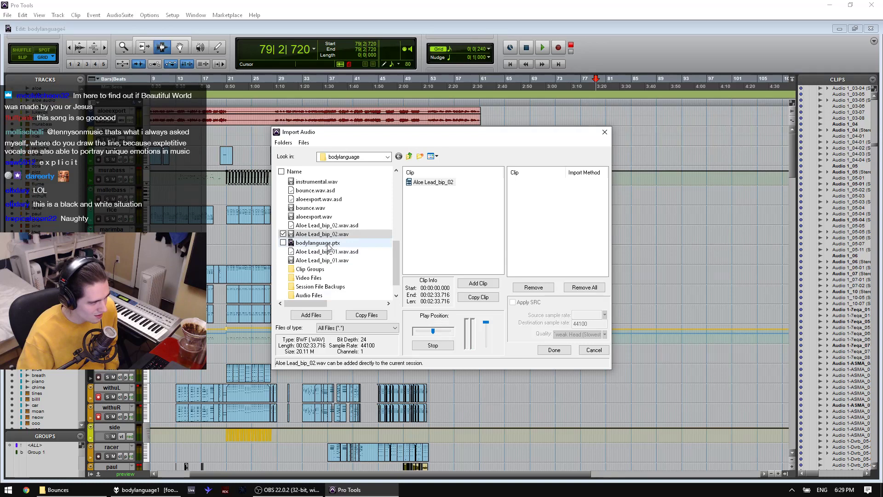
left_click(433, 345)
Step: Audition aloeexport.wav, moving the play position to around 1:20
left_click(336, 217)
left_click(433, 344)
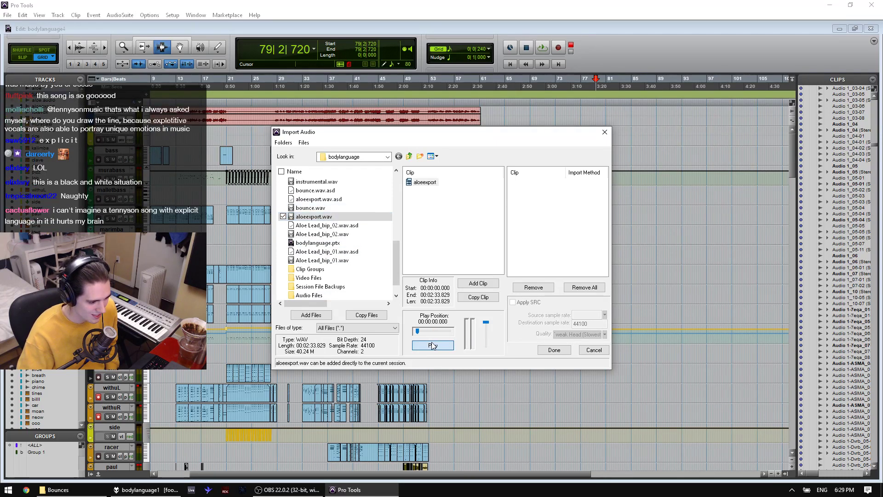
left_click(431, 331)
left_click(433, 332)
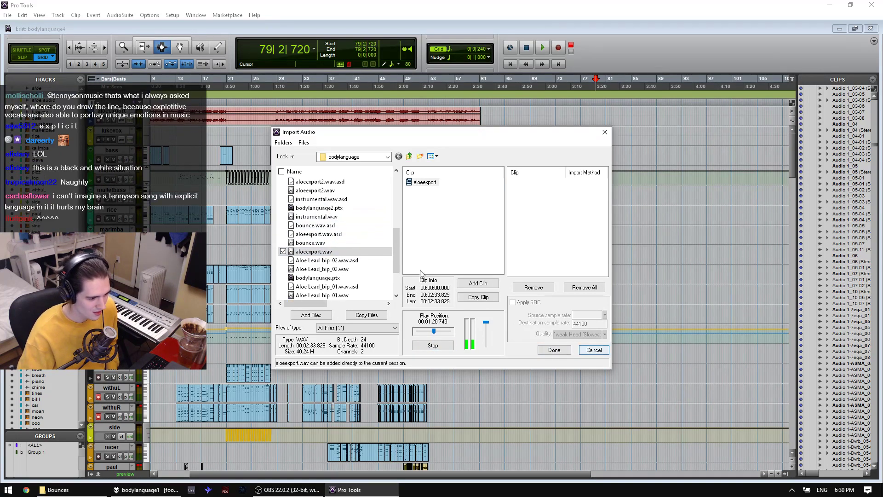
Step: Preview aloeexport2.wav at several positions between about 1:02 and 1:22
left_click(332, 190)
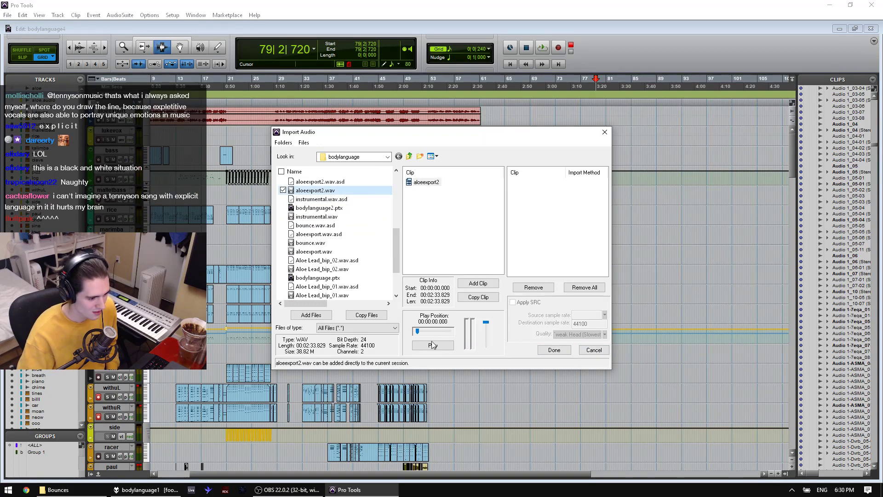
left_click(435, 334)
left_click(436, 334)
left_click(435, 334)
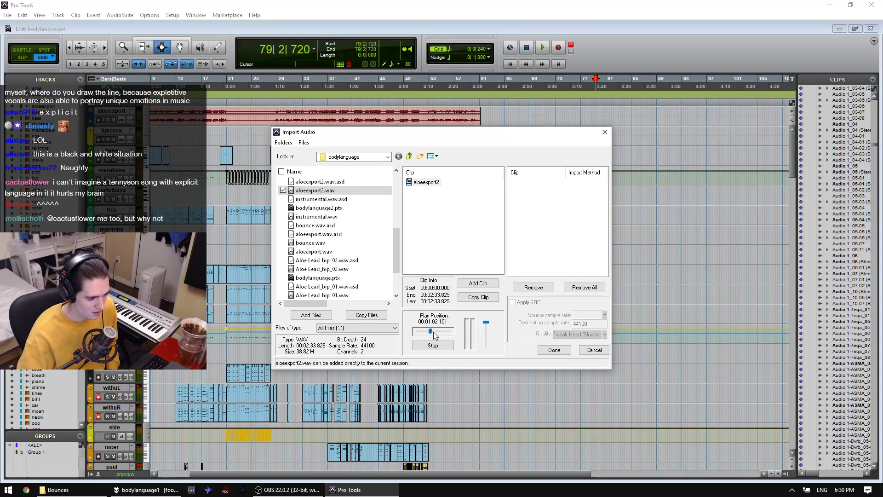
left_click(435, 332)
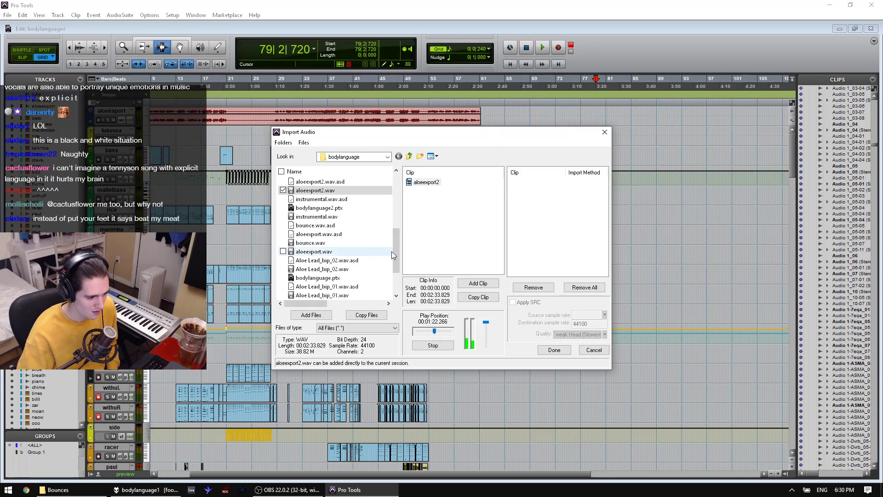
Step: Open the aloevocals folder and preview aloe 2.aif near 0:42 and 1:12 with the preview volume lowered
left_click_drag(392, 251, 398, 275)
double_click(313, 277)
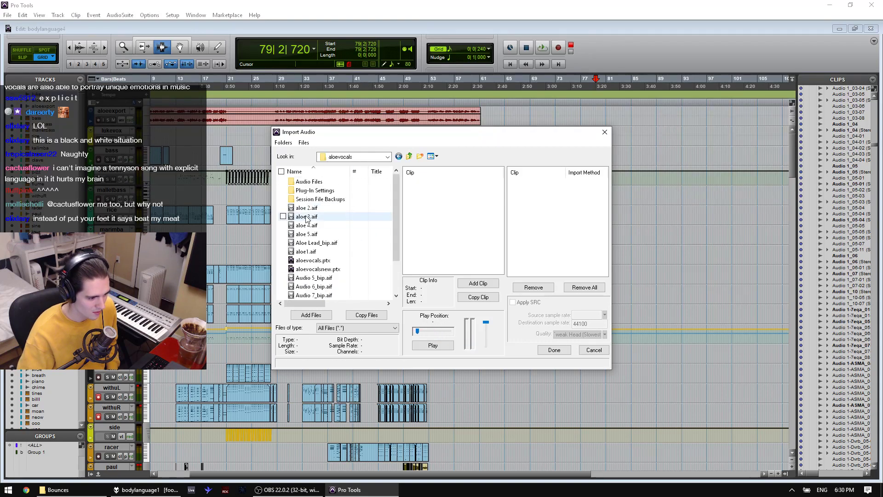
left_click(306, 208)
left_click(431, 344)
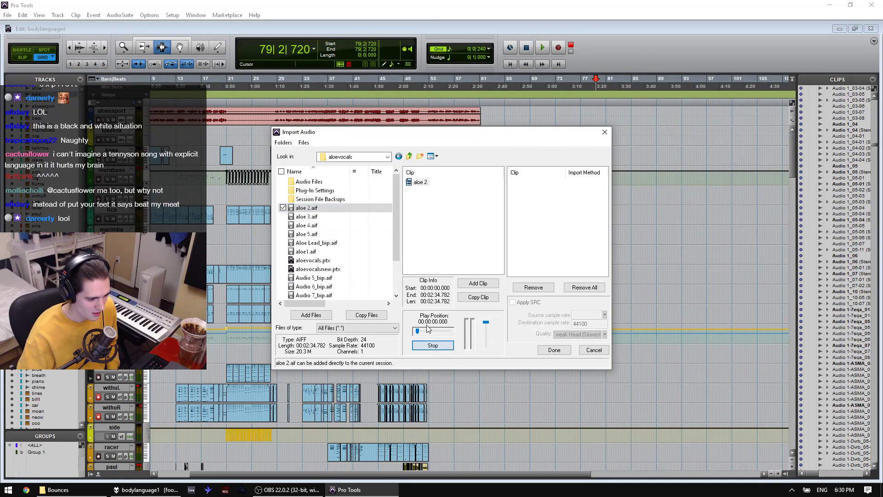
left_click_drag(424, 331, 426, 332)
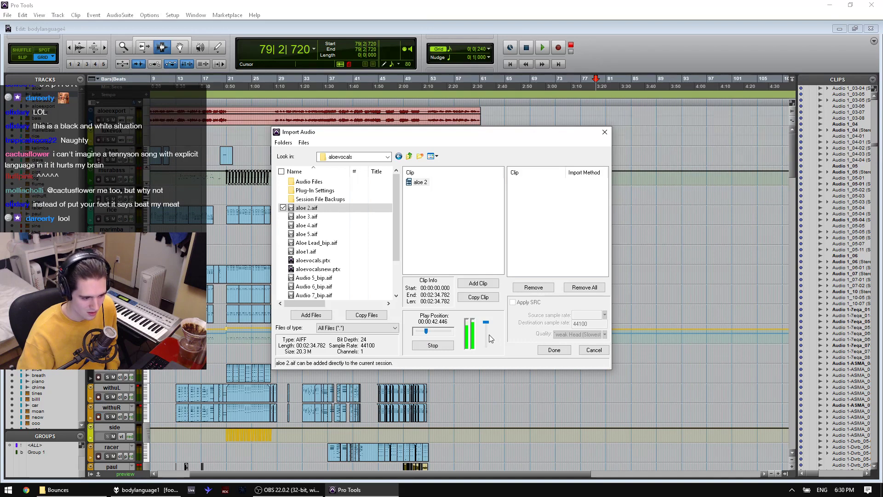
left_click(486, 335)
left_click(431, 331)
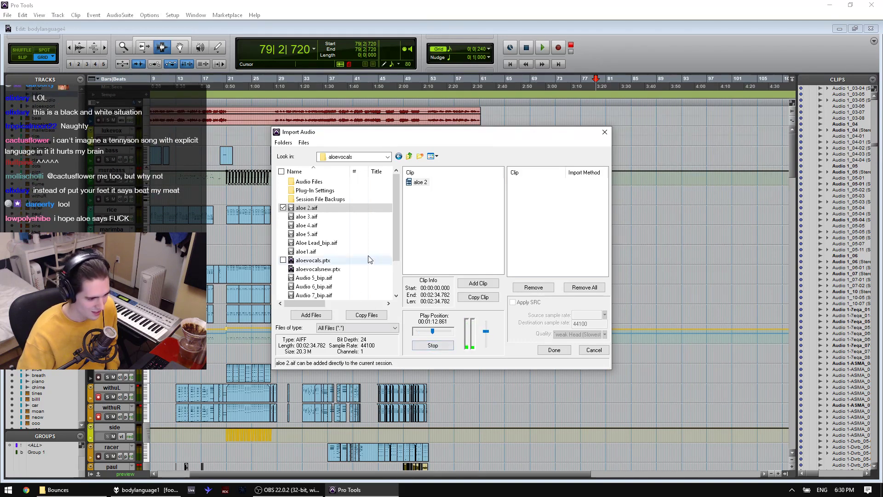
Step: Preview Audio 9_bip.aif near 1:32, 0:35 and 0:13, dismissing the CPU power warning and restarting playback
scroll(329, 266, "down", 3)
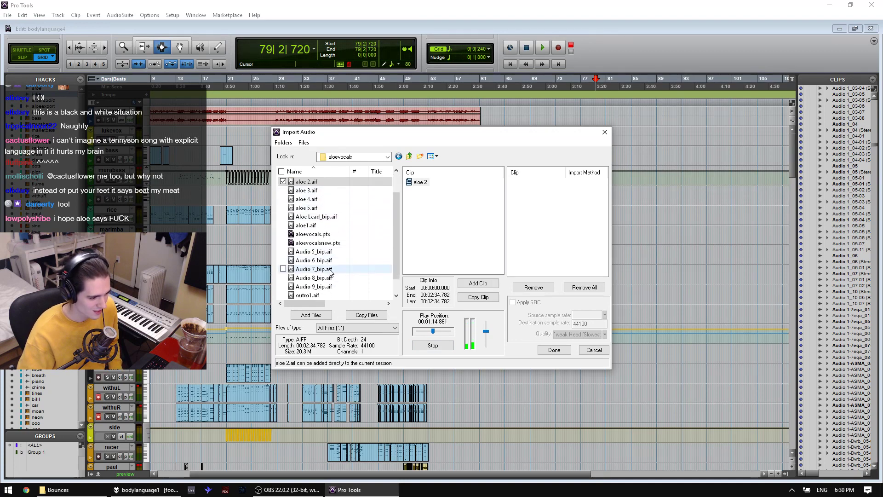
scroll(329, 272, "down", 2)
left_click(321, 269)
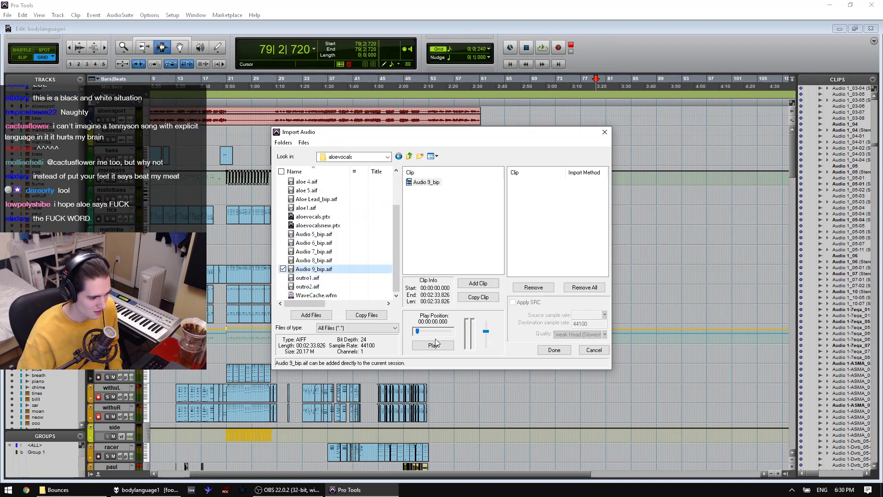
left_click(434, 344)
left_click(427, 331)
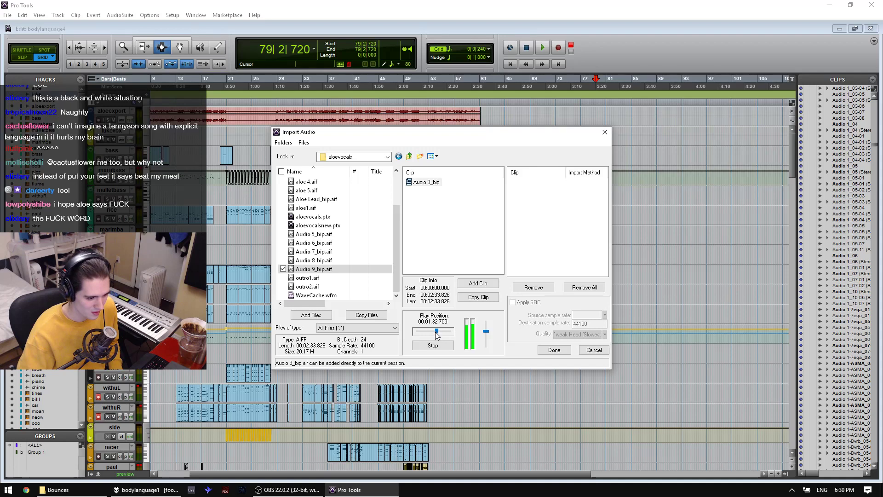
left_click_drag(436, 331, 424, 332)
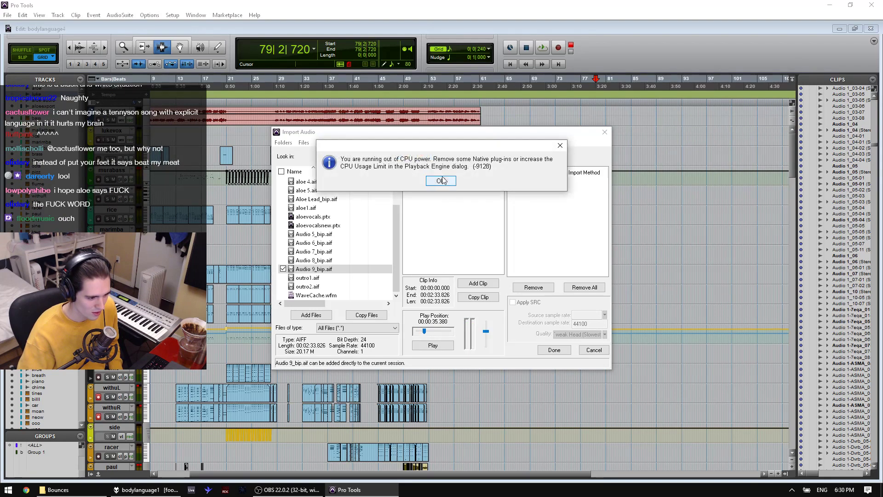
left_click(442, 266)
left_click(432, 346)
left_click_drag(425, 331, 422, 338)
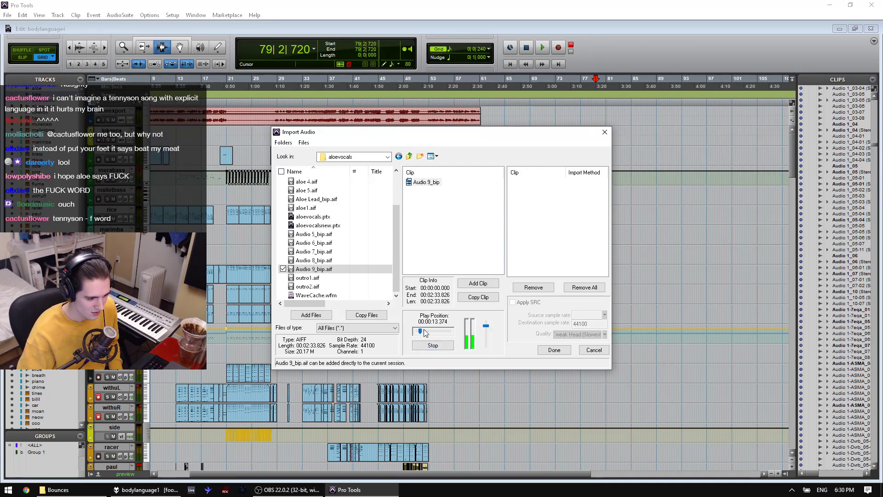
Step: Audition Audio 8_bip.aif repeatedly between about 1:01 and 1:12, stopping and restarting the preview
left_click(332, 260)
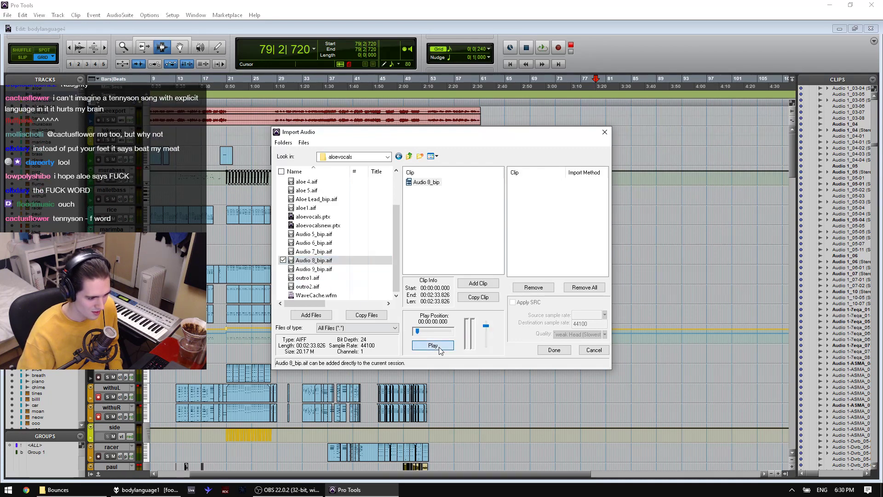
left_click(439, 349)
left_click_drag(418, 331, 428, 332)
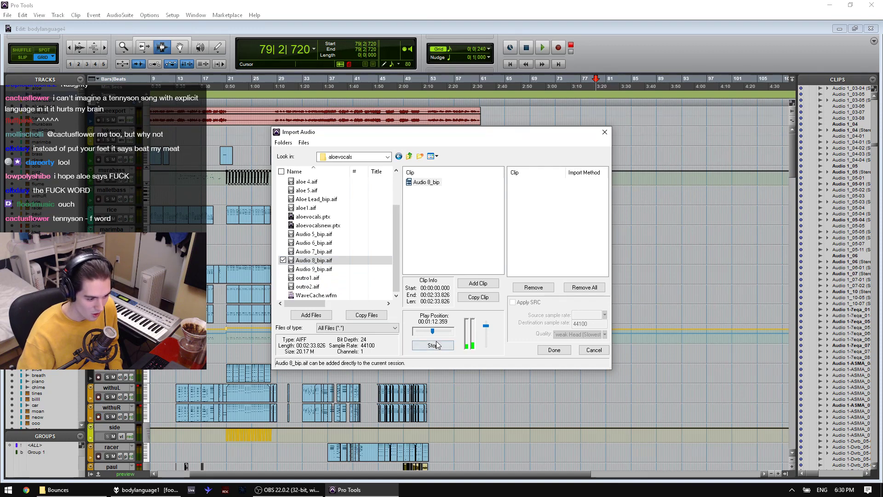
left_click(434, 346)
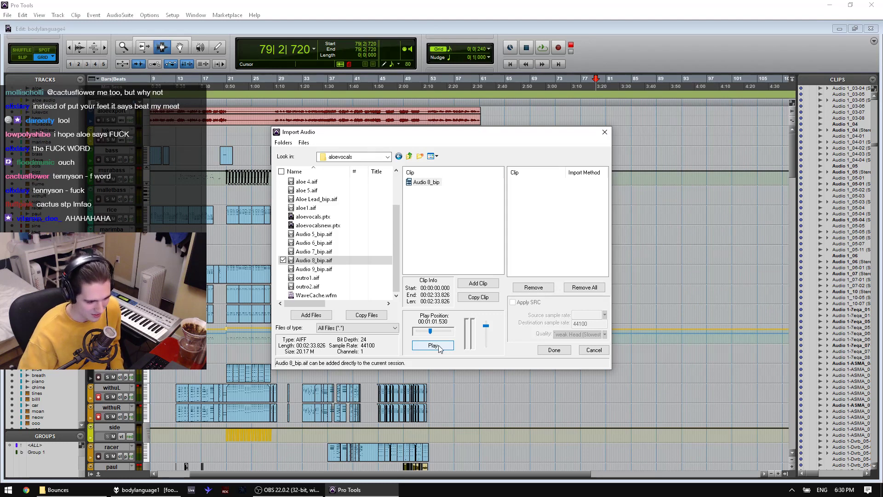
left_click(438, 344)
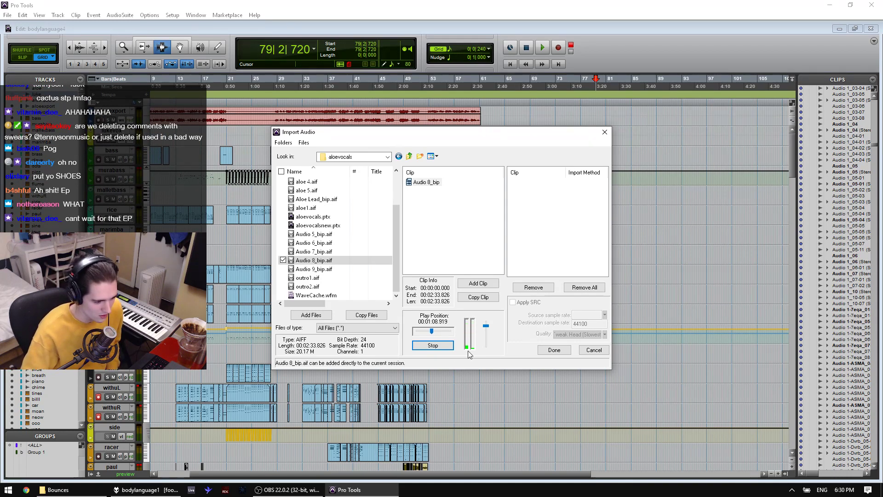
left_click(432, 344)
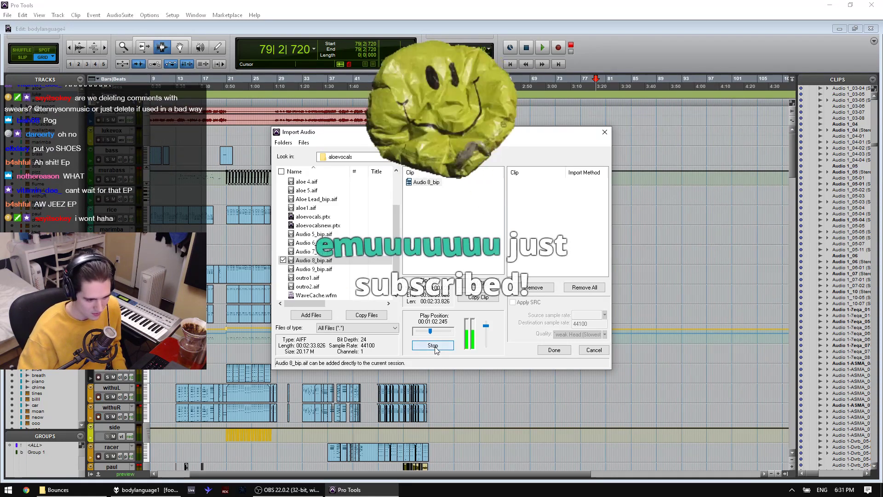
left_click(432, 345)
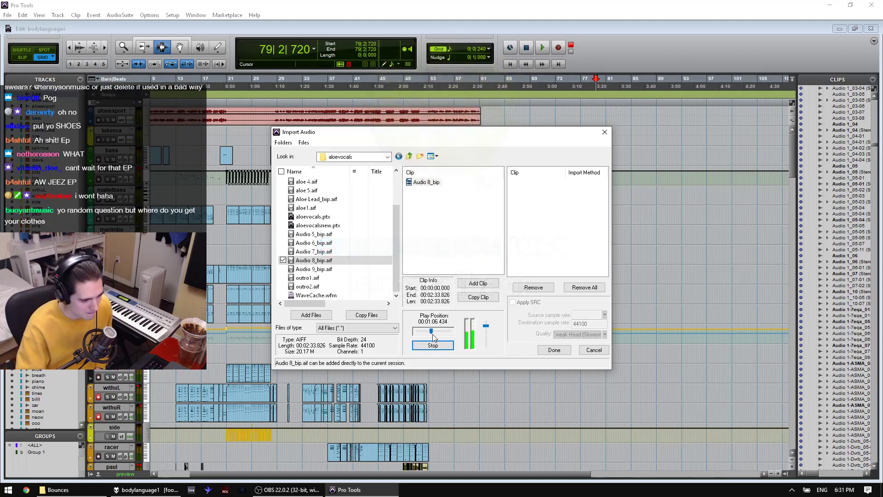
Step: Preview Audio 8_bip.aif once more from around 1:10, stop it and close the audio import without adding anything
left_click(431, 332)
left_click(431, 333)
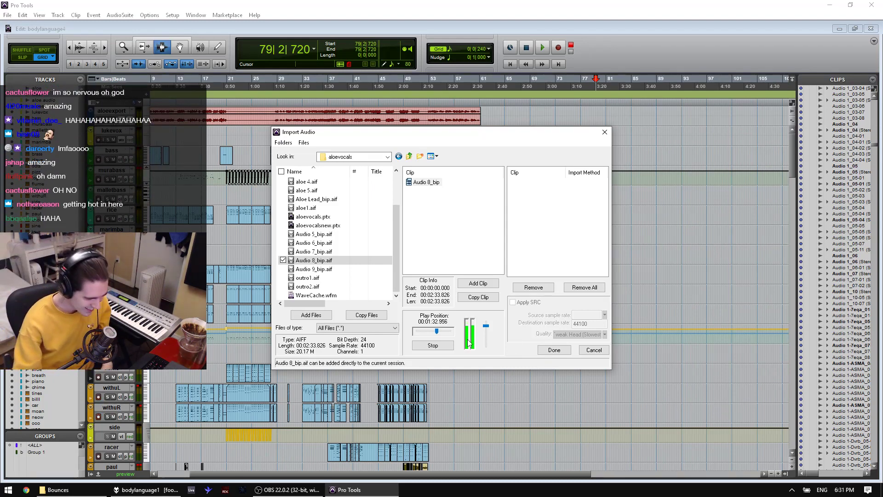
left_click(433, 344)
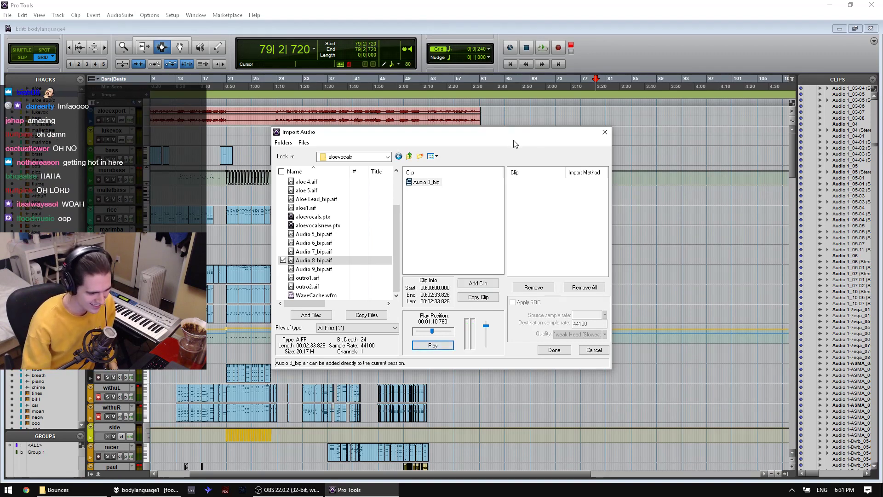
left_click(593, 350)
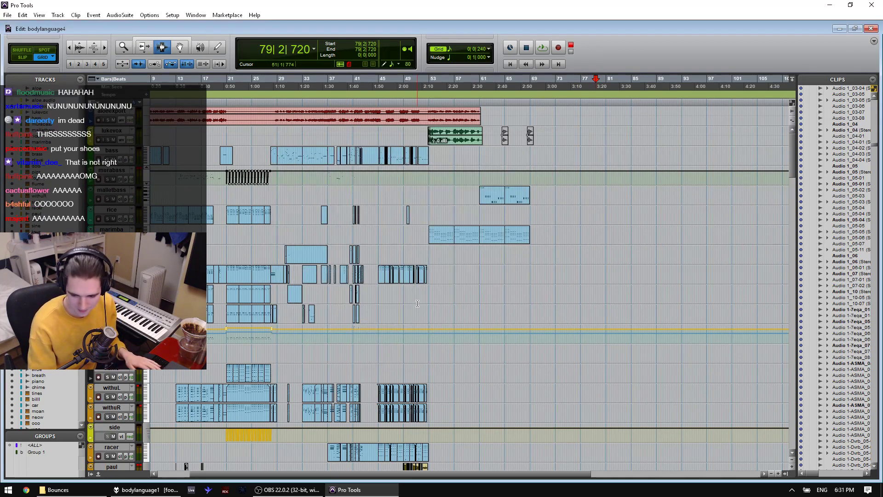
Step: Look through the tracks around bar 48 and place the edit cursor at 49|1|240
scroll(318, 264, "down", 10)
left_click(403, 269)
scroll(402, 271, "down", 15)
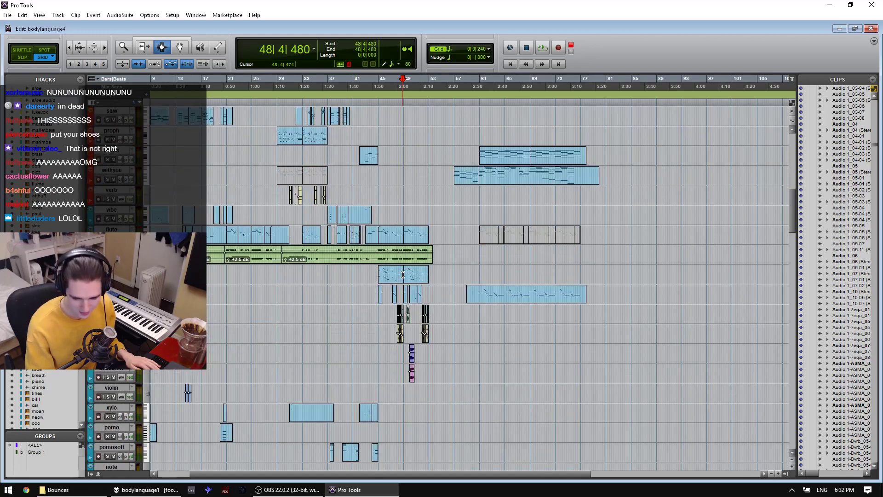
scroll(402, 271, "up", 15)
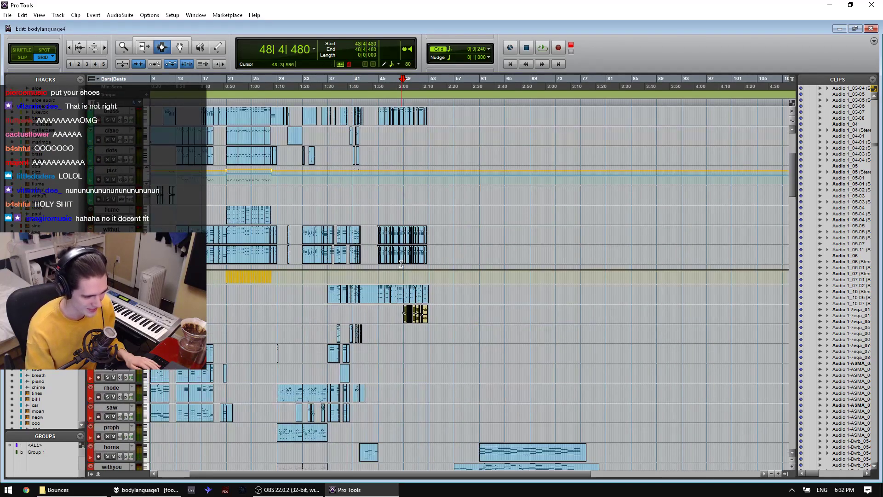
left_click(404, 265)
scroll(404, 265, "up", 2)
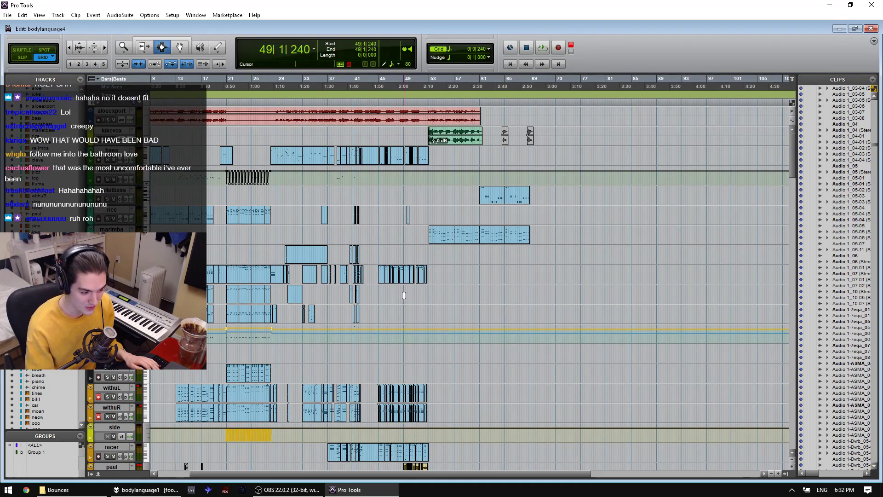
Step: Mark the passage from 49|1|000 to 53|4|720 on the clave track, and place the cursor at 53|1|000
left_click_drag(432, 300, 403, 301)
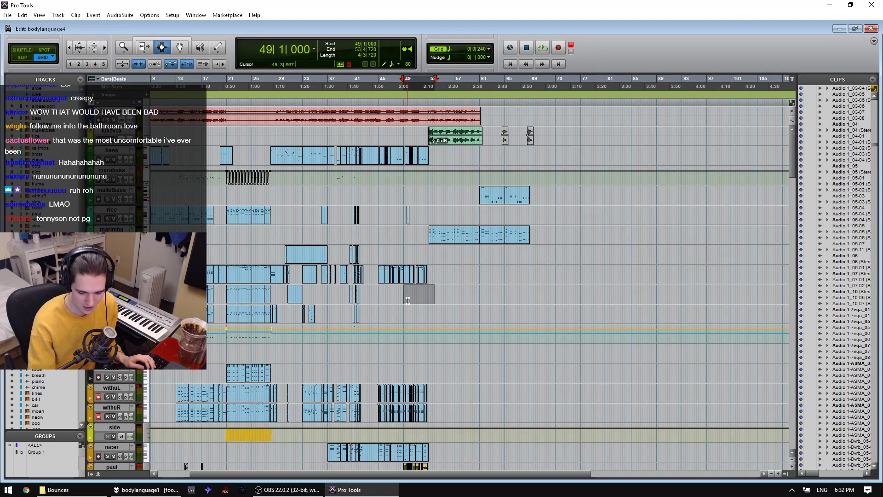
left_click_drag(433, 298, 673, 301)
key("ctrl+]")
key("ctrl+]")
key("ctrl+]")
left_click(671, 301)
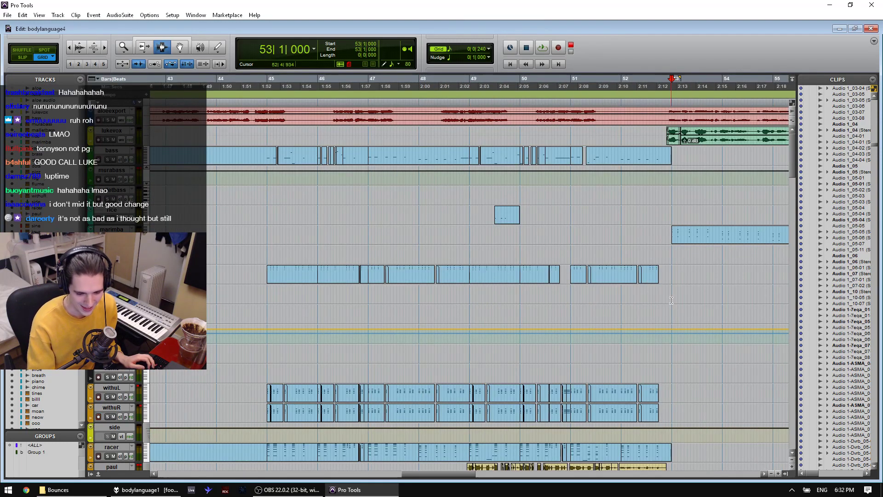
Step: Locate the point in the aloeexport vocal around bars 28 and 29 and place the edit cursor there
key("ctrl+[")
key("ctrl+[")
key("ctrl+[")
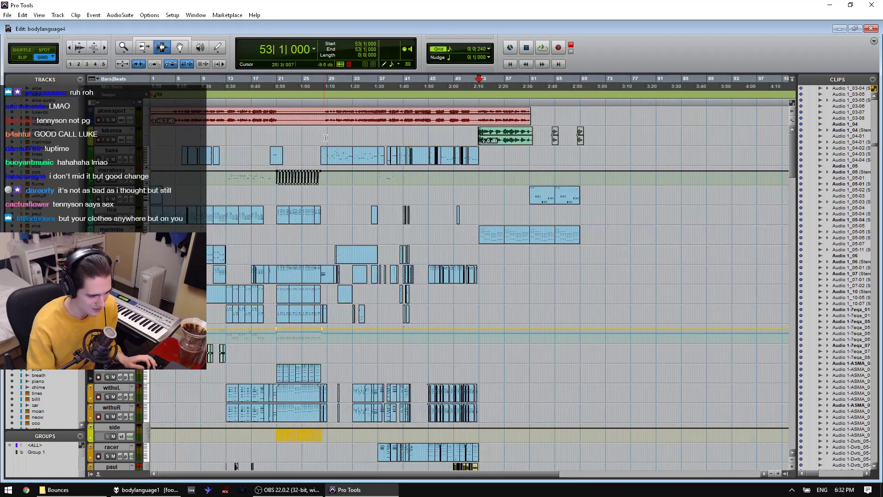
left_click_drag(329, 138, 325, 138)
left_click(323, 122)
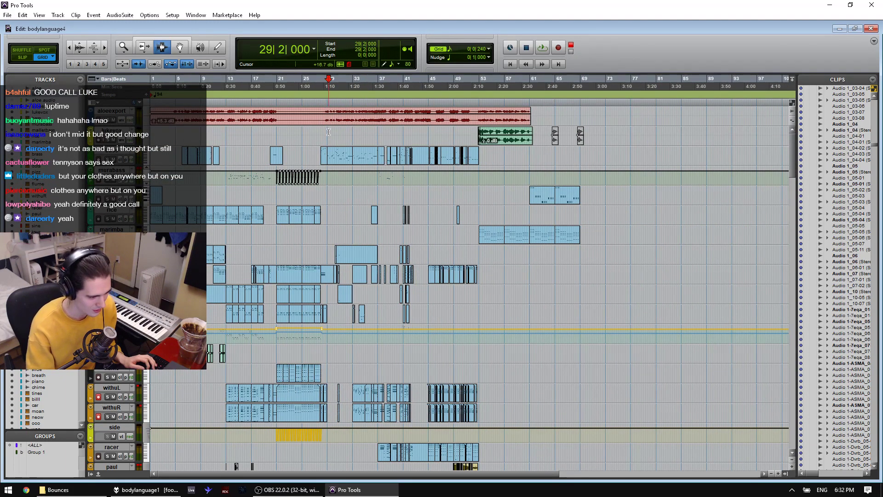
left_click(327, 129)
left_click(327, 131)
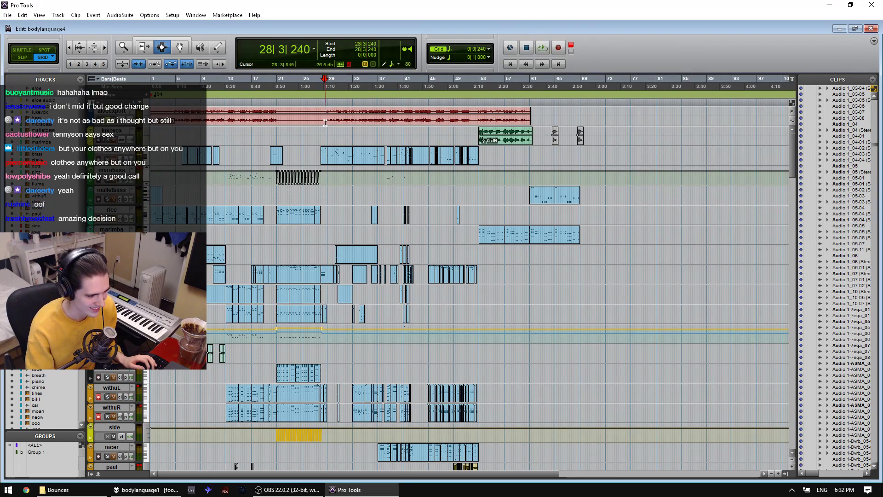
Step: Play the arrangement from 28|4|000 through about bar 30, then stop playback
key("space")
left_click(108, 122)
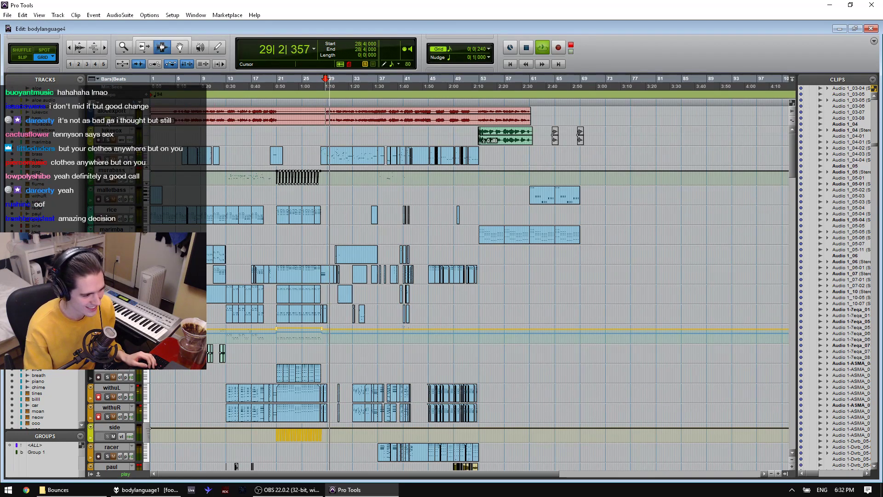
key("ctrl+bracketright")
key("ctrl+bracketright")
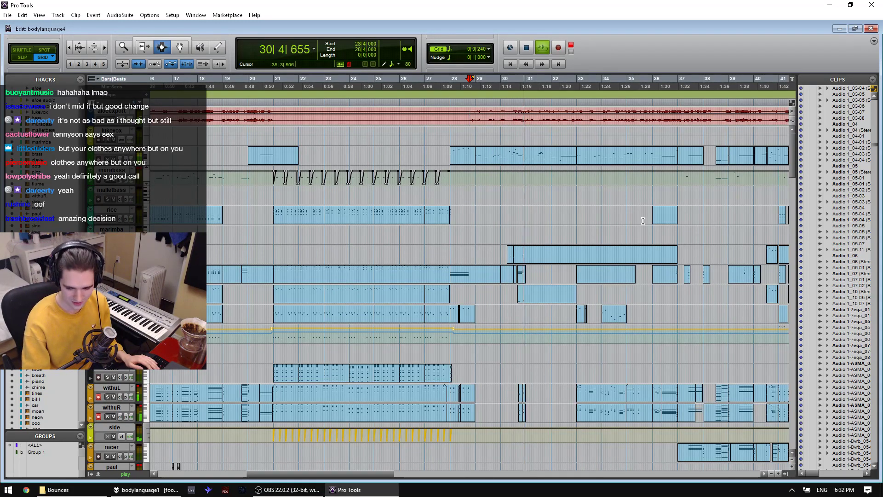
key("space")
key("ctrl+bracketleft")
key("ctrl+bracketleft")
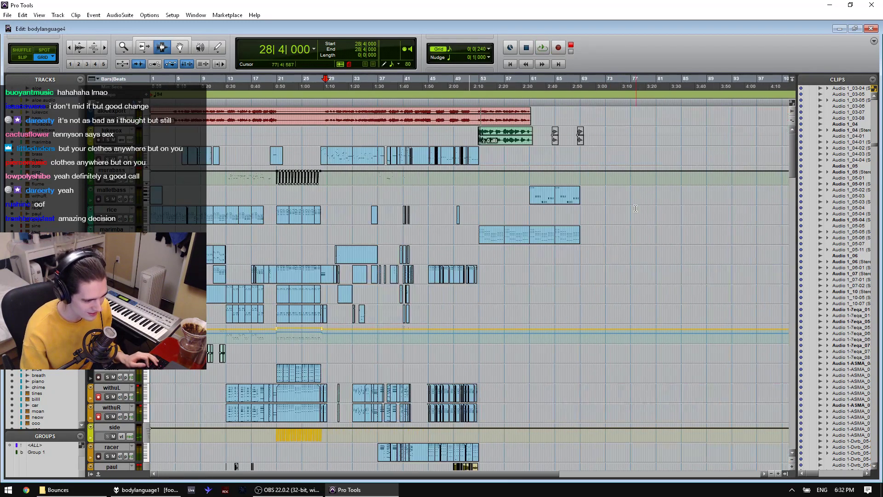
Step: Look down through the track list to the ambience tracks around newrain and birds, and play from 10|4|240
scroll(204, 294, "down", 8)
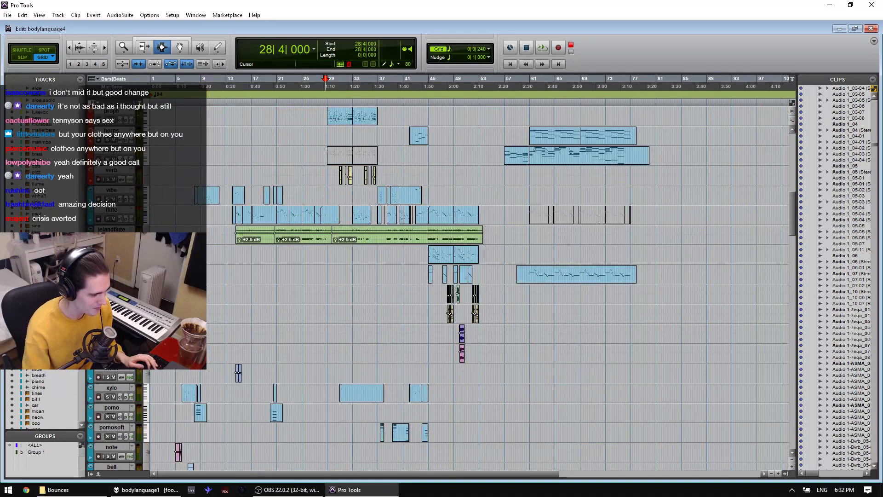
scroll(204, 294, "down", 4)
scroll(124, 349, "up", 4)
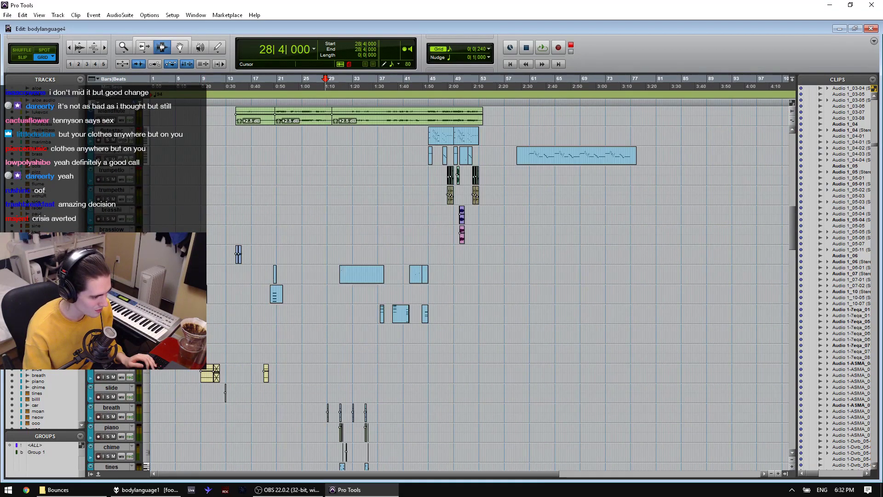
scroll(117, 420, "down", 6)
scroll(114, 406, "down", 1)
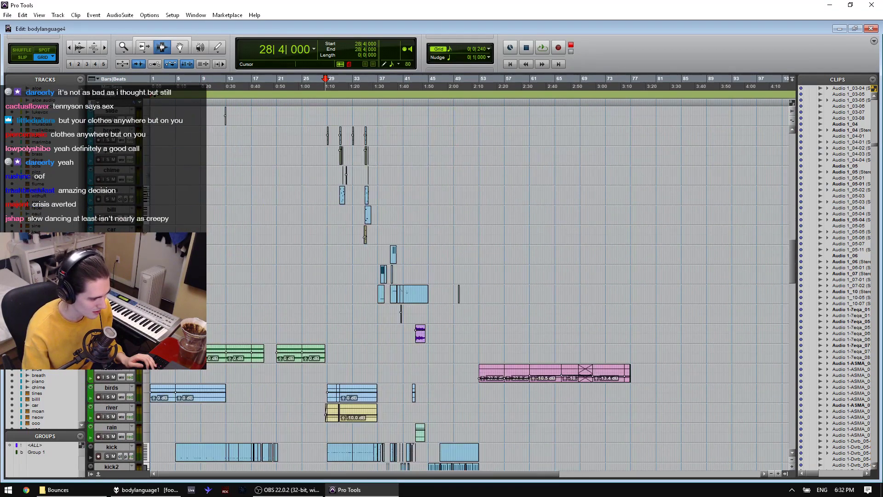
scroll(244, 211, "down", 2)
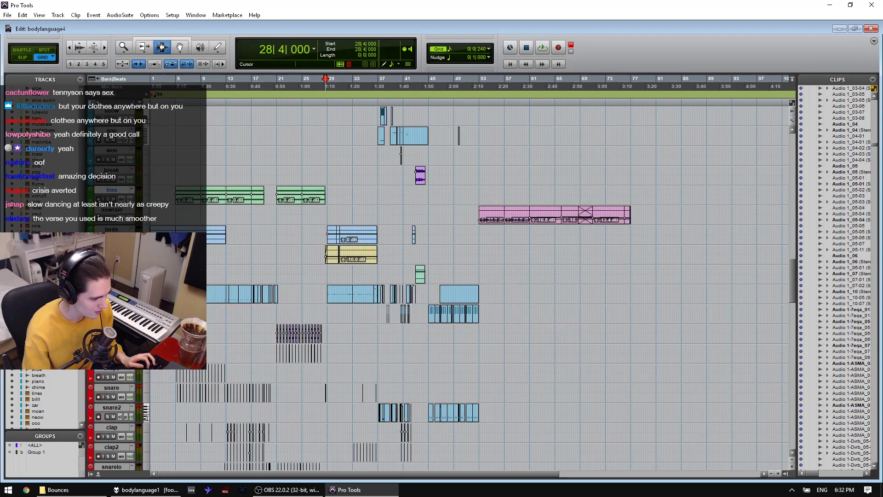
scroll(244, 211, "down", 2)
left_click(212, 211)
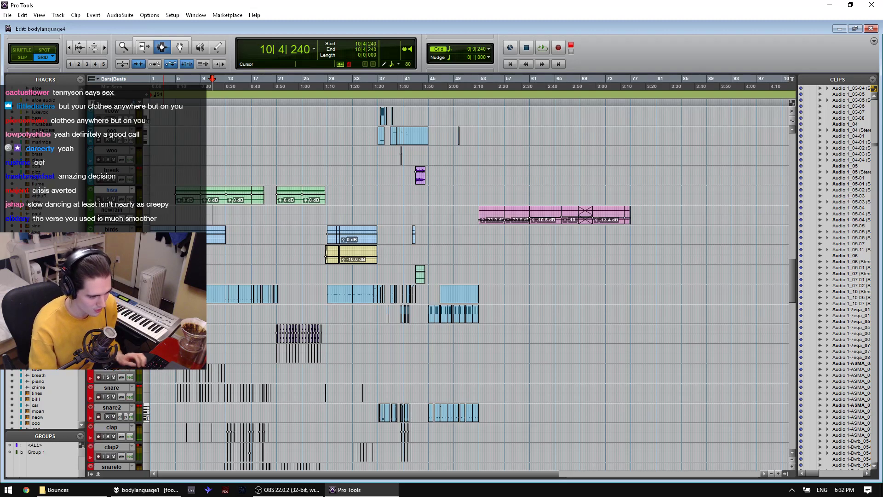
key("space")
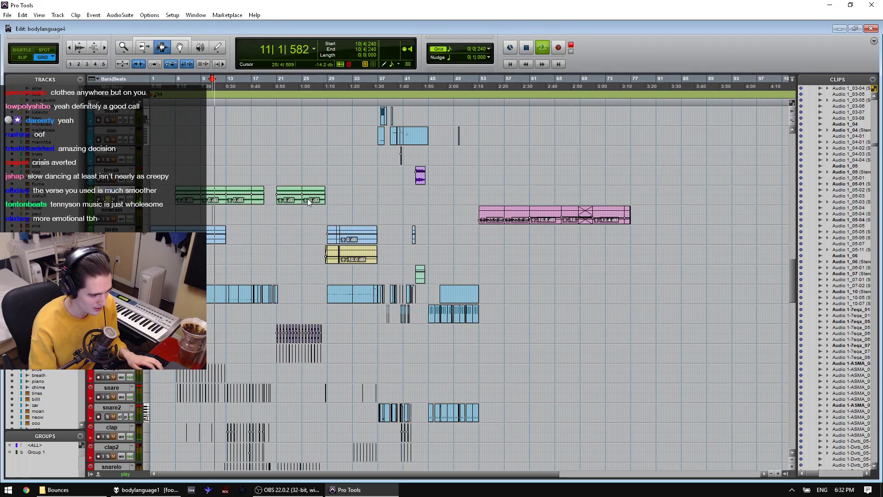
Step: Place the edit cursor at 59|2|000 on the long newrain clip, view the drum tracks below and stop playback
left_click(519, 214)
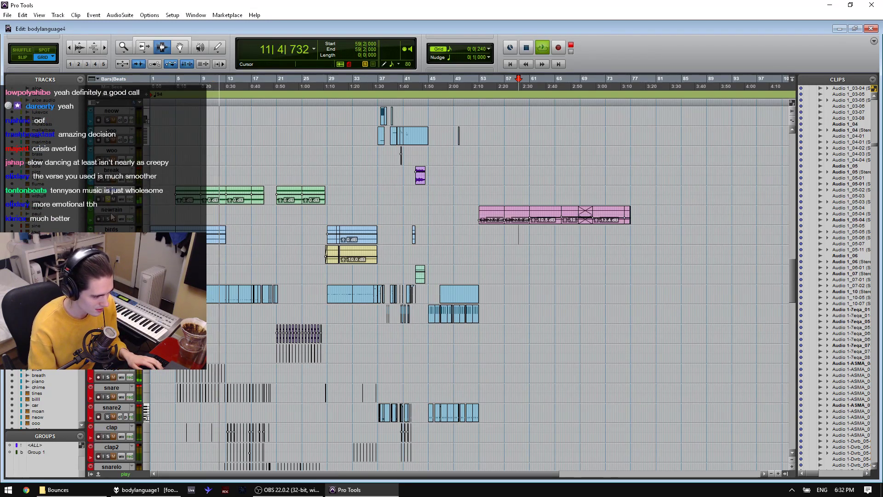
scroll(112, 216, "down", 5)
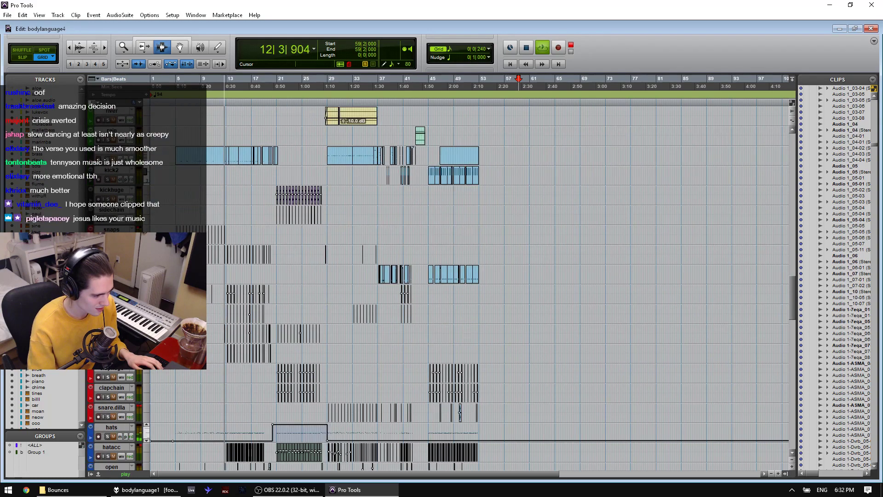
key("space")
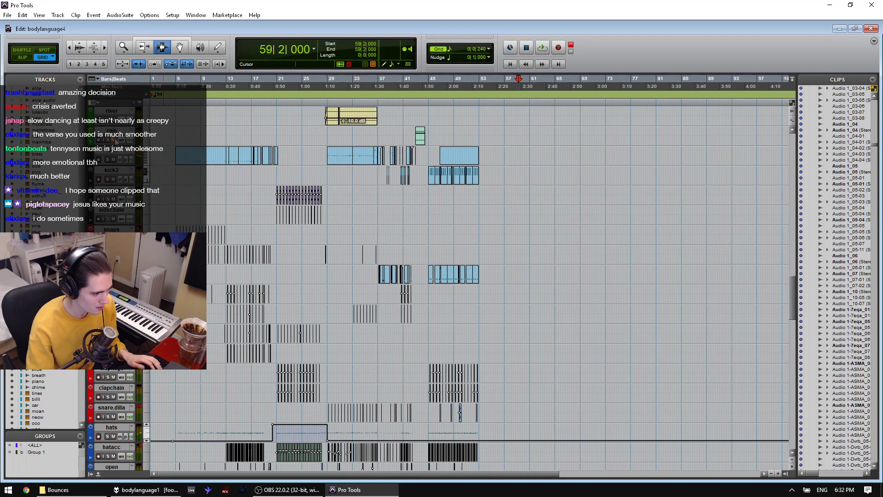
Step: Activate Group 1 and play the session from 4|3|000 while returning to the first tracks, then stop
left_click(41, 453)
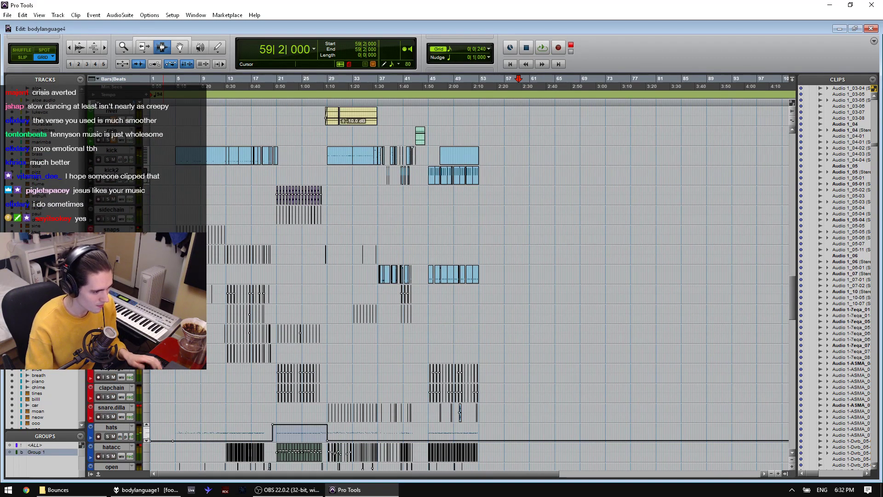
key("space")
left_click(172, 207)
scroll(116, 186, "up", 4)
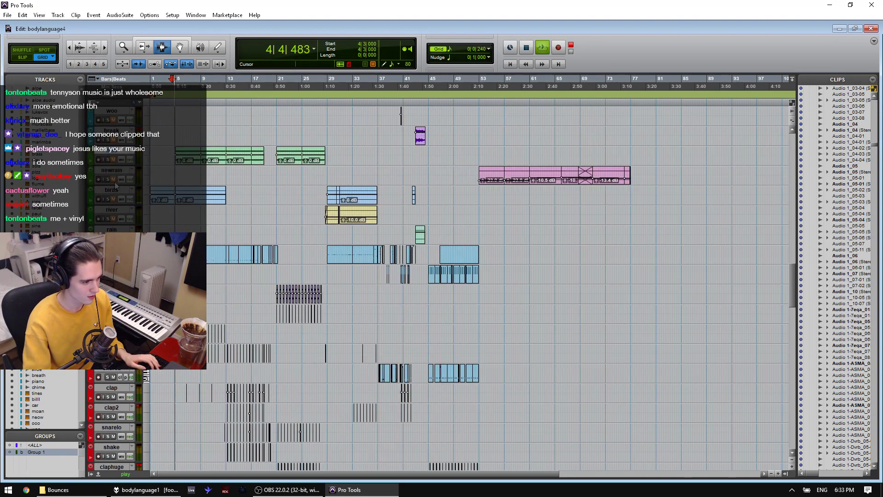
left_click_drag(793, 271, 792, 134)
key("space")
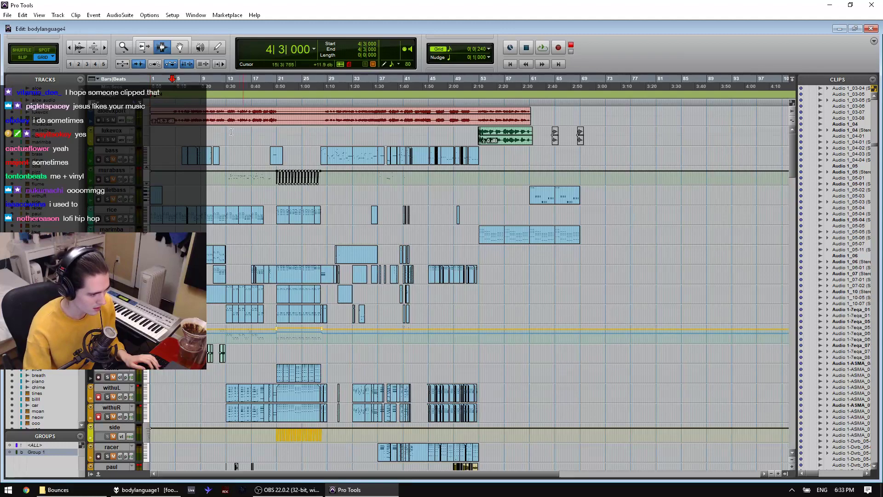
Step: Restart playback from 4|3|000 and toggle the mute on the bounce2 track at the end of the track list
key("space")
key("space")
left_click_drag(792, 153, 792, 441)
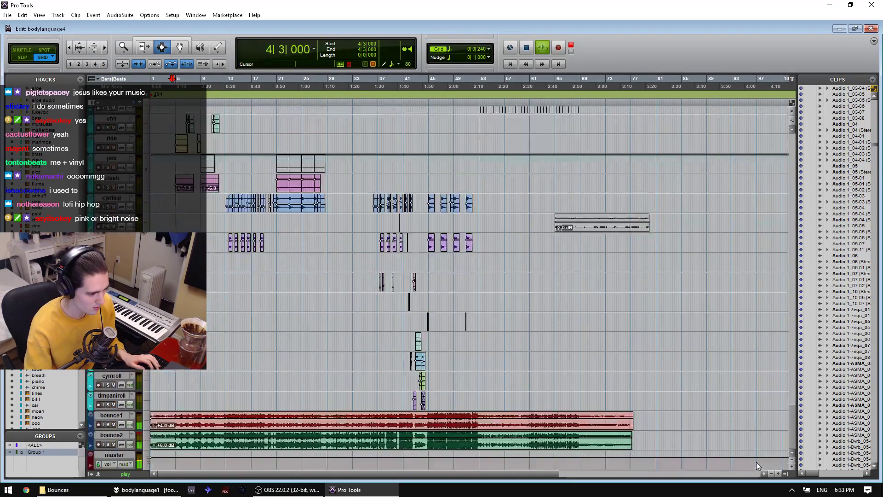
left_click(115, 444)
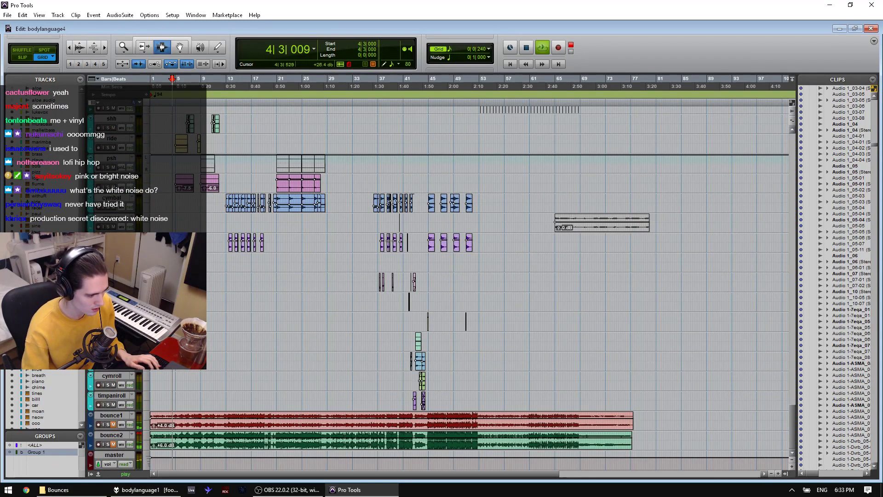
Step: Play the texture and effects clips from 4|3|000 in a closer view of bars 1 to 26, then stop
key("space")
key("t")
key("t")
scroll(311, 215, "up", 3)
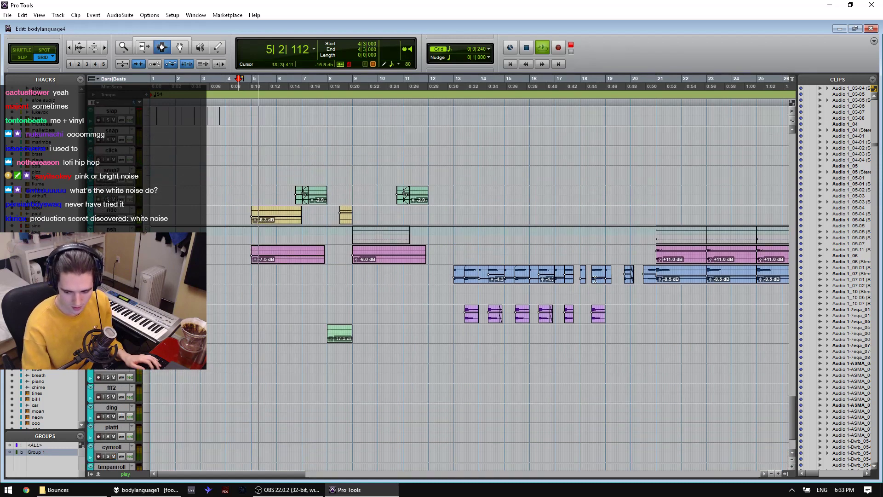
key("space")
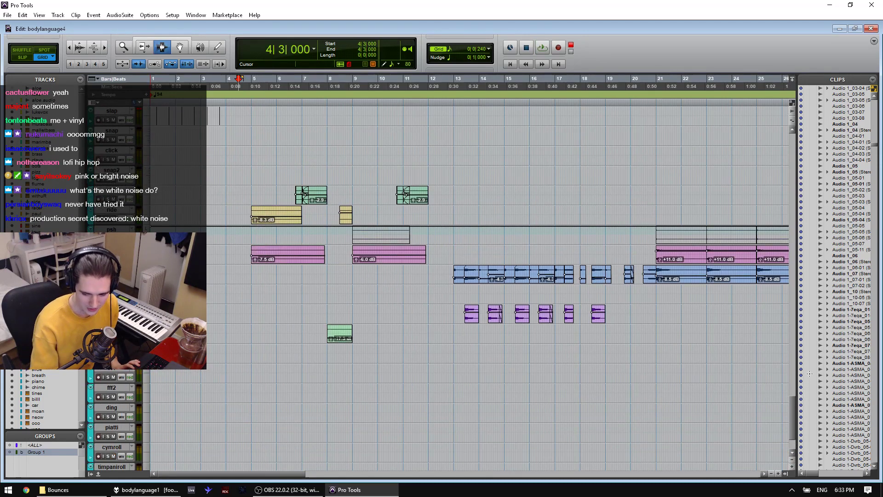
Step: Select the passage from 6|3|480 to 11|2|000 across the tracks and play it
left_click_drag(793, 416, 789, 130)
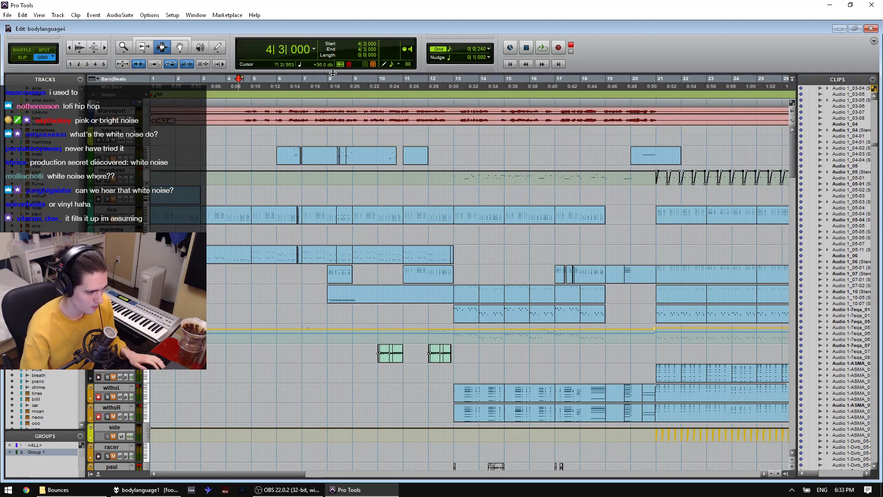
left_click_drag(294, 138, 409, 153)
key("space")
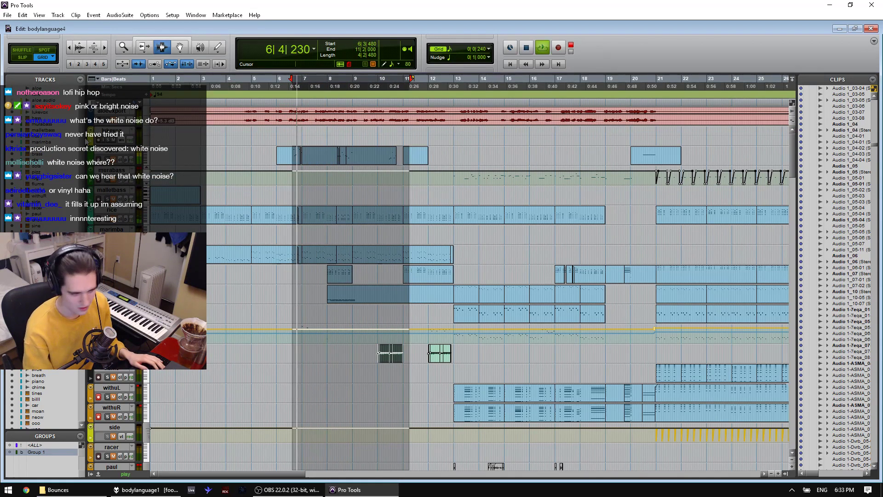
Step: Replay the passage from 6|3|480 while viewing the tracks at the end of the track list, then stop
key("space")
left_click_drag(790, 175, 791, 449)
key("space")
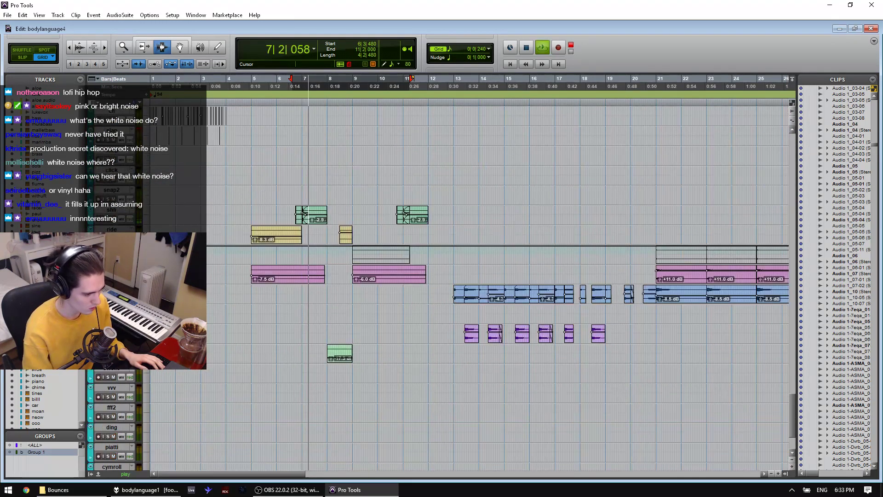
scroll(224, 322, "up", 10)
scroll(225, 317, "up", 15)
key("space")
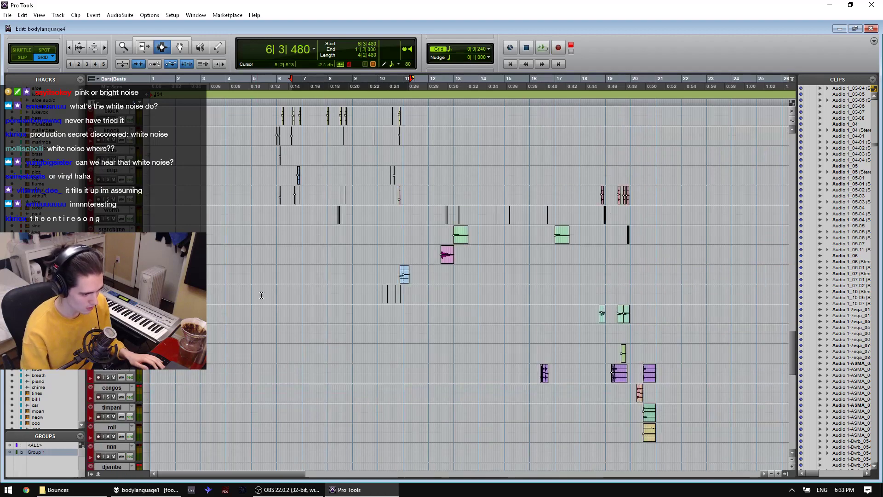
Step: Select 5|1|000 to 13|1|000 on the sidechain track and play it
scroll(255, 309, "up", 6)
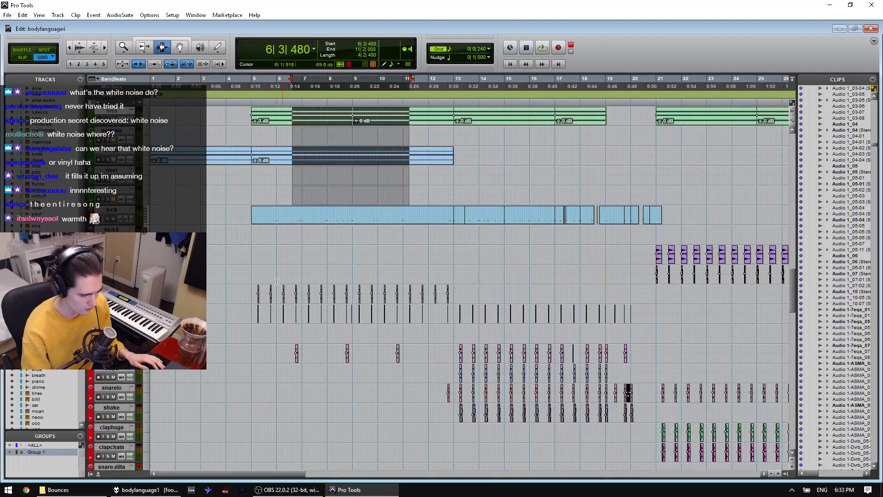
left_click_drag(277, 281, 371, 263)
left_click_drag(278, 276, 394, 275)
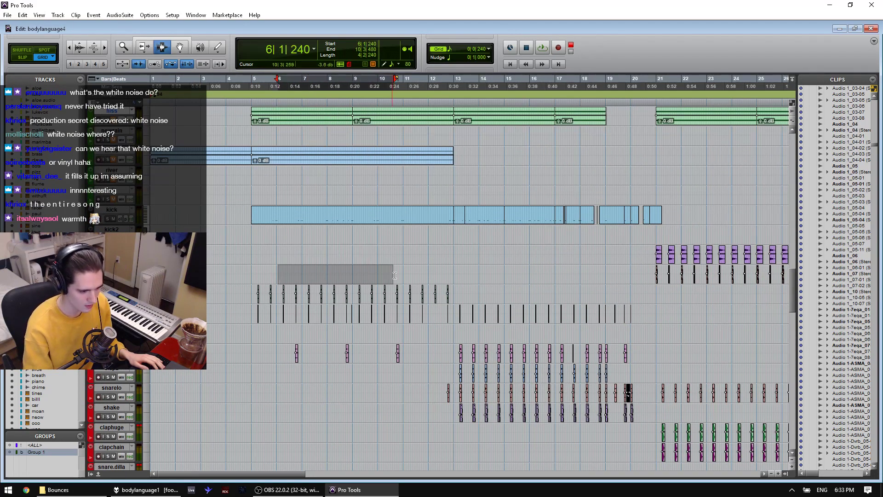
left_click_drag(454, 277, 251, 279)
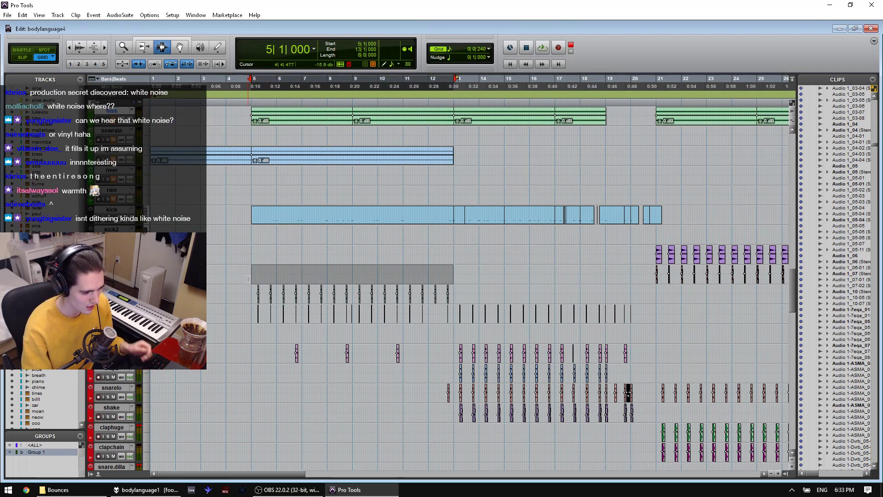
key("space")
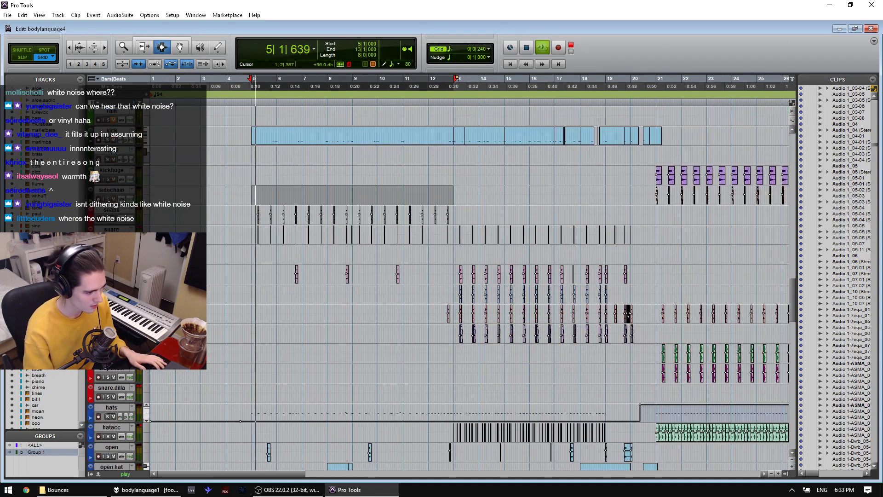
Step: Check the meters of the last channels and the master in the Mix window during playback, then return to the drum tracks in the Edit window
scroll(329, 326, "down", 3)
key("ctrl+equal")
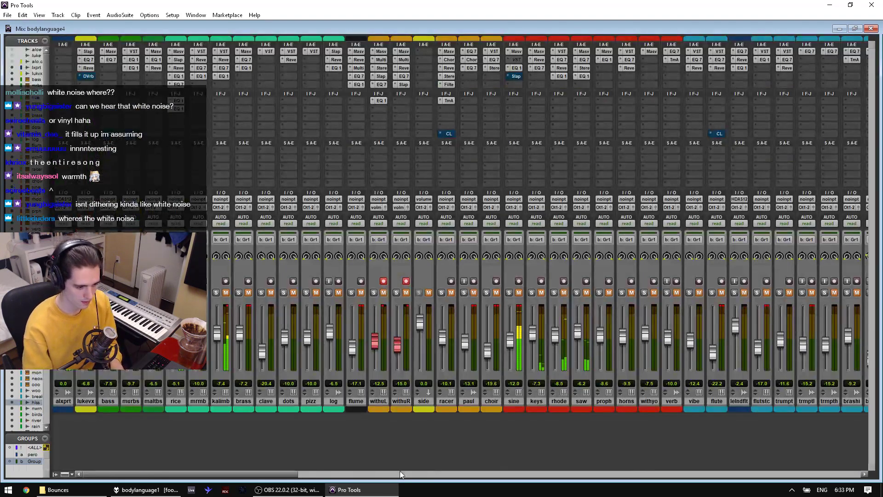
left_click_drag(400, 473, 860, 421)
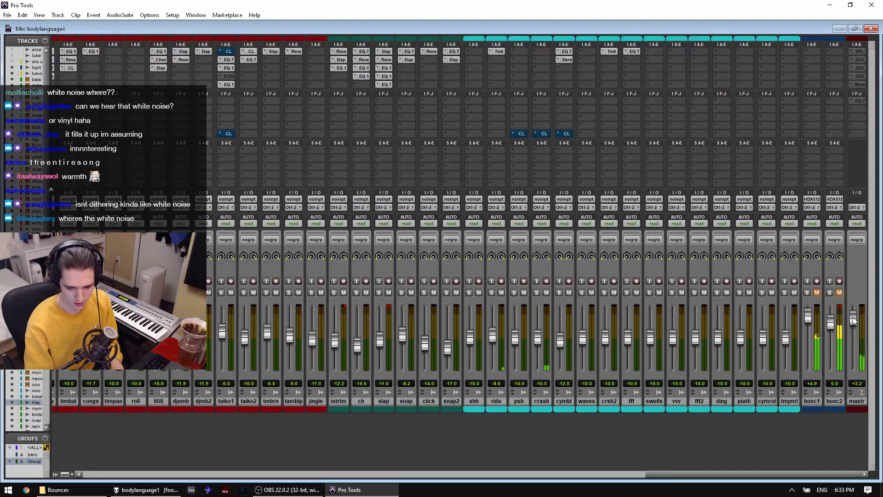
key("ctrl+equal")
scroll(302, 245, "down", 3)
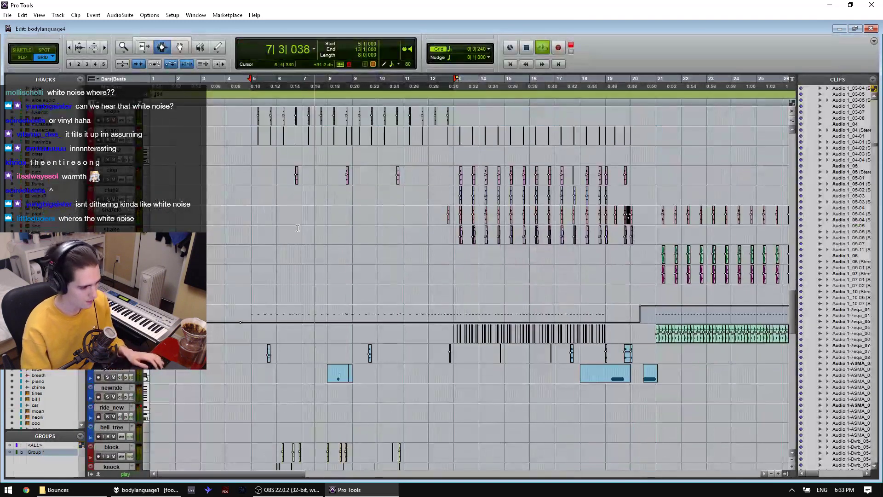
scroll(301, 246, "up", 3)
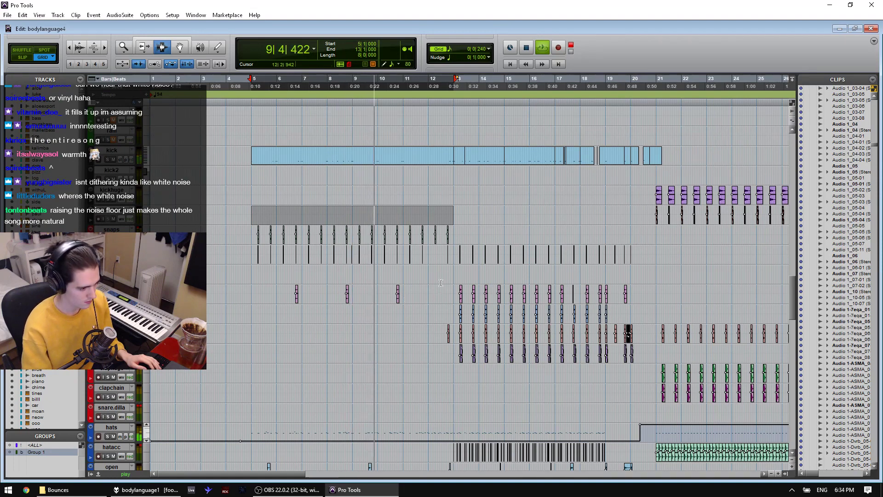
Step: Play from 11|2|480 with a closer selection up to 21|3|720 below the clap tracks, and look over the percussion clips
key("ctrl+bracketright")
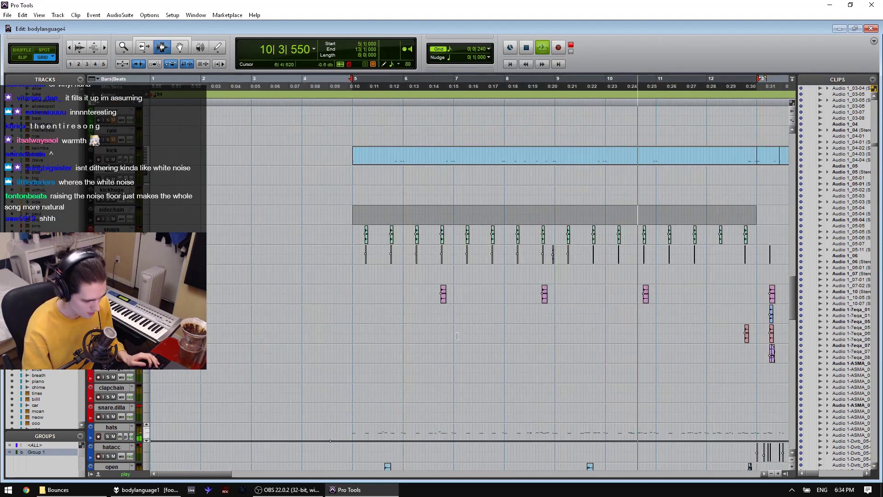
left_click_drag(675, 395, 812, 407)
scroll(474, 389, "down", 5)
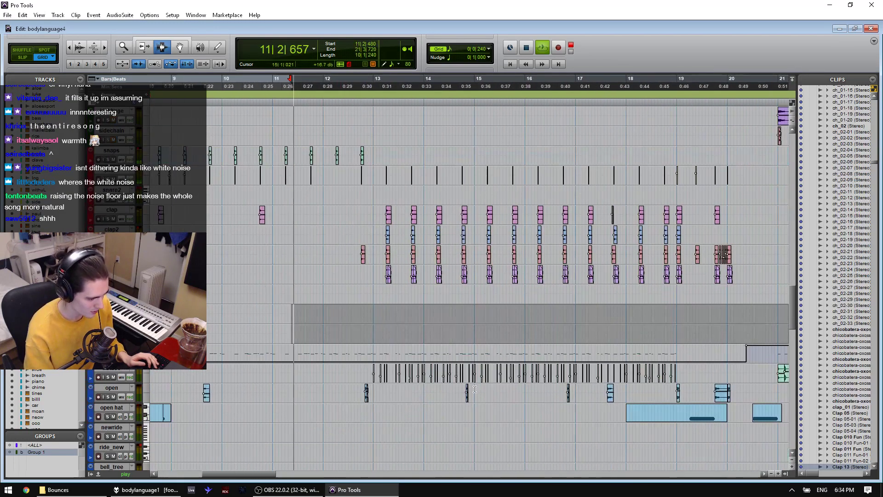
scroll(474, 389, "down", 8)
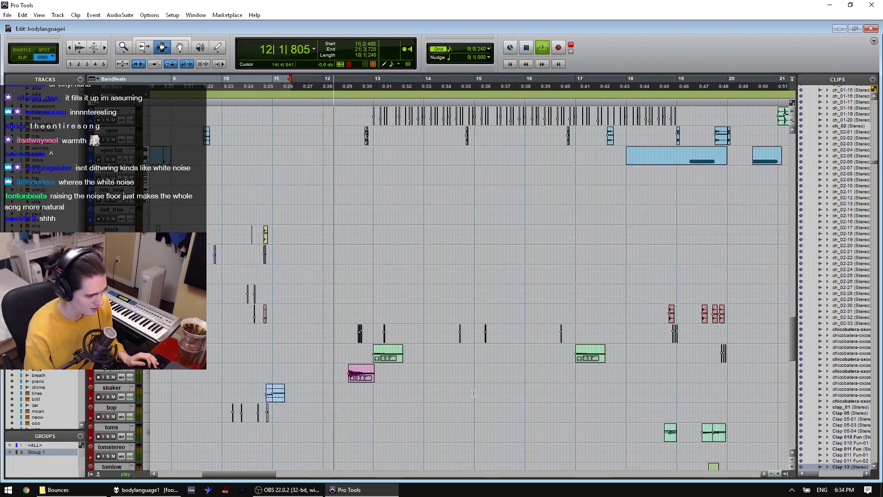
scroll(475, 392, "down", 2)
scroll(474, 393, "up", 4)
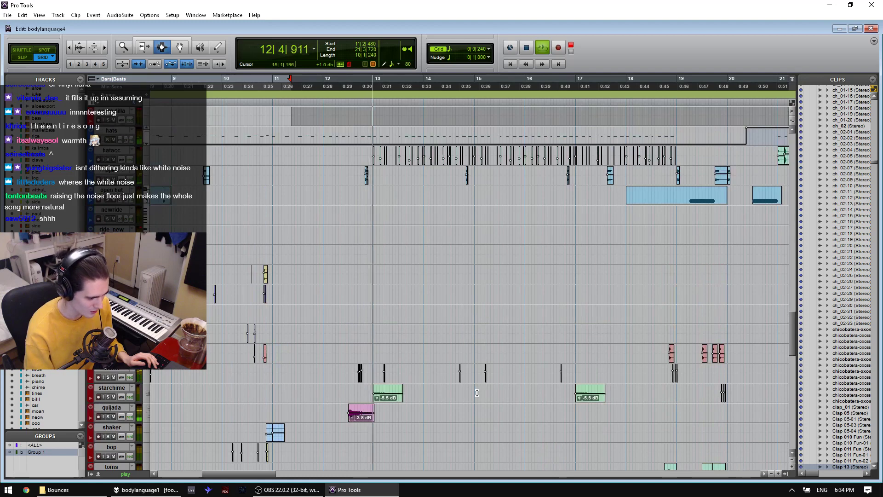
scroll(470, 389, "down", 5)
Step: Restart playback at 12|2|480, dismiss the auto backup error and select the quijada clip at 12|3|000
left_click(342, 356)
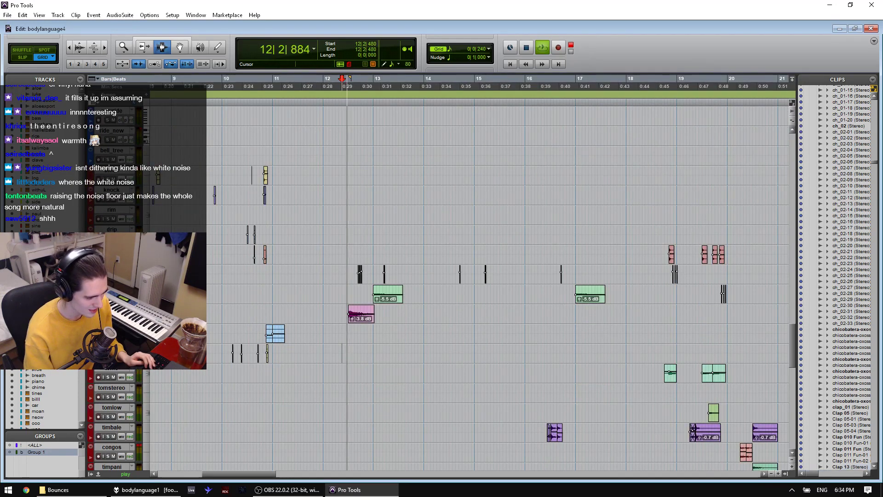
key("space")
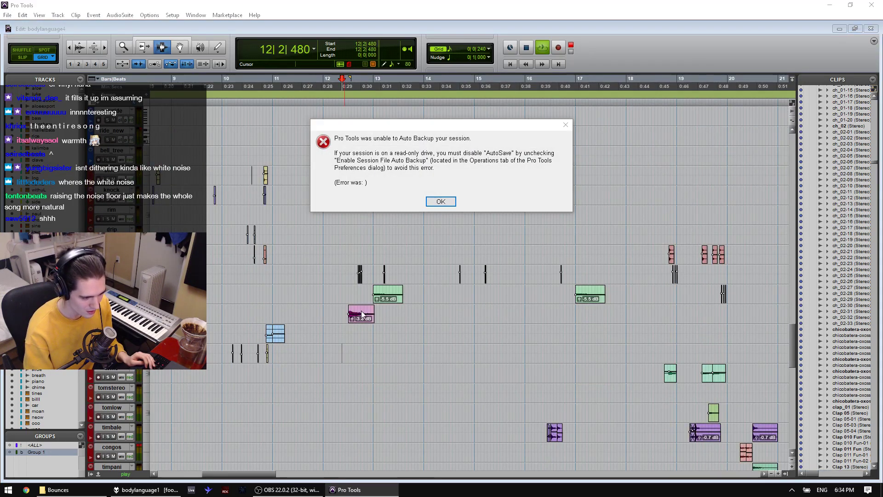
key("Return")
double_click(361, 315)
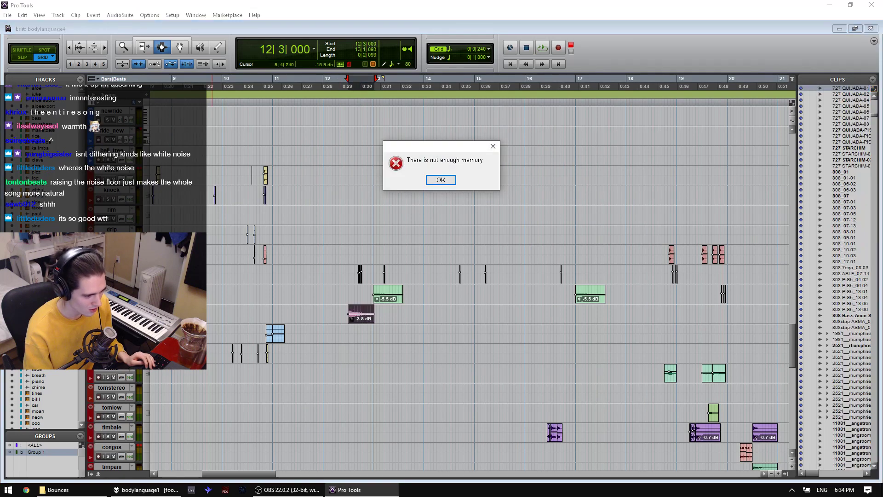
Step: Dismiss the memory error and the repeated track player assertion errors
key("Return")
key("Return")
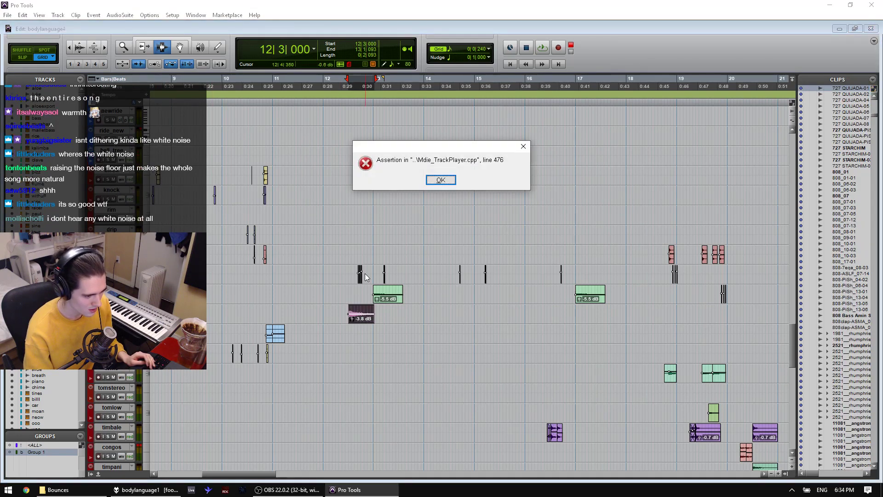
left_click(440, 180)
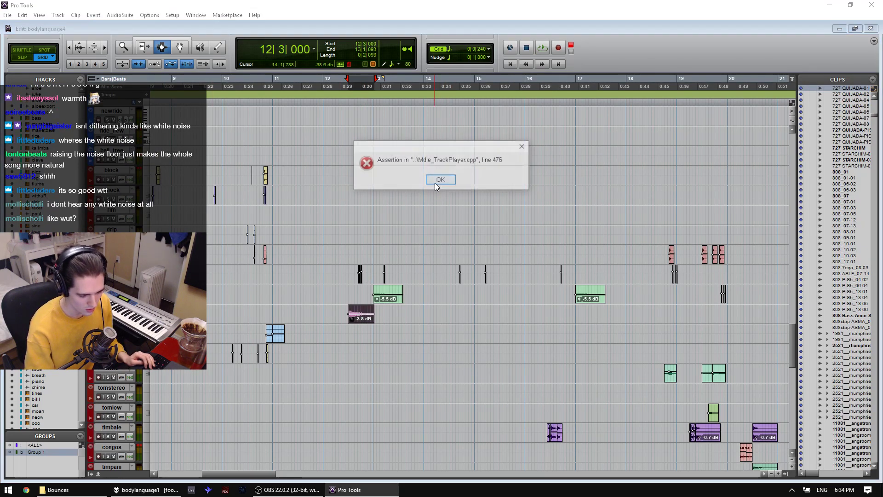
left_click(443, 181)
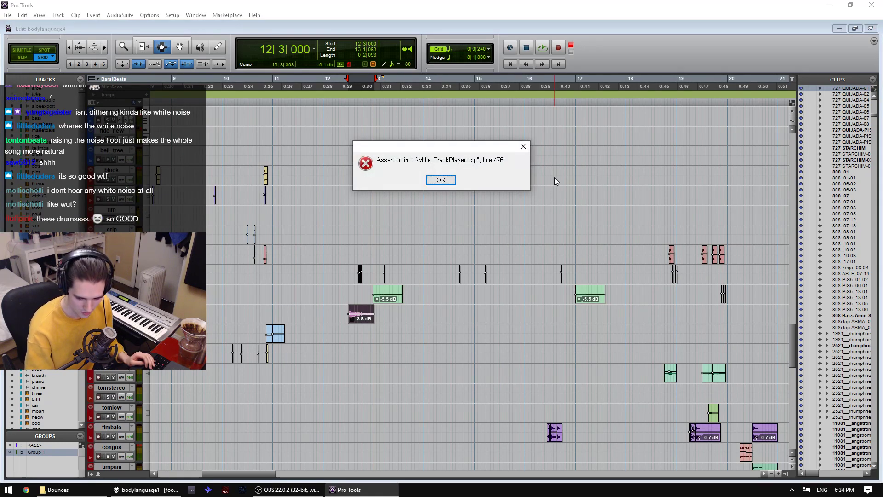
left_click(441, 180)
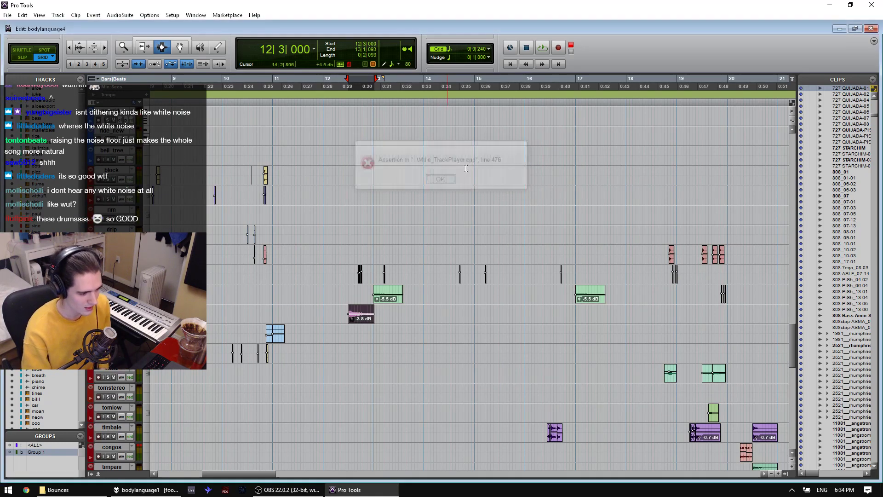
Step: Try to quit Pro Tools without saving bodylanguage4, dismissing the error dialogs
left_click(869, 14)
left_click(397, 179)
left_click(442, 181)
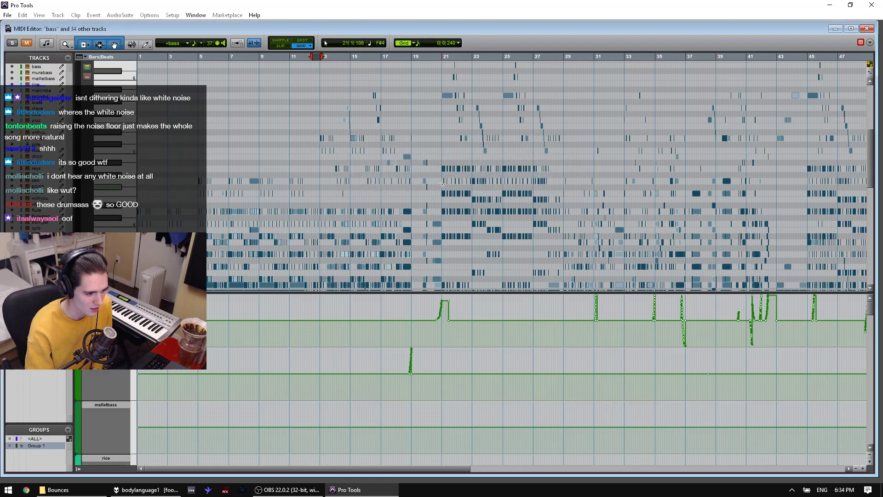
left_click(871, 10)
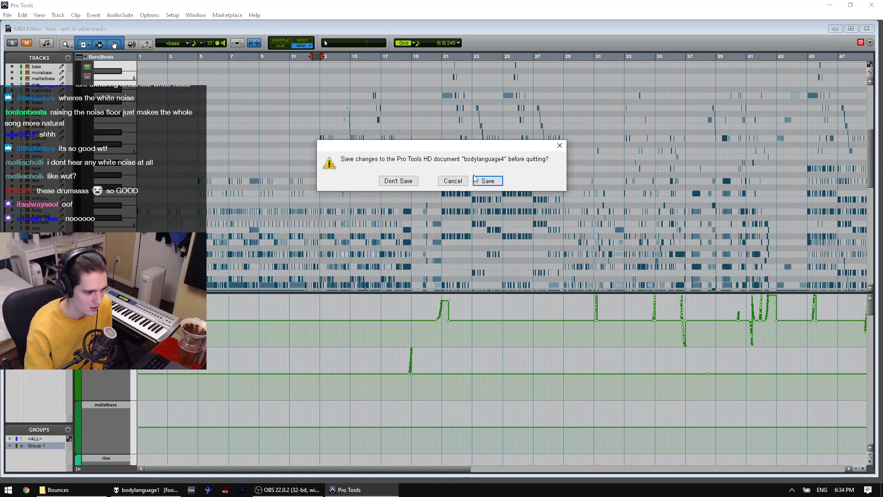
left_click(398, 180)
left_click(439, 181)
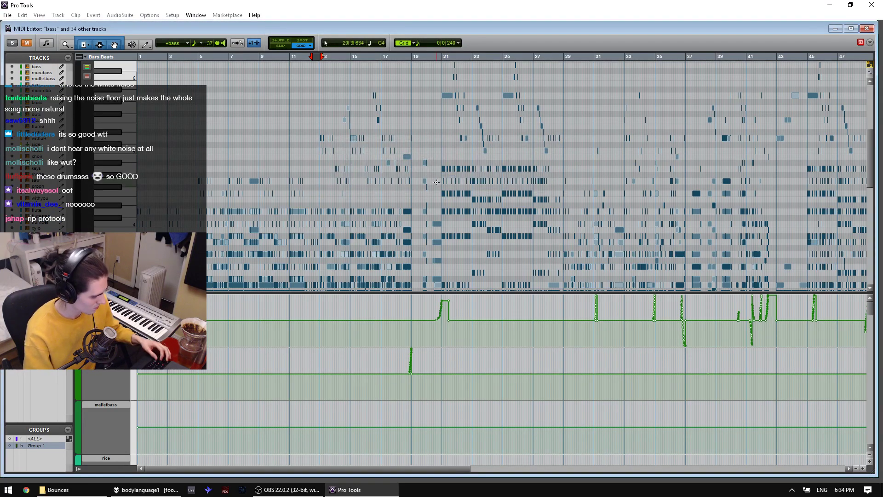
Step: Open Task Manager, end the Pro Tools task that uses the most memory, and minimise Task Manager
key("ctrl+shift+Escape")
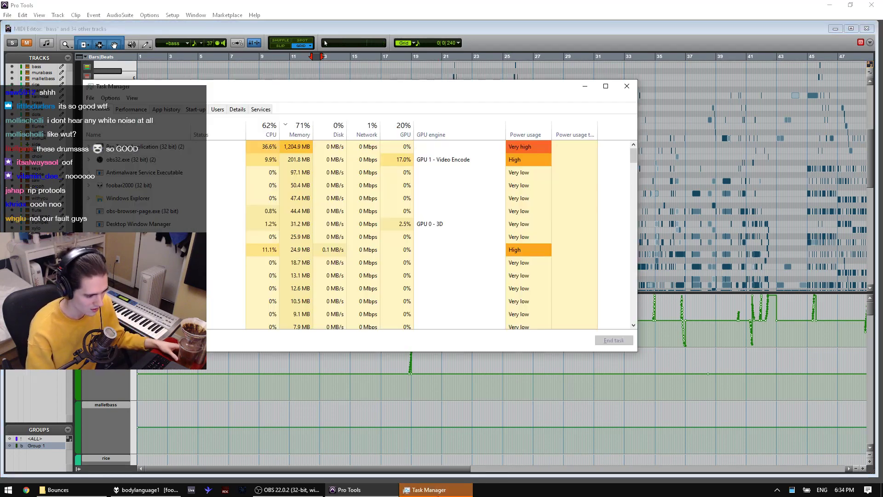
left_click(437, 495)
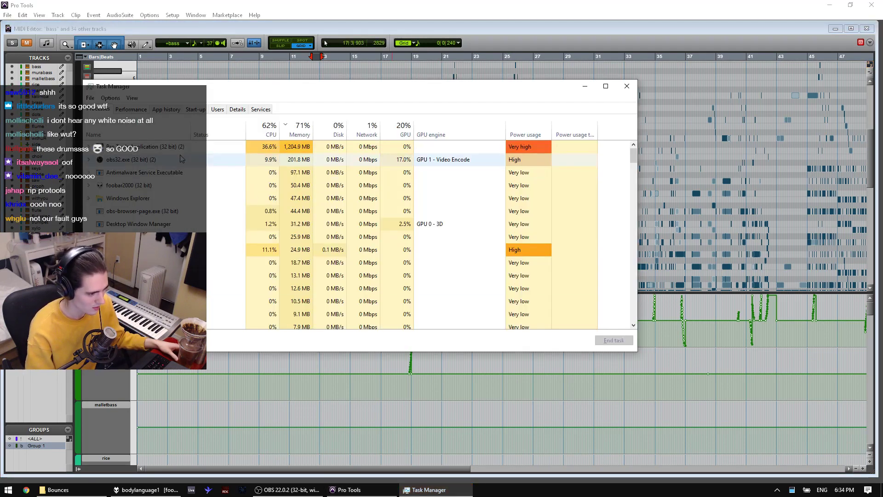
left_click(444, 148)
left_click(614, 340)
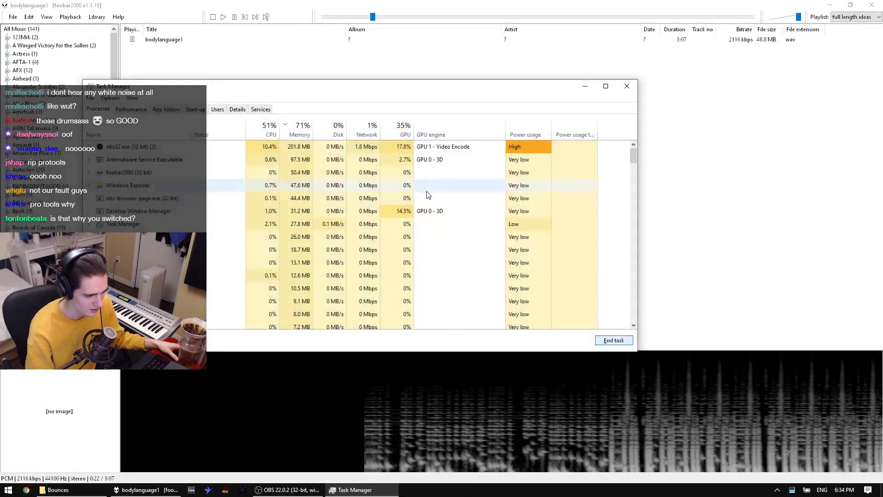
left_click(381, 494)
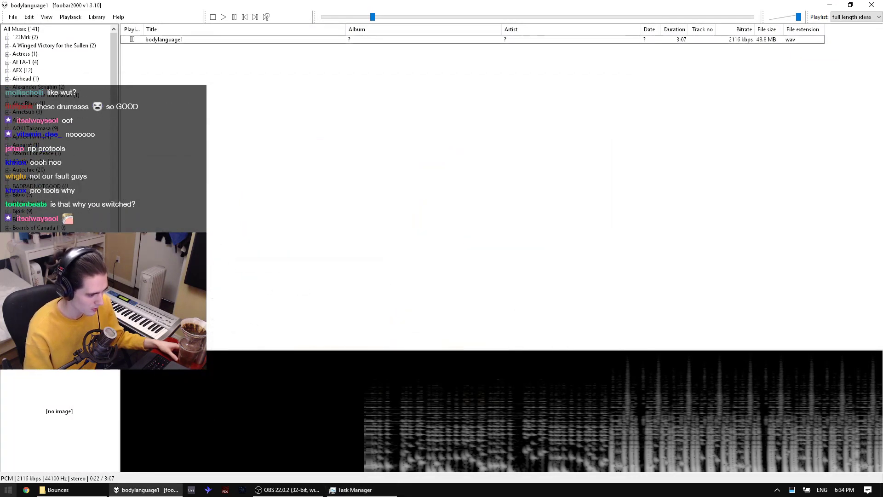
Step: Launch Pro Tools 10 and open the recent bodylanguage4 session
left_click(3, 491)
type("pro")
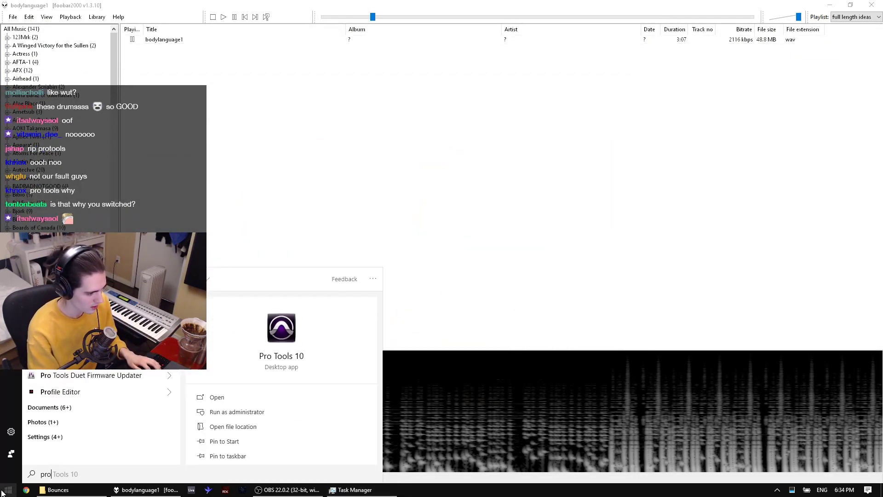
key("Return")
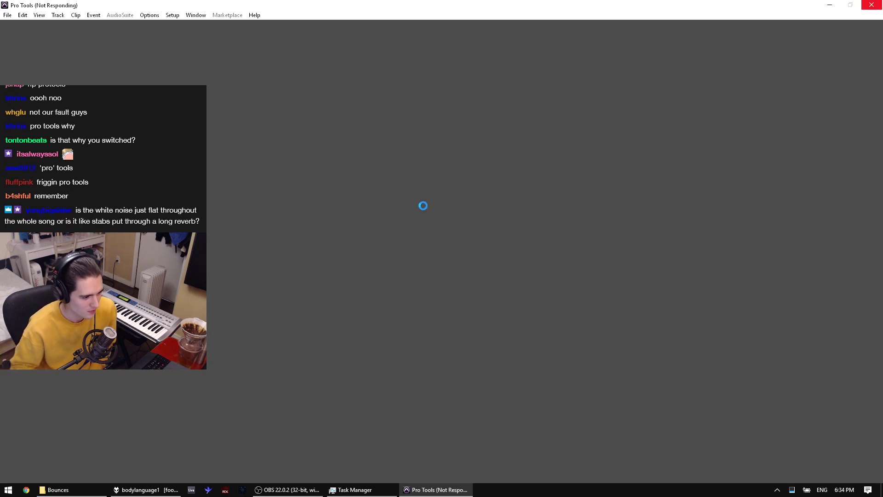
left_click(8, 14)
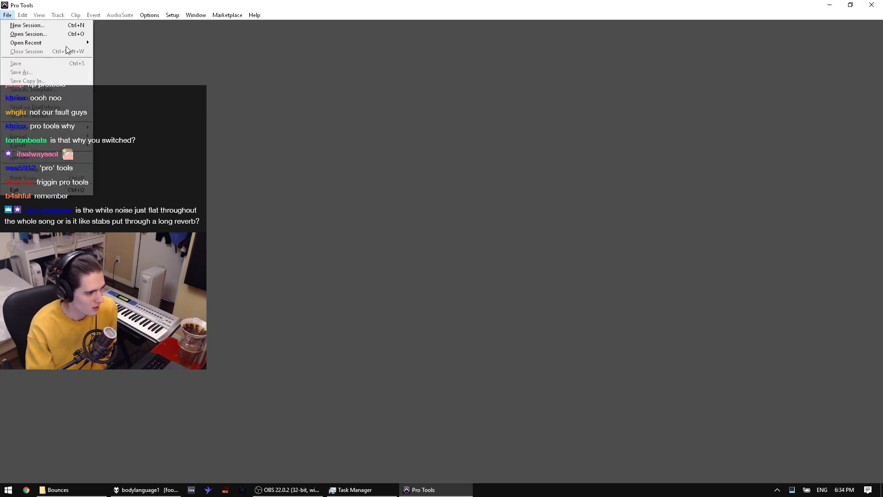
mouse_move(69, 43)
left_click(133, 41)
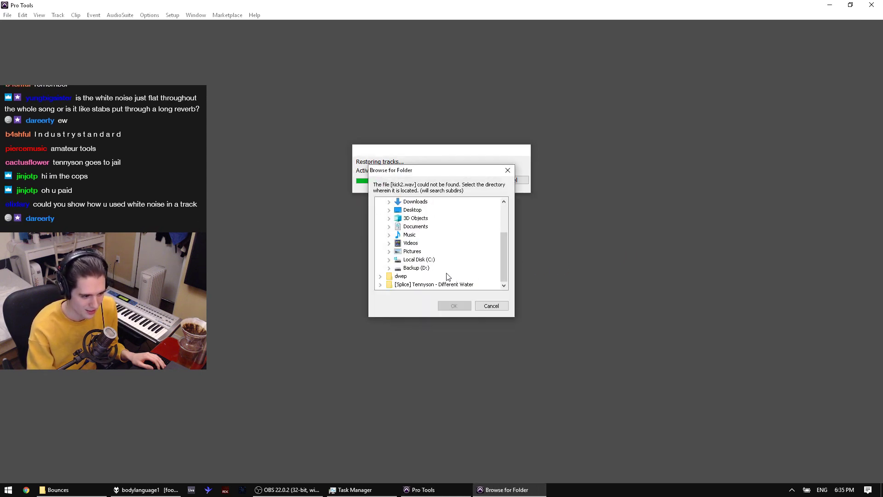
Step: Choose Project Files SSD on Backup (D:) as the search location for kick2.wav, and dismiss the remaining session-loading dialogs without saving a report
left_click(389, 267)
left_click(421, 277)
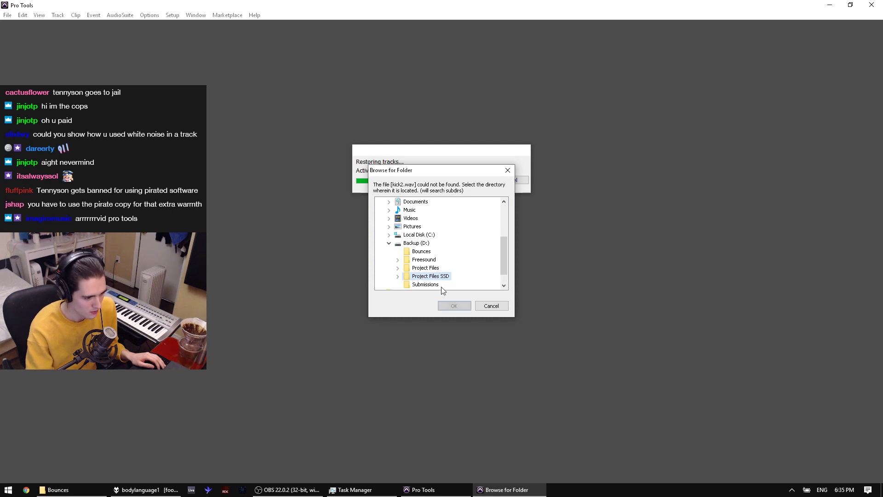
left_click(453, 306)
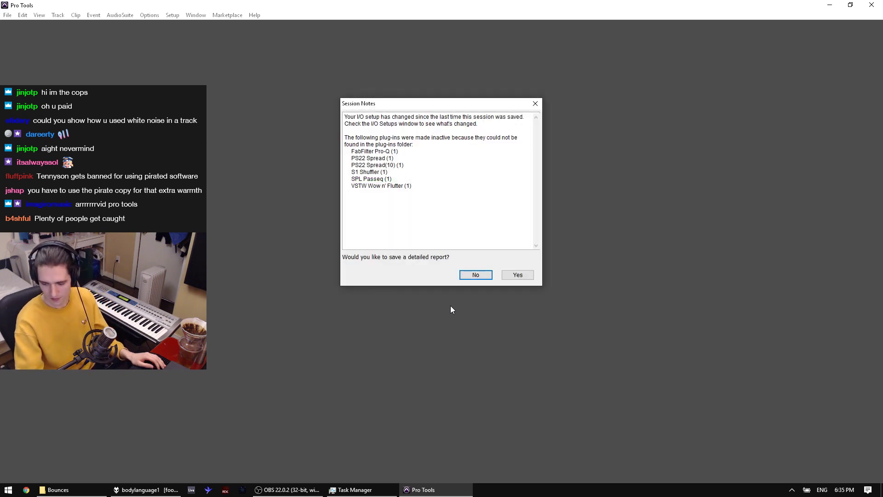
left_click(476, 275)
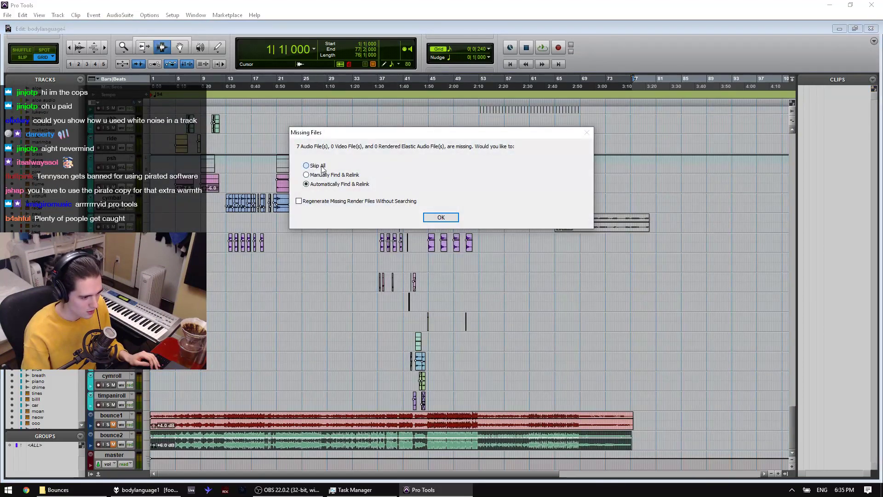
left_click(454, 219)
Step: Select bars 45 to 53 in the arrangement and play a short part of that range
mouse_move(428, 258)
left_mouse_down()
mouse_move(486, 263)
mouse_move(428, 265)
left_mouse_up()
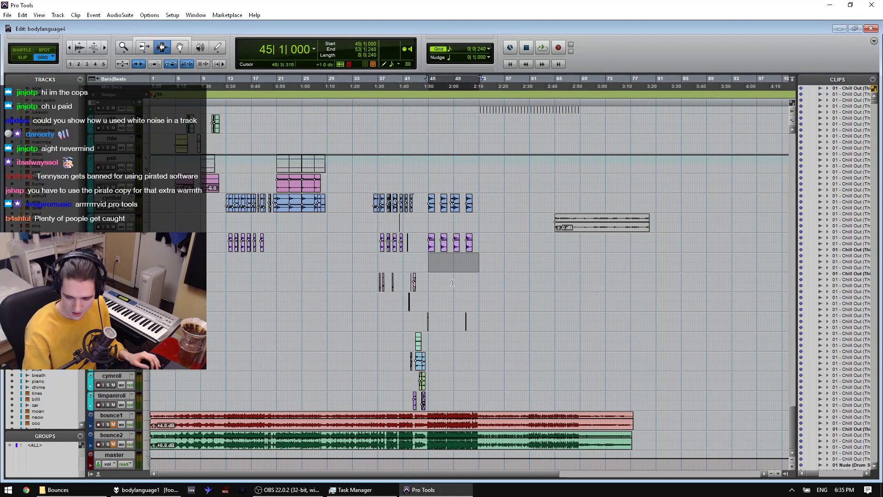
key("space")
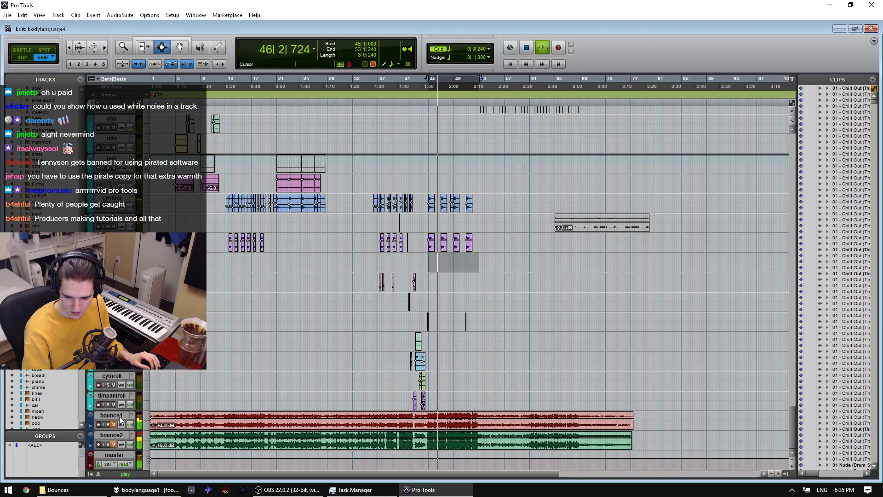
key("space")
Step: Select the bounce2 track, and inspect the first insert on the snaps track in the mixer before returning to the arrangement
left_click(115, 434)
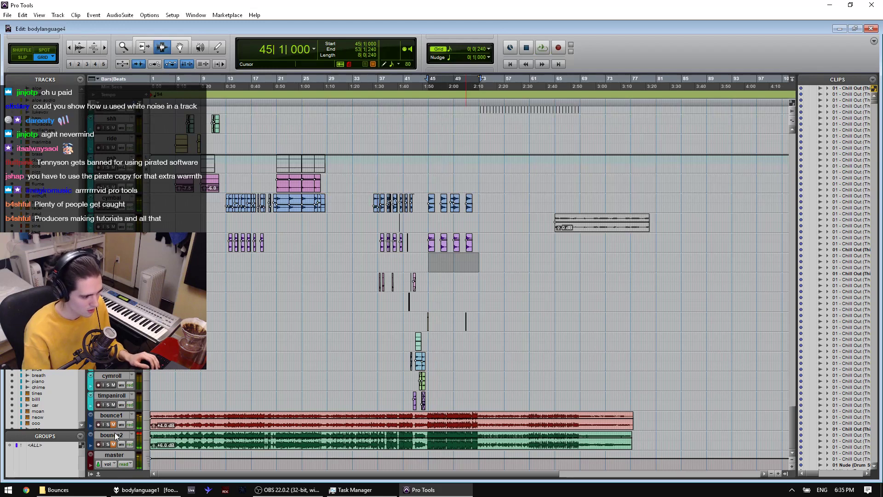
key("ctrl+equal")
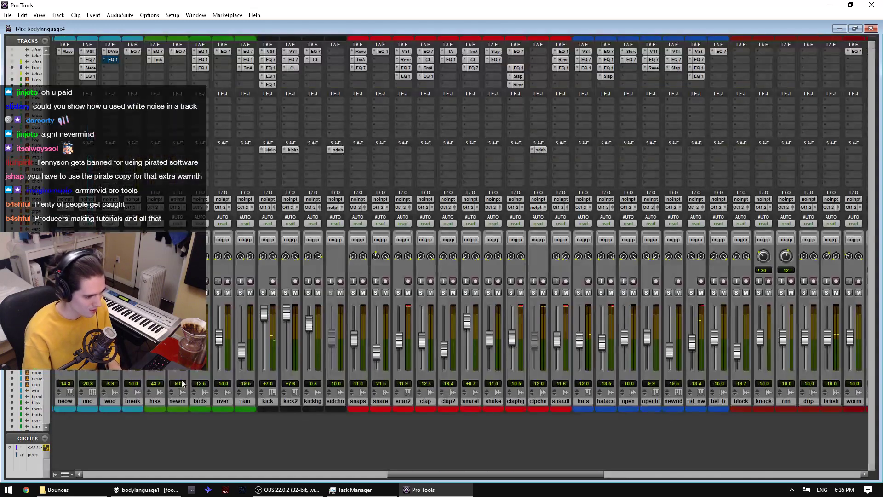
left_click(363, 51)
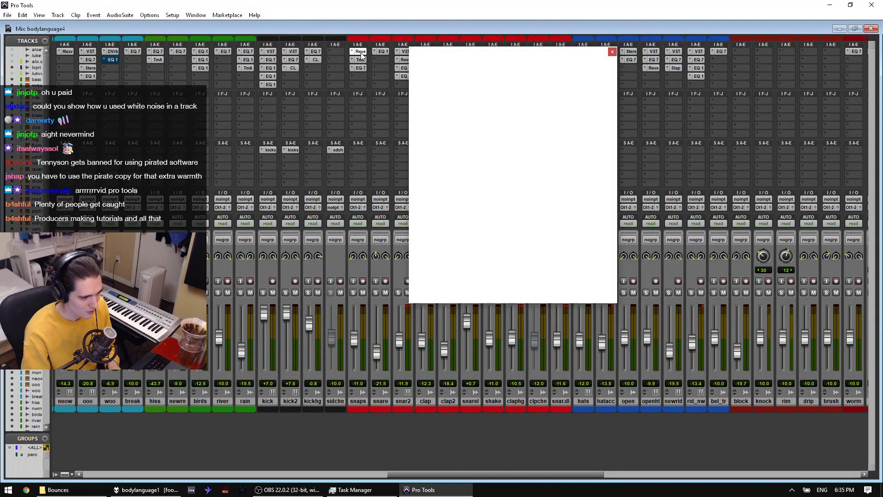
left_click(612, 52)
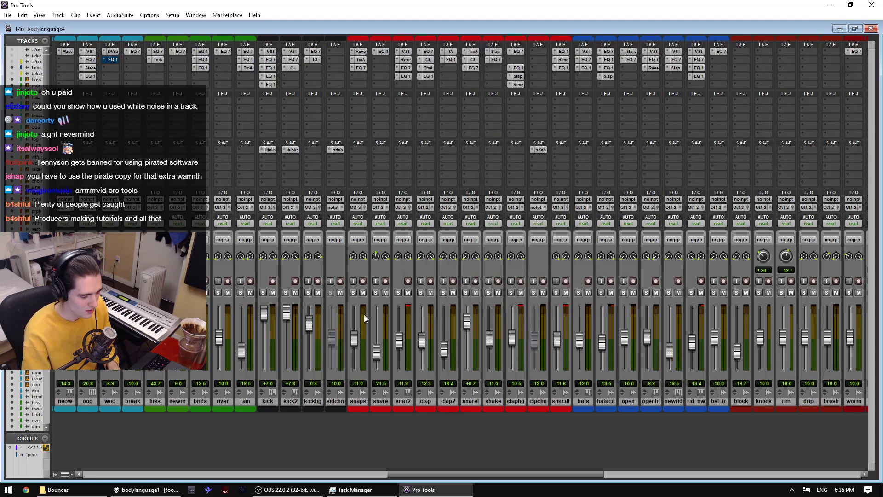
key("ctrl+equal")
Step: Reselect the section from bar 45 to just past bar 53 and play it briefly
mouse_move(425, 263)
left_mouse_down()
mouse_move(477, 264)
mouse_move(428, 268)
left_mouse_up()
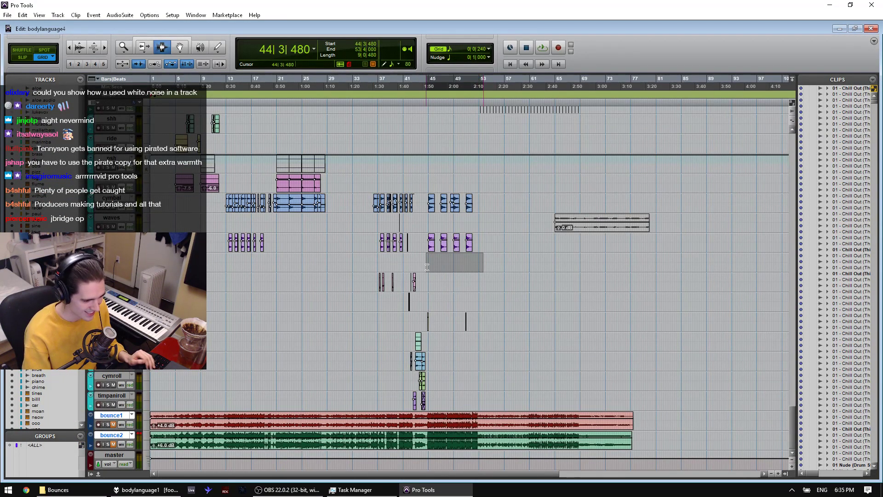
key("space")
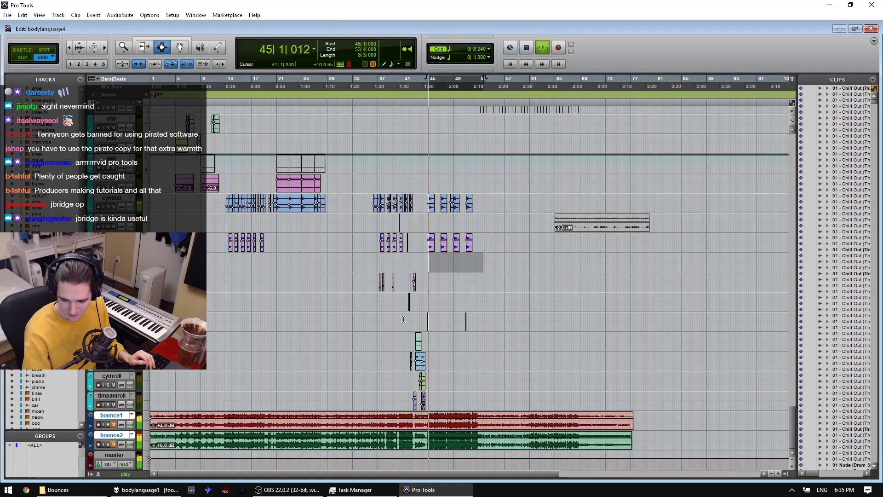
key("space")
left_click(341, 303)
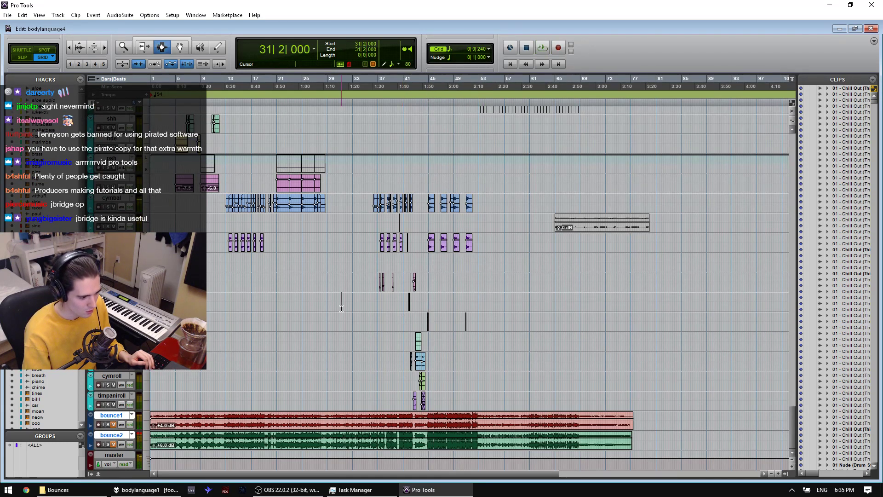
Step: Close the Task Manager window and briefly play the session from bar 19
right_click(366, 489)
left_click(355, 474)
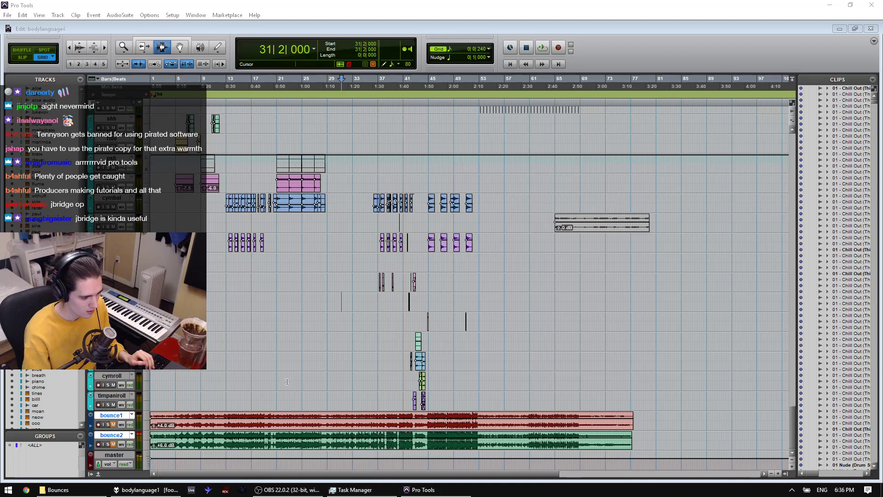
left_click(264, 355)
key("space")
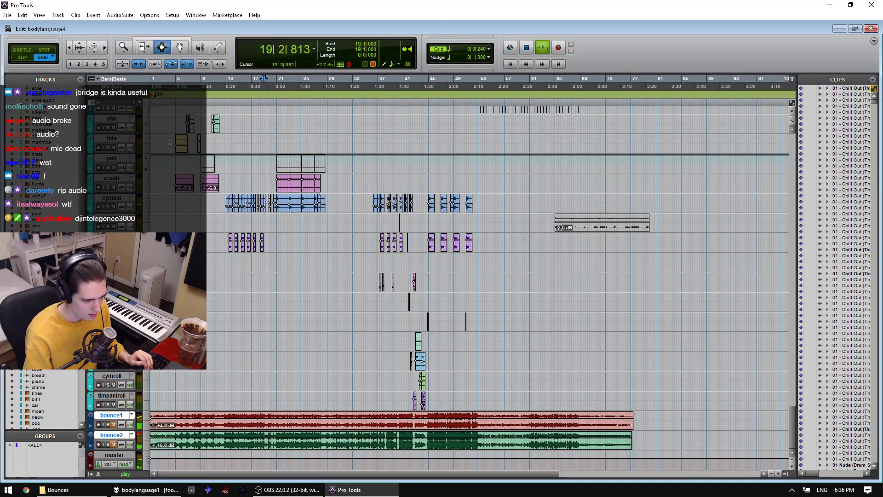
key("space")
Step: Configure the playback engine with 8 host processors, a 90% CPU usage limit and errors ignored during playback
left_click(172, 15)
left_click(203, 32)
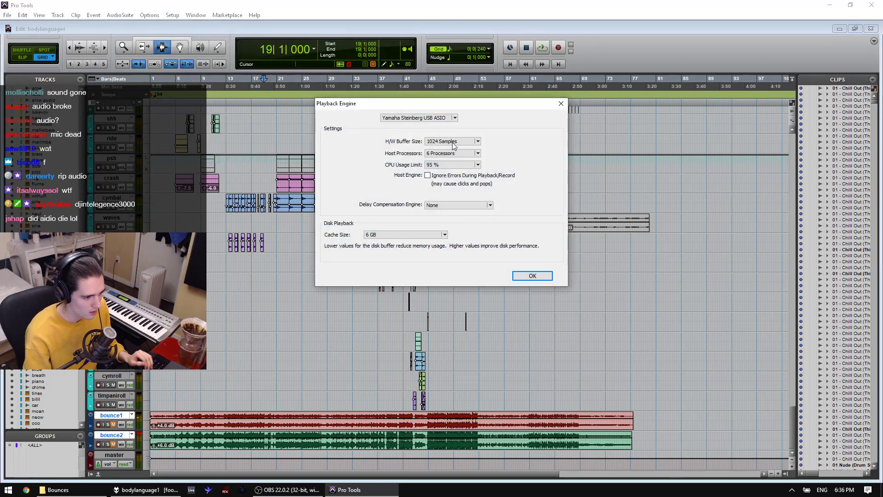
left_click(454, 143)
left_click(456, 155)
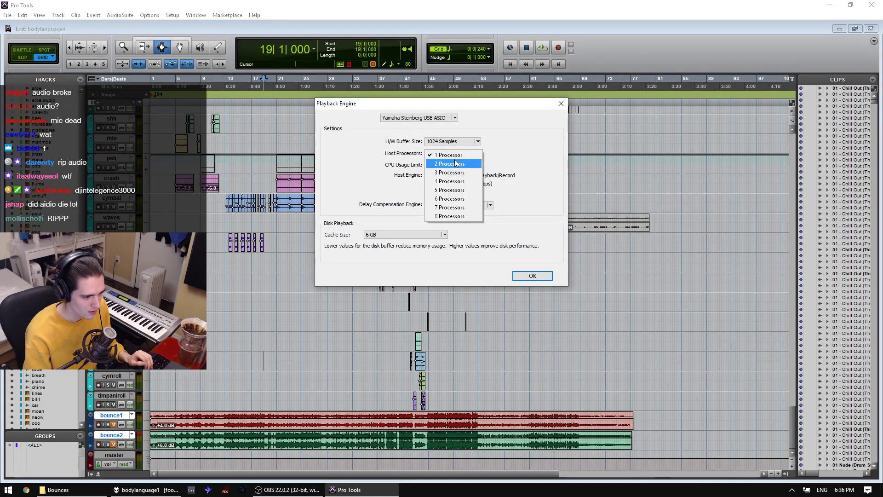
left_click(454, 204)
left_click(458, 165)
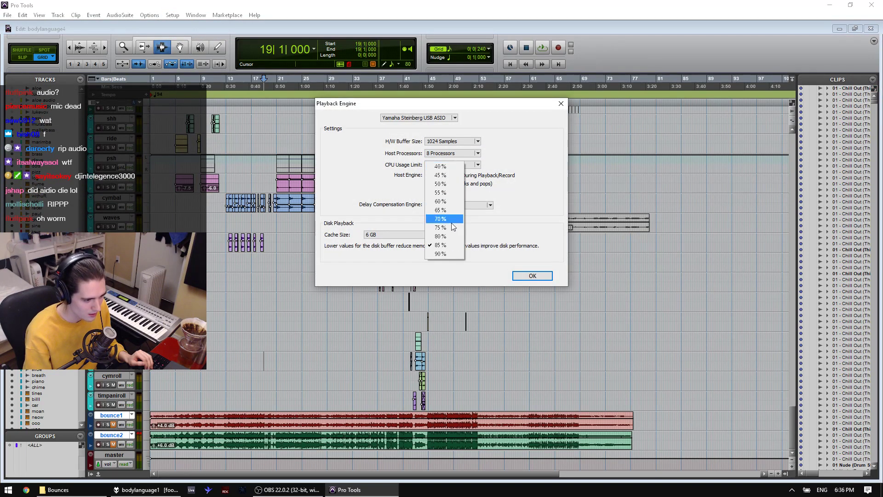
left_click(443, 251)
left_click(427, 175)
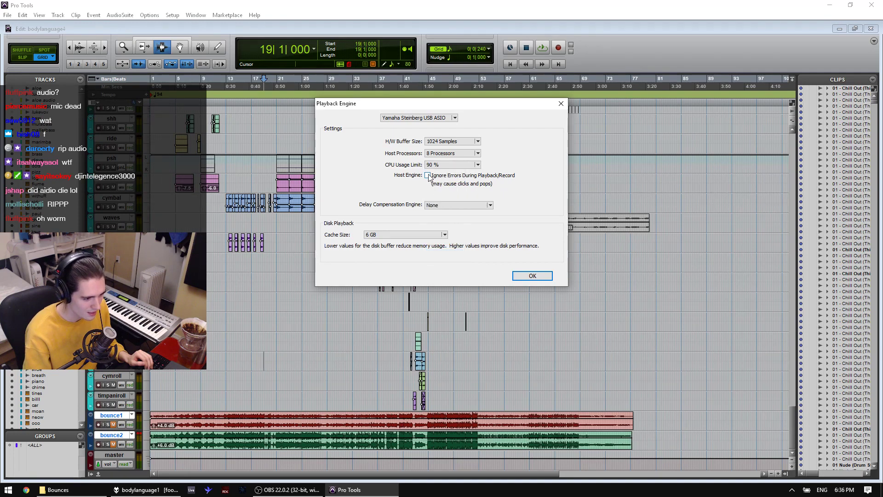
left_click(530, 275)
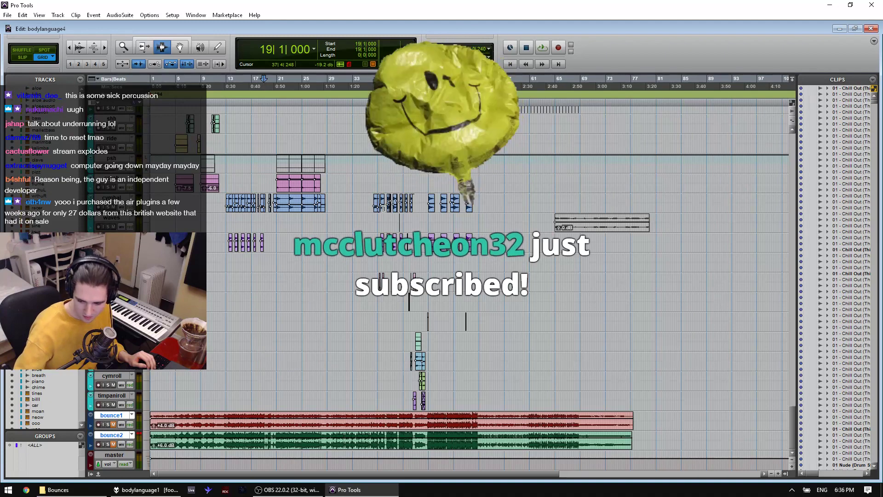
Step: Test playback of the session from bar 15
left_click(236, 261)
left_click(239, 265)
key("space")
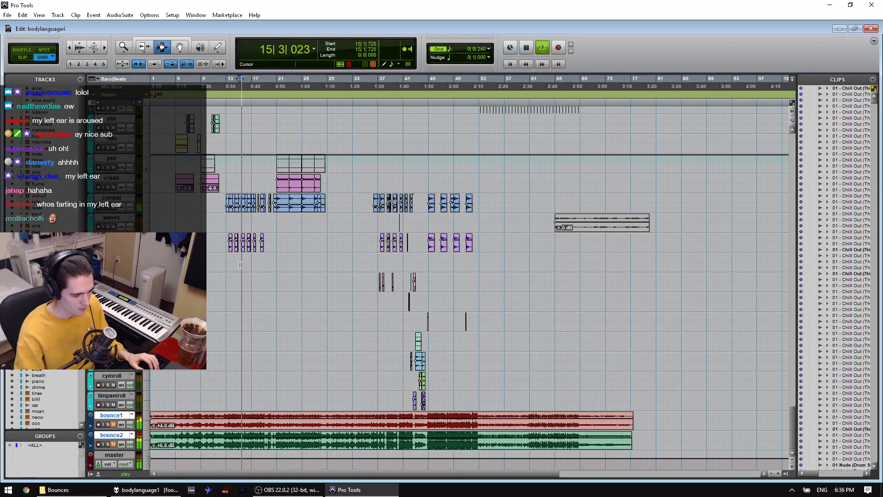
key("space")
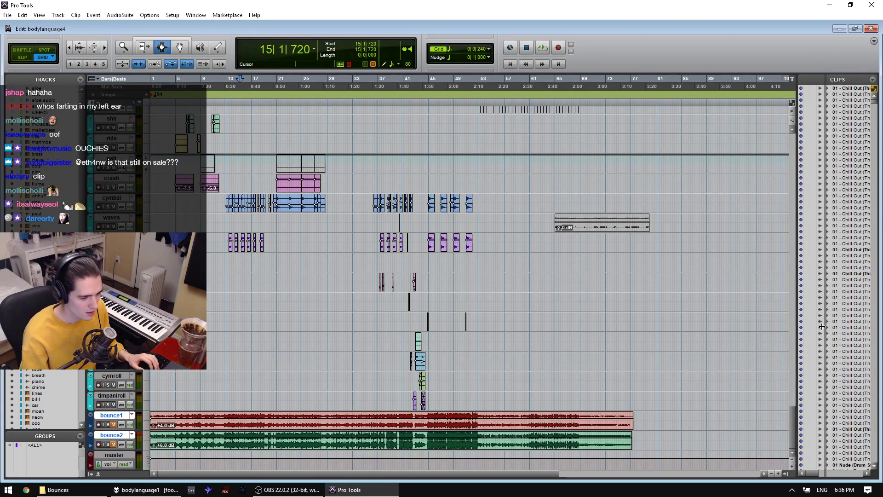
Step: Quit Pro Tools without saving the bodylanguage4 session, and close foobar2000
left_click_drag(803, 396, 815, 396)
left_click_drag(803, 432, 167, 23)
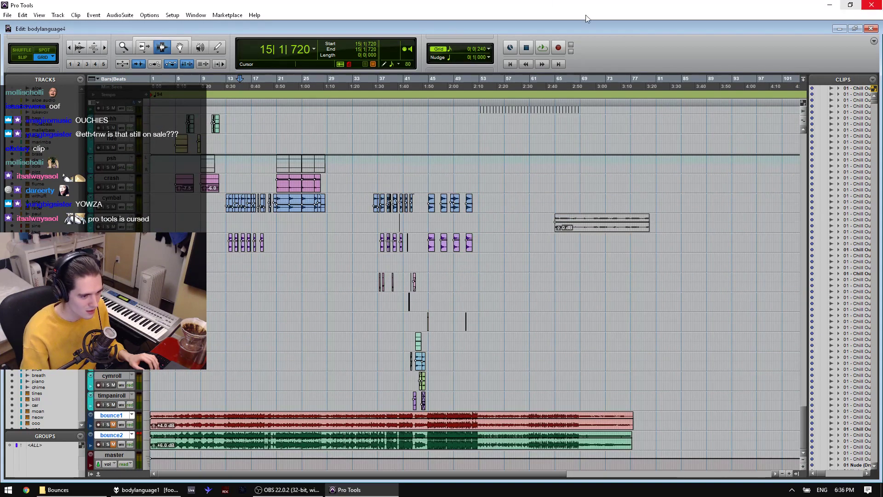
key("ctrl+q")
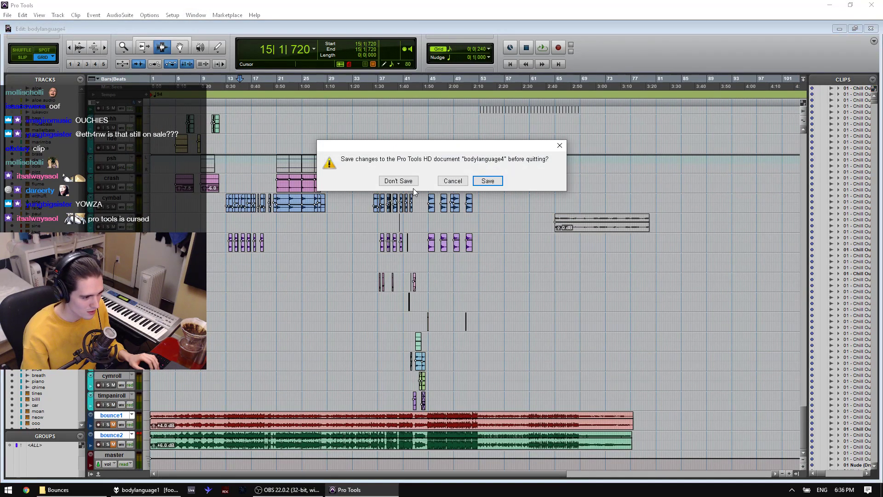
left_click(400, 180)
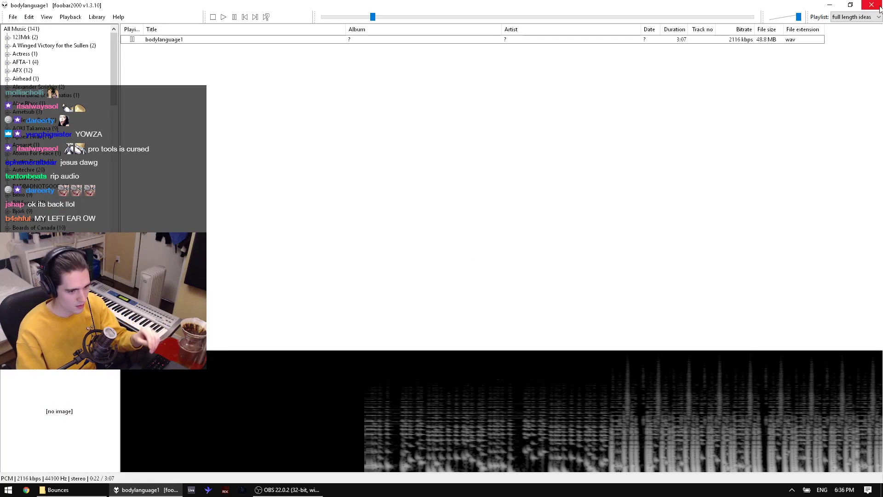
left_click(880, 7)
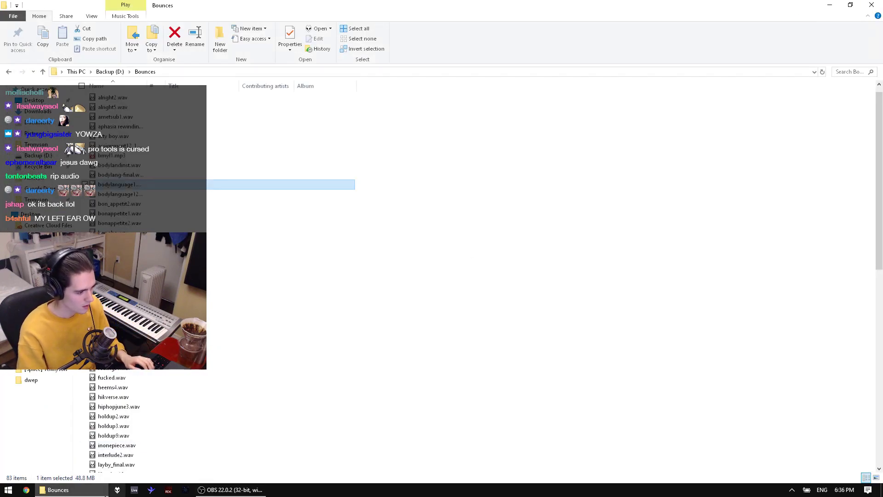
Step: Switch to OBS and check the desktop and microphone audio levels in its mixer
left_click(230, 489)
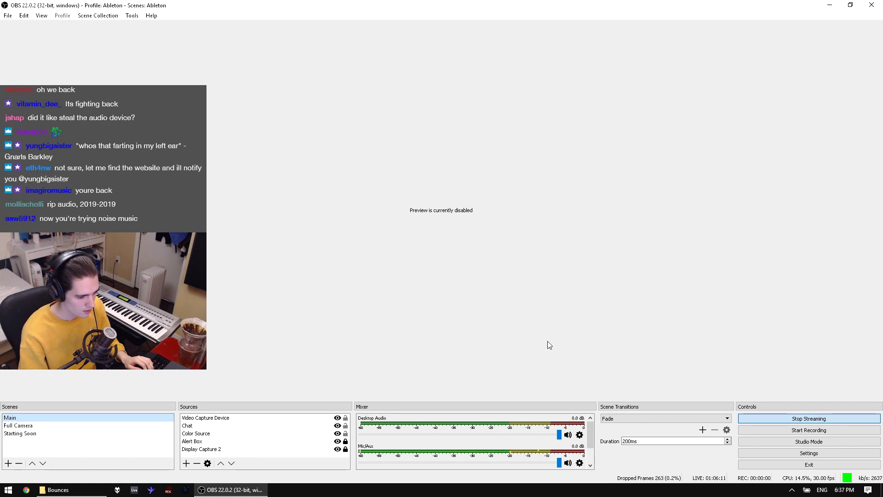
right_click(438, 259)
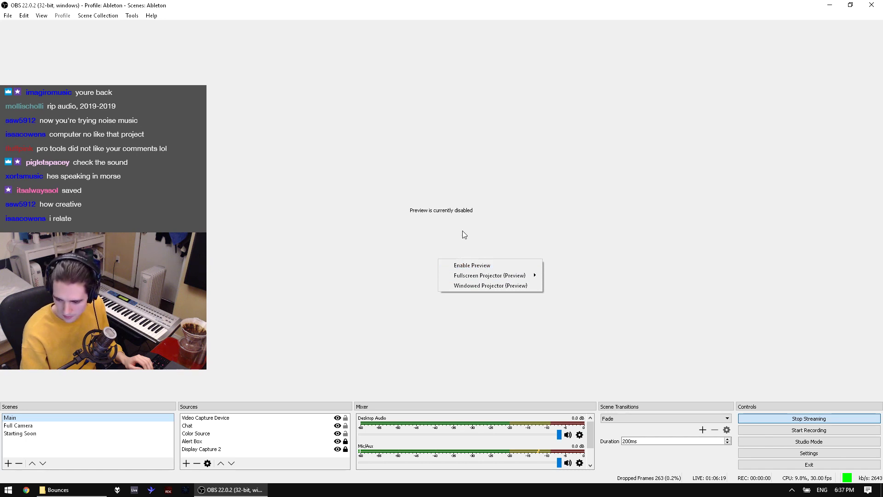
left_click(451, 201)
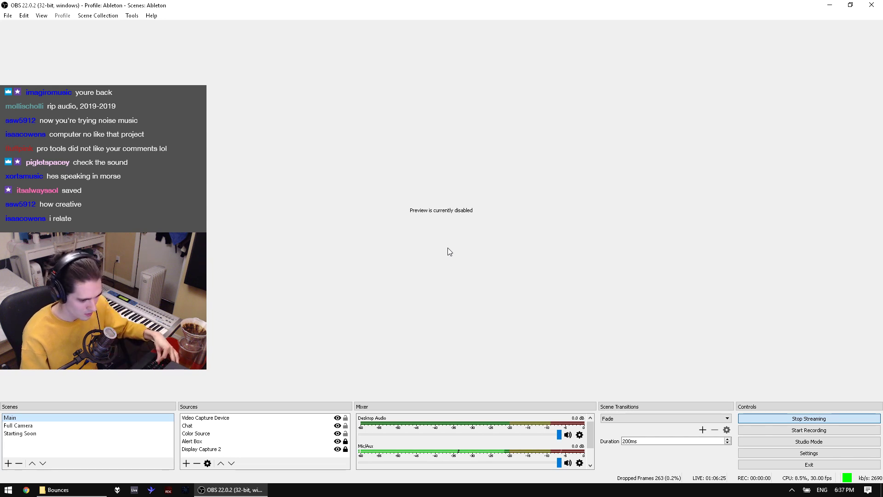
Step: Open Task Manager and expand the obs32.exe process to inspect its resource usage
key("ctrl+shift+Escape")
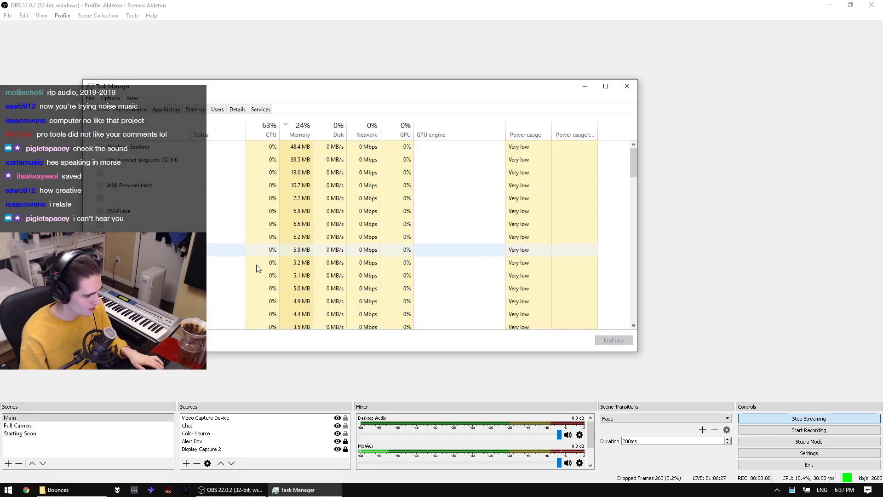
left_click(137, 110)
left_click(105, 110)
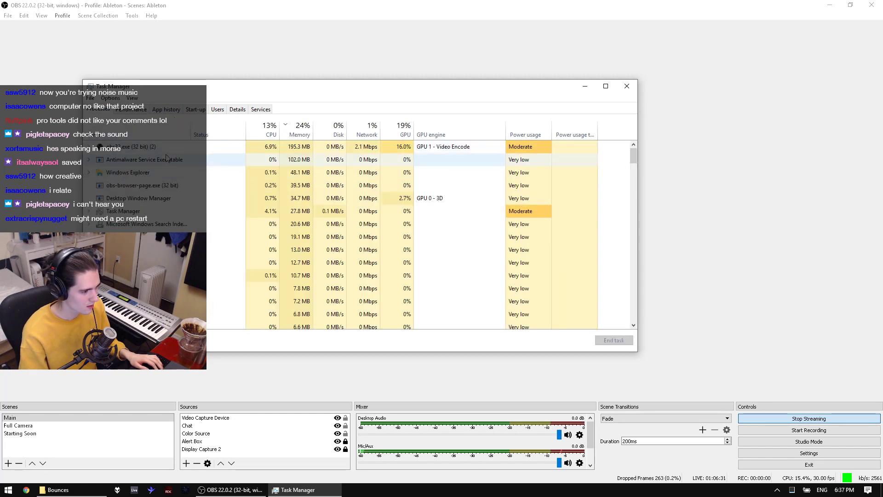
left_click(89, 147)
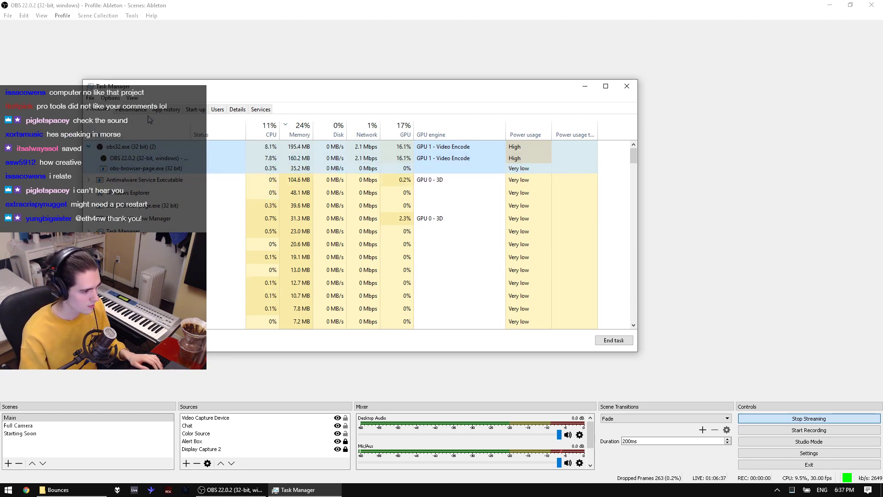
Step: Look through the rest of the running processes for unusual resource usage, and close Task Manager
scroll(557, 195, "down", 1)
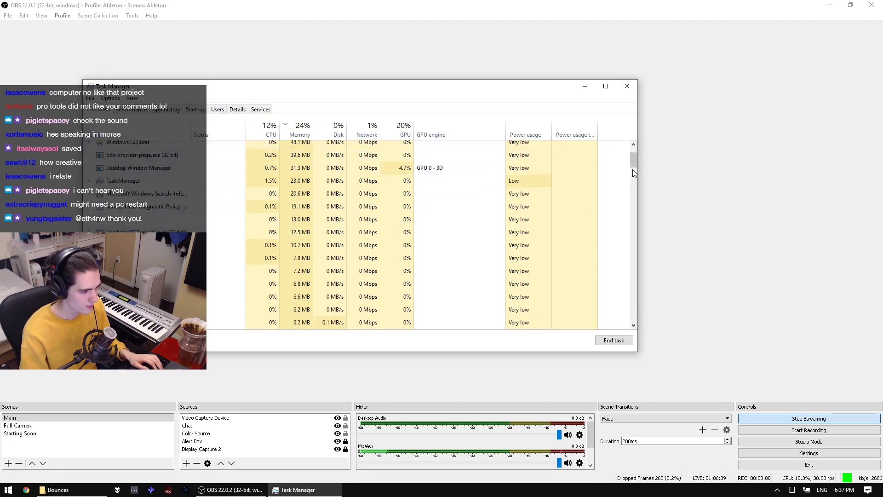
left_click_drag(633, 170, 625, 275)
left_click_drag(633, 223, 632, 324)
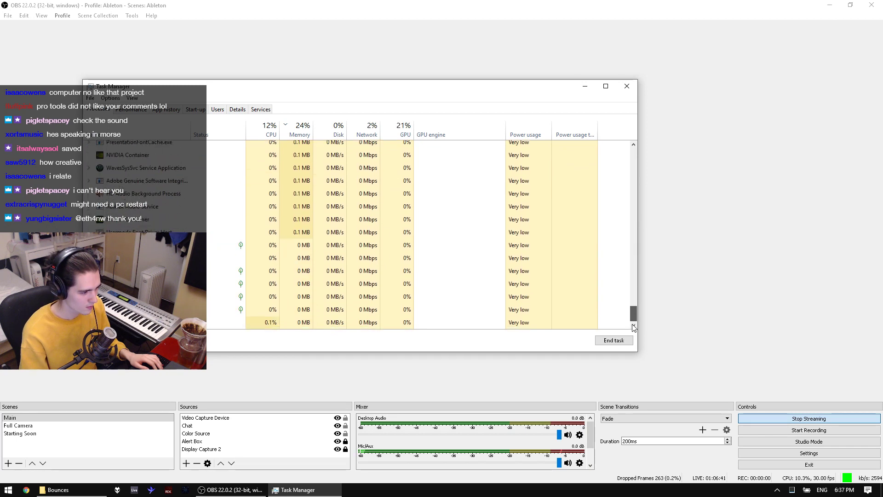
left_click(636, 90)
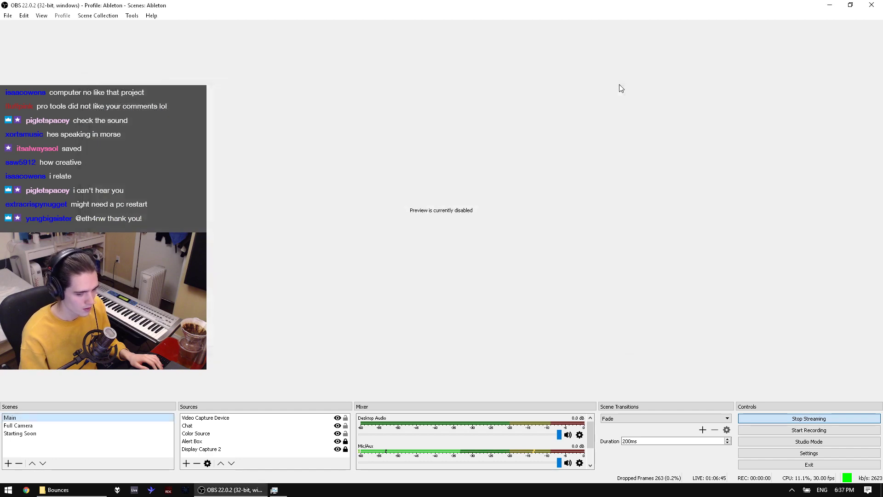
Step: Leave OBS and the Bounces folder, and launch Pro Tools 10
key("alt+Tab")
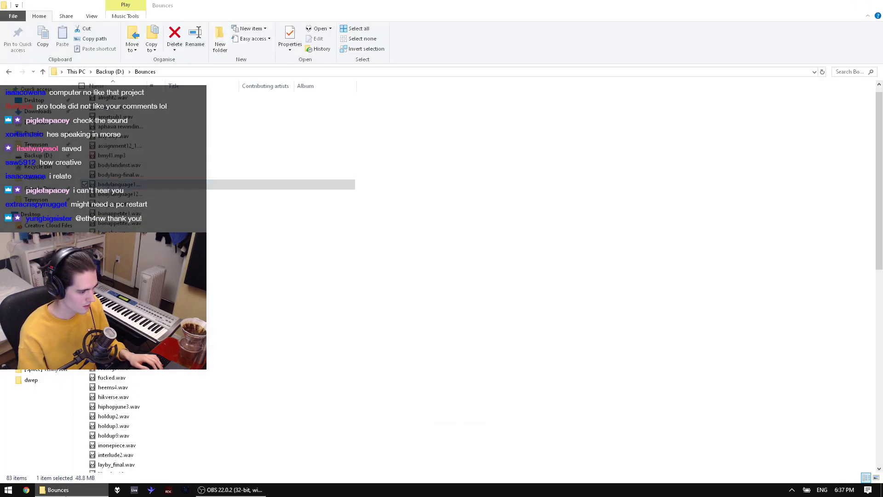
left_click(58, 489)
left_click(9, 489)
type("protol")
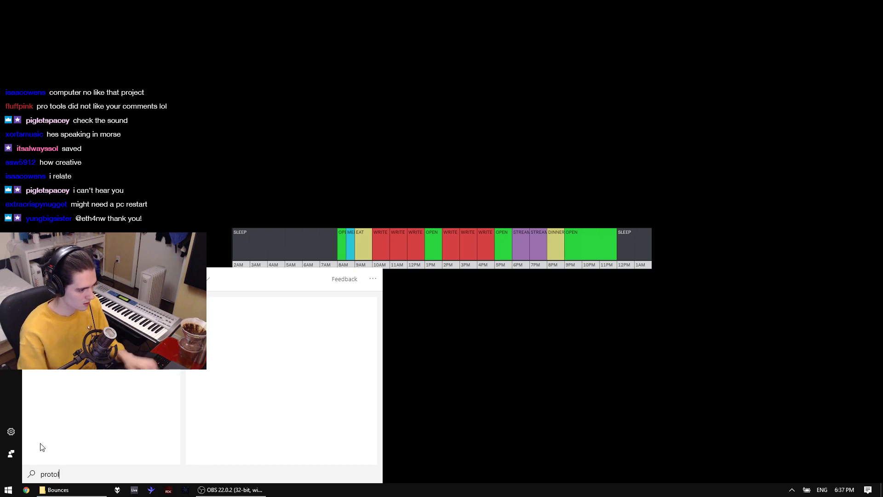
key("BackSpace")
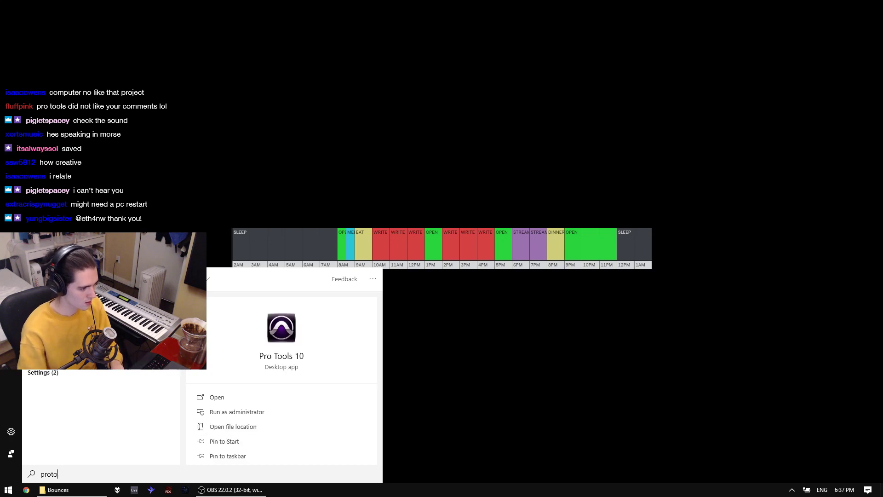
key("Return")
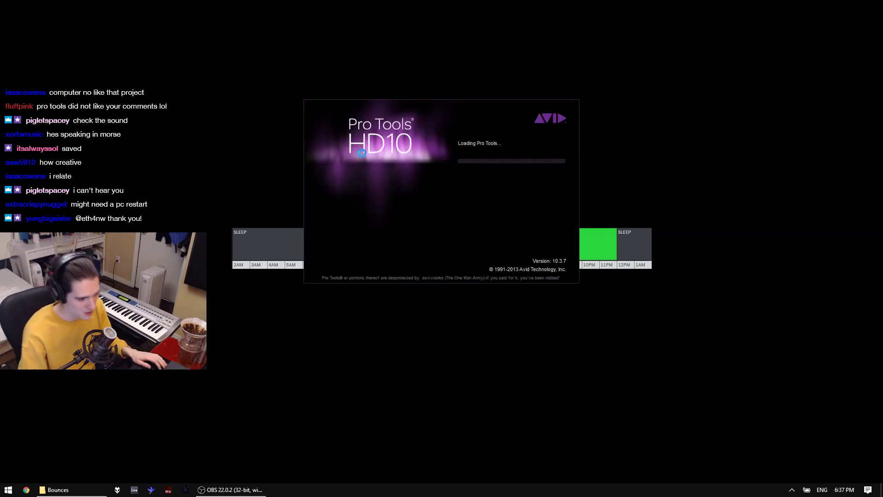
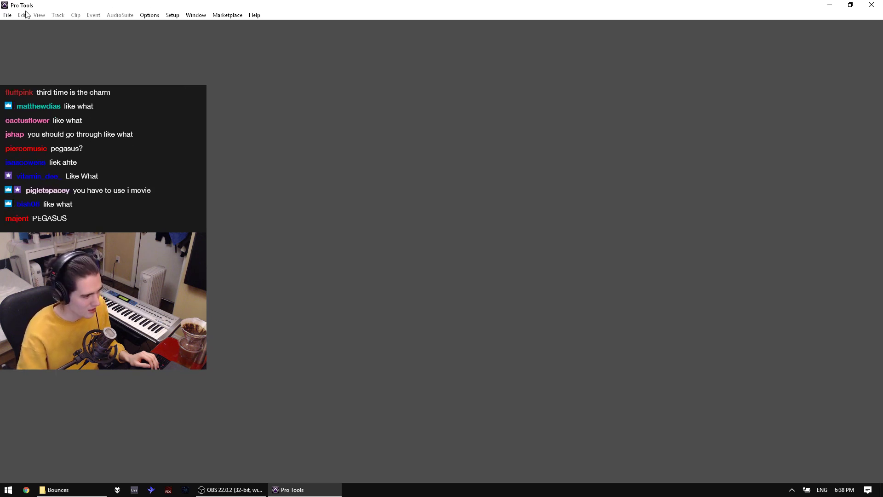
Step: Open the recent session 29_august_bright.ptx
left_click(7, 15)
mouse_move(55, 42)
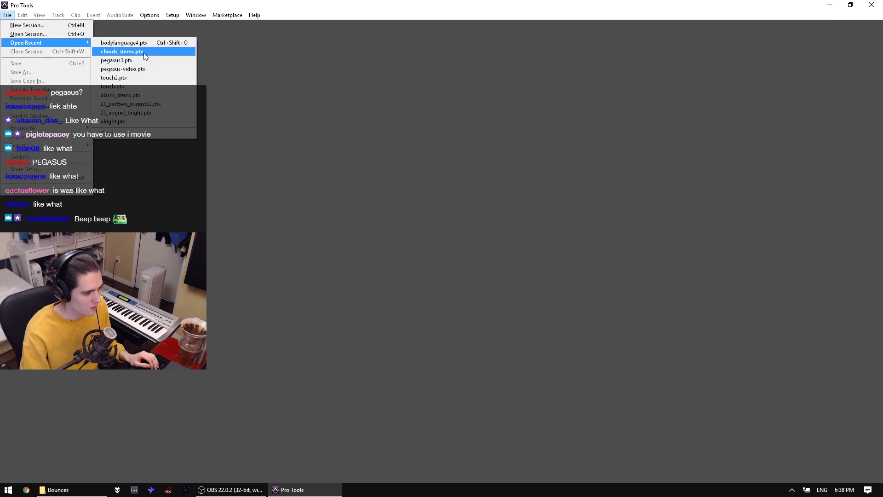
left_click(159, 112)
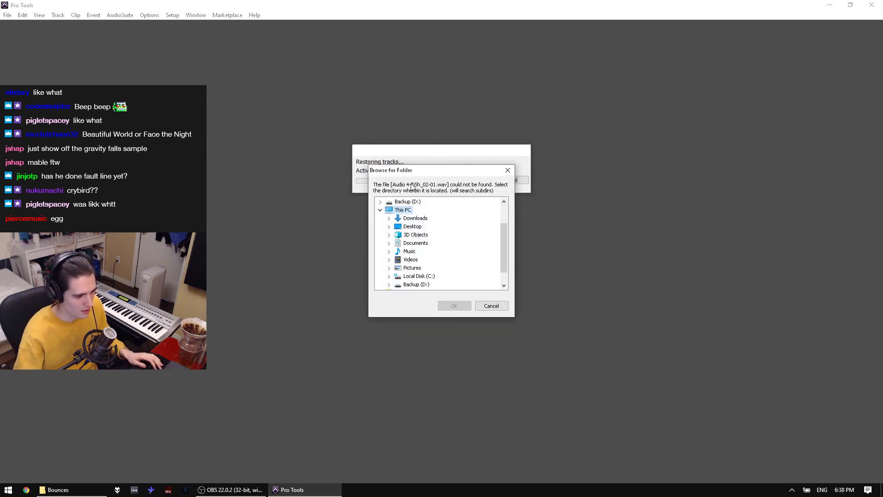
Step: Try to locate the missing file Audio 4-TiSh_02-01.wav through the Project Files SSD folder on Backup (D:)
scroll(409, 268, "down", 1)
left_click(404, 267)
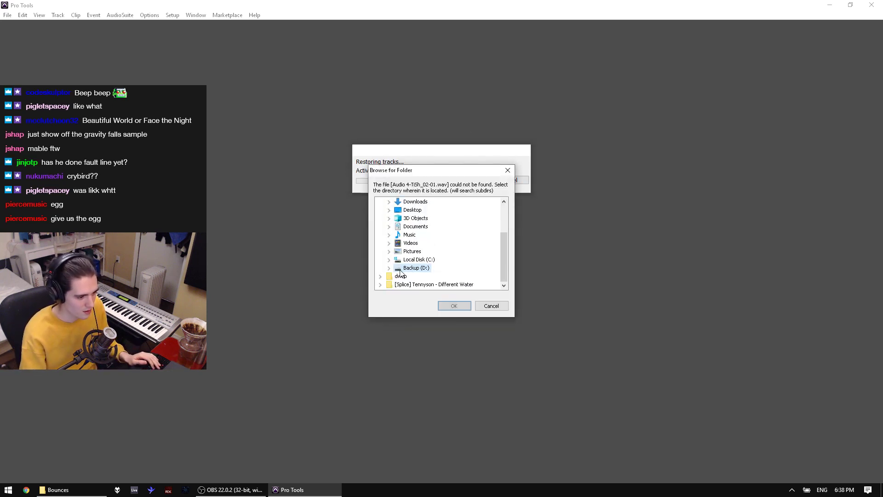
left_click(389, 268)
left_click(431, 276)
left_click(453, 306)
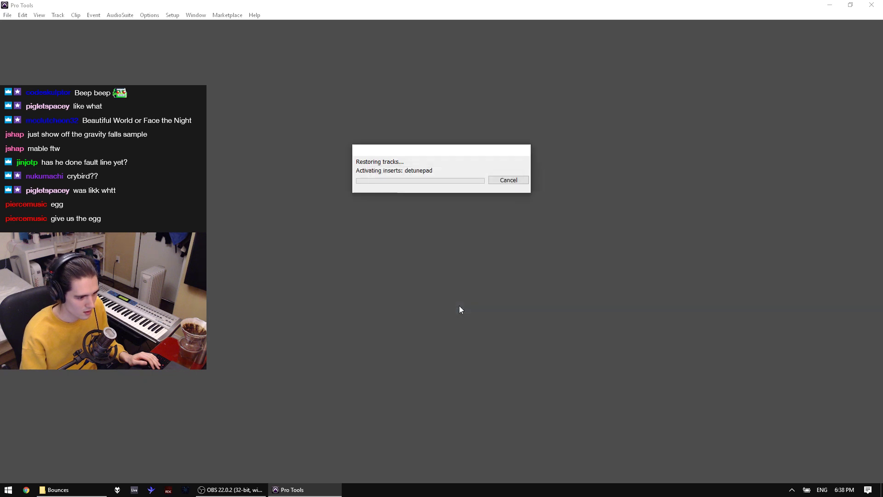
left_click(389, 285)
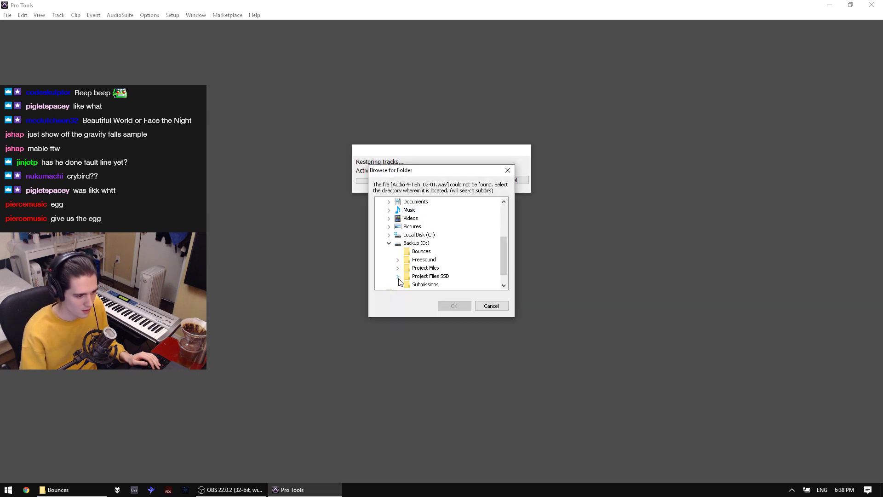
left_click(398, 280)
left_click(431, 201)
left_click(456, 303)
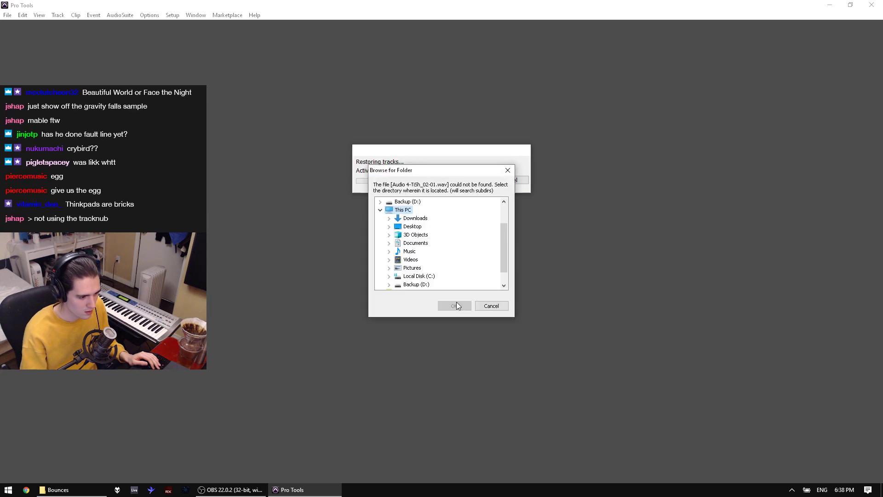
Step: Point the search for the missing Audio 4-TiSh_02-01.wav to the LIKE WHAT folder under Project Files, 2015 on Backup (D:)
left_click(388, 284)
left_click(410, 269)
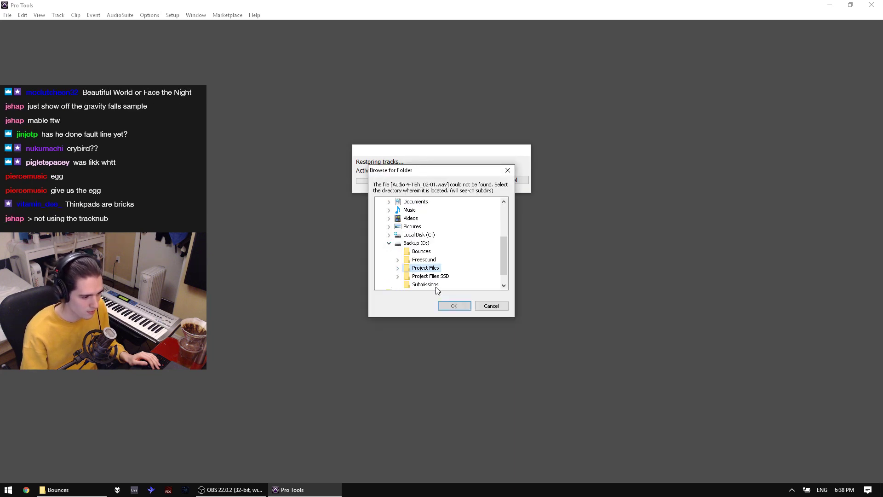
double_click(412, 270)
left_click(407, 260)
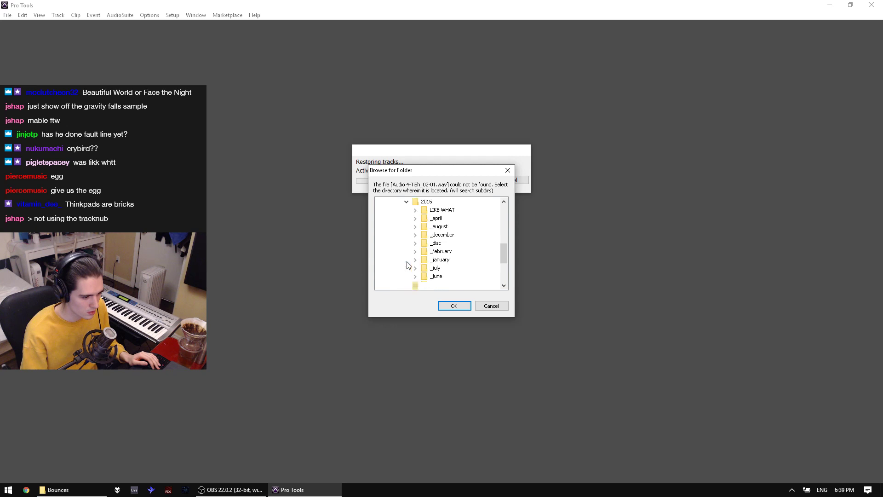
left_click(439, 210)
left_click(454, 305)
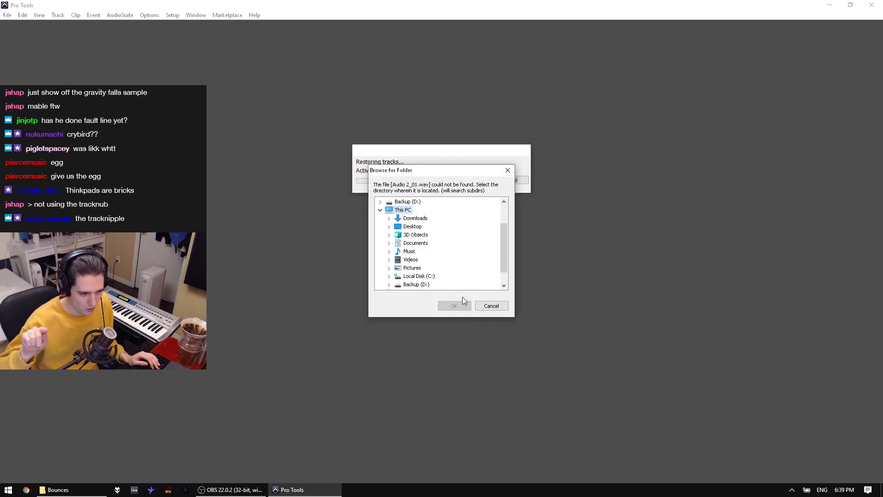
Step: Point the search for the missing Audio 2_01.wav to the Project Files folder on Backup (D:)
scroll(421, 278, "down", 1)
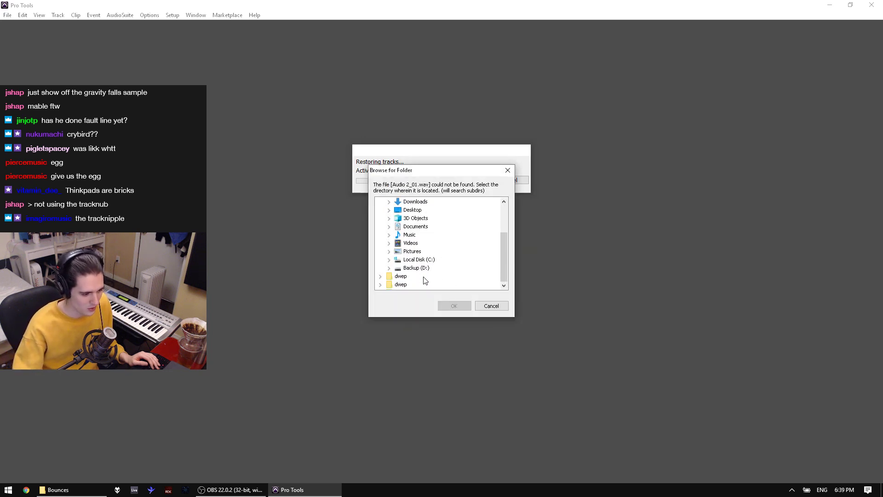
left_click(389, 268)
scroll(390, 270, "down", 1)
left_click(423, 252)
left_click(457, 306)
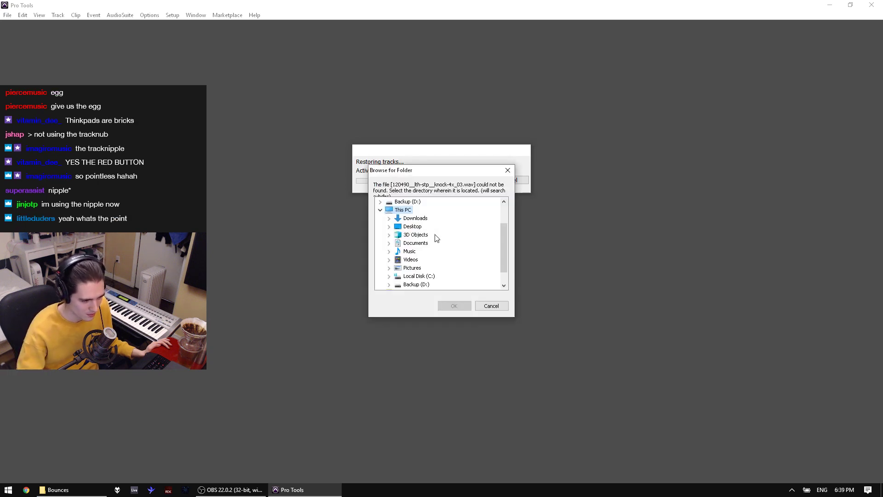
Step: Search the Project Files folder on Backup (D:) for the missing 120490 knock sample
left_click(389, 284)
left_click(423, 259)
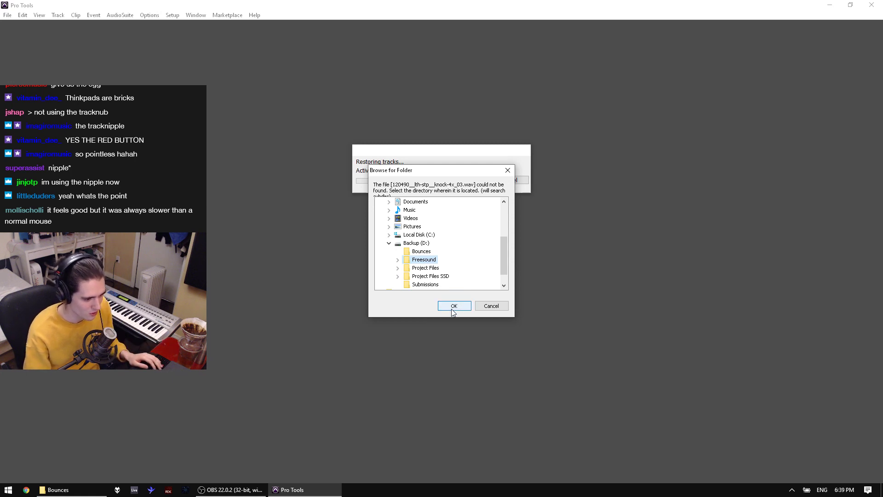
left_click(398, 268)
left_click(432, 227)
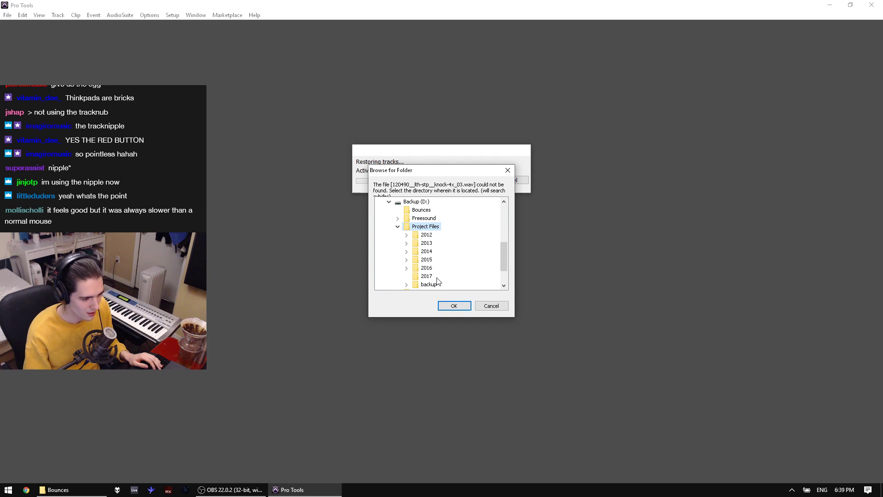
left_click(455, 306)
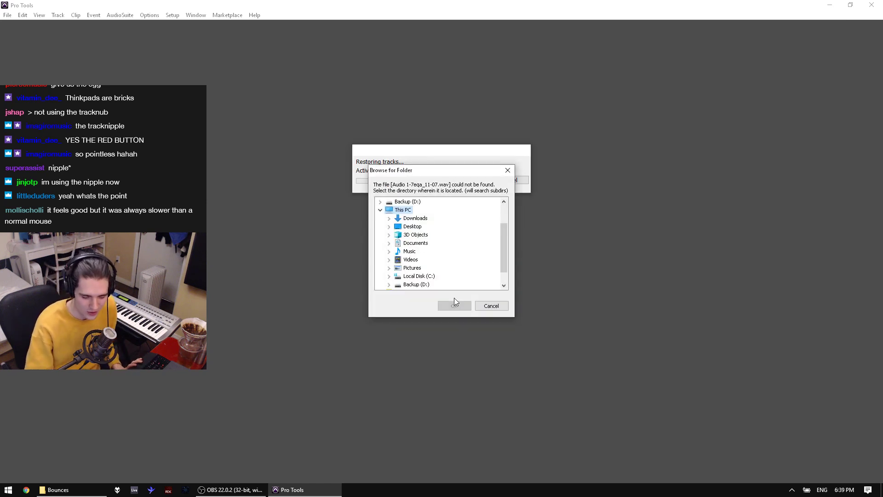
left_click(390, 276)
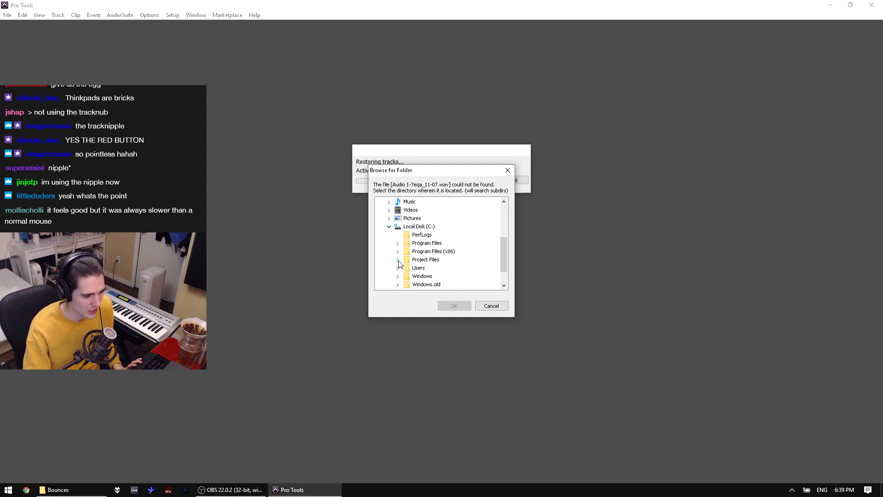
left_click(398, 260)
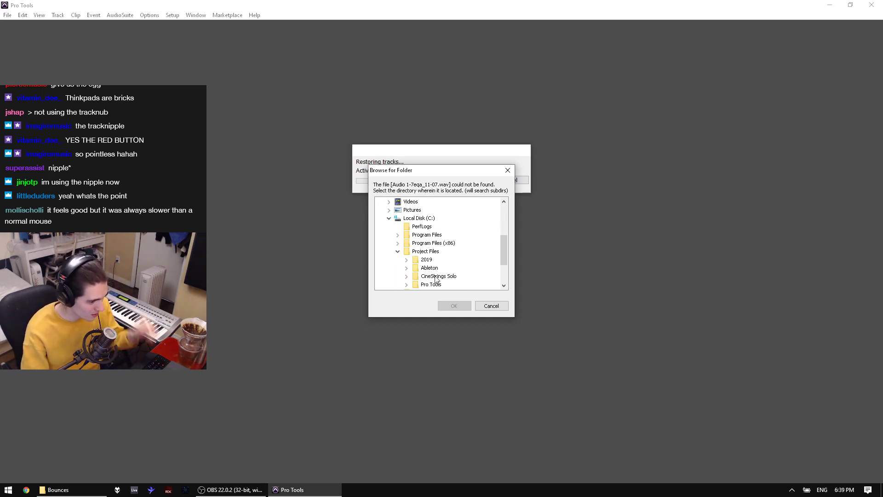
left_click(397, 251)
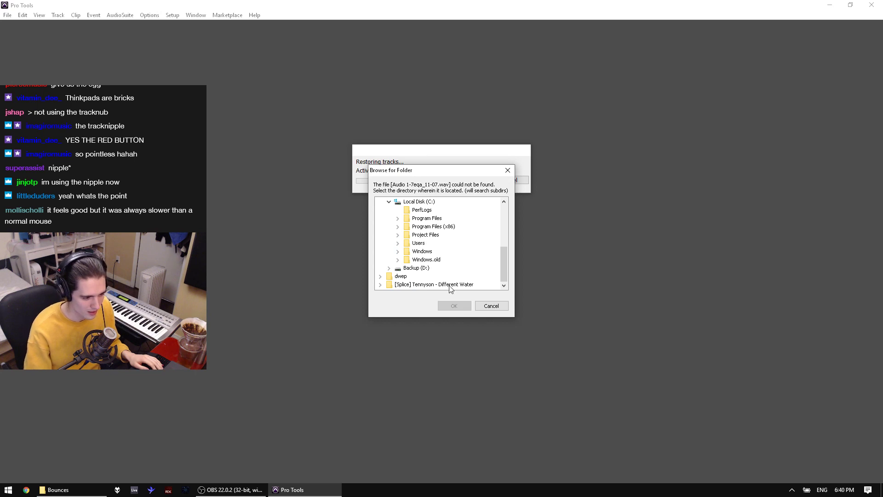
left_click(388, 202)
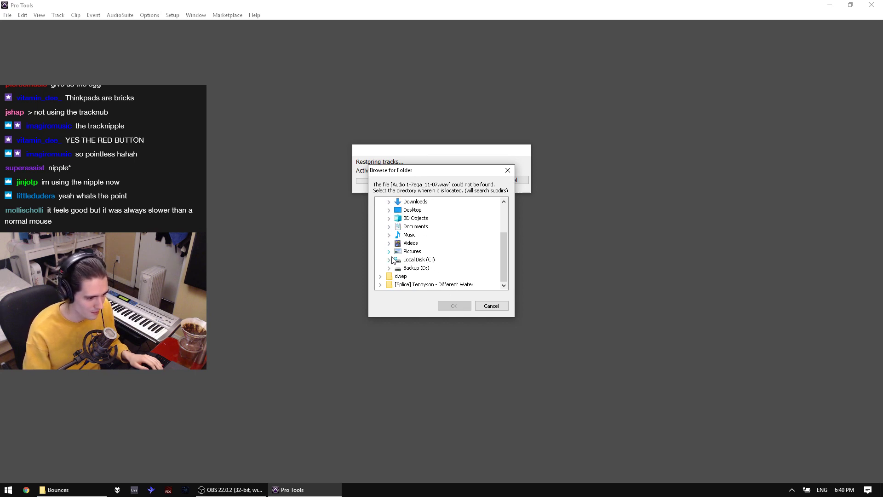
Step: Point the search for the missing Audio 1-7eqa_11-07.wav to the Project Files folder on Backup (D:)
left_click(389, 268)
left_click(419, 261)
left_click(424, 275)
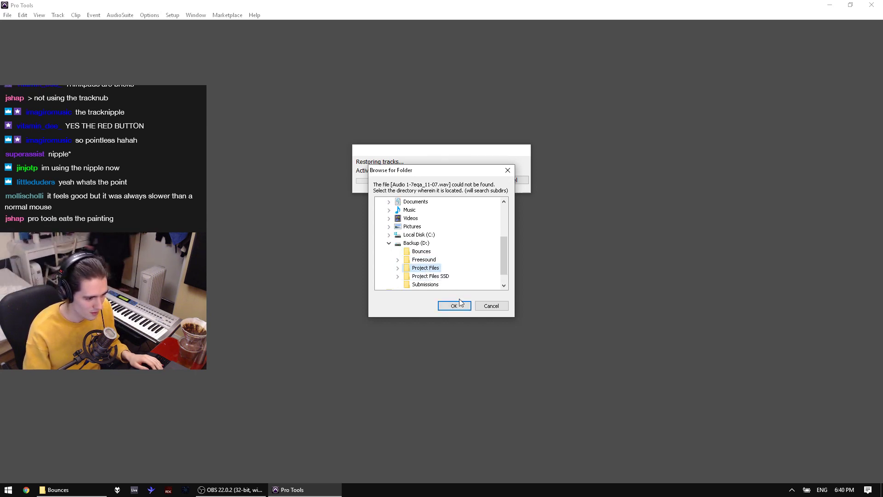
left_click(460, 307)
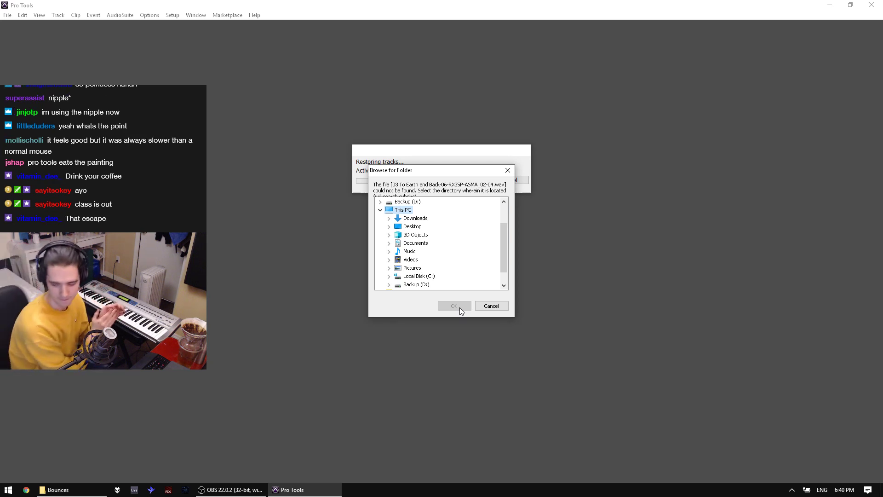
Step: Try to locate the missing "03 To Earth and Back" audio file in the Project Files folder on Backup (D:)
scroll(393, 273, "down", 1)
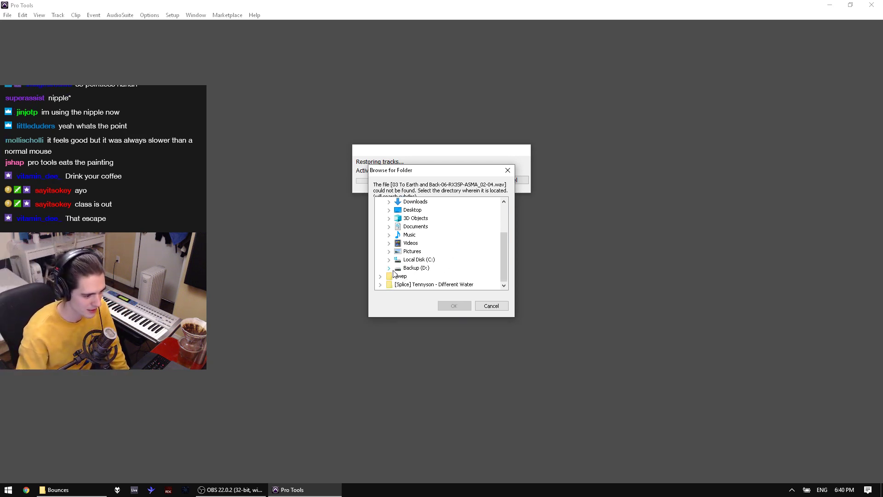
left_click(389, 268)
scroll(414, 258, "down", 1)
left_click(425, 251)
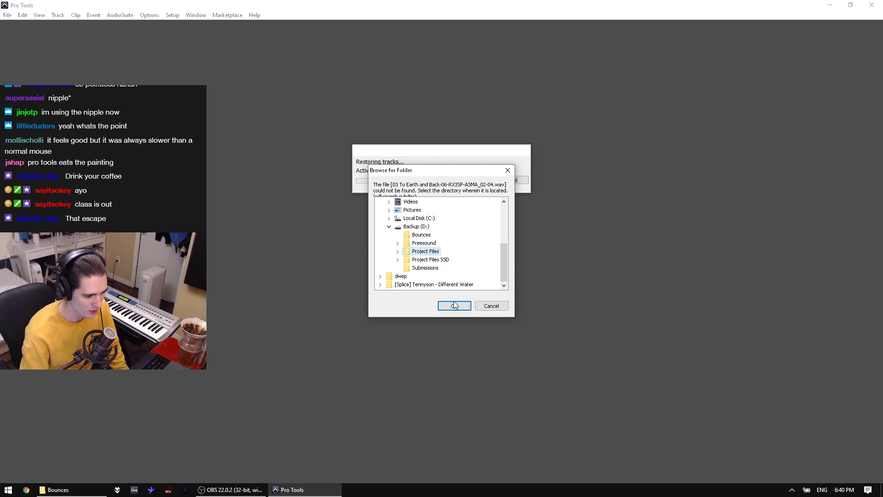
left_click(453, 305)
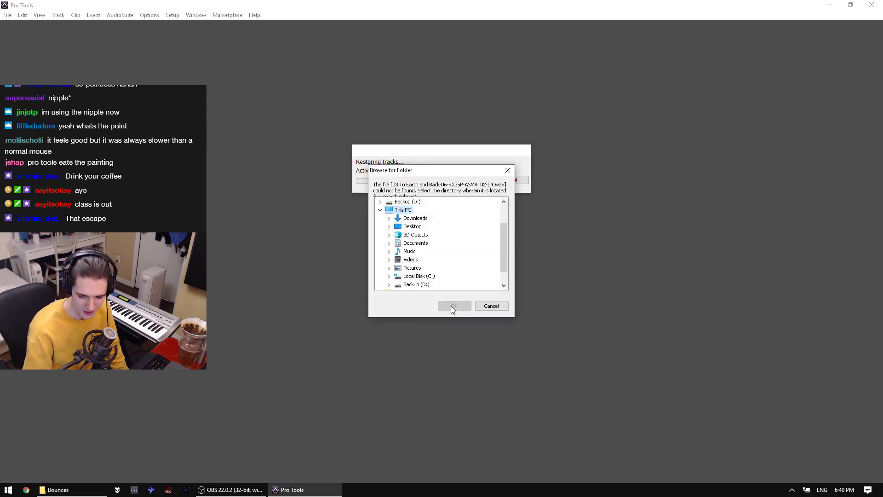
left_click(389, 276)
left_click(425, 243)
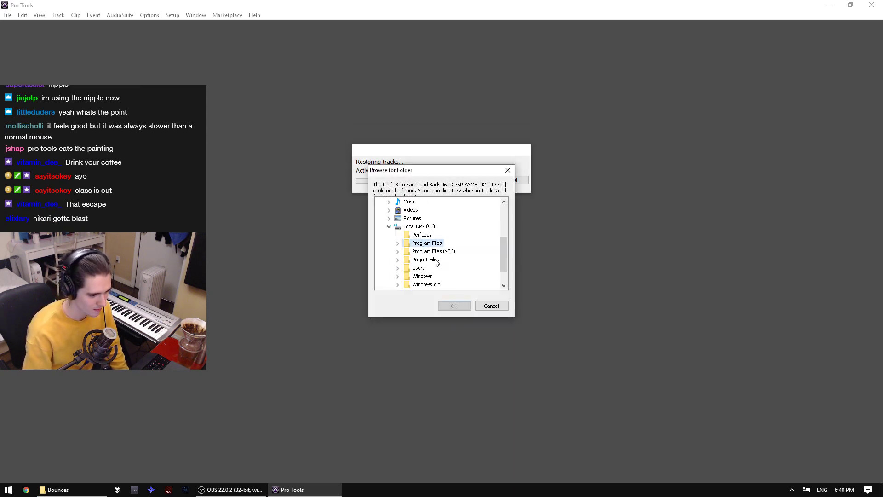
scroll(402, 250, "down", 1)
scroll(395, 217, "up", 1)
left_click(389, 210)
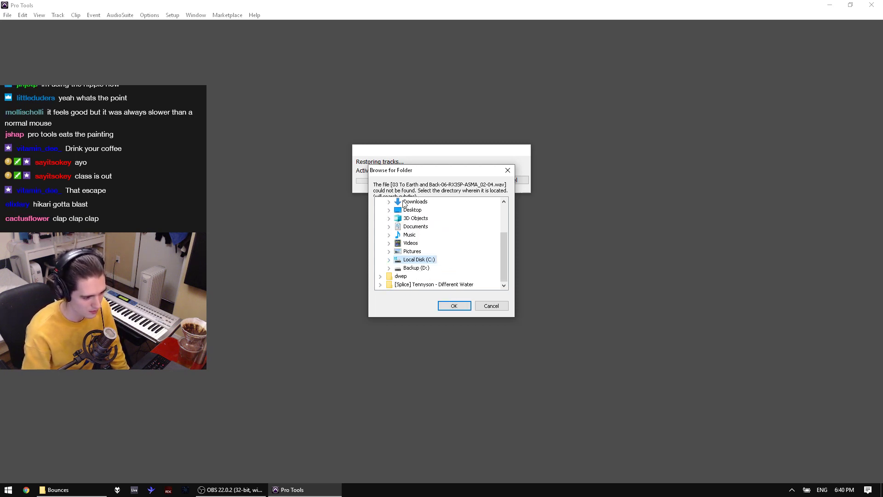
Step: Point the search for the missing 03 To Earth and Back-06-RX3SP-ASMA_02-04.wav to the Project Files SSD folder on Backup (D:)
left_click(389, 268)
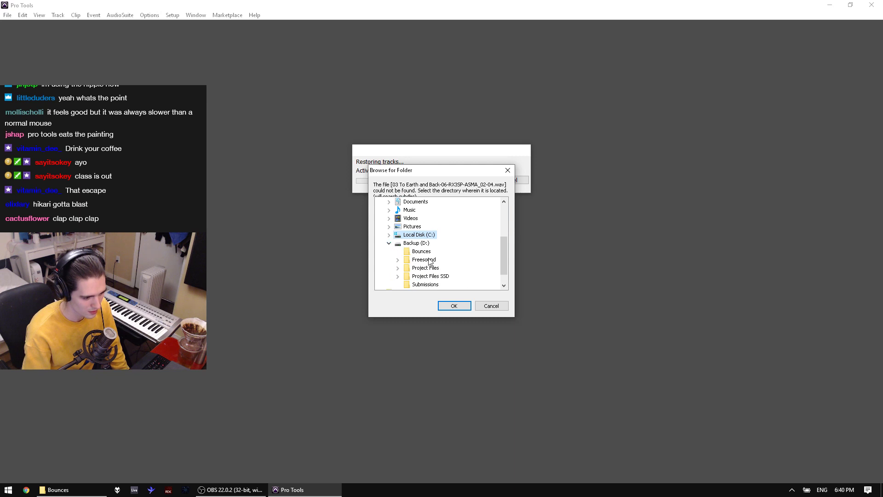
left_click(430, 276)
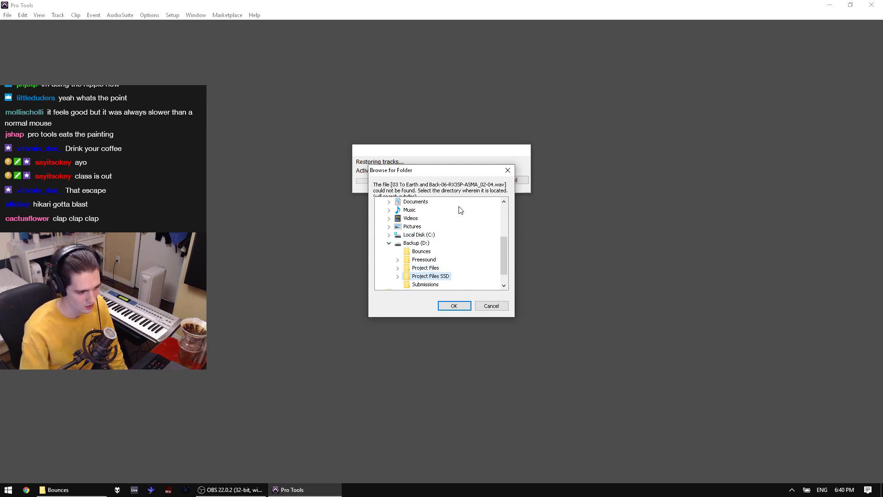
left_click(447, 304)
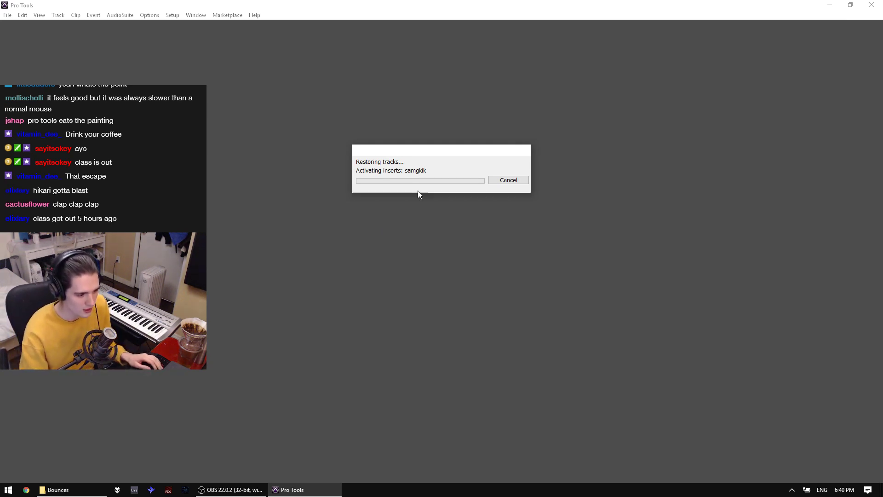
Step: Search the Project Files SSD folder on Backup (D:) for the missing Audio 1_12-01.wav, repeating the choice when asked again
left_click(389, 284)
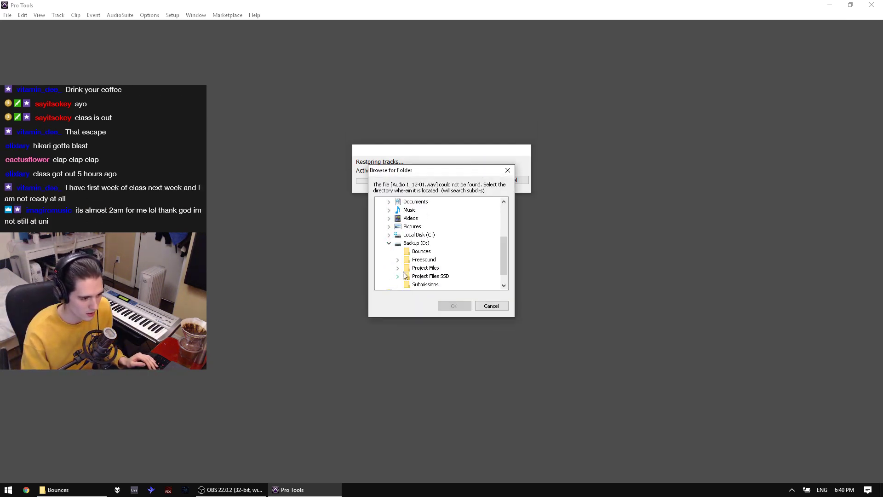
left_click(435, 277)
left_click(448, 306)
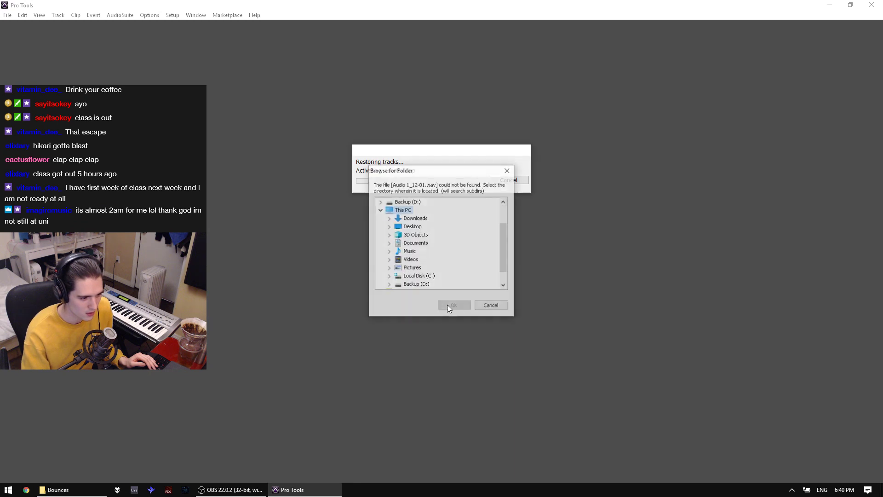
left_click(390, 284)
left_click(430, 274)
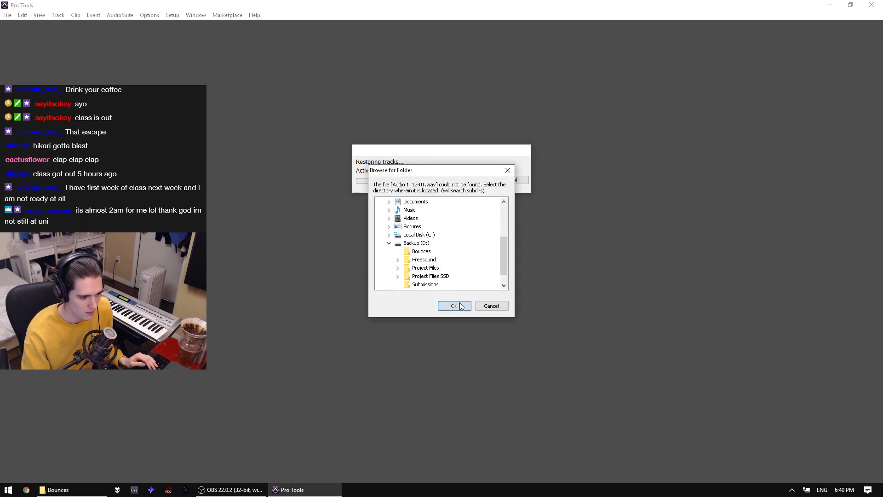
left_click(454, 306)
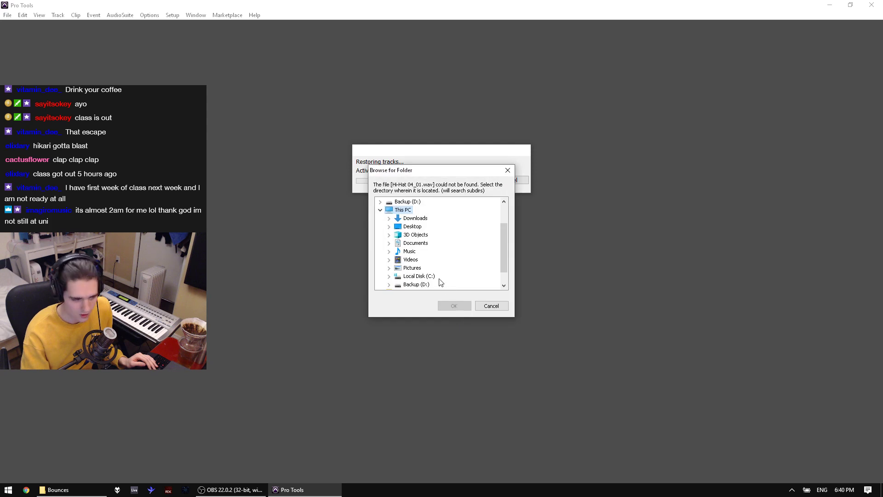
Step: Point the search for the missing Hi-Hat 04_01.wav to the Project Files folder on Backup (D:)
left_click(389, 284)
left_click(423, 270)
left_click(459, 306)
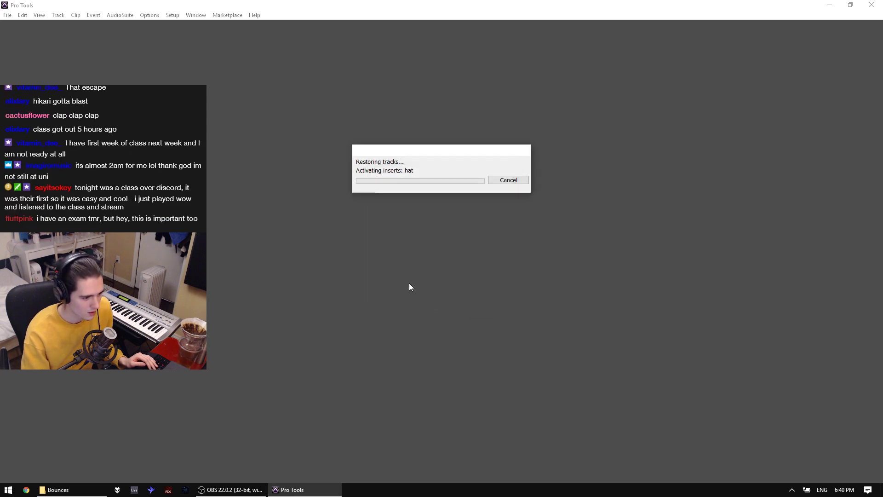
Step: Point the searches for the missing Audio 1_11.wav and the following missing file to the Project Files folder on Backup (D:)
left_click(389, 284)
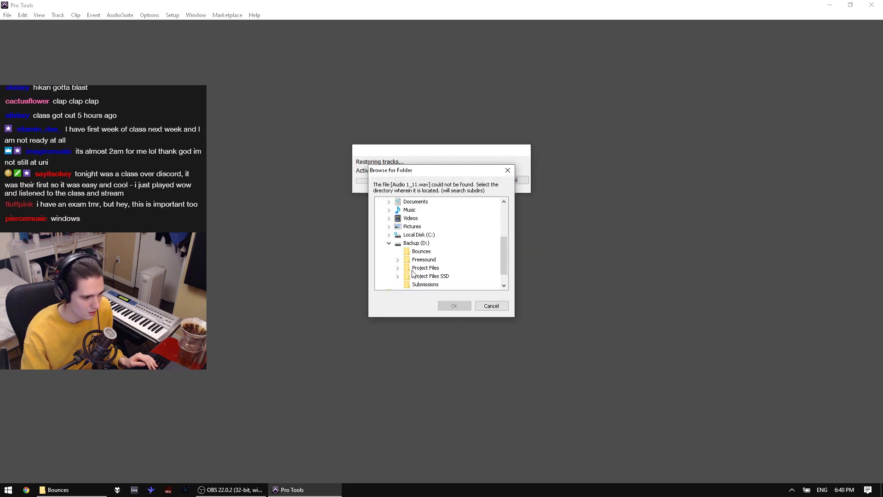
left_click(423, 270)
left_click(460, 306)
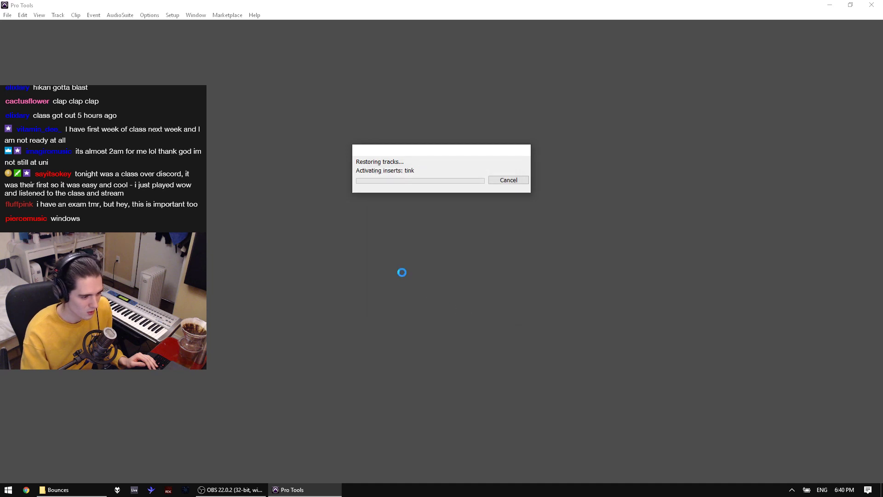
left_click(389, 284)
left_click(423, 268)
left_click(449, 306)
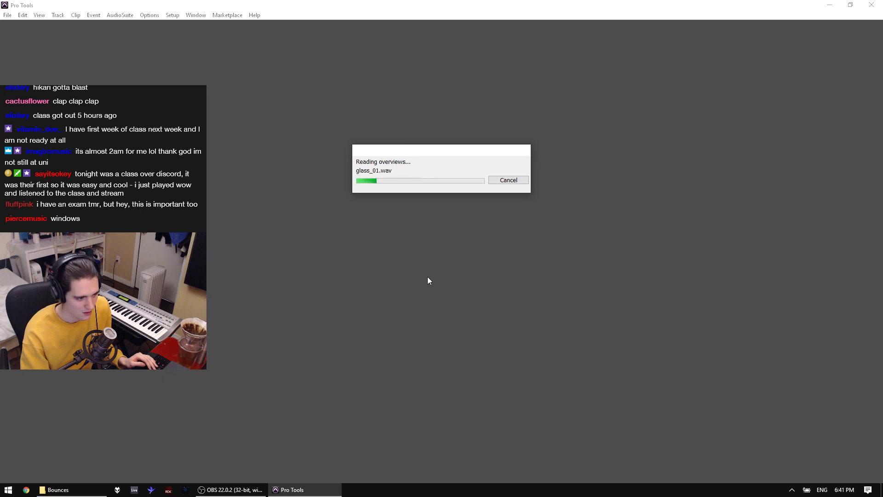
left_click(473, 276)
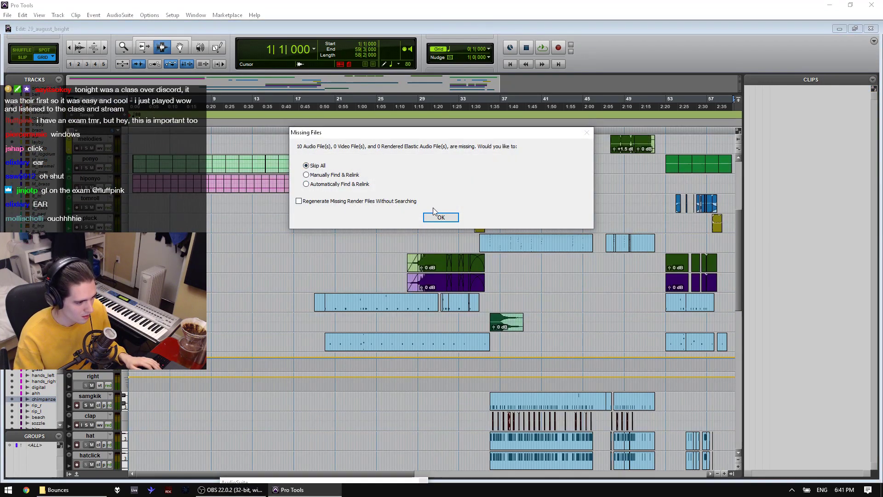
Step: Choose to manually find and relink the missing files, and include the Backup (D:) and C: drives as search areas
left_click(322, 174)
left_click(440, 217)
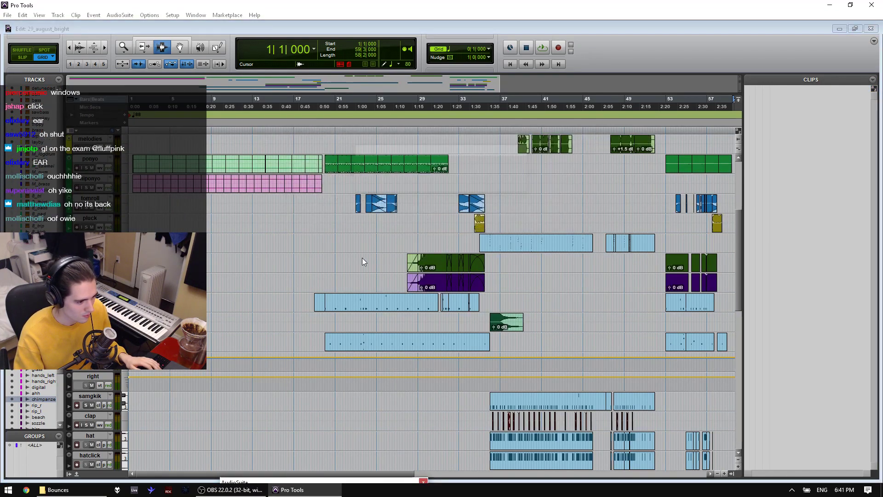
left_click(33, 76)
left_click(33, 85)
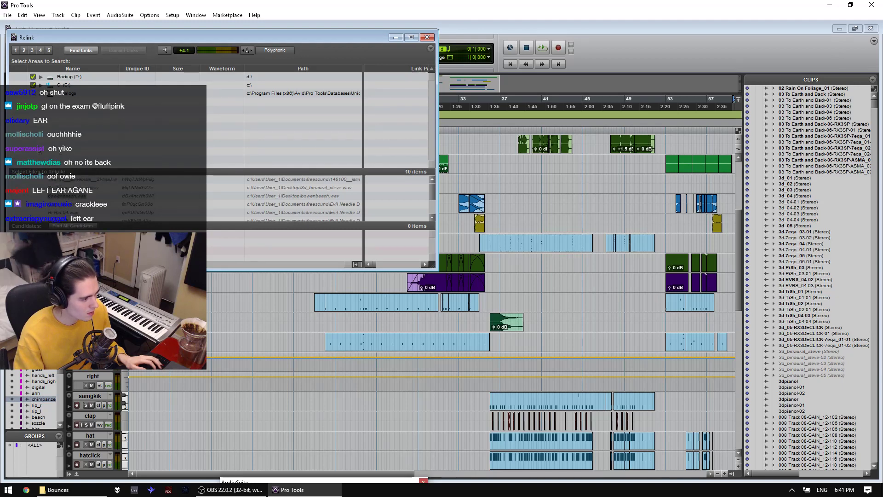
Step: Clear Backup (D:) from the search areas and find links by name and file ID, matching format and duration
left_click(41, 77)
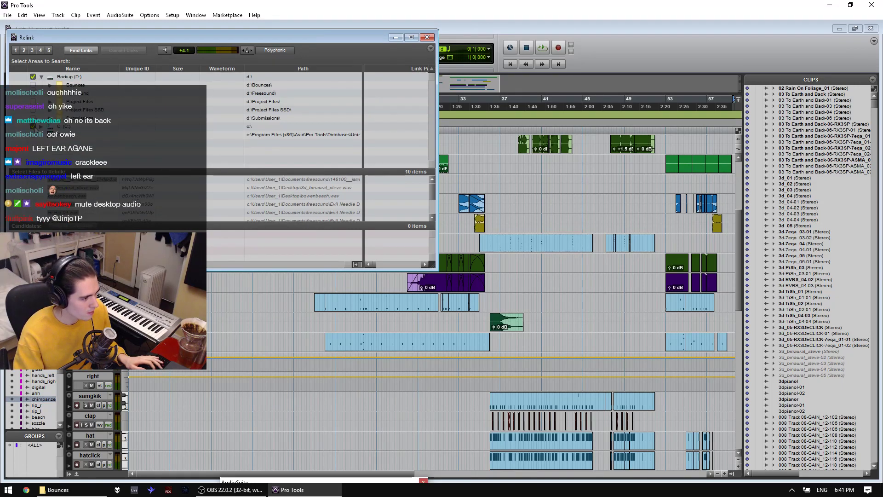
left_click(33, 77)
left_click(81, 51)
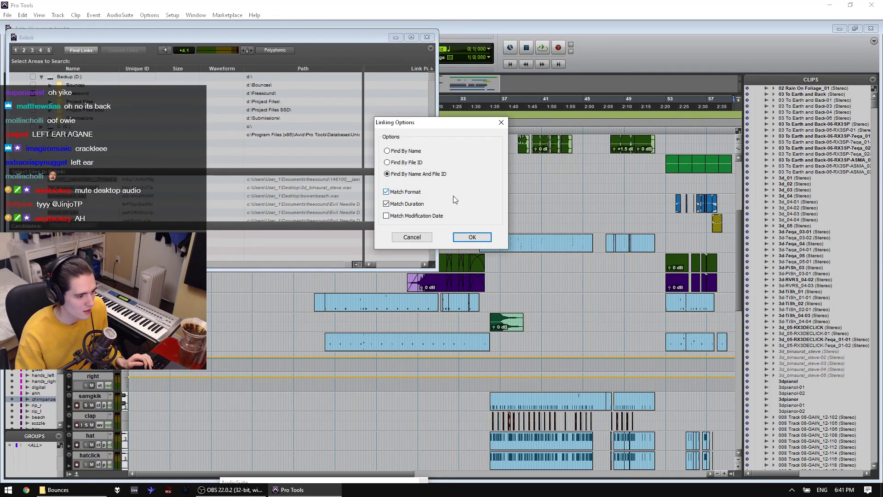
left_click(472, 237)
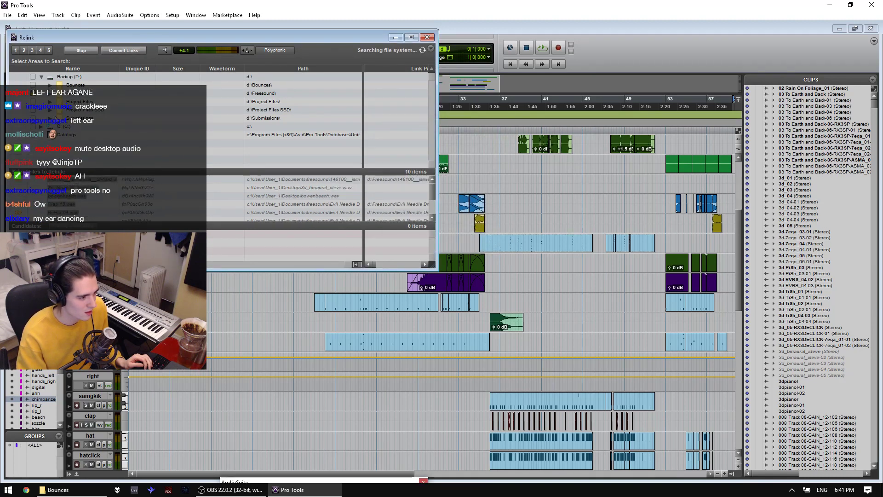
Step: Commit the found links and close the Relink window
left_click(124, 50)
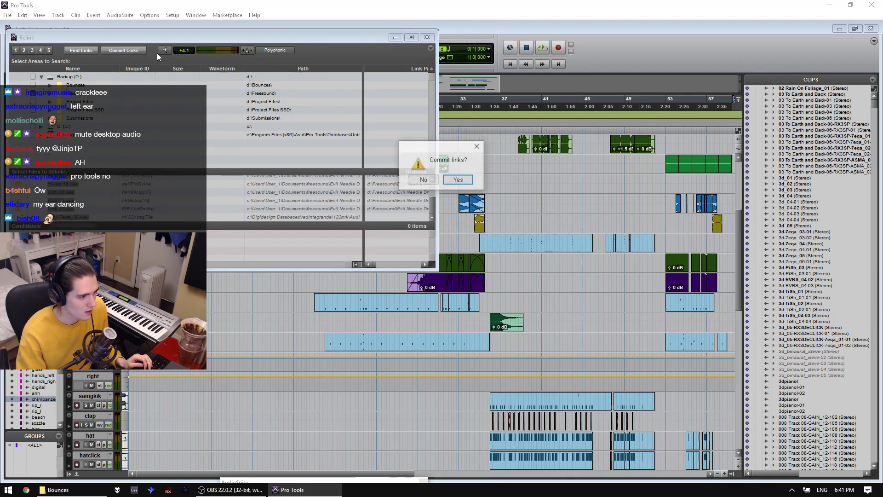
left_click(458, 180)
left_click(427, 37)
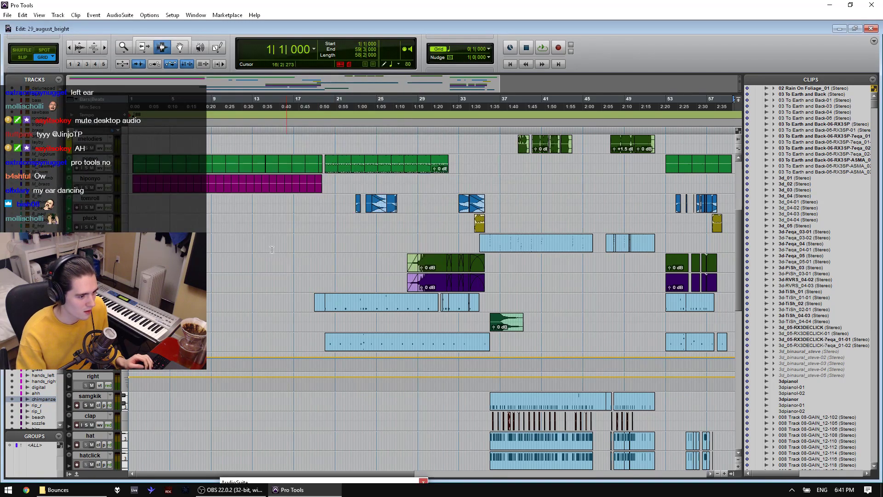
Step: Play the session briefly from its first bar to check the audio, and stop playback
scroll(428, 299, "up", 5)
key("space")
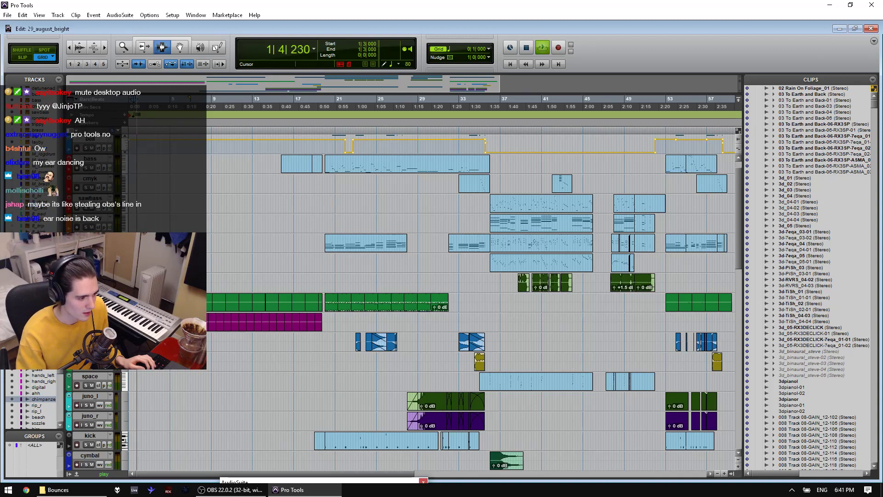
key("space")
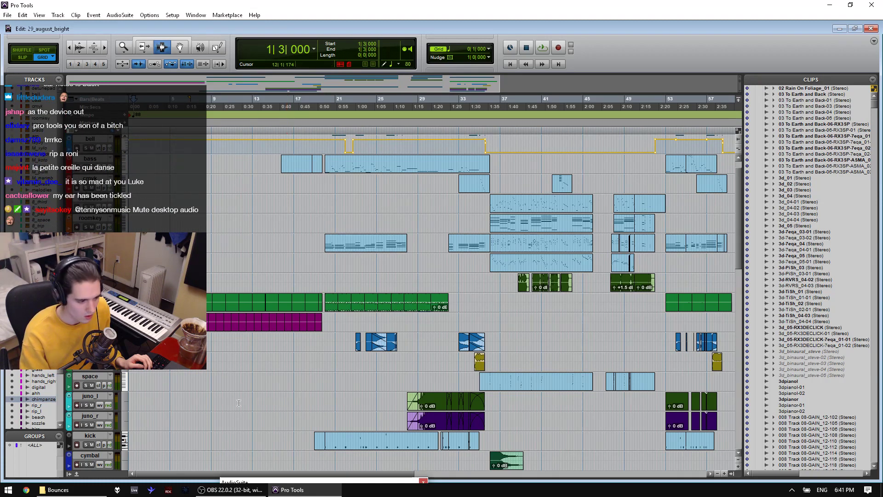
Step: Switch to OBS to check the Desktop Audio and Mic/Aux levels in its mixer, and return to Pro Tools
left_click(233, 489)
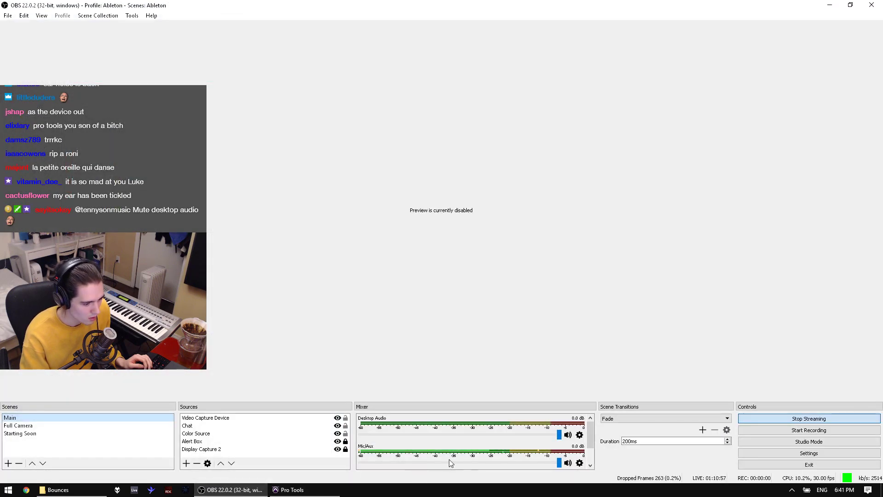
left_click(289, 489)
left_click(237, 490)
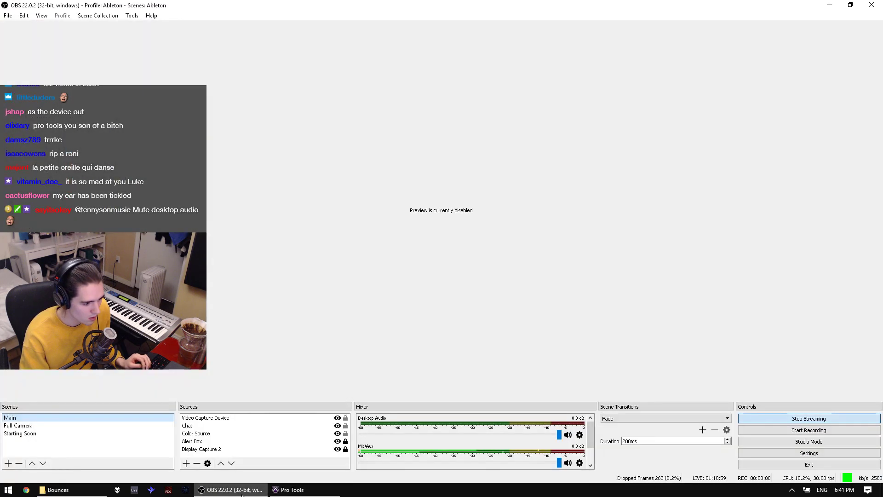
left_click(321, 490)
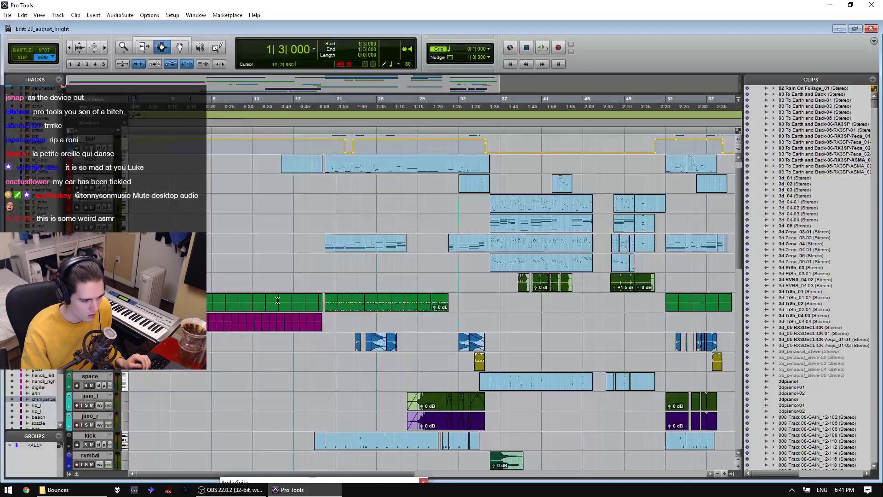
Step: Review the available audio devices in the Playback Engine settings, keeping Yamaha Steinberg USB ASIO
left_click(173, 15)
left_click(184, 34)
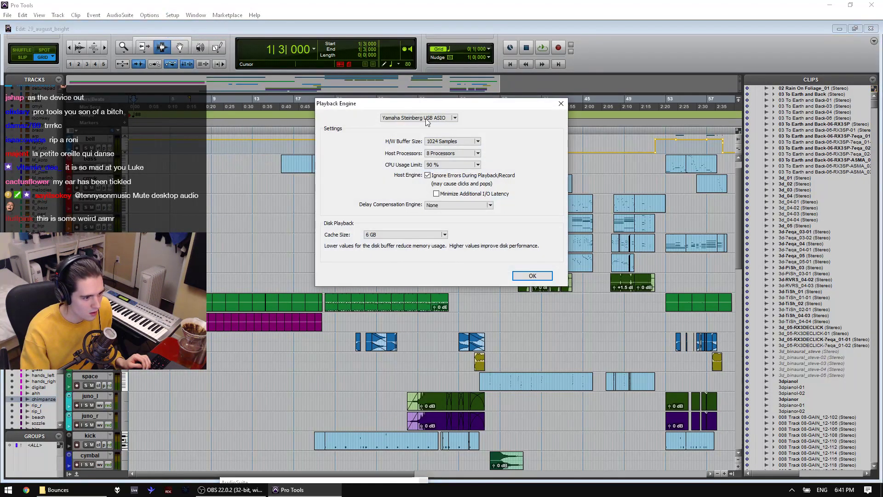
left_click(426, 118)
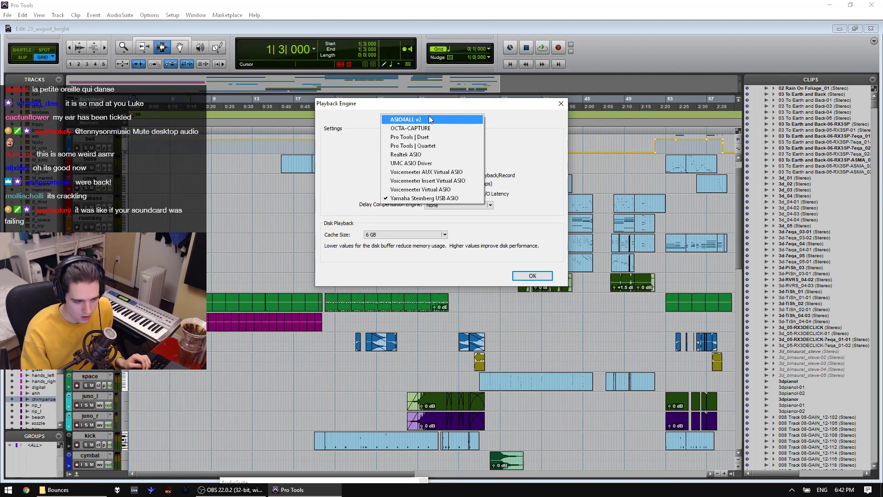
left_click(498, 132)
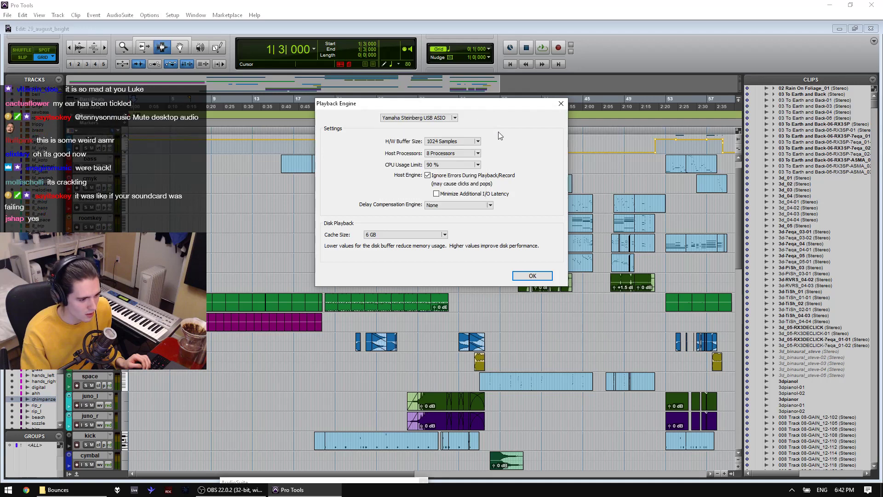
key("XF86AudioRaiseVolume")
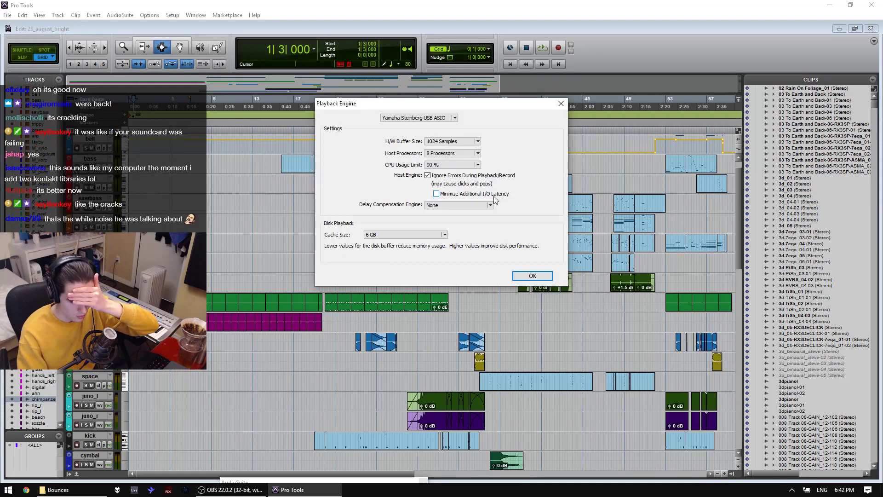
left_click(532, 276)
Step: Play the session from bar 23 to check for crackling
left_click(359, 274)
key("space")
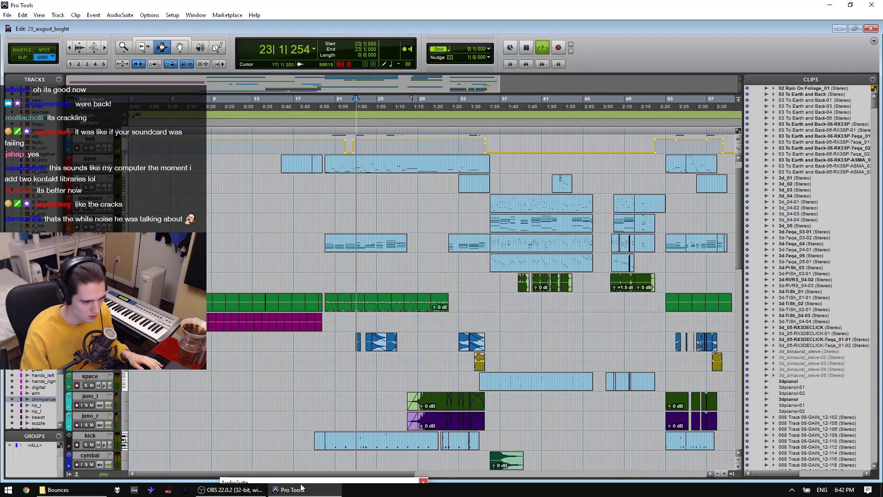
Step: Switch the playback engine to ASIO4ALL v2, allow the session to save and close, and cancel its automatic reopening
left_click(168, 18)
left_click(184, 34)
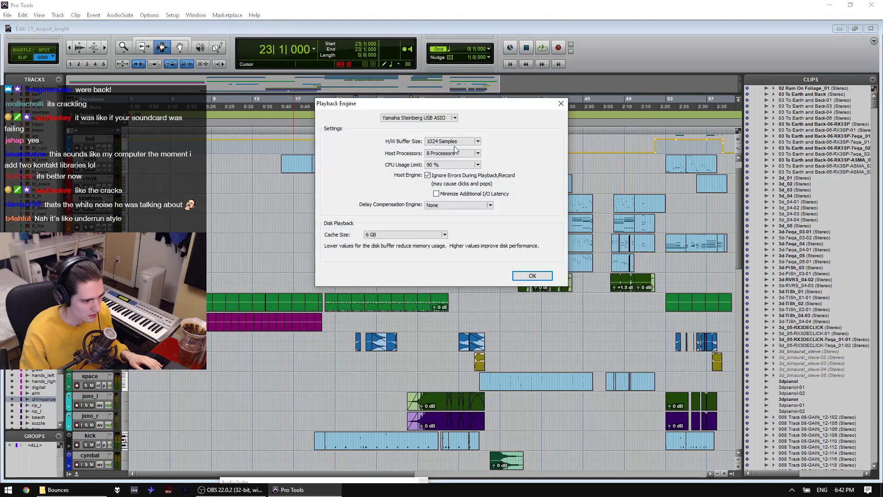
left_click(419, 118)
left_click(423, 124)
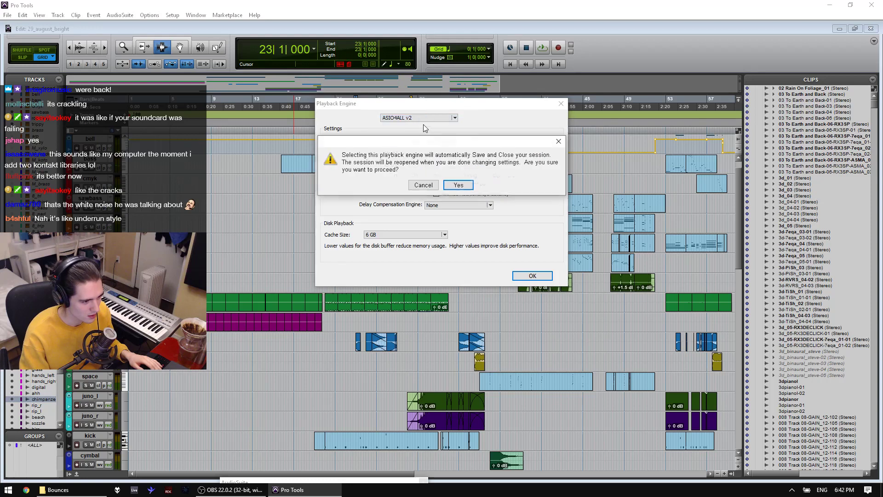
left_click(458, 184)
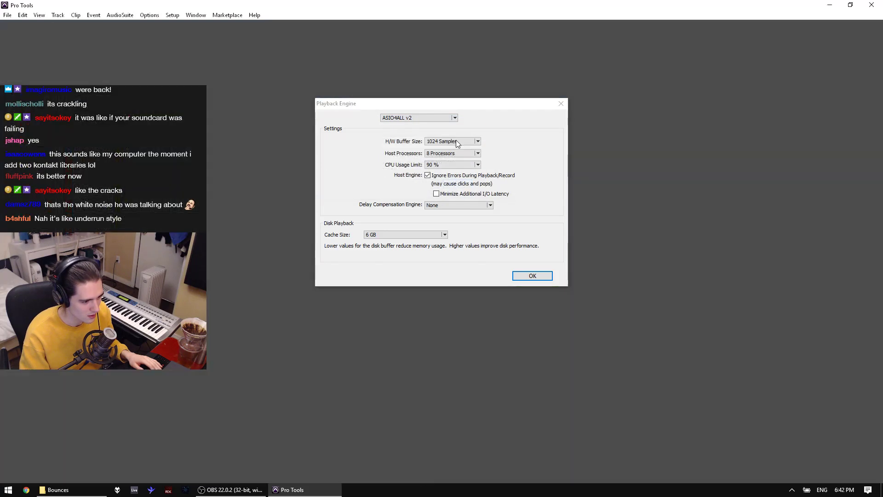
left_click(541, 276)
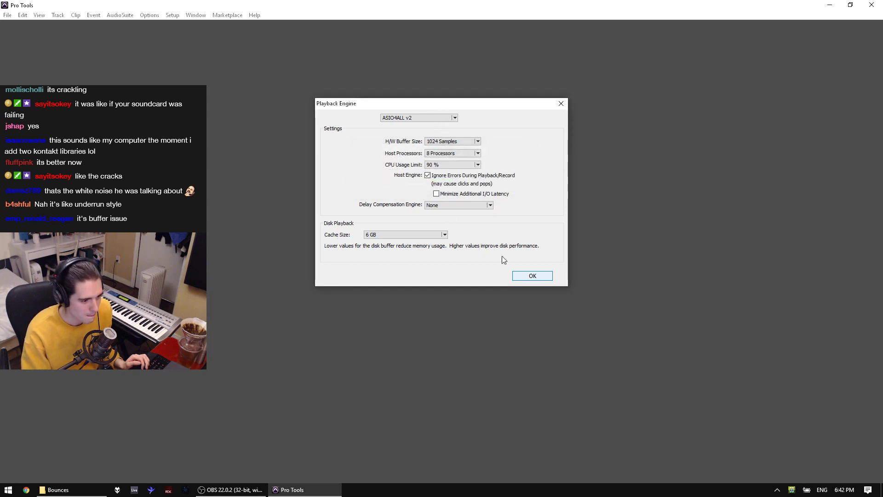
left_click(529, 276)
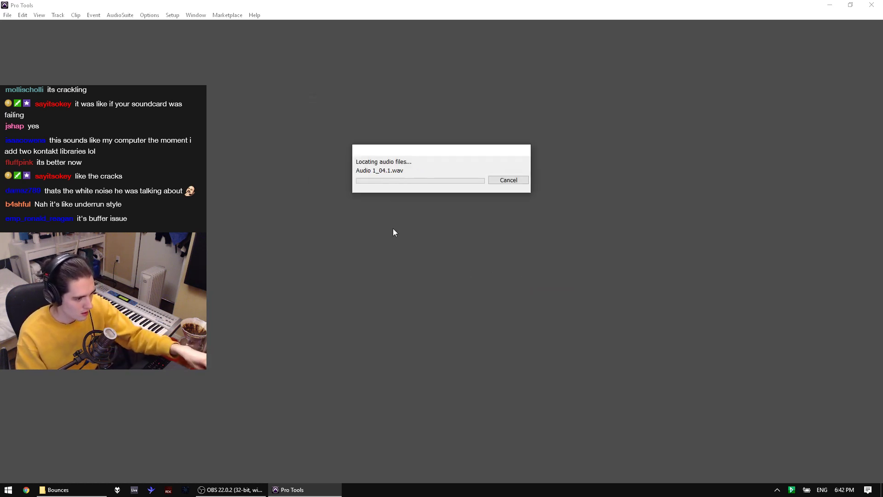
left_click(509, 180)
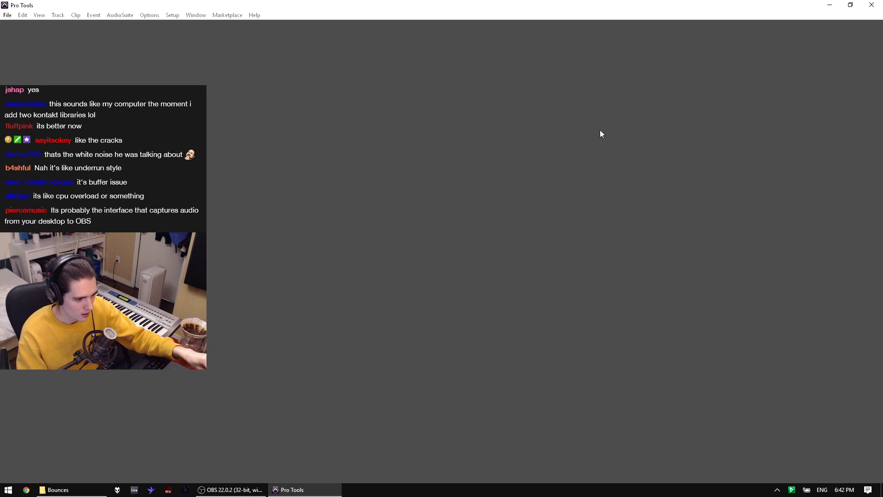
Step: Close Pro Tools, and reset the Mic/Aux device in OBS by choosing Default and returning it to Line (Steinberg UR22mkII)
left_click(871, 6)
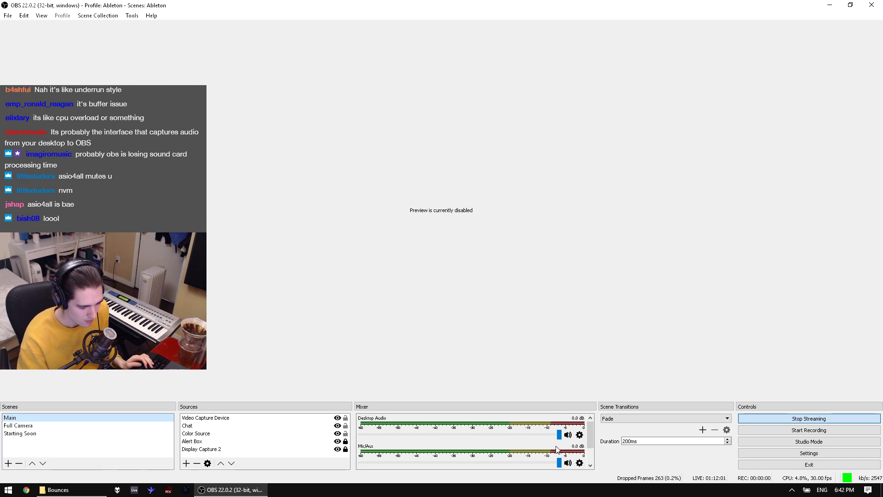
left_click(580, 462)
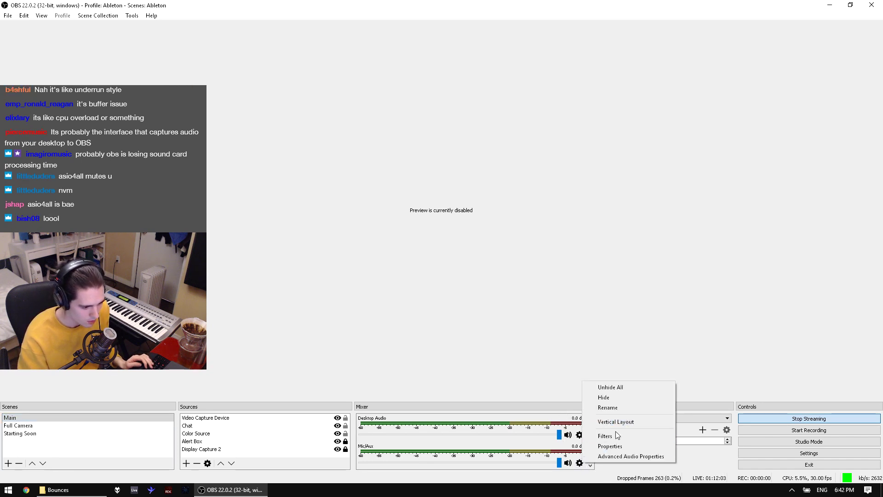
left_click(600, 447)
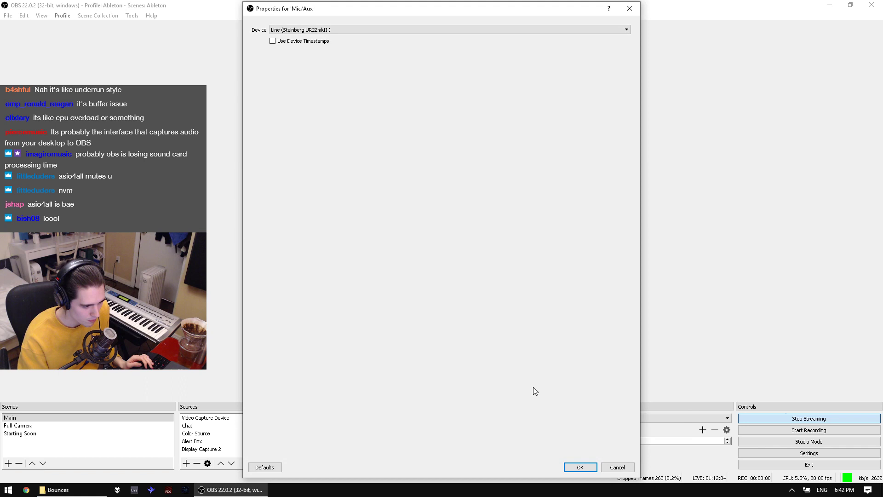
left_click(317, 31)
left_click(307, 38)
left_click(322, 31)
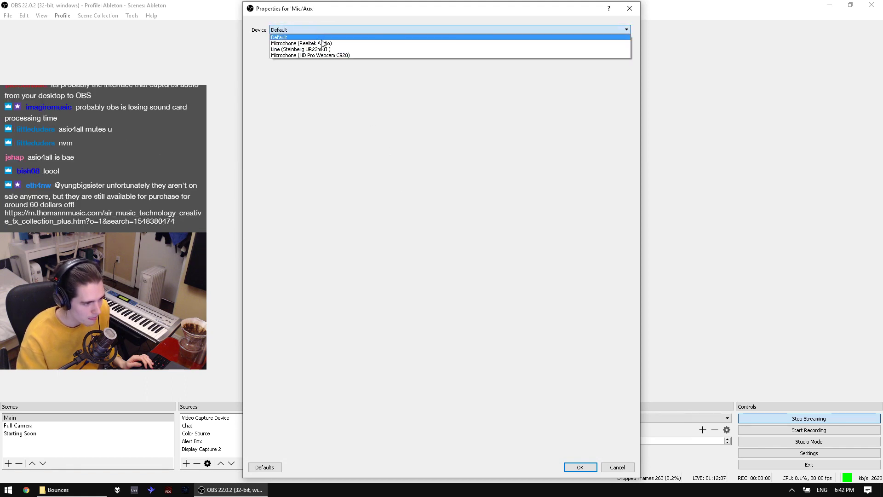
left_click(330, 49)
left_click(578, 467)
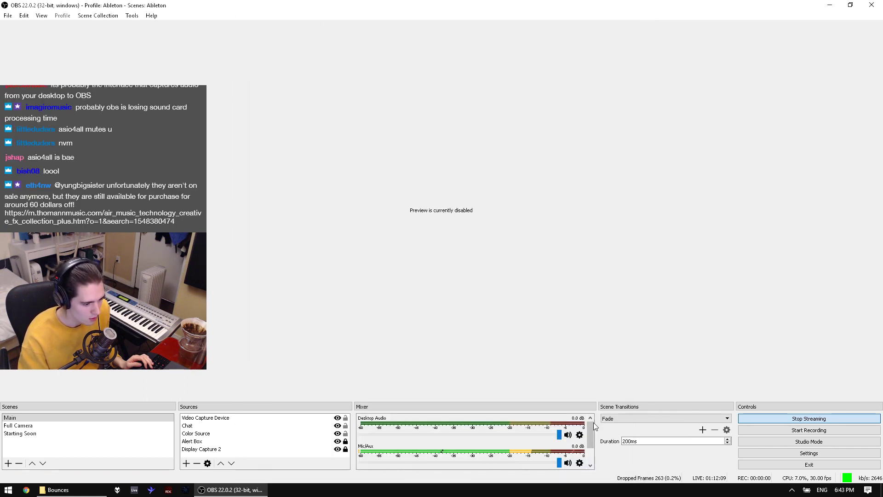
Step: Relaunch Pro Tools 10, check the Mic/Aux level in OBS, and return to Pro Tools
left_click(230, 489)
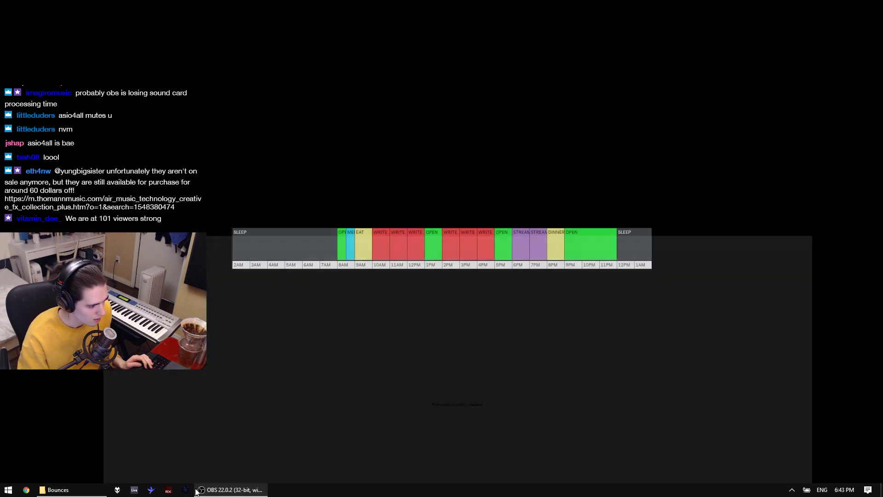
left_click(9, 489)
type("pro to")
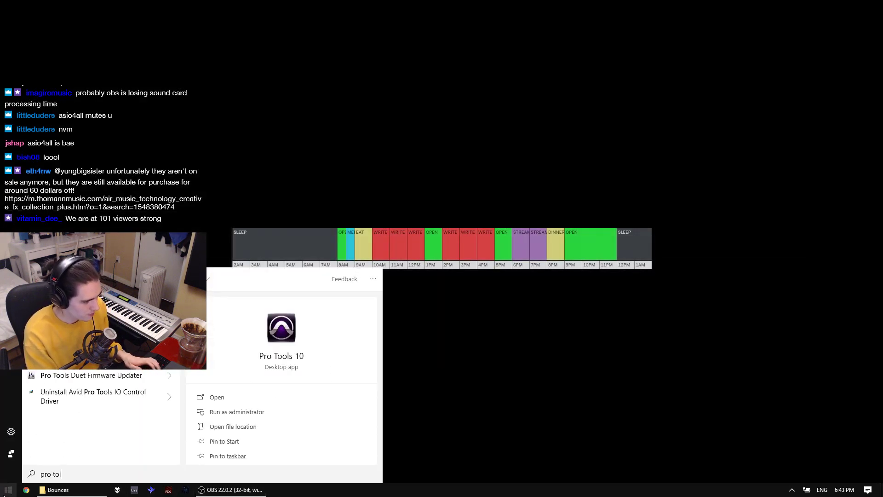
key("Return")
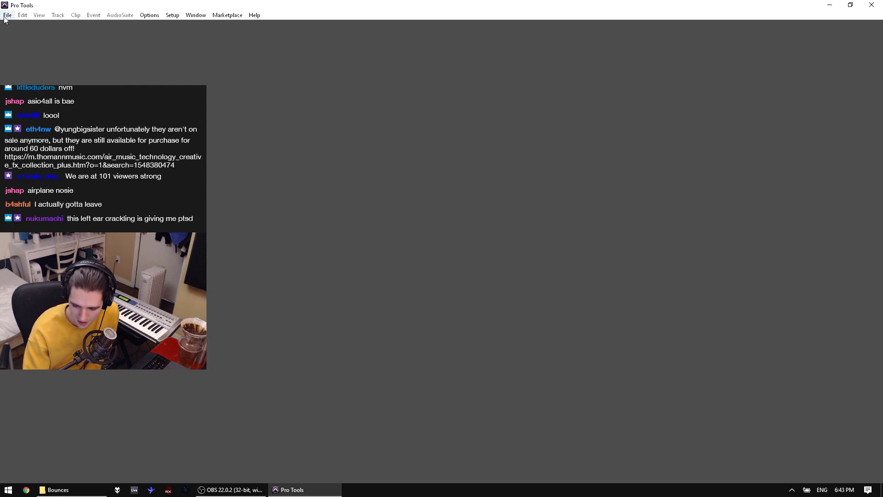
left_click(221, 490)
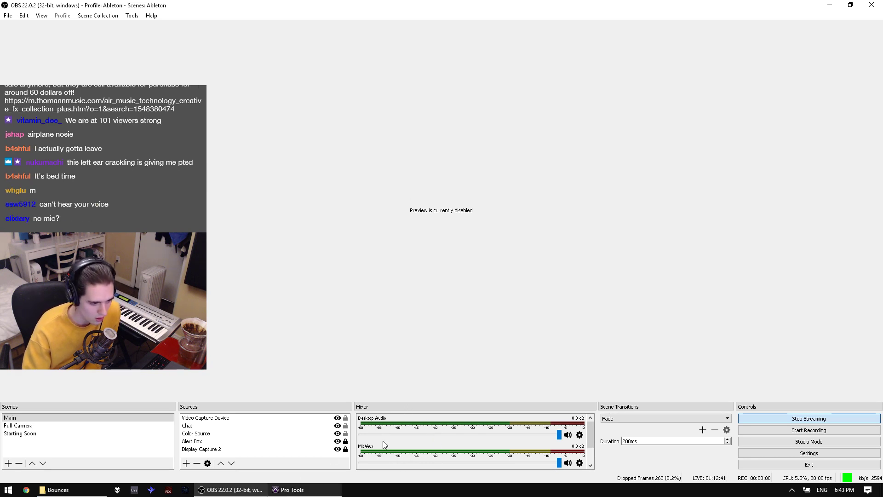
left_click(289, 489)
Step: Set the playback engine to Yamaha Steinberg USB ASIO, and check the Mic/Aux level in OBS before returning to Pro Tools
left_click(172, 15)
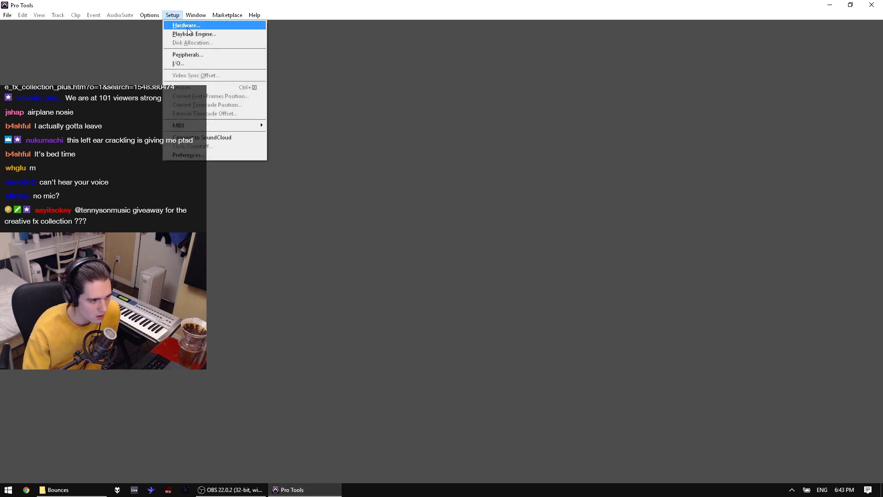
left_click(194, 34)
left_click(433, 119)
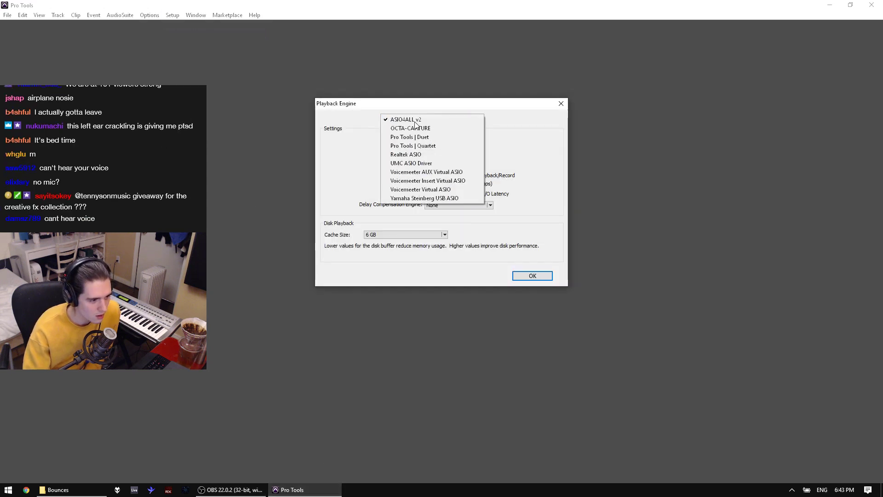
left_click(434, 201)
left_click(537, 278)
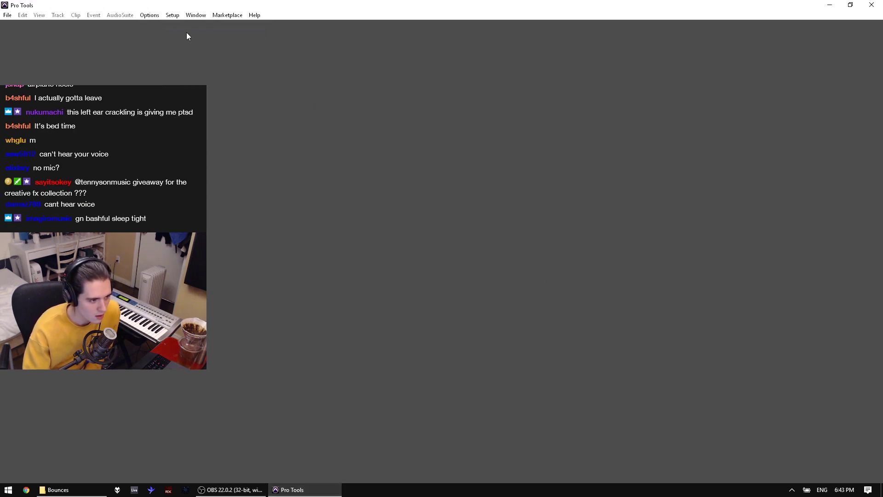
left_click(229, 490)
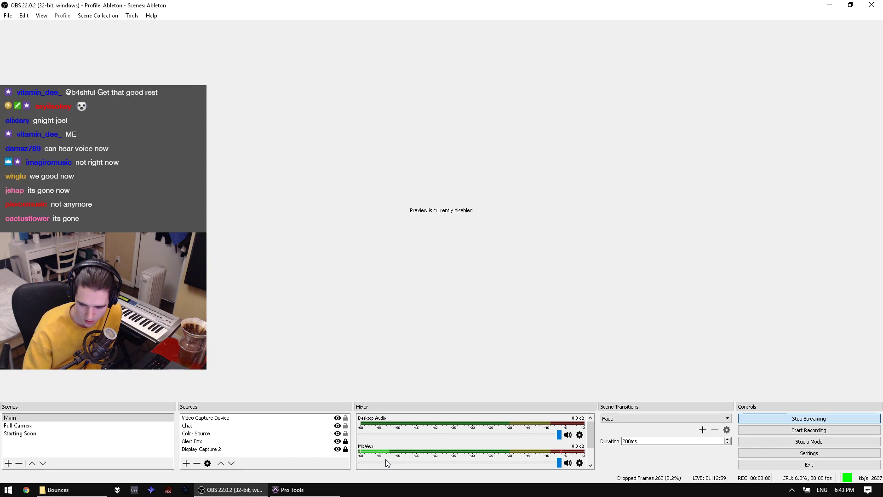
left_click(292, 489)
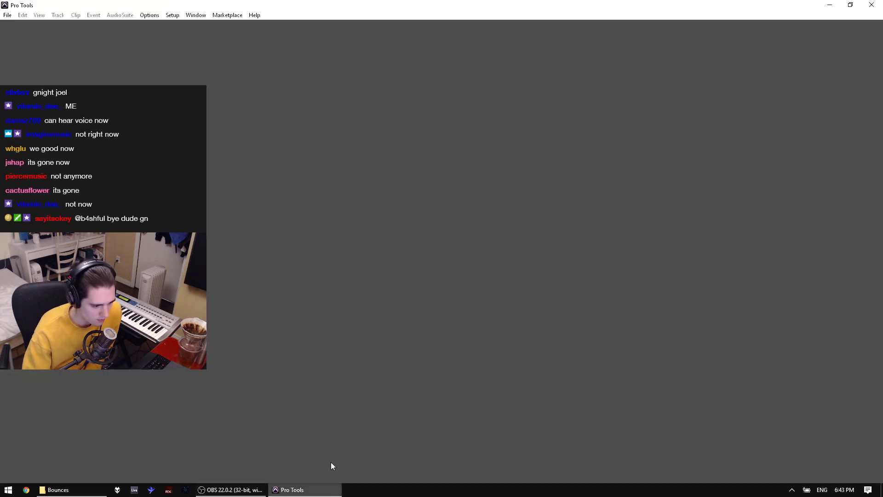
Step: Review the buffer size, host processor and CPU limit options in the Playback Engine settings, keeping 1024 samples, 8 processors and 90 %
left_click(7, 15)
mouse_move(173, 15)
left_click(184, 34)
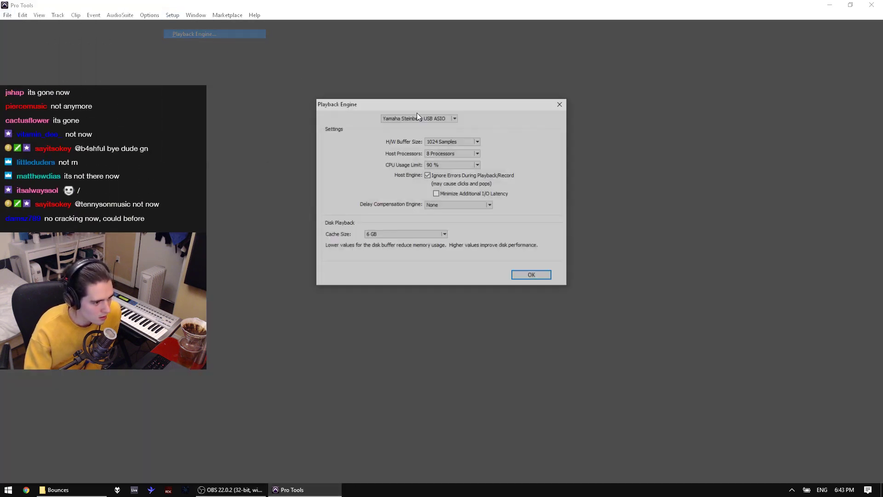
left_click(464, 153)
left_click(464, 154)
left_click(462, 143)
left_click(513, 151)
left_click(464, 154)
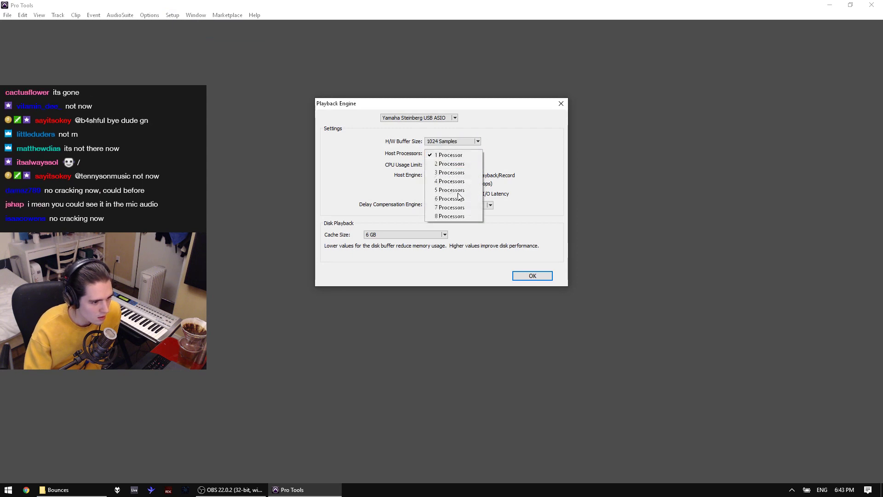
left_click(454, 216)
left_click(453, 164)
left_click(499, 164)
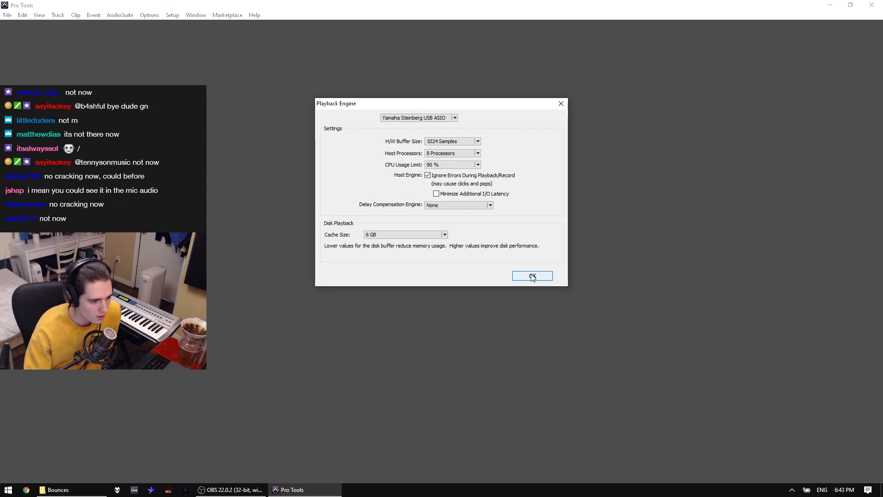
left_click(536, 275)
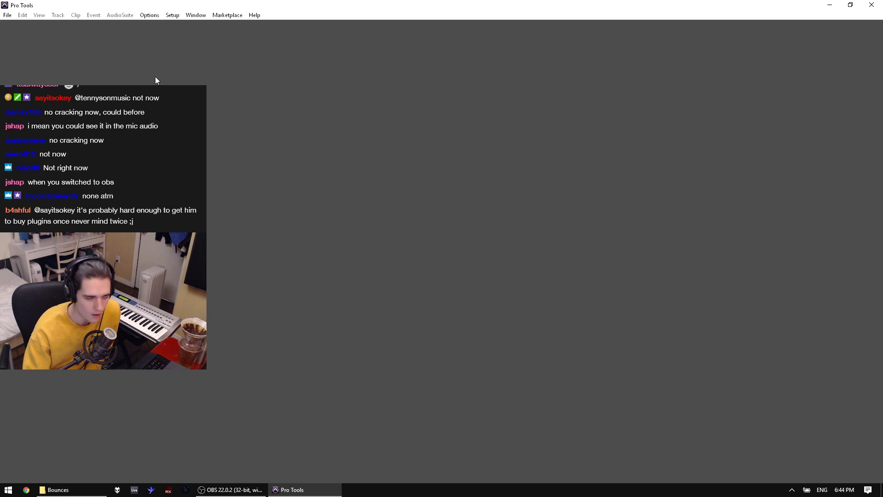
Step: Reopen the recent session 29_august_bright.ptx, declining to save a detailed report about its inactive plug-ins
left_click(7, 14)
mouse_move(46, 41)
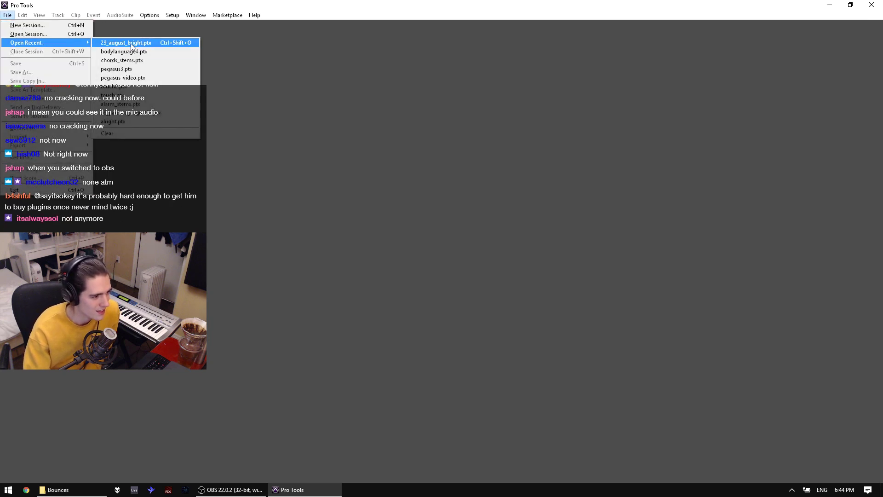
left_click(130, 44)
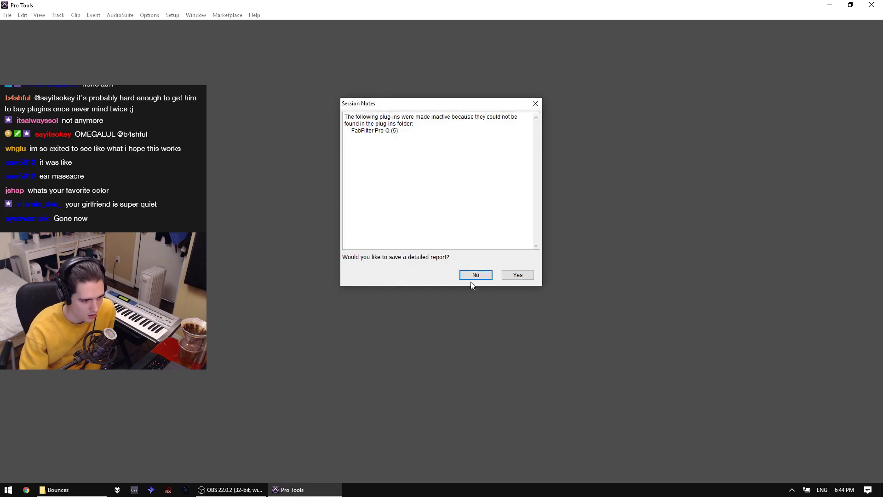
left_click(474, 276)
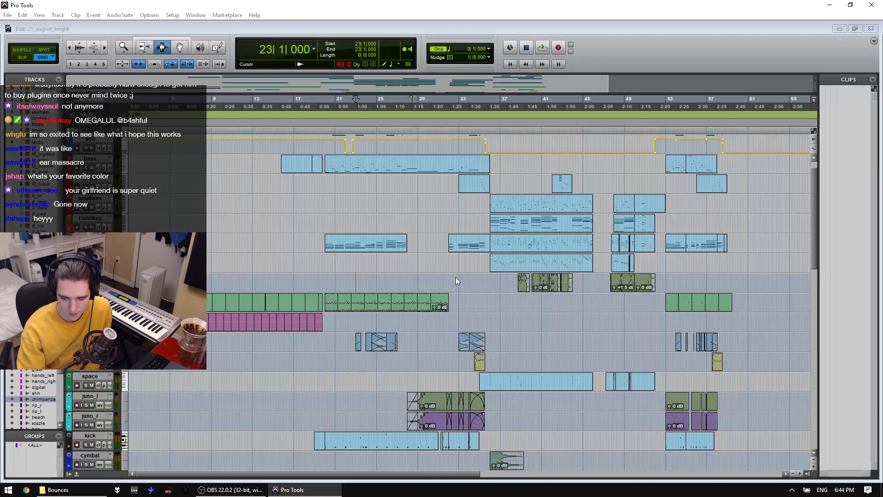
Step: Play the session from bar 2 to check the audio
left_click(435, 218)
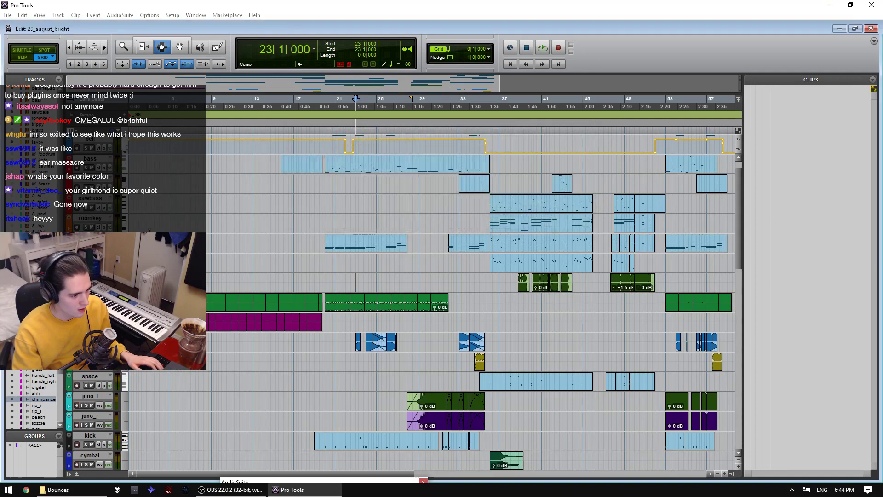
key("space")
key("space")
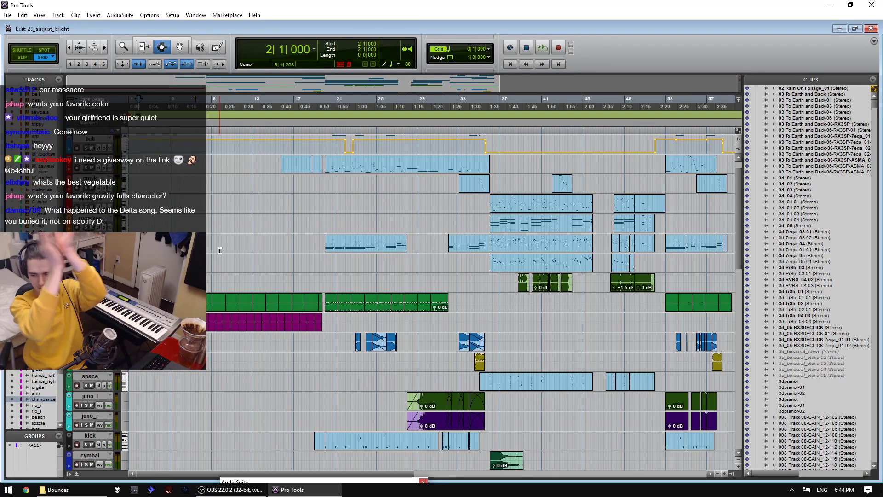
key("space")
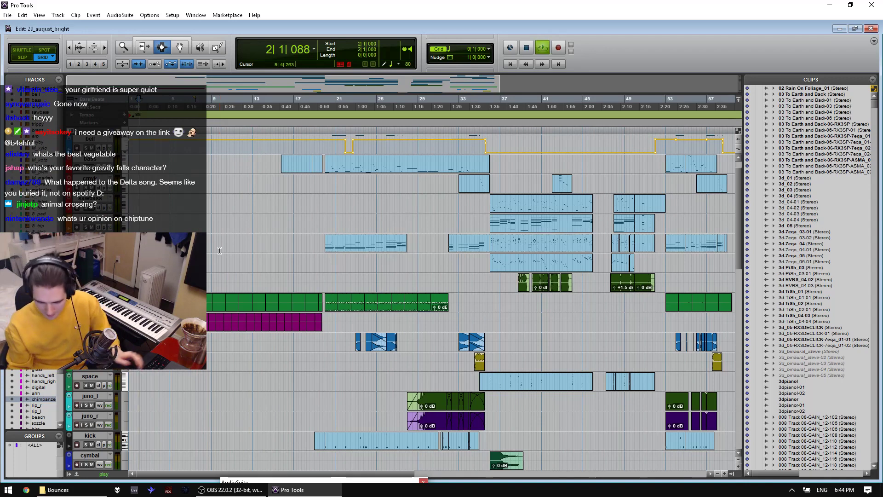
Step: Play the session from bar 20 while checking the OBS mixer levels, and stop playback back in Pro Tools
left_click(327, 275)
scroll(328, 275, "up", 1)
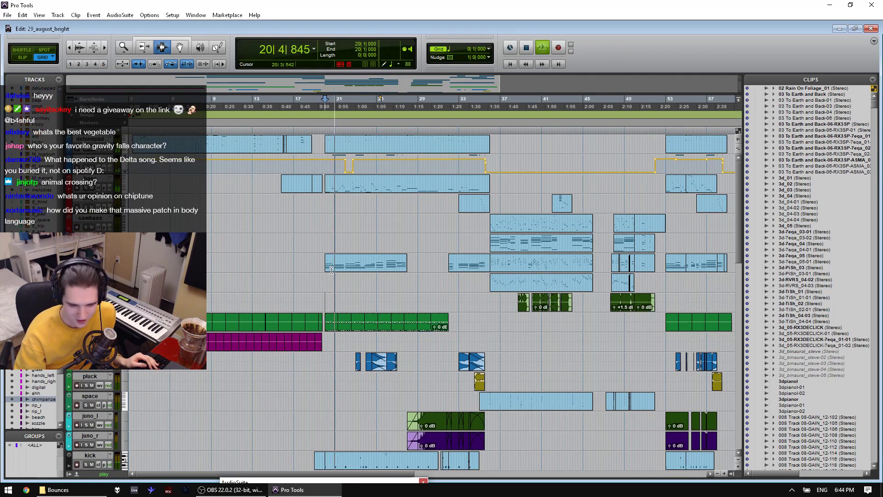
scroll(331, 270, "down", 11)
left_click(230, 489)
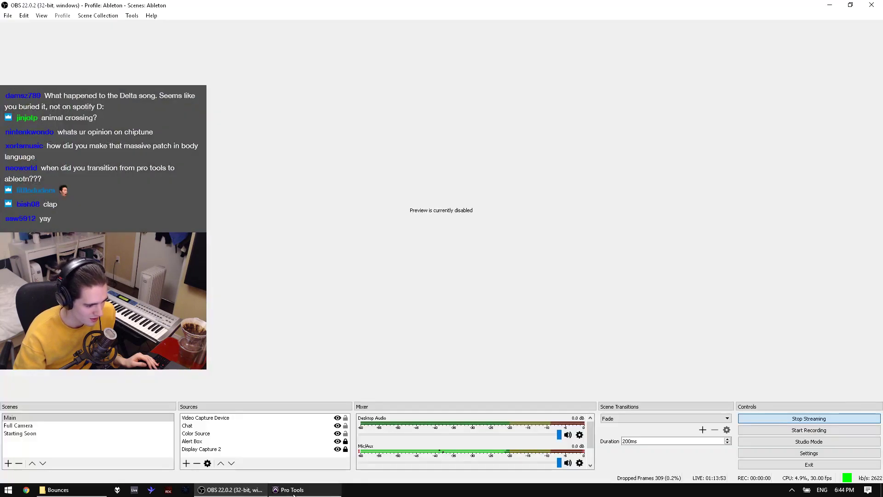
left_click(290, 490)
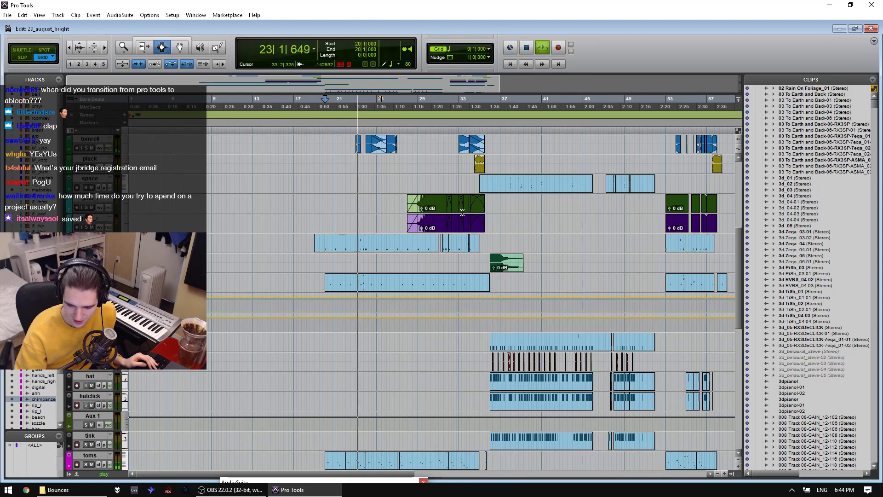
key("space")
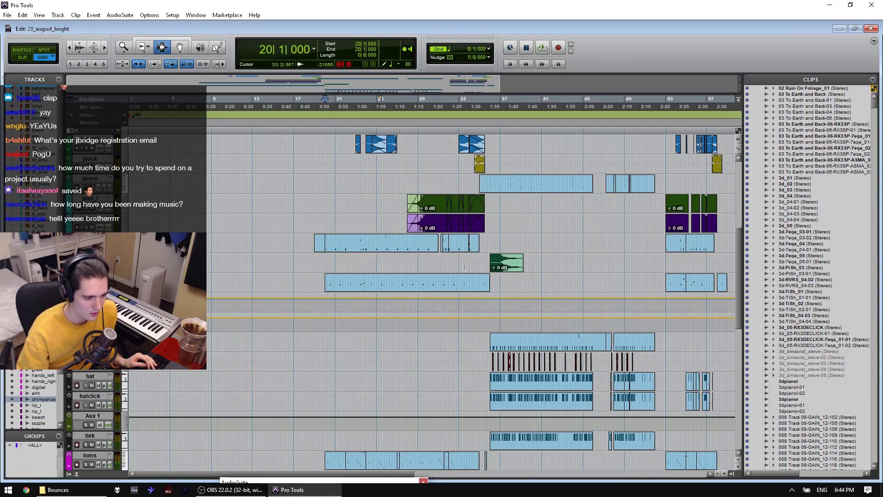
Step: Listen to short passages of the session starting at bar 36 and at bar 40
left_click(490, 330)
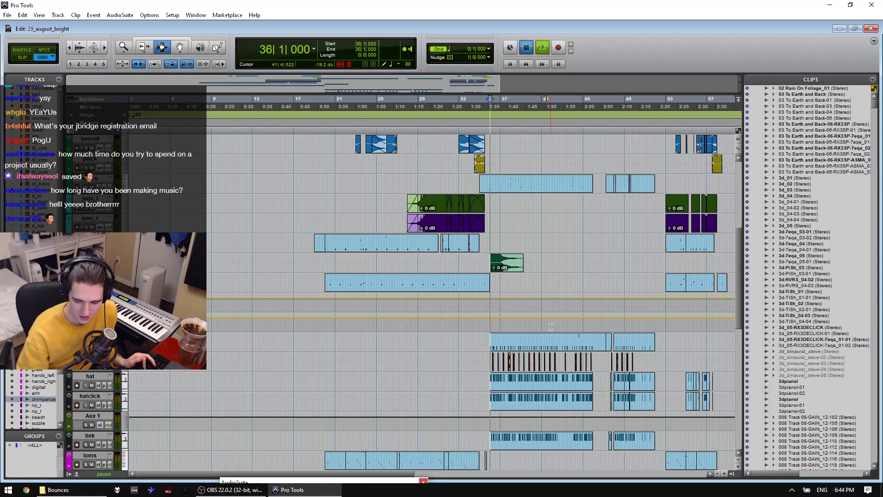
key("space")
key("space")
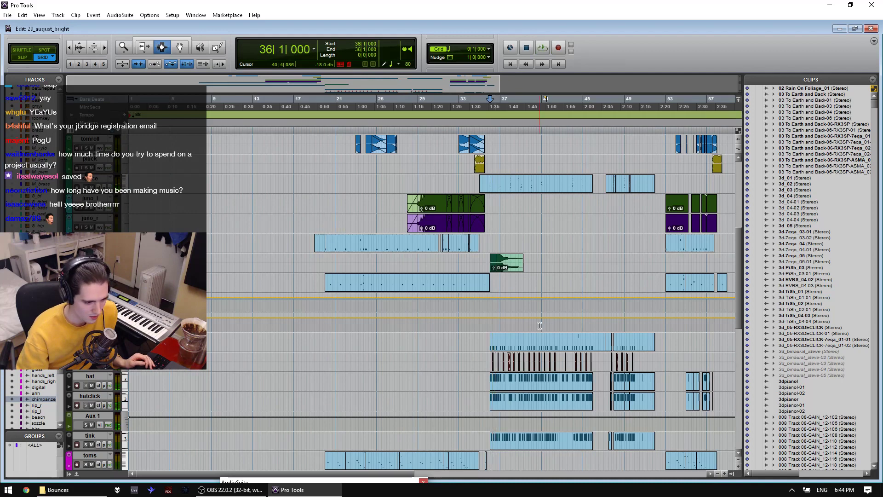
scroll(513, 208, "up", 10)
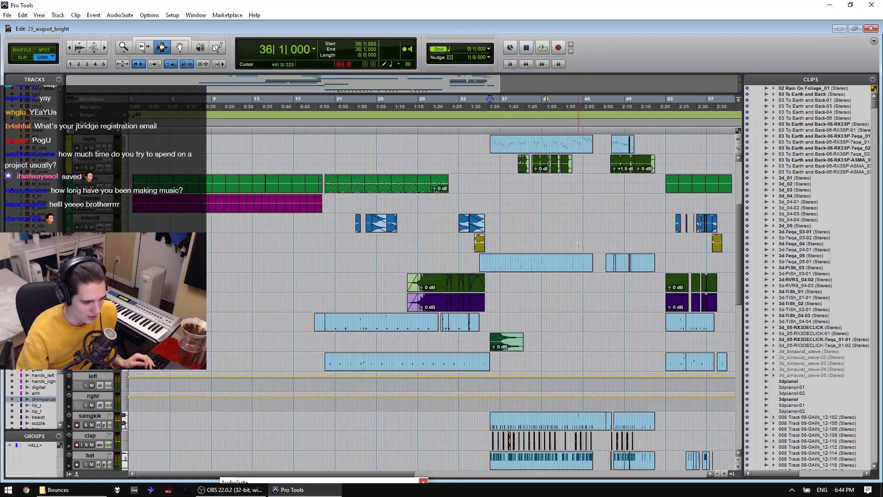
left_click(531, 245)
left_click(531, 245)
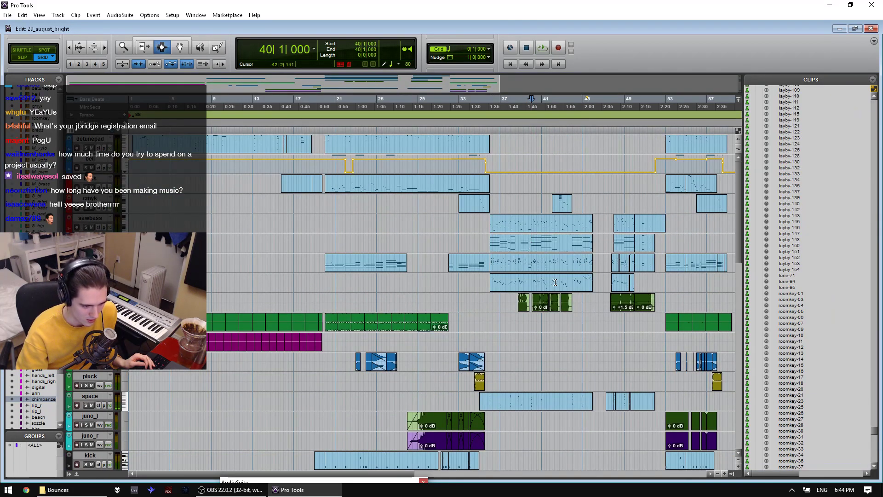
key("space")
key("space")
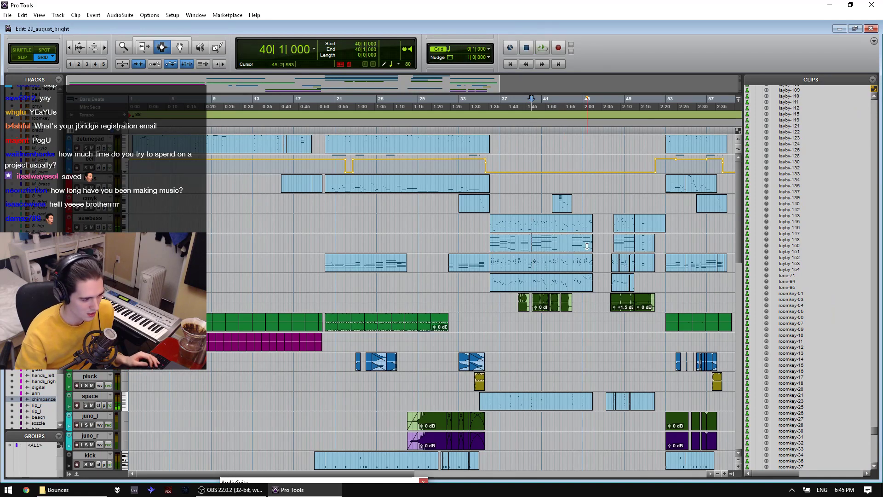
Step: Select the roomkey clip from bar 41 to bar 46 and play a short passage of it
scroll(575, 243, "right", 3)
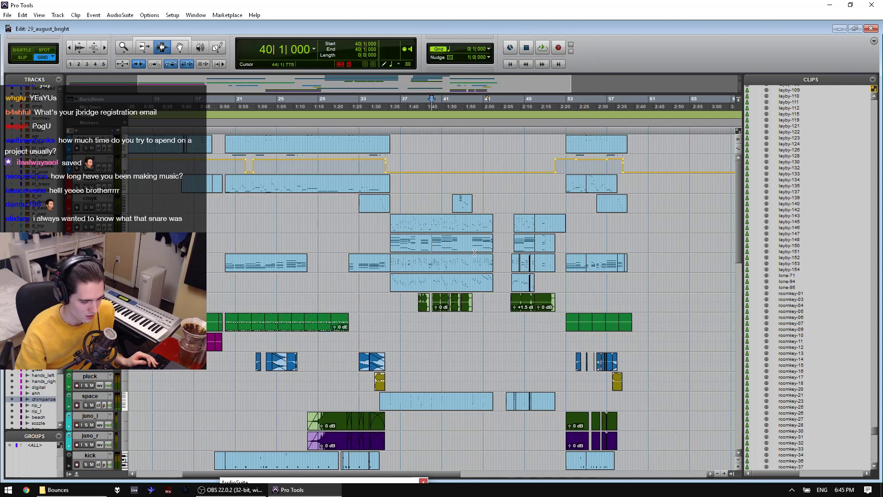
left_click(442, 246)
left_click_drag(442, 249, 493, 249)
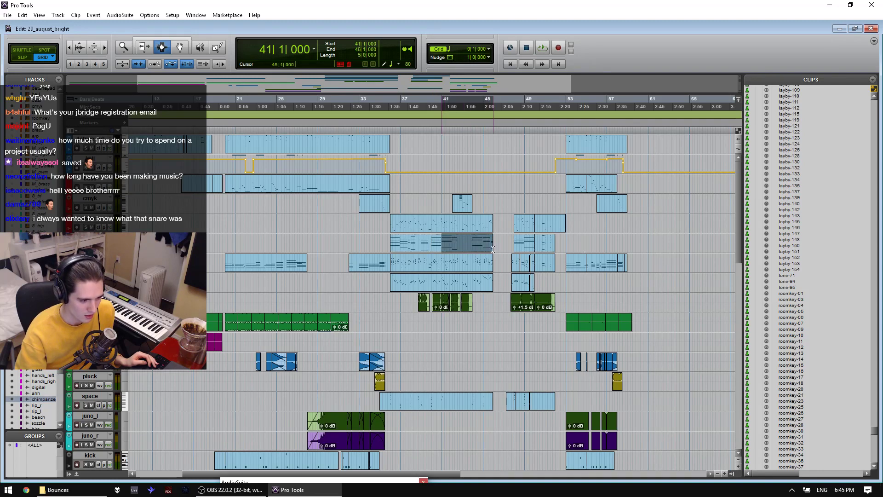
key("space")
key("space")
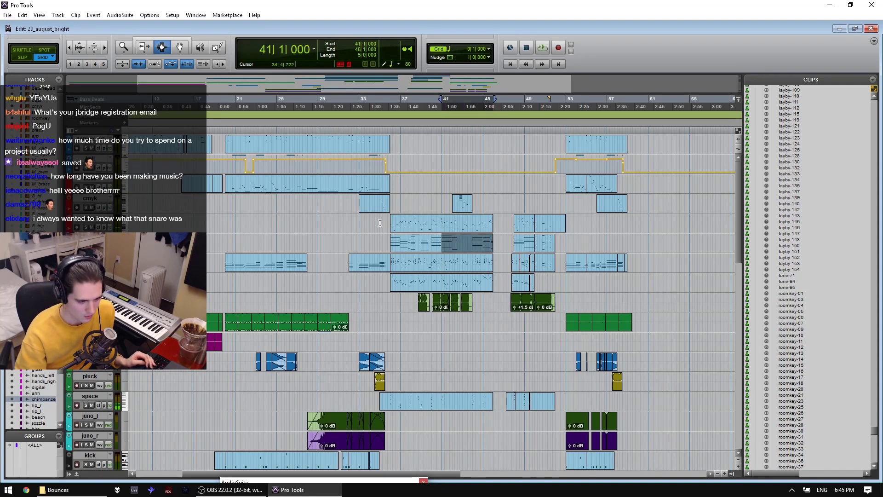
Step: Try out several positions in the sawbass and cmyk parts, and play the sawbass clip from bar 48 to 50
double_click(416, 241)
left_click(440, 222)
left_click(477, 210)
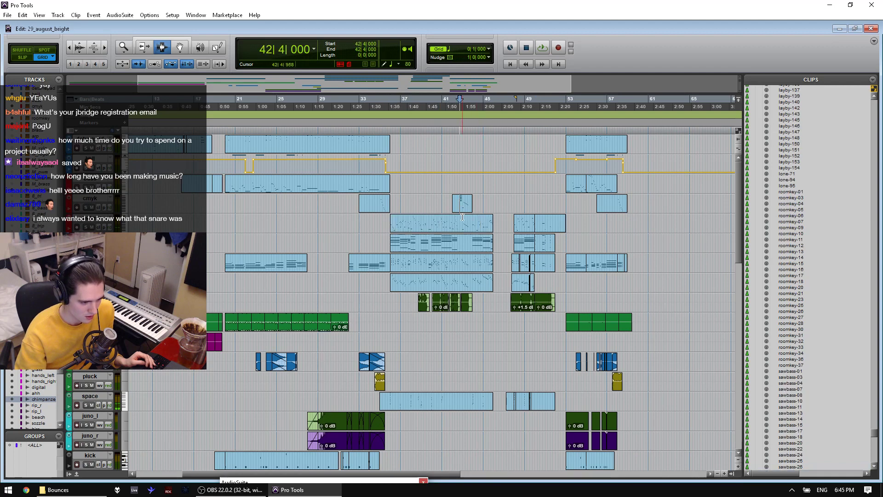
left_click_drag(460, 208, 481, 208)
left_click(509, 215)
double_click(522, 224)
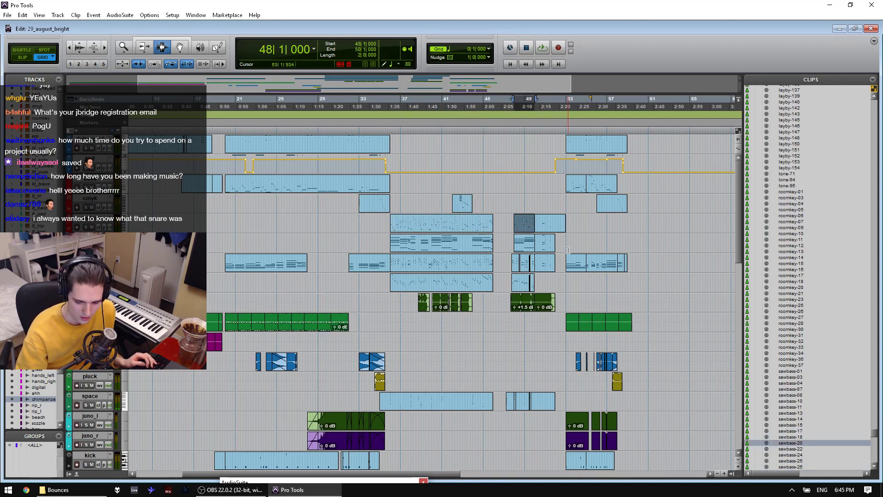
key("space")
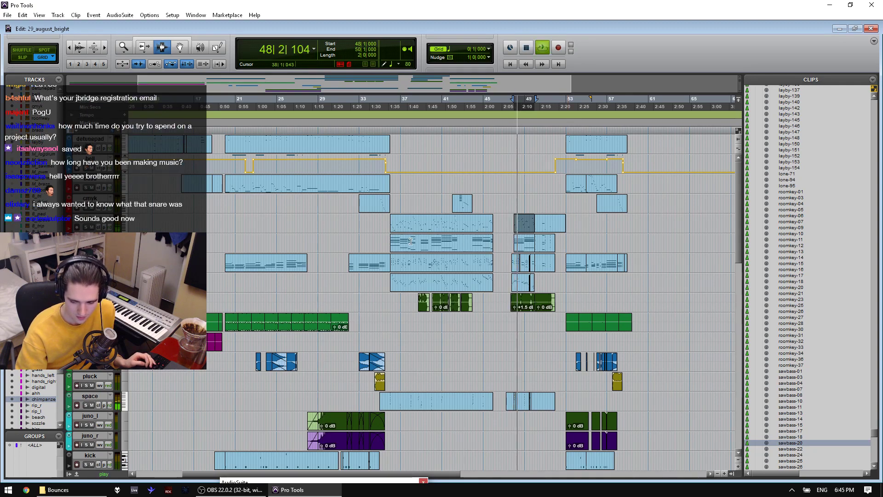
key("space")
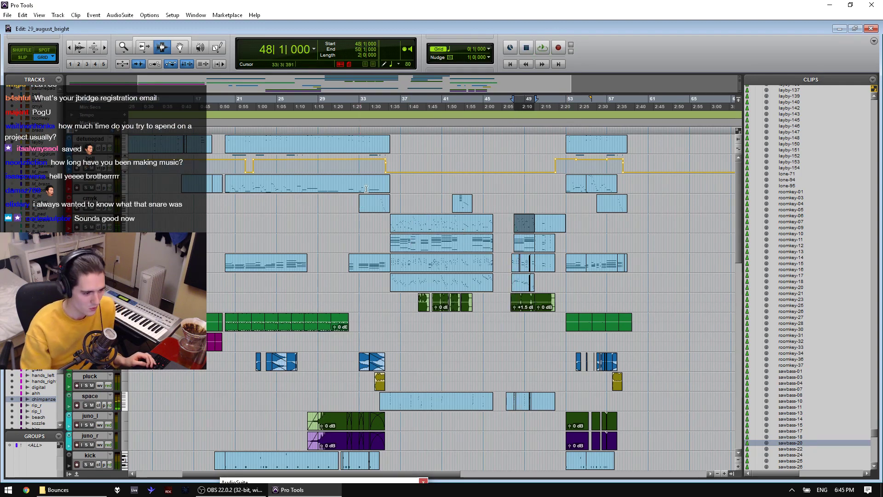
scroll(465, 233, "down", 10)
scroll(534, 313, "down", 12)
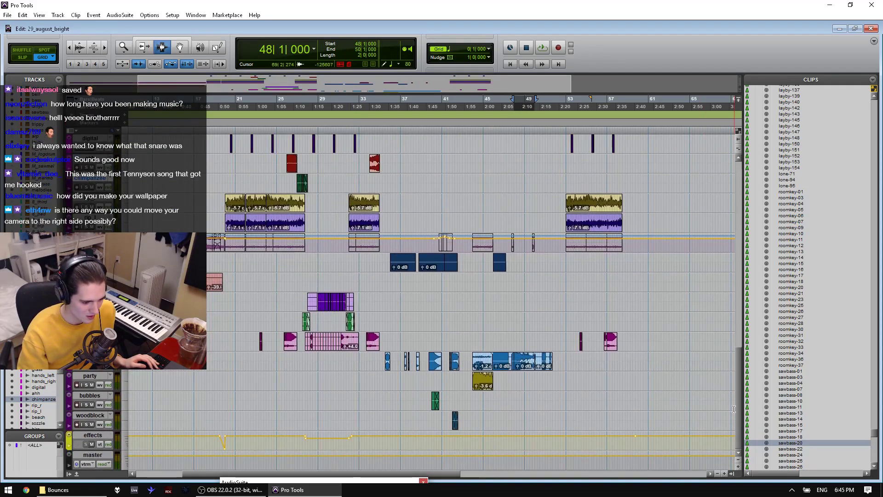
scroll(665, 245, "up", 15)
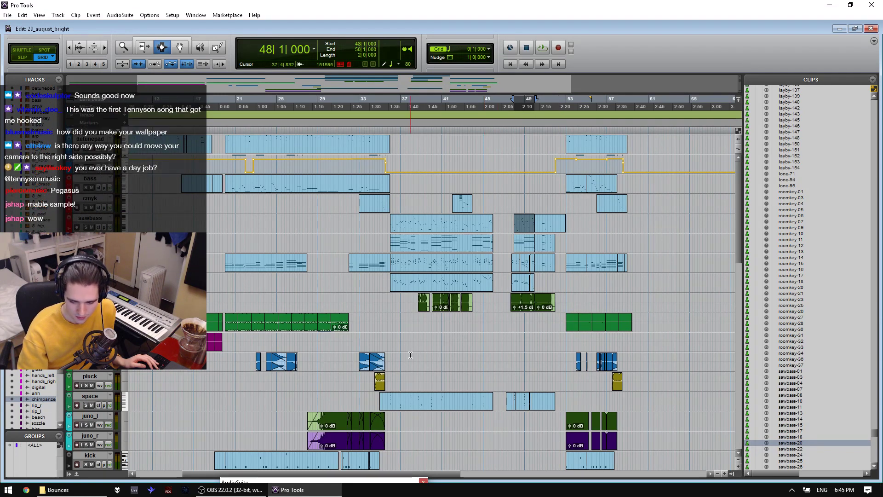
Step: Switch to OBS and enable its preview
left_click(230, 489)
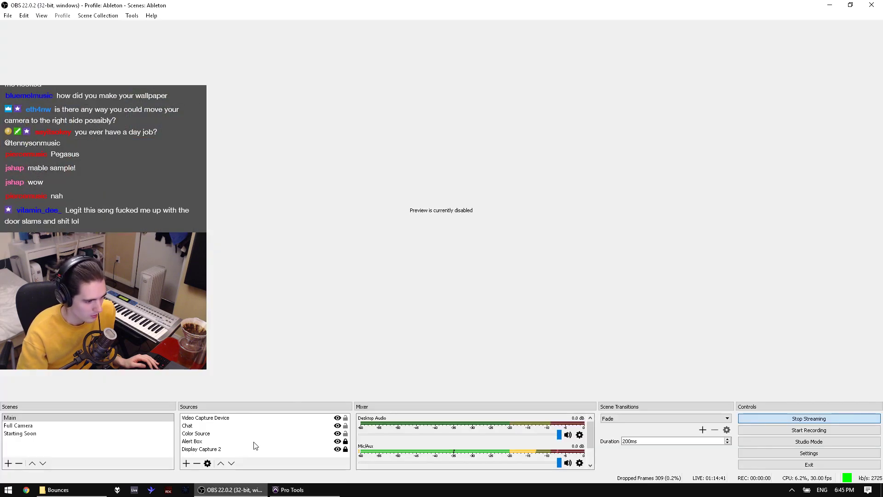
right_click(346, 299)
left_click(363, 304)
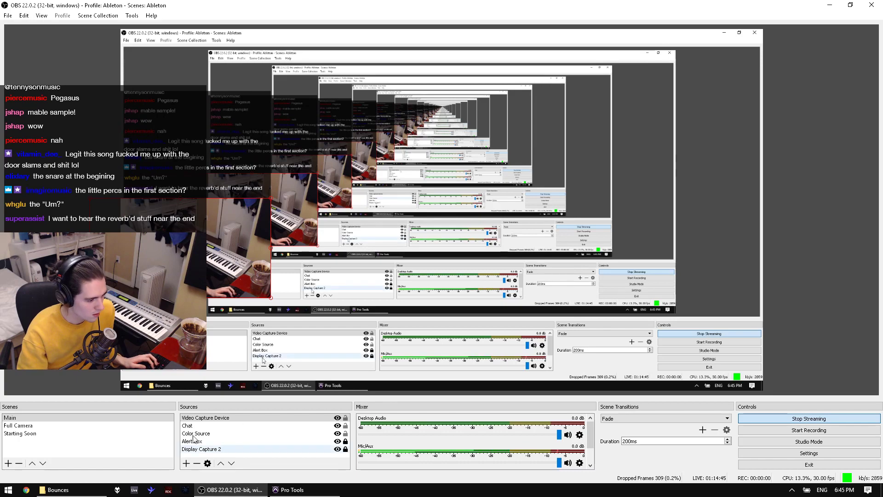
Step: Move the Video Capture Device, Chat and Color Source together to the right edge of the canvas, with the chat in the upper corner
left_click(194, 419)
left_click(195, 425, "ctrl")
left_click(196, 433, "ctrl")
left_click_drag(186, 274, 679, 335)
left_click_drag(735, 309, 736, 150)
left_click(754, 271)
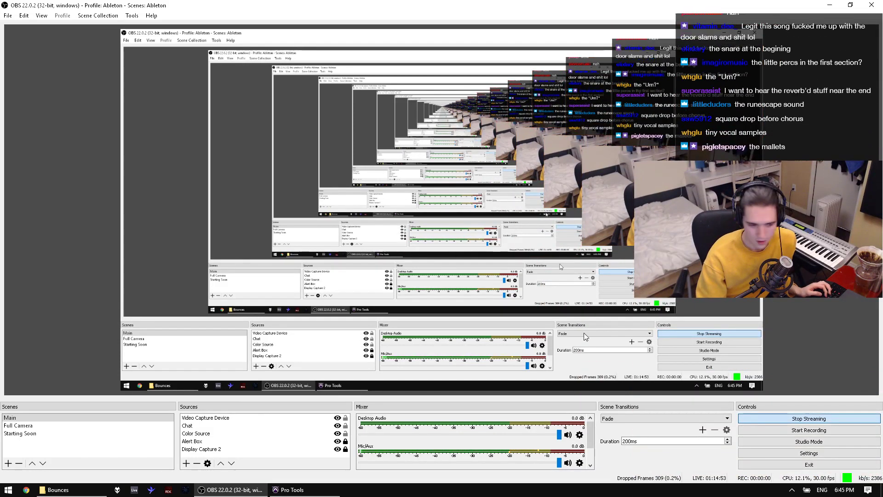
Step: Check the Pro Tools session, return to OBS, and mute both Desktop Audio and Mic/Aux in the mixer
left_click(316, 492)
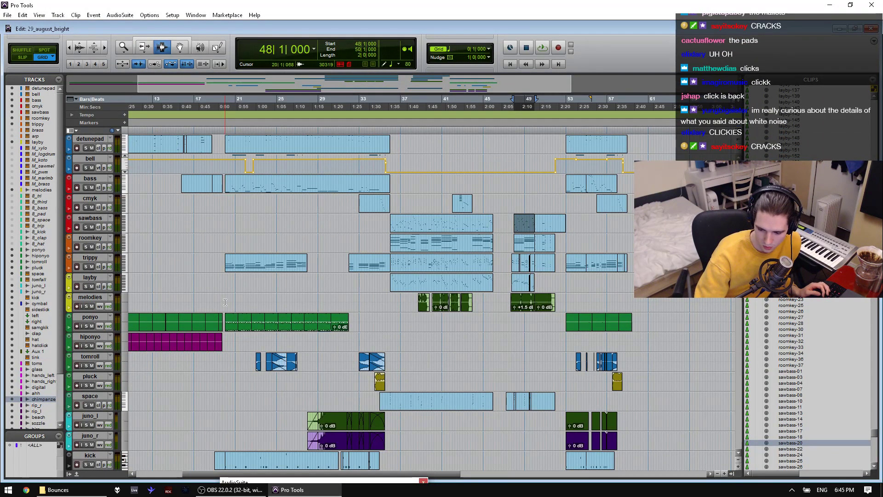
left_click(229, 490)
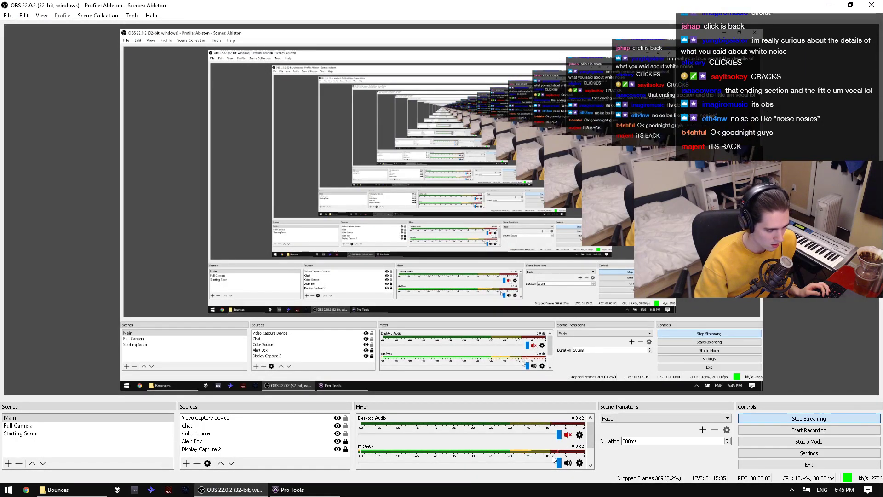
left_click(568, 462)
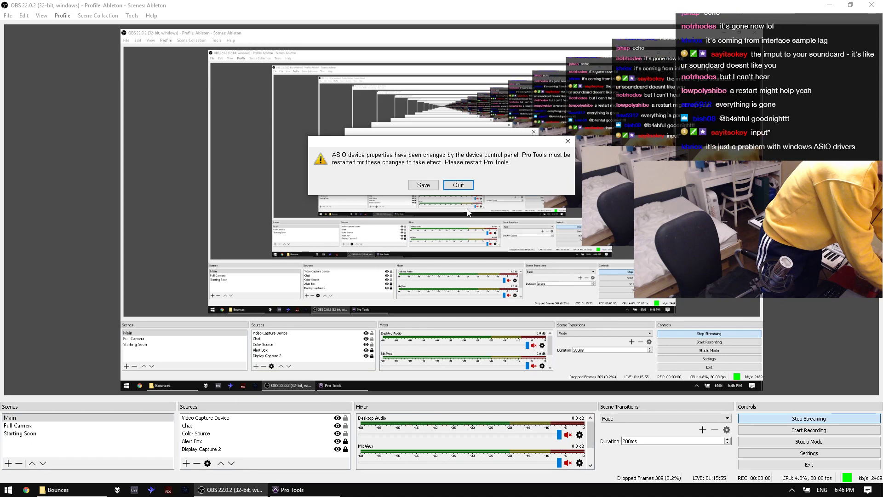
Step: Quit Pro Tools because of the changed ASIO device properties, without saving the session
left_click(455, 184)
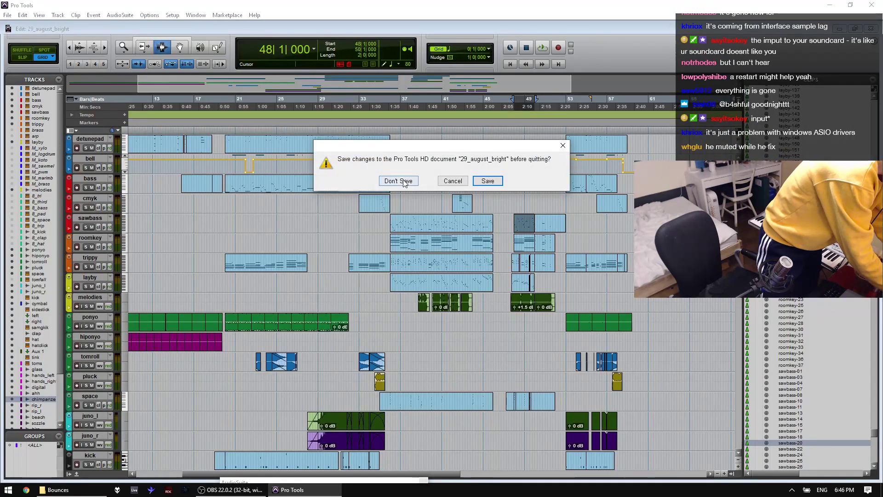
left_click(396, 181)
Step: Reset the HD Pro Webcam C920 in the OBS Video Capture Device properties by deactivating and reactivating it
left_click(230, 489)
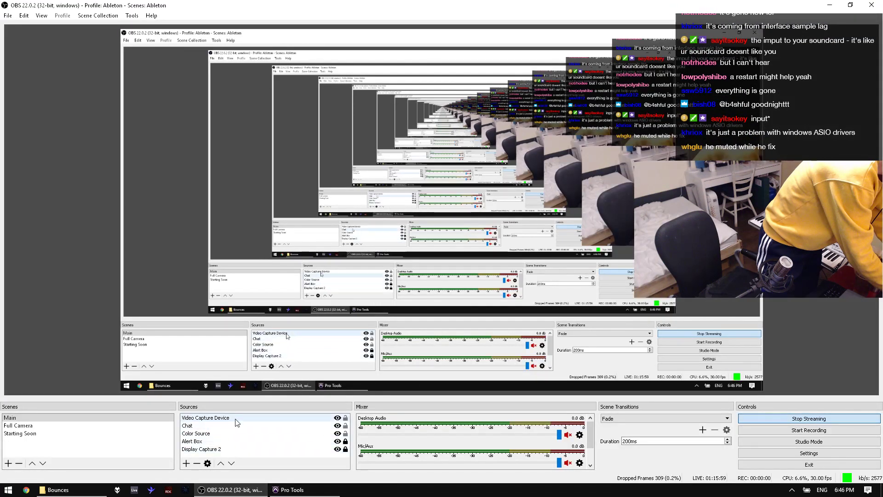
double_click(236, 418)
right_click(235, 418)
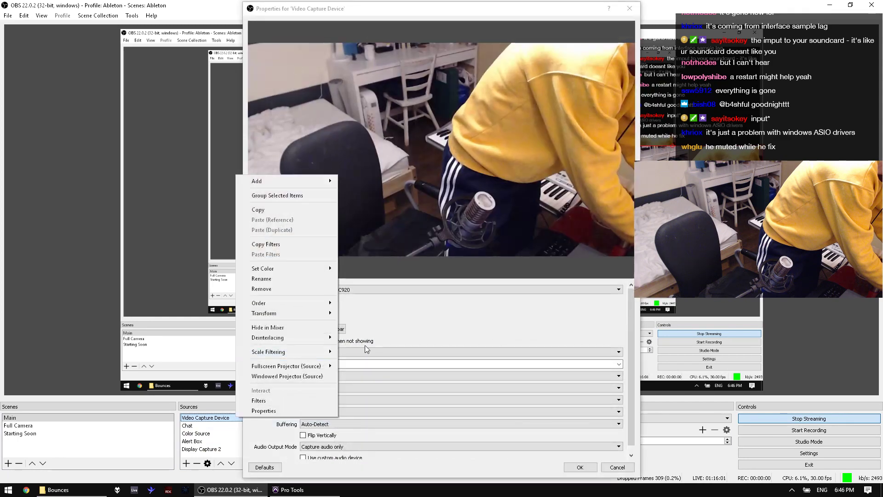
left_click(384, 331)
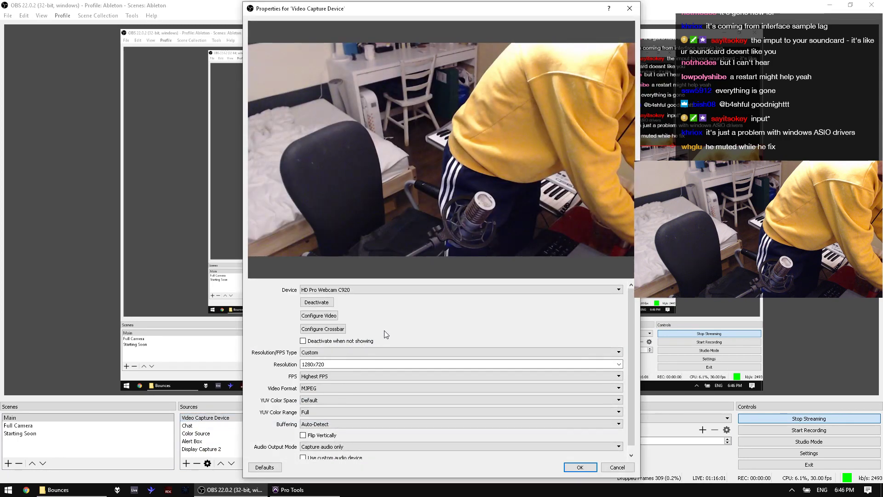
left_click(320, 302)
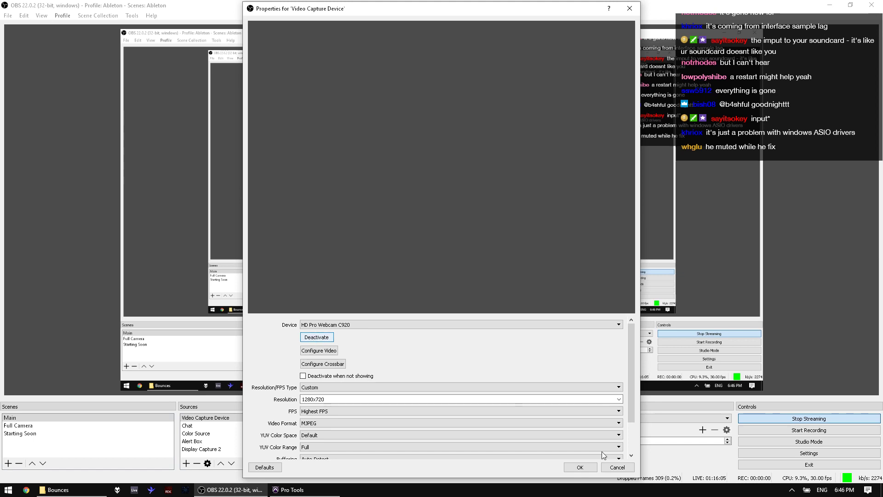
left_click(580, 467)
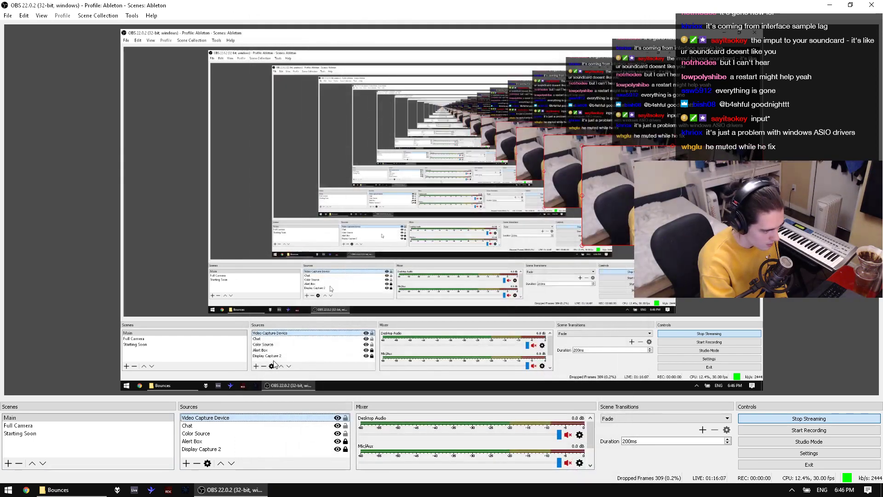
Step: Unmute Mic/Aux and set its device to the Steinberg UR22mkII line input
left_click(568, 462)
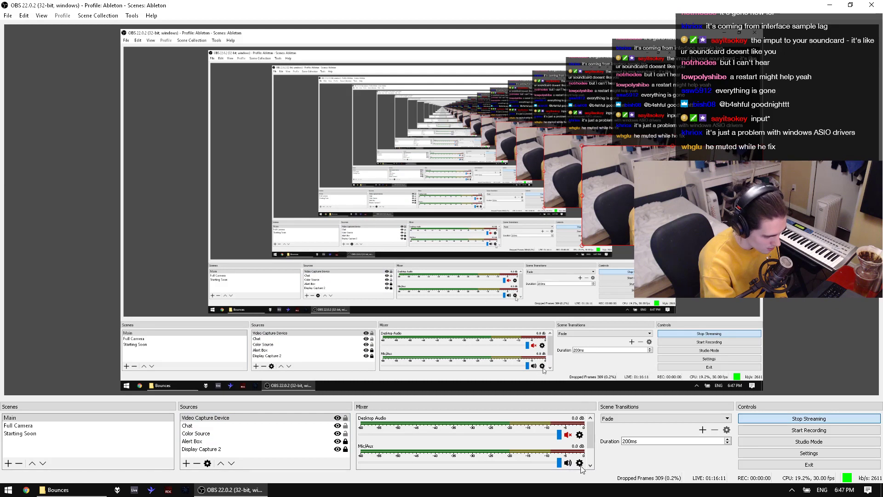
left_click(579, 463)
left_click(614, 453)
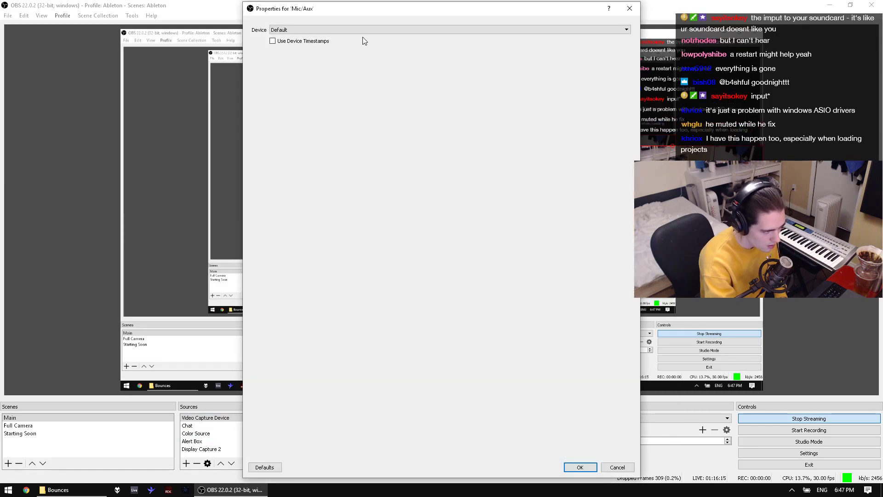
left_click(332, 29)
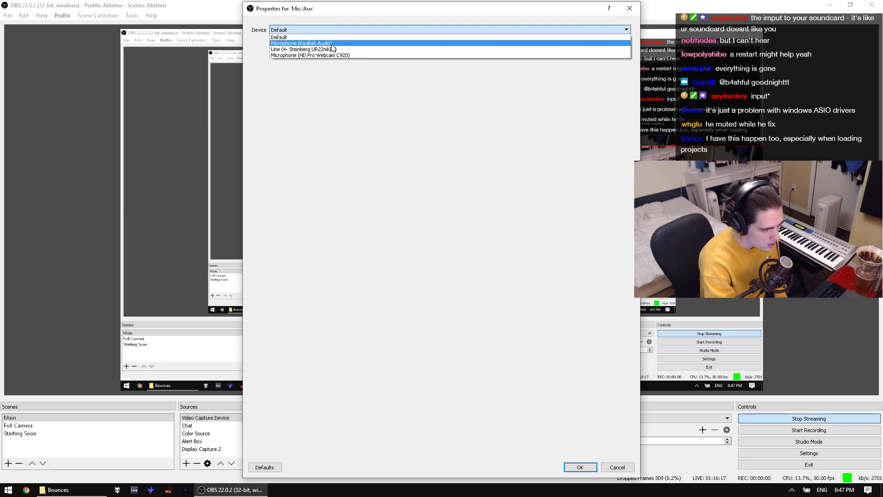
left_click(332, 49)
left_click(580, 467)
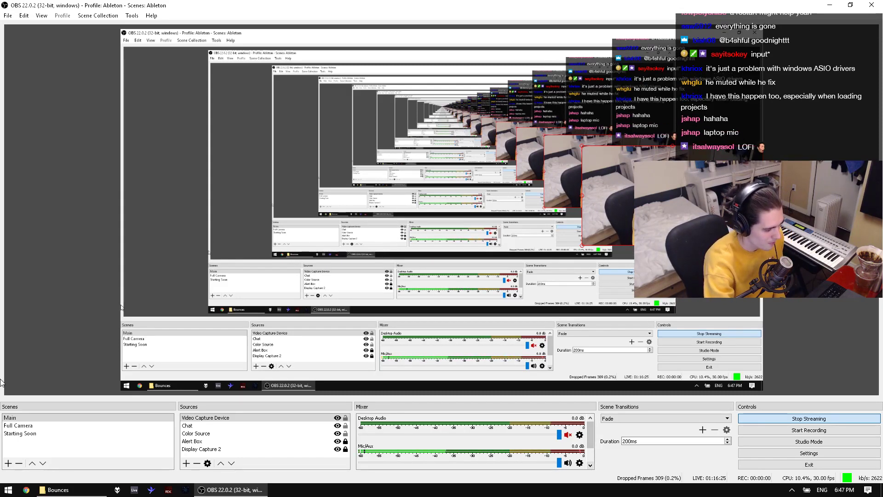
Step: Find Pro Tools 10 through the Windows search and launch it
key("super")
type("pro")
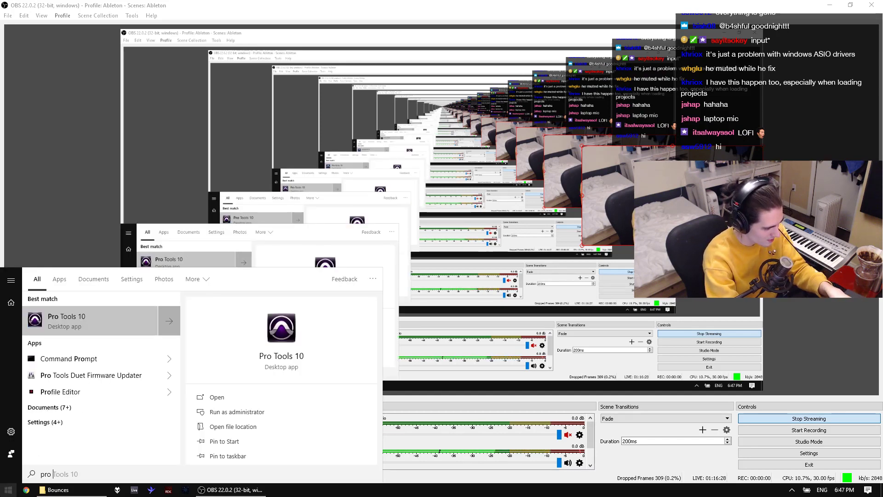
key("Return")
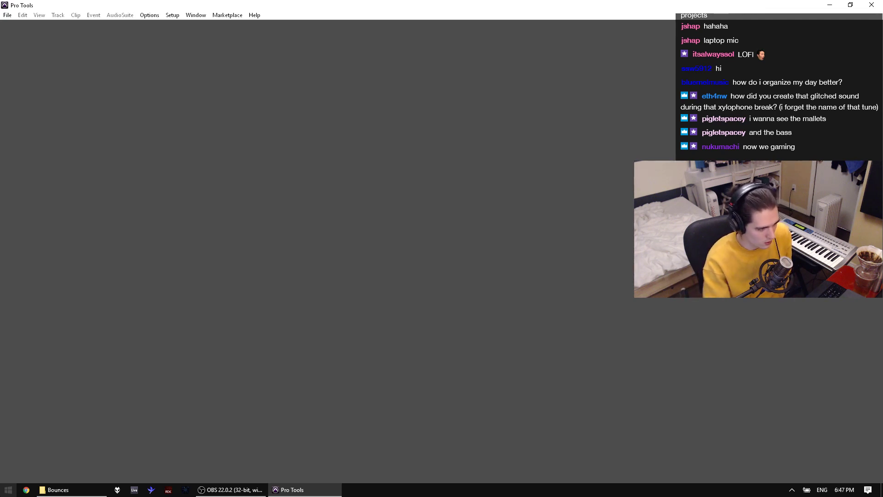
Step: Reopen the recent session 29_august_bright, declining to save a detailed report about its inactive plug-ins
left_click(7, 14)
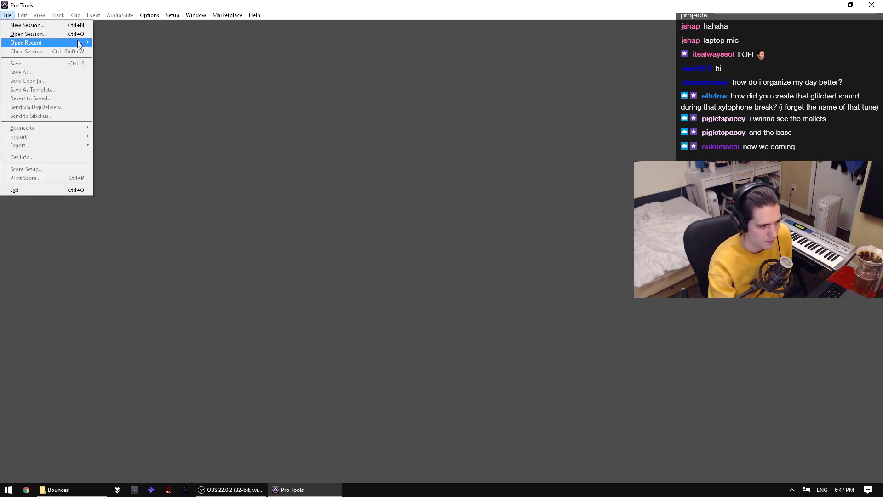
mouse_move(80, 43)
left_click(156, 43)
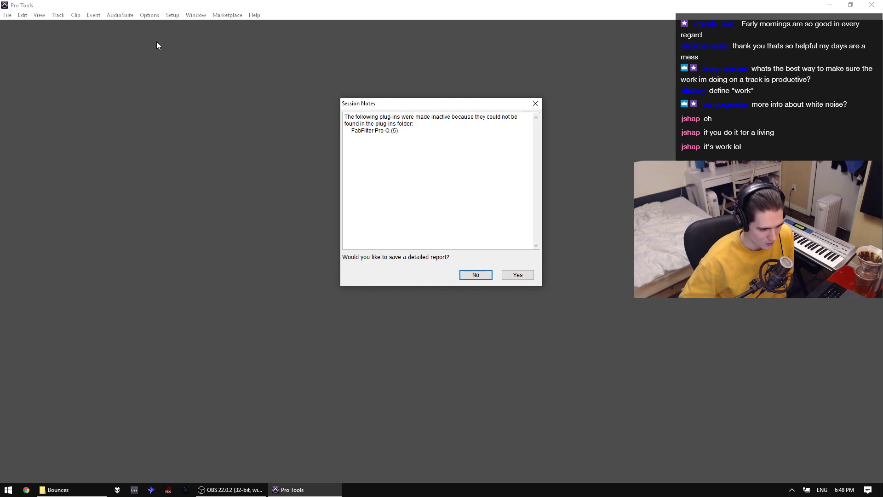
left_click(486, 278)
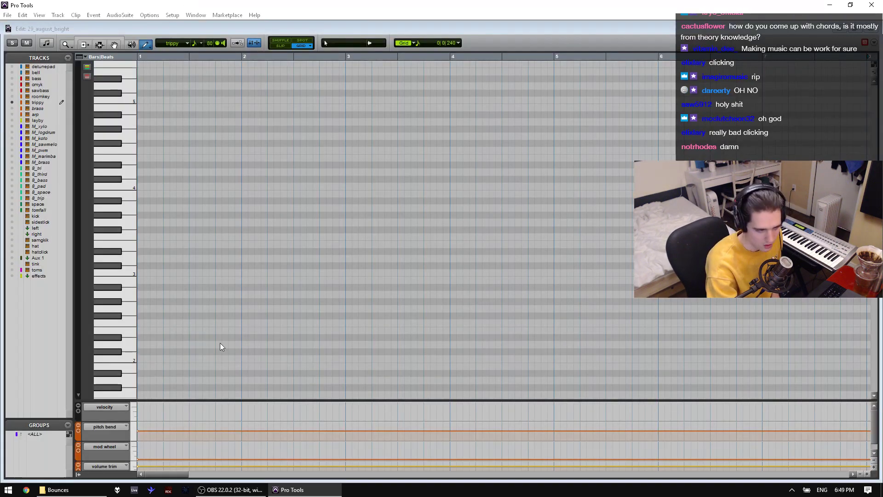
Step: Switch to OBS and mute Mic/Aux in the mixer
left_click(230, 489)
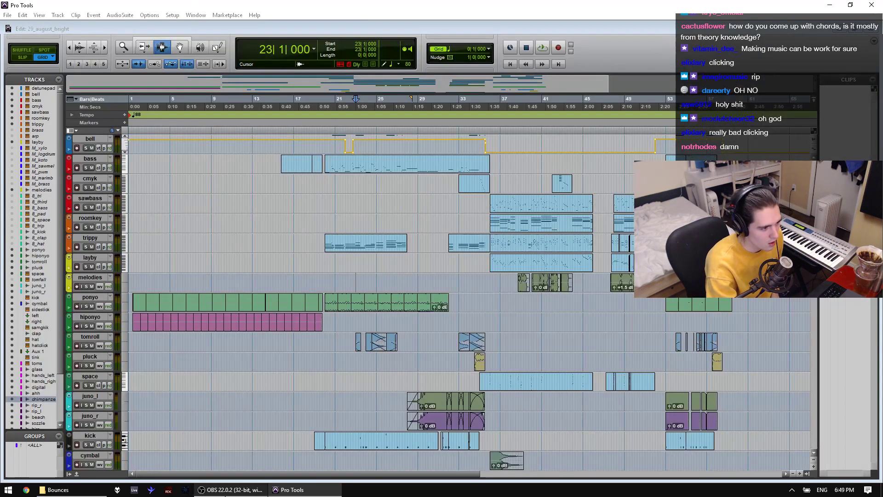
left_click(568, 463)
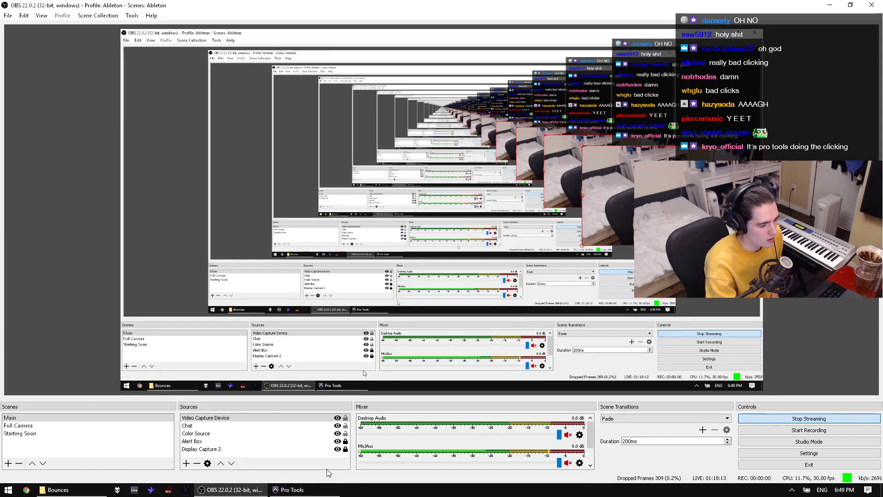
Step: Return to Pro Tools and skip all missing audio files of the session
left_click(292, 489)
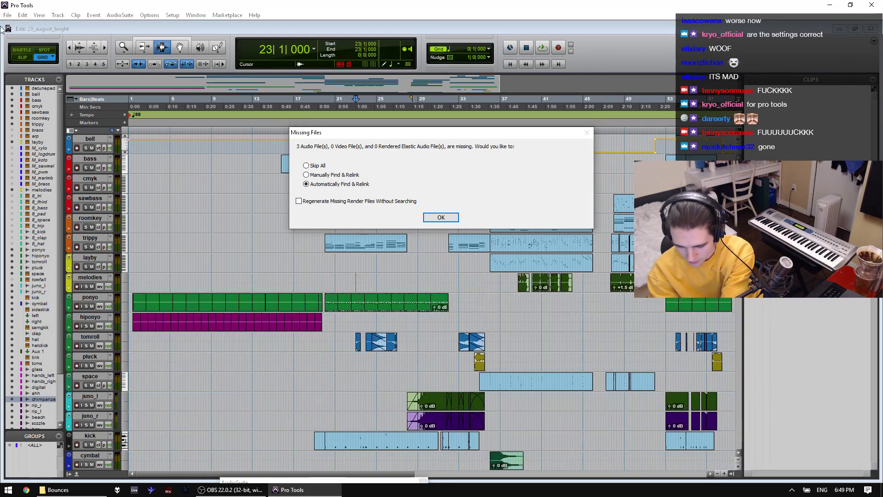
left_click(316, 167)
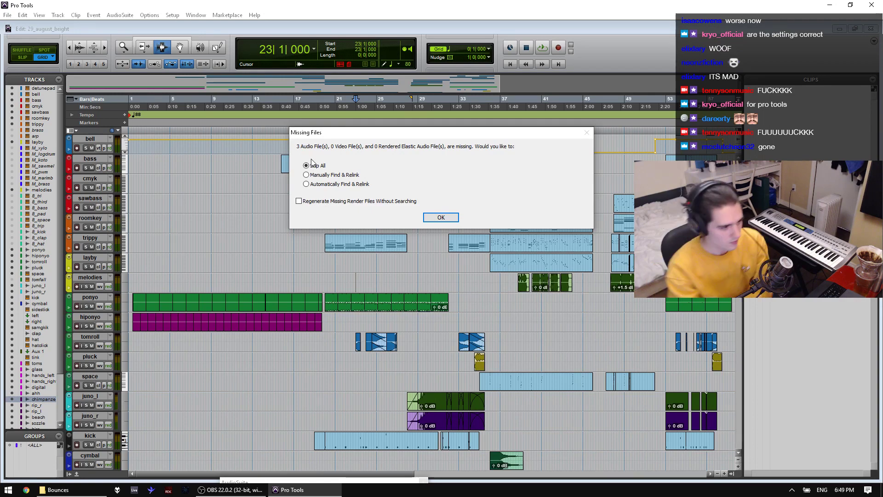
left_click(433, 220)
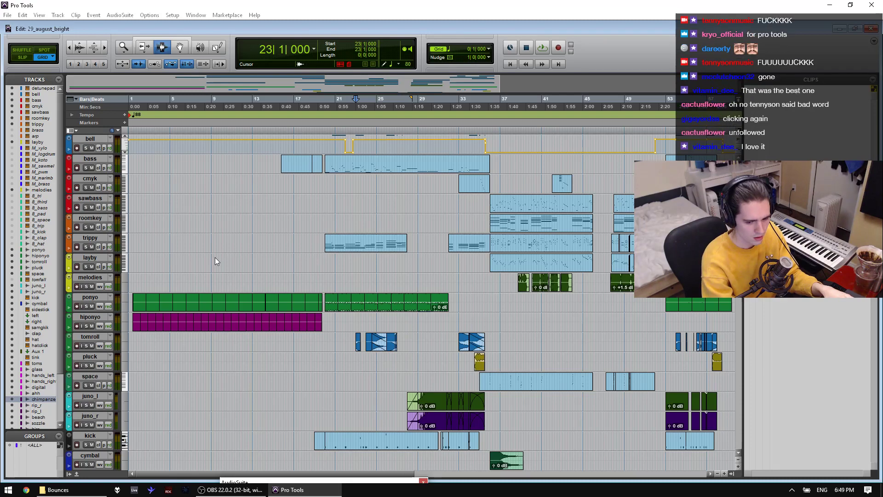
Step: Play the session briefly from bar 8, beat 3, and check the audio levels in the OBS mixer
left_click(206, 261)
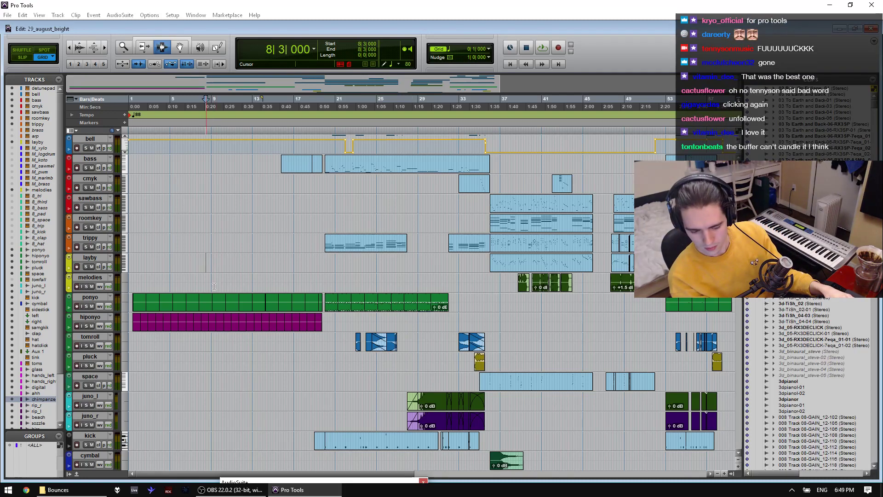
left_click(231, 490)
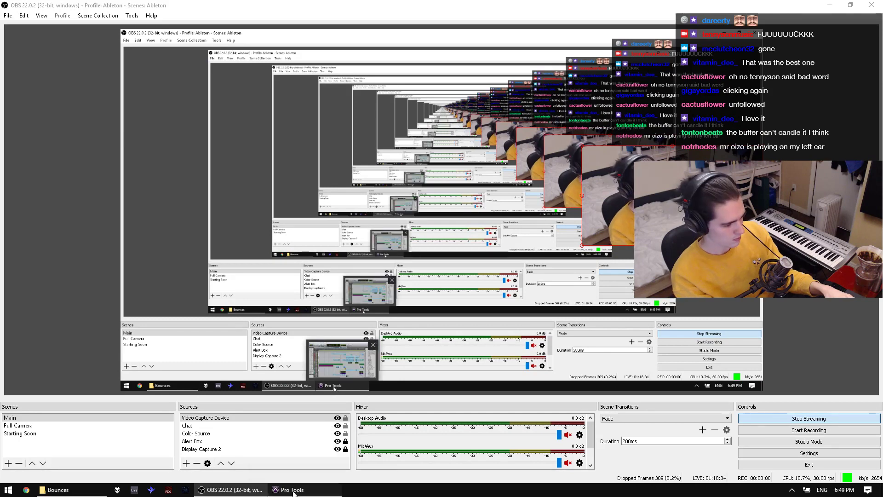
left_click(294, 490)
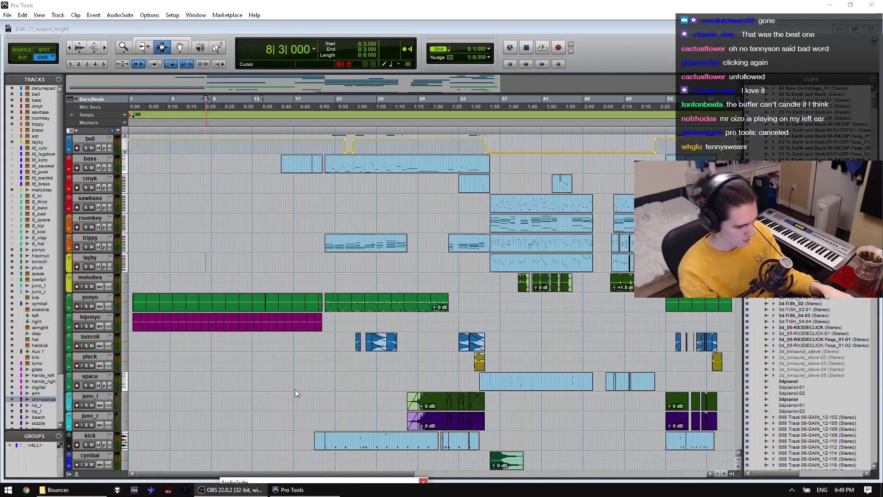
key("space")
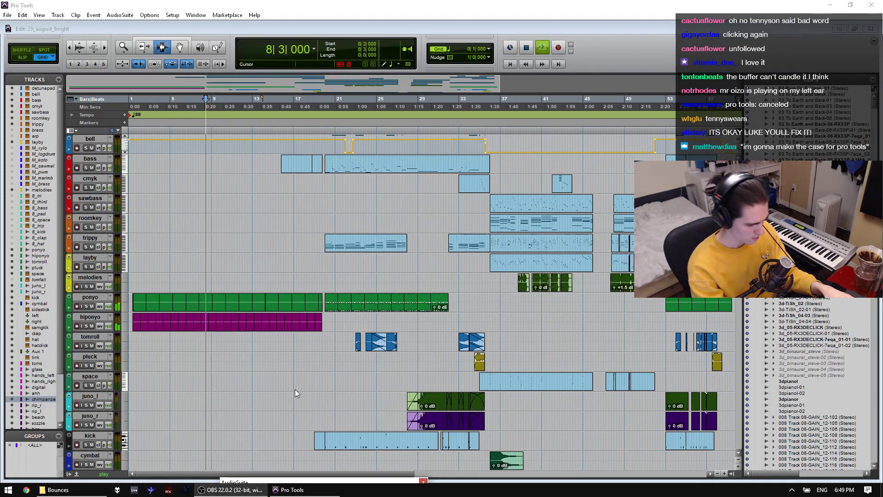
key("space")
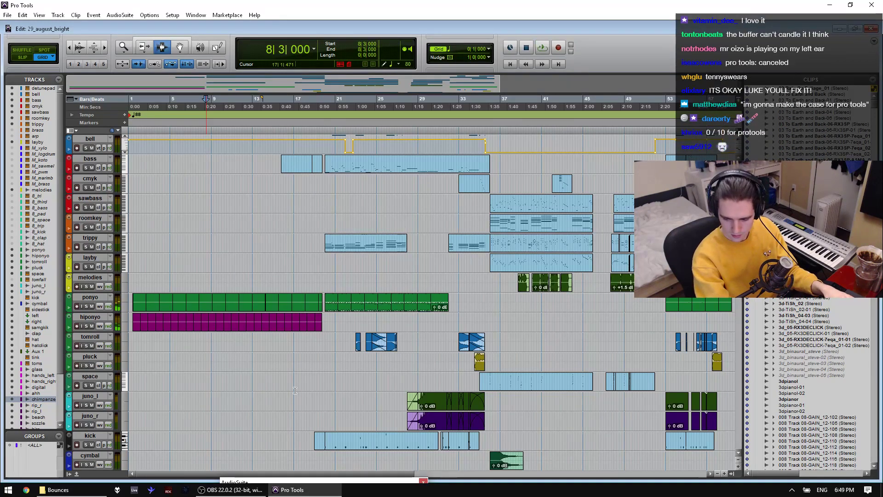
left_click(234, 490)
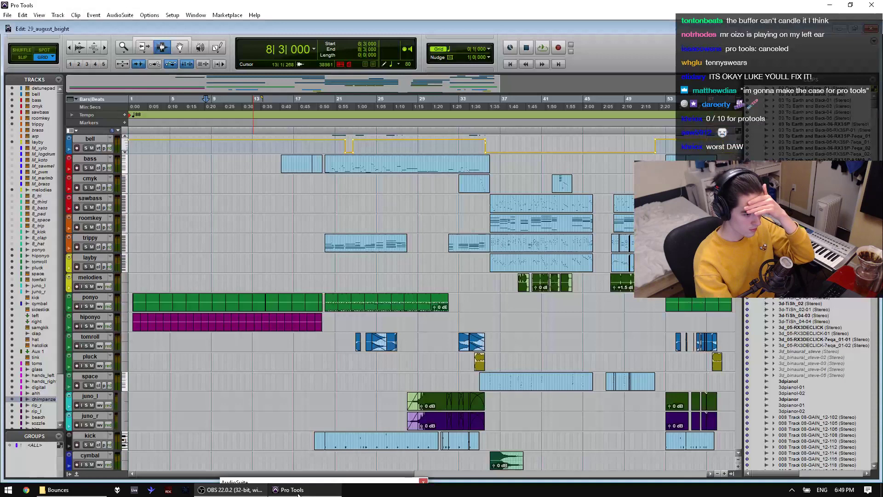
left_click(289, 489)
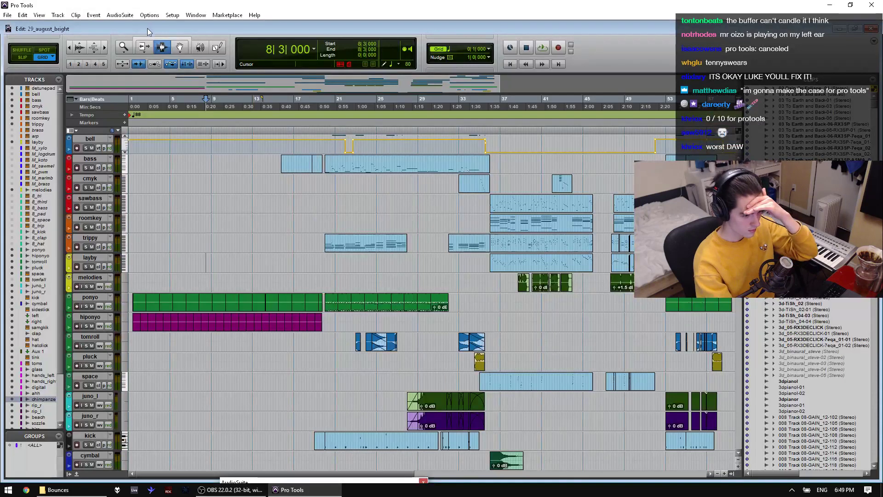
Step: Review the audio devices available in the Playback Engine settings, and quit Pro Tools without saving the changes to 29_august_bright
left_click(167, 15)
left_click(198, 35)
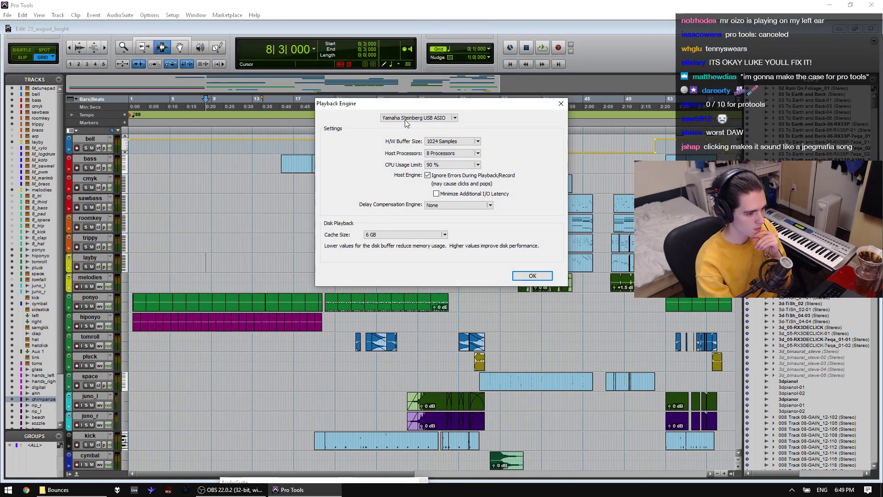
left_click(418, 116)
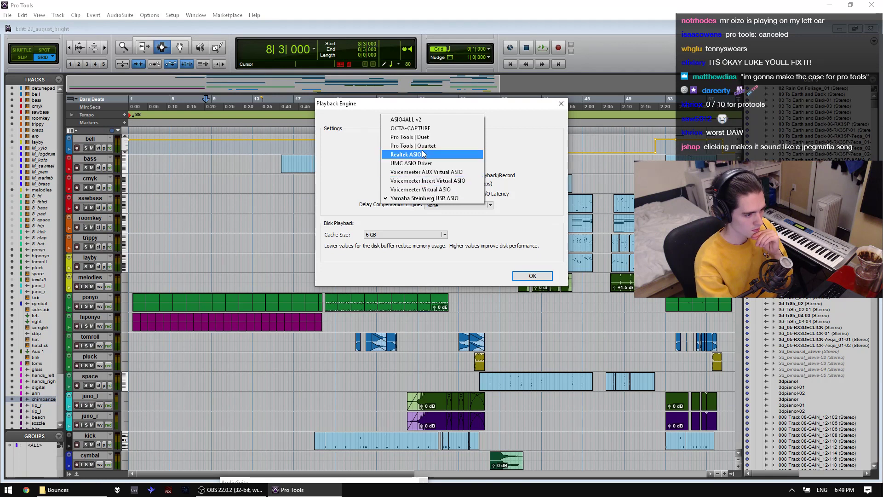
left_click(538, 277)
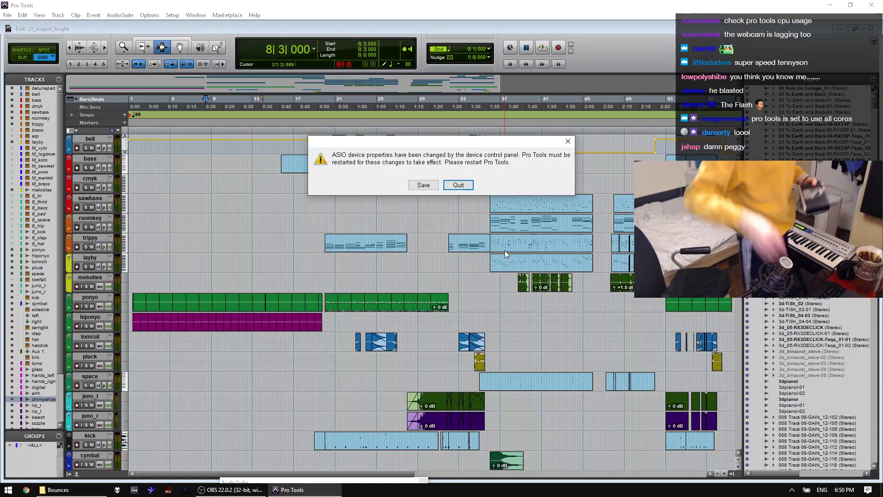
left_click(461, 186)
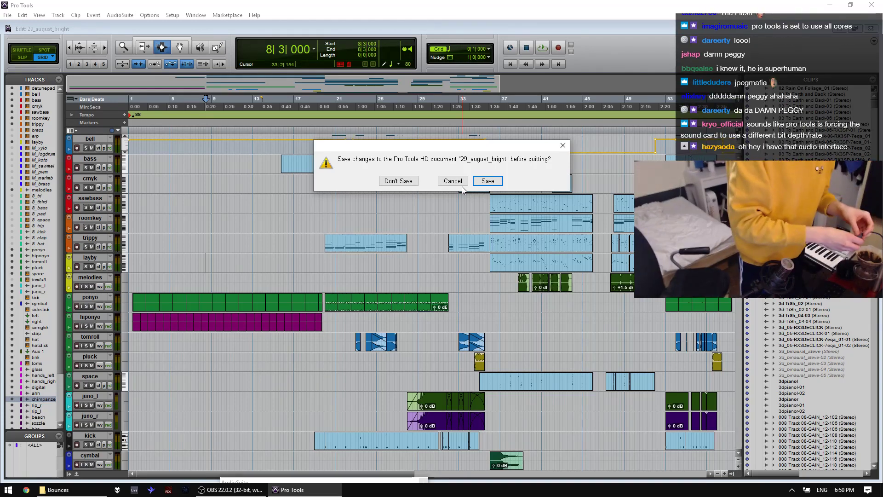
left_click(398, 183)
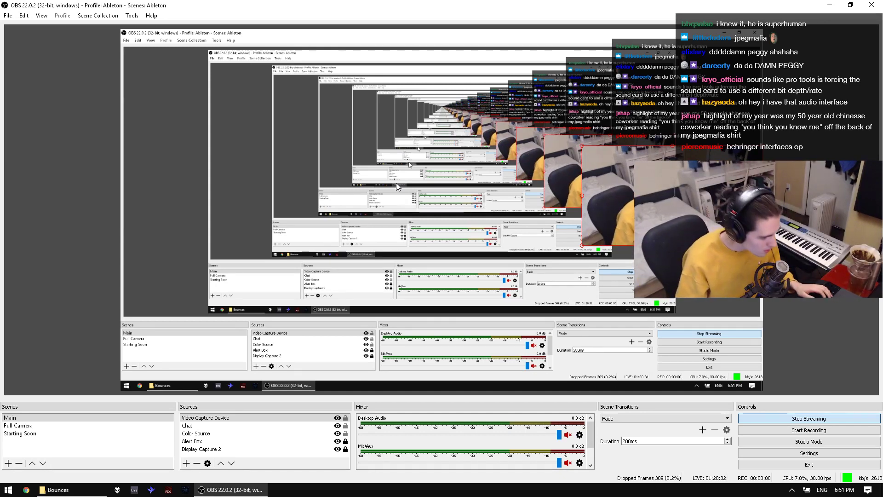
Step: Switch to foobar2000, start playing bodylanguage1 as test audio, and return to OBS
left_click(117, 489)
double_click(229, 40)
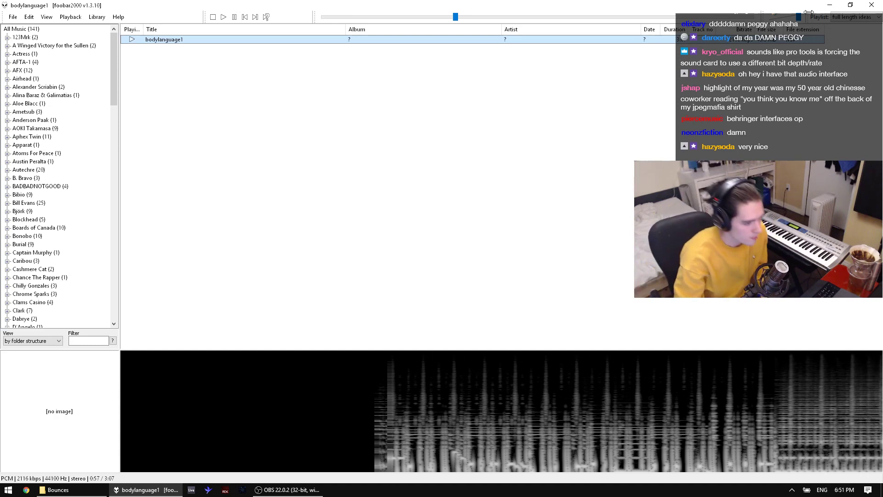
key("alt+Tab")
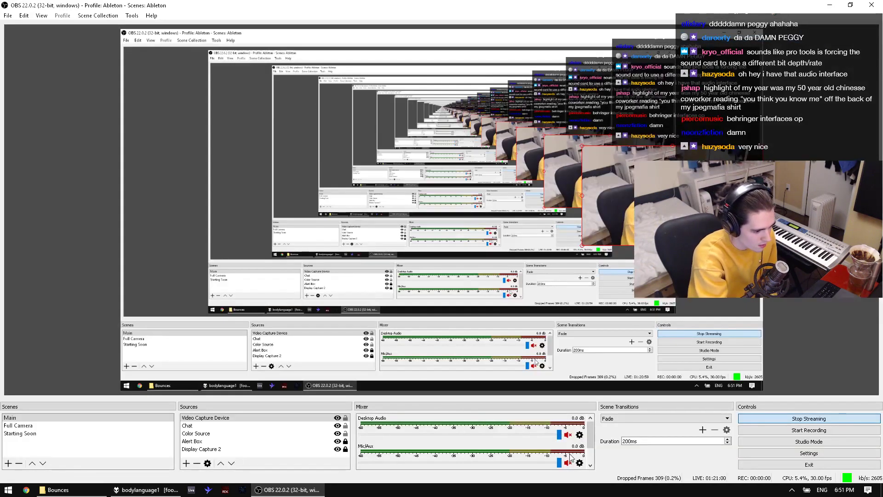
Step: Set the Mic/Aux source device to Line (2- BEHRINGER UMC 204HD 192k) and unmute Mic/Aux in the mixer
left_click(579, 462)
left_click(610, 442)
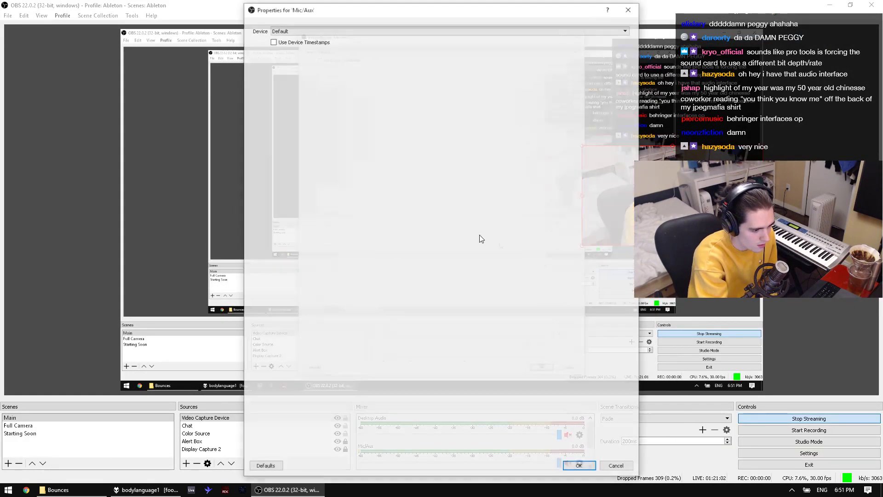
left_click(377, 30)
left_click(346, 49)
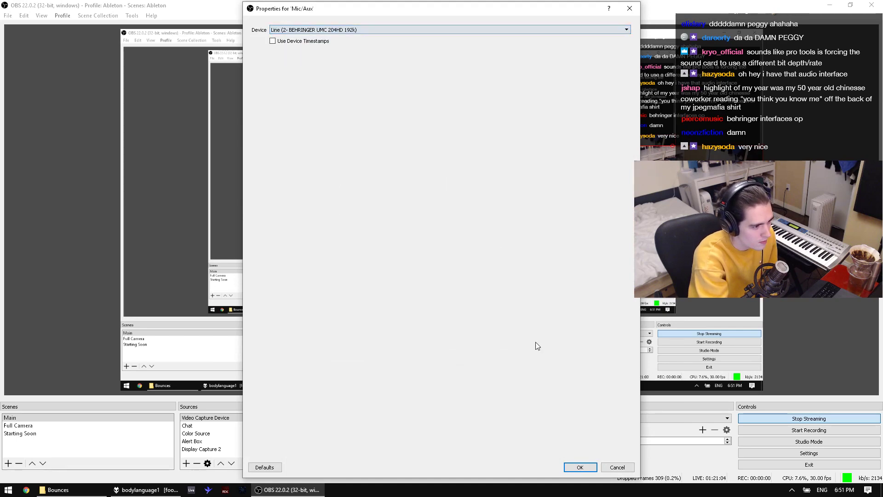
left_click(572, 466)
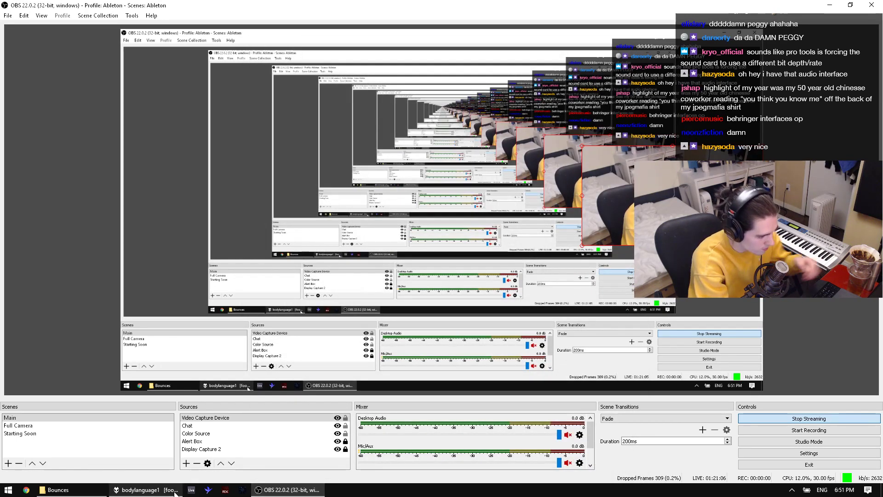
left_click(569, 463)
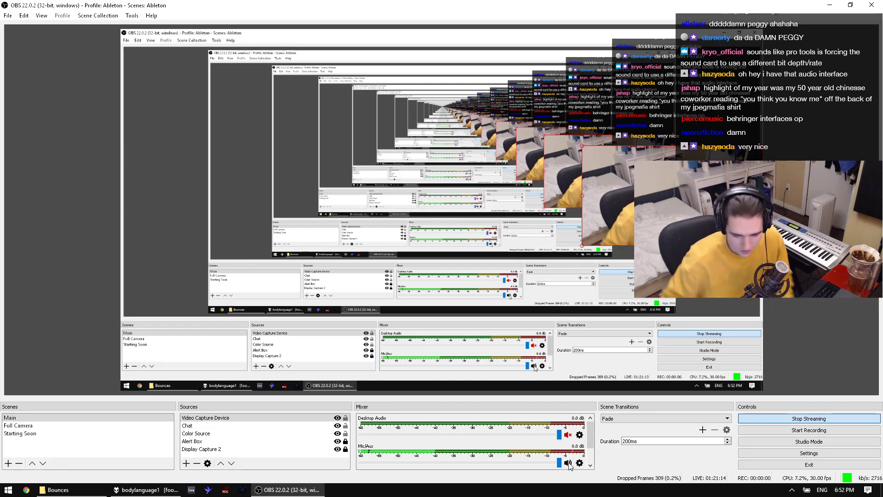
key("super")
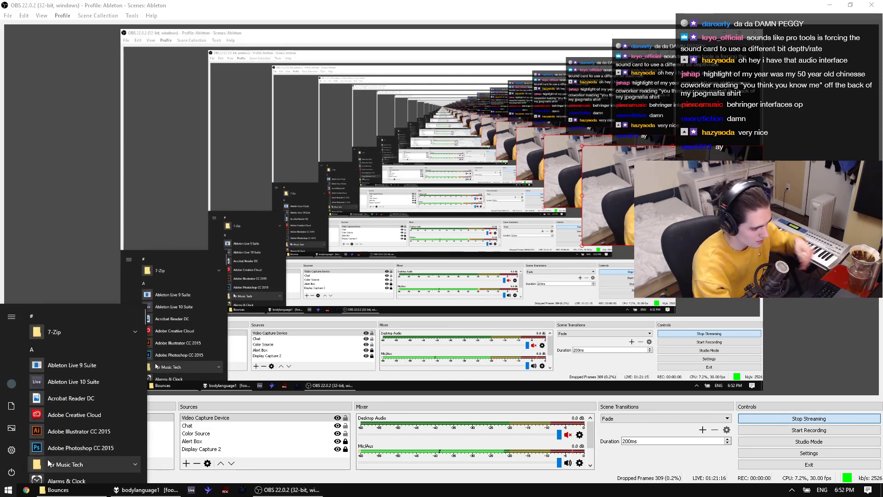
type("pro to")
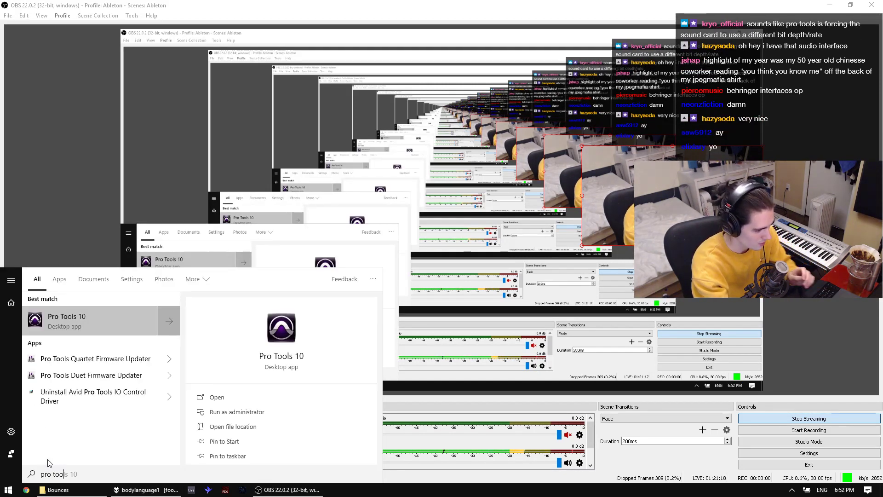
type("o")
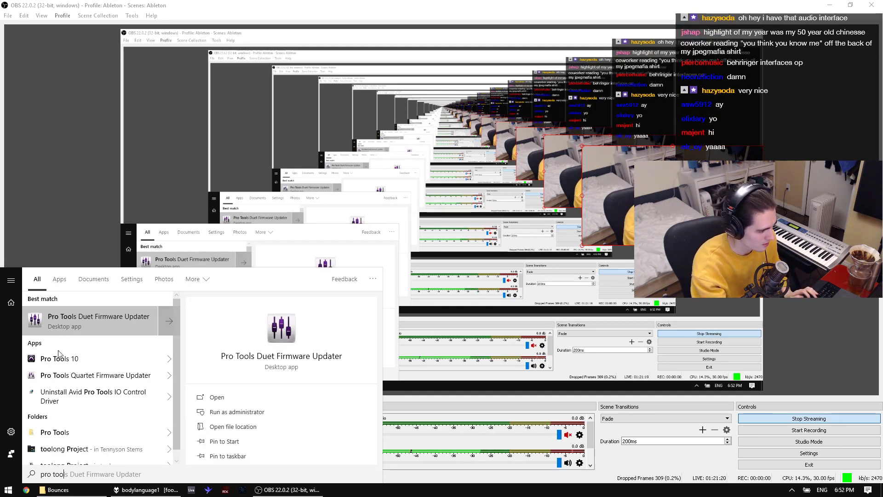
left_click(61, 358)
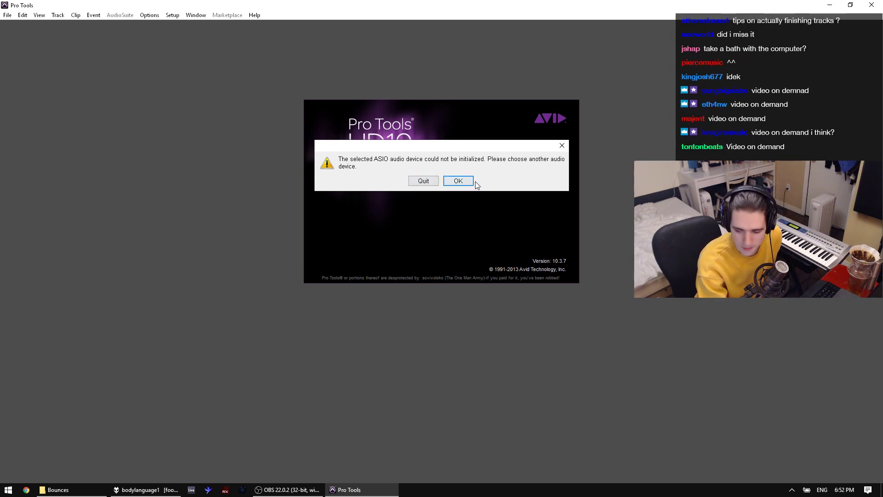
left_click(429, 181)
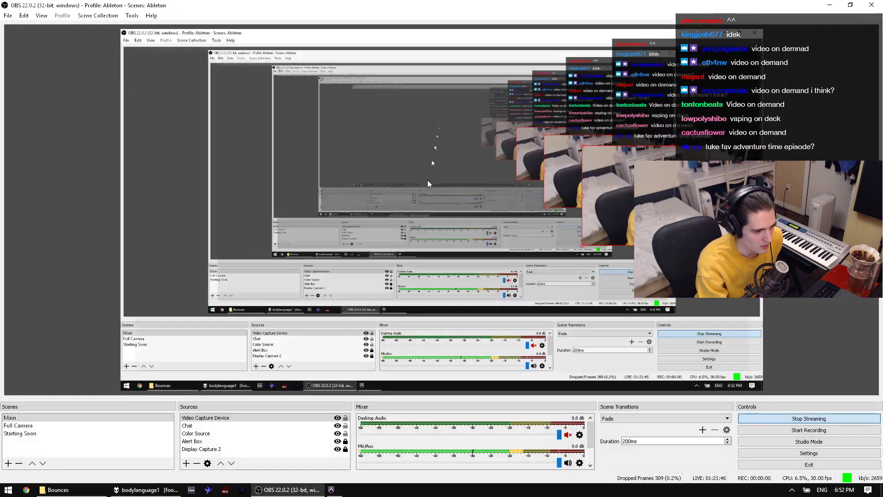
Step: Find Pro Tools 10 through the Windows search and launch it
key("super")
type("pro tools")
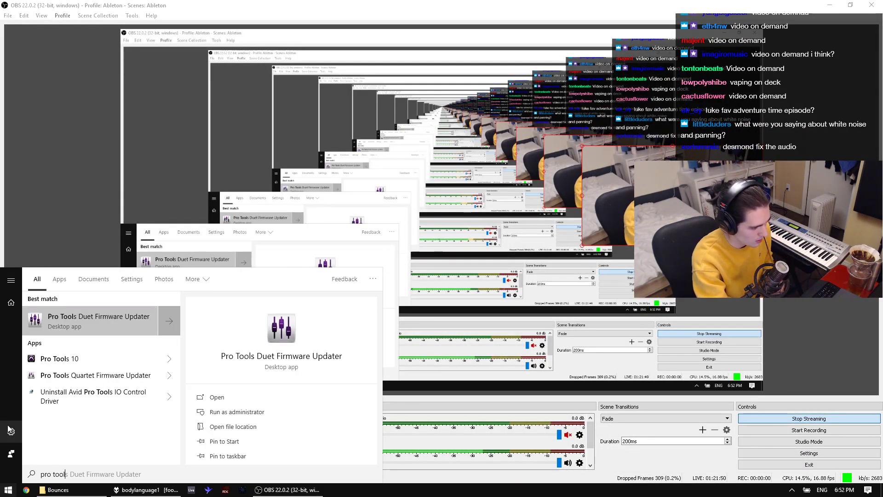
left_click(81, 358)
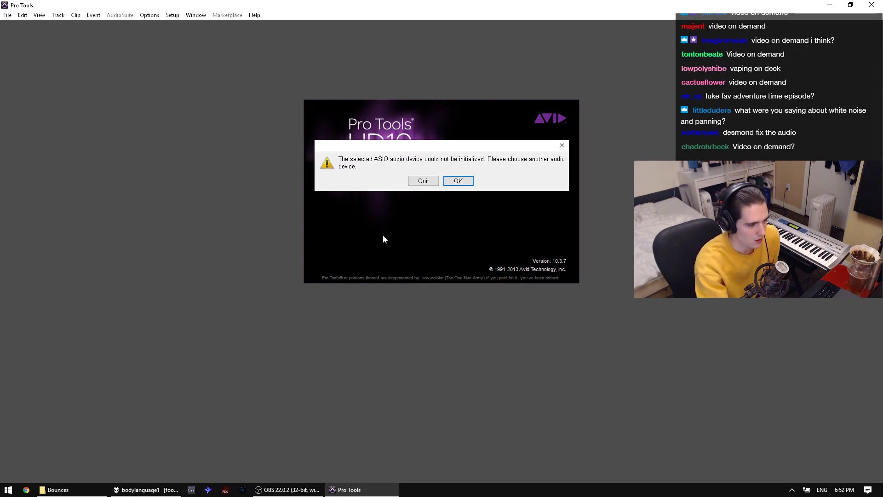
Step: Choose UMC ASIO Driver as the playback engine with a hardware buffer size of 1024 samples
left_click(457, 181)
left_click(416, 122)
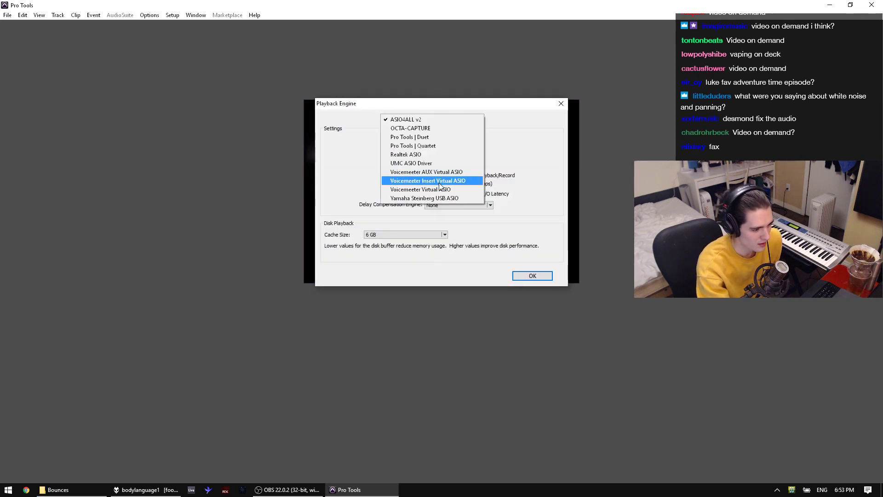
left_click(428, 163)
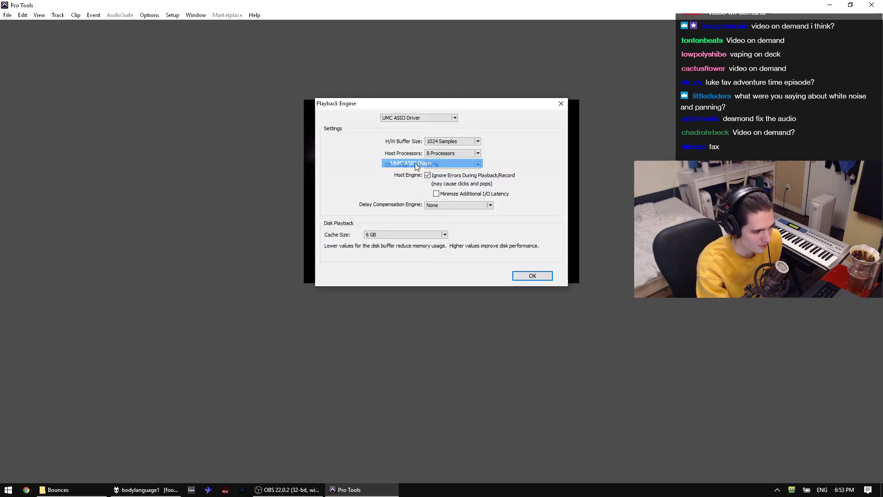
left_click(456, 147)
left_click(453, 186)
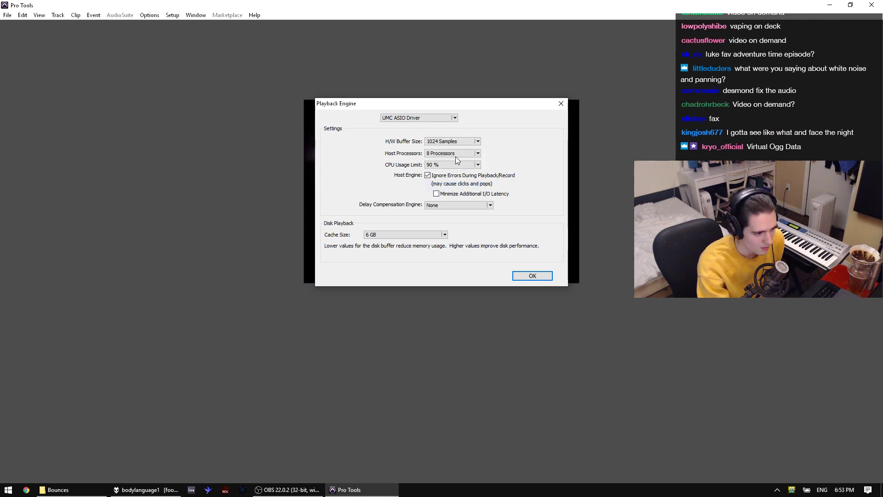
left_click(532, 276)
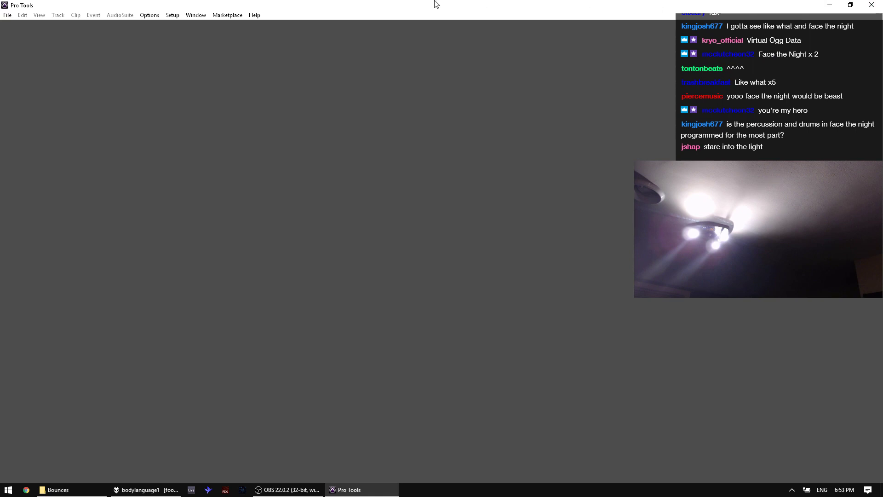
Step: Open the recent session 29_august_bright.ptx
left_click(7, 14)
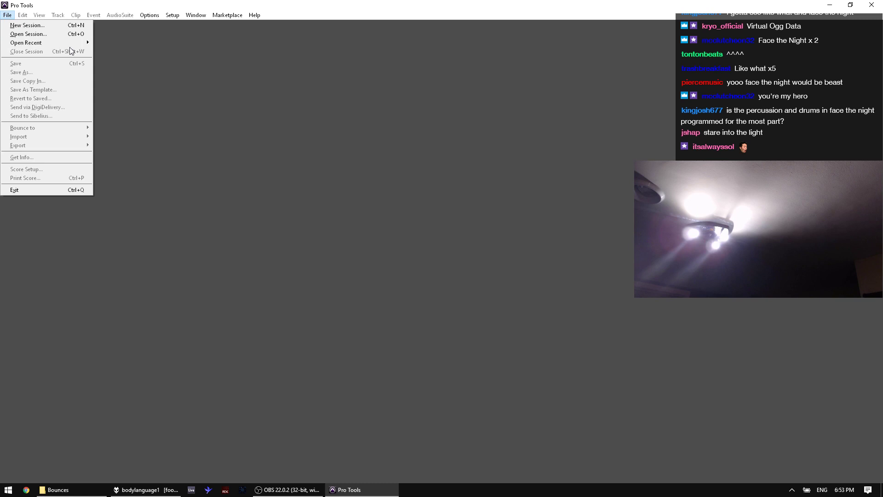
mouse_move(71, 44)
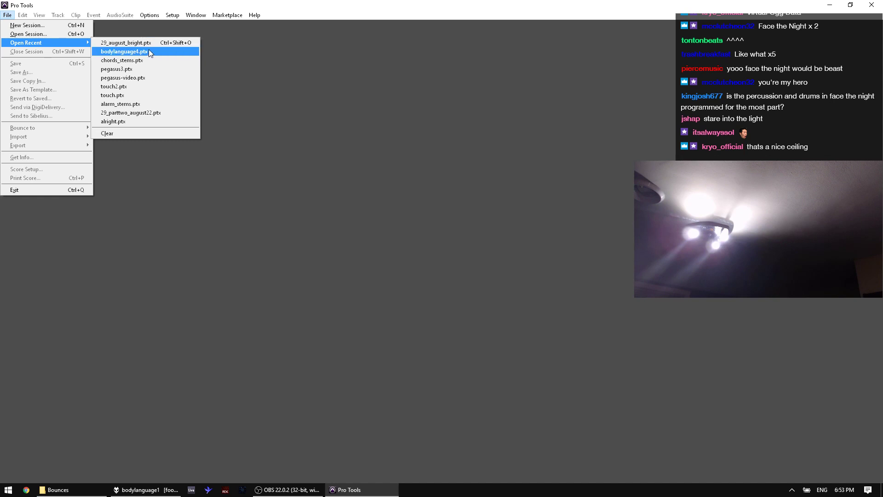
left_click(125, 42)
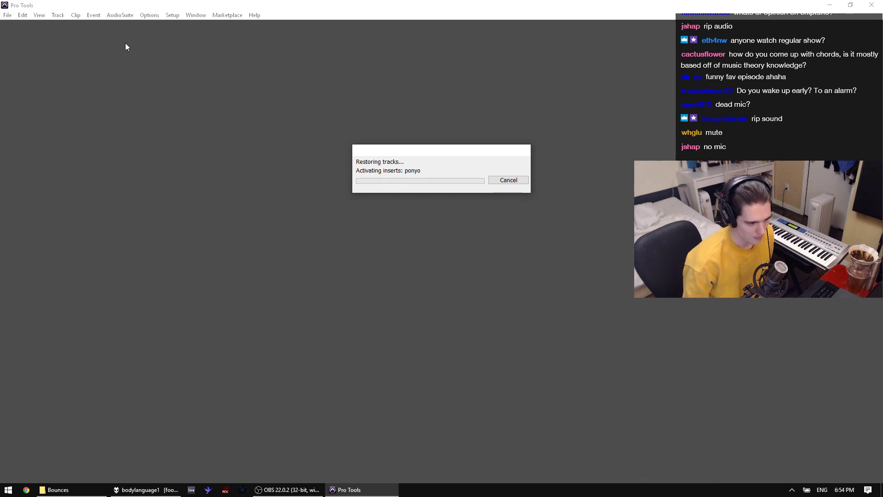
Step: Check the Mic/Aux level and mute state in the OBS mixer while the session loads, and return to Pro Tools
left_click(287, 489)
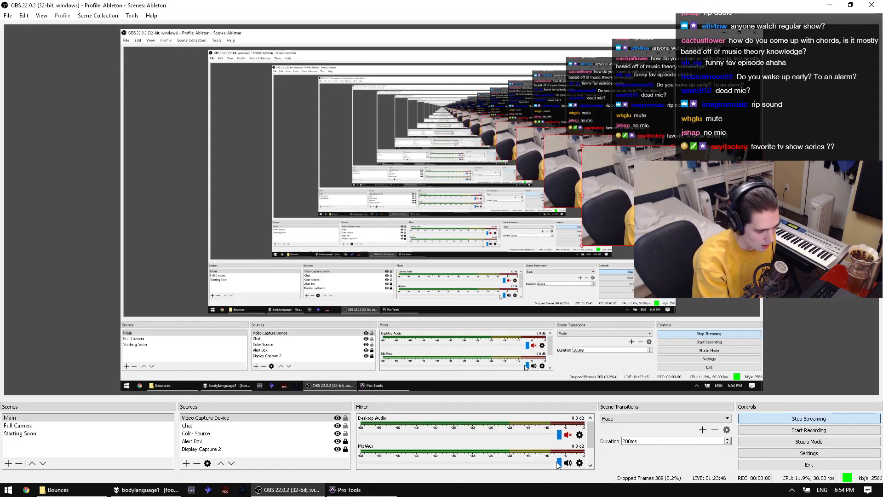
left_click(568, 462)
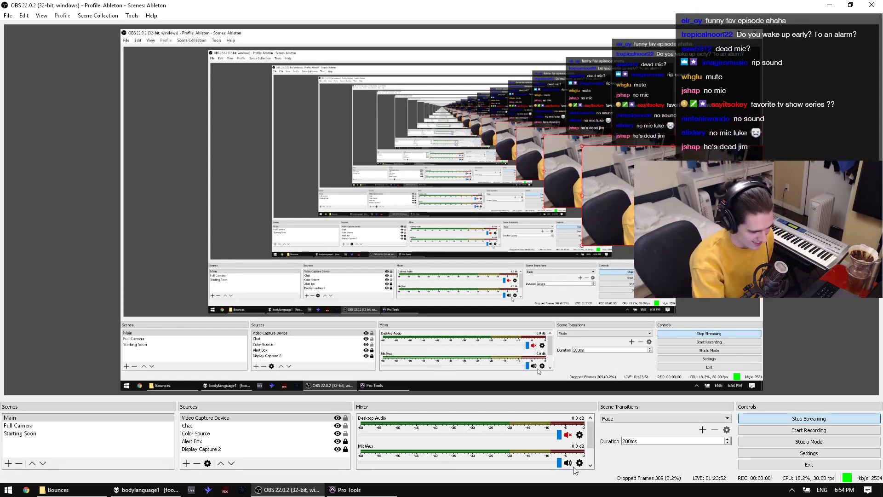
left_click(374, 489)
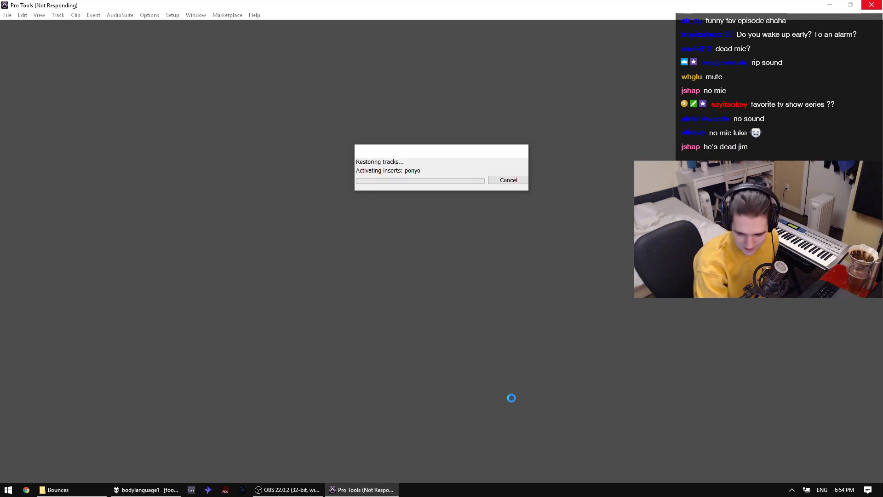
Step: Switch to OBS and set the Mic/Aux device to Microphone (HD Pro Webcam C920)
left_click(295, 489)
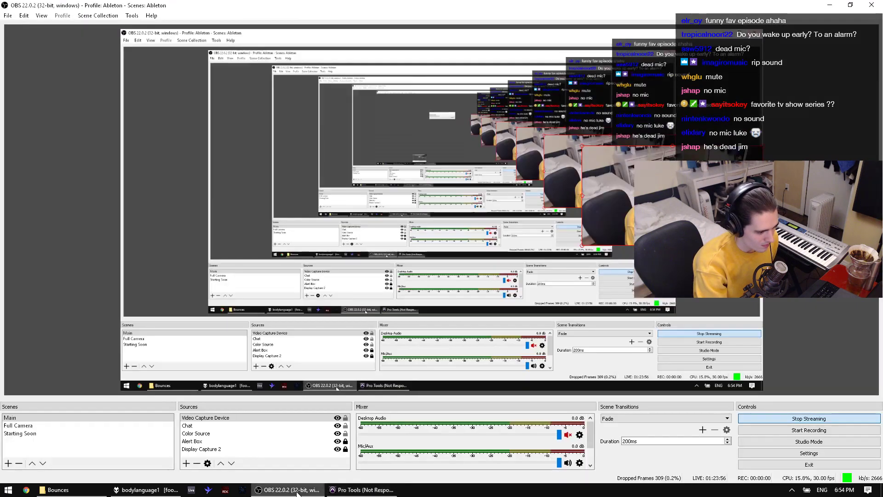
left_click(578, 463)
left_click(605, 447)
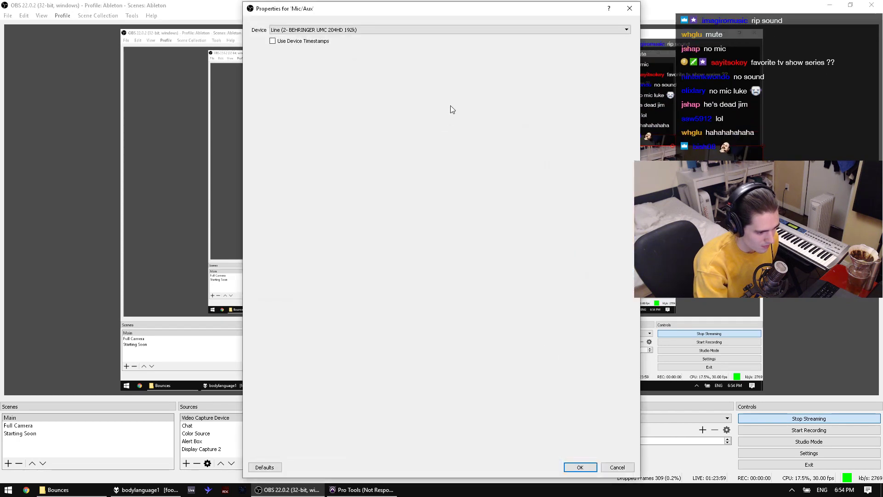
left_click(352, 30)
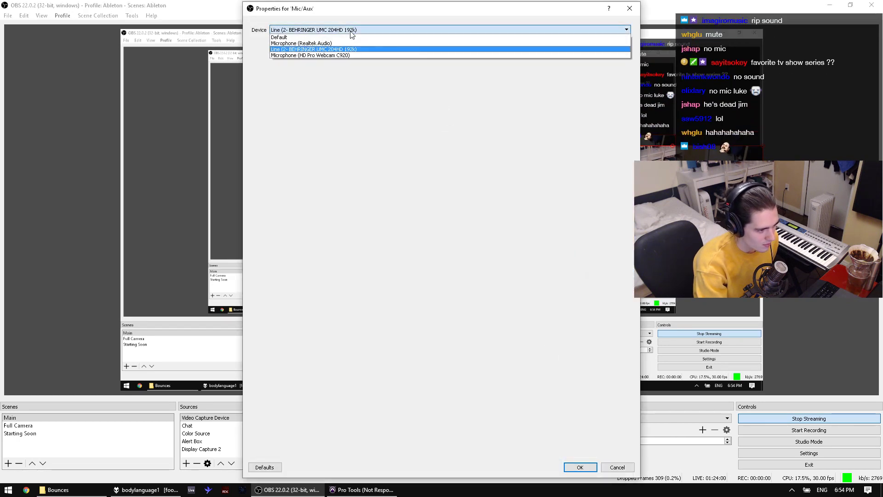
left_click(331, 56)
left_click(580, 468)
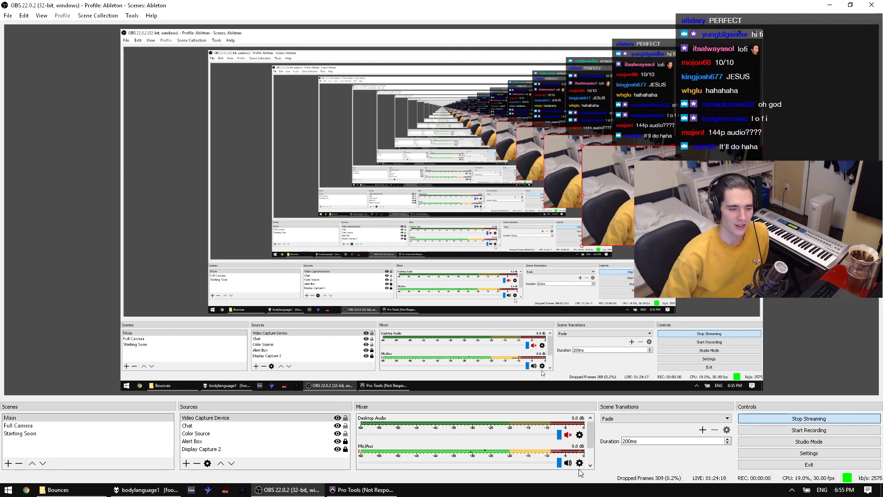
Step: Return to Pro Tools, decline the detailed session report and skip all missing files
left_click(351, 490)
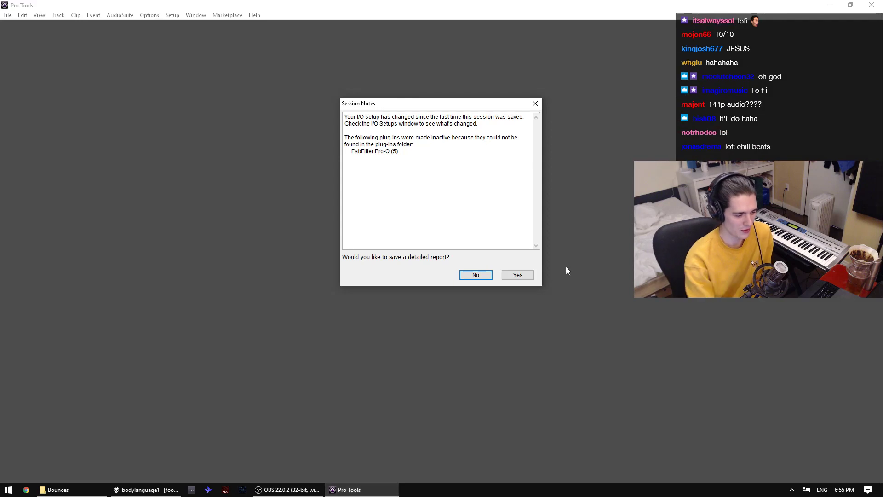
left_click(476, 275)
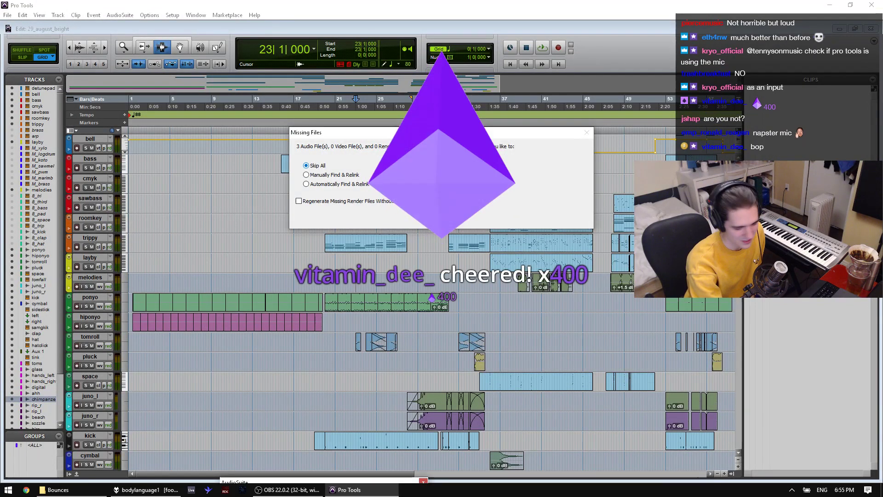
left_click(441, 218)
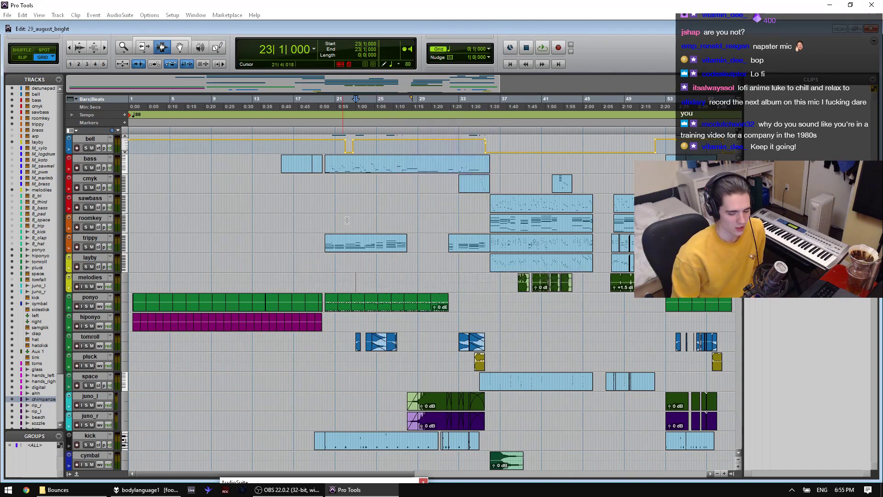
Step: Play the Pro Tools session from around bar 20, check the audio levels in the OBS mixer, and place the cursor at bar 38
left_click(342, 217)
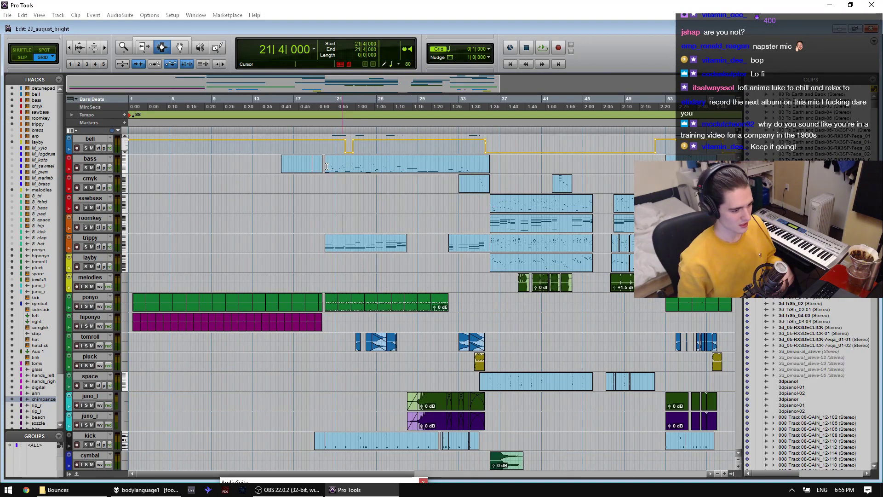
left_click(345, 169)
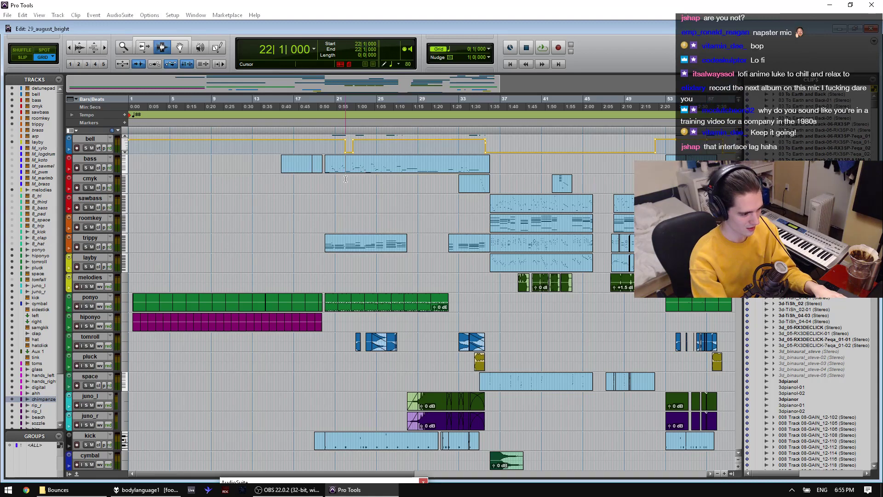
key("KP_1")
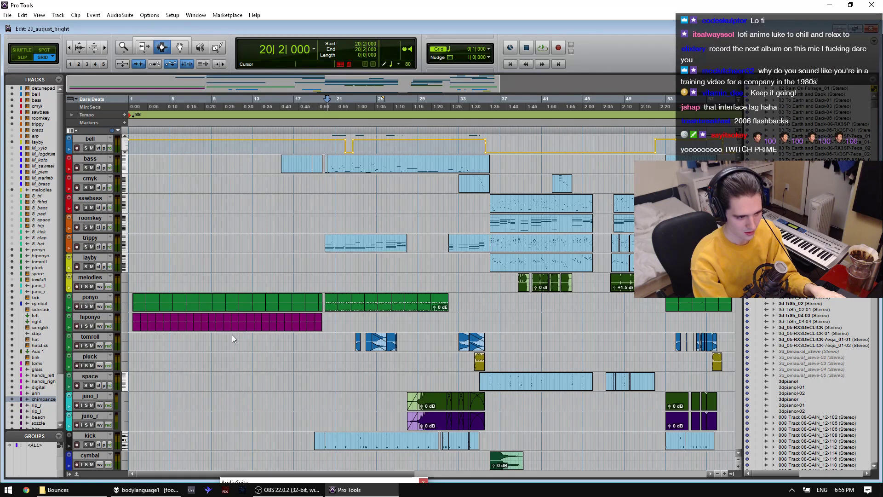
left_click(286, 490)
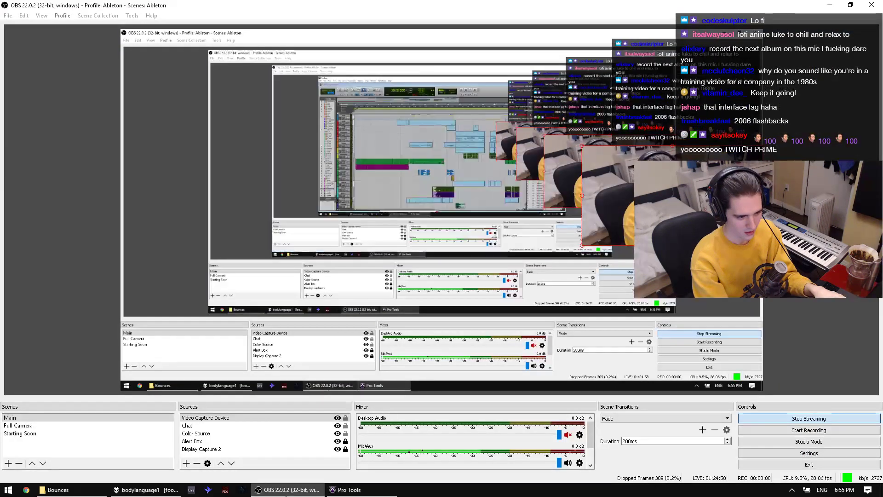
left_click(355, 490)
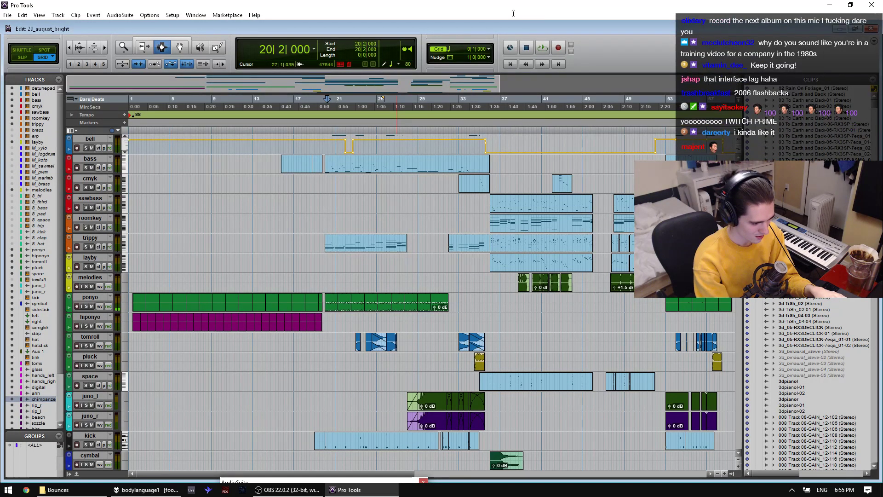
left_click(518, 223)
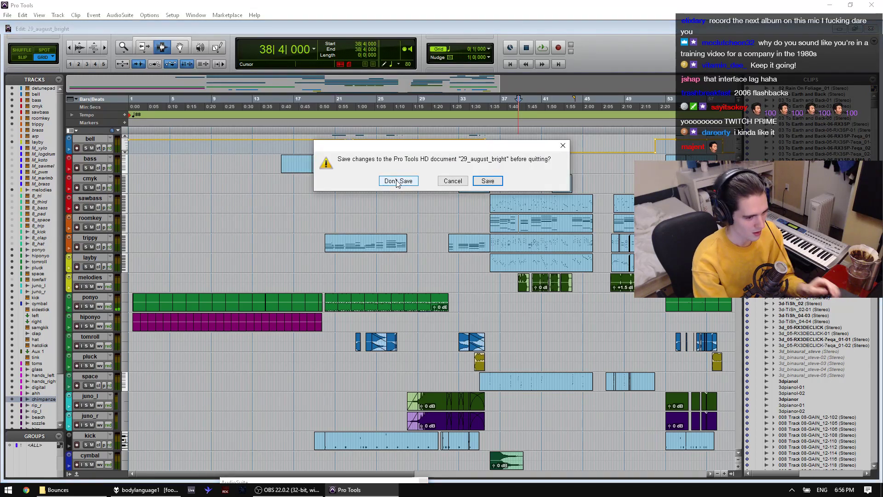
Step: Cancel quitting Pro Tools and switch the playback engine to ASIO4ALL v2, agreeing to save and close the session
left_click(444, 181)
left_click(173, 16)
left_click(178, 34)
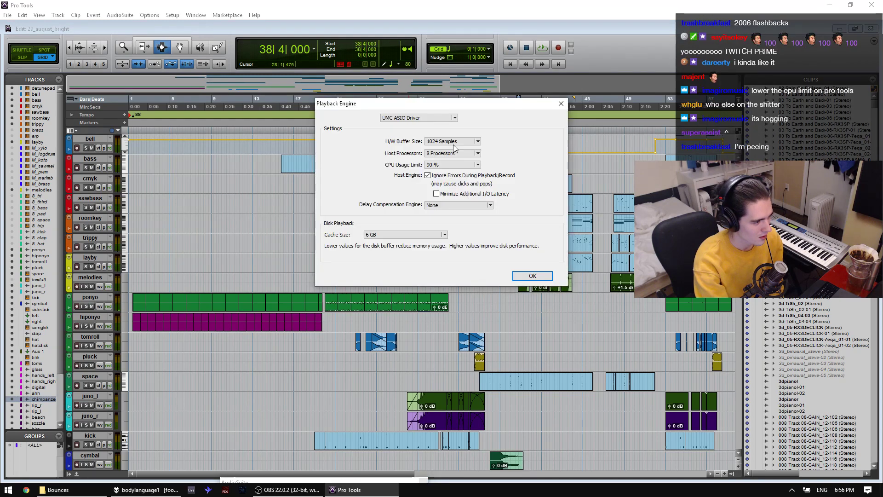
left_click(444, 118)
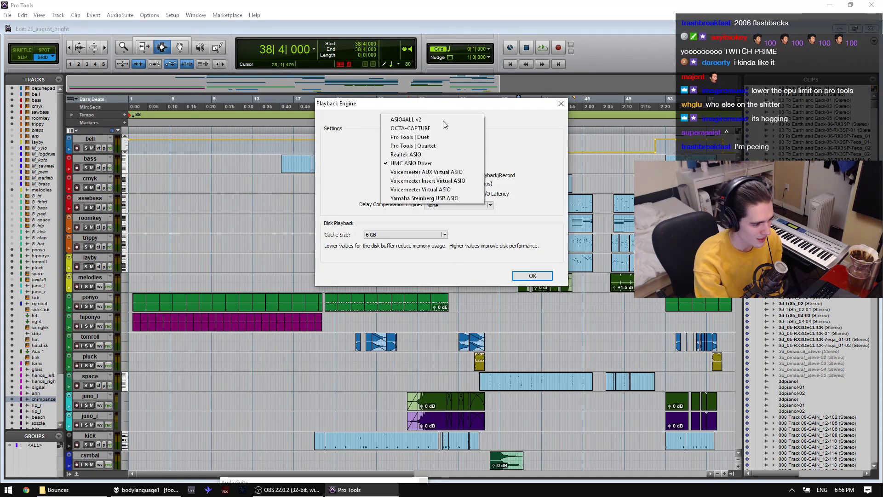
left_click(443, 121)
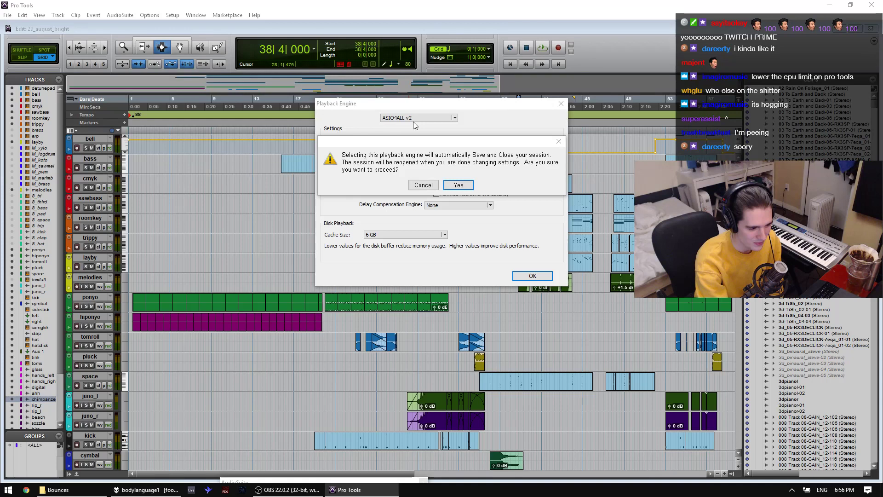
key("Return")
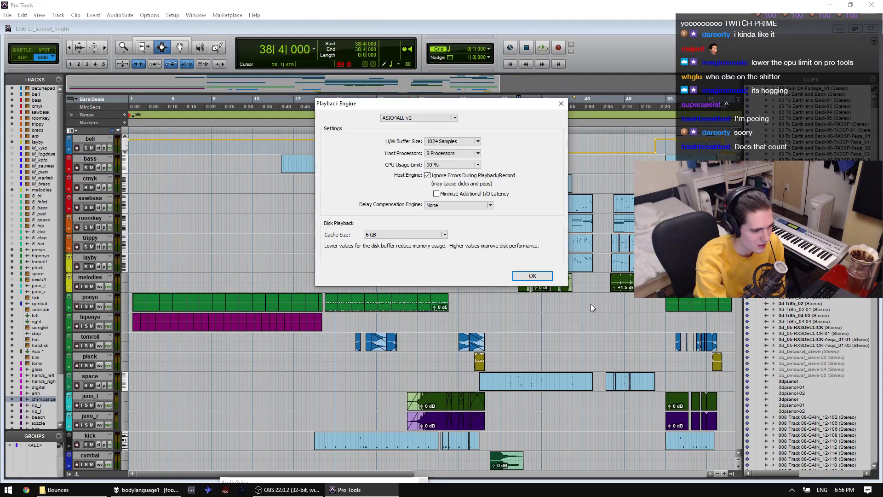
key("Return")
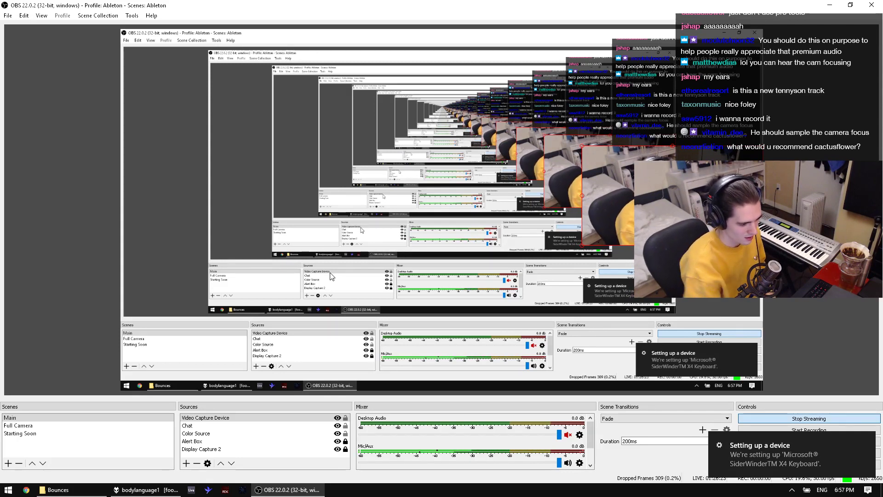
Step: Recheck the Mic/Aux input device in OBS, keeping Microphone (HD Pro Webcam C920)
left_click(579, 463)
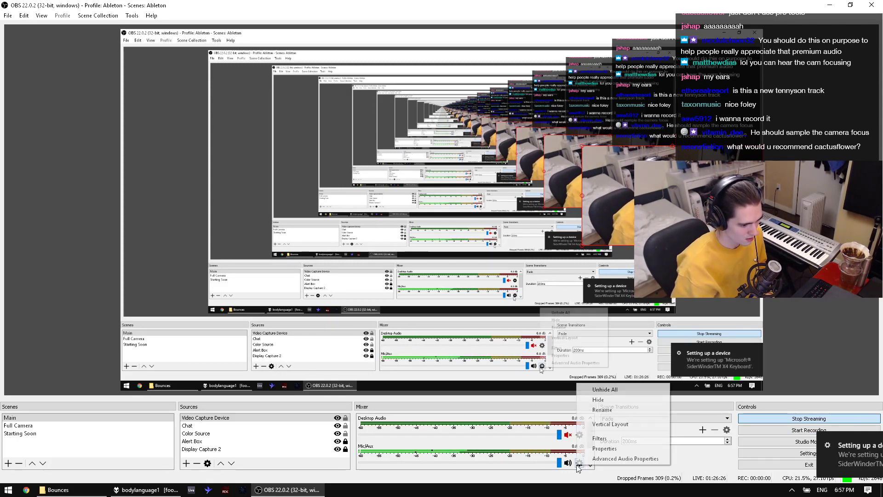
left_click(617, 449)
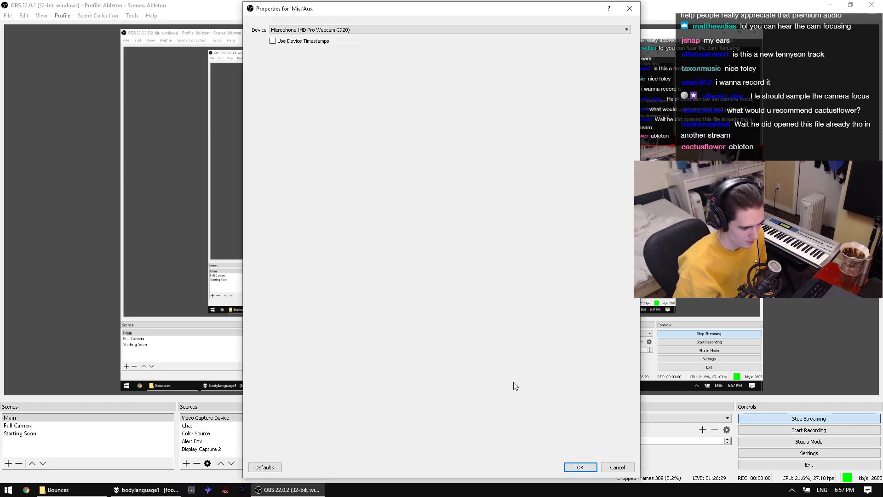
left_click(408, 30)
left_click(372, 54)
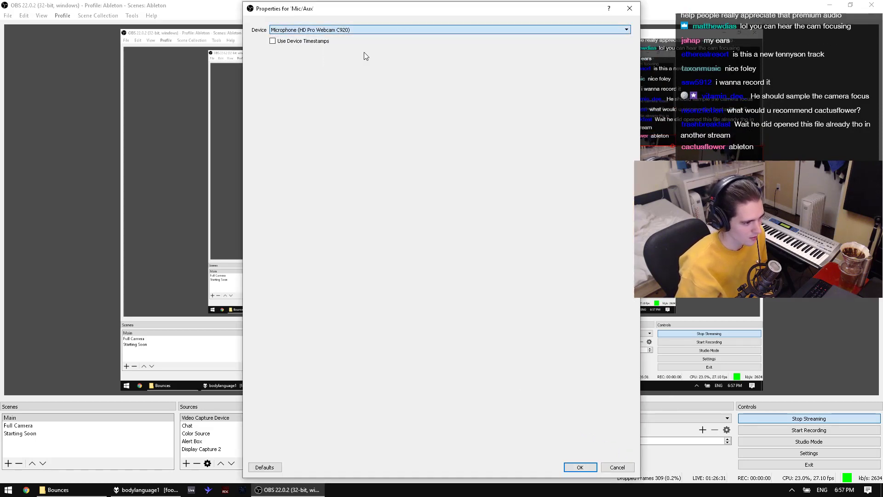
left_click(580, 467)
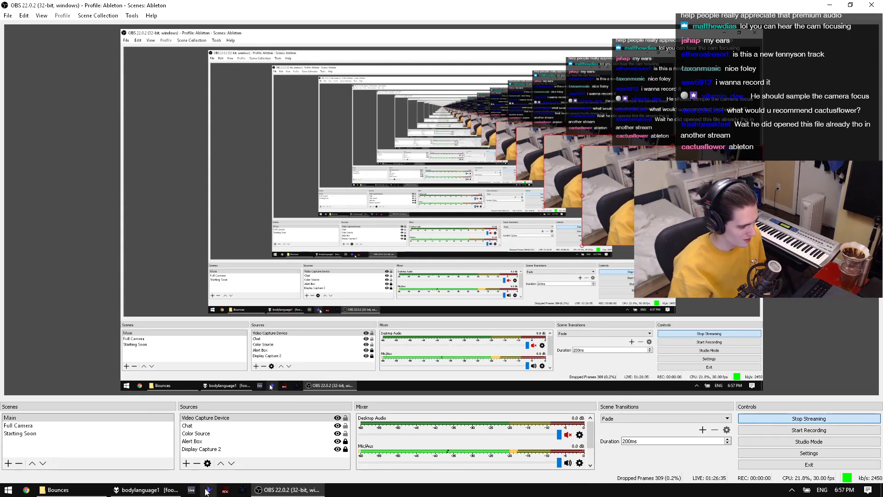
Step: Close the music player window that has bodylanguage1 loaded
right_click(148, 487)
left_click(141, 476)
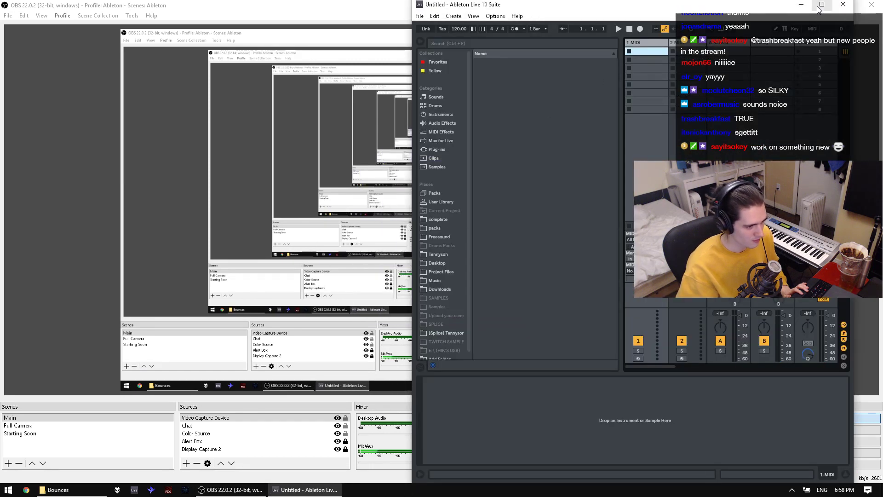
Step: Move the Video Capture Device, Chat and Color Source overlays together to the lower-left corner of the OBS canvas
left_click(228, 490)
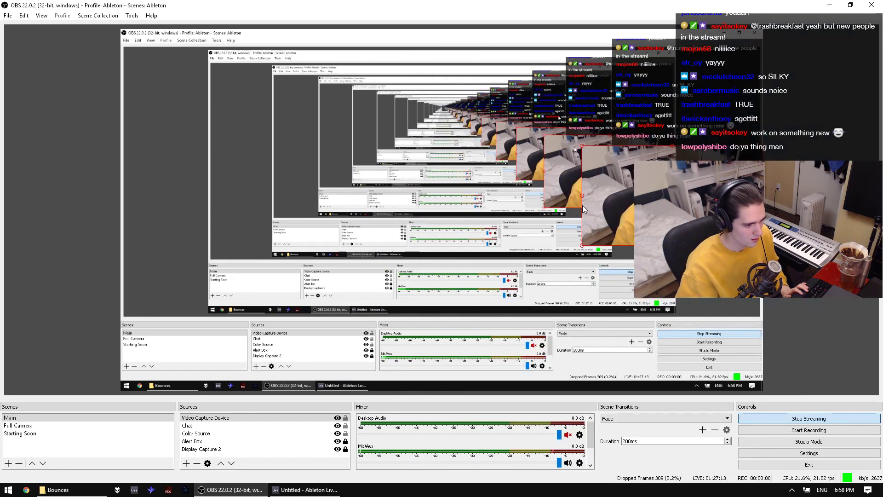
left_click(198, 434)
left_click(197, 420, "shift")
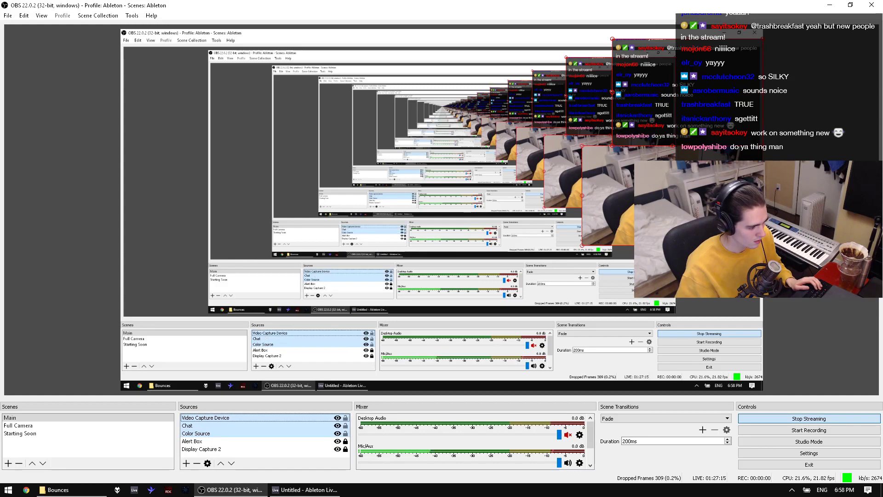
left_click_drag(667, 193, 152, 266)
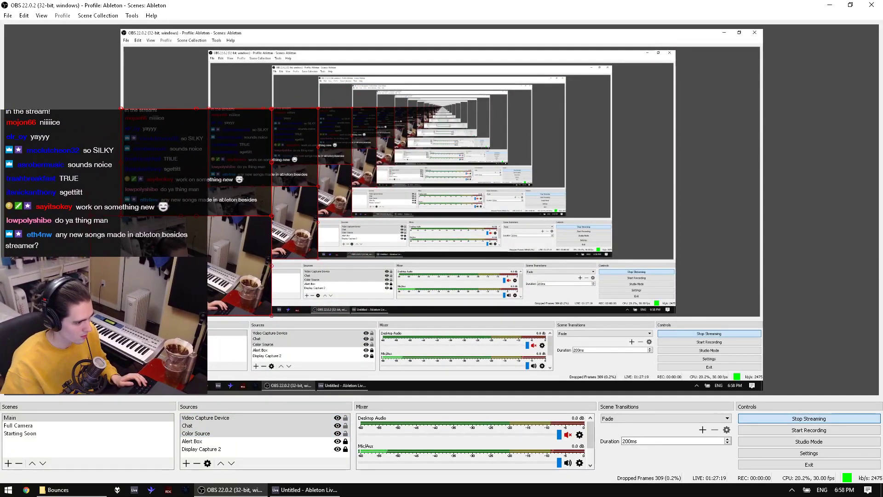
Step: Switch to Ableton Live, maximize it, and browse for a Live set in Project Files SSD > Ableton on Backup (D:)
left_click(255, 491)
left_click(822, 4)
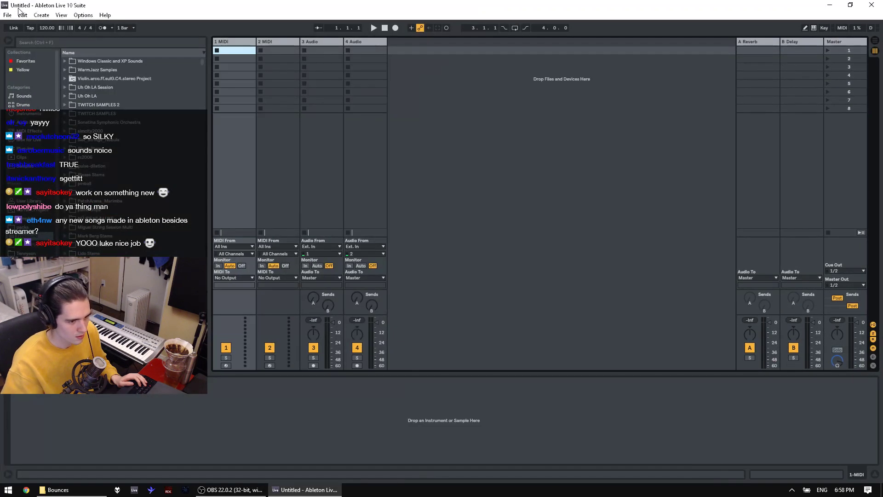
left_click(8, 15)
left_click(35, 36)
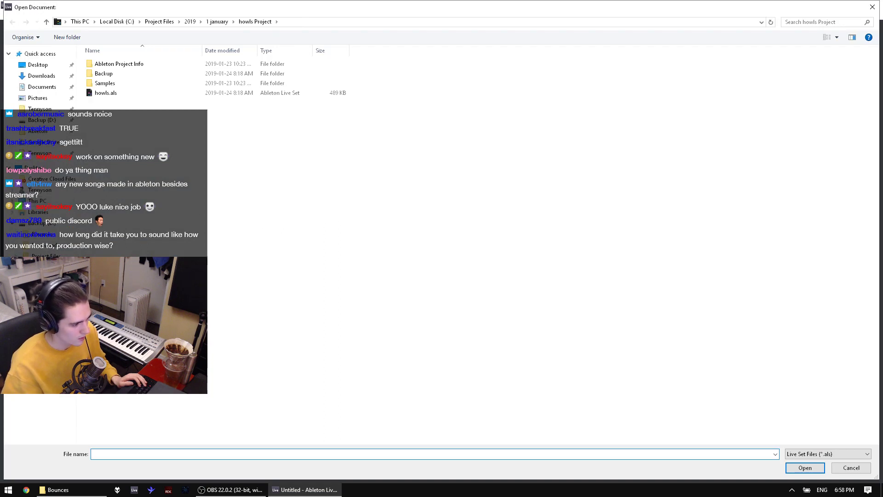
left_click(50, 267)
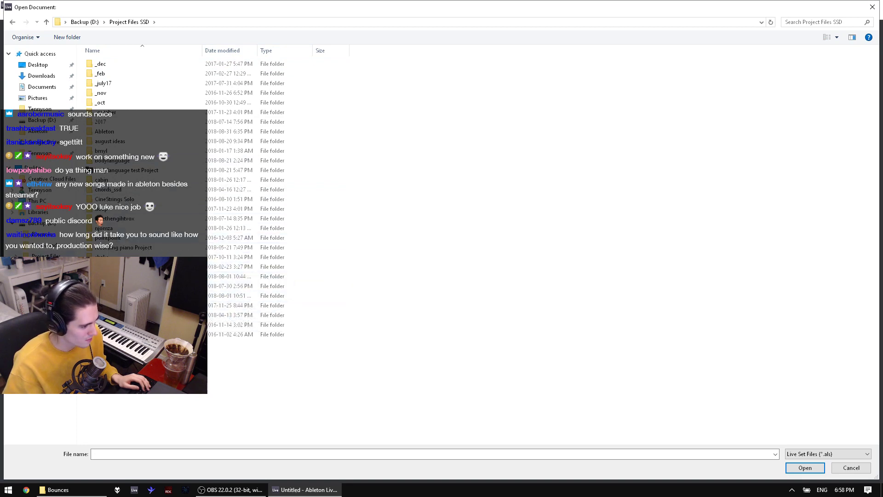
double_click(106, 131)
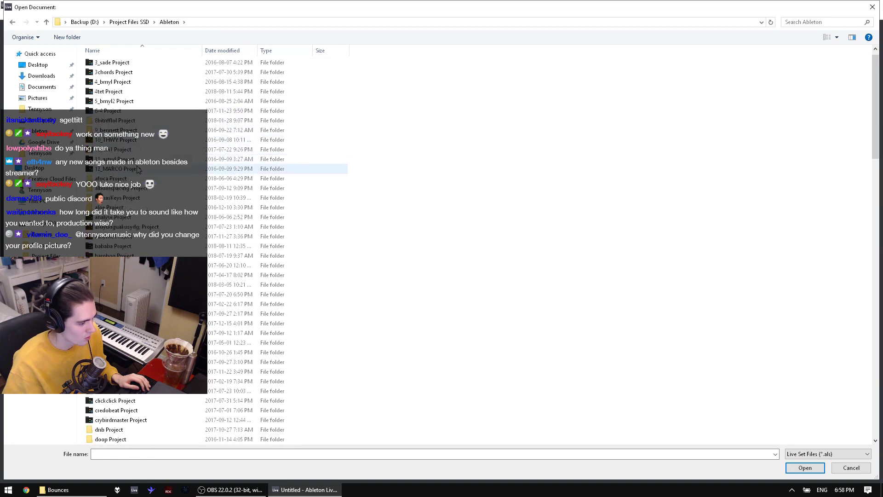
Step: Look through the project folders in the Ableton directory for an older project to open
scroll(149, 232, "down", 1)
scroll(150, 238, "up", 1)
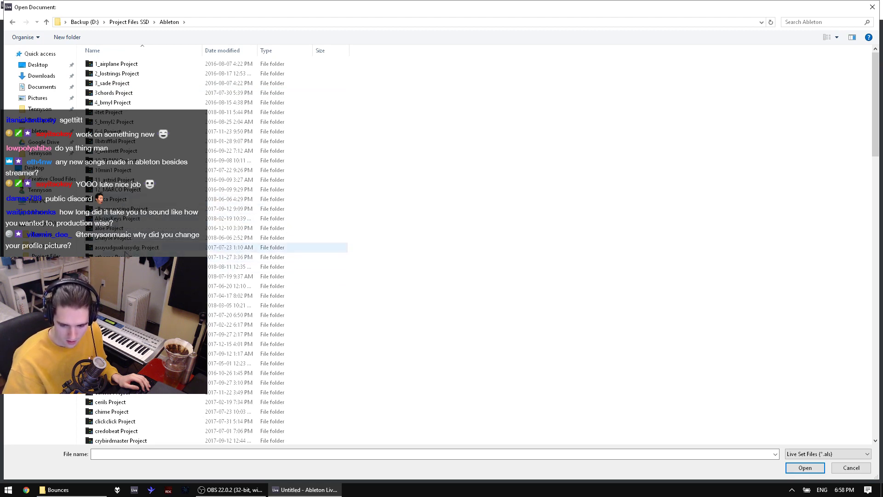
scroll(120, 276, "down", 3)
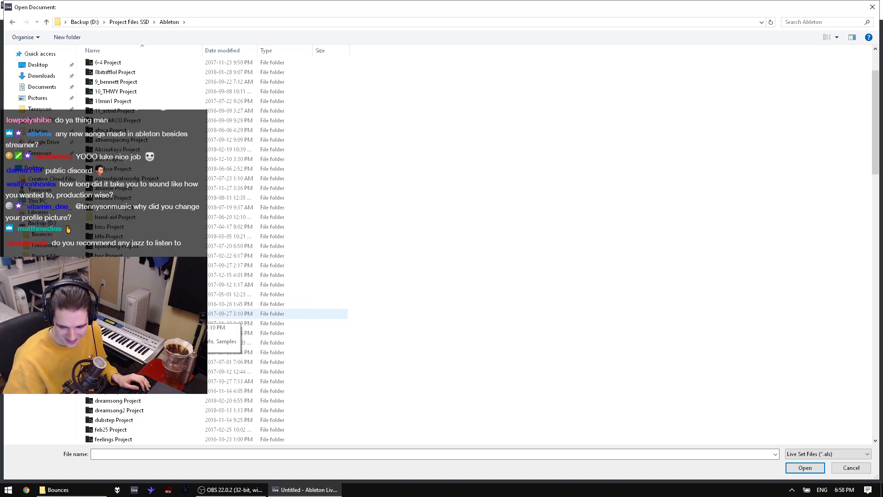
scroll(198, 315, "down", 1)
scroll(197, 315, "down", 3)
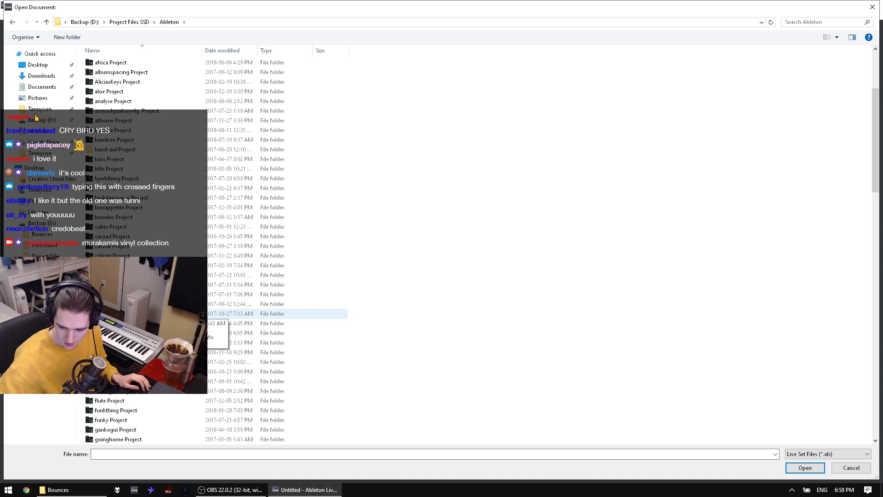
scroll(161, 299, "down", 8)
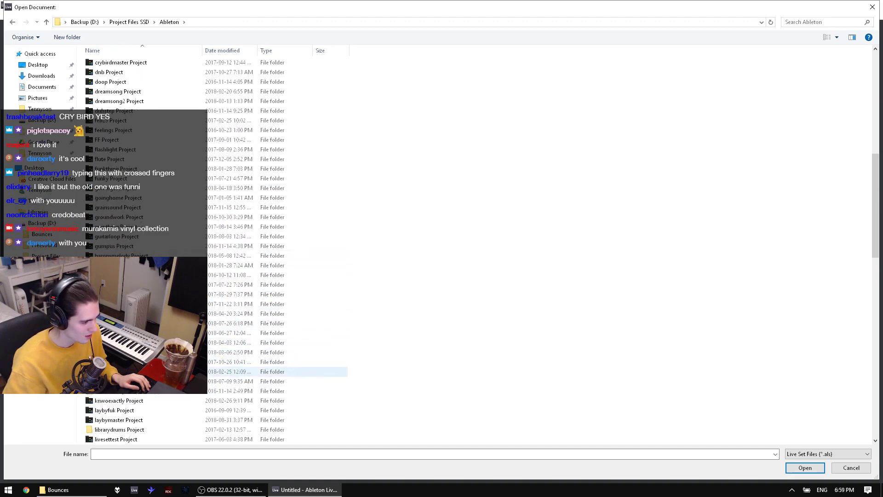
scroll(135, 403, "down", 2)
scroll(135, 403, "down", 7)
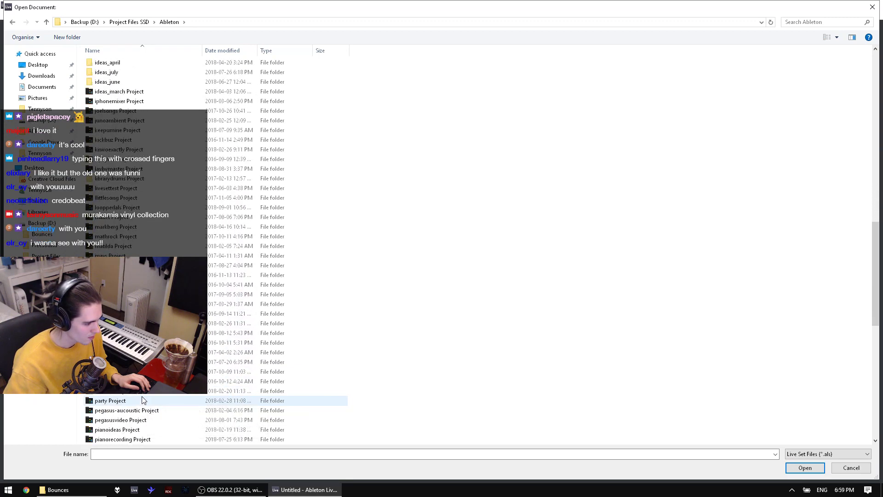
scroll(142, 400, "down", 7)
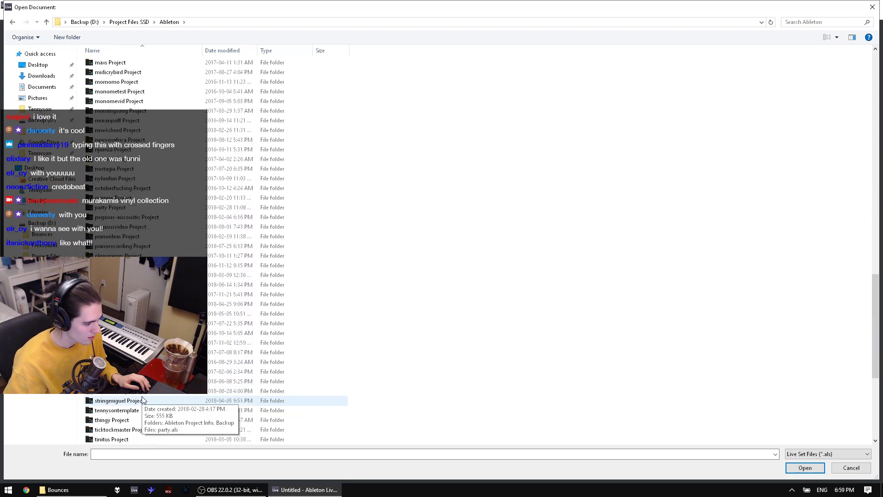
scroll(143, 400, "down", 7)
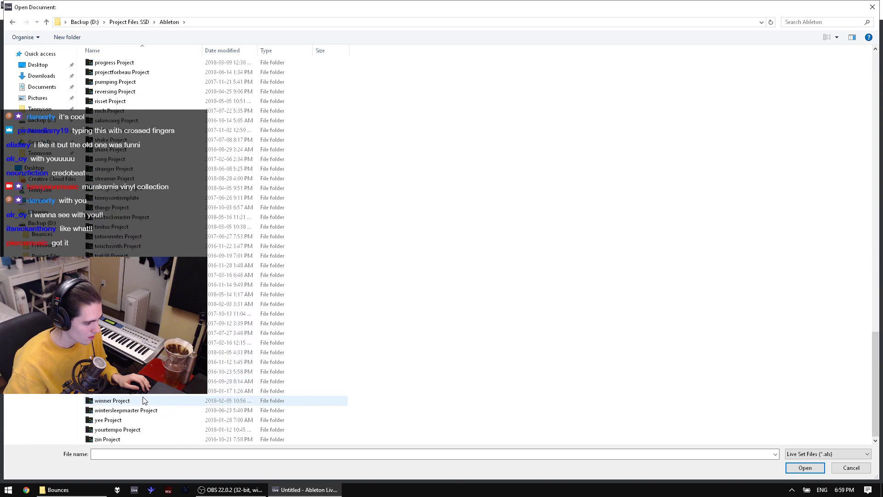
left_click_drag(875, 405, 835, 125)
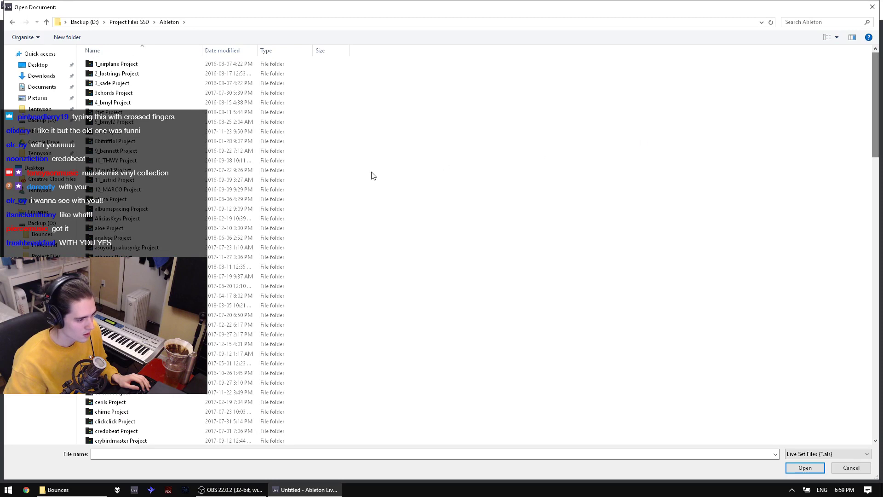
Step: Sort the Ableton project folders by date modified, newest first
left_click(210, 52)
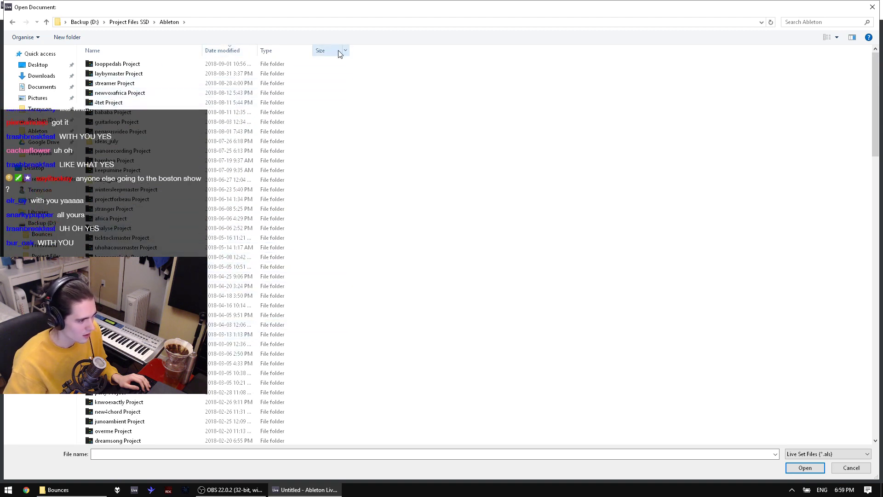
right_click(381, 49)
left_click(229, 52)
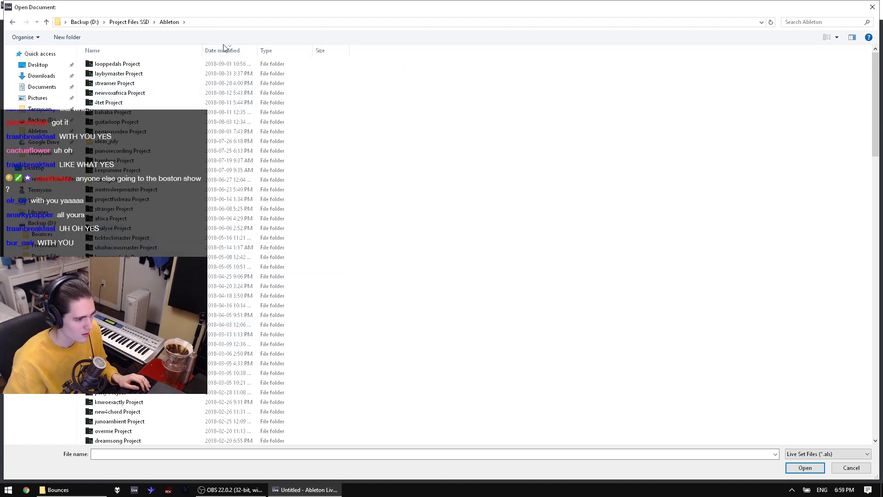
left_click(228, 52)
left_click(227, 51)
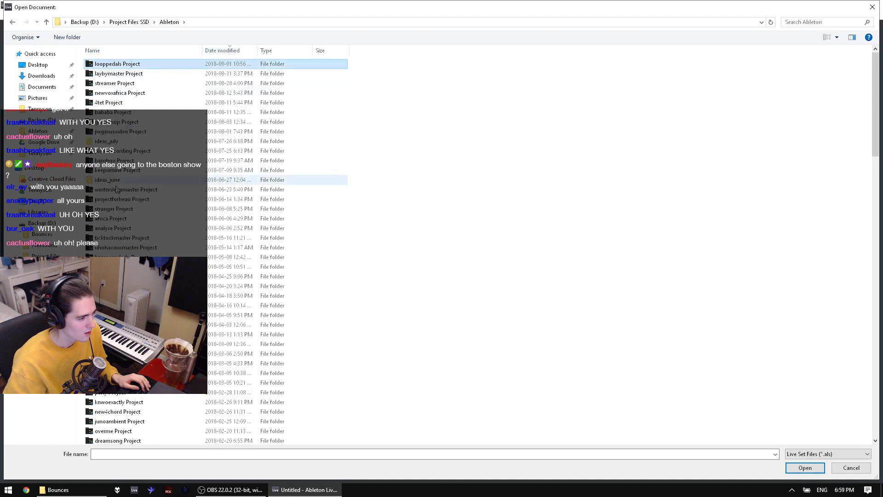
Step: Check the ideas_april folder, return to the Ableton directory, and look through the older projects in the date-sorted list
double_click(110, 285)
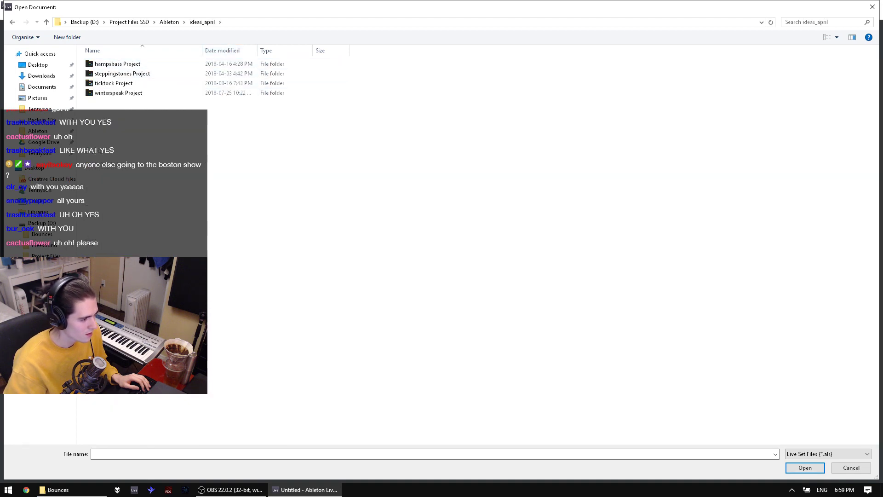
key("BackSpace")
scroll(141, 423, "down", 7)
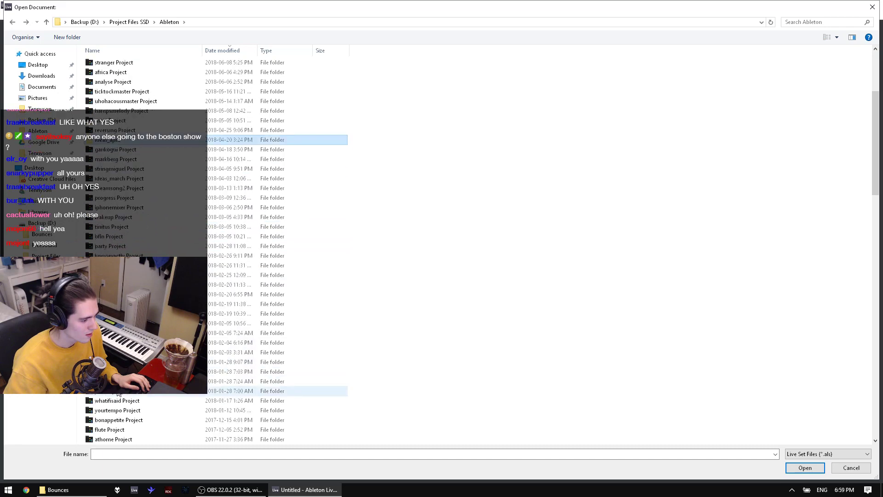
scroll(141, 423, "down", 5)
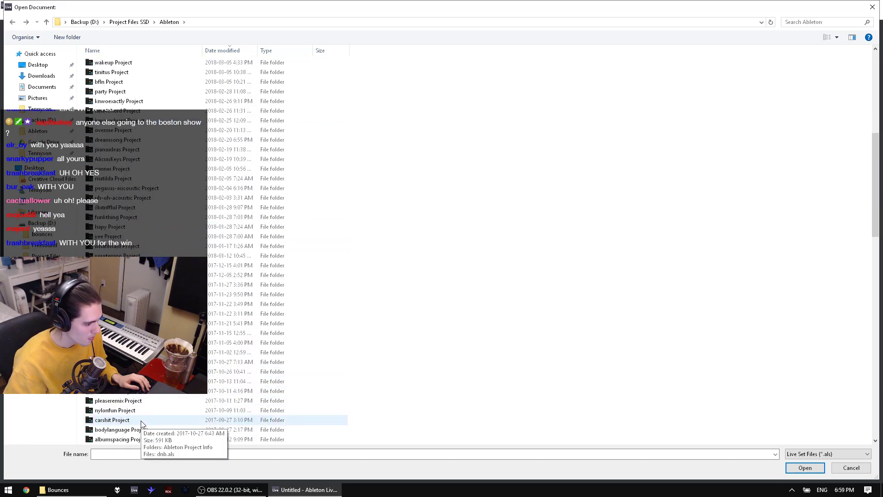
scroll(137, 412, "down", 5)
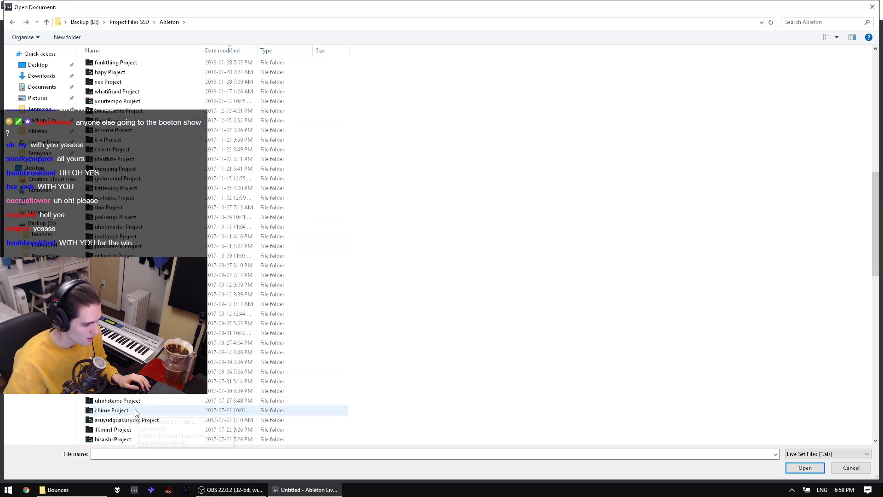
scroll(124, 414, "down", 3)
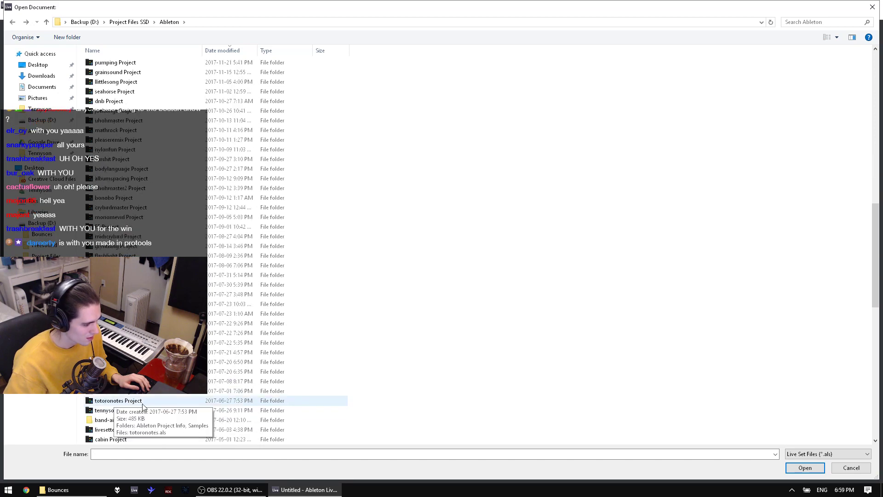
scroll(133, 424, "down", 1)
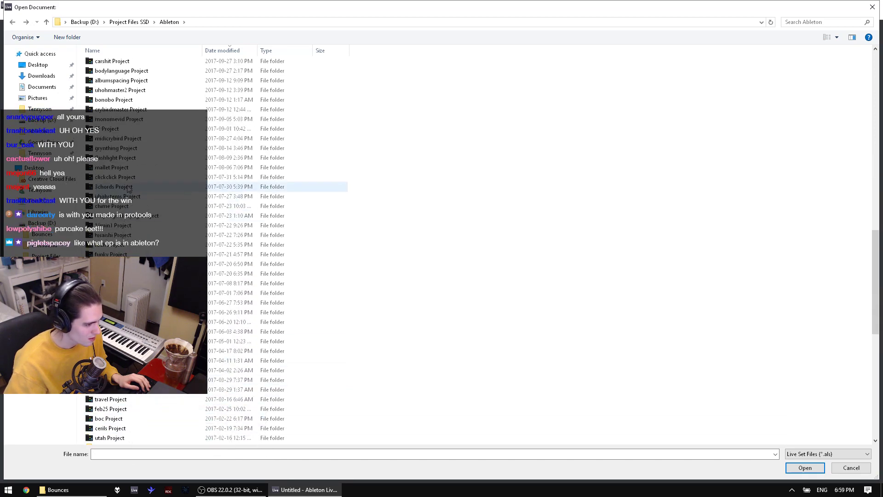
left_click(114, 100)
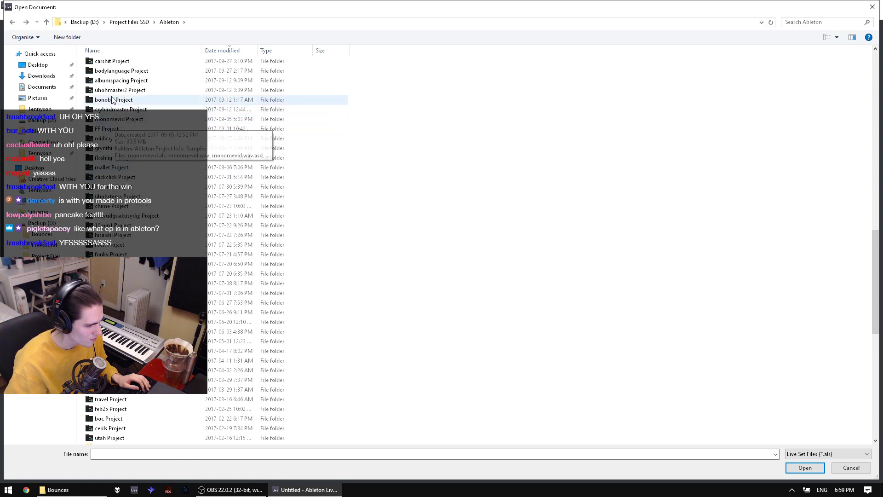
scroll(128, 173, "up", 4)
scroll(129, 172, "up", 3)
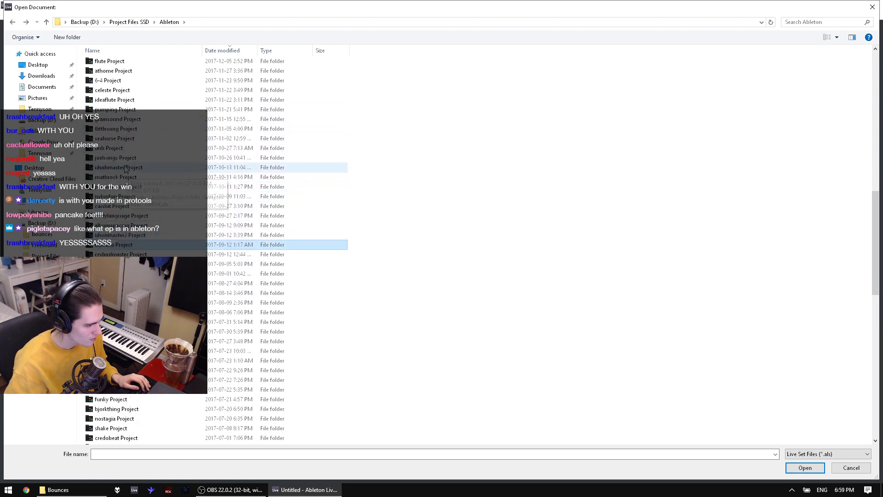
Step: Open athome5.als from the athome Project folder, skipping the missing samples while the set loads
double_click(115, 109)
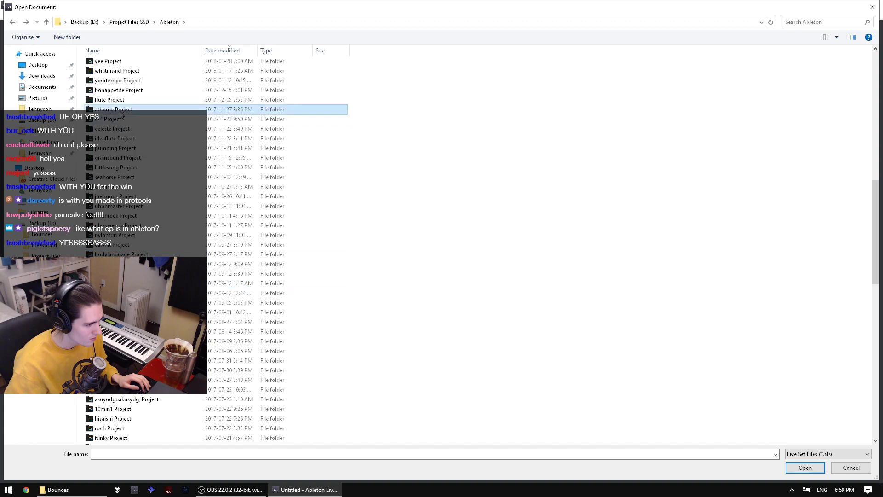
left_click(232, 51)
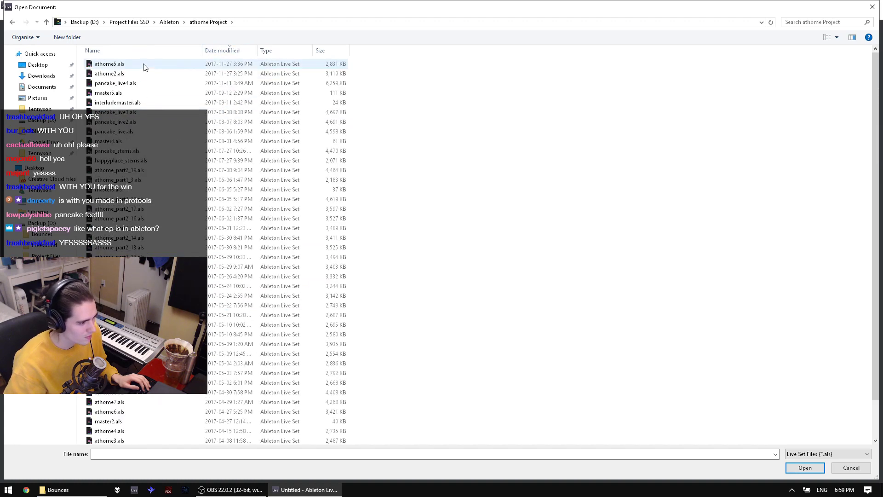
left_click(141, 65)
double_click(129, 67)
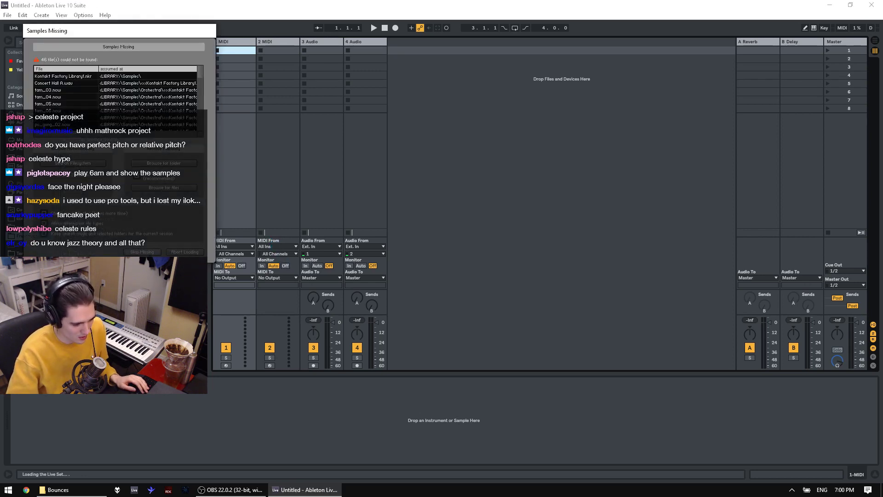
left_click(144, 252)
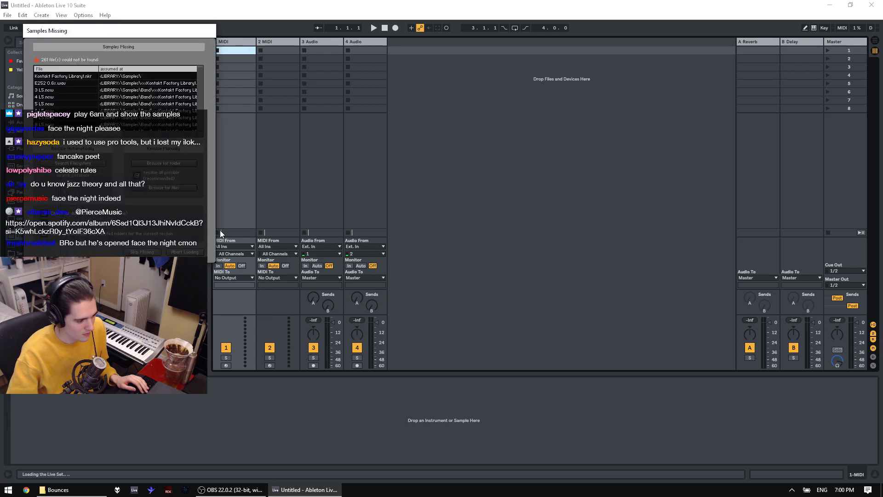
left_click(151, 254)
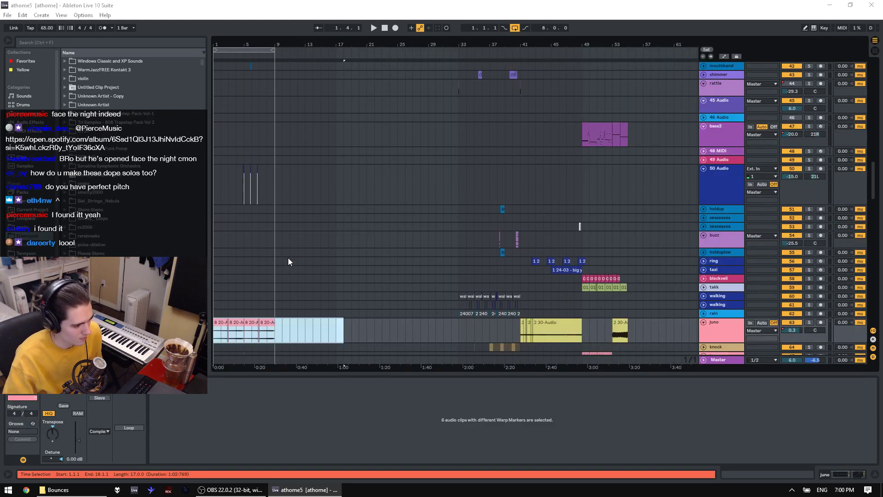
Step: Select bars 33 to 55 on the juno track and look over the tracks higher up in the arrangement
scroll(289, 261, "down", 6)
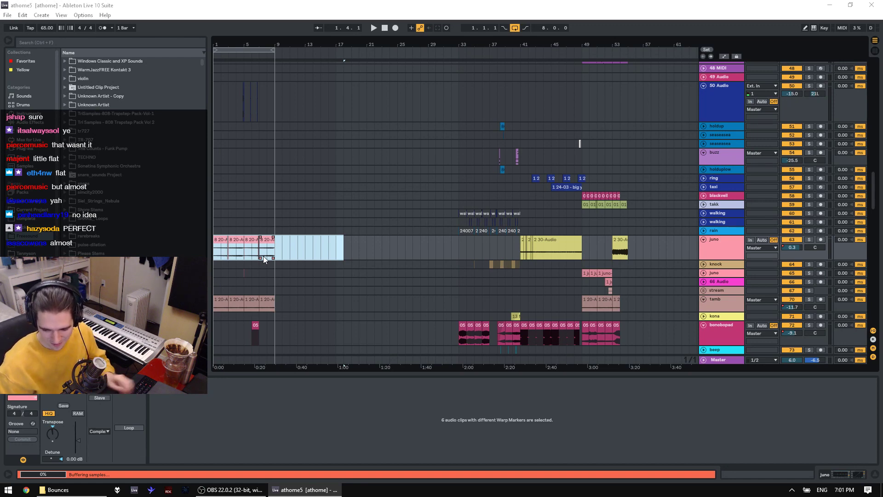
left_click(459, 253)
left_click_drag(460, 251, 630, 248)
scroll(632, 261, "up", 3)
scroll(632, 261, "up", 15)
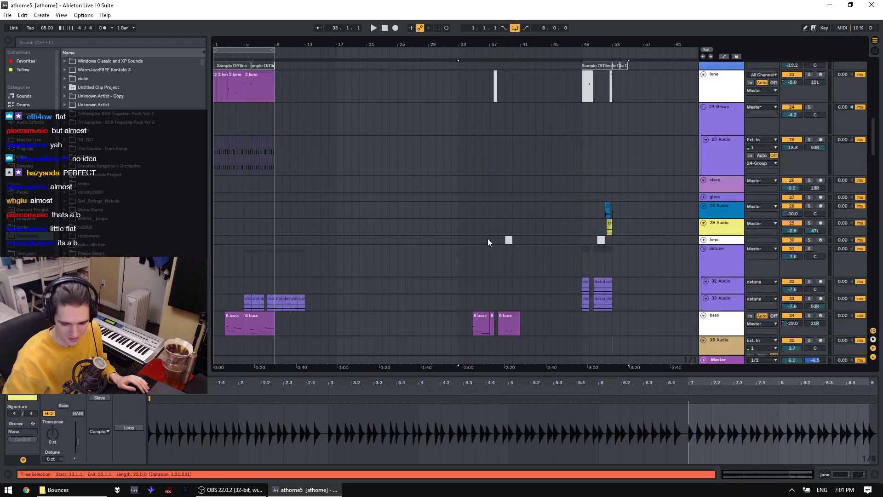
Step: Select the 24 Group clips from bar 1 to 12, play from there, and audition the arrangement from bar 35
left_click_drag(299, 128, 213, 109)
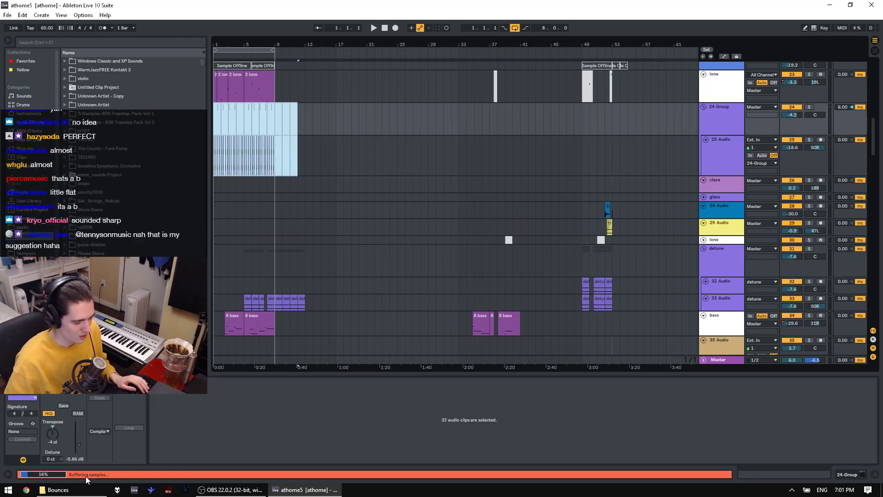
key("space")
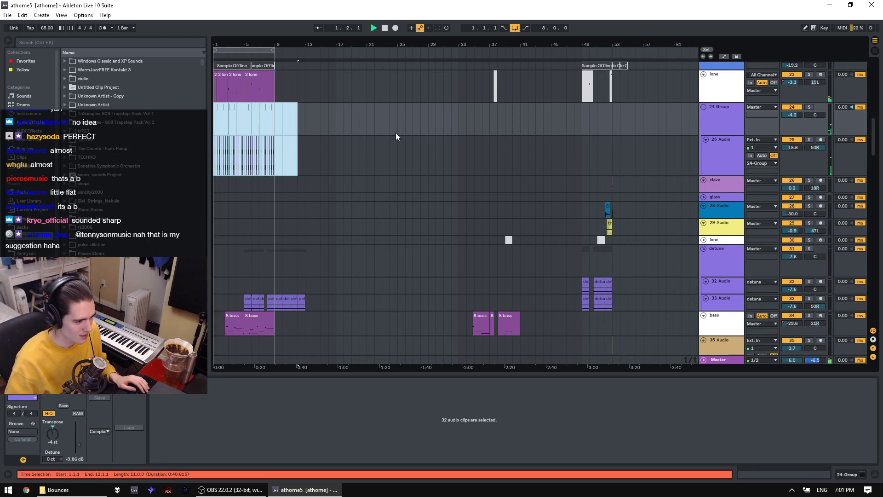
left_click(527, 173)
left_click(472, 177)
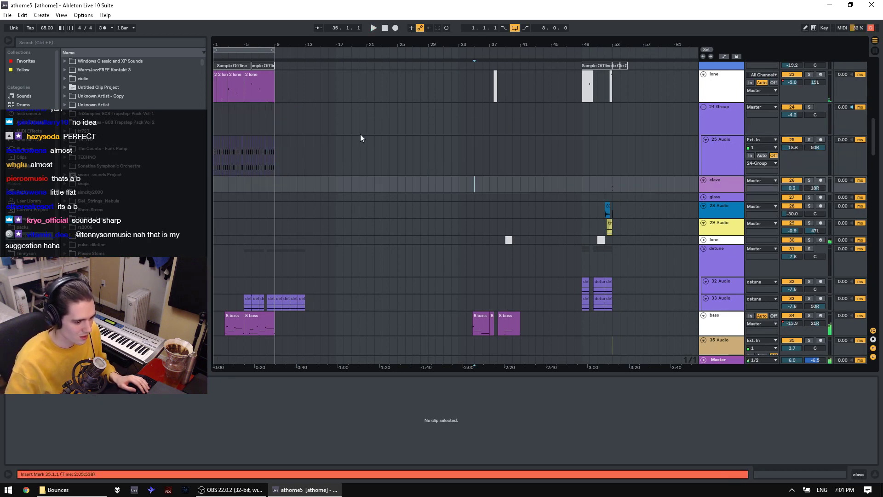
key("space")
Step: Open the Live set athome_part2_19.als from the athome Project folder
left_click(7, 16)
left_click(38, 37)
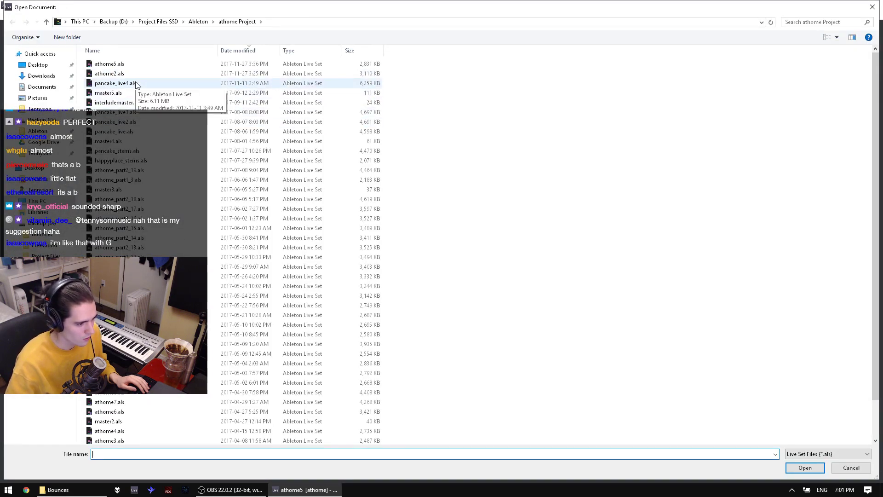
double_click(144, 171)
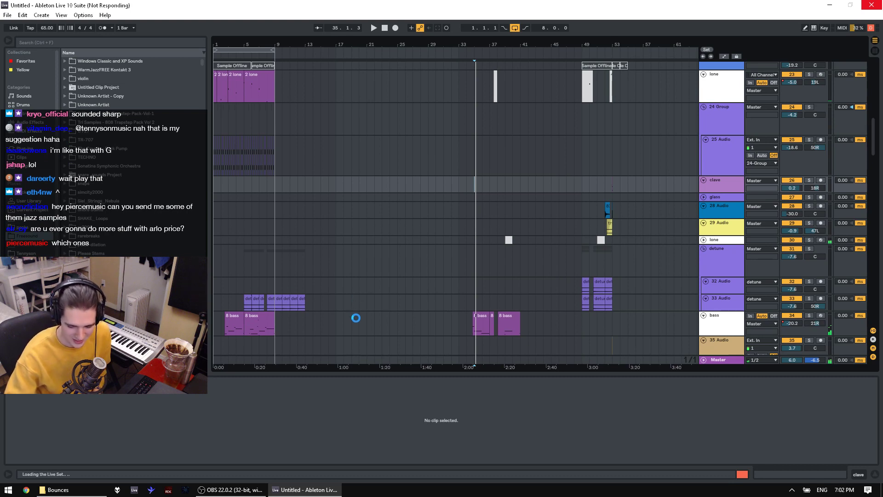
Step: Switch to foobar2000 and add all files from the Bounces folder on Backup (D:) to the playlist
left_click(118, 490)
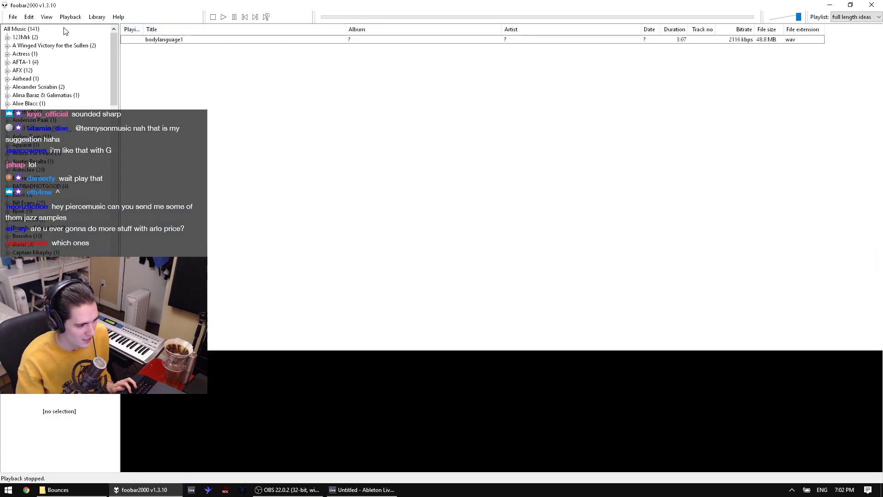
left_click(13, 16)
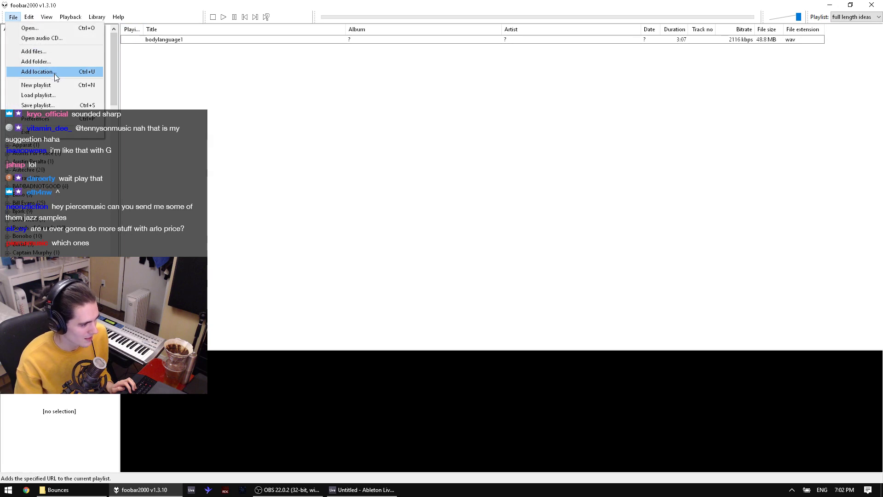
left_click(48, 53)
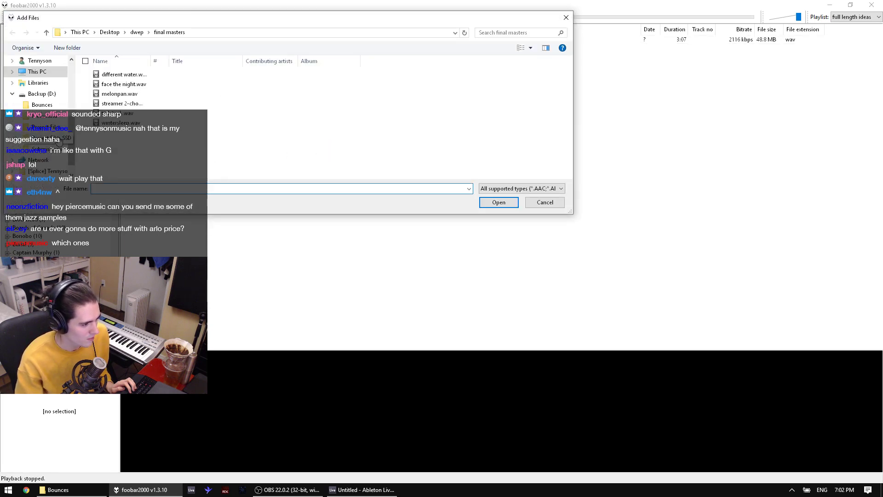
key("ctrl+a")
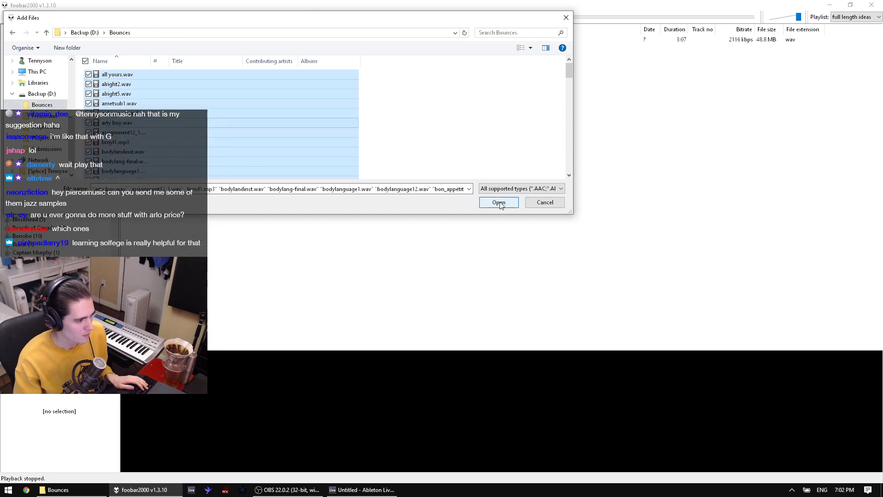
left_click(510, 202)
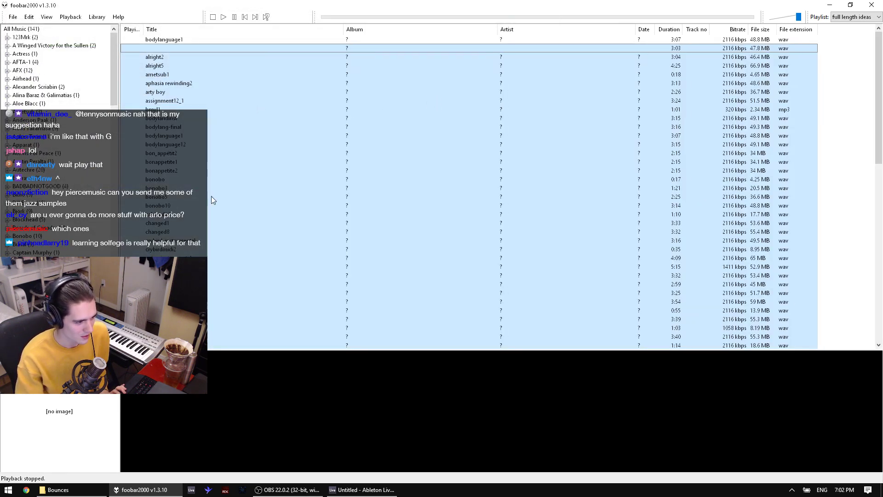
Step: Play changed1, skip ahead to about 0:52, and lower the playback volume
scroll(211, 199, "down", 1)
double_click(211, 205)
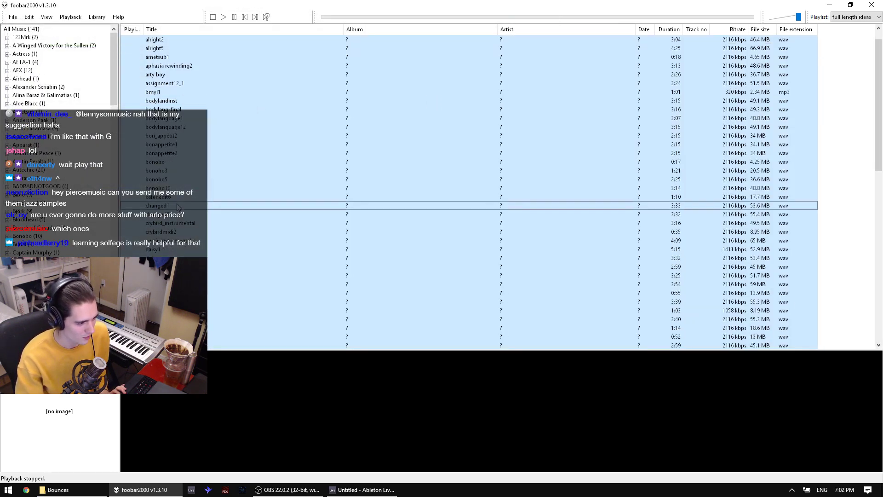
left_click(368, 17)
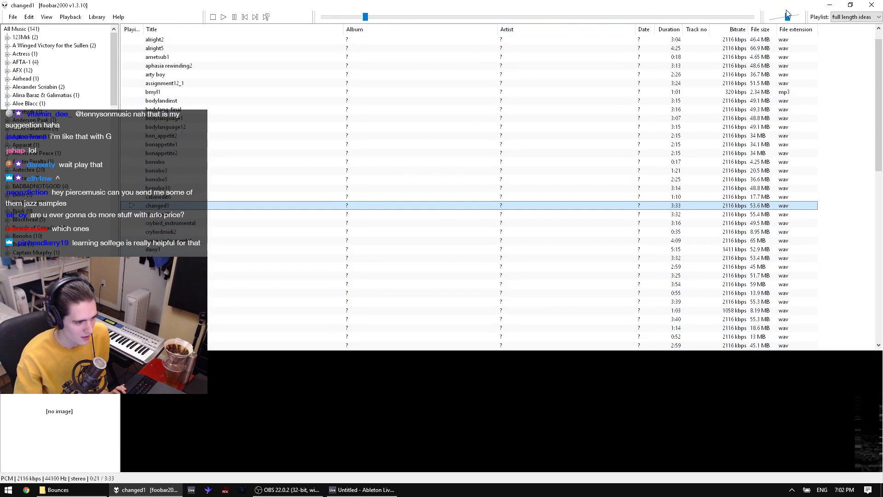
left_click(777, 17)
left_click(422, 17)
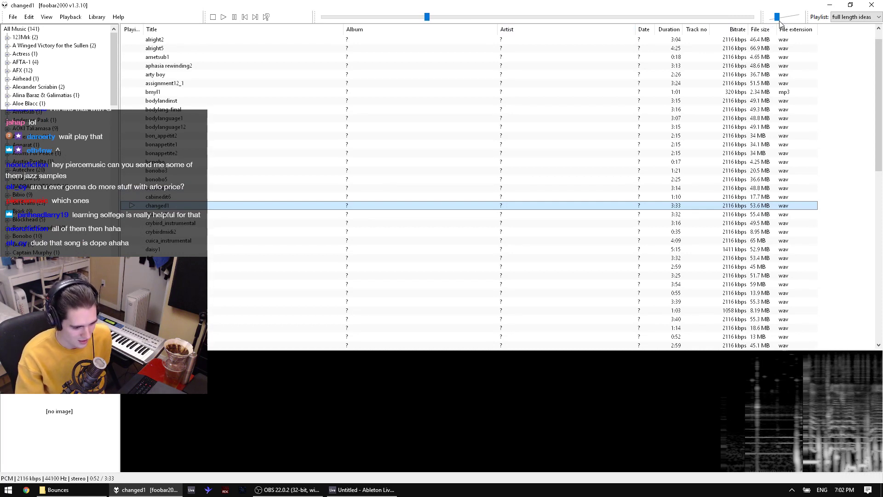
left_click_drag(777, 17, 780, 18)
Step: Unmute Desktop Audio in OBS, then return to foobar2000 and replay changed1 from about 0:45
left_click(299, 490)
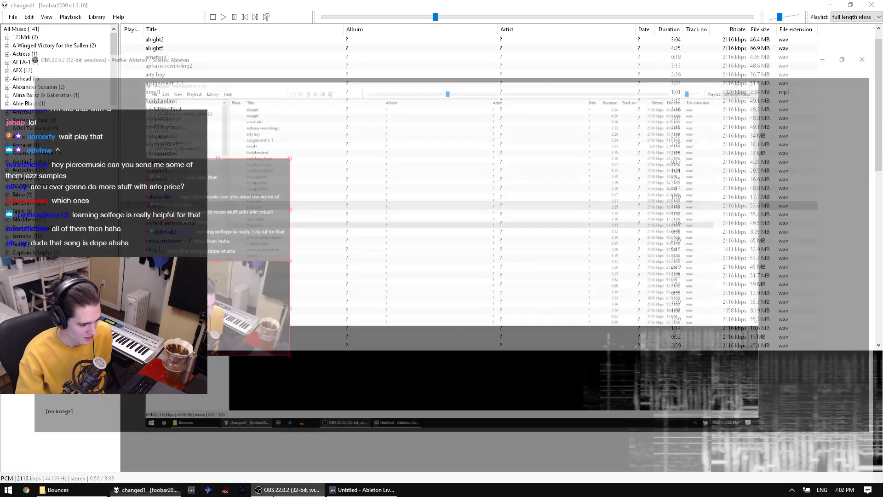
left_click(569, 434)
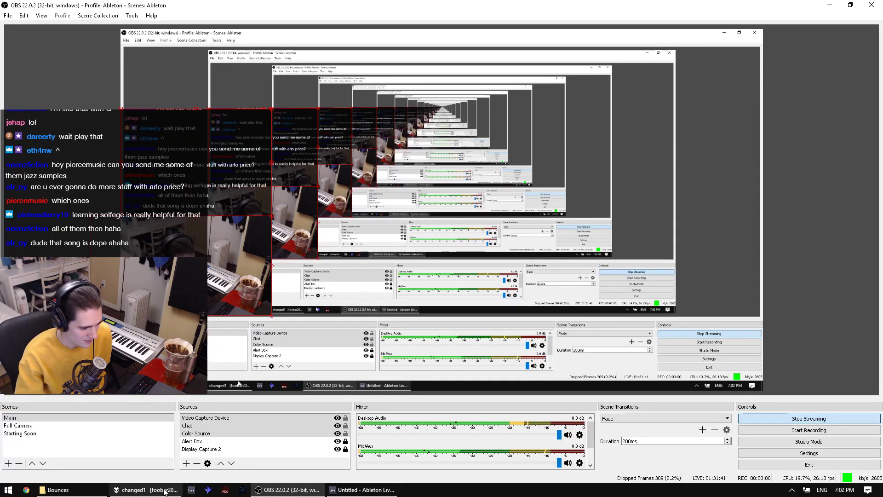
left_click(144, 489)
left_click_drag(385, 17, 413, 17)
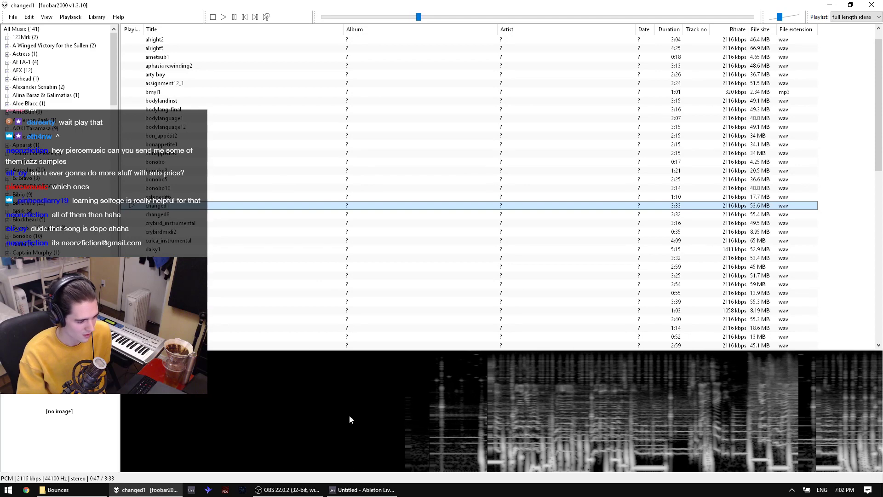
left_click(361, 489)
left_click(162, 491)
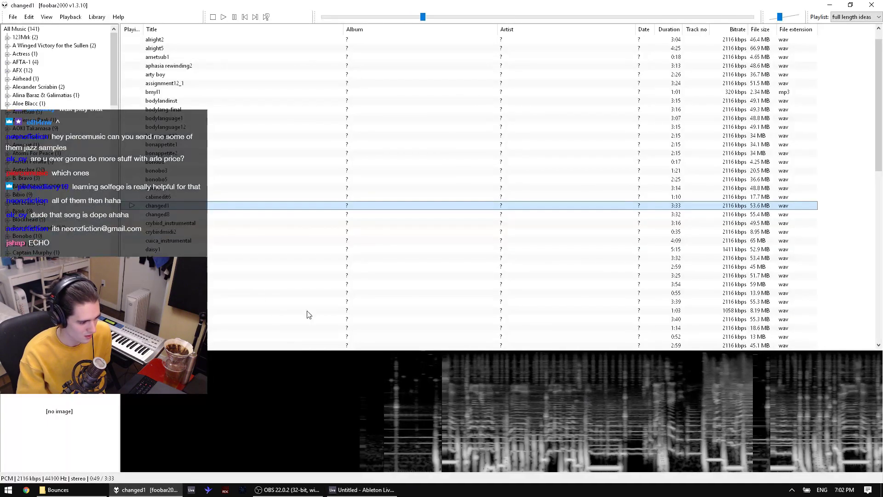
Step: Sample heems4, then play the track fucked and raise the playback volume to maximum
double_click(305, 302)
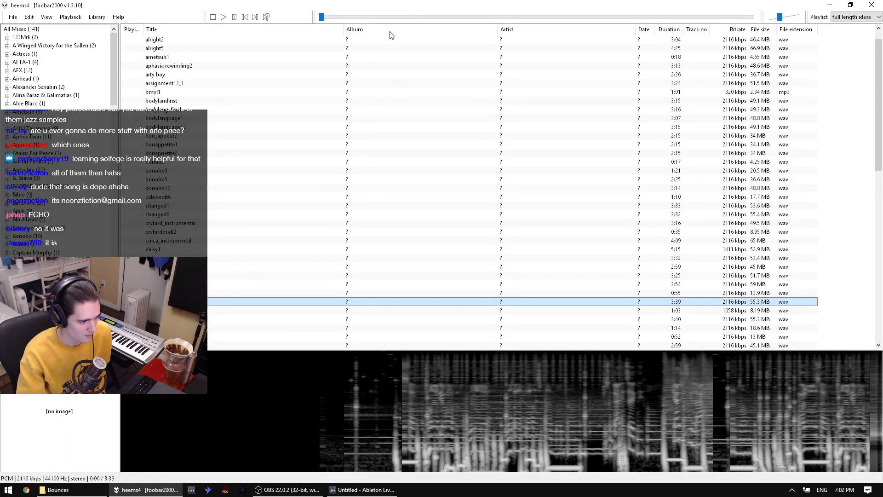
left_click(391, 17)
double_click(165, 293)
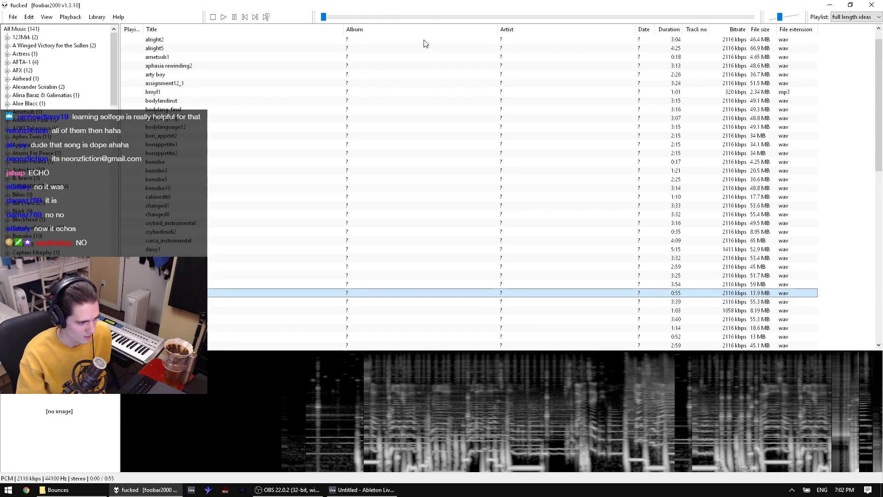
left_click_drag(780, 17, 800, 20)
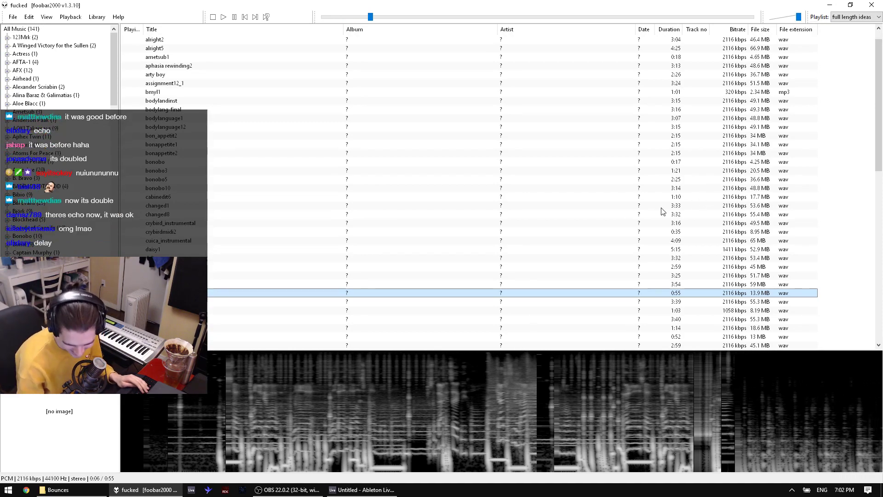
Step: Switch to OBS and mute Desktop Audio, leaving Mic/Aux unmuted
left_click(303, 491)
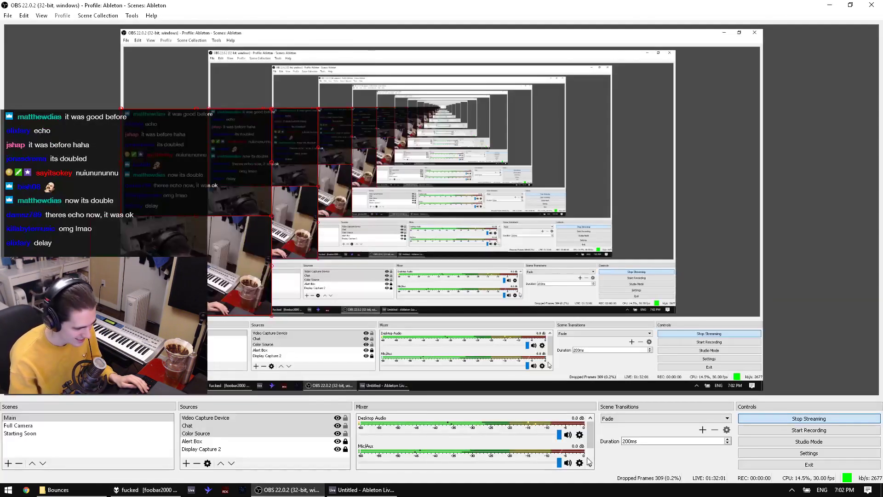
left_click(568, 462)
left_click(568, 435)
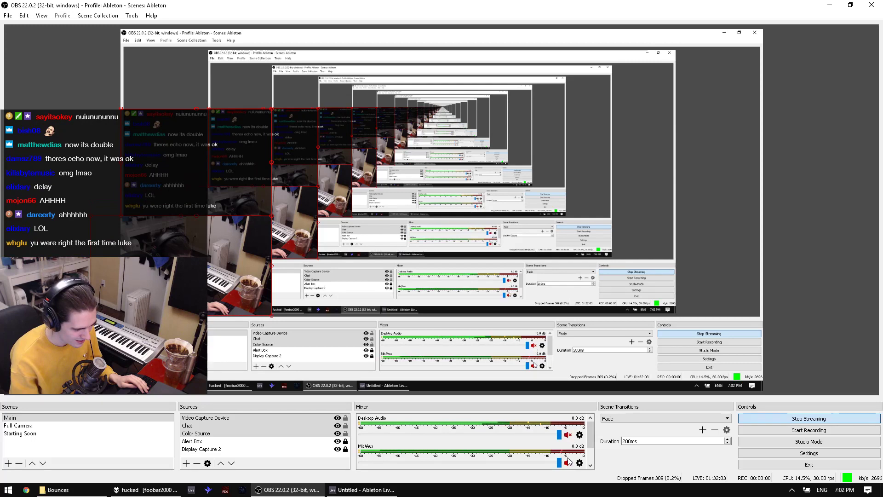
left_click(568, 462)
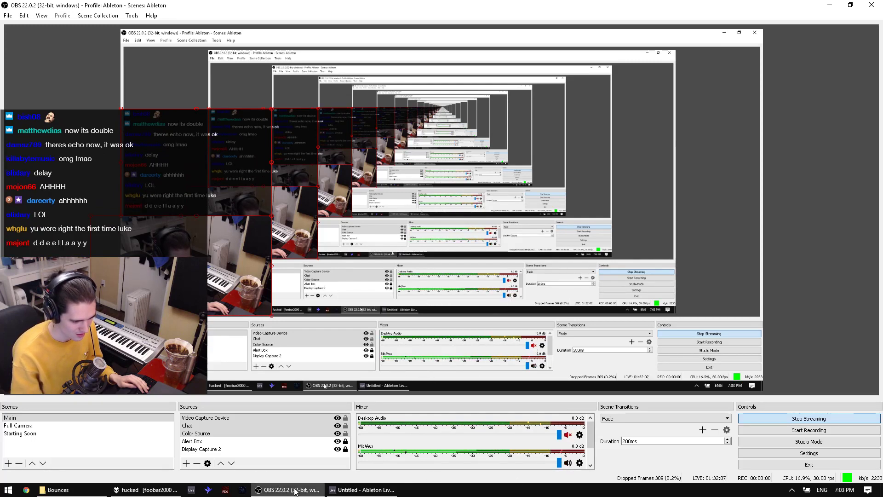
Step: Return to foobar2000 and play interlude2 from about 0:45
left_click(155, 490)
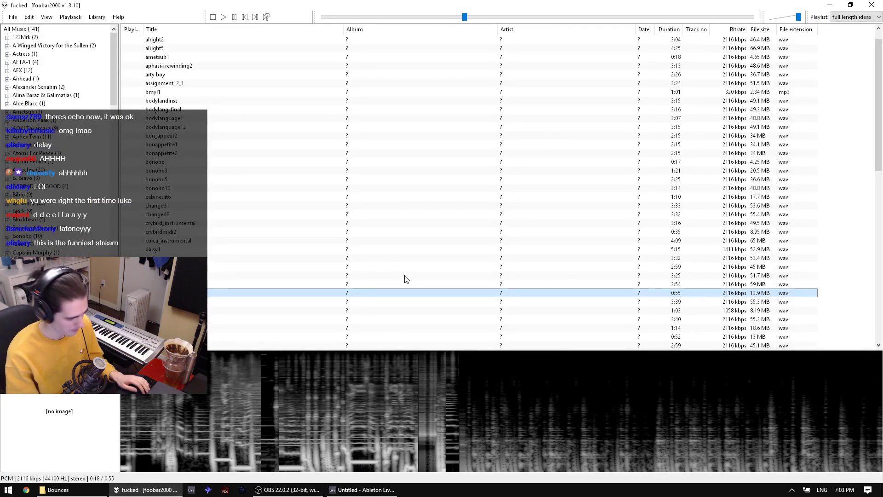
scroll(213, 322, "down", 2)
left_click(165, 311)
double_click(166, 319)
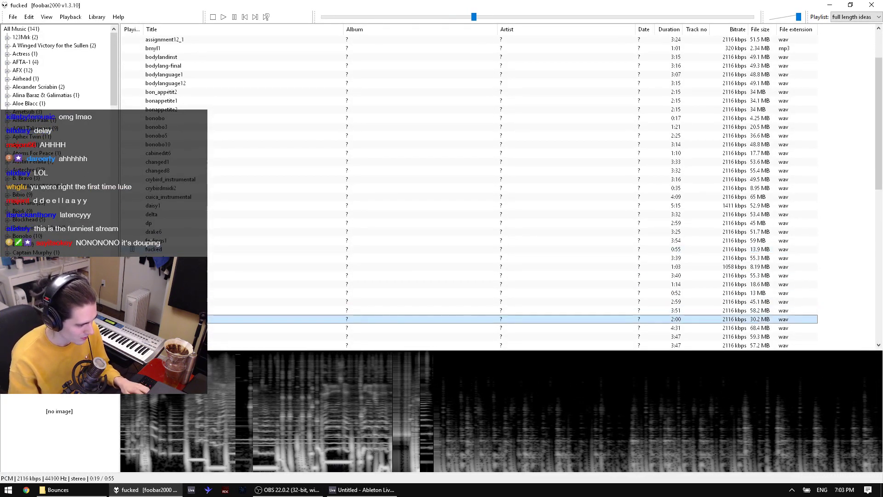
left_click(400, 17)
left_click(485, 20)
left_click(780, 17)
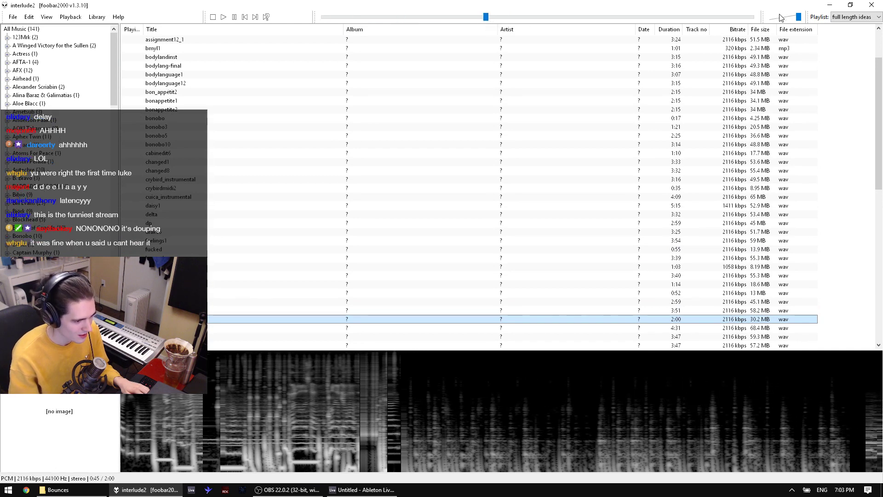
Step: Play likewhatdream and lower the playback volume to about -20 dB
scroll(175, 295, "down", 1)
double_click(184, 310)
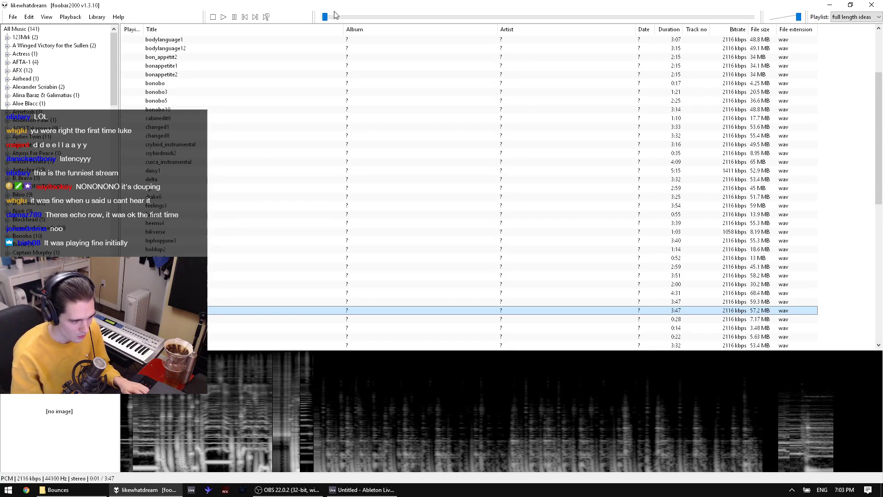
left_click(784, 18)
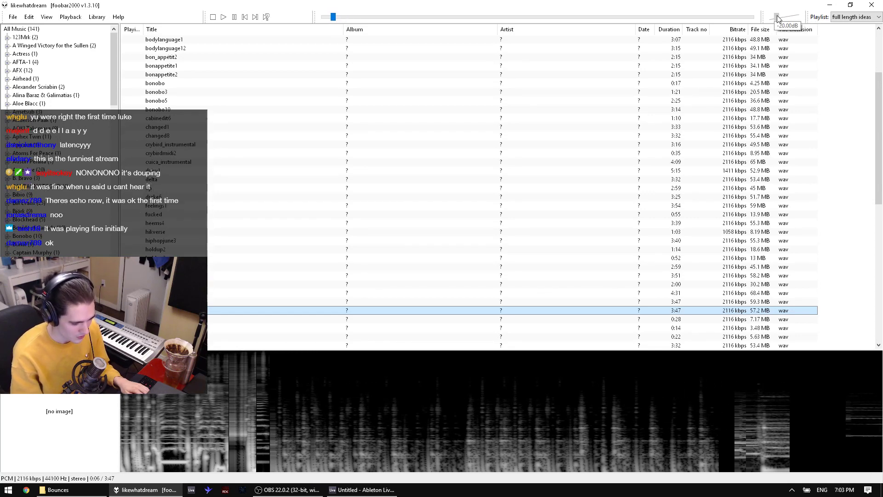
Step: Play likewhat10 from about 2:13 and set the playback volume to about -21 dB
double_click(215, 300)
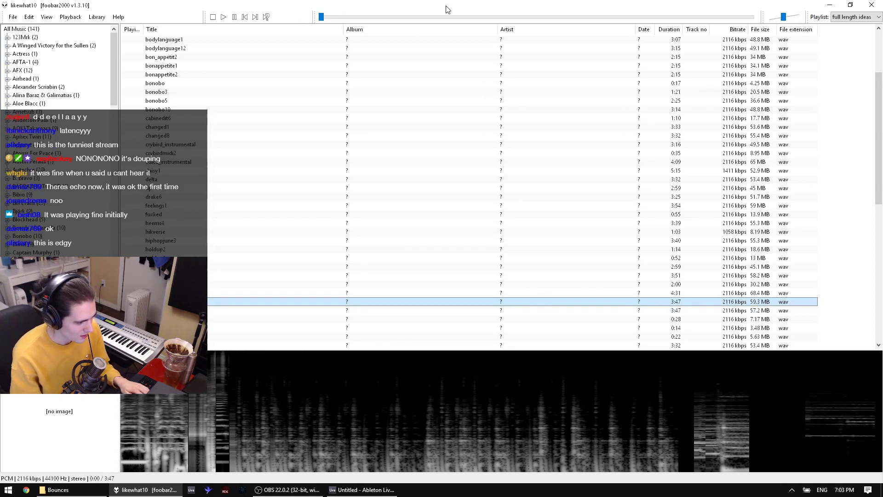
left_click(459, 17)
left_click(574, 17)
left_click(776, 18)
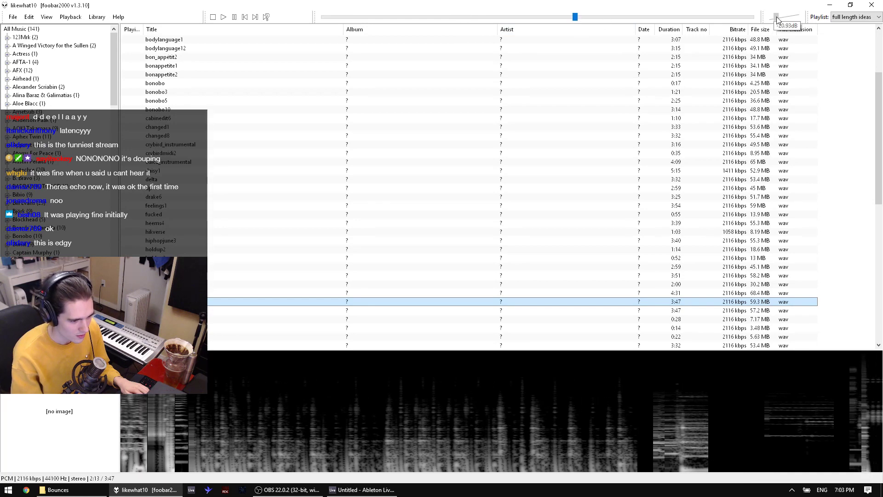
Step: Audition likewhat10 at several points between about 2:20 and 2:44, fine-tuning the volume to about -22 dB
left_click(601, 17)
left_click(584, 19)
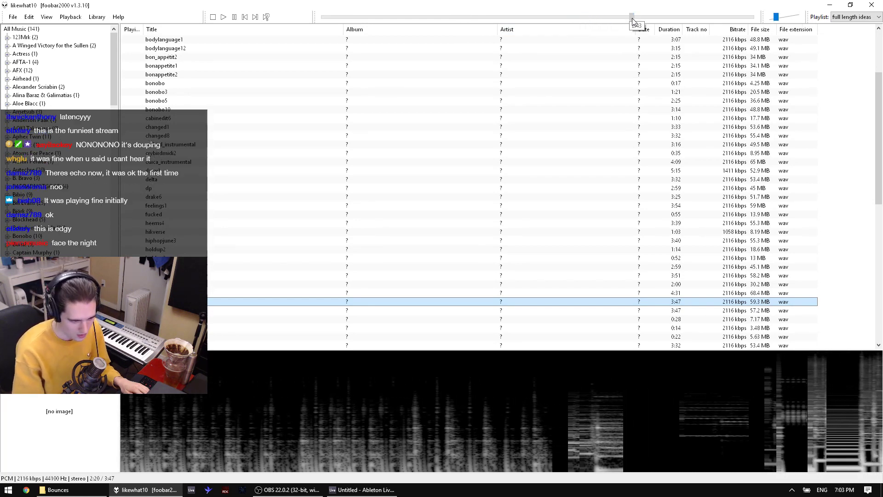
left_click(620, 20)
left_click_drag(782, 20, 776, 21)
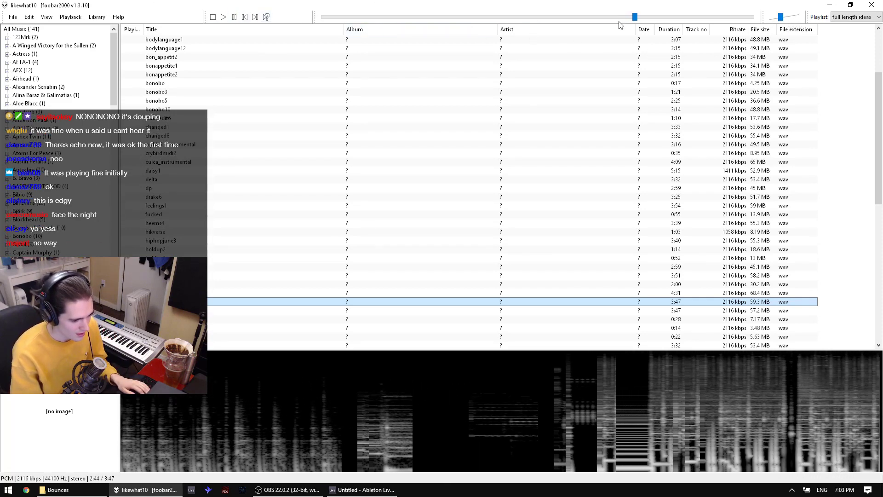
left_click(224, 17)
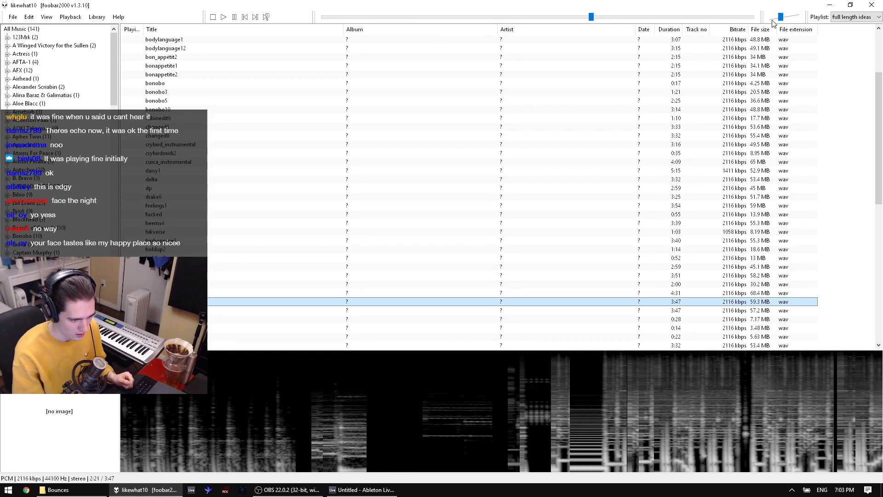
left_click_drag(773, 23, 777, 22)
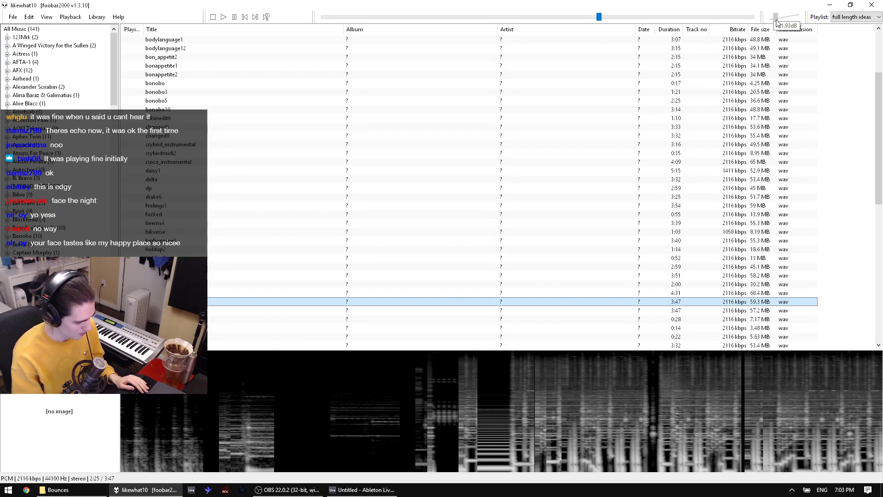
left_click_drag(777, 22, 775, 22)
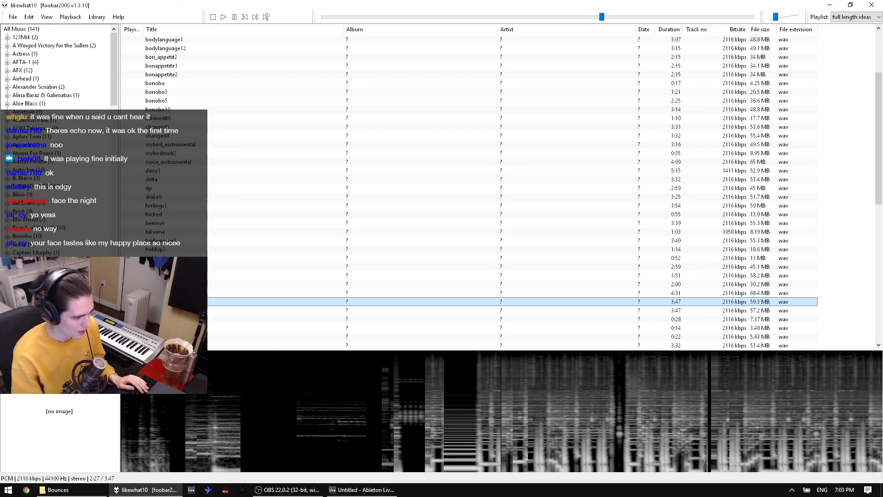
Step: Play likewhatdream again, raise the volume, and skip through its first minute
double_click(179, 311)
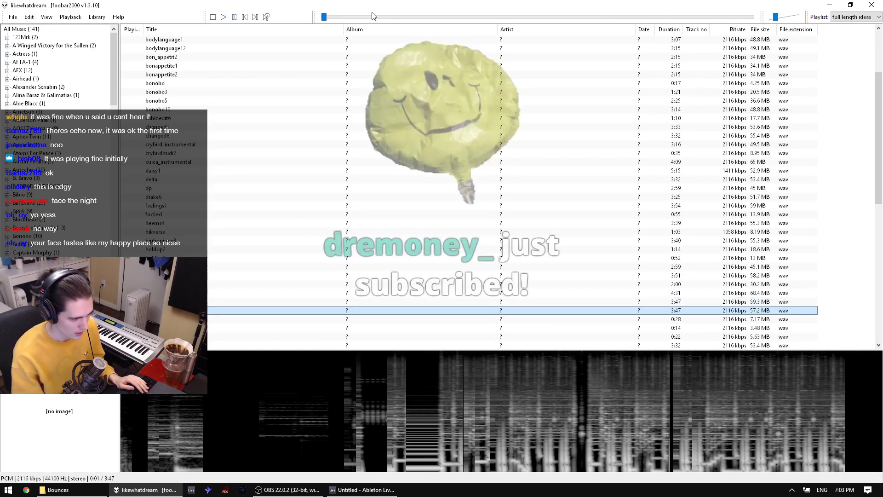
left_click(359, 18)
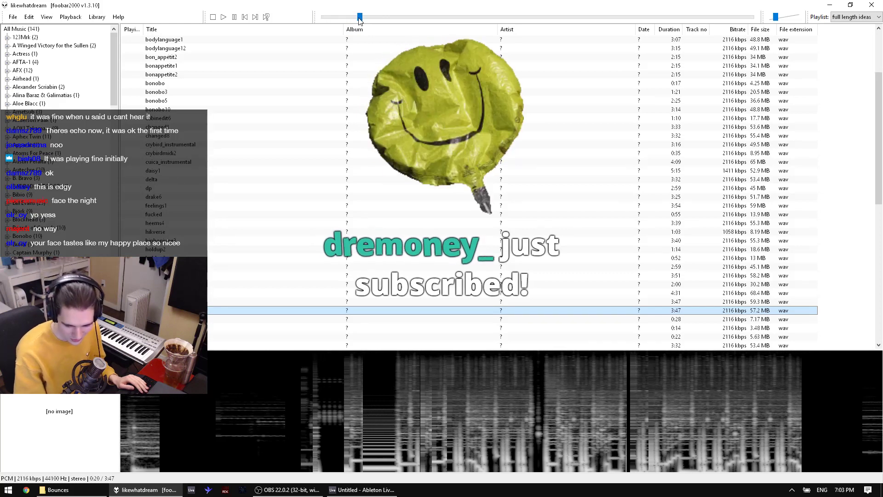
left_click_drag(369, 17, 428, 17)
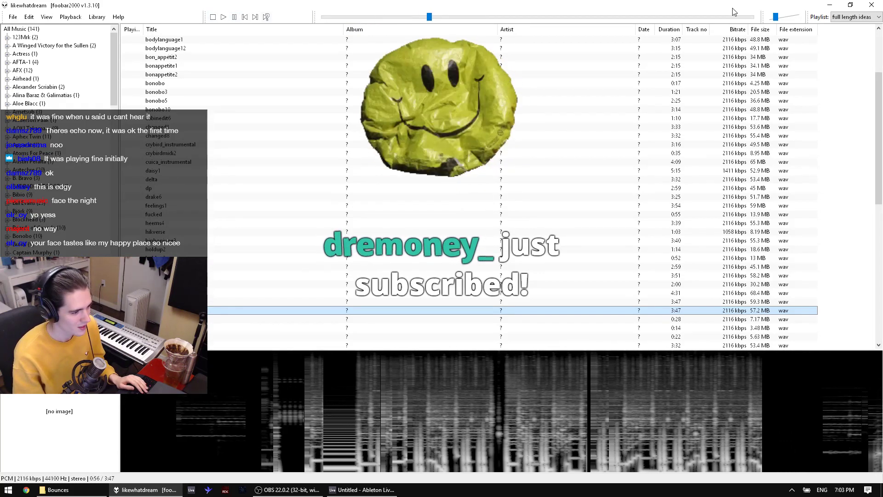
left_click(790, 17)
left_click(424, 17)
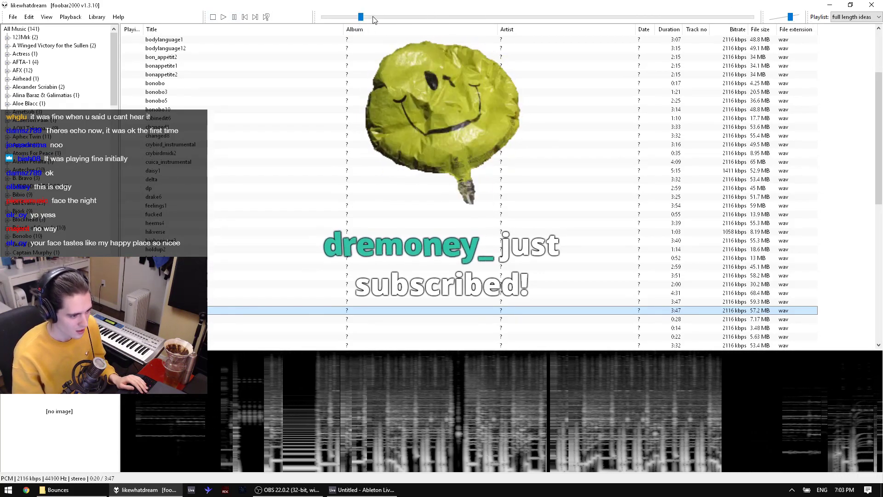
left_click(394, 17)
left_click(421, 17)
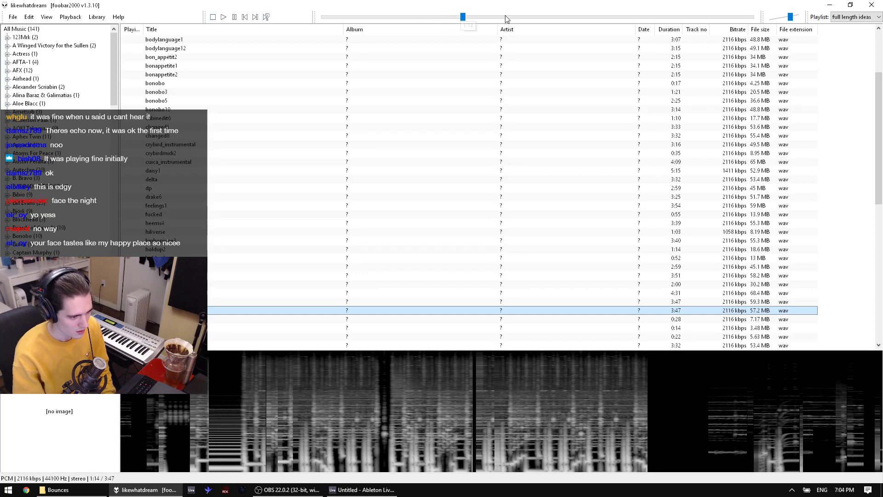
Step: Audition likewhatdream at several points between about 1:28 and 1:45, lowering the playback volume slightly
left_click(490, 17)
left_click(522, 16)
left_click(513, 18)
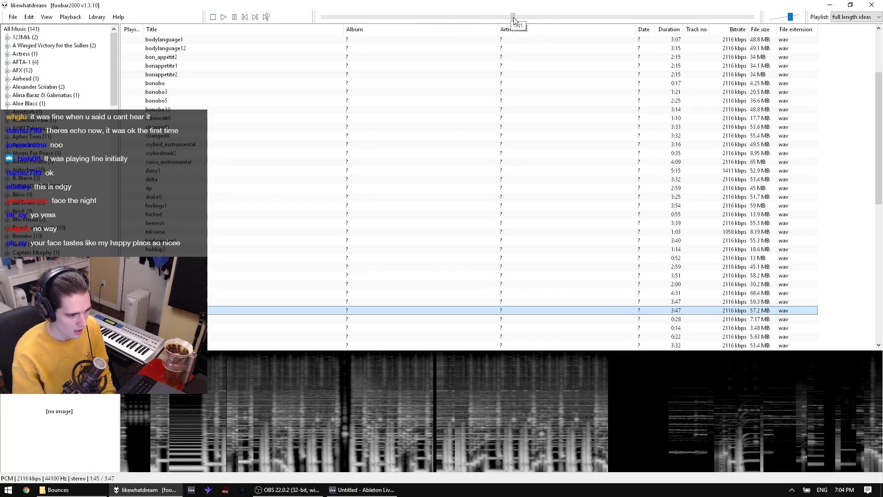
left_click_drag(790, 17, 784, 17)
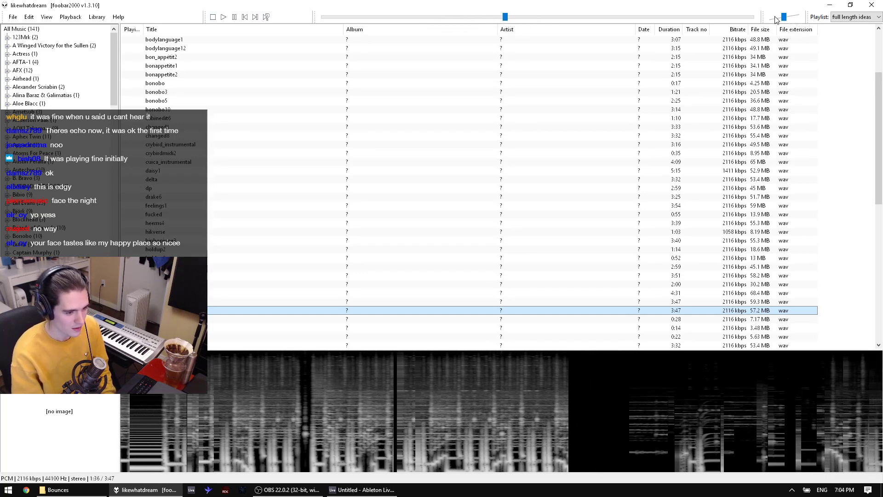
left_click(774, 17)
left_click(495, 18)
left_click(781, 20)
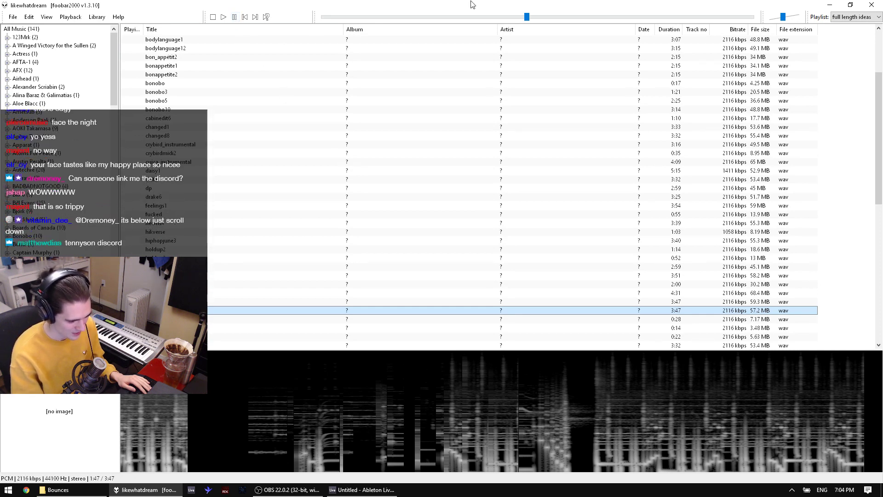
Step: Replay likewhatdream from about 1:38 and lower the playback volume further
left_click_drag(509, 21, 504, 21)
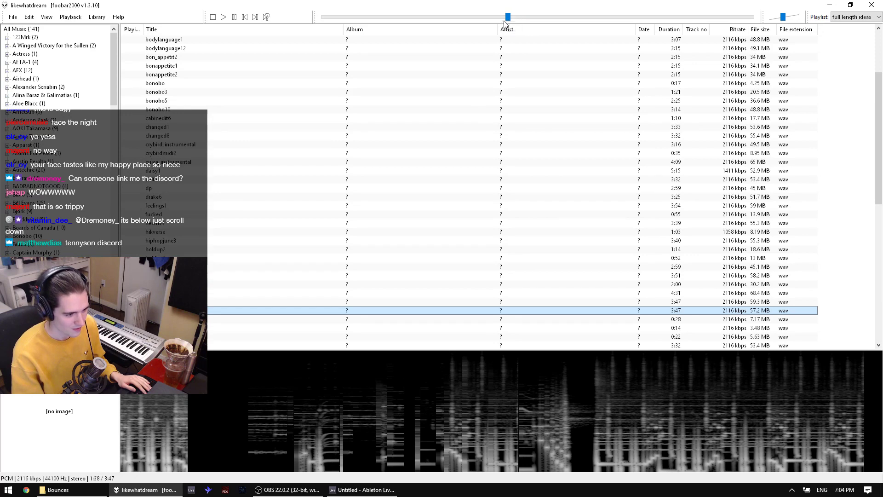
left_click(510, 18)
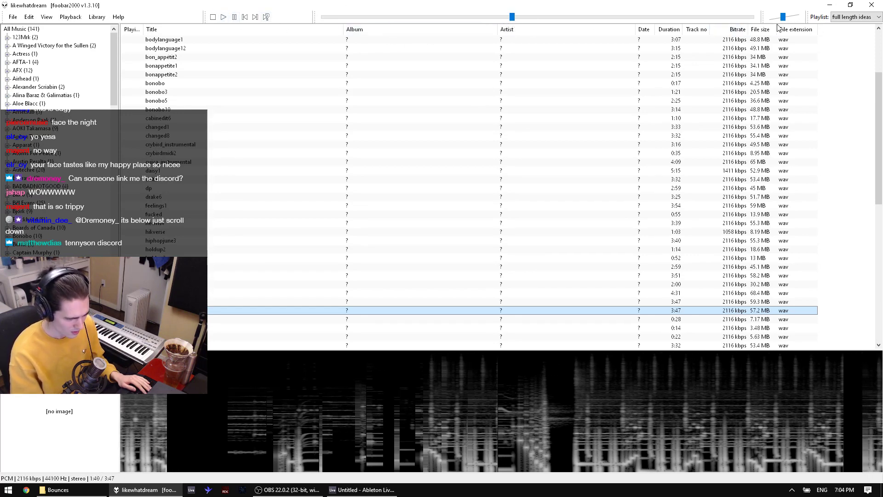
left_click_drag(783, 17, 777, 17)
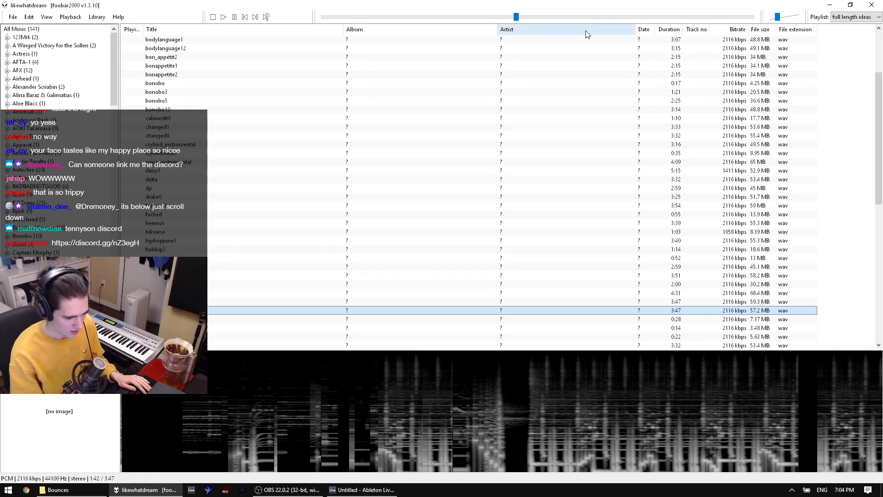
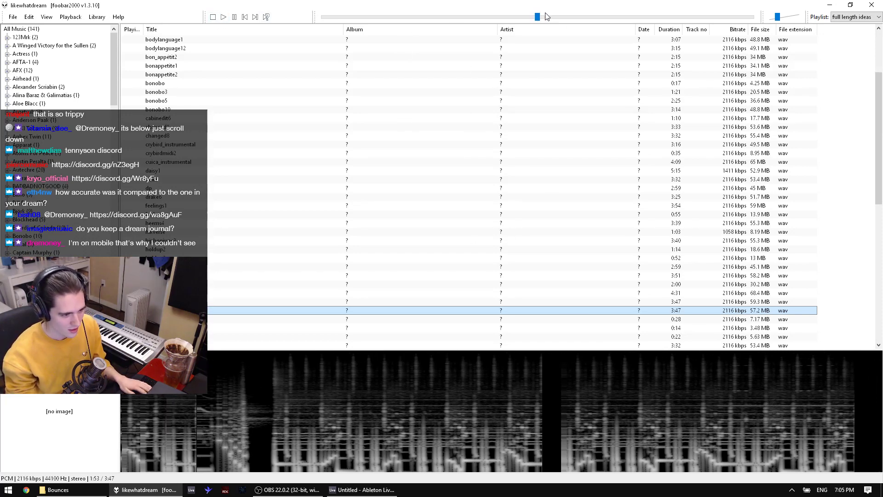
Step: Replay likewhatdream from about 1:58 and raise the playback volume to about -9.56 dB
left_click(546, 17)
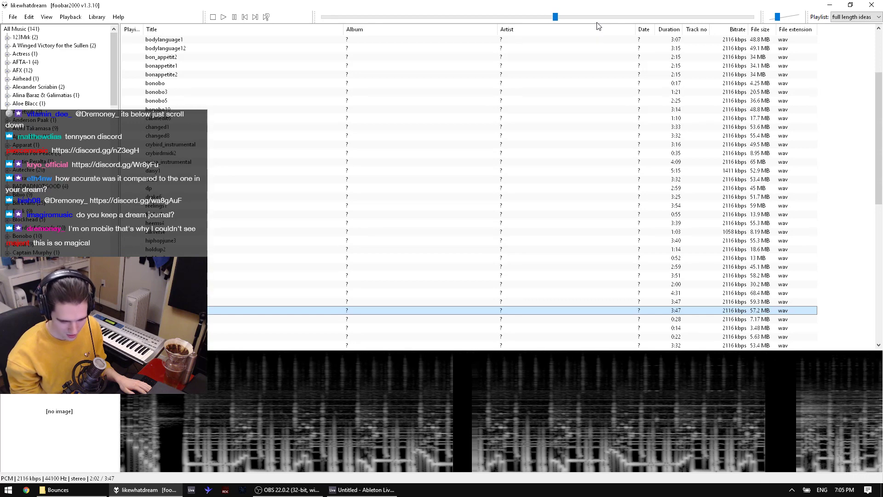
left_click(547, 17)
left_click(235, 17)
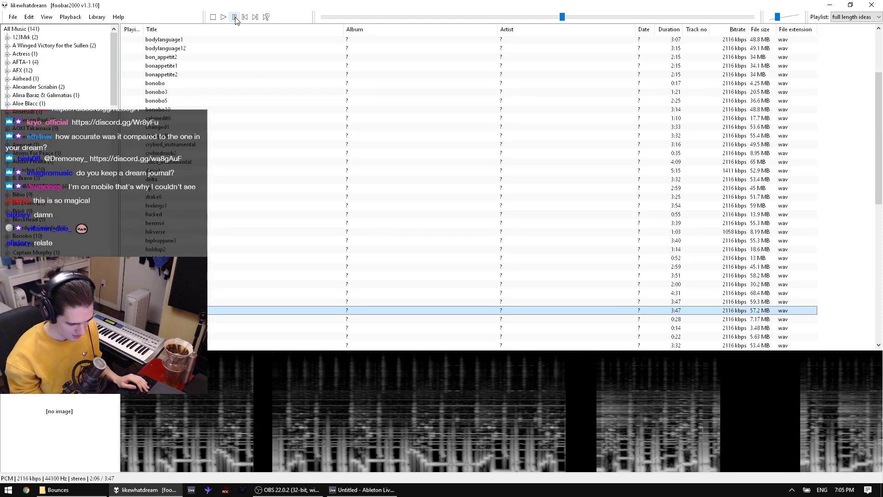
left_click(786, 19)
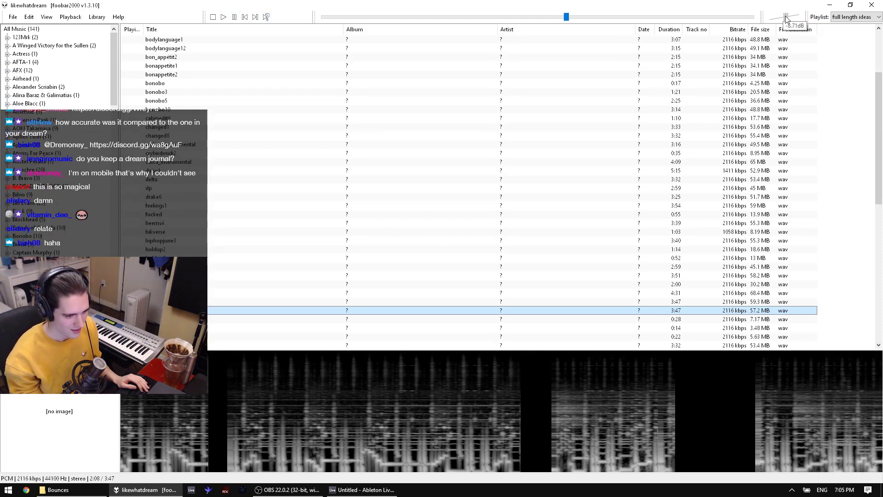
left_click_drag(786, 18, 785, 20)
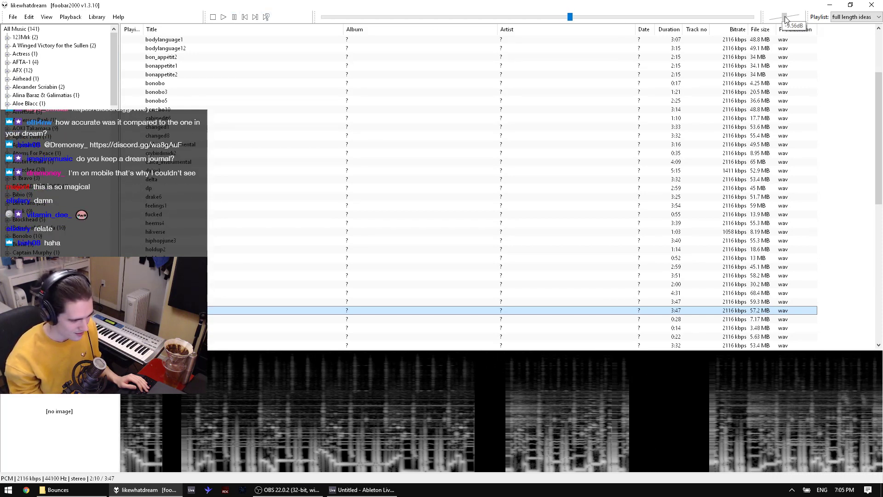
Step: Pause likewhatdream, check the loading Live Set in Ableton Live, and return to foobar2000
left_click(234, 17)
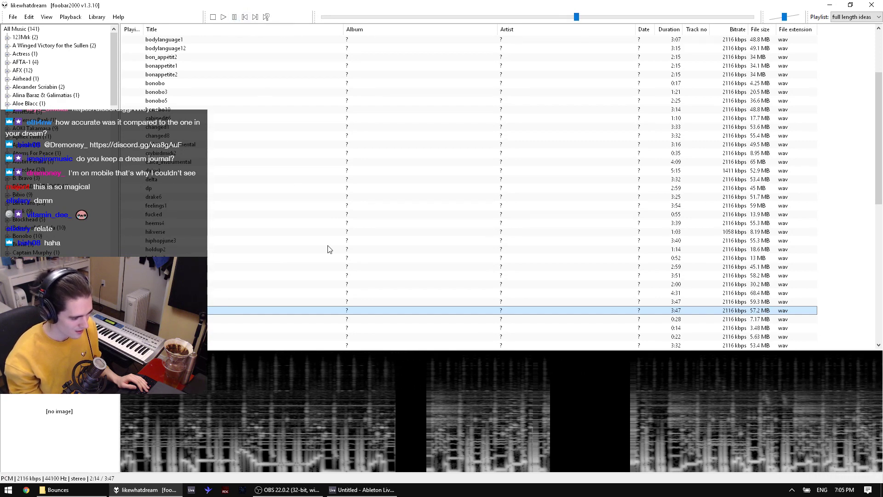
left_click(361, 490)
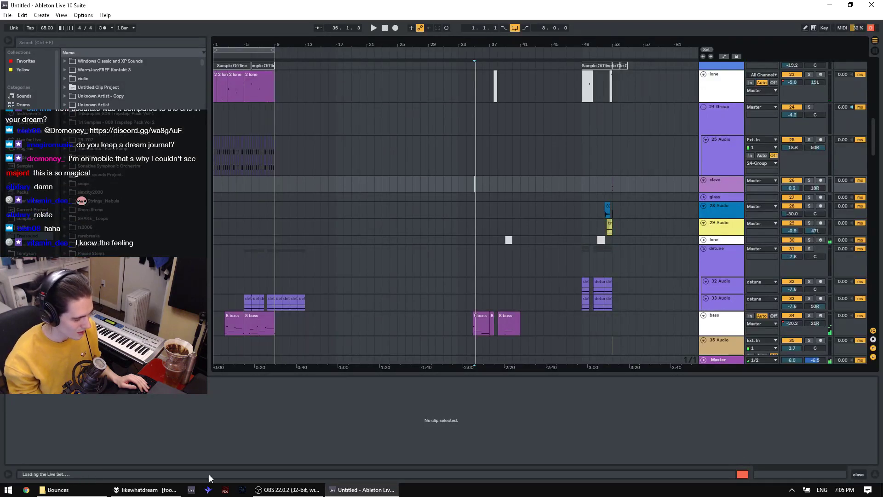
left_click(145, 489)
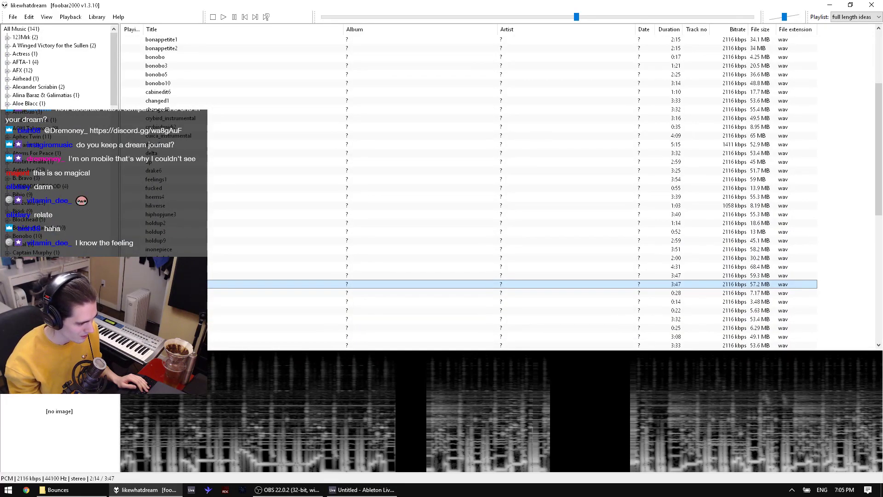
Step: Play marko briefly, and audition masalol from its start and from its second half
key("Down")
key("Return")
key("Down")
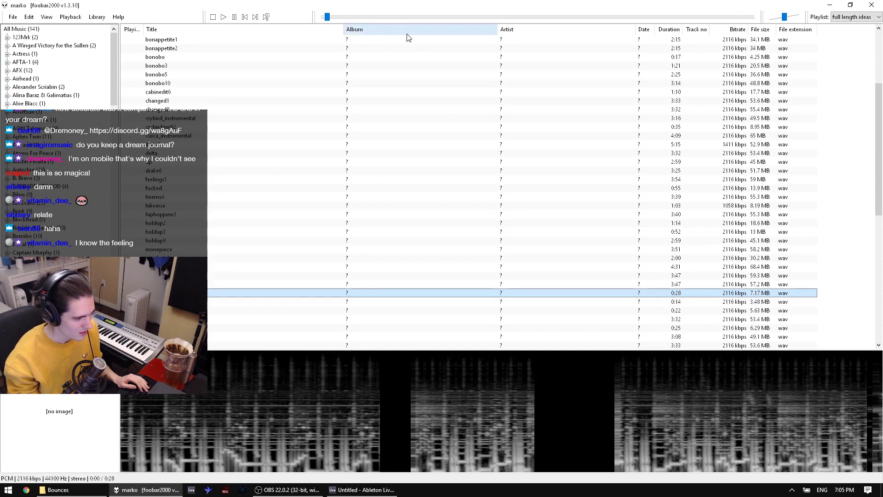
key("Down")
key("Return")
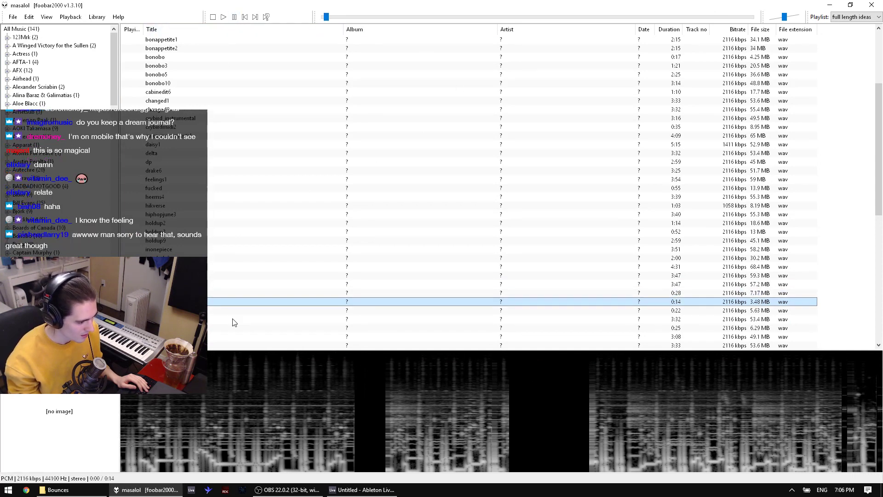
scroll(230, 318, "down", 2)
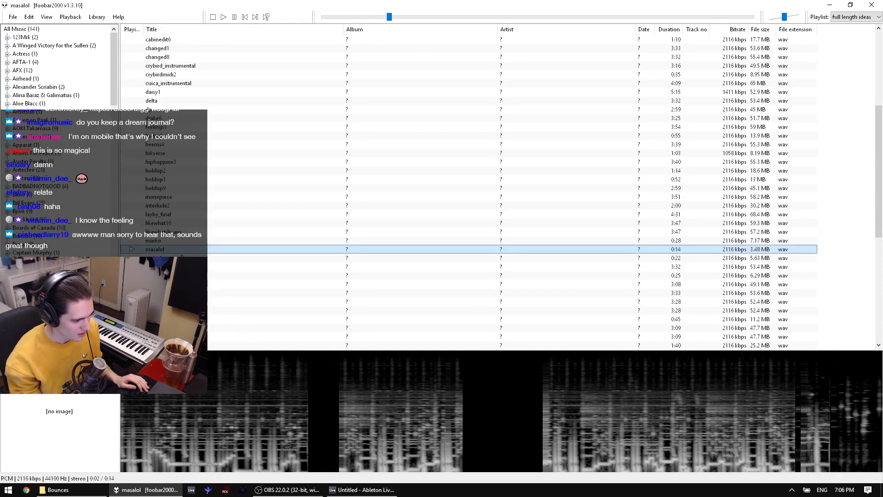
left_click(578, 17)
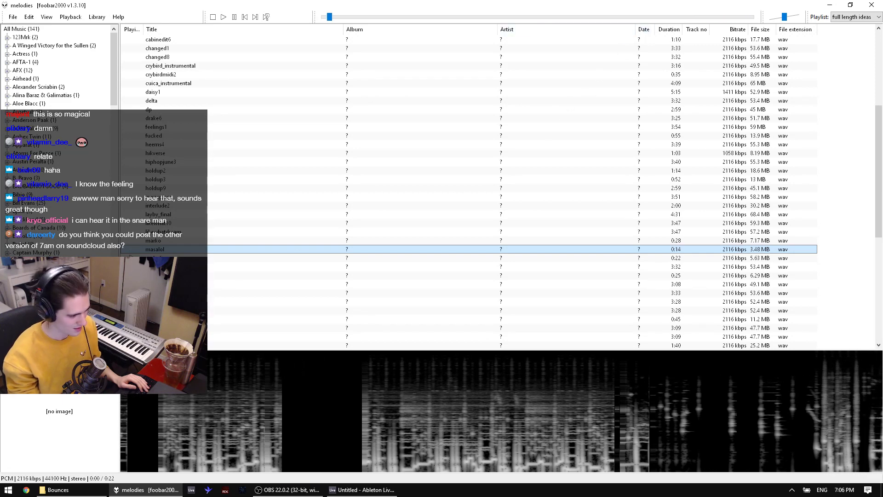
Step: Browse the tracks below masalol in the playlist and play nonameloop
key("Down")
key("Down")
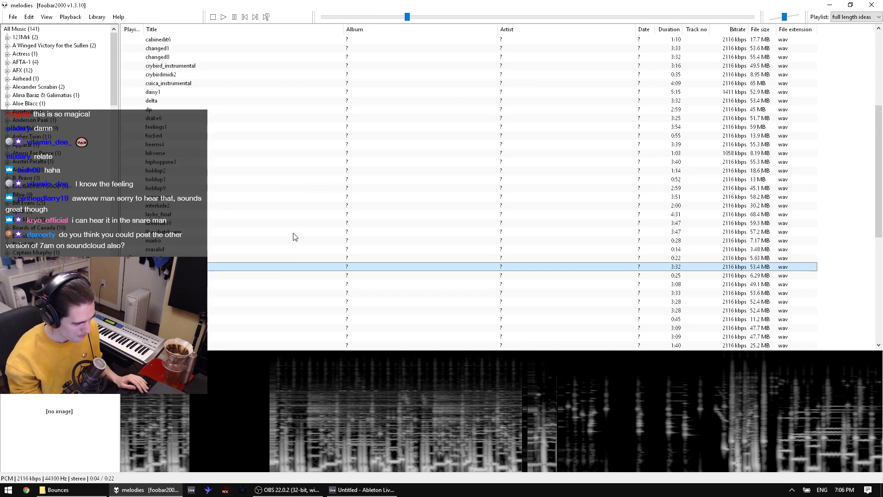
scroll(295, 236, "down", 1)
scroll(295, 236, "down", 1)
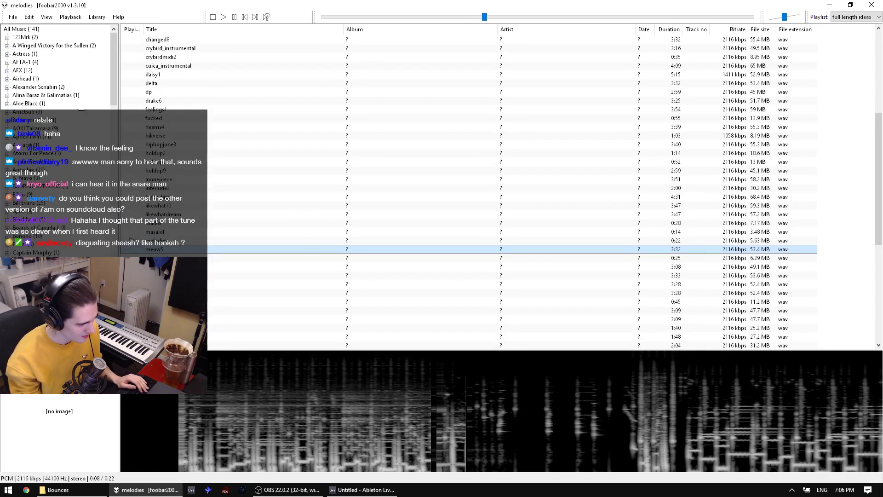
left_click(172, 310)
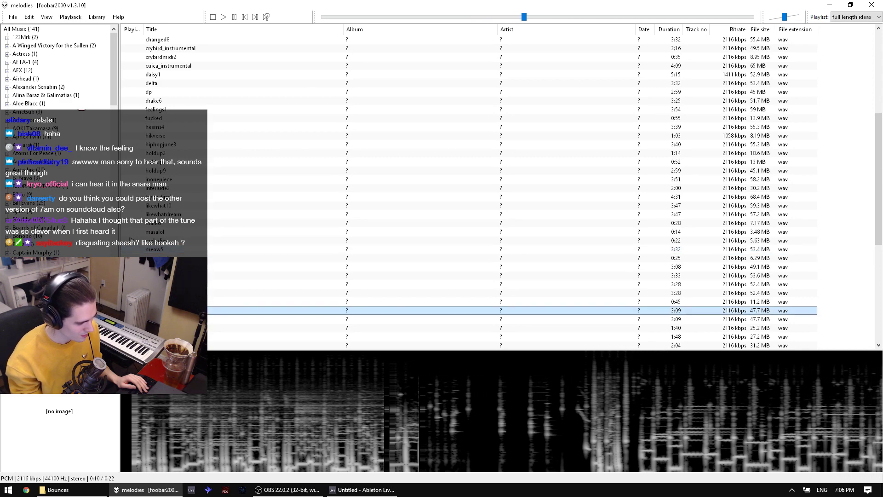
double_click(172, 302)
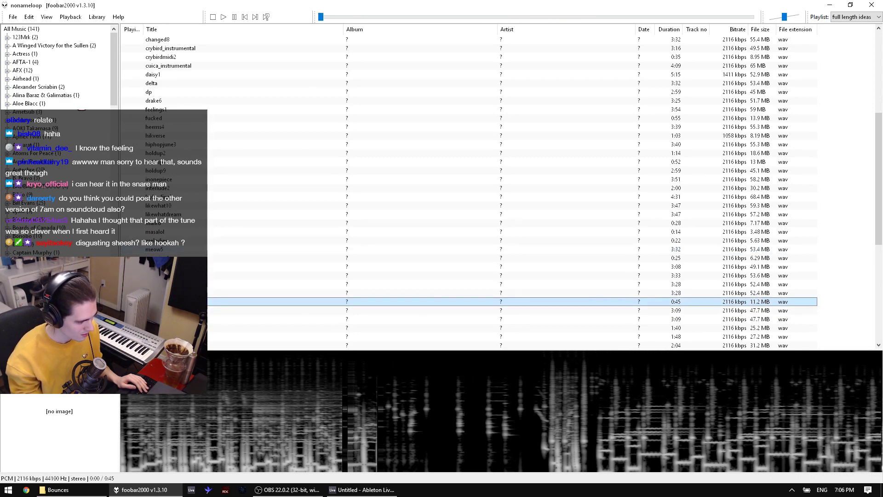
Step: Sample piano1 at two points in its first half and play piano2
scroll(288, 302, "down", 5)
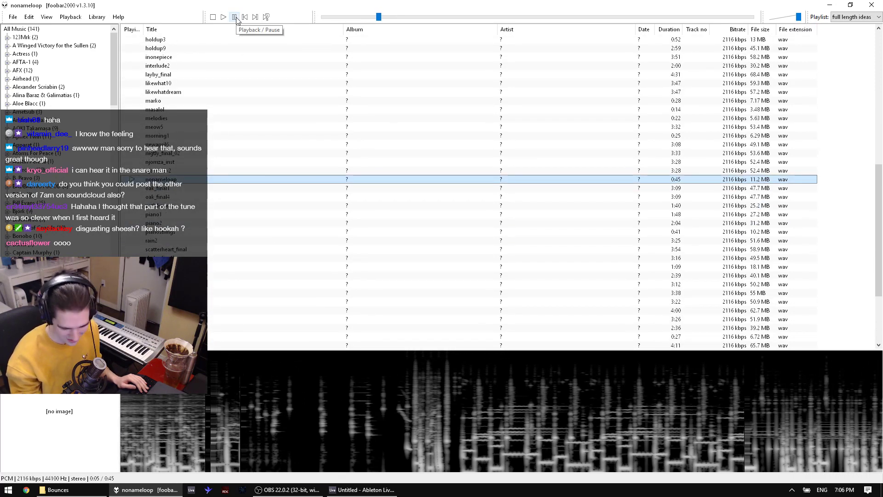
double_click(177, 215)
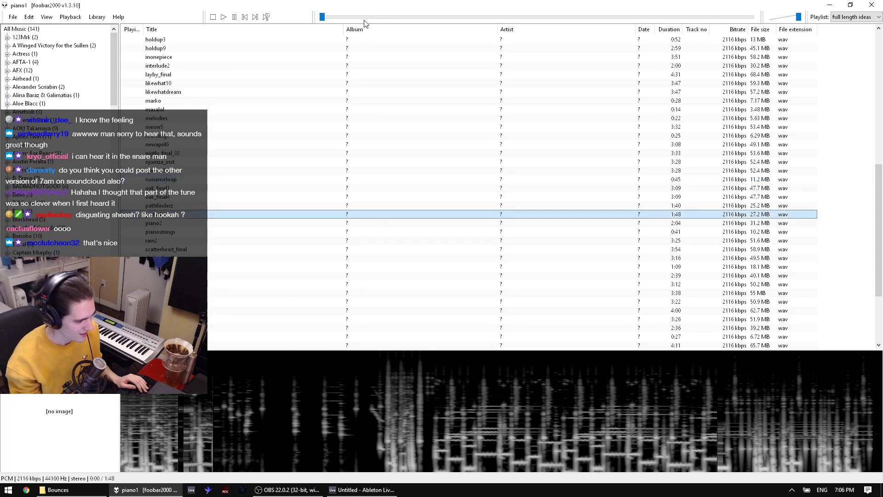
left_click(389, 17)
left_click(503, 17)
double_click(183, 225)
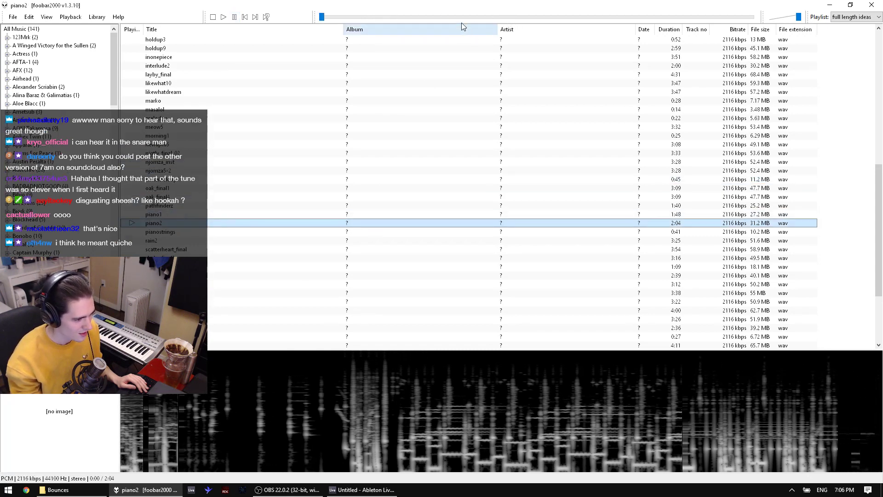
Step: Play scatterheart_final from about 0:50 and lower the playback volume
double_click(239, 250)
left_click(414, 17)
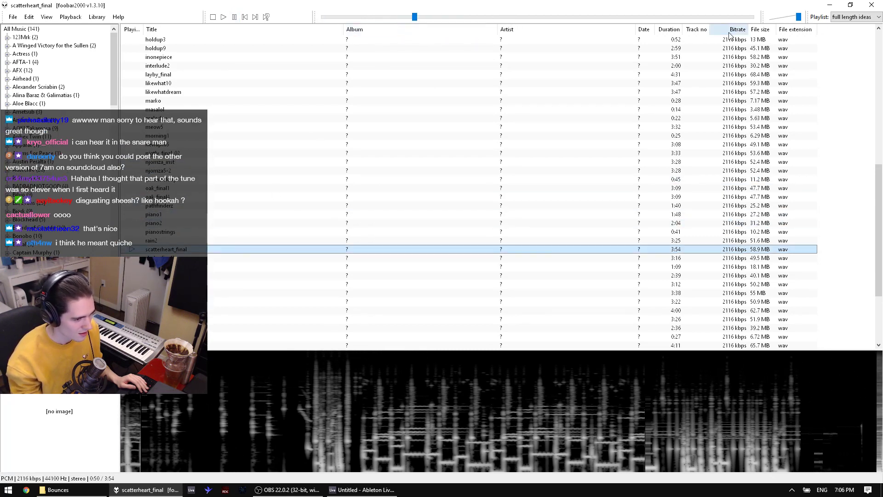
left_click(776, 18)
Step: Sample the openings of slippers_instrumental and tatsat1, pausing tatsat1 after a few seconds
double_click(208, 292)
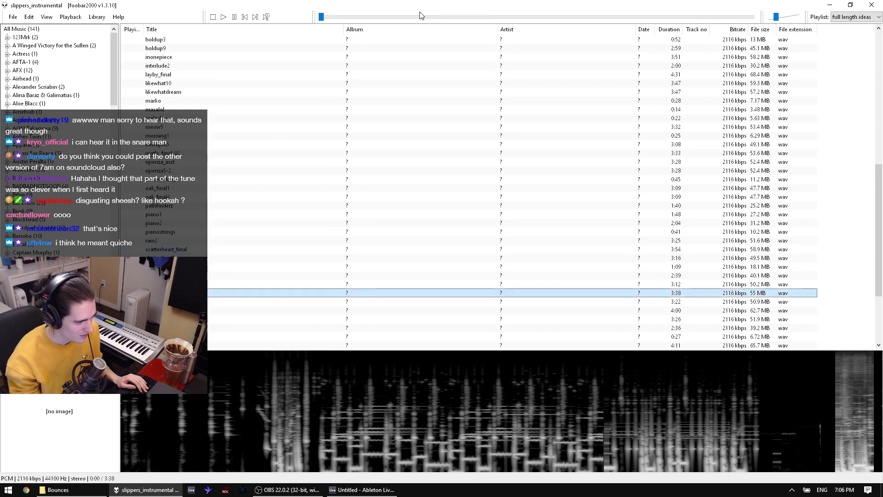
scroll(203, 276, "down", 2)
double_click(203, 267)
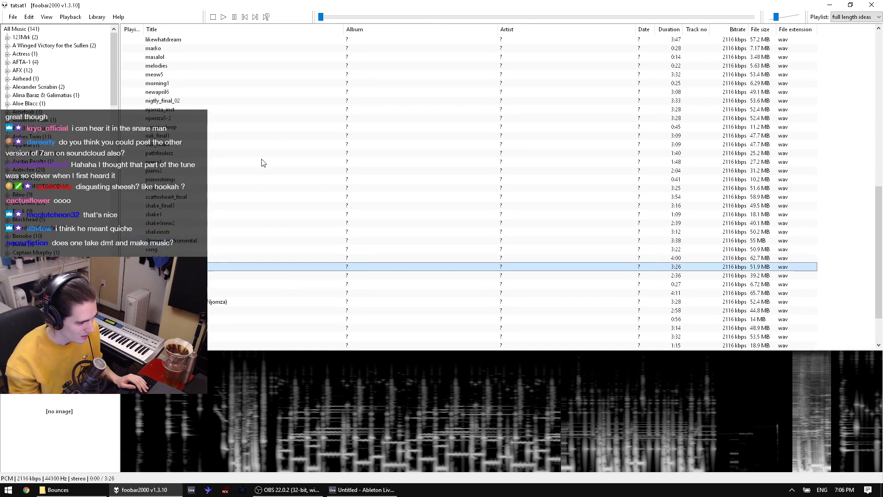
left_click(235, 17)
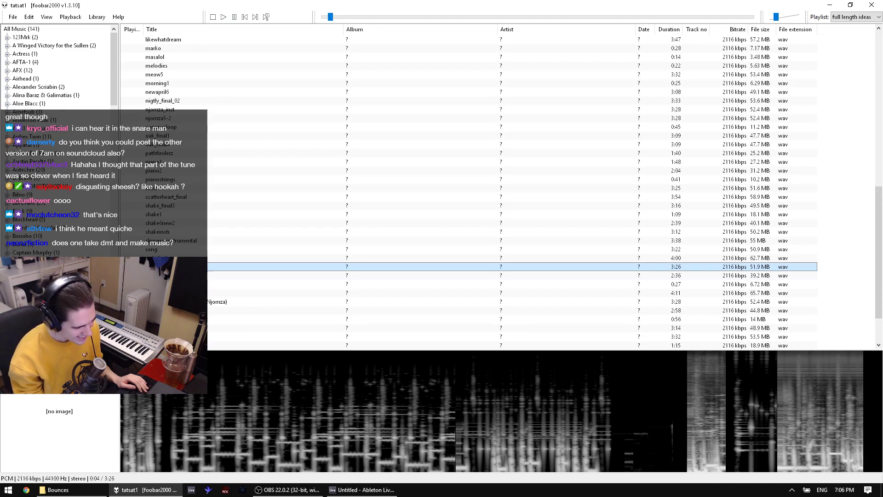
Step: Play theway2 and skip ahead to about 0:29
left_click(198, 284)
scroll(231, 311, "down", 1)
double_click(218, 277)
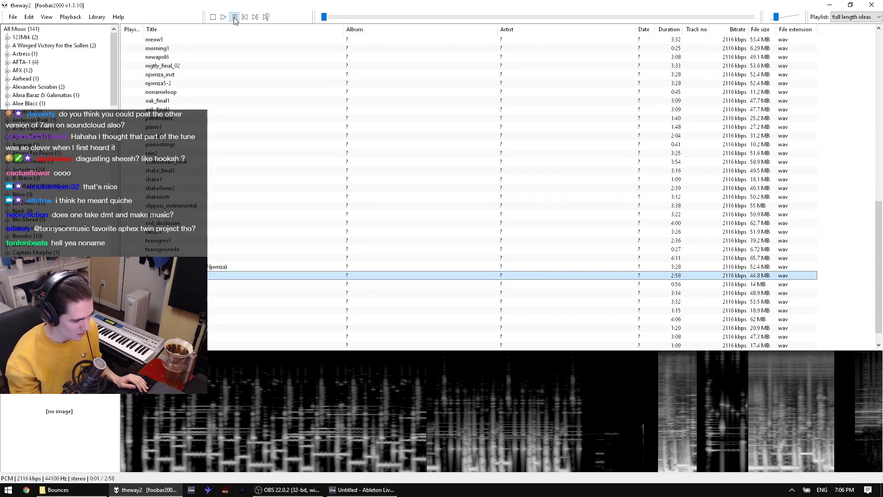
left_click(391, 17)
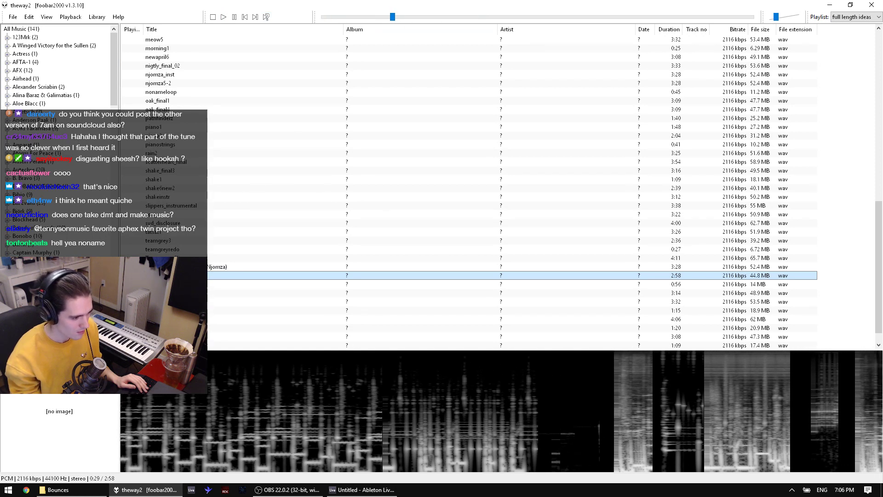
Step: Play they1 from about 0:11 and pause it shortly after
double_click(203, 284)
left_click_drag(377, 17, 403, 19)
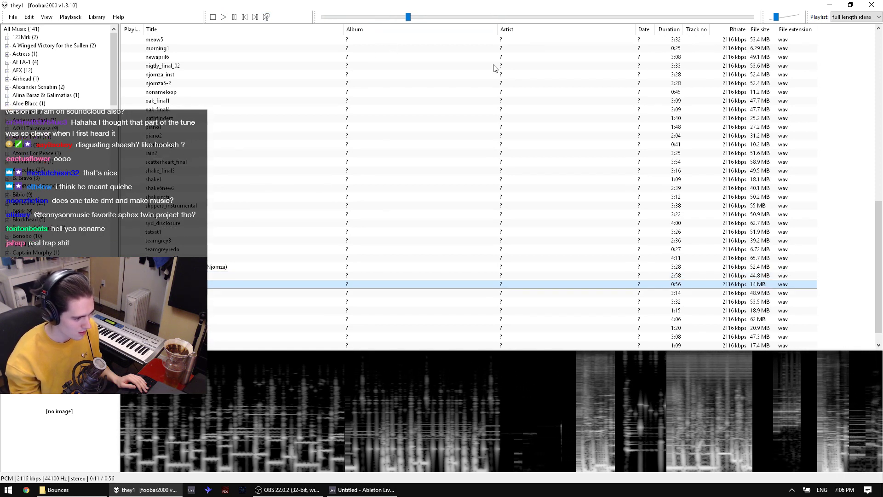
left_click(235, 17)
Step: Look through the rest of the playlist and play feelings1 from its upper part
scroll(198, 276, "down", 1)
left_click(198, 302)
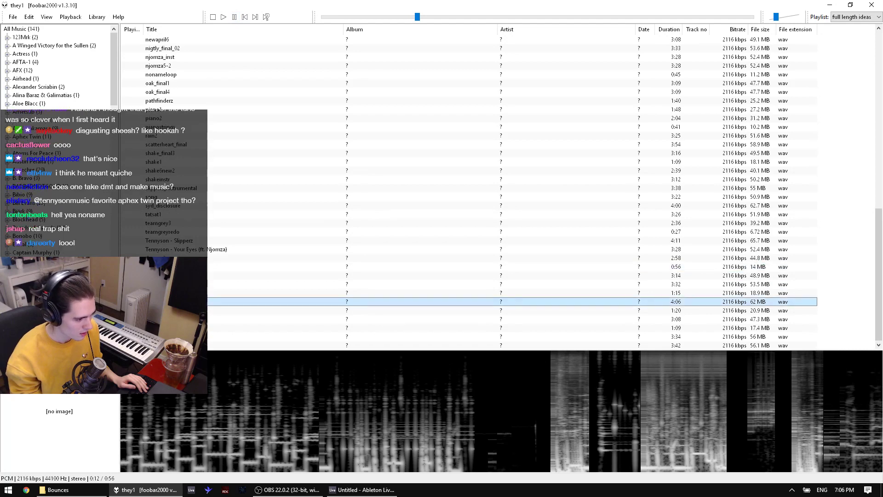
left_click(198, 311)
left_click(197, 328)
scroll(195, 180, "up", 9)
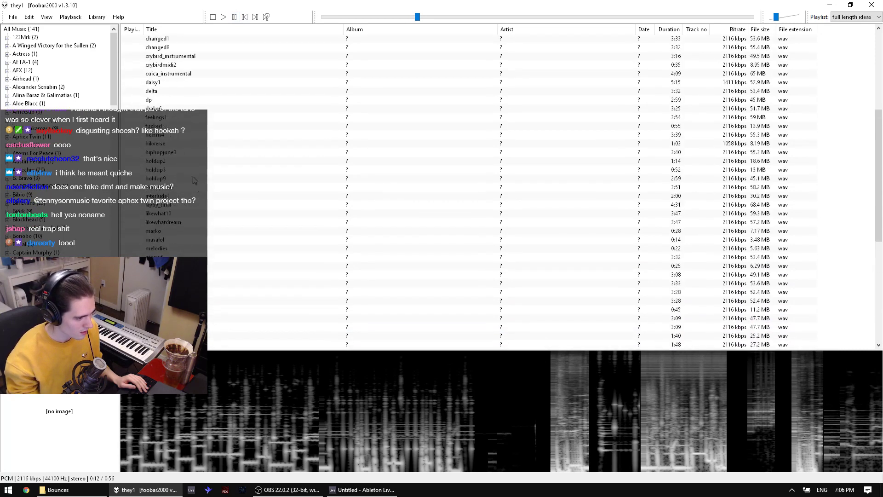
scroll(195, 181, "up", 1)
scroll(159, 136, "up", 2)
double_click(170, 179)
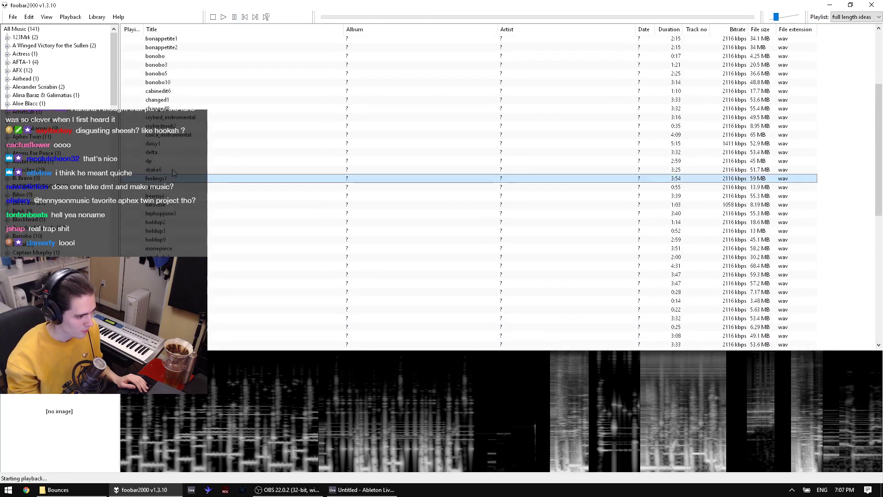
Step: Sample the first seconds of feelings1 with the volume raised, pause it at about 0:04 and lower the volume
left_click(788, 17)
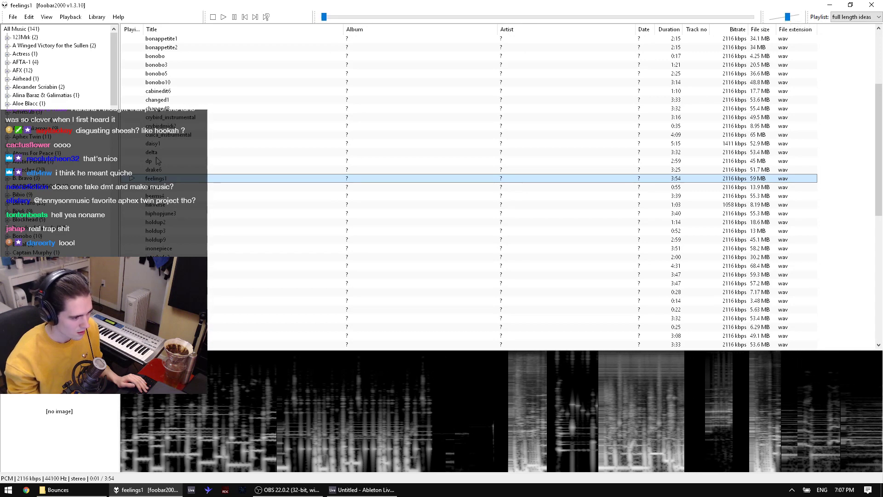
left_click(237, 19)
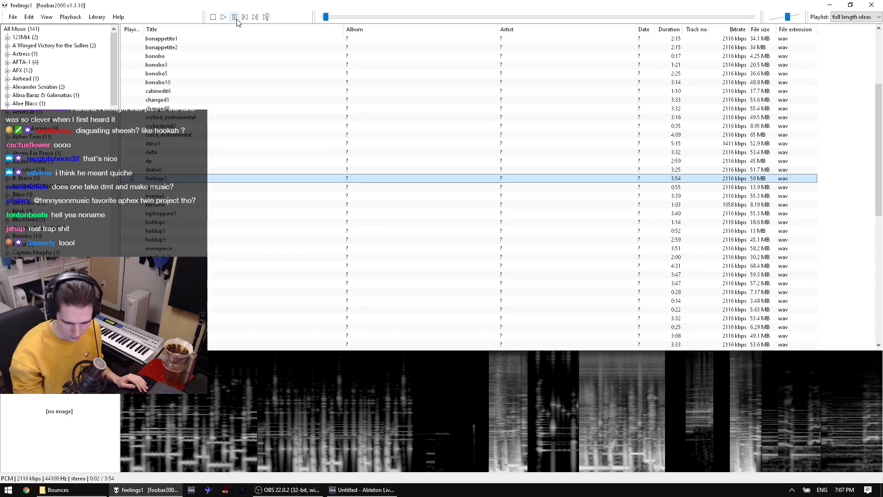
left_click(235, 18)
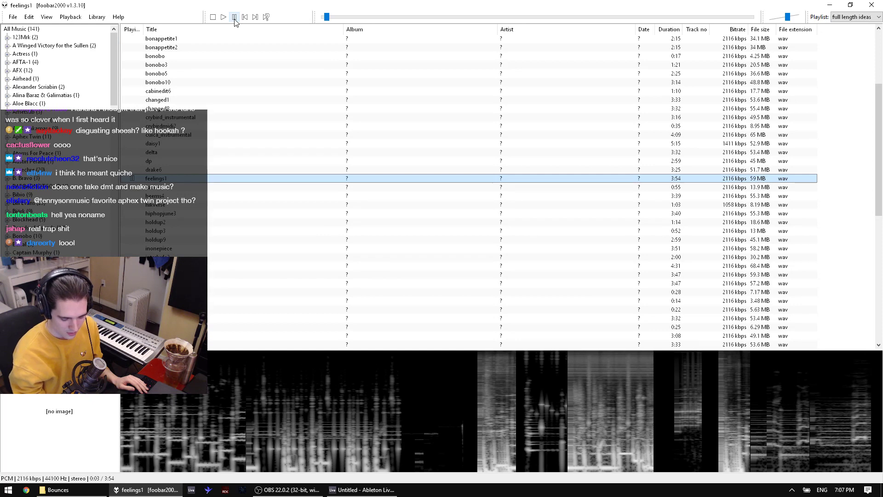
left_click(235, 19)
left_click(235, 20)
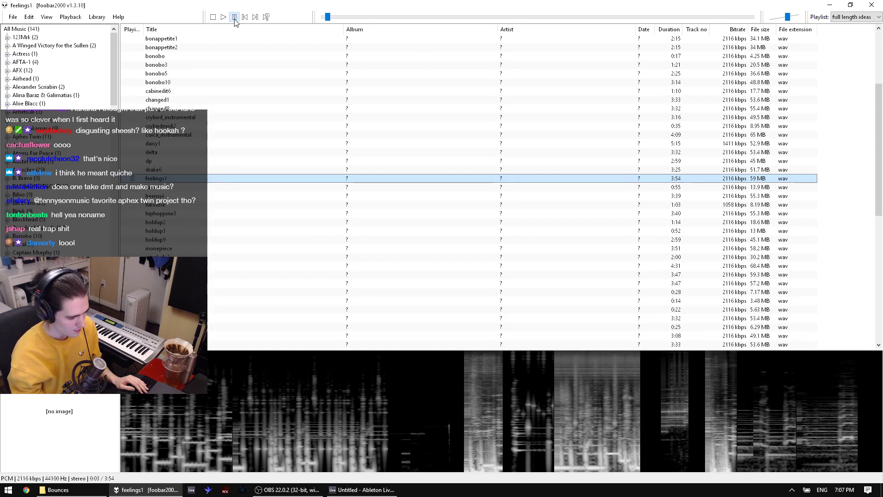
left_click(235, 20)
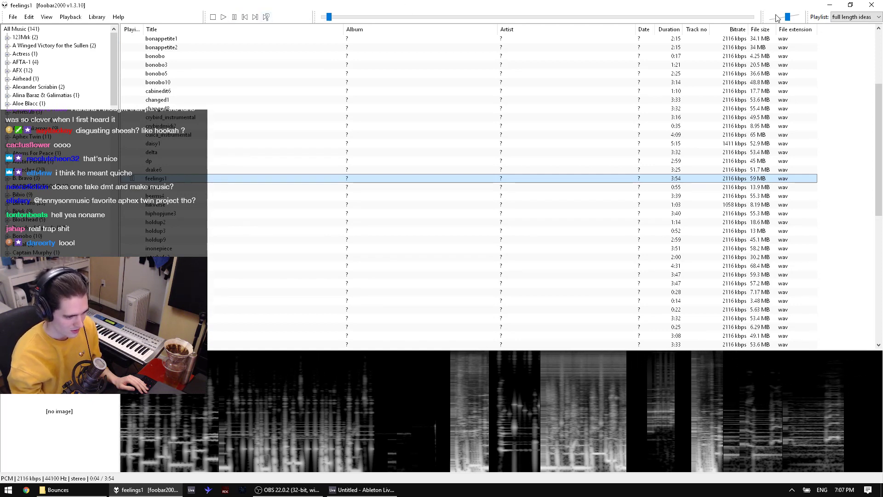
left_click(777, 17)
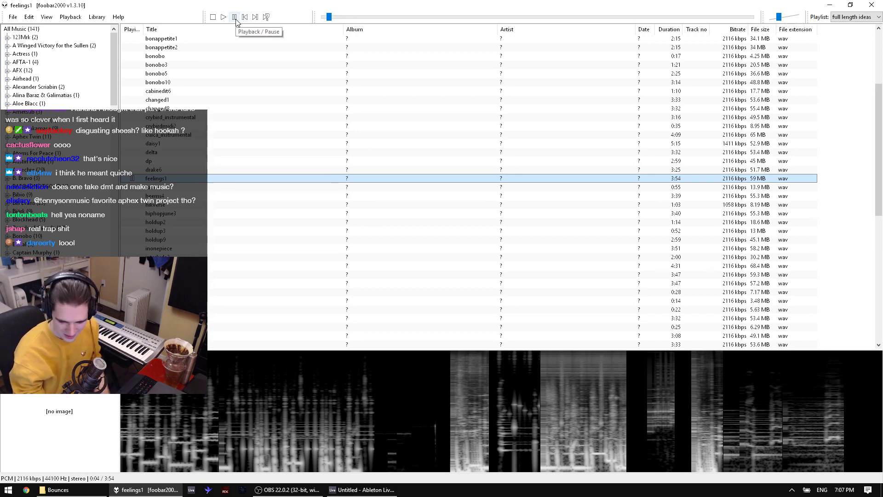
Step: Resume feelings1 and skip ahead to about 0:18, then restart it and skip to about 1:10
left_click(237, 66)
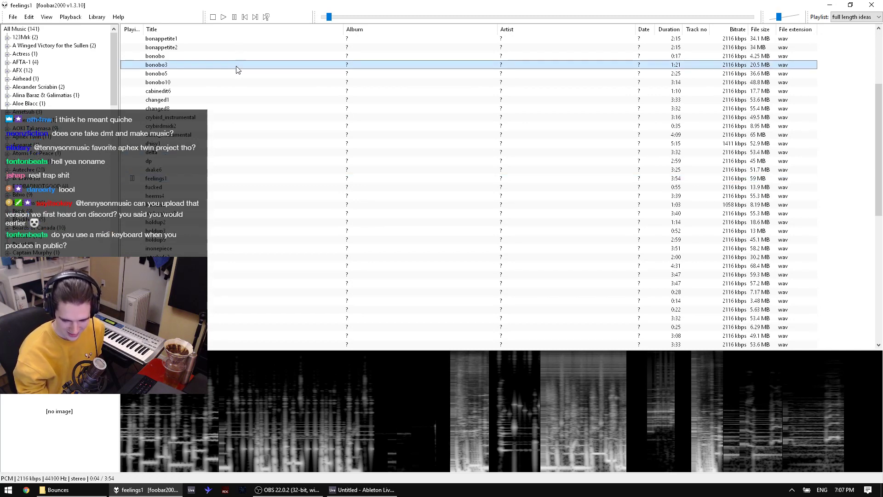
left_click(224, 17)
left_click(355, 17)
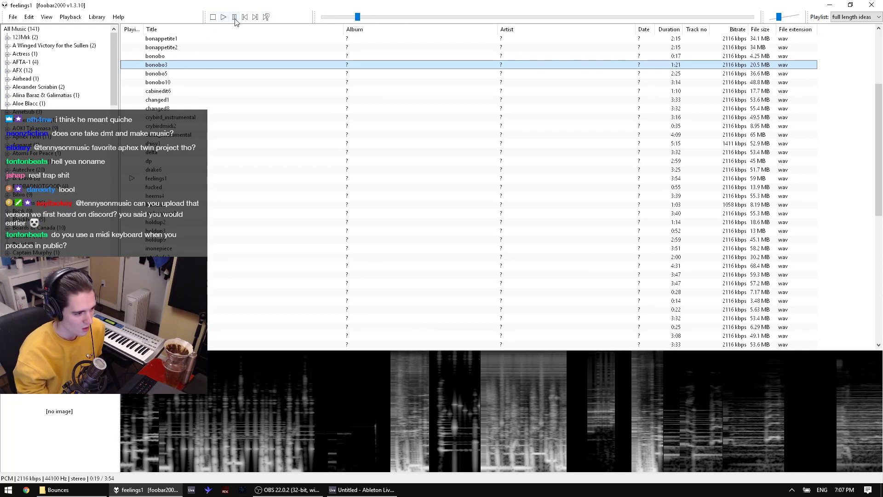
left_click(175, 179)
scroll(175, 183, "up", 1)
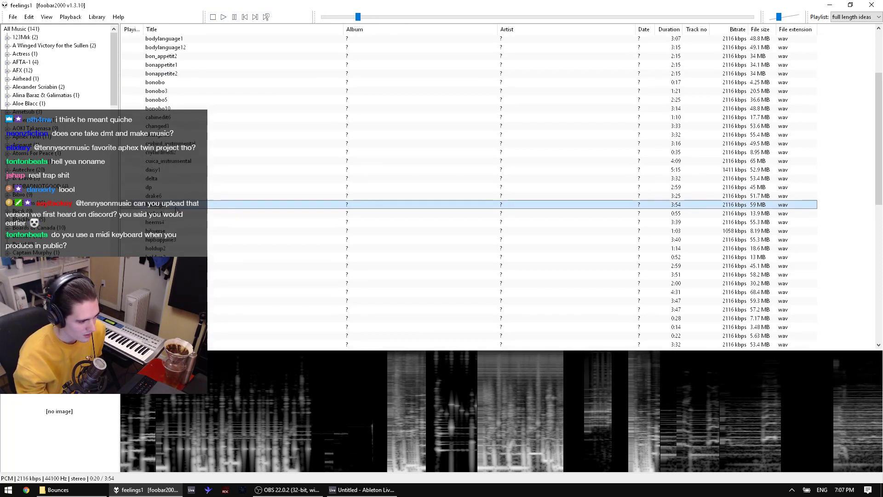
double_click(176, 207)
left_click(184, 248)
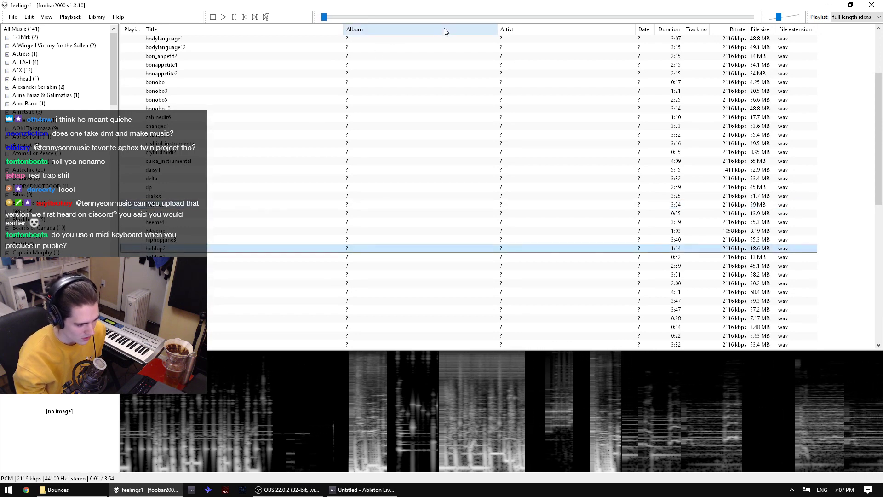
left_click(450, 17)
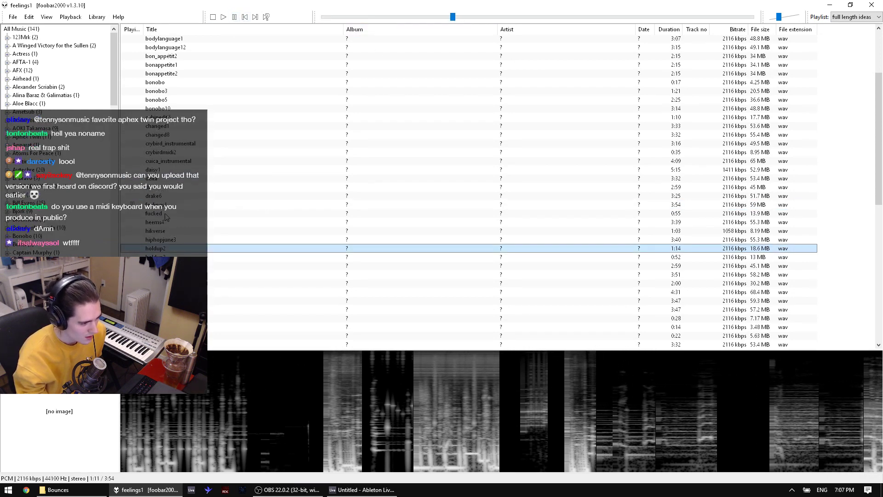
Step: Play assignment12_1 from the upper part of the playlist, pausing it briefly before resuming
left_click(165, 214)
scroll(173, 193, "up", 4)
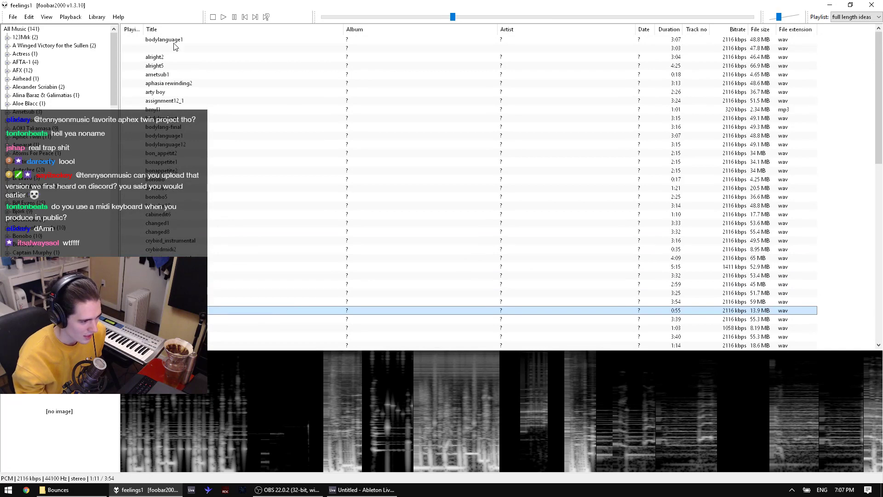
left_click(177, 74)
left_click(179, 92)
double_click(184, 100)
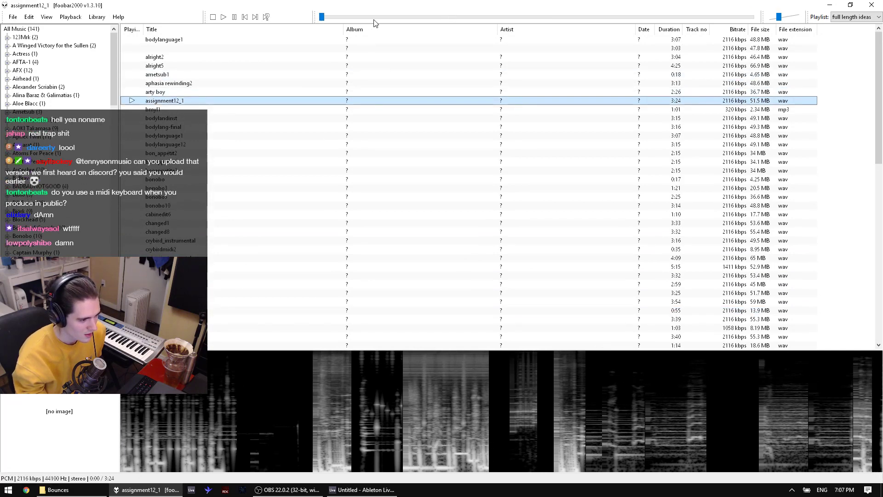
left_click(234, 17)
left_click(234, 17)
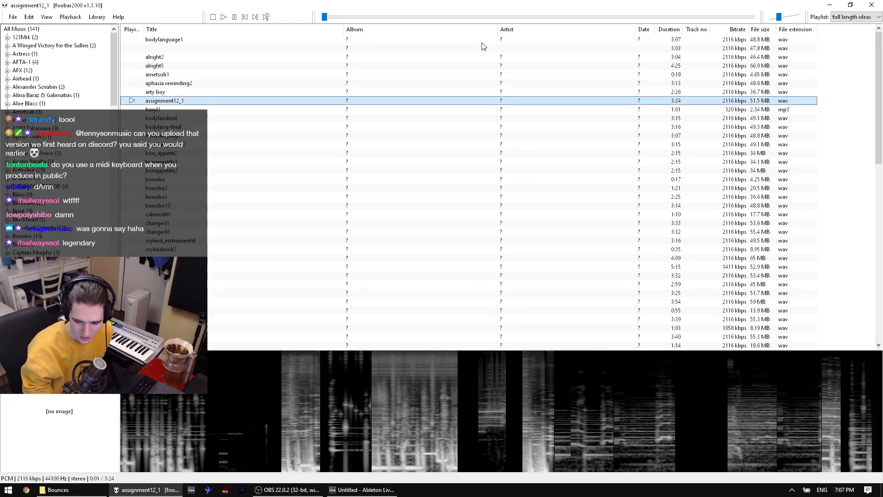
Step: Raise the volume, replay assignment12_1 from the beginning and reduce the volume while it plays
left_click(788, 17)
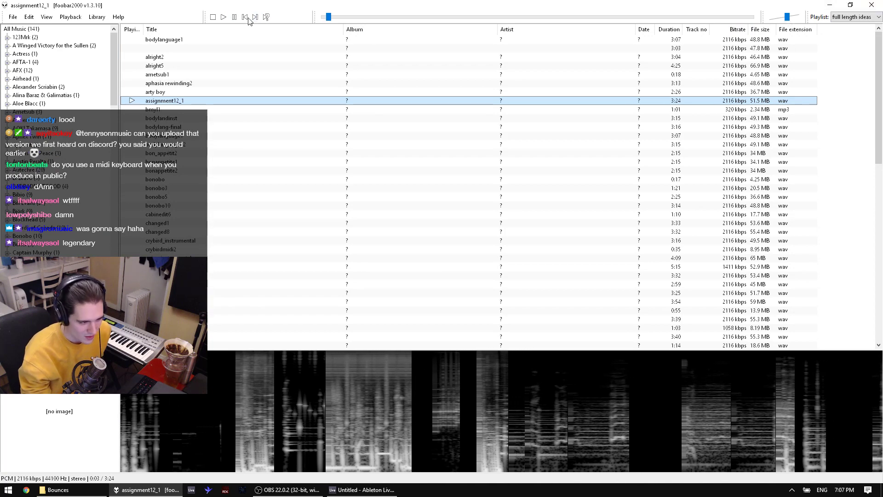
left_click(224, 17)
left_click(234, 17)
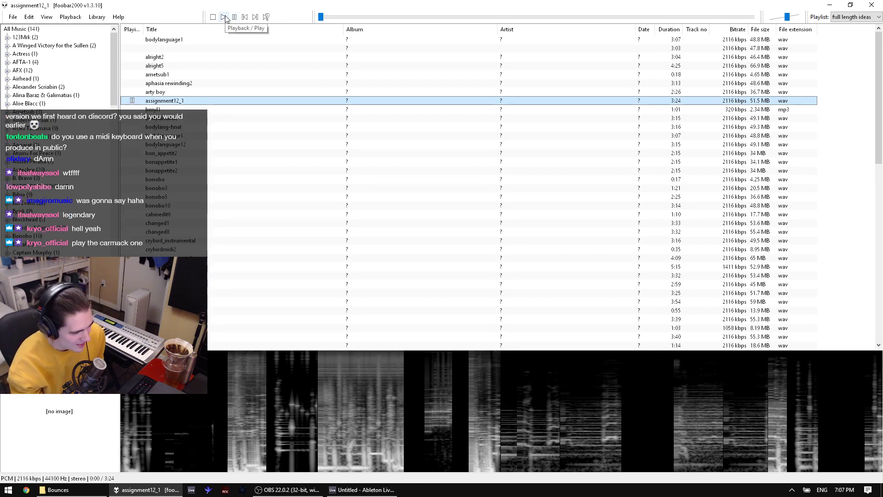
left_click(224, 17)
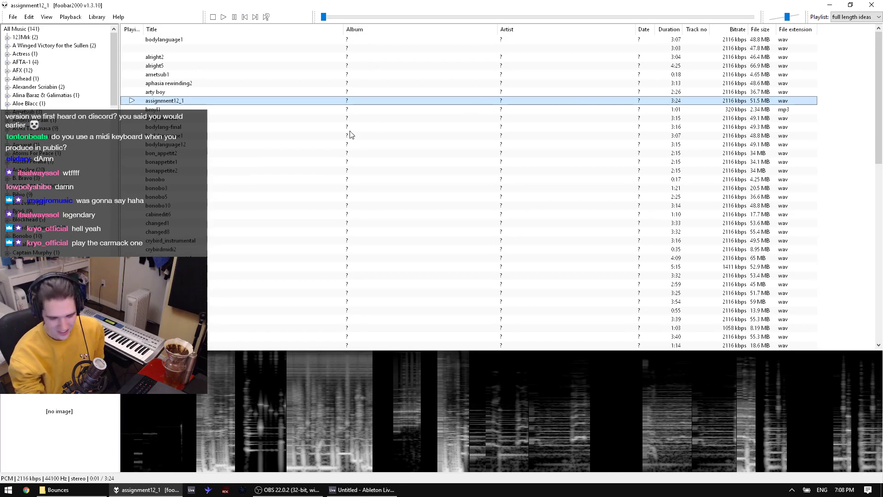
left_click(262, 108)
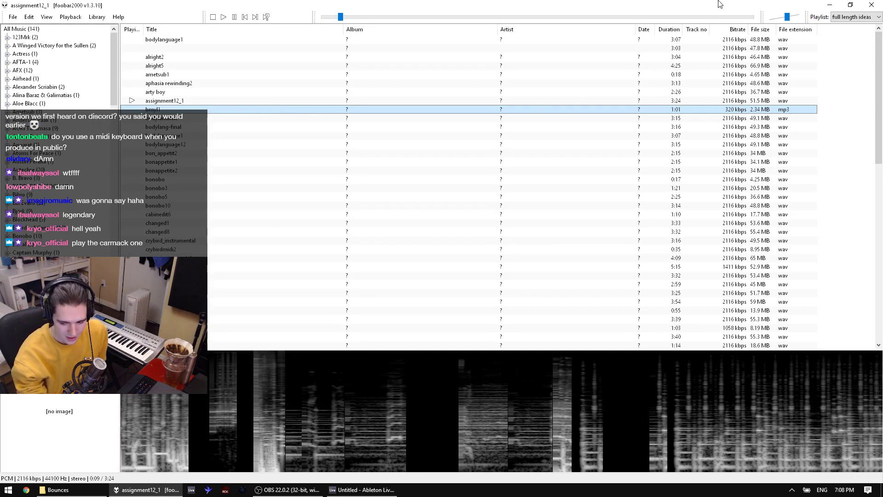
left_click_drag(787, 18, 776, 18)
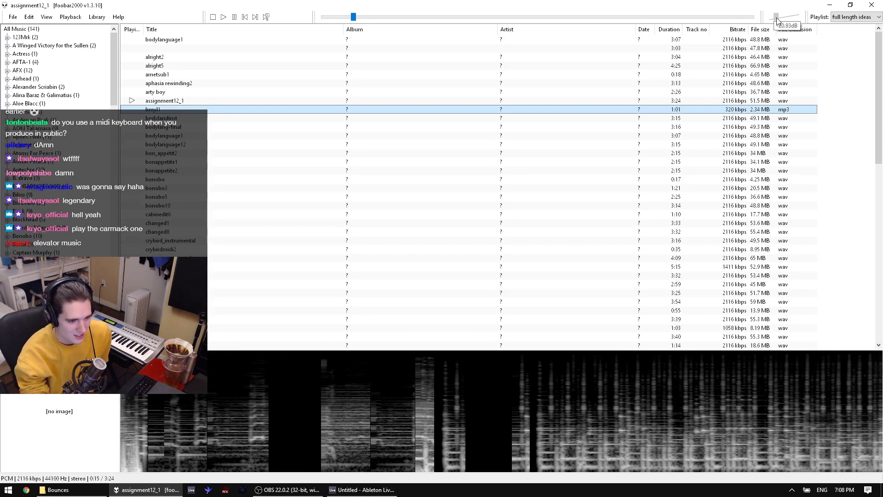
mouse_move(776, 20)
left_mouse_down()
mouse_move(785, 22)
mouse_move(777, 21)
left_mouse_up()
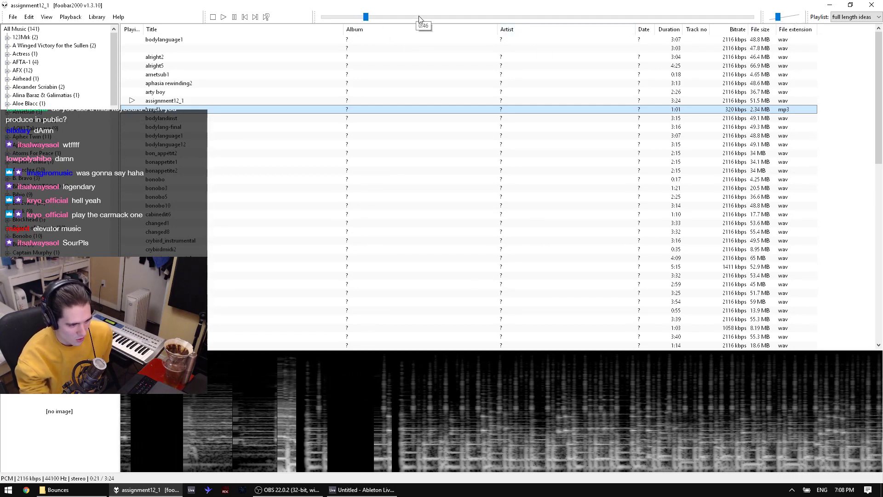
Step: Skip through assignment12_1 in stages from about 0:46 to about 2:17, fine-tuning the volume on the way
left_click(419, 17)
left_click(463, 17)
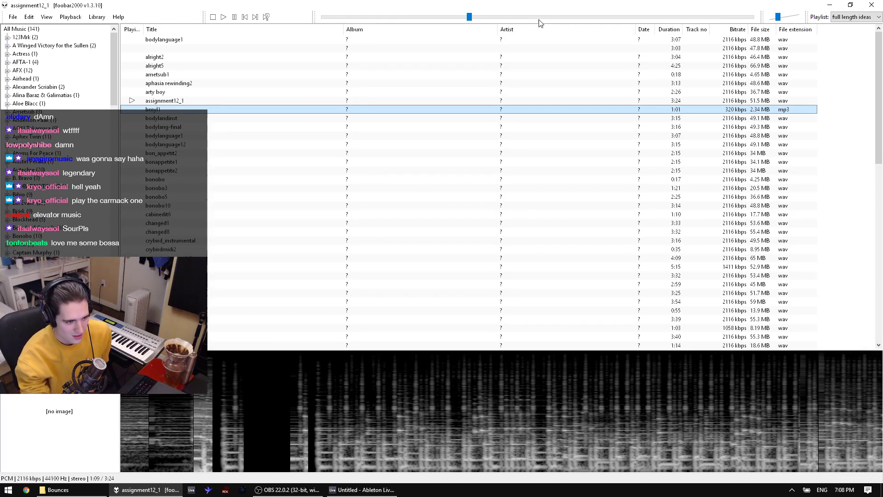
left_click(508, 17)
left_click(556, 17)
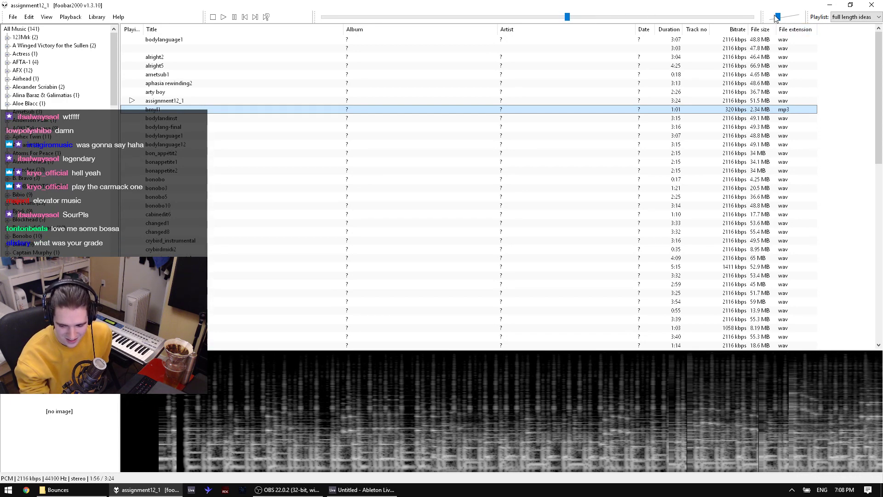
left_click_drag(776, 17, 777, 18)
left_click(610, 18)
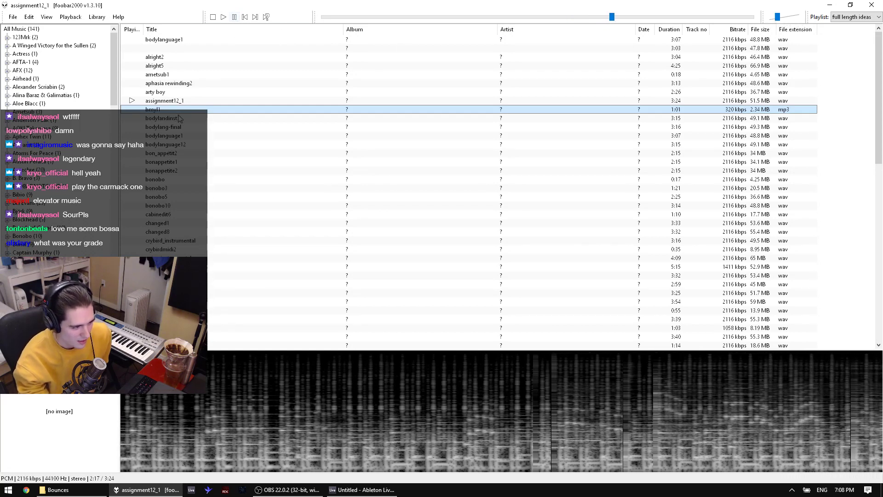
Step: Play ametsub1 and raise the volume to maximum
double_click(159, 74)
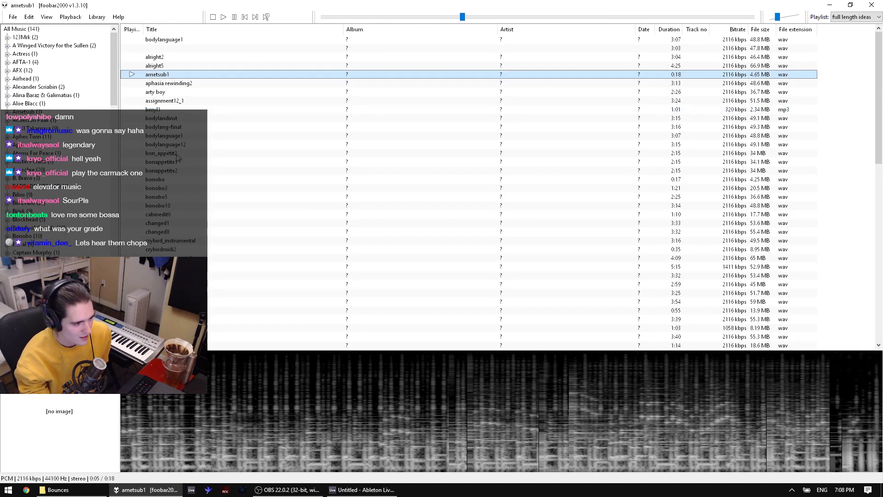
left_click(799, 17)
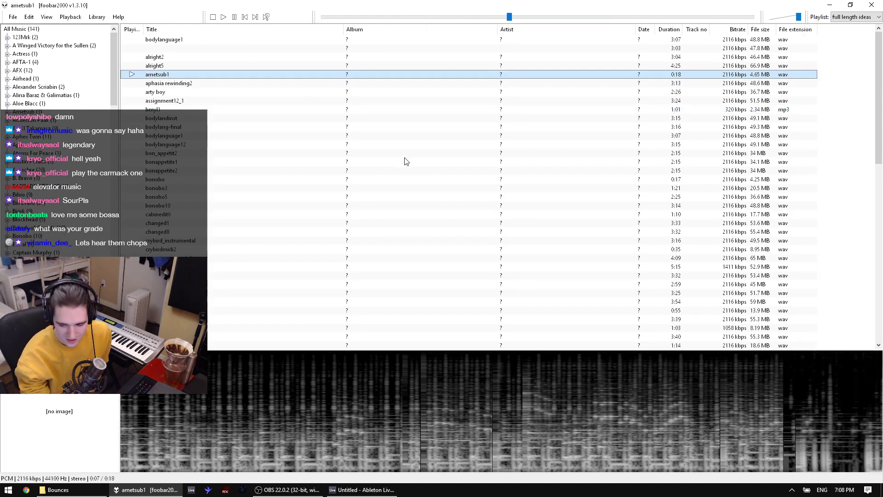
Step: Switch to the loading Ableton Live set, shrink and move its window, and close it
left_click(360, 490)
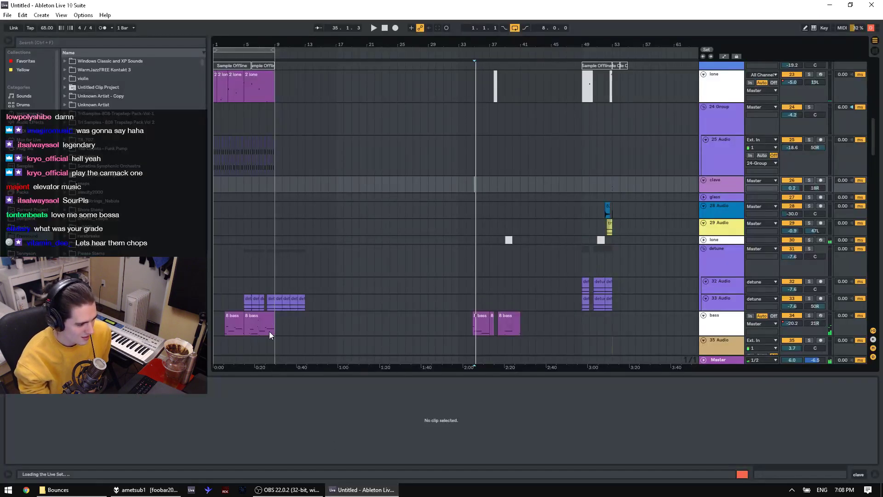
left_click(361, 490)
left_click(351, 491)
left_click(362, 489)
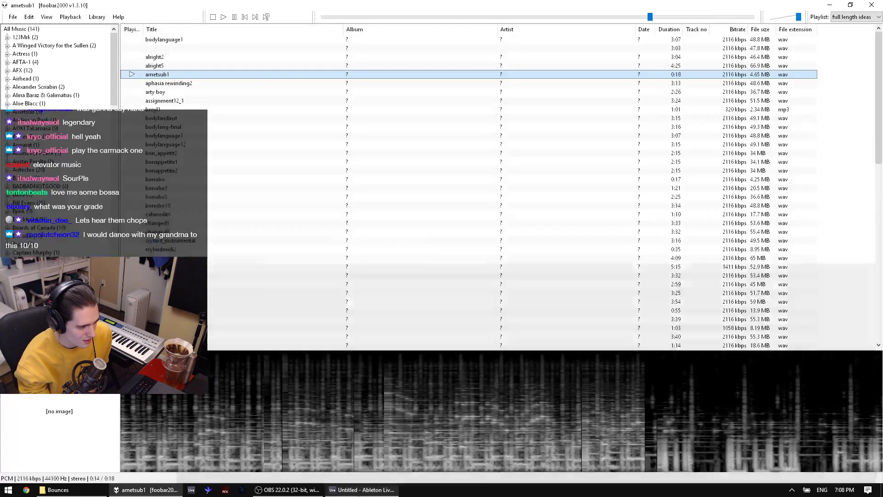
left_click(358, 494)
double_click(145, 7)
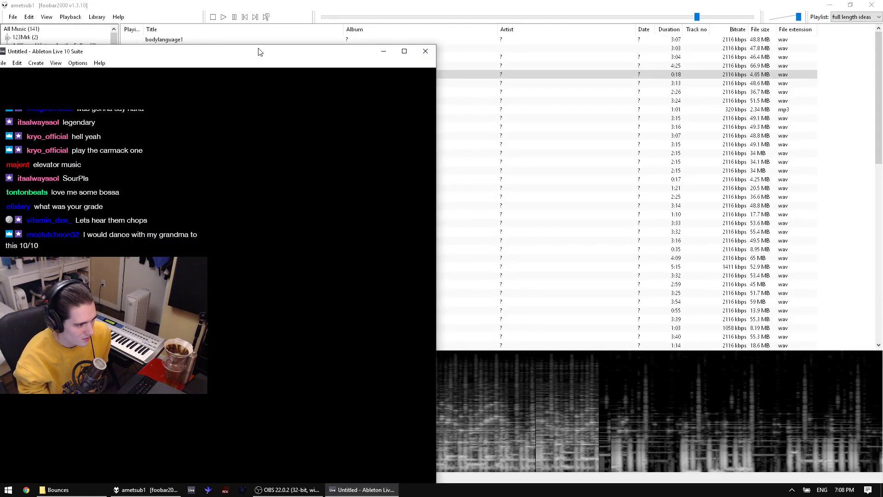
left_click_drag(339, 59, 459, 72)
left_click(561, 64)
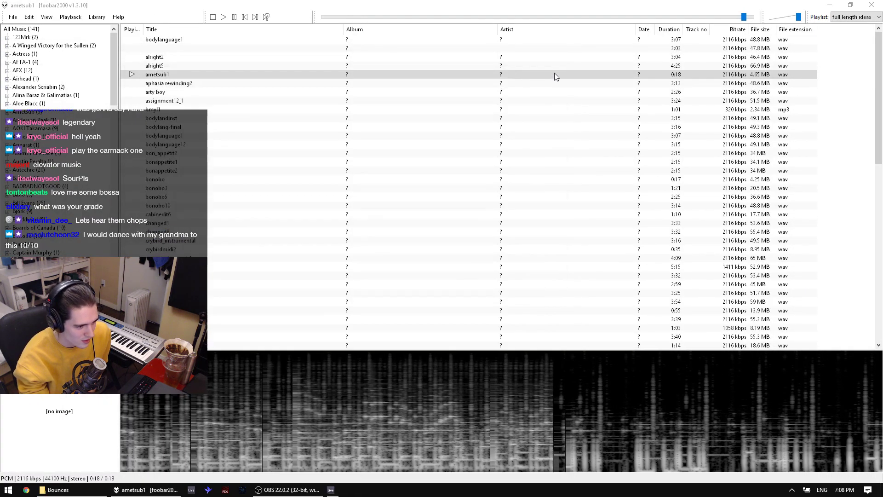
Step: Pause playback at the start of aphasia rewinding2 and lower the volume from maximum to a moderate level
left_click(235, 17)
left_click_drag(799, 17, 788, 18)
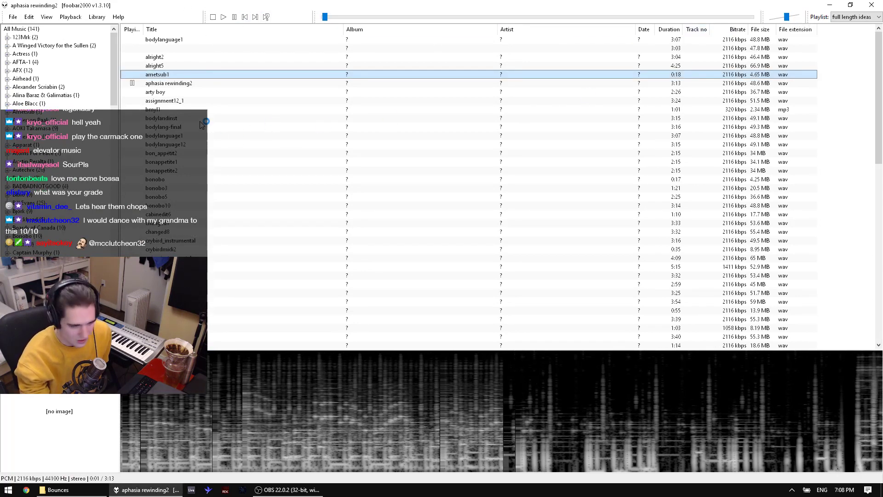
Step: Play the bonobo track from the full length ideas playlist and raise the volume to maximum
left_click(189, 109)
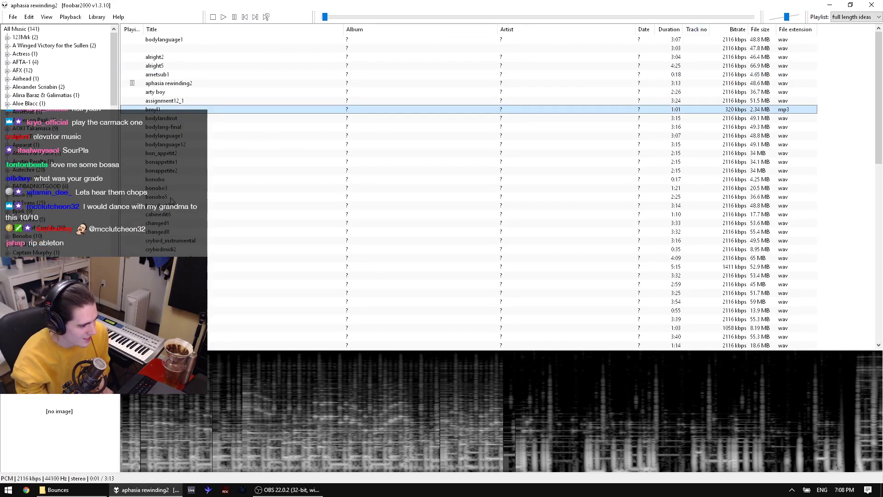
double_click(168, 180)
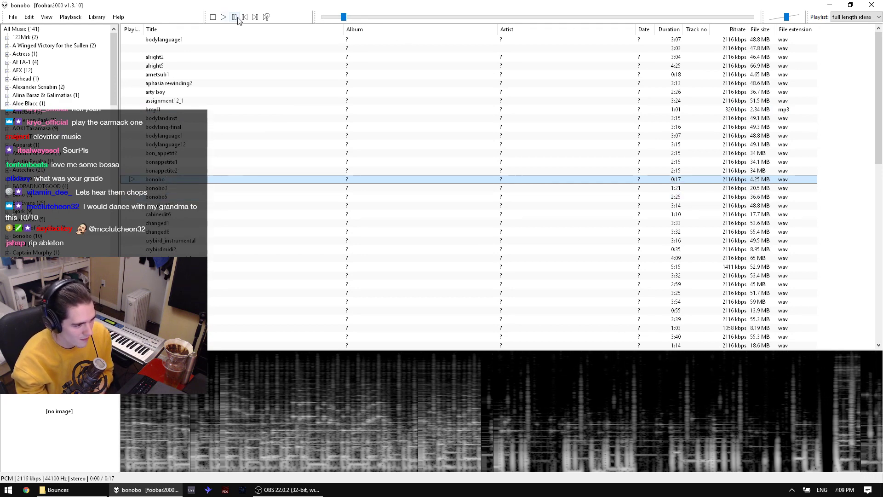
left_click(238, 18)
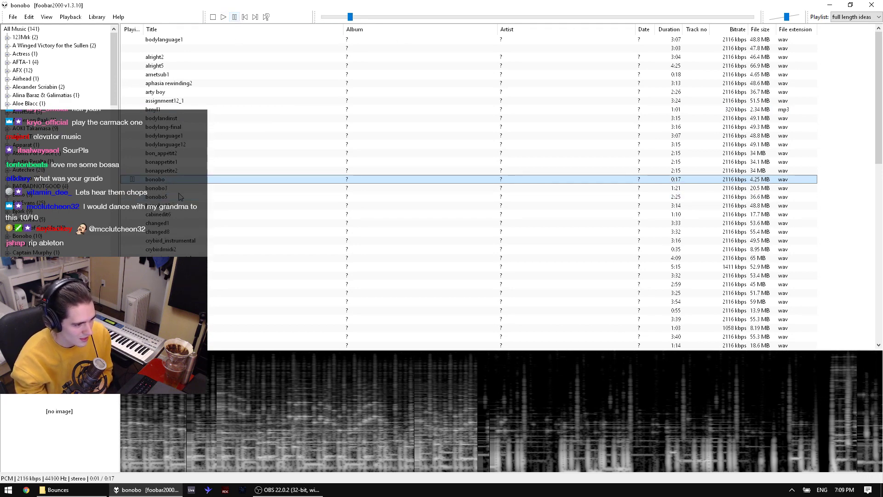
double_click(207, 180)
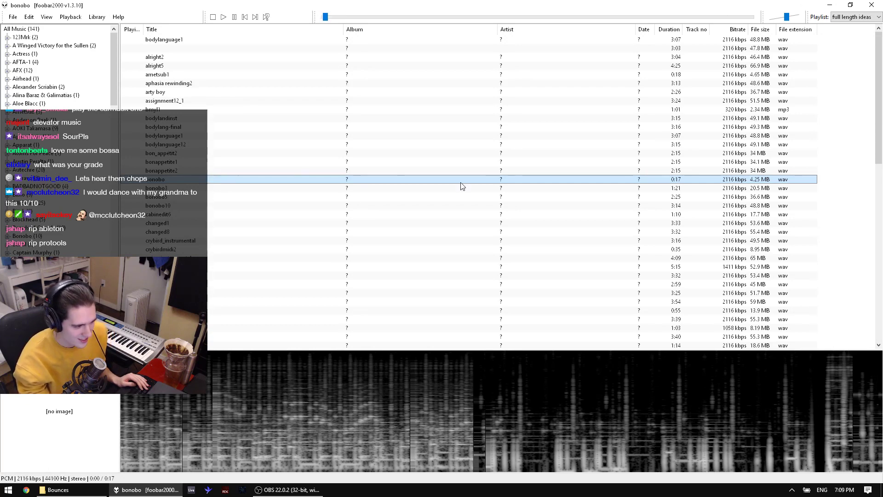
left_click_drag(786, 17, 800, 19)
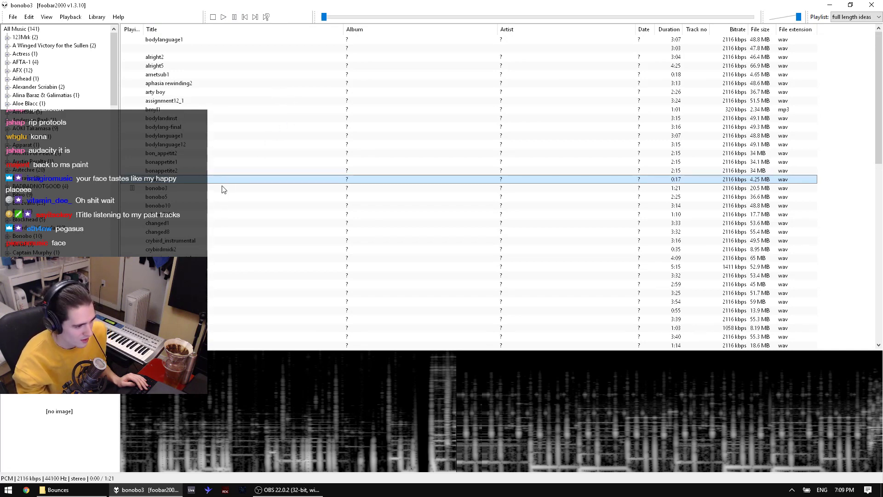
Step: Switch playback from bonobo to the bonobo3 track and lower the volume to below halfway
left_click(235, 19)
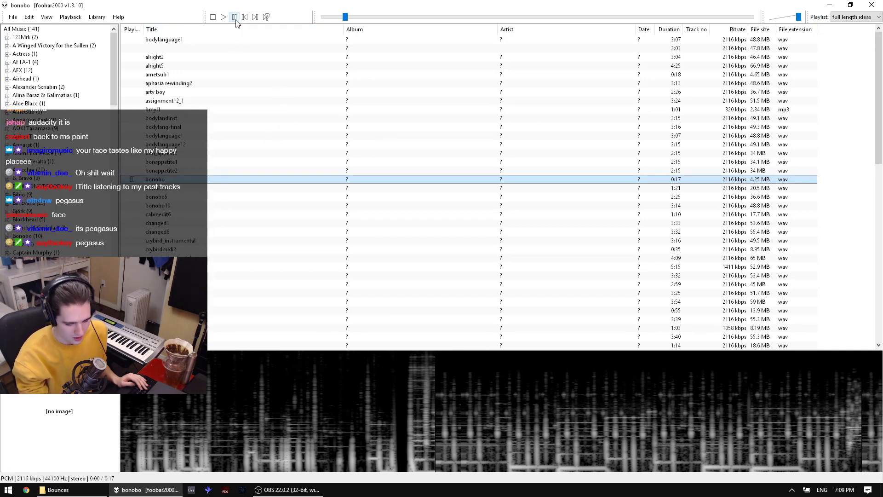
left_click(235, 18)
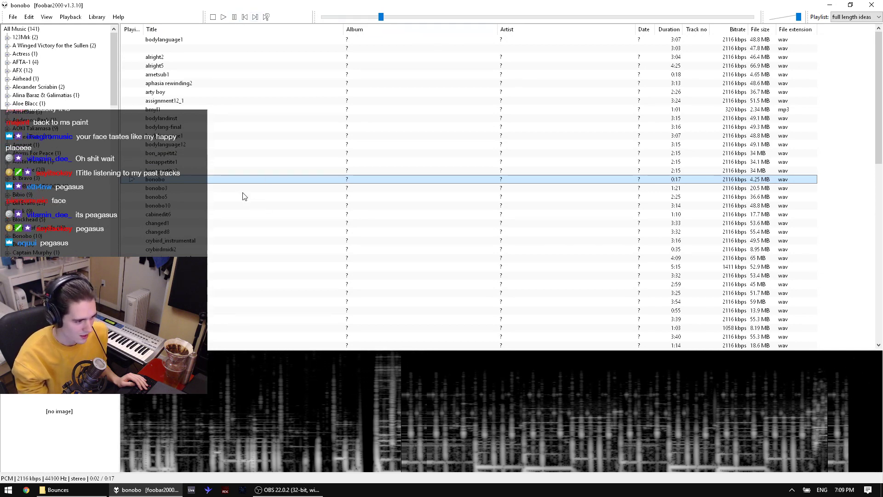
double_click(246, 188)
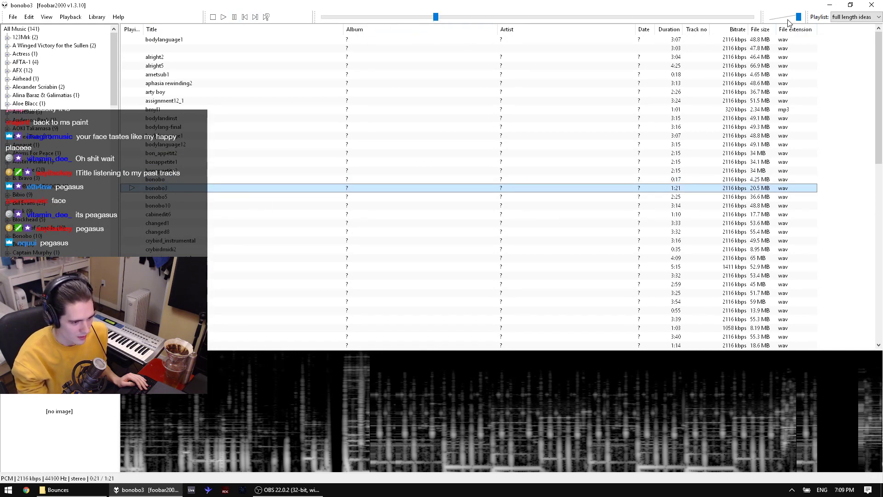
left_click(786, 18)
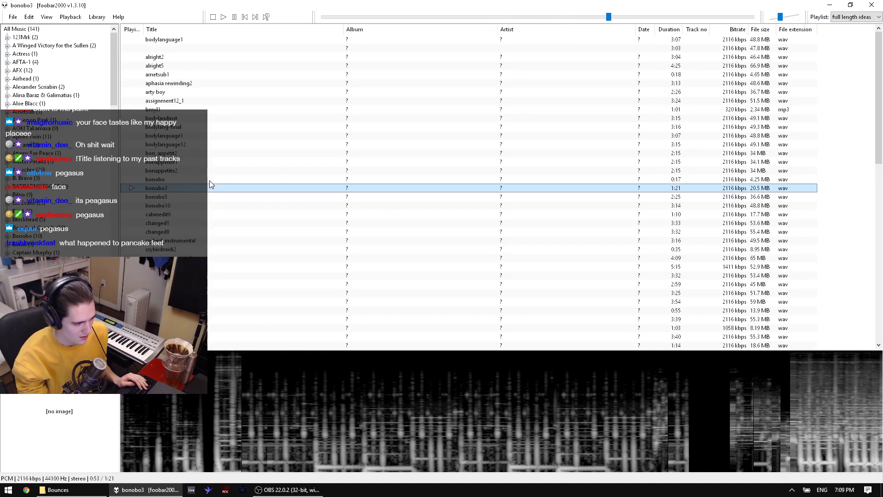
Step: Audition bonobo, changed1, delta and heems4 in the playlist, and return to bonobo
double_click(208, 180)
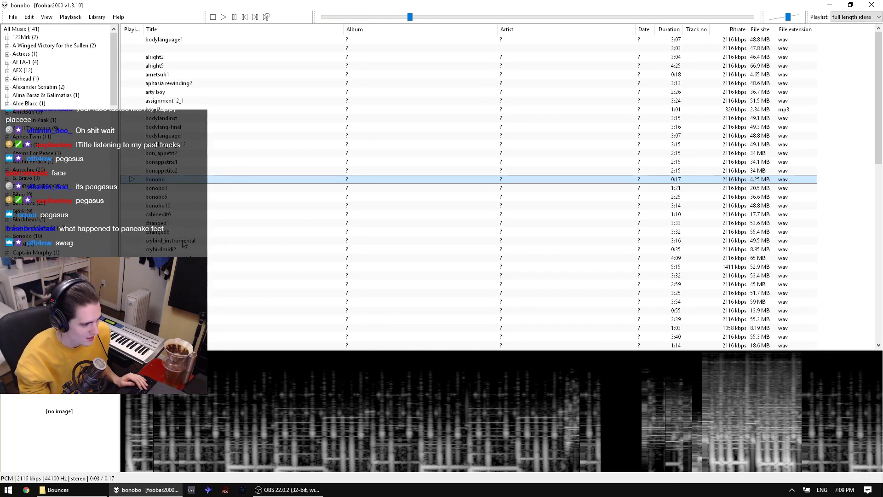
left_click(173, 224)
double_click(191, 267)
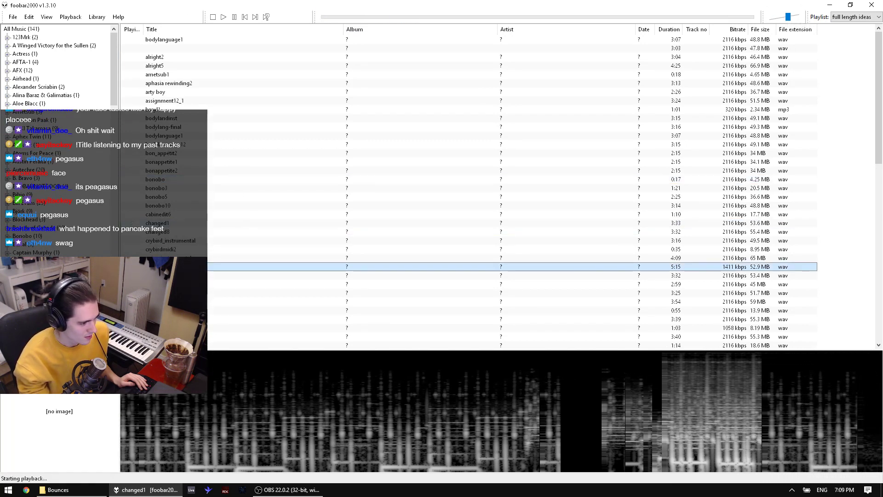
left_click(191, 276)
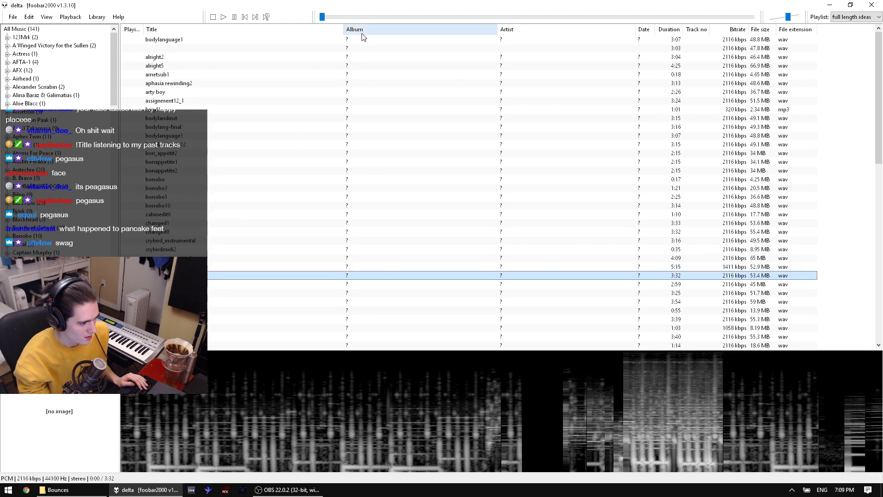
double_click(191, 293)
double_click(190, 319)
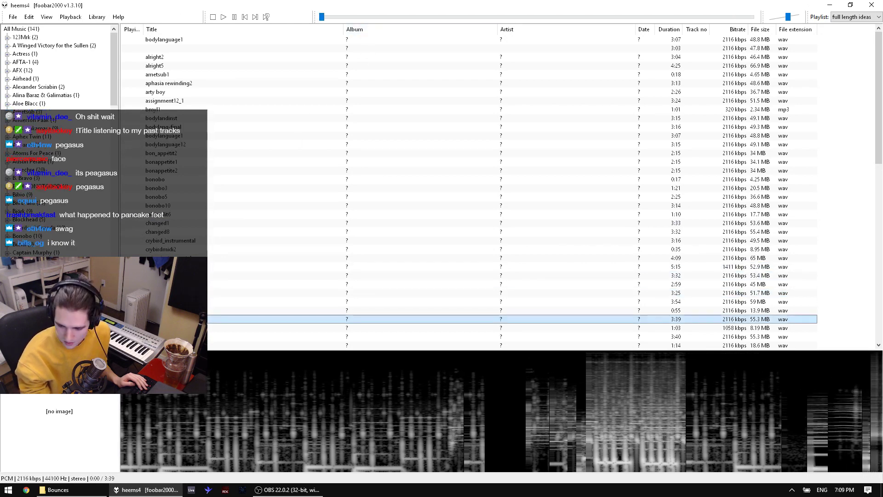
double_click(191, 179)
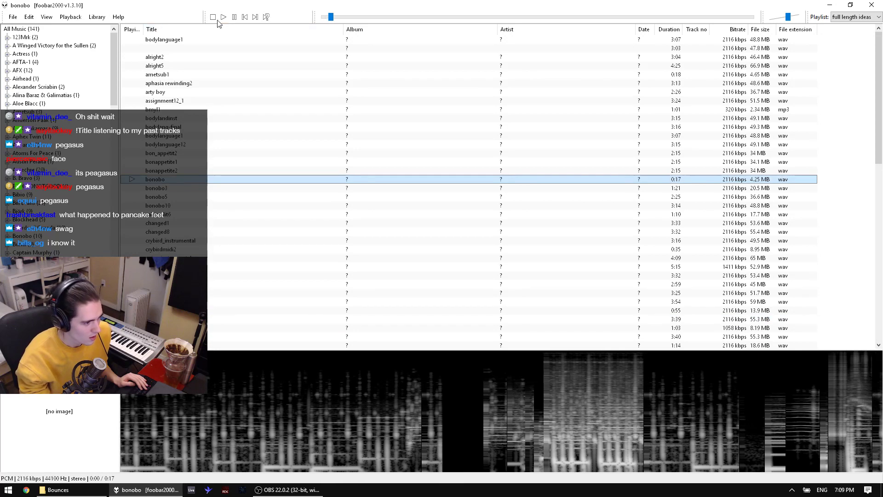
left_click(191, 490)
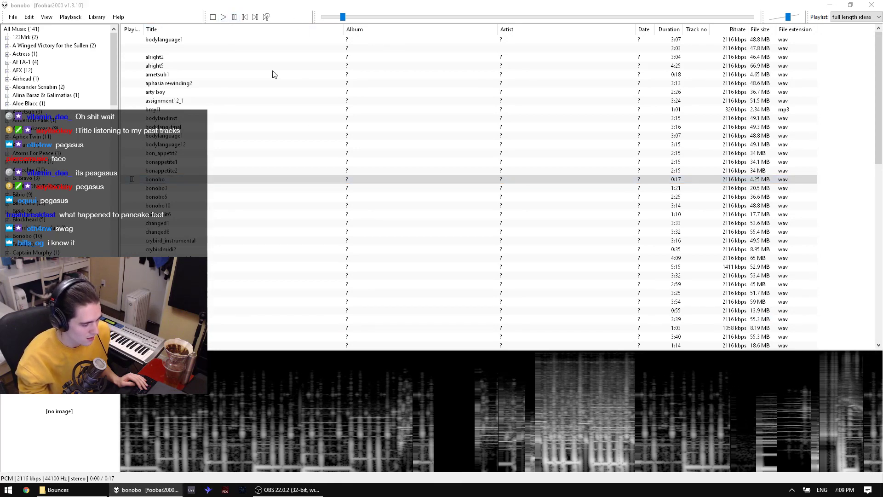
Step: Audition tracks further down the playlist and settle on playing holdup2
scroll(274, 74, "down", 2)
left_click(188, 293)
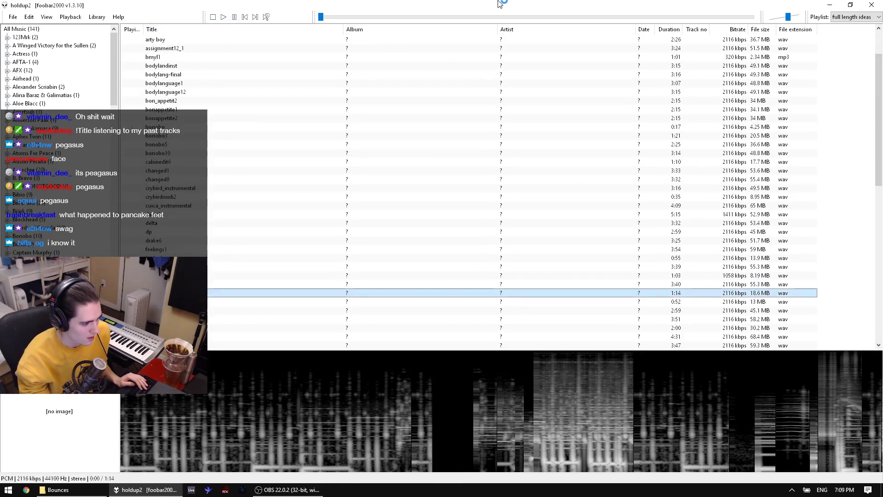
double_click(188, 311)
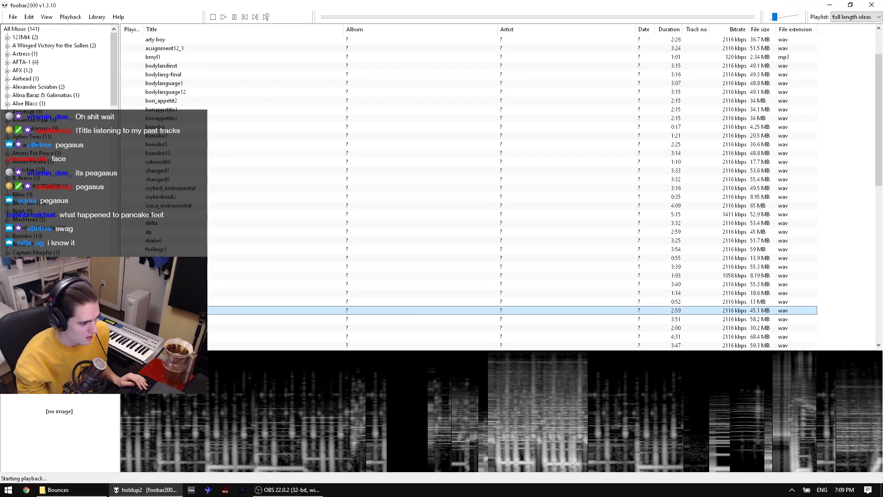
left_click(441, 17)
double_click(188, 293)
key("Down")
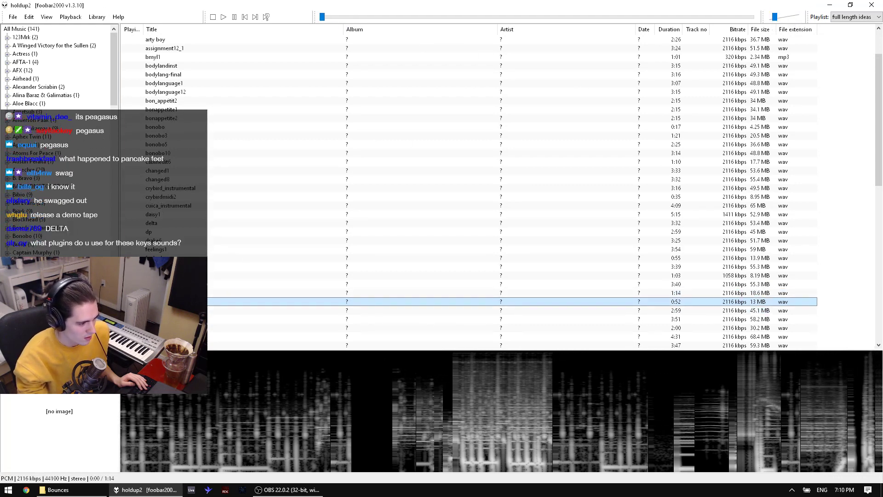
key("Up")
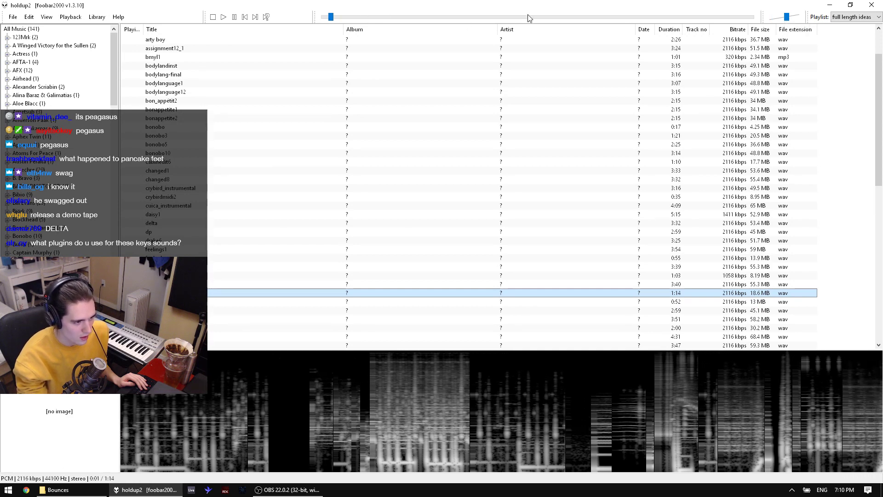
Step: Skip ahead in holdup2 and adjust the playback volume to slightly below halfway
left_click_drag(787, 18, 781, 18)
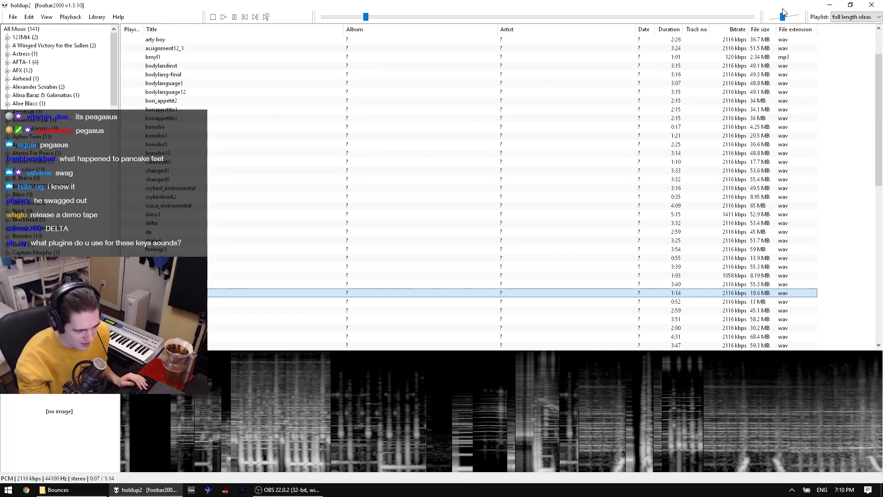
left_click_drag(782, 18, 777, 18)
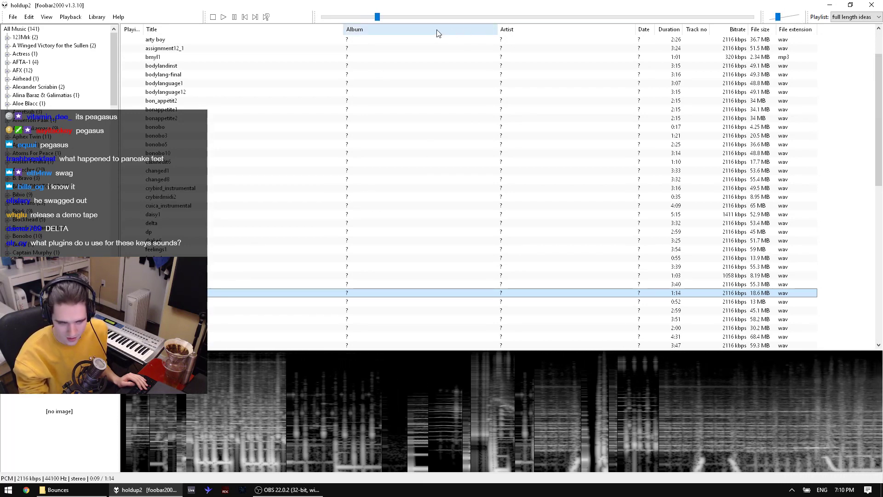
left_click(404, 18)
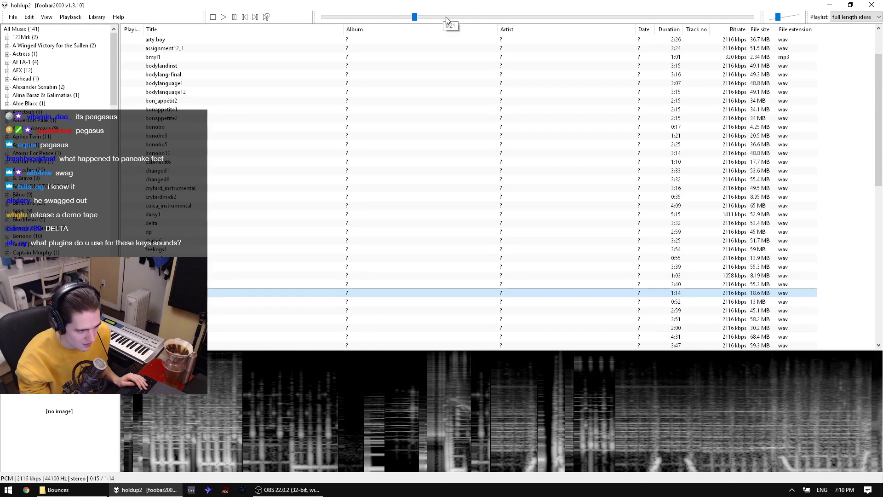
left_click(783, 17)
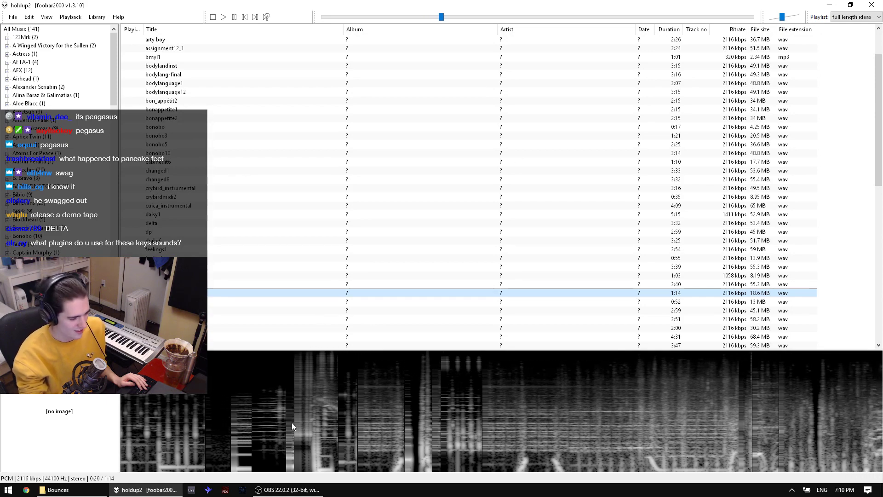
Step: Switch to OBS to check the stream and minimise its window again
left_click(300, 490)
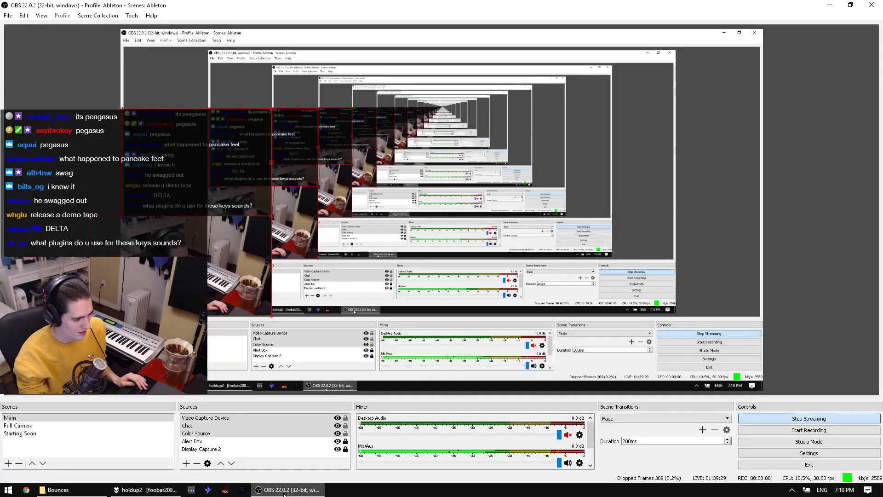
left_click(300, 491)
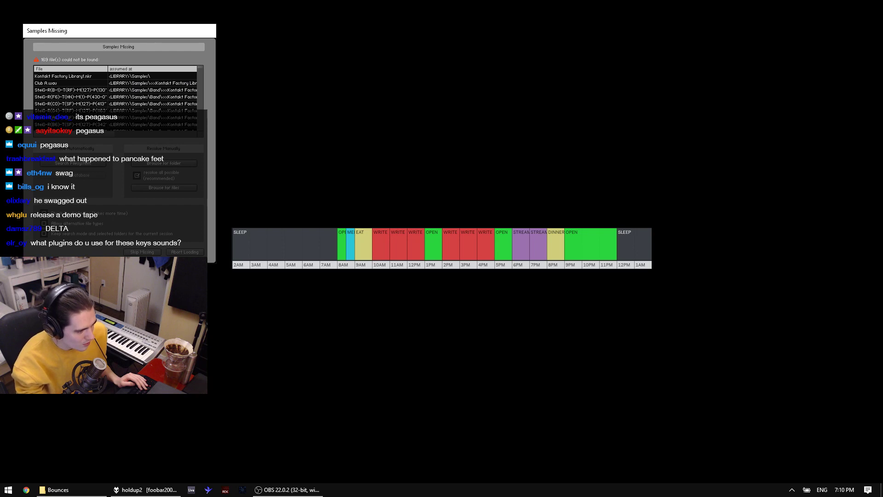
Step: Dismiss the Samples Missing dialog and end the Ableton Live 10 Suite task through Task Manager
left_click(181, 252)
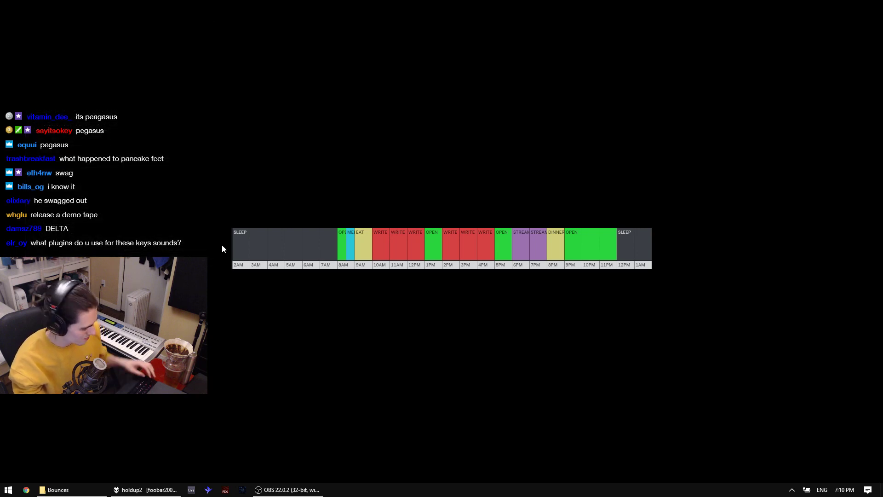
key("ctrl+shift+Escape")
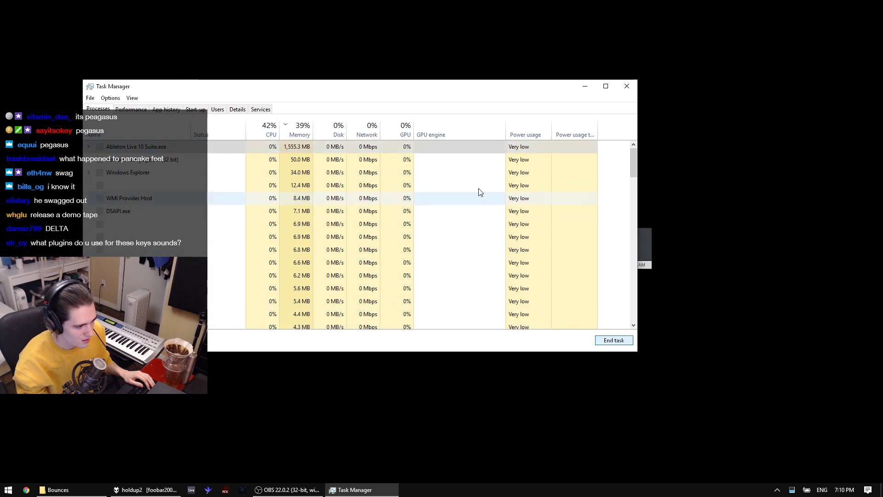
left_click(625, 86)
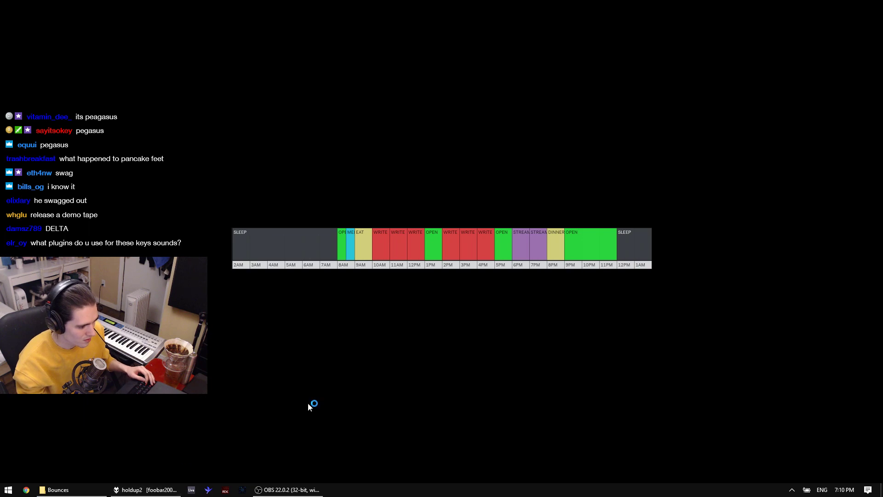
Step: Switch back to foobar2000 and play the holdup3 track
left_click(134, 493)
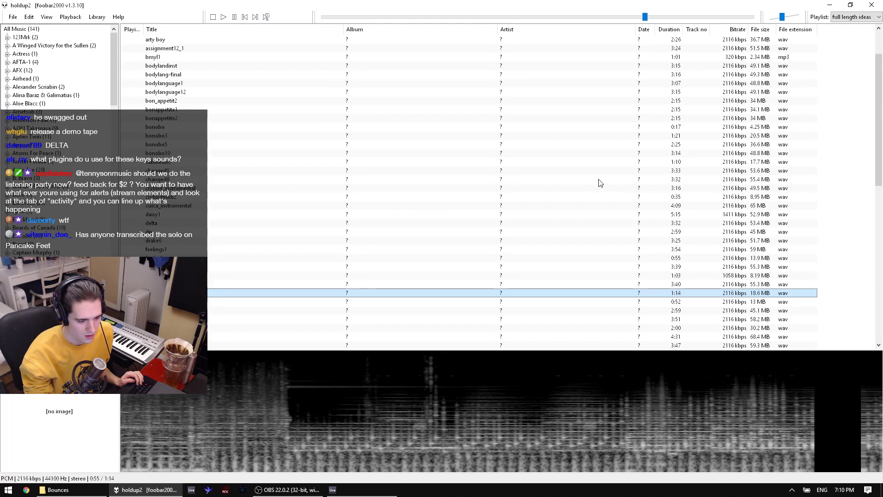
left_click(368, 496)
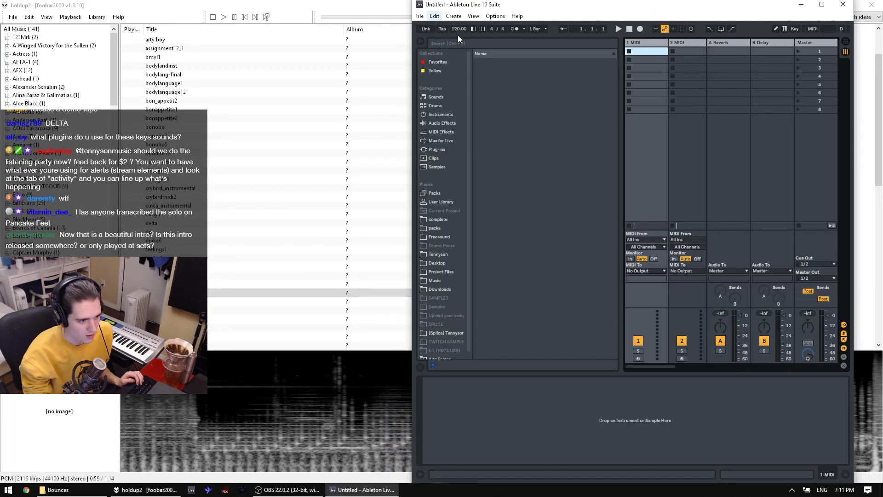
left_click(420, 17)
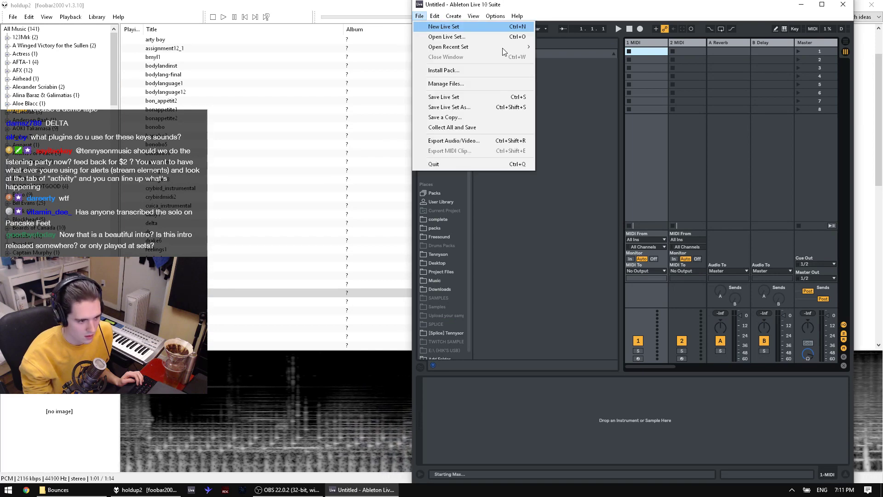
left_click(301, 12)
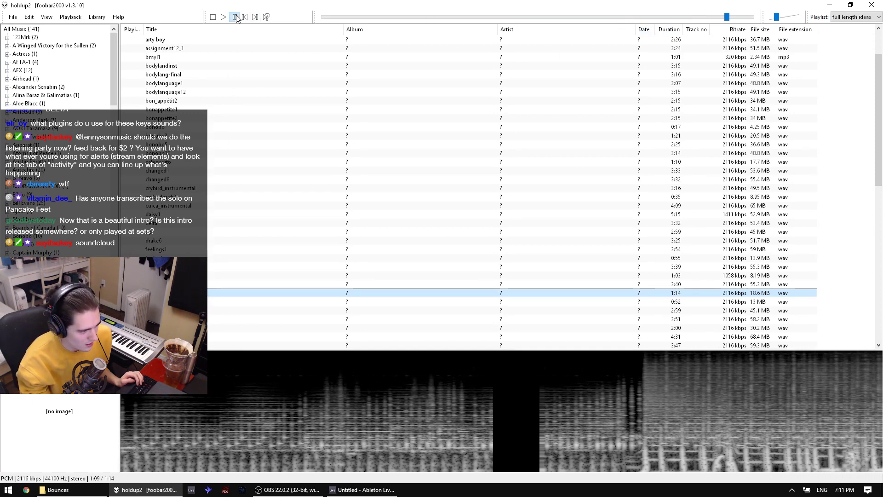
double_click(226, 301)
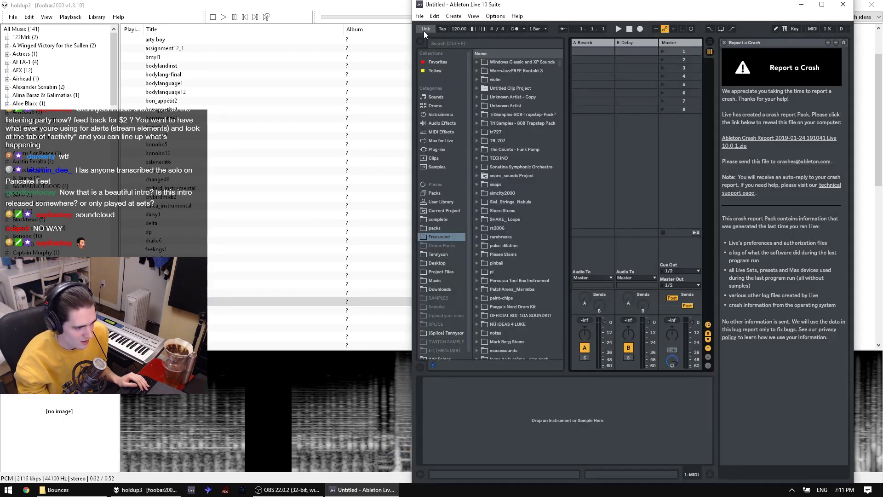
Step: Open the Live Set athome_part2_18.als from the athome Project folder under Project Files SSD > Ableton on the Backup (D:) drive
left_click(419, 15)
mouse_move(460, 46)
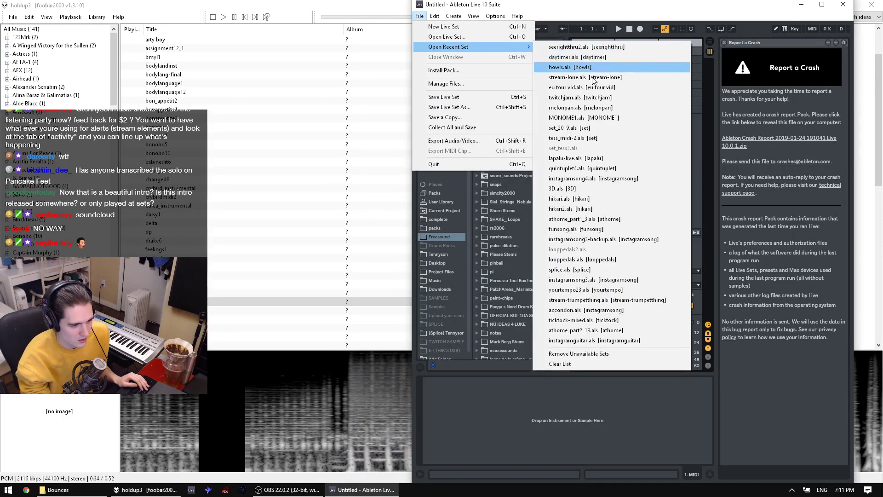
left_click(477, 37)
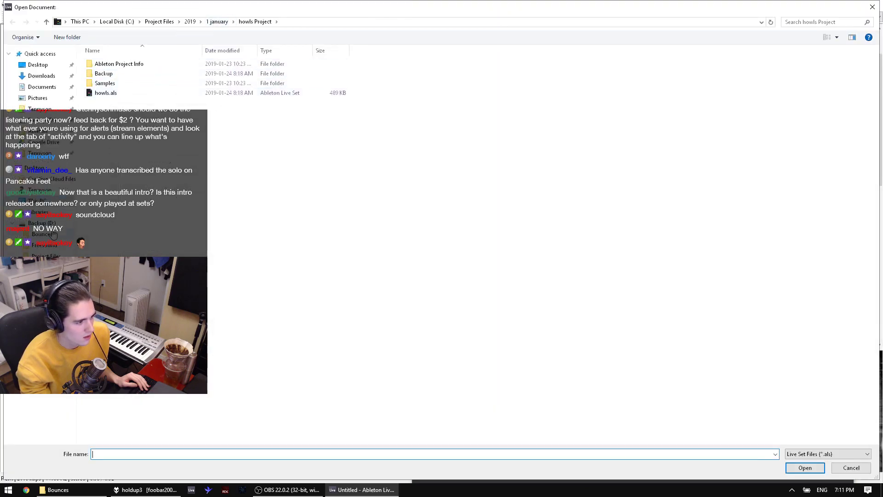
left_click(55, 266)
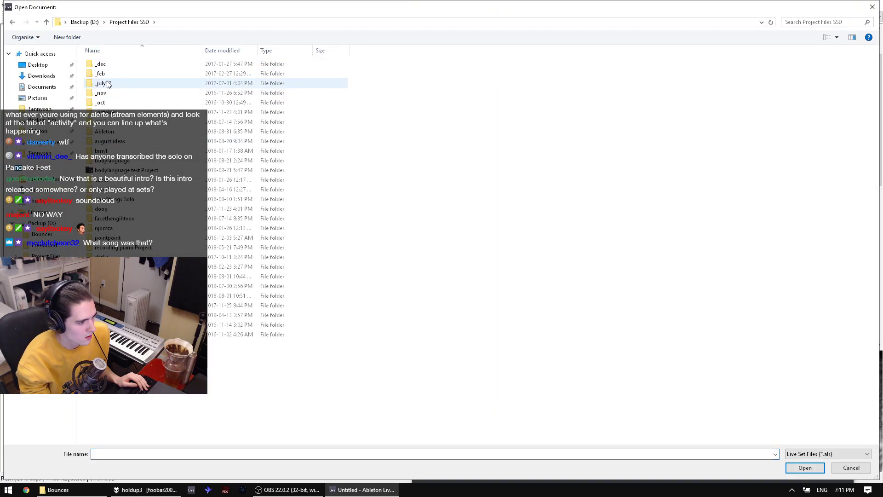
double_click(109, 135)
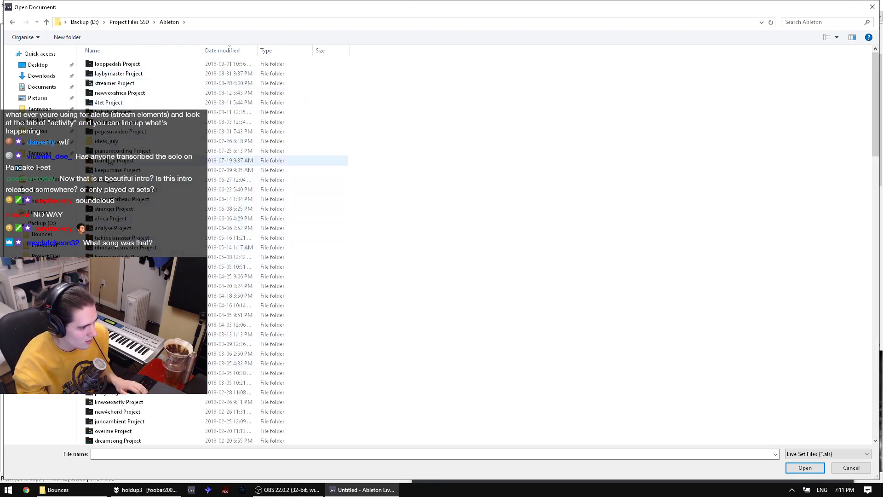
scroll(113, 209, "down", 2)
scroll(125, 401, "down", 4)
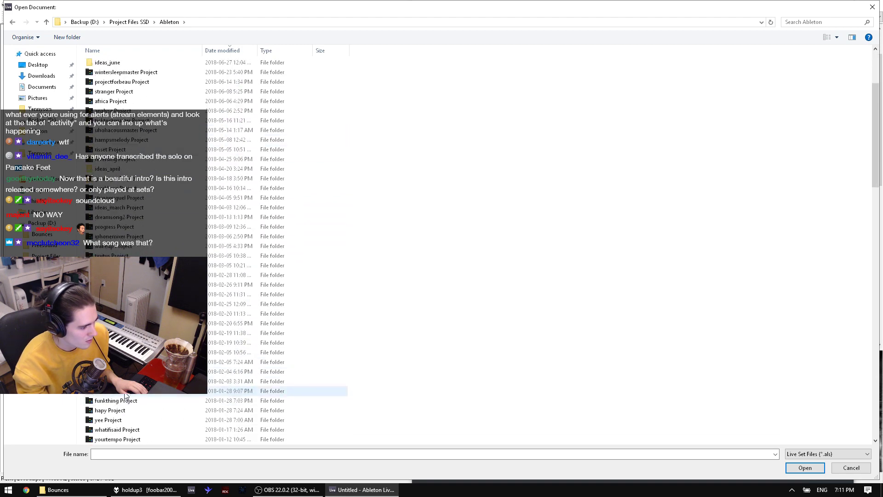
double_click(121, 410)
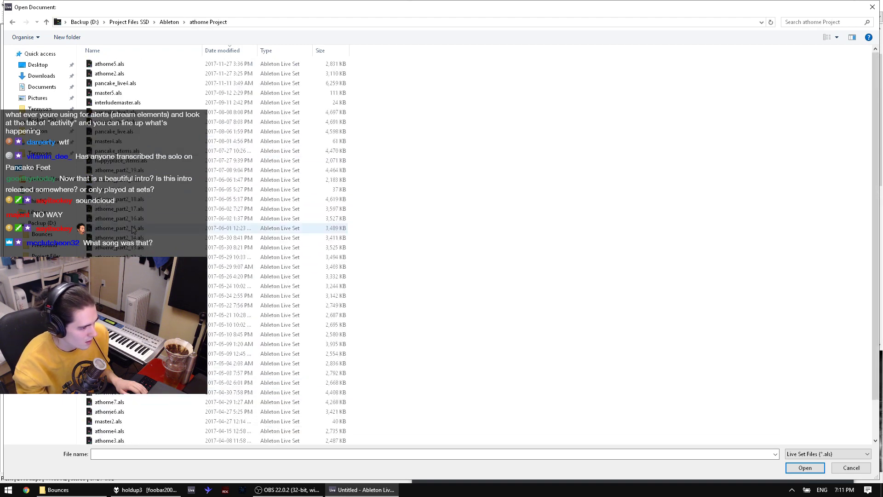
double_click(142, 199)
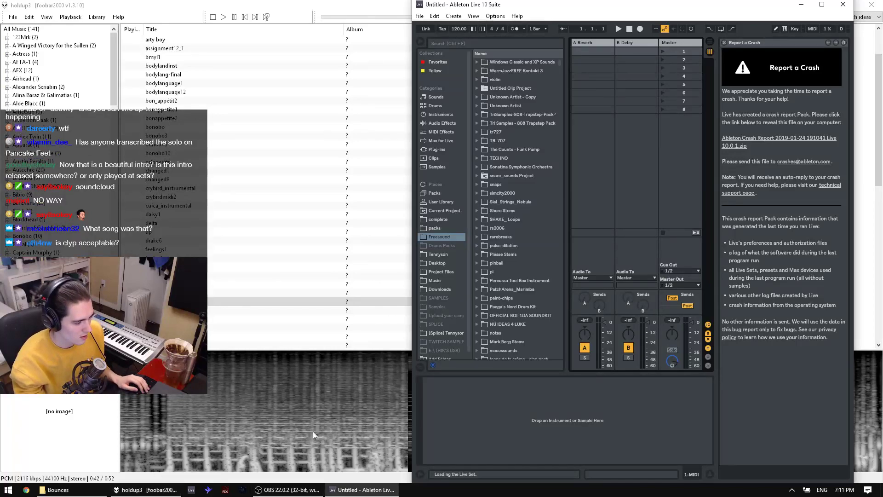
Step: Switch to foobar2000 and briefly sample the interlude2, likewhat10 and masalol tracks
left_click(303, 491)
left_click(303, 491)
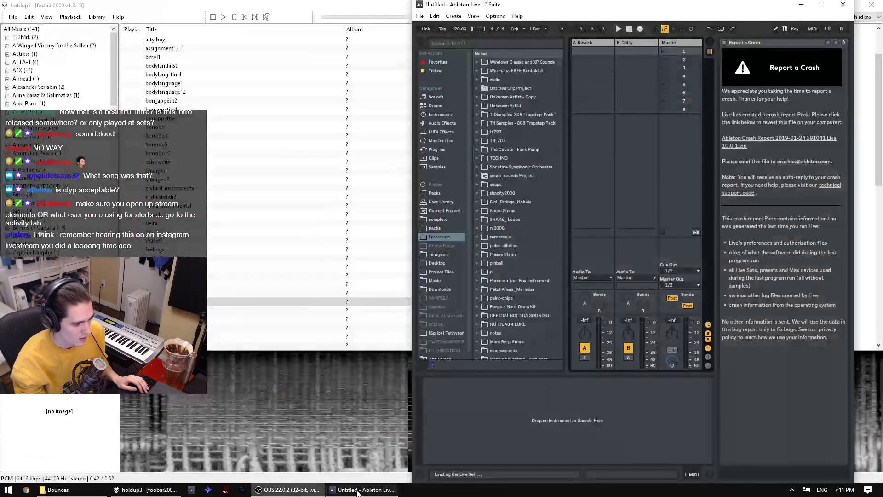
left_click(348, 11)
double_click(205, 327)
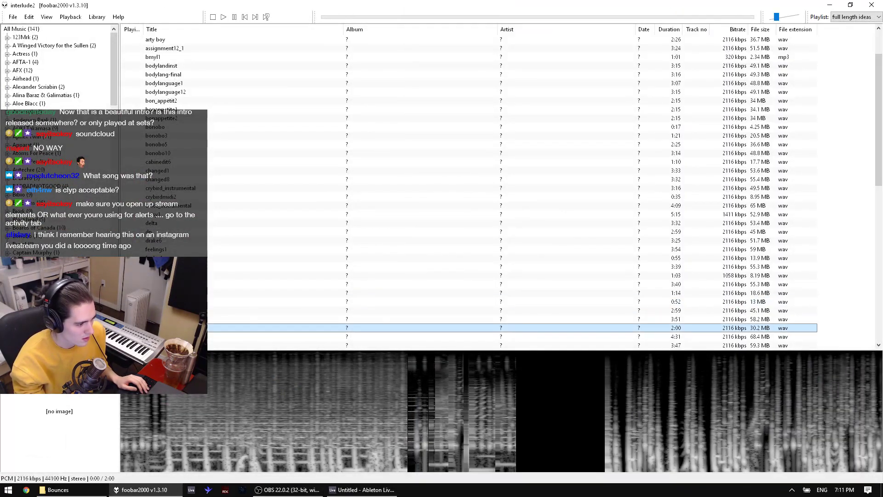
scroll(205, 327, "down", 1)
double_click(214, 311)
double_click(214, 337)
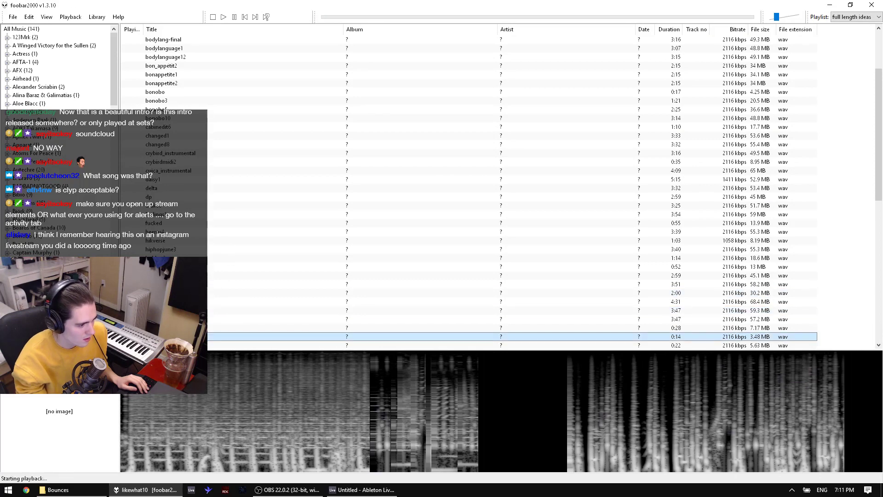
Step: Play the morning1 track with the playback volume raised to slightly above halfway, pausing it partway through
double_click(215, 319)
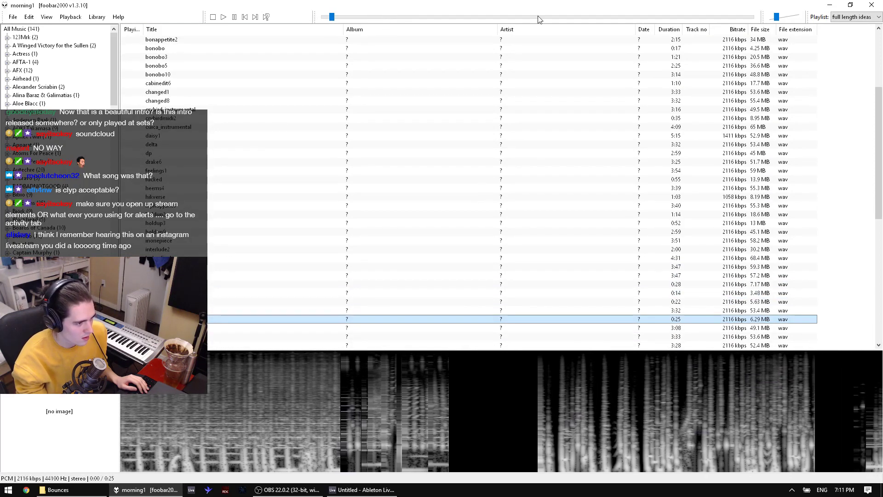
left_click_drag(777, 17, 787, 17)
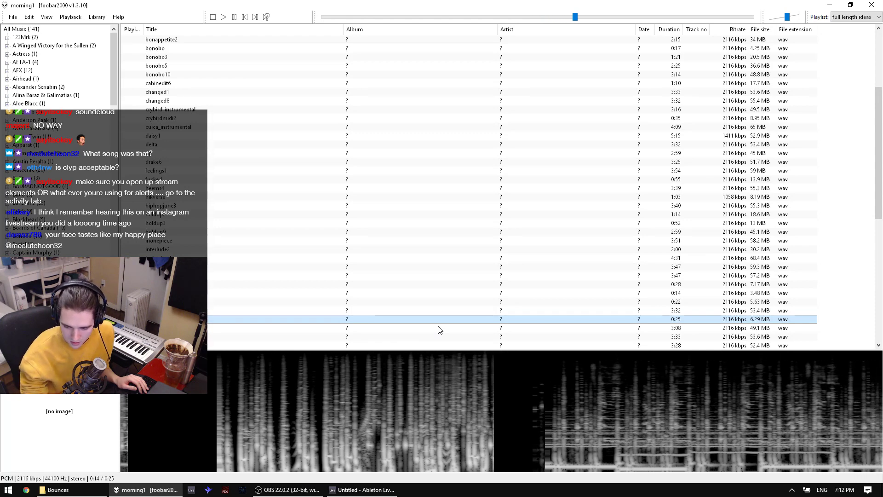
left_click(235, 16)
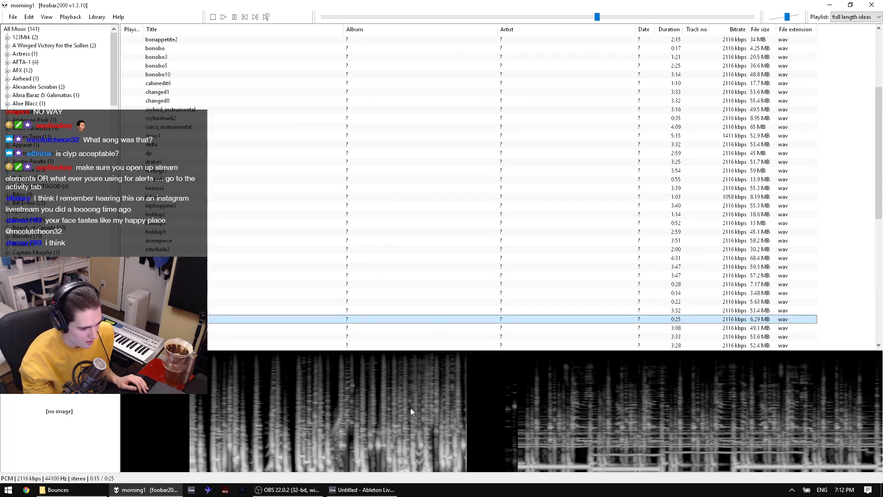
Step: Play the oak_final1 track from further down the playlist and skip around within its early part
left_click(377, 493)
left_click(161, 310)
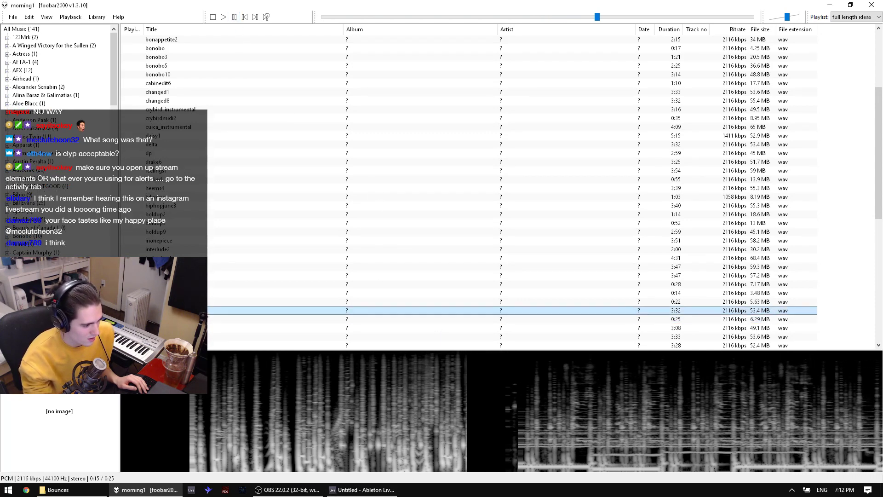
scroll(161, 311, "down", 2)
left_click(184, 319)
scroll(184, 318, "down", 1)
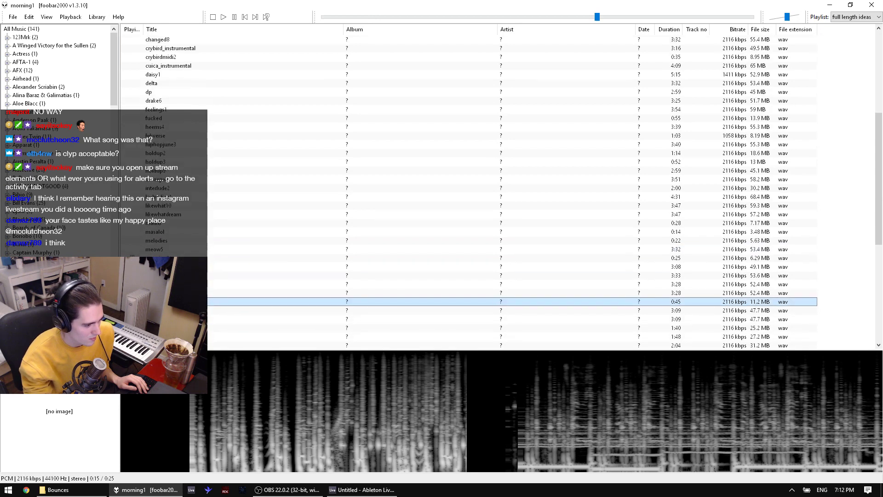
left_click(184, 319)
double_click(184, 310)
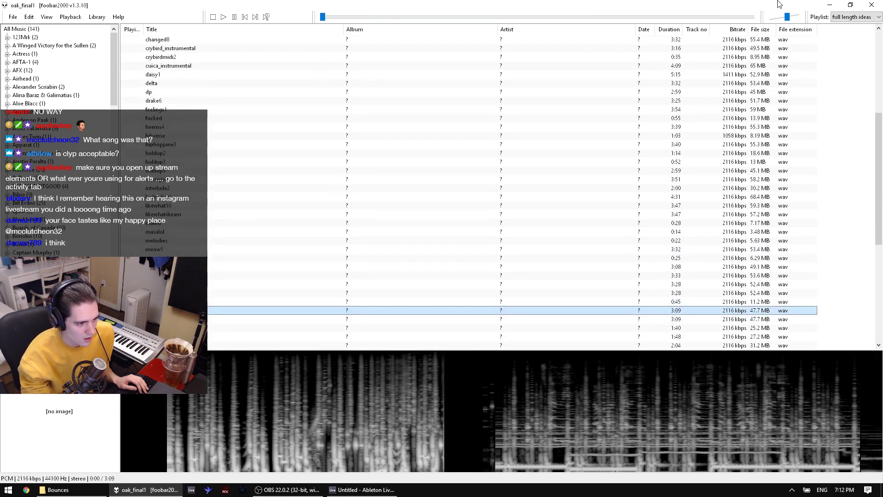
mouse_move(787, 17)
left_mouse_down()
mouse_move(799, 17)
mouse_move(787, 17)
left_mouse_up()
left_click(374, 17)
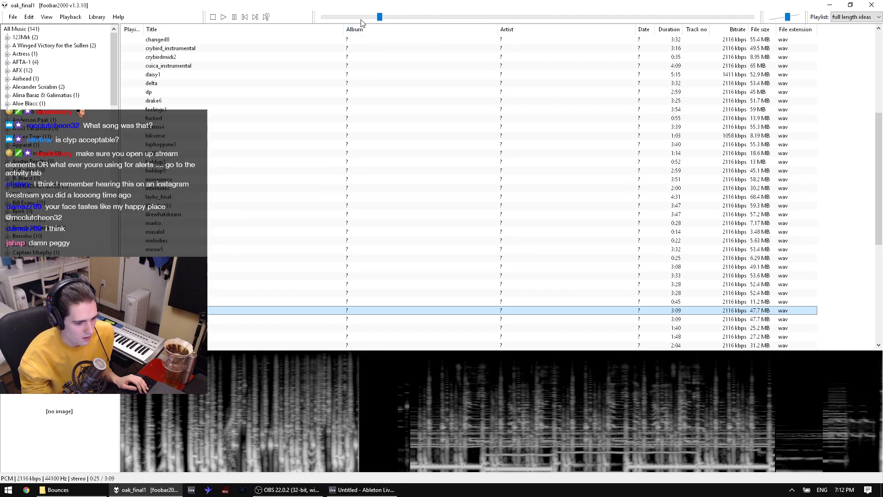
left_click(333, 17)
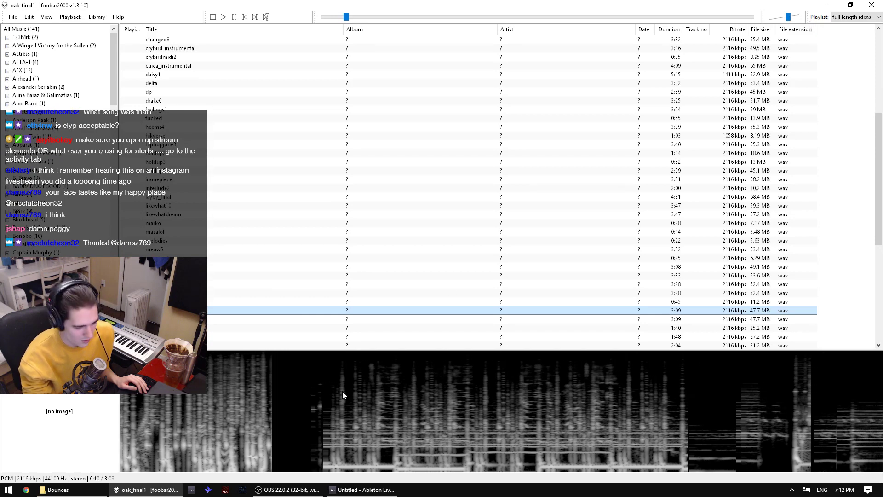
Step: Switch to Ableton Live and skip the missing samples while the Live Set loads, with foobar2000 minimised
left_click(362, 489)
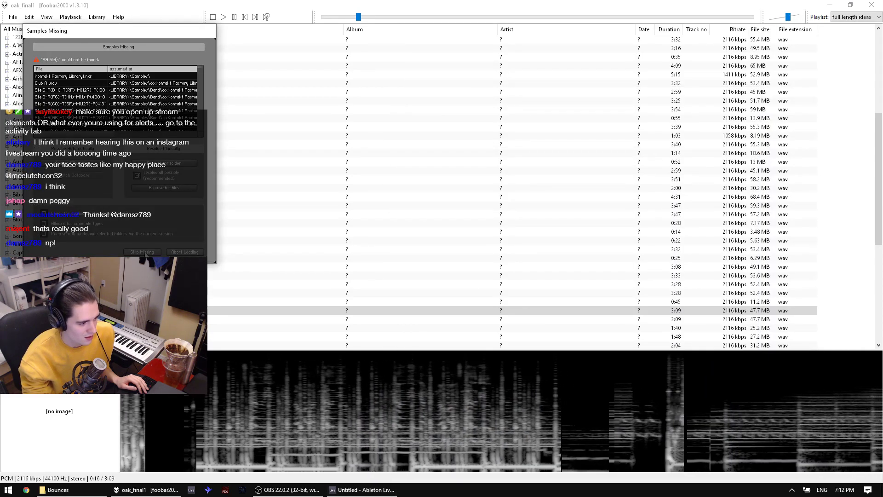
left_click(141, 251)
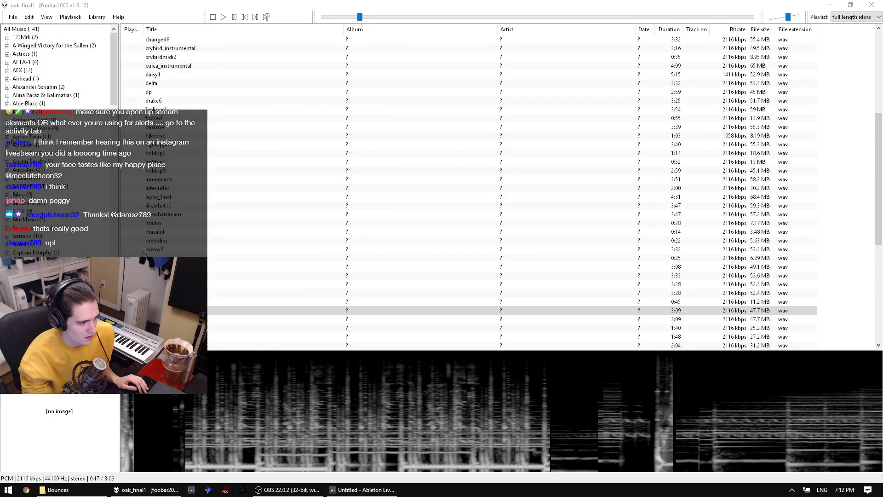
left_click(299, 492)
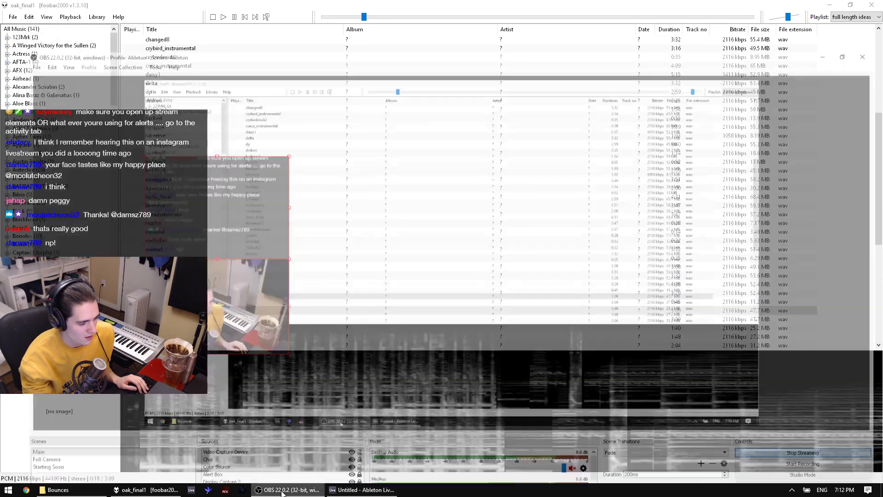
left_click(299, 492)
left_click(153, 492)
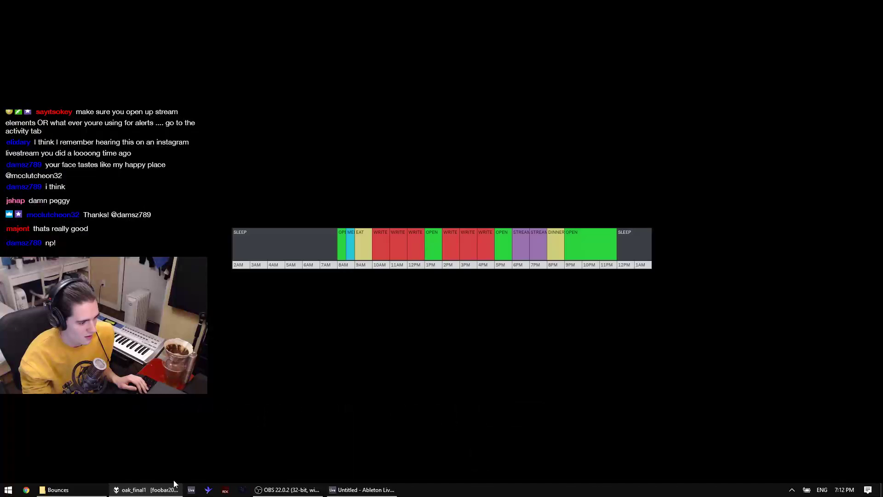
left_click(363, 490)
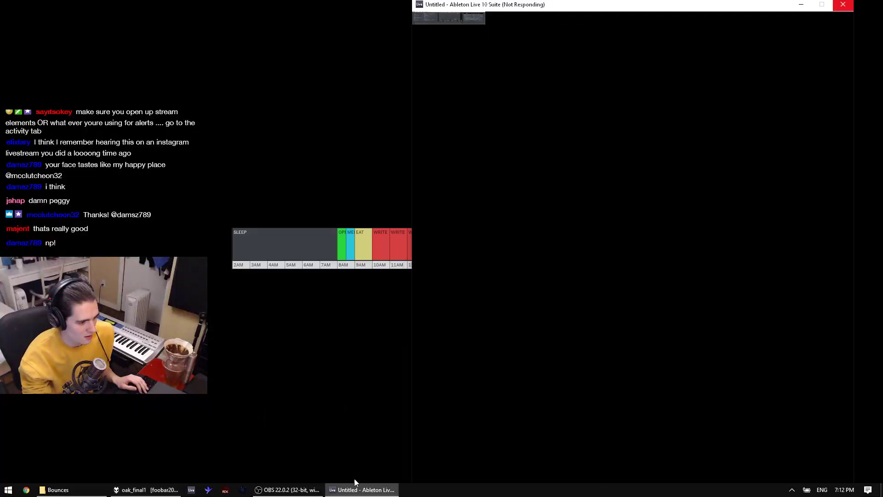
left_click(142, 252)
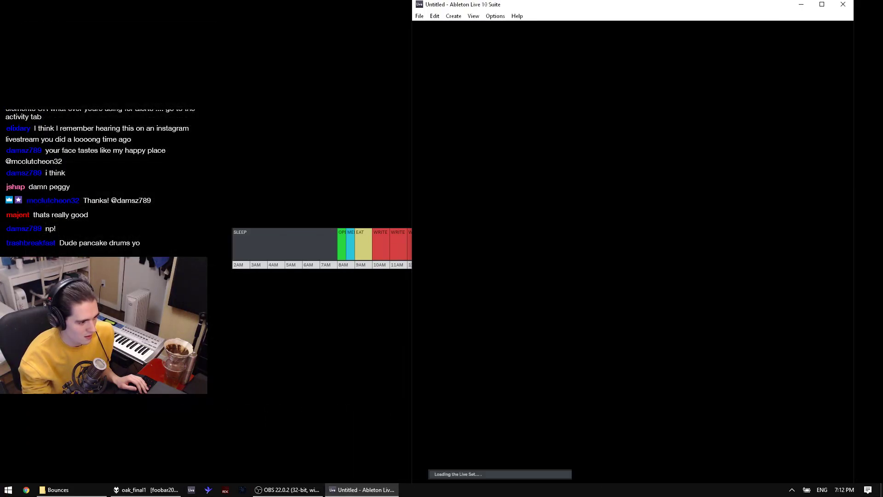
left_click(142, 252)
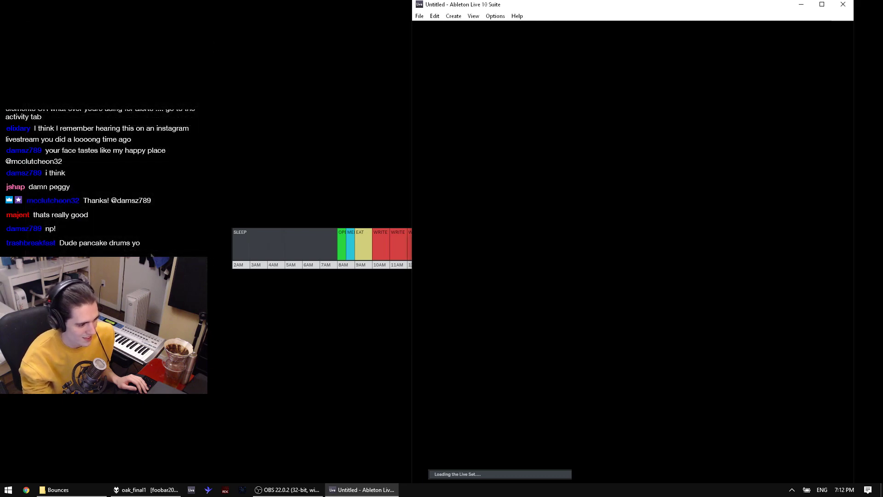
Step: Pause oak_final1 in foobar2000 and minimise the player window
left_click(145, 490)
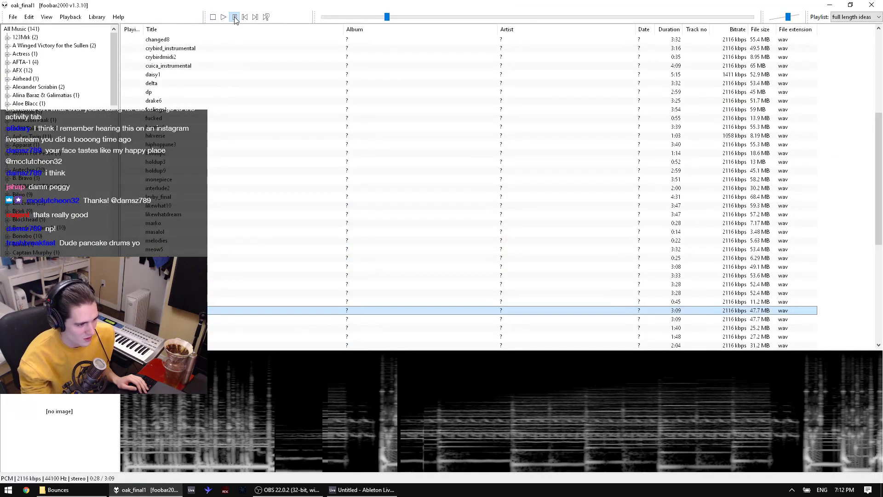
scroll(459, 183, "down", 1)
left_click(361, 489)
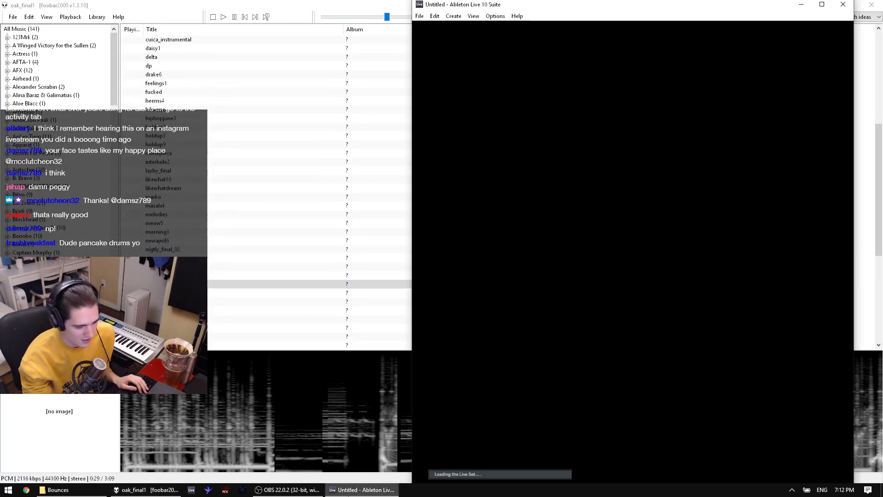
left_click(271, 495)
left_click(159, 490)
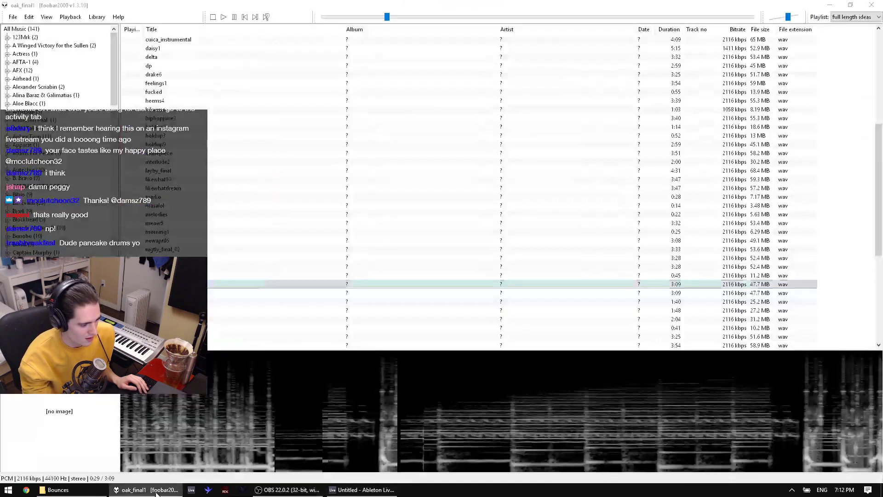
left_click(159, 490)
Step: Skip the missing samples in the two further Samples Missing dialogs of the loading Live Set
left_click(288, 495)
left_click(288, 495)
left_click(284, 492)
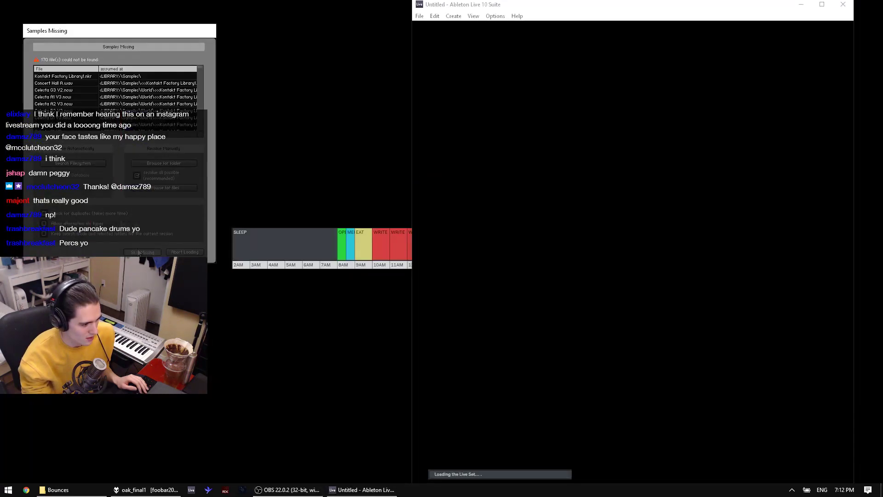
left_click(143, 252)
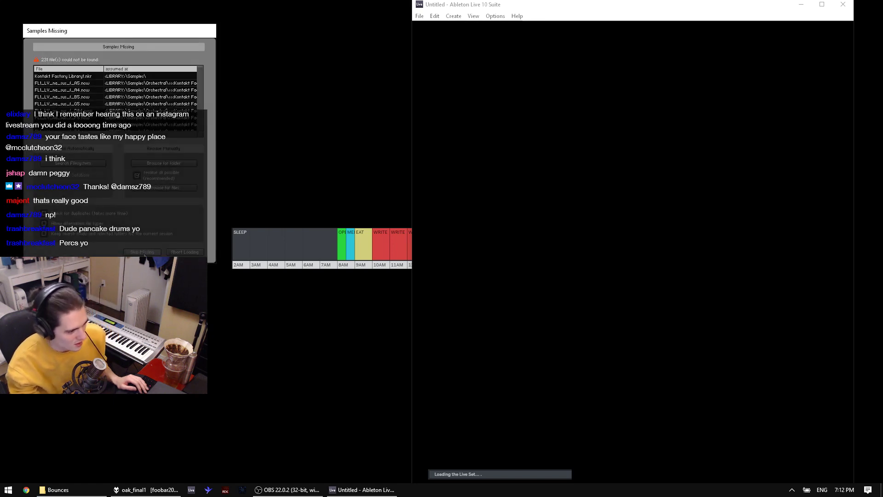
left_click(138, 252)
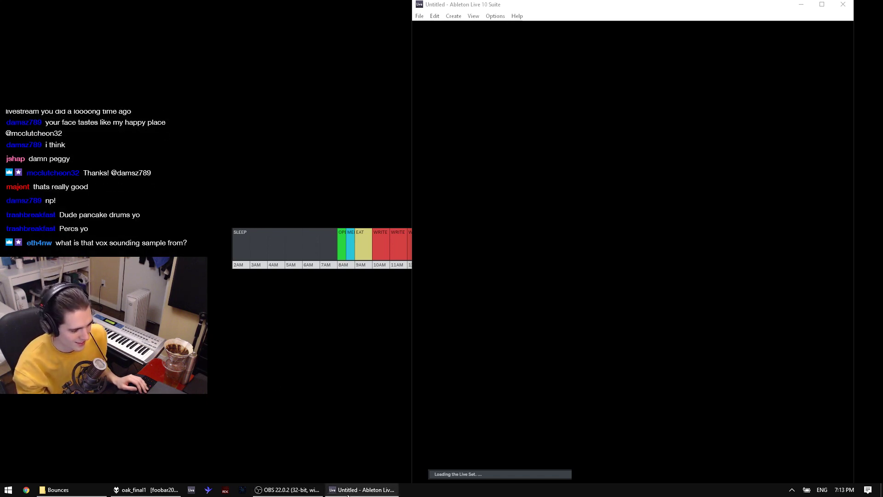
Step: Play the pianostrings track in foobar2000, skipping ahead in it, and check on the Live Set loading in Ableton Live
left_click(136, 488)
double_click(160, 327)
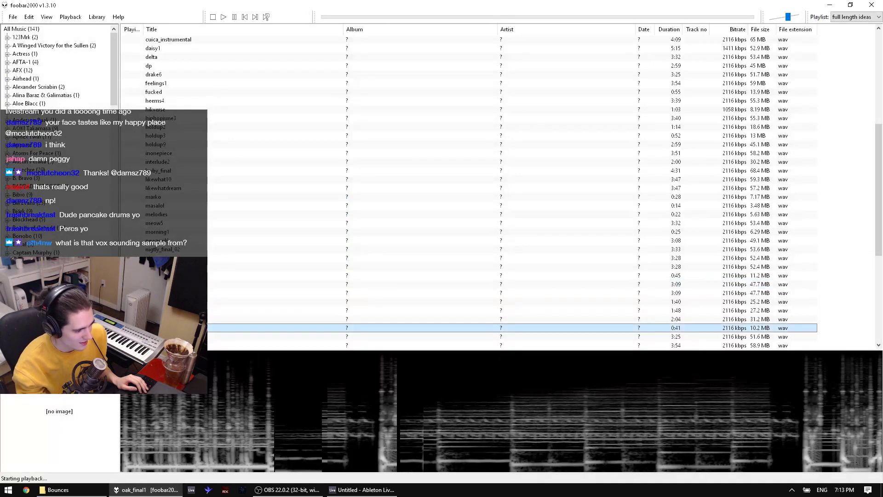
left_click(399, 18)
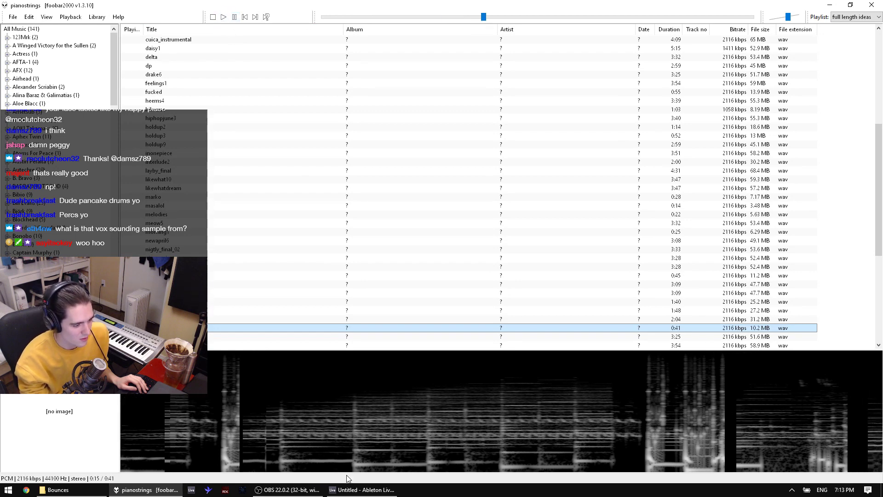
left_click(356, 489)
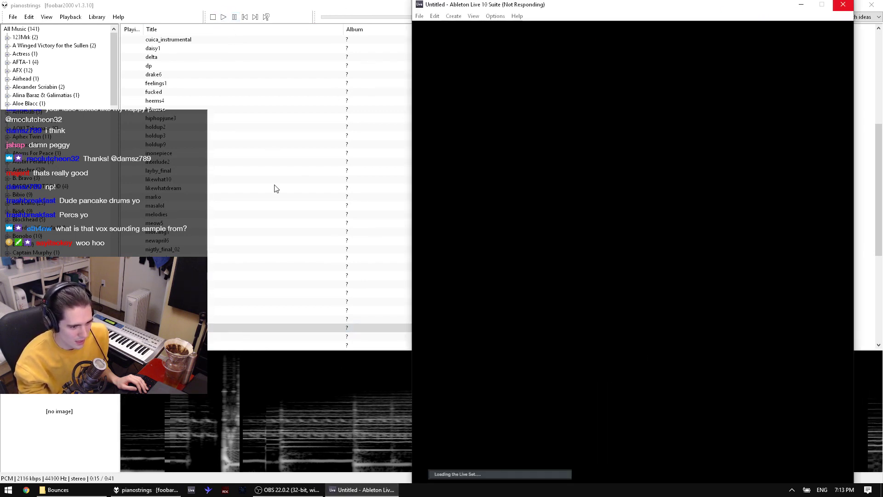
Step: Return to foobar2000 and play the rain2 track from the playlist
left_click(237, 318)
left_click(232, 336)
scroll(159, 251, "down", 2)
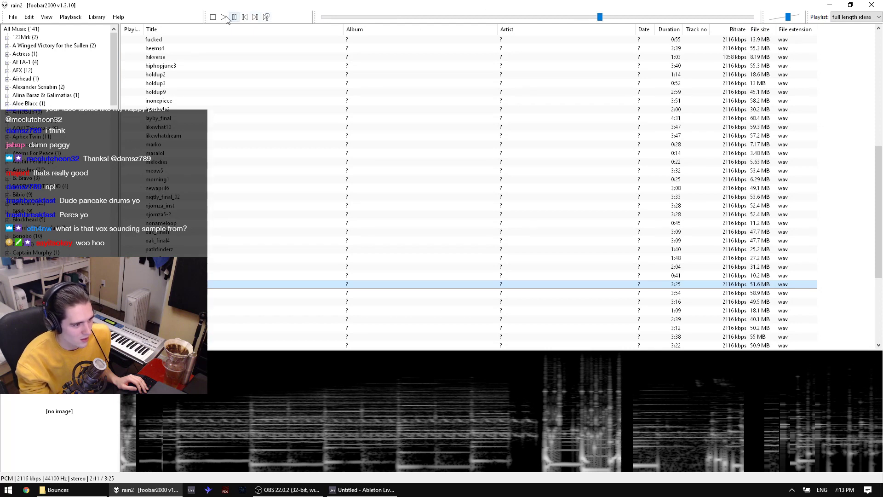
Step: Skip ahead in the rain2 track, then play it again from the beginning
left_click(657, 17)
left_click(713, 17)
left_click(321, 17)
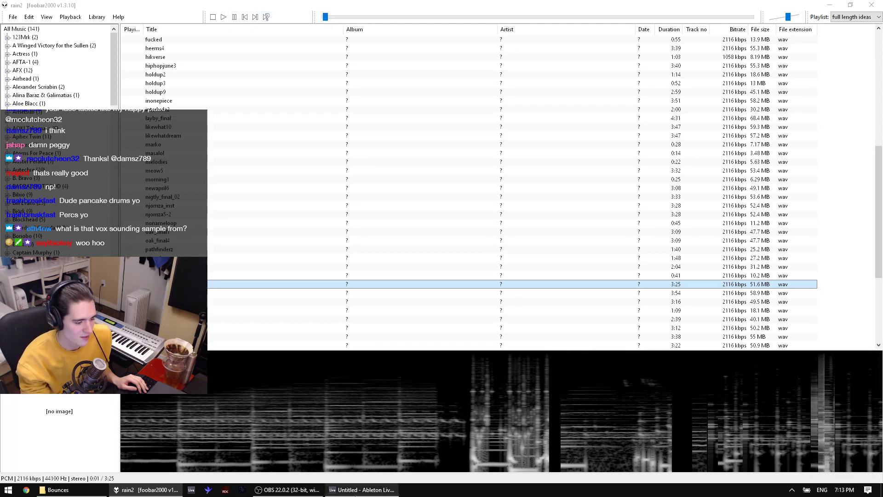
Step: Bring up the loading Ableton Live window, flipping past OBS, and move it to the upper edge of the desktop
left_click(363, 491)
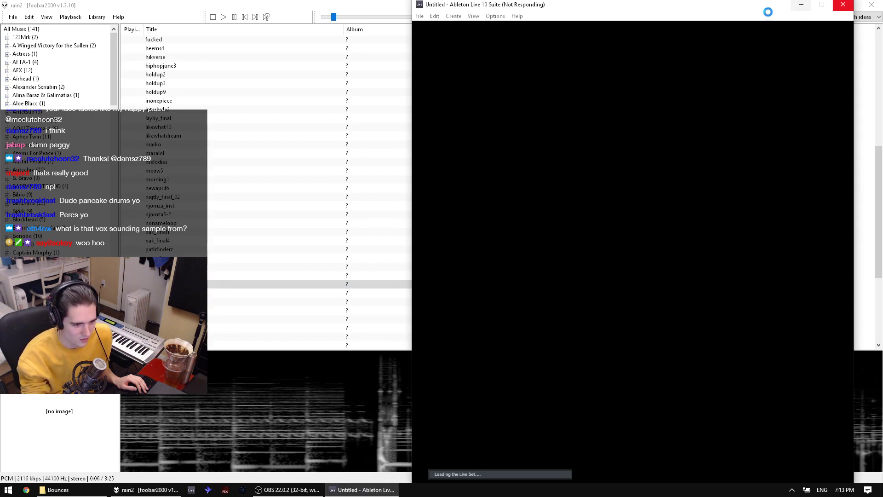
left_click_drag(762, 8, 710, 38)
left_click(376, 495)
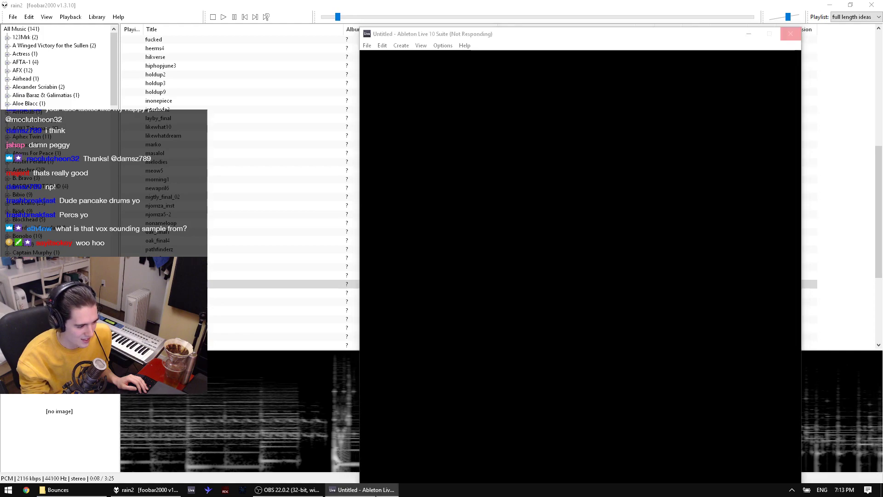
left_click(152, 492)
left_click(308, 492)
left_click(352, 493)
left_click(290, 494)
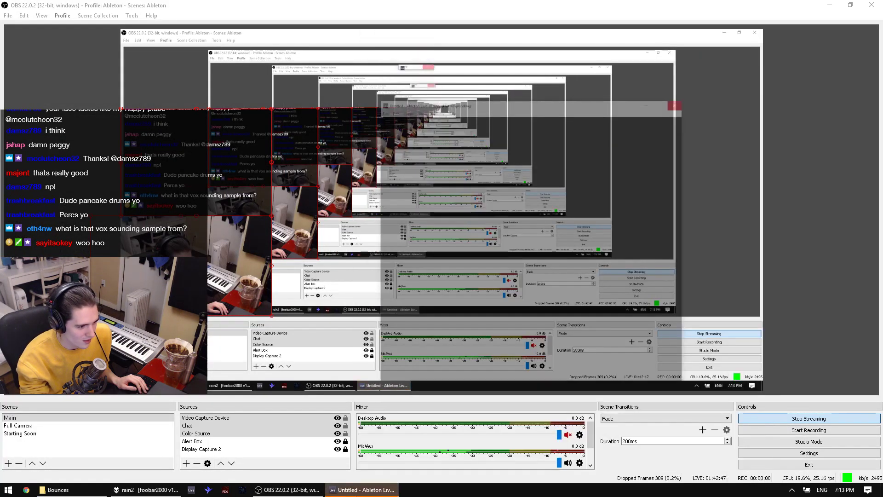
left_click(368, 492)
left_click(363, 492)
left_click(305, 492)
left_click(377, 490)
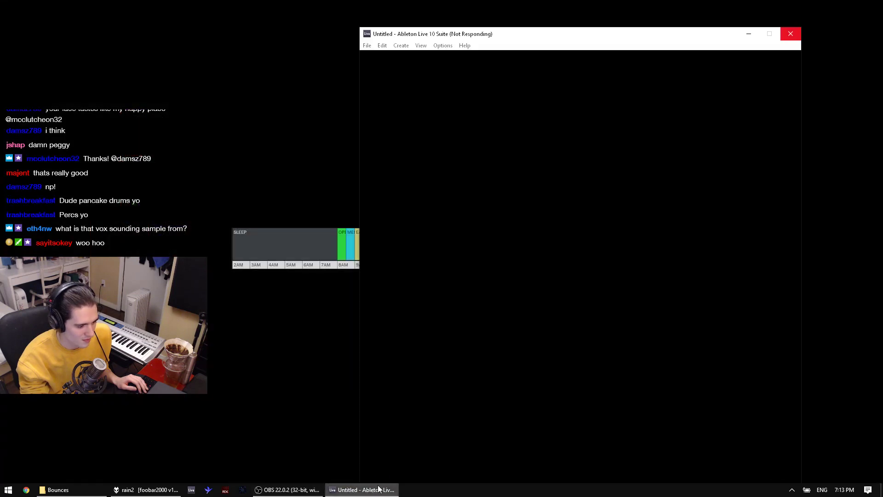
left_click_drag(679, 37, 492, 2)
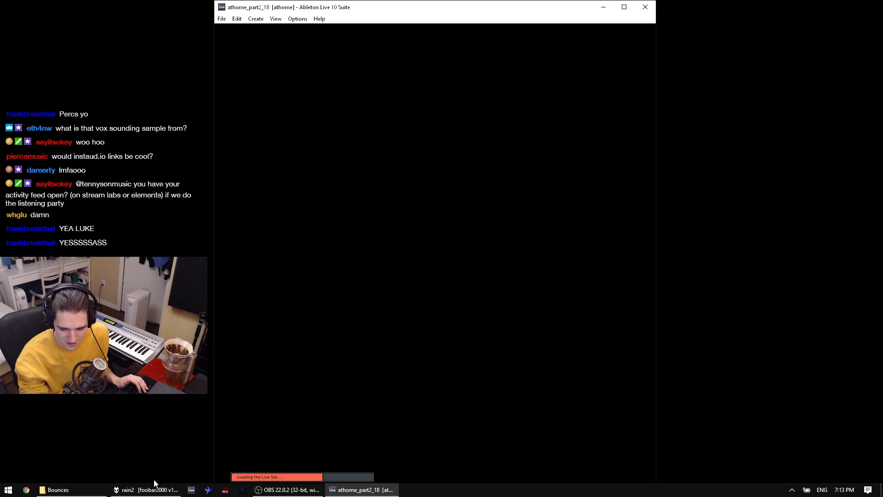
Step: Alternate between foobar2000 and Ableton Live to check whether the athome_part2_18 Live Set has finished loading
left_click(153, 495)
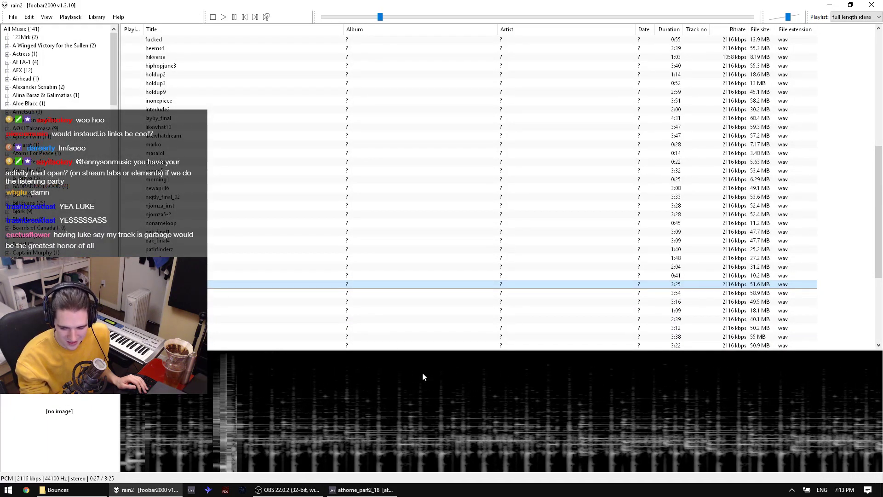
left_click(365, 491)
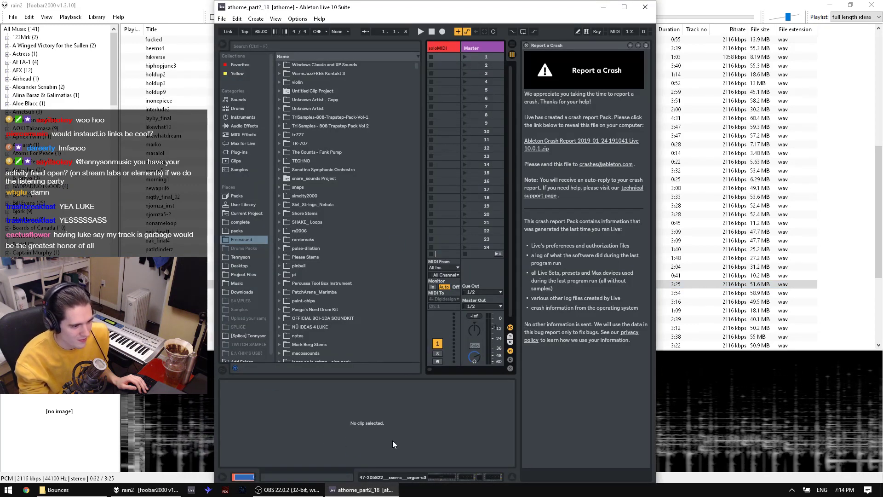
left_click(365, 490)
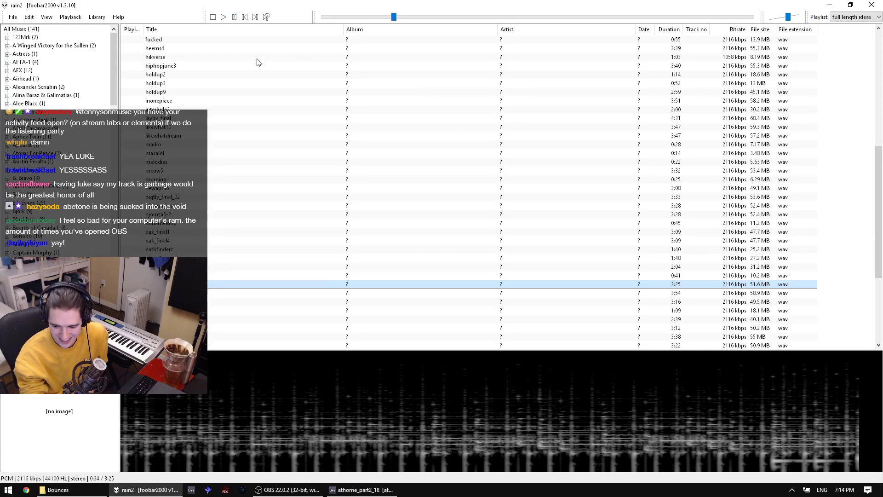
Step: Maximise the athome_part2_18 set in Ableton Live, showing the Arrangement View with the Missing Media Files pane closed
left_click(361, 490)
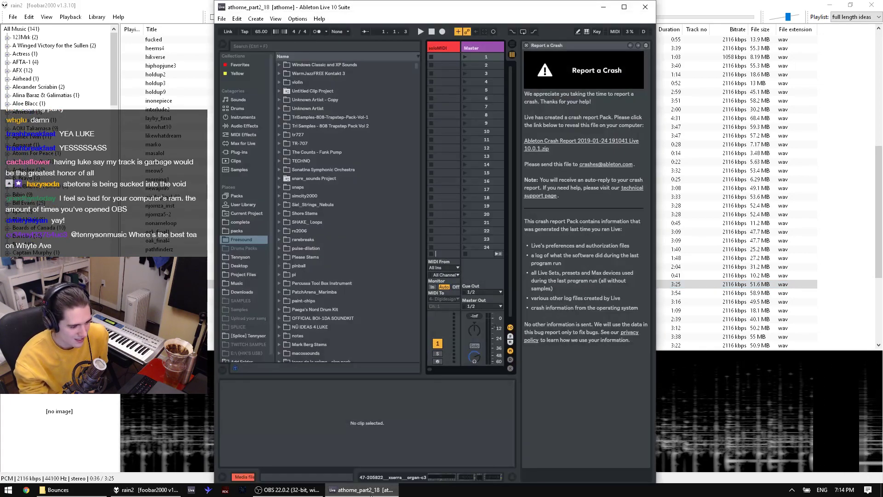
left_click(624, 7)
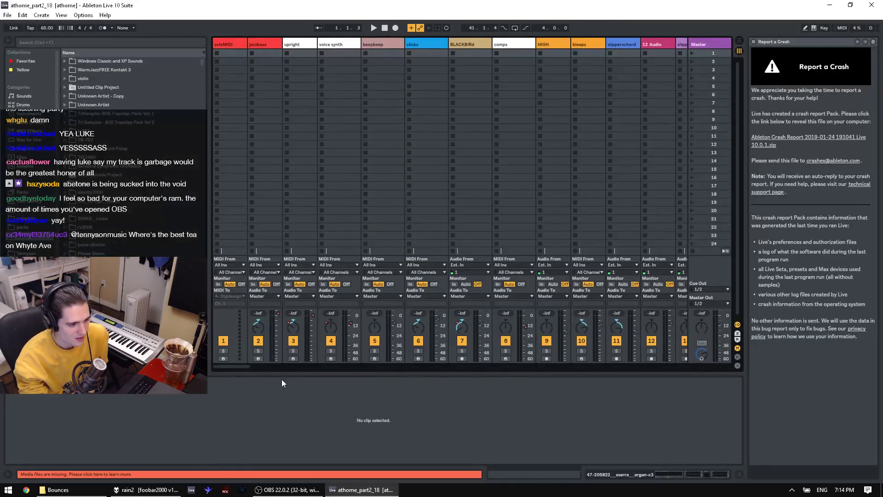
left_click(739, 48)
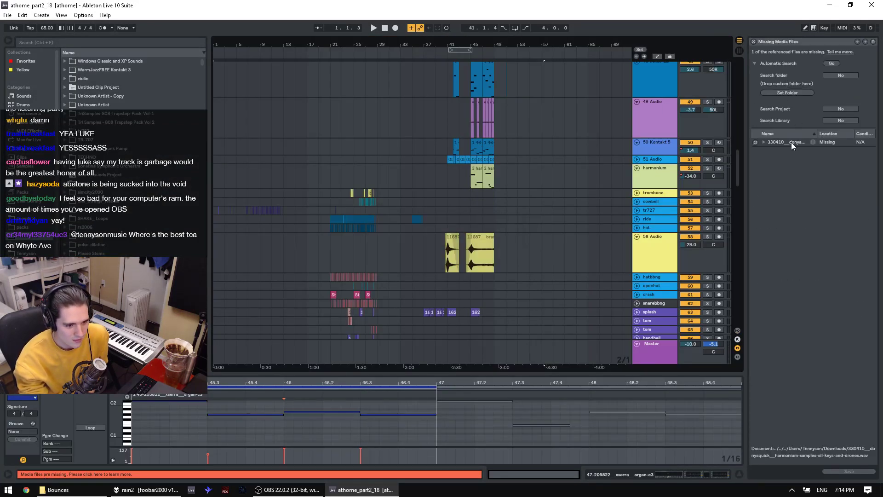
left_click(753, 42)
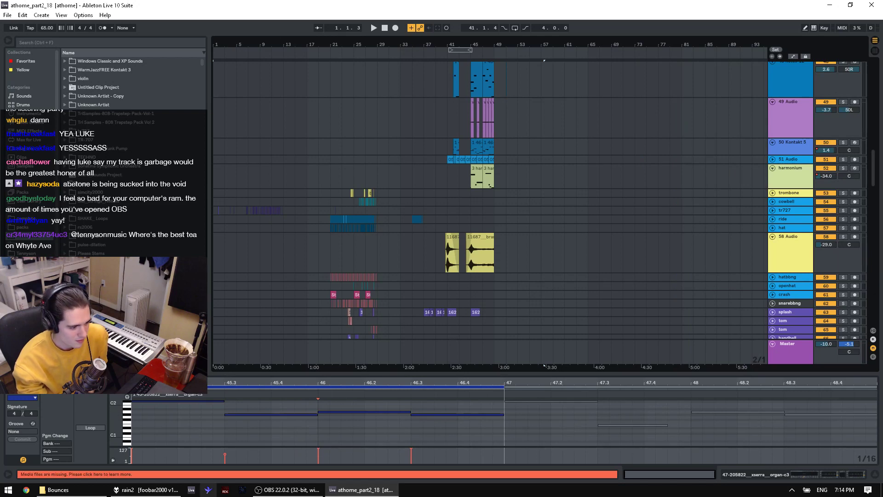
Step: Return to foobar2000 and skip ahead through rain2 in stages, lowering the playback volume and raising it again
key("alt+Tab")
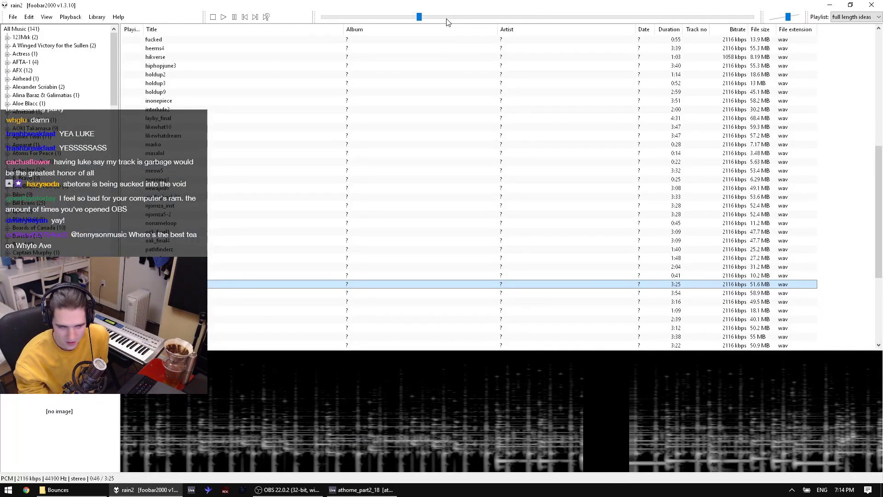
left_click(444, 20)
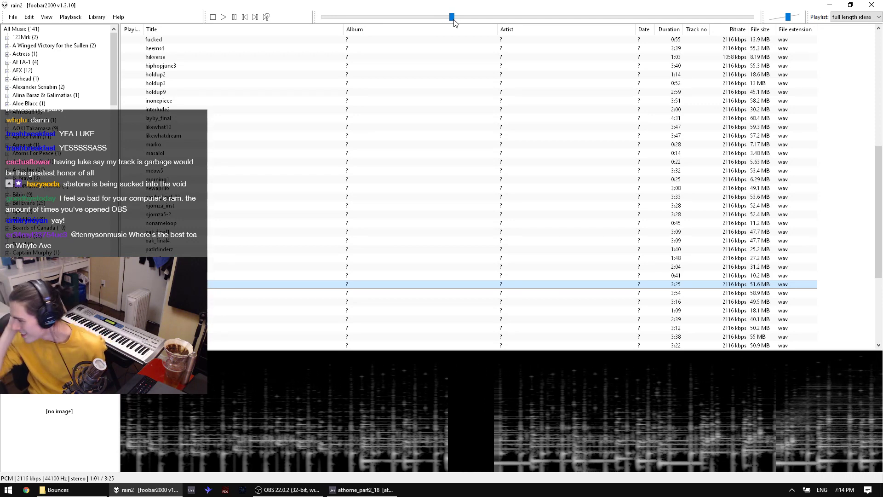
left_click(473, 19)
left_click_drag(788, 17, 779, 19)
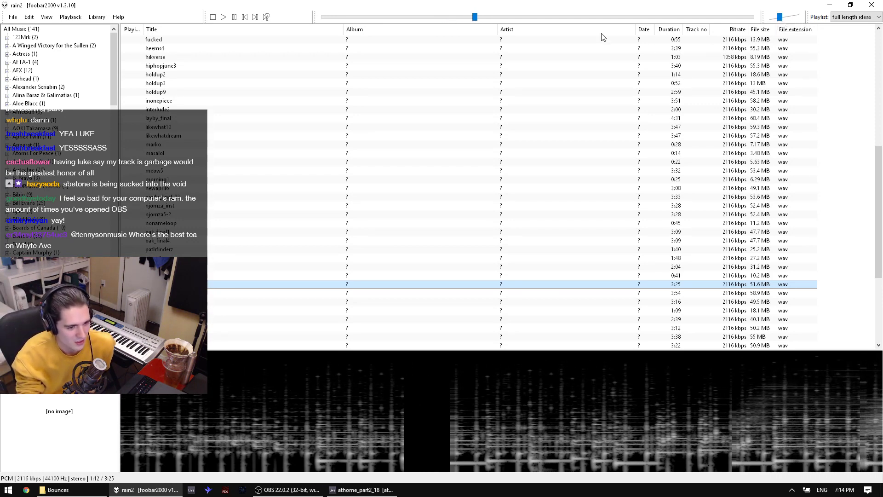
left_click(510, 17)
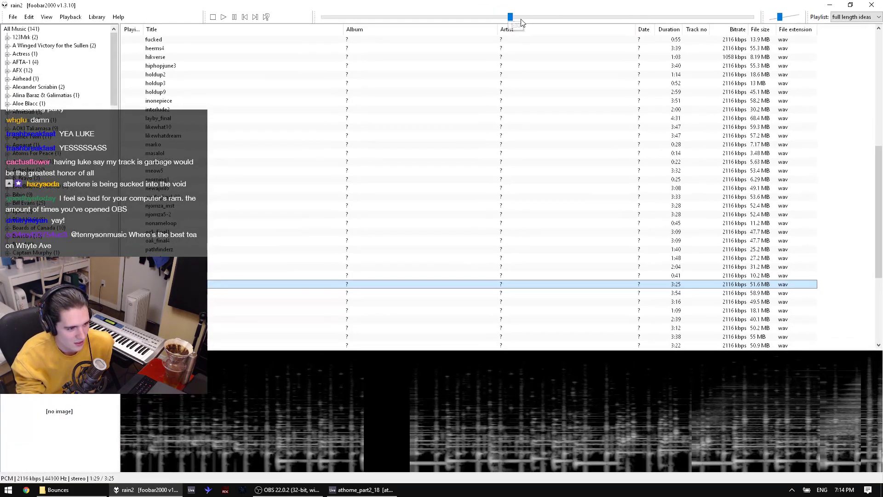
mouse_move(521, 22)
left_mouse_down()
mouse_move(557, 21)
mouse_move(537, 22)
left_mouse_up()
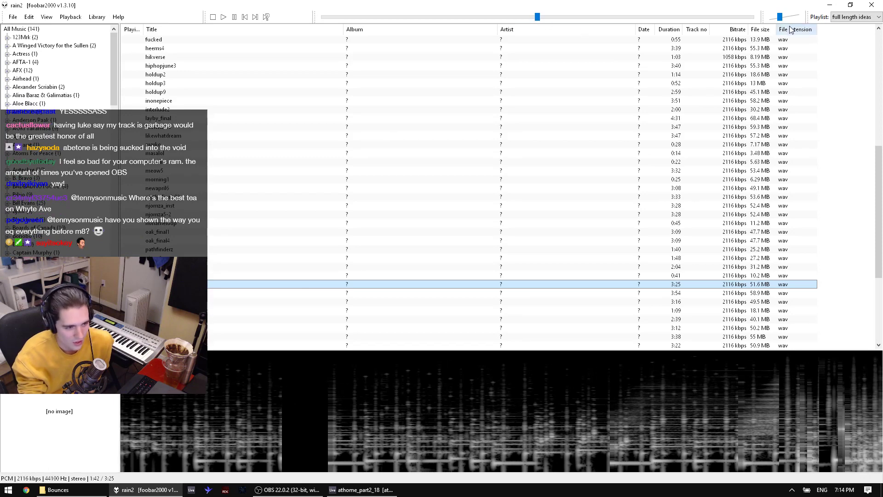
left_click(787, 19)
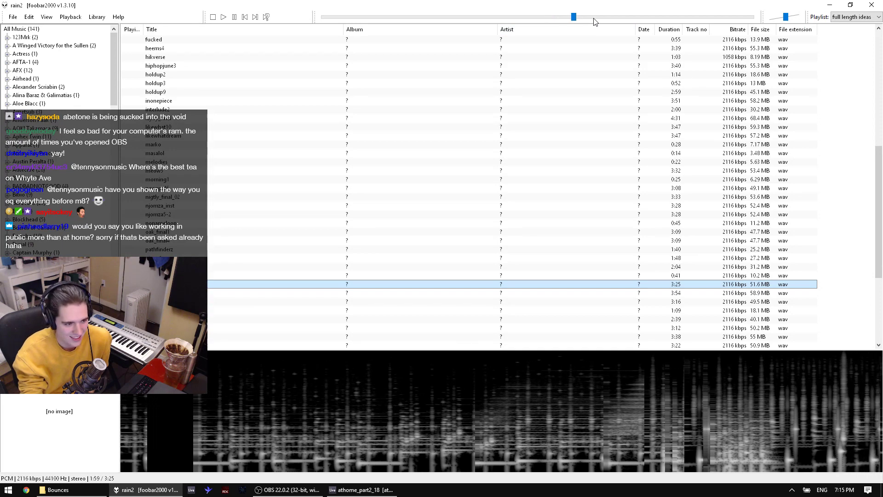
left_click_drag(593, 19, 624, 18)
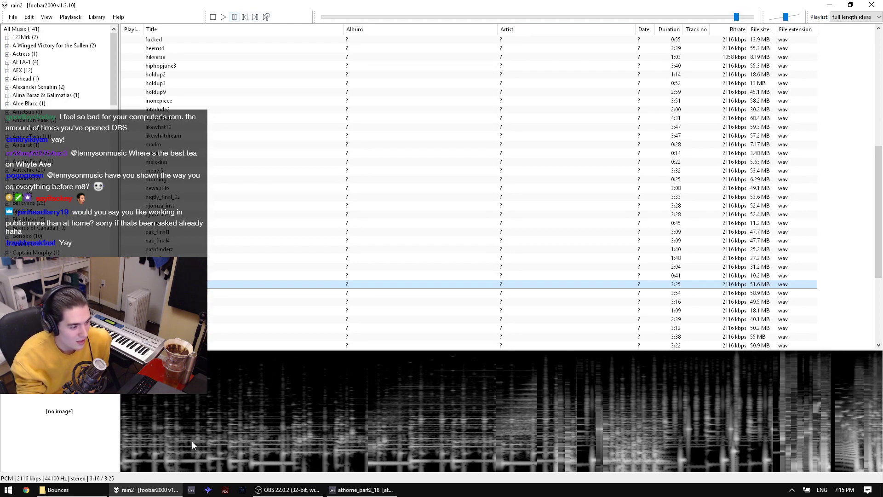
Step: Glance at the Bounces folder and foobar2000, then switch to the athome_part2_18 set in Ableton Live
left_click(75, 490)
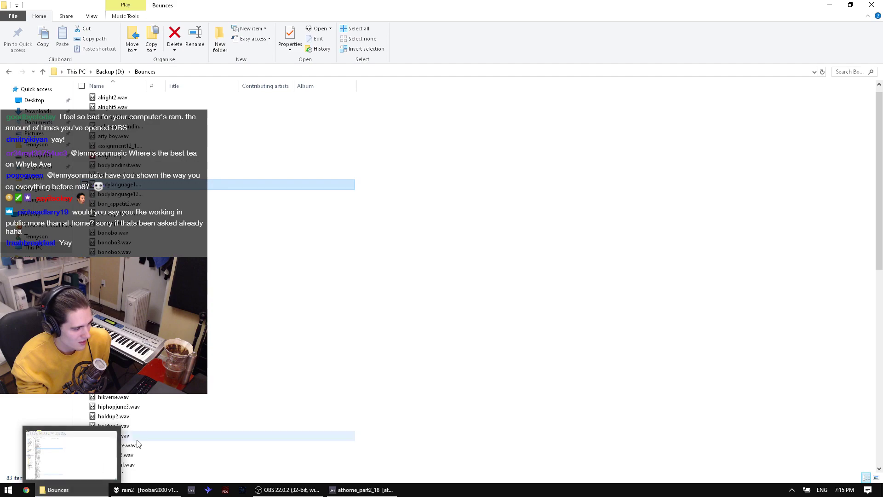
left_click(159, 490)
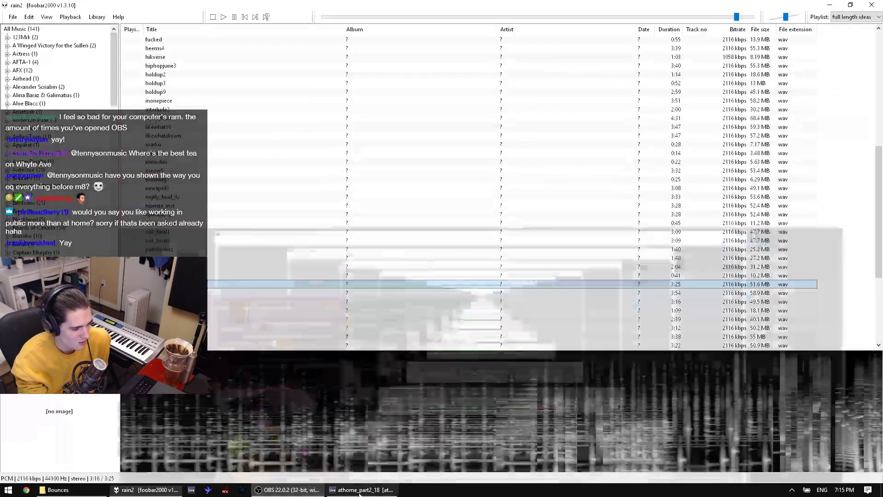
left_click(361, 490)
Step: Fold all tracks in the arrangement and set the Master track volume to -5.4 dB
scroll(359, 138, "up", 3)
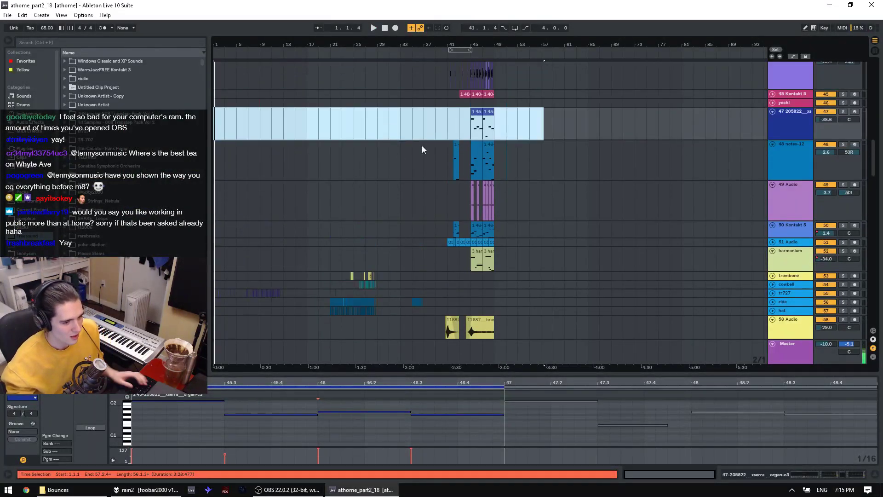
left_click(772, 112, "alt")
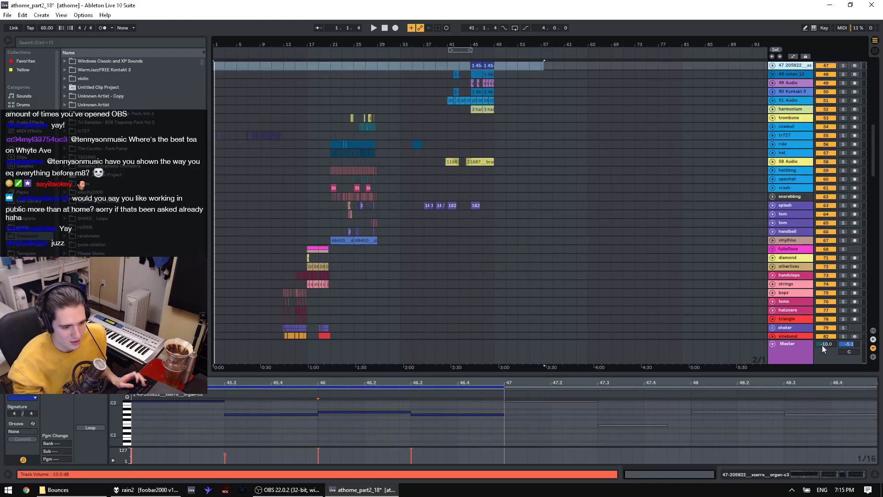
left_click(826, 344)
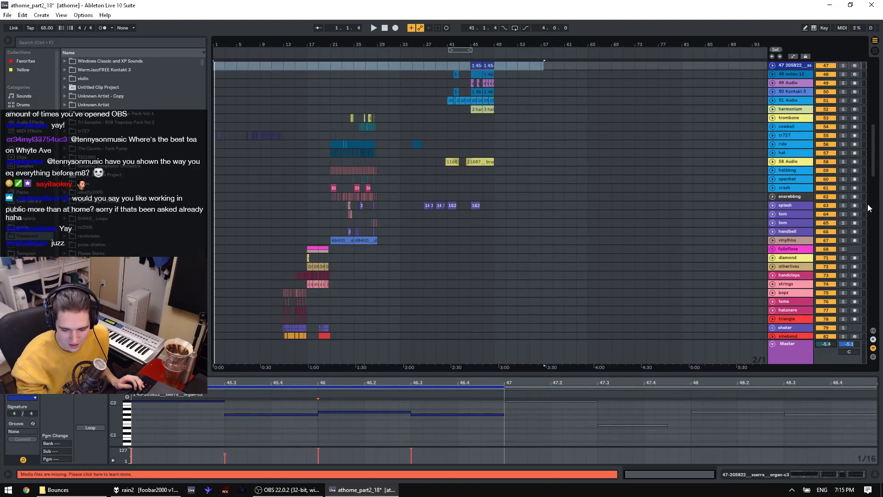
Step: Select bars 1 to 13 on the clave track and play the arrangement from the start
scroll(757, 103, "up", 15)
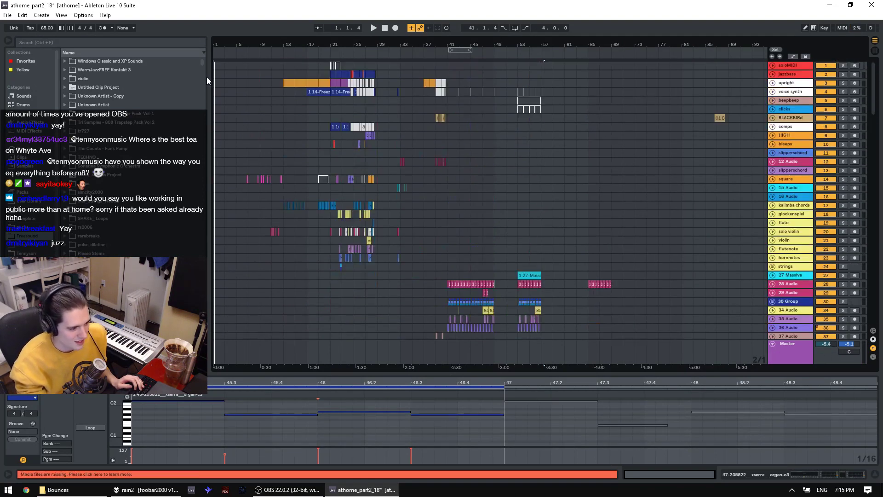
left_click_drag(215, 49, 218, 68)
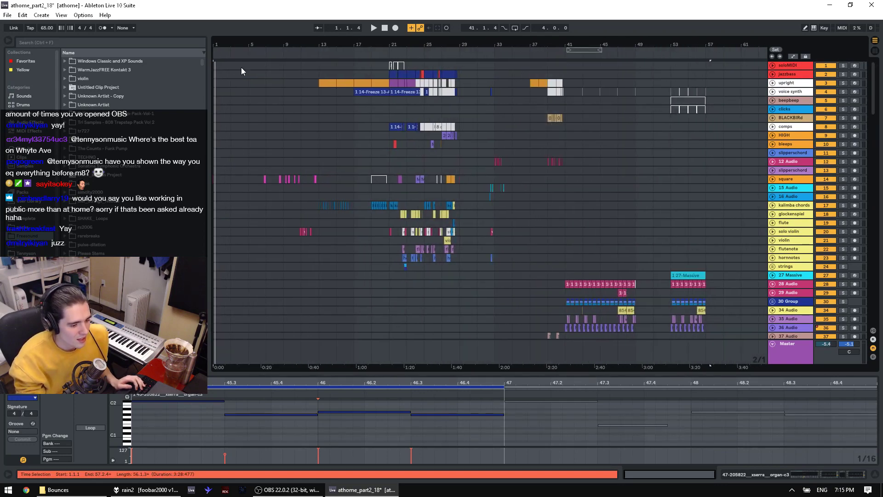
scroll(385, 156, "down", 20)
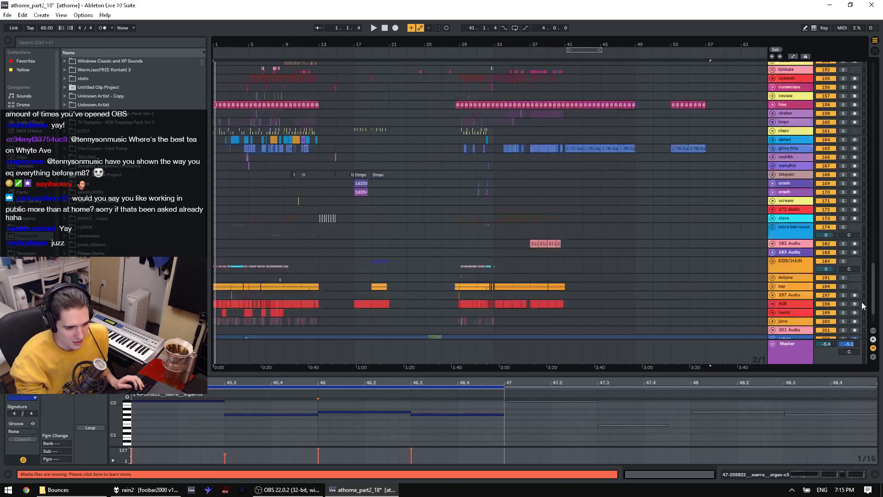
left_click(220, 194)
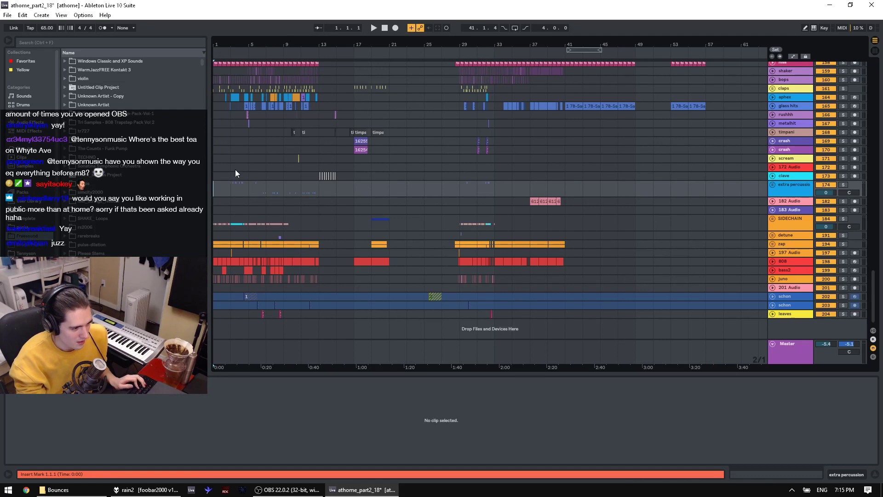
left_click_drag(216, 176, 316, 175)
key("space")
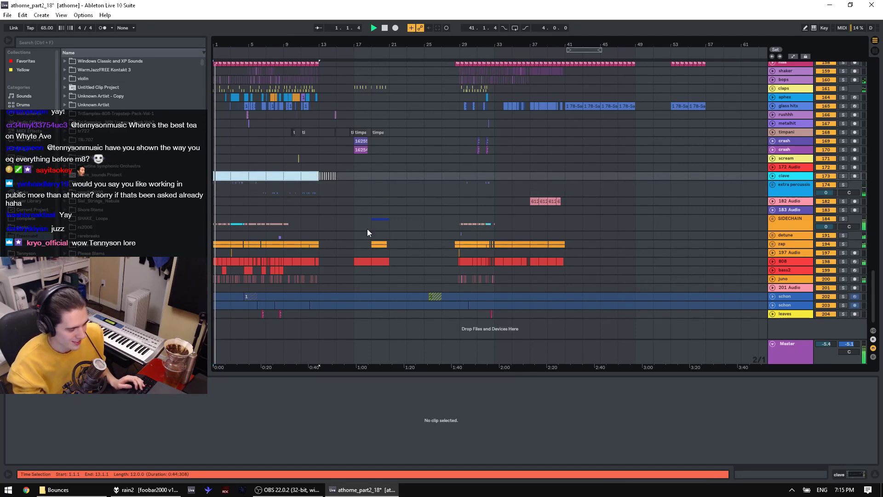
Step: Stop playback, narrow the browser and zoom the arrangement in on the opening bars, showing the first tracks
key("minus")
key("minus")
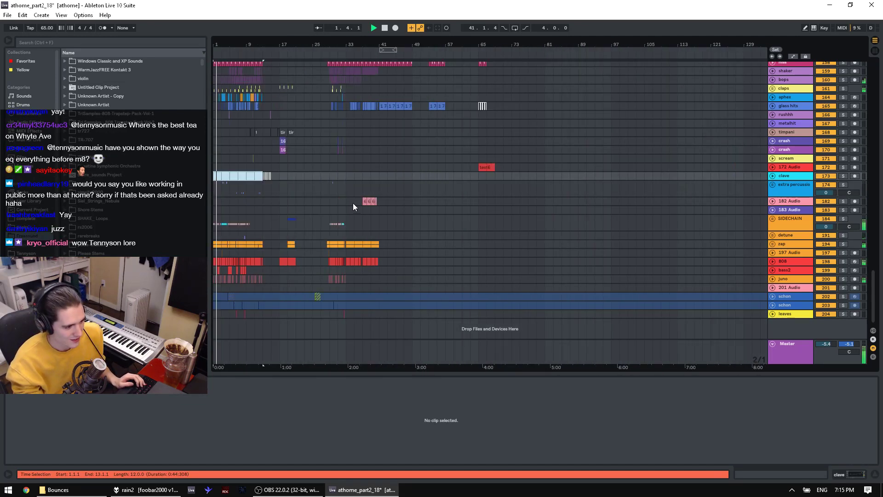
left_click_drag(217, 46, 146, 171)
scroll(236, 130, "up", 4)
key("plus")
key("plus")
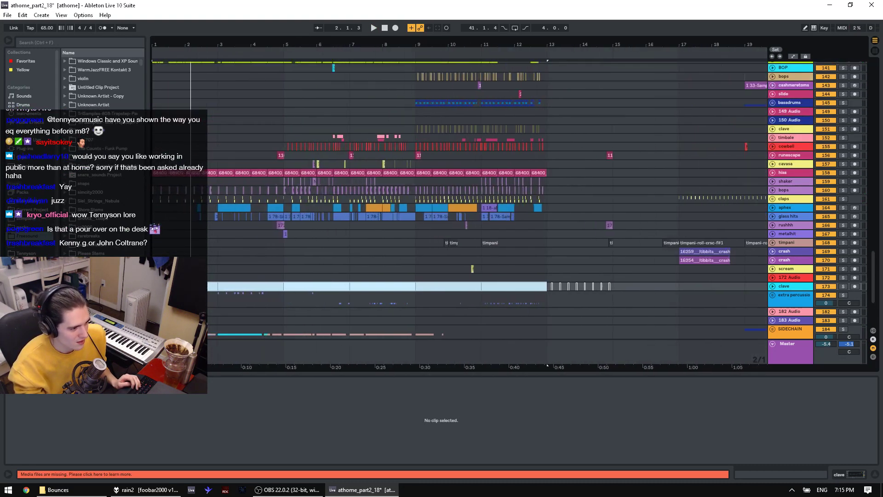
left_click_drag(183, 116, 184, 121)
left_click_drag(877, 286, 865, 85)
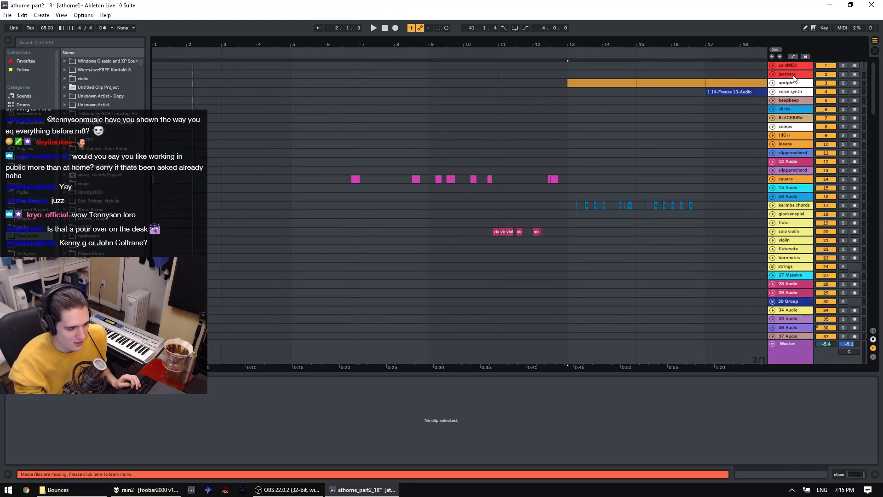
Step: Play the opening of the arrangement briefly, then place the insert marker at bar 3 on the 38 Massive track
key("space")
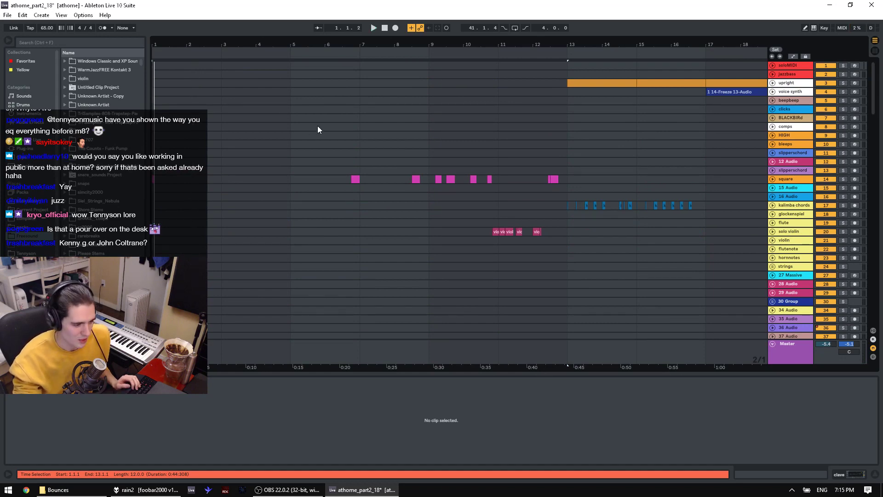
scroll(331, 122, "down", 5)
left_click(216, 217)
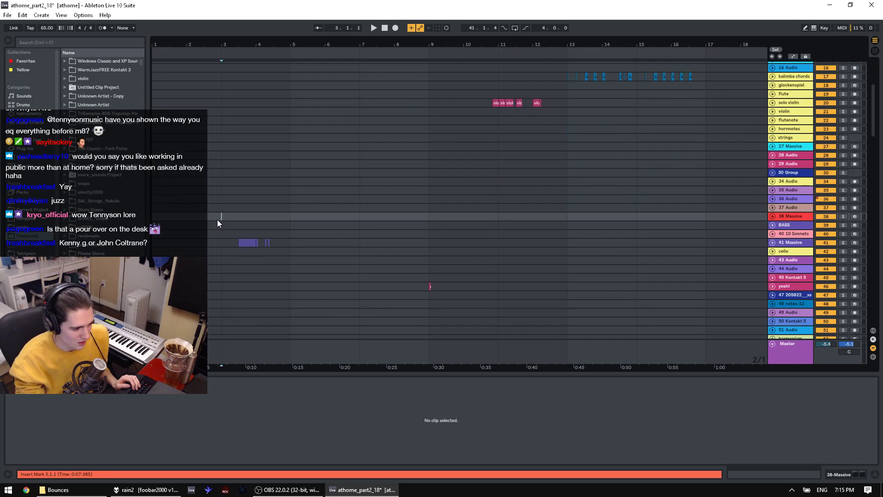
Step: Play the arrangement from bar 3 and look over the tracks from 38 Massive down to the 808
scroll(218, 221, "down", 6)
key("space")
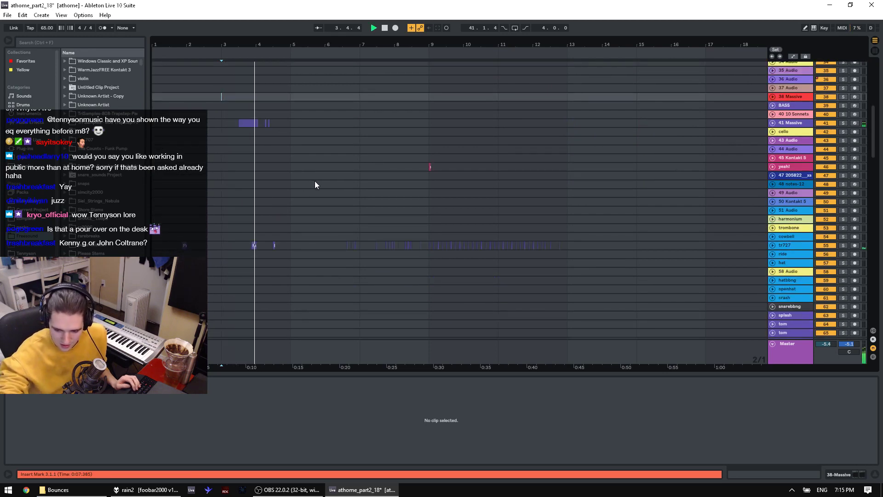
scroll(315, 182, "down", 1)
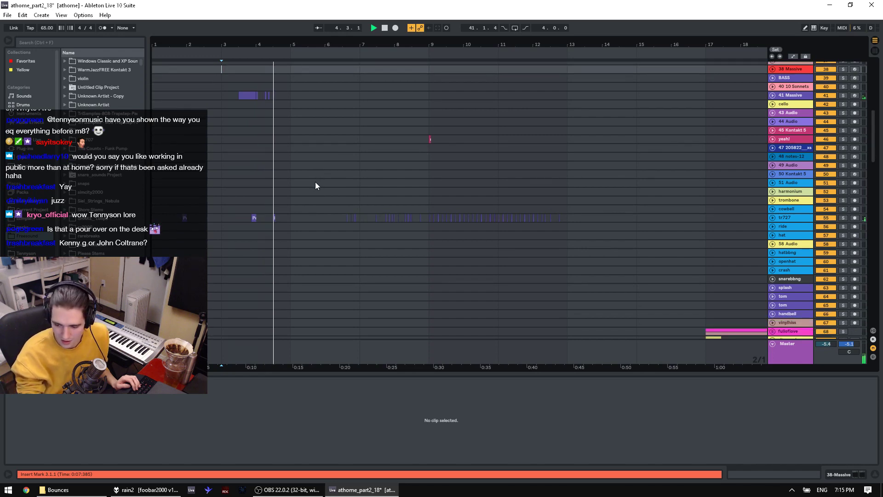
scroll(316, 186, "down", 11)
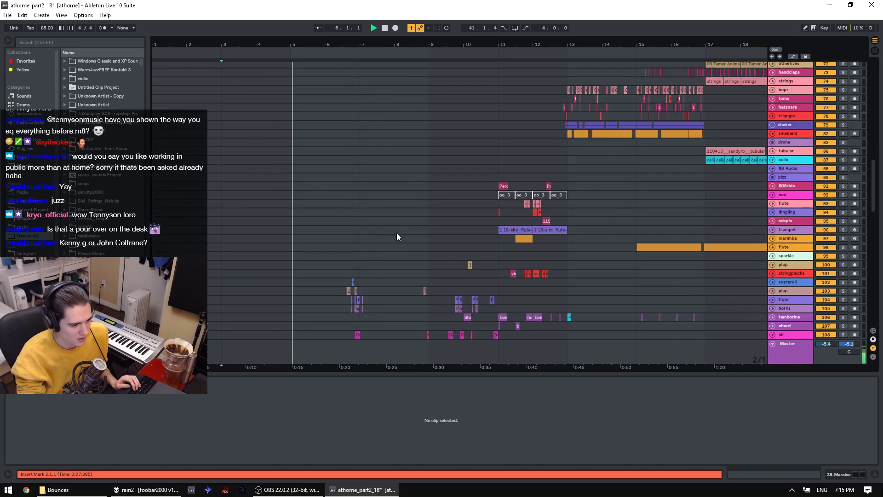
scroll(396, 233, "down", 12)
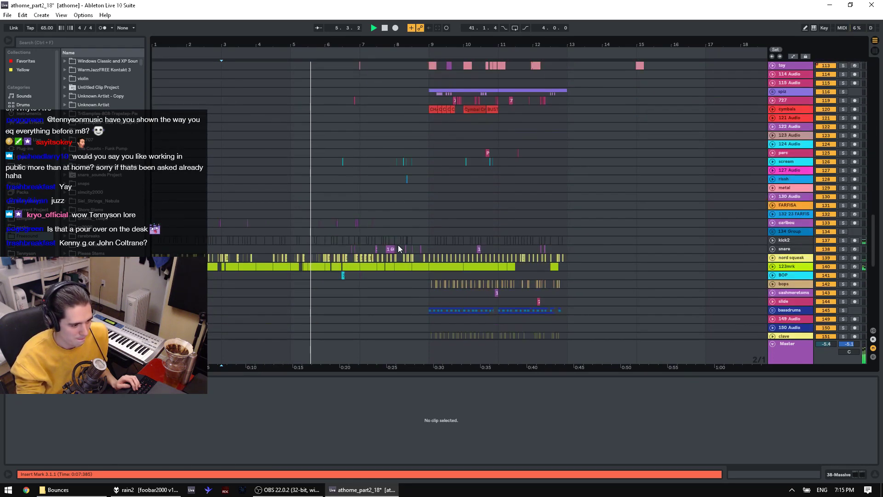
scroll(399, 246, "down", 3)
left_click_drag(874, 260, 865, 300)
key("space")
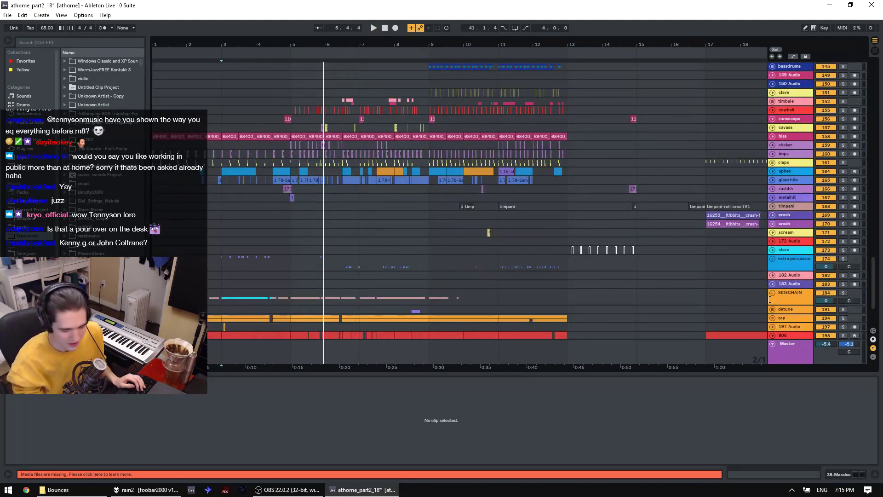
Step: Replay from bar 3 while examining the lowest tracks down to leaves and back up to the 123mrk track
key("space")
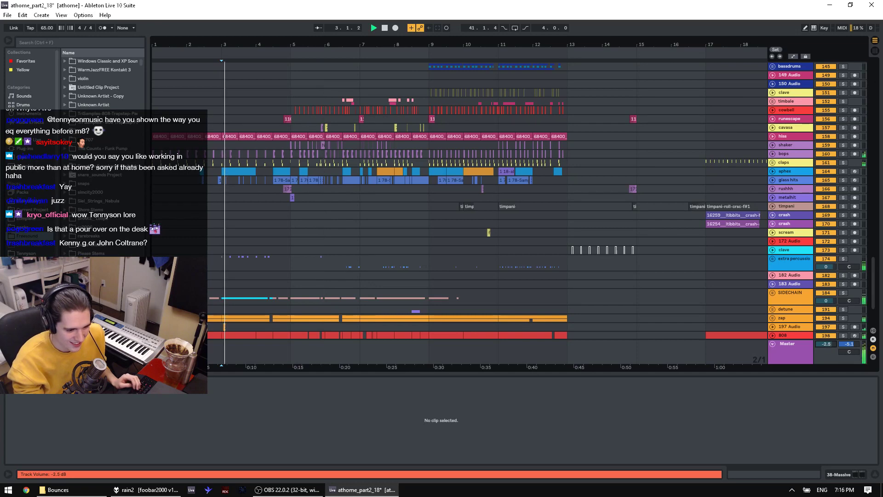
scroll(798, 310, "down", 4)
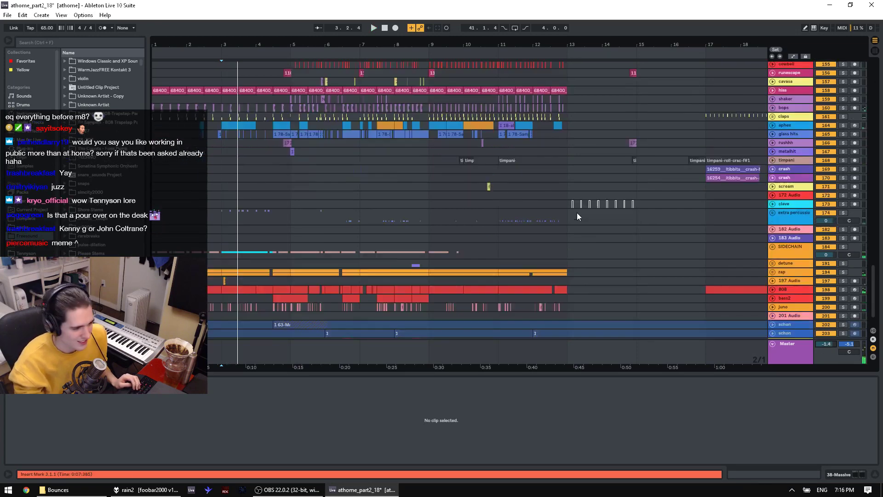
scroll(776, 280, "down", 1)
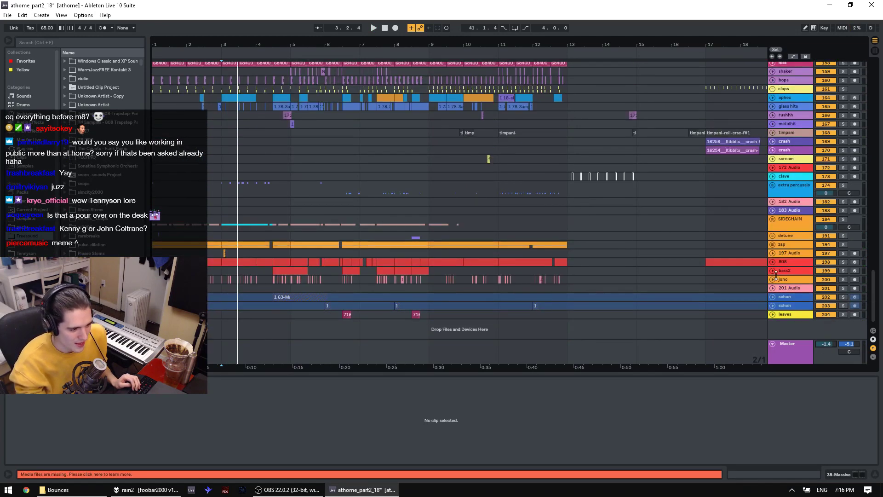
scroll(802, 280, "up", 15)
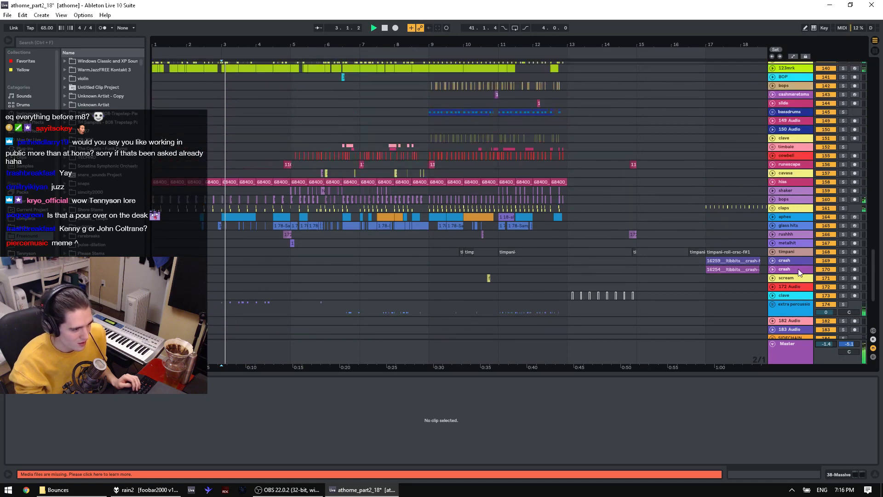
scroll(804, 235, "up", 4)
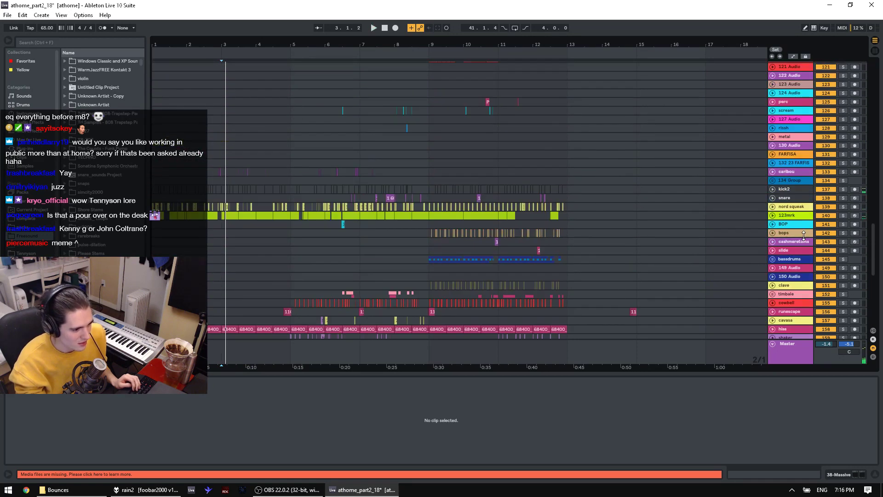
Step: Listen to the 123mrk track soloed from bar 3, then return to the full mix and look through the upper tracks
left_click(843, 216)
key("space")
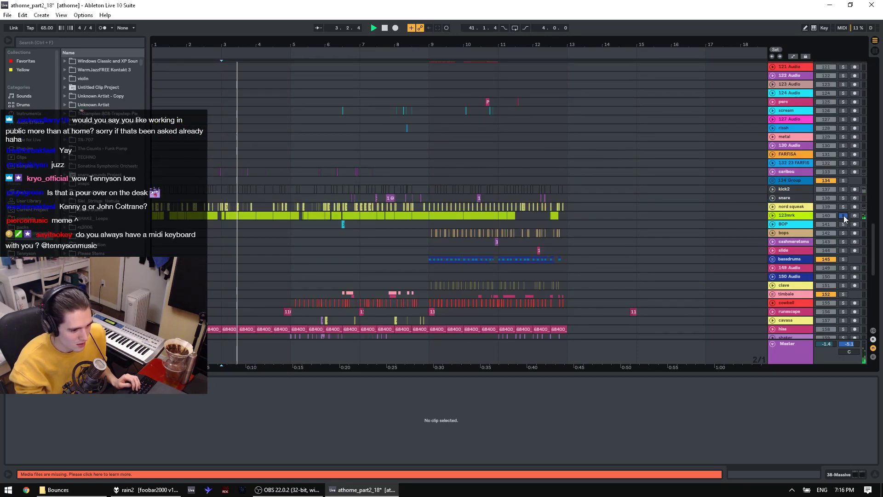
key("space")
scroll(834, 217, "up", 20)
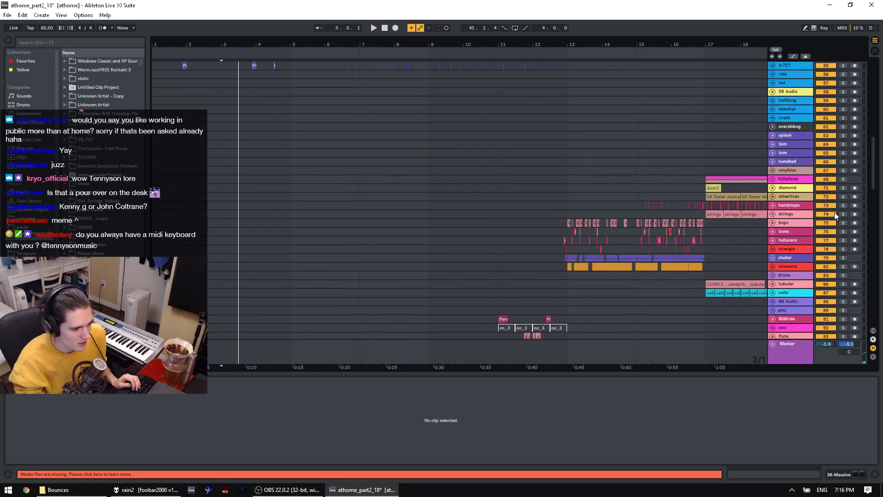
scroll(834, 211, "up", 18)
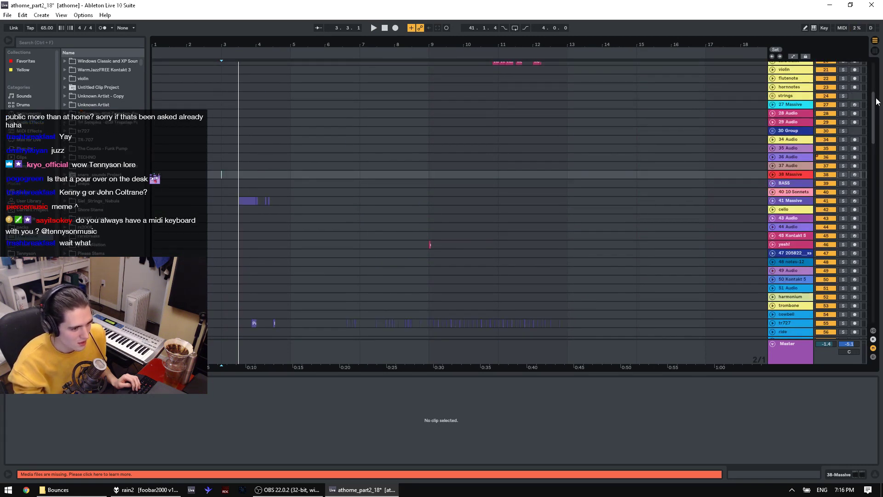
Step: Audition the soloed 197 Audio track, then solo the zap group instead, unfold it and select its bar 2 clip
left_click_drag(874, 120, 868, 302)
left_click(843, 244)
key("space")
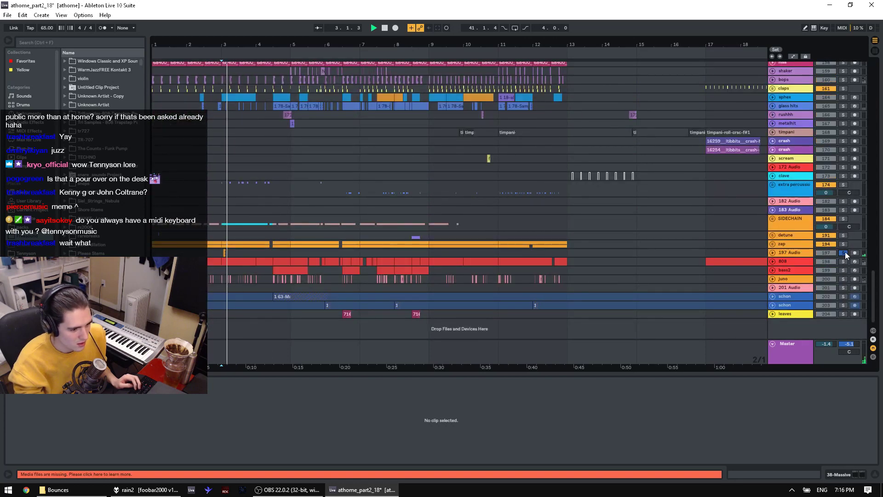
left_click(772, 244)
left_click(305, 289)
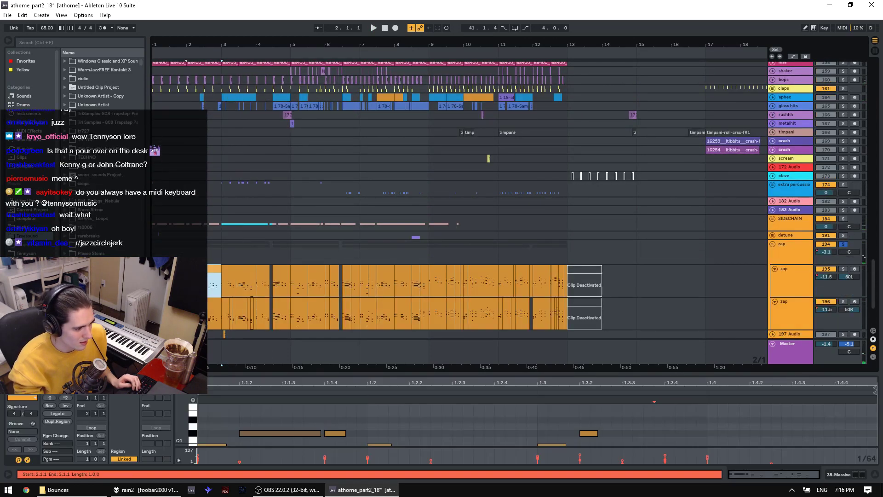
Step: Solo both zap tracks inside the group and play them from the bar 2 clip
scroll(304, 288, "down", 3)
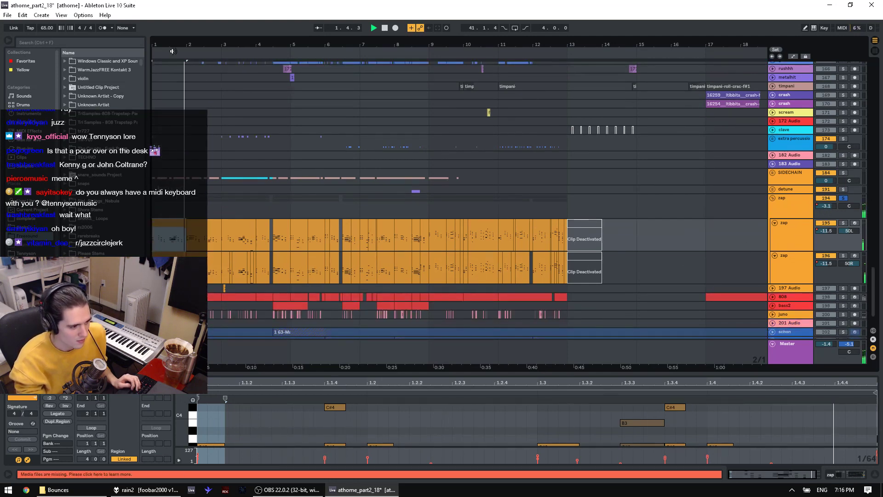
left_click_drag(174, 41, 173, 45)
left_click(217, 222)
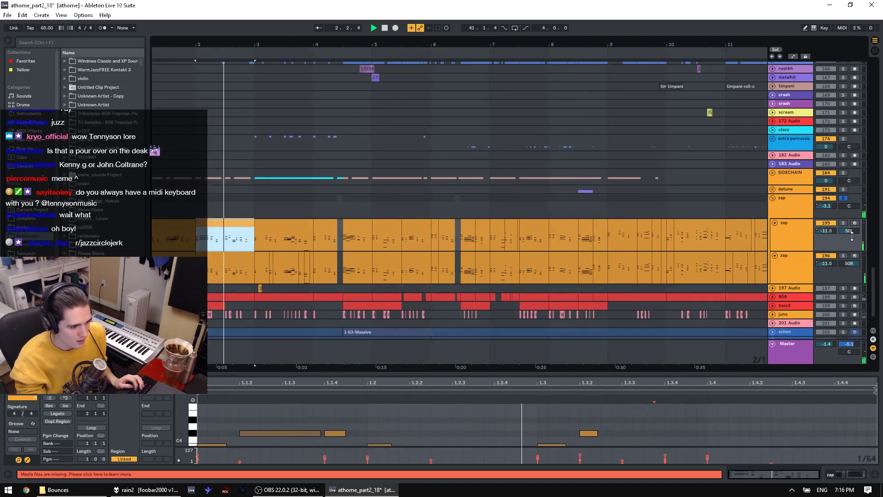
key("space")
left_click(843, 223)
key("space")
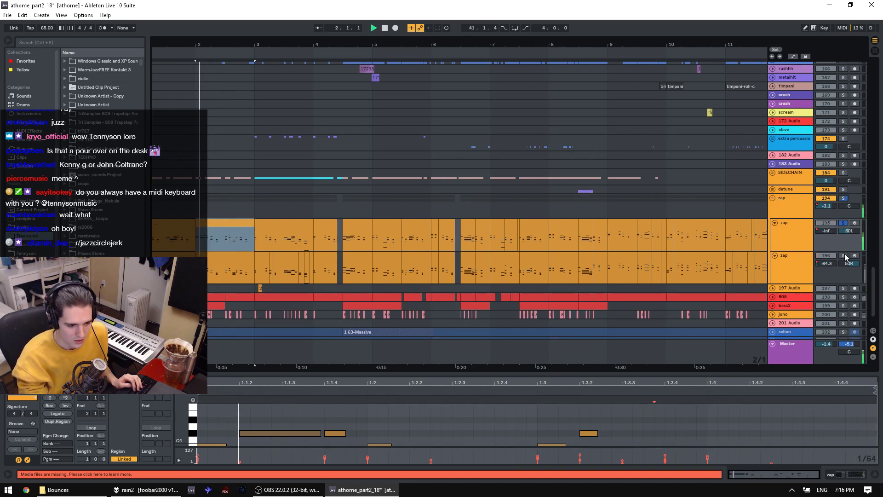
key("space")
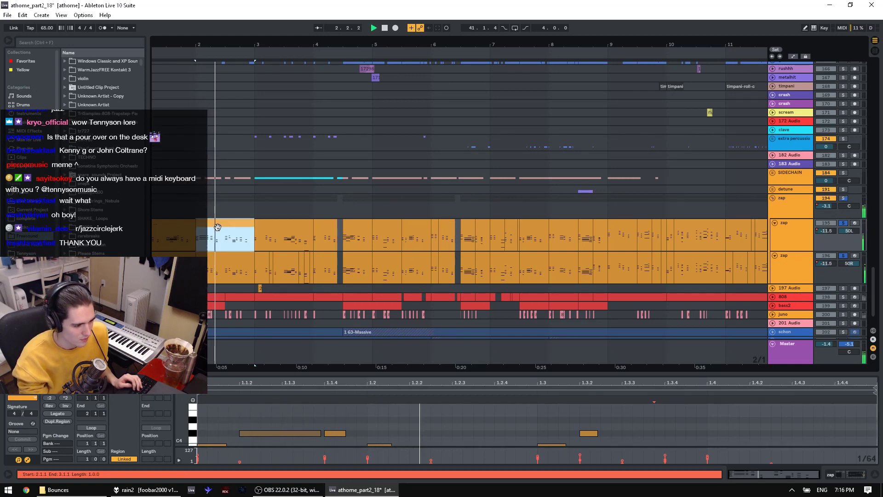
Step: Enlarge the clip editor and show the pitch bend envelope of the first zap track's bar 3 clip
left_click_drag(573, 373, 573, 134)
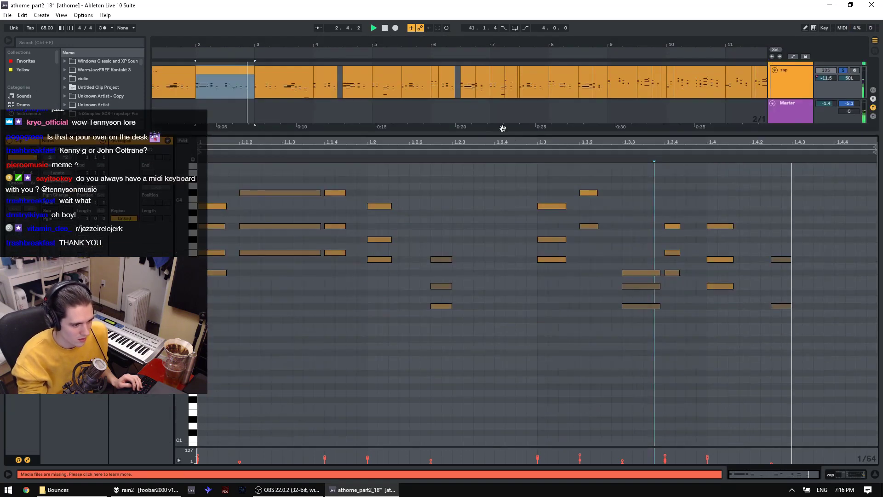
left_click(273, 80)
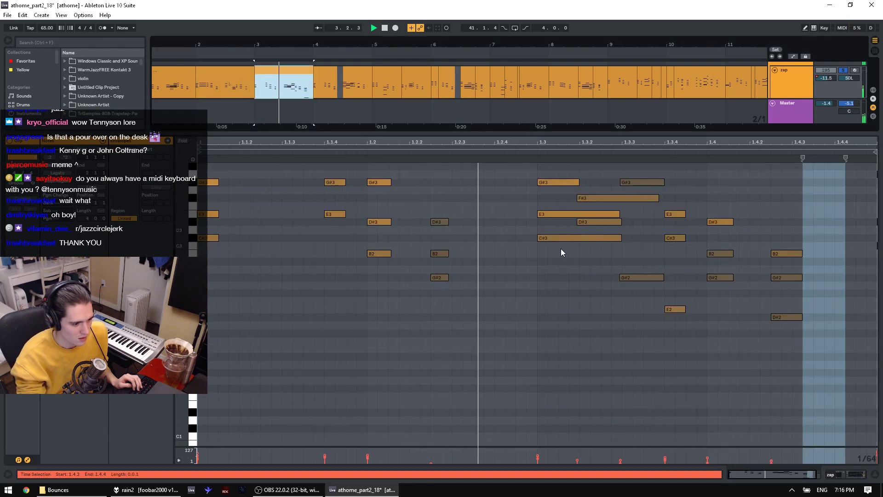
left_click(27, 460)
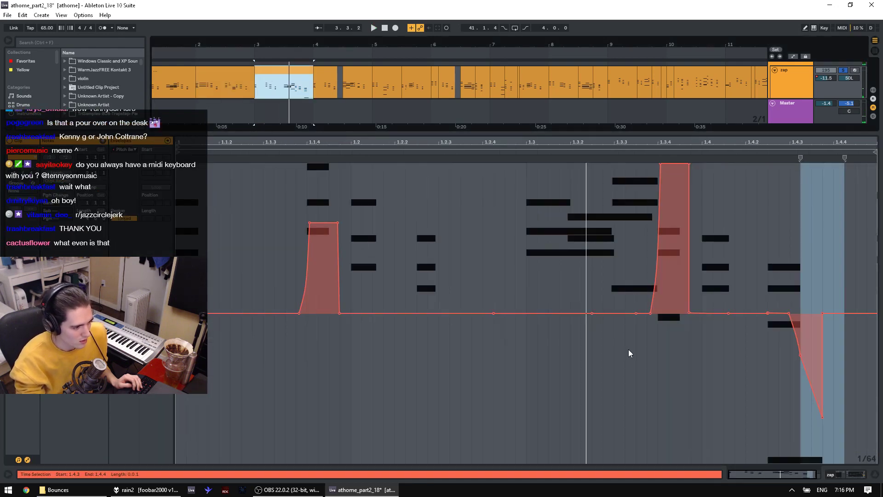
Step: Listen to the pitch bends in the bar 3 zap clip from several start points, including 1.3.3 and 1.1.2
left_click(545, 399)
left_click(595, 357)
key("space")
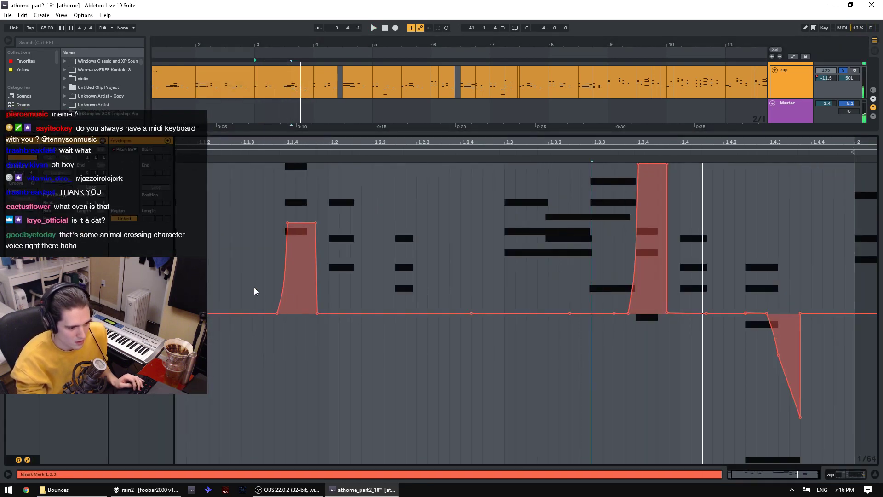
key("space")
left_click(231, 249)
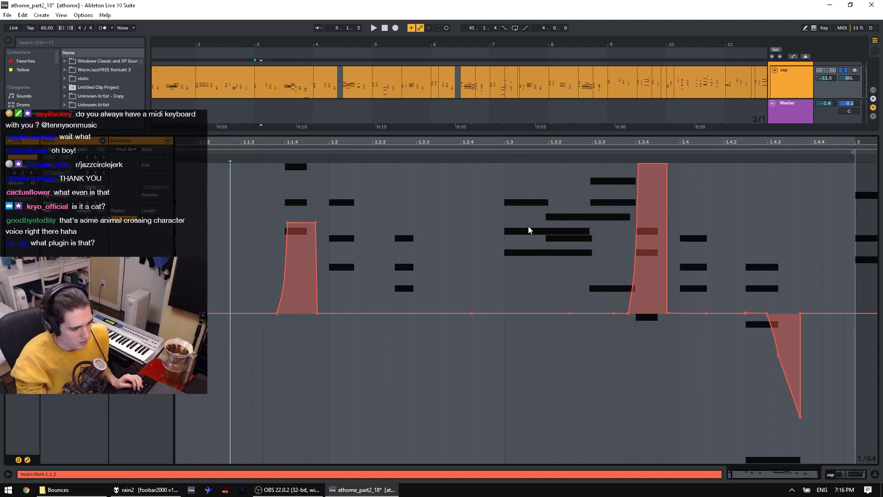
key("space")
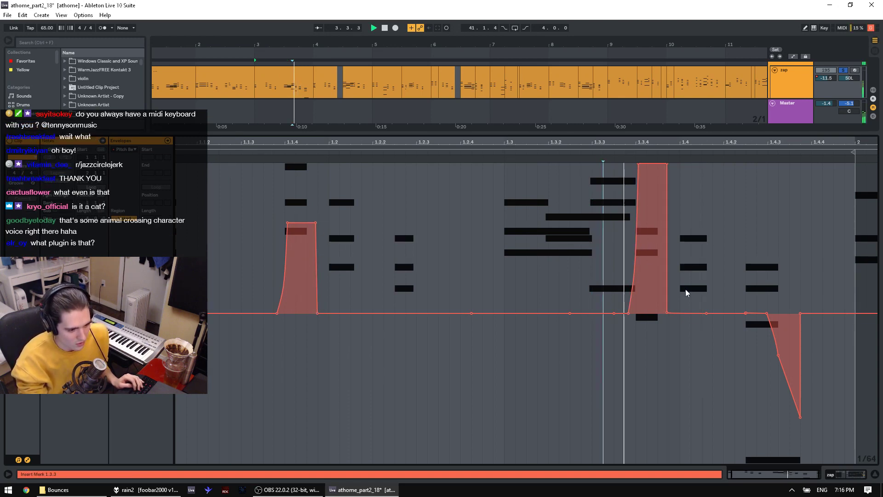
Step: Hide the clip editor, add the 808 track to the solo, play it from bar 3 and make the track taller
key("ctrl+alt+l")
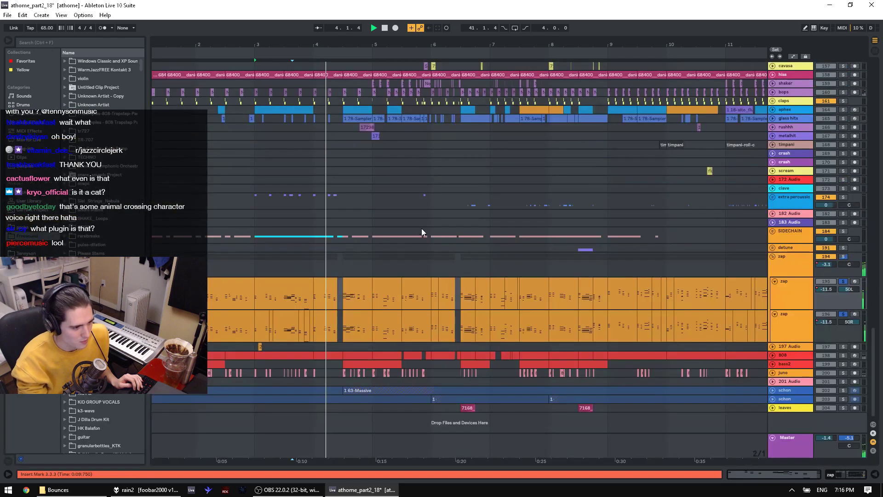
key("space")
left_click(843, 355, "ctrl")
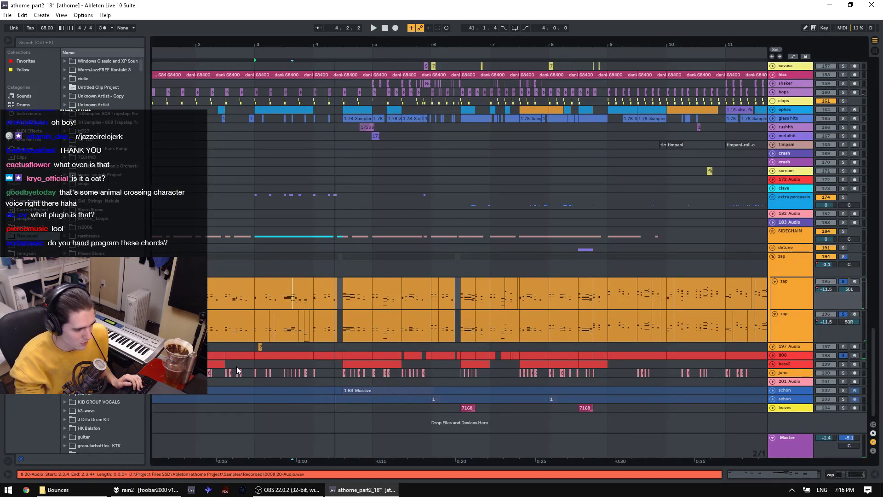
left_click(798, 356)
key("space")
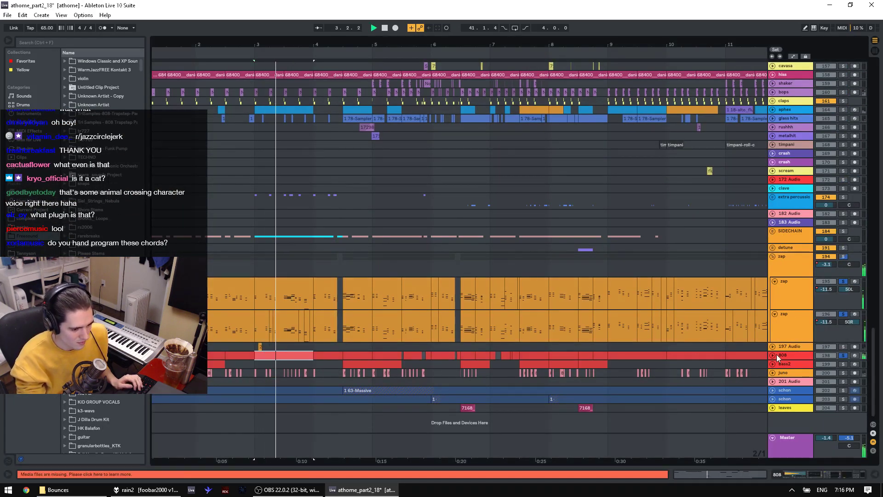
left_click_drag(795, 361, 794, 409)
Step: Select both zap tracks from 6.3.1 to bar 11 and play the selection
scroll(522, 359, "down", 3)
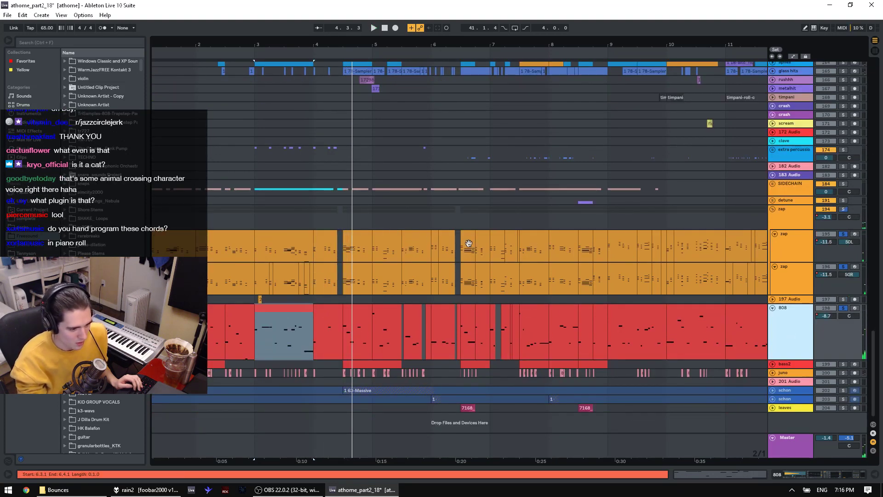
left_click_drag(468, 243, 637, 283)
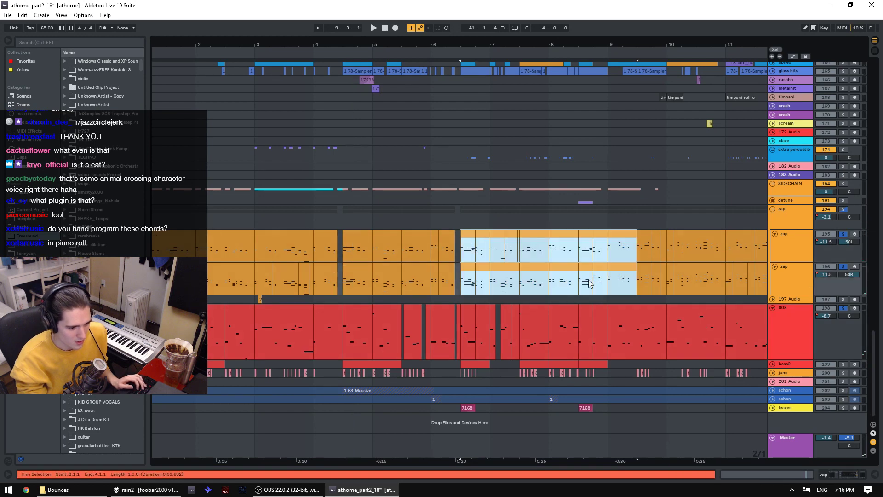
left_click(670, 270, "shift")
left_click_drag(691, 47, 524, 43)
left_click(543, 274, "shift")
key("space")
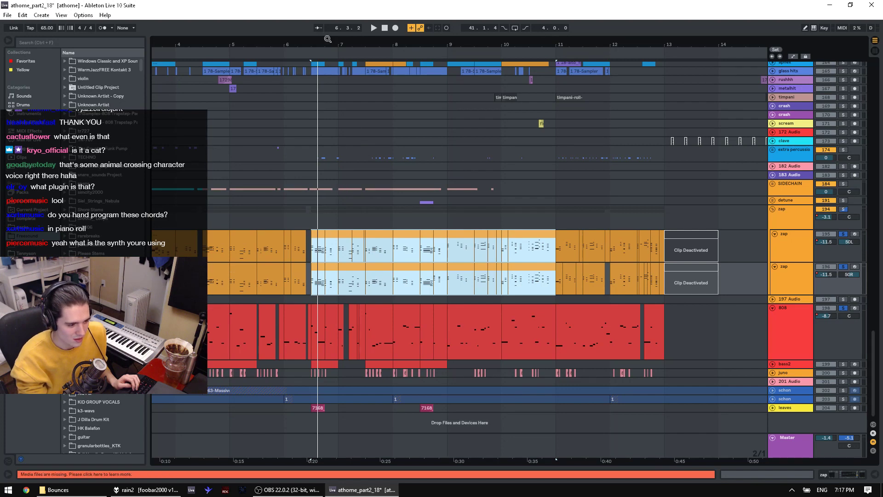
Step: Extend the zap selection back to bar 1, play from there and add the juno track to the solo
left_click_drag(327, 38, 327, 26)
left_click(169, 248, "shift")
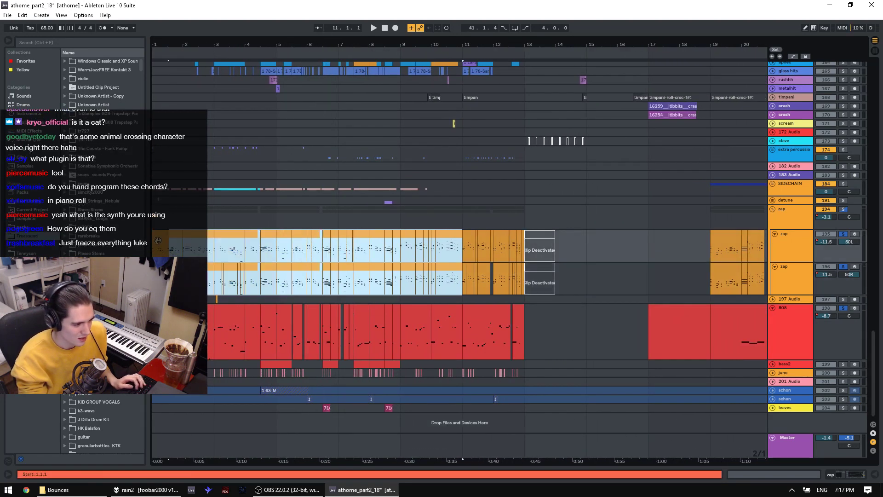
key("space")
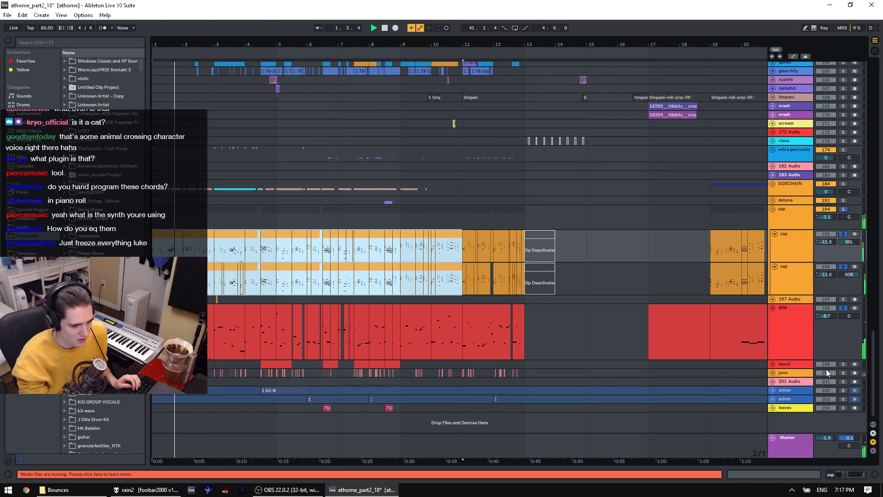
left_click(854, 381)
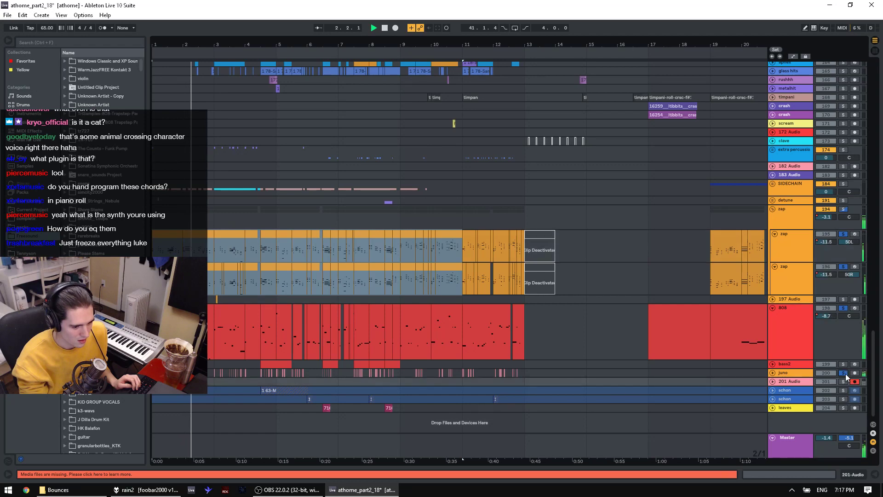
left_click(854, 381)
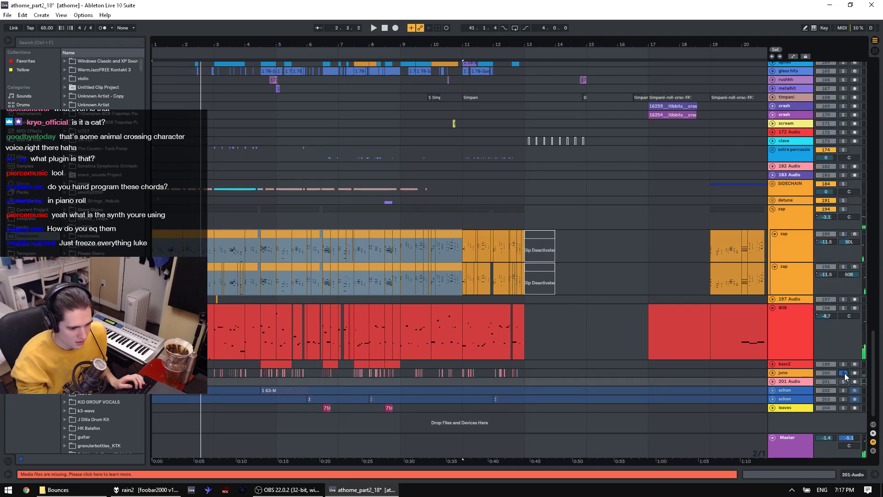
Step: Unfold the juno track and play it on its own from bar 2
left_click(773, 375)
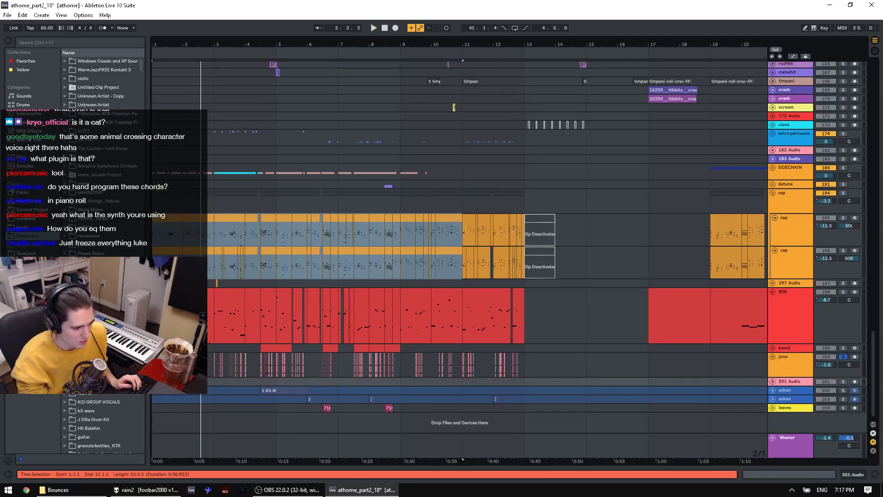
key("space")
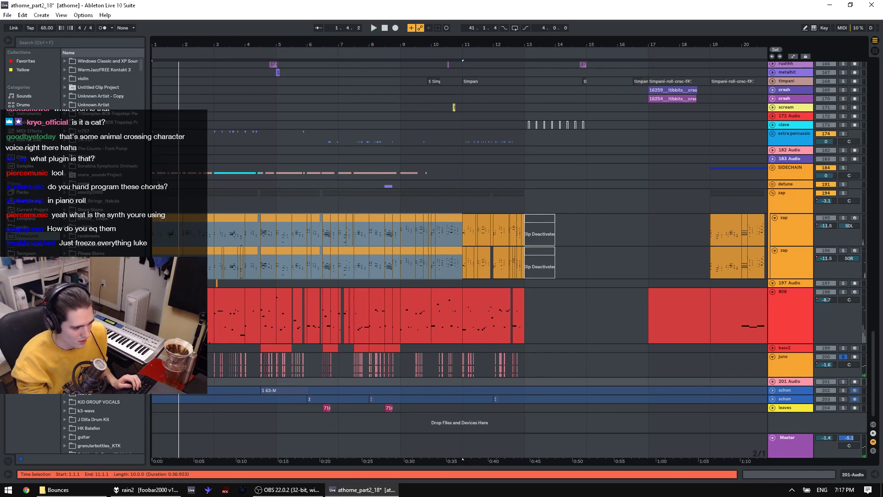
left_click(185, 370)
key("space")
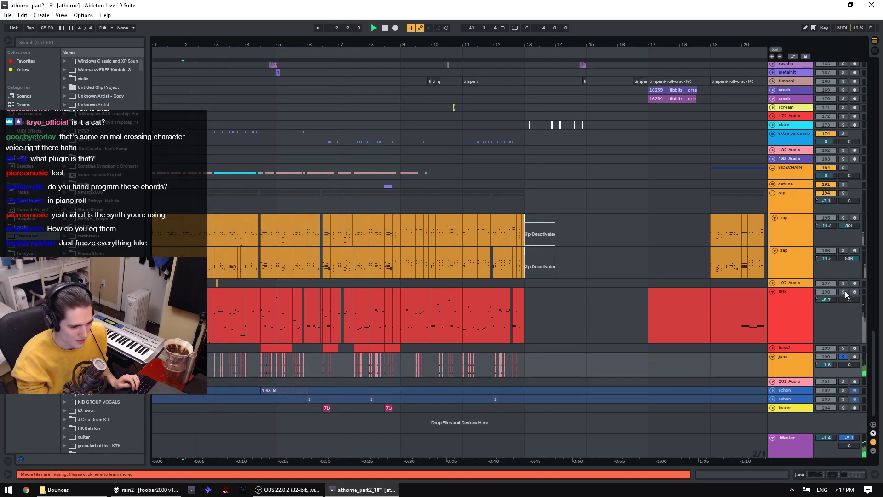
Step: Add the 808 track and zap group to the solo, play zap from bar 2 to bar 3 and compare with juno's solo off and on
left_click(843, 292, "ctrl")
key("space")
key("space")
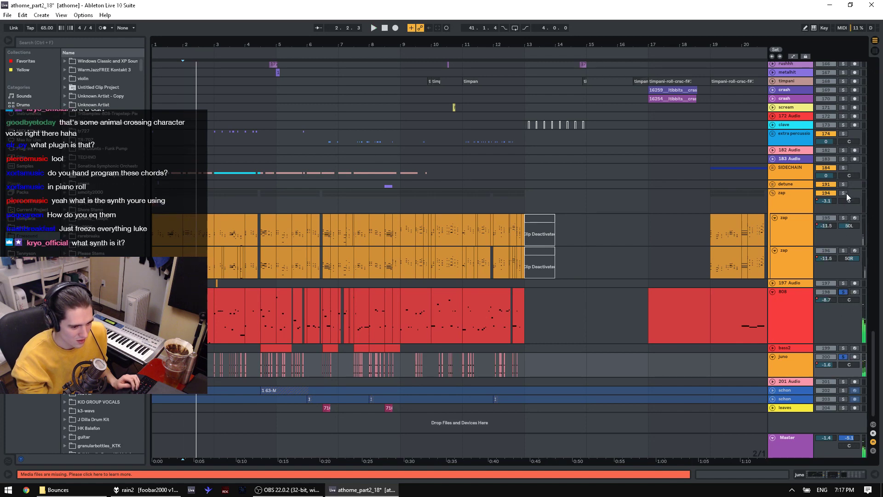
left_click_drag(192, 220, 214, 226)
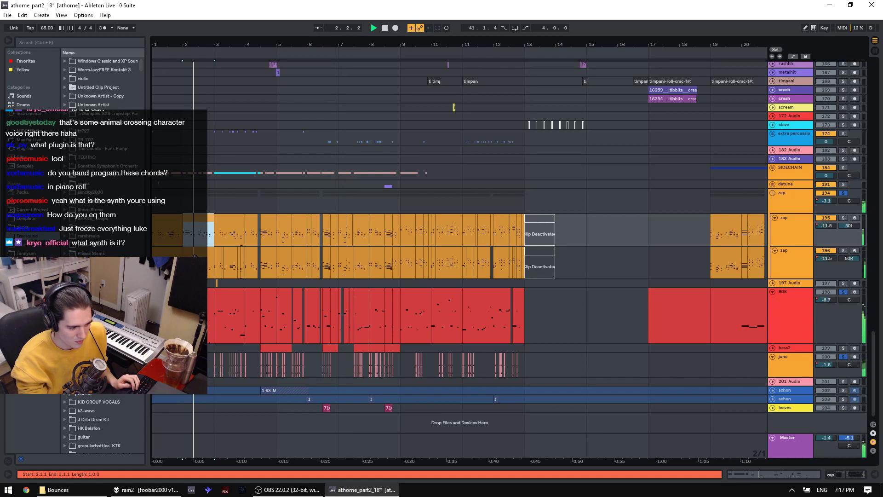
left_click(843, 357)
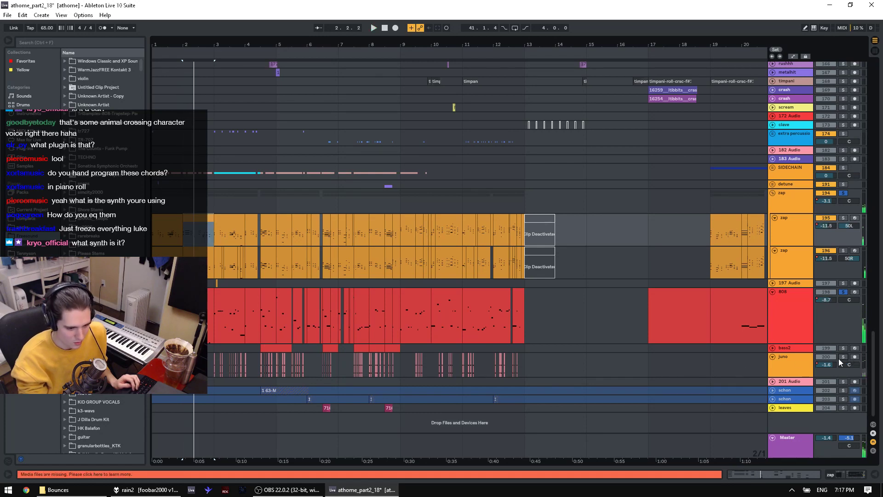
left_click(843, 357)
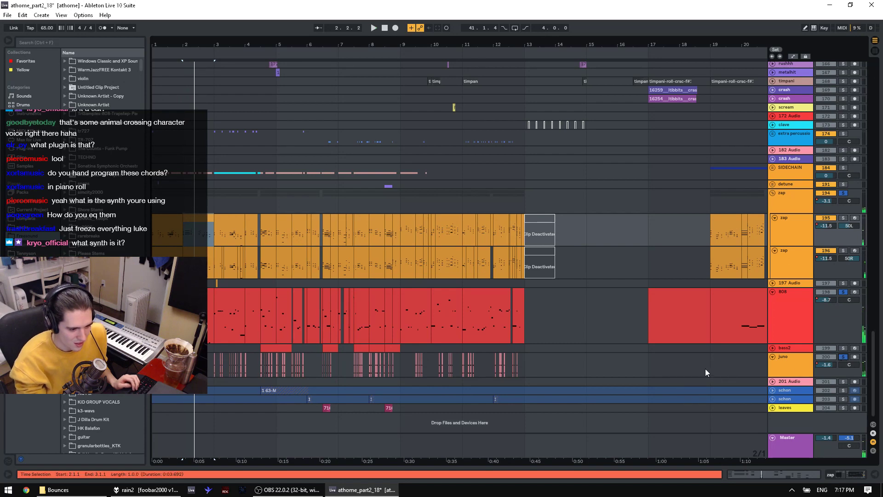
Step: Solo and unfold the nord squeak track, play it from bar 5 and raise its volume to 2.4 dB
scroll(836, 288, "up", 3)
scroll(810, 241, "up", 2)
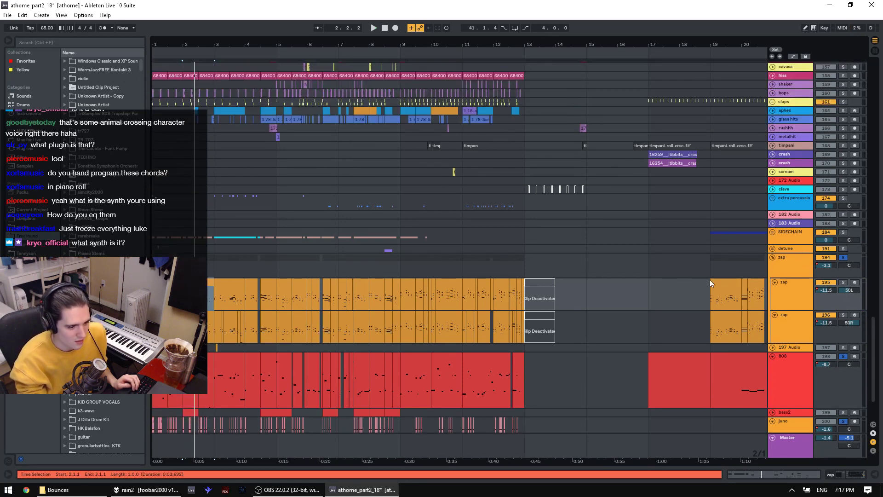
scroll(793, 198, "up", 3)
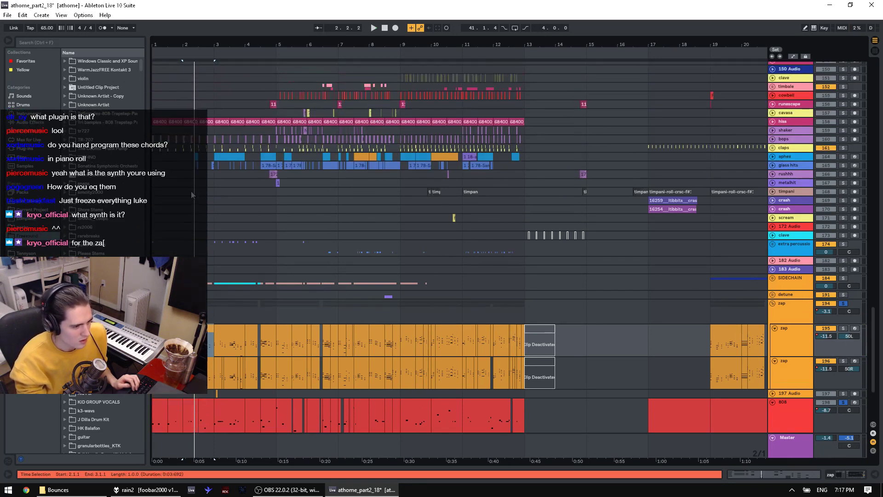
scroll(221, 183, "up", 10)
left_click(272, 174)
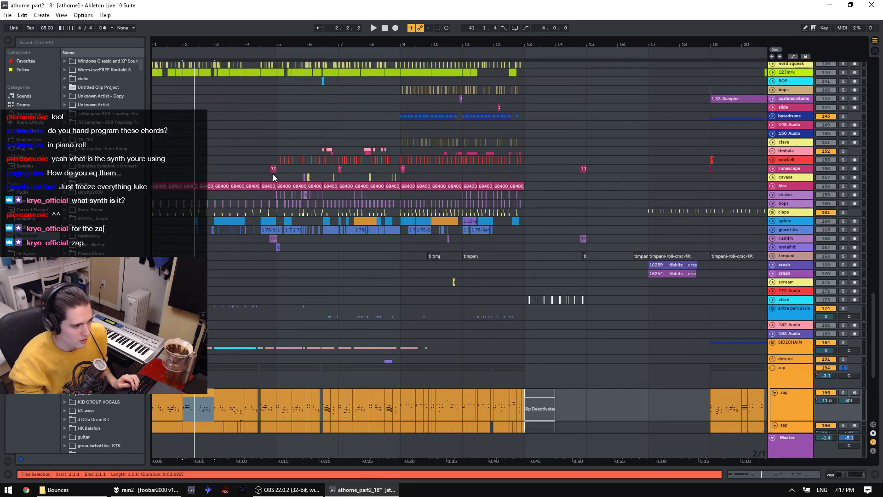
key("space")
scroll(310, 216, "up", 6)
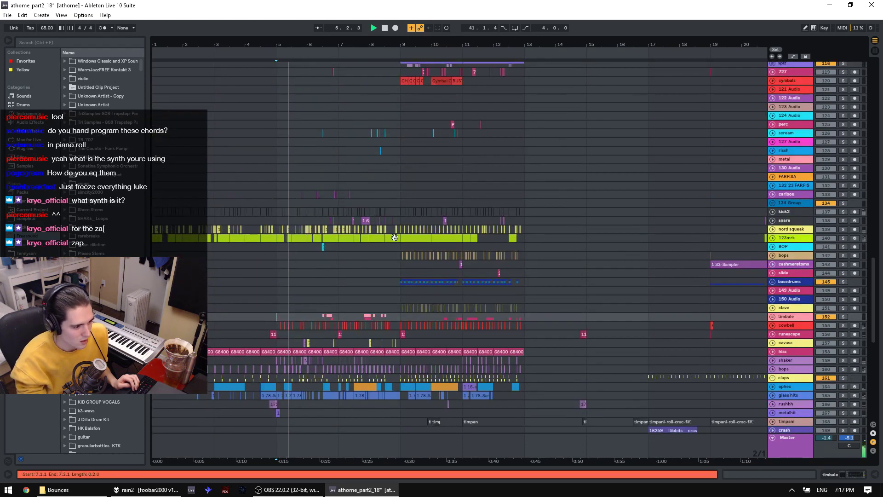
key("space")
left_click(772, 229)
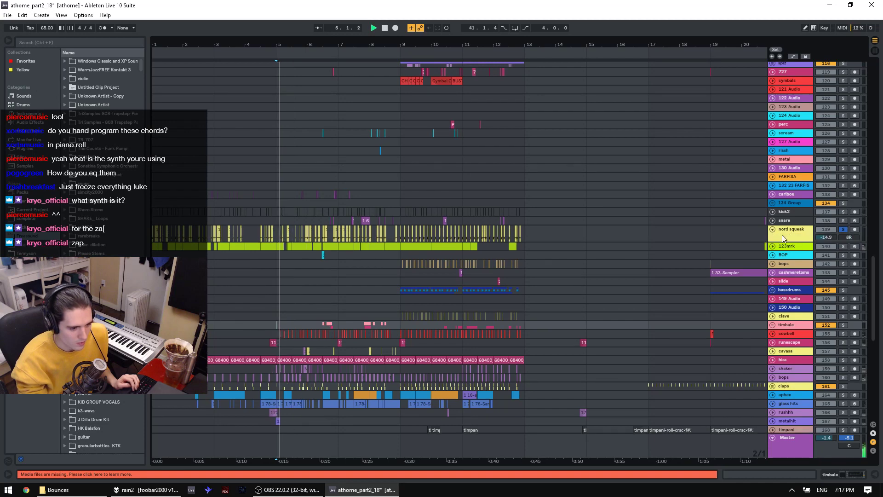
key("space")
key("space")
left_click_drag(825, 237, 825, 228)
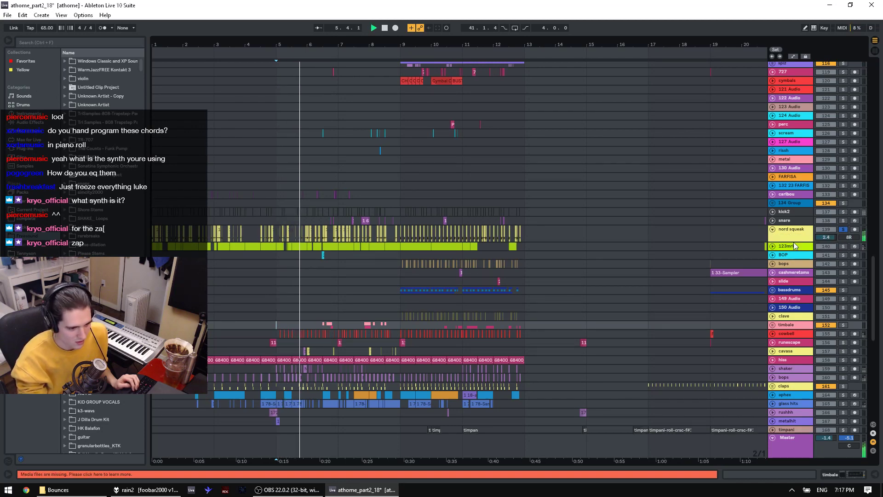
Step: Make the nord squeak track taller and play its clips at close range from 5.4.4
left_click_drag(794, 241, 793, 303)
left_click_drag(322, 44, 322, 103)
key("space")
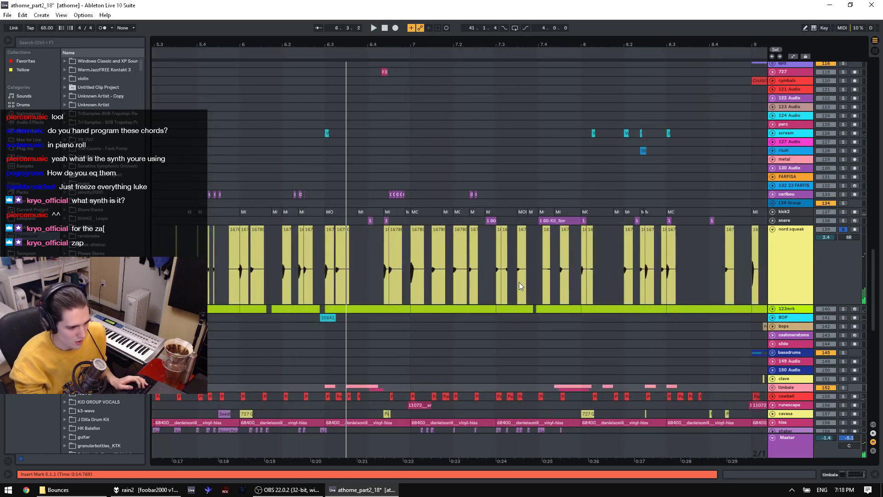
left_click(228, 285)
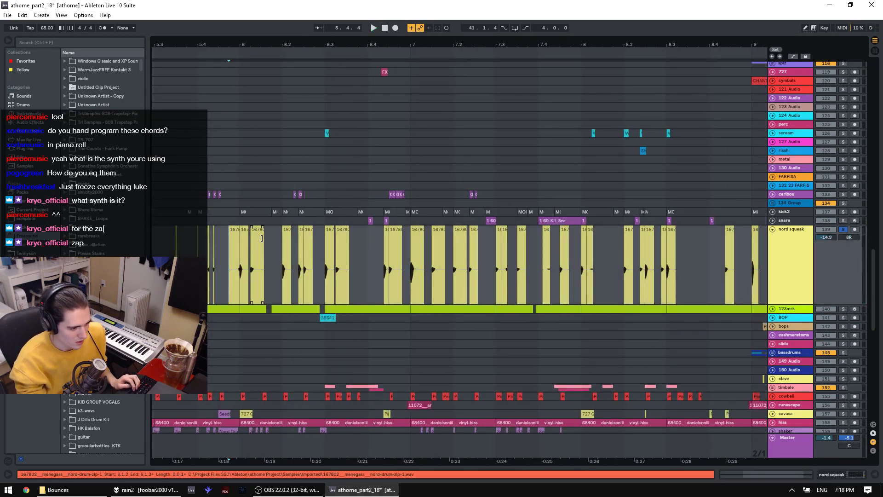
key("space")
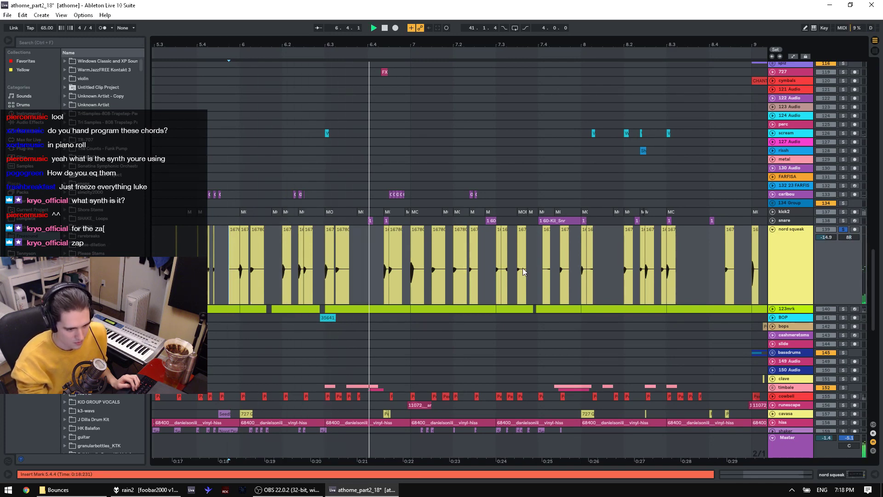
key("space")
Step: Solo the runescape track and play it from bar 7
left_click_drag(873, 262, 873, 300)
left_click(409, 195)
key("space")
left_click(843, 221)
key("space")
key("space")
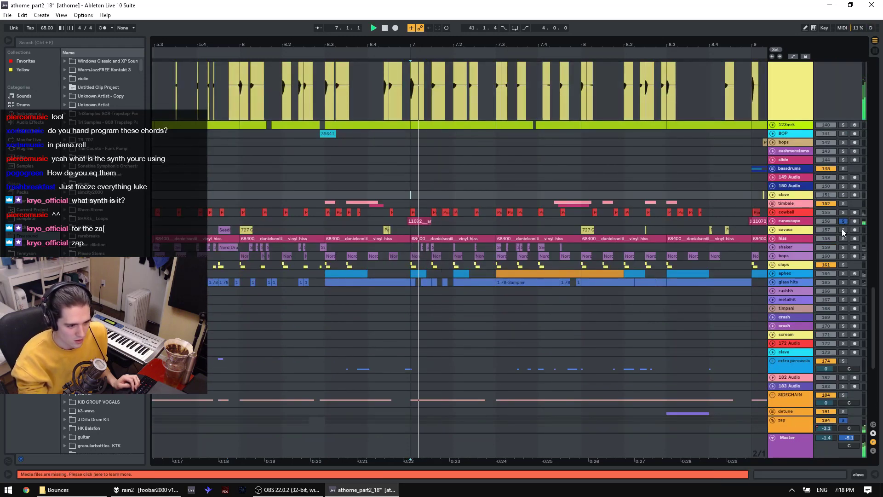
Step: Play the runescape clip from just before bar 7 and open its sample waveform for inspection
key("space")
left_click(397, 222)
key("space")
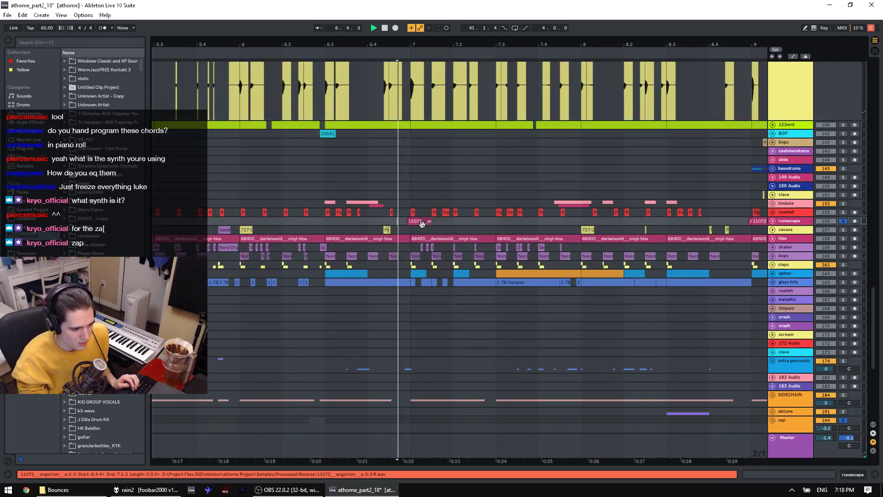
double_click(421, 222)
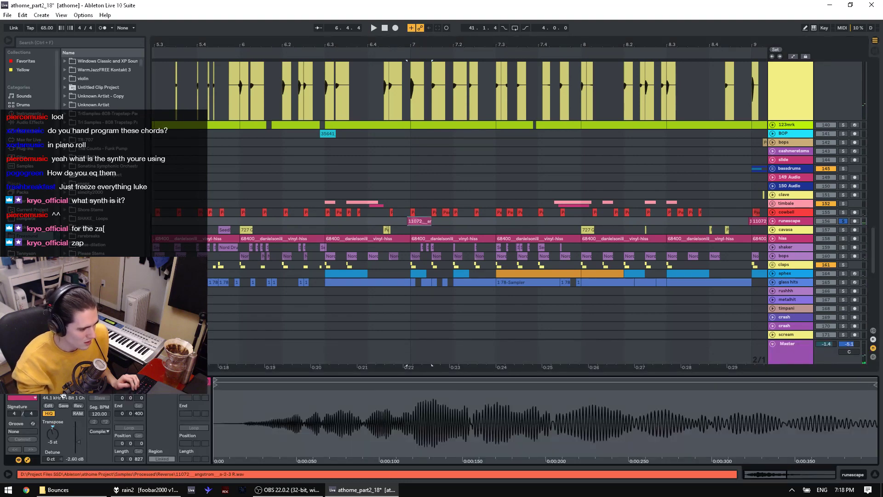
left_click(402, 222)
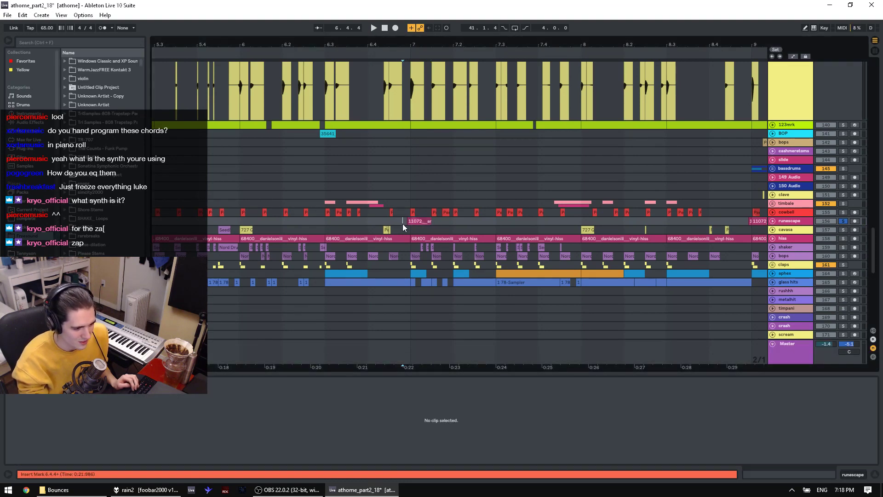
key("space")
Step: Add the hiss, bops and claps tracks to the solo while playing from 6.4.4
left_click(843, 239)
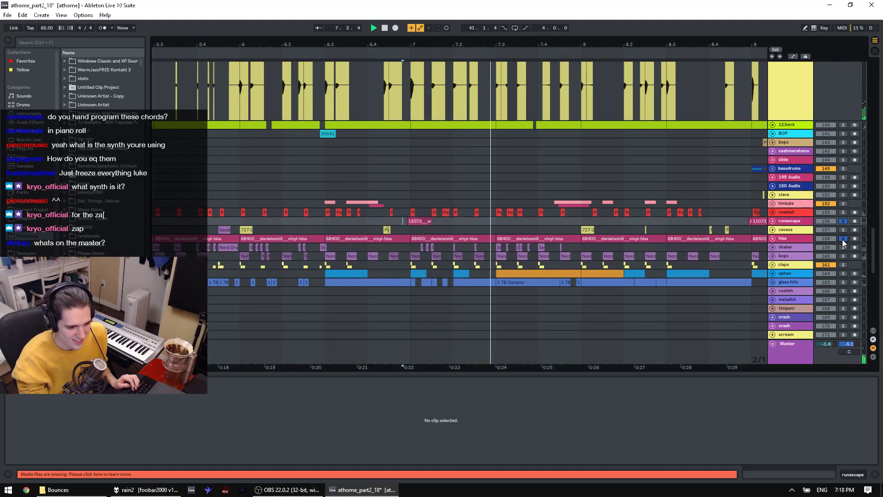
key("space")
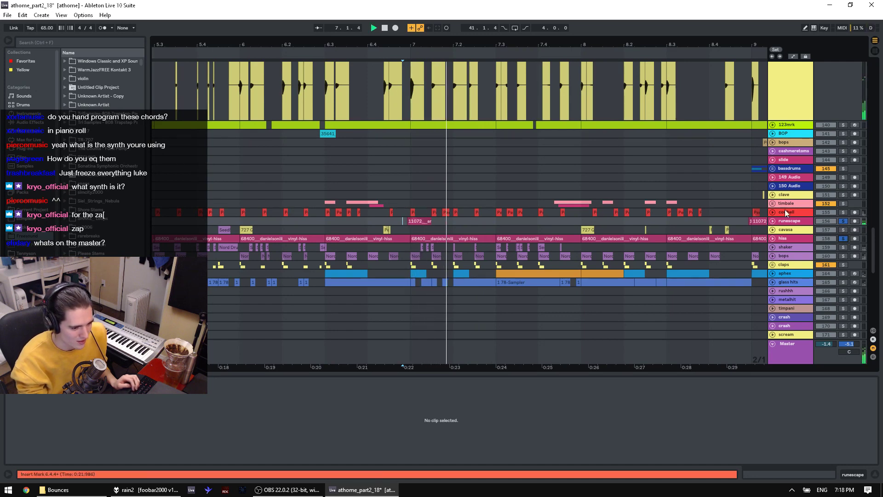
left_click(843, 256)
left_click(844, 265)
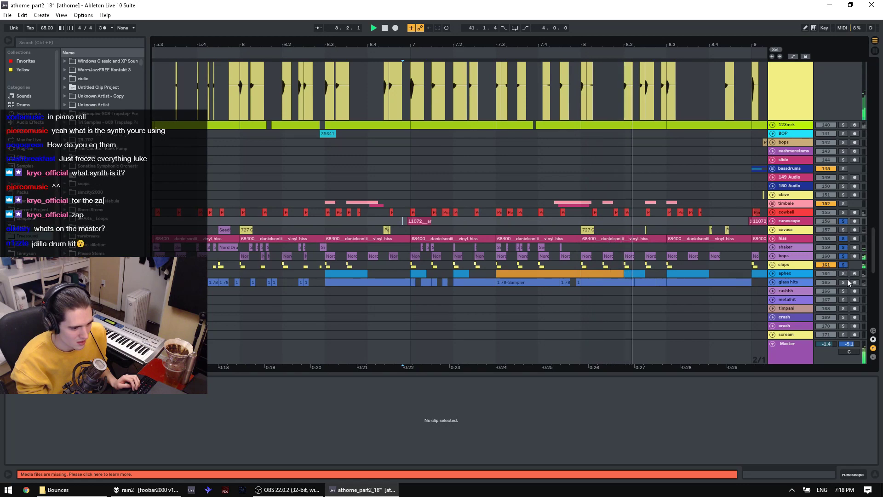
Step: Clear the solos on the zap group, 808 and remaining tracks and play the full mix again from 6.4.4
scroll(846, 280, "down", 10)
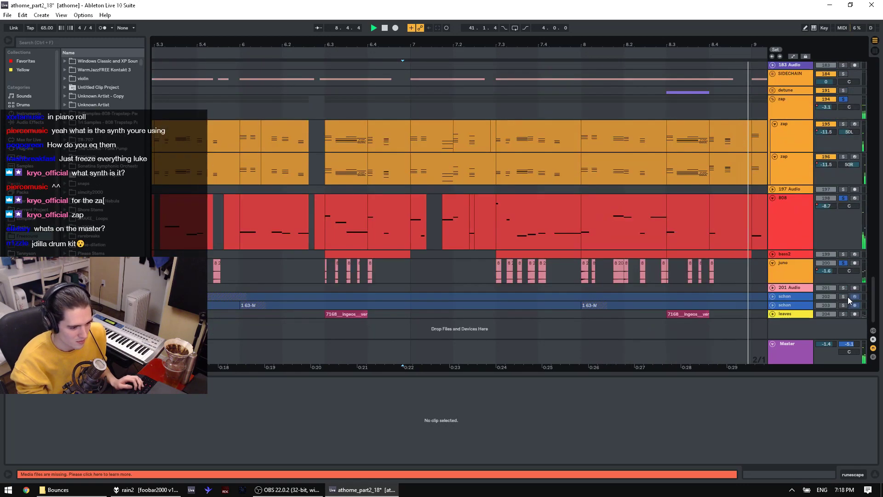
left_click_drag(649, 45, 533, 10)
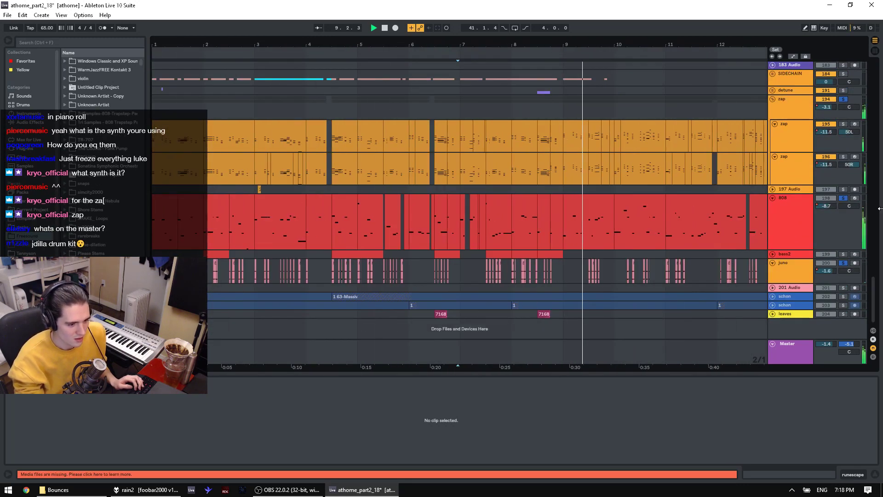
key("space")
left_click(845, 196)
left_click(844, 197)
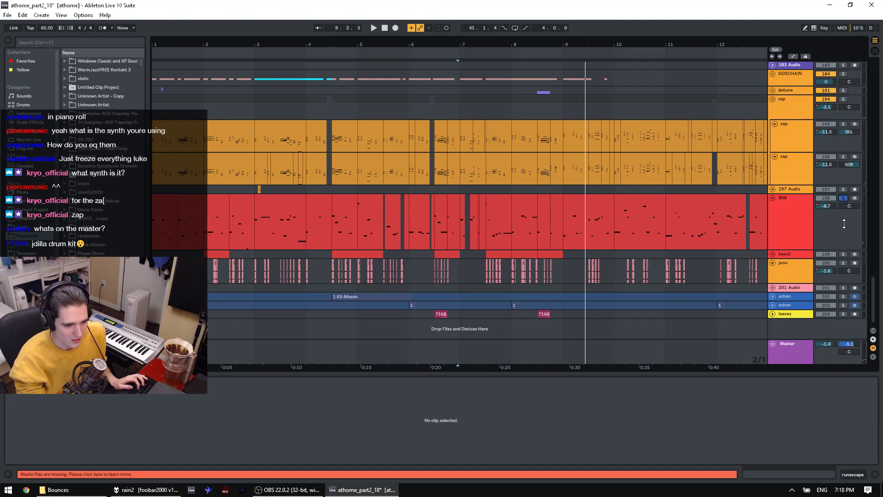
left_click(844, 198)
key("space")
Step: Deactivate and reactivate the tracks from SIDECHAIN down during playback, extending the selection up to 182 Audio for another comparison
scroll(802, 272, "up", 8)
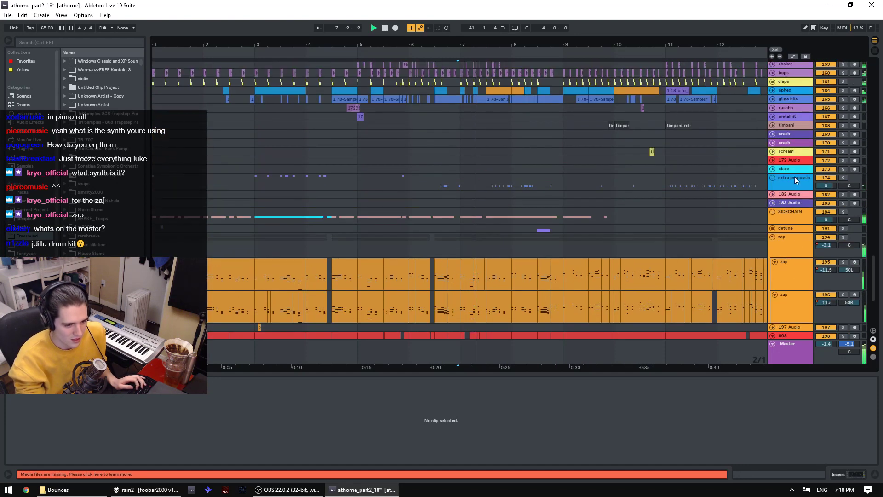
left_click(832, 211)
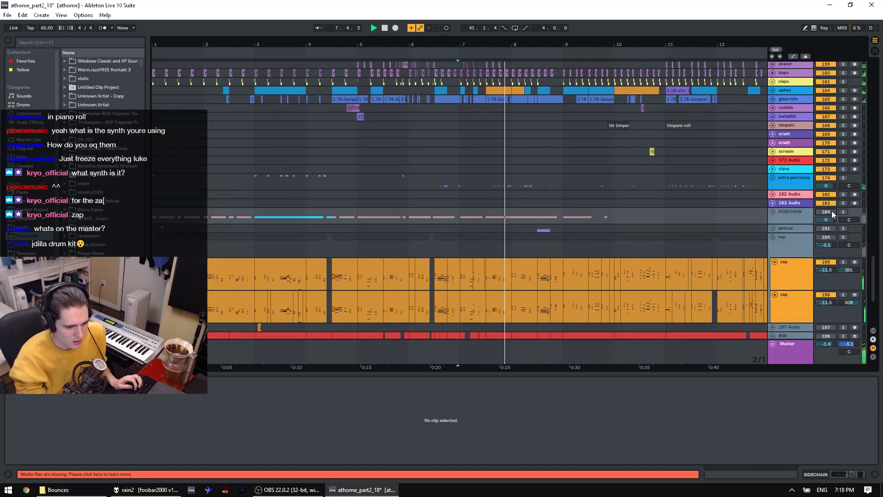
left_click(831, 211)
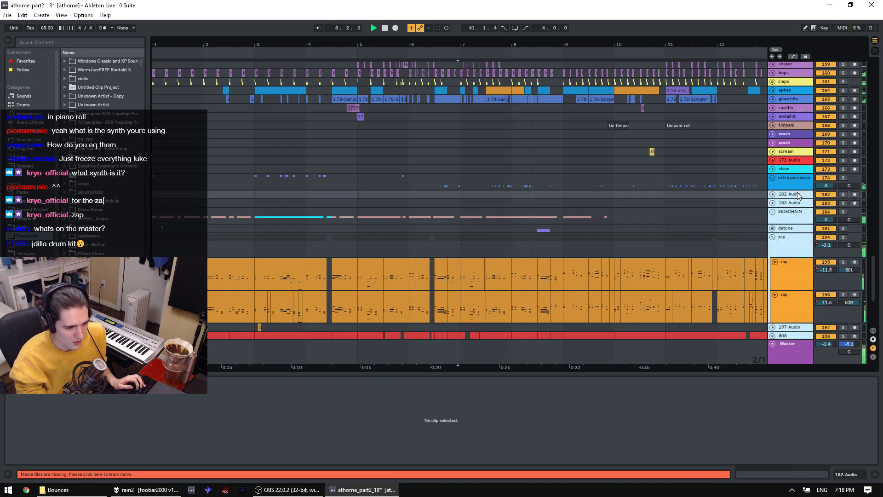
left_click(848, 197)
scroll(848, 276, "down", 5)
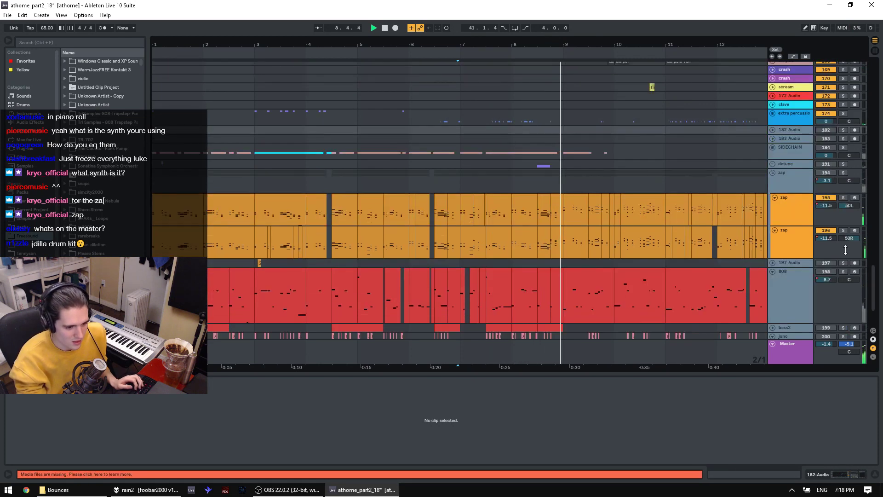
scroll(847, 343, "down", 1)
Step: Select the snareroll to horns tracks from bar 9 to bar 13 and play the full mix from bar 9
left_click_drag(874, 307, 871, 196)
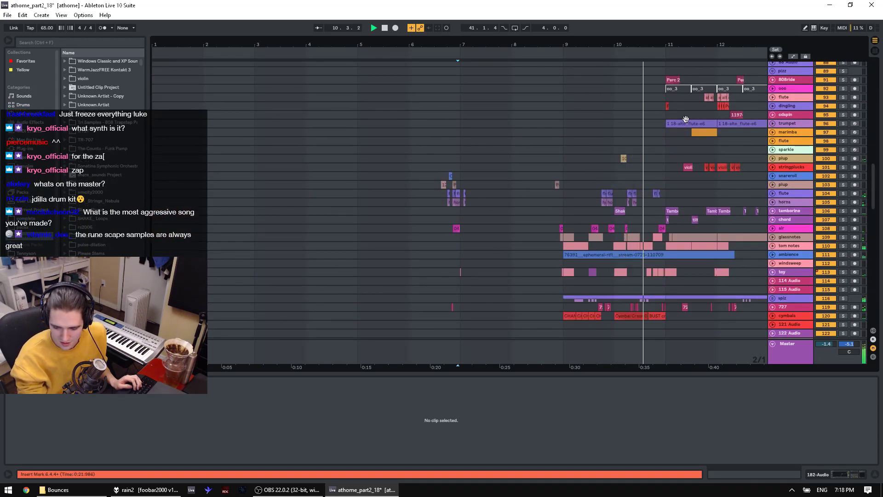
left_click_drag(696, 45, 508, 78)
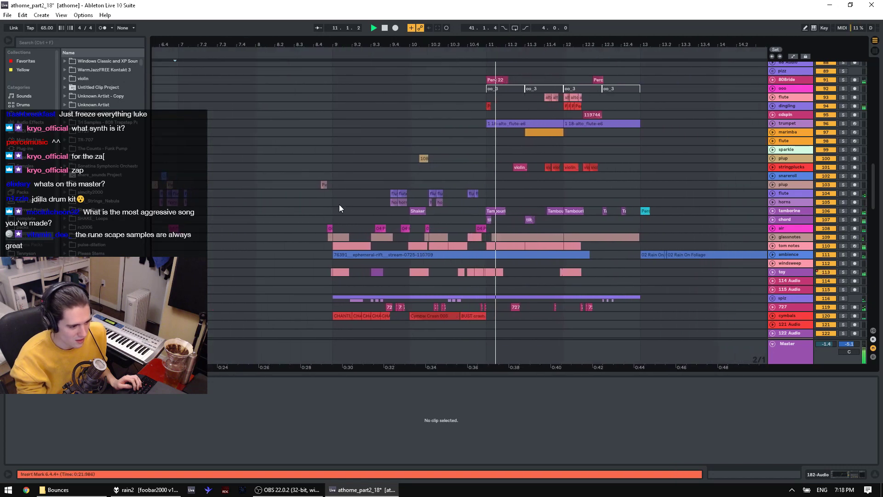
left_click_drag(339, 205, 647, 179)
left_click_drag(877, 175, 881, 226)
key("space")
key("space")
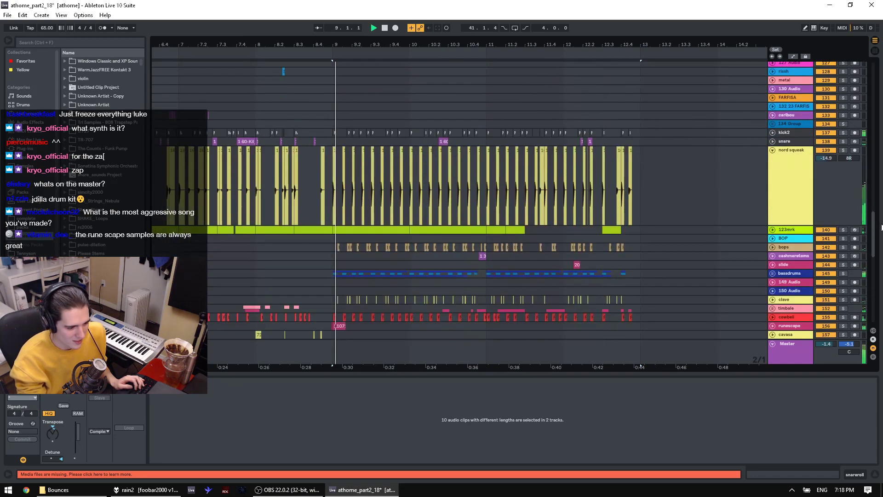
Step: Solo the nord squeak track briefly during playback and return to the full mix
left_click(844, 150)
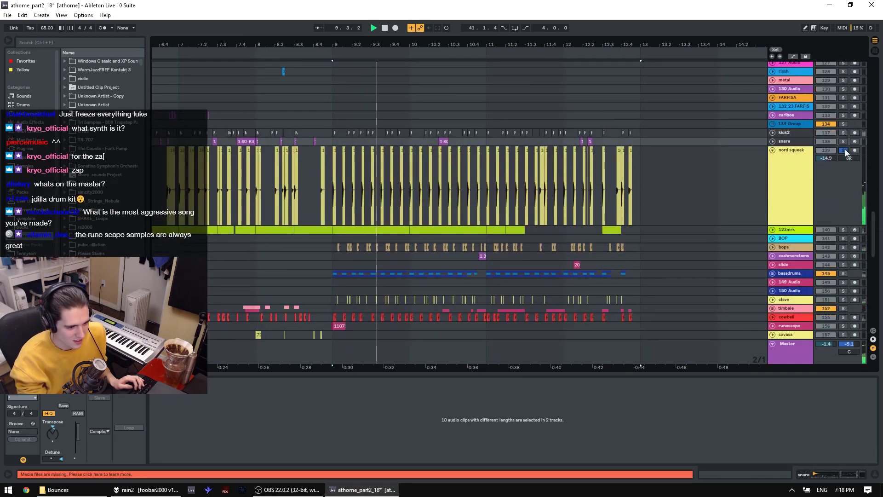
left_click(845, 150)
scroll(848, 129, "up", 4)
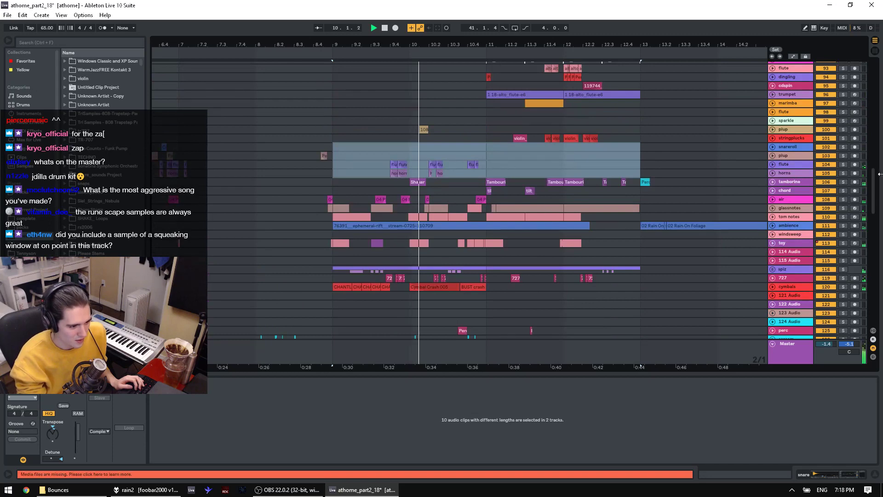
Step: Restart playback of the full mix from bar 19
mouse_move(688, 45)
left_mouse_down()
mouse_move(367, 42)
mouse_move(365, 23)
left_mouse_up()
left_click(581, 164)
key("space")
key("space")
scroll(598, 181, "up", 2)
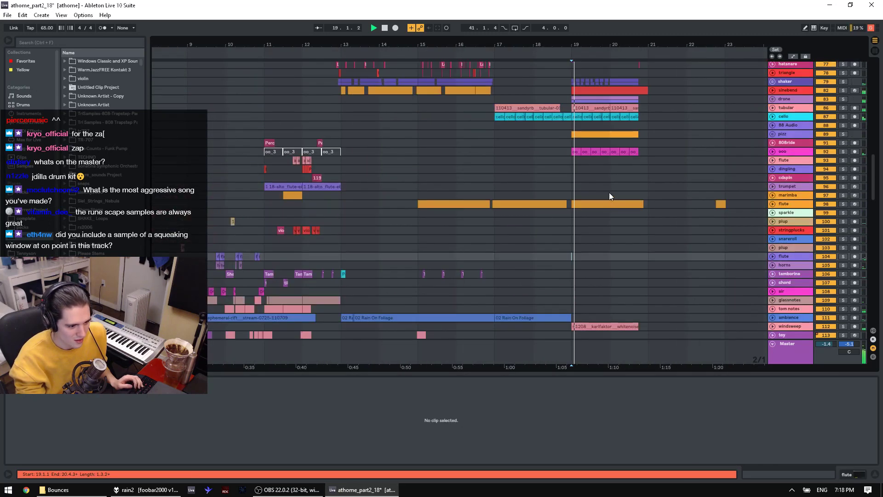
Step: Set the playback start to bar 17, solo the fulloflove group and play it
scroll(644, 211, "up", 2)
left_click(496, 193)
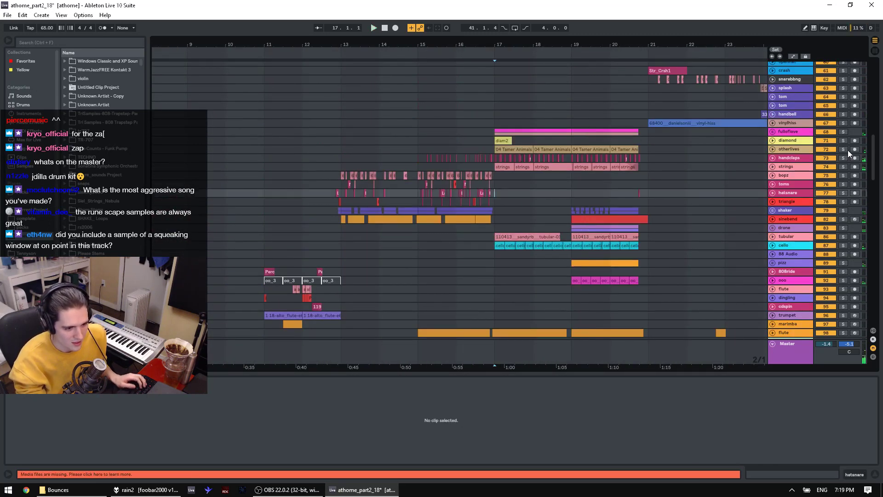
left_click_drag(841, 127, 841, 136)
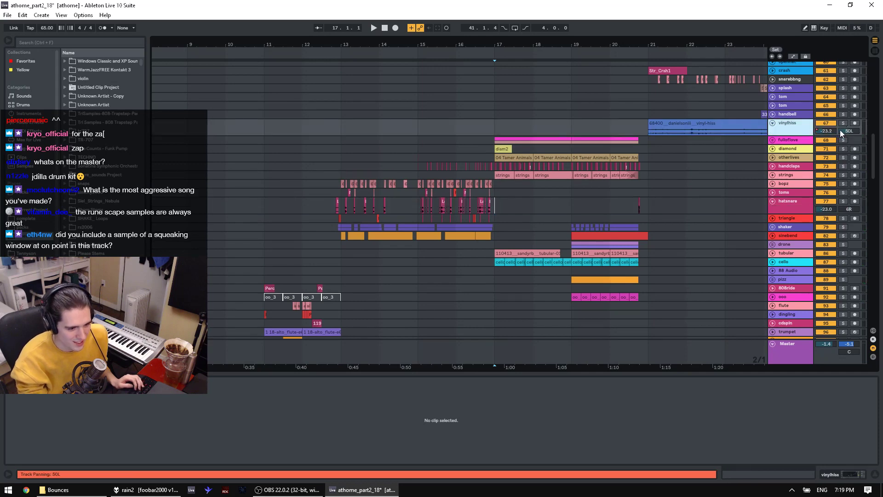
key("space")
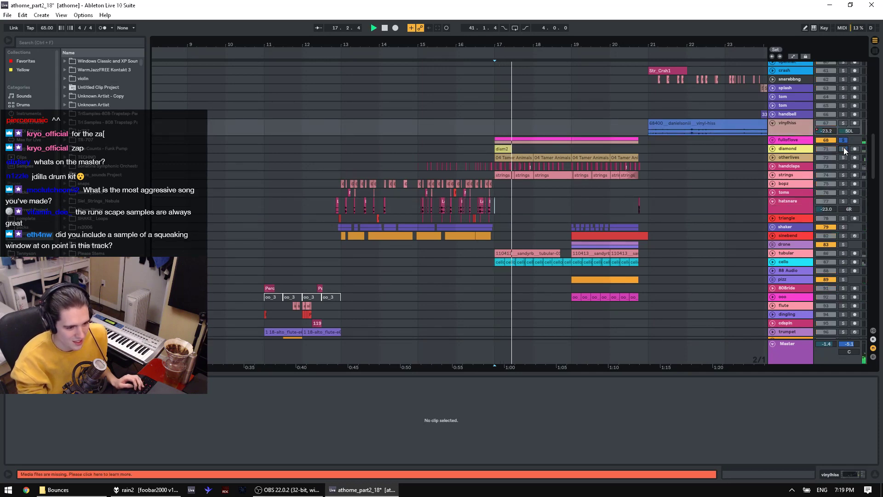
Step: Unfold the fulloflove group and select its left and right clips from bar 17 to 20.4
scroll(643, 103, "up", 3)
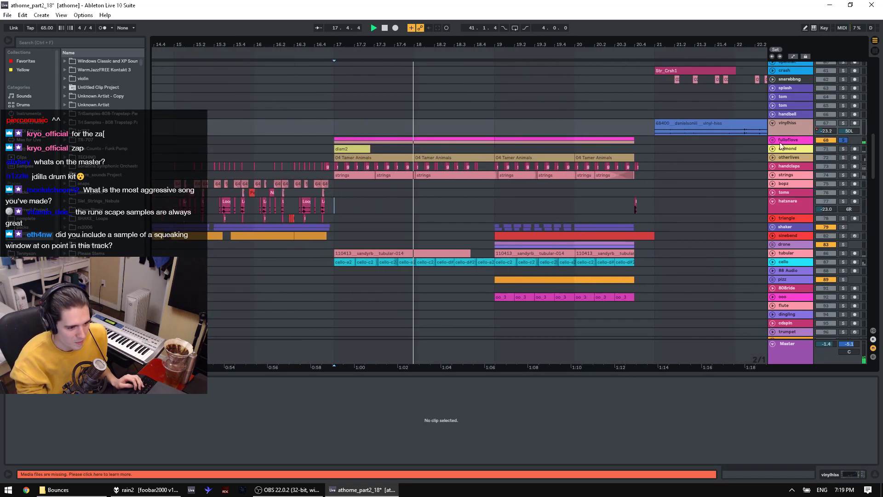
left_click(773, 140)
left_click(400, 217)
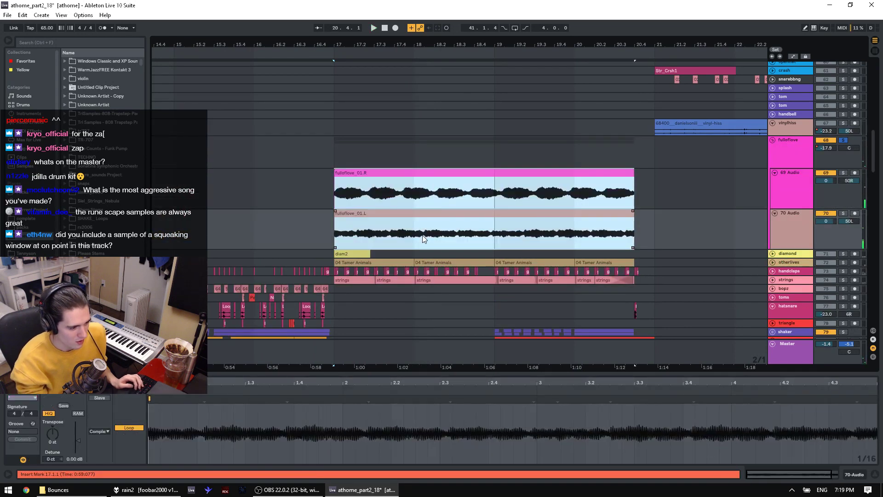
Step: Add the otherlives track to the solo and select its Tamer Animals clips from bar 17 onward
left_click(844, 262)
left_click(385, 261)
left_click(617, 262, "shift")
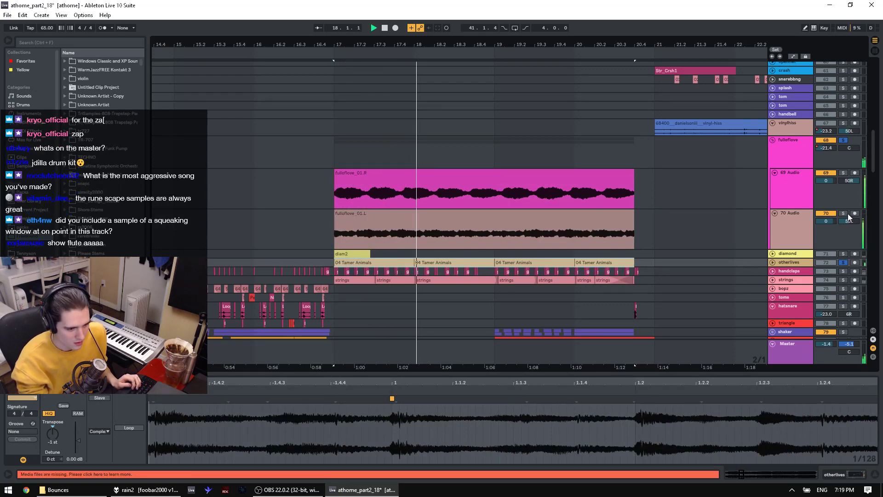
Step: Add the strings track to the solo, unfold it, select all its clips and play from bar 17
scroll(833, 256, "down", 4)
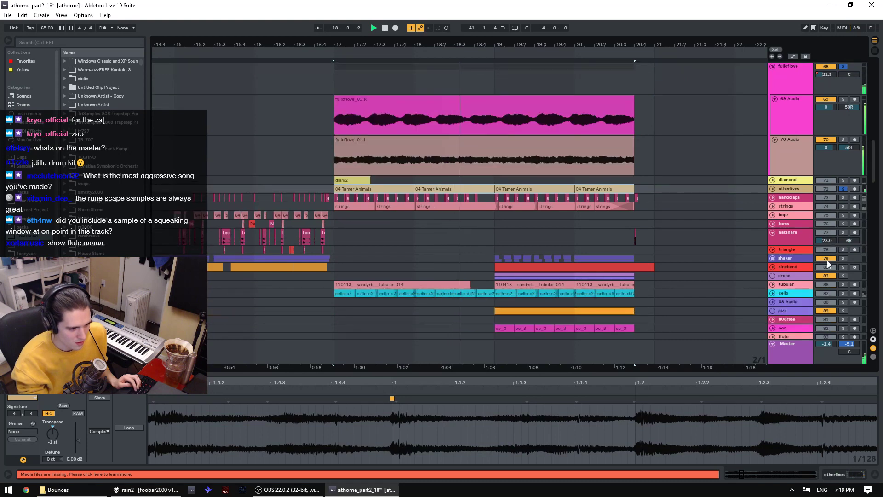
left_click(842, 206)
left_click(794, 208)
left_click(772, 206)
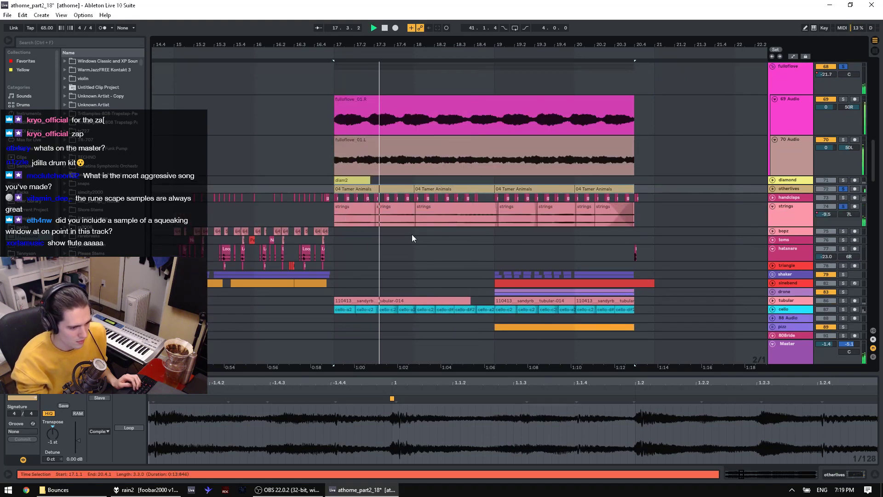
left_click(362, 207)
left_click(636, 216, "shift")
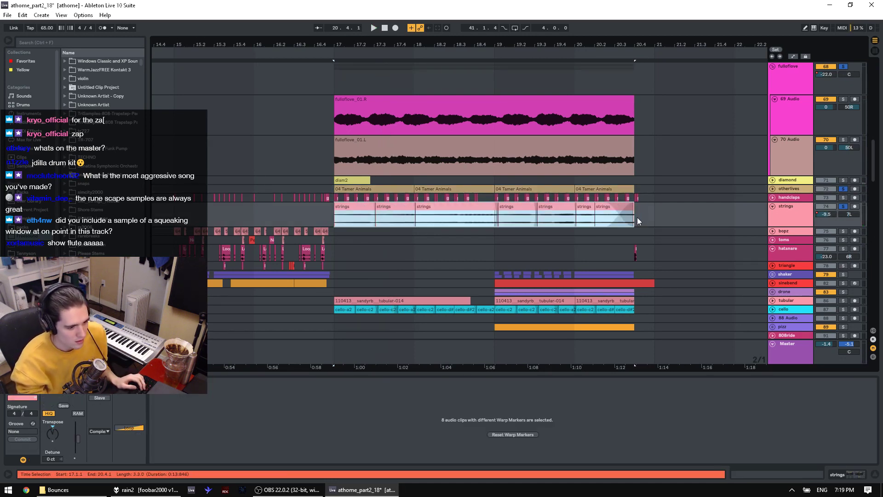
key("space")
Step: Add the cello track to the solo and unfold it to show its clips during playback
scroll(832, 269, "down", 3)
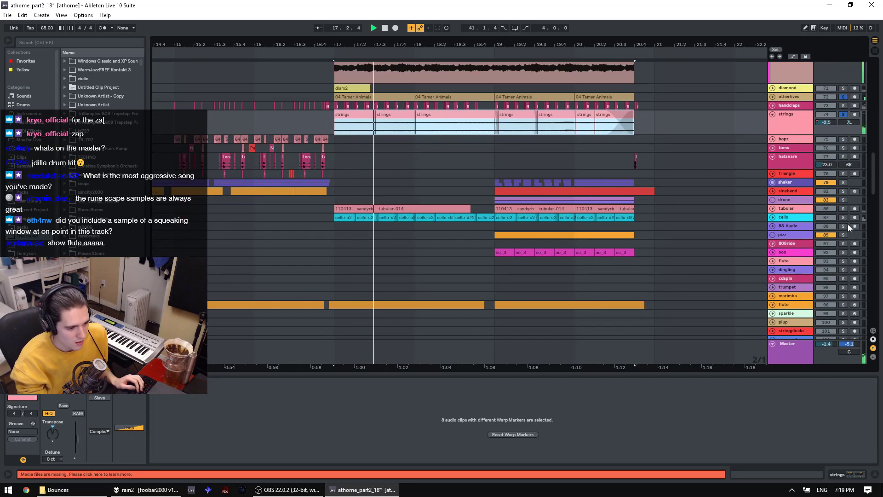
left_click(841, 218, "ctrl")
left_click(773, 217)
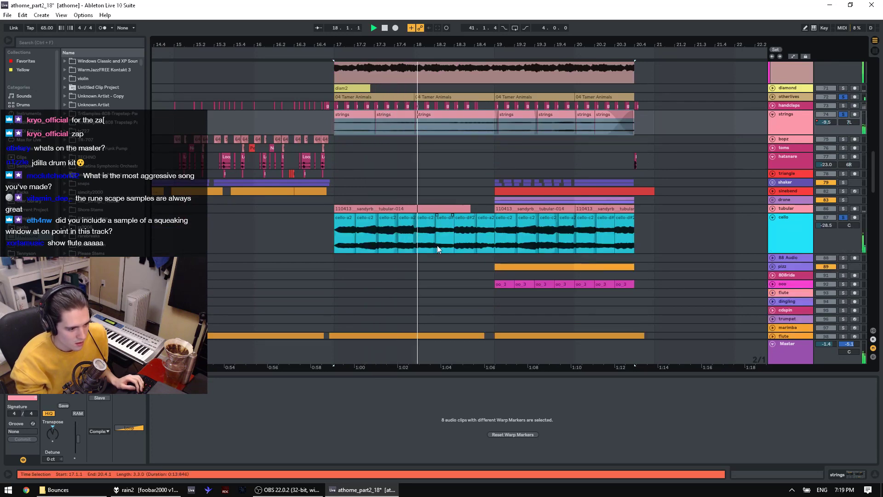
scroll(432, 236, "down", 1)
mouse_move(491, 44)
left_mouse_down()
mouse_move(491, 72)
mouse_move(492, 48)
left_mouse_up()
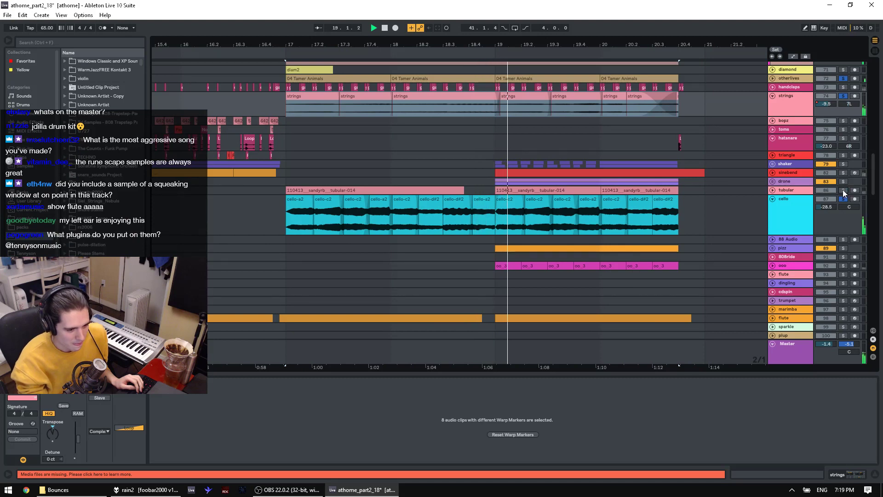
Step: Add the tubular track to the solo, unfold it and select its first clip at bar 17
left_click(773, 190)
left_click(351, 195)
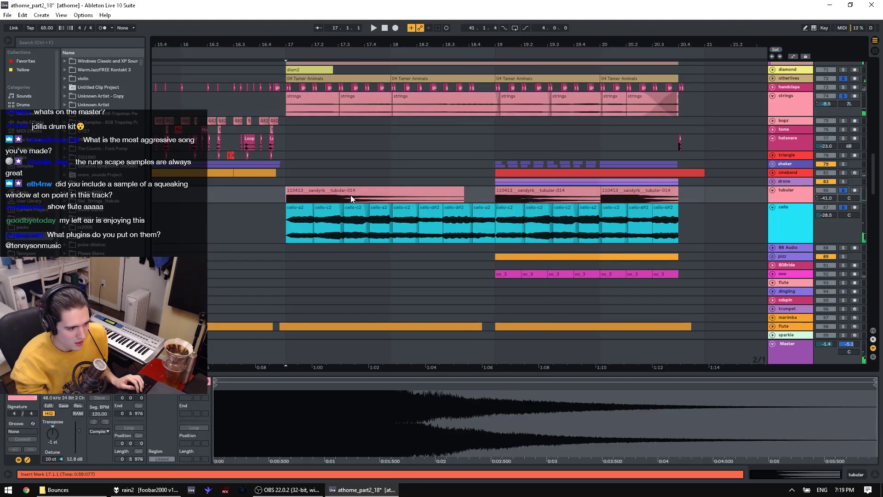
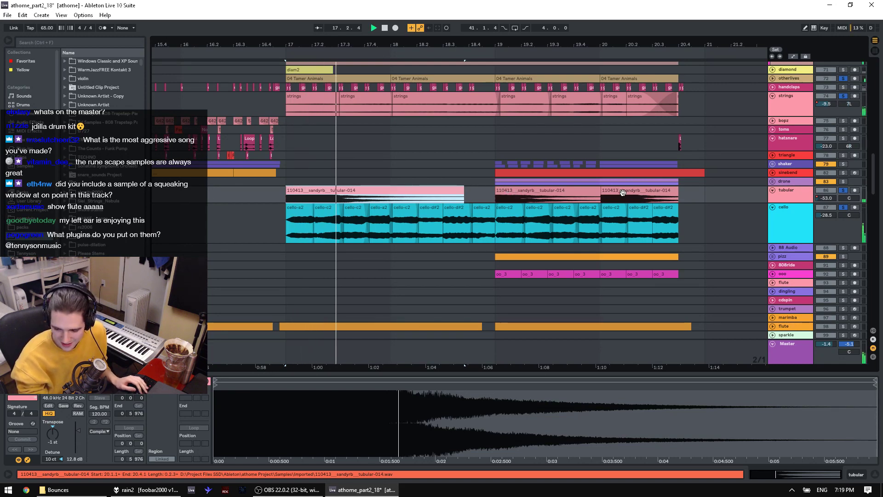
Step: Examine the audio effects on the cello, tubular, fulloflove and otherlives tracks
left_click(798, 218)
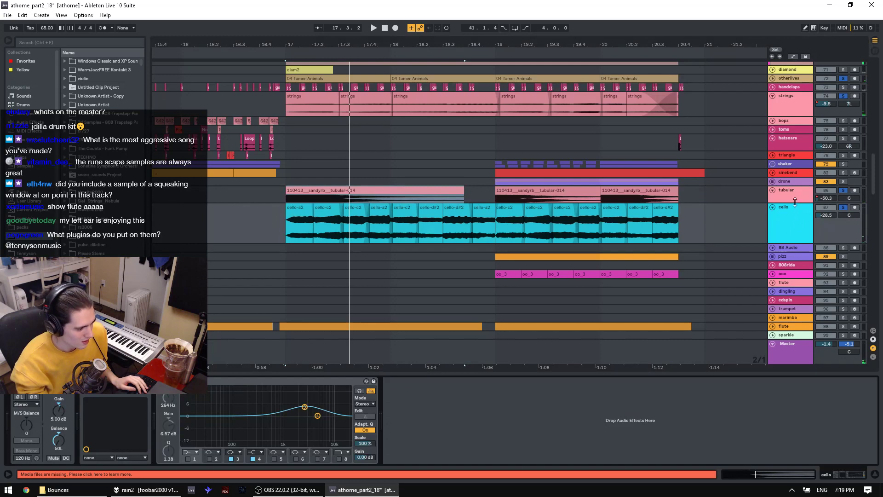
left_click(796, 198)
scroll(794, 193, "up", 8)
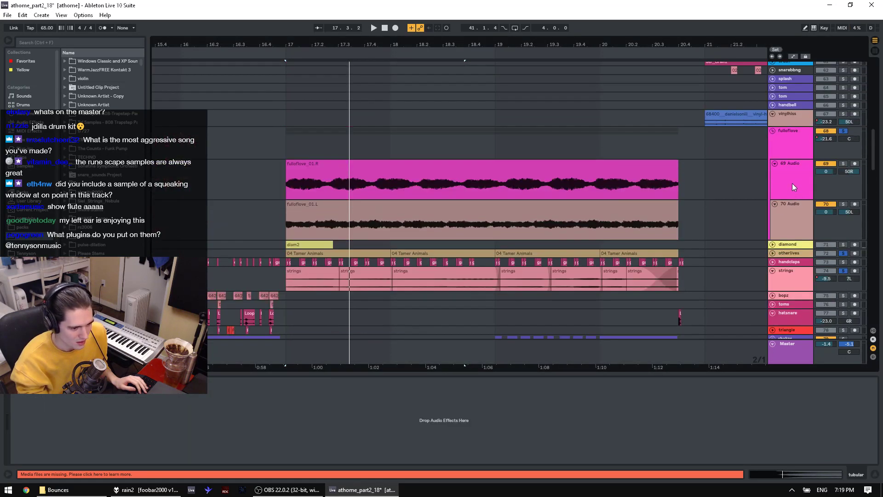
left_click(790, 168)
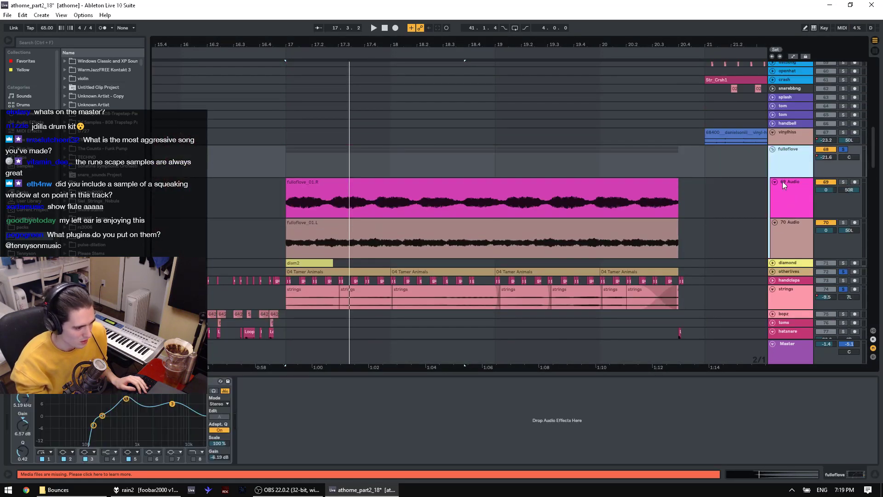
left_click(794, 269)
Step: Play the soloed tracks from bar 17, briefly try the orange flute track's solo and look for further parts in the lower tracks
key("space")
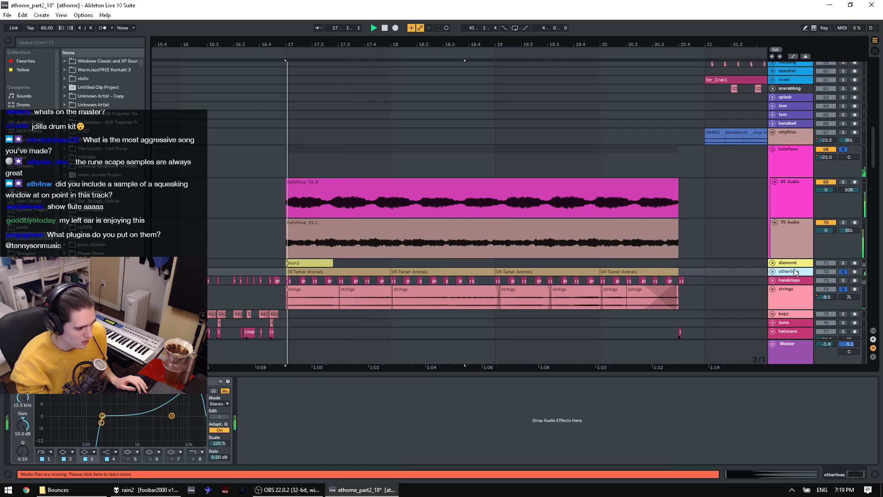
scroll(794, 268, "down", 5)
scroll(786, 262, "down", 5)
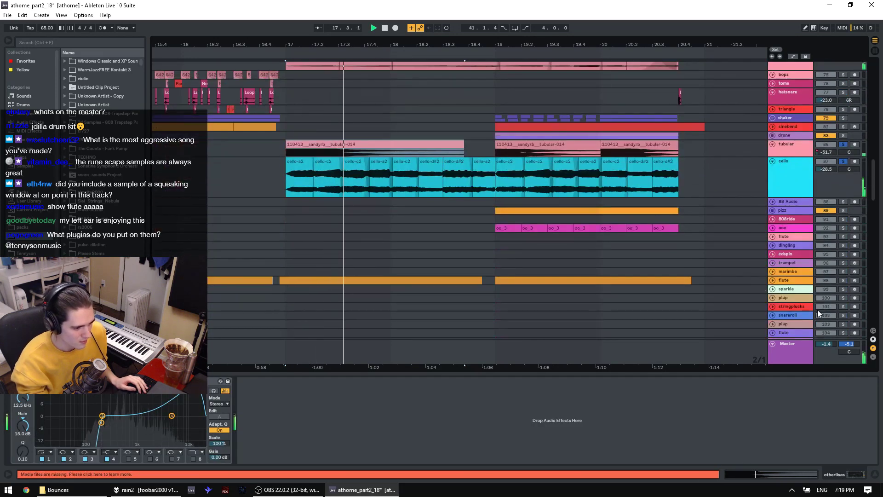
left_click(842, 280)
scroll(641, 238, "down", 8)
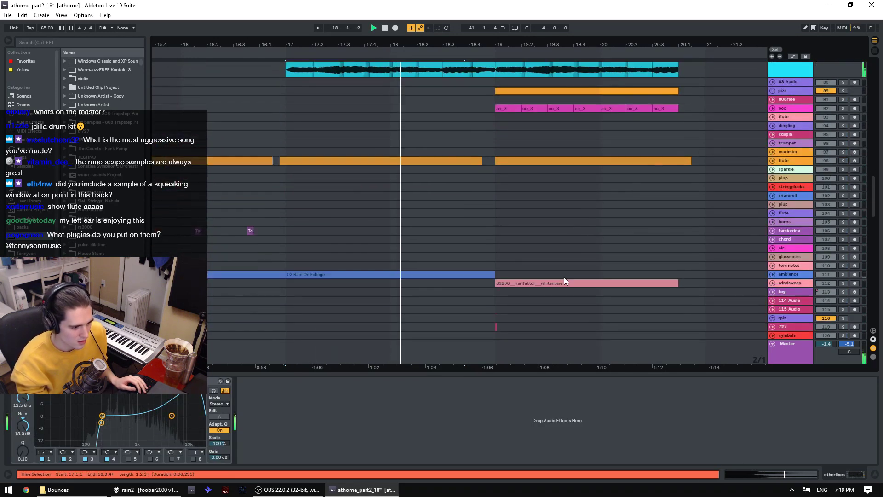
scroll(667, 241, "down", 3)
scroll(683, 208, "up", 12)
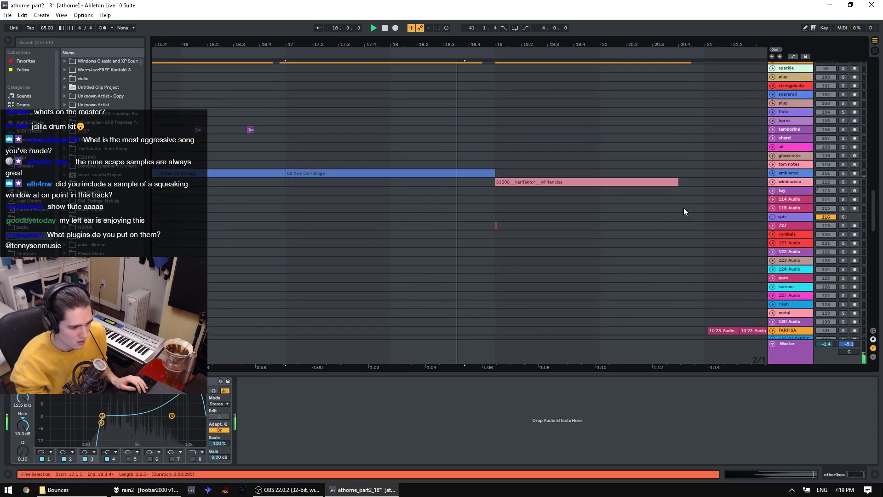
Step: Add the ooo track to the solo, play from bar 19 and unfold the track
left_click(503, 205)
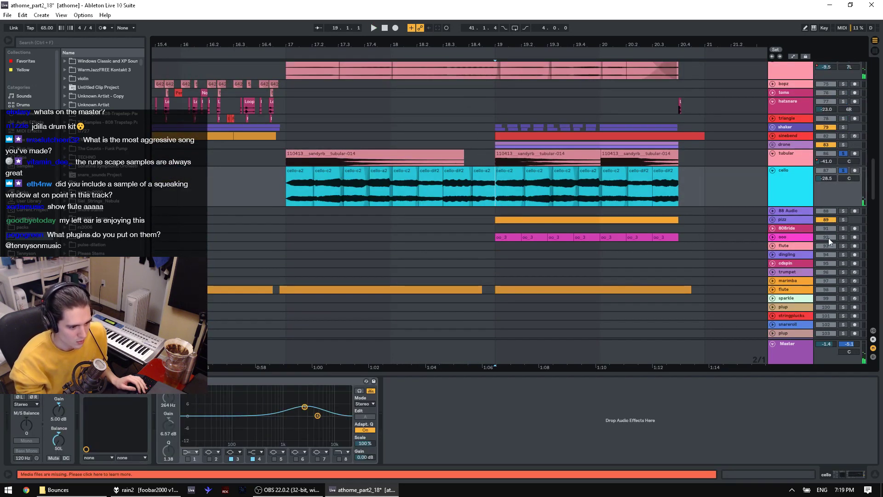
left_click(843, 237, "ctrl")
key("space")
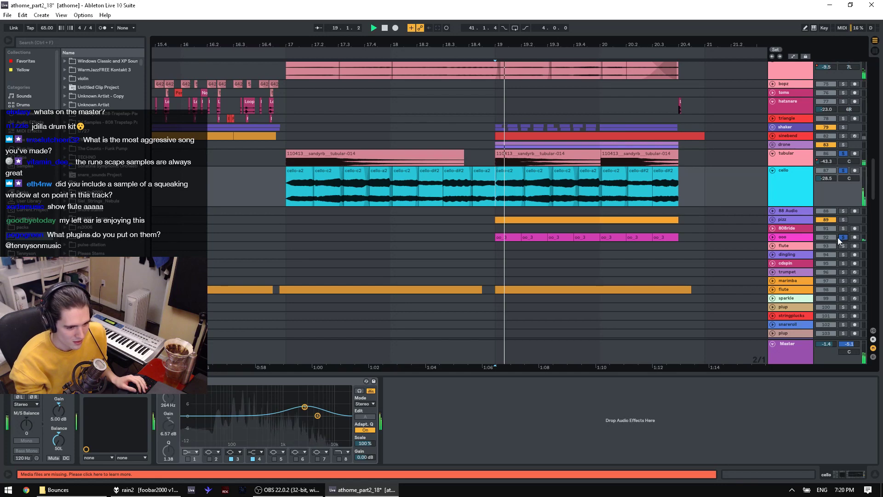
left_click(772, 238)
Step: Add the sinebend track to the solo, restart playback from bar 19 and unfold the track
scroll(774, 239, "up", 3)
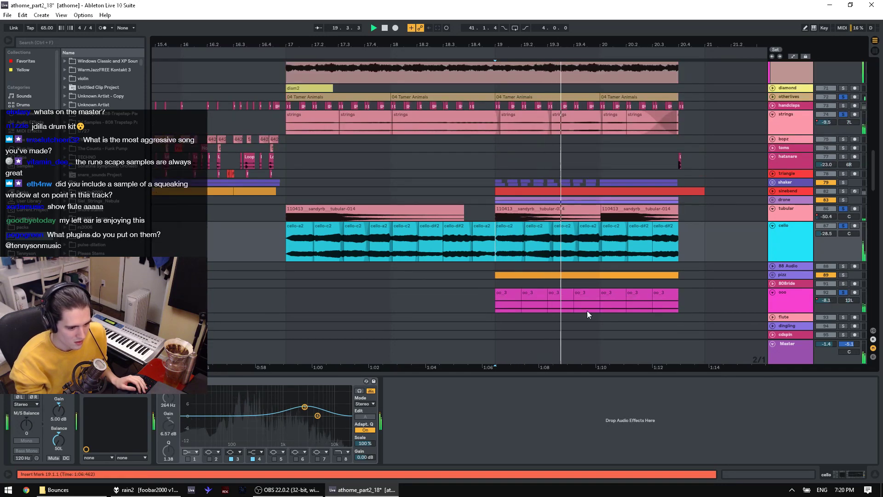
scroll(660, 243, "up", 3)
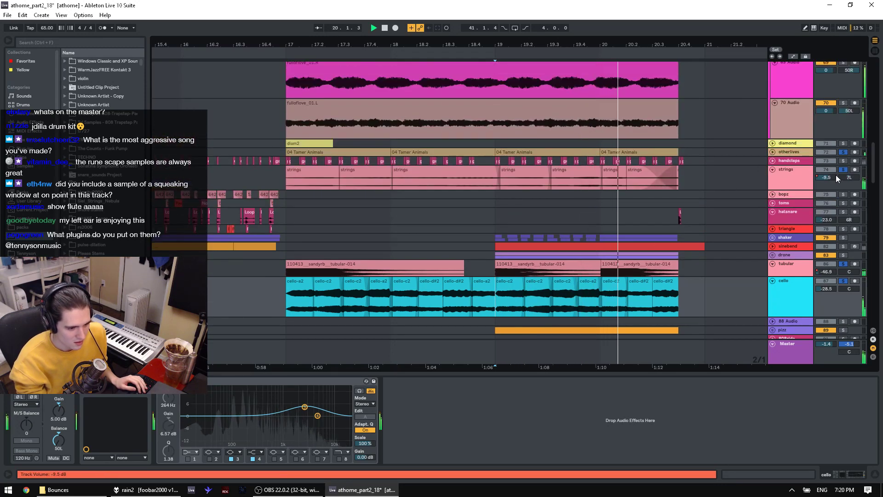
left_click(843, 246, "ctrl")
key("space")
key("space")
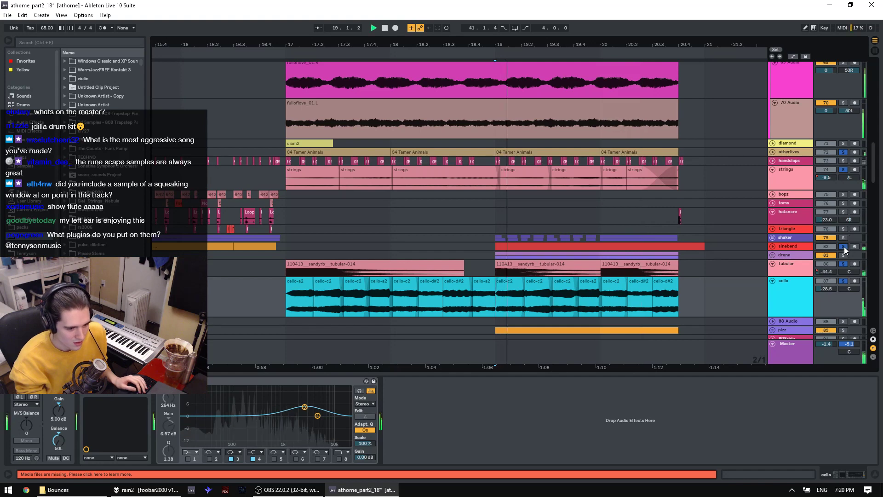
left_click(773, 246)
Step: Add the drone group to the solo, unfold it and replay its Gloradin clips from bar 19
scroll(777, 255, "down", 2)
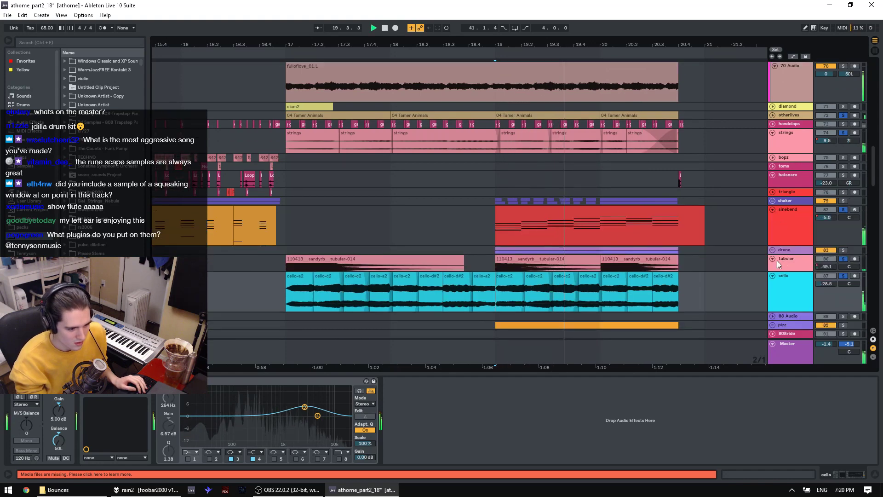
left_click(773, 249)
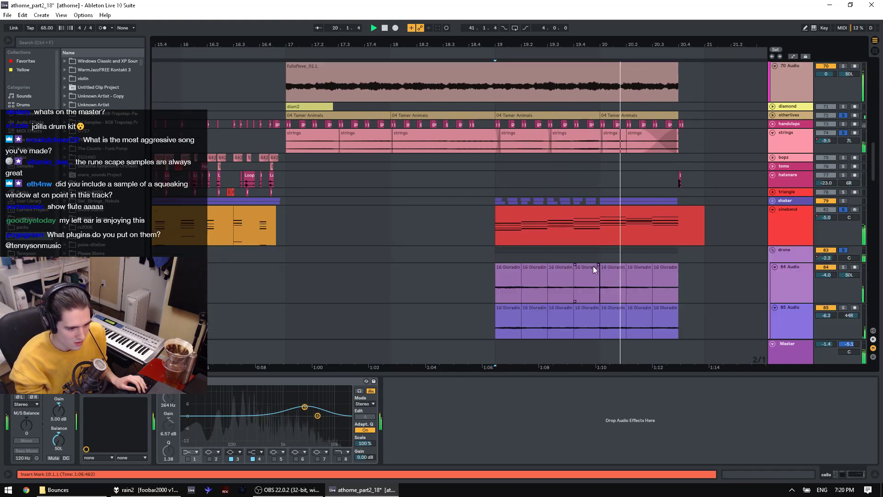
scroll(552, 285, "down", 2)
key("space")
key("space")
key("space")
left_click_drag(583, 45, 582, 101)
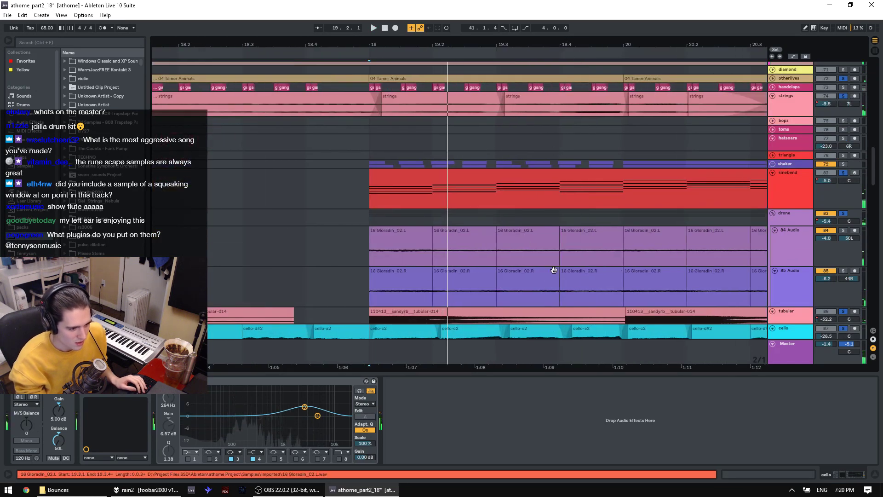
Step: Select all the Gloradin clips on 84 Audio and 85 Audio from bar 19 to 20.4
scroll(873, 179, "down", 3)
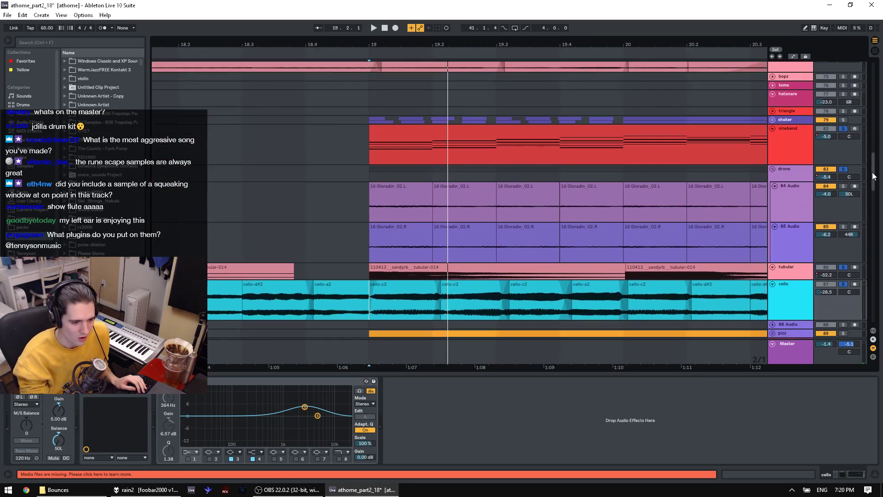
scroll(874, 176, "down", 10)
scroll(874, 176, "up", 8)
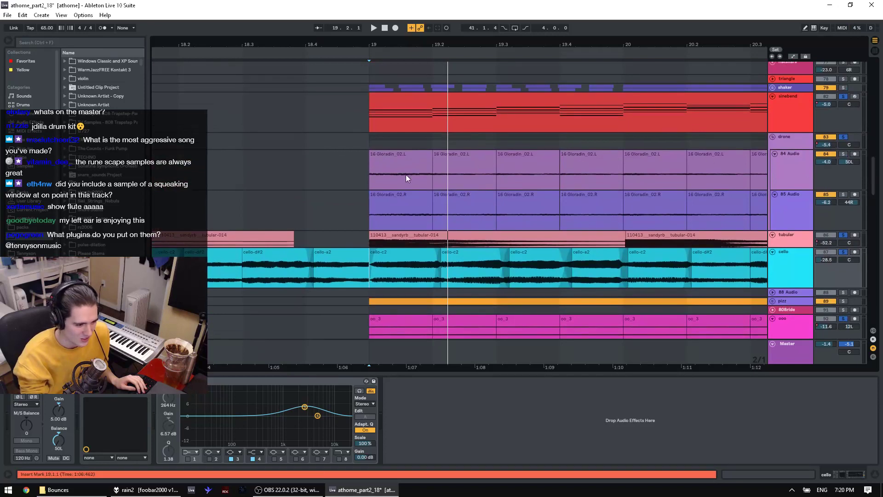
left_click(405, 175)
left_click_drag(449, 45, 315, 29)
left_click(526, 199, "shift")
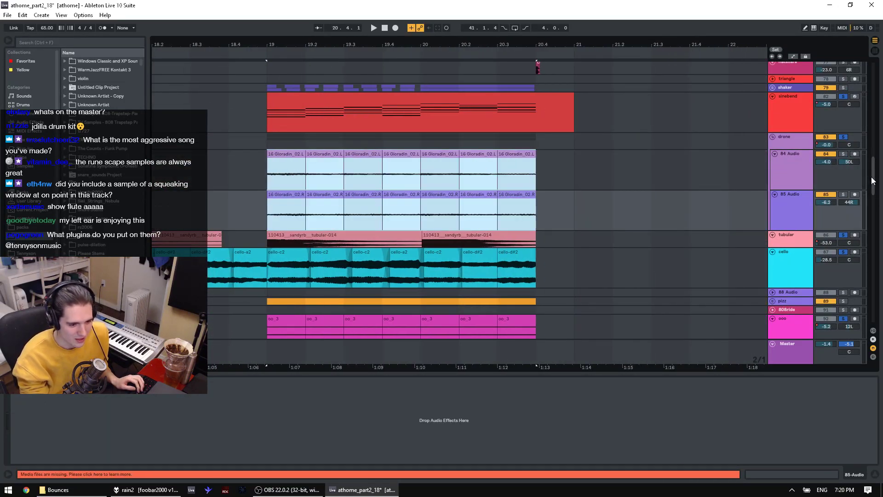
Step: Play from bar 19 and audition the zap group and 808 track in solo
scroll(872, 180, "down", 20)
key("space")
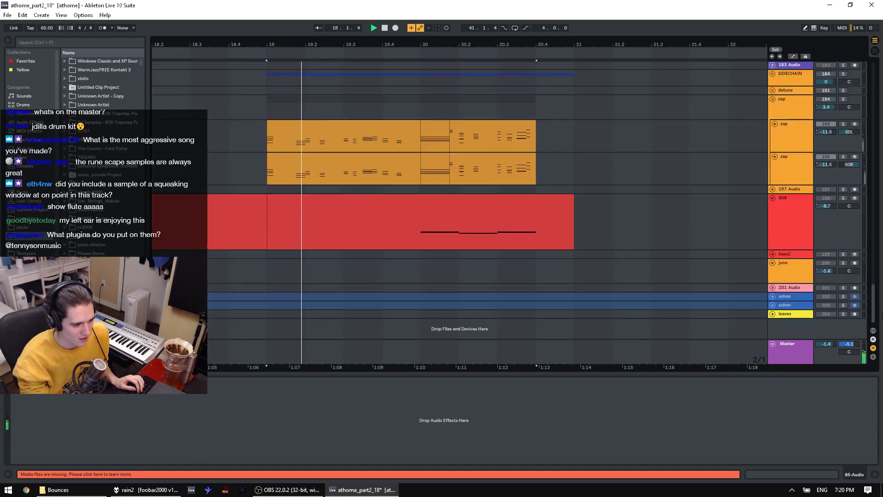
left_click(843, 101)
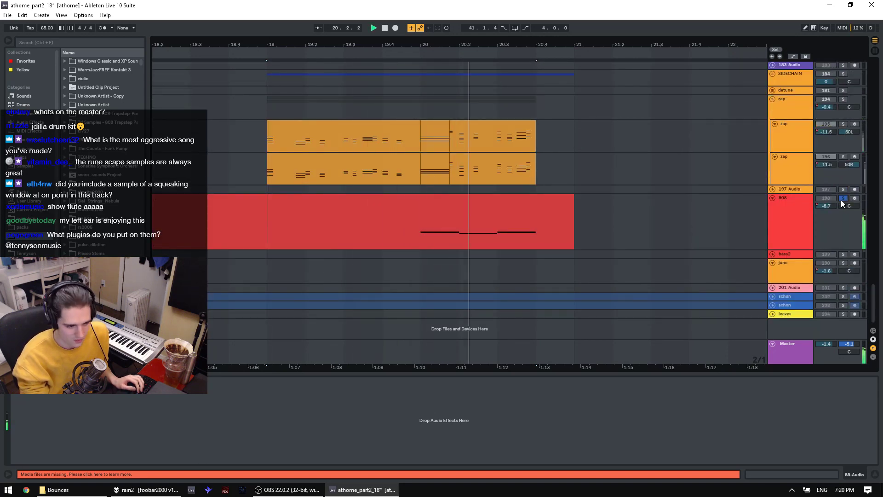
Step: Add the kalimba chords track to the solo, unfold it and enlarge its lane to show the clips
left_click_drag(880, 304, 879, 65)
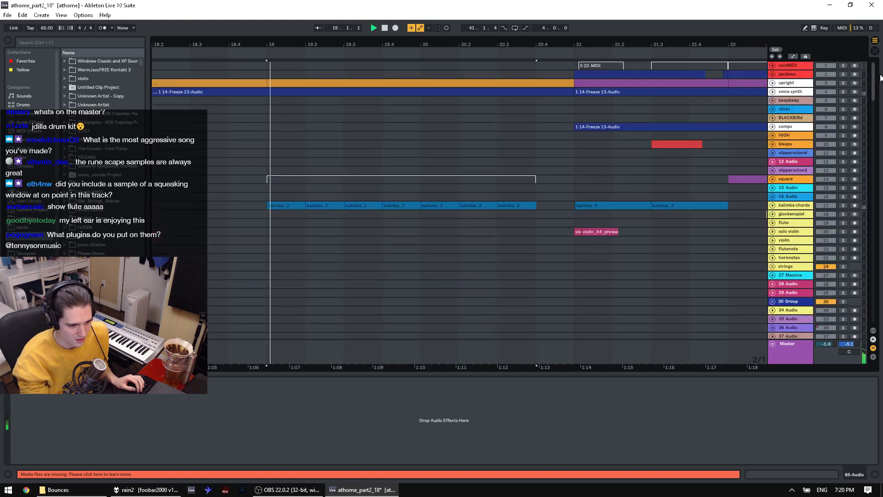
left_click(843, 205)
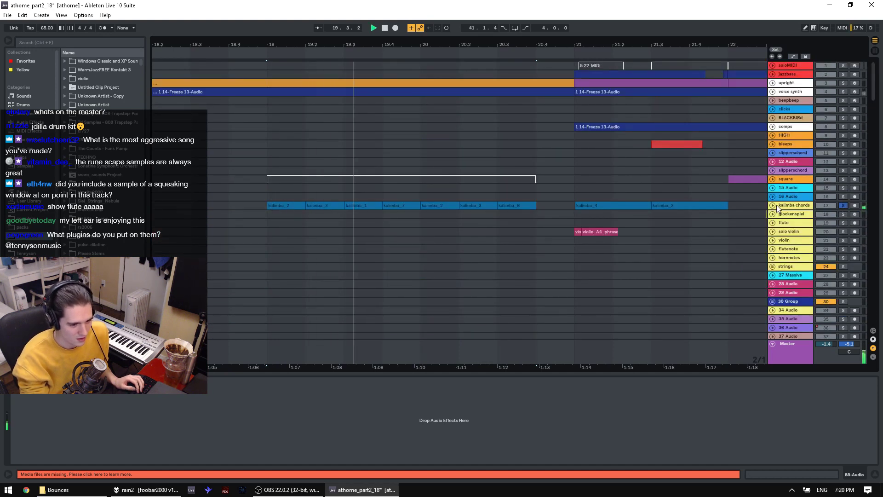
left_click(773, 206)
left_click_drag(795, 224, 798, 256)
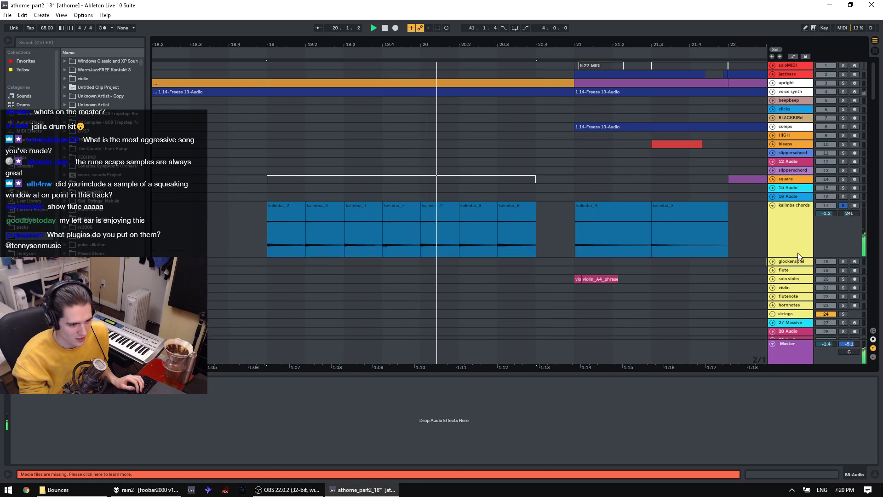
Step: Unfold the voice synth and upright tracks, add both to the solo, enlarge upright and select its clip starting at bar 19
left_click(773, 92)
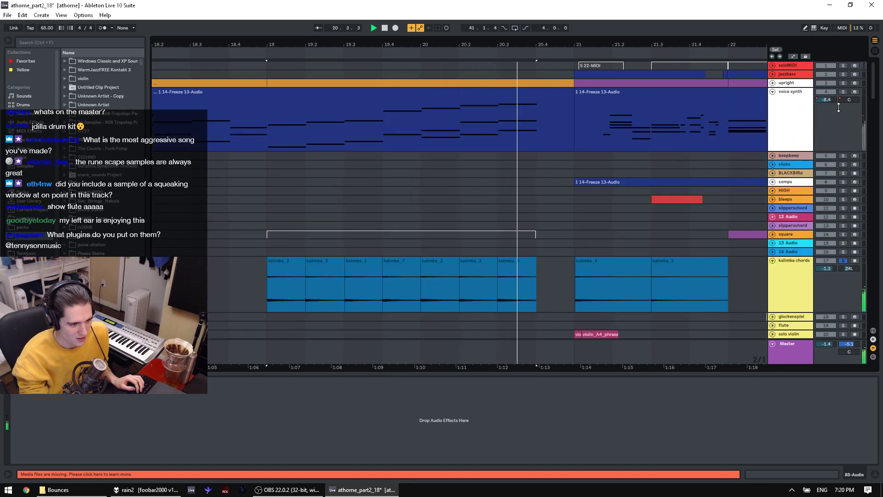
left_click(843, 92)
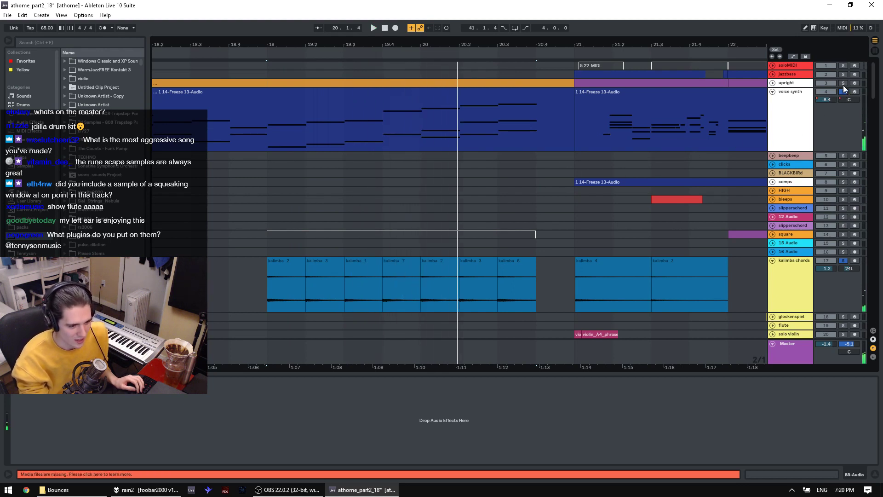
left_click(772, 83)
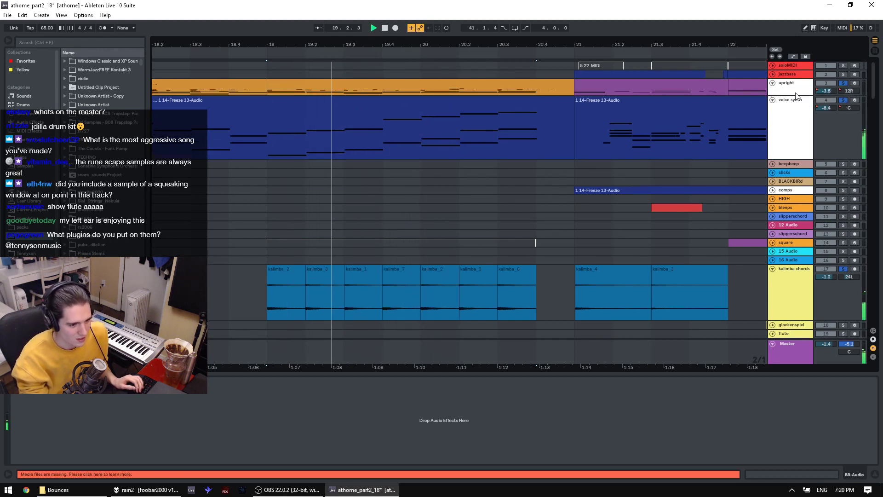
left_click_drag(795, 95, 800, 180)
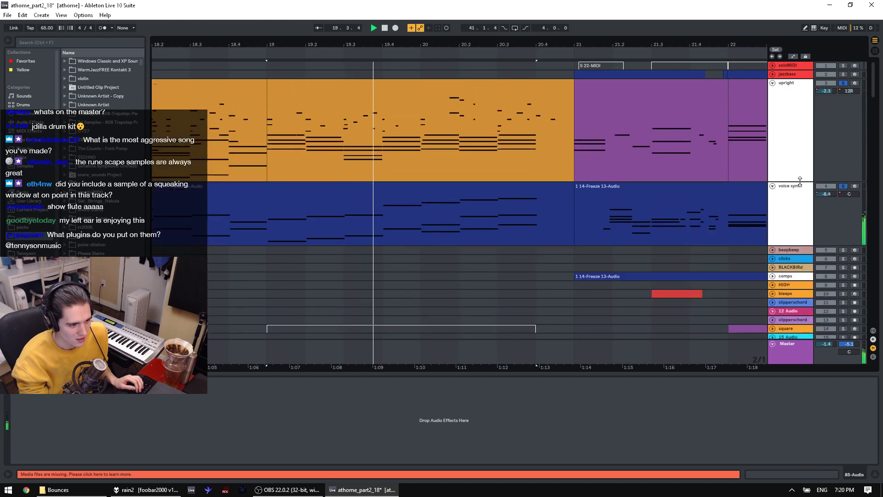
left_click(778, 109)
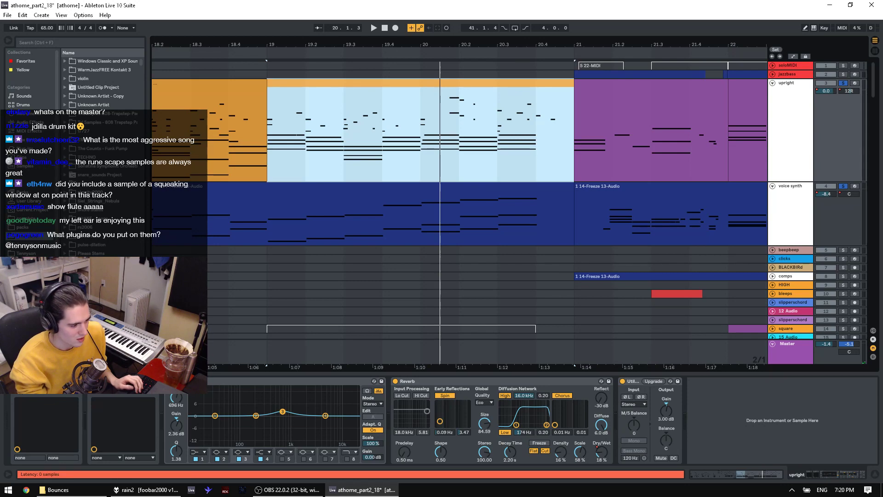
Step: Play from bar 19 and audition the pizz track in solo, checking which further tracks contribute to the section
scroll(561, 227, "down", 10)
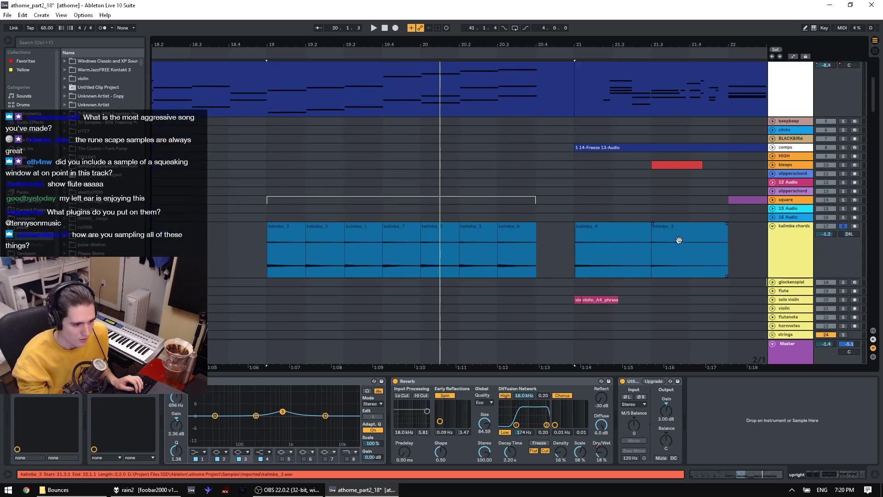
left_click_drag(876, 122, 871, 188)
key("space")
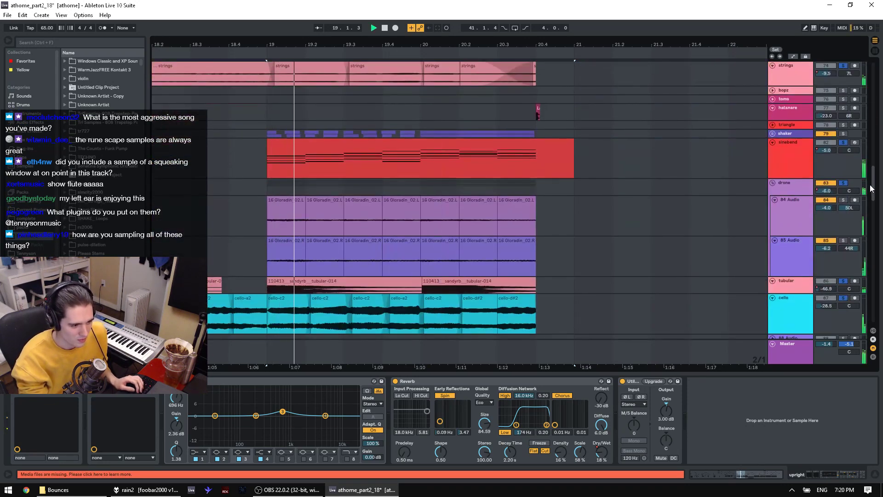
scroll(847, 231, "down", 3)
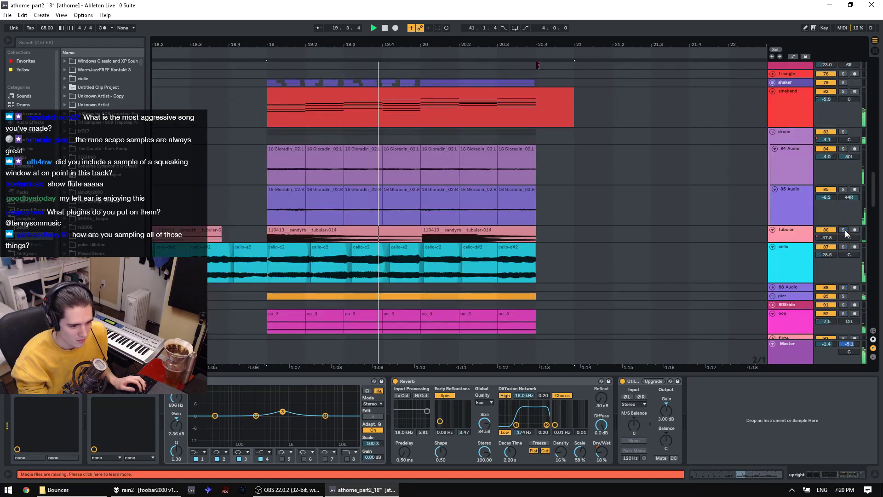
scroll(620, 229, "down", 6)
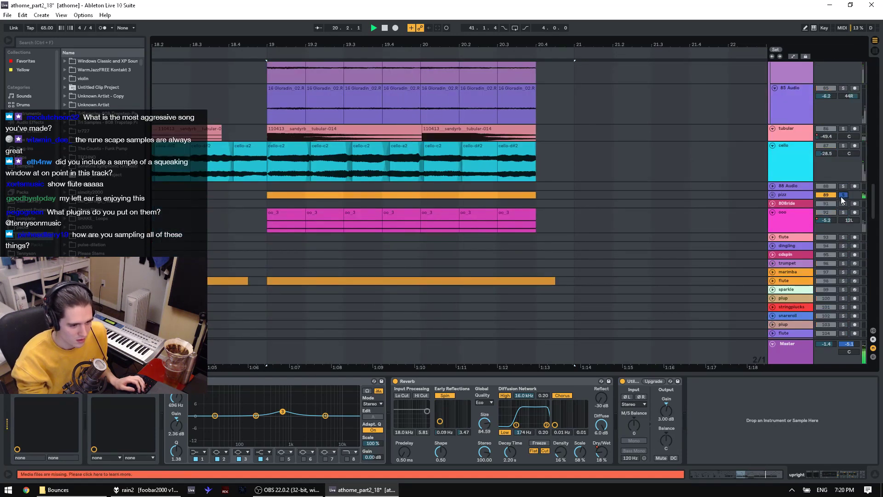
scroll(841, 198, "down", 11)
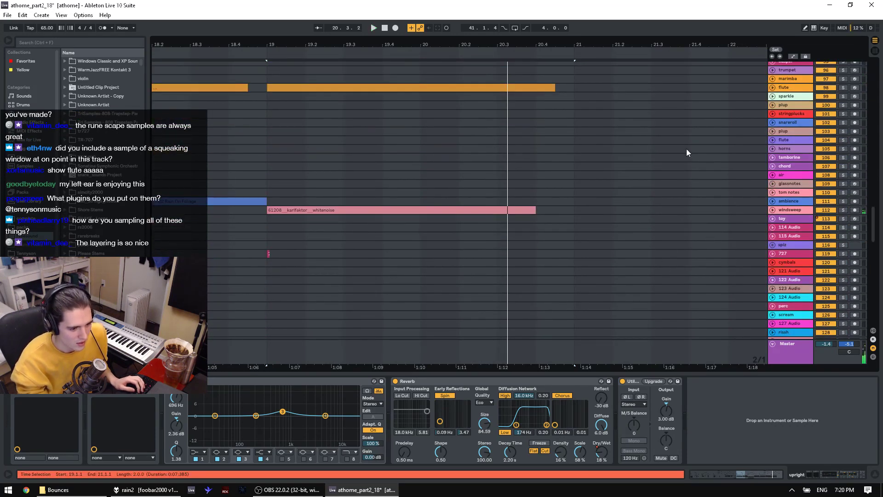
scroll(839, 89, "down", 11)
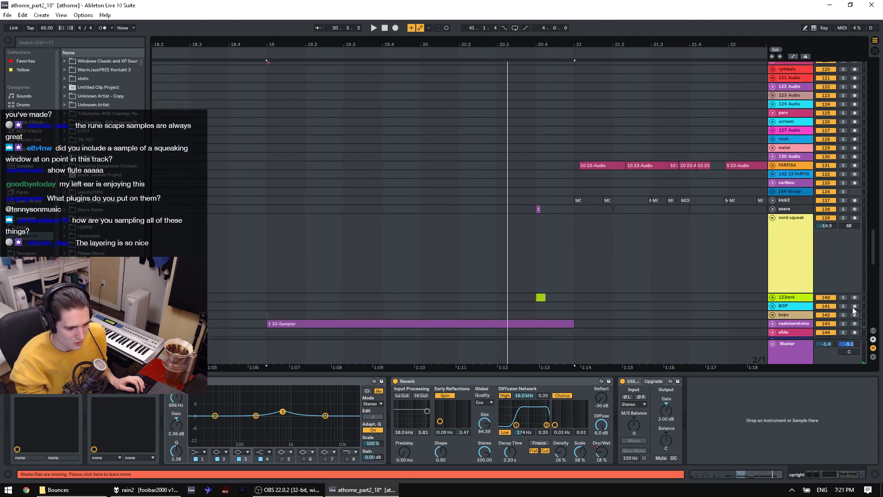
Step: Play the cashmeretoms track in solo from bar 19, unfold it and show its device chain
key("space")
scroll(846, 289, "down", 4)
left_click(844, 261)
left_click(773, 259)
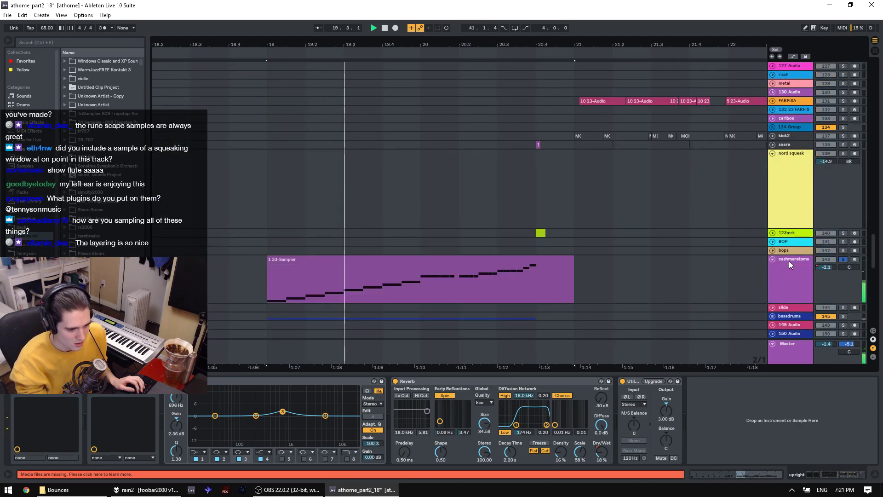
left_click(775, 266)
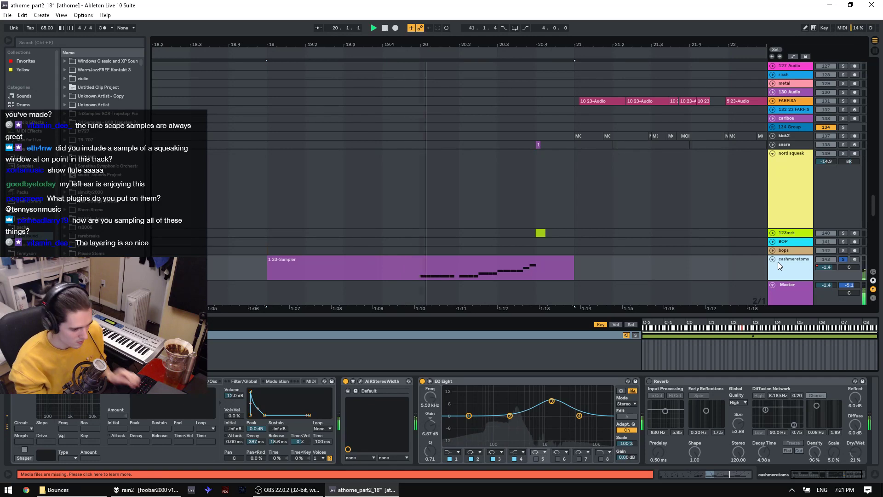
scroll(778, 261, "down", 6)
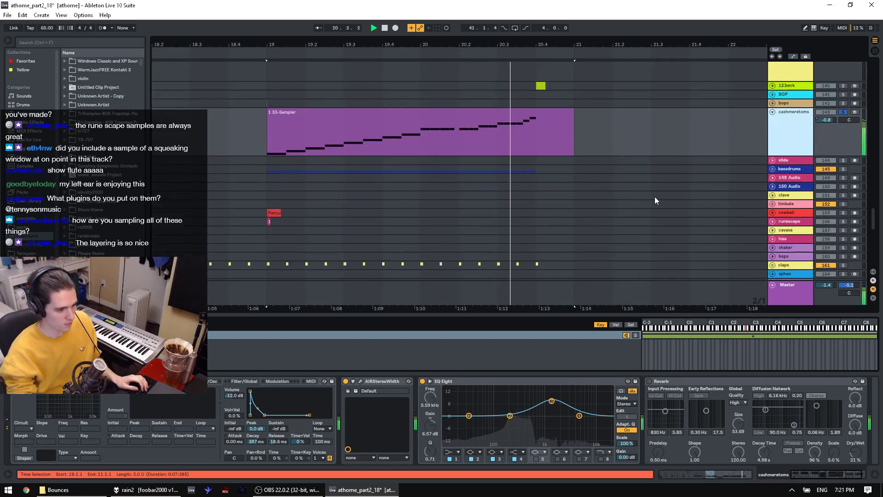
Step: Turn off the cashmeretoms solo, check the percussion tracks below and move the insert marker to bar 21
left_click(845, 112)
scroll(851, 200, "down", 5)
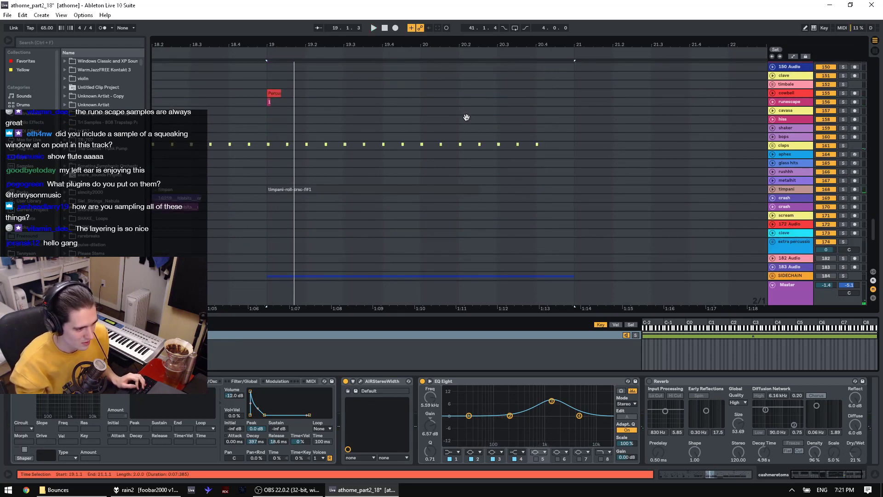
left_click(482, 88)
scroll(492, 104, "down", 2)
scroll(492, 106, "down", 2)
scroll(492, 106, "down", 3)
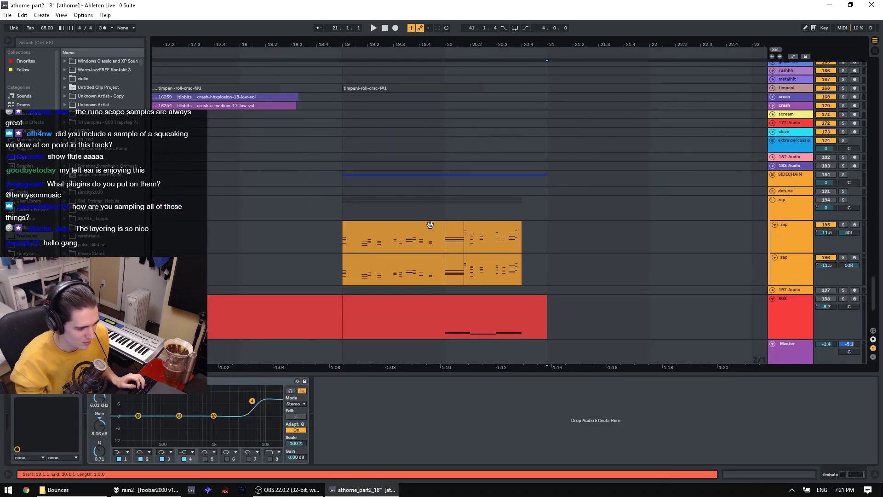
Step: Place the insert marker at bar 21 on the first zap track and play the section with all tracks
left_click(429, 224)
scroll(488, 243, "down", 2)
left_click(546, 203)
key("space")
scroll(644, 179, "up", 6)
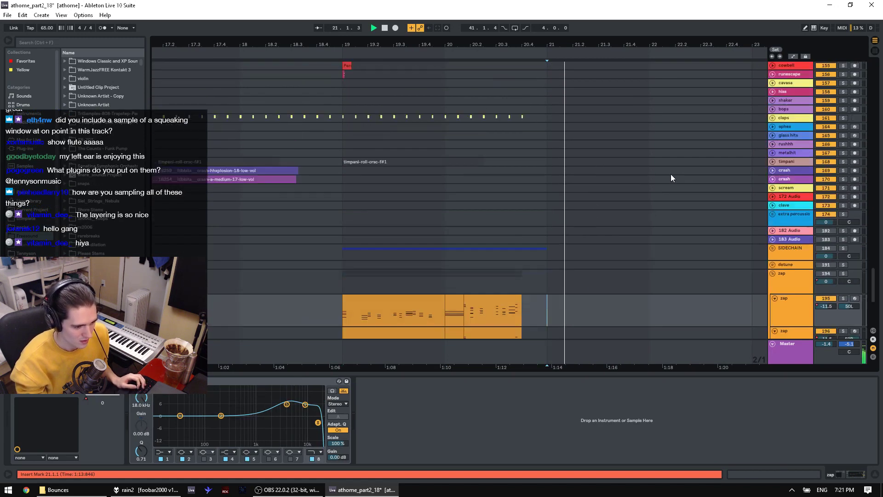
left_click_drag(875, 287, 878, 74)
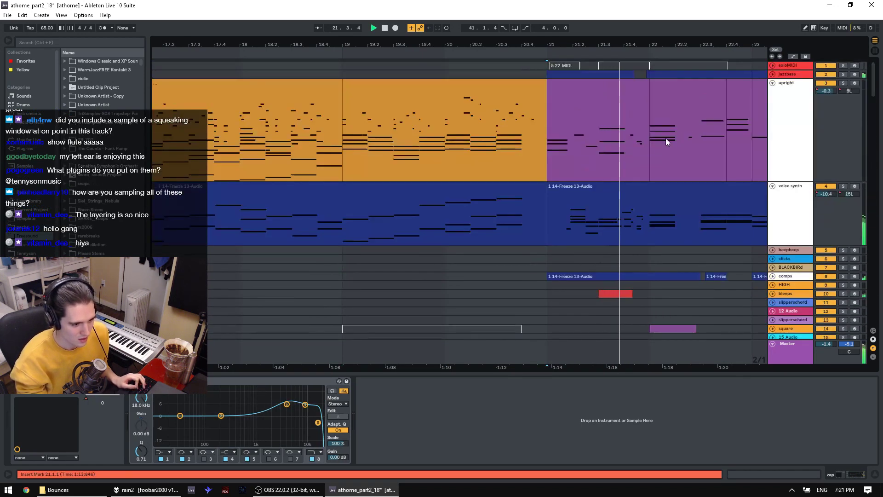
Step: Select the upright clip from bar 21 to 22, play it and place the insert marker at bar 23
left_click(590, 84)
left_click(546, 71)
key("space")
left_click_drag(718, 161, 505, 164)
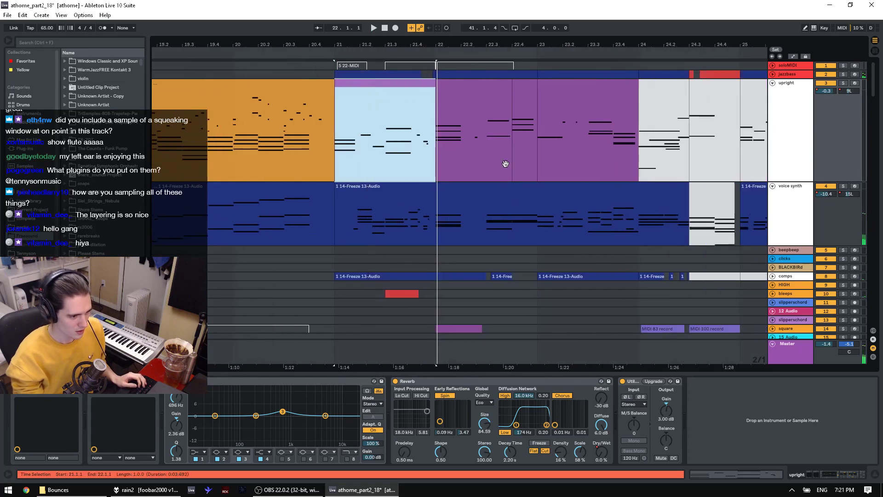
left_click(536, 215)
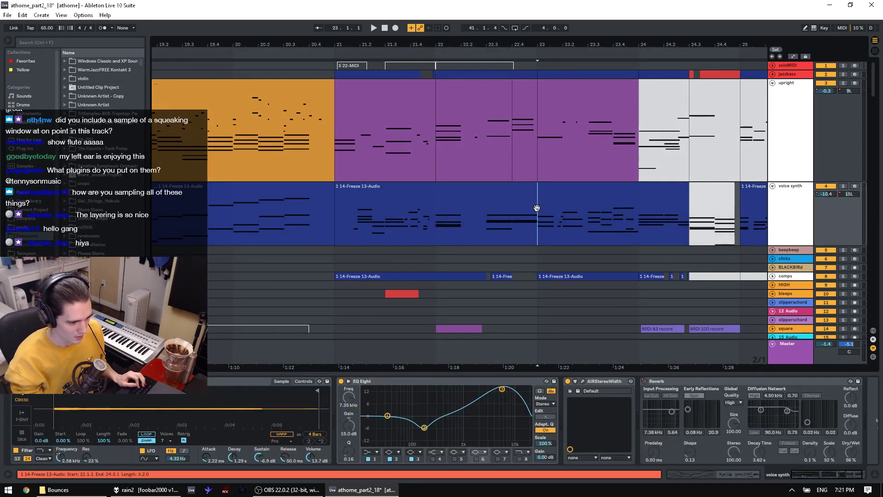
left_click(496, 258)
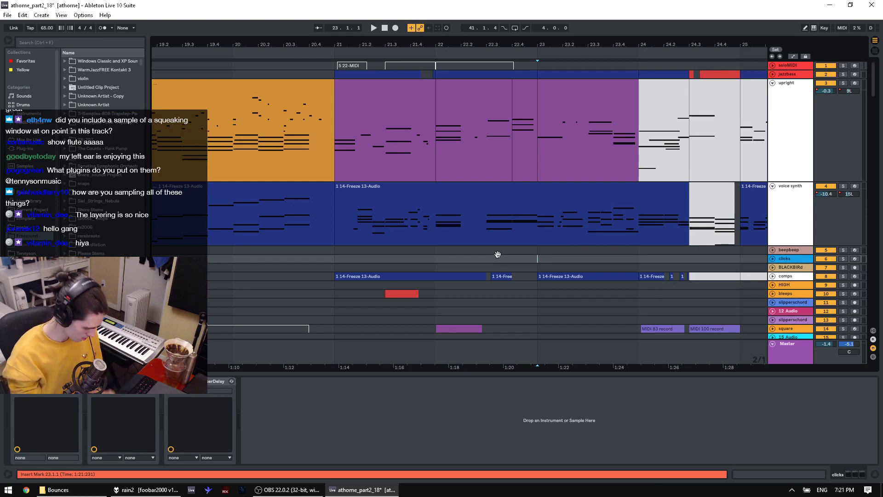
Step: Survey the whole arrangement and place the insert marker at bar 25 on the clicks track
scroll(561, 257, "down", 3)
scroll(561, 256, "down", 3)
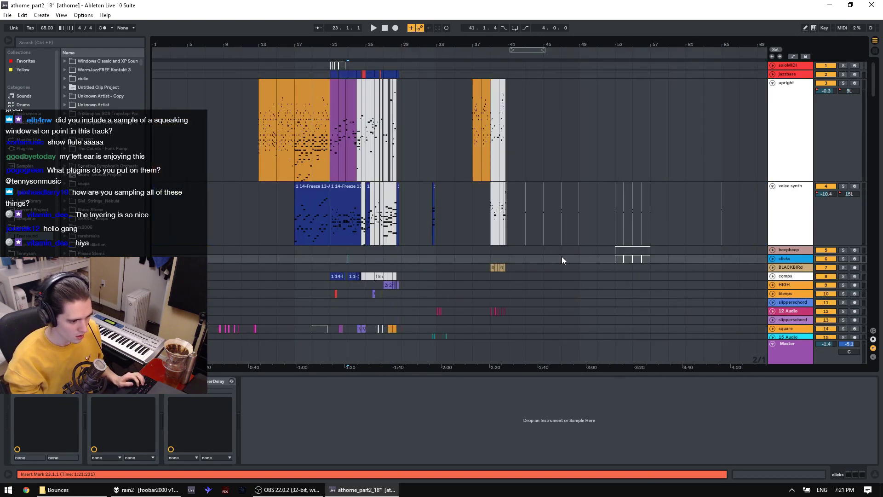
scroll(561, 256, "up", 2)
scroll(558, 256, "down", 3)
scroll(373, 258, "up", 2)
scroll(271, 260, "down", 2)
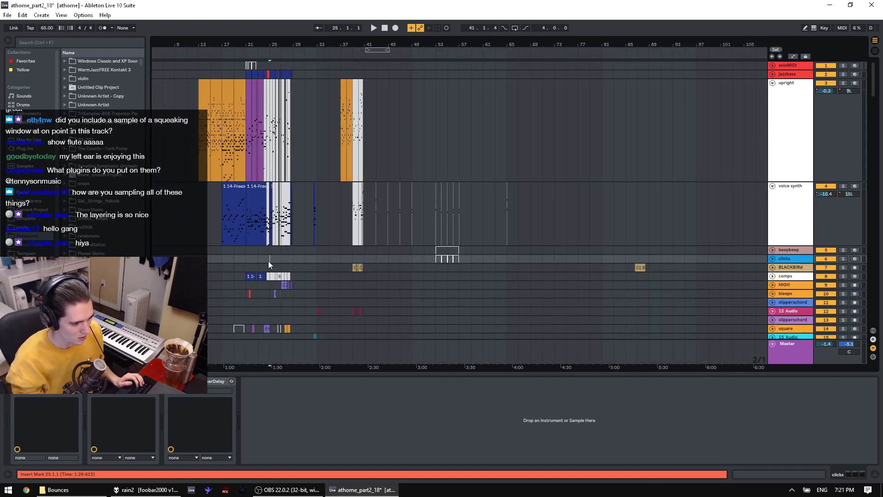
scroll(269, 260, "up", 3)
scroll(275, 258, "up", 1)
left_click(274, 258)
Step: Select the trombone through vinylhiss tracks, solo them together and play from bar 25
scroll(344, 252, "down", 5)
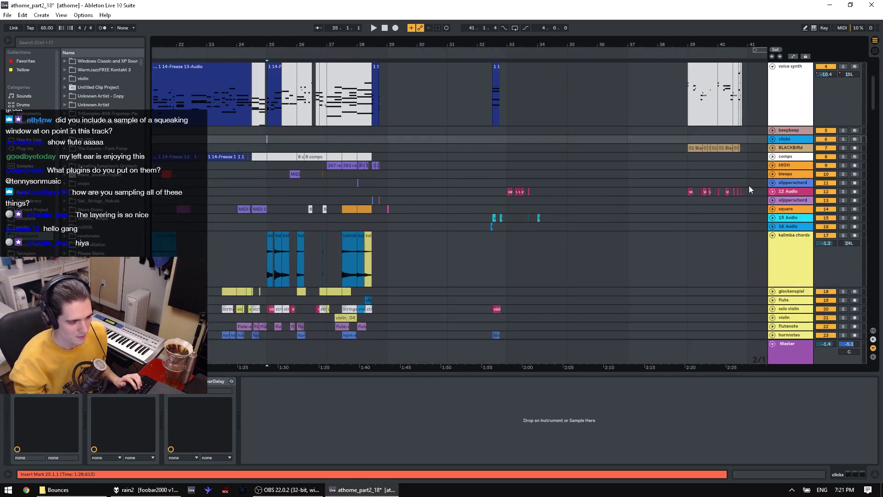
left_click_drag(876, 104, 875, 140)
key("space")
left_click_drag(251, 41, 413, 35)
scroll(518, 178, "down", 5)
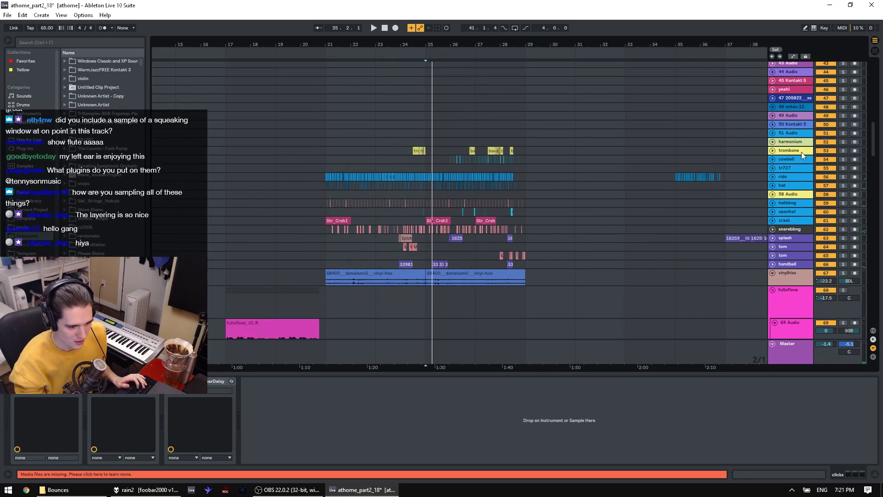
left_click(801, 151)
left_click(799, 282, "shift")
left_click(843, 273)
key("space")
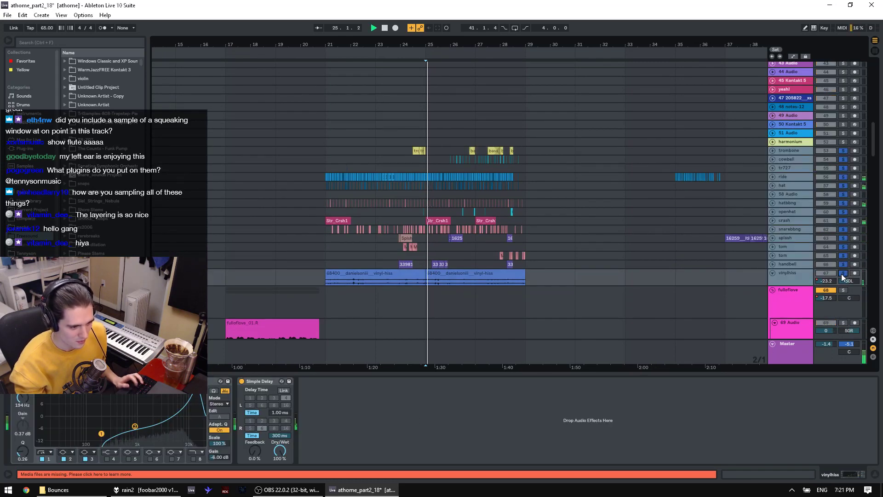
Step: Add the kick2 and snare tracks to the soloed drum tracks during playback
left_click_drag(434, 43, 531, 139)
scroll(709, 209, "up", 15)
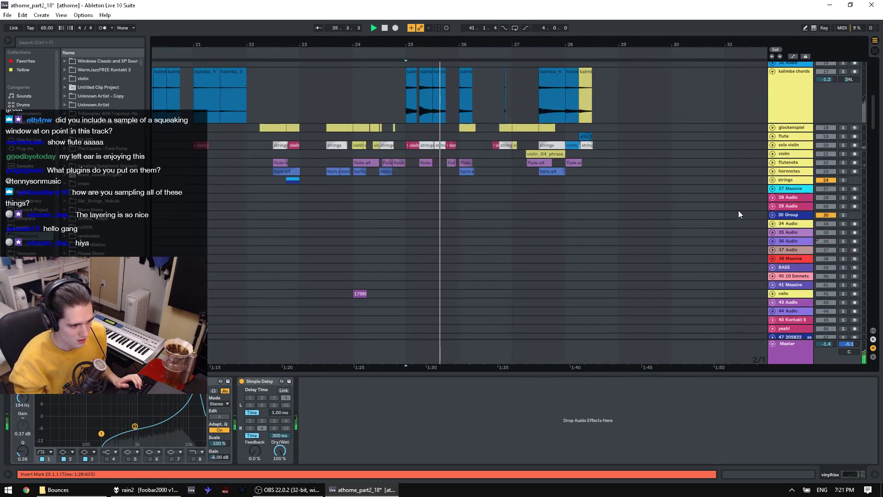
scroll(879, 66, "up", 5)
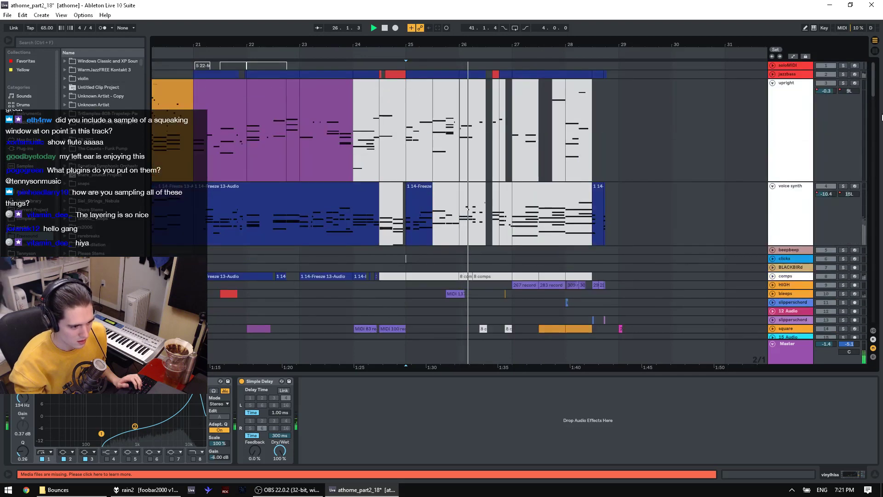
left_click_drag(882, 118, 879, 239)
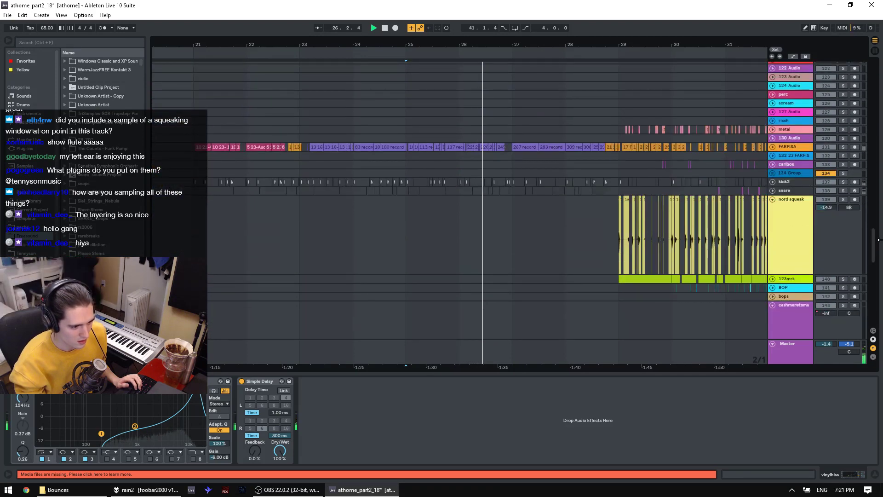
left_click(845, 191)
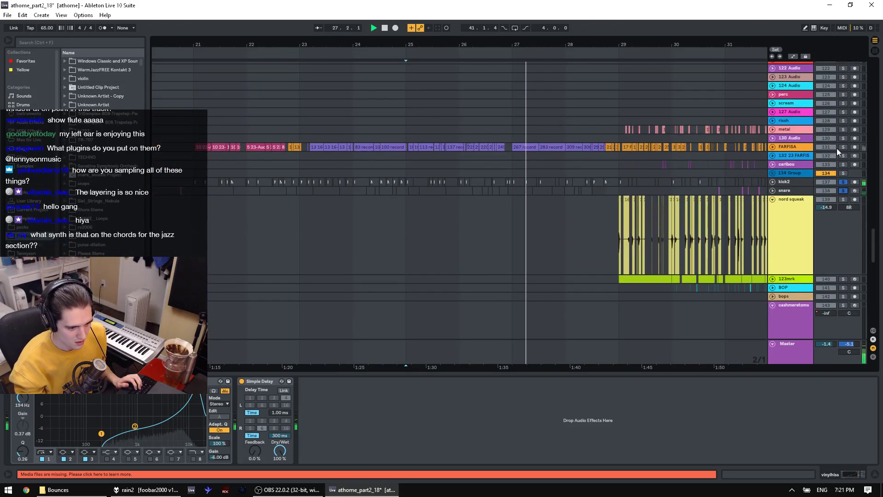
Step: Restart playback from bar 23 to hear the soloed kick2 and snare tracks
mouse_move(874, 254)
left_mouse_down()
mouse_move(874, 281)
mouse_move(869, 241)
left_mouse_up()
left_click(330, 235)
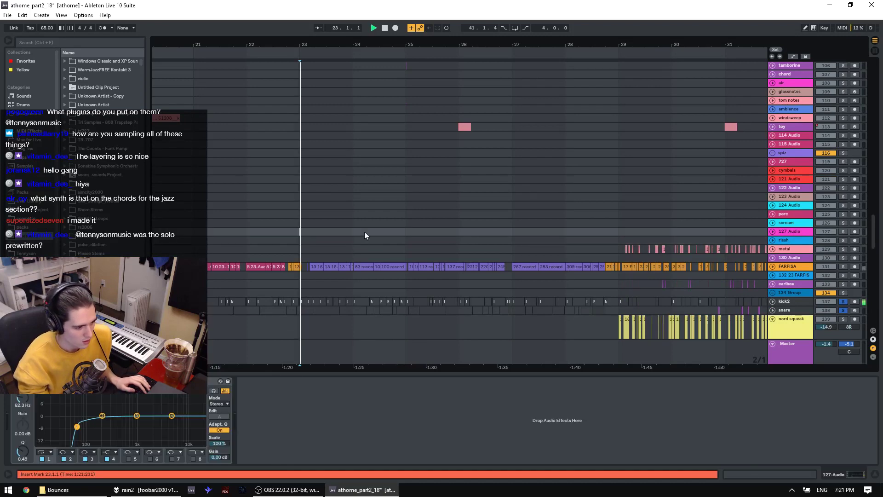
scroll(865, 230, "down", 2)
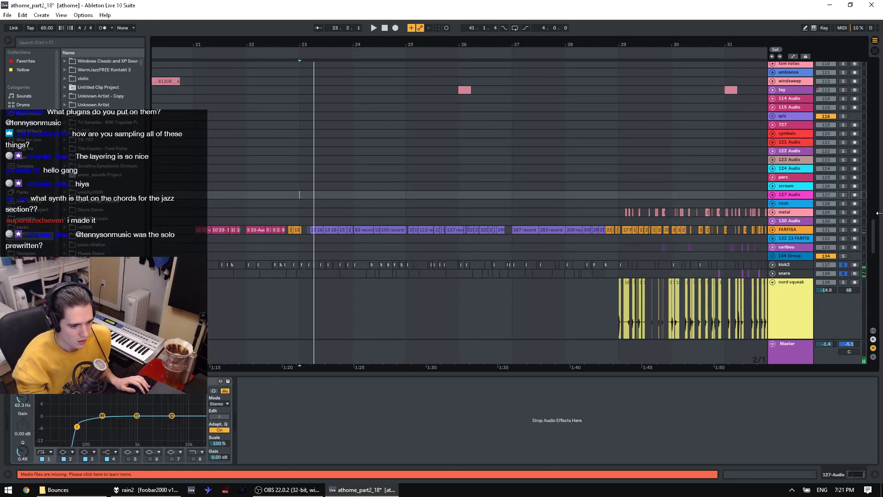
Step: Play from bar 23 and solo the upright and voice synth tracks during playback
left_click_drag(874, 236, 876, 70)
key("space")
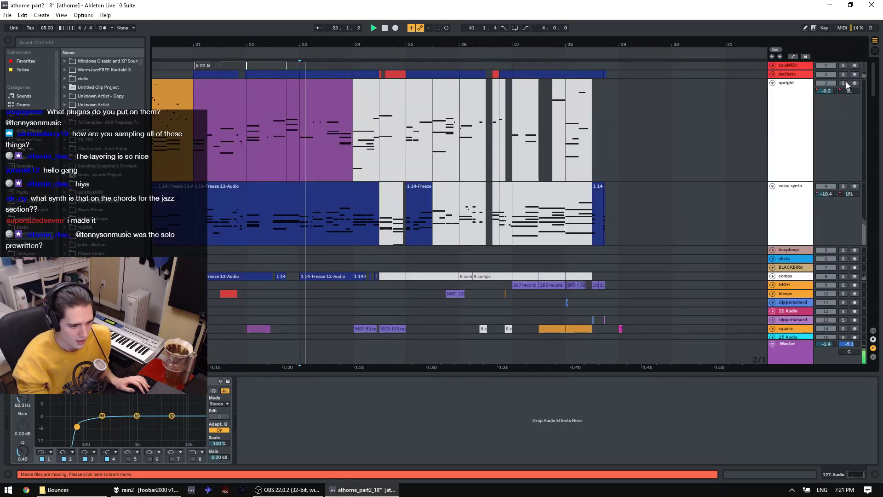
left_click(844, 74)
left_click(844, 84, "ctrl")
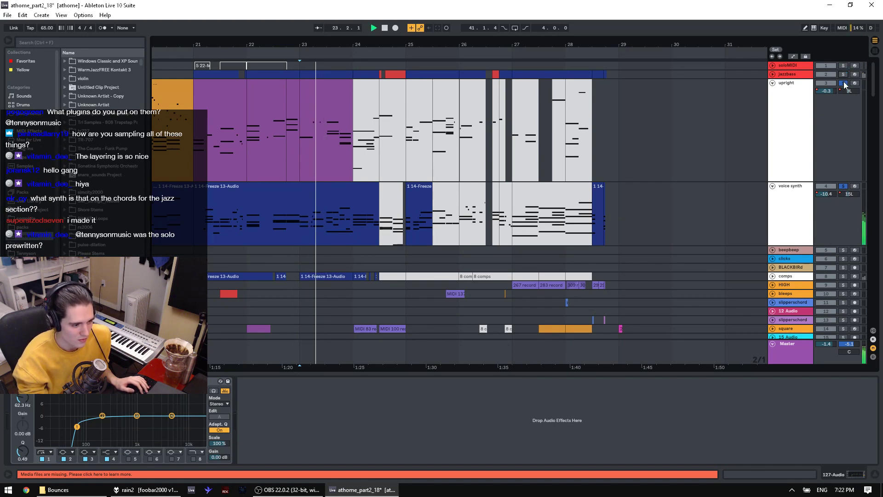
Step: Find and expand the FARFISA track, solo it alongside kick2 and snare, and play from bar 23
scroll(846, 256, "down", 5)
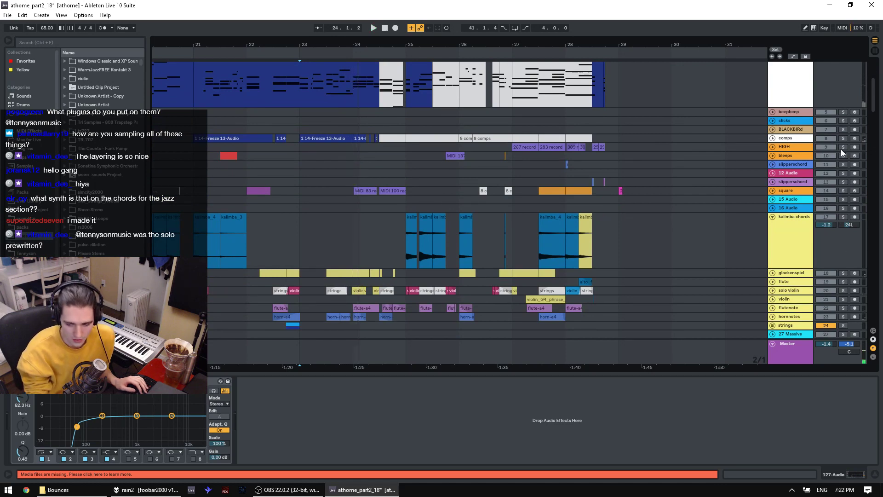
scroll(749, 161, "down", 6)
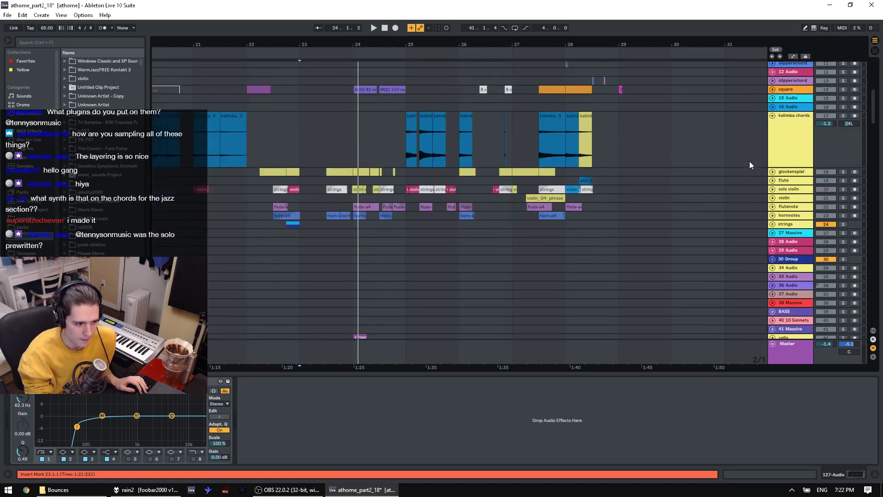
scroll(801, 190, "down", 12)
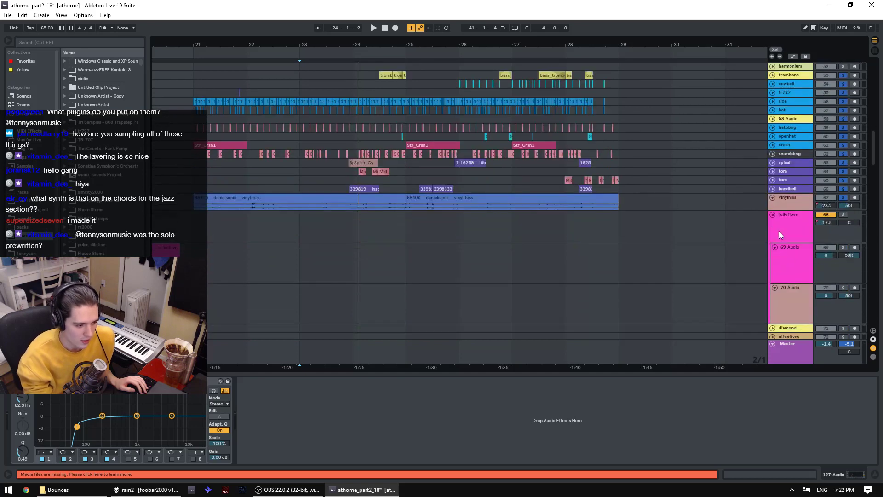
key("space")
scroll(851, 242, "down", 5)
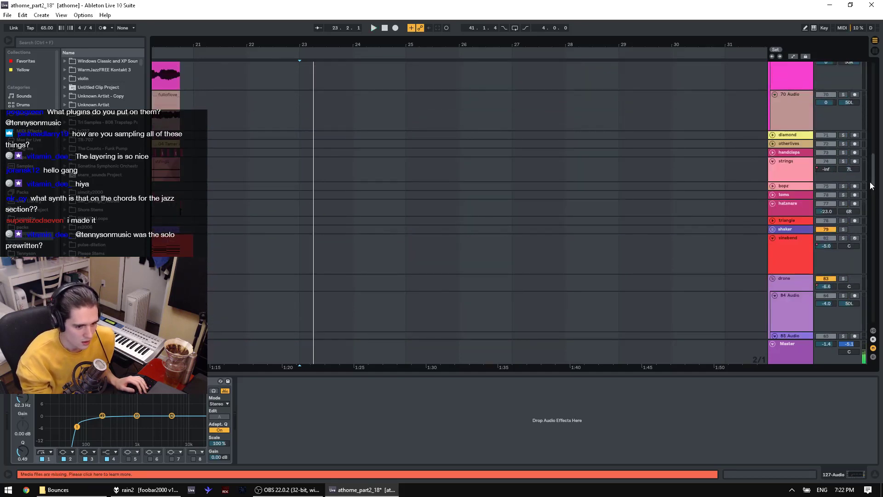
left_click_drag(871, 185, 873, 256)
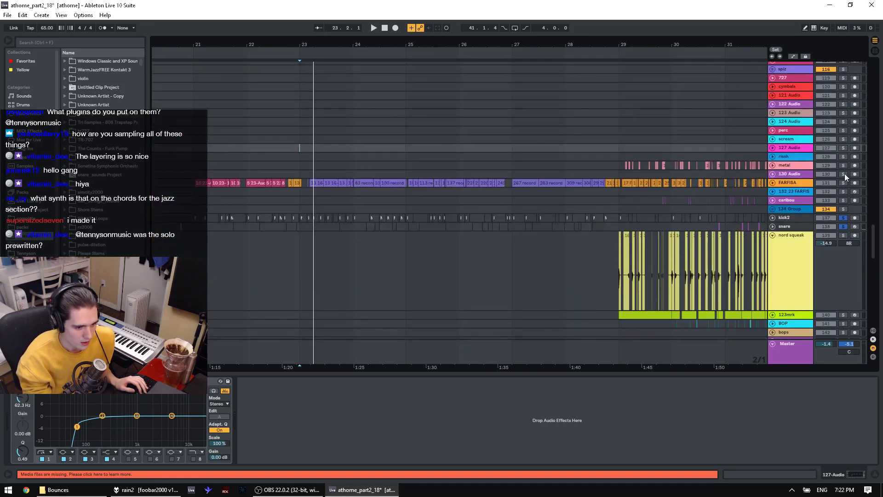
left_click(773, 183)
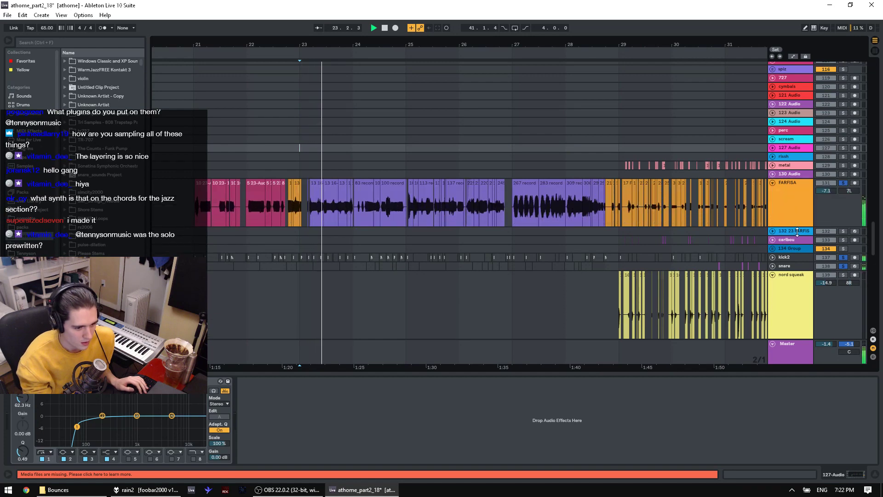
left_click_drag(316, 43, 338, 164)
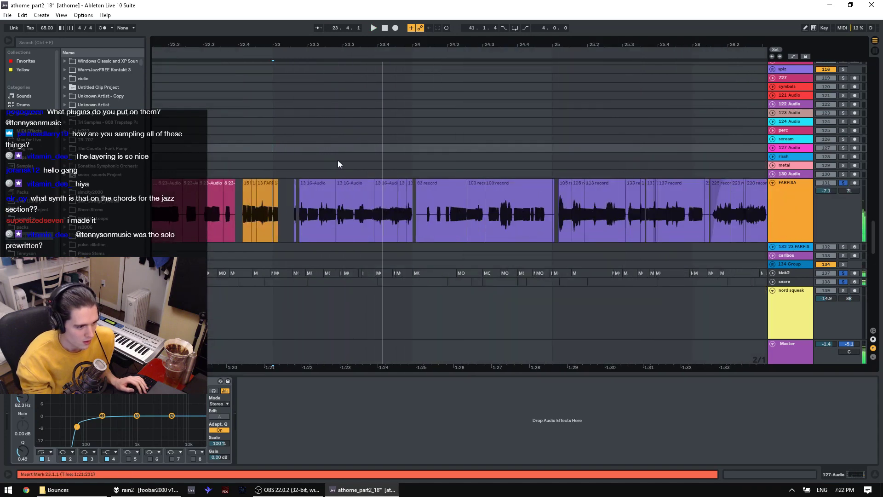
Step: Play the soloed FARFISA part from bar 21, restart it from bar 22, and follow its clips along the timeline
left_click(323, 193)
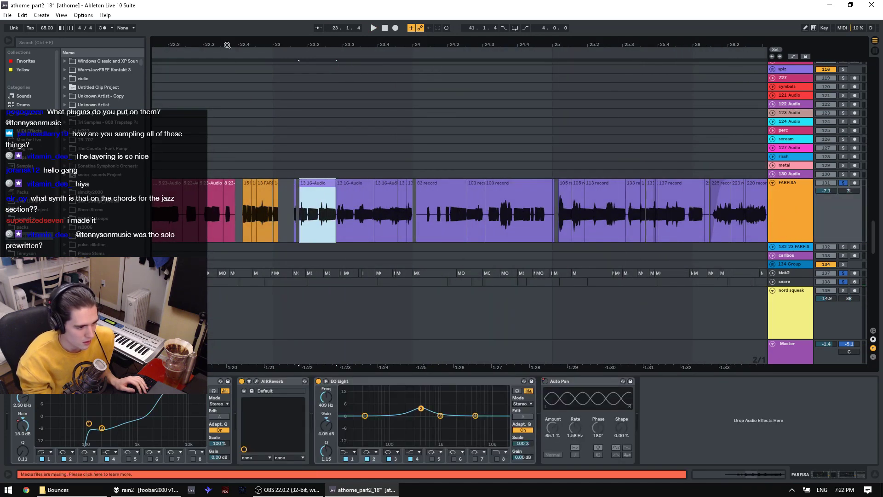
left_click_drag(215, 45, 373, 47)
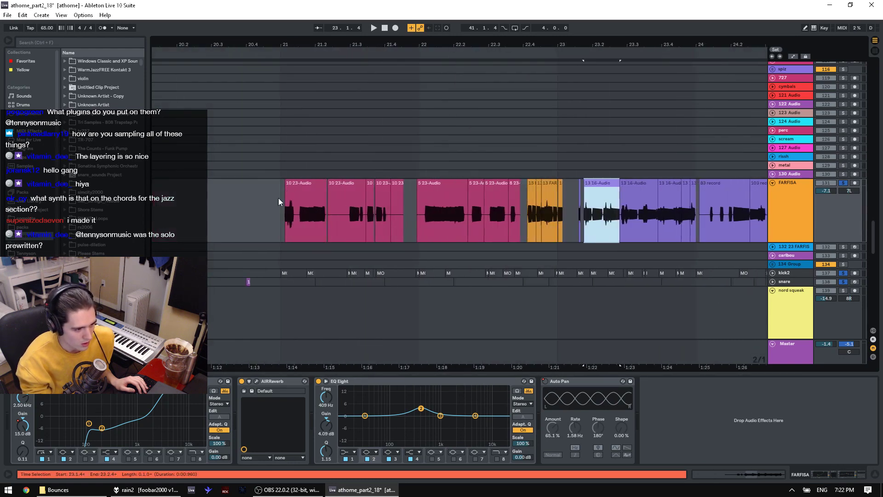
left_click(278, 202)
key("space")
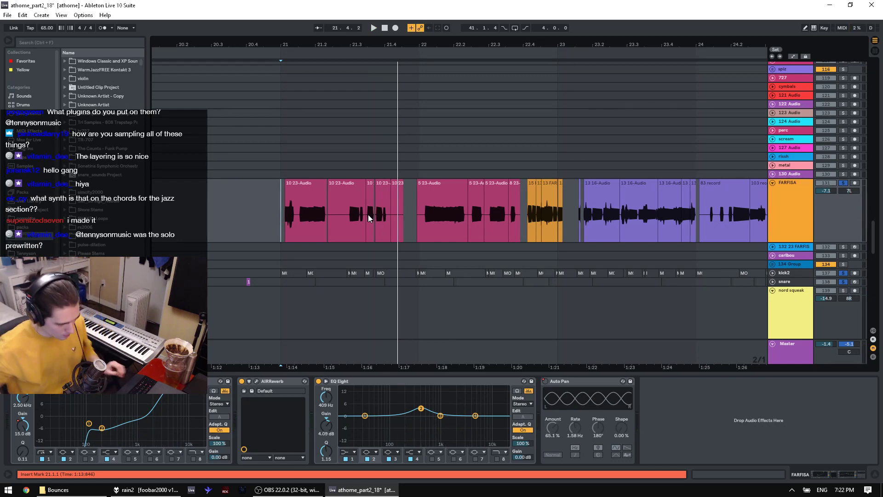
left_click(419, 225)
key("space")
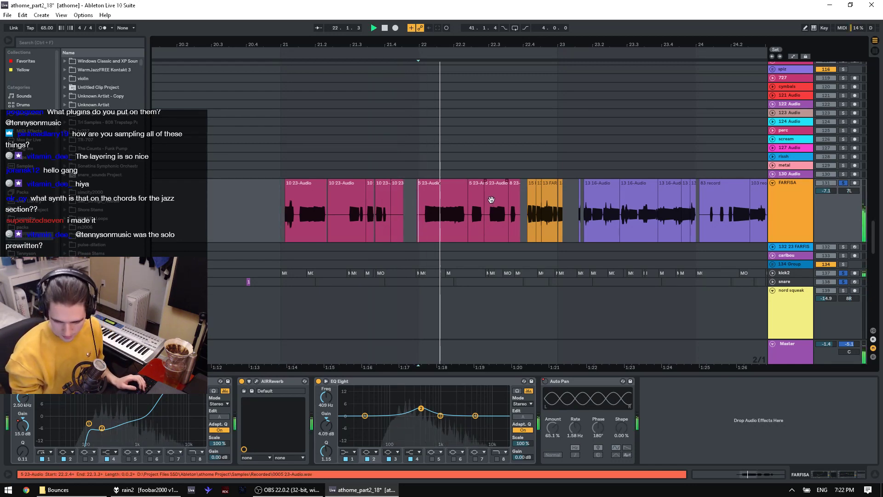
left_click_drag(568, 45, 393, 44)
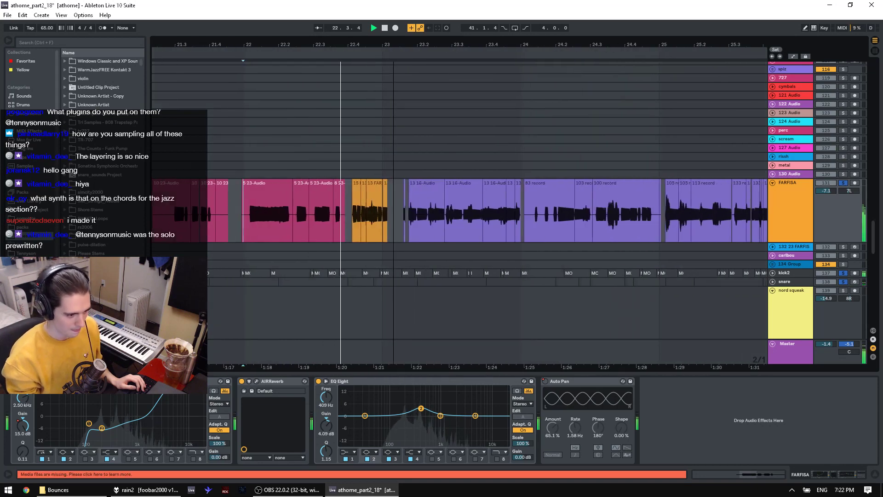
scroll(460, 215, "down", 2)
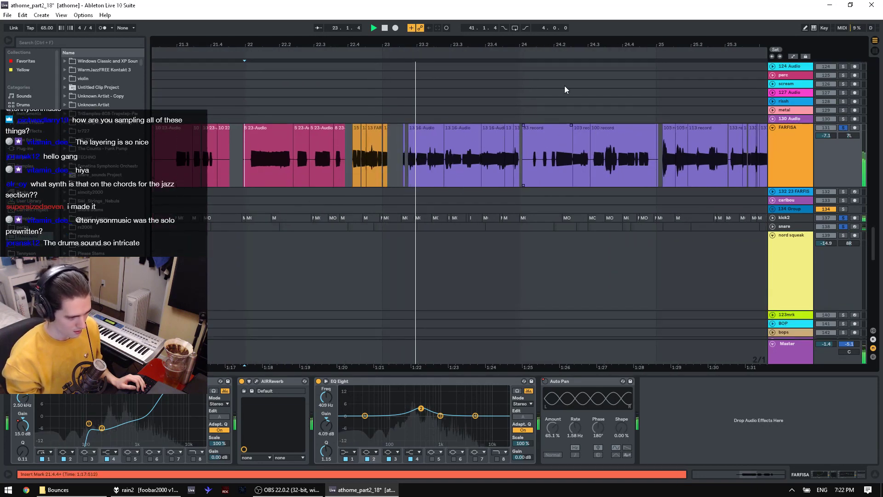
left_click_drag(563, 44, 395, 54)
Step: Solo only the voice synth track, play from bar 22, and enlarge the track's height
scroll(482, 197, "up", 10)
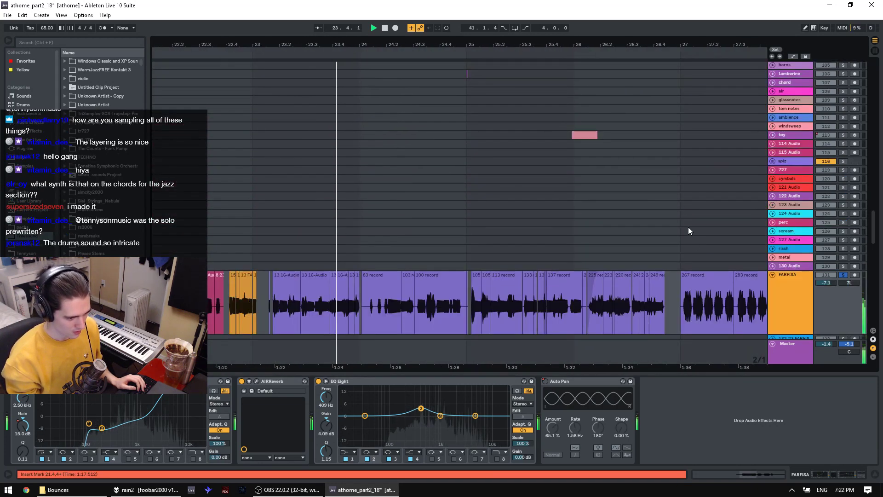
scroll(852, 184, "down", 10)
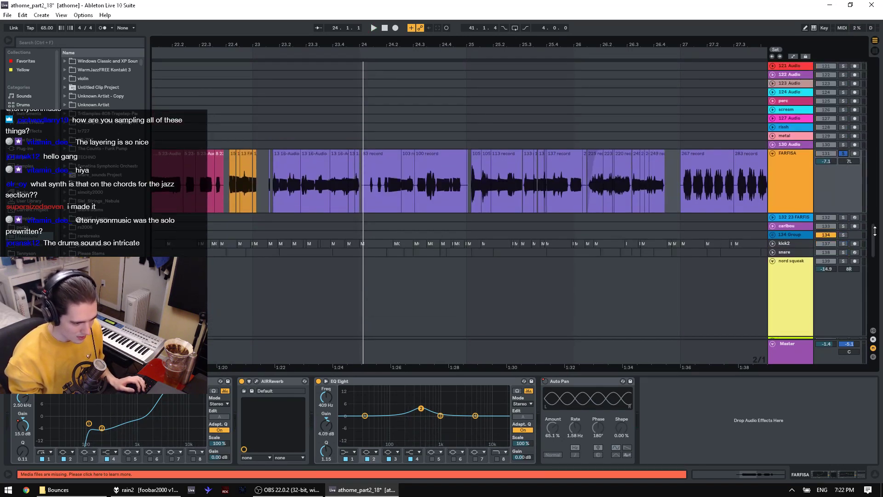
scroll(873, 249, "up", 20)
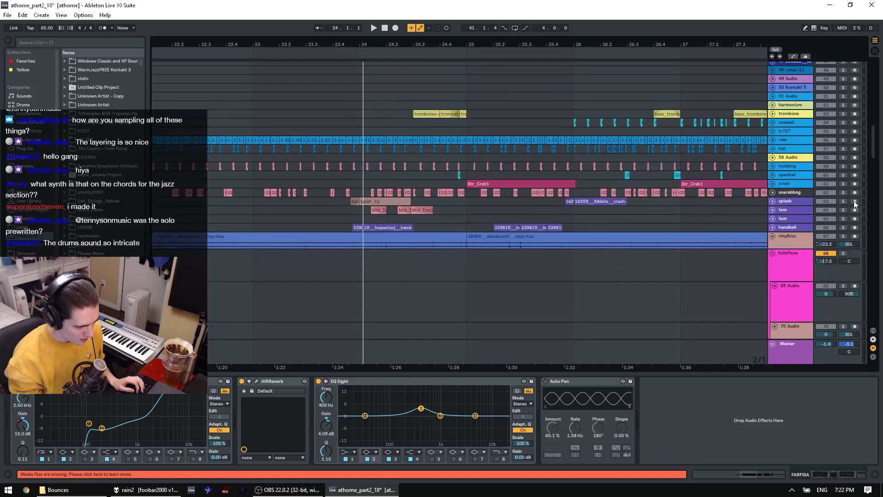
scroll(780, 196, "up", 9)
key("space")
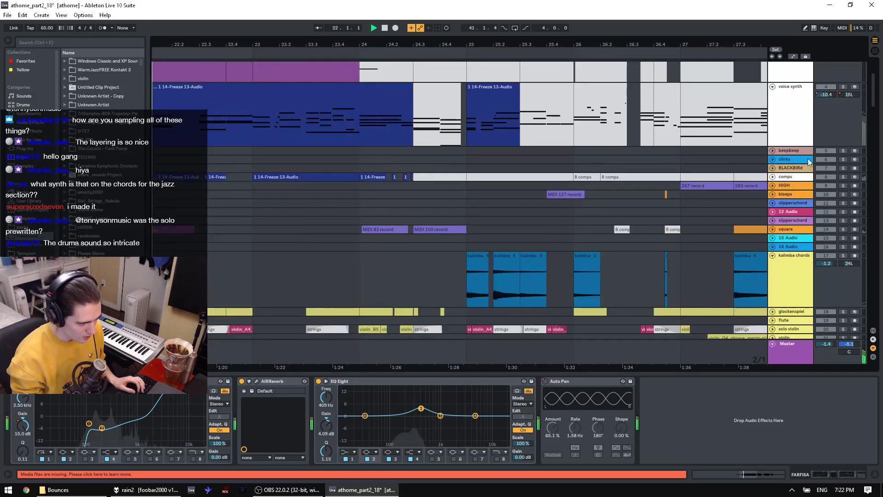
scroll(598, 151, "up", 2)
left_click_drag(246, 47, 387, 47)
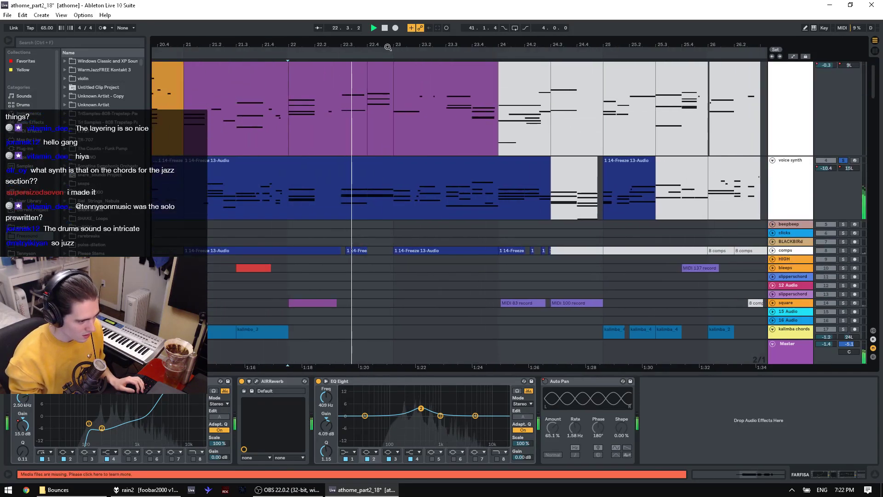
scroll(437, 165, "up", 1)
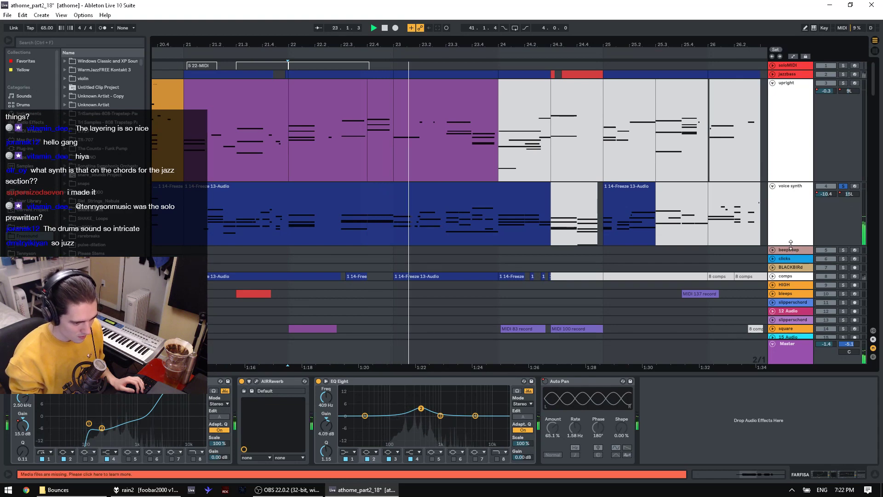
left_click_drag(790, 244, 790, 268)
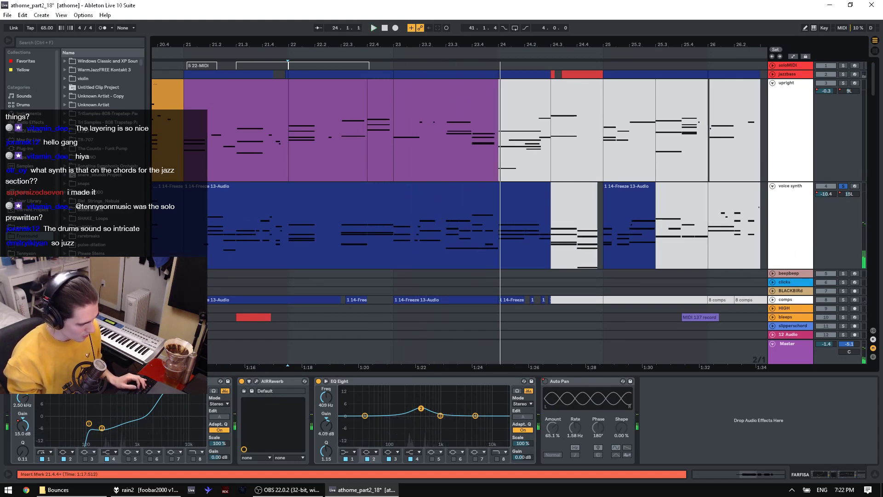
Step: Play the voice synth chords from just after bar 21 and again from about 21.3
left_click(200, 230)
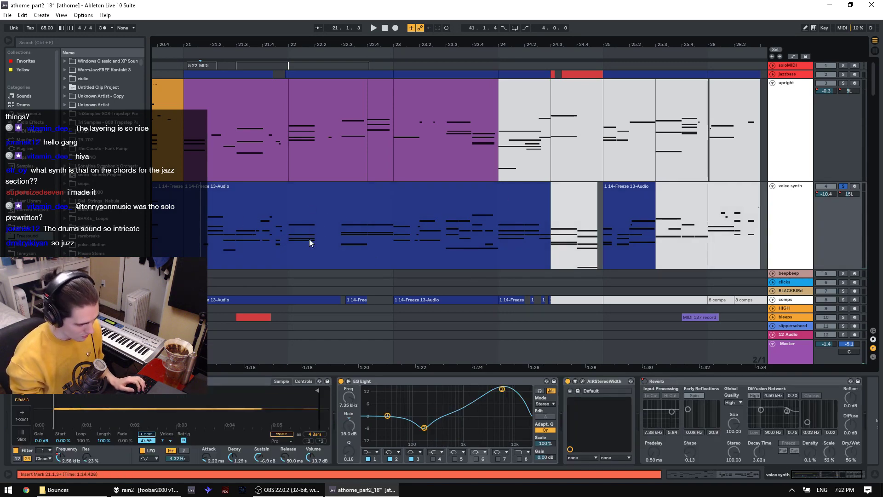
key("space")
right_click(249, 240)
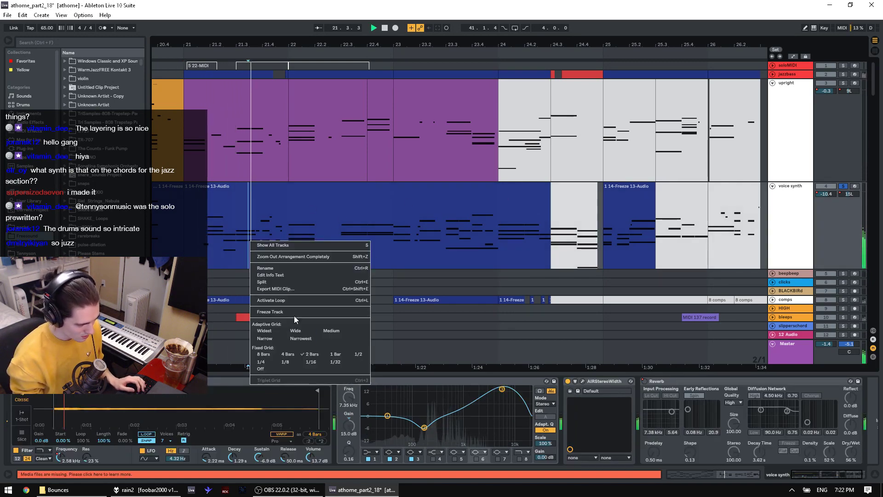
left_click(215, 213)
left_click_drag(298, 44, 355, 100)
key("space")
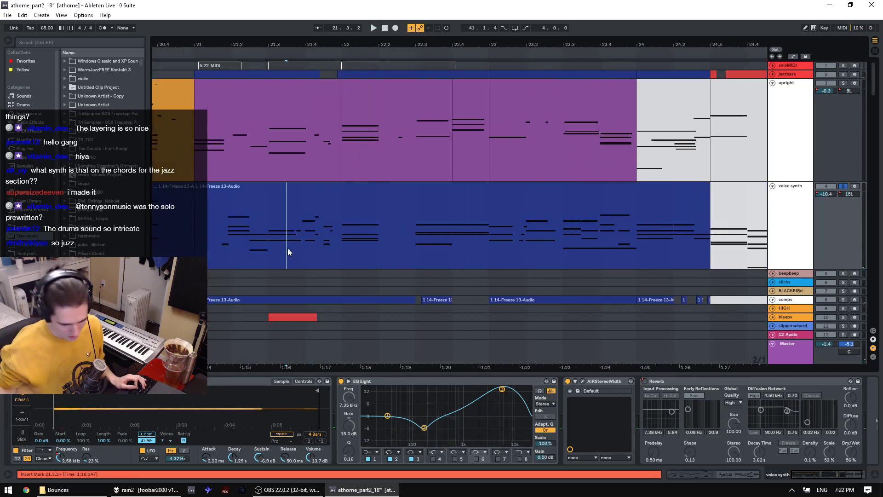
key("space")
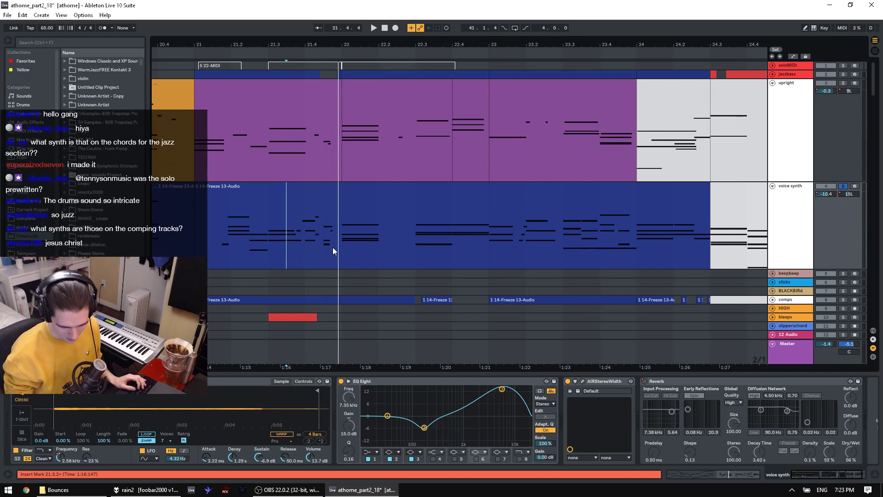
key("space")
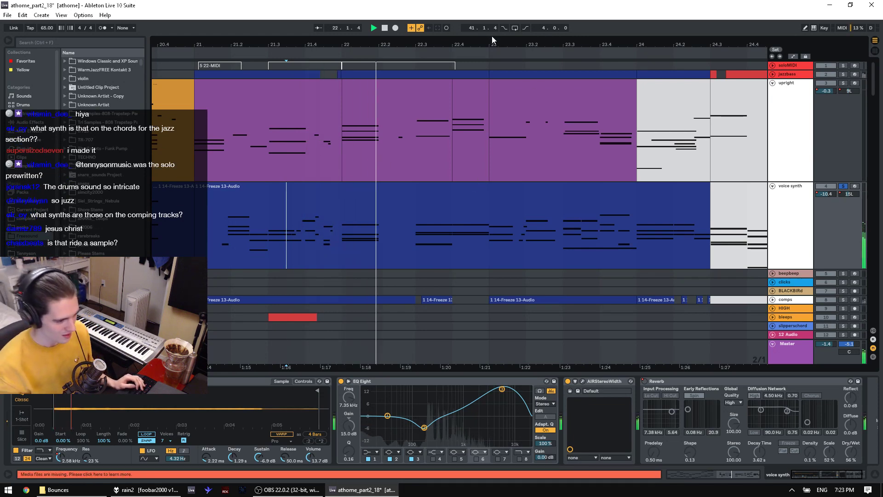
Step: Restart playback from bar 23 and add the upright track to the soloed voice synth
left_click_drag(492, 43, 374, 43)
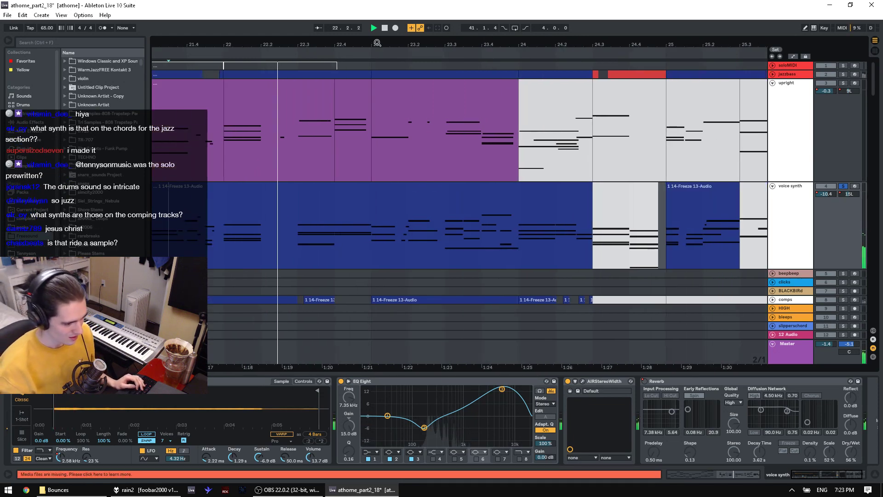
left_click(448, 241)
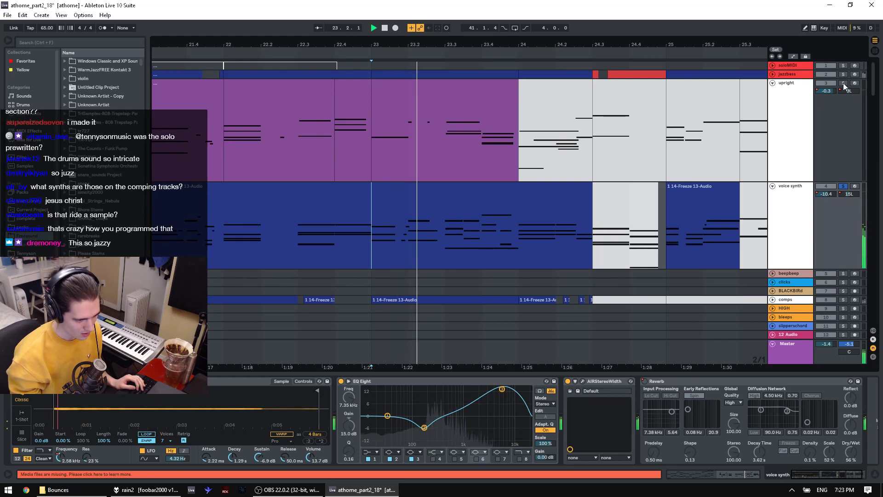
left_click(843, 83)
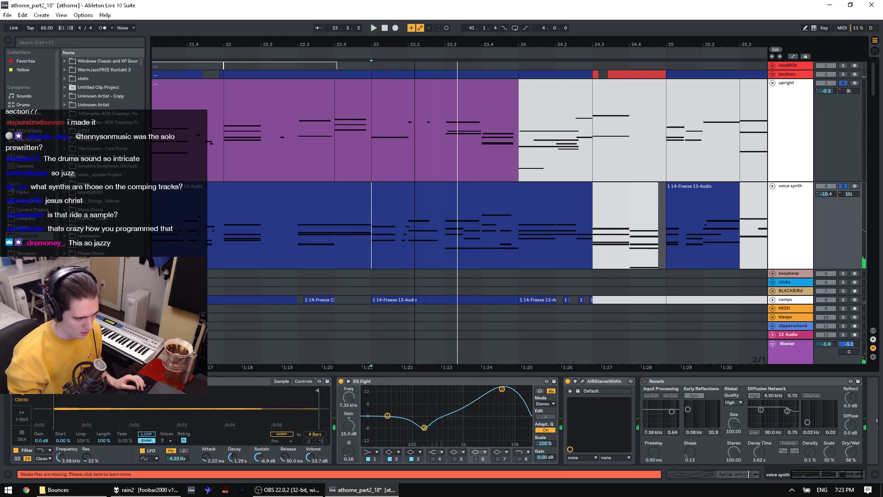
left_click_drag(415, 47, 414, 33)
Step: Open the upright track's Kontakt 5 window to examine the Upright Piano instrument, and close it
left_click(798, 101)
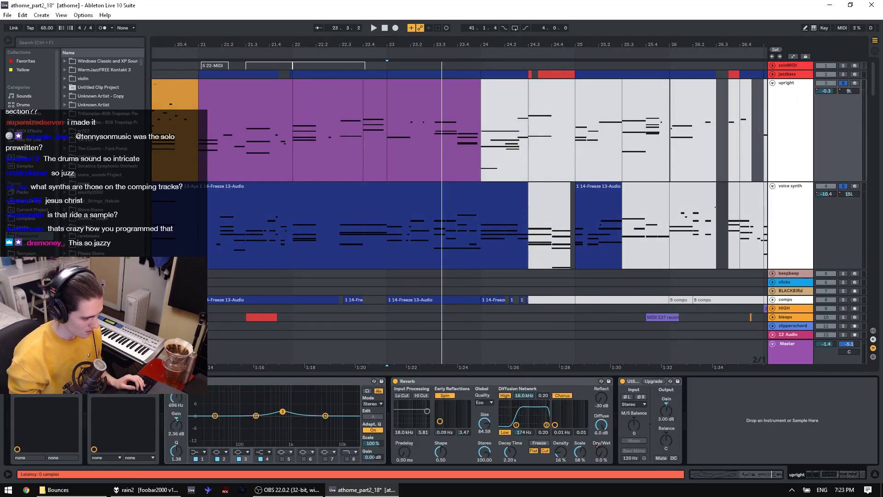
key("ctrl+alt+p")
key("ctrl+alt+p")
key("ctrl+alt+p")
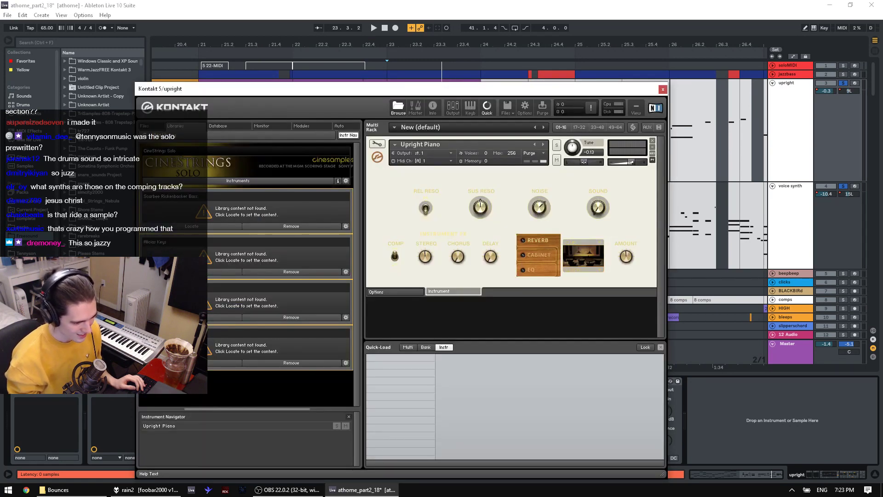
key("ctrl+alt+p")
Step: Replace the upright's solo with jazzbass, expand that track, and select its clips from bar 21 to bar 26 for playback
key("space")
left_click(843, 75, "ctrl")
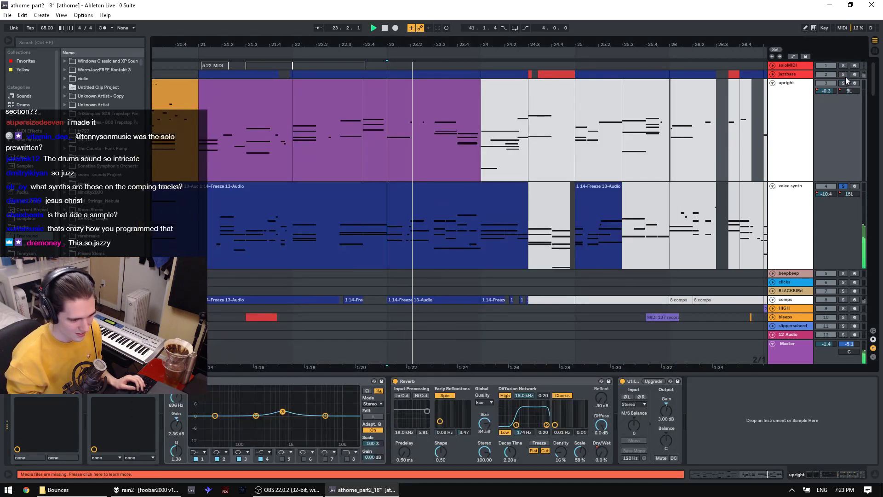
left_click(843, 83, "ctrl")
left_click(772, 75)
left_click(239, 92)
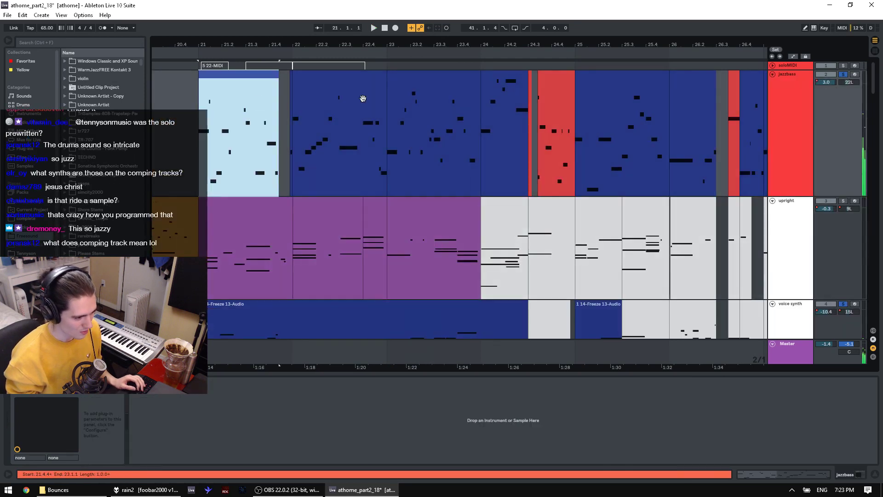
left_click(627, 88, "shift")
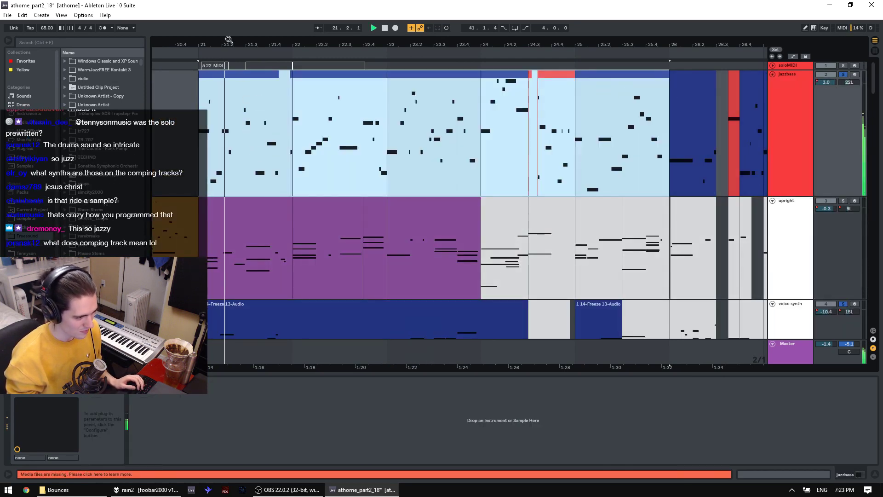
Step: Examine the soloed jazzbass notes up close and play them again from bar 21
left_click_drag(228, 41, 228, 87)
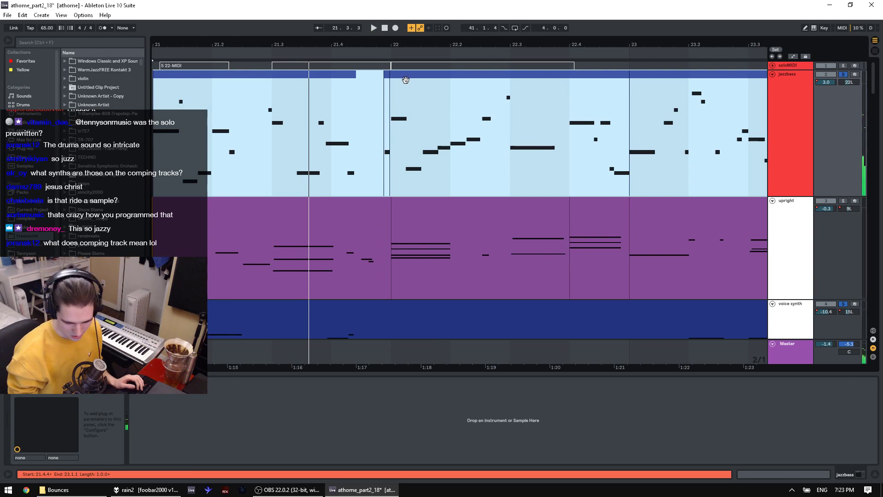
mouse_move(873, 88)
left_mouse_down()
mouse_move(873, 115)
mouse_move(875, 80)
left_mouse_up()
key("space")
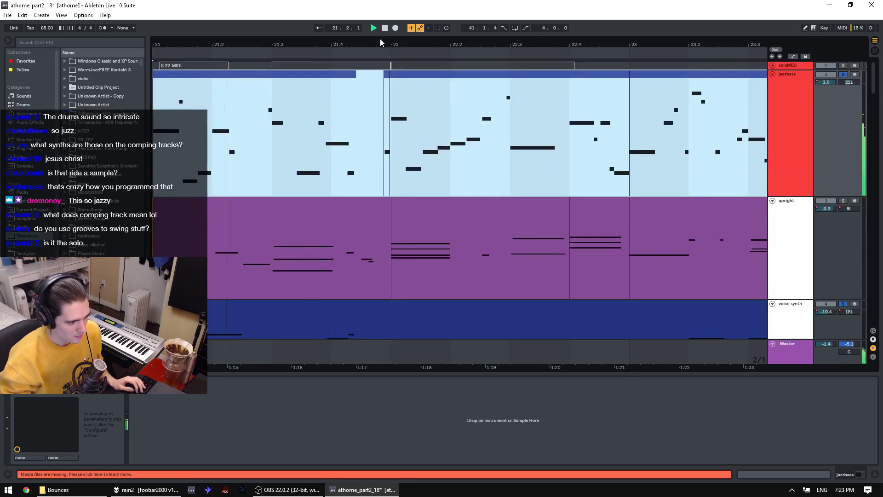
left_click(387, 51)
left_click_drag(388, 42, 388, 25)
Step: Solo the comps track, expand and enlarge it, and play its first clip from bar 21
scroll(571, 130, "down", 3)
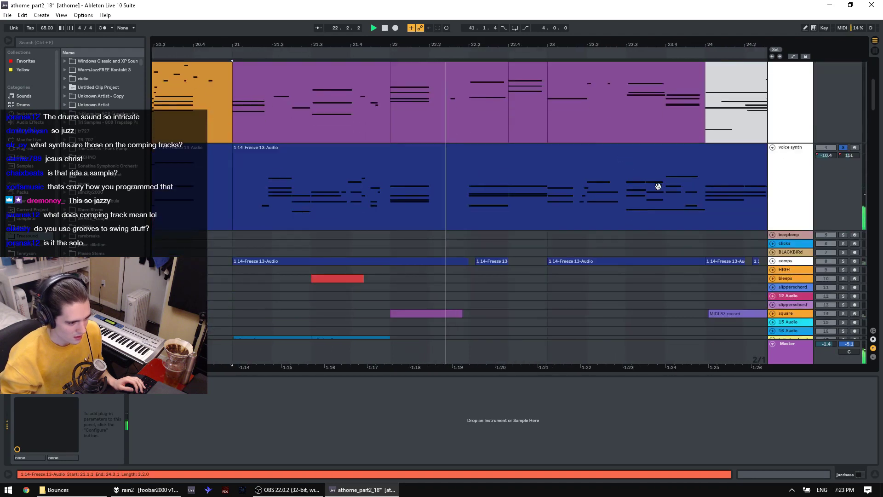
scroll(657, 183, "up", 3)
scroll(672, 202, "down", 4)
scroll(798, 170, "down", 4)
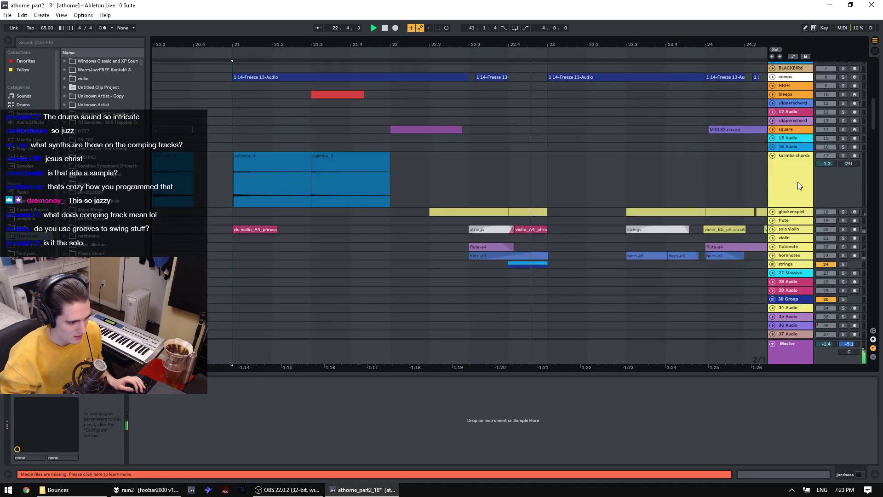
scroll(805, 184, "up", 2)
left_click(844, 151)
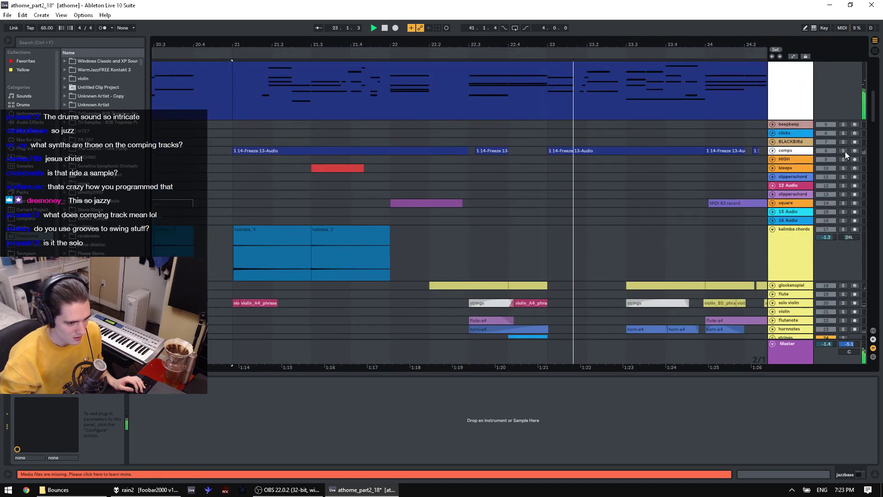
left_click(773, 151)
left_click(277, 152)
key("space")
left_click_drag(786, 170, 785, 241)
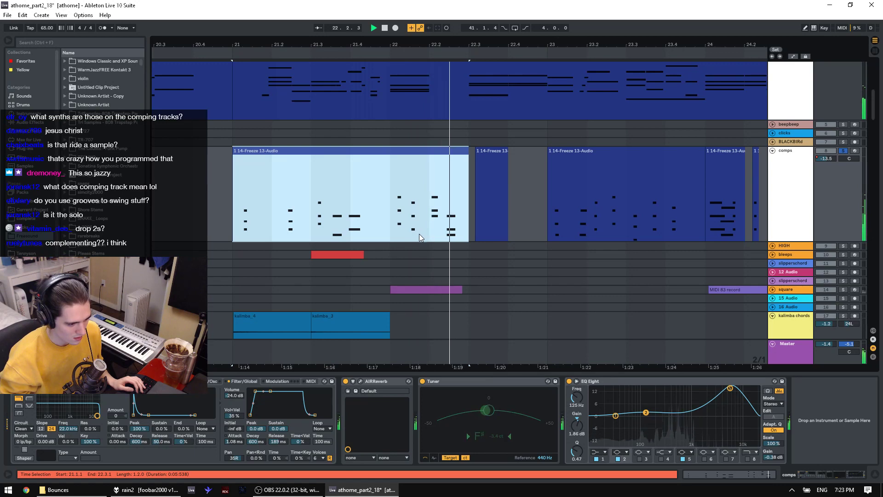
Step: Replay the soloed comps from bar 22 while looking through the tracks below it
left_click(390, 233)
key("space")
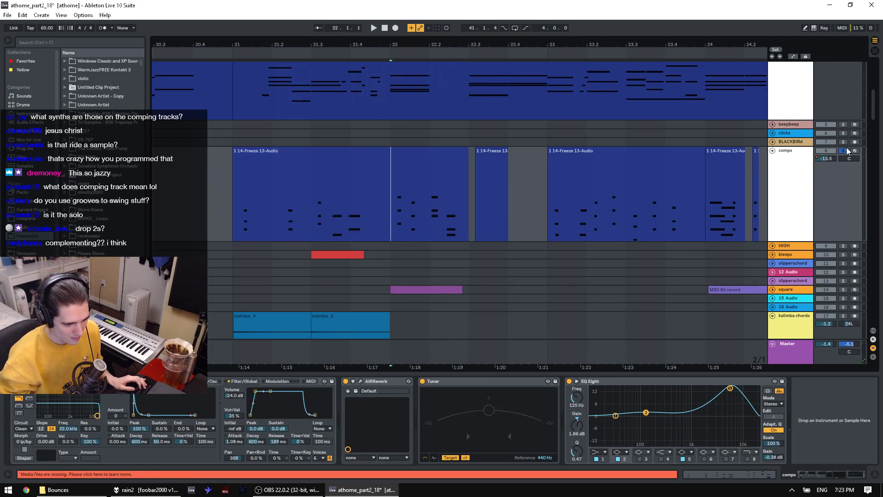
key("space")
scroll(570, 230, "down", 3)
scroll(569, 237, "down", 3)
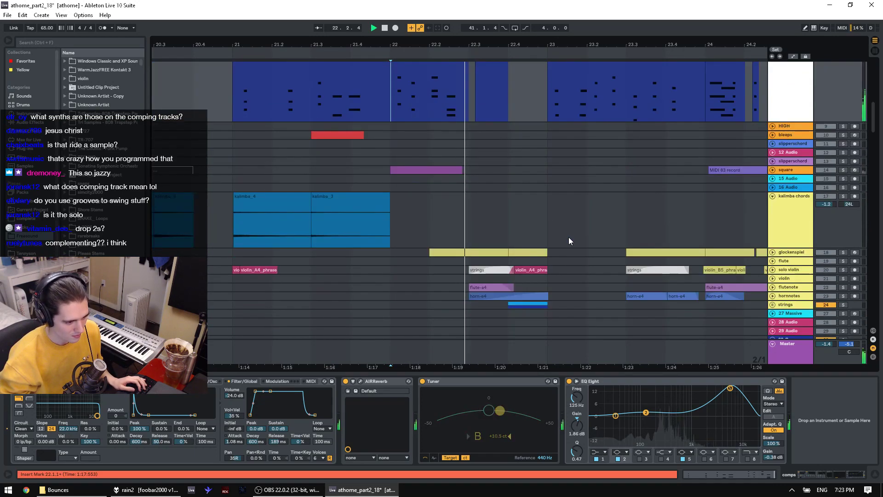
scroll(568, 239, "down", 3)
scroll(529, 152, "up", 1)
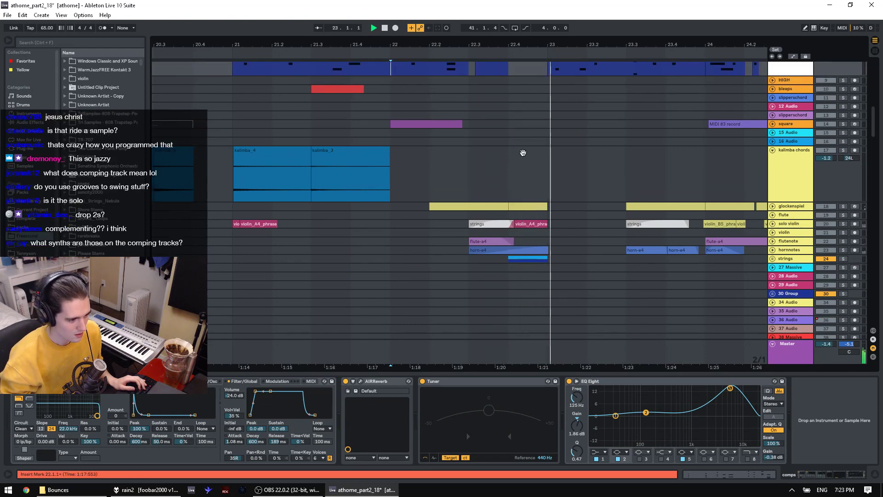
scroll(507, 168, "up", 5)
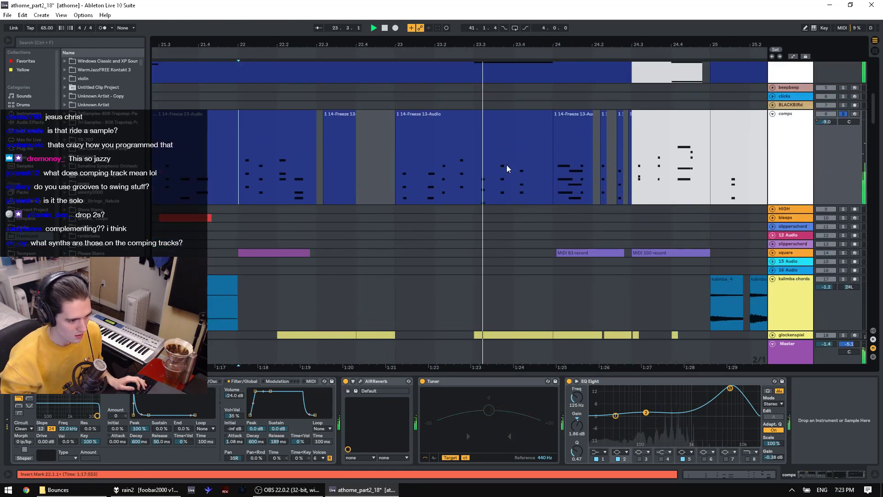
Step: Stop playback and set the insert marker to bar 23 on the comps track
key("space")
key("space")
key("space")
left_click(390, 194)
left_click(396, 195)
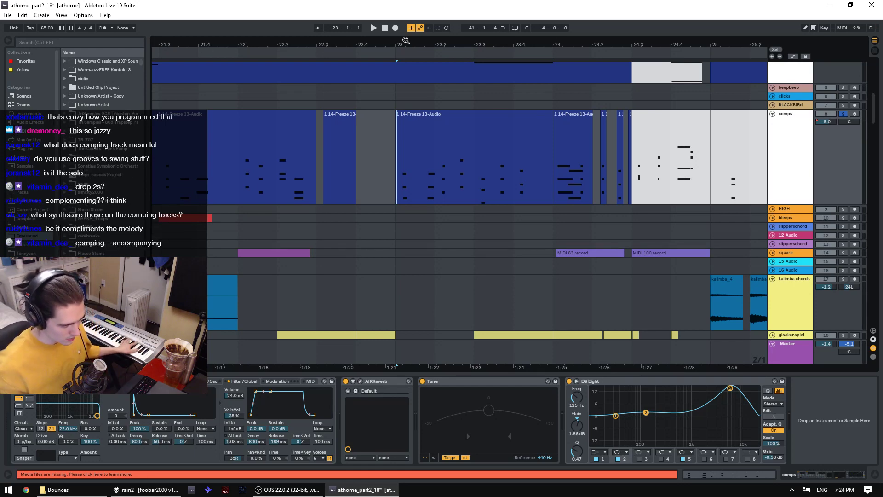
Step: Arm the comps track, select its two clips from bar 23 to 24.2, and play them
left_click(854, 114)
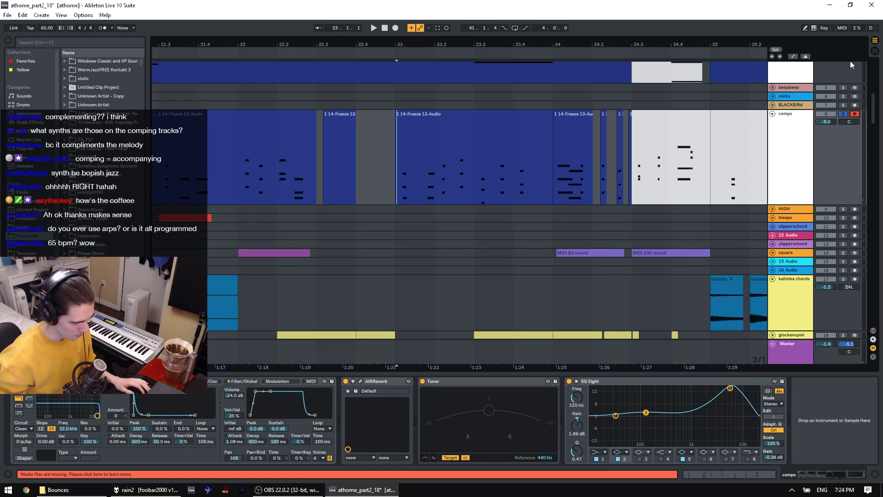
left_click(508, 121)
left_click(575, 124, "shift")
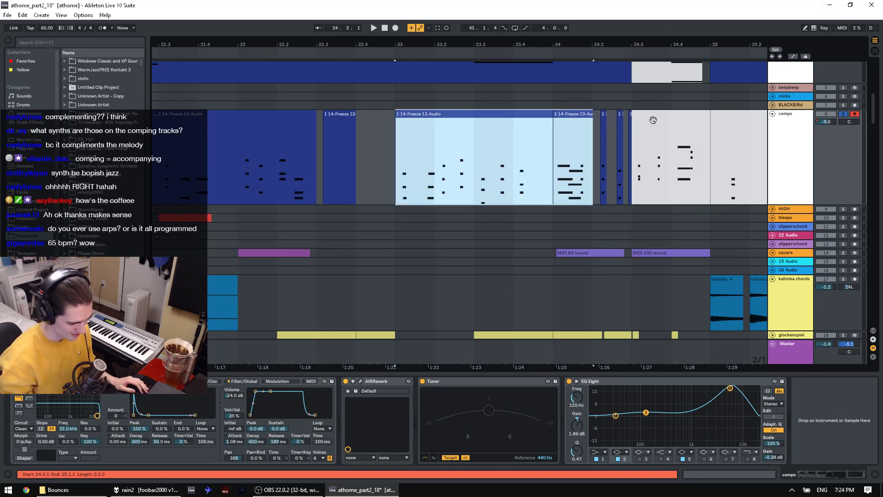
key("space")
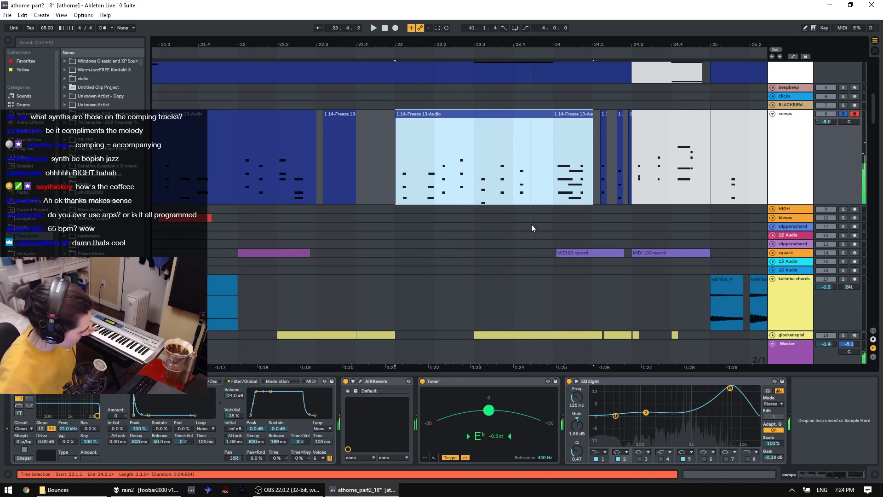
key("space")
Step: Replace the comps solo with the orchestral tracks, including glockenspiel, solo violin and hornnotes, and play from about 23.3
scroll(593, 151, "down", 5)
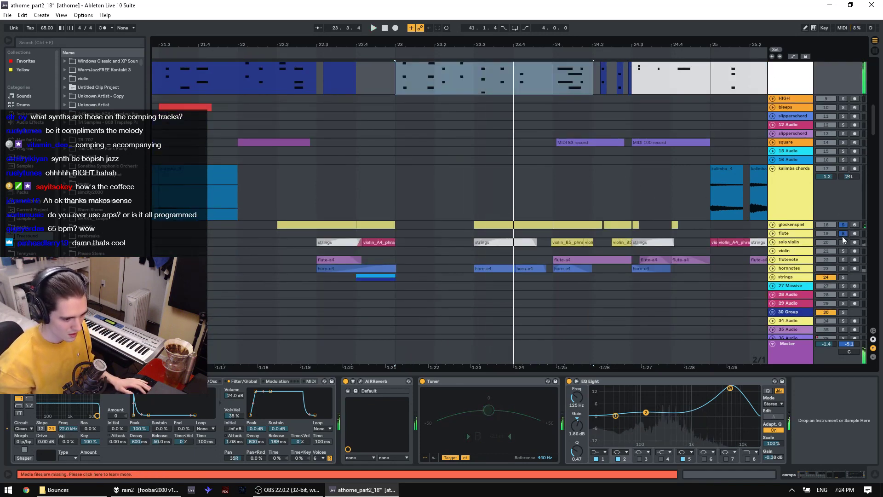
left_click(843, 242, "ctrl")
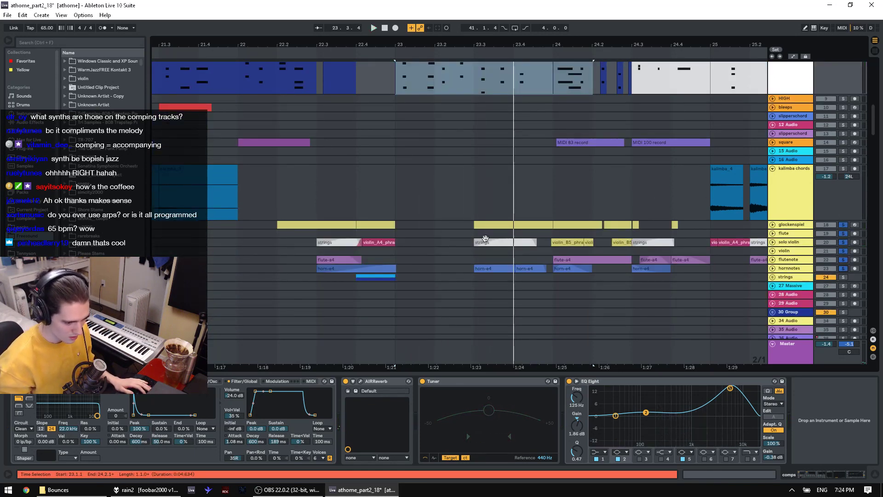
left_click(550, 259)
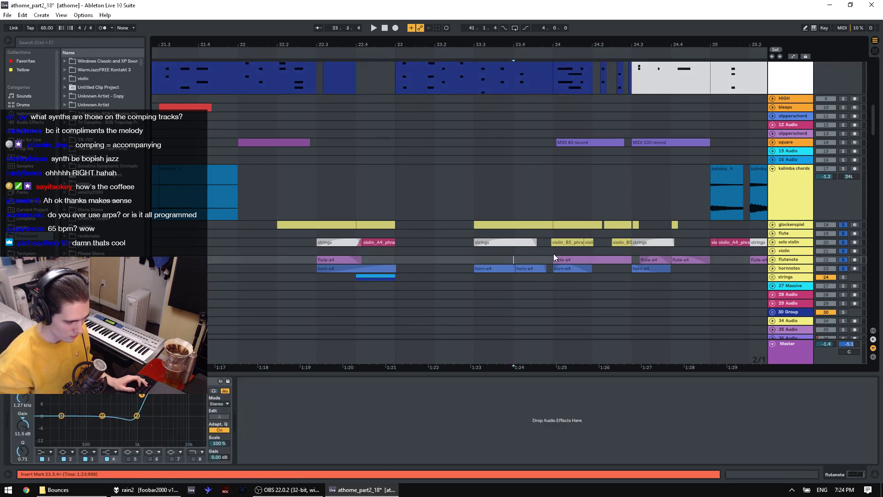
key("space")
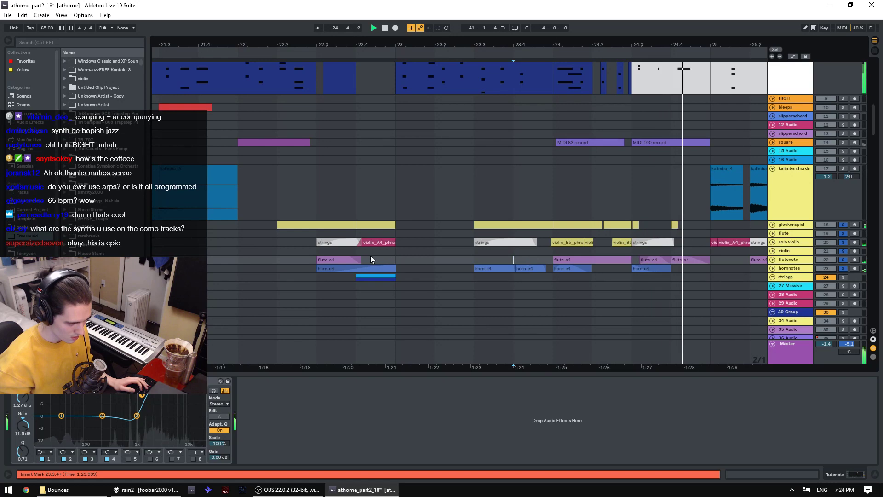
Step: Replay the soloed orchestral layers from just before 22.3 and again from about 23.3
left_click(315, 250)
scroll(372, 234, "down", 3)
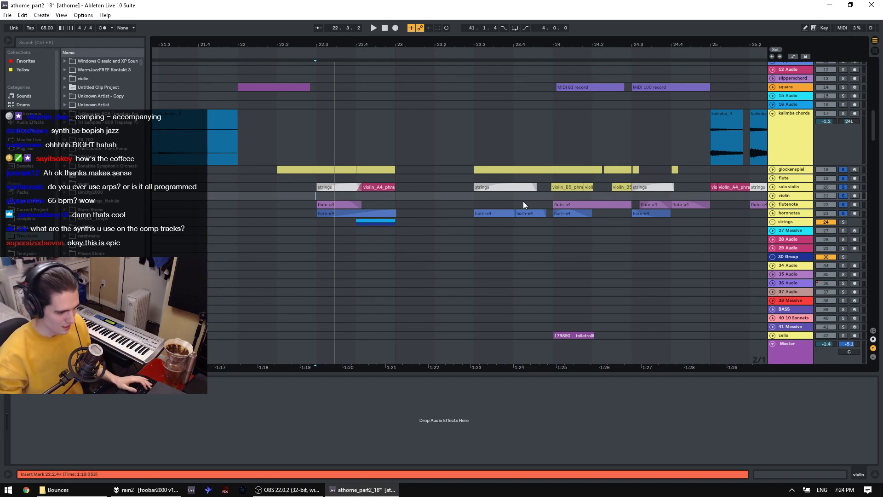
left_click(485, 204)
key("space")
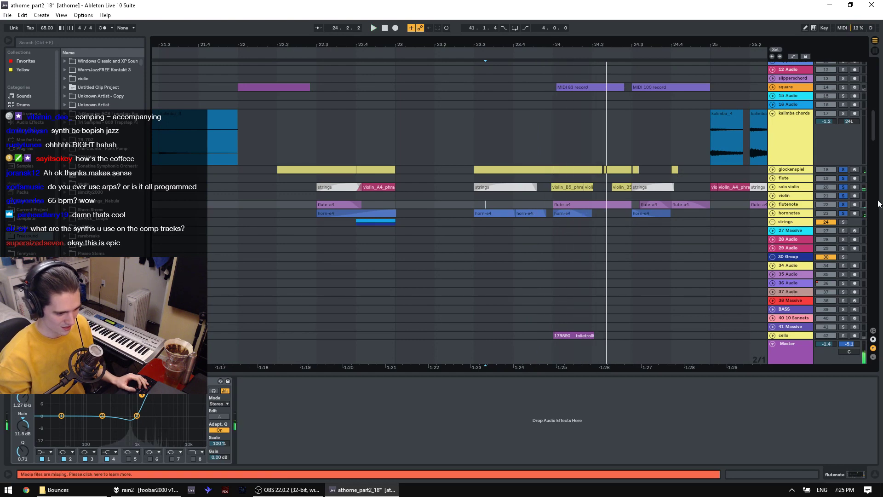
Step: Clear the orchestral solos and play from bar 24 with the trombone track soloed
scroll(842, 180, "down", 3)
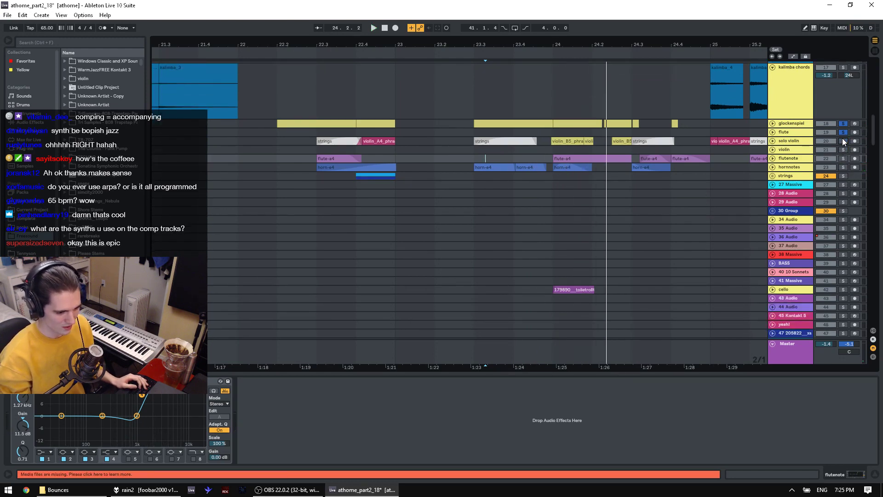
scroll(577, 222, "down", 3)
left_click(558, 244)
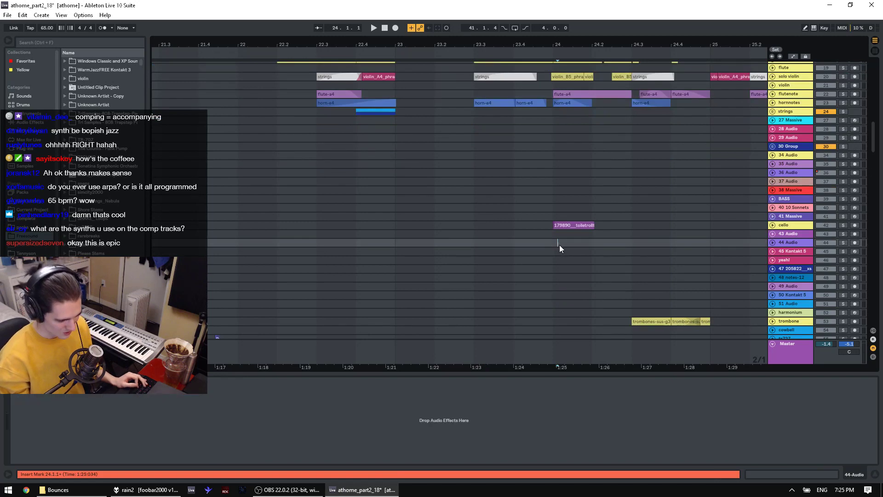
key("u")
scroll(634, 232, "down", 6)
key("space")
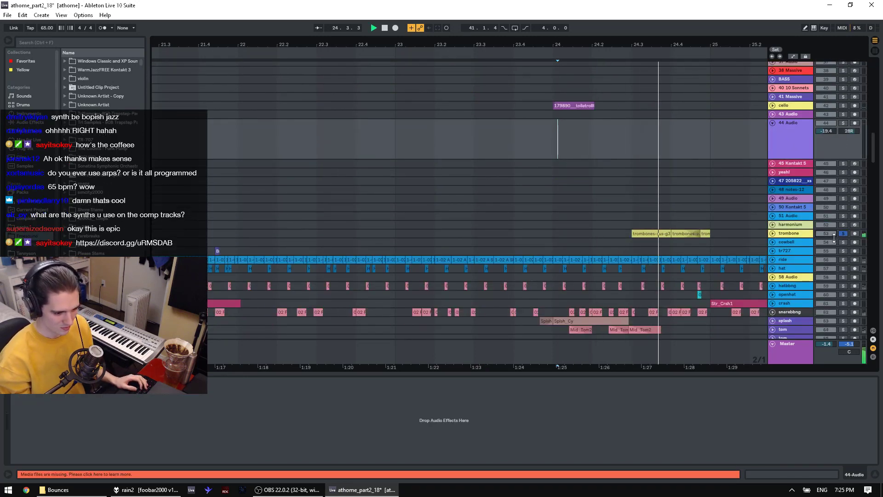
Step: Expand the trombone track, select its clips from 24.3 to just past bar 25, and play them
left_click(772, 233)
left_click_drag(631, 247, 720, 249)
key("space")
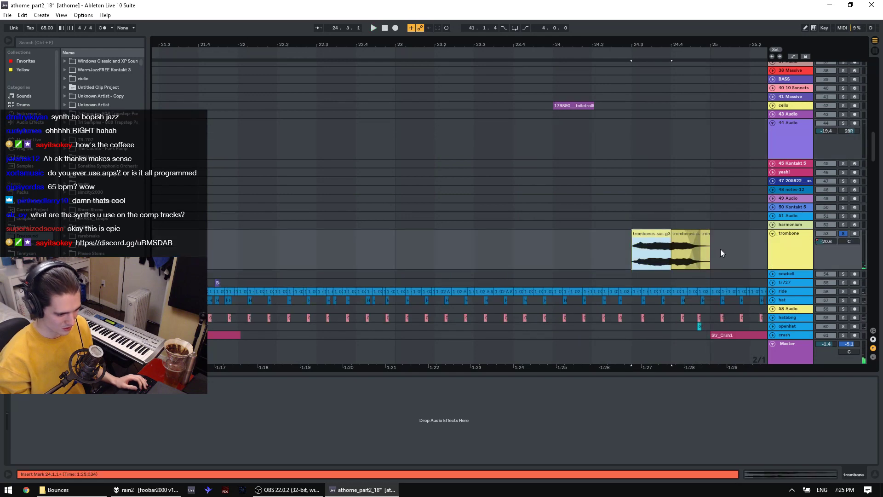
key("space")
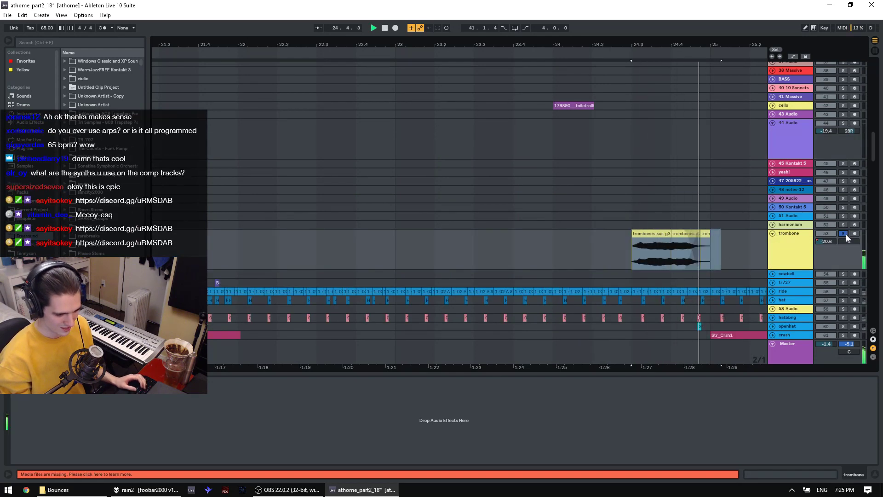
Step: Set the arrangement's fixed grid to 1/16
scroll(506, 193, "down", 4)
left_click(218, 94)
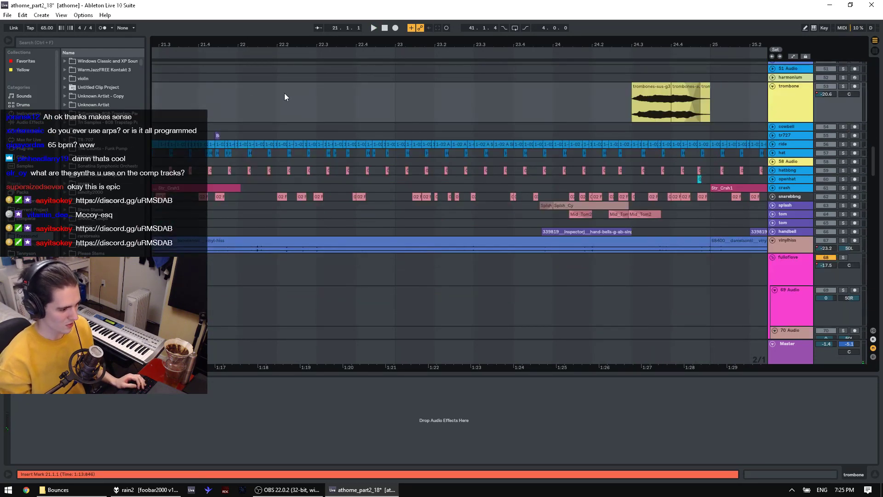
right_click(333, 113)
left_click(394, 203)
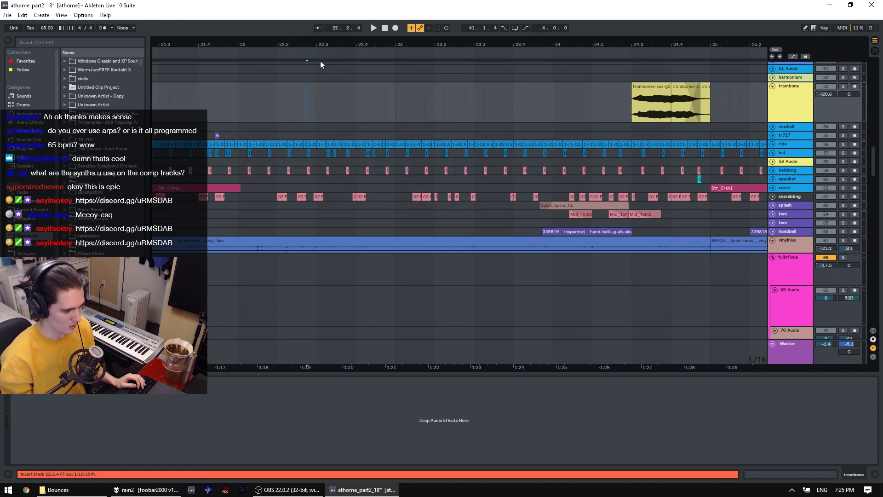
Step: Select the trombone passages at 24.3 and around 27.3 in turn, and play from 27.3
left_click_drag(324, 46, 334, 18)
left_click_drag(531, 111, 473, 110)
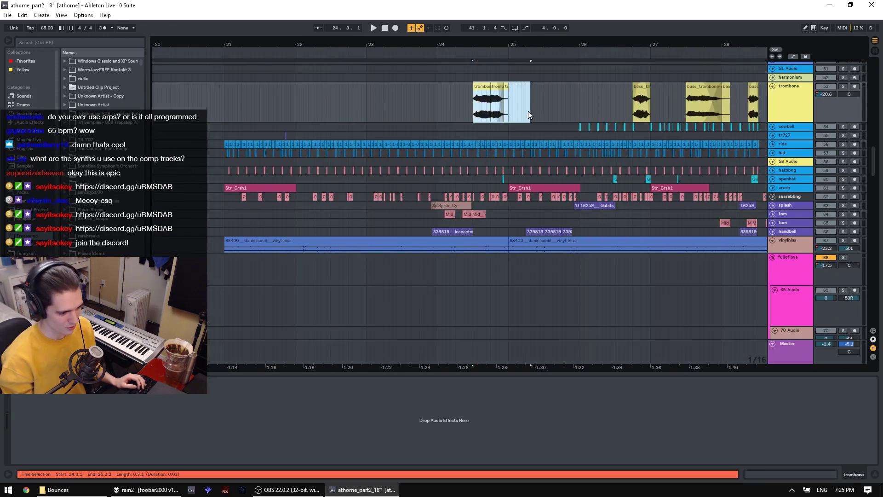
left_click_drag(681, 113, 746, 109)
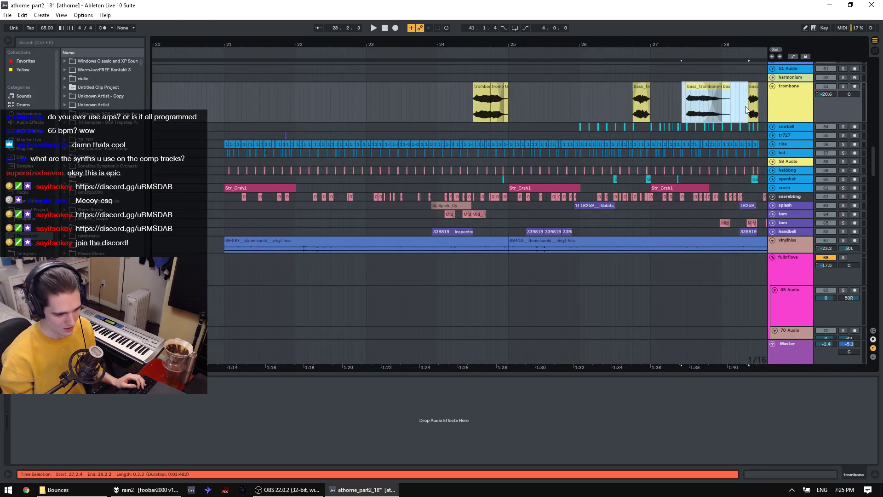
left_click(686, 112)
key("space")
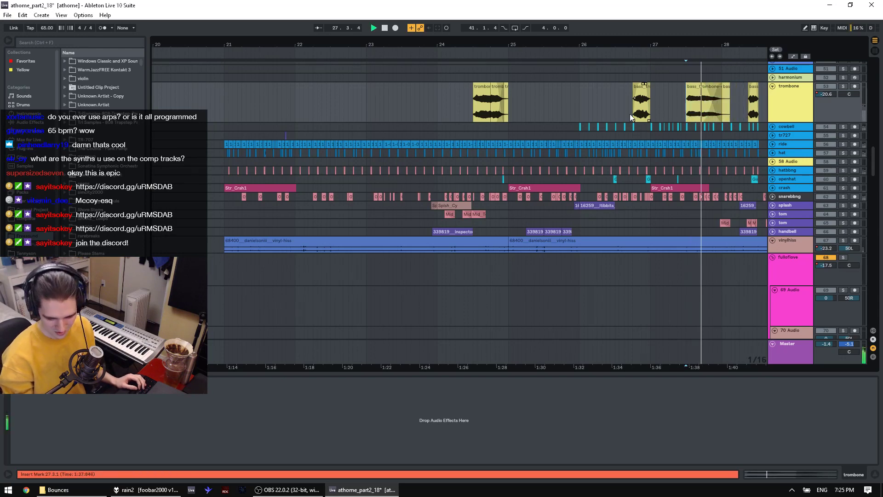
Step: Solo and expand the ride track, and play its sliced clips from just before bar 21
left_click(219, 136)
key("space")
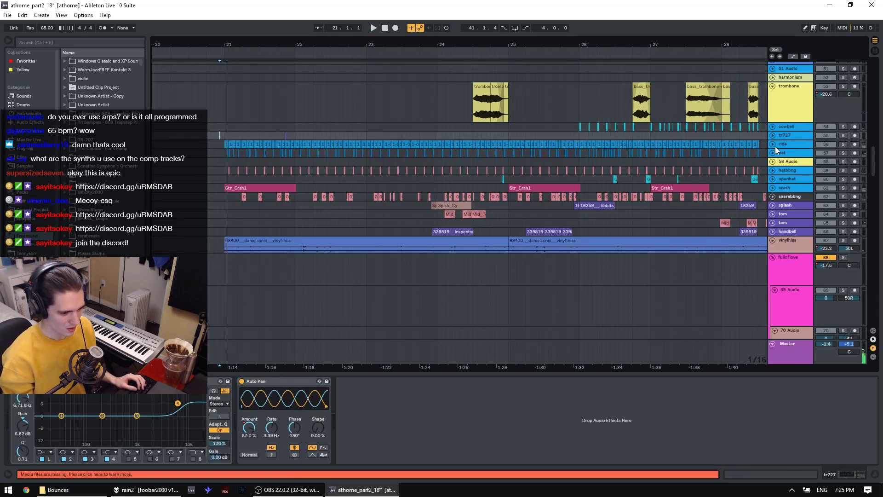
left_click(773, 145)
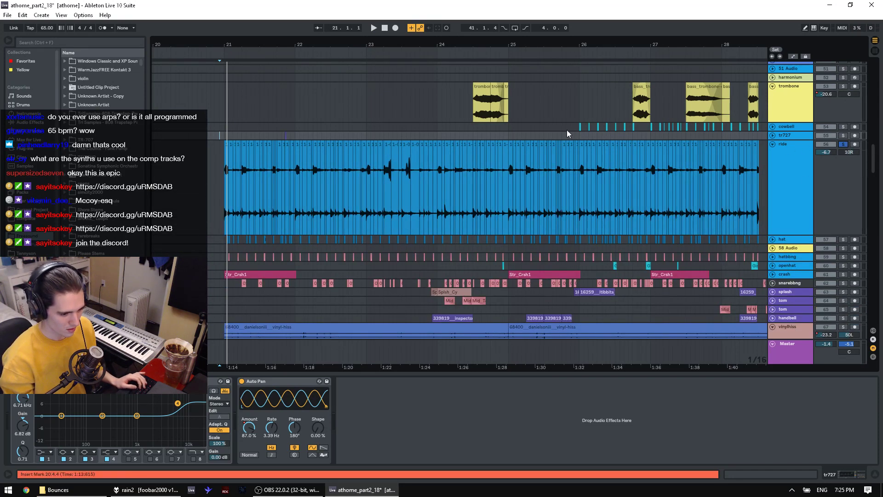
left_click_drag(234, 44, 307, 64)
key("space")
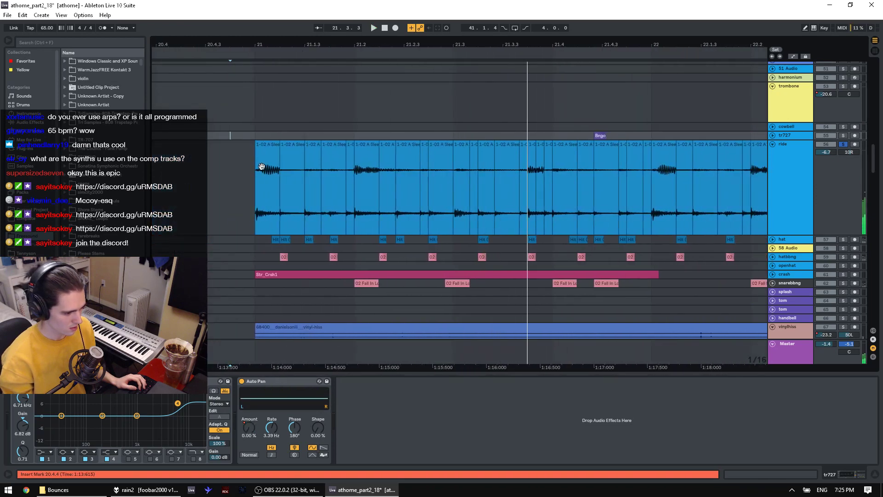
Step: Extend the first ride clip, 1-02 A Sleepin' Bee, from bar 21 to 22.1.2 and play the uncut sample
left_click_drag(261, 165, 280, 152)
key("space")
left_click_drag(687, 179, 691, 177)
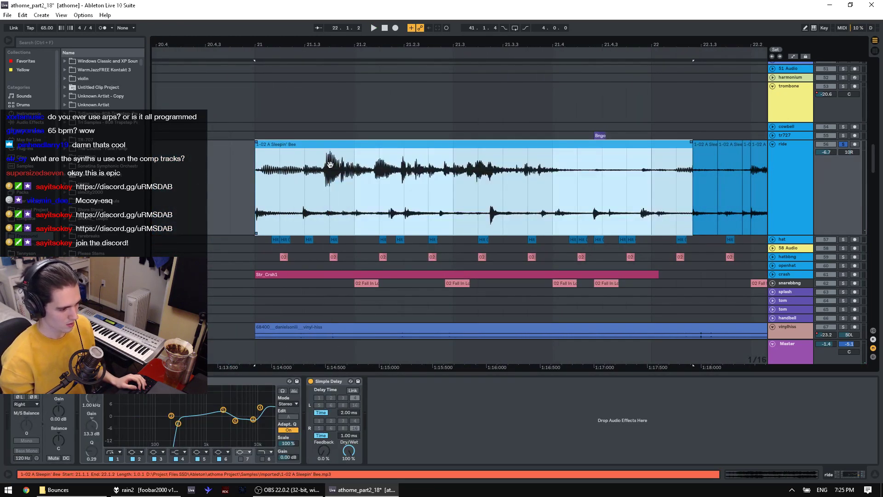
key("space")
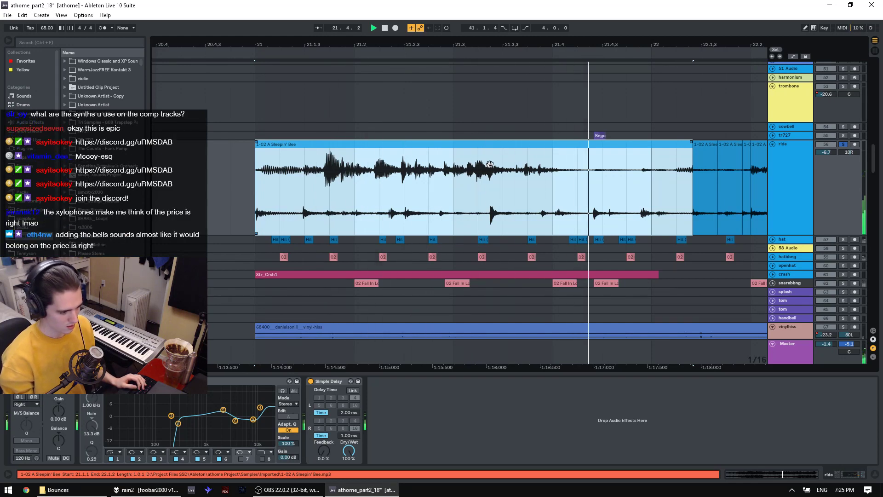
Step: Bypass the ride track's effects, including the EQ and Simple Delay, and play the extended sample dry from bar 21
left_click(787, 159)
left_click(15, 381)
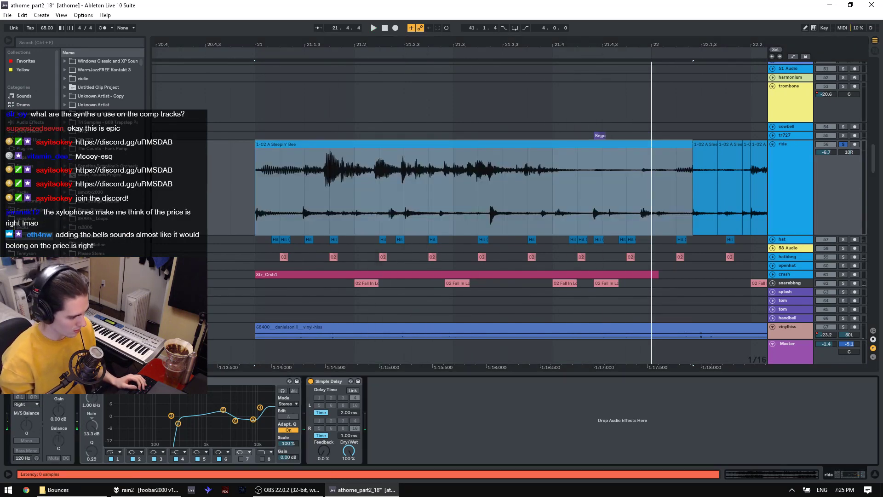
left_click(84, 381)
left_click(310, 381)
key("space")
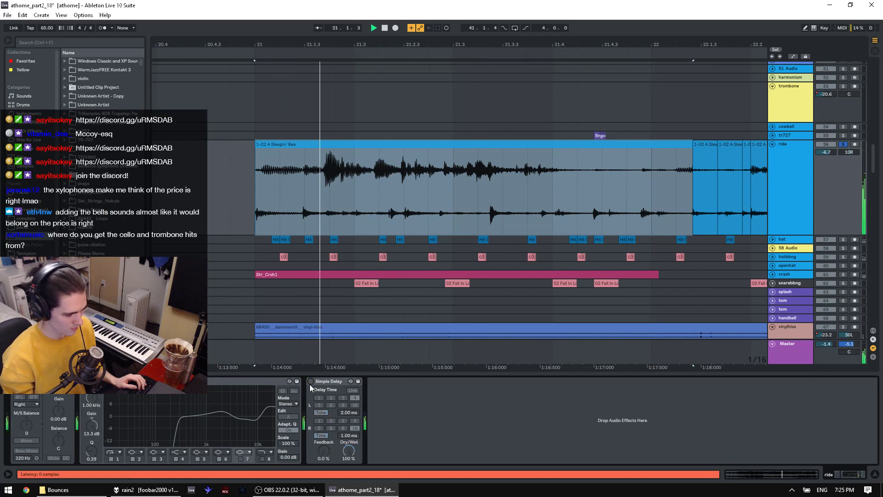
Step: Inspect the extended 1-02 A Sleepin' Bee clip within its source waveform, return to the ride devices and replay it dry
double_click(375, 156)
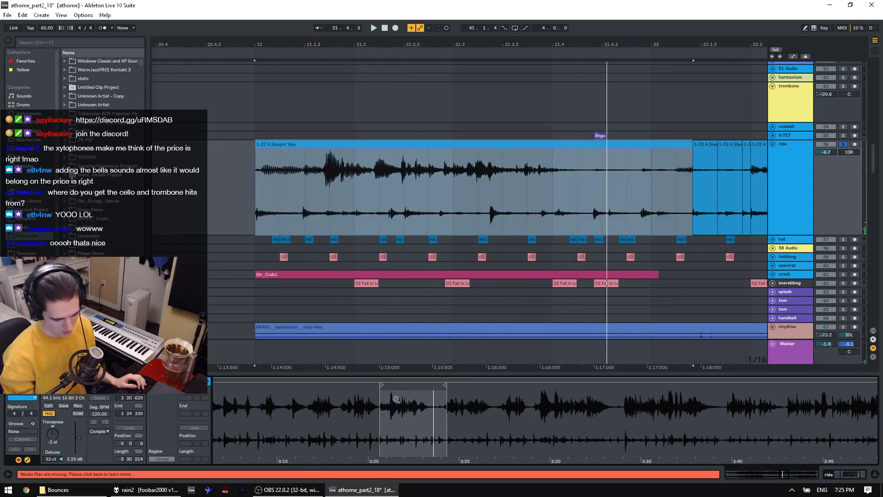
key("space")
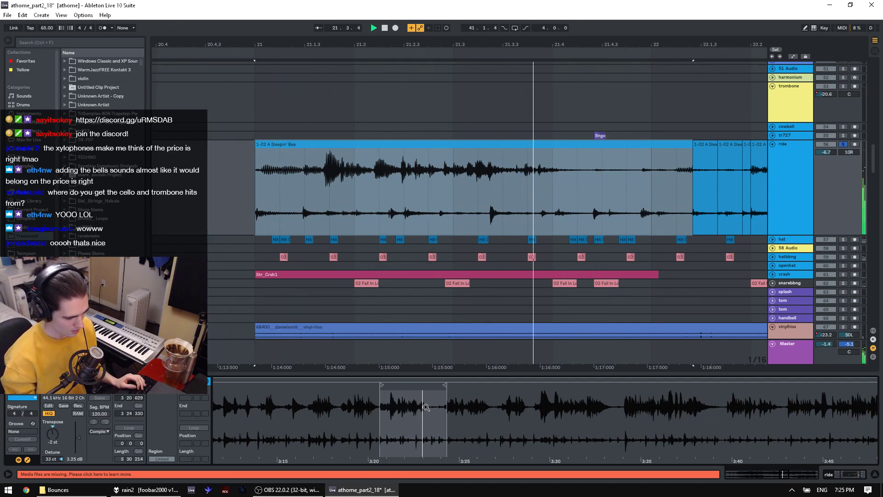
left_click(798, 173)
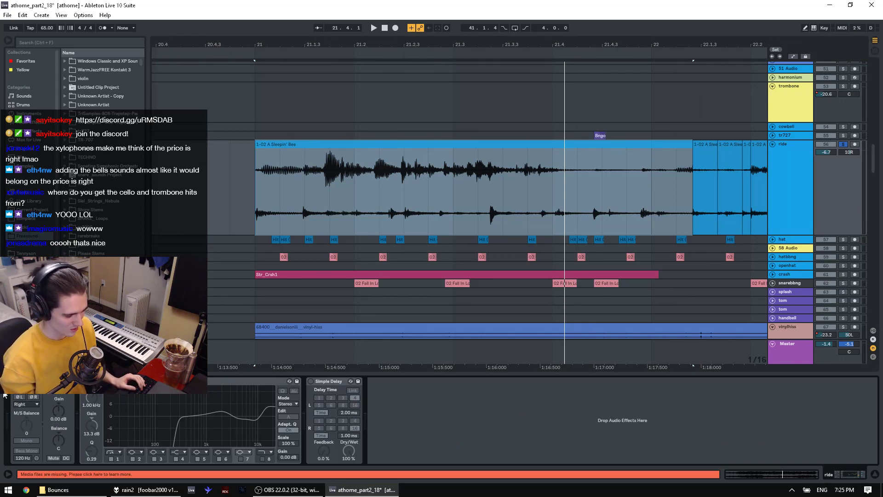
key("space")
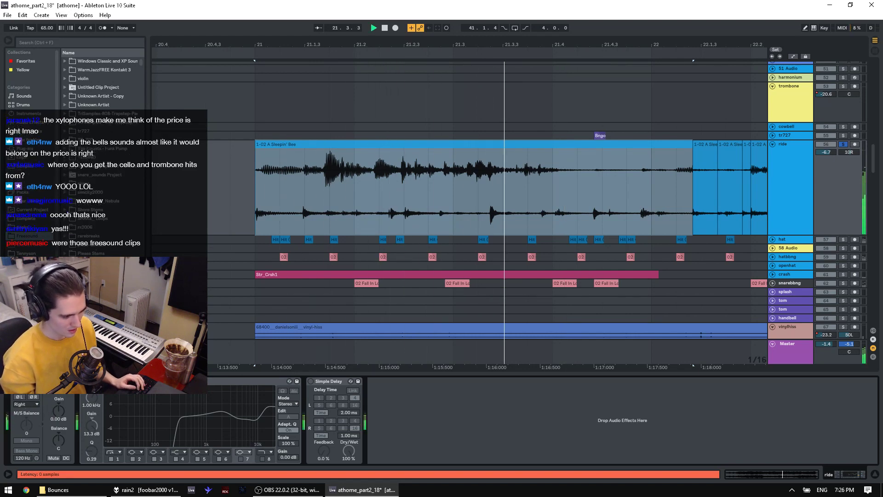
Step: Re-enable the ride track's EQ and Simple Delay, playing the extended sample to compare the processed and dry sound
key("space")
key("space")
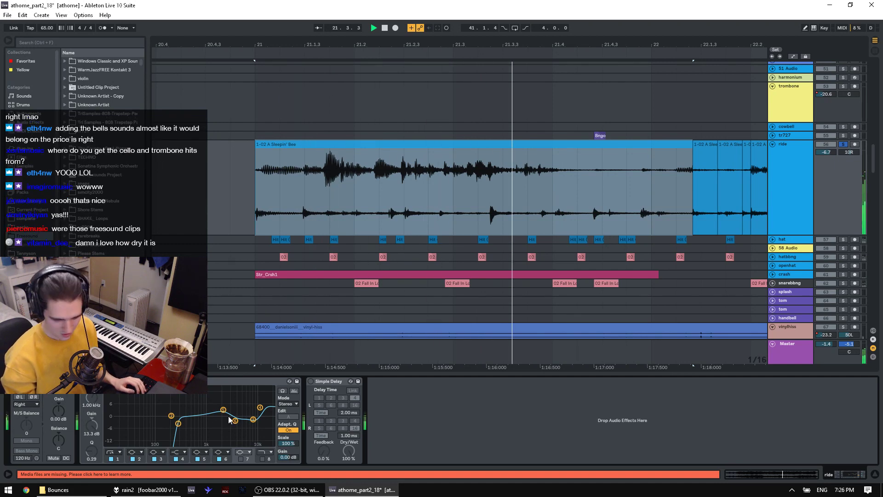
left_click(310, 382)
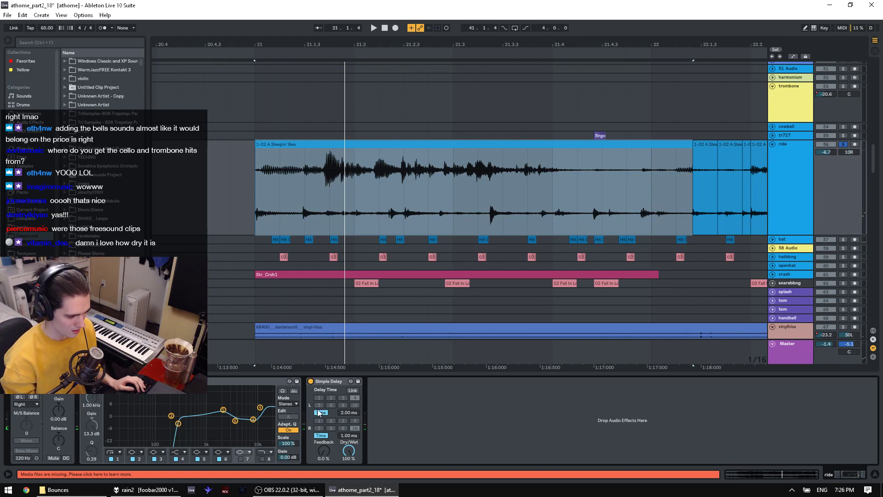
key("space")
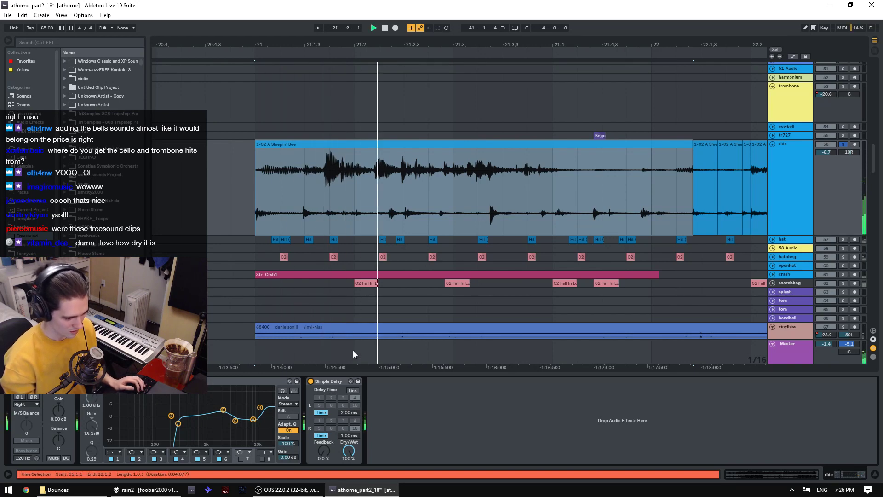
key("0")
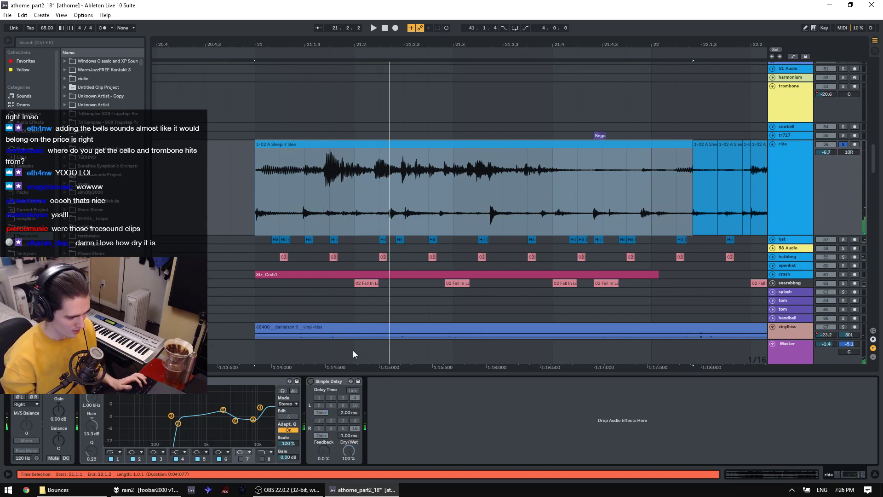
left_click(311, 384)
left_click(310, 384)
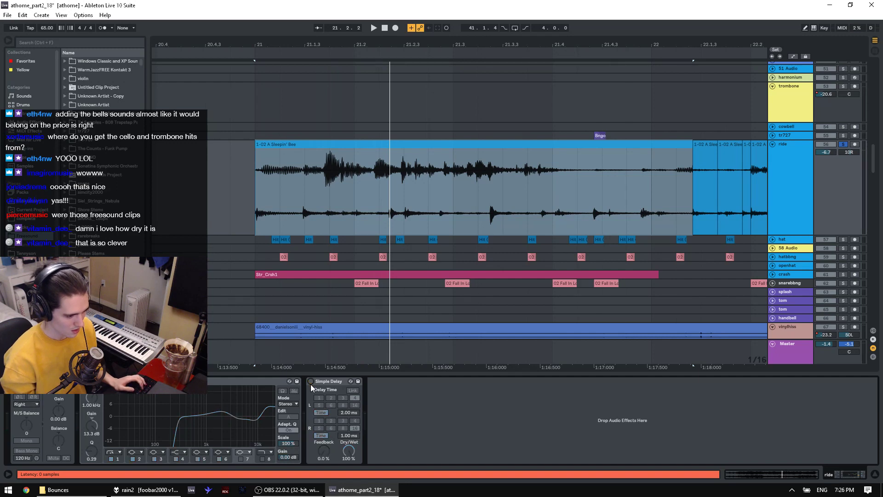
left_click(310, 383)
Step: Undo the extension of the first ride clip and play the sliced ride pattern from bar 21
key("ctrl+z")
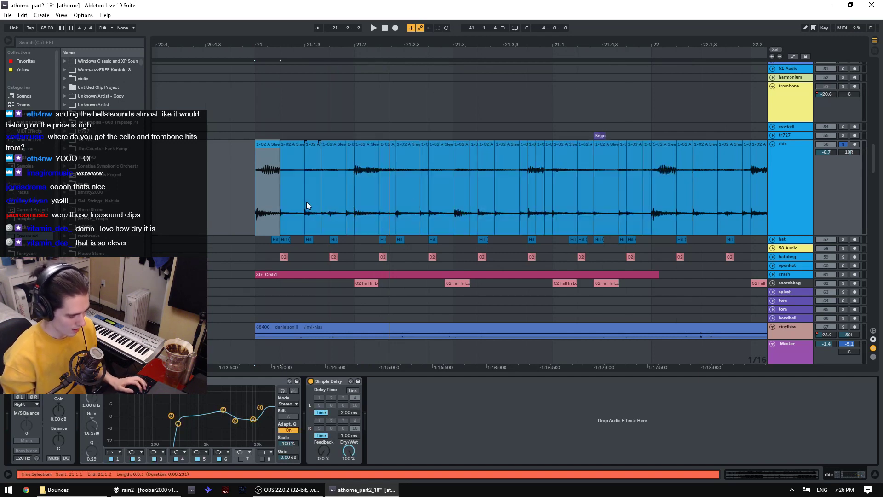
key("ctrl+y")
key("ctrl+z")
key("space")
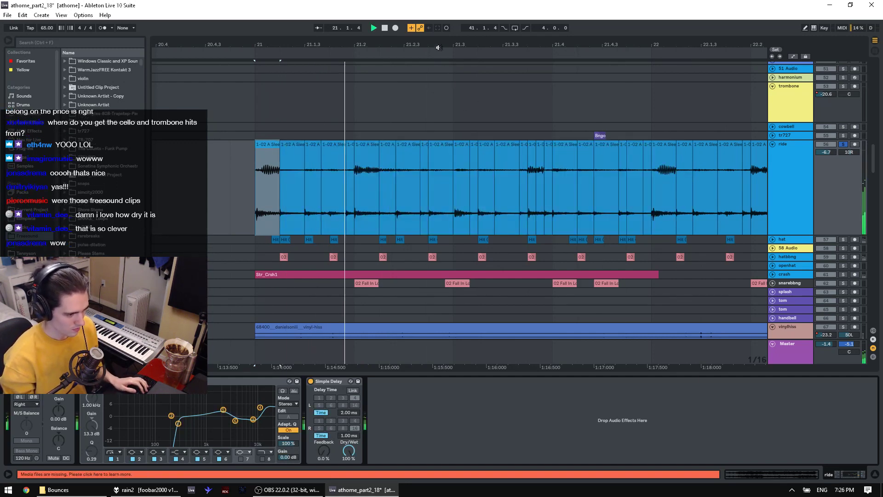
left_click_drag(439, 45, 297, 23)
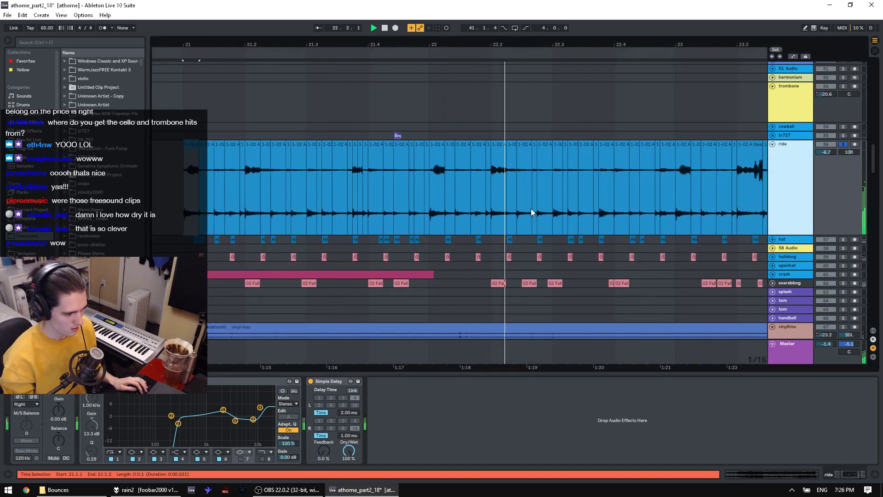
left_click_drag(574, 46, 372, 54)
key("space")
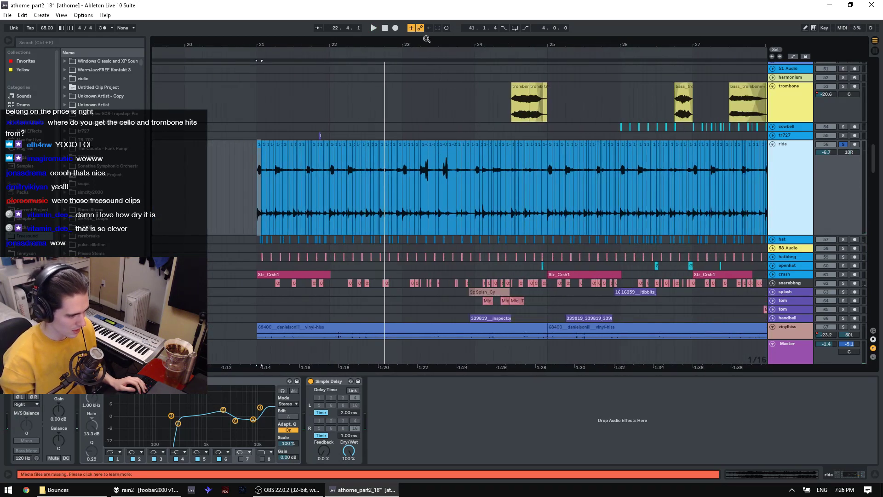
Step: Add the hat, 58 Audio, hatbbng, openhat, crash and snarebbng tracks to the ride solo and play from bar 21
left_click(843, 240)
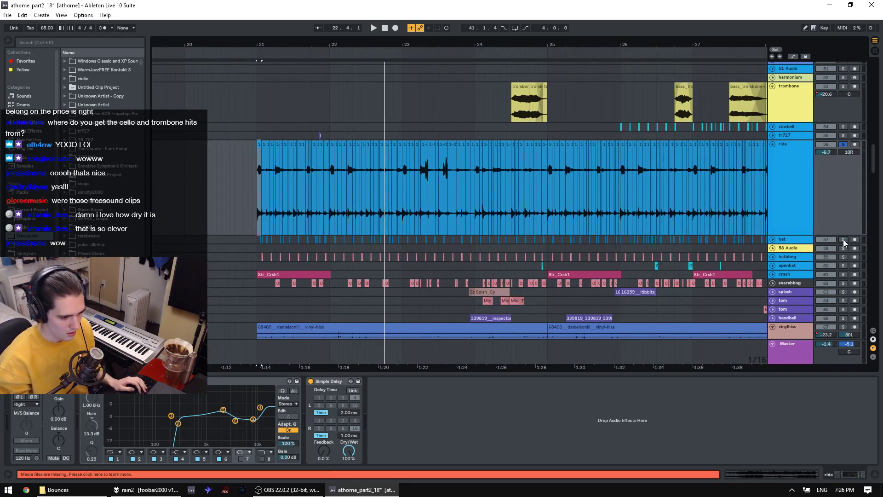
left_click(843, 274)
scroll(845, 290, "down", 2)
scroll(843, 276, "down", 2)
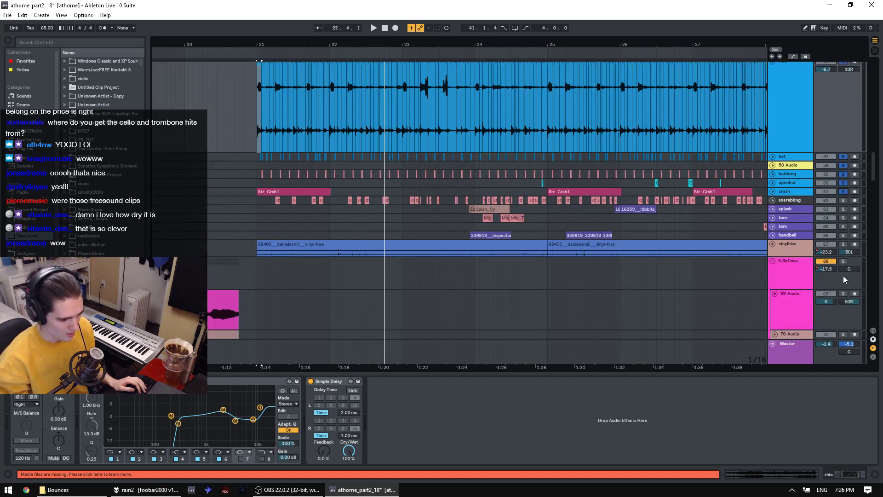
left_click(845, 207)
key("space")
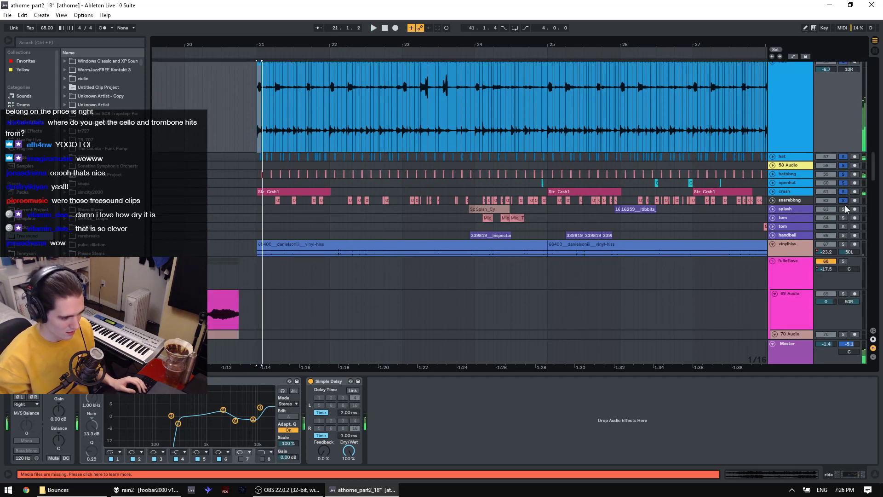
Step: Add the splash and first tom tracks to the drum solo and audition the drums from bar 23
scroll(527, 210, "up", 6)
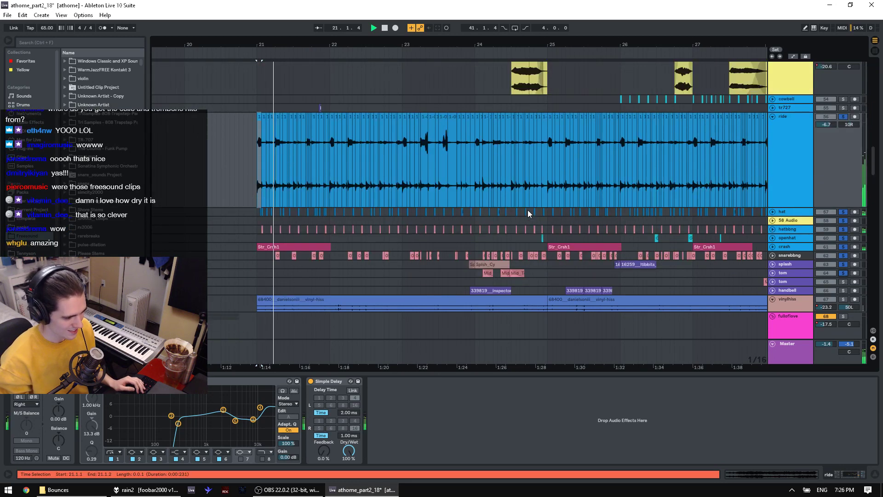
scroll(526, 211, "up", 2)
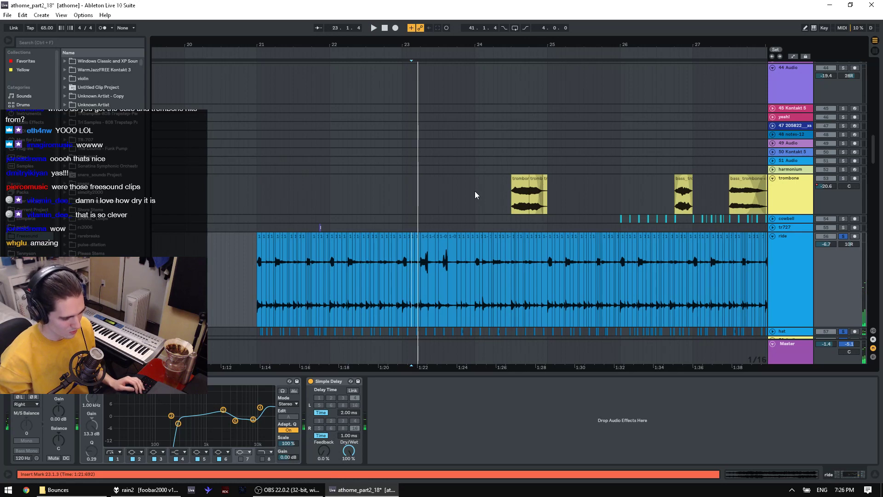
scroll(476, 191, "down", 2)
scroll(823, 237, "down", 5)
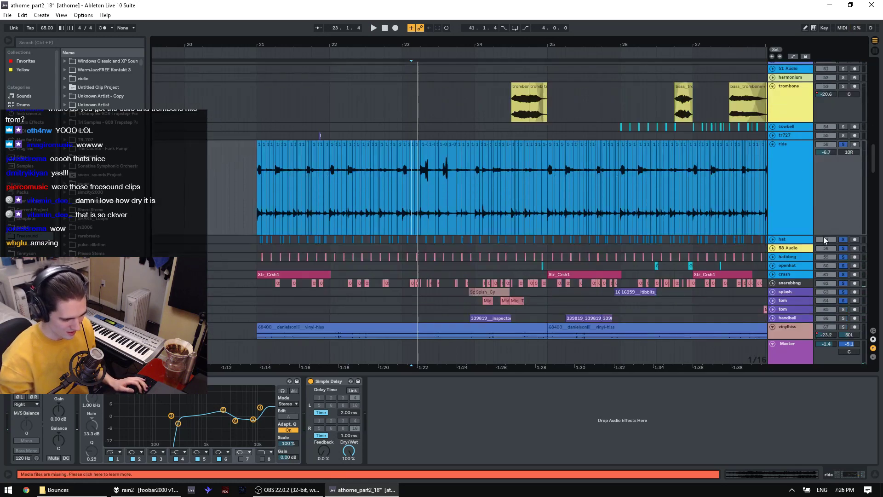
scroll(793, 203, "up", 5)
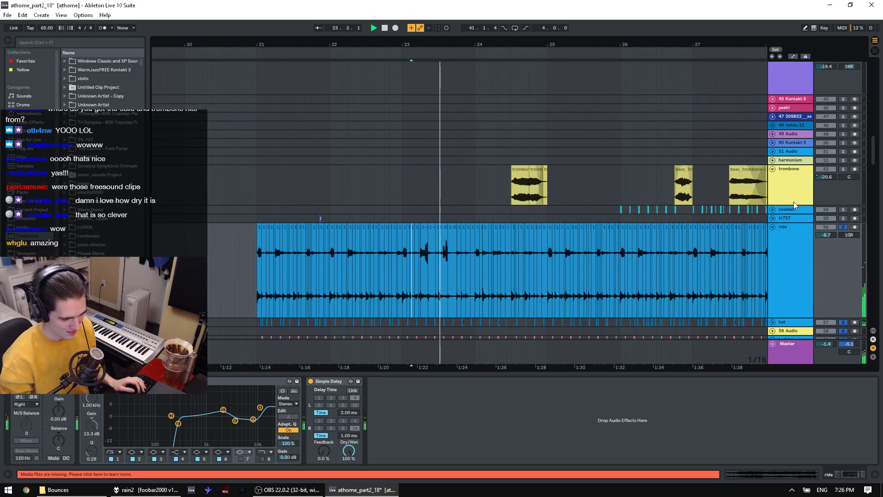
key("space")
left_click(402, 292)
scroll(354, 208, "down", 3)
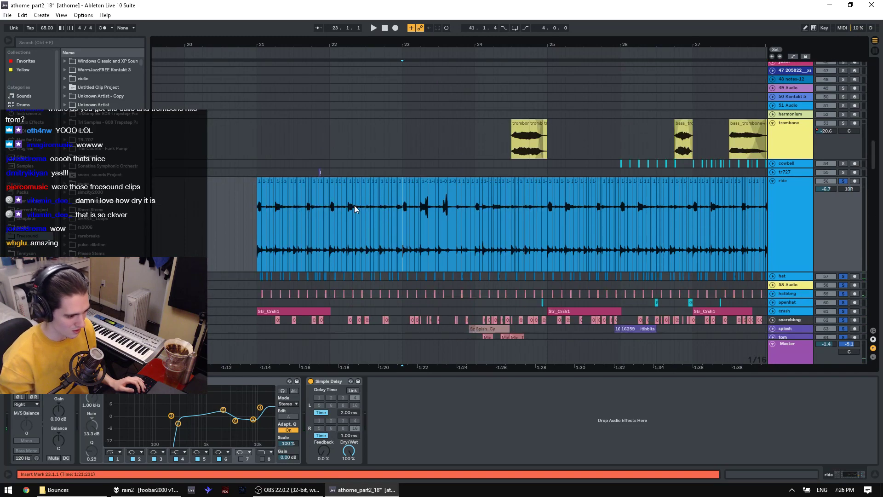
Step: Solo the kick2 and snare tracks, select bars 21 to 25 in the 134 Group, and play the full drum section
scroll(845, 234, "up", 3)
scroll(842, 216, "down", 11)
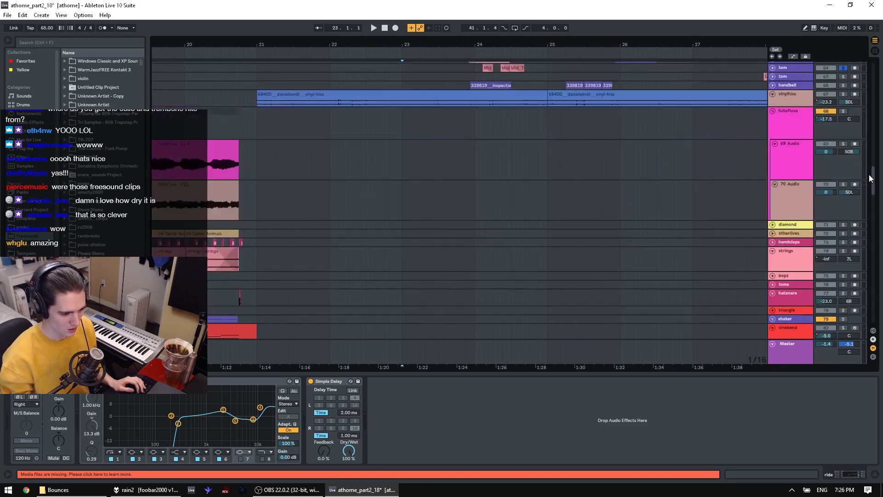
scroll(835, 188, "up", 6)
scroll(848, 295, "down", 15)
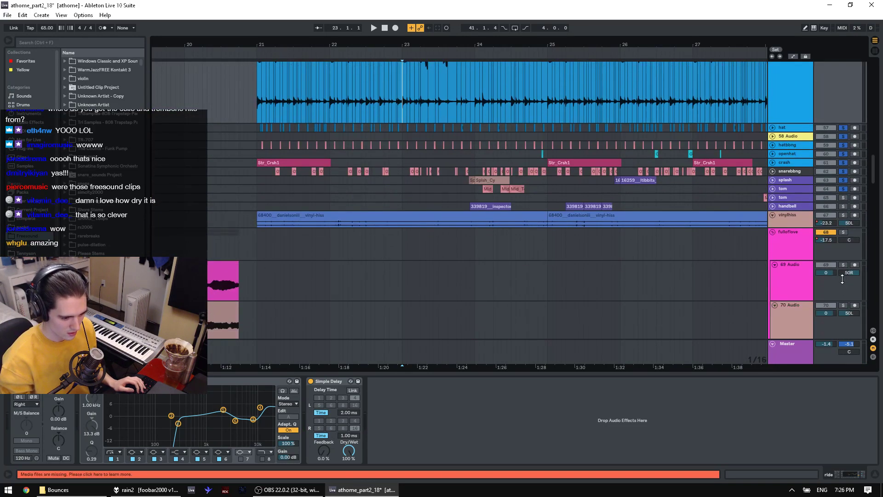
scroll(876, 225, "down", 12)
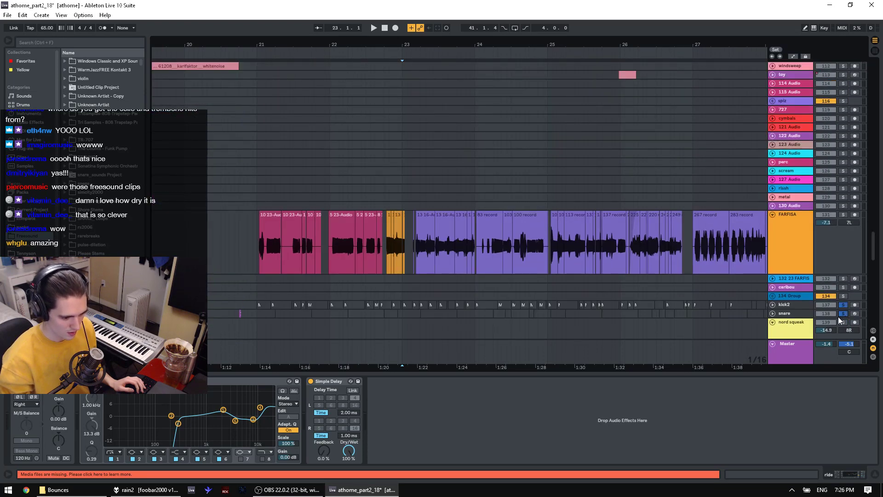
left_click_drag(261, 298, 547, 296)
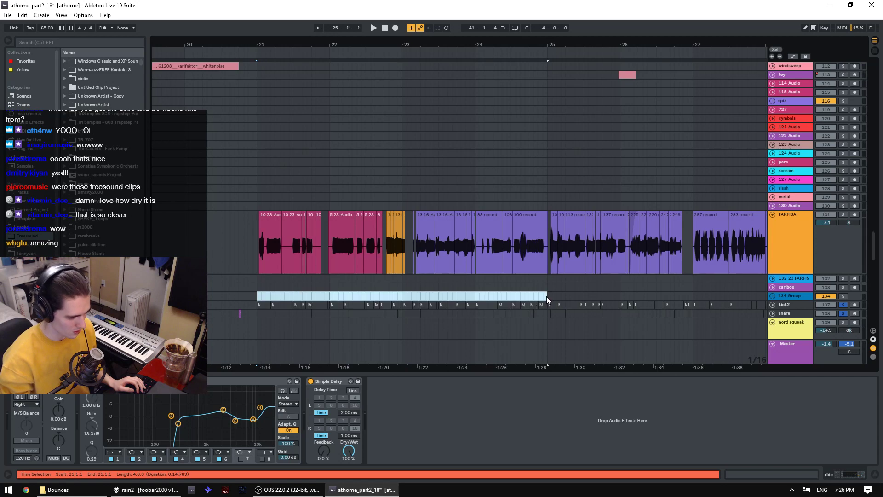
key("space")
left_click_drag(876, 239, 875, 154)
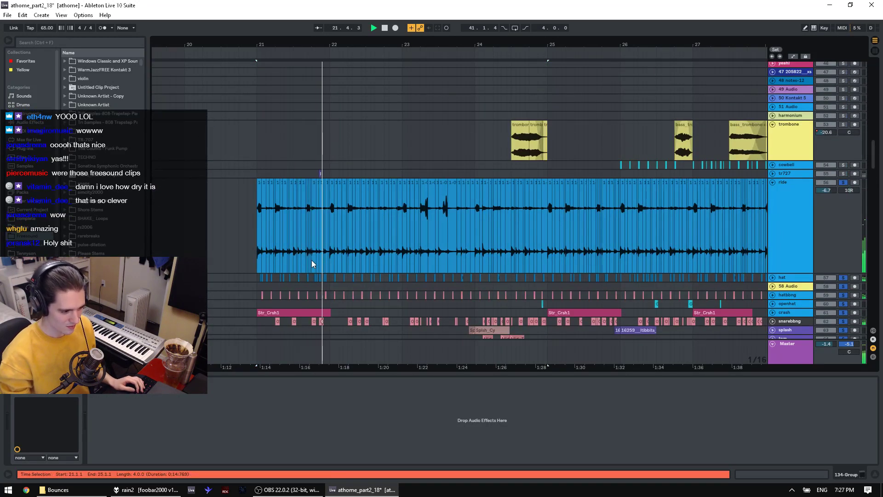
left_click_drag(373, 45, 374, 74)
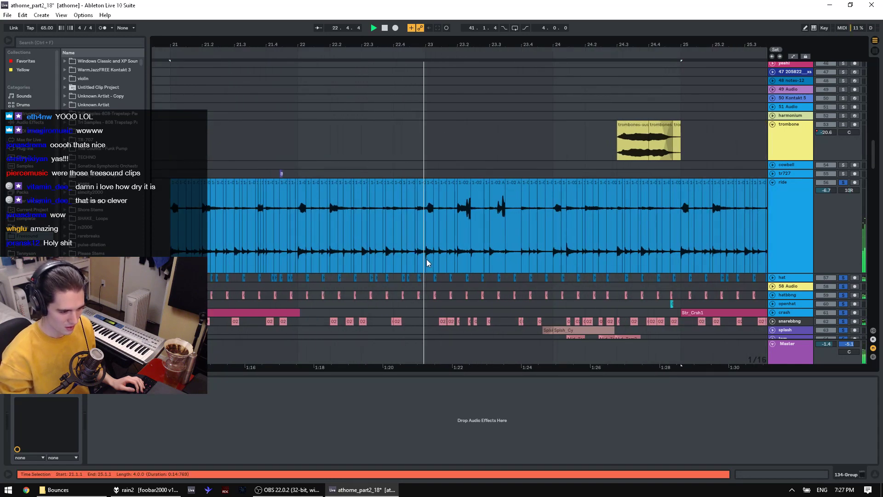
key("space")
Step: Place the insert marker at 23.1.1 on the ride track and play the soloed drums to bar 24
left_click(423, 256)
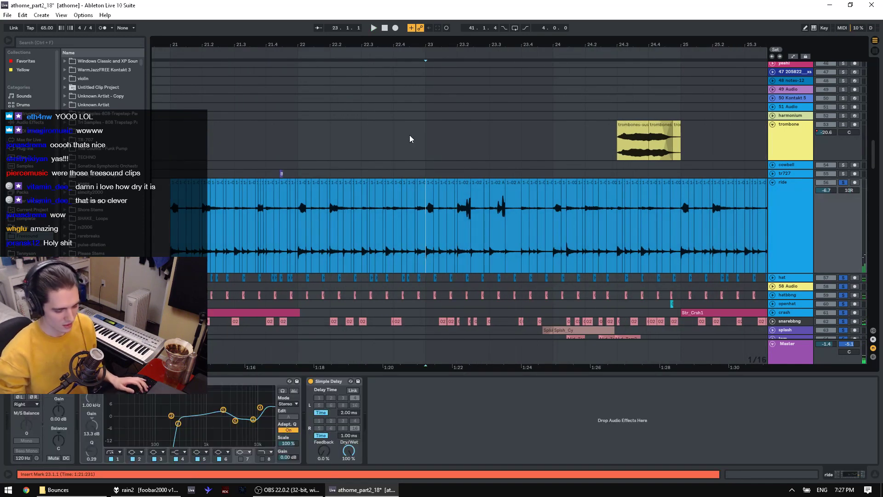
key("space")
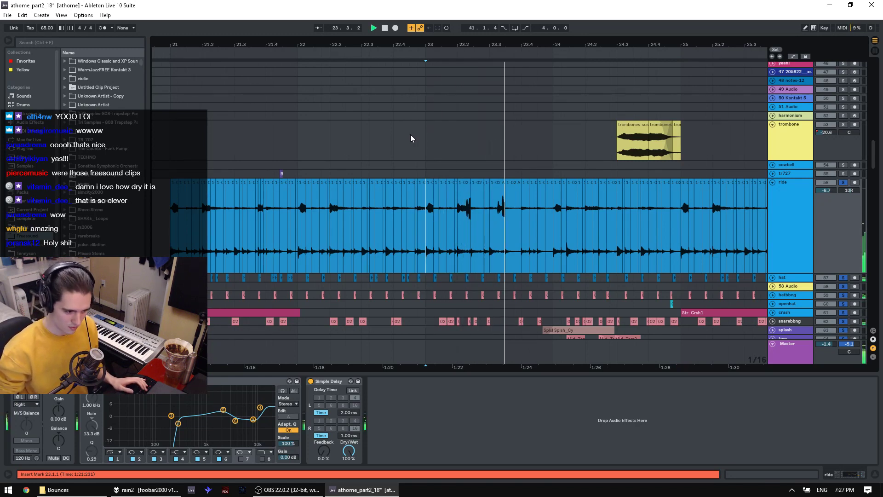
key("space")
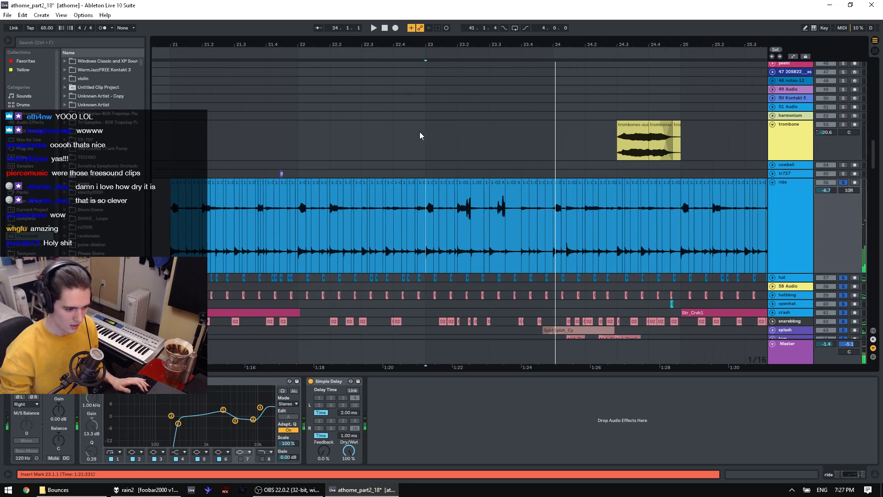
Step: Return to the jazzbass, upright, voice synth and comps tracks and play the section from bar 23
key("space")
scroll(879, 131, "up", 3)
scroll(879, 132, "up", 15)
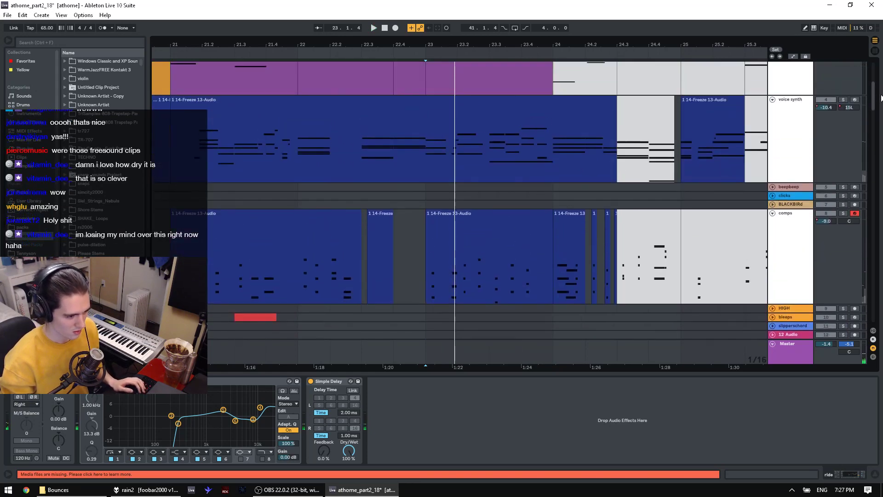
scroll(829, 132, "up", 3)
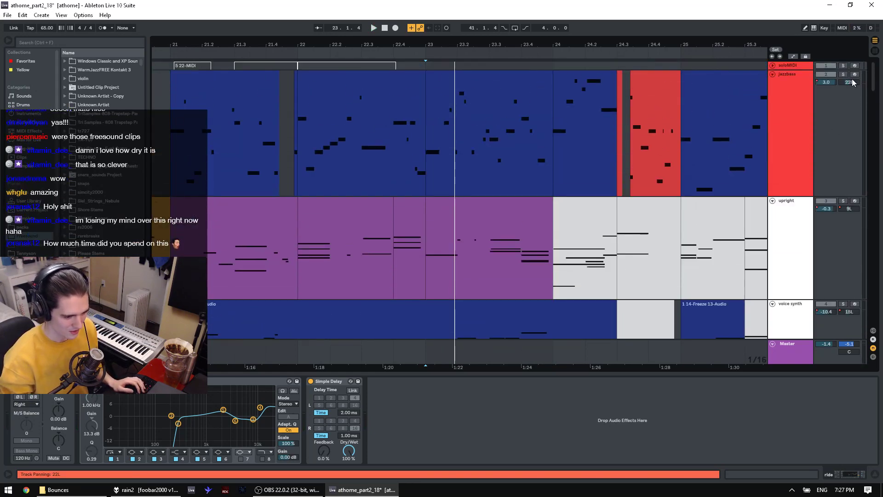
key("space")
scroll(831, 223, "down", 10)
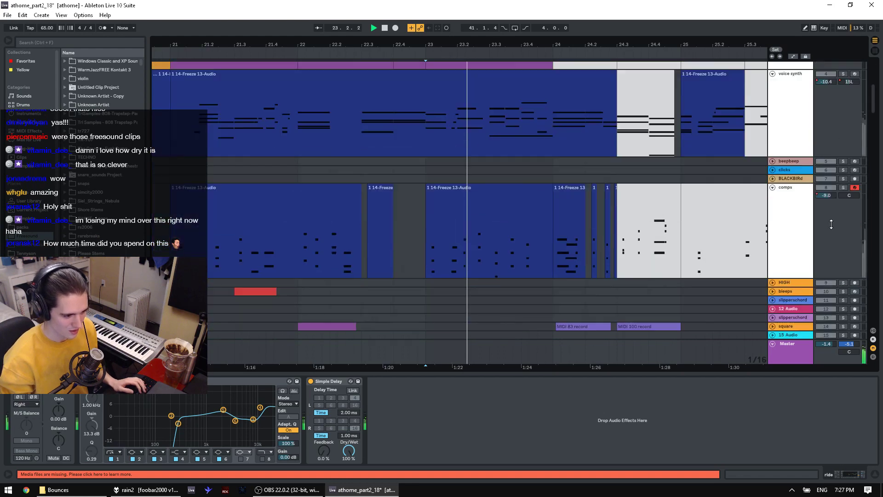
Step: Return to the soloed drum tracks and replay them from around 24.2 on the ride track
scroll(845, 175, "down", 20)
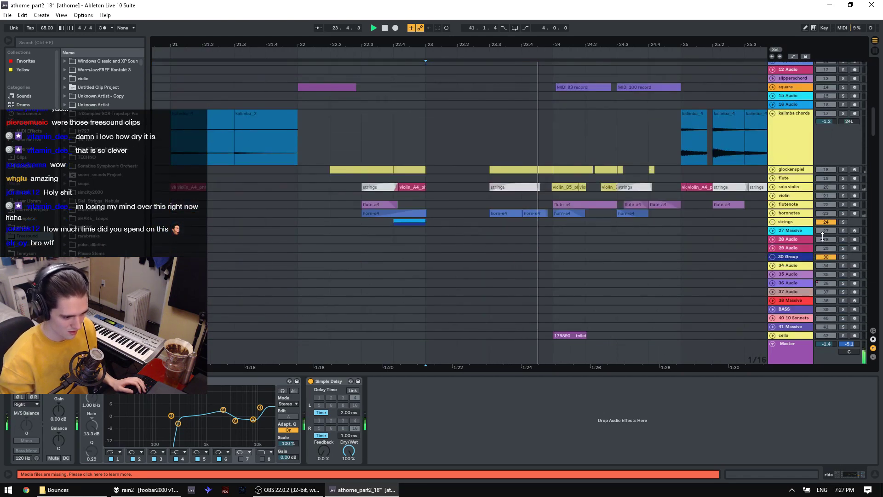
scroll(813, 242, "down", 15)
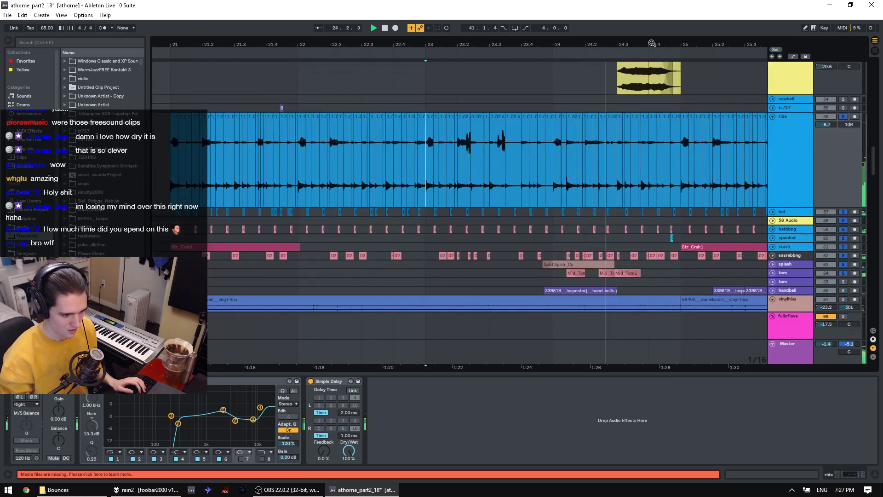
scroll(605, 170, "up", 4)
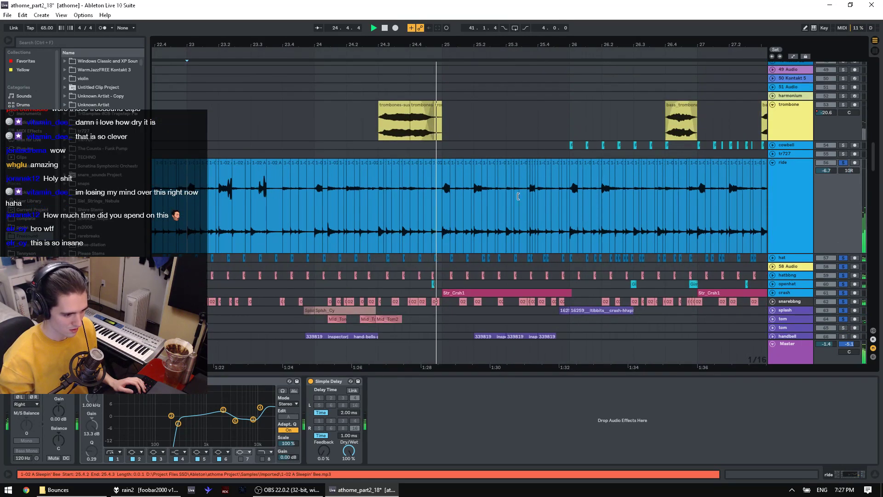
left_click(352, 243)
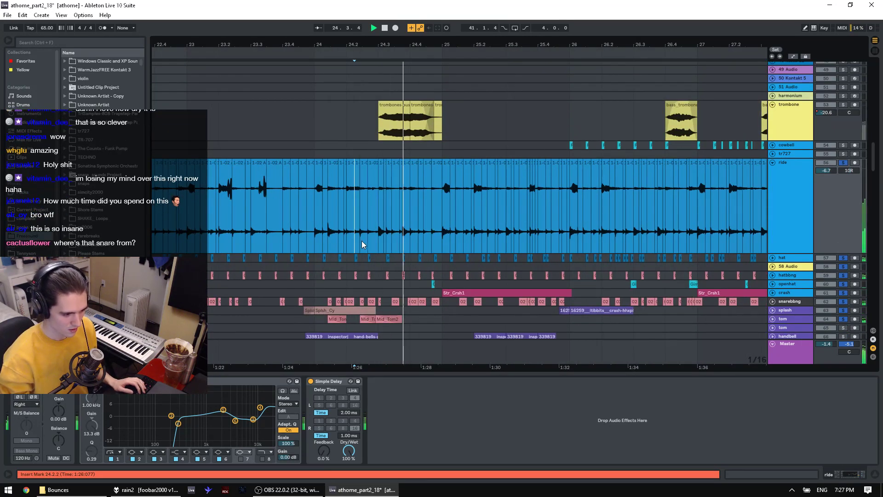
left_click(364, 243)
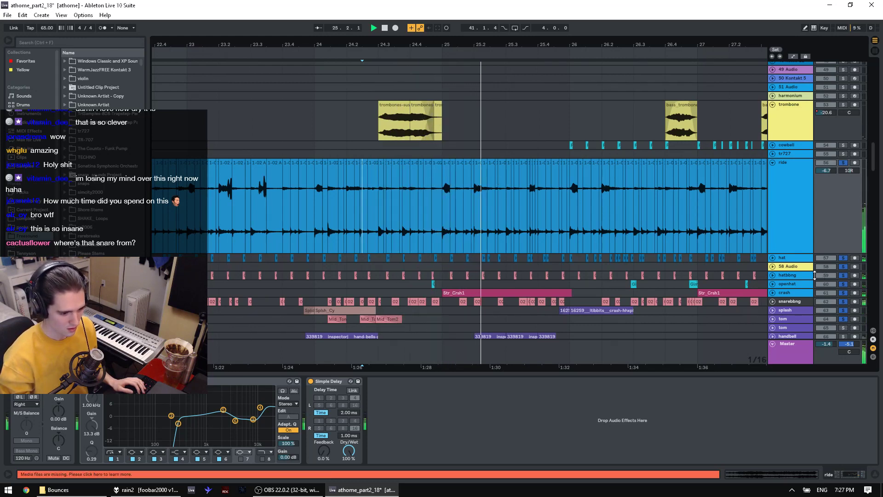
Step: Solo only the snarebbng track, audition it, and unfold the track to show its clip waveforms
scroll(815, 275, "down", 3)
left_click(843, 264)
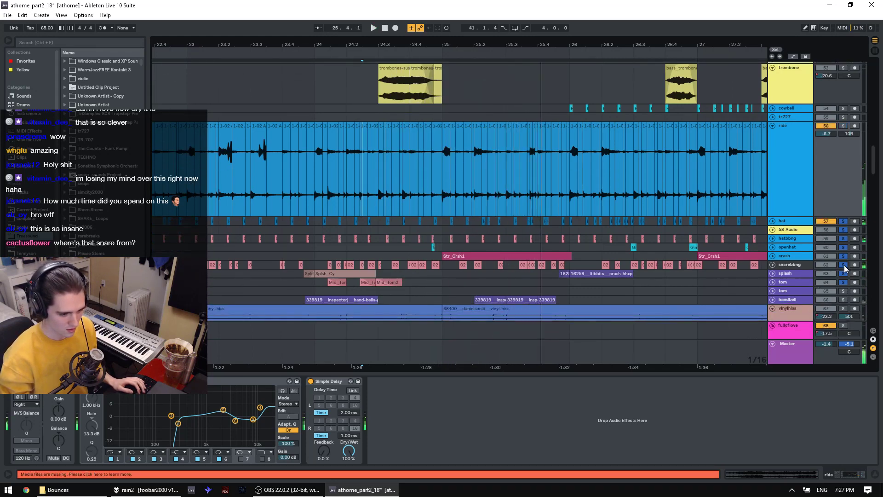
key("space")
key("space")
key("space")
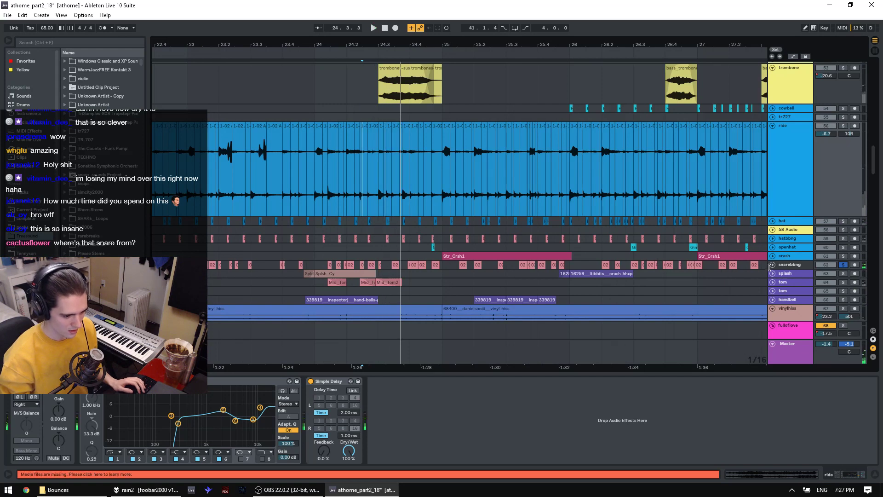
left_click(772, 265)
scroll(443, 290, "down", 3)
scroll(445, 292, "down", 3)
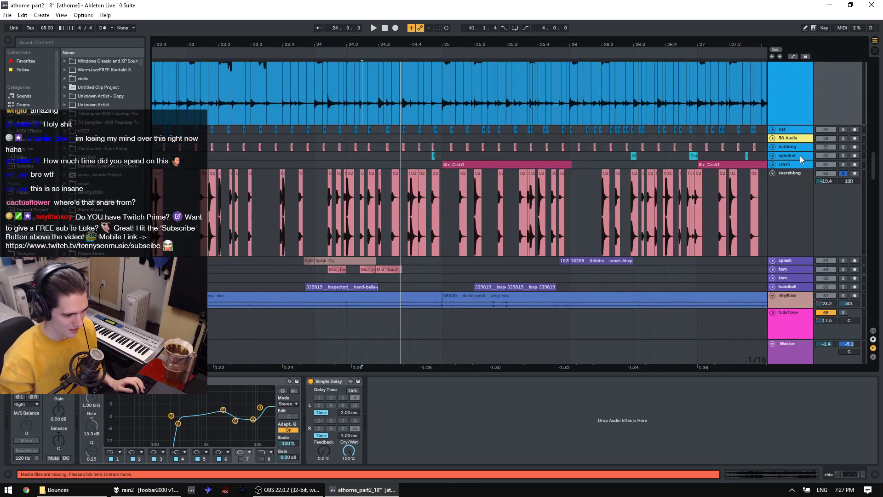
Step: Audition the hatbbng track along with the soloed snarebbng track
key("space")
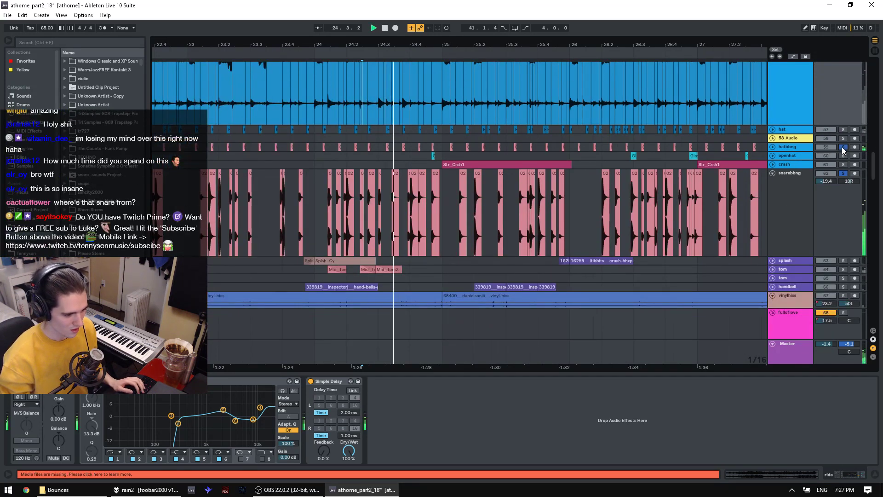
left_click(843, 146)
scroll(843, 147, "up", 6)
scroll(840, 165, "down", 7)
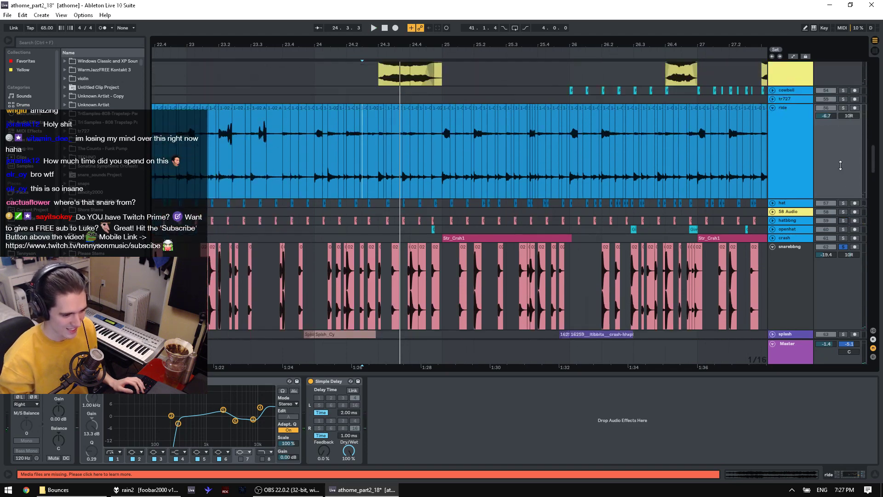
scroll(837, 258, "down", 4)
scroll(828, 215, "up", 4)
Step: Solo and play the snare track below the 134 Group, then unfold it and inspect its source sample
left_click_drag(874, 167, 878, 259)
key("space")
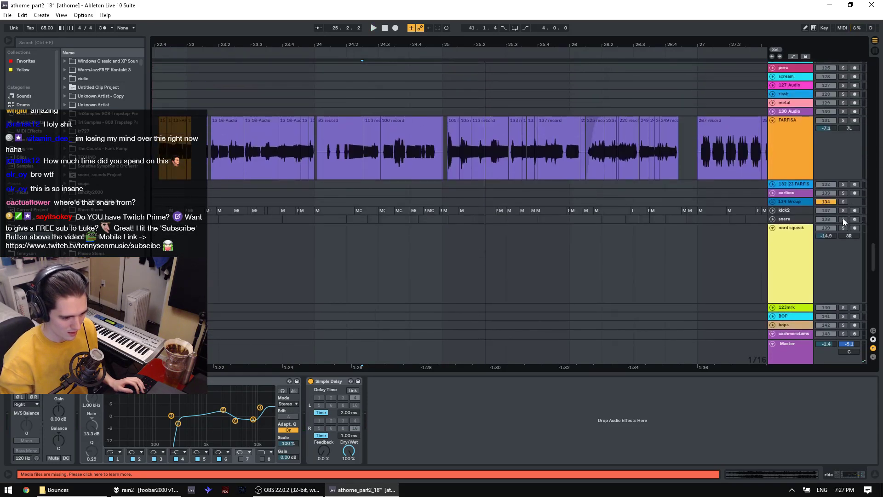
left_click(772, 219)
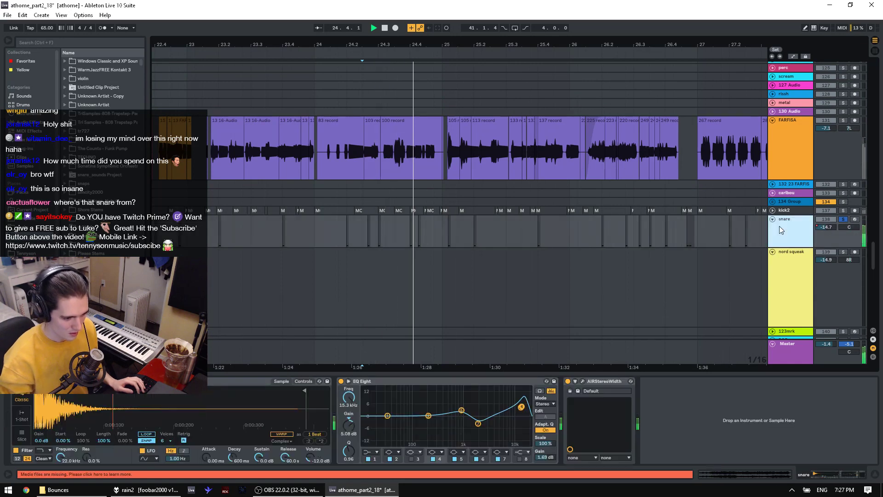
right_click(44, 399)
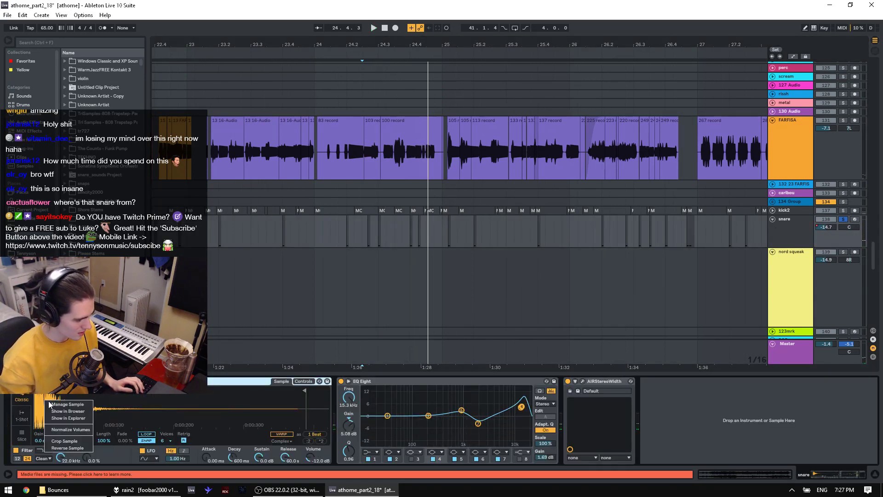
left_click(154, 398)
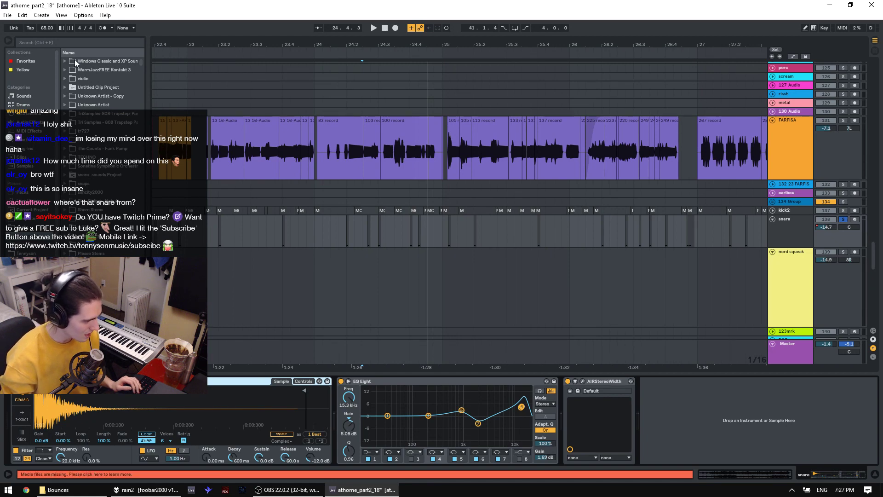
Step: Search the browser for "Kil", expand the Snares folder of the 9th Wonder Kit, and select Kil_Snr.wav
left_click(38, 44)
type("Kil")
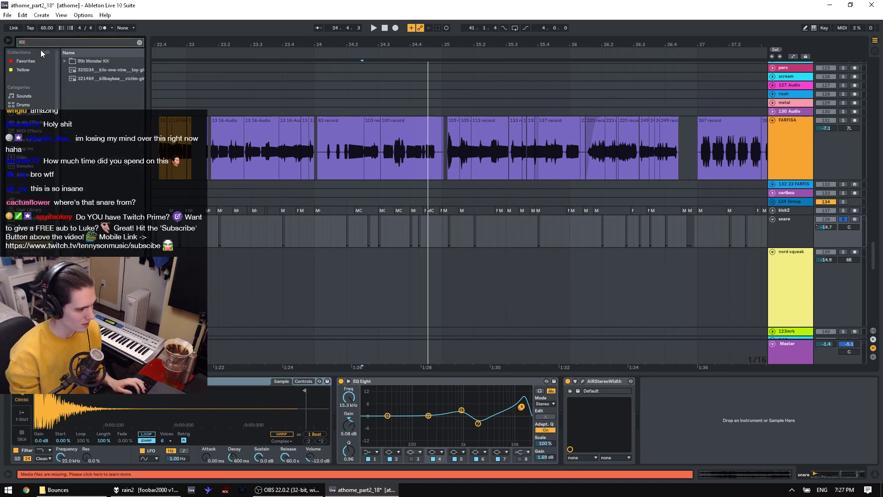
left_click(72, 63)
left_click(70, 70)
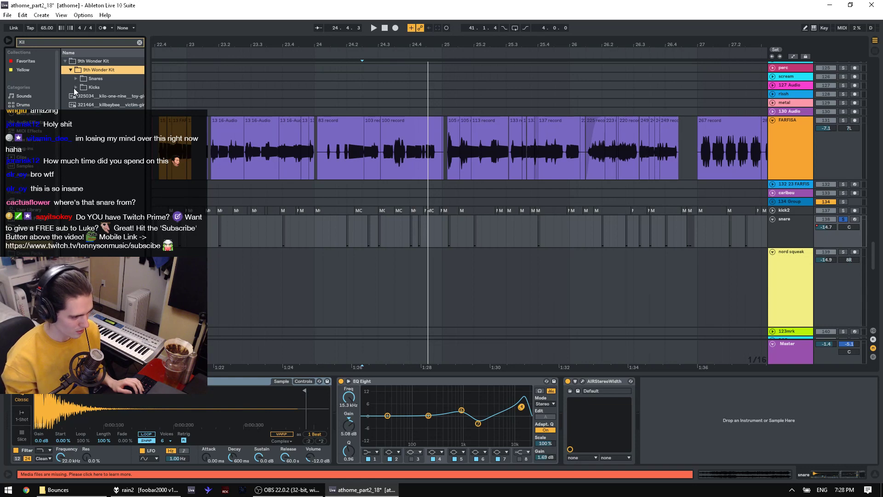
left_click(76, 80)
left_click(76, 79)
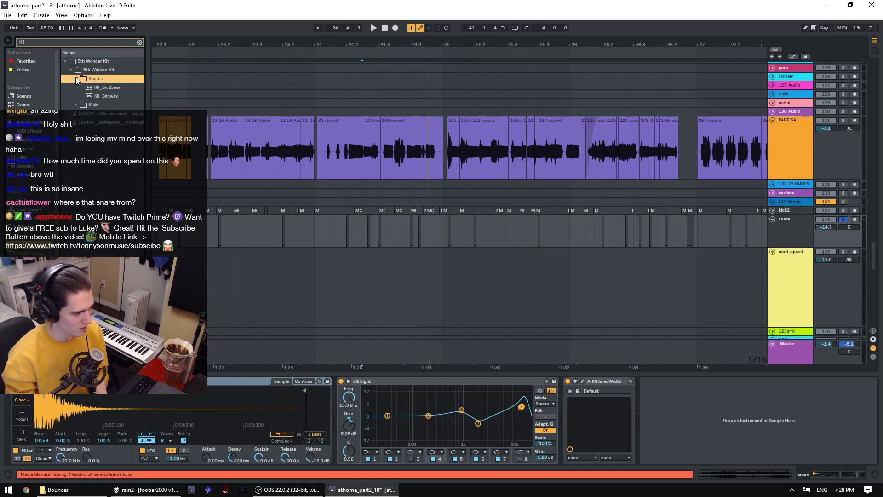
left_click(97, 91)
left_click(100, 96)
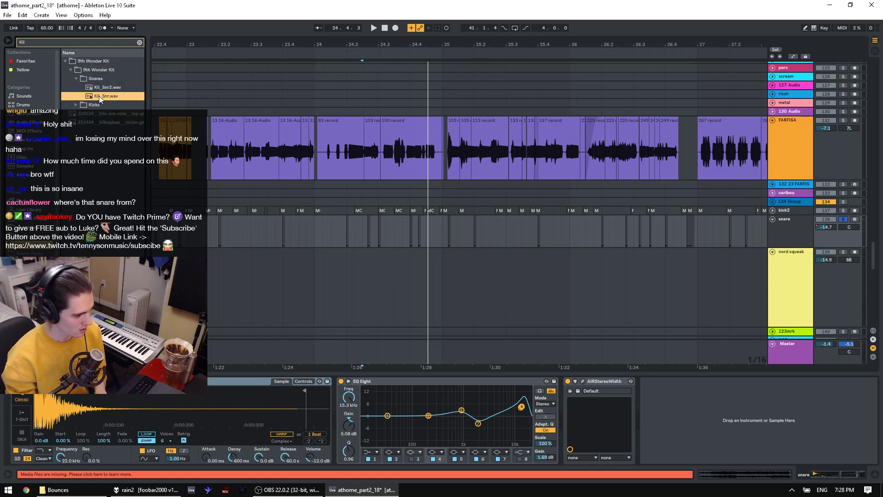
Step: Play the snare track around bar 24, switching its solo, and preview the Kit_Snr.wav sample for comparison
key("space")
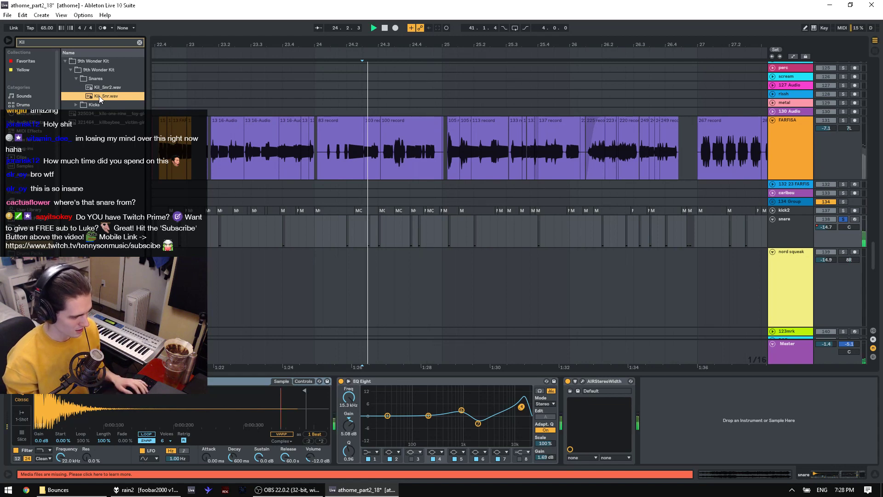
key("space")
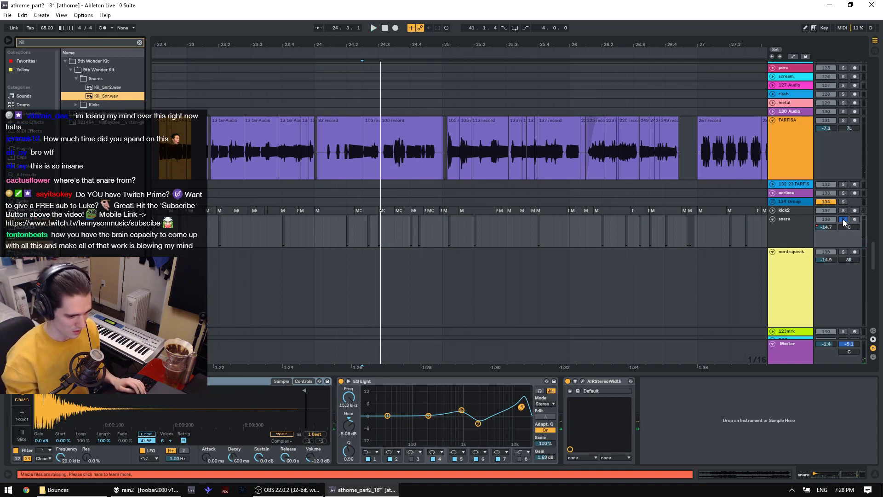
key("space")
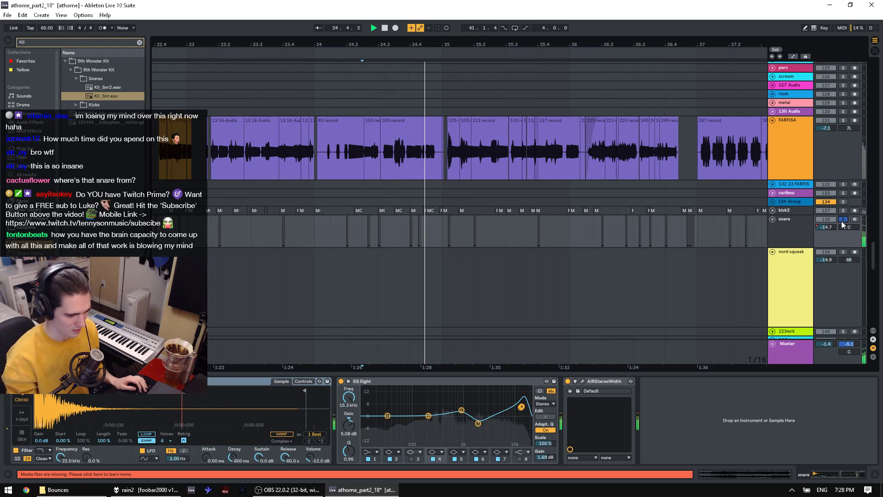
left_click(107, 96)
key("space")
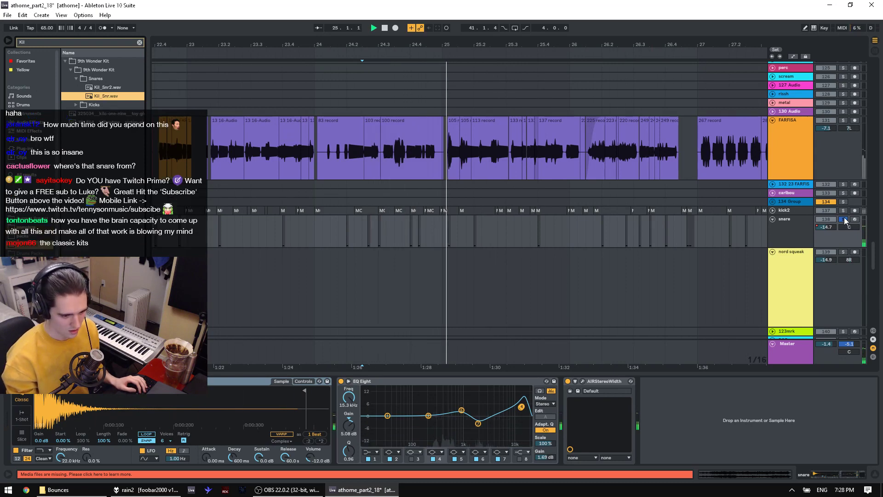
Step: Take the snare track out of solo and play the full mix from the voice synth clip near bar 26
scroll(670, 222, "down", 6)
scroll(674, 245, "down", 10)
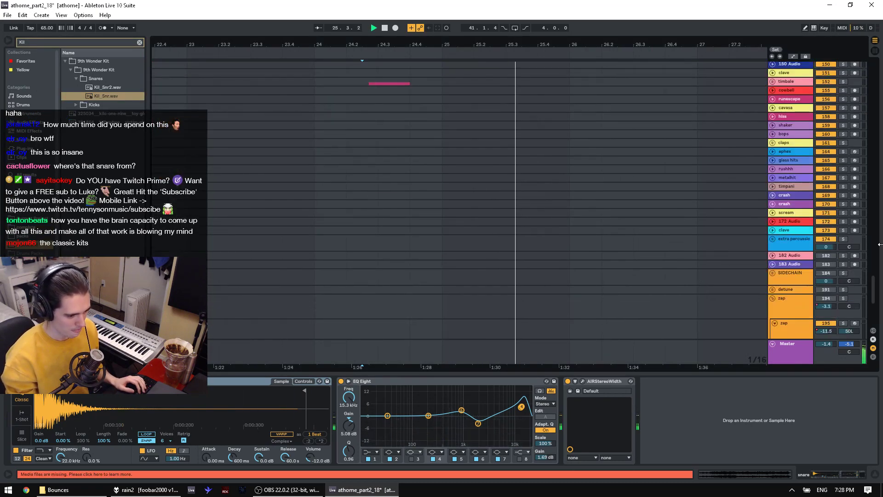
left_click_drag(878, 322, 877, 100)
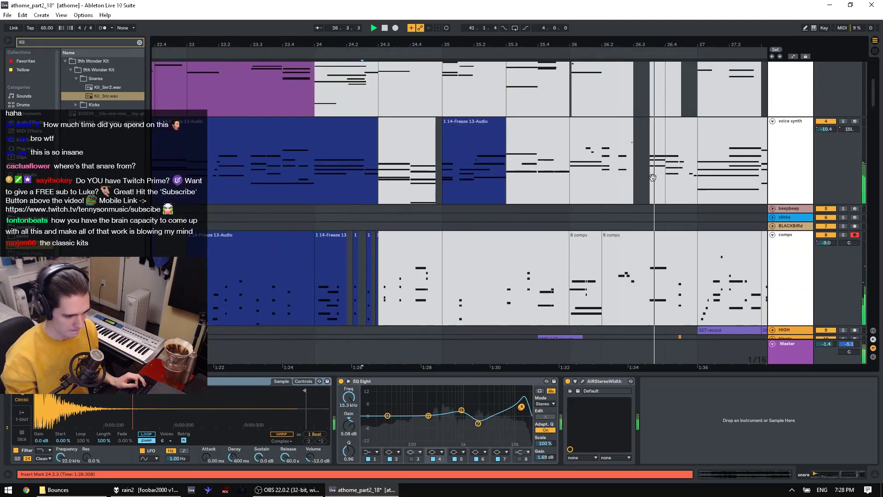
key("space")
left_click(609, 176)
key("space")
scroll(655, 239, "down", 1)
key("space")
Step: Select the two comps clips spanning bar 26, solo the comps track and play it from there
left_click(643, 253)
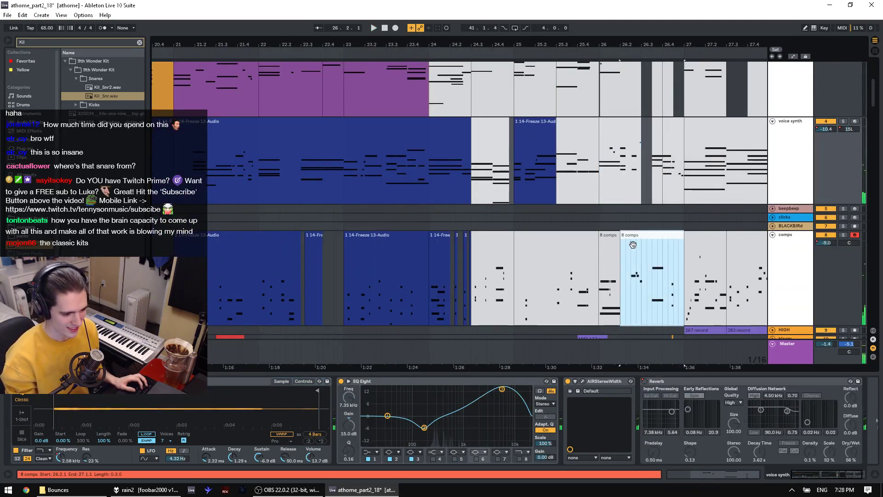
left_click(609, 246, "shift")
key("space")
key("space")
left_click(843, 235)
scroll(781, 163, "up", 2)
key("space")
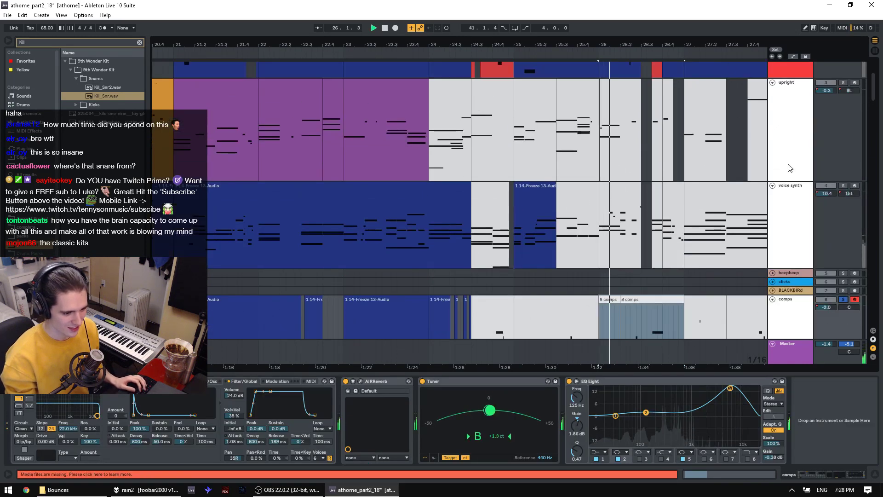
Step: Add the upright and voice synth tracks to the soloed comps during playback
left_click(844, 84, "ctrl")
scroll(845, 92, "up", 2)
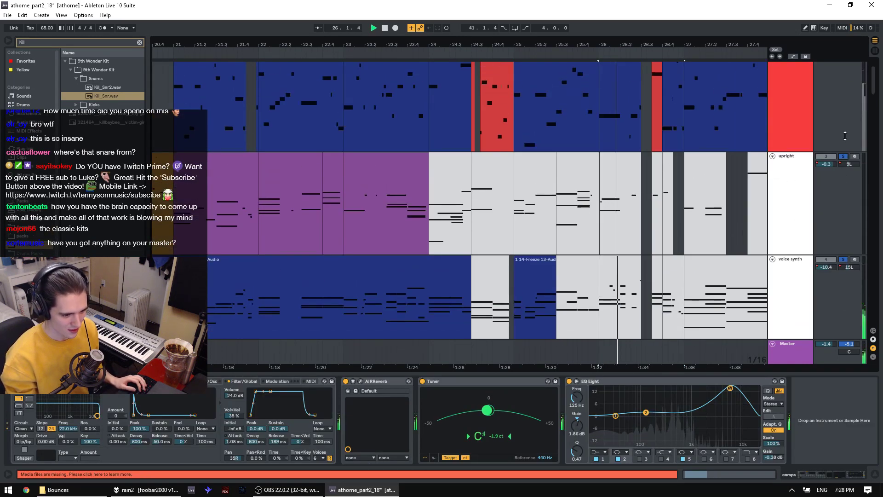
key("space")
Step: Select 26.1.1 to 27.1.1 on the 15 Audio track and play that bar with the soloed parts
scroll(851, 111, "down", 10)
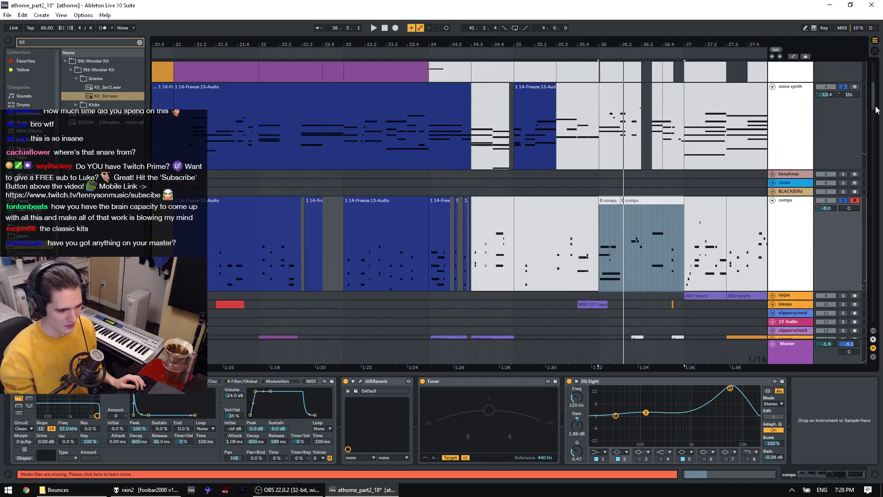
left_click_drag(674, 162, 587, 167)
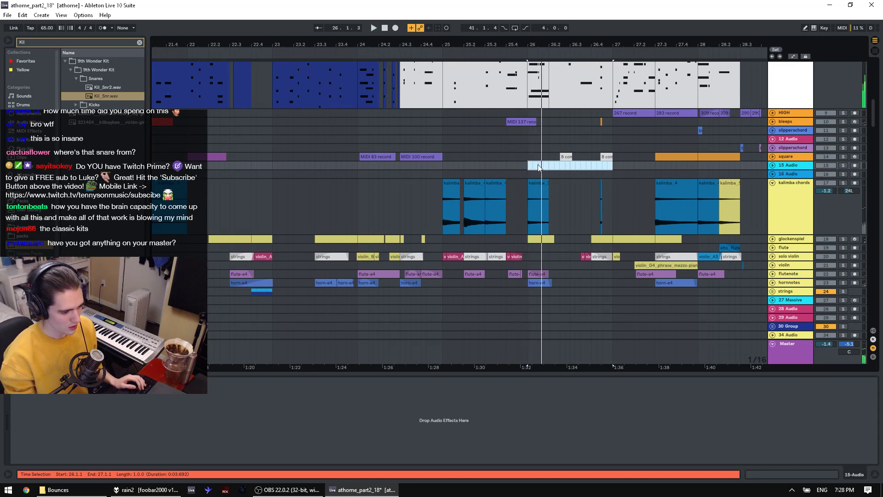
key("space")
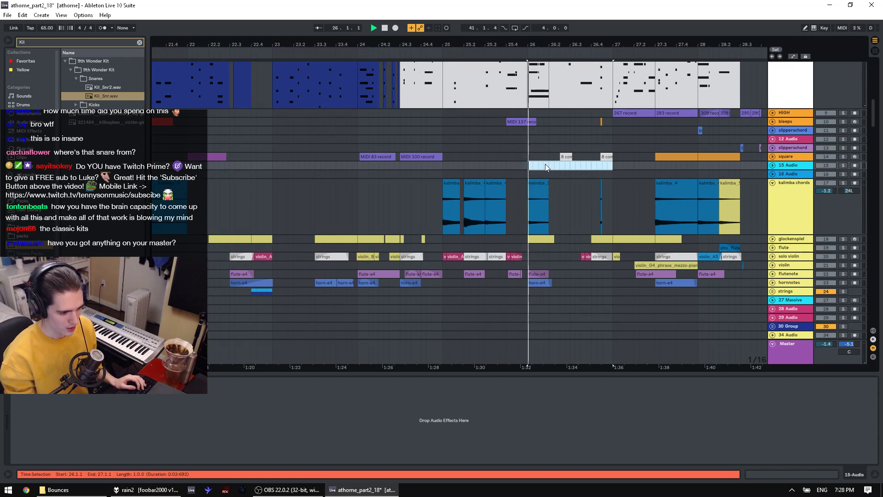
key("space")
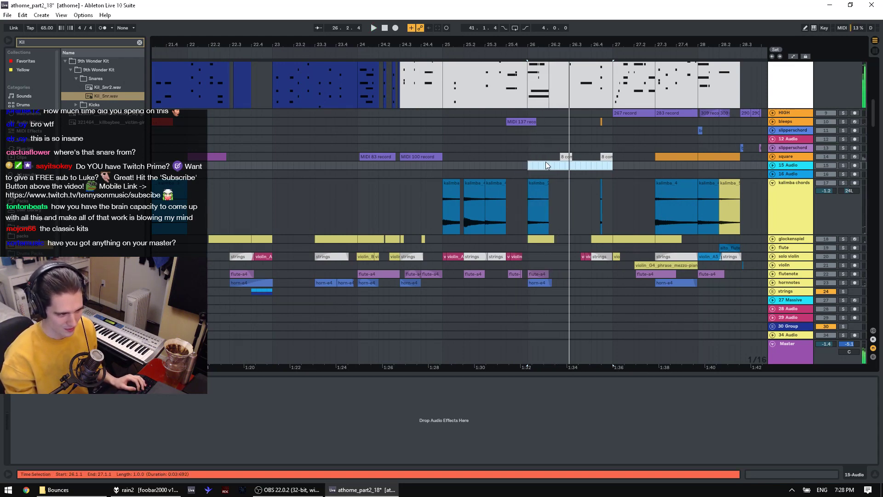
key("space")
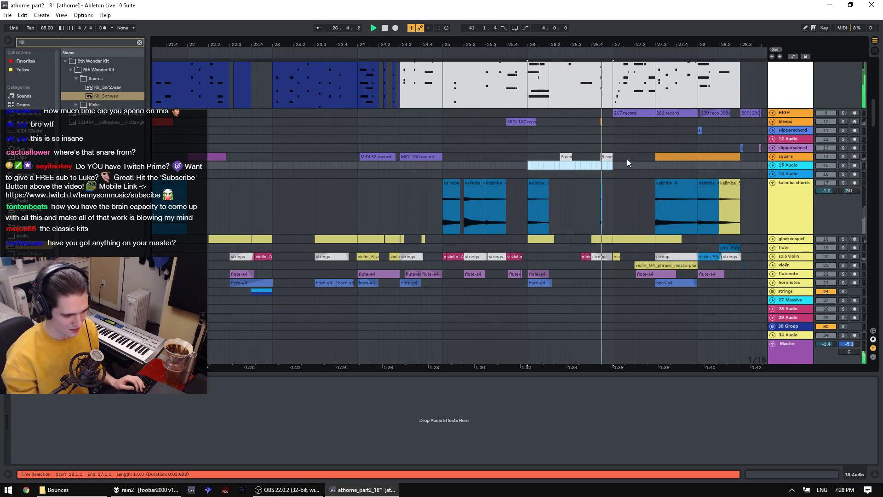
key("space")
Step: Add the jazzbass and kalimba chords tracks to the solo and listen from bar 26
scroll(680, 152, "up", 5)
scroll(643, 148, "down", 10)
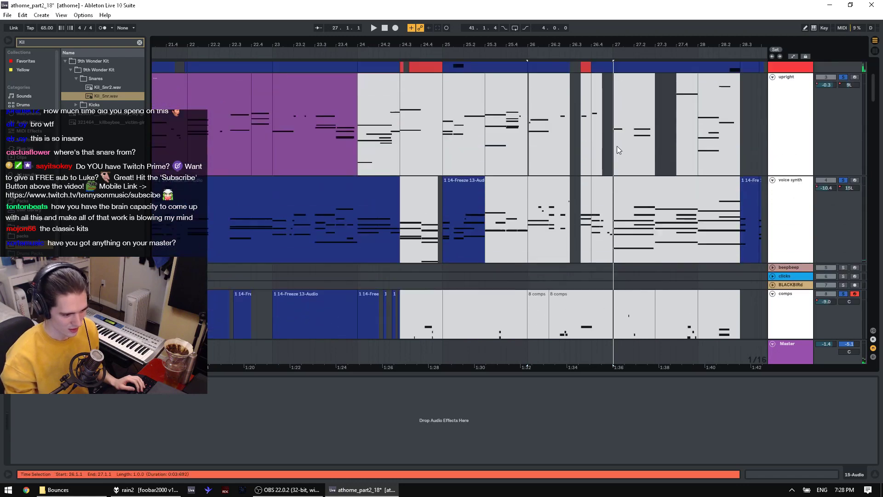
left_click_drag(865, 140, 863, 63)
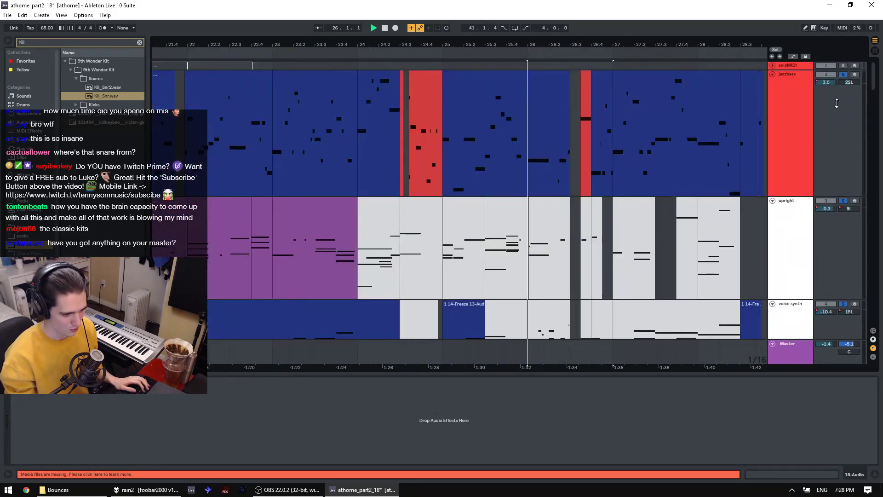
scroll(837, 103, "down", 6)
scroll(828, 212, "down", 3)
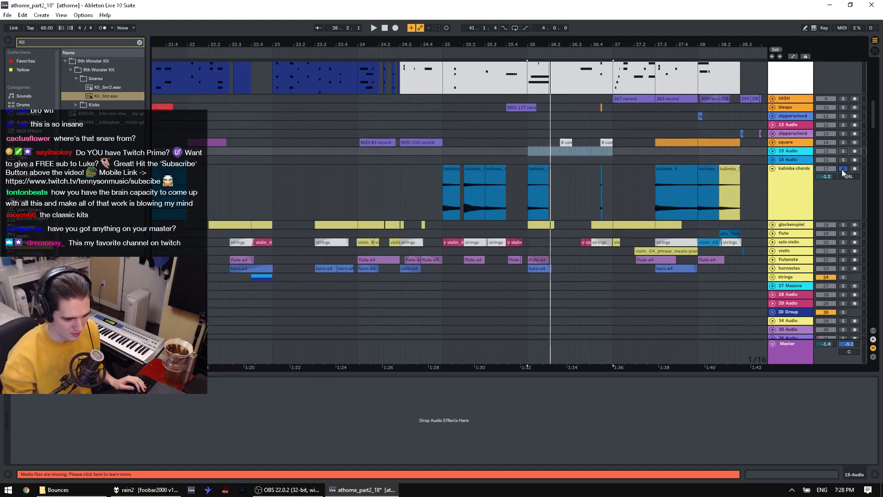
key("space")
Step: Add the glockenspiel track to the solo and listen to bar 26 with it included
scroll(843, 225, "down", 8)
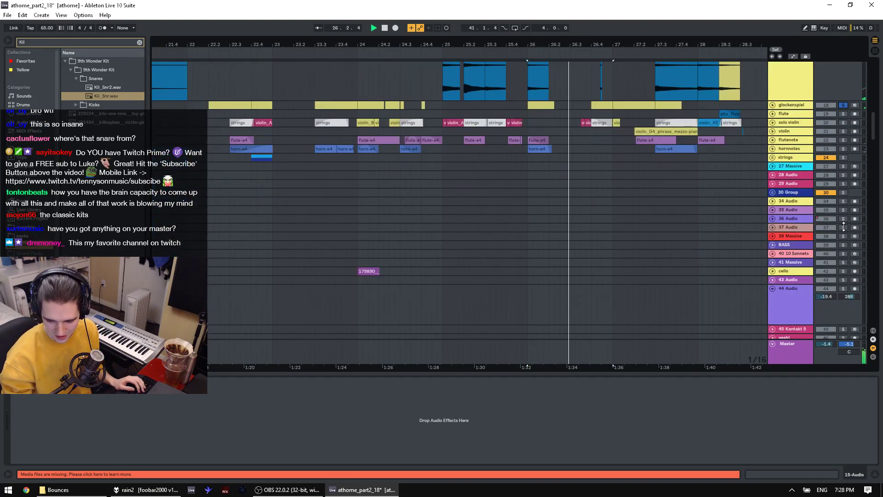
scroll(844, 225, "down", 3)
left_click(794, 354)
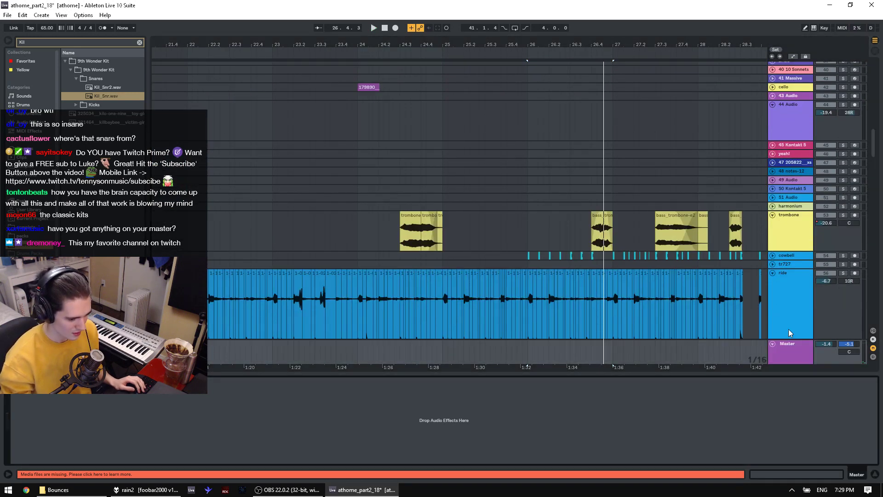
key("space")
Step: Add the snarebbng, hatbbng, 58 Audio, hat and crash tracks to the solo during playback
scroll(827, 258, "down", 4)
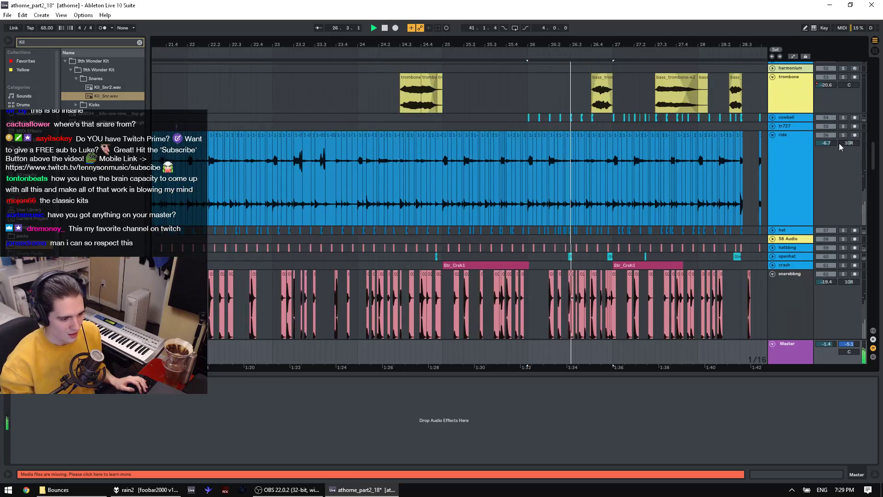
scroll(843, 230, "down", 2)
left_click(842, 228, "ctrl")
left_click(843, 201, "ctrl")
left_click(843, 193, "ctrl")
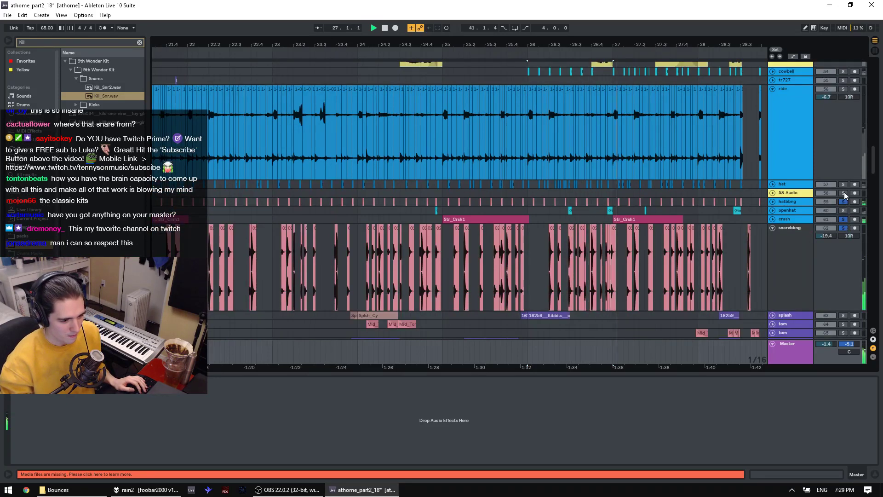
left_click(843, 184, "ctrl")
left_click(843, 176, "ctrl")
left_click(845, 220, "ctrl")
scroll(845, 226, "down", 6)
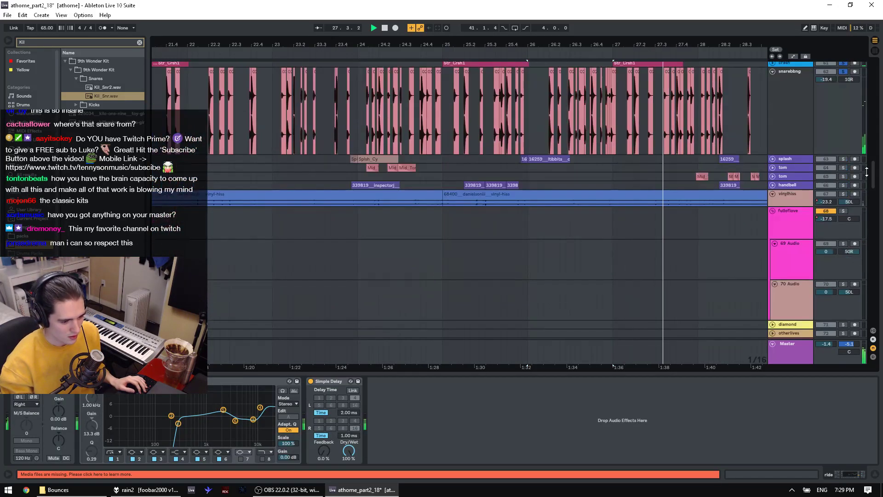
Step: Select the voice synth clip from 27.1.1 to 28.3.1 while the soloed tracks play
left_click_drag(874, 175, 880, 71)
scroll(760, 201, "down", 4)
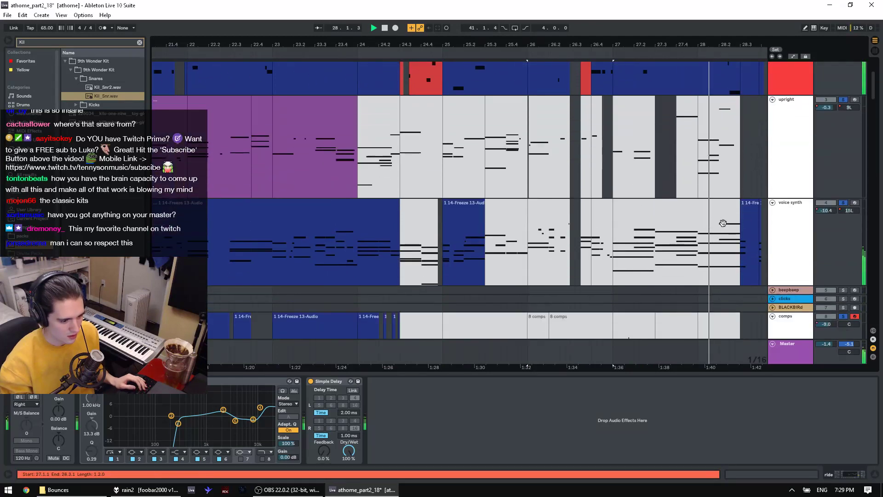
left_click(726, 202)
scroll(685, 135, "up", 4)
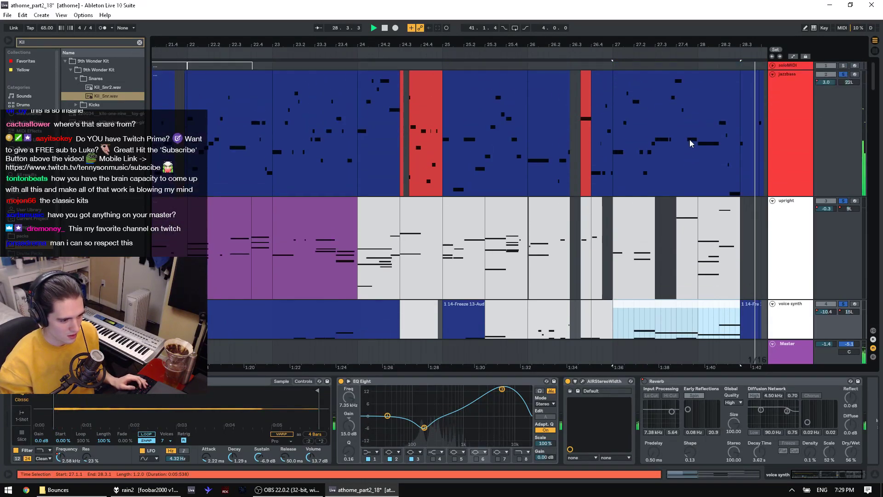
Step: Look over the arrangement after bar 28 and play from the jazzbass track around bar 29
left_click_drag(669, 45, 514, 49)
scroll(544, 140, "down", 5)
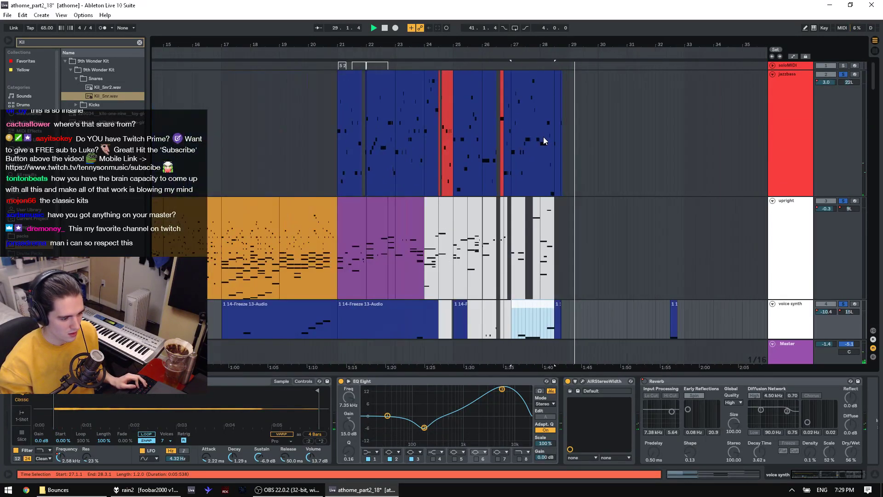
scroll(603, 154, "right", 5)
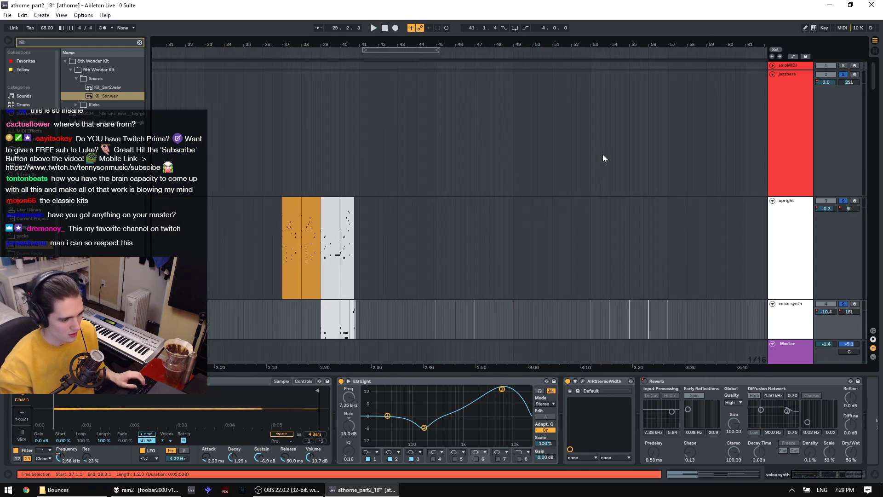
scroll(395, 182, "down", 3)
left_click(279, 119)
key("space")
left_click_drag(290, 45, 403, 56)
key("space")
Step: Clear the solos and play the full mix from bar 35 on the snarebbng track
left_click_drag(875, 92, 874, 177)
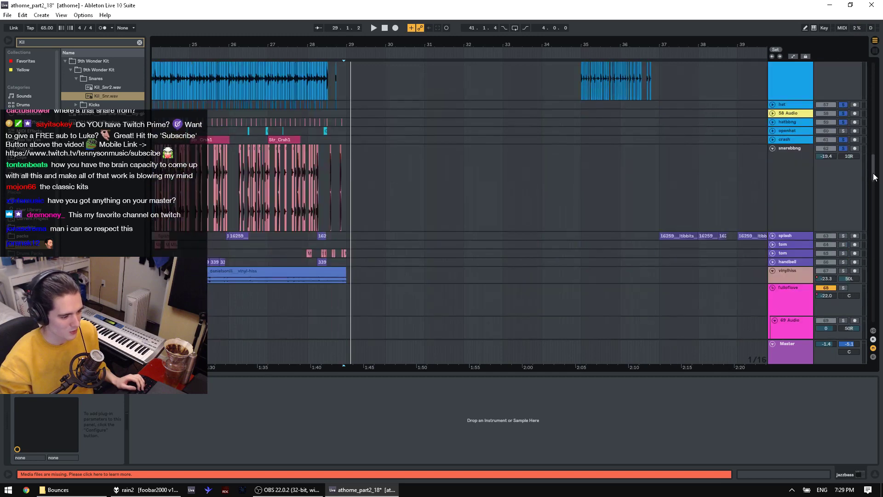
left_click(581, 170)
scroll(774, 161, "up", 4)
key("space")
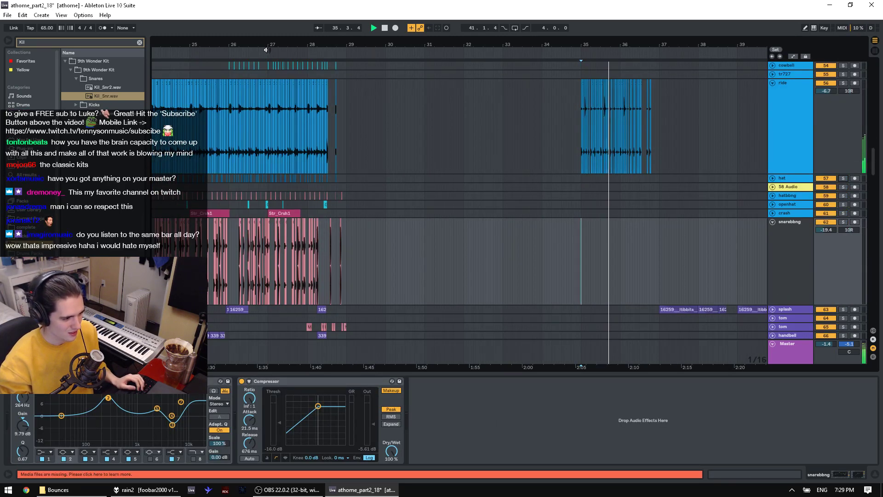
Step: Play the full mix from the middle of bar 24 on the hat track
left_click_drag(259, 47, 299, 46)
left_click(203, 178)
key("space")
key("space")
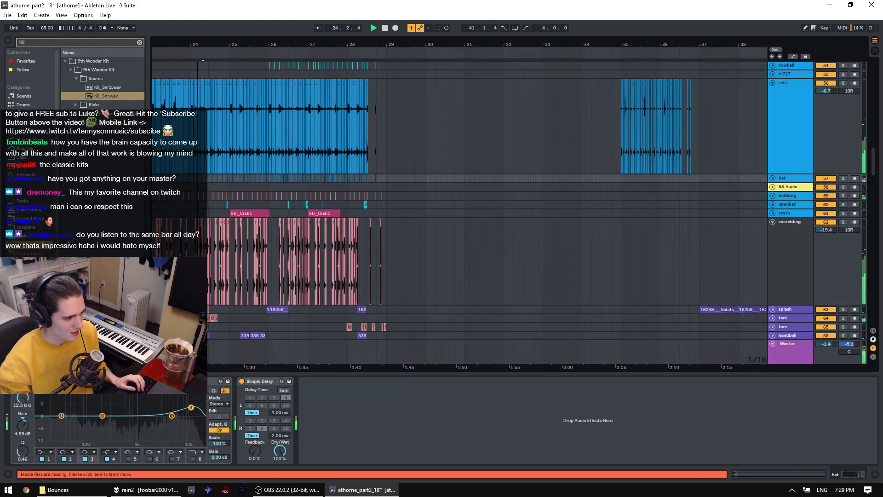
scroll(636, 231, "left", 3)
scroll(586, 259, "down", 7)
key("space")
Step: Play the 267 record clip on the FARFISA track at bar 27, soloing the track briefly during playback
scroll(540, 269, "down", 15)
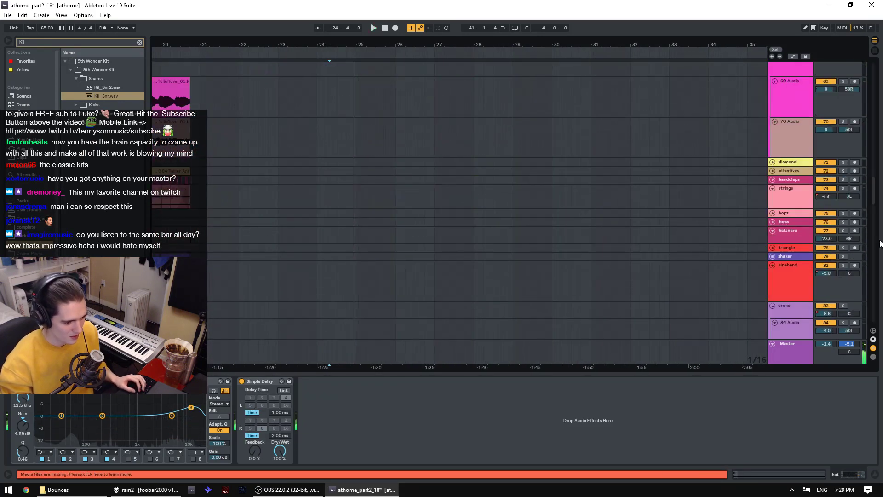
left_click(462, 109)
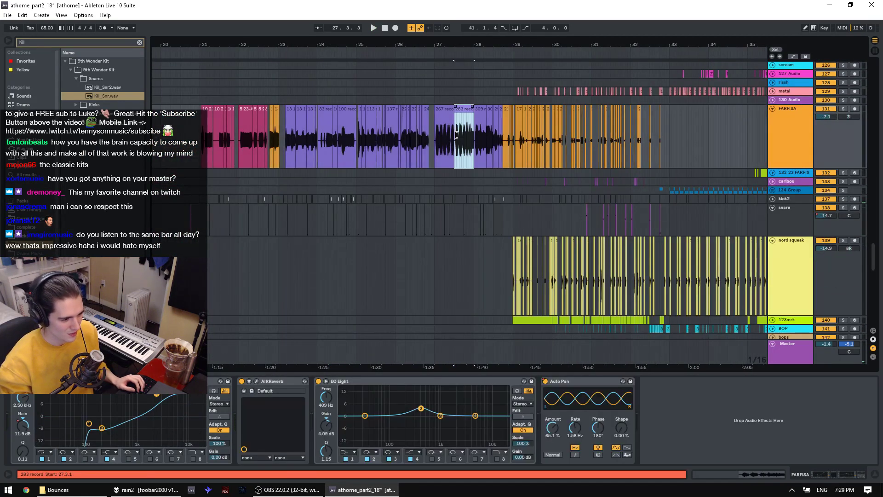
left_click(445, 110)
key("space")
left_click(842, 109)
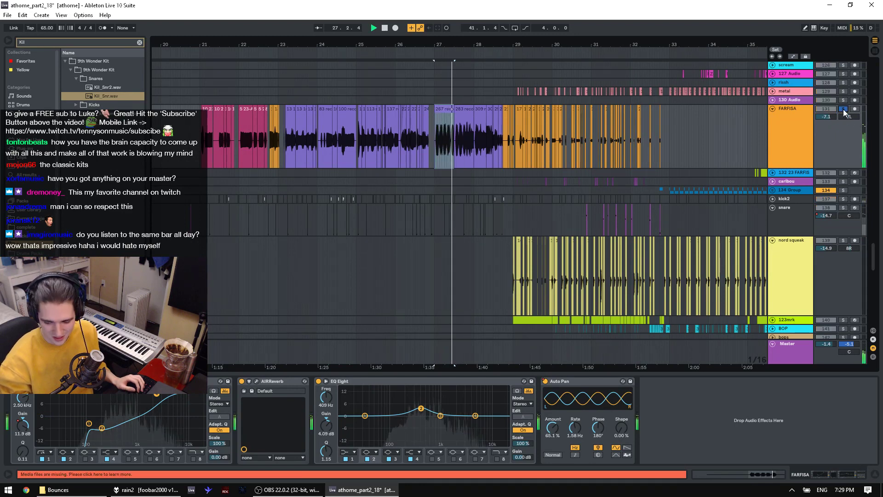
left_click(843, 109)
Step: Arm the 132 23 FARFIS track, play from bar 27, and set the start point just before bar 21
left_click(854, 173)
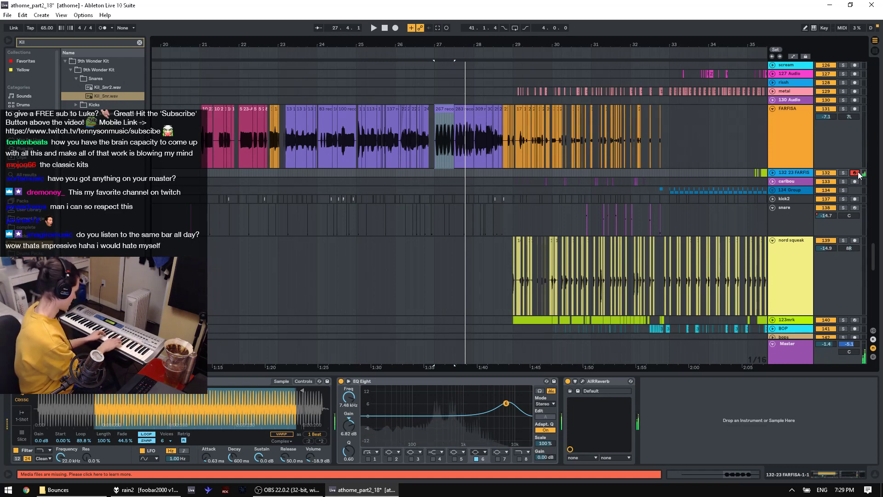
key("space")
key("space")
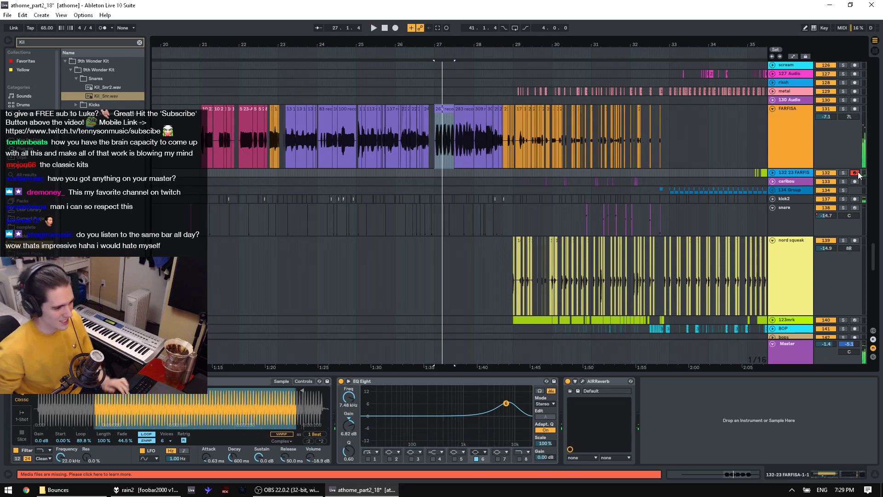
left_click(197, 161)
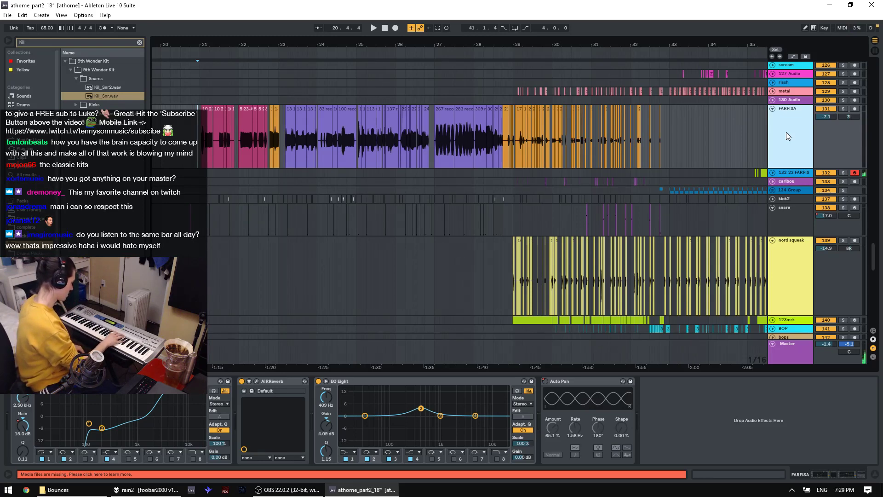
Step: Play briefly from just before bar 21, and set the sampler transpose of the 132 23 FARFIS track to -23
key("space")
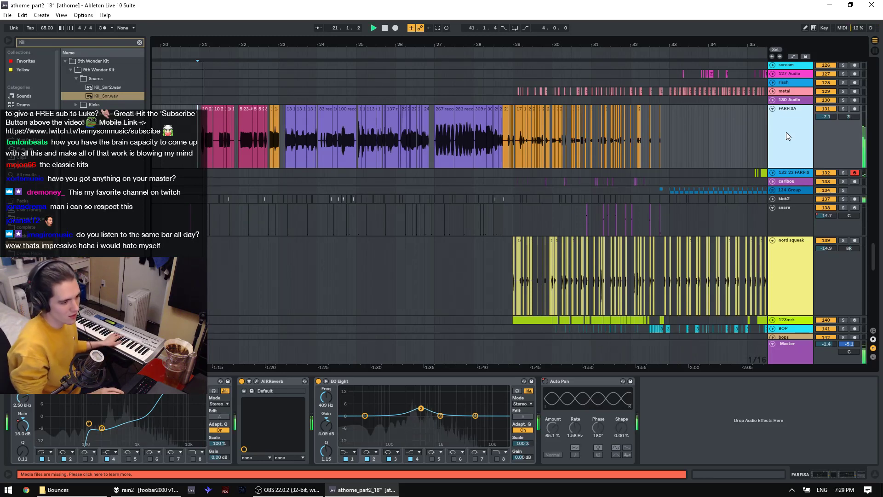
key("Escape")
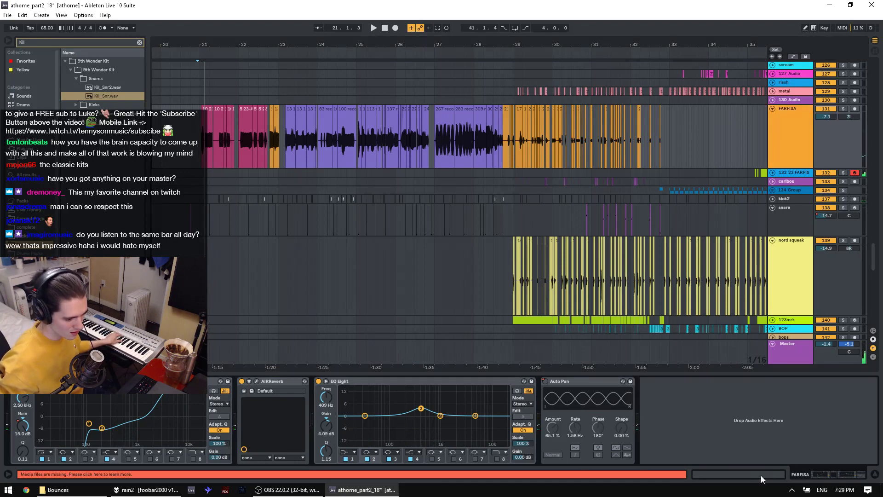
left_click(795, 137)
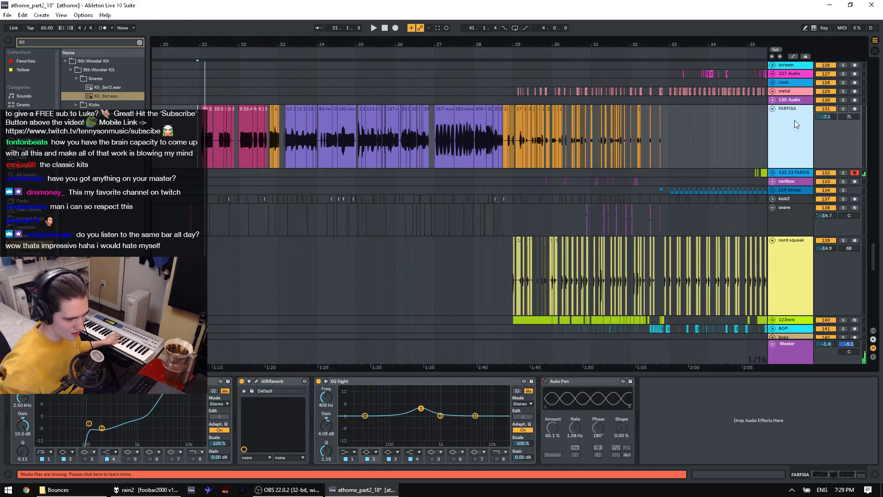
left_click(795, 174)
left_click(310, 379)
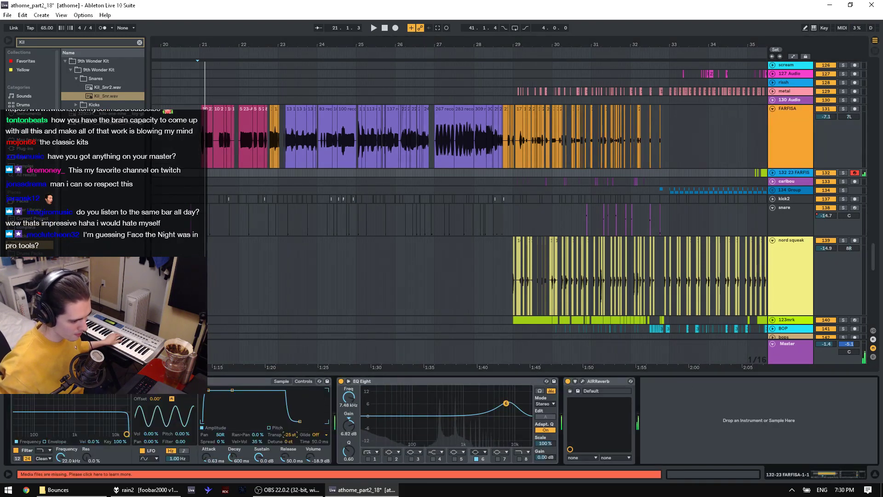
left_click_drag(290, 435, 290, 438)
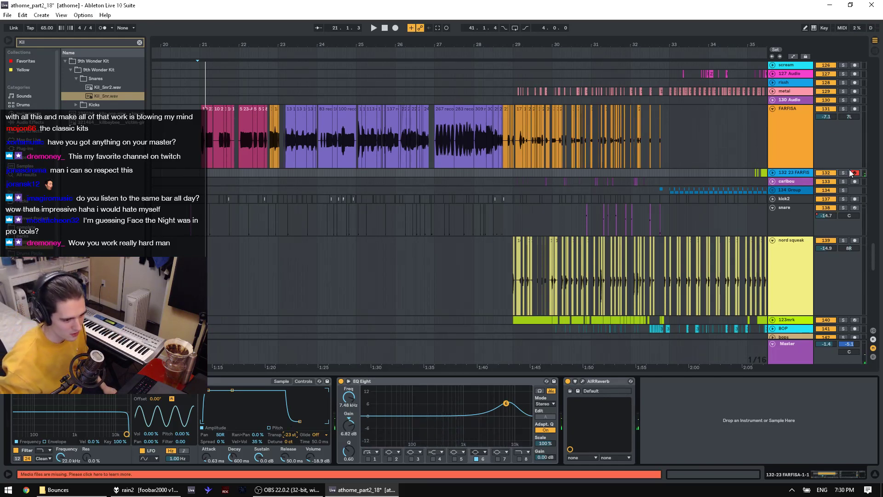
Step: Expand the 132 23 FARFIS track and play the mix from the middle of bar 26, then from just before bar 24
left_click(772, 174)
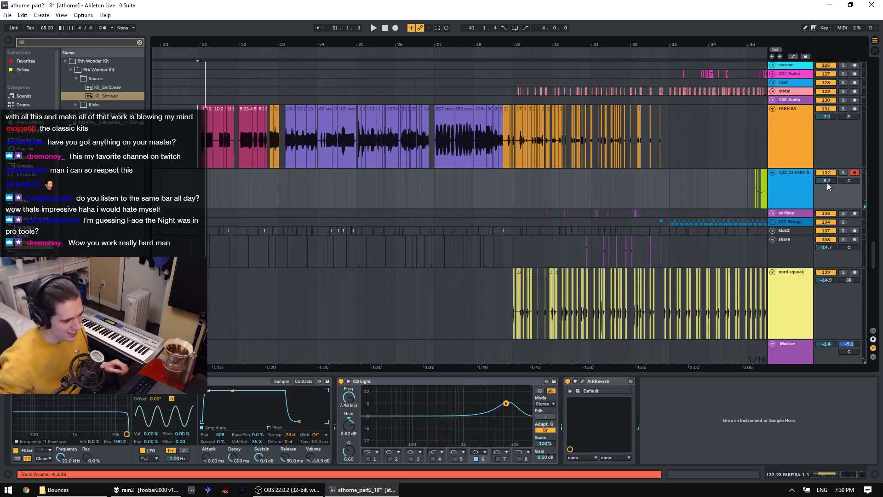
key("space")
left_click(418, 189)
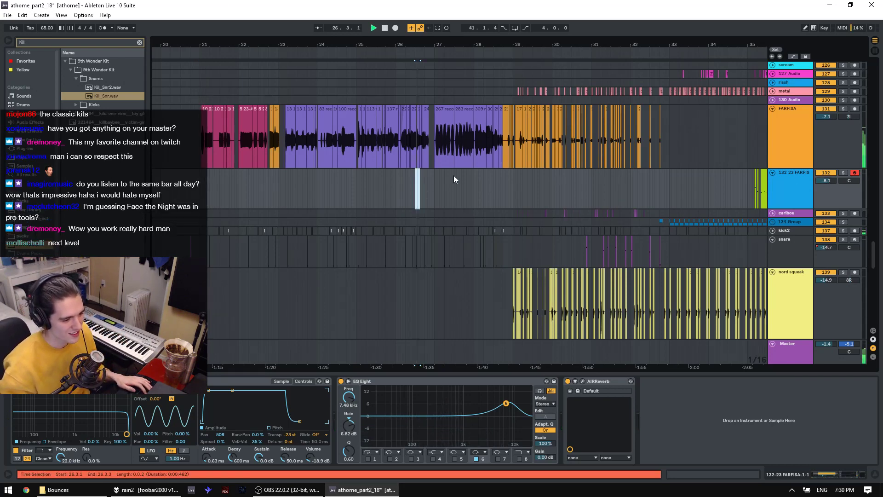
left_click(412, 188)
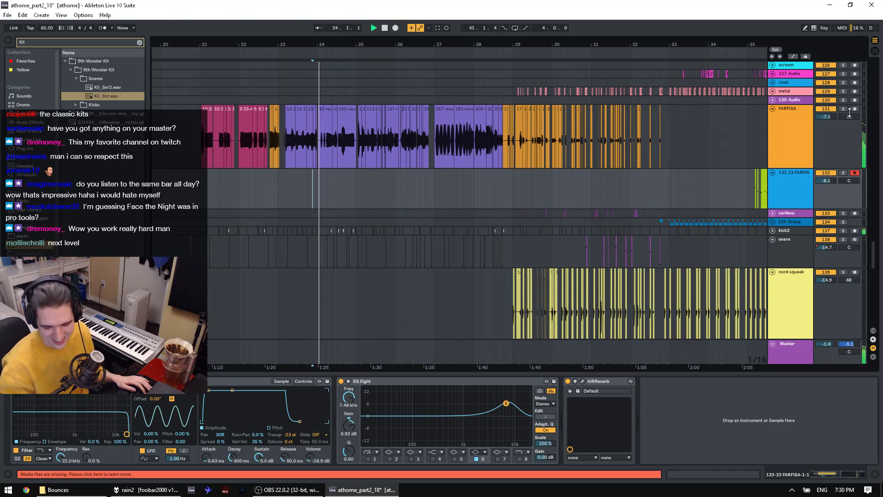
Step: Select bars 25 to 27 on the 84 Audio track and play the mix from there
scroll(593, 201, "up", 5)
scroll(593, 201, "up", 15)
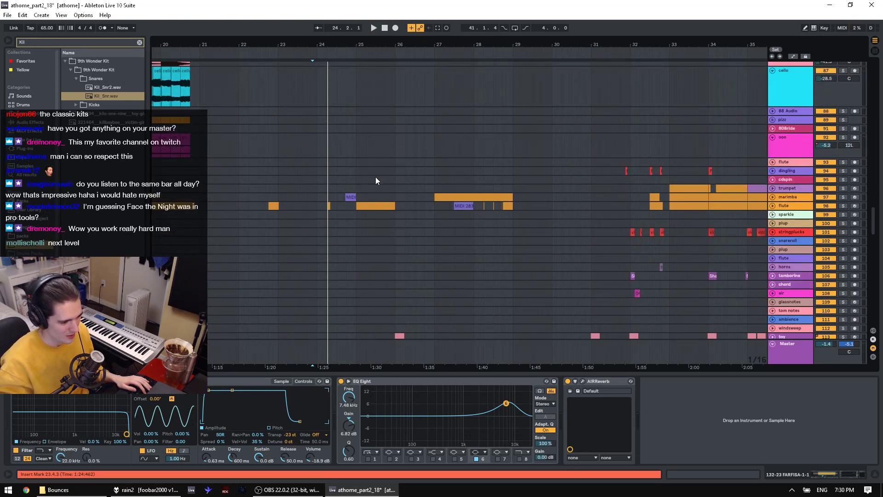
scroll(376, 180, "up", 6)
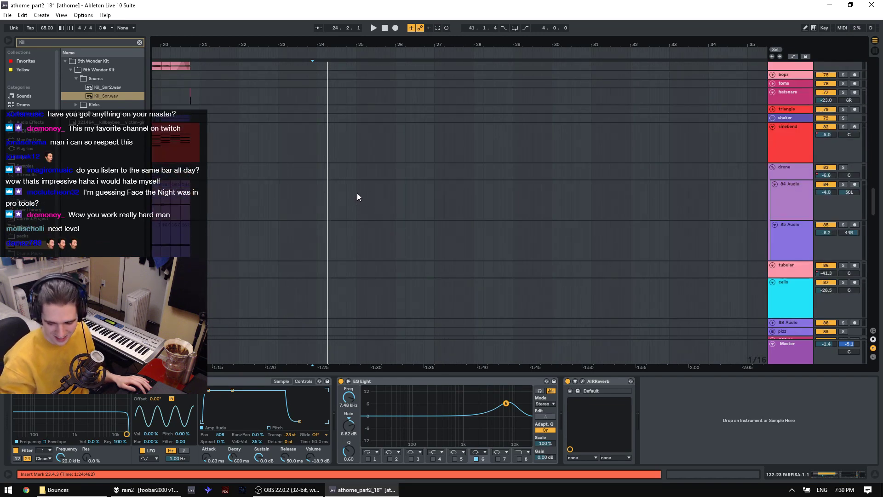
left_click(359, 196)
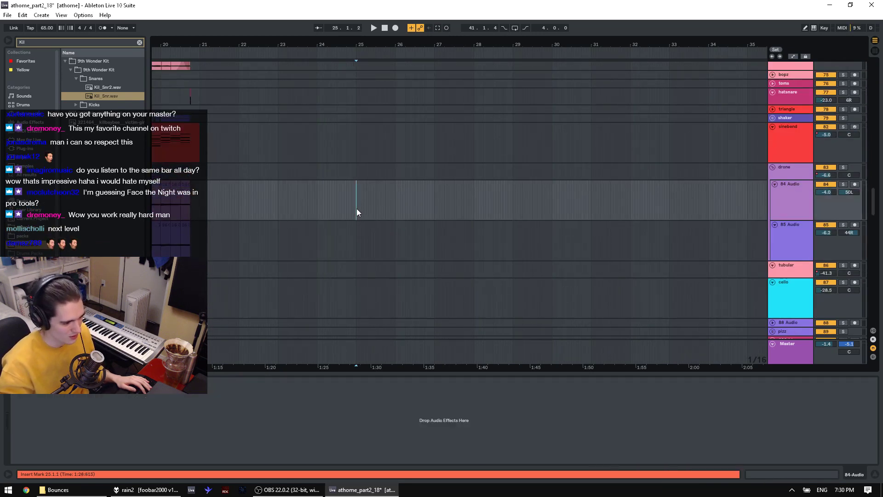
left_click_drag(357, 212, 512, 222)
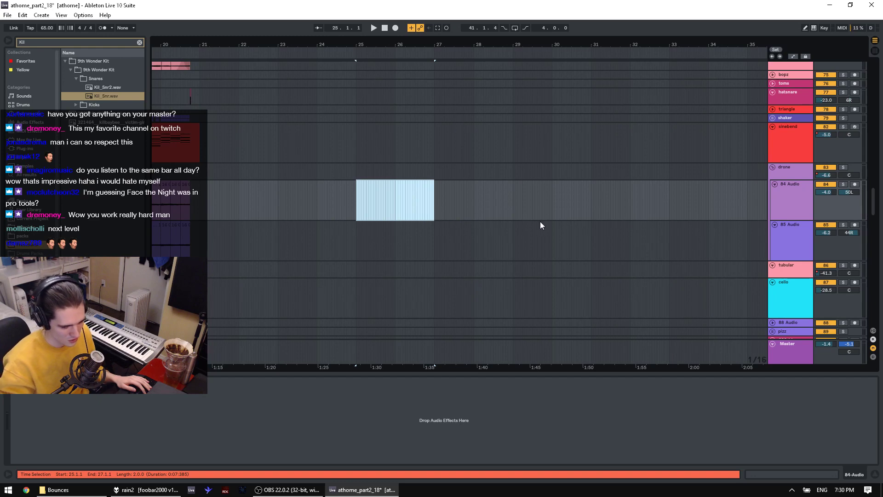
scroll(542, 224, "up", 2)
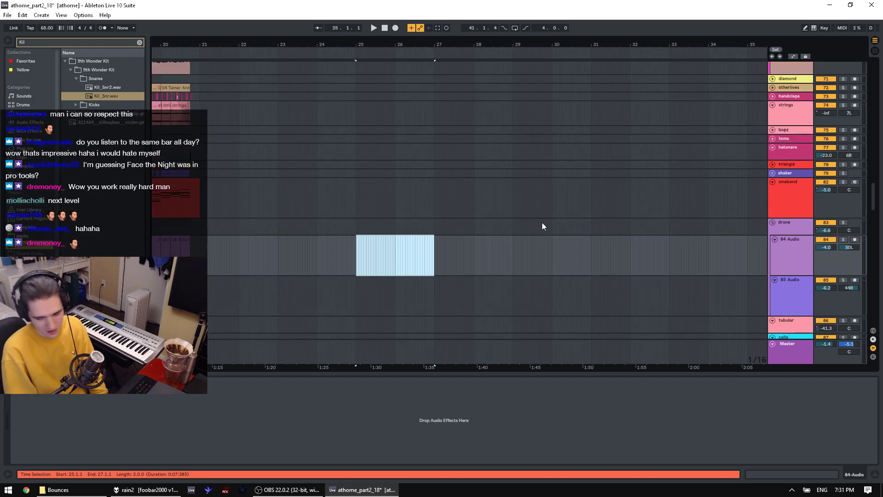
key("space")
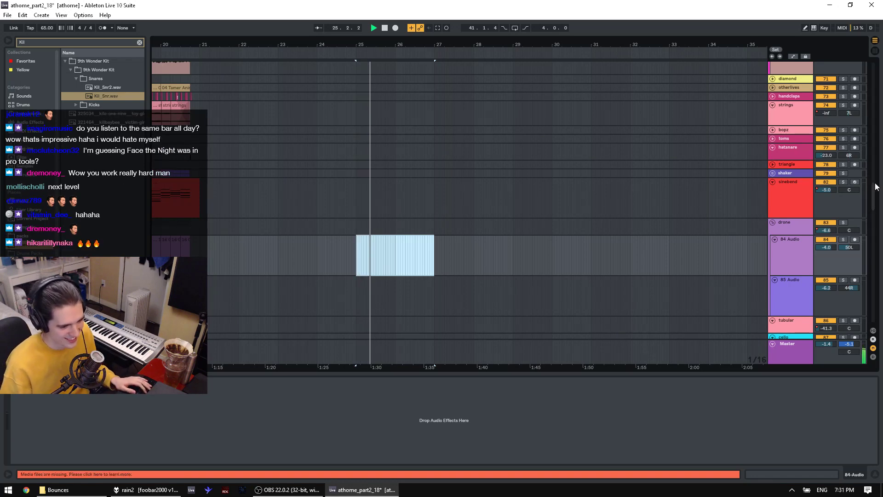
Step: Play the mix from the marimba clip at bar 27
left_click_drag(873, 192, 873, 221)
left_click(469, 142)
key("space")
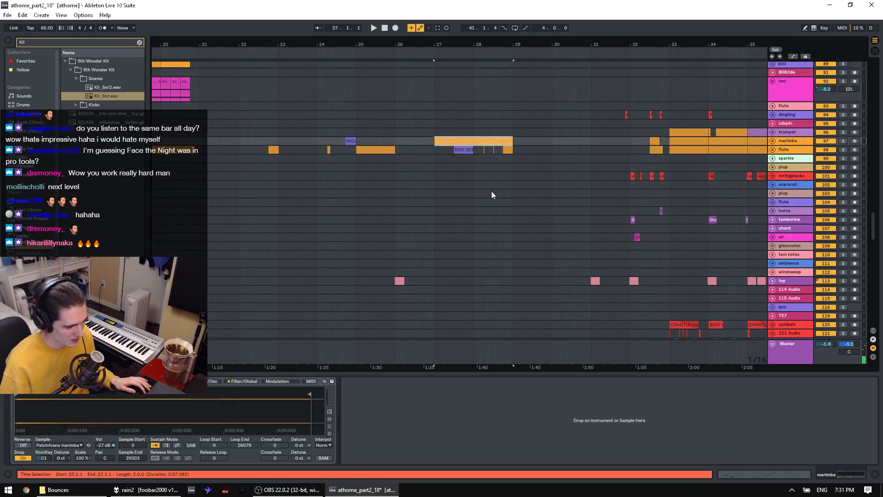
scroll(599, 216, "down", 10)
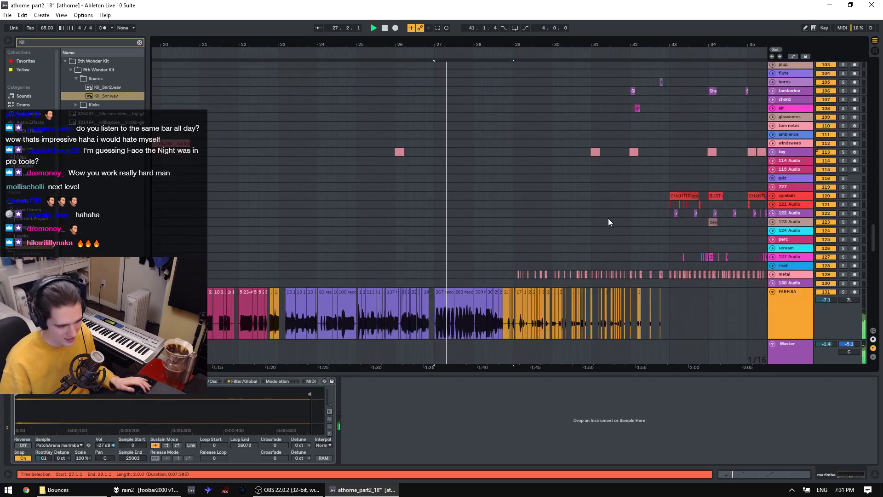
Step: Play the mix from bar 31 on the 127 Audio track, then from just before bar 29
left_click(604, 155)
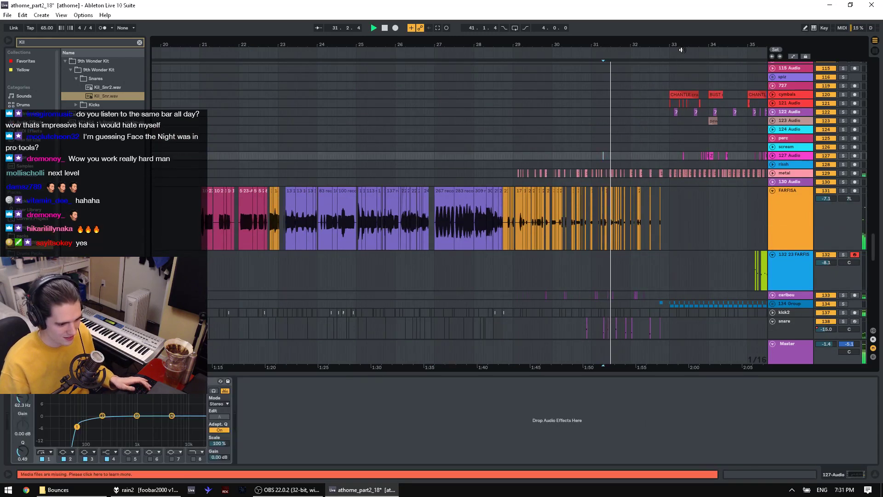
key("plus")
left_click(467, 163)
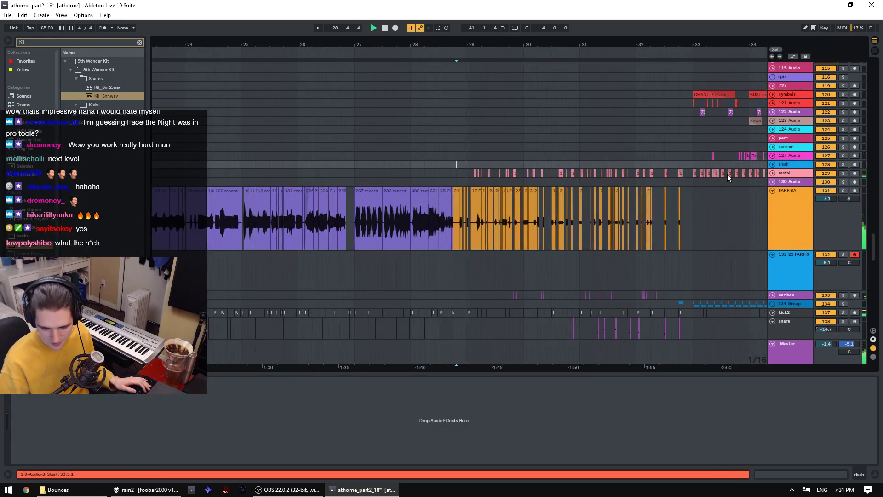
Step: Set the volume of the 132 23 FARFIS track to -12.2 dB and play from bar 33 on the FARFISA track
left_click(807, 267)
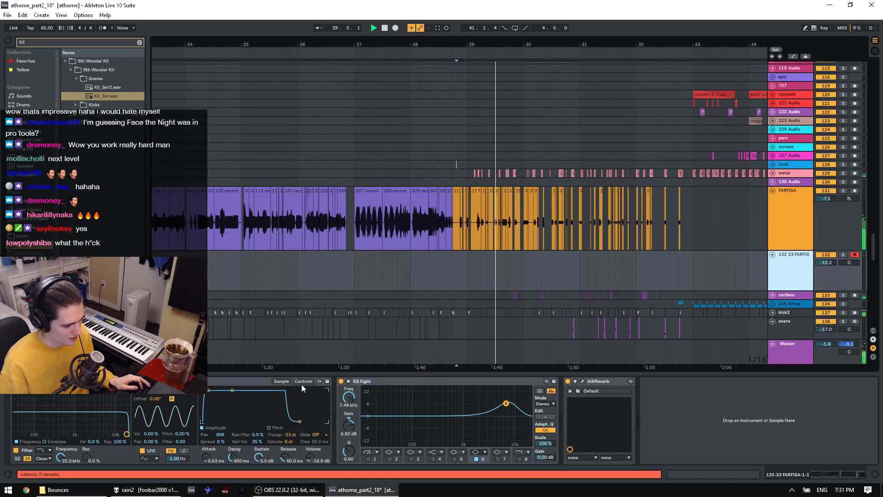
left_click(697, 208)
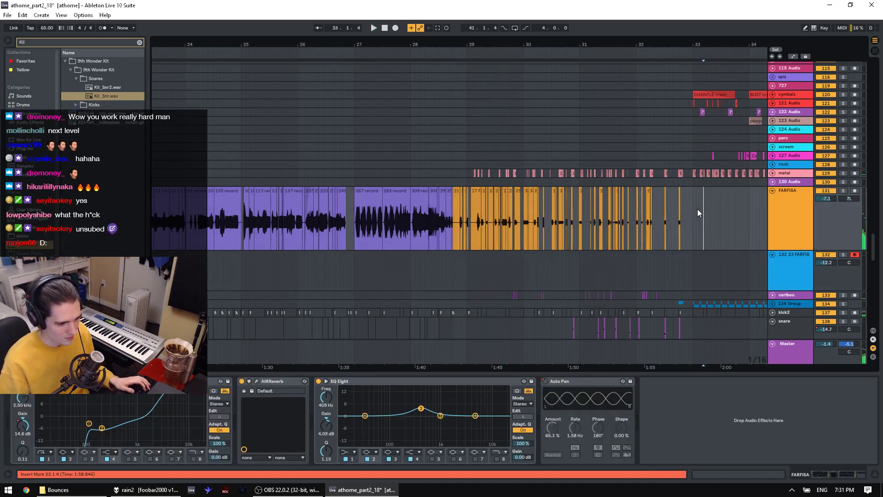
key("space")
Step: Select the cymbals track from bar 33 to the middle of bar 37 and play the mix from there
left_click_drag(720, 41, 425, 42)
scroll(483, 180, "up", 2)
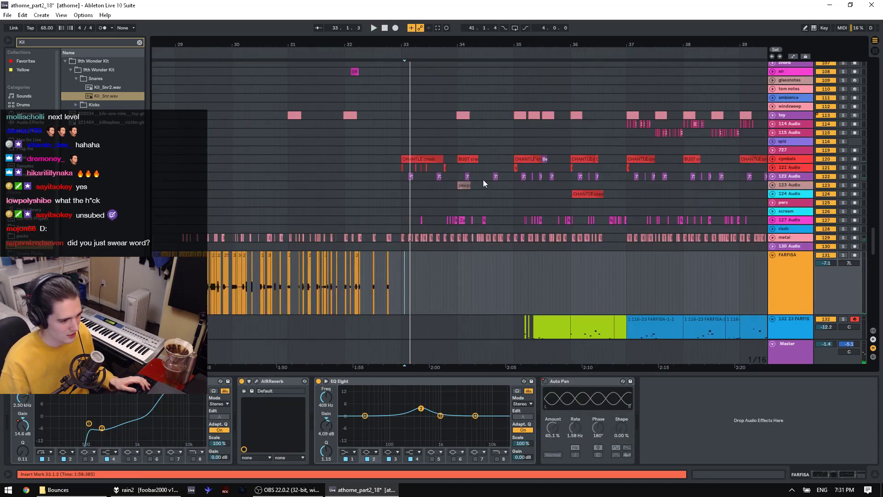
left_click(417, 159)
left_click(662, 159, "shift")
key("space")
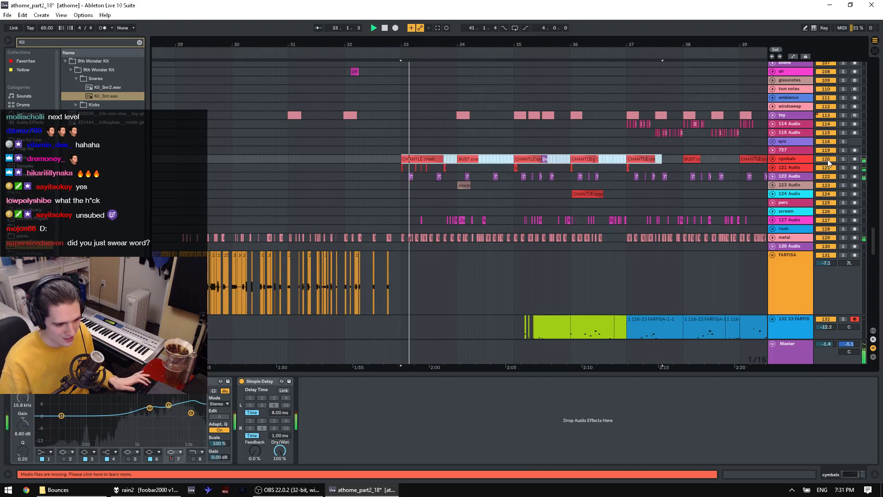
Step: Collapse all tracks, stop playback, and show the devices of the marimba, trumpet and lower flute tracks
scroll(828, 161, "up", 2)
left_click_drag(875, 245, 873, 177)
left_click(774, 76, "alt")
key("space")
left_click(798, 275)
left_click(799, 266)
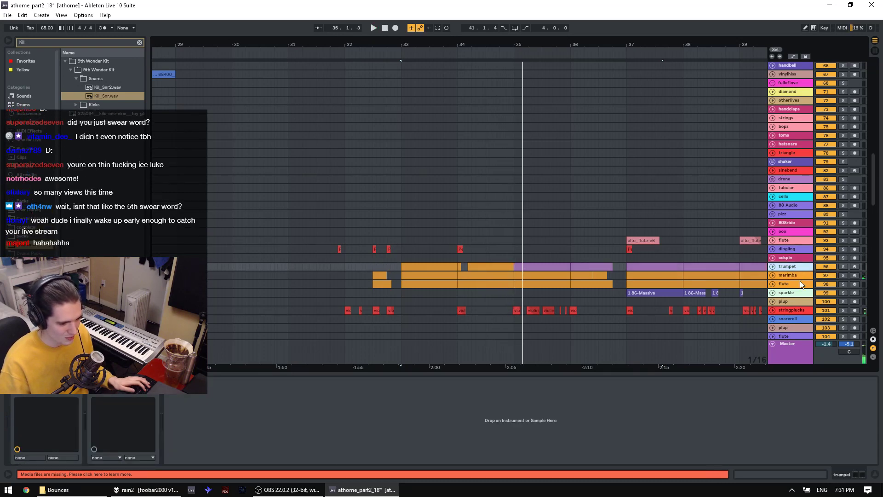
left_click(799, 284)
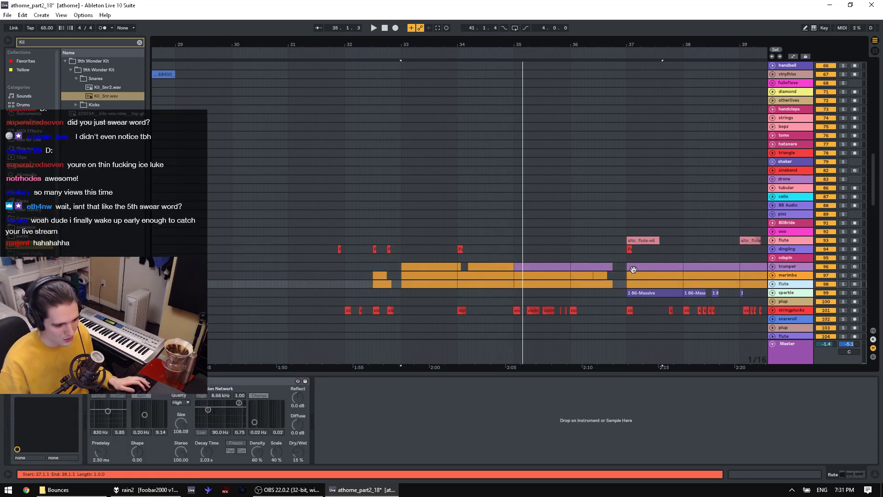
Step: Play the mix from just before bar 37 on the upper flute track and check the first tracks of the arrangement
key("space")
key("space")
left_click(581, 231)
left_click(624, 240)
key("space")
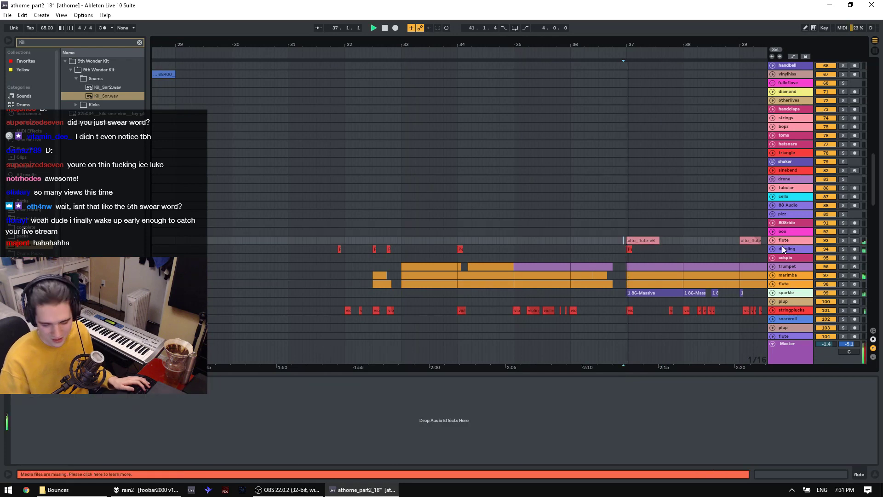
scroll(756, 222, "up", 2)
left_click_drag(874, 154, 874, 69)
key("space")
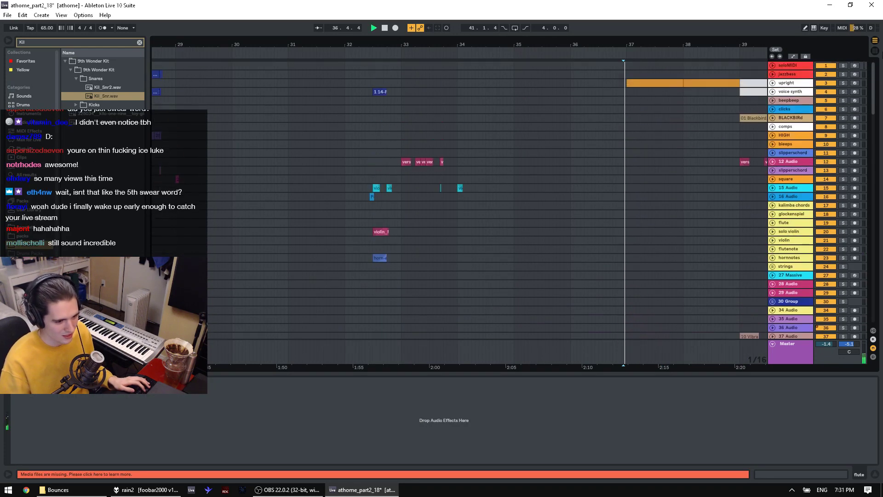
Step: Play the mix from the voice synth clip at bar 39
left_click_drag(666, 45, 519, 44)
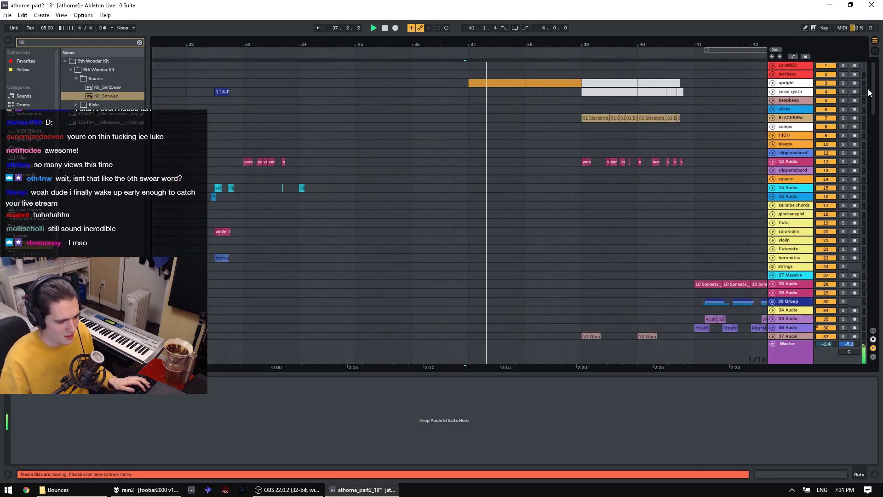
left_click(610, 86)
key("space")
left_click(609, 91)
key("space")
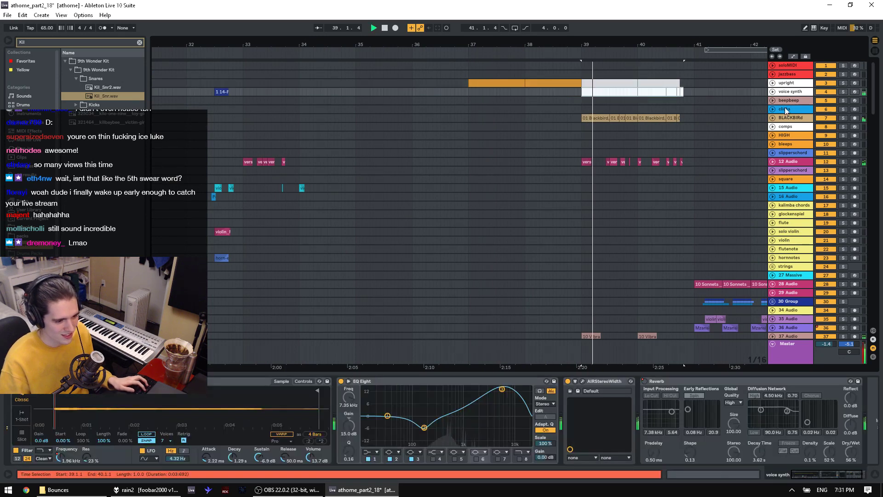
Step: Solo and expand the BLACKBIRd track, and play its first clip at bar 39 with 12 Audio soloed as well
left_click(843, 117)
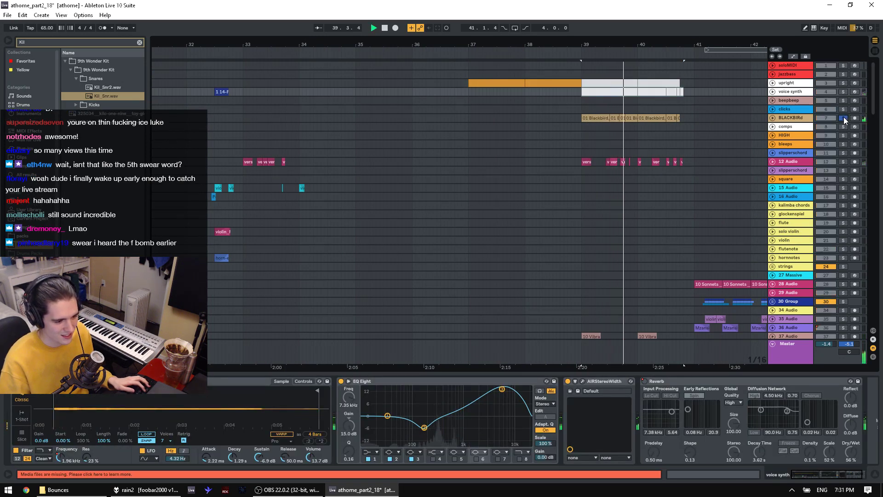
left_click(773, 117)
left_click_drag(584, 125, 610, 125)
scroll(852, 198, "down", 1)
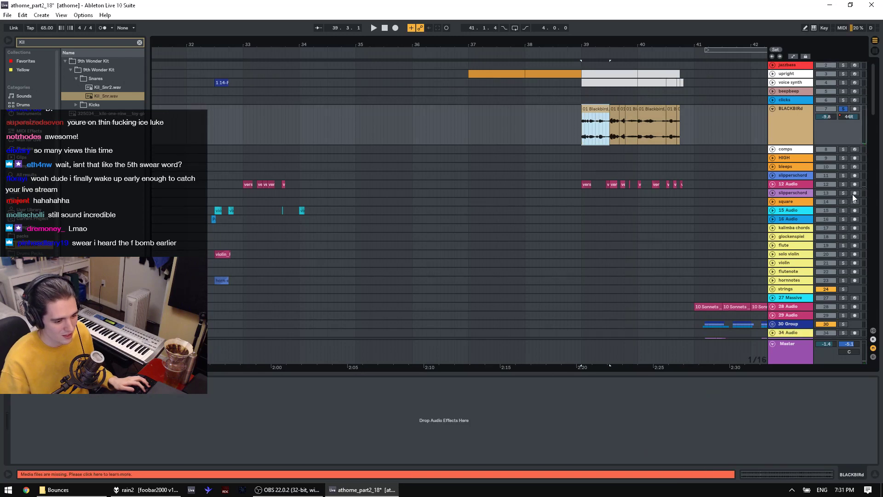
key("space")
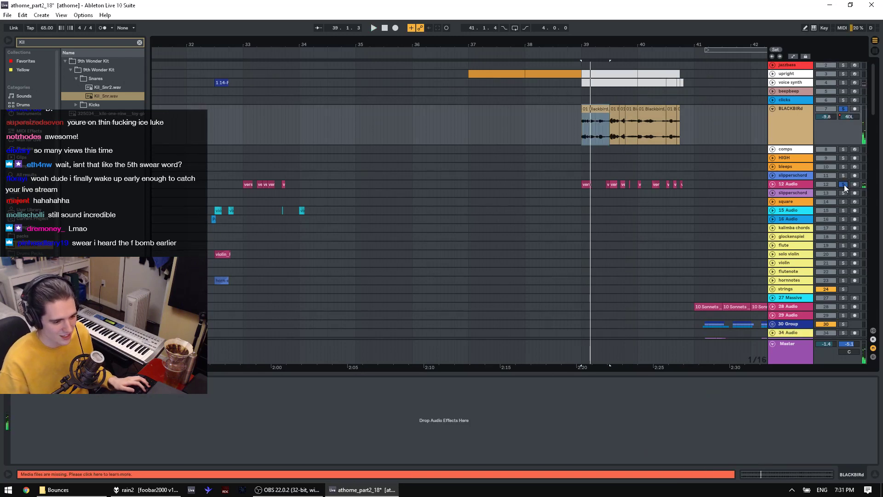
Step: Look through the lower tracks for clips around bars 37 to 40, and set the start point at bar 37 on glassnotes
scroll(833, 222, "down", 5)
scroll(833, 223, "down", 8)
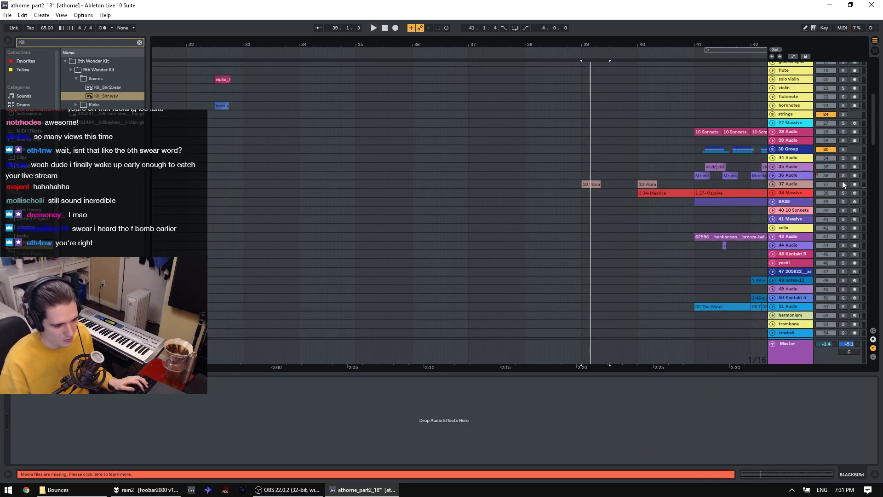
scroll(834, 218, "down", 15)
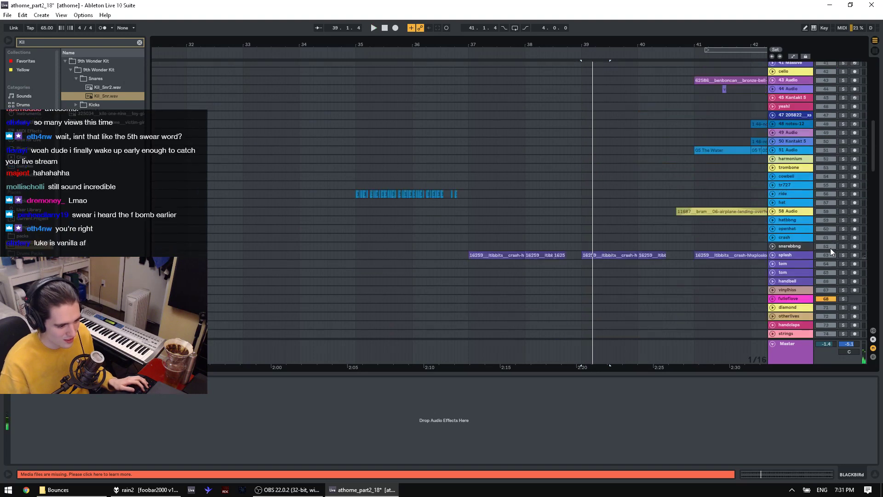
scroll(581, 244, "down", 15)
left_click(496, 144)
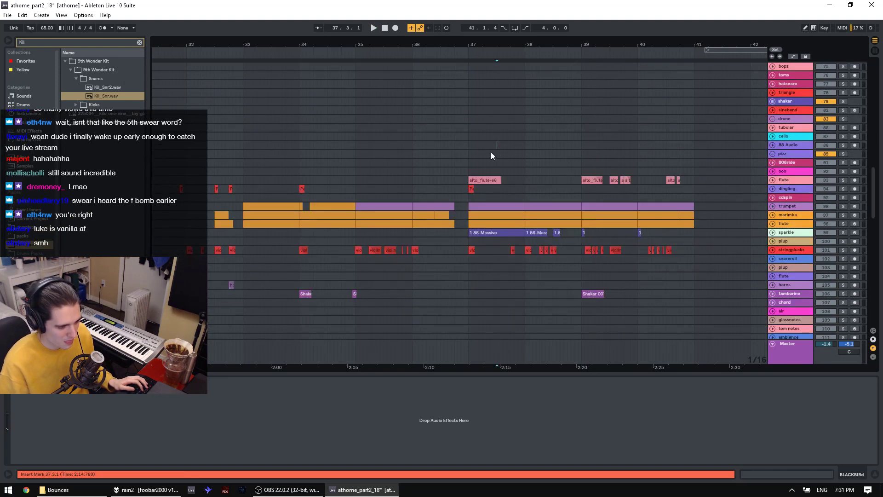
left_click(477, 153)
scroll(617, 266, "down", 5)
scroll(616, 267, "down", 7)
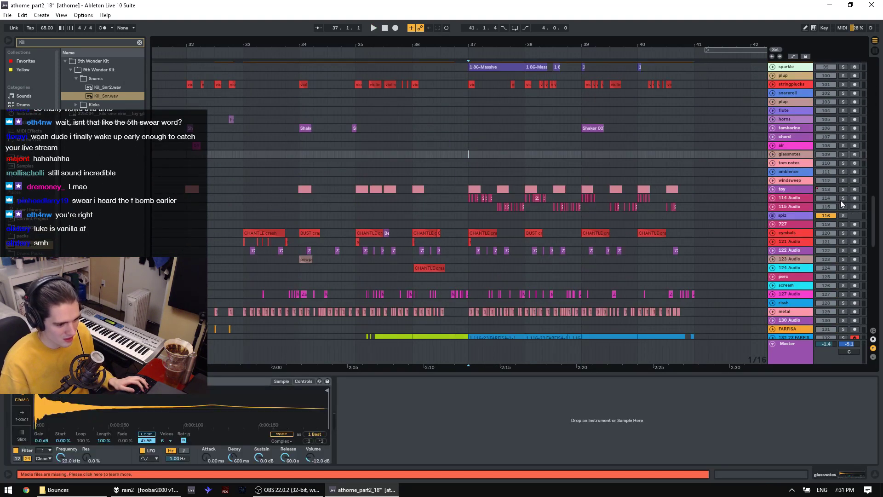
Step: Solo 114 Audio and 115 Audio and play them from bar 37 while checking the lower tracks for clips
key("space")
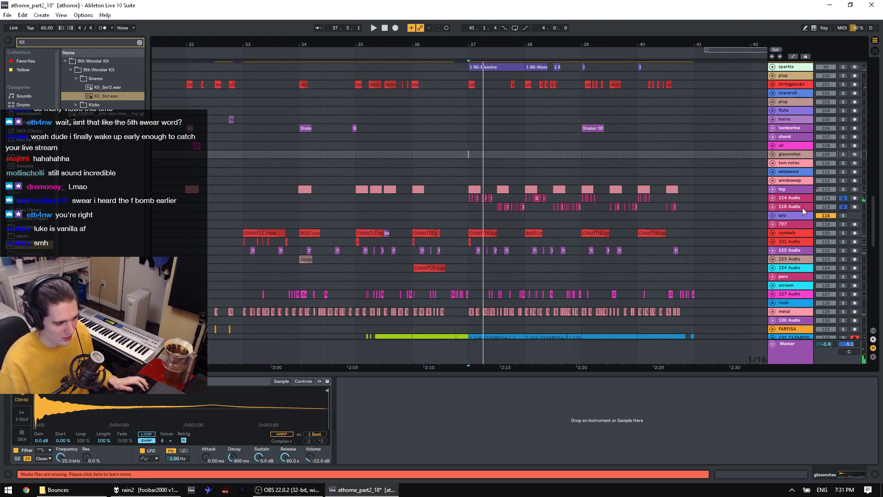
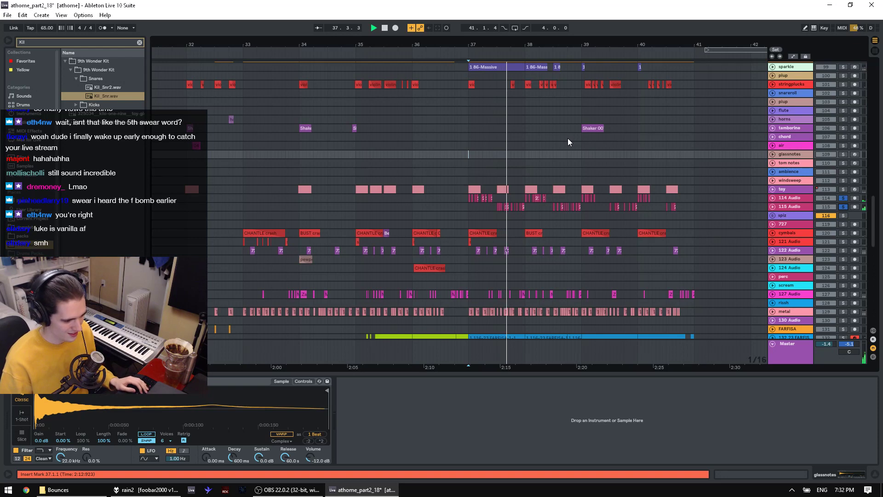
scroll(541, 207, "down", 1)
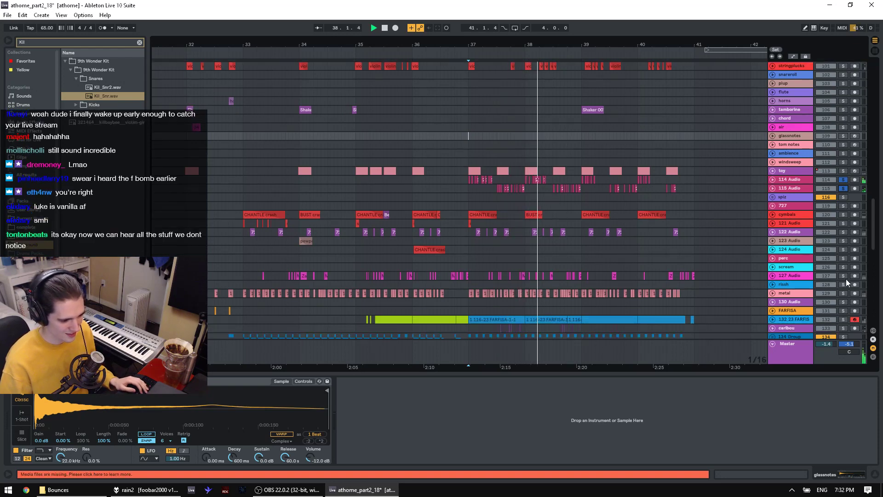
scroll(845, 279, "down", 8)
scroll(789, 235, "down", 15)
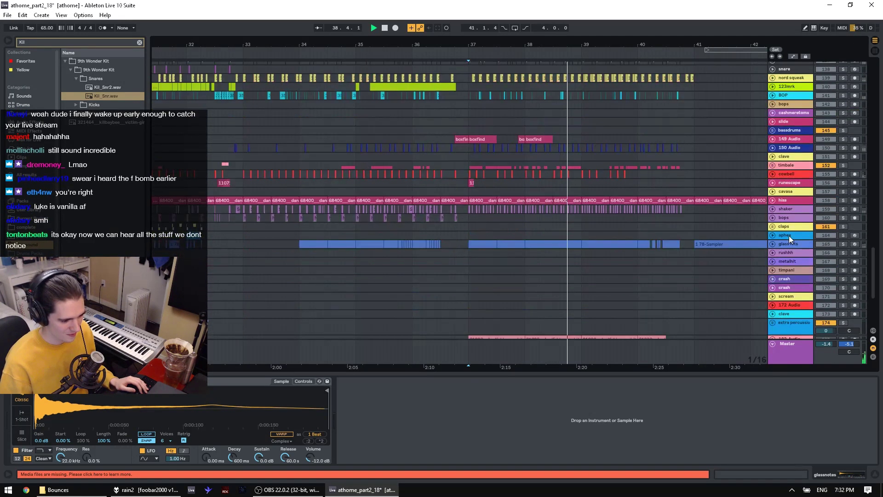
left_click_drag(875, 265, 862, 68)
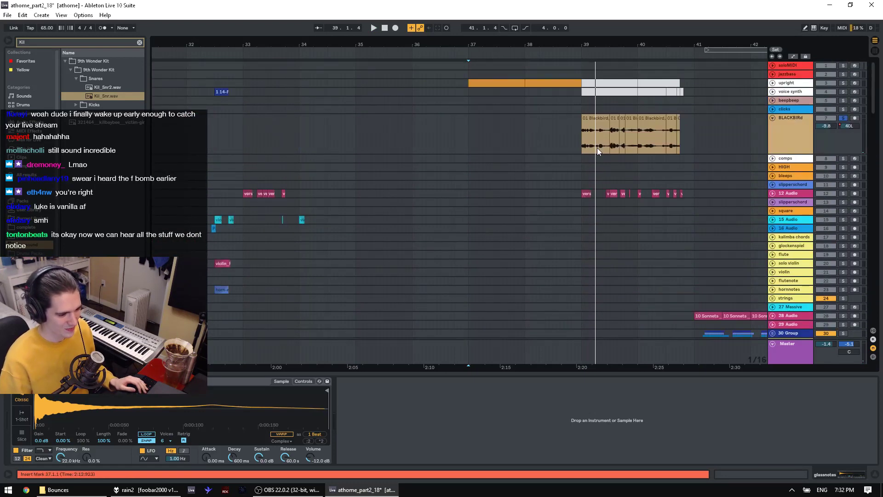
Step: Play the soloed tracks from just before bar 39, setting the start point at 38.4.3 on the BLACKBIRd track
left_click(573, 143)
scroll(609, 131, "down", 3)
scroll(622, 201, "down", 3)
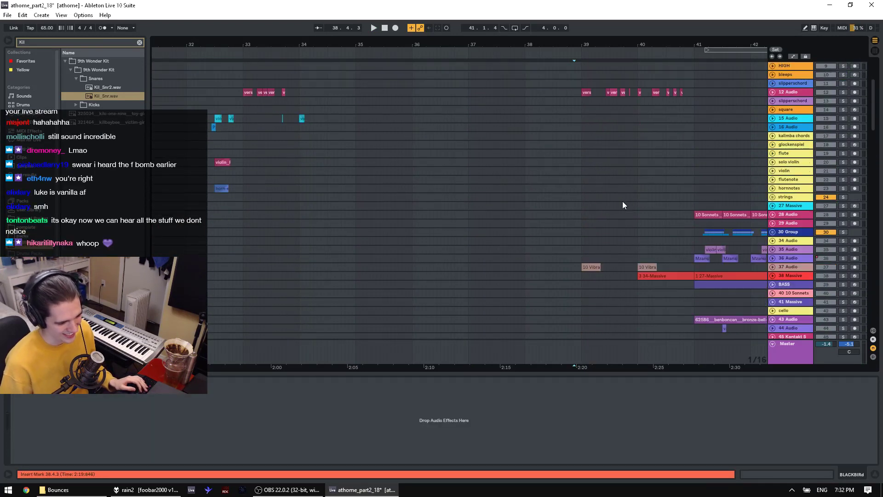
scroll(625, 198, "down", 14)
scroll(633, 195, "down", 6)
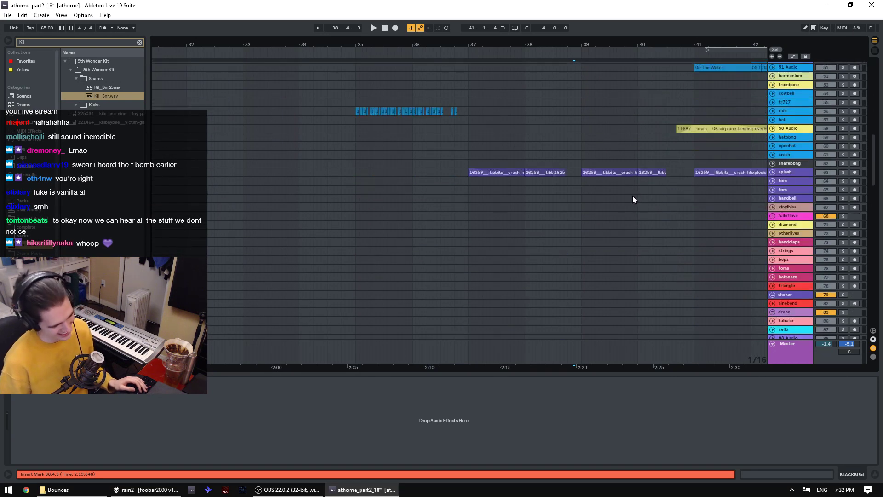
scroll(633, 194, "down", 9)
key("space")
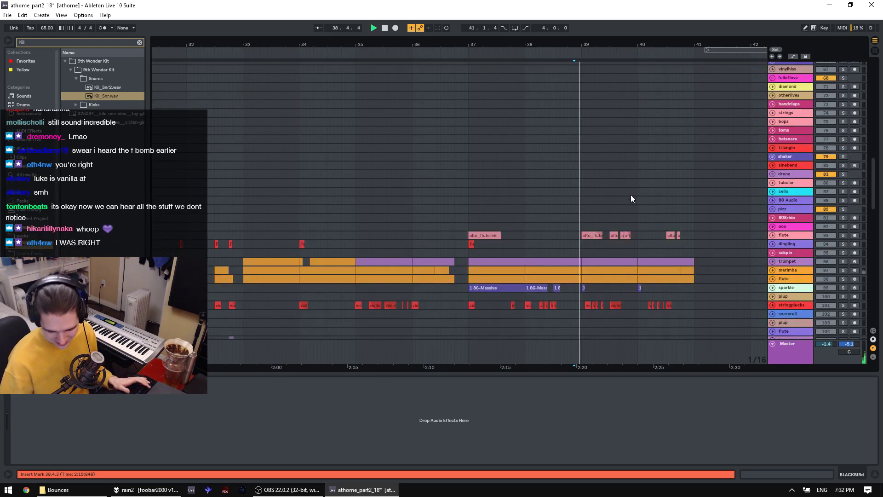
scroll(629, 194, "down", 4)
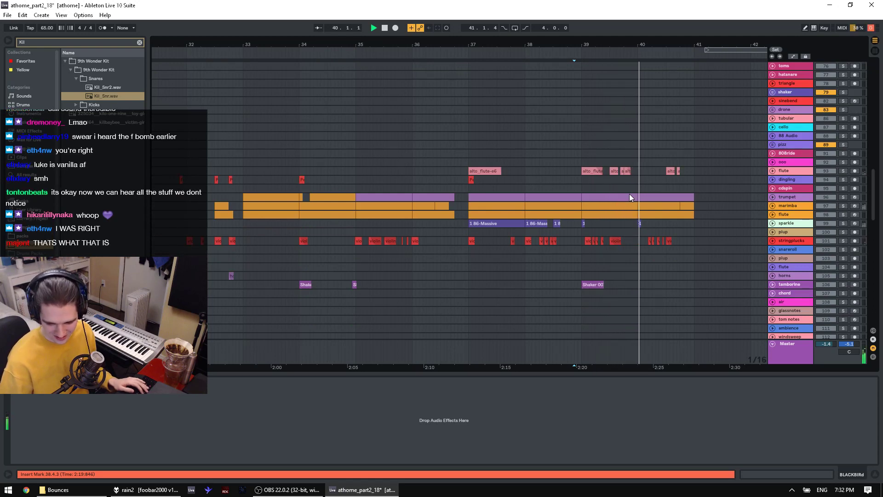
scroll(629, 195, "down", 4)
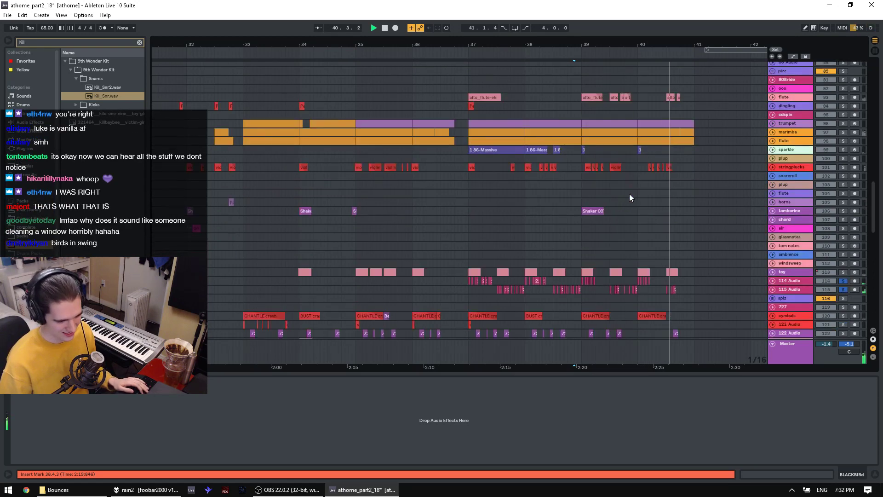
Step: Play from 38.4.1 on the tom notes track, soloing toy briefly together with 114 Audio and 115 Audio
left_click(569, 249)
scroll(575, 244, "down", 3)
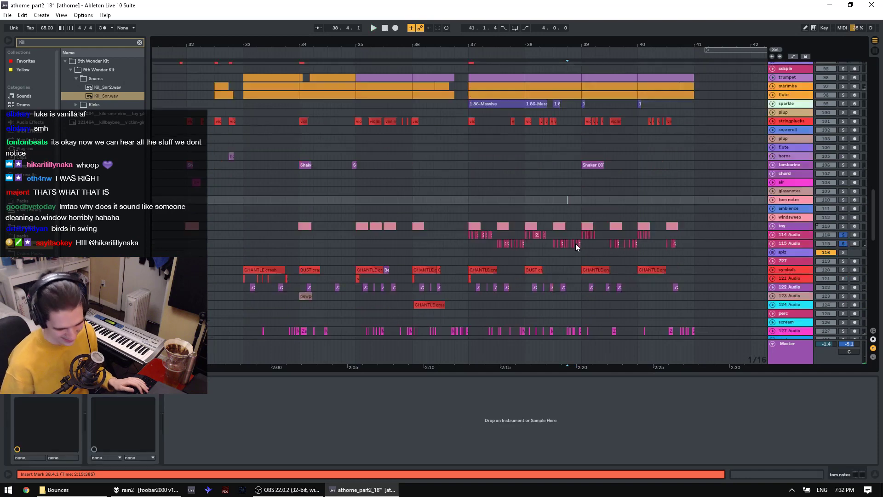
left_click(841, 208)
key("space")
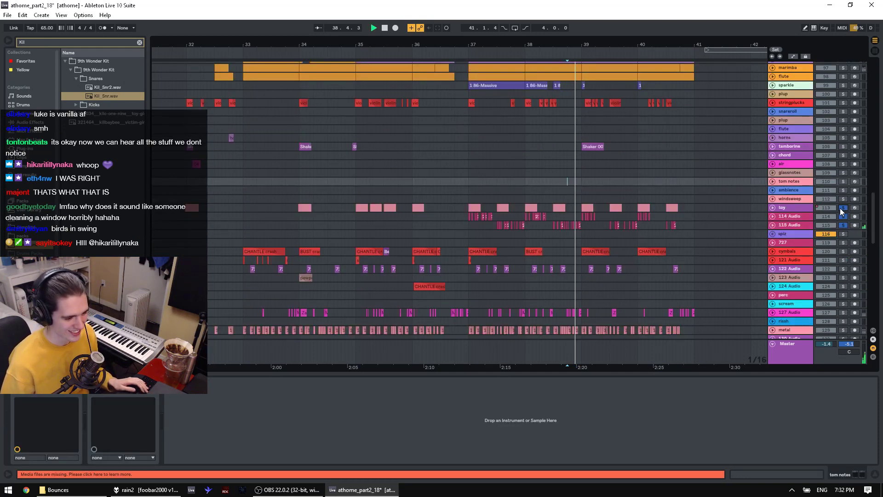
left_click(842, 209)
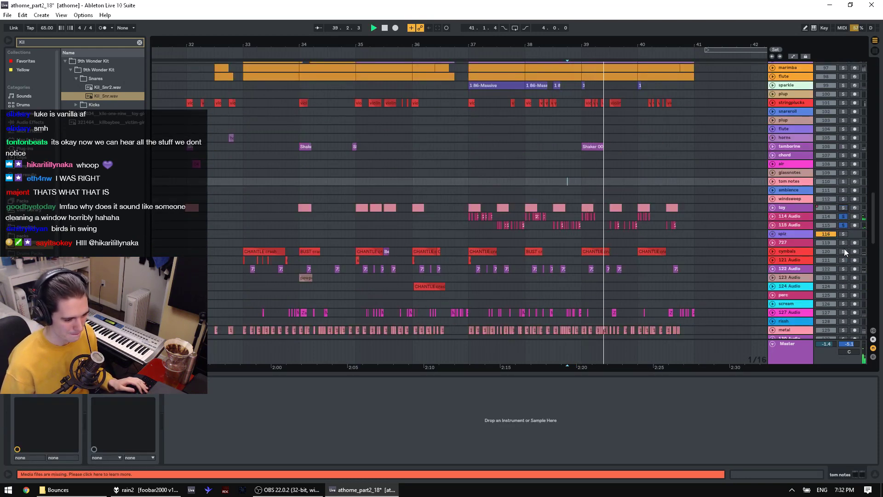
Step: Solo the metal track and replay the passage just before bar 39
scroll(843, 247, "down", 3)
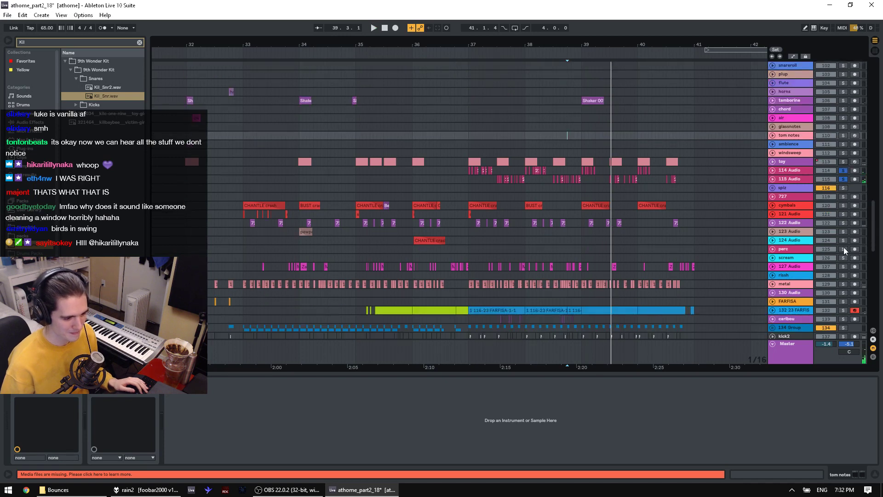
left_click(854, 284)
left_click(843, 284)
key("space")
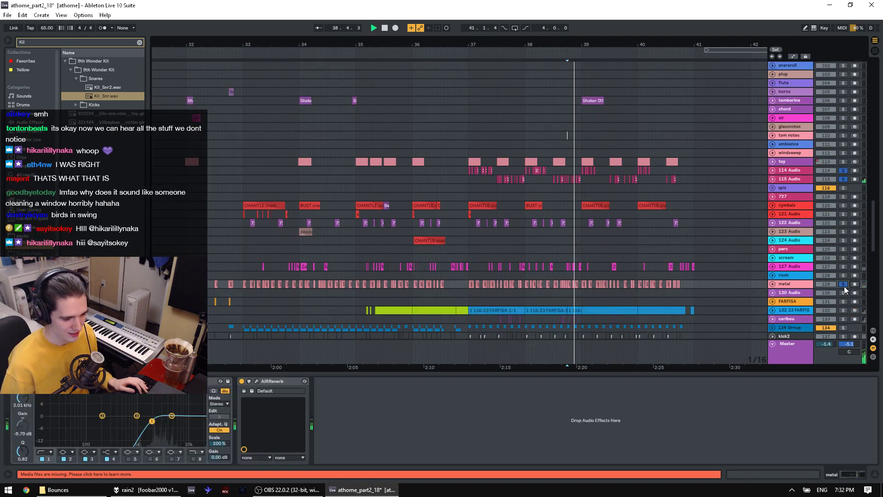
Step: Play from bar 33 on 127 Audio and from about bar 29 where the metal clips begin, leaving only metal soloed
left_click(244, 266)
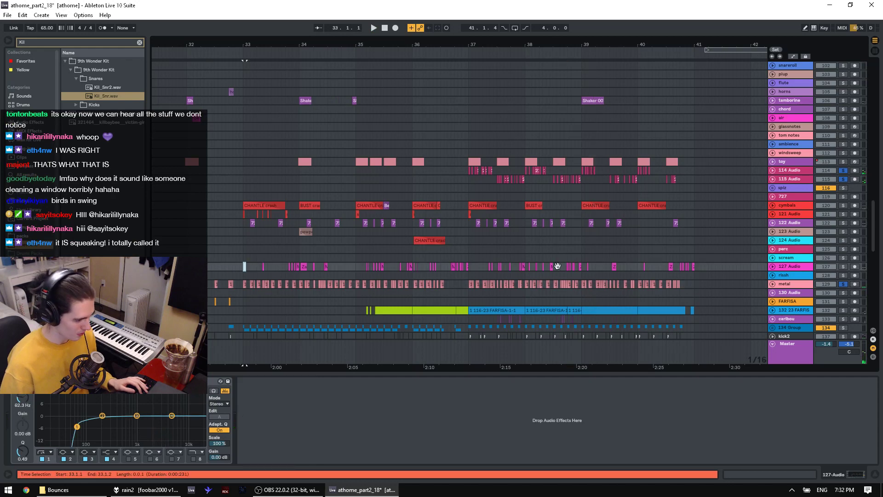
key("space")
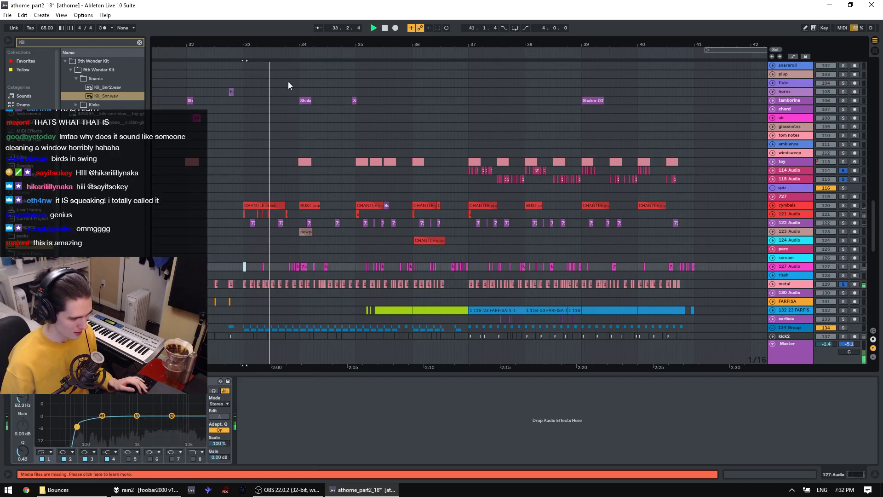
left_click_drag(195, 43, 448, 40)
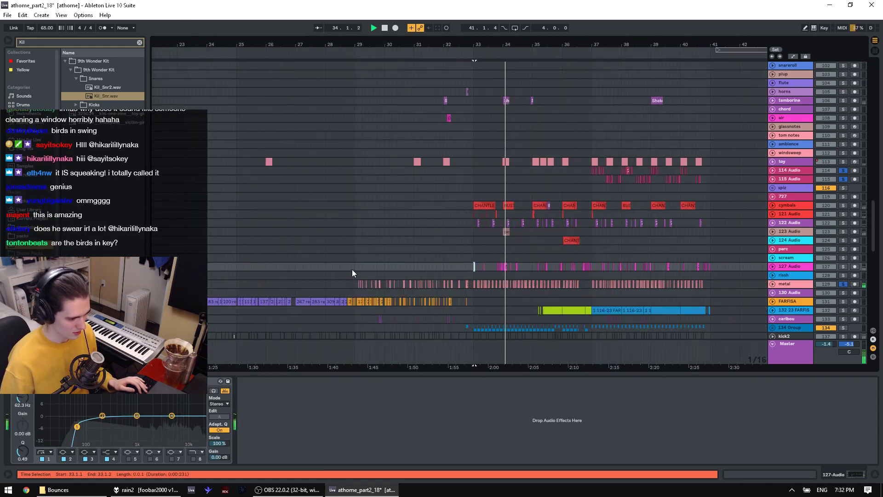
left_click(361, 275)
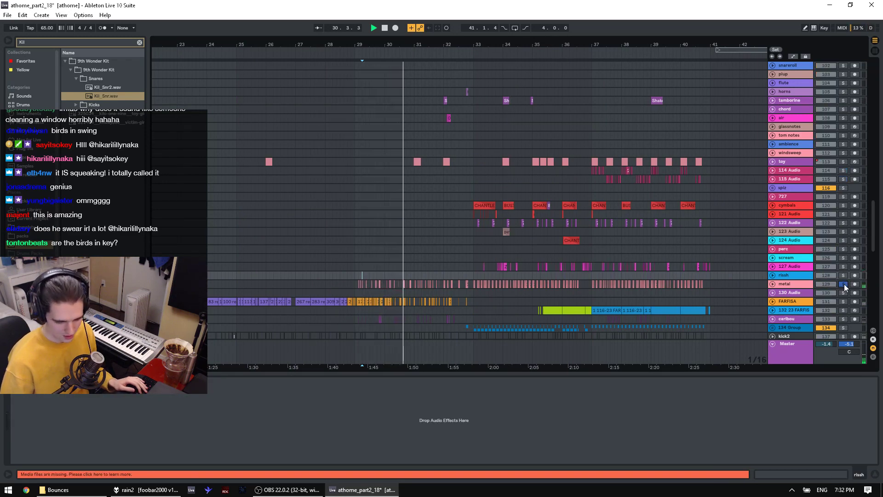
Step: Expand the metal track and play it from 28.4.4, just before its first clip
left_click(772, 283)
scroll(593, 275, "down", 3)
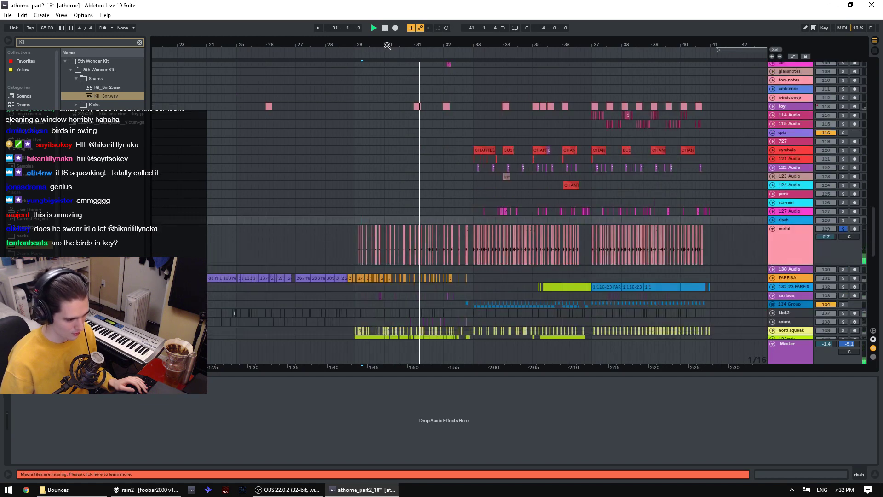
scroll(348, 235, "up", 3)
left_click(317, 253)
key("space")
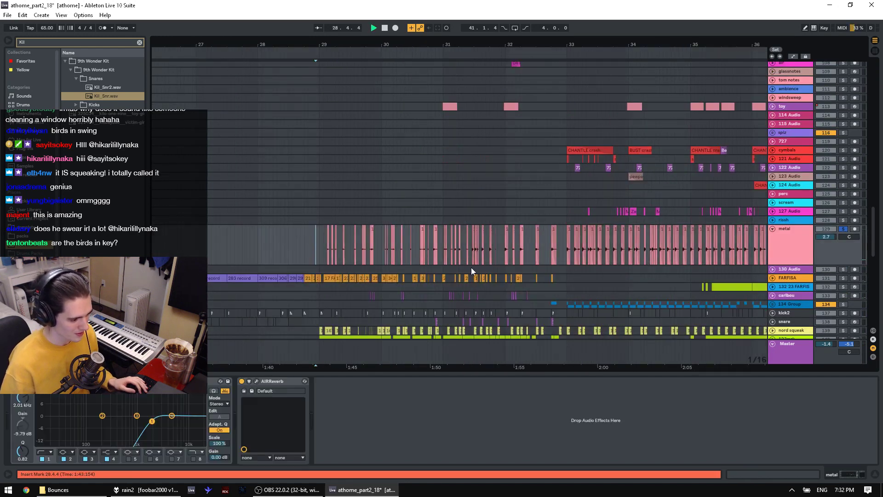
Step: Solo snare, nord squeak, 123mrk and shaker alongside metal during playback around bar 29, trying BOP and cowbell as well
scroll(826, 290, "down", 2)
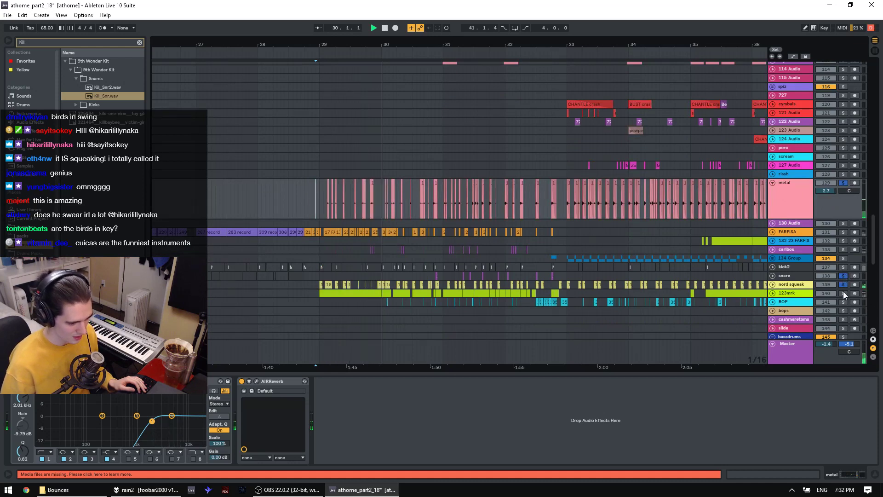
left_click(843, 293)
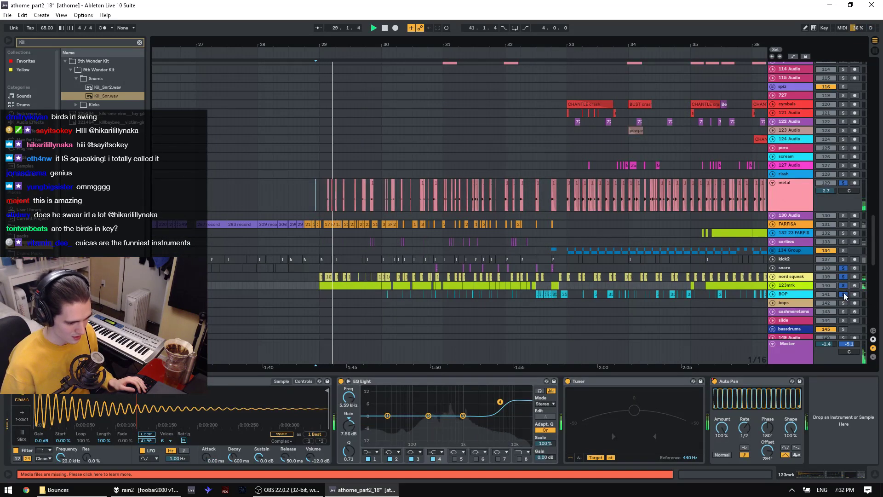
scroll(842, 272, "down", 3)
scroll(816, 260, "down", 3)
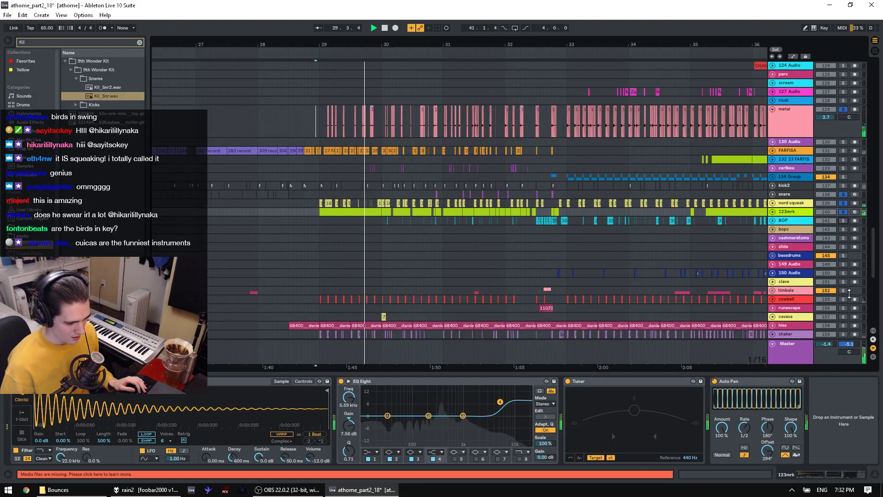
scroll(450, 116, "down", 4)
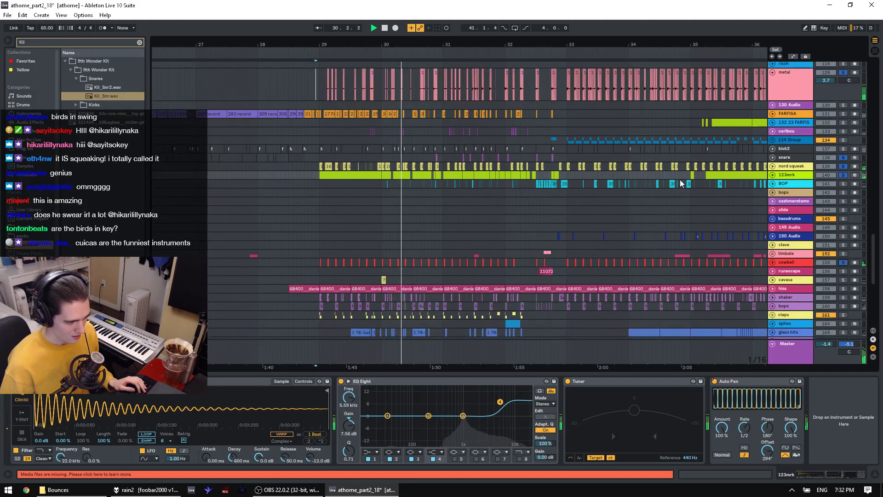
left_click(843, 297)
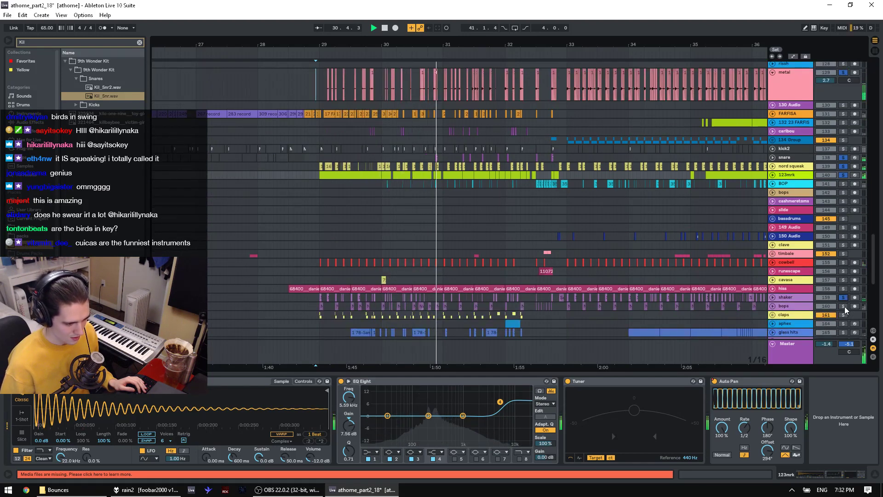
Step: Add bops and claps to the soloed tracks, expand the claps group, and replay from just before bar 29
key("space")
scroll(779, 273, "down", 3)
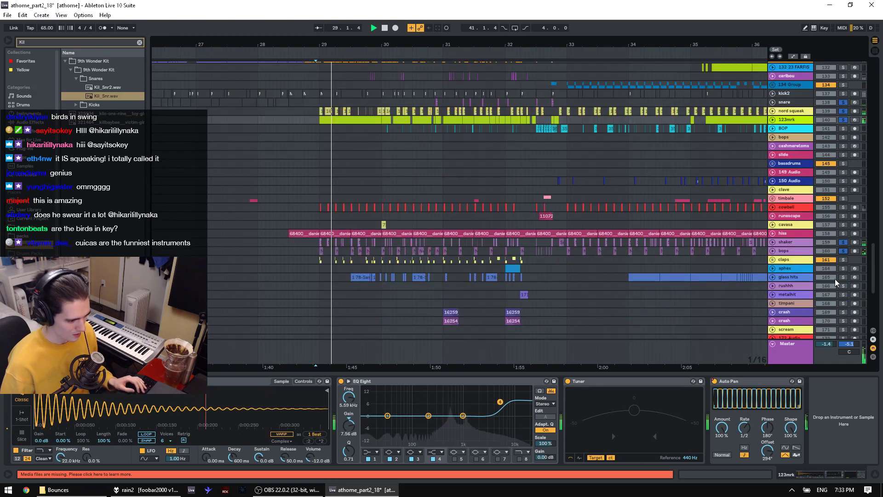
left_click(772, 260)
scroll(847, 253, "down", 2)
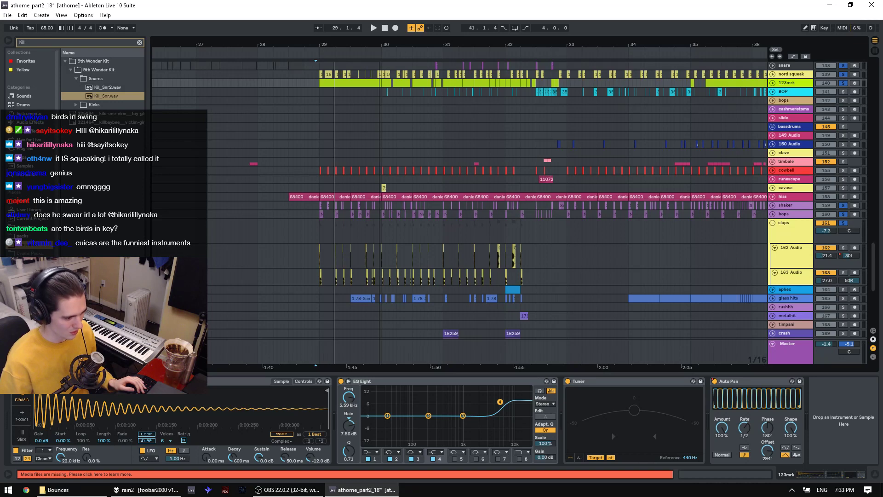
scroll(479, 195, "up", 4)
key("space")
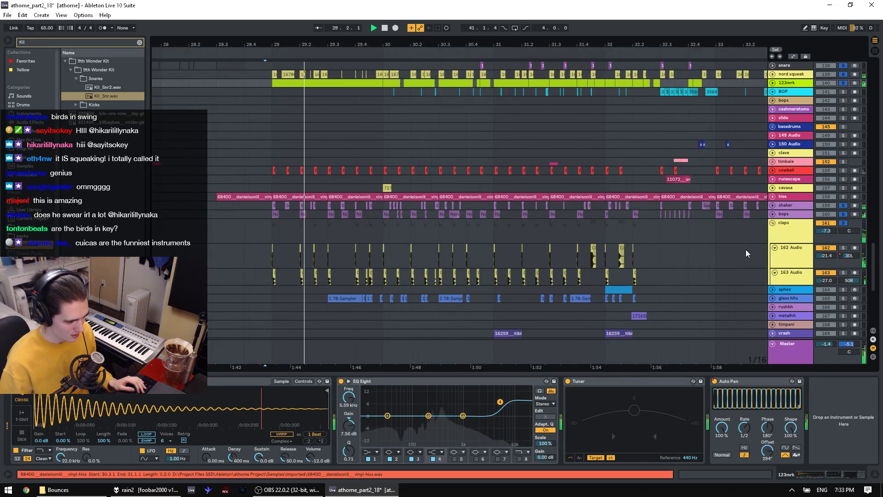
Step: Solo and enlarge the glass hits track, play it from 29.2.4, and arm it for live playing
scroll(816, 253, "down", 3)
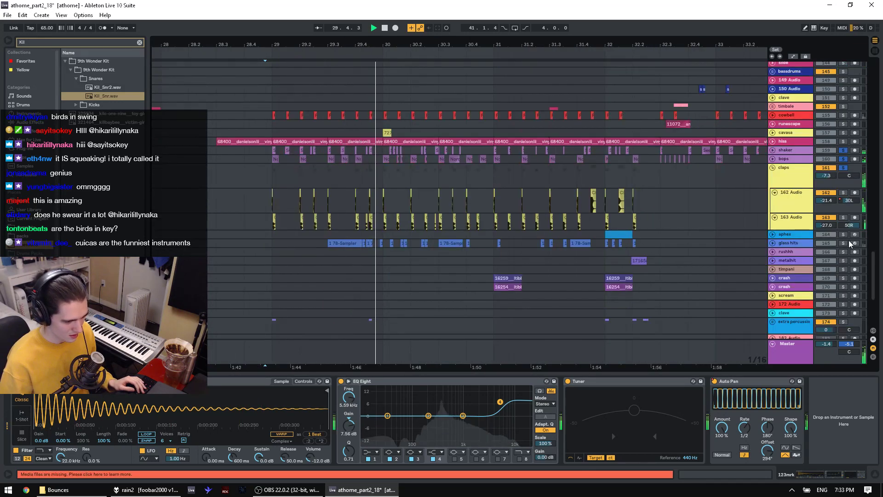
left_click_drag(815, 253, 800, 326)
left_click(324, 290)
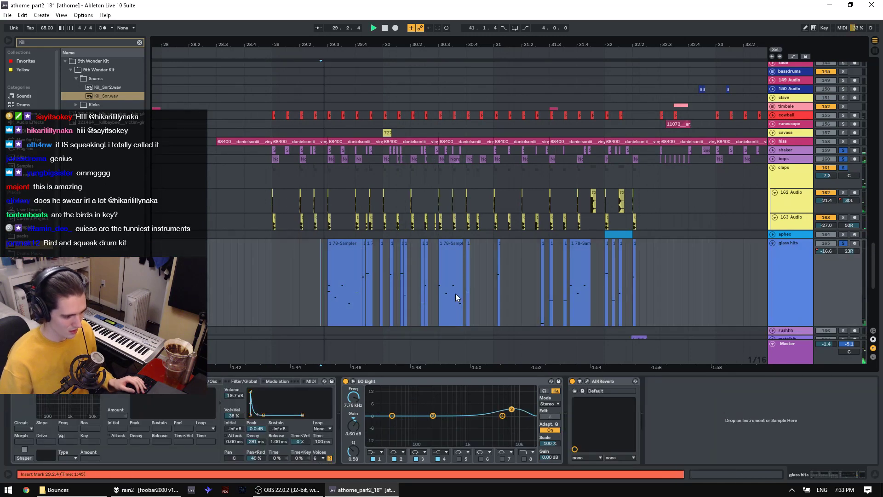
left_click(854, 243)
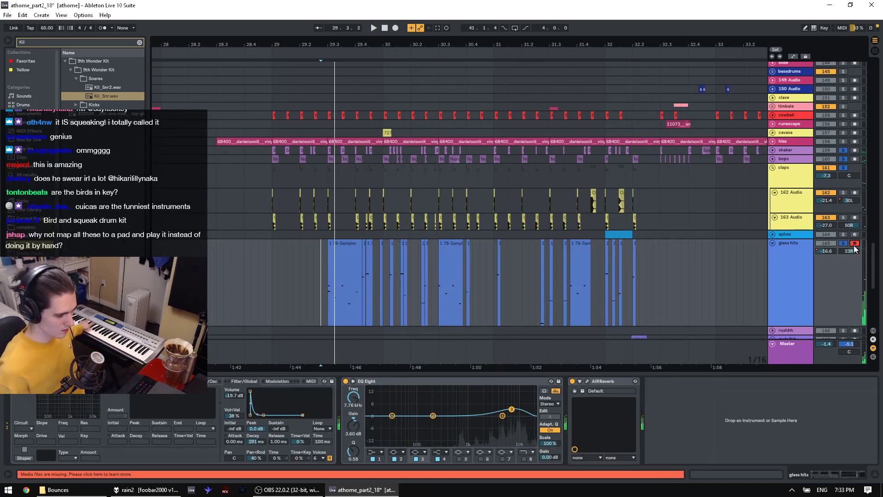
Step: Open the sample zone editor of the glass hits Sampler and look through its wine-glass-hit samples
left_click(178, 381)
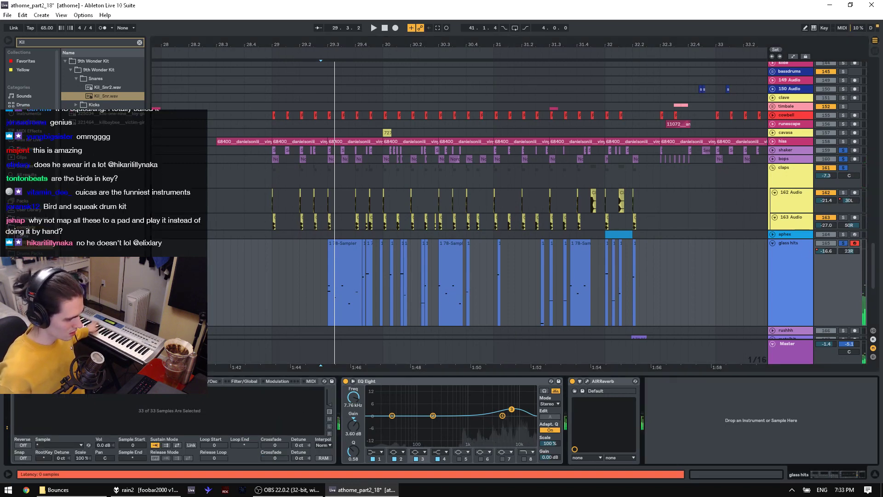
left_click(158, 381)
left_click(264, 341)
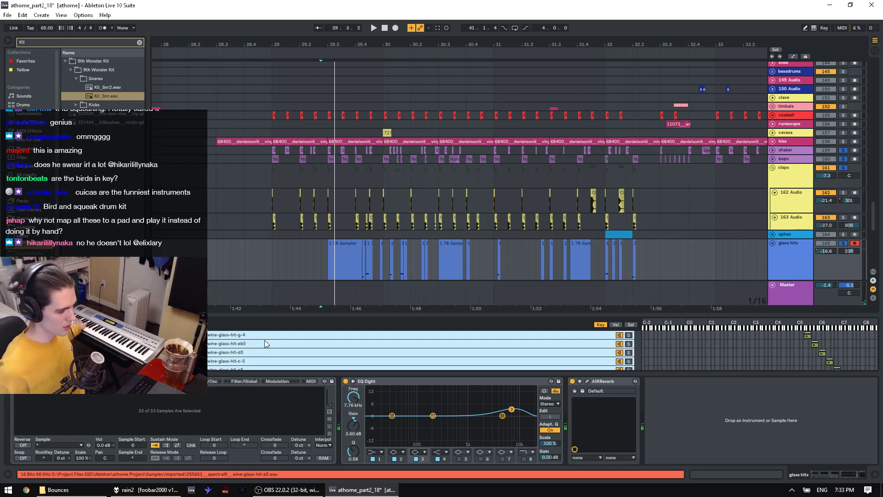
scroll(264, 340, "down", 2)
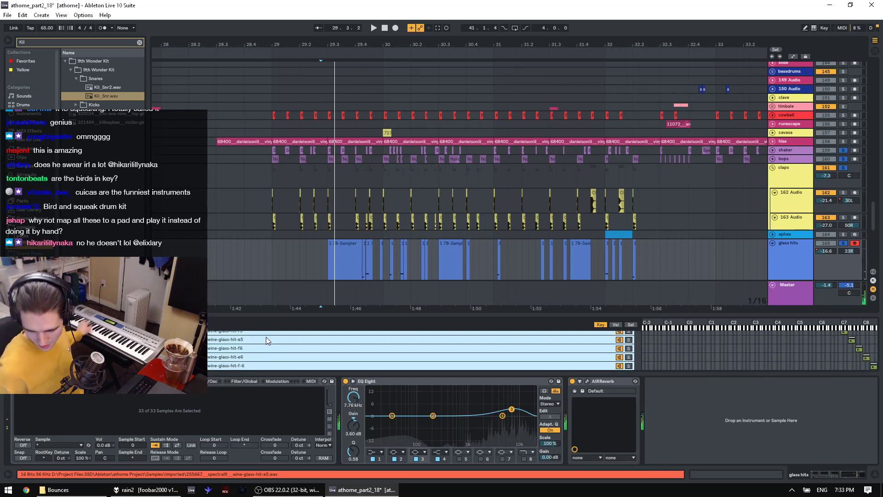
Step: Replay the soloed glass hits from 29.2.4, then solo the SIDECHAIN group during playback
key("space")
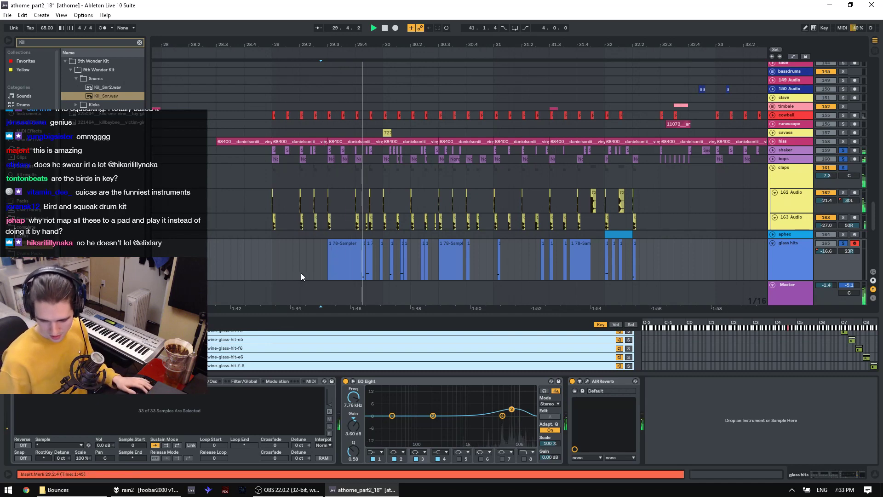
scroll(306, 266, "down", 10)
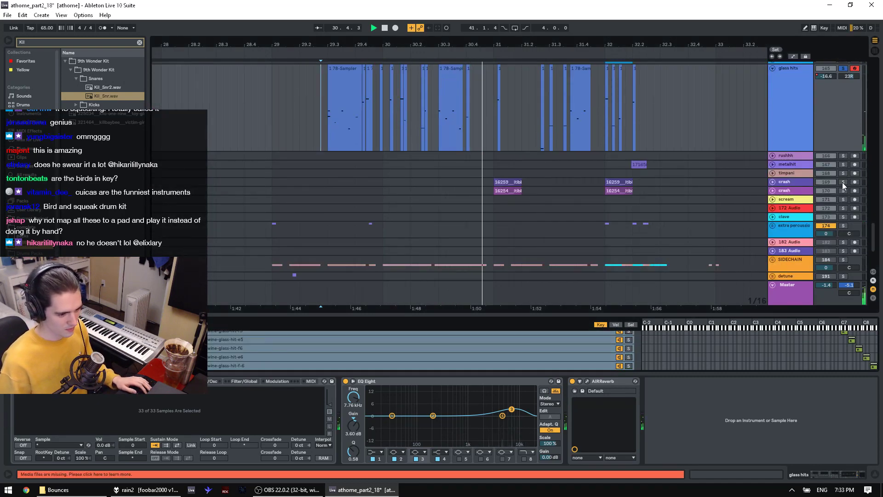
scroll(842, 184, "down", 4)
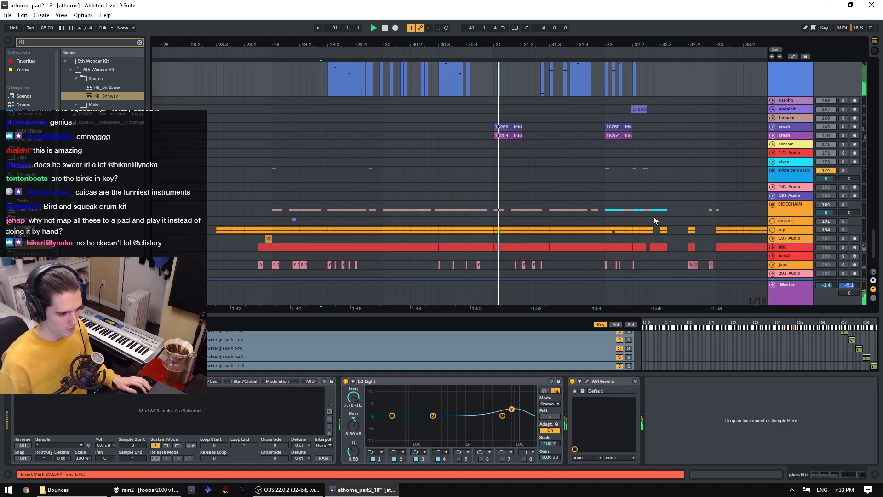
left_click(783, 203)
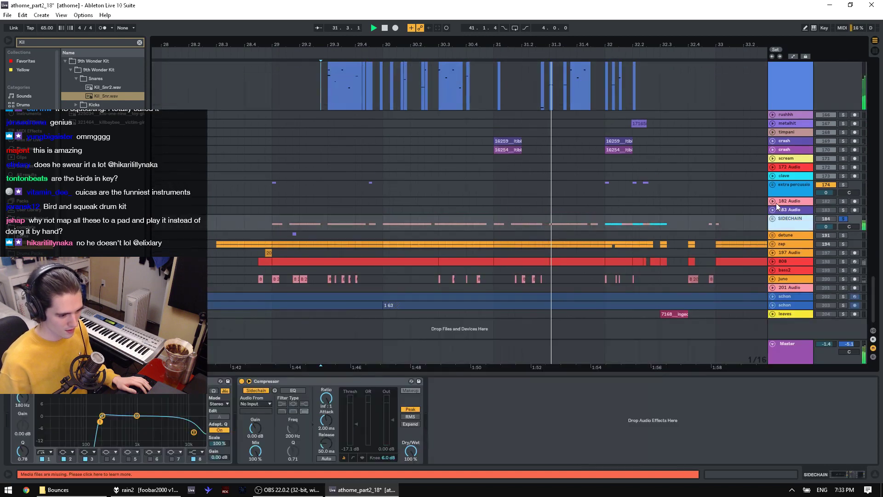
left_click(843, 219)
Step: Solo and expand the zap group, then select its first track's clips from bar 29 while it plays
left_click(842, 243)
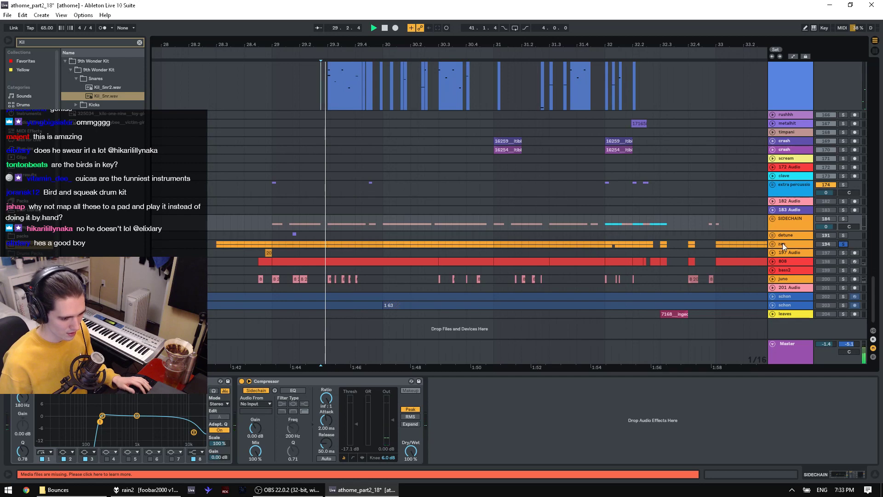
left_click(772, 244)
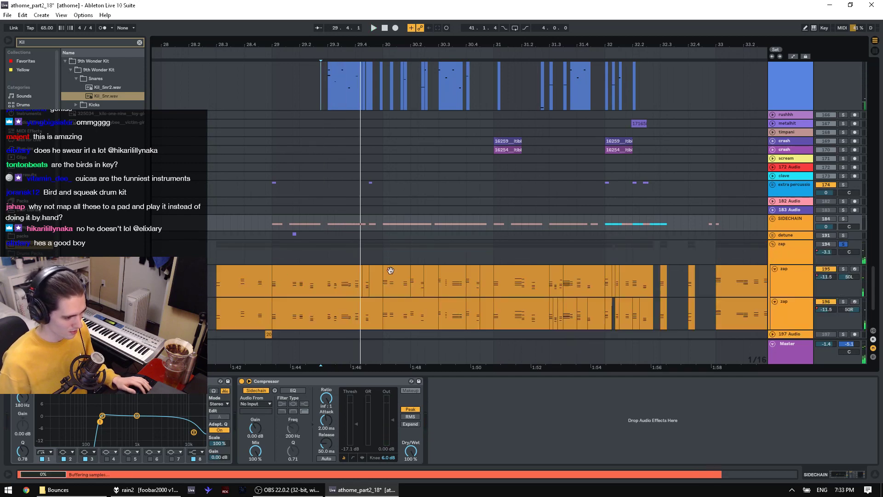
left_click_drag(272, 282, 362, 281)
scroll(835, 255, "down", 3)
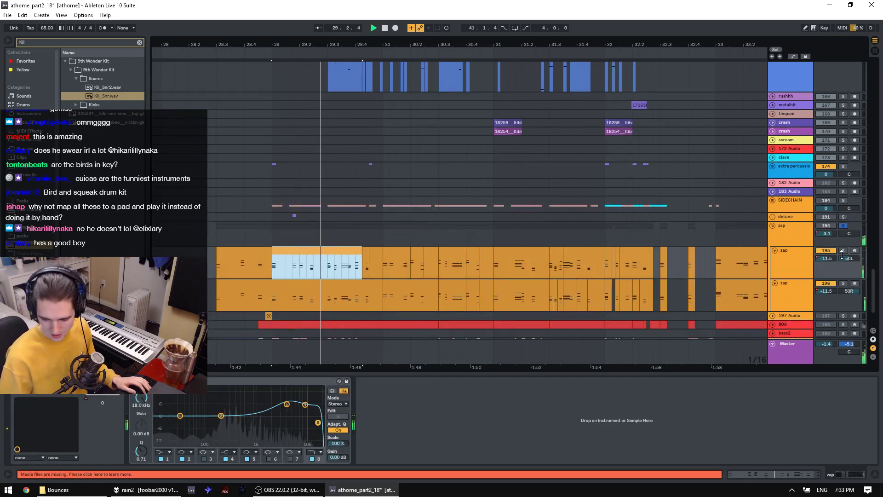
Step: Add 808 to the soloed tracks, enlarge it, play its clips selected from 29.1.1 to 32.2.1, and solo juno too
left_click(843, 261)
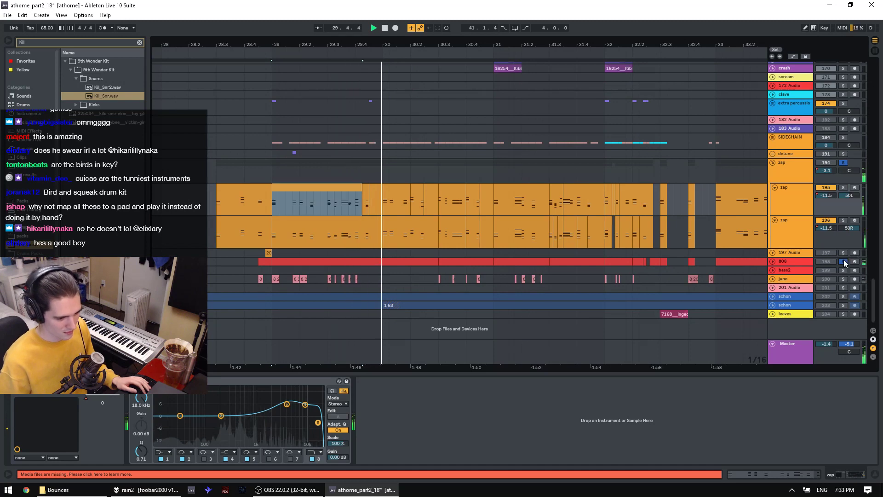
left_click(773, 261)
scroll(774, 261, "down", 2)
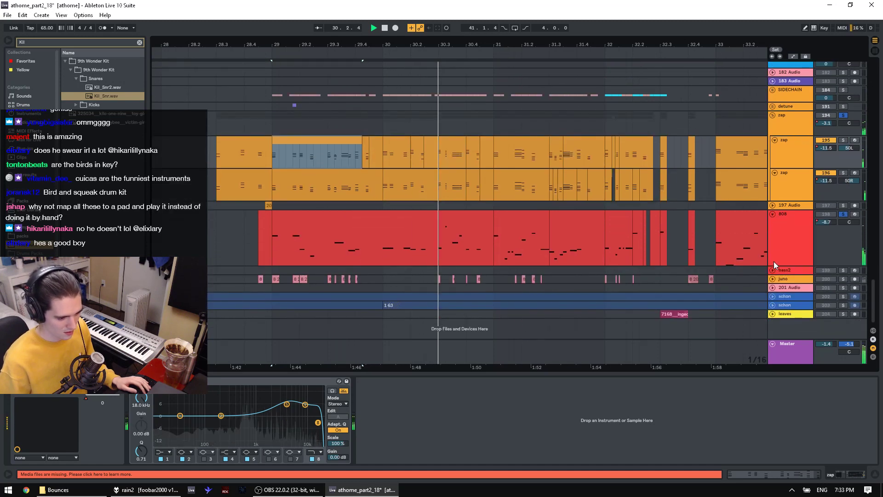
left_click(448, 229)
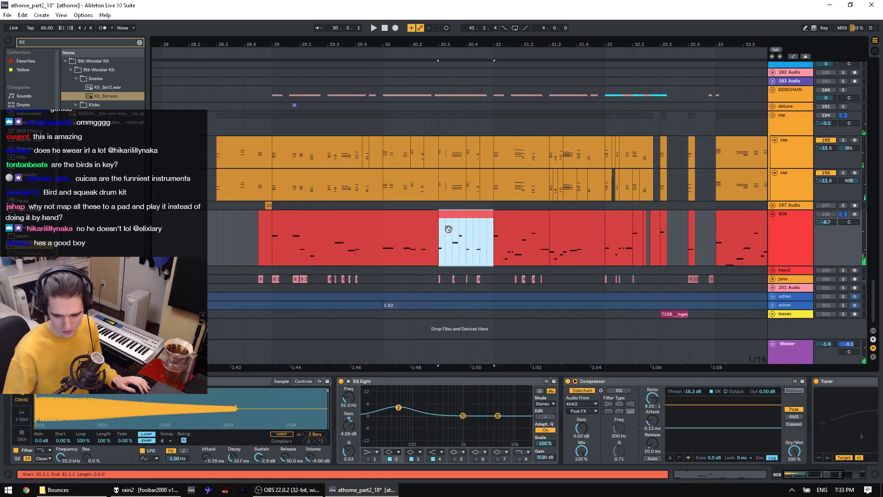
left_click(316, 213)
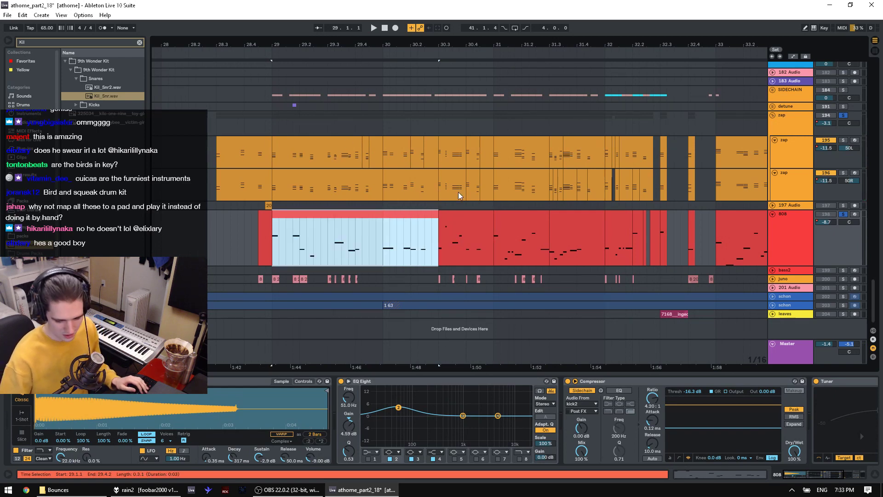
left_click(606, 228, "shift")
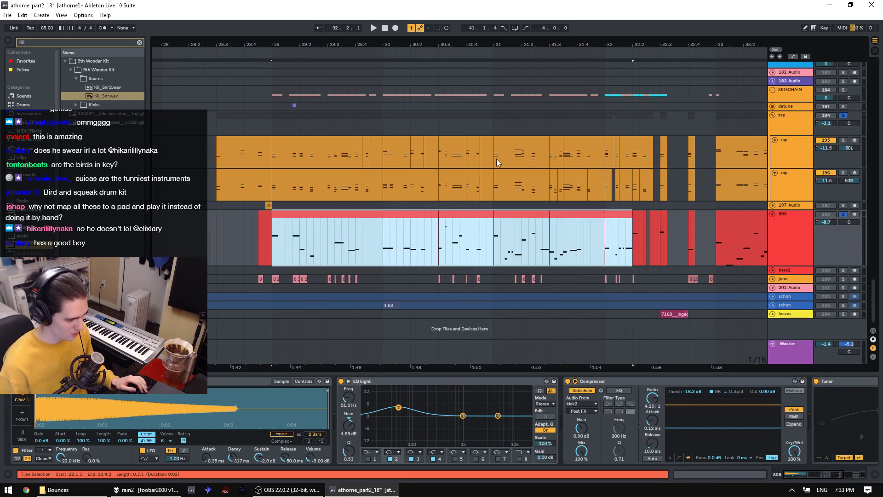
key("space")
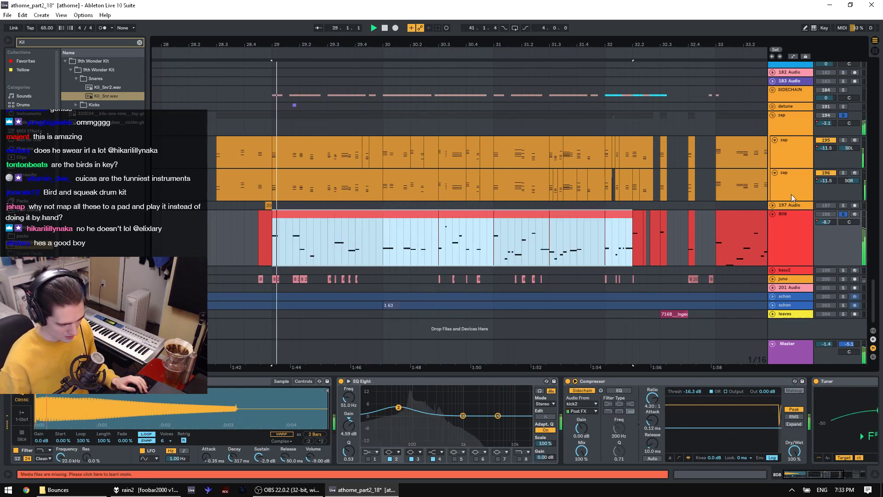
left_click(843, 279)
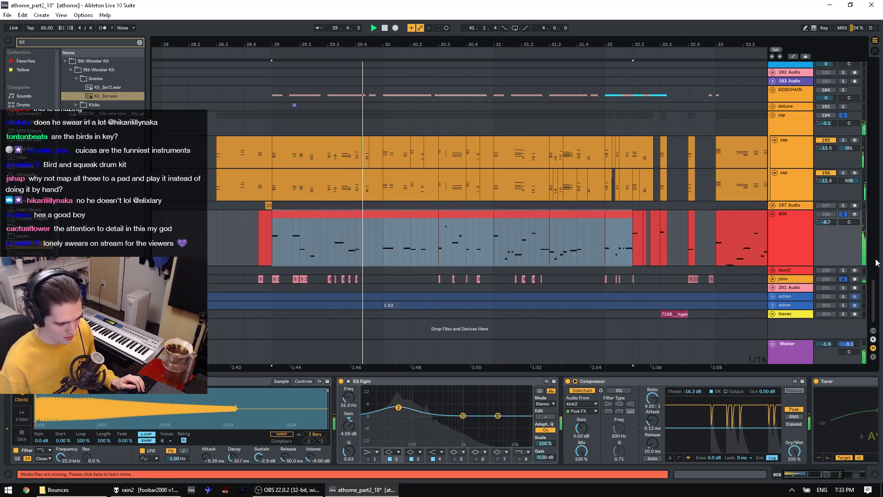
Step: Clear the solos on zap, 808 and juno while viewing the whole arrangement during playback
left_click_drag(874, 300, 873, 91)
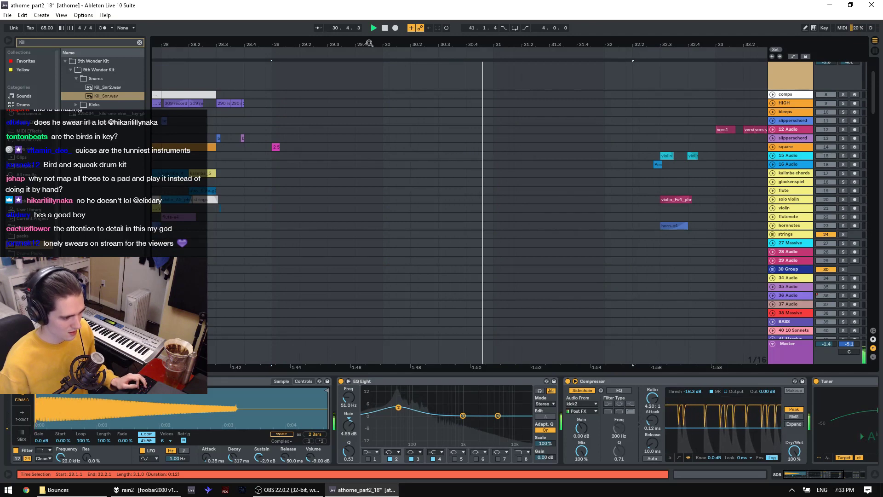
left_click_drag(372, 42, 616, 9)
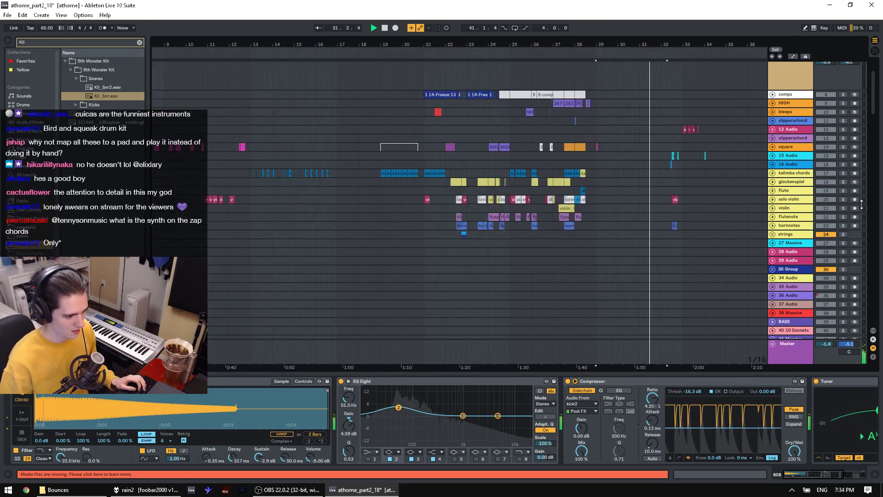
left_click(843, 201)
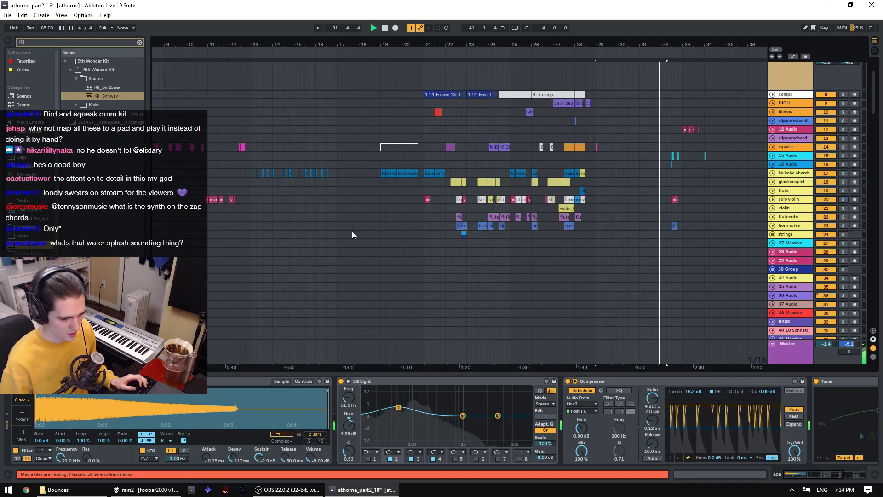
Step: Place the insert mark at 9.4.3 on the 27 Massive track and play the full mix from there
left_click(224, 242)
key("space")
key("space")
scroll(224, 242, "down", 3)
key("space")
Step: Find the sound effect tracks around bar 10 and play from 9.4.2 on the stringplucks track
left_click_drag(872, 104, 866, 63)
left_click_drag(185, 43, 346, 43)
scroll(287, 244, "down", 8)
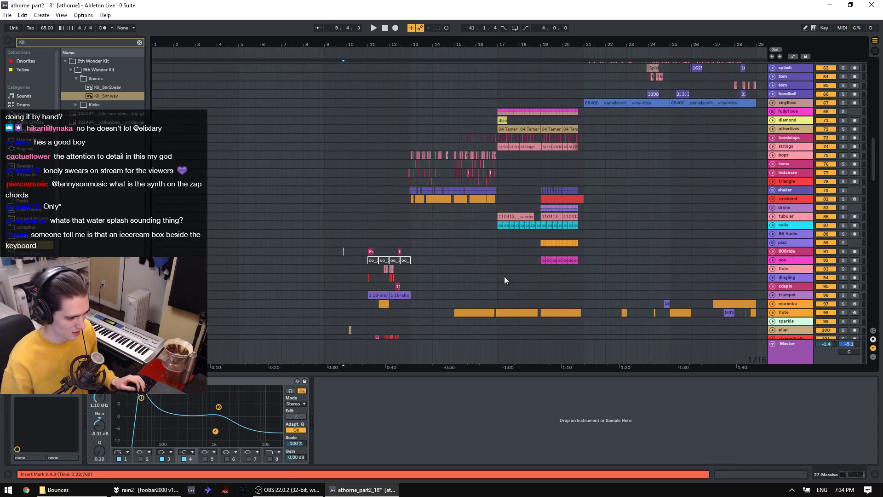
scroll(504, 280, "down", 2)
left_click(343, 267)
scroll(359, 271, "down", 3)
key("space")
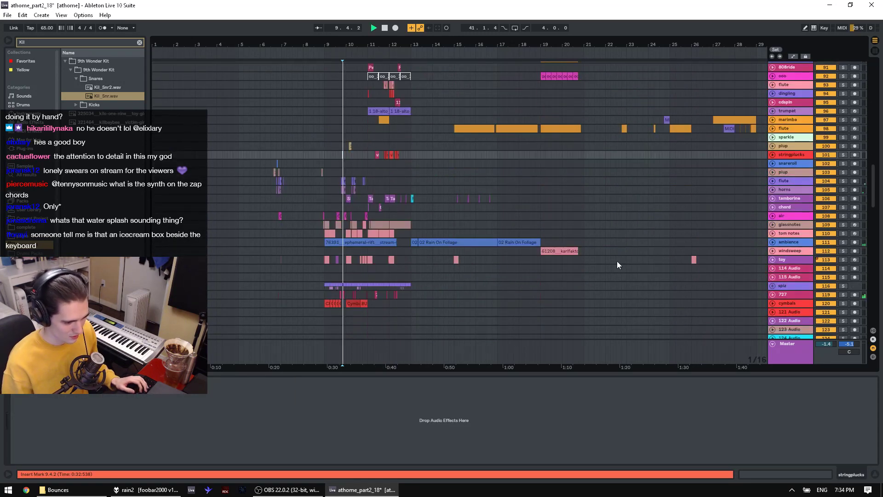
Step: Solo the range of tracks from stringplucks down to spiz and replay them from 9.4.2
left_click(795, 286, "shift")
left_click(842, 251)
key("space")
key("space")
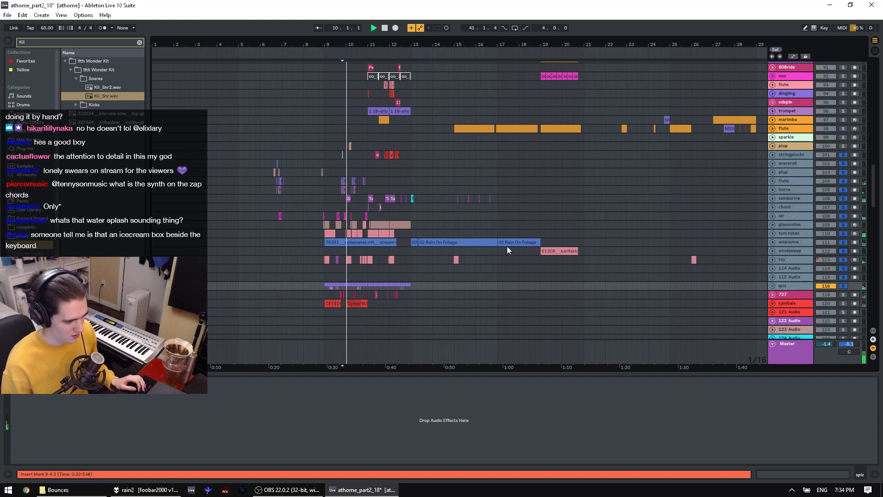
Step: Audition the soloed effect tracks from 8.4.4, just before bar 9, starting and stopping playback repeatedly
left_click_drag(343, 40, 344, 79)
key("space")
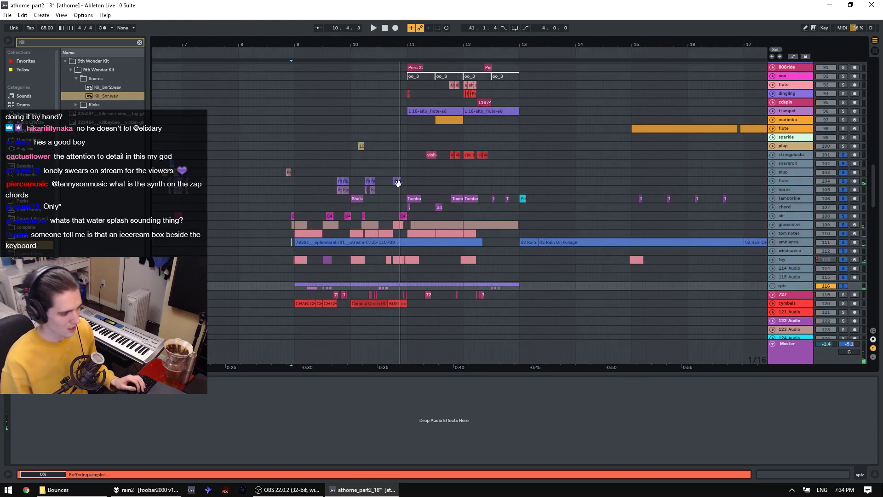
key("space")
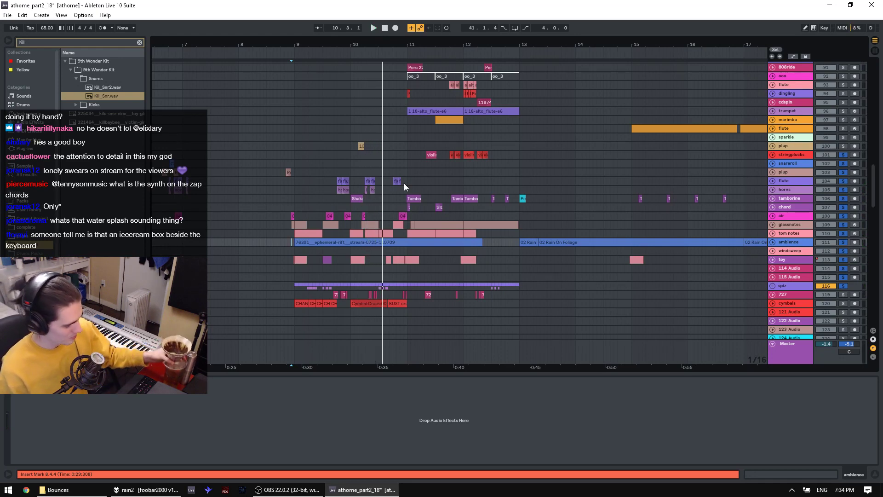
key("space")
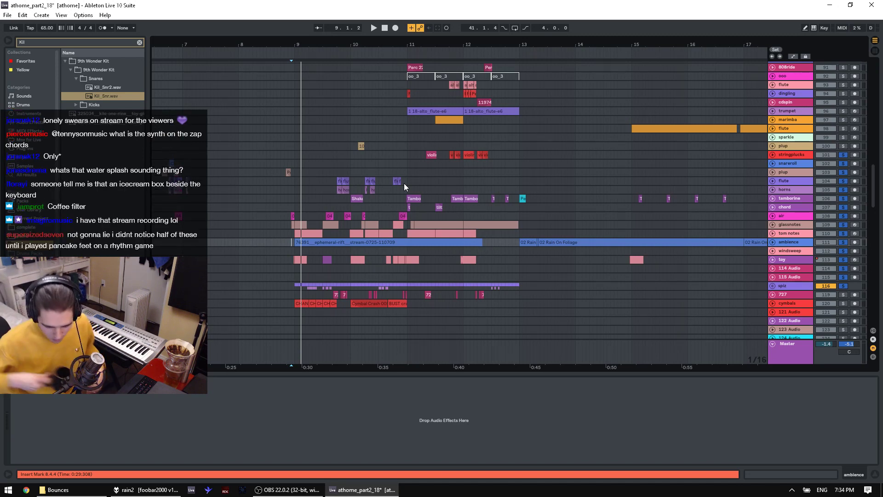
key("space")
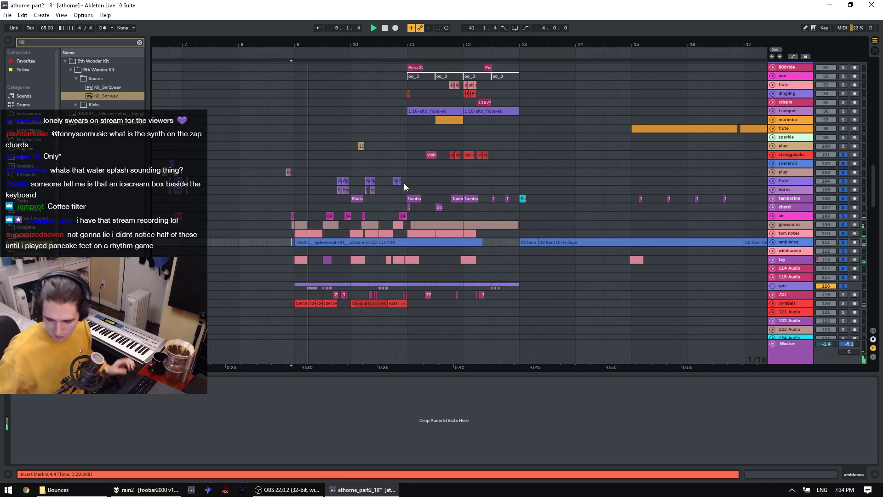
key("space")
Step: Listen to the soloed tracks from 10.4.4, then select 11.1.1 to 13.1.1 on plup below sparkle and play it
left_click(403, 172)
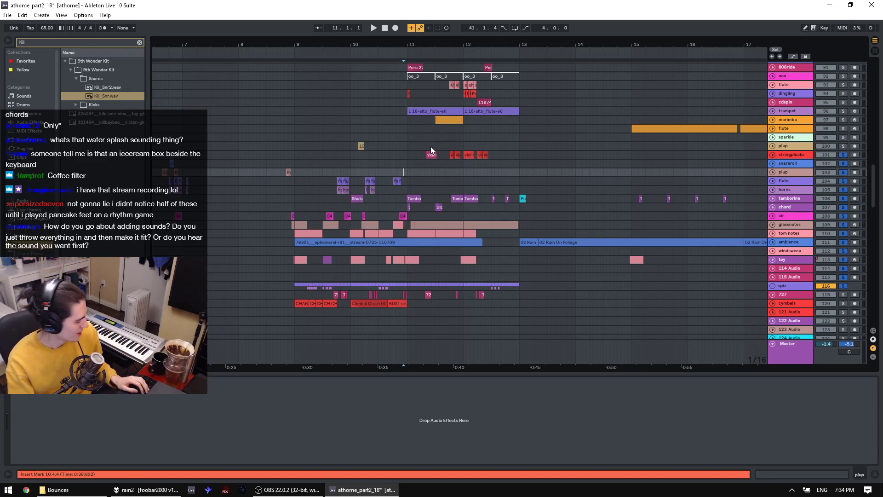
left_click_drag(406, 147, 525, 147)
key("space")
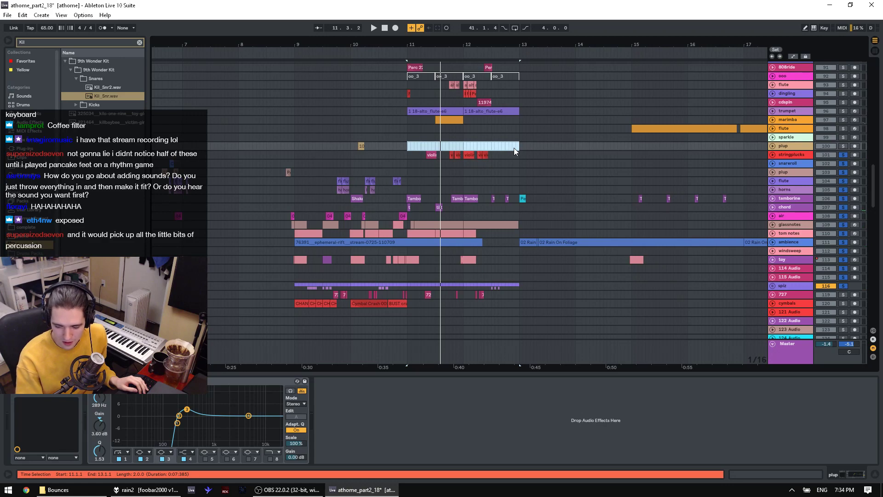
Step: Select 9.1.1 to 13.1.1 on the 149 Audio track among the drum tracks and play from there briefly
scroll(462, 159, "up", 8)
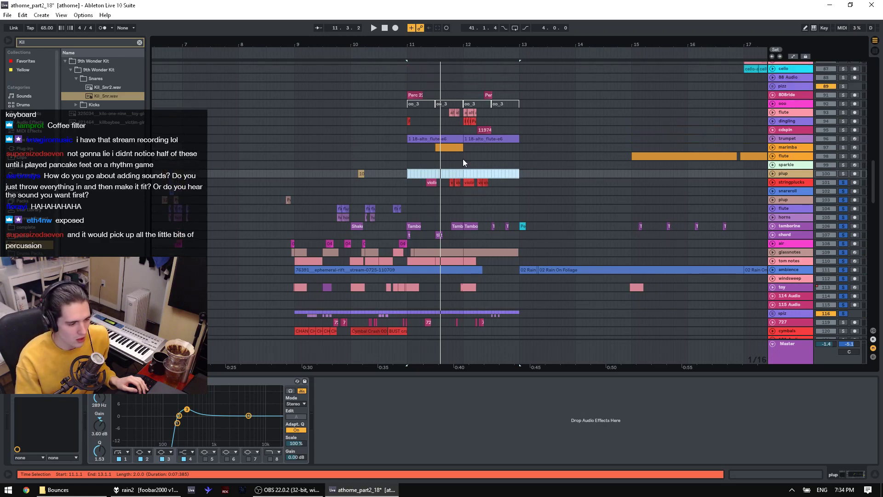
left_click_drag(876, 171, 876, 260)
scroll(818, 242, "up", 4)
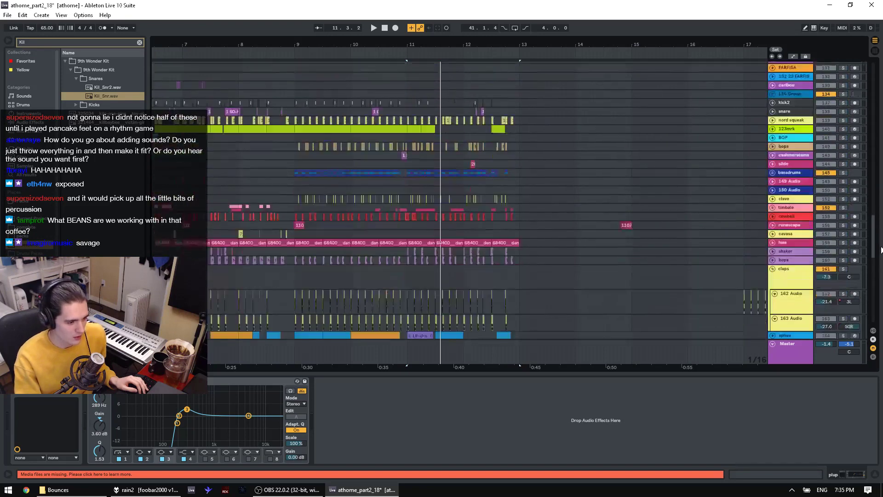
left_click_drag(310, 175, 520, 174)
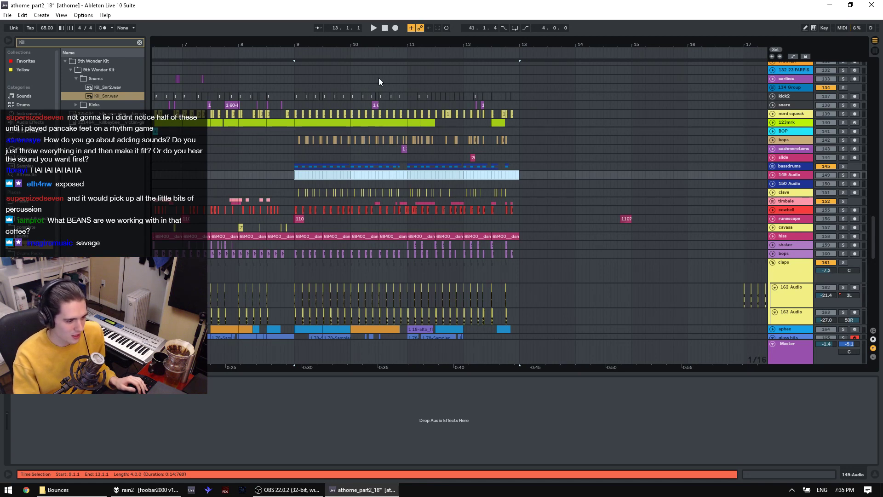
left_click_drag(366, 48, 367, 62)
scroll(433, 175, "down", 5)
key("space")
scroll(433, 175, "down", 12)
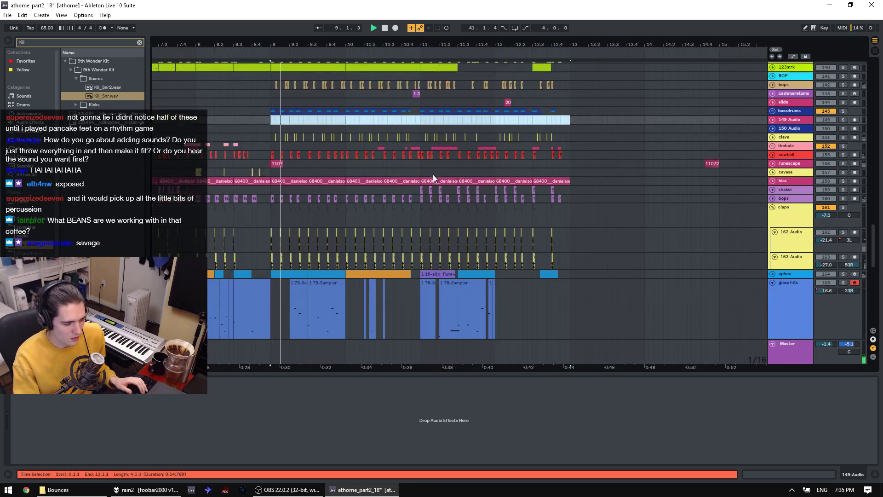
key("space")
Step: Return to the soloed stringplucks-to-spiz tracks and play them from 9.1.1
scroll(617, 199, "down", 6)
left_click_drag(875, 264, 865, 192)
scroll(553, 208, "down", 8)
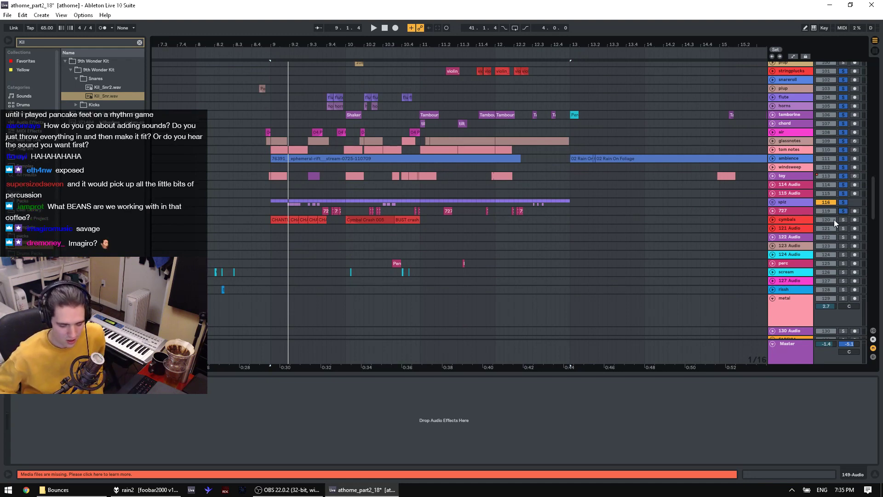
key("space")
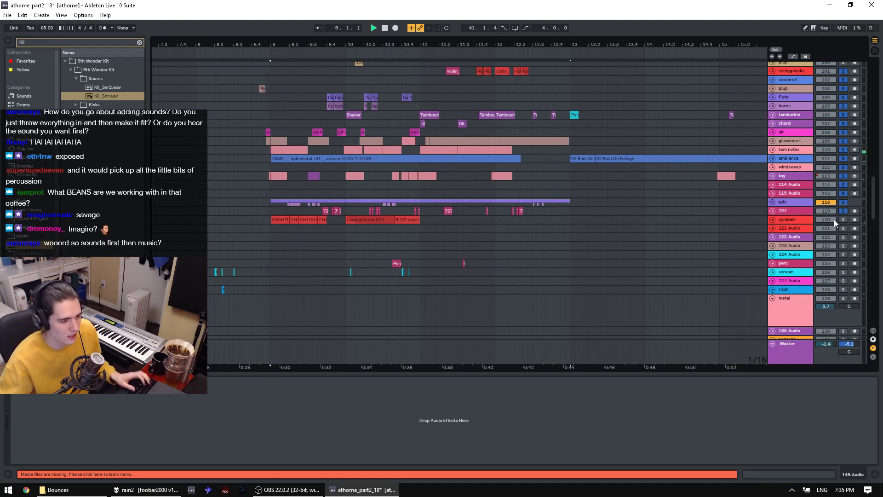
Step: Enlarge the tom notes track, select its opening from 9.1.1 to 9.3.1, then extend the selection to 9.4.4 and replay it
left_click(772, 150)
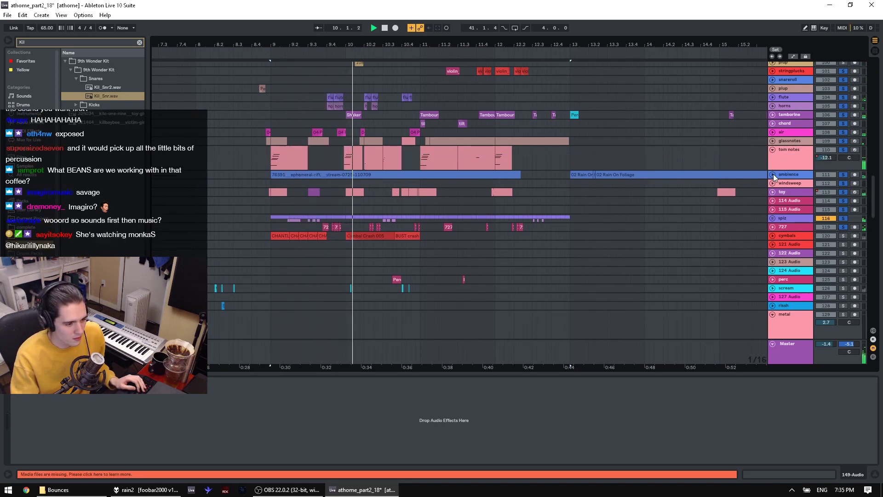
scroll(774, 174, "up", 3)
left_click_drag(271, 228, 307, 194)
key("space")
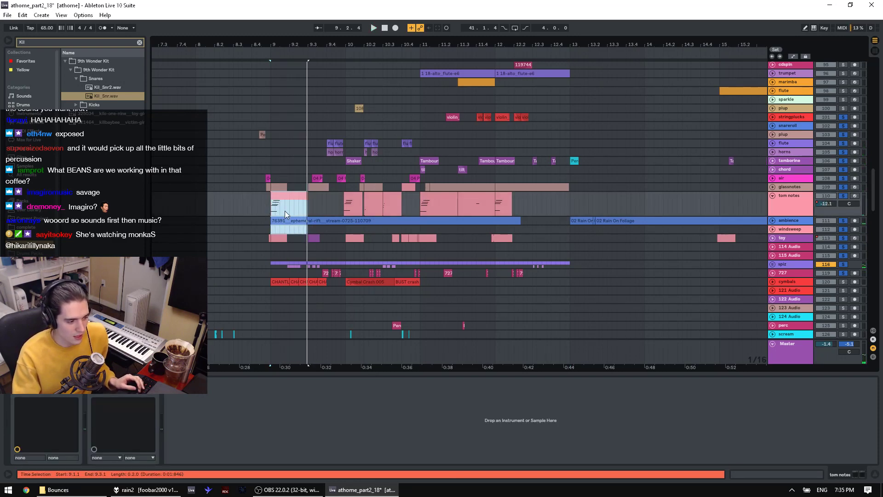
left_click_drag(272, 211, 342, 208)
key("space")
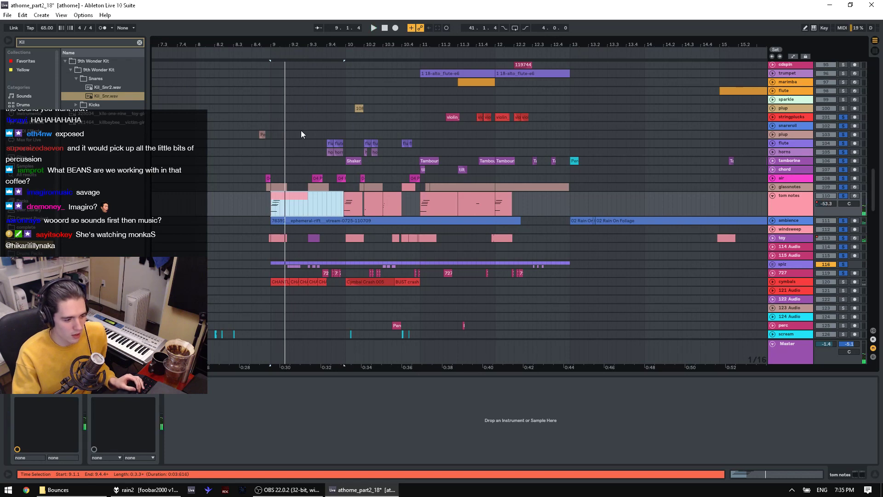
Step: Turn off the soloing on the instrument tracks and play the full mix from 8.4.4 on stringplucks
left_click_drag(261, 117, 500, 96)
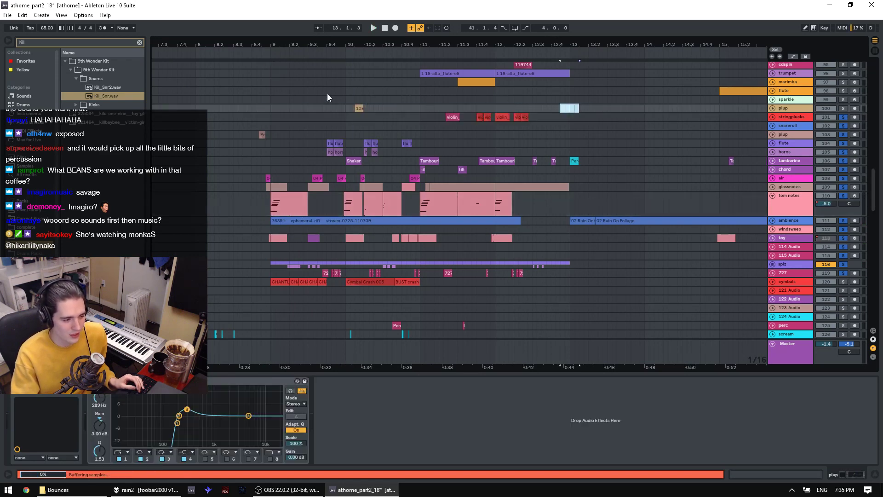
left_click_drag(327, 93, 345, 73)
left_click(266, 117)
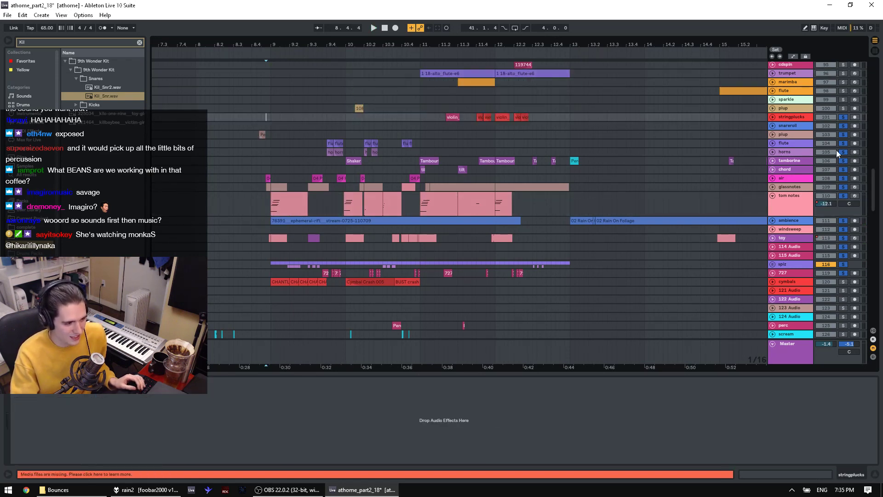
left_click(843, 196)
key("space")
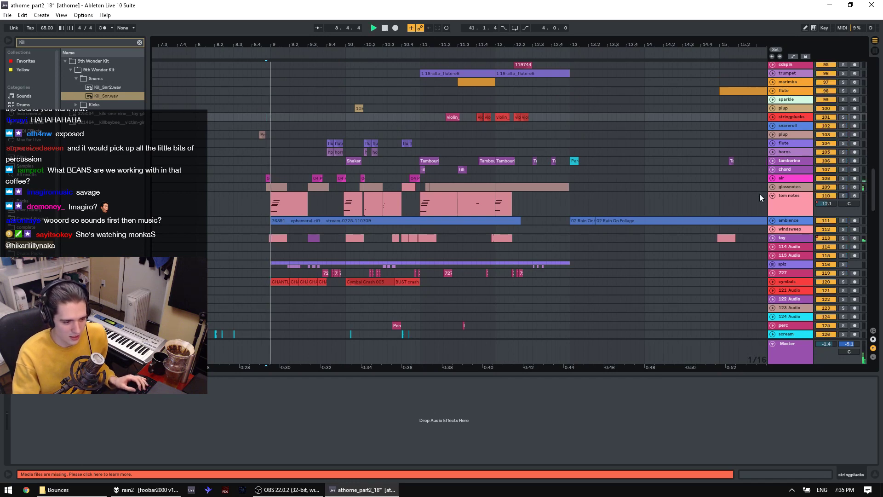
Step: Play from 9.2.3 on tamborine, then select 9.1.1 to 13.1.1 on the chord track and play it
left_click(300, 164)
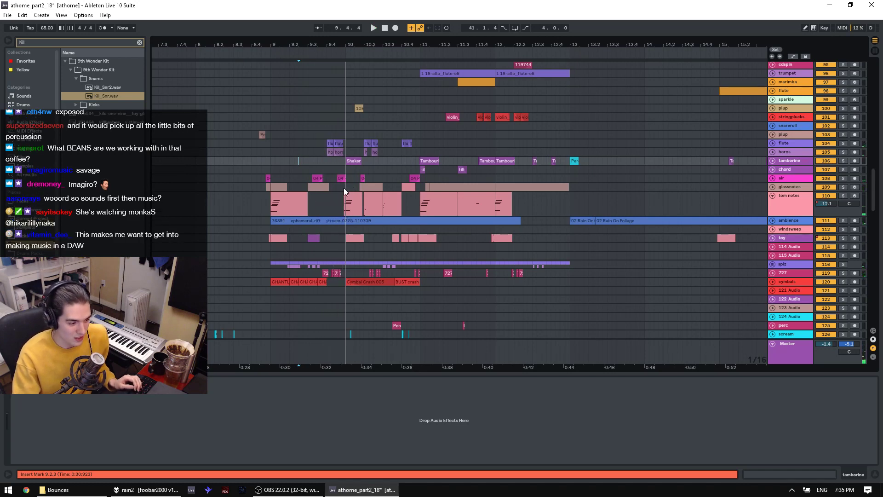
key("space")
left_click_drag(344, 187, 346, 170)
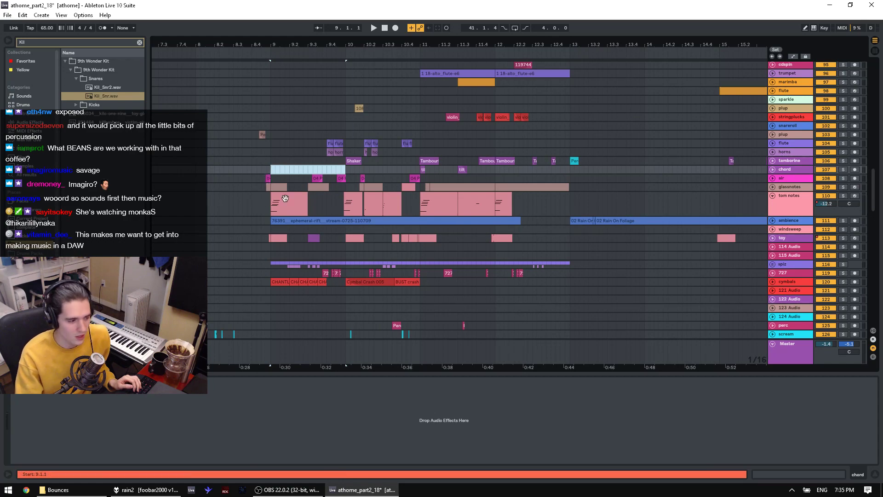
scroll(313, 214, "down", 10)
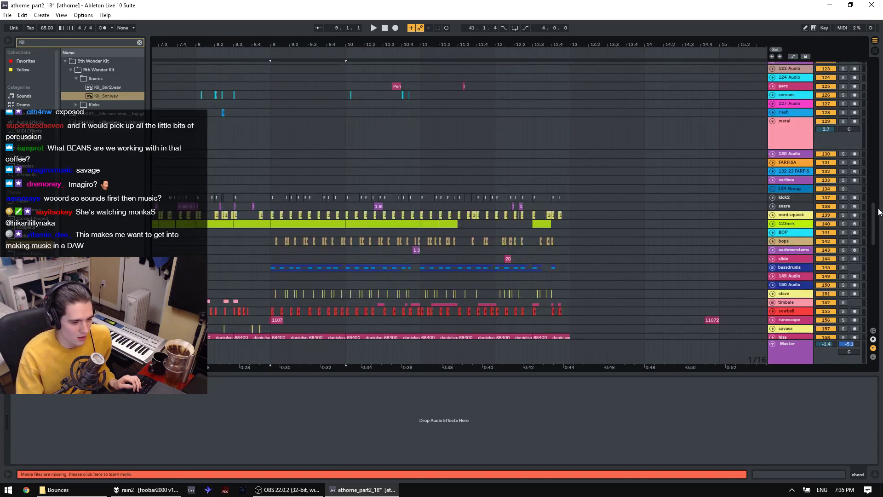
mouse_move(878, 212)
left_mouse_down()
mouse_move(868, 80)
mouse_move(859, 172)
mouse_move(873, 198)
left_mouse_up()
left_click_drag(271, 179, 583, 178)
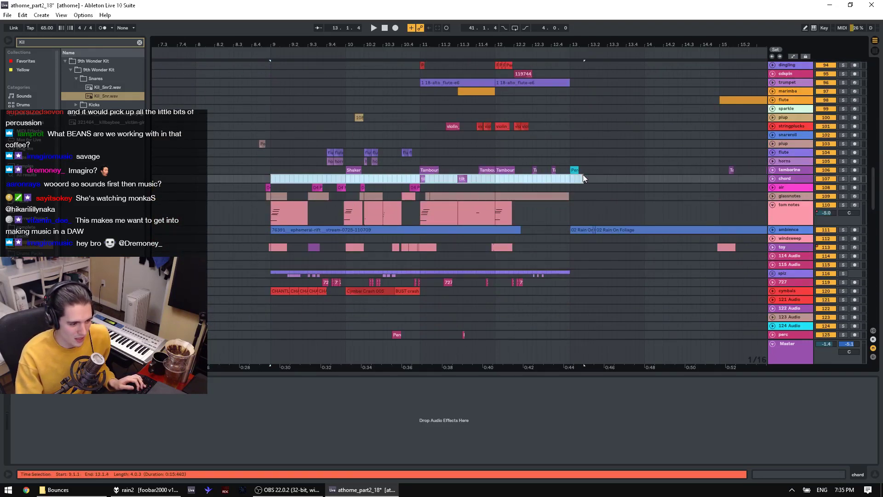
key("space")
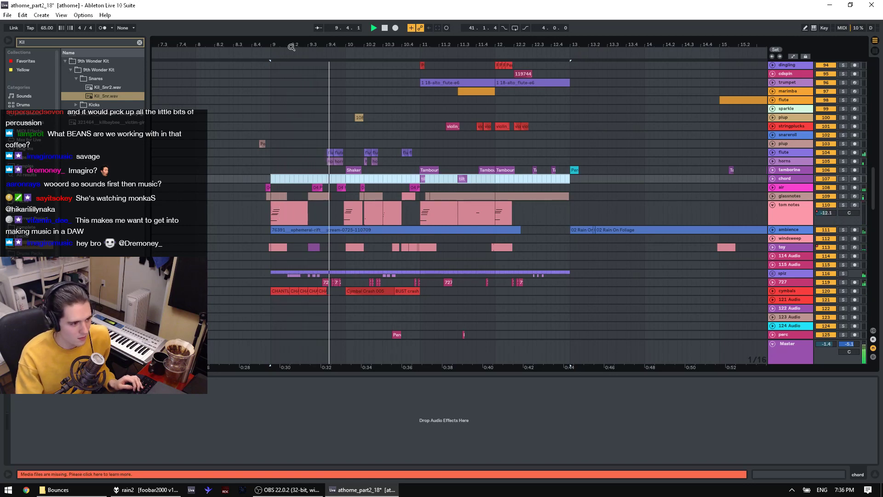
Step: Listen to the transition into bar 13 by placing the playback start just before it on the drone track
mouse_move(292, 45)
left_mouse_down()
mouse_move(431, 28)
mouse_move(393, 19)
left_mouse_up()
scroll(550, 249, "up", 6)
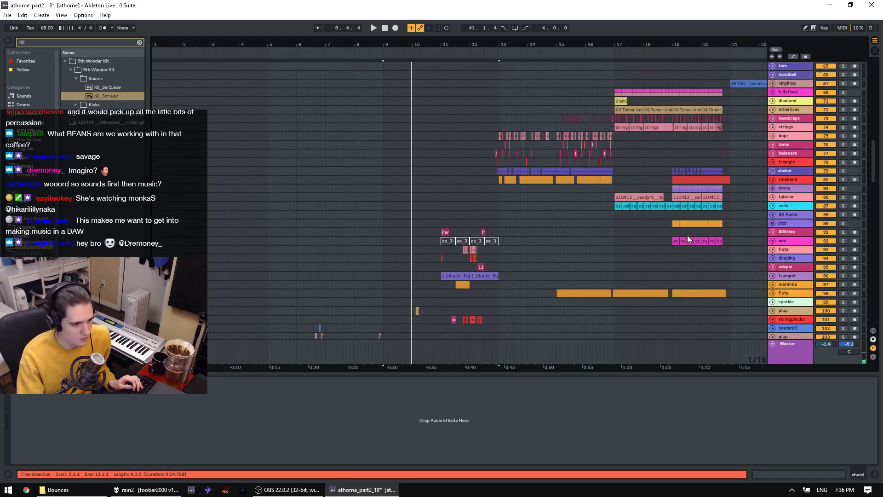
left_click(572, 225)
key("space")
key("space")
scroll(575, 230, "up", 5)
left_click(496, 262)
key("space")
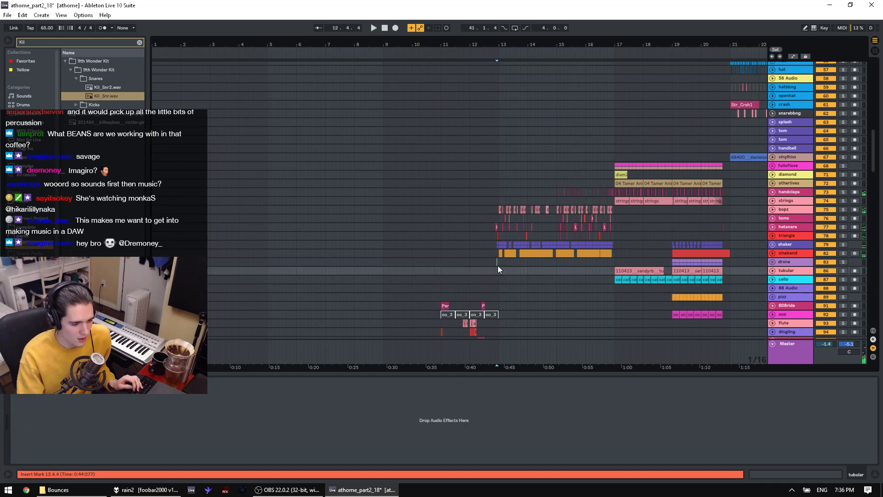
left_click_drag(518, 45, 529, 45)
left_click_drag(397, 44, 397, 56)
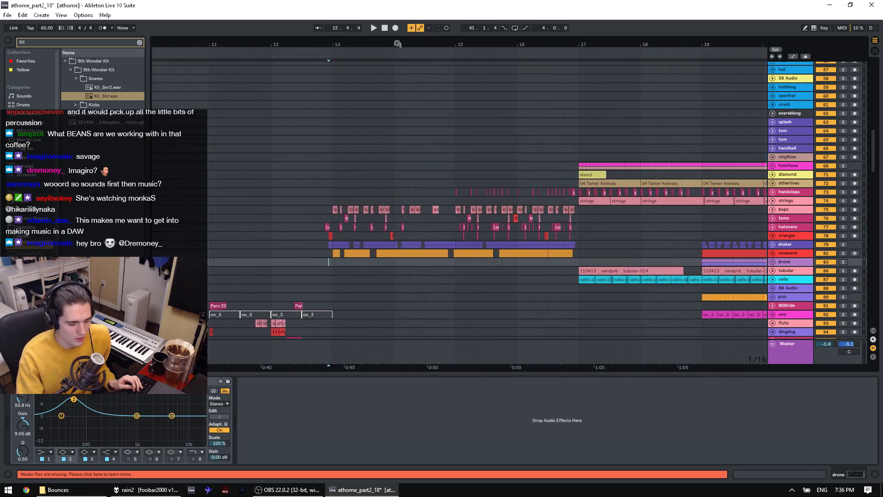
Step: Select 13.1.1 to 17.1.1 on the drone track and play the full mix of that section from its start
left_click_drag(332, 261, 363, 262)
left_click_drag(574, 265, 581, 265)
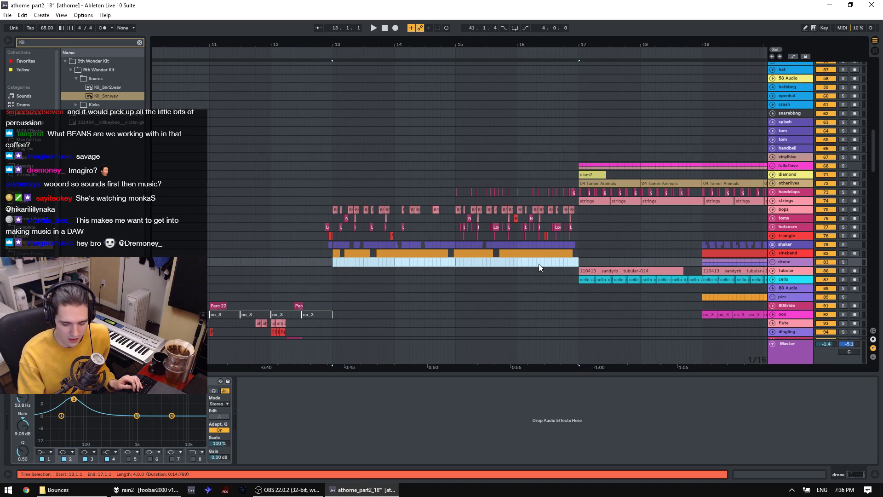
mouse_move(567, 260)
left_mouse_down()
mouse_move(396, 263)
mouse_move(570, 262)
left_mouse_up()
key("space")
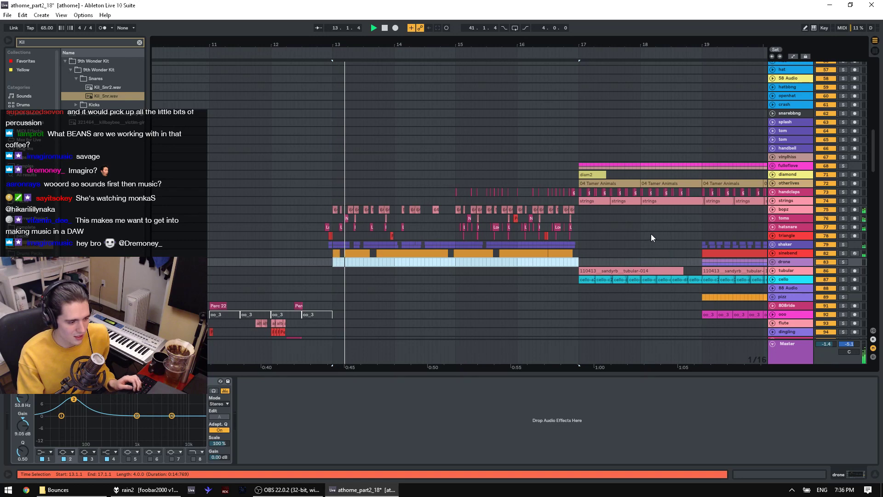
scroll(651, 233, "down", 3)
key("space")
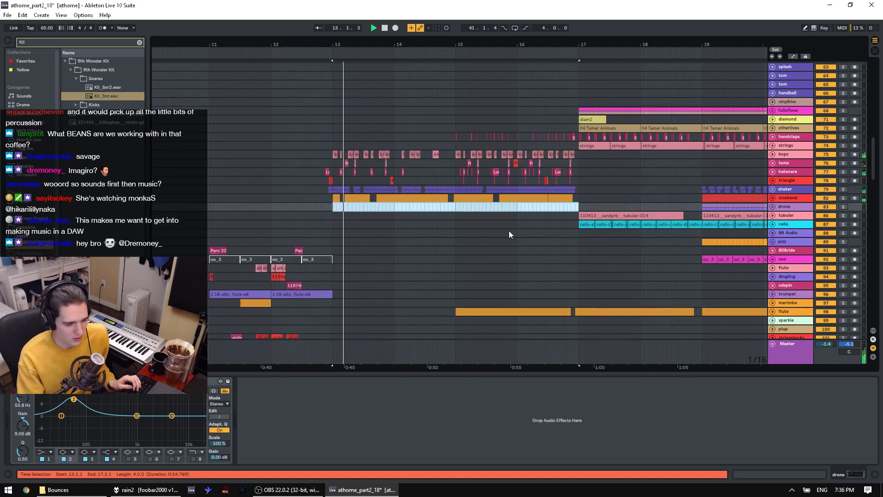
Step: Play from 17.1.1 on the pizz track, then select the first cello clip and replay from there
scroll(606, 234, "down", 3)
scroll(571, 222, "up", 3)
scroll(571, 222, "up", 1)
left_click(579, 252)
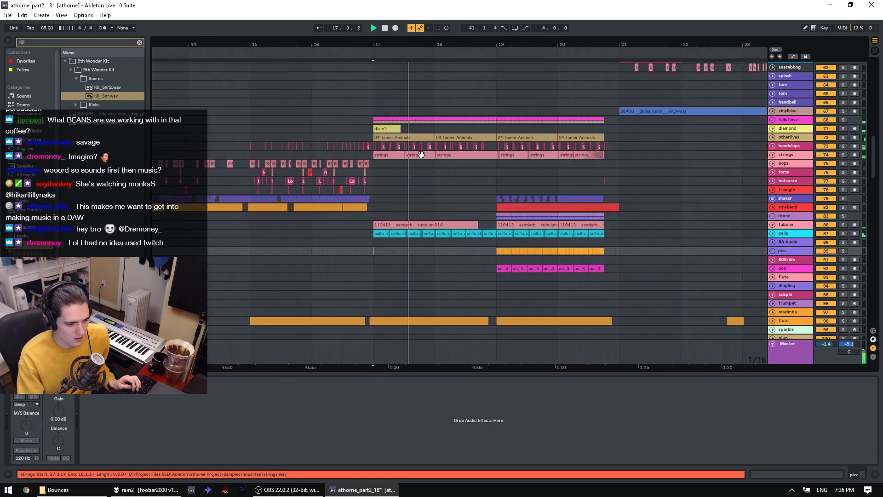
key("space")
left_click(380, 233)
key("space")
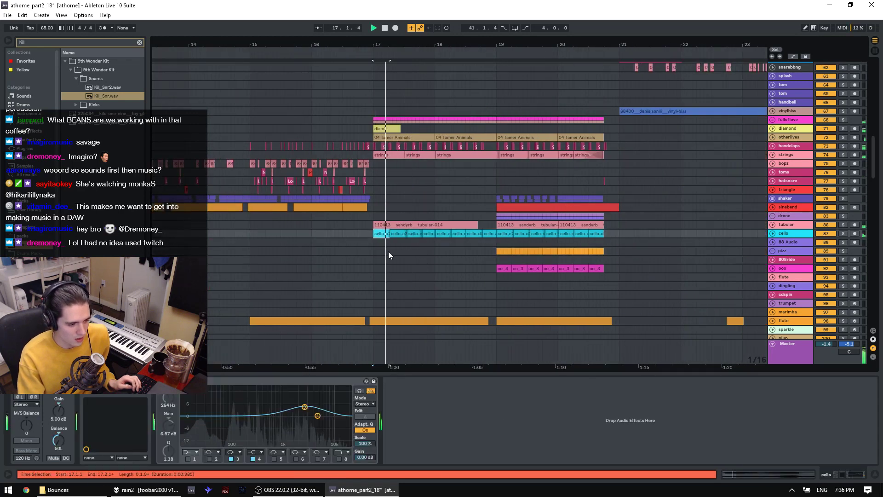
key("space")
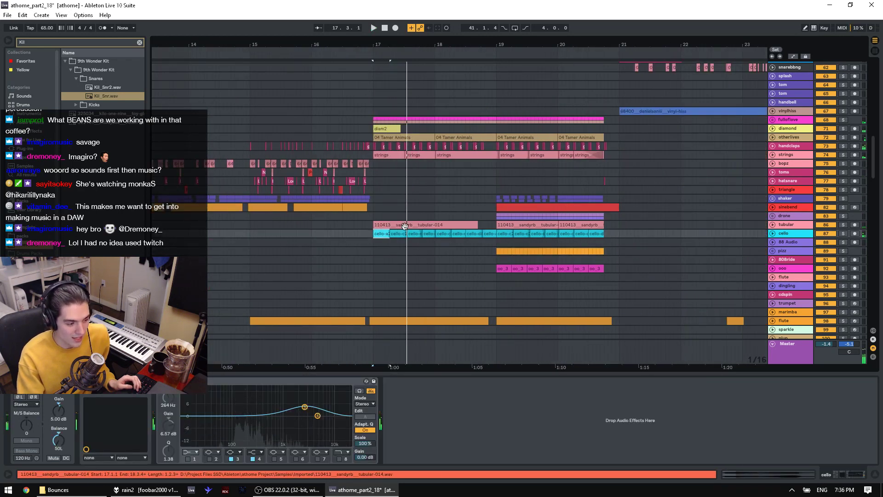
Step: Play the bar 22 drum section from 22.2.3, starting on the diamond track
left_click_drag(402, 215, 663, 198)
scroll(685, 190, "up", 3)
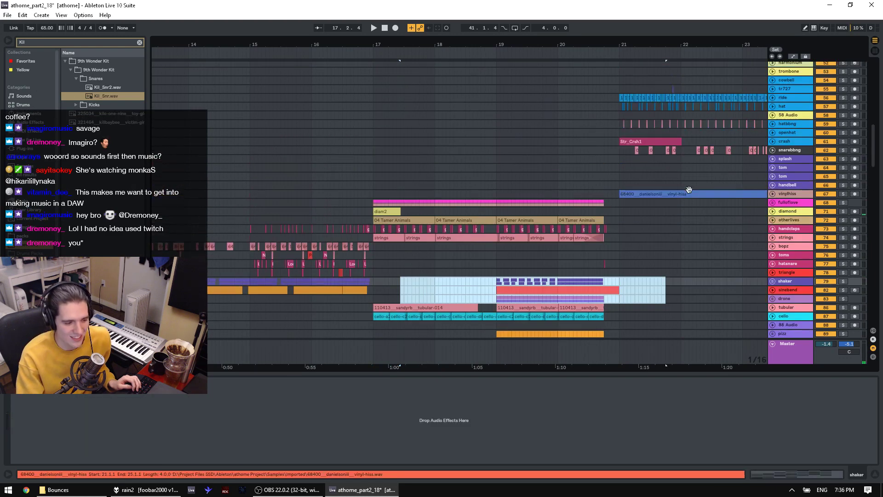
left_click(704, 221)
key("space")
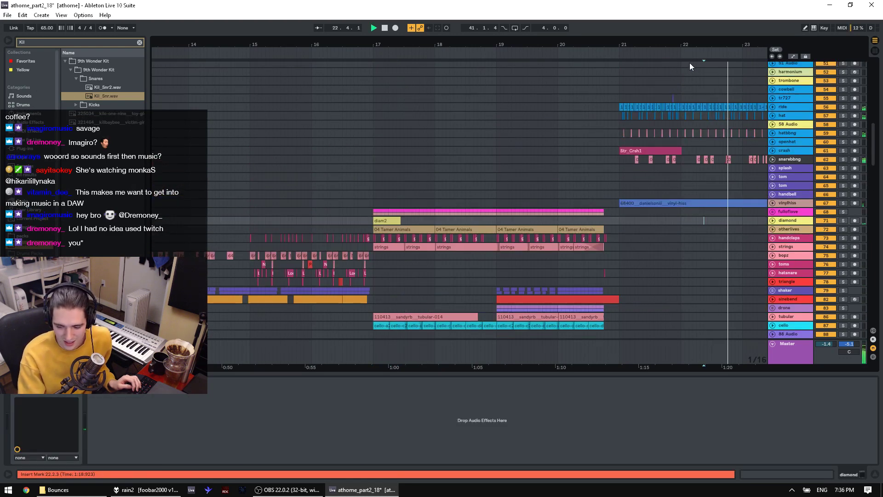
Step: Play from 26.4.3 on the lower tom track and bring the topmost tracks of the set into view
left_click_drag(370, 45, 369, 28)
left_click(537, 183)
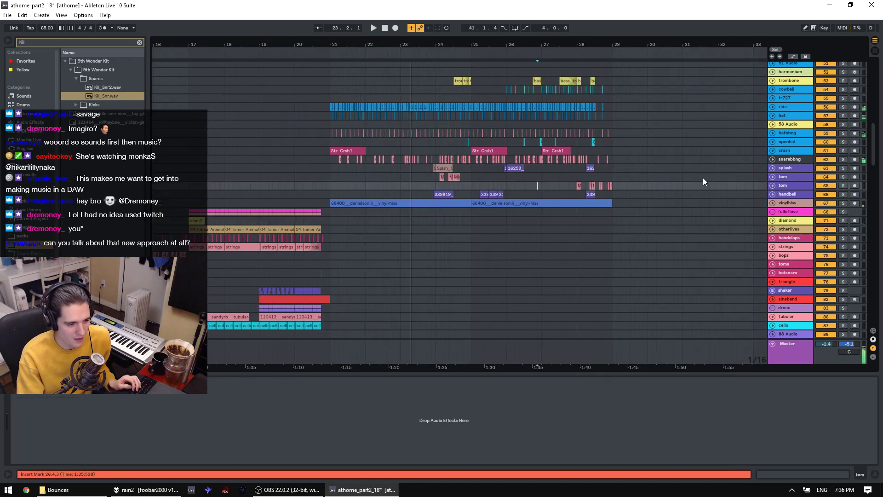
key("space")
key("space")
left_click_drag(873, 162, 876, 108)
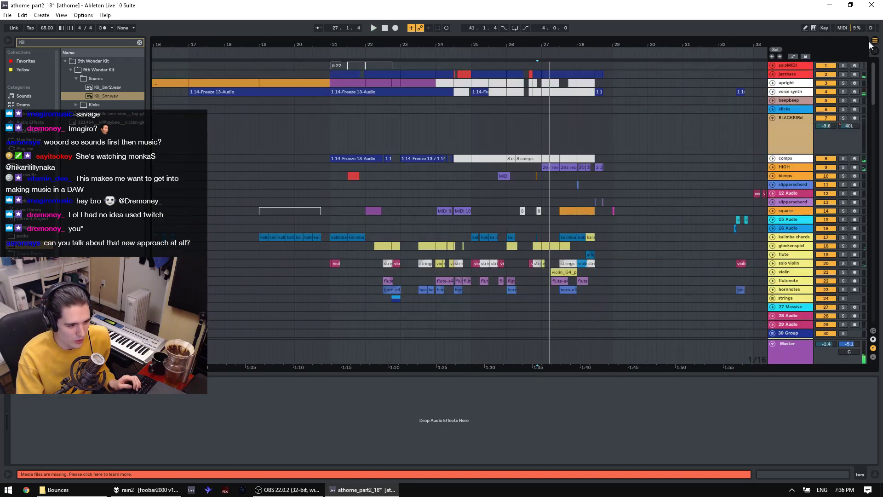
Step: Audition the upper tracks from late bar 24, from 25.1.1 on bleeps, and from 27.2.3 on slipperschord
left_click(459, 202)
key("space")
key("space")
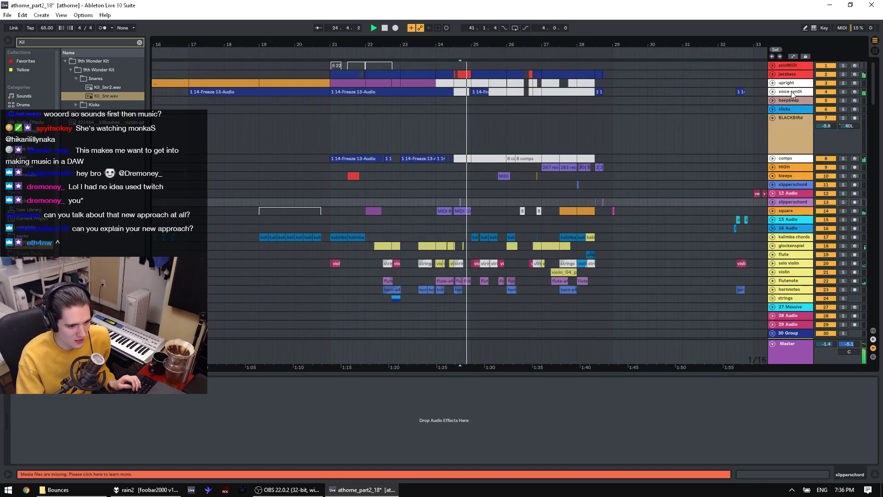
left_click(470, 177)
key("space")
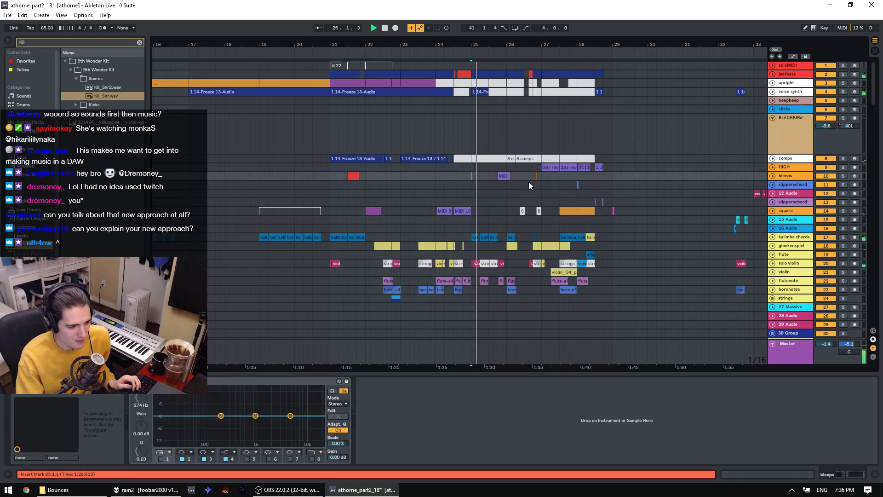
left_click(556, 181)
key("space")
key("space")
Step: Solo the HIGH track, unfold it and play its first record clip from 27.1.1
scroll(740, 154, "down", 1)
left_click(843, 121)
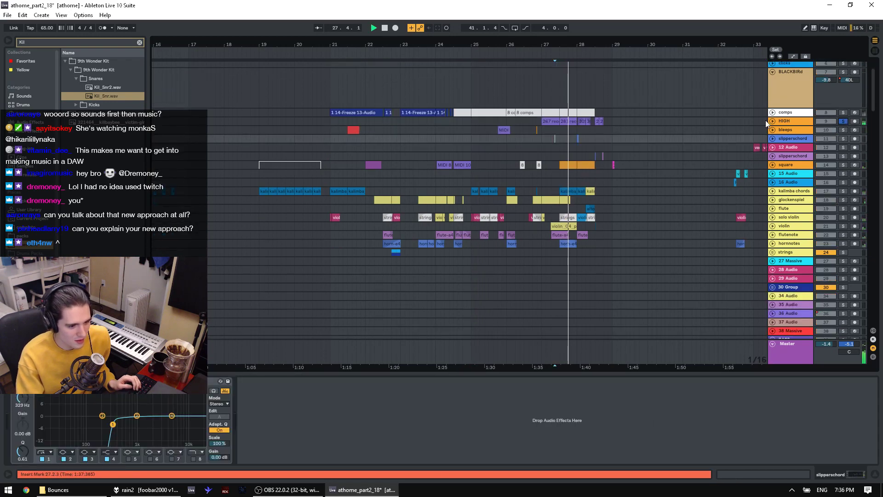
left_click(772, 120)
key("space")
key("space")
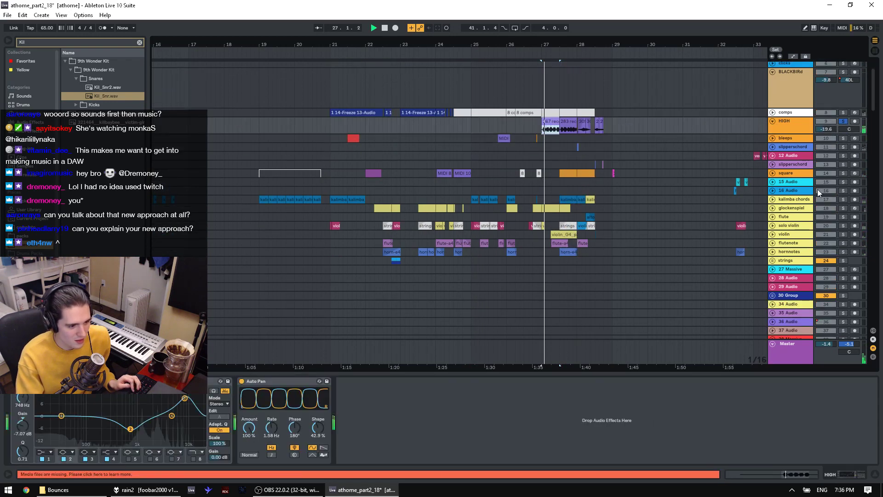
Step: Add kalimba chords, glockenspiel, flute, solo violin, violin, flutenote and hornnotes to the solo and replay from 27.1.1
left_click(843, 208, "ctrl")
left_click(843, 201, "ctrl")
left_click(845, 217, "ctrl")
left_click(845, 226, "ctrl")
left_click(844, 233, "ctrl")
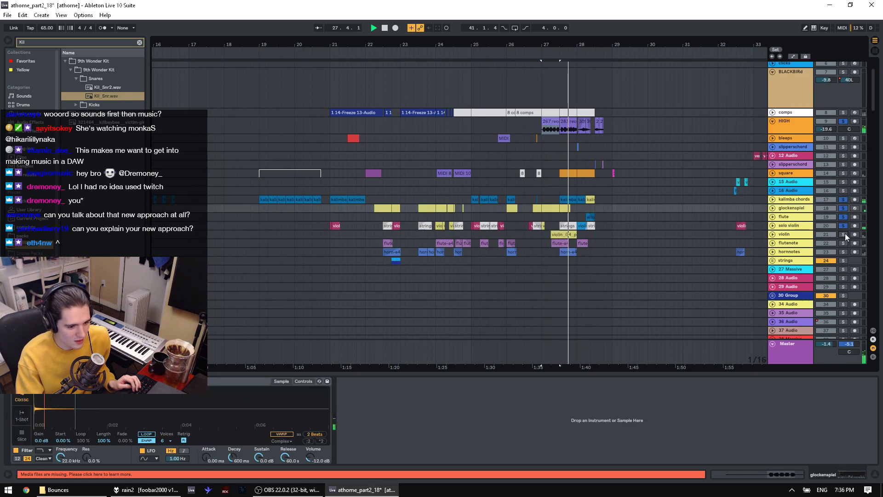
left_click(843, 243, "ctrl")
key("space")
left_click(843, 252, "ctrl")
key("space")
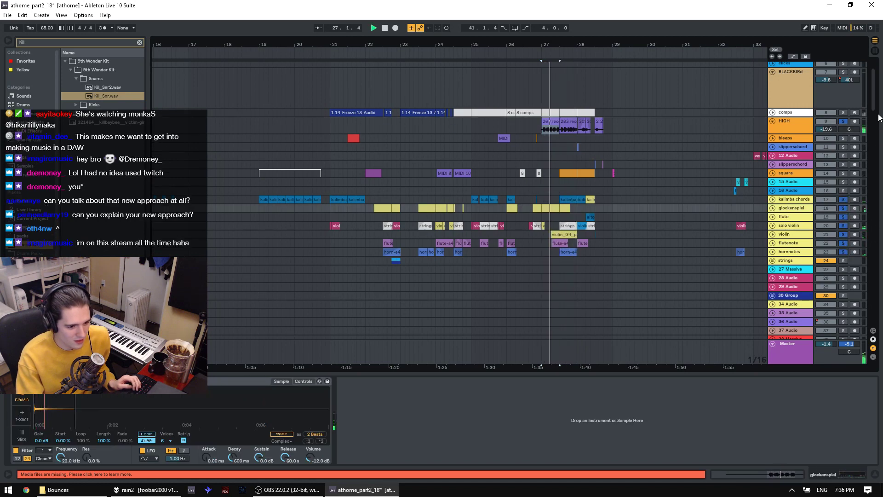
Step: Select the short violin clip at 27.1.1 on the solo violin track and play the soloed tracks from it
left_click_drag(545, 43, 543, 99)
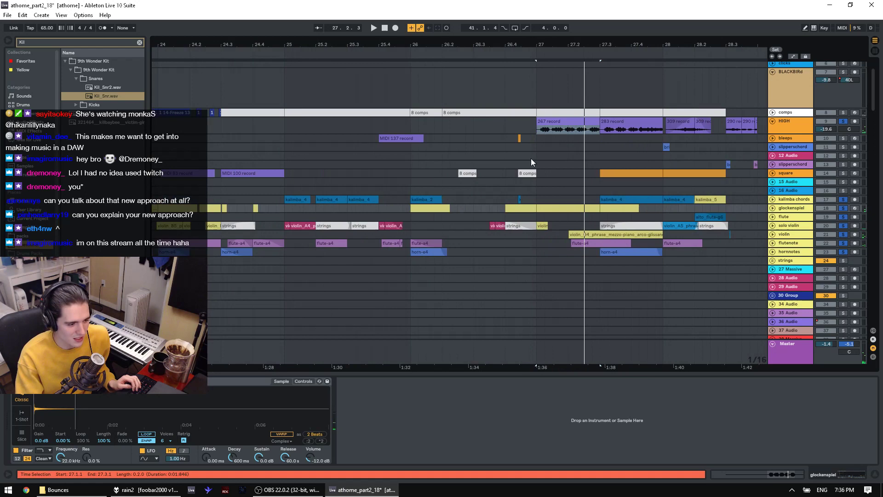
left_click(542, 226)
key("space")
key("space")
key("space")
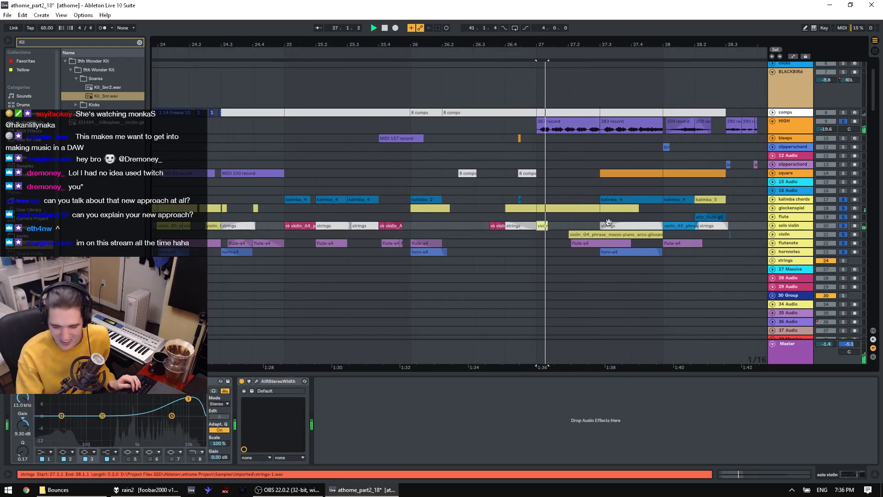
Step: Play from 24.2.3 on the strings track, then unfold solo violin and replay its short clip at 27.1.1
left_click(199, 261)
key("space")
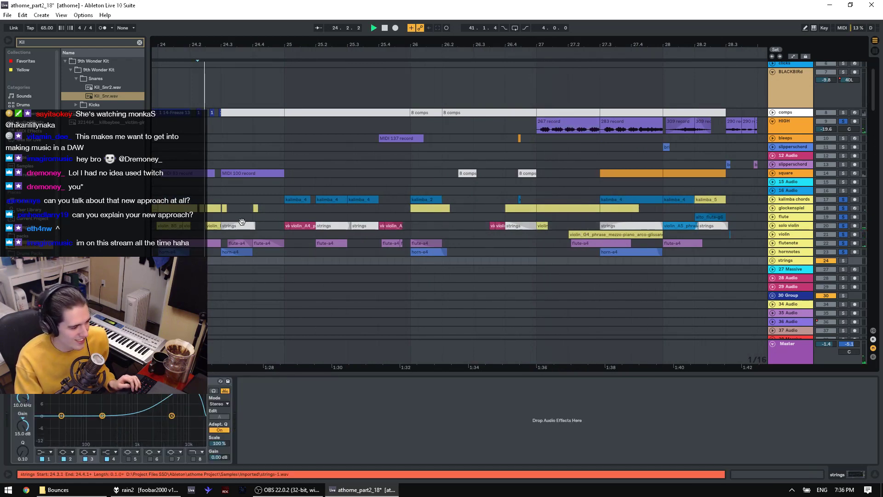
key("space")
left_click(542, 225)
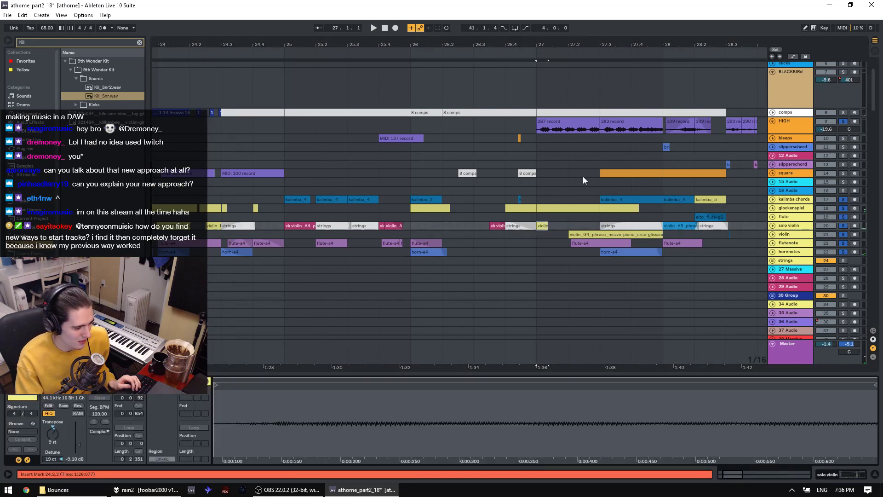
left_click(772, 226)
key("space")
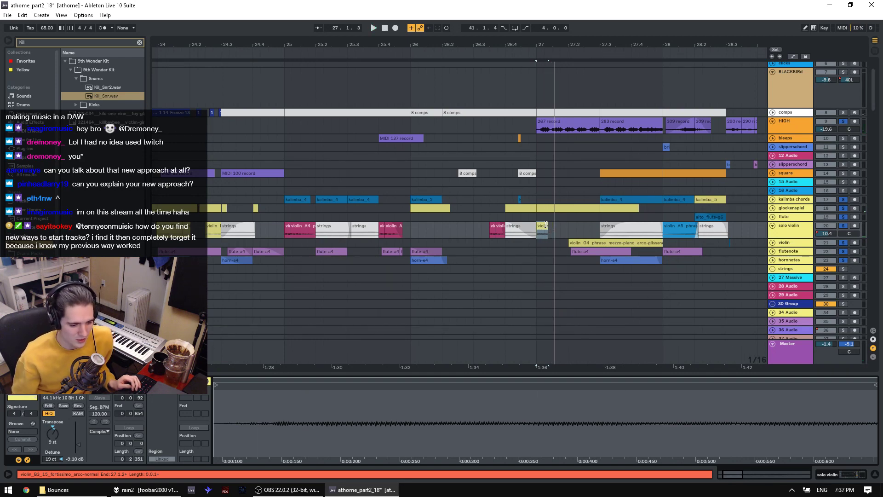
Step: Clear the solos on all tracks and play the full mix from 27.1.1
left_click(842, 225)
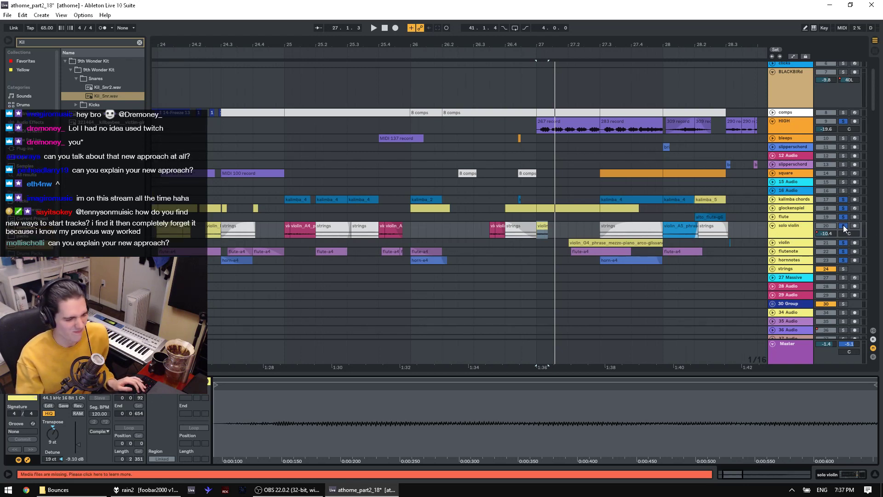
left_click(843, 225)
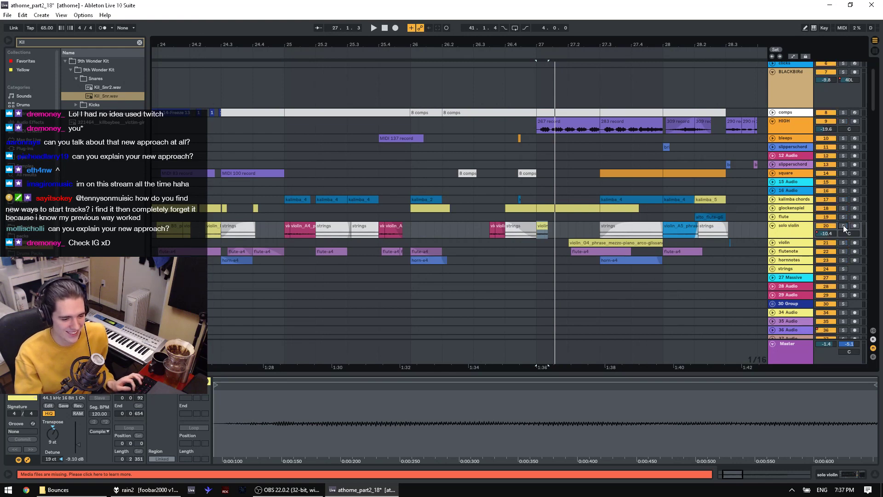
key("space")
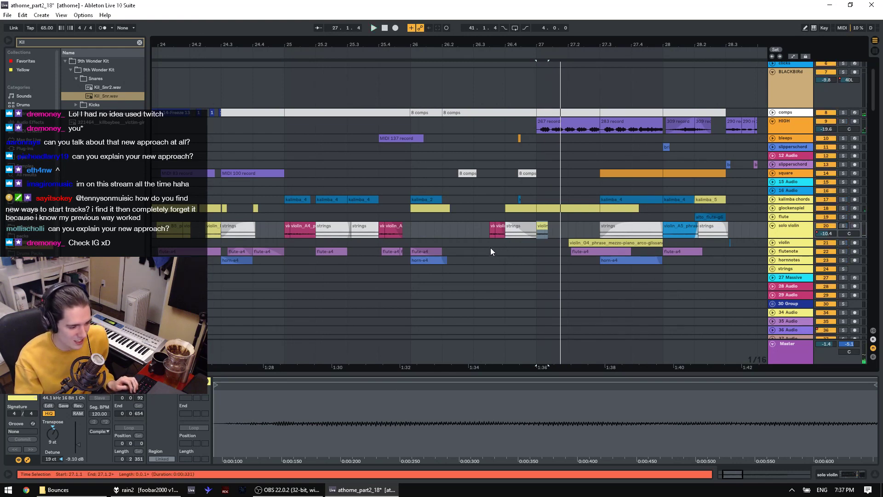
Step: Play the full mix from 26.3.3 and replay the same passage
left_click(490, 244)
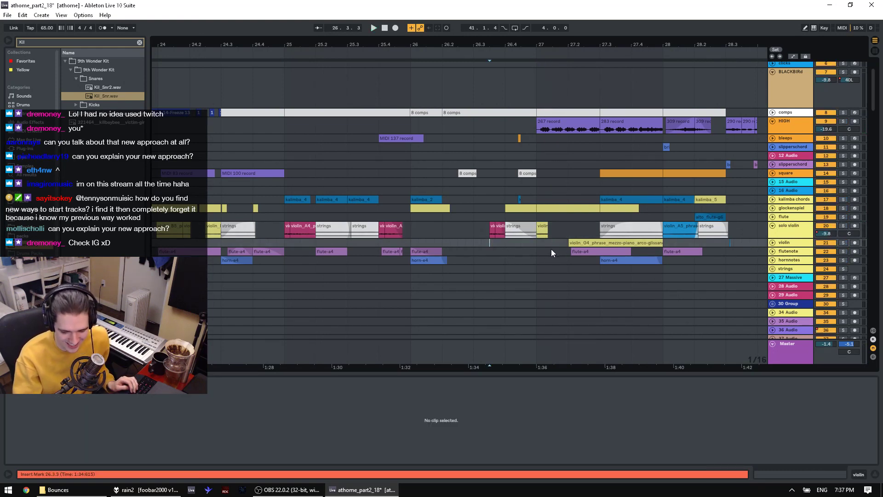
key("space")
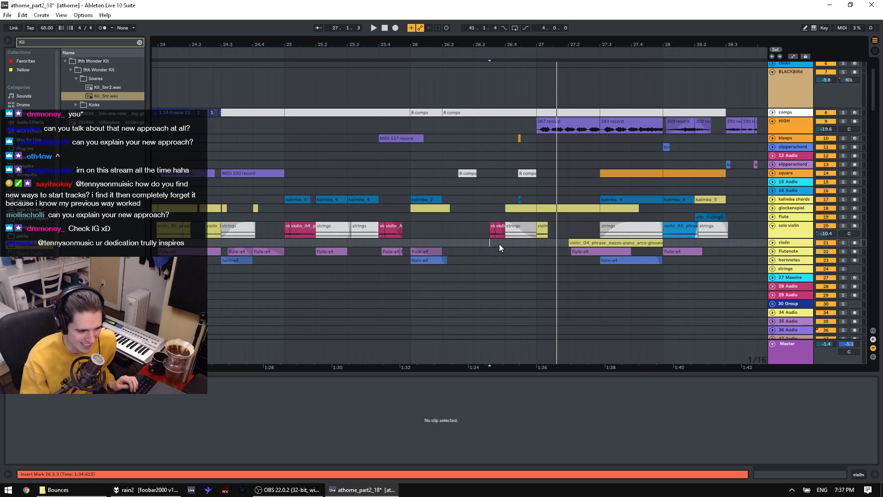
key("space")
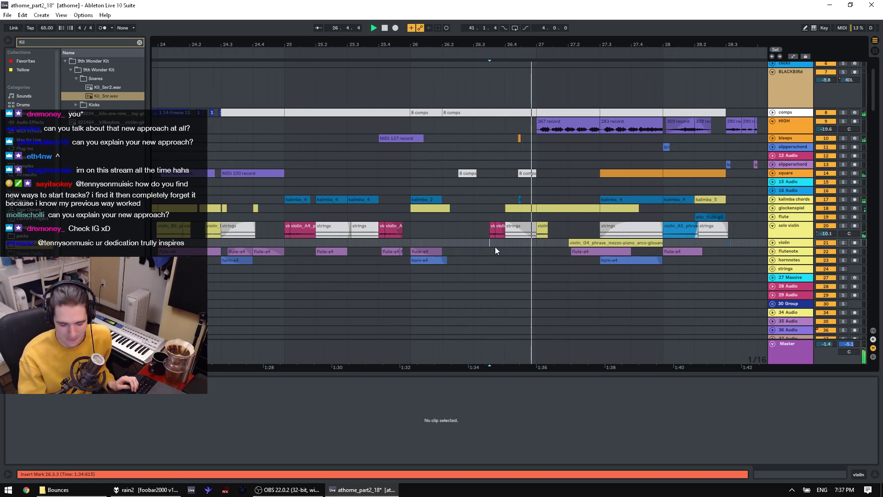
key("space")
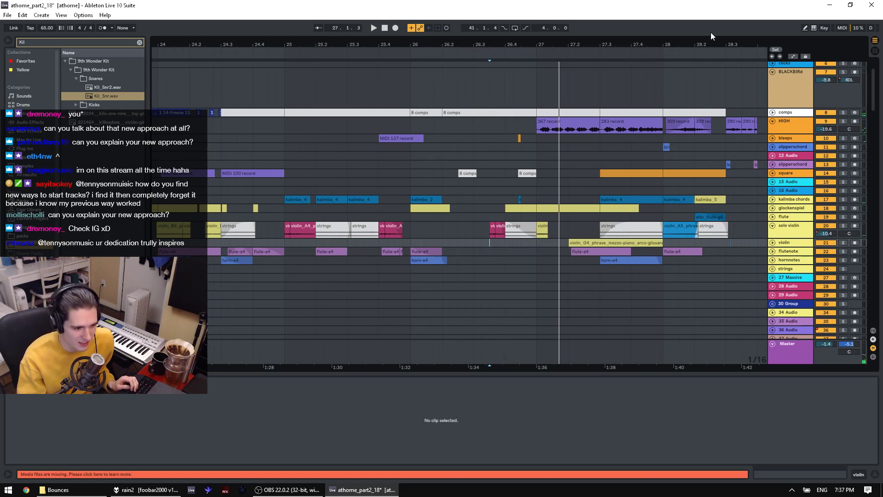
Step: Play the full mix from 32.2.4 on the strings track and replay it from the same point
left_click_drag(718, 44, 387, 25)
left_click(625, 269)
key("space")
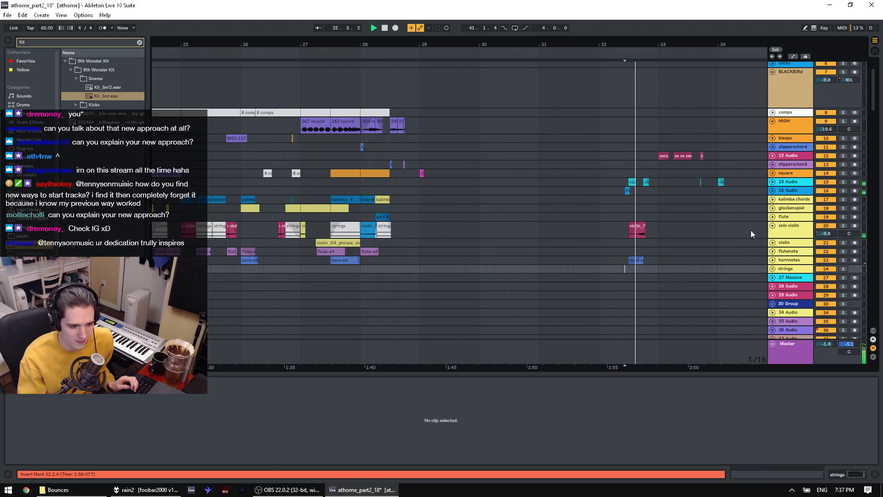
left_click_drag(705, 44, 705, 78)
key("space")
key("space")
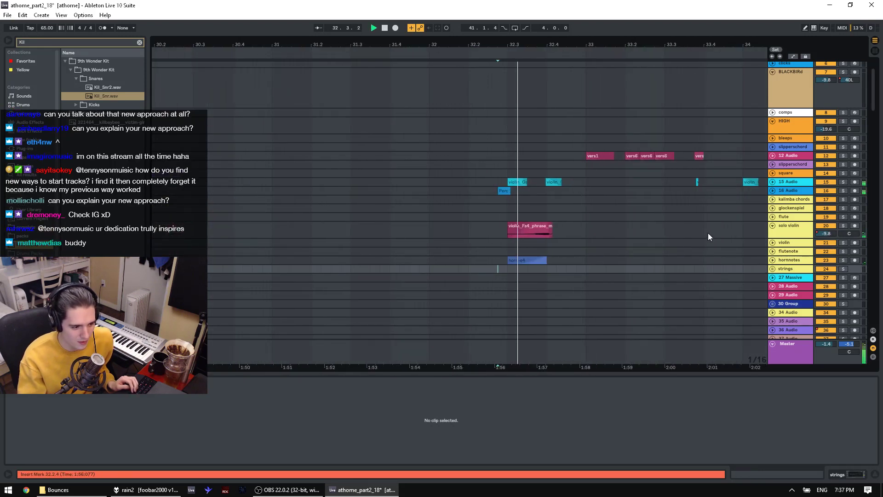
Step: Solo the 16 Audio track, play it from 32.2.4 and unfold the track to show its percussion clip
key("space")
left_click(841, 192)
key("space")
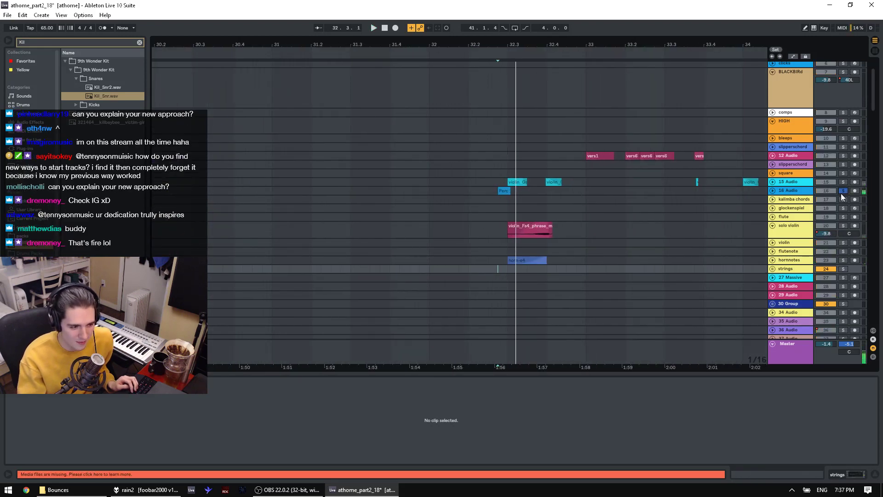
left_click(773, 190)
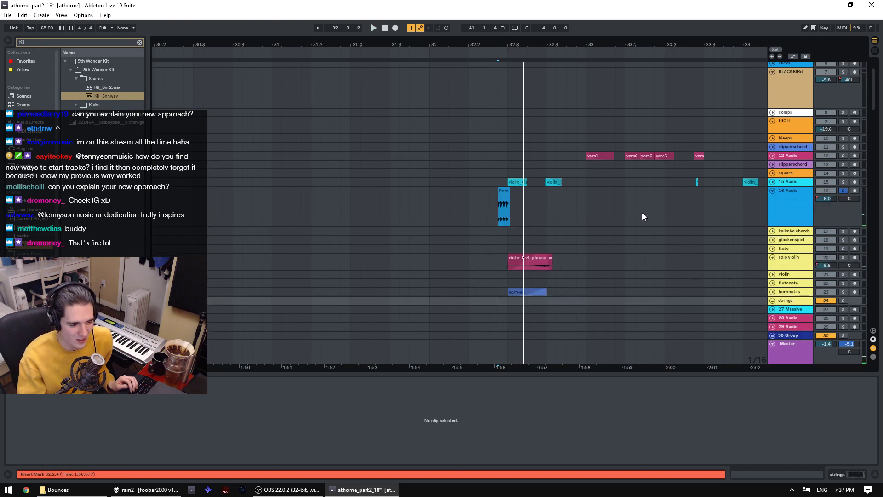
key("space")
Step: Select the span from 32.2.4 to 32.4.1 on the 16 Audio track and play it
left_click_drag(500, 202, 545, 204)
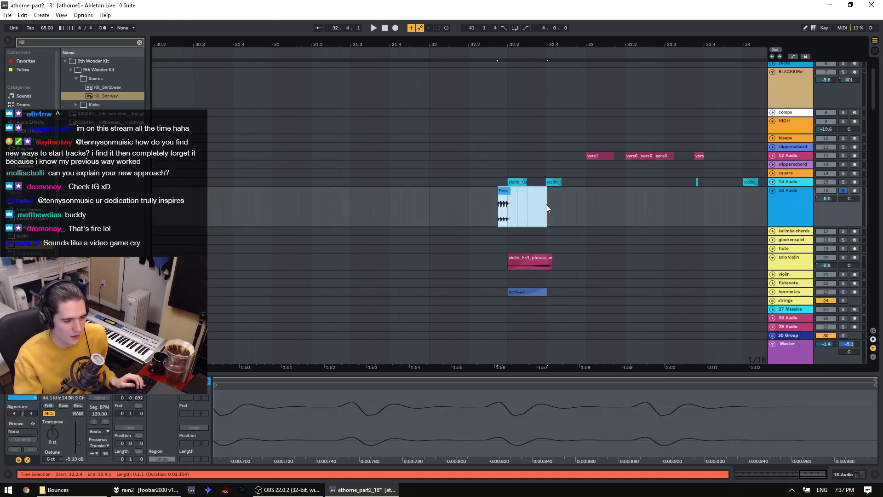
left_click_drag(521, 47, 524, 54)
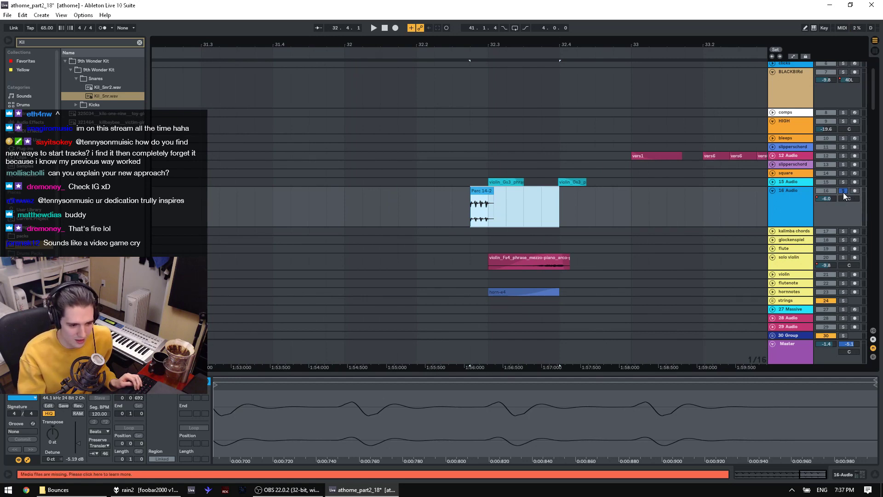
key("space")
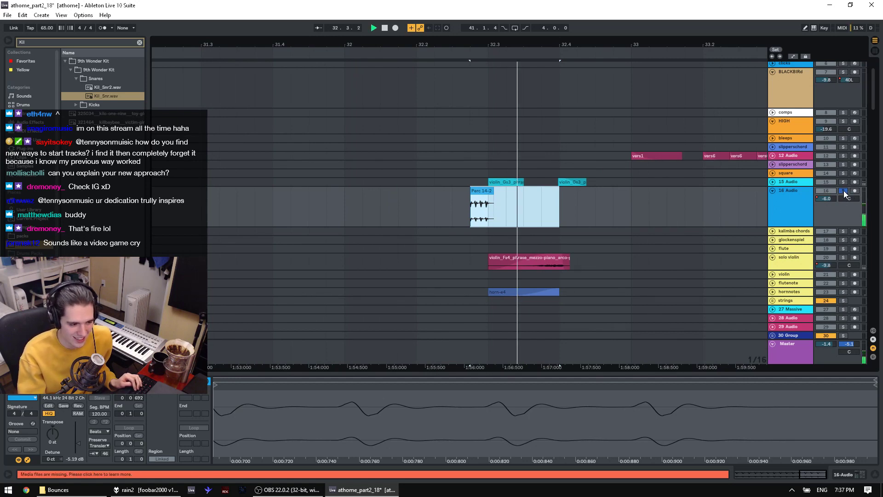
Step: Solo the 15 Audio track and play the selected passage, then clear the solo and replay the full mix
left_click(843, 182)
key("space")
key("space")
left_click(842, 183)
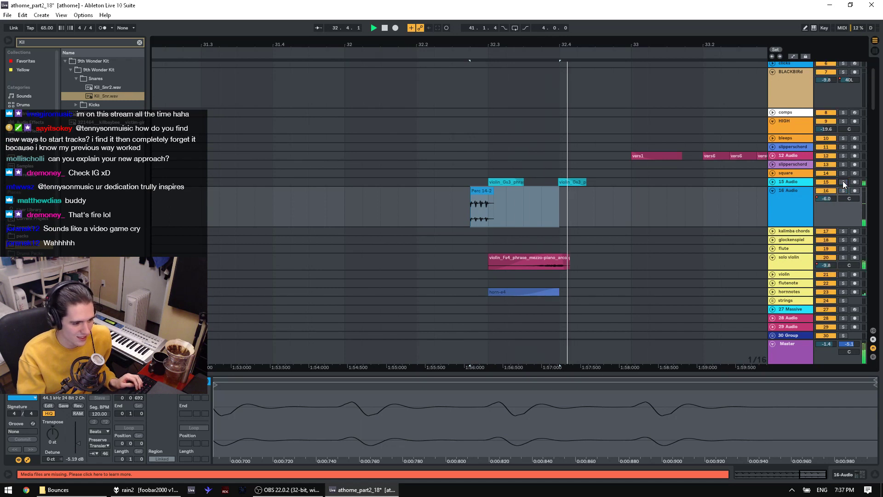
key("space")
key("space")
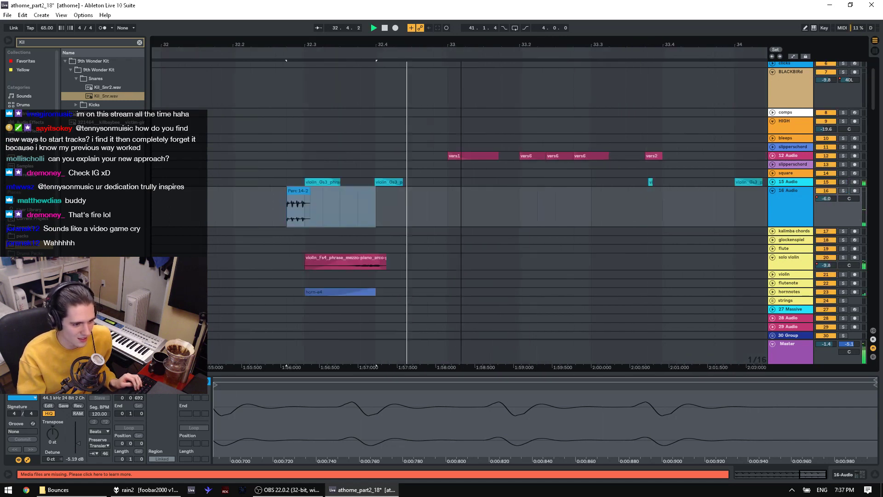
Step: Solo the 12 Audio track and play it from its vers1 clip at 33.1.1
left_click(843, 156)
left_click(392, 156)
key("space")
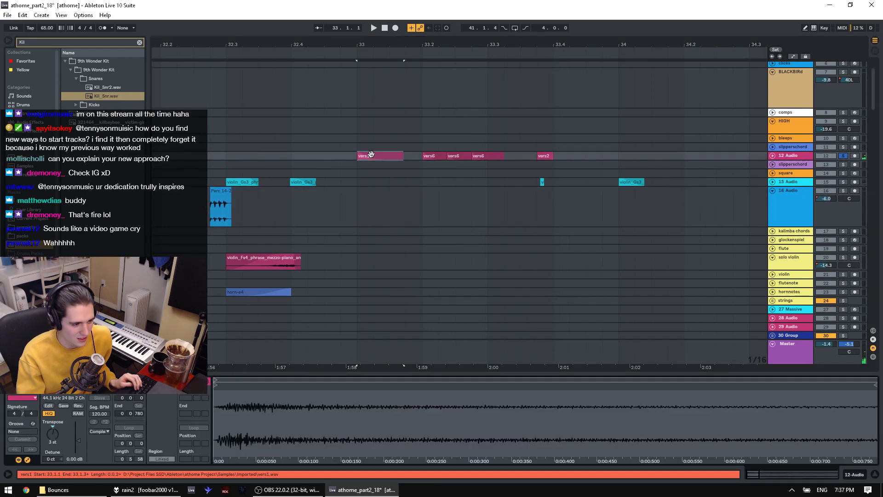
left_click_drag(498, 42, 379, 24)
key("space")
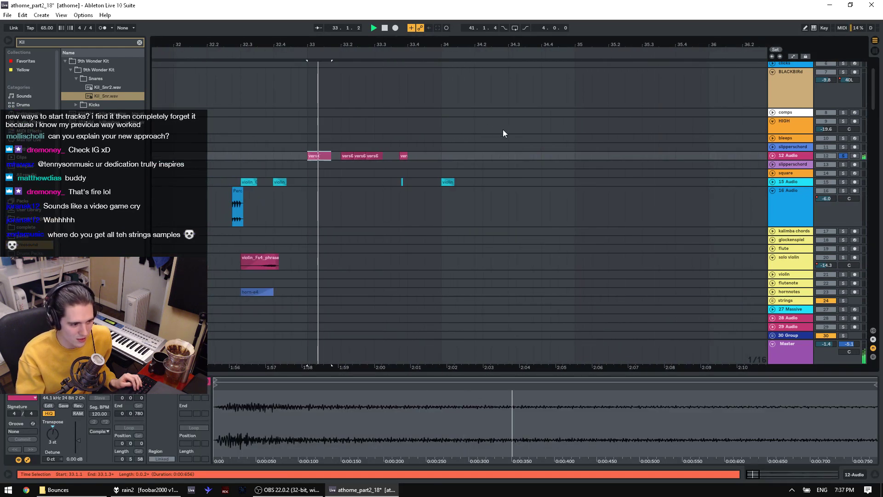
key("space")
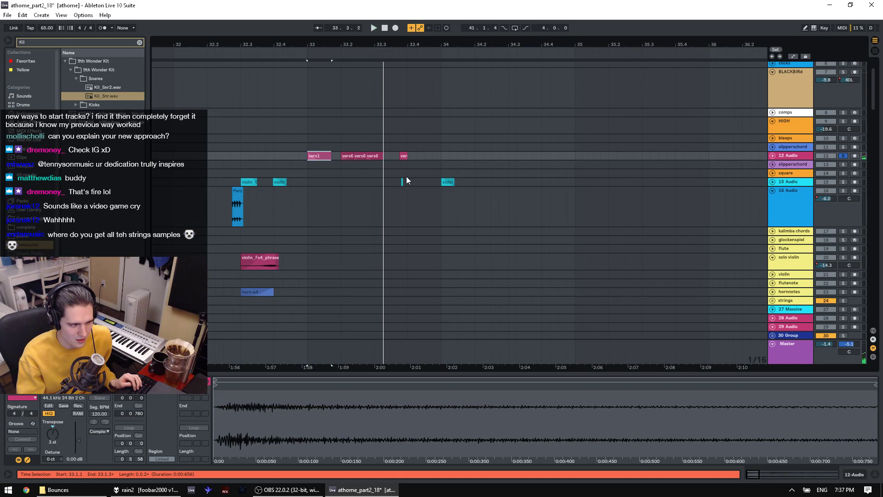
Step: Replay the soloed 12 Audio clips from 33.1.1
key("space")
key("space")
key("Left")
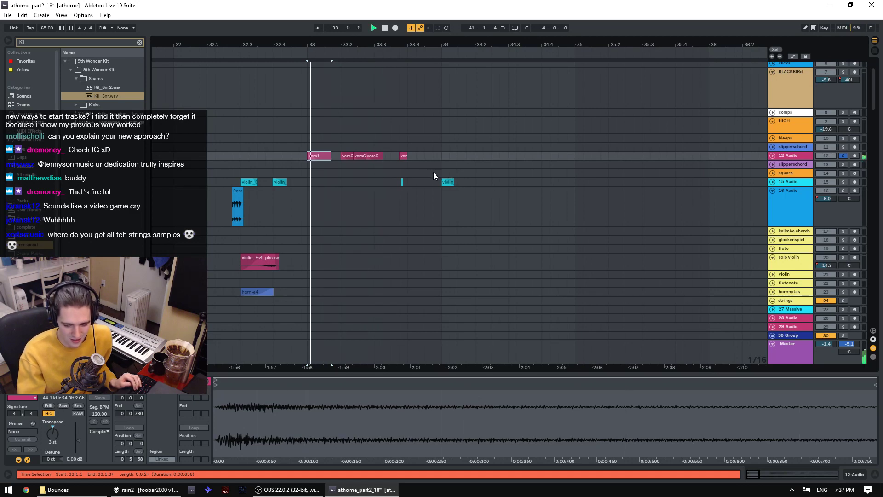
key("space")
key("space")
Step: Search the browser for "sona"
left_click_drag(243, 46, 623, 15)
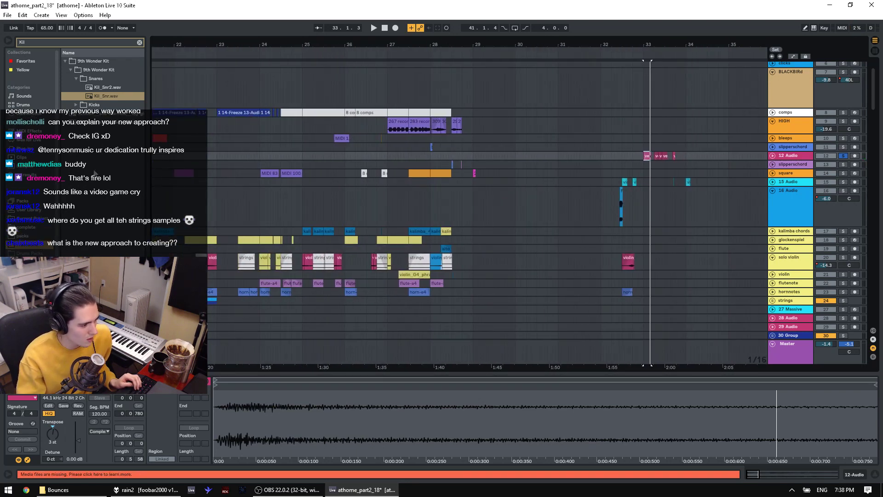
left_click(76, 42)
type("cona")
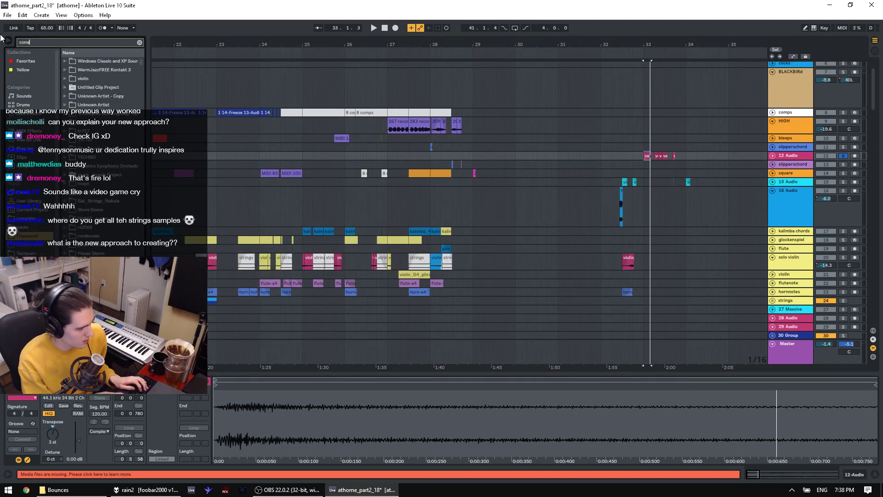
key("BackSpace")
key("BackSpace")
key("BackSpace")
key("BackSpace")
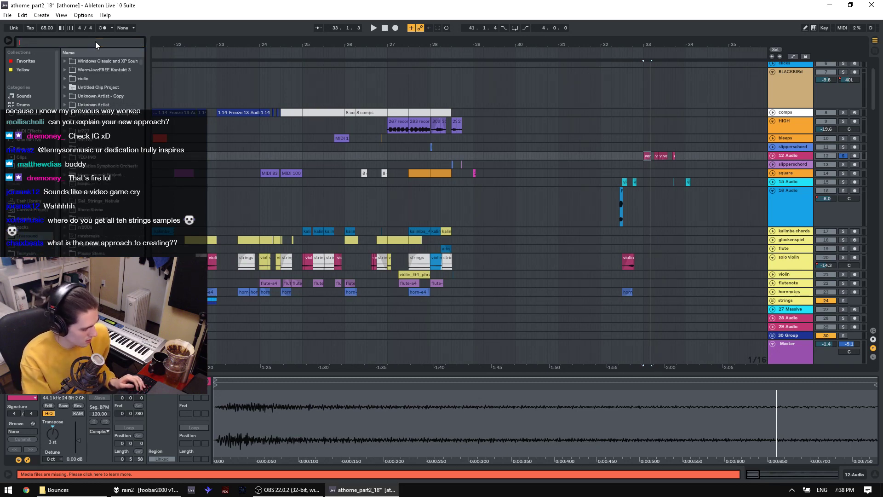
type("sona")
Step: Expand the Sonatina Symphonic Orchestra folder down to the Violin samples
left_click(65, 62)
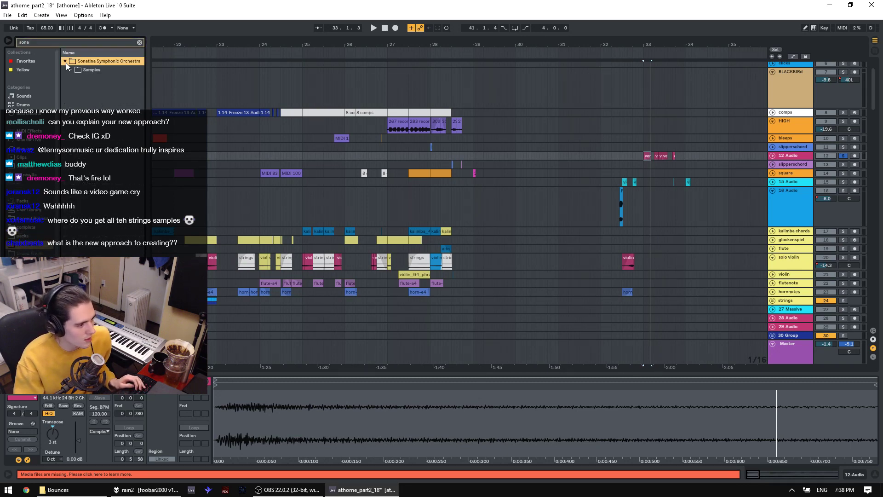
left_click(71, 70)
left_click(76, 79)
Step: Preview several violin samples from the Violin folder, starting with violin-g5.wav
left_click(96, 97)
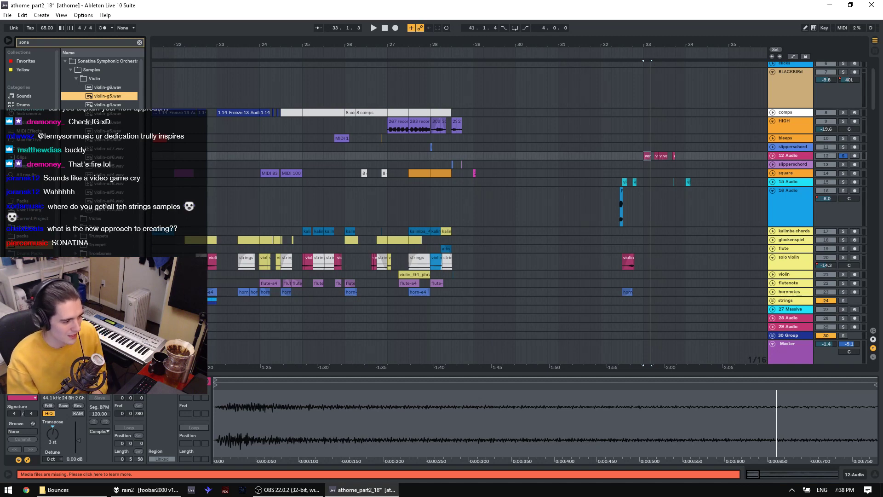
left_click(106, 203)
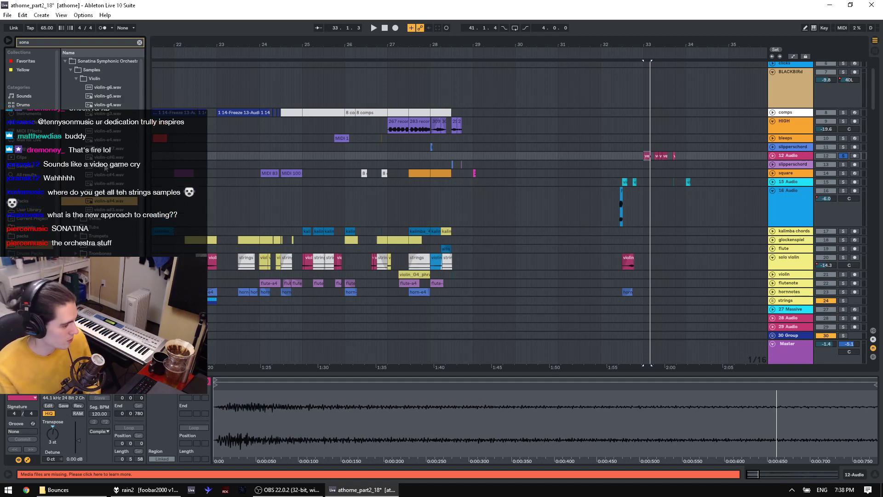
left_click(104, 140)
key("Up")
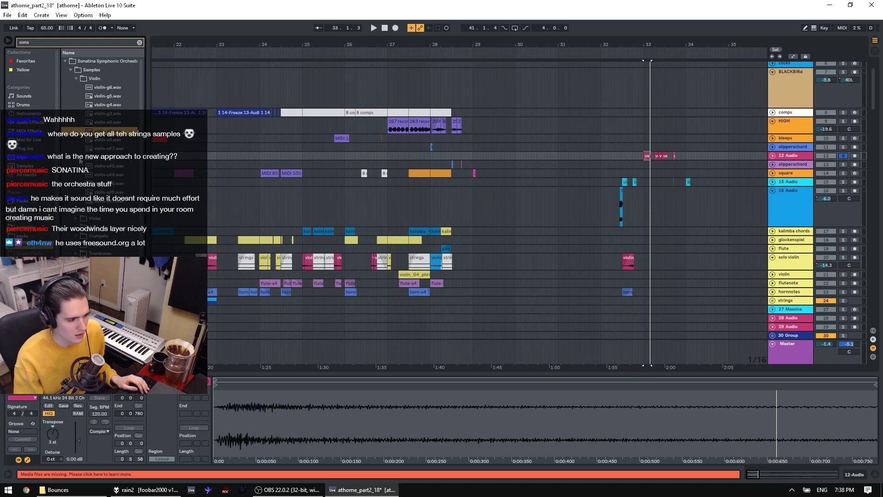
left_click(97, 177)
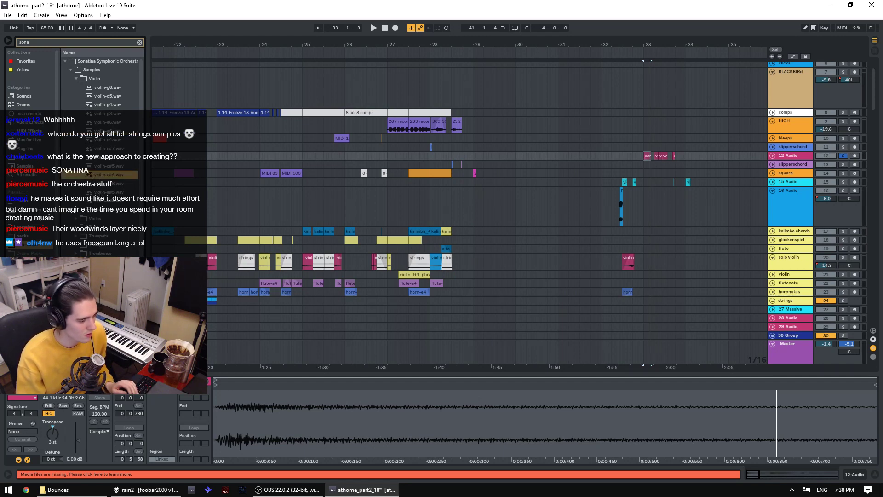
Step: Switch to foobar2000 and play bodylanguage12 from the full length ideas playlist
left_click(146, 490)
scroll(160, 150, "down", 3)
scroll(362, 172, "up", 7)
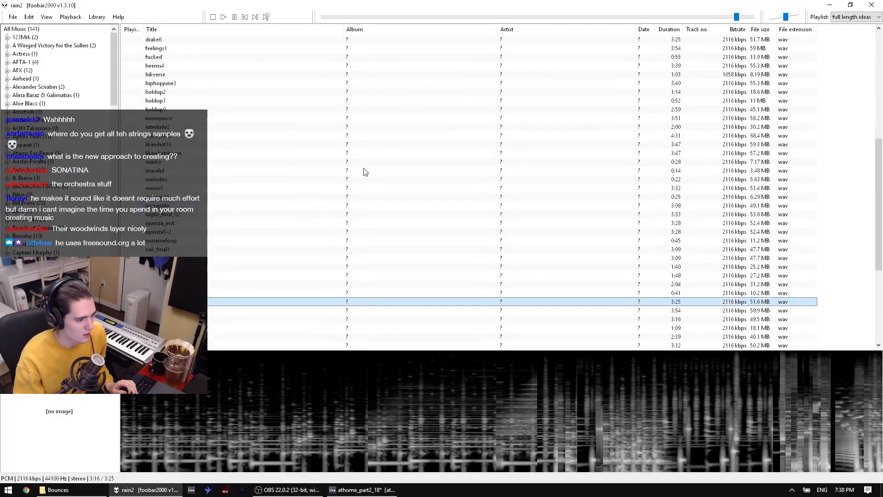
scroll(216, 78, "up", 4)
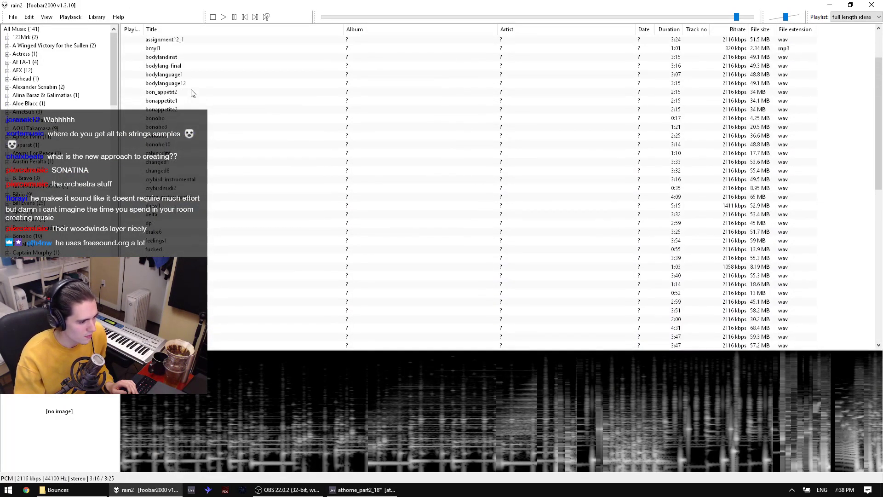
double_click(184, 84)
Step: Adjust the playback volume, listen to bodylanguage12 from 2:44 and pause it
left_click(778, 17)
left_click(686, 17)
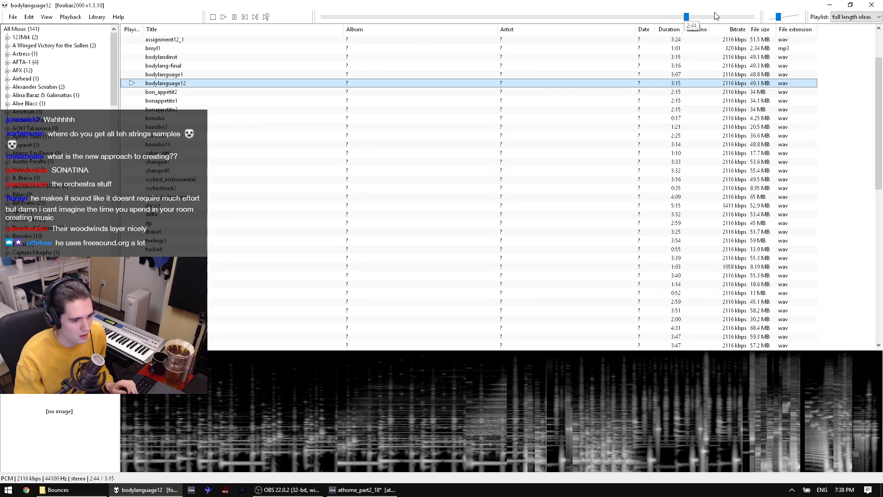
left_click(779, 18)
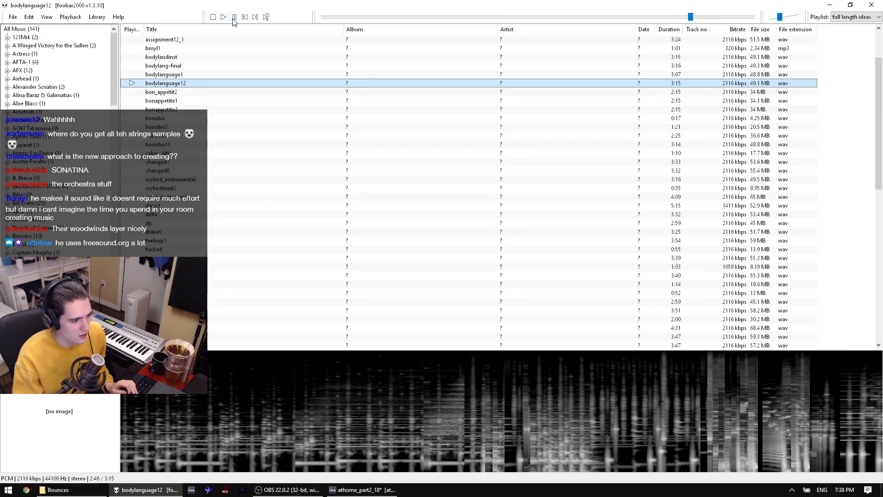
left_click(234, 17)
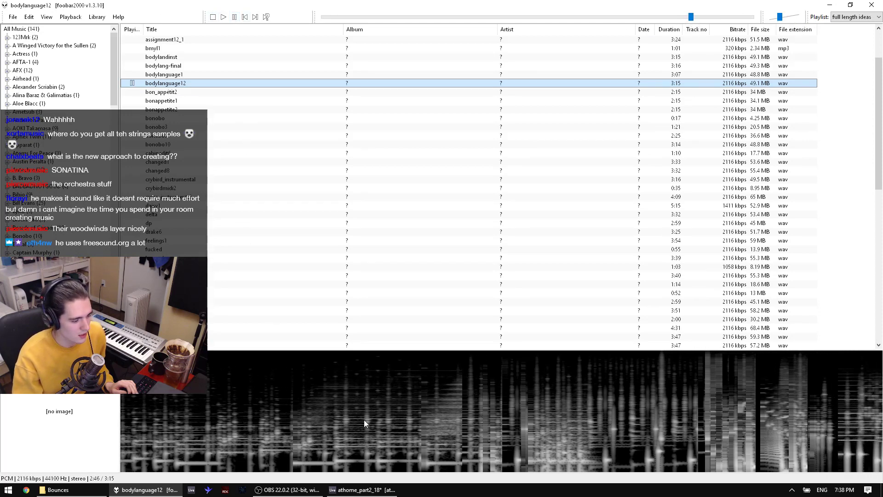
Step: Move bodylanguage12 back slightly, replay that passage and pause it again
left_click(683, 17)
left_click(234, 18)
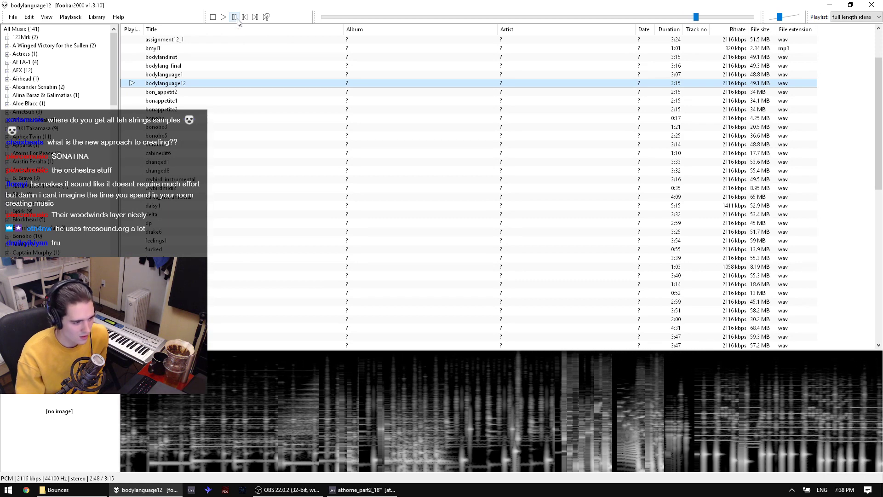
left_click(234, 17)
Step: Switch back to Ableton Live and search the browser for "trumpet"
key("alt+Tab")
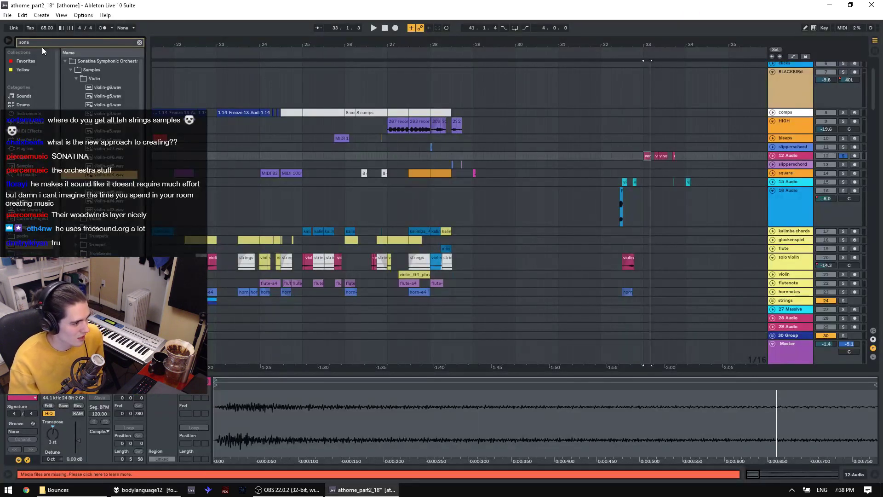
key("ctrl+f")
type("trumpet")
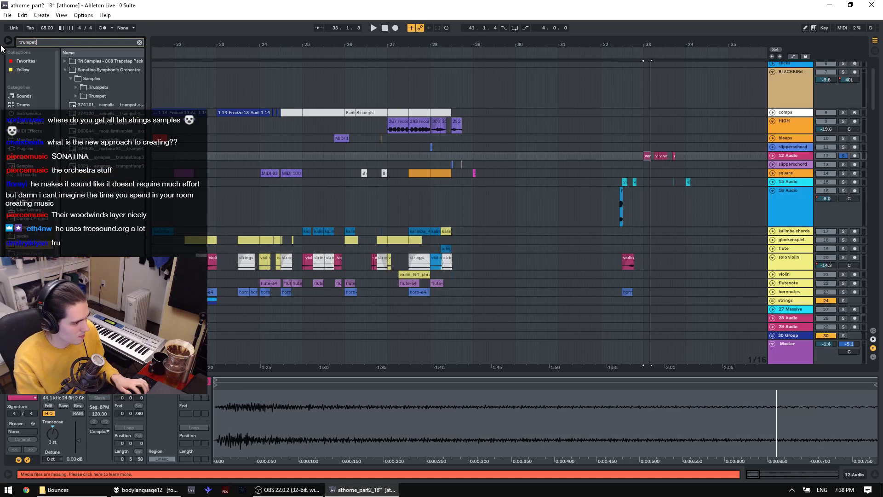
Step: Widen the browser and preview the first two trumpet samples, the sus-f4-v3-rr1 and stac-c5-v3-rr2 files
left_click_drag(148, 94, 227, 94)
left_click(126, 96)
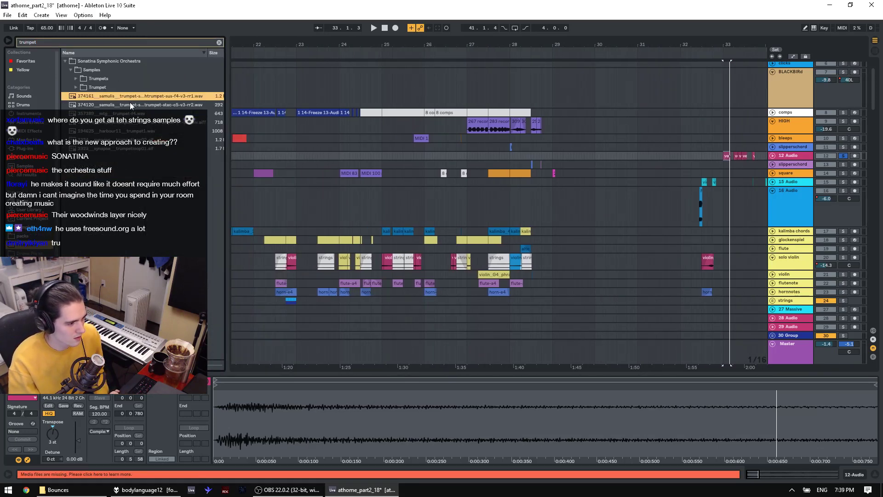
left_click(130, 103)
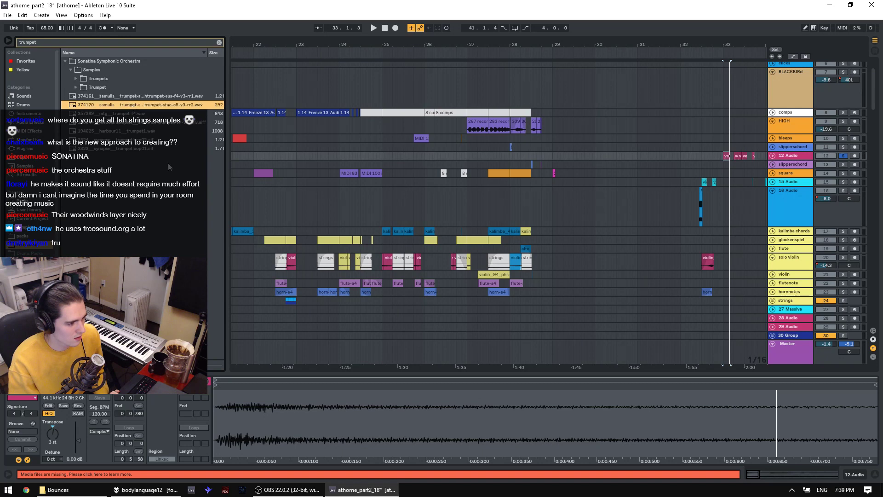
Step: Preview more trumpet results and samples in the Sonatina Symphonic Orchestra Trumpets folder, including trumpets-sus-g4.wav
left_click(144, 130)
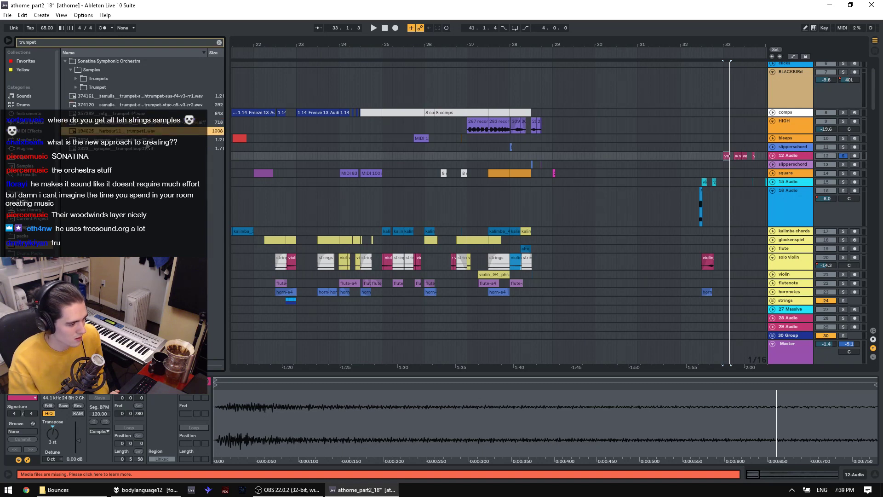
left_click(147, 141)
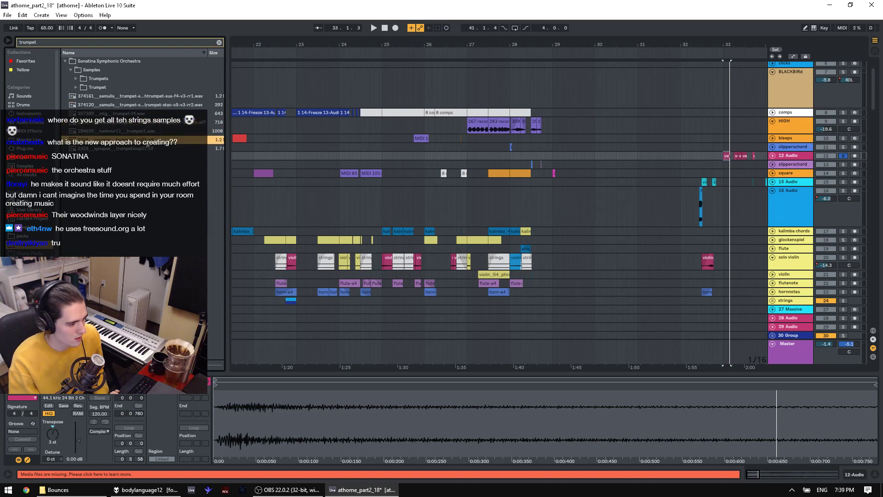
left_click(153, 113)
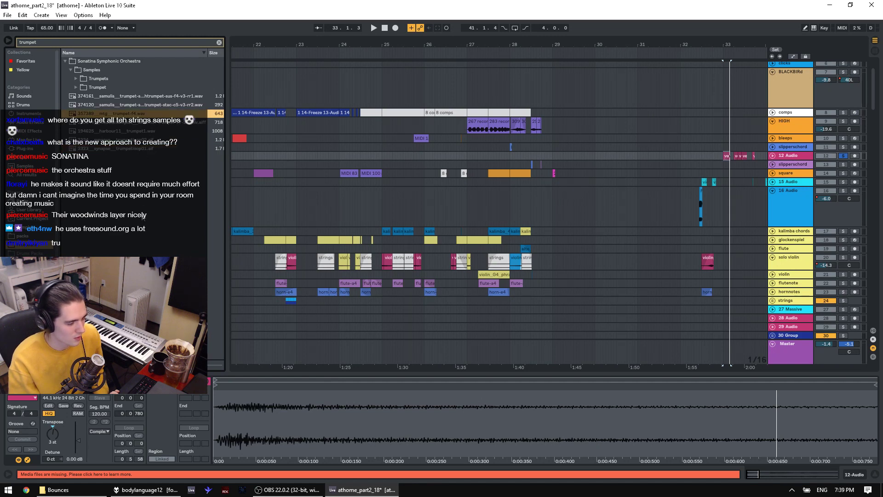
left_click(77, 79)
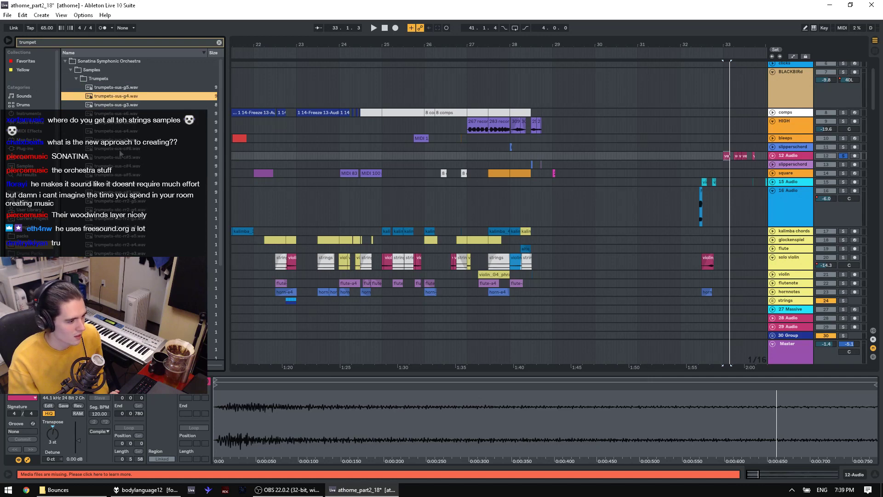
scroll(140, 203, "down", 2)
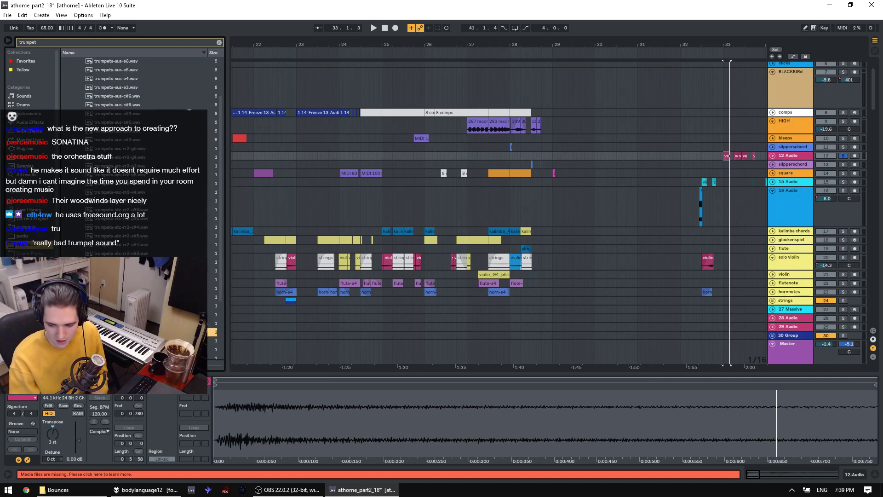
Step: Switch to foobar2000, replay bodylanguage12 from 2:41 with a pause in between, and close the player
left_click(164, 490)
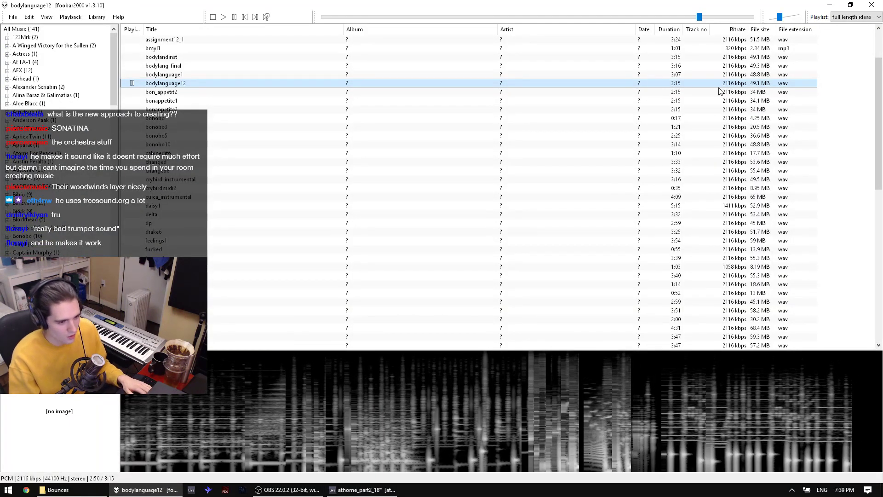
left_click(680, 16)
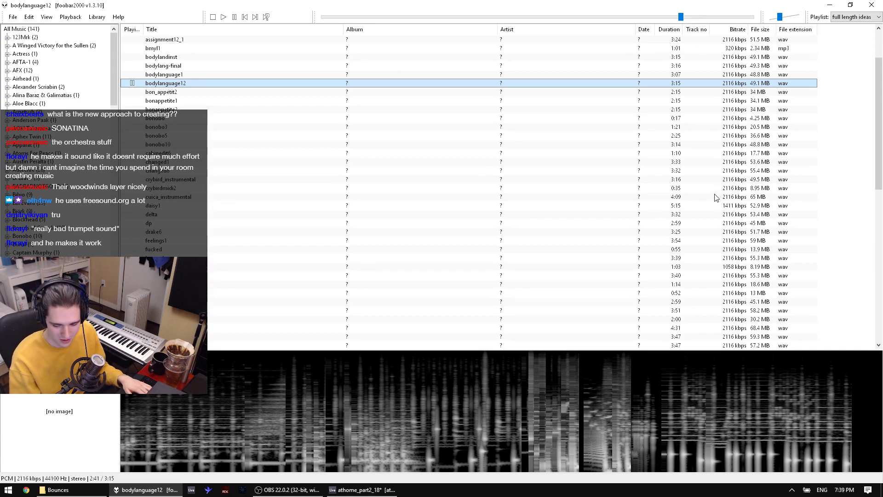
key("space")
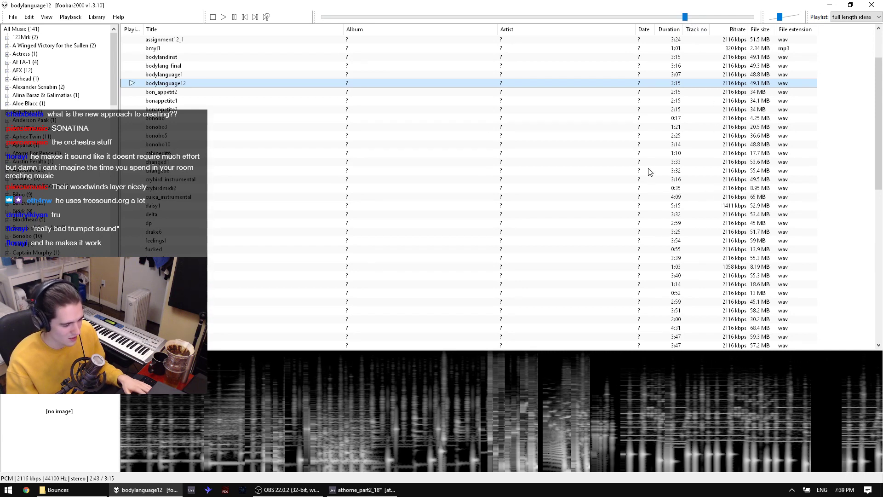
key("space")
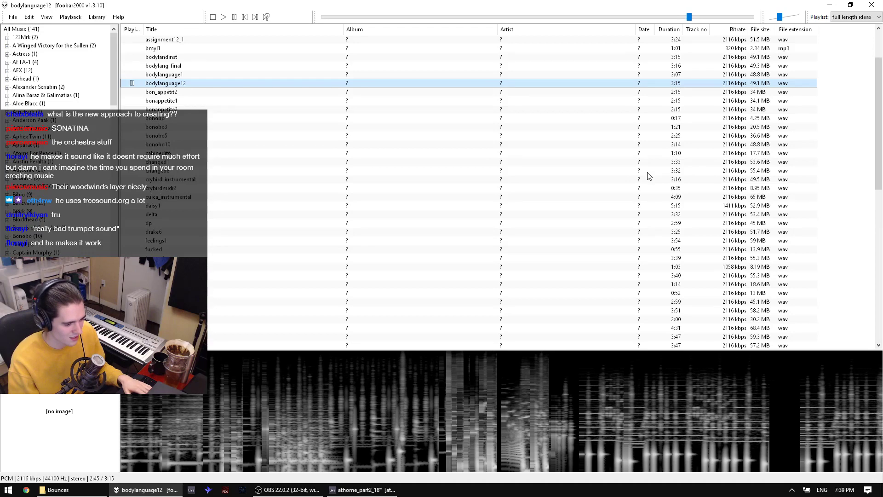
key("space")
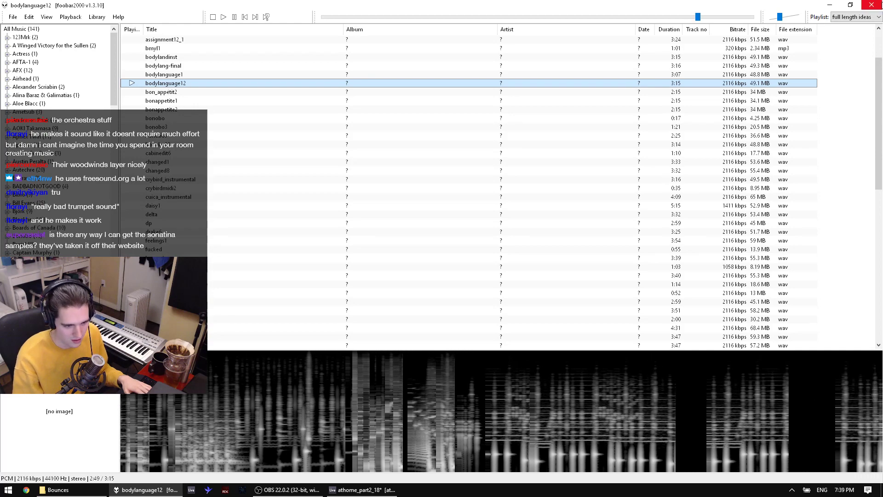
left_click(876, 9)
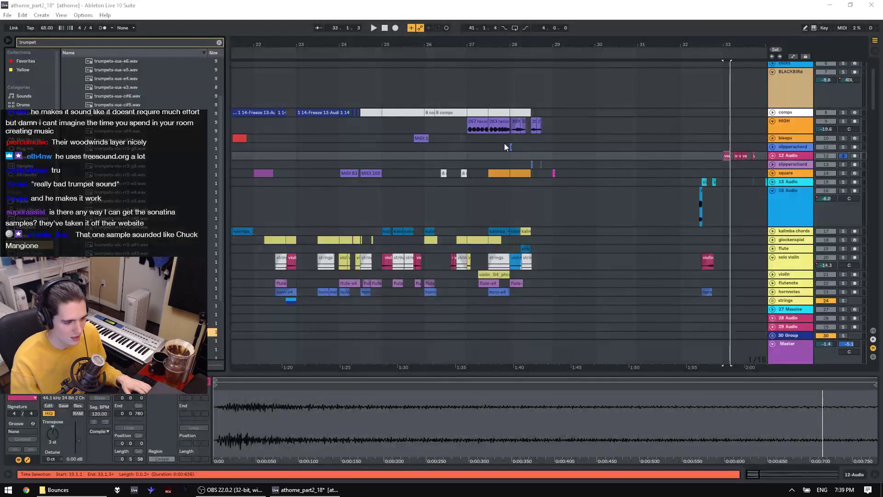
Step: Play the arrangement briefly from 28.1.3 and stop playback
left_click_drag(515, 139, 571, 141)
scroll(680, 179, "up", 2)
key("space")
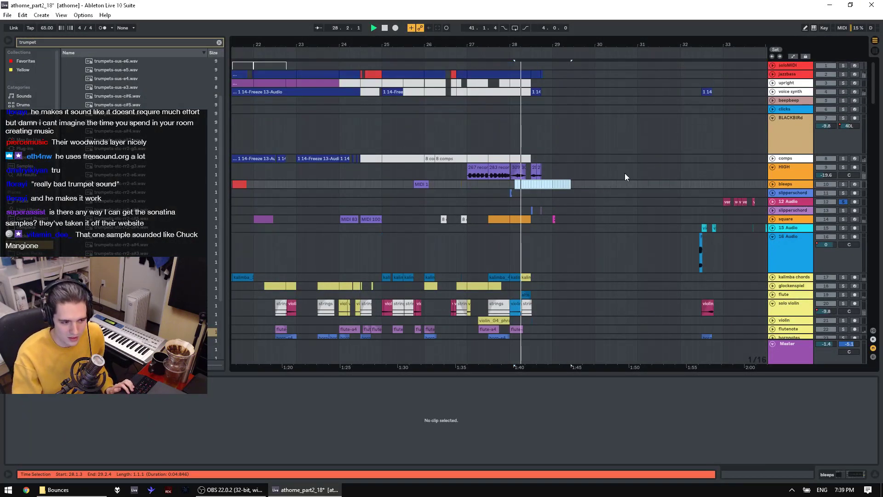
key("space")
Step: Unsolo the 12 Audio track, select 27.1.1 to 29.3.2 on the bleeps track and play the full mix from there
left_click(843, 202)
left_click(473, 189)
left_click(467, 186)
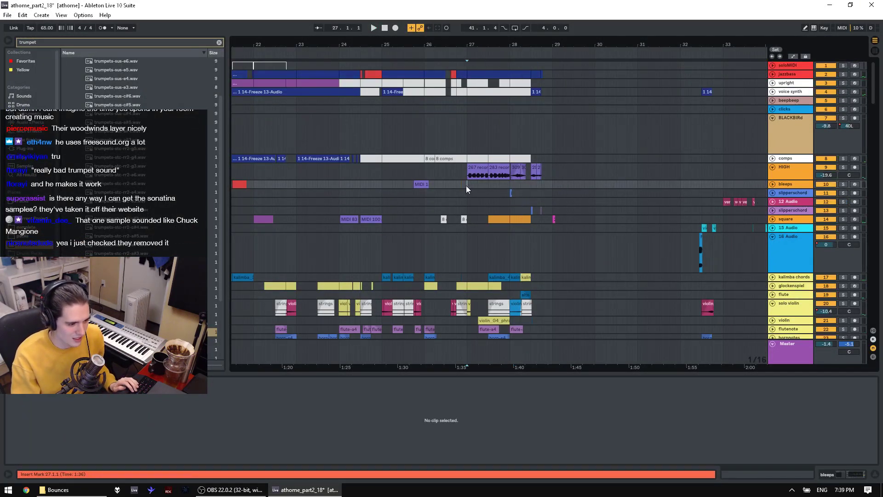
left_click_drag(466, 188, 578, 185)
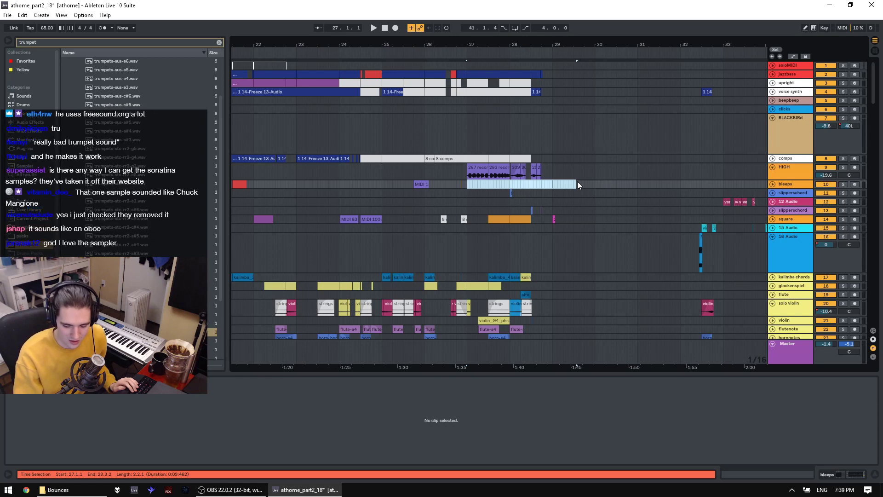
key("space")
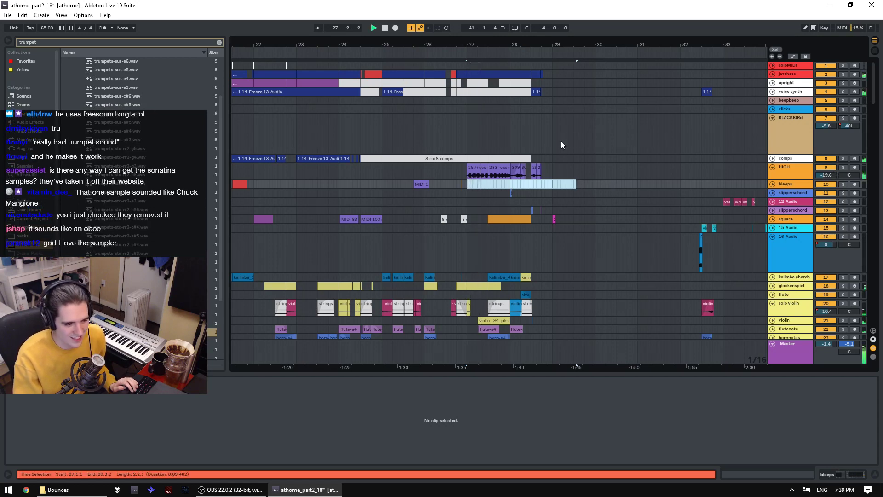
Step: Continue the full-mix playback from early in bar 33 and stop it shortly before bar 34
left_click(736, 181)
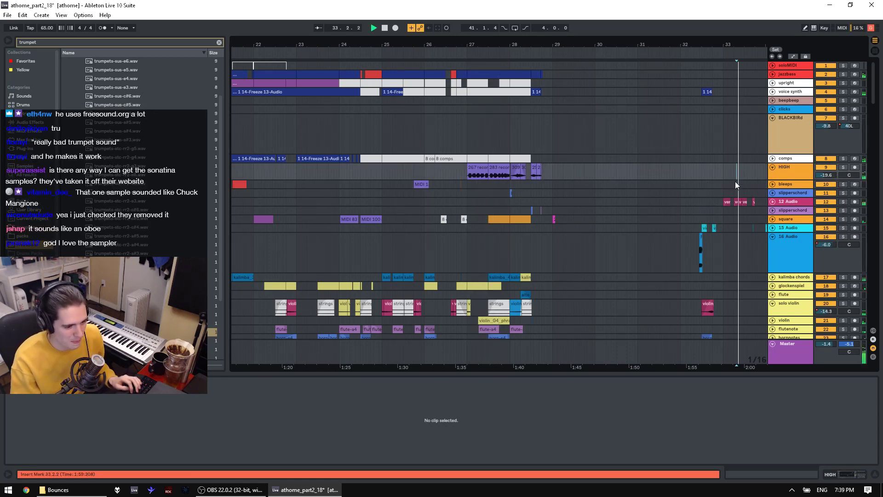
scroll(734, 181, "down", 1)
left_click_drag(750, 41, 413, 42)
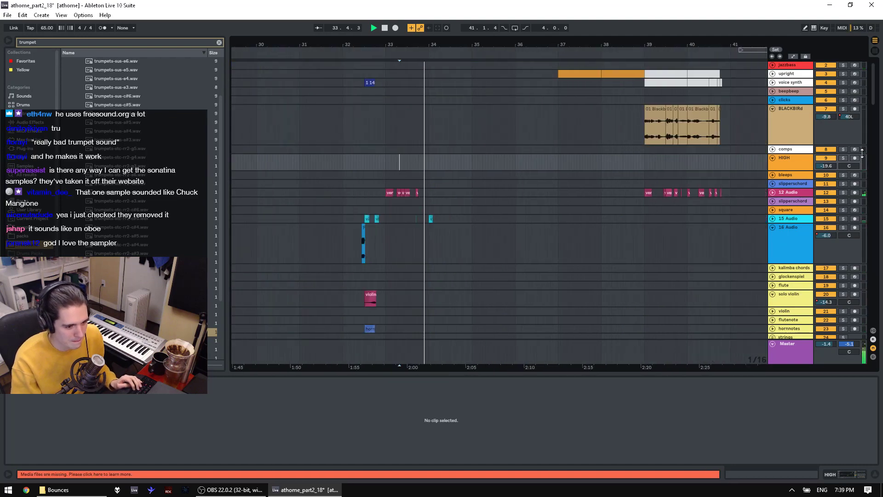
key("space")
Step: Play the full mix from the start of bar 33 with the percussion tracks, such as metal and BOP, in view
mouse_move(872, 87)
left_mouse_down()
mouse_move(863, 203)
mouse_move(851, 214)
left_mouse_up()
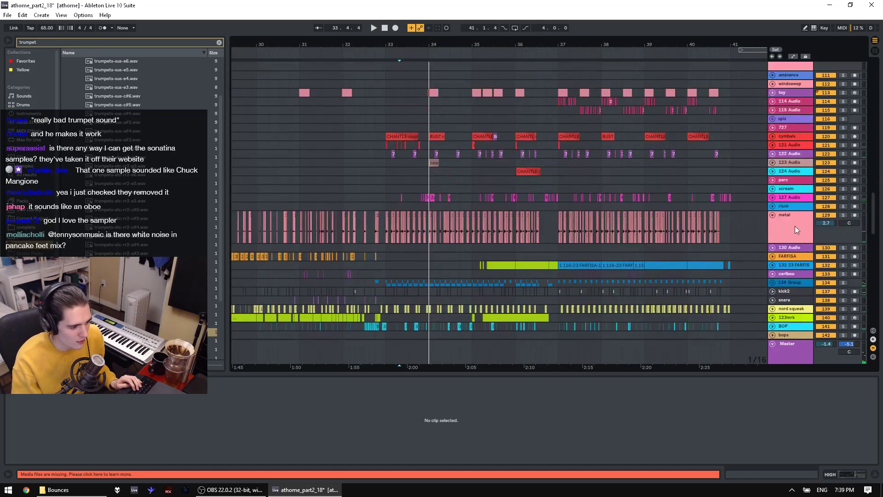
left_click(390, 253)
key("space")
left_click_drag(422, 43, 432, 58)
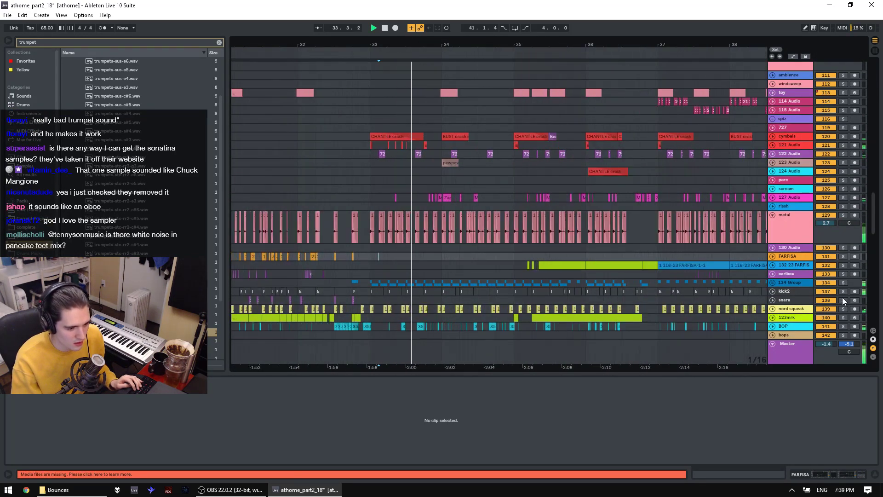
scroll(843, 290, "down", 2)
scroll(845, 273, "down", 3)
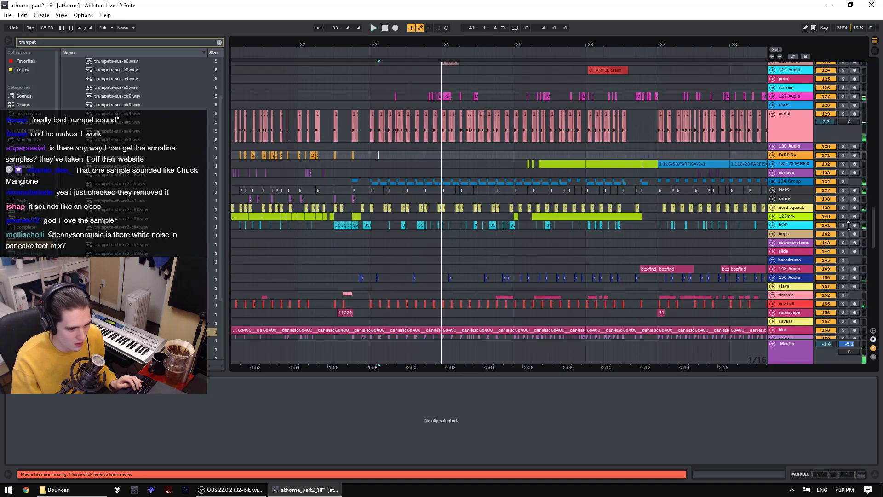
Step: Solo the BOP track, play it from 33.3.4, look through the lower tracks and replay the passage
left_click(844, 225)
left_click(420, 235)
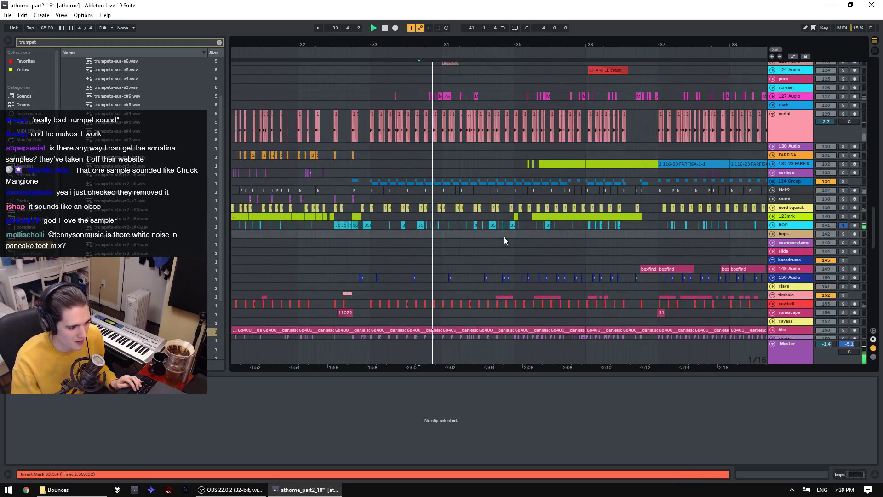
scroll(802, 258, "down", 10)
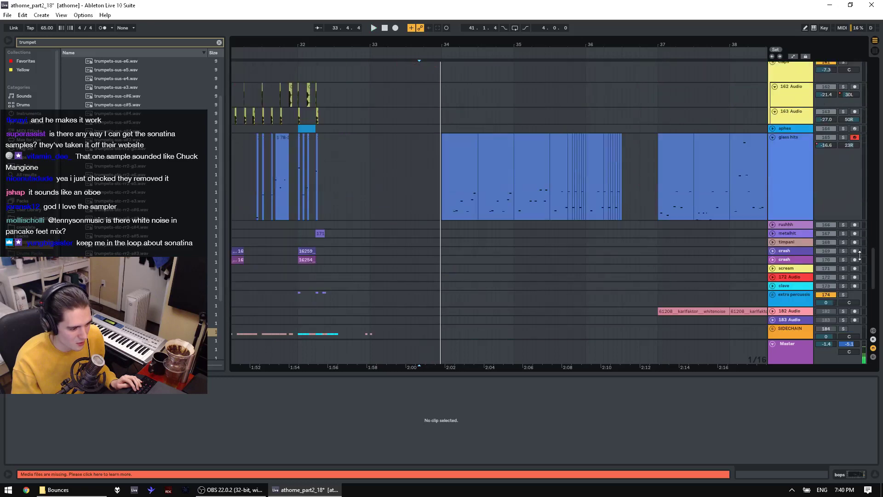
scroll(859, 258, "down", 10)
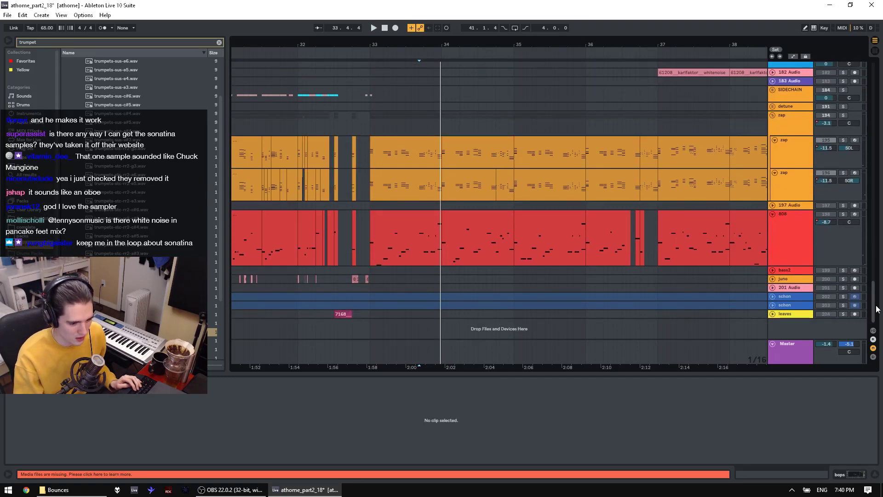
scroll(860, 276, "up", 15)
key("space")
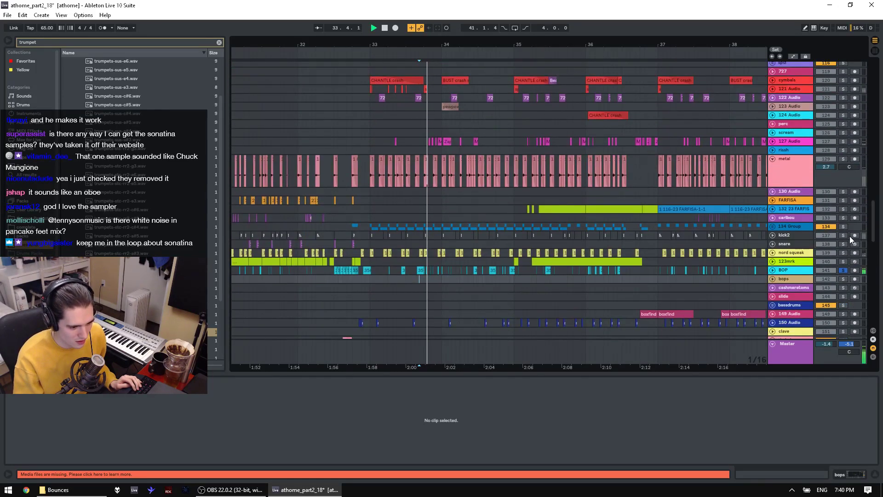
Step: Add the kick2, 123mrk and 127 Audio tracks to the solo during playback and stop
left_click(843, 235)
left_click(843, 262)
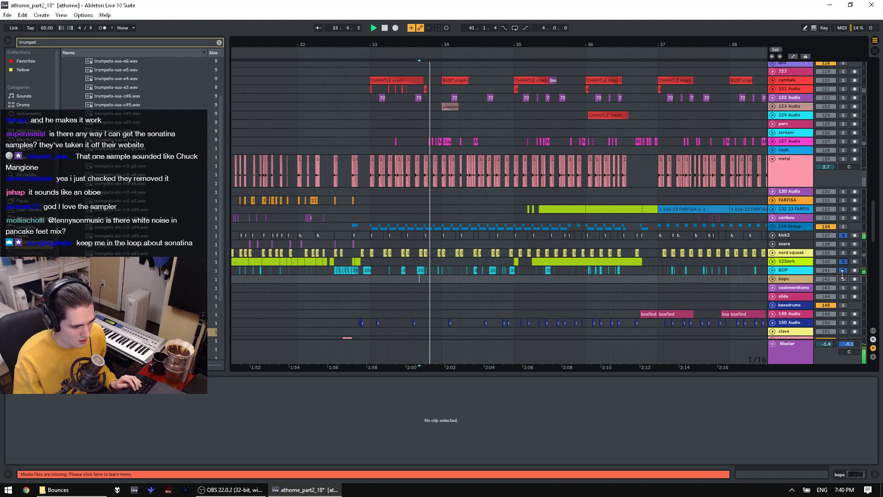
scroll(843, 272, "up", 3)
left_click(844, 197)
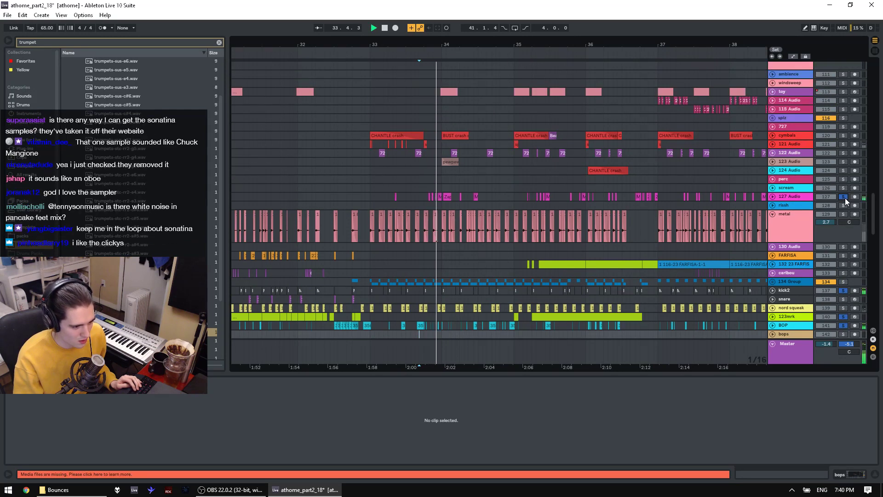
key("space")
Step: Solo only the 127 Audio track and listen to it near bar 34 and from 35.2.2
left_click(844, 198)
left_click(844, 198)
key("space")
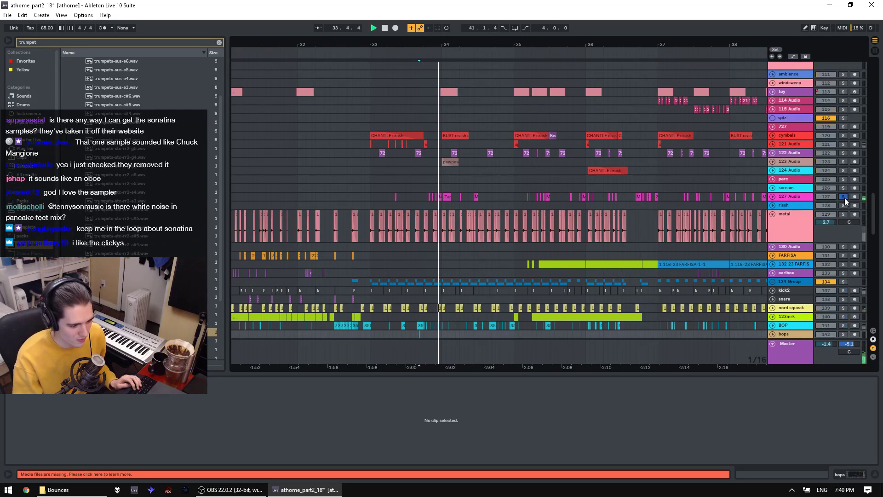
key("space")
key("space")
key("space")
left_click(536, 204)
key("space")
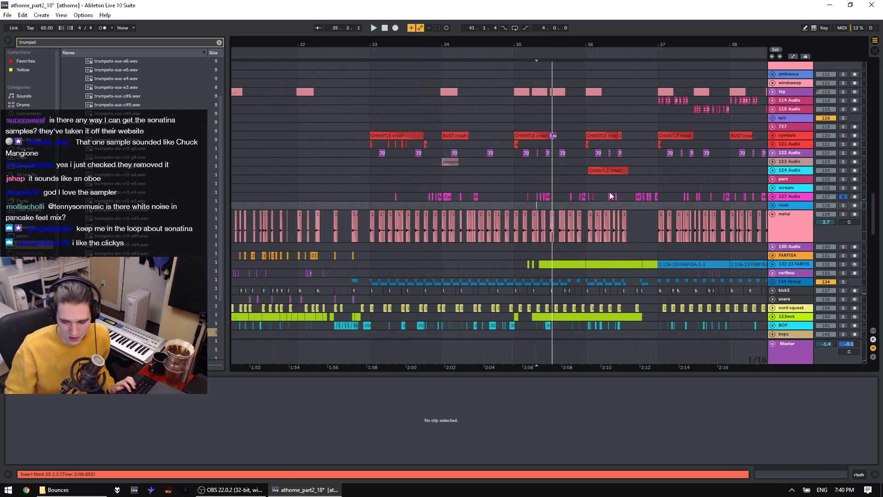
Step: Replay the soloed 127 Audio track from 35.2.2, zooming the timeline in on beats 35 to 35.4
scroll(597, 188, "up", 3)
scroll(643, 229, "up", 5)
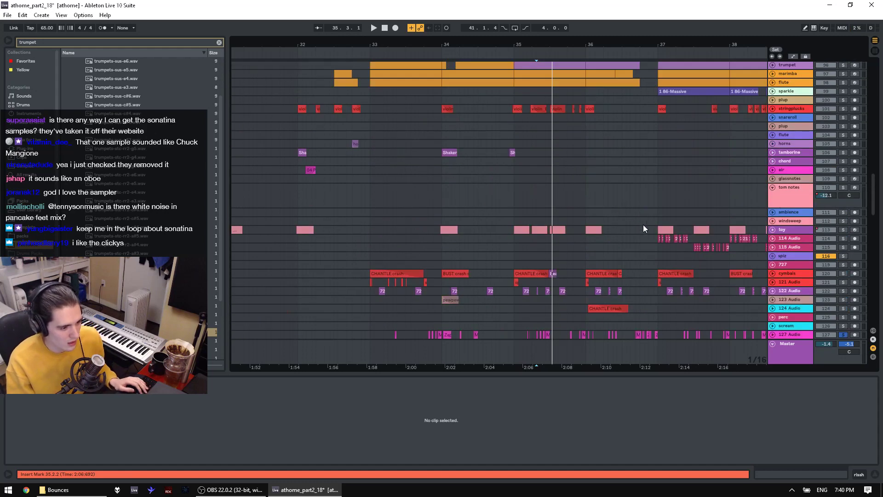
scroll(686, 207, "up", 3)
scroll(584, 151, "down", 6)
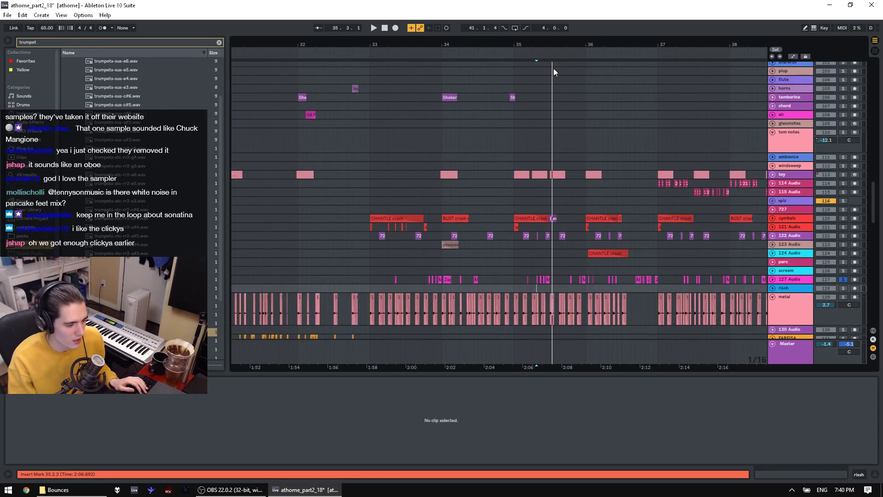
left_click_drag(546, 46, 513, 241)
left_click(523, 273)
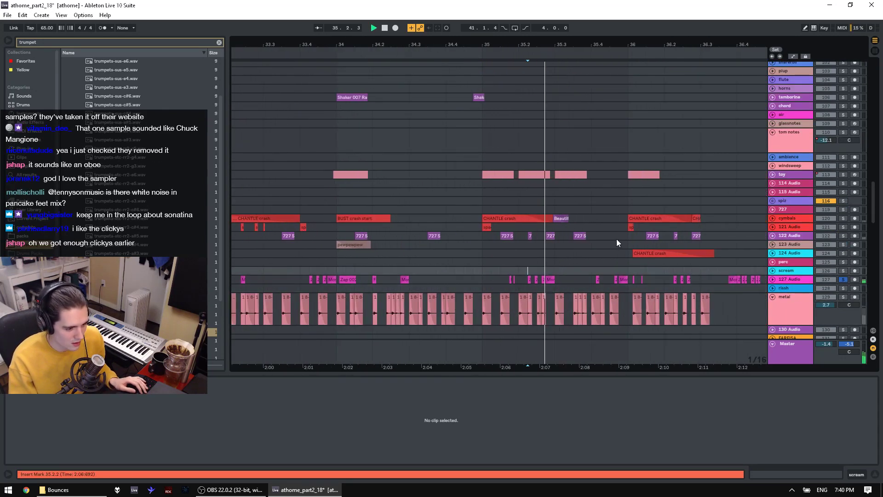
left_click_drag(540, 43, 543, 55)
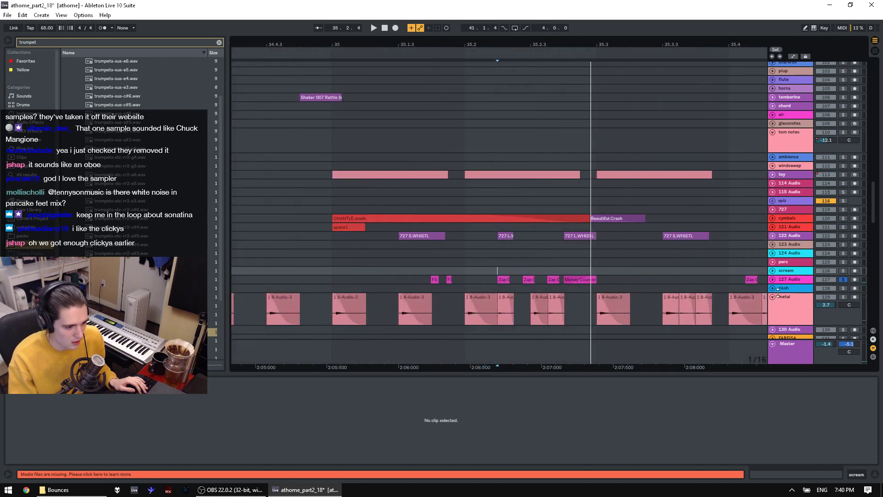
Step: Unfold the 127 Audio track, show the Zap clip at 35.2.2, play the passage and fold the track again
left_click(772, 279)
left_click(502, 290)
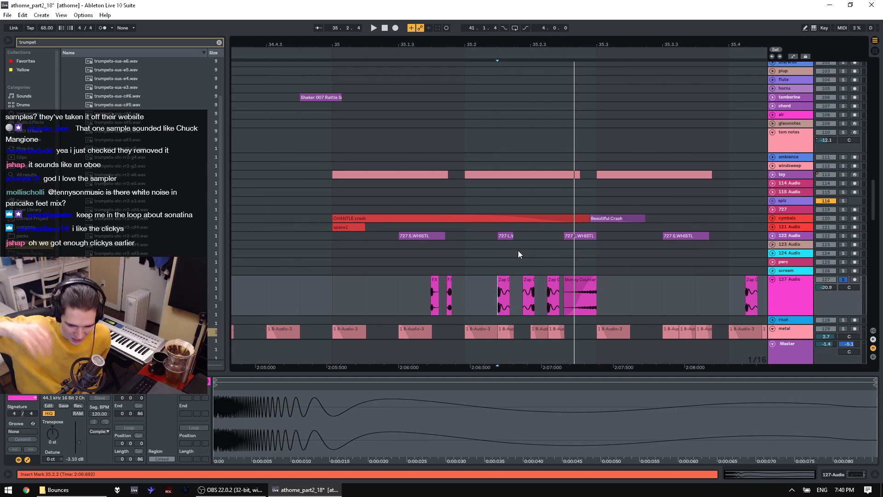
key("space")
left_click(773, 280)
scroll(702, 207, "up", 1)
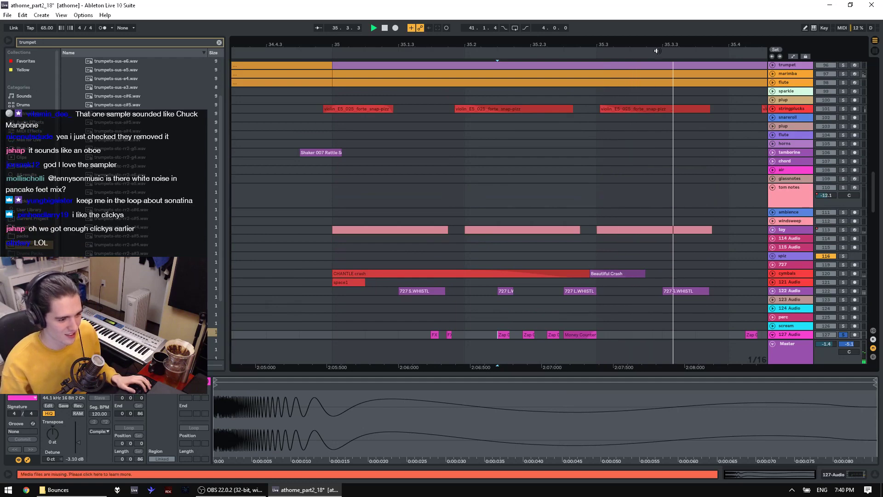
Step: Zoom out to bars 34 to 37 and play the soloed 127 Audio track from 36.4.1
left_click_drag(644, 48, 490, 46)
scroll(553, 281, "down", 2)
left_click(659, 280)
key("space")
key("space")
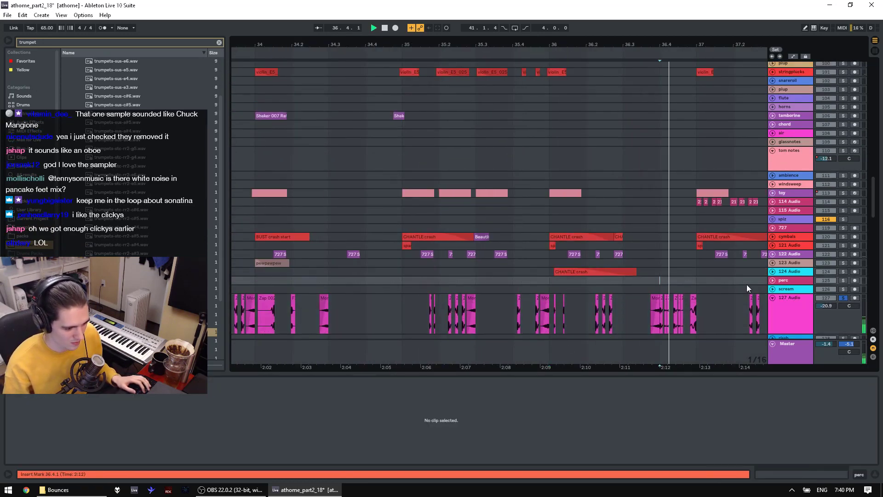
Step: Unsolo the 127 Audio track and play the full mix from 36.3.3
left_click_drag(682, 48, 664, 261)
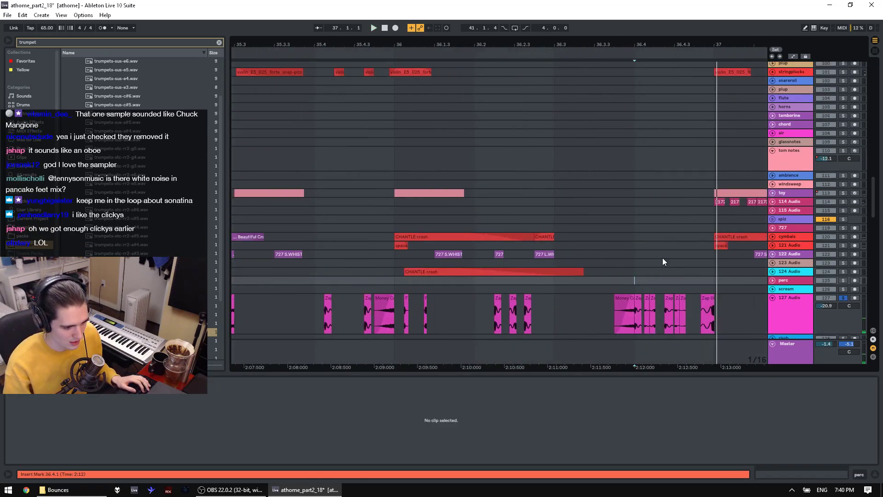
left_click(843, 298)
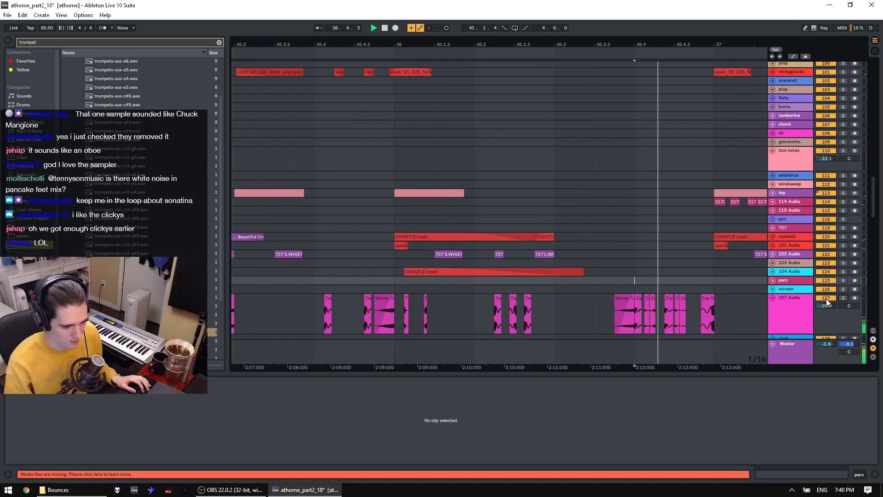
left_click(600, 289)
left_click_drag(873, 214, 867, 229)
key("space")
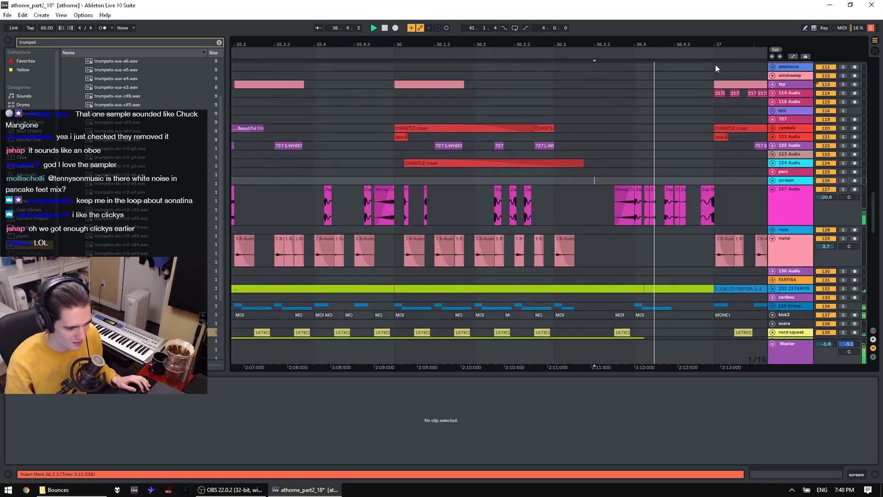
Step: Move ahead to bars 37 to 40 and play the full mix from beat 38.4
left_click_drag(721, 45, 452, 28)
left_click(703, 171)
left_click(702, 179)
key("space")
key("space")
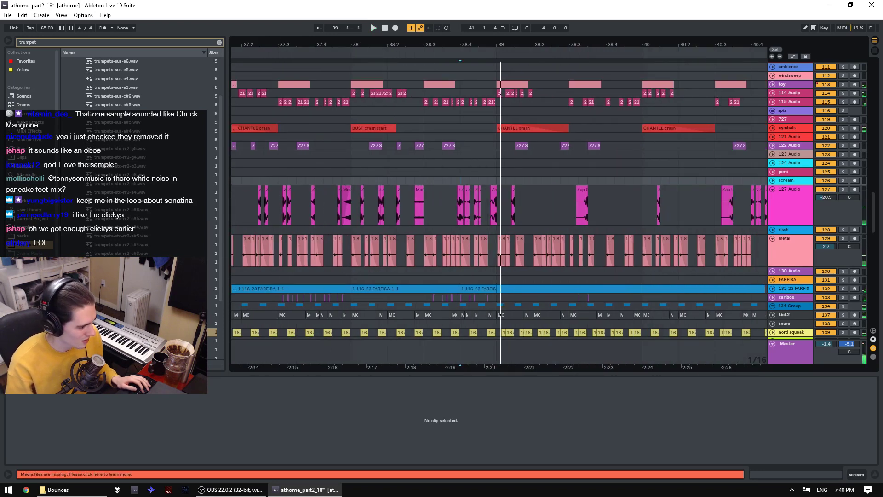
Step: Replace the trumpet search with a search for "pancake" among the project folders and expand the pancake folder
left_click(30, 271)
left_click(219, 43)
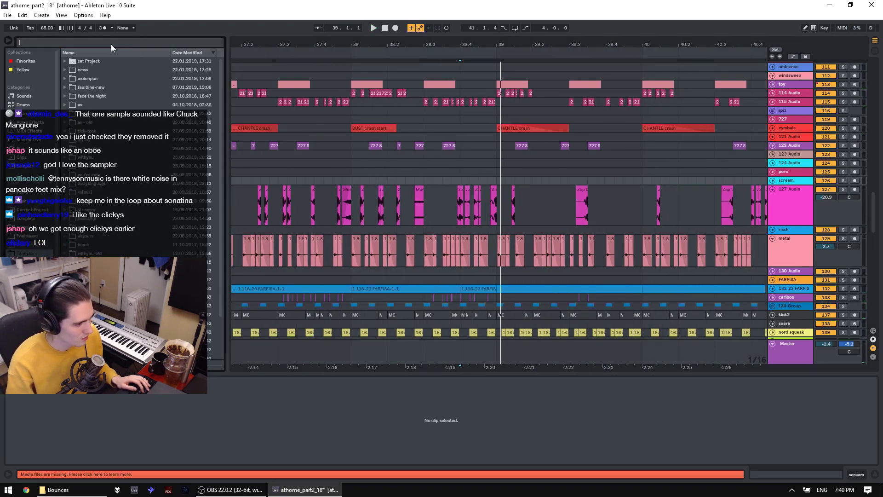
left_click(106, 43)
type("pancake")
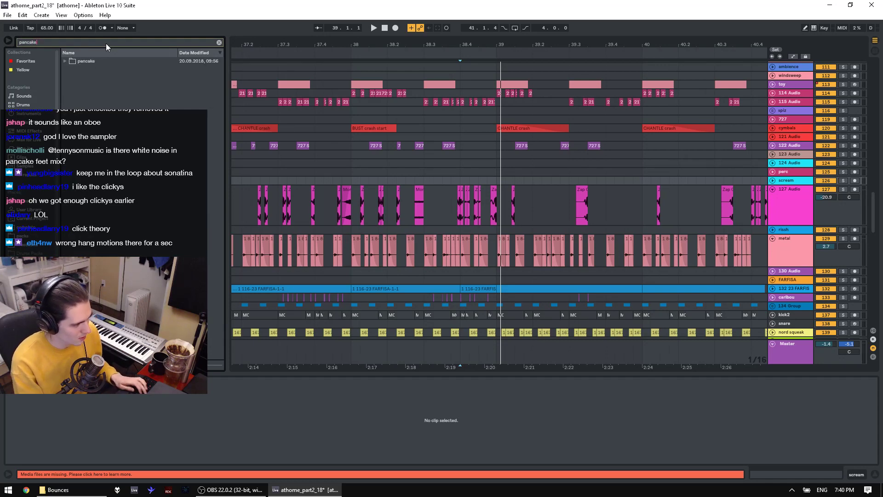
left_click(65, 60)
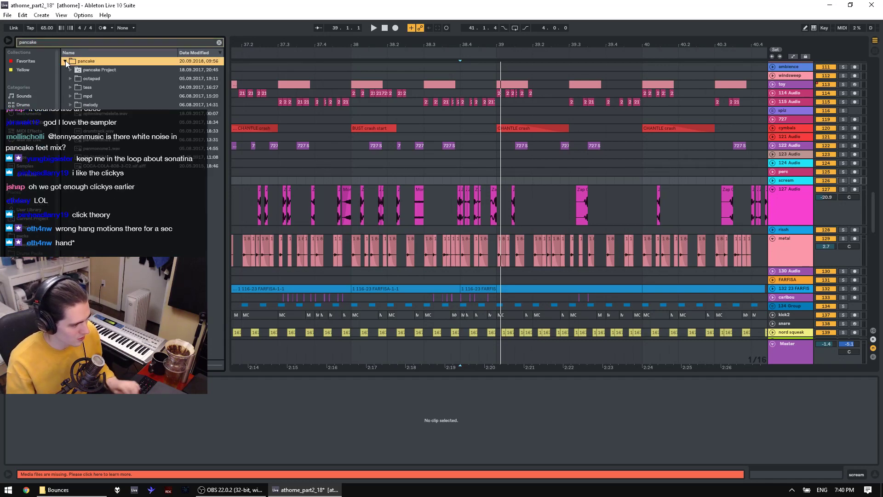
Step: Expand the melody folder inside pancake and preview its samples one after another up the list
left_click(70, 105)
left_click(98, 158)
left_click(101, 166)
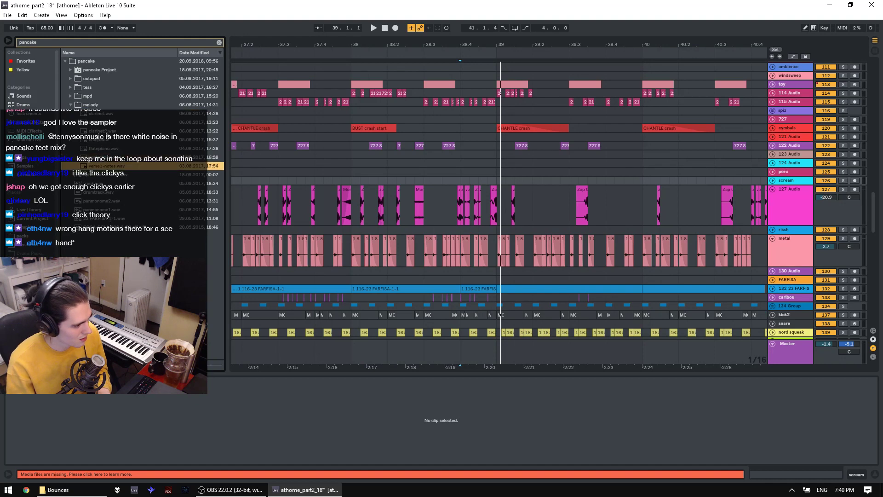
key("Up")
key("Up")
key("Up")
key("Up")
key("Up")
key("Up")
Step: Expand the mpd folder inside pancake and look through its samples, past the pluck and swell files to the q files
left_click(71, 96)
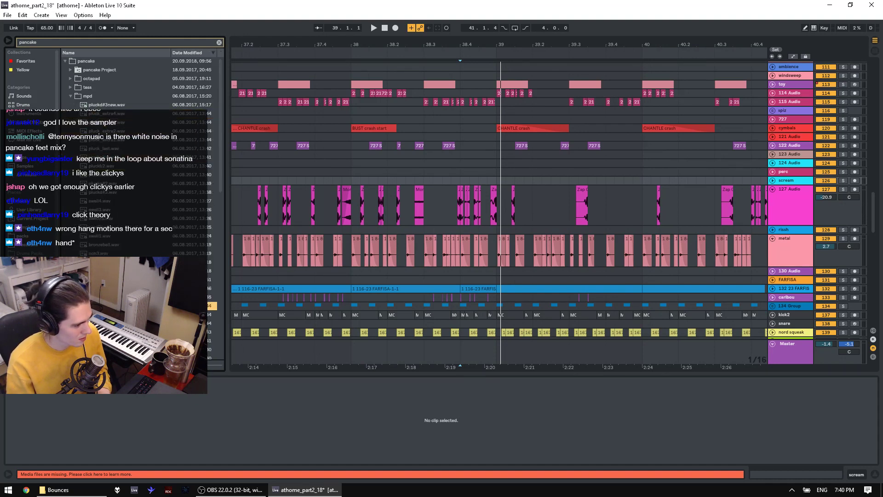
scroll(138, 156, "down", 2)
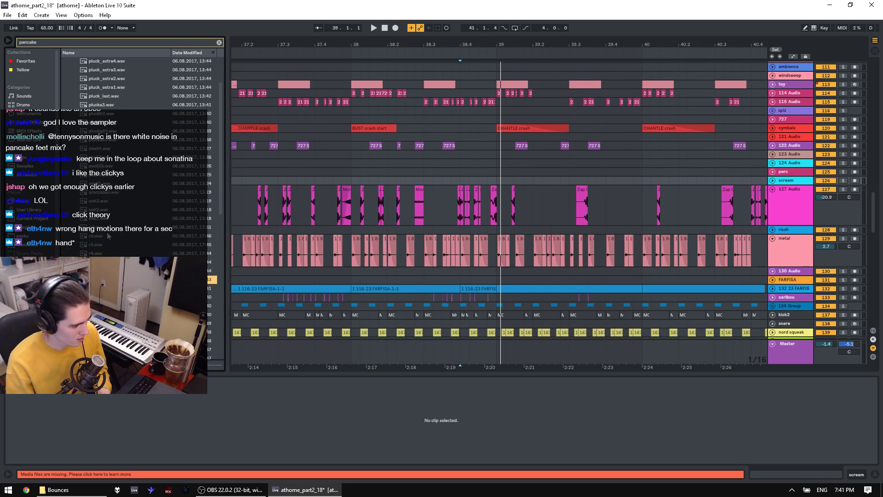
scroll(138, 156, "down", 2)
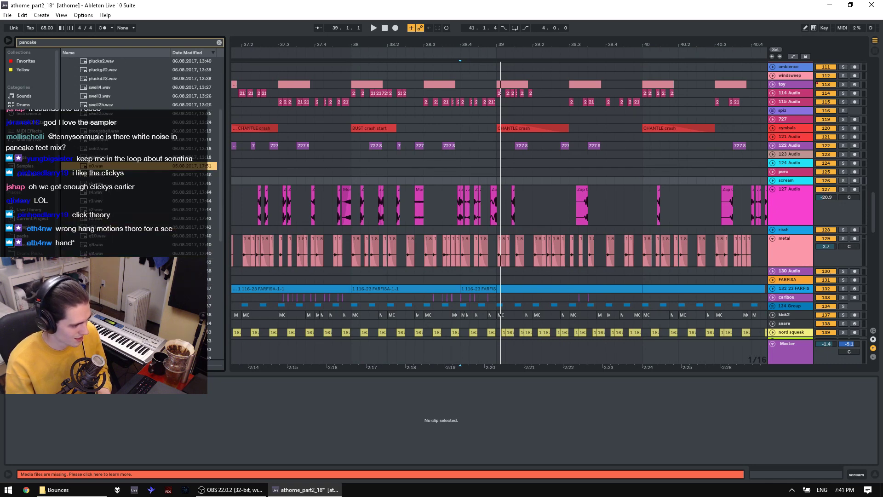
scroll(137, 157, "down", 7)
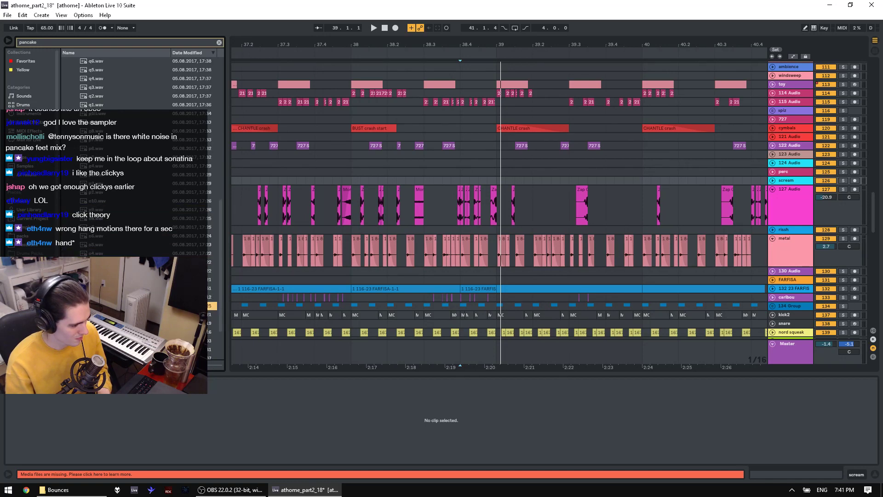
Step: Preview consecutive samples in the mpd folder, working upward from those well below the q files
left_click(165, 288)
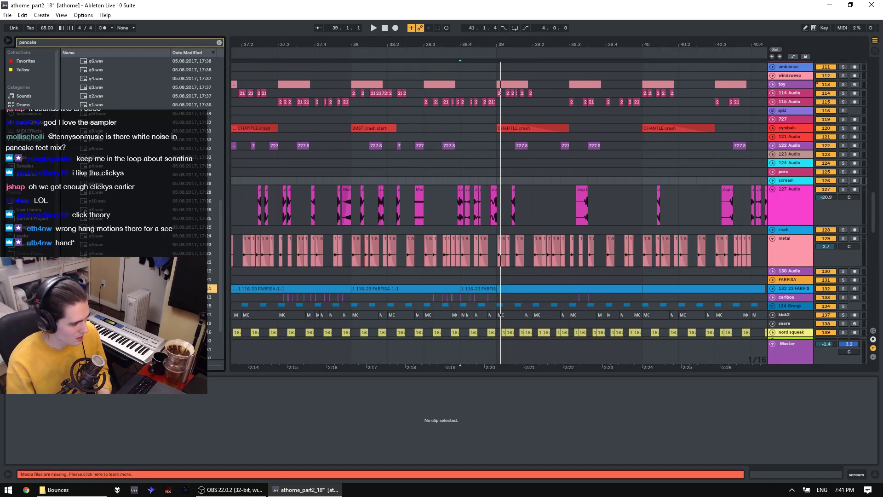
key("Up")
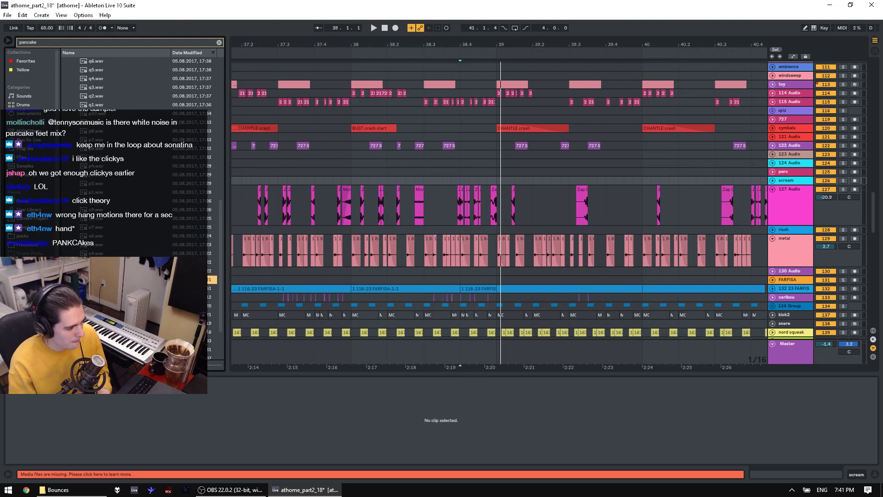
key("Up")
key("Up")
key("Up")
key("Up")
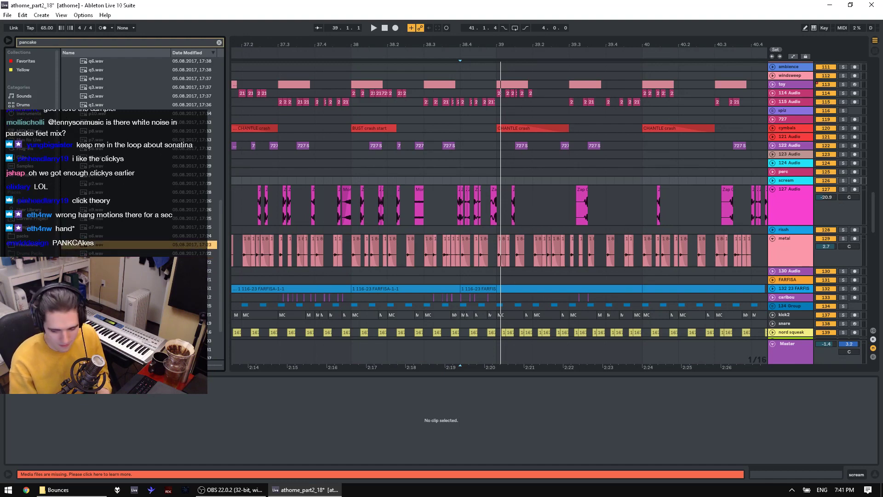
key("Up")
key("Up")
key("Up")
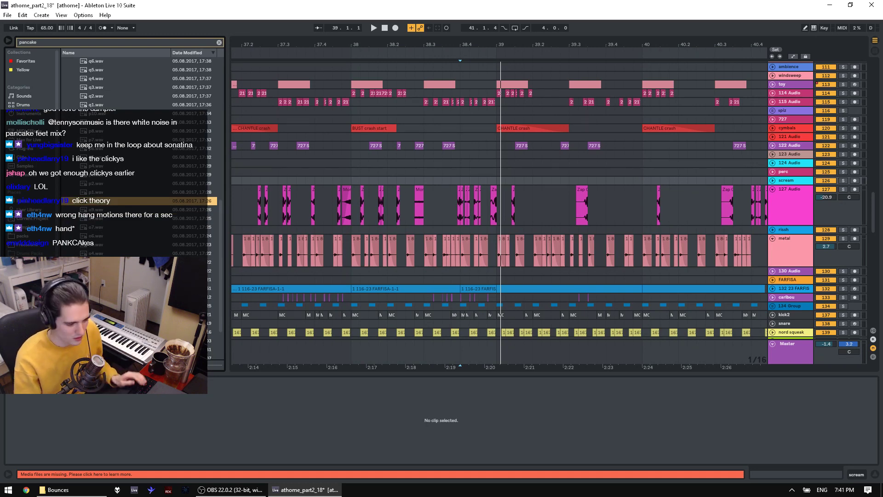
Step: Go back up the mpd folder previewing individual samples, including r6.wav and some near the pluck files
scroll(105, 210, "up", 8)
left_click(106, 209)
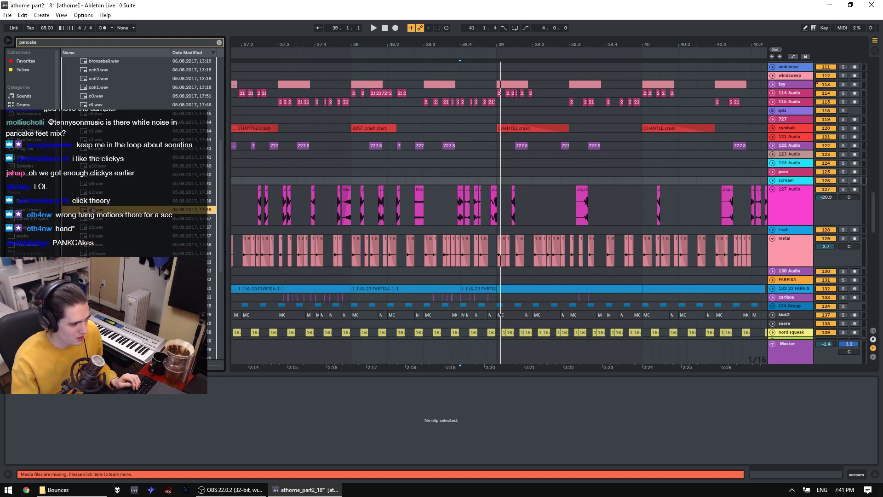
left_click(106, 177)
scroll(106, 180, "up", 2)
left_click(99, 228)
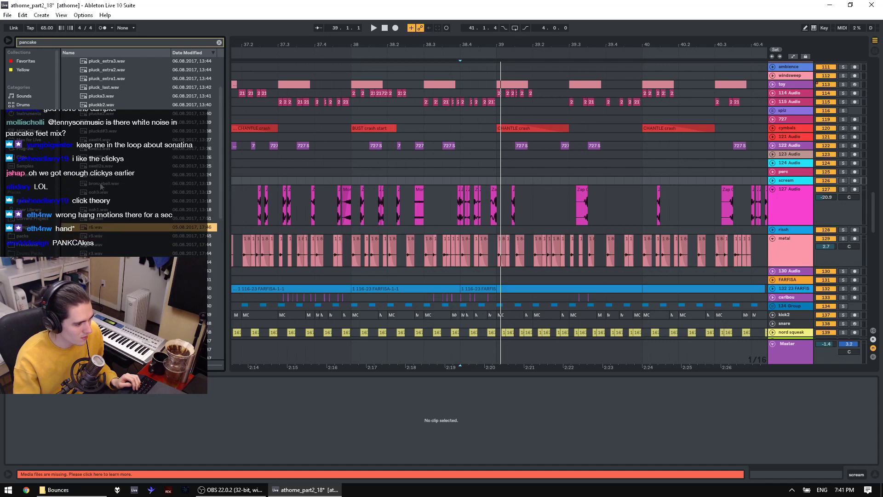
scroll(100, 187, "up", 3)
left_click(102, 262)
left_click(105, 192)
left_click(117, 141)
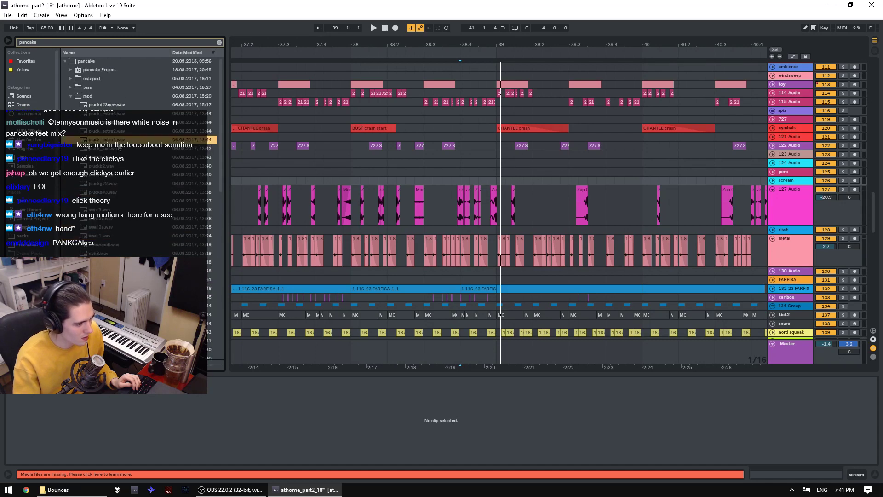
Step: Collapse the mpd folder, expand the octapad folder and preview 2A.wav, 2C.wav and 2D.wav
left_click(71, 96)
scroll(94, 185, "down", 2)
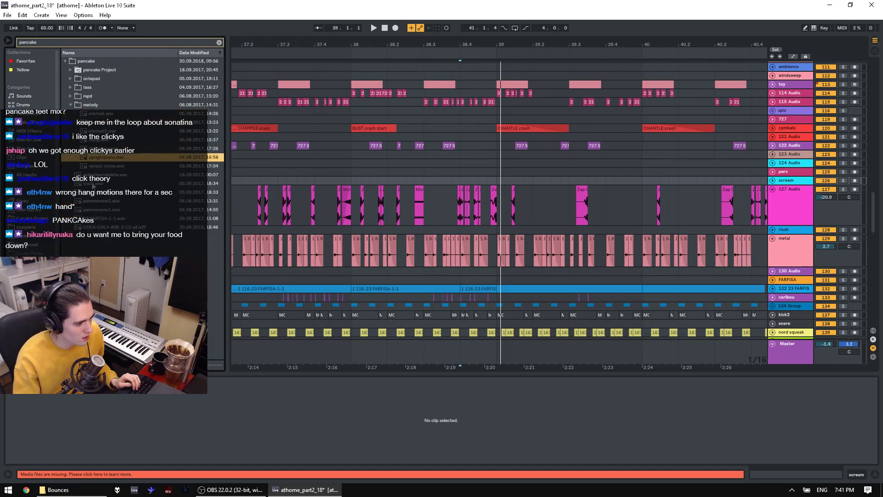
left_click(71, 78)
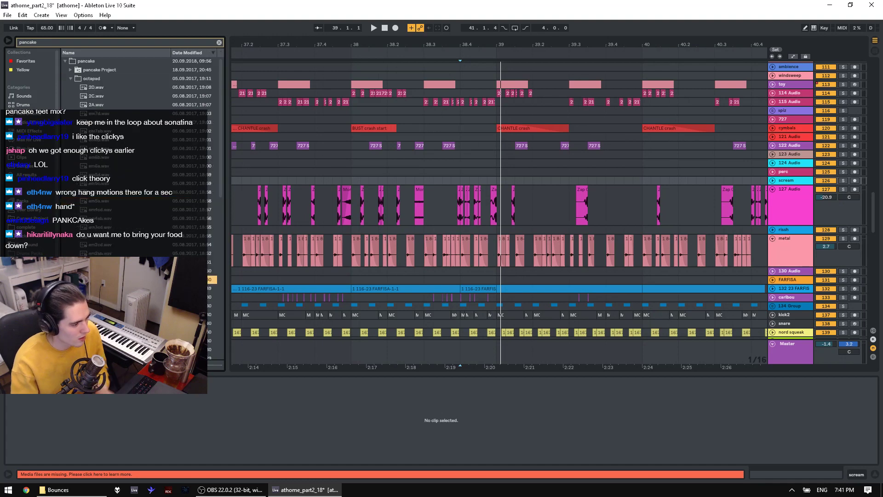
left_click(99, 105)
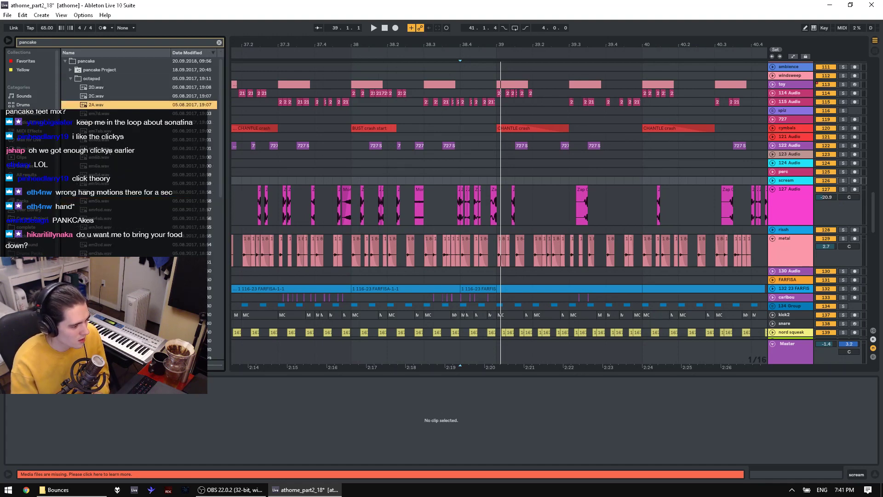
key("Up")
key("Up")
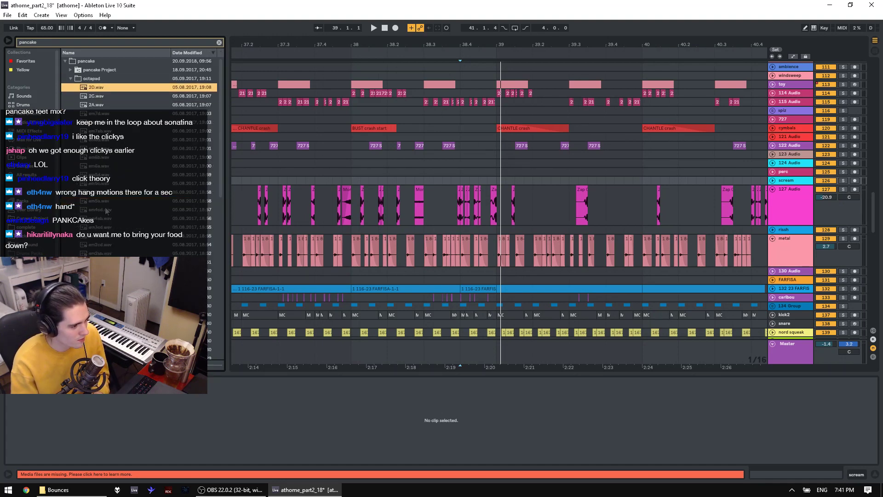
scroll(109, 251, "down", 2)
scroll(105, 241, "up", 2)
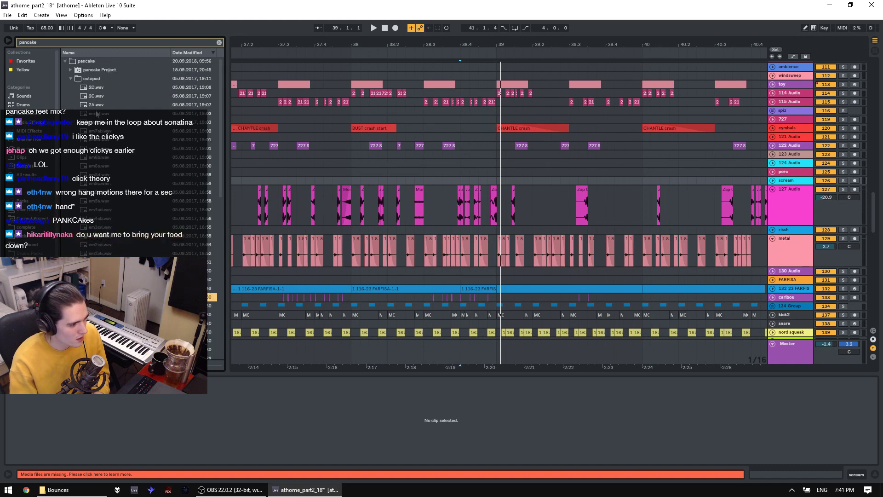
left_click(98, 100)
key("Up")
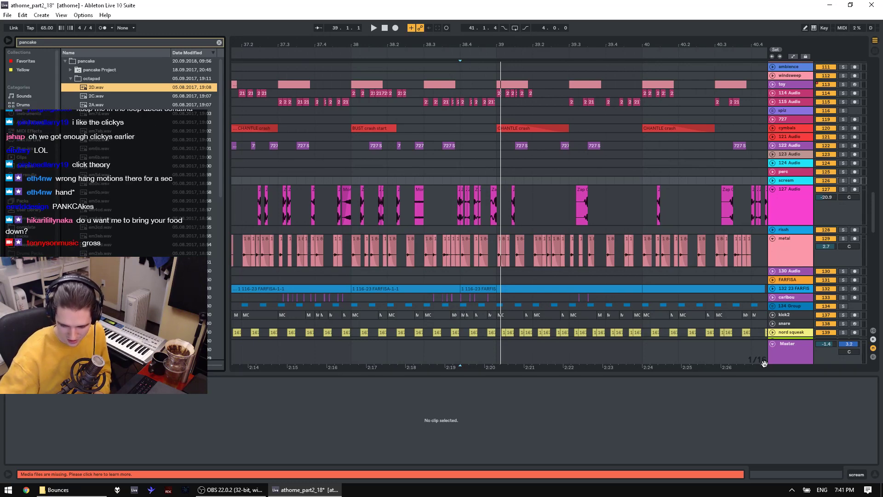
Step: Replay the mix briefly from beat 38.4, then compare the octapad samples 2C.wav, 2A.wav and 2D.wav again
key("space")
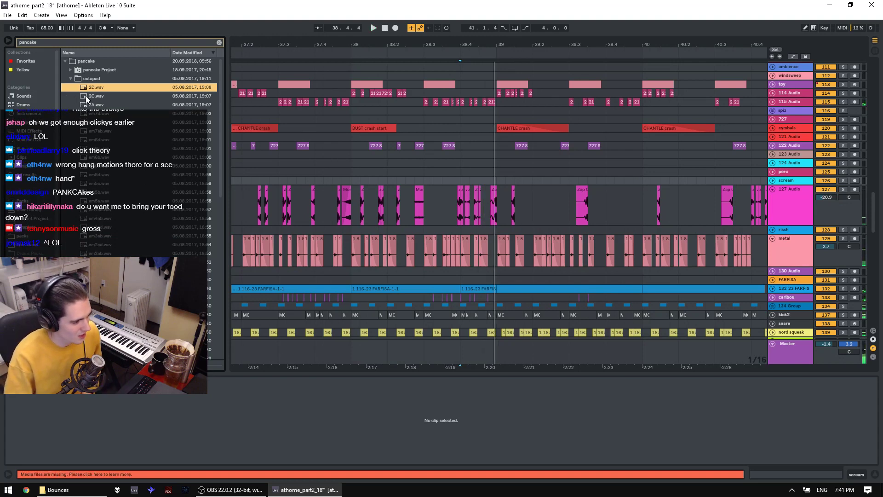
left_click(86, 97)
left_click(99, 107)
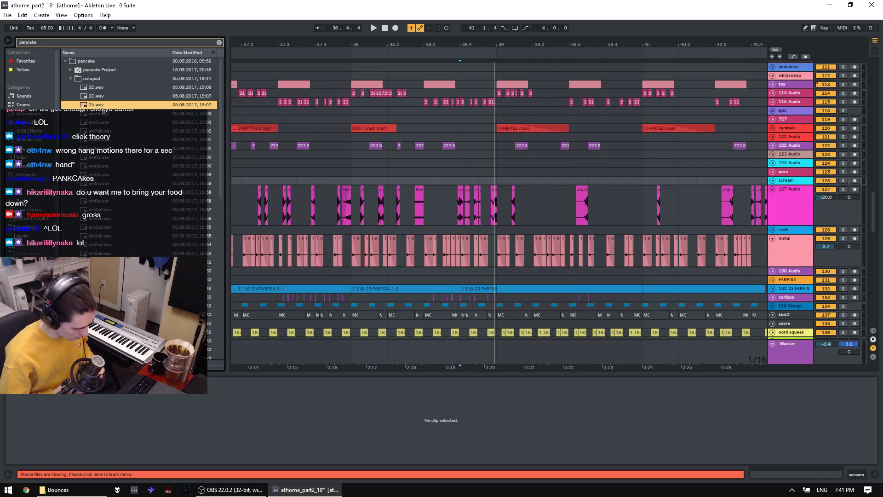
left_click(104, 96)
key("Up")
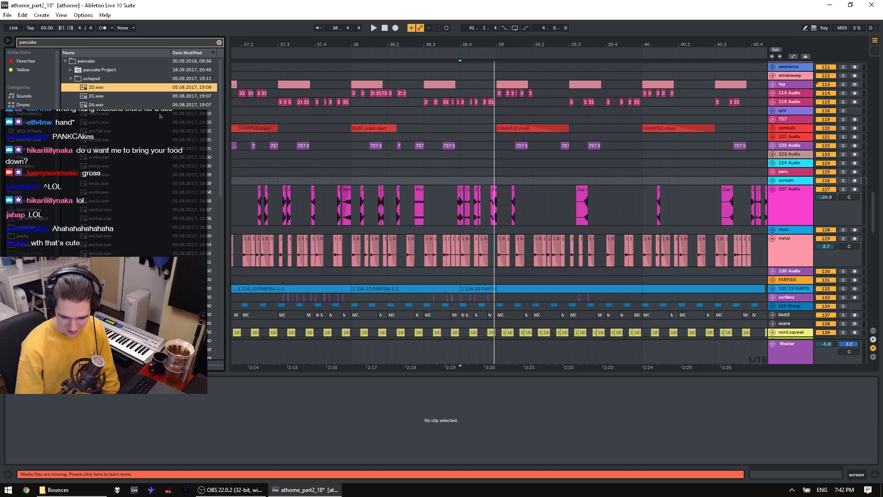
Step: Audition further octapad samples down the list, past the em files and the D, C and B files
scroll(174, 131, "down", 2)
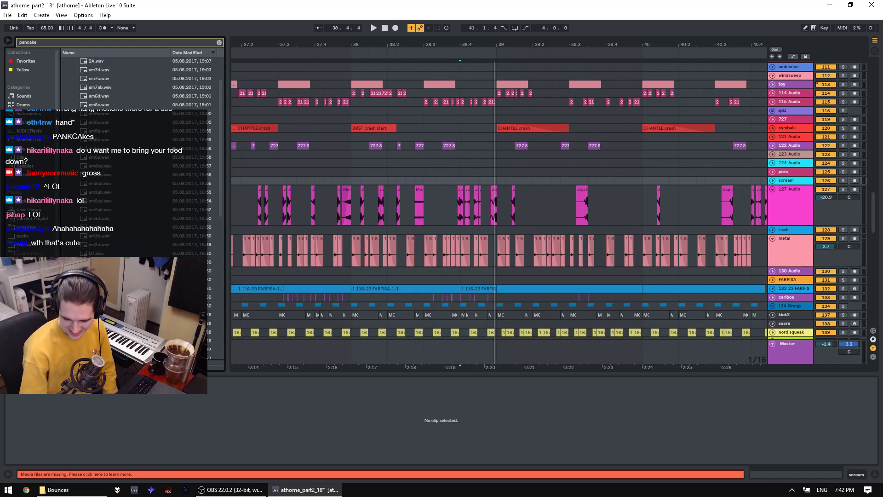
scroll(129, 222, "down", 5)
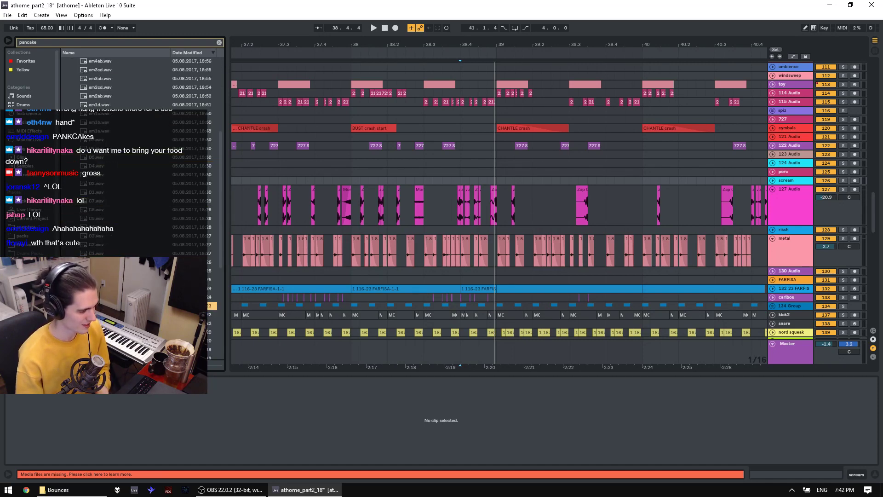
scroll(129, 222, "down", 5)
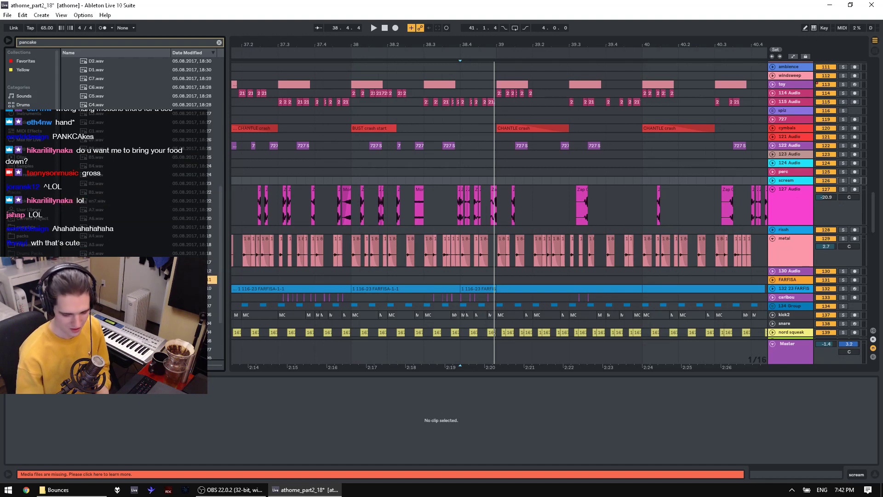
scroll(130, 222, "down", 2)
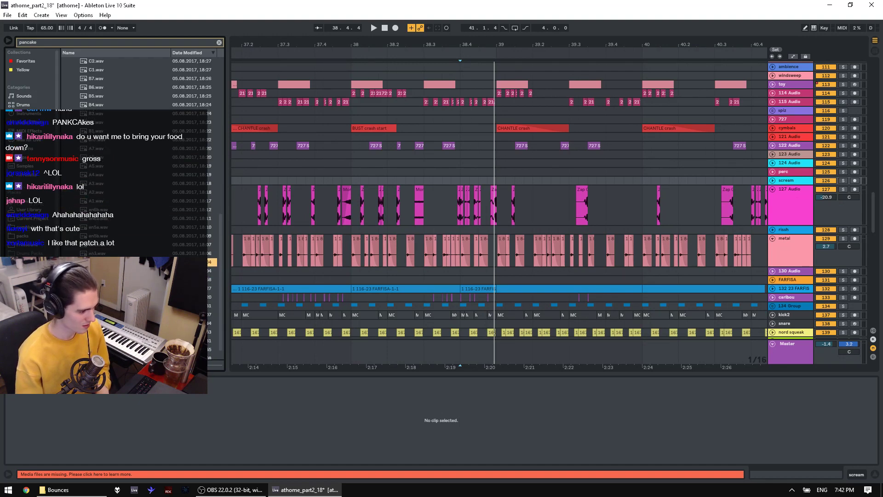
key("Up")
key("Up")
Step: Zoom the arrangement out to bars 30 to 50 and play the full mix from beat 35.4 into bar 36
left_click(550, 180)
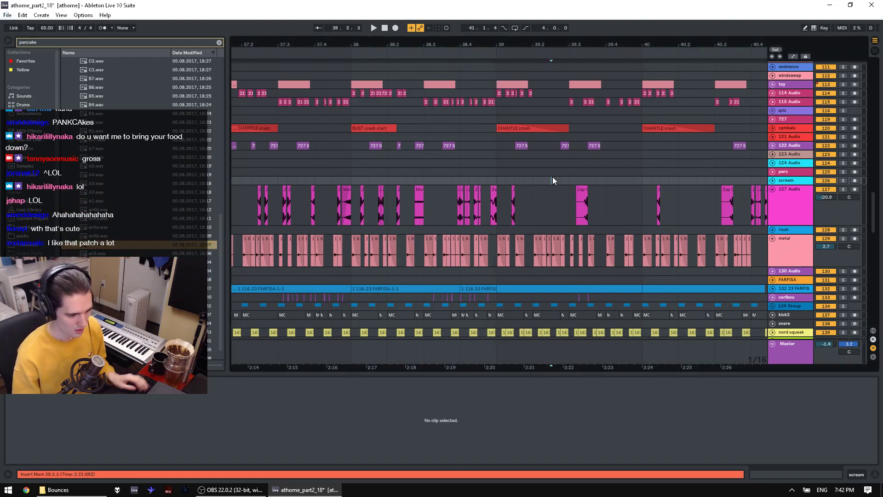
mouse_move(620, 43)
left_mouse_down()
mouse_move(492, 18)
mouse_move(493, 5)
left_mouse_up()
left_click(392, 181)
key("space")
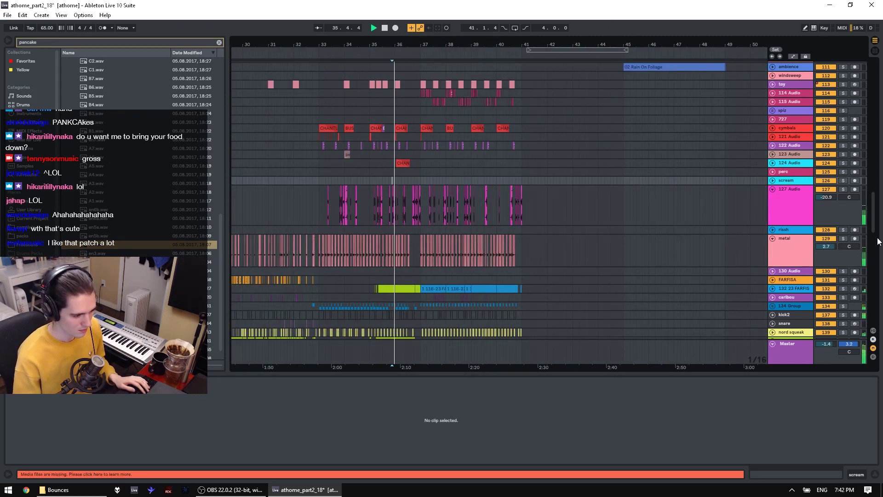
left_click(842, 162)
key("space")
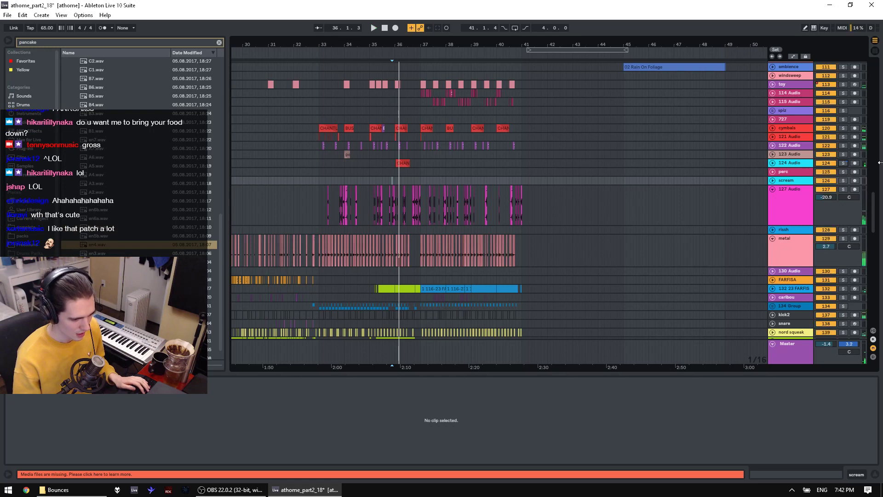
scroll(796, 329, "down", 10)
right_click(797, 329)
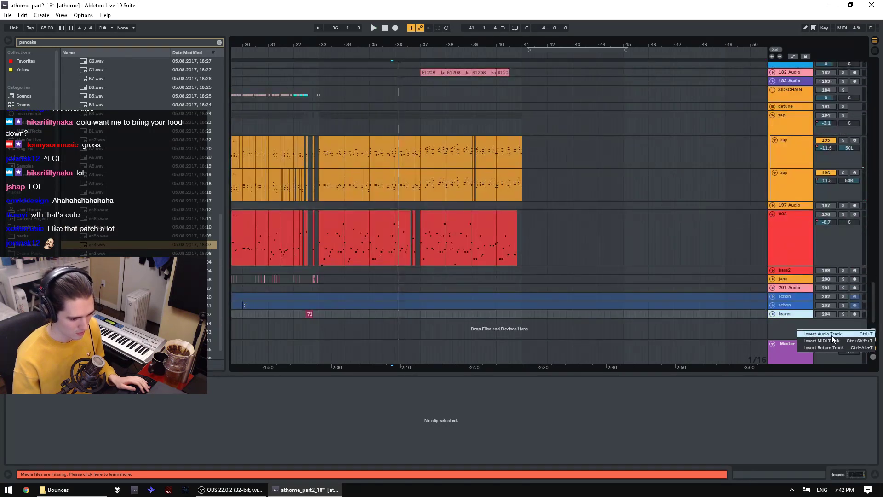
left_click(820, 336)
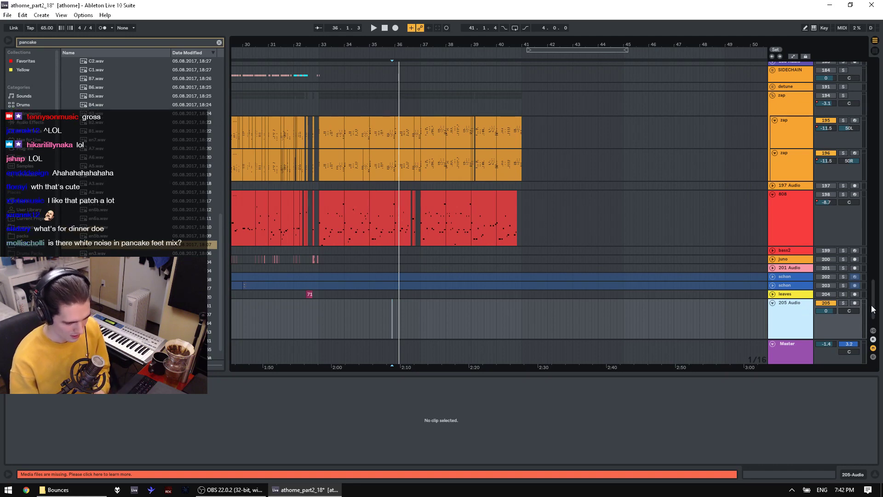
key("ctrl+z")
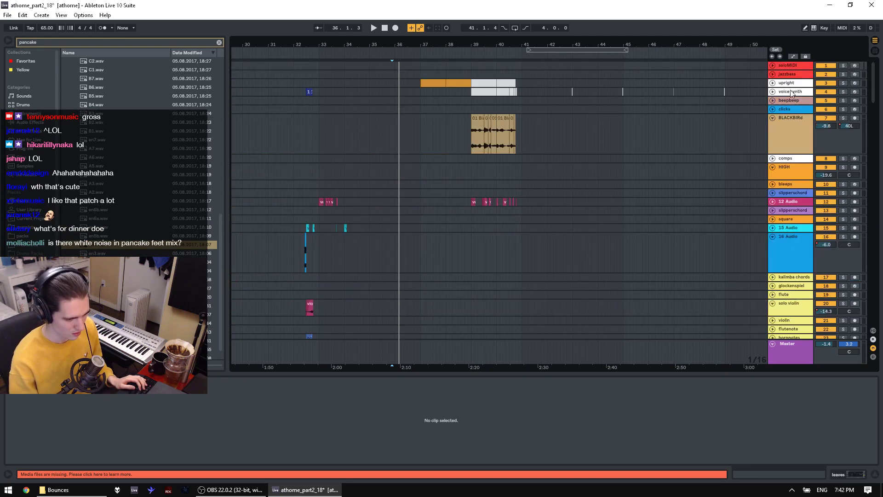
Step: Collapse all the unfolded arrangement tracks and play the mix from just before bar 47
left_click(772, 119, "alt")
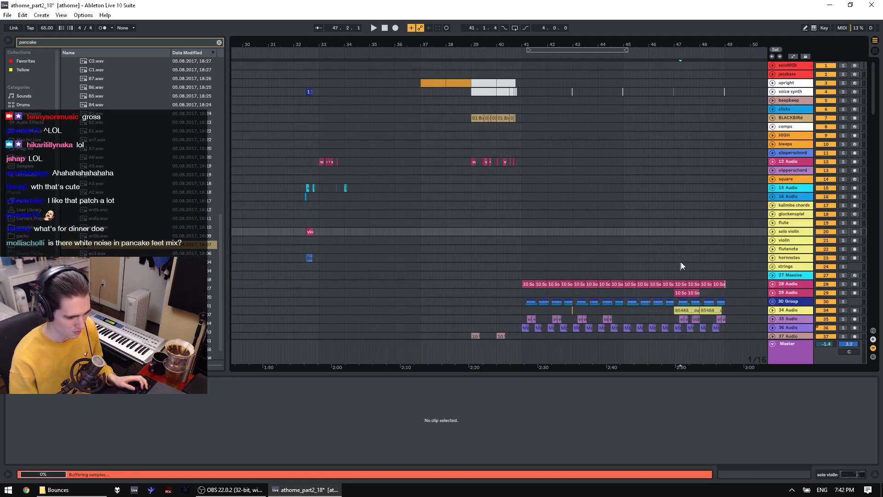
left_click(671, 275)
left_click(678, 284)
left_click(674, 276)
key("space")
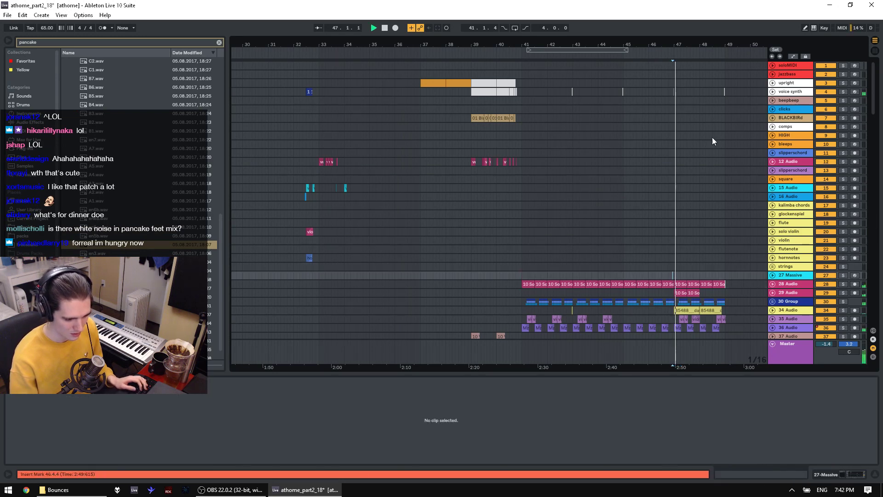
Step: Play the mix from bar 55 in the second part of the arrangement
scroll(679, 308, "right", 5)
left_click(711, 240)
key("space")
key("space")
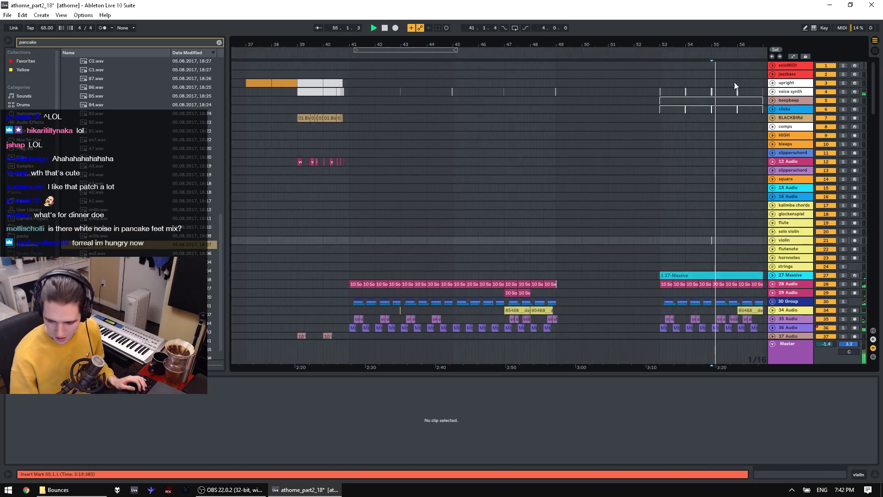
Step: Audition the section starting at bar 53 several times, playing from just before its first clips while checking the tracks below
left_click_drag(737, 44, 577, 45)
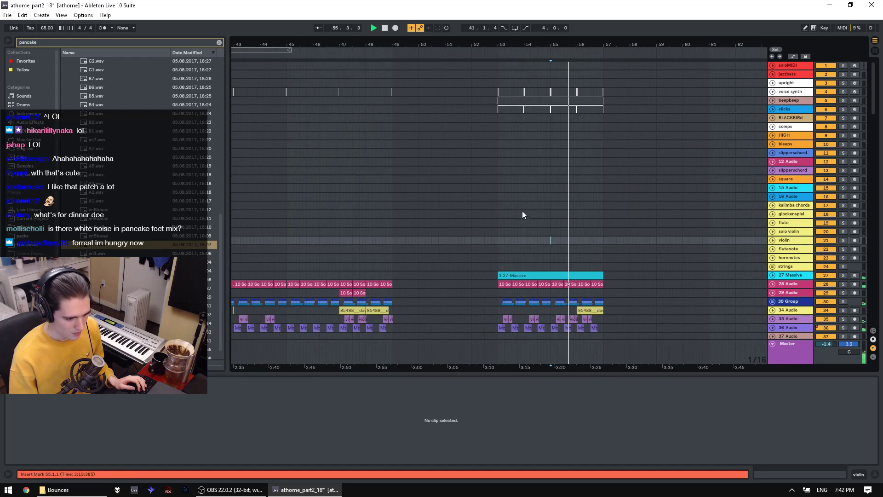
left_click(499, 223)
key("space")
scroll(630, 257, "down", 1)
scroll(629, 256, "down", 3)
left_click(496, 203)
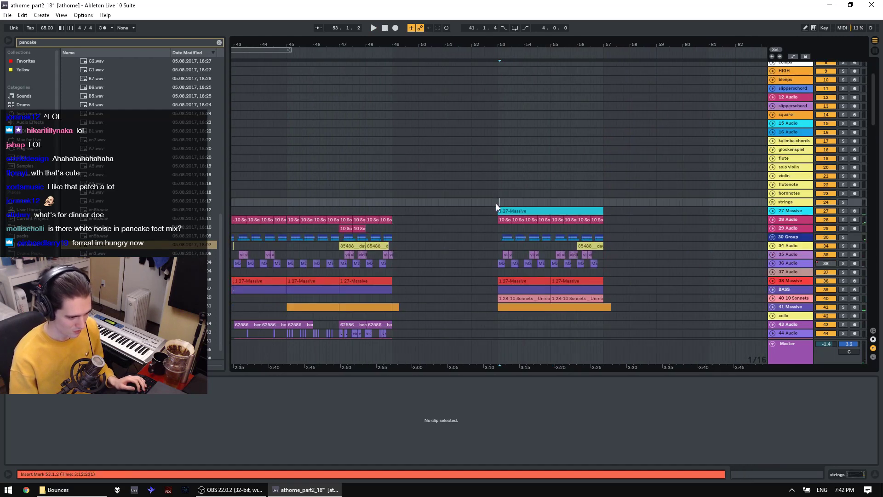
key("space")
scroll(636, 239, "down", 4)
key("space")
left_click_drag(874, 143, 865, 74)
key("space")
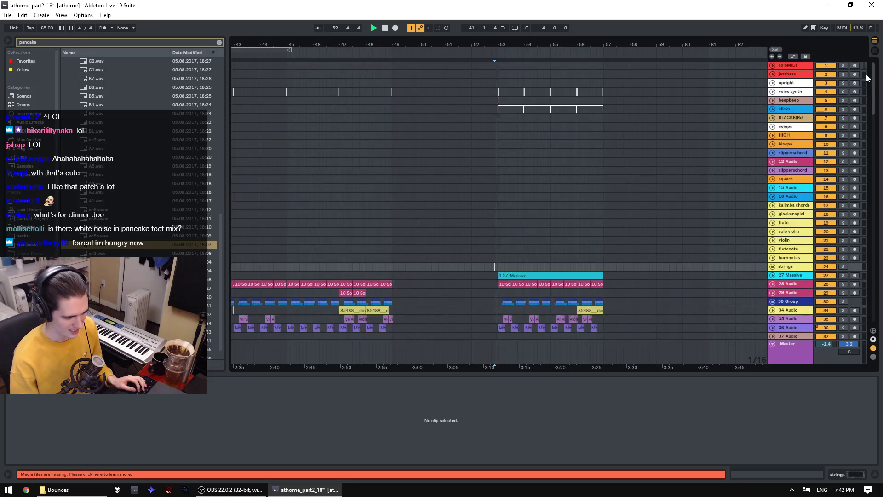
Step: Solo the 40 10 Sonnets track briefly during playback and unfold it to show its clips
left_click_drag(867, 75, 865, 142)
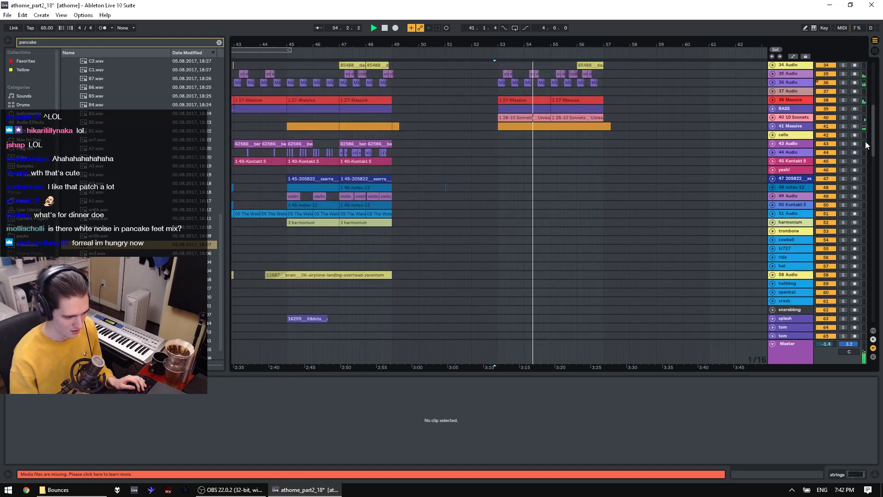
left_click(844, 117)
left_click(772, 117)
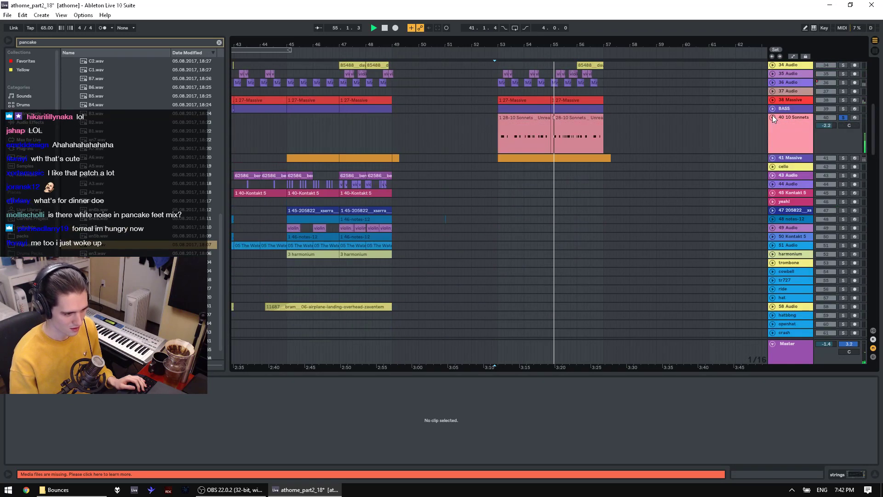
left_click(843, 118)
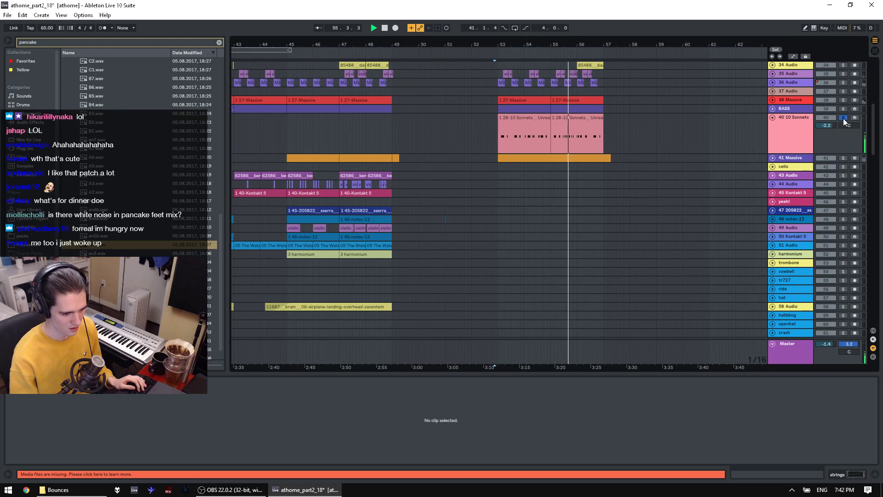
Step: Play from beat 55.2.4 and inspect the source sample in the 40 10 Sonnets track's Sampler
left_click(562, 153)
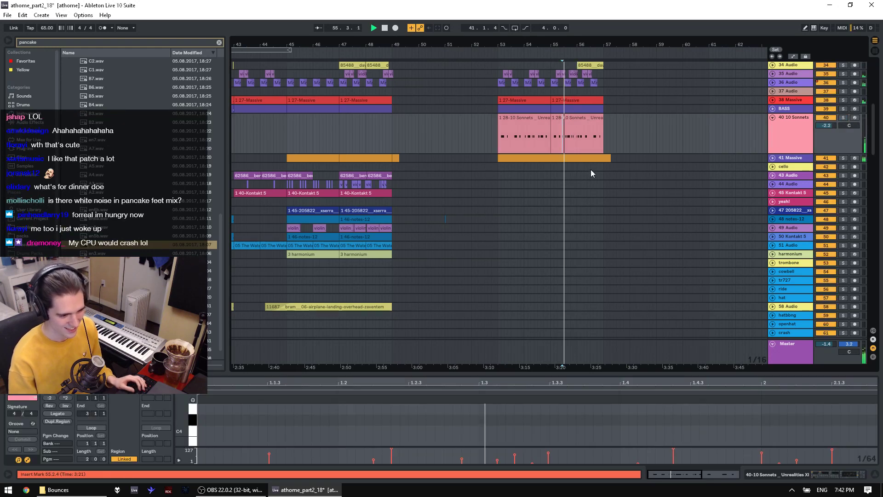
key("space")
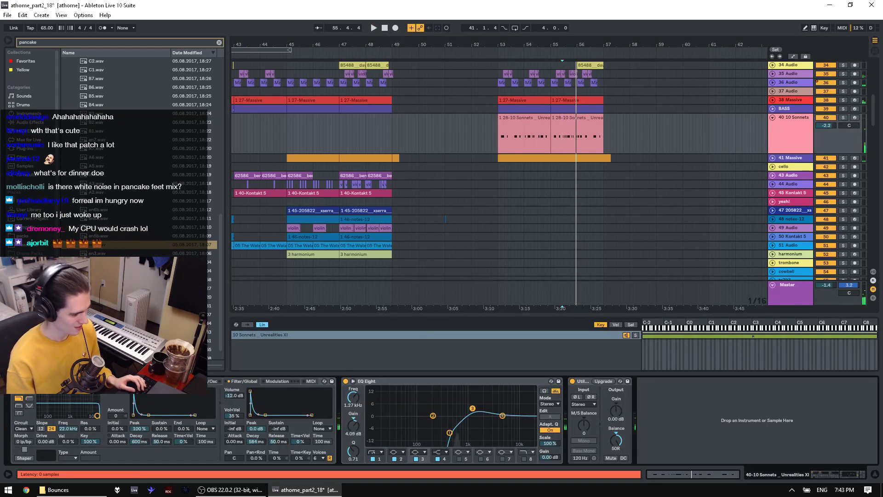
left_click(159, 381)
left_click(179, 381)
left_click(159, 381)
key("space")
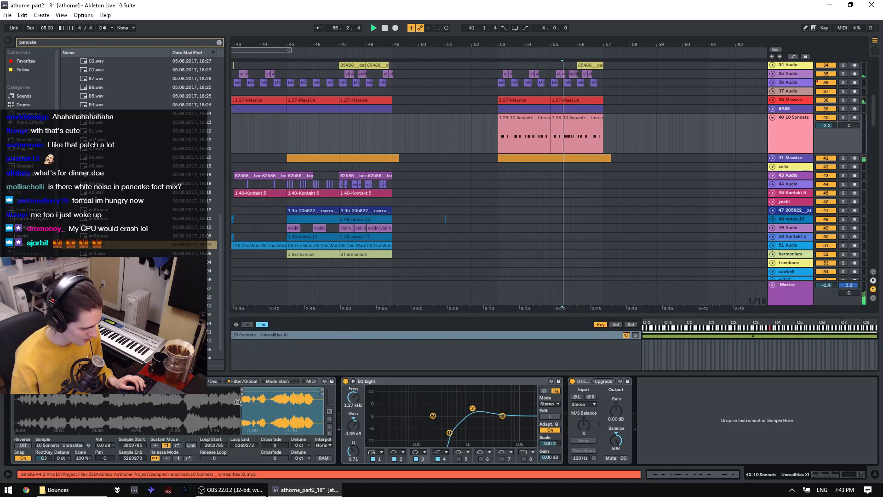
Step: Arm the 40 10 Sonnets track and set its Sampler volume envelope to 60.0 s decay, -20 dB sustain and 3.83 s release
left_click(854, 118)
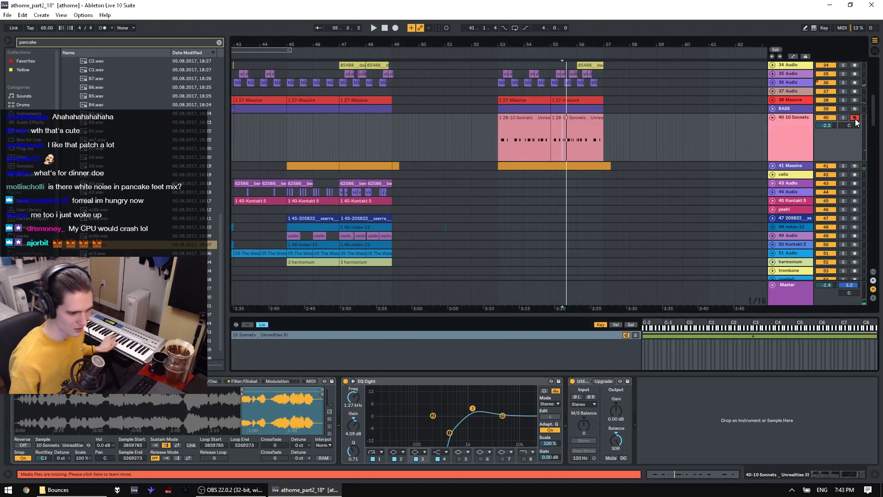
left_click(213, 380)
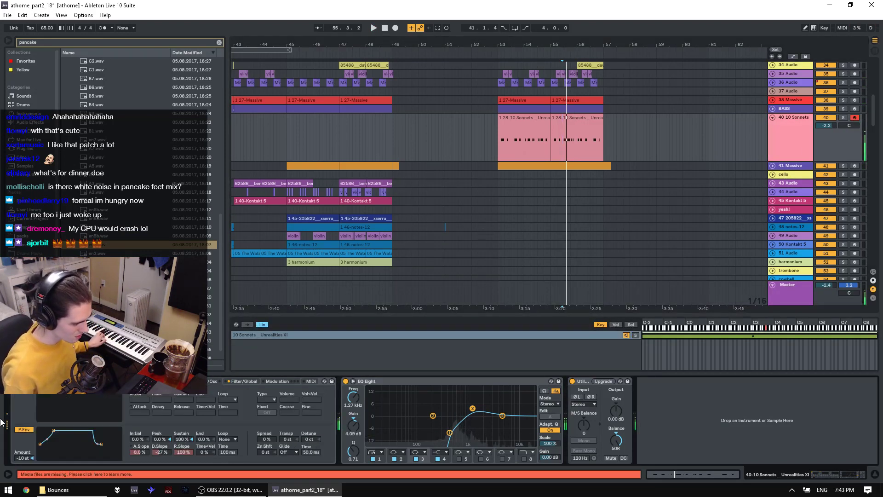
left_click(248, 380)
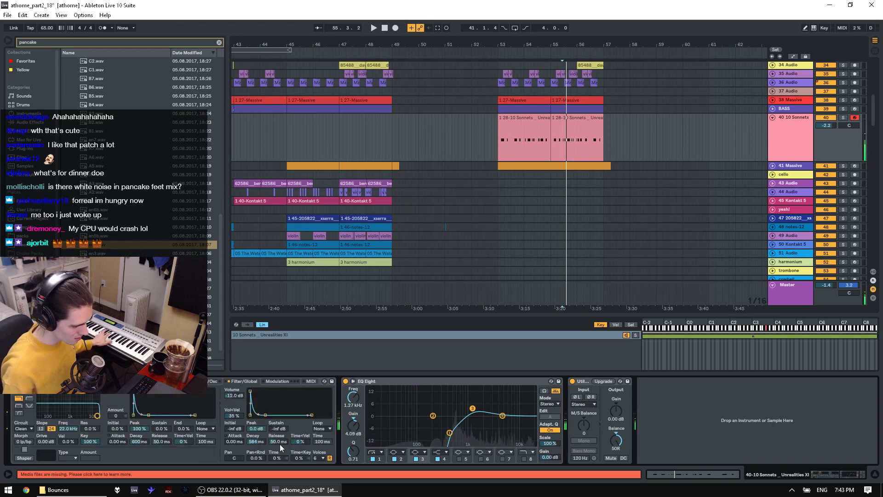
left_click_drag(280, 443, 272, 414)
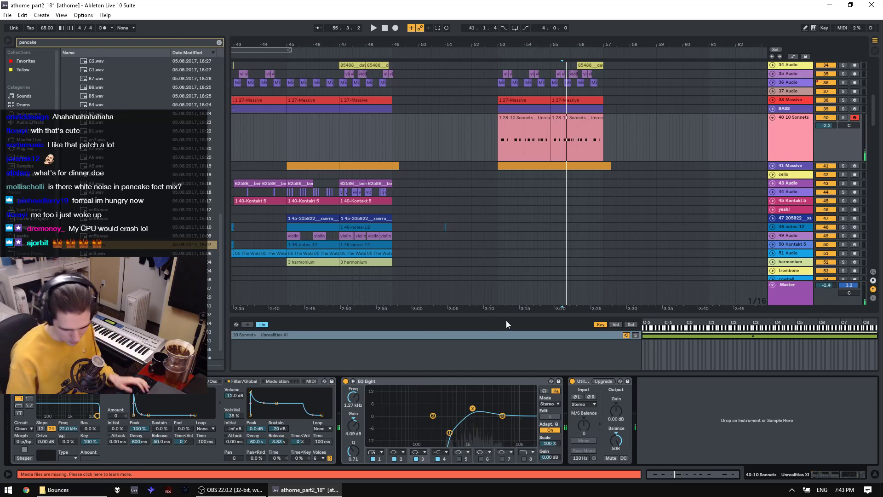
Step: Play the second 10 Sonnets clip from bar 55 repeatedly and check the Sampler's pitch envelope while listening
left_click(562, 118)
key("space")
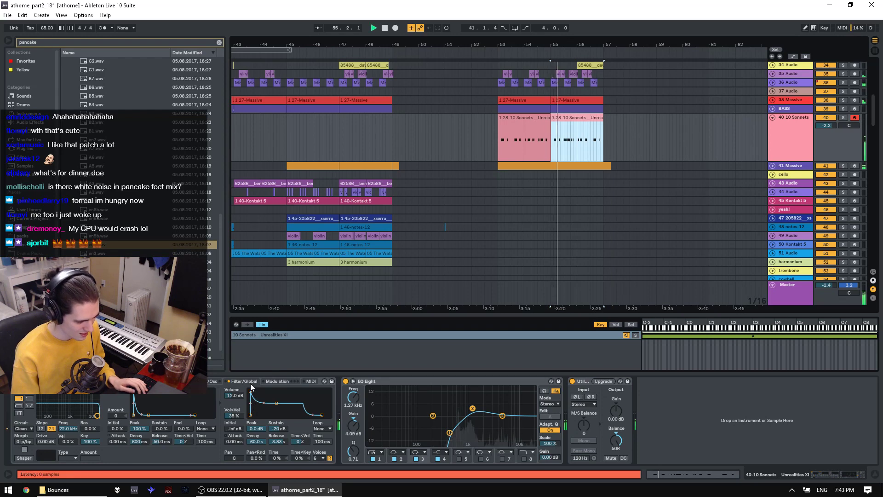
key("space")
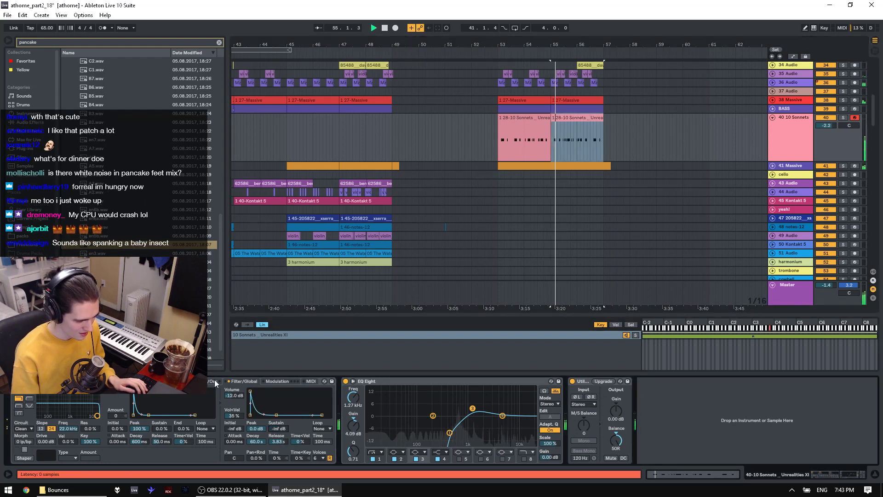
left_click(214, 382)
left_click(29, 430)
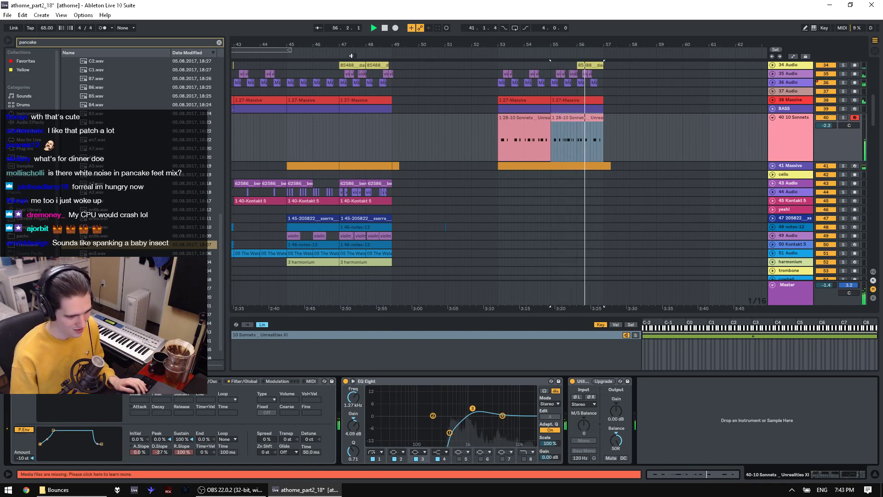
Step: Zoom the arrangement out to about bars 23 to 77 and play the mix from beat 26.1.4
left_click_drag(478, 45, 517, 15)
key("space")
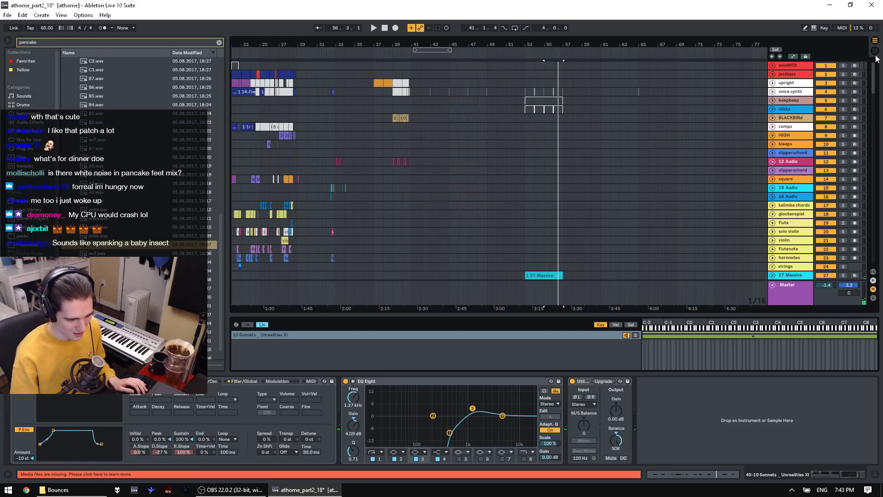
scroll(591, 106, "up", 10)
left_click(271, 116)
key("space")
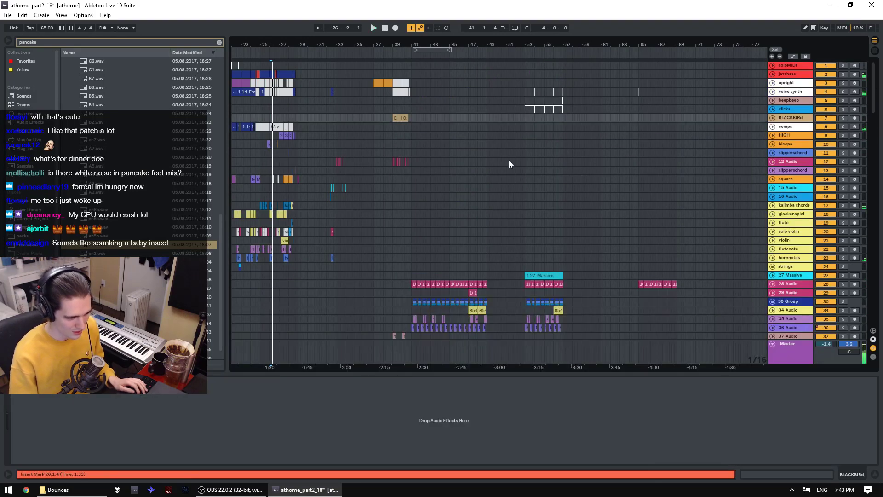
Step: Play the mix from beat 55.1.1 to compare it with the earlier section
left_click(508, 160)
left_click(544, 202)
key("space")
scroll(416, 238, "down", 3)
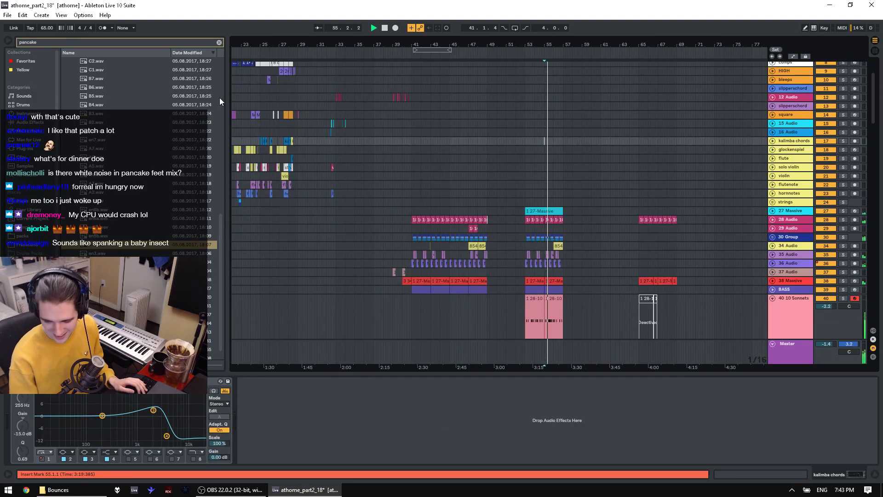
Step: Play the mix from beat 20.4.4 near the middle of the song
scroll(377, 125, "left", 4)
key("space")
left_click(420, 134)
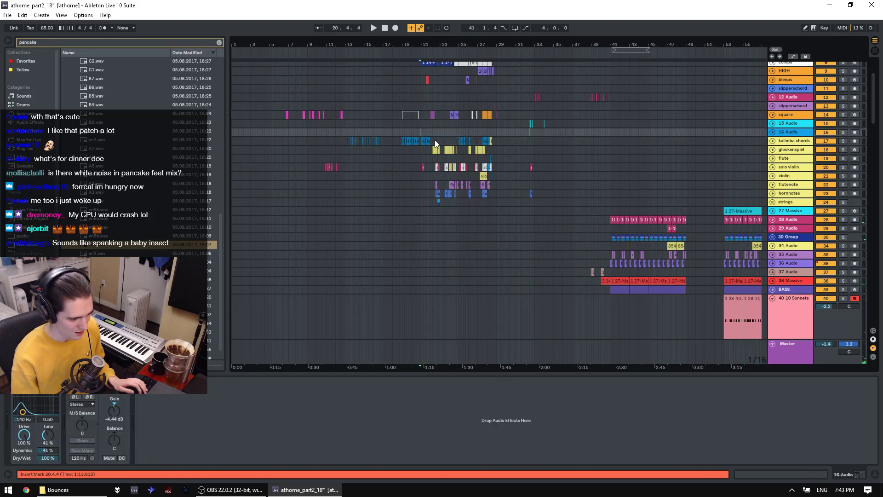
key("space")
Step: Audition the opening section from within bar 7 with 808 and bass2 soloed, followed by the SIDECHAIN group alone, clearing the solo
left_click_drag(873, 92, 878, 378)
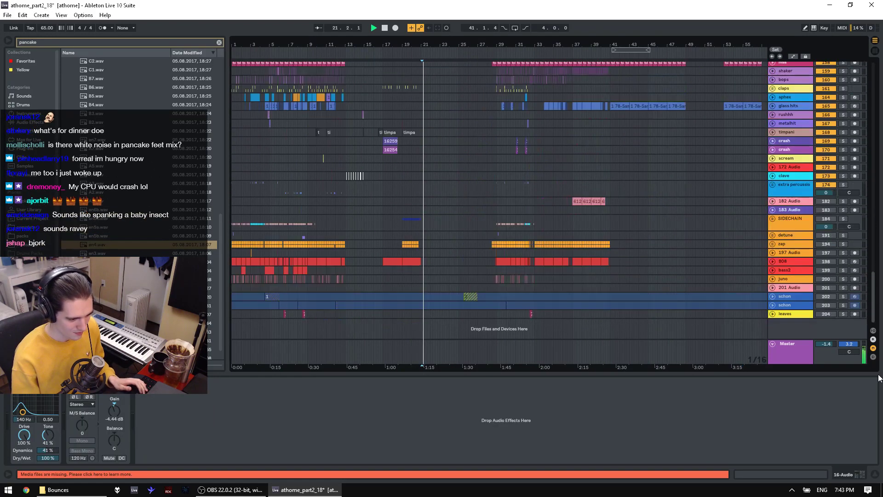
left_click(296, 234)
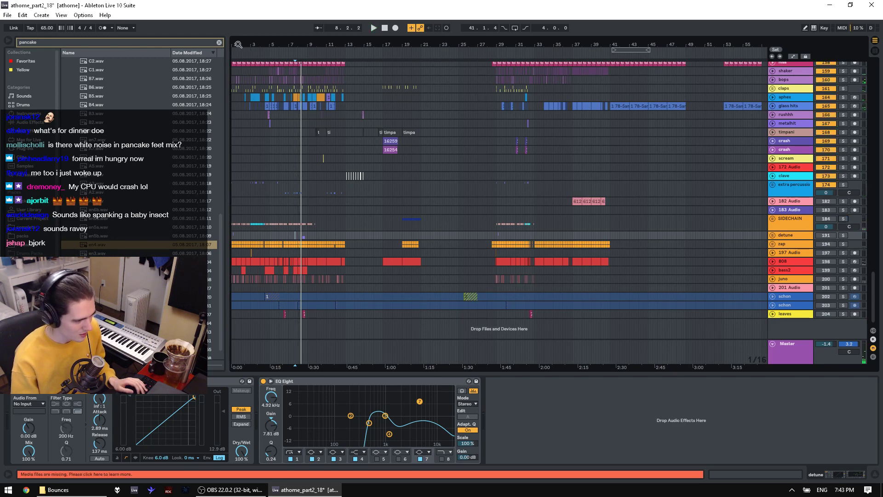
left_click_drag(238, 45, 276, 51)
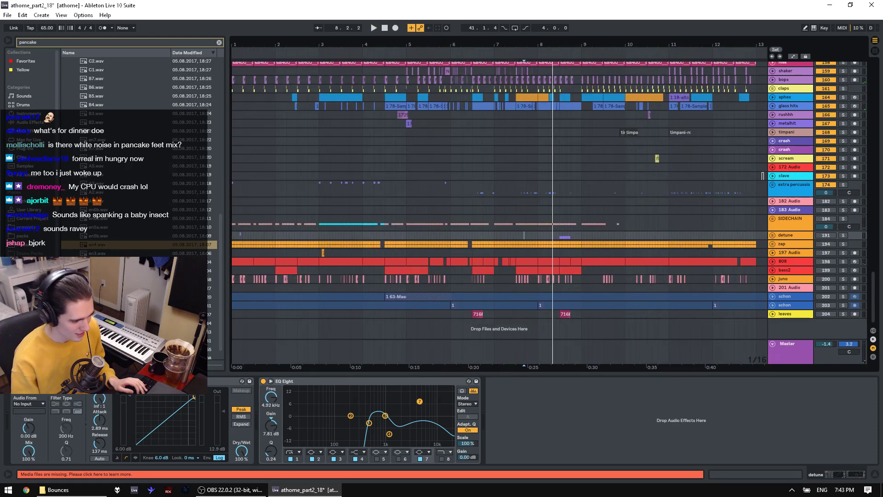
left_click(843, 262)
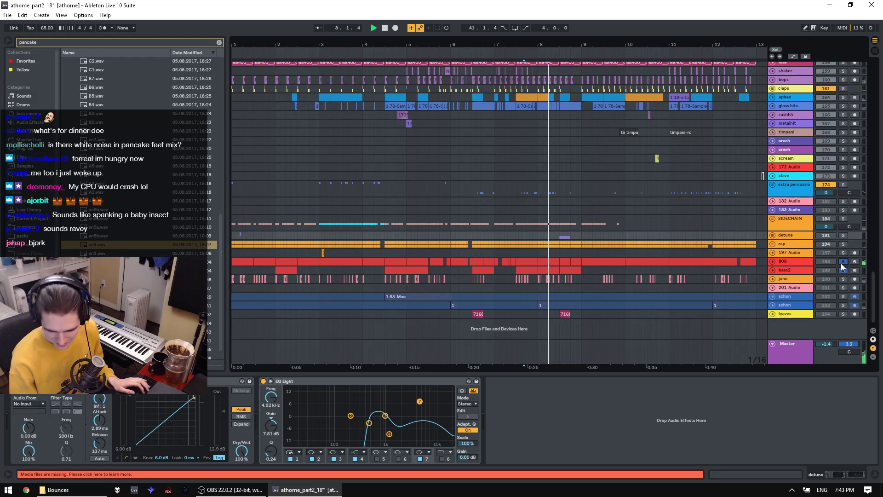
left_click(843, 218)
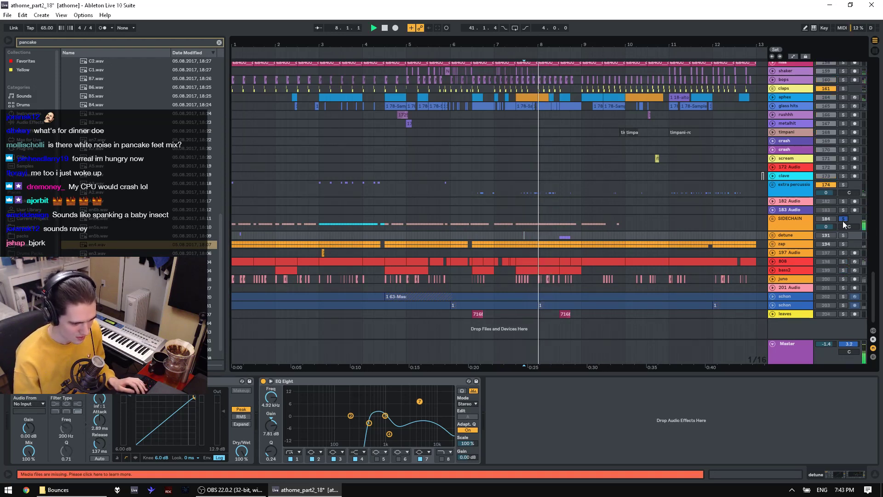
left_click(844, 219)
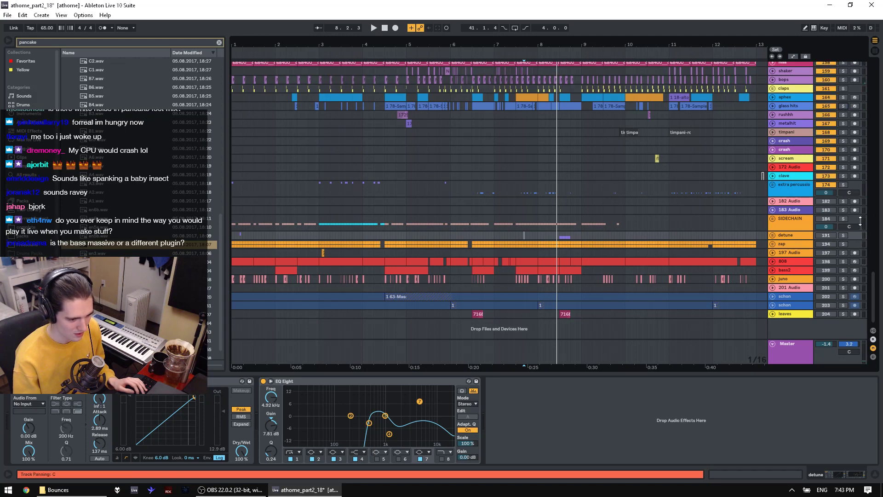
Step: Solo and unfold the aphex track, and play its orange clip at bar 10
scroll(842, 184, "up", 5)
left_click(791, 143)
key("space")
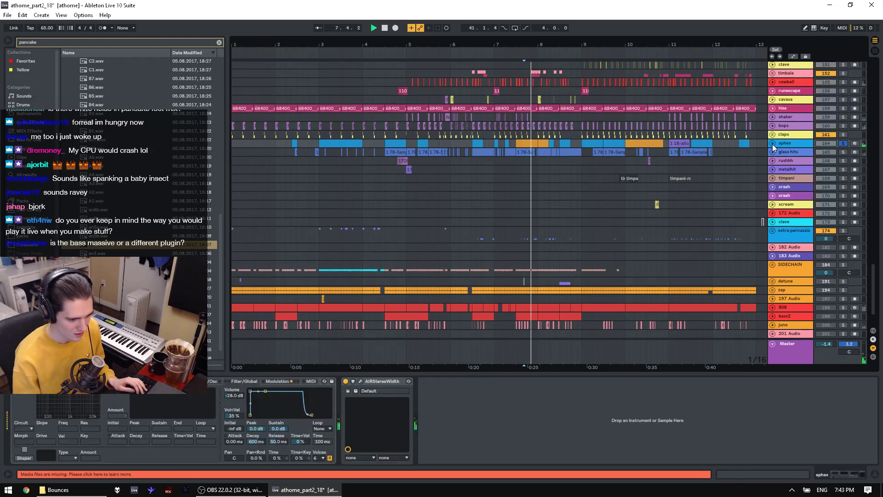
left_click(773, 143)
left_click(644, 147)
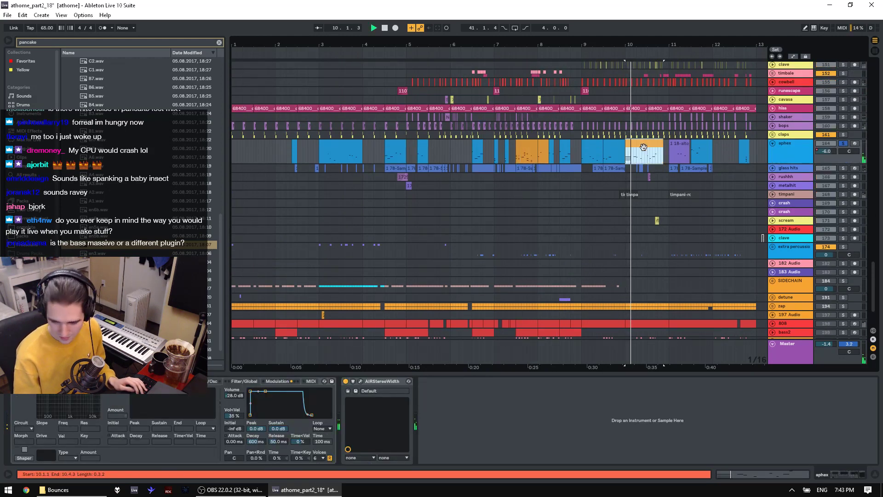
scroll(643, 147, "up", 5)
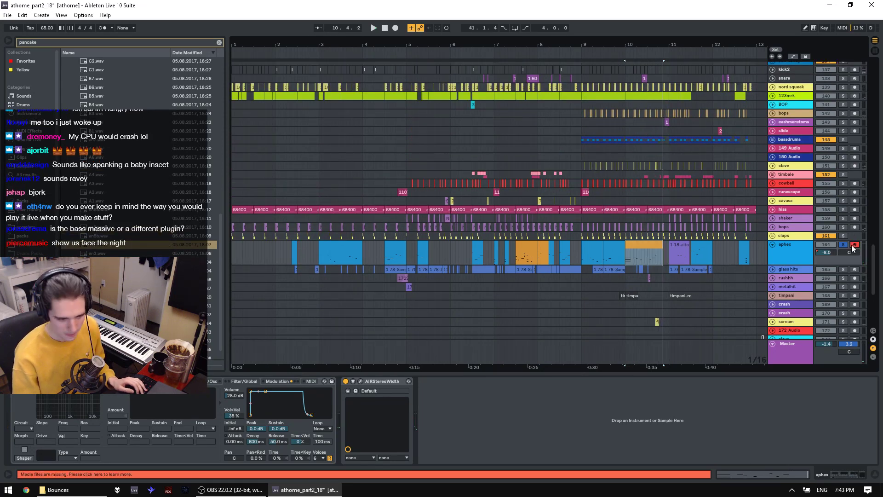
Step: Start opening another Live Set, sort the Ableton folder on Backup (D:) by modification date, and look inside africa Project
left_click(7, 14)
left_click(46, 37)
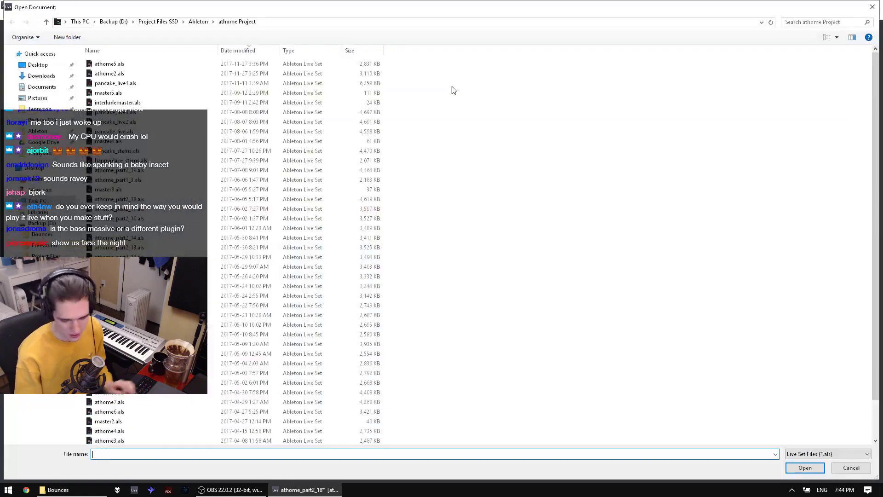
left_click(198, 22)
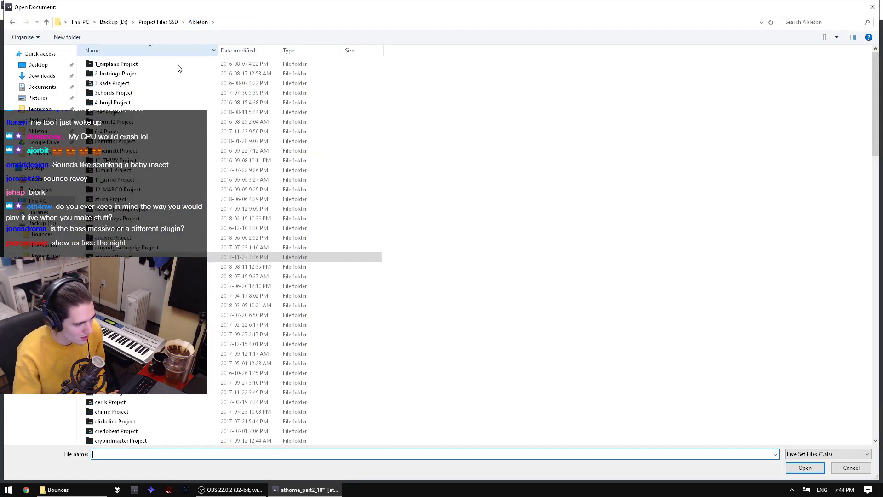
left_click(238, 51)
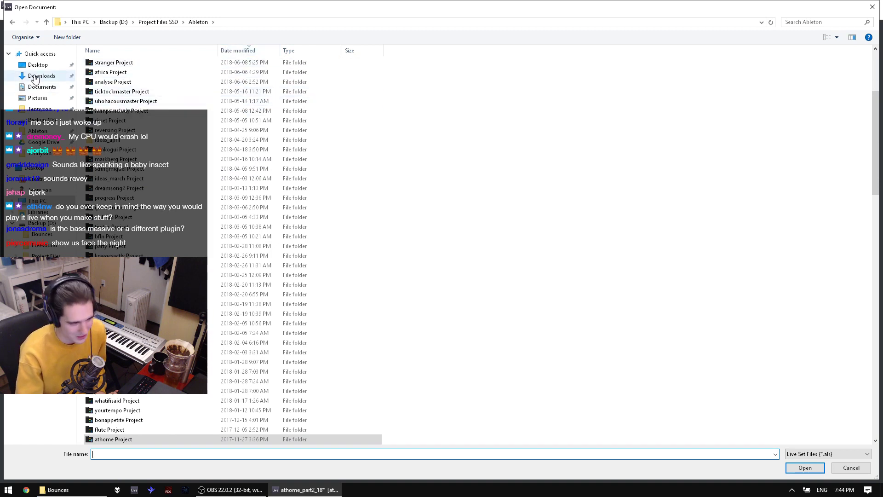
double_click(110, 72)
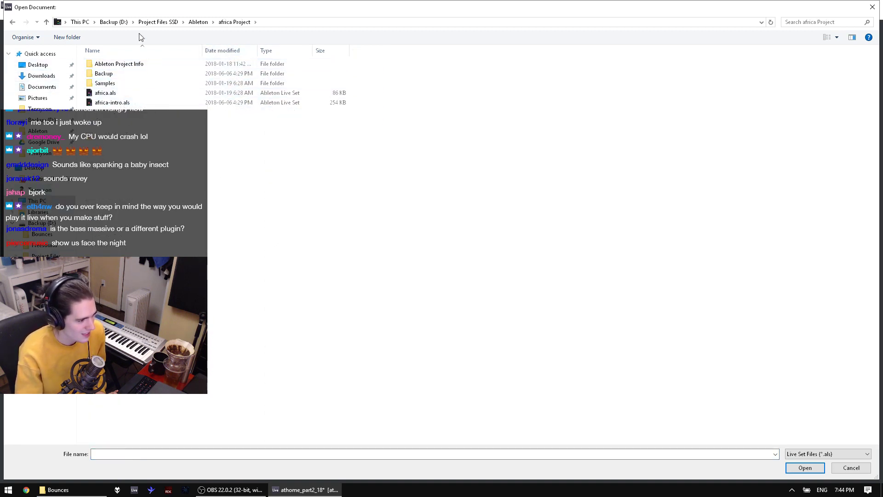
Step: Browse to the Ableton folder under Project Files on Local Disk (C:)
left_click(77, 22)
double_click(131, 137)
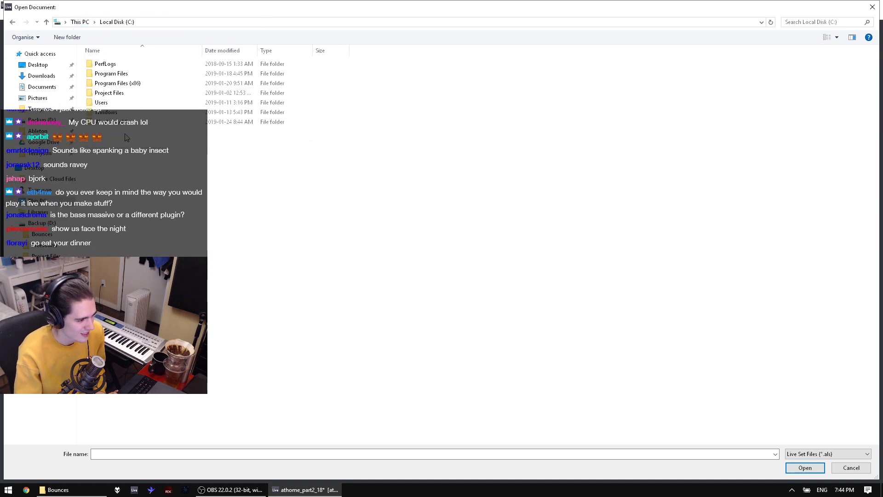
double_click(109, 92)
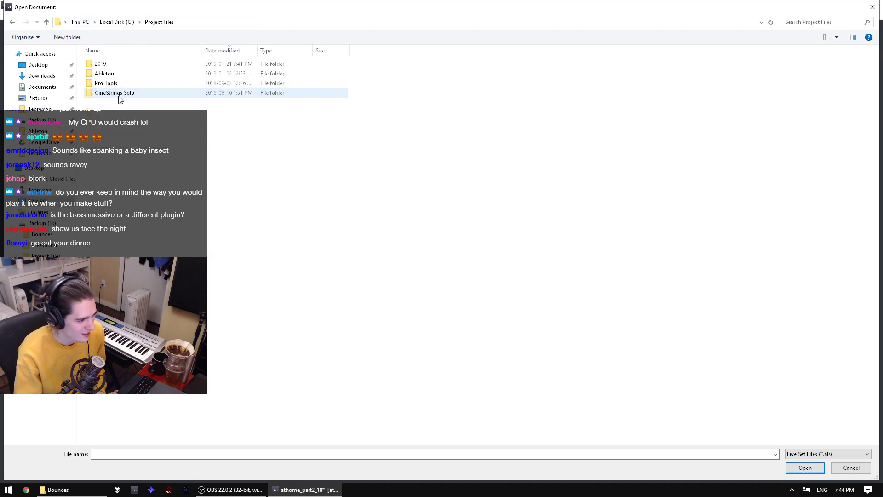
double_click(110, 73)
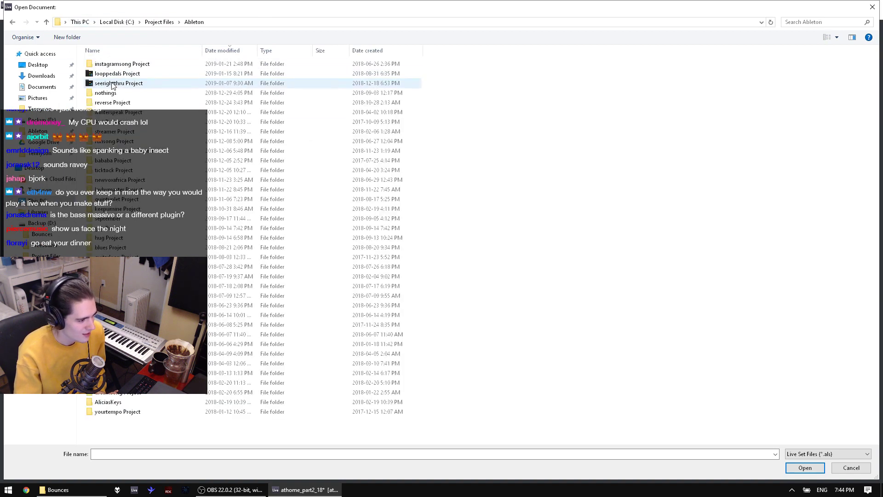
Step: Look through the project folders in the Ableton folder for another song, ending on bababa Project
left_click(111, 412)
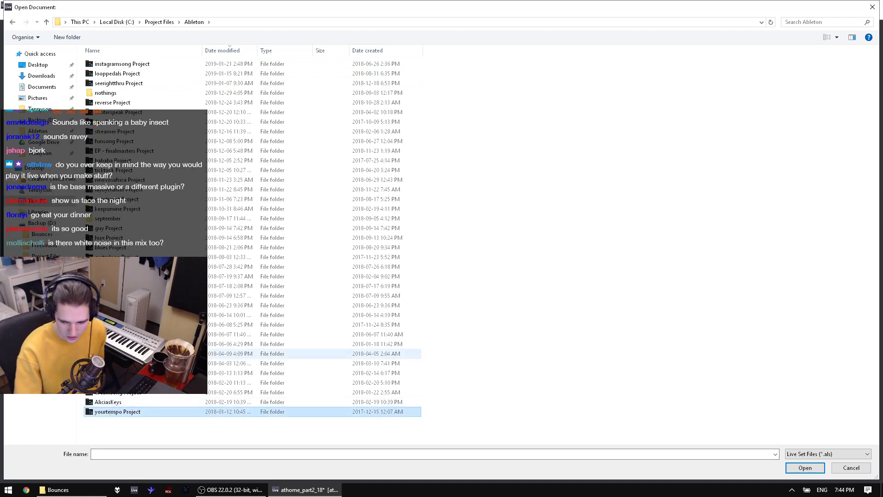
left_click(121, 393)
left_click(121, 353)
left_click(121, 286)
left_click(122, 276)
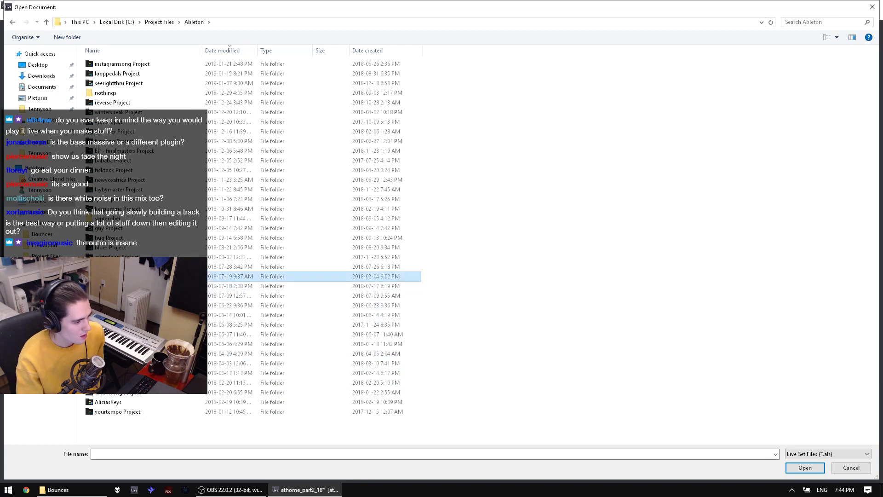
left_click(121, 296)
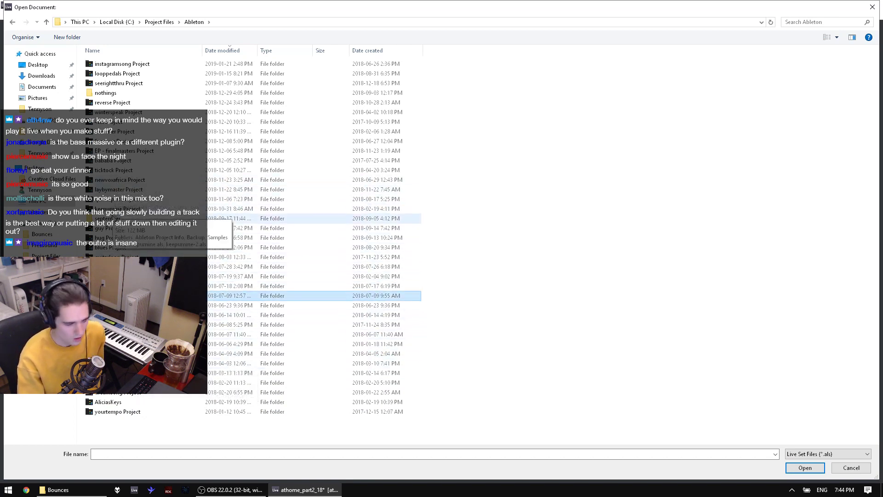
left_click(123, 170)
left_click(121, 162)
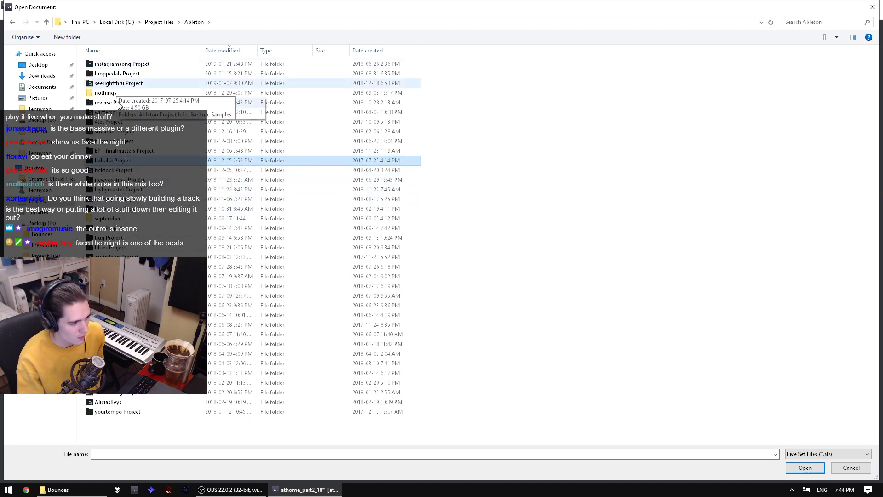
Step: Open the africa song's Live Set from bababa Project without saving the changes to athome_part2_18
double_click(126, 165)
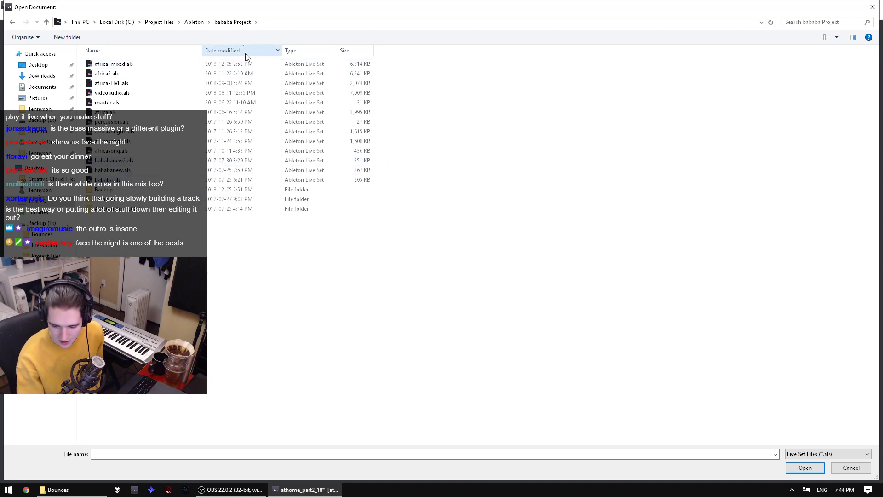
left_click(158, 65)
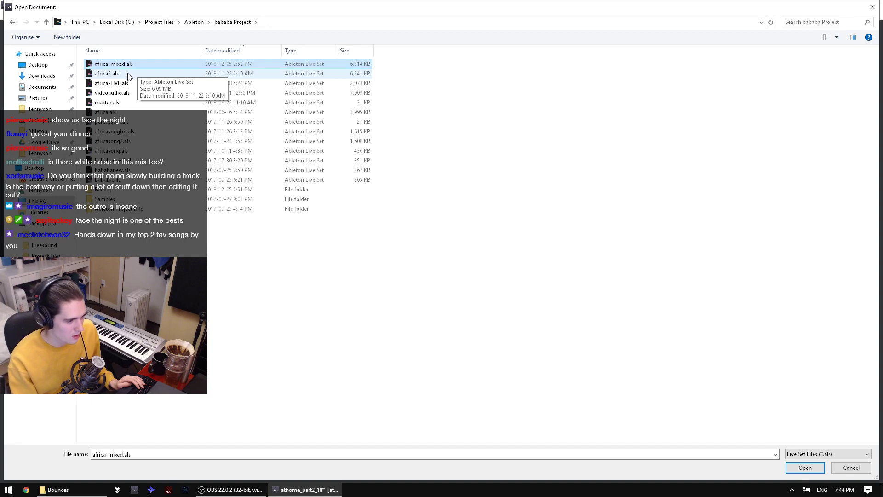
left_click(115, 73)
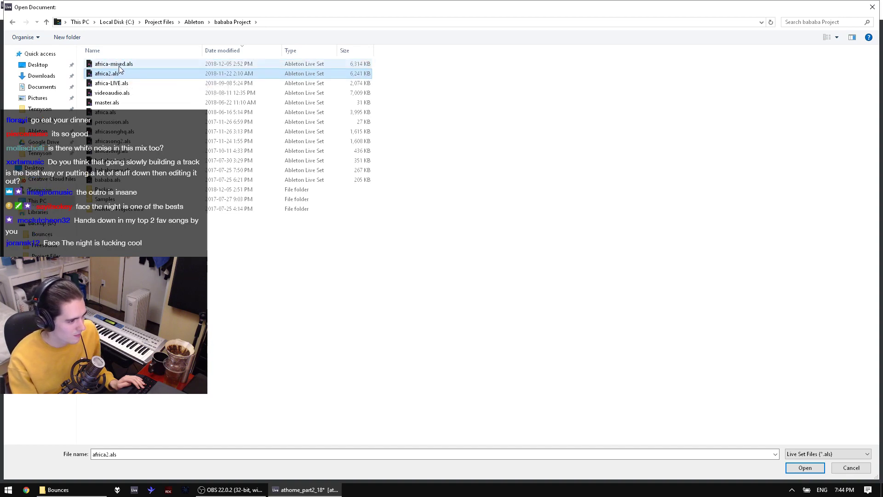
left_click(114, 64)
double_click(117, 72)
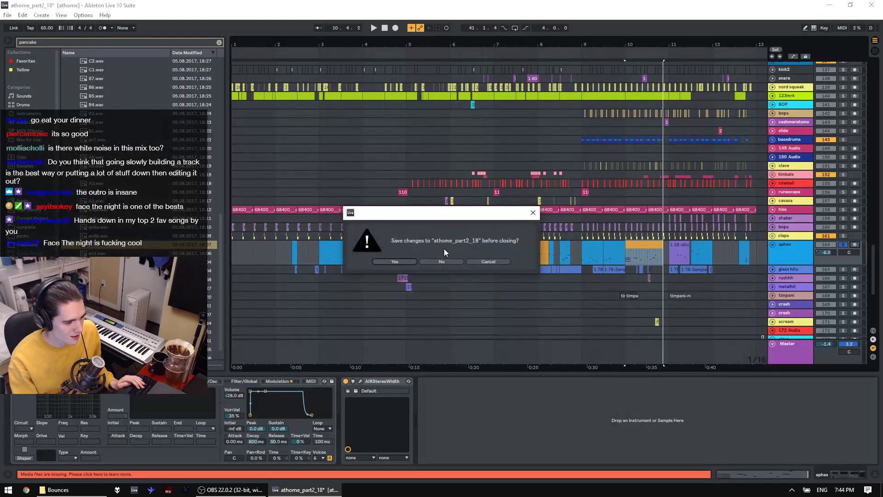
left_click(440, 262)
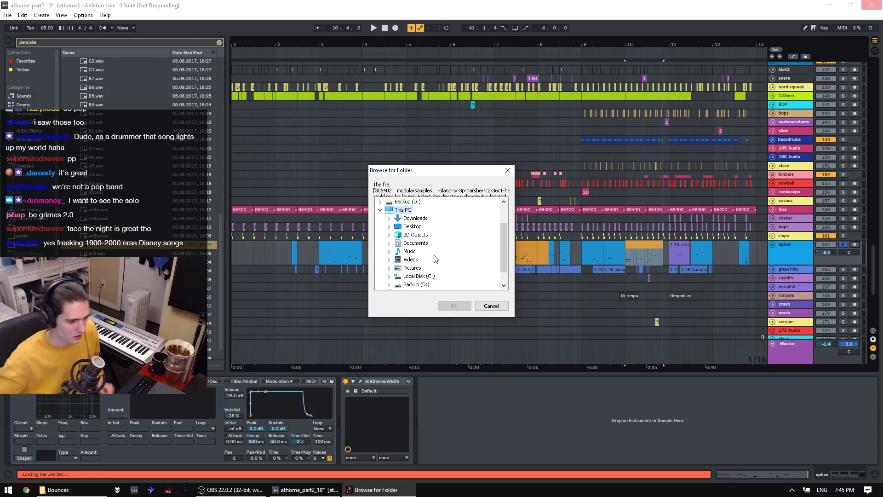
Step: Look on Backup (D:) for the missing sample's folder, cancel the folder search, and skip the missing Kontakt library samples
scroll(423, 229, "down", 1)
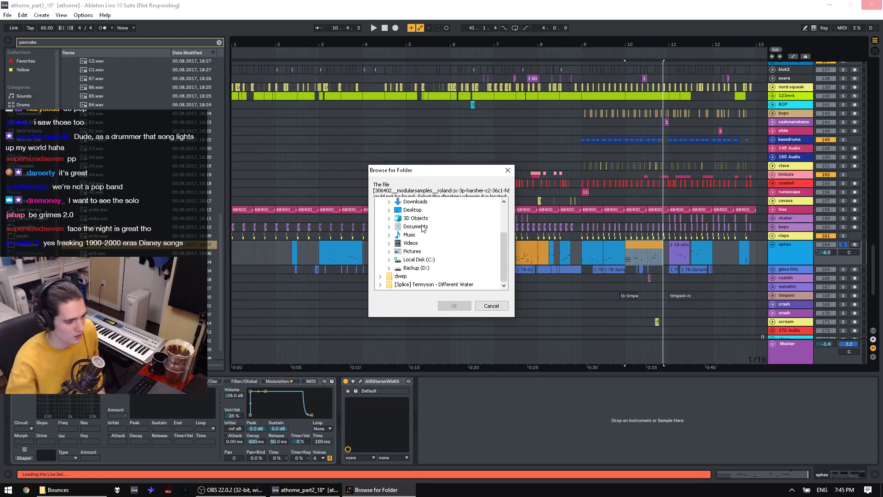
left_click(389, 267)
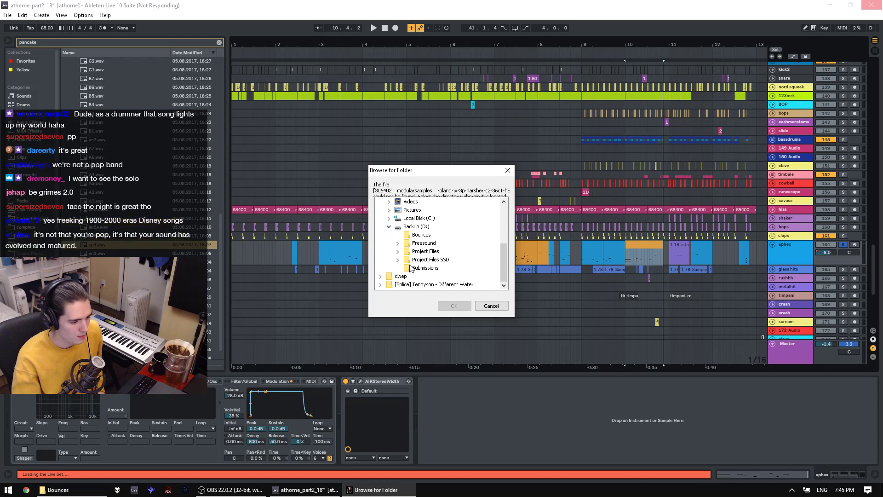
left_click(491, 306)
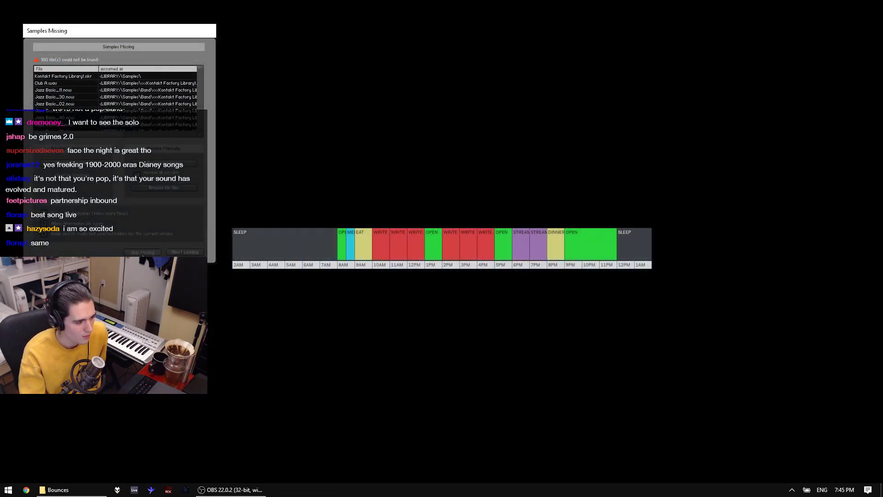
left_click(142, 254)
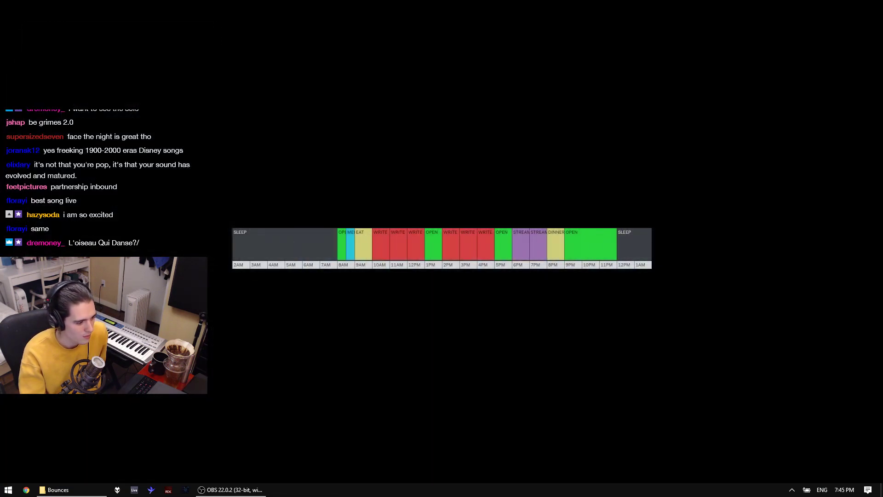
Step: Switch to Task Manager, end the Ableton Live process, and close Task Manager
key("ctrl+shift+Escape")
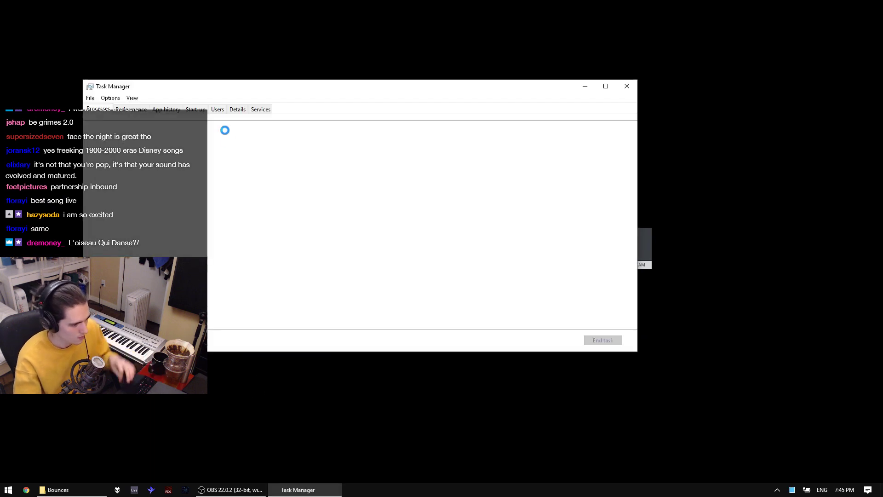
left_click(142, 147)
left_click(143, 148)
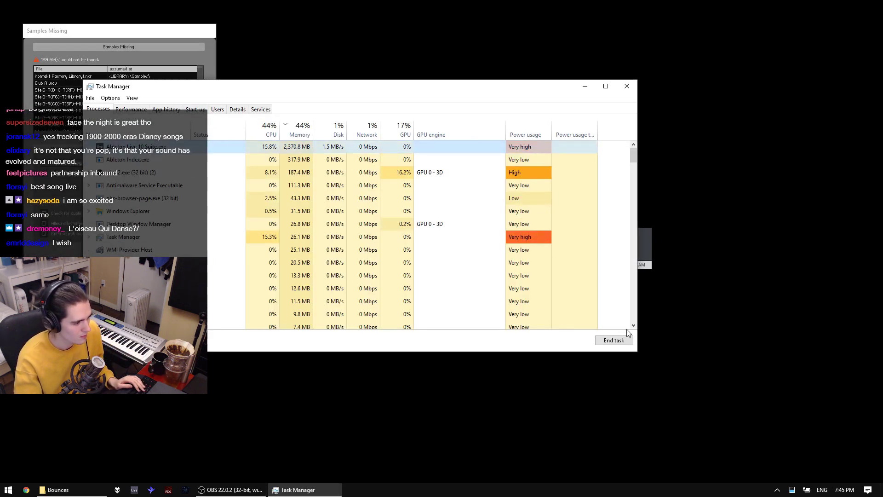
left_click(608, 342)
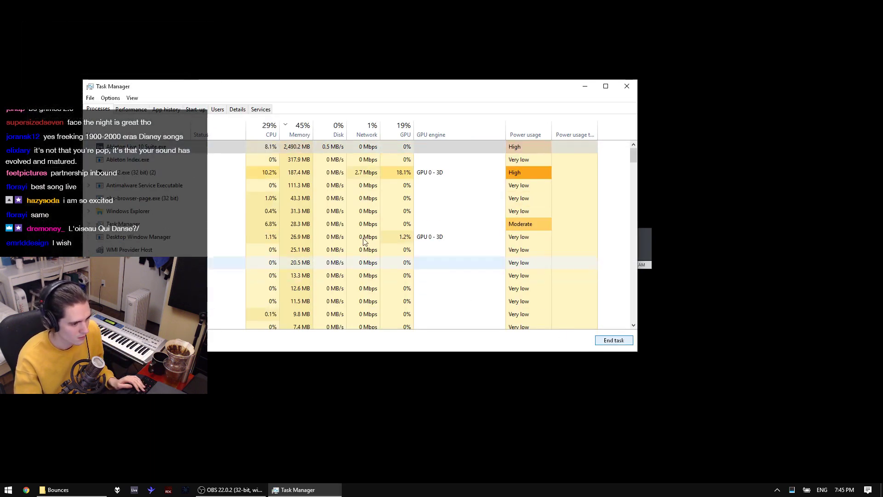
left_click(626, 86)
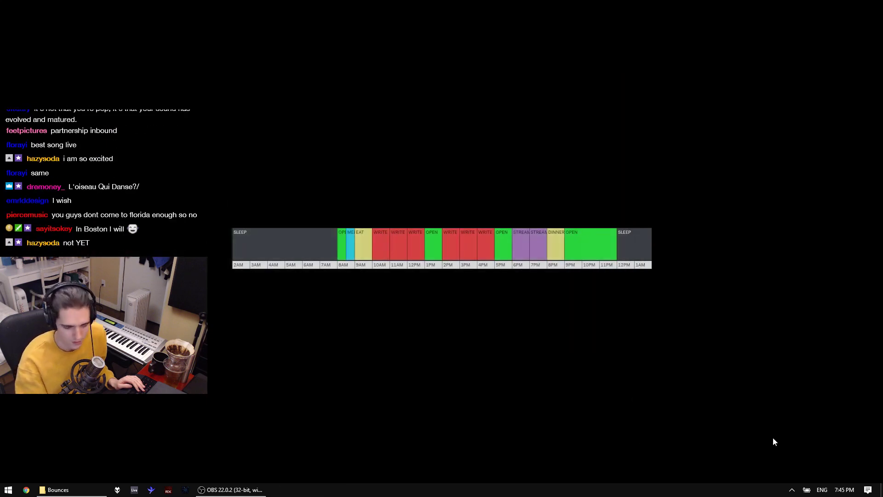
Step: Eject the BUP Slim BK backup drive from the computer
left_click(792, 489)
left_click(795, 455)
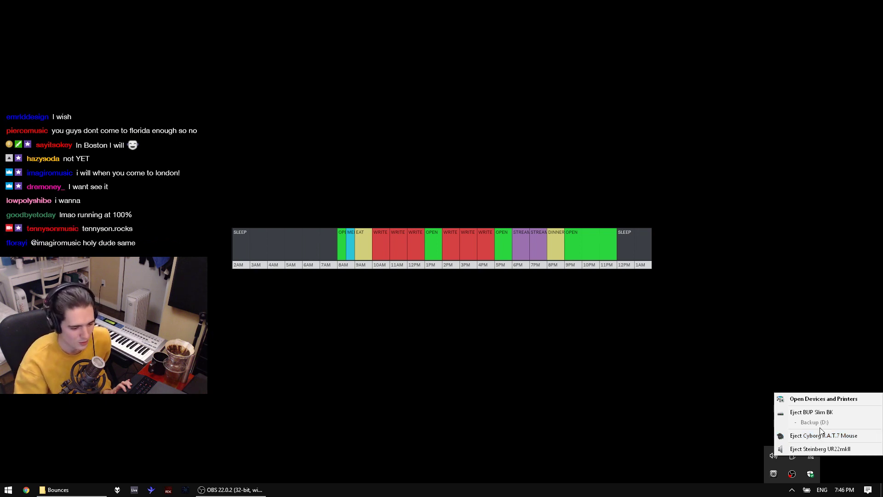
left_click(818, 413)
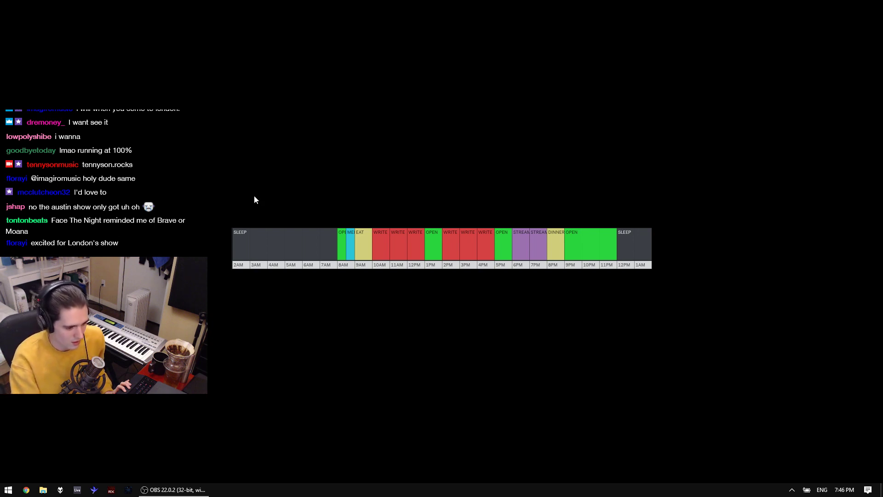
Step: Relaunch Ableton Live 10, view the newly connected D: drive in File Explorer, and maximize the Live window
left_click(77, 490)
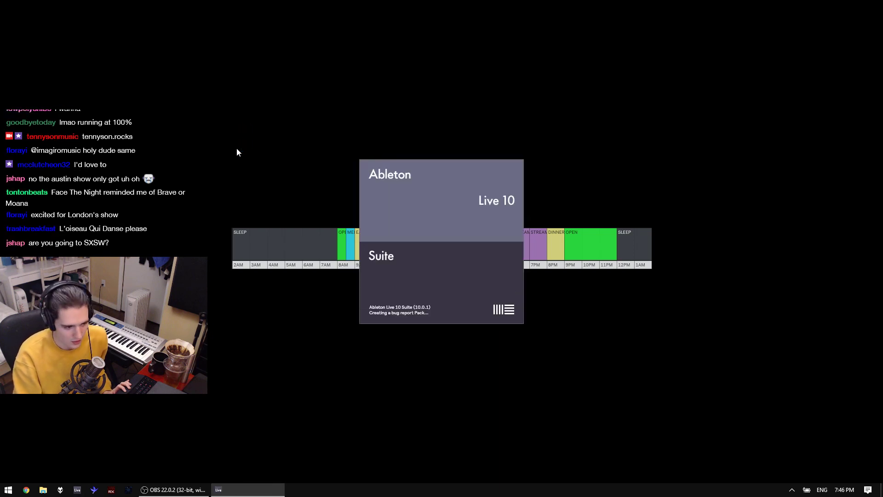
key("super+e")
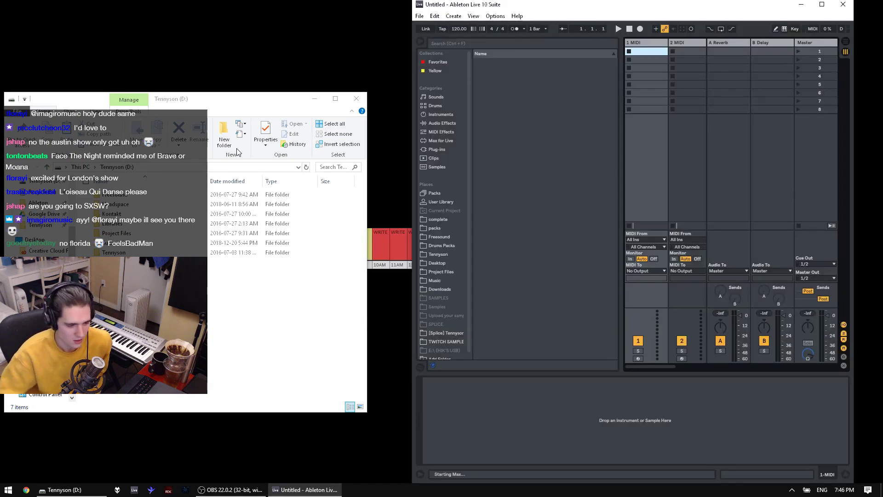
left_click(822, 4)
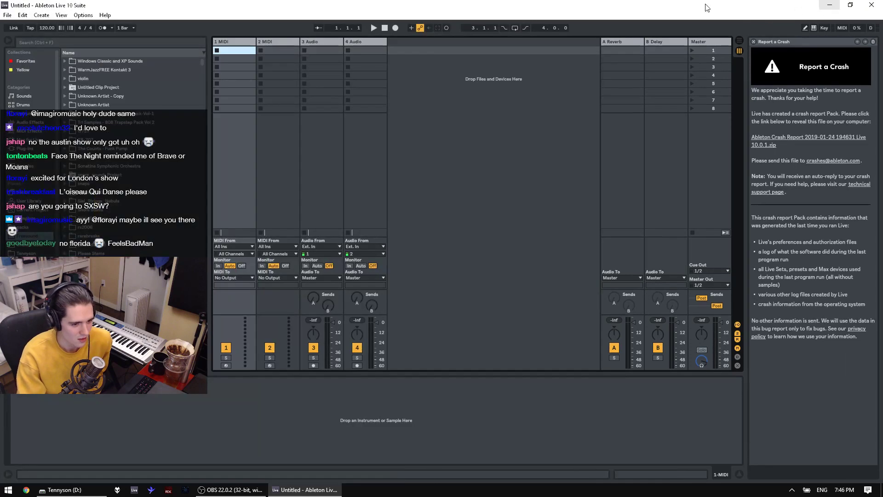
Step: Open the file browser for Live Sets and go to the Ableton folder inside Project Files on Local Disk (C:)
left_click(7, 15)
mouse_move(56, 46)
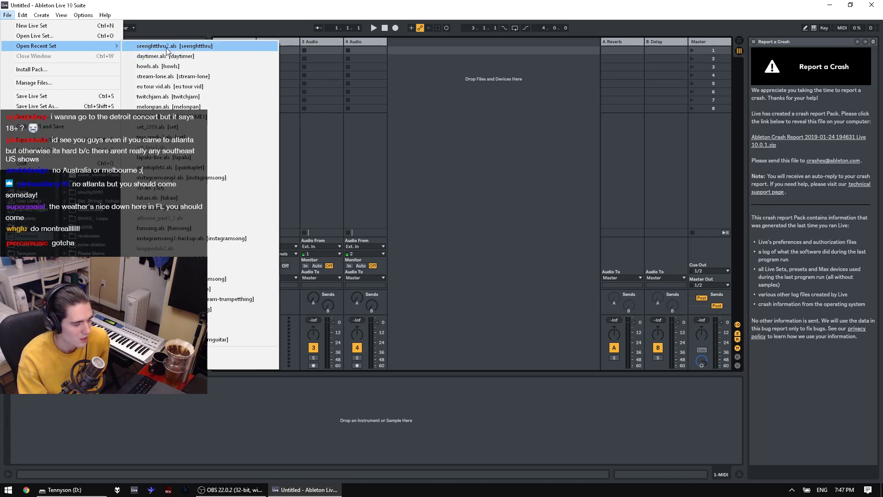
left_click(76, 38)
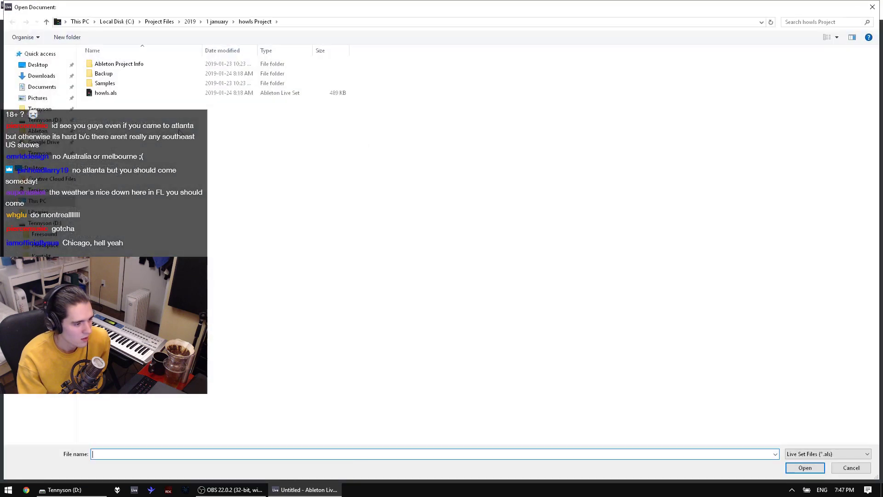
left_click(189, 23)
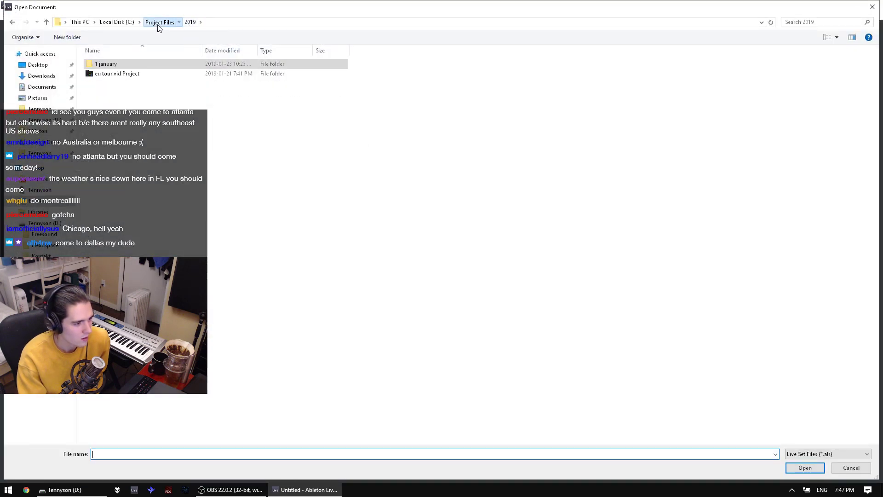
left_click(157, 26)
double_click(115, 73)
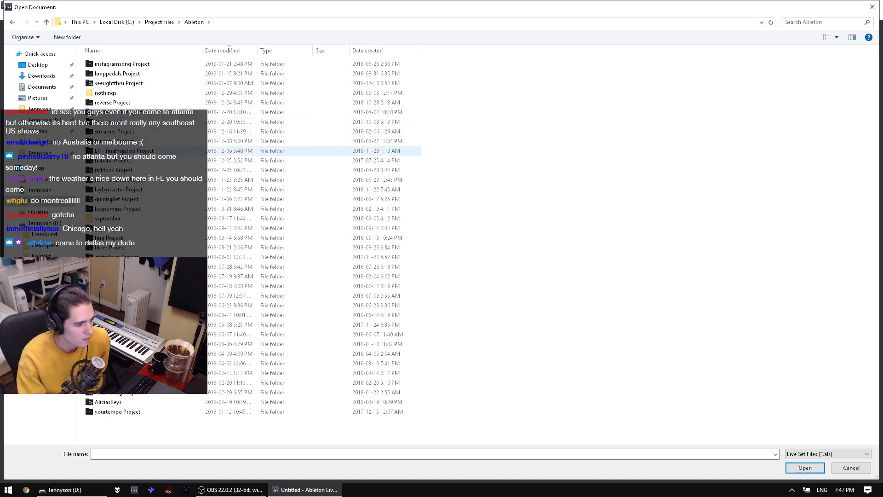
Step: Look through the song project folders in the Ableton folder for a Live Set to open
left_click(122, 160)
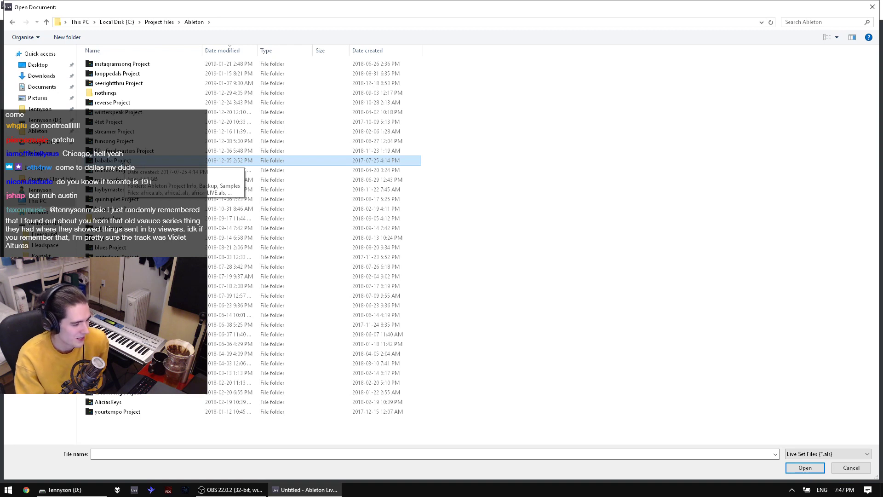
left_click(125, 373)
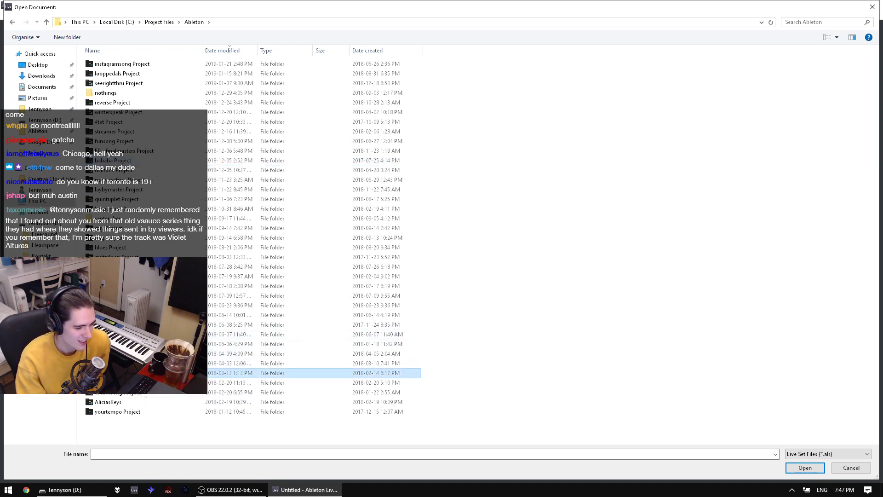
left_click(127, 393)
left_click(127, 382)
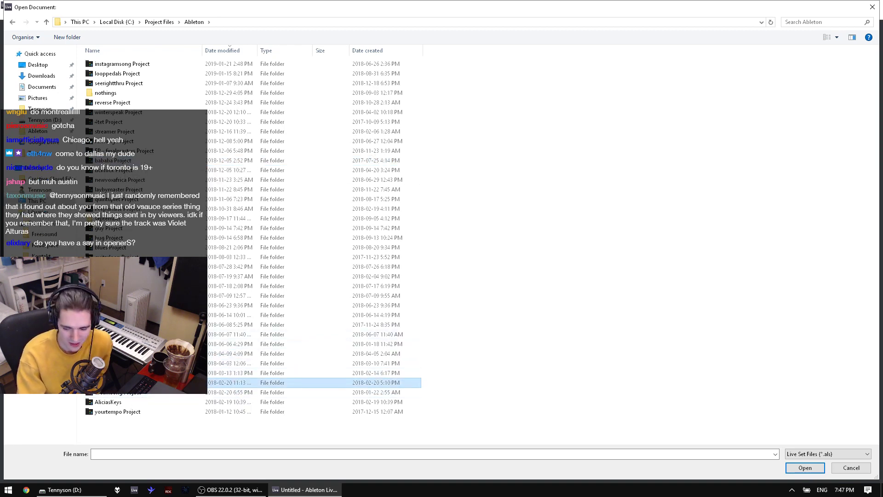
left_click(126, 373)
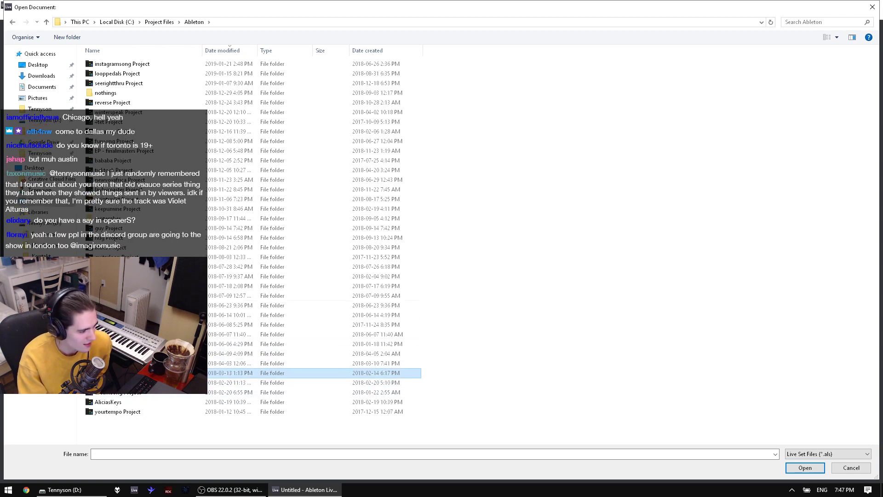
left_click(106, 199)
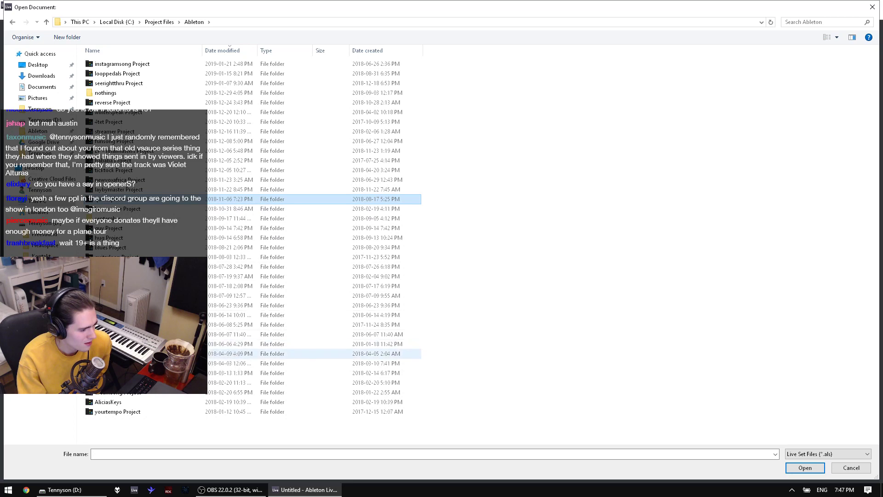
Step: Open the Live Set yourtempo23.als from the yourtempo Project folder
left_click(144, 410)
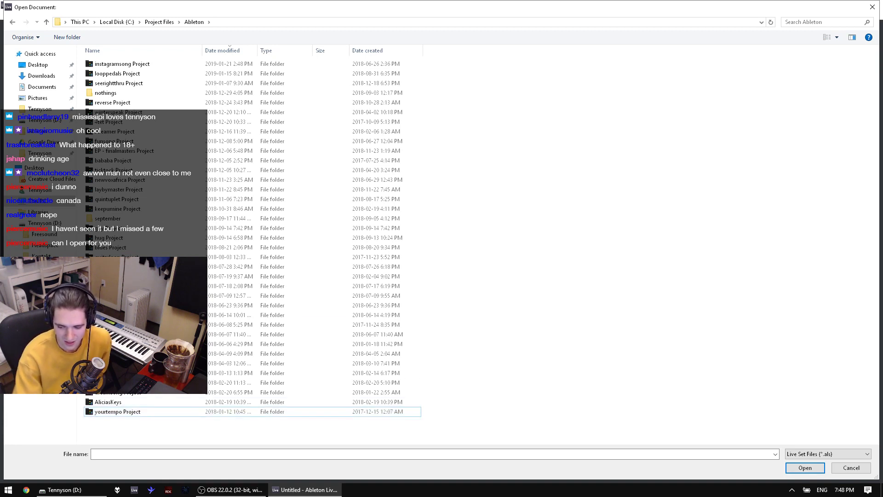
double_click(117, 411)
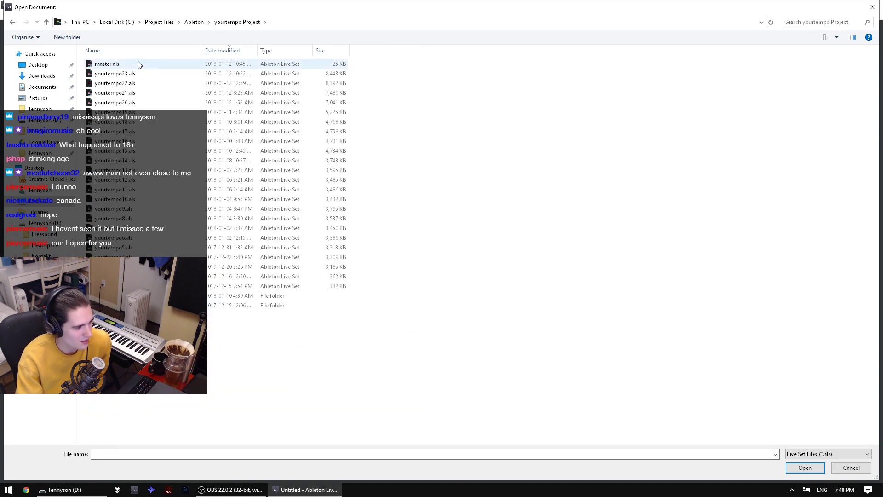
left_click(146, 75)
double_click(146, 75)
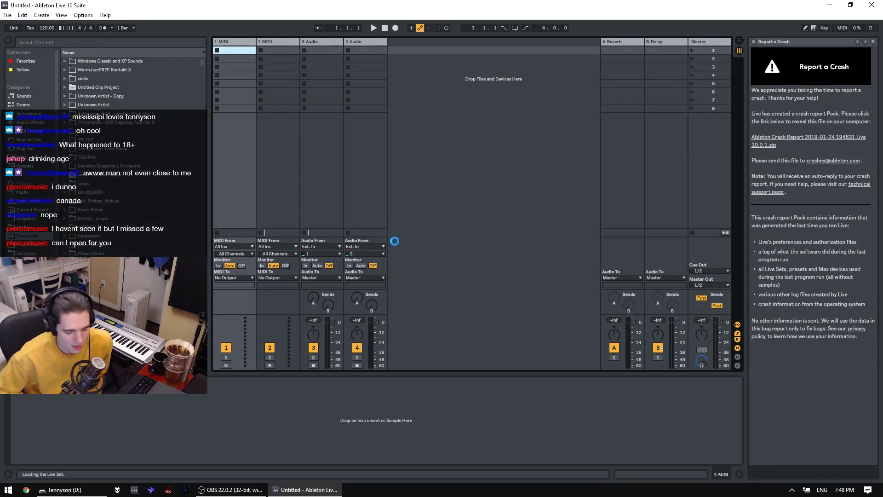
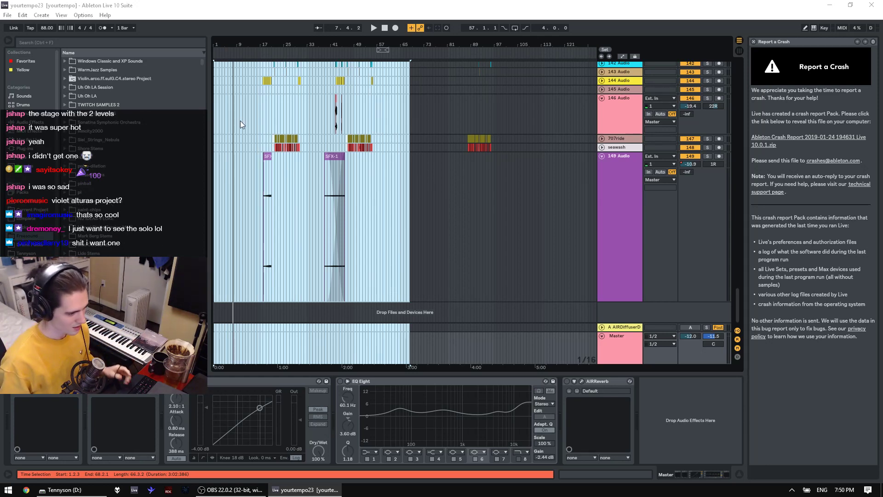
Step: Clear the time selection and play the arrangement from about bar 4
left_click(224, 101)
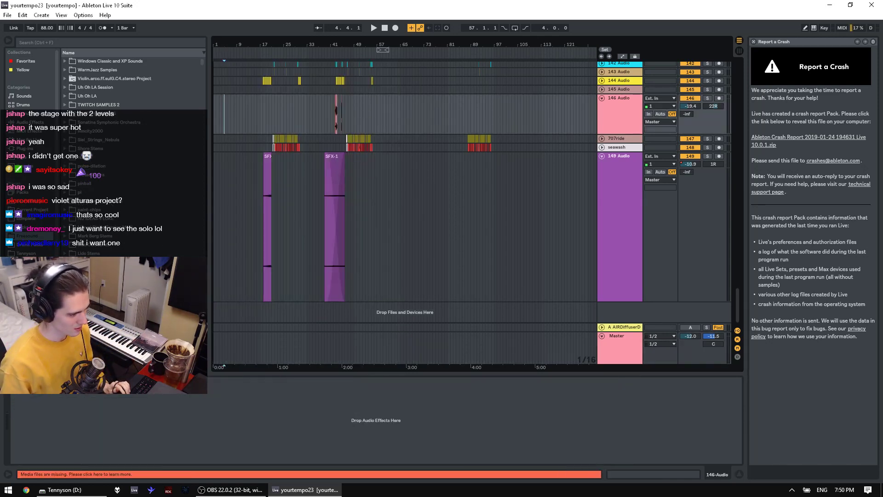
left_click_drag(276, 44, 283, 165)
key("space")
scroll(293, 135, "up", 2)
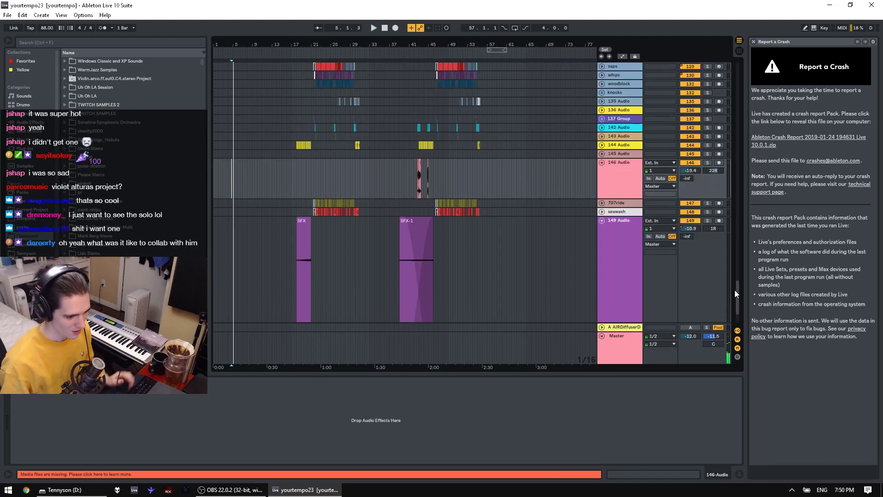
Step: Show the list of missing media files and select the first missing sample
left_click_drag(735, 290, 710, 21)
left_click(99, 473)
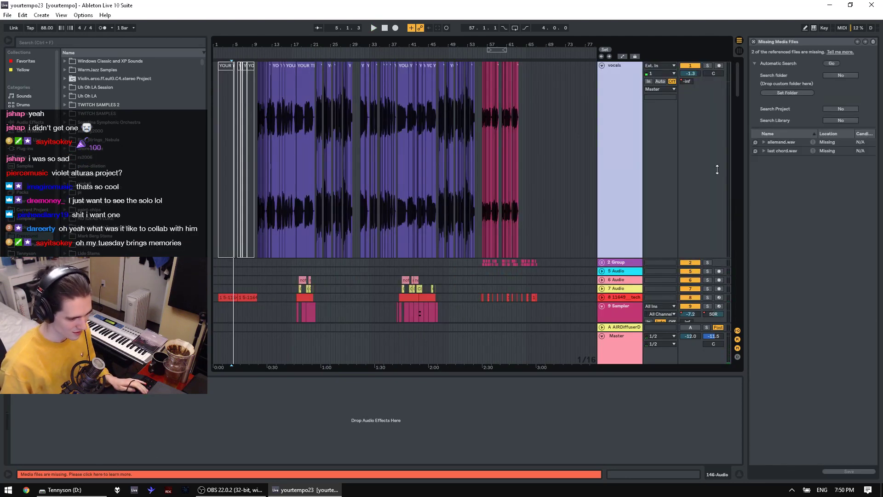
left_click(782, 142)
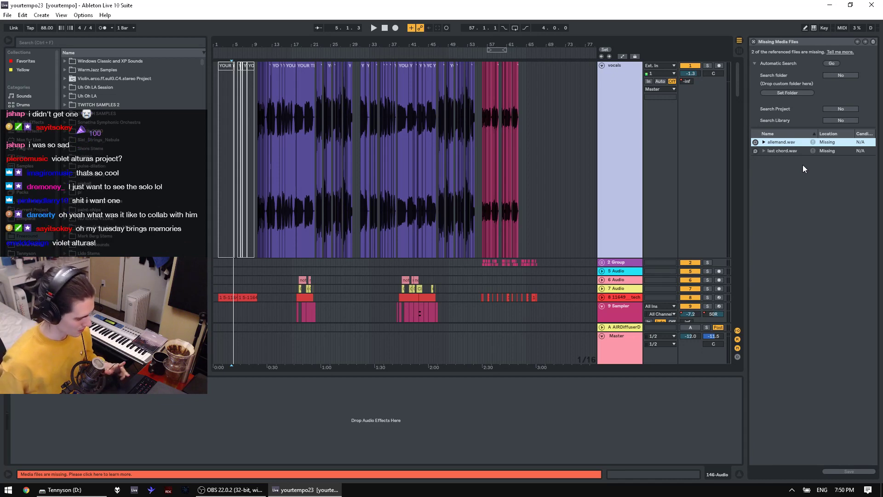
Step: Play the arrangement from position 9.4.2, mute the vocals track, and restart playback
left_click(255, 269)
key("space")
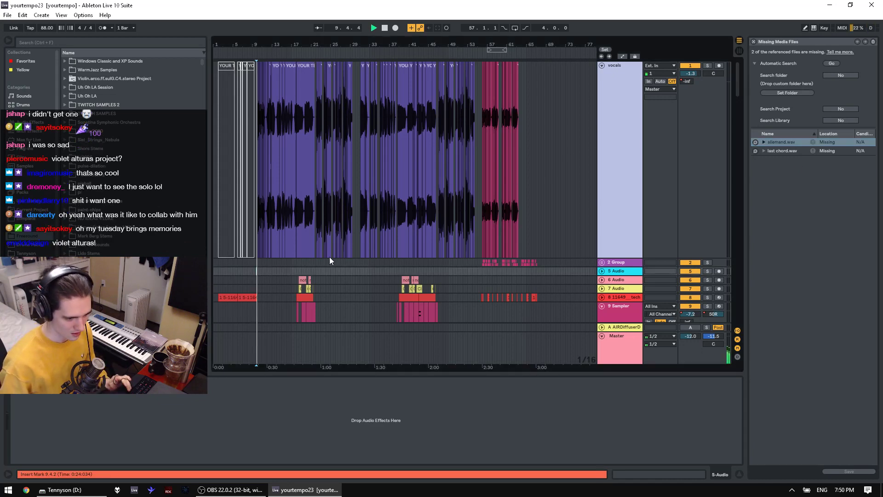
left_click(690, 65)
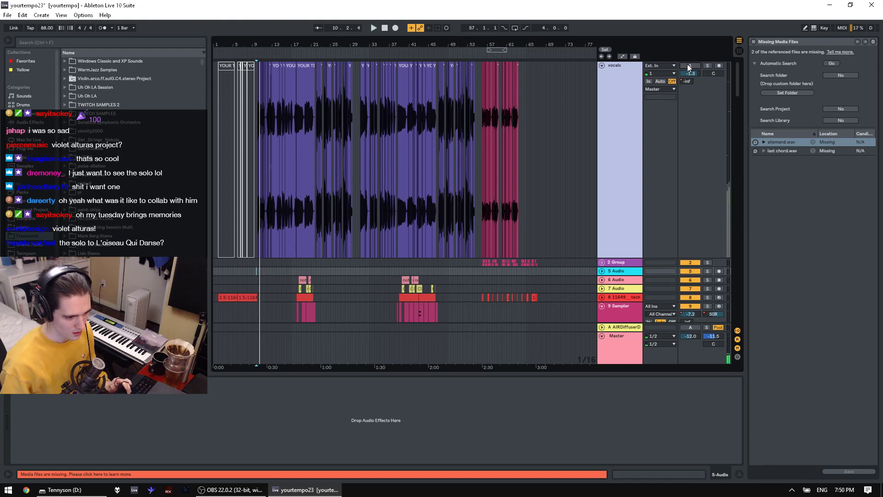
key("space")
key("space")
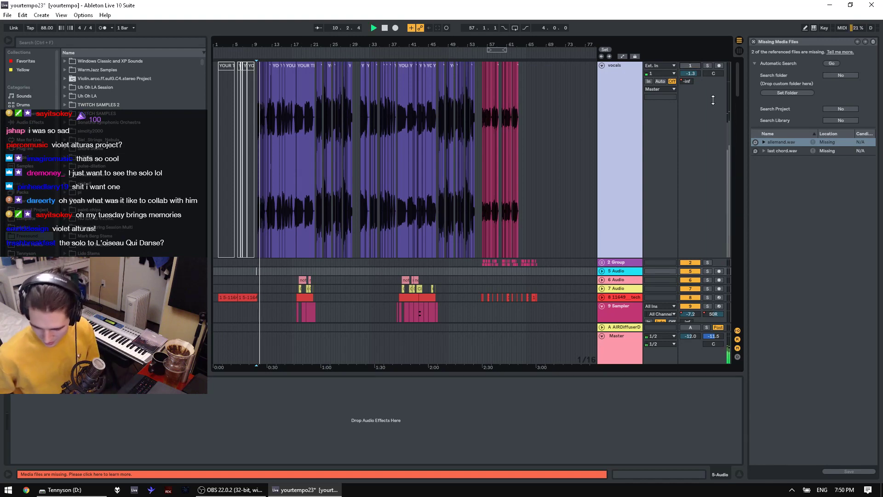
Step: Play the arrangement from position 21.3.4 on the 103 Group track and examine the percussion tracks below it
left_click_drag(737, 93, 719, 359)
scroll(274, 97, "up", 10)
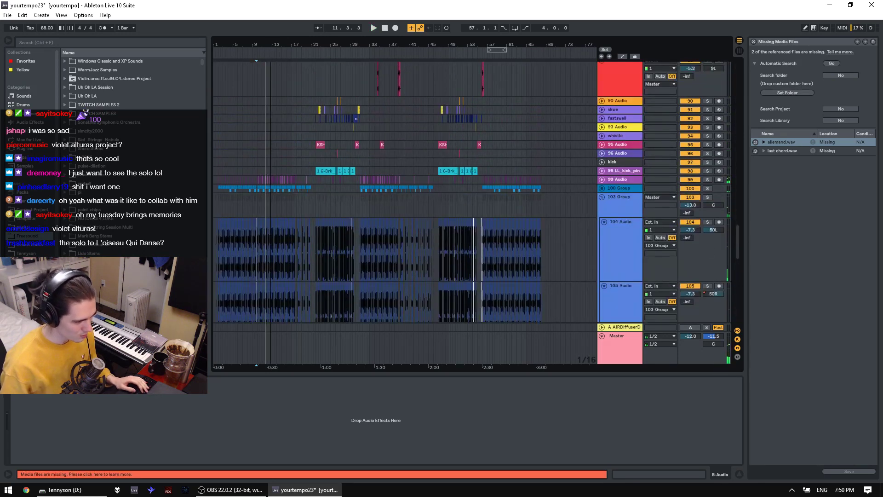
scroll(272, 97, "up", 3, "ctrl")
key("space")
scroll(546, 196, "down", 5)
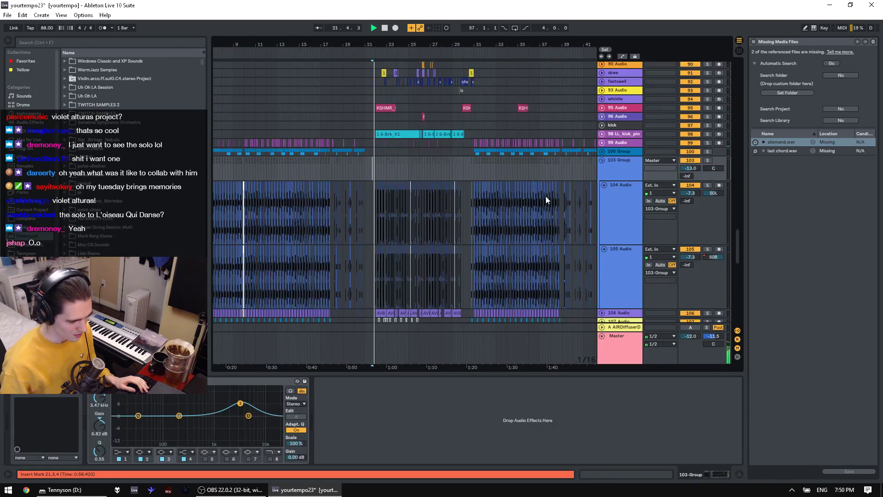
scroll(700, 175, "down", 2)
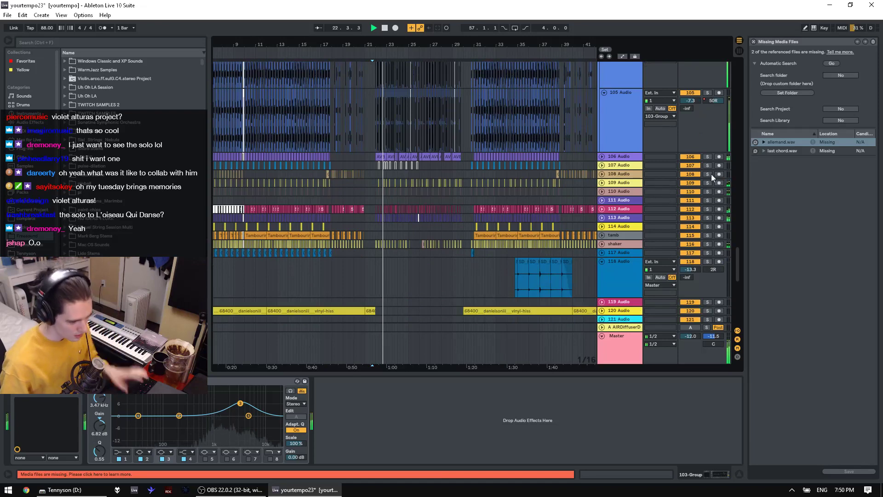
Step: Solo the sawpad and 19 Kontakt 5 tracks, play them together, and unfold both in the arrangement
key("space")
scroll(729, 76, "up", 20)
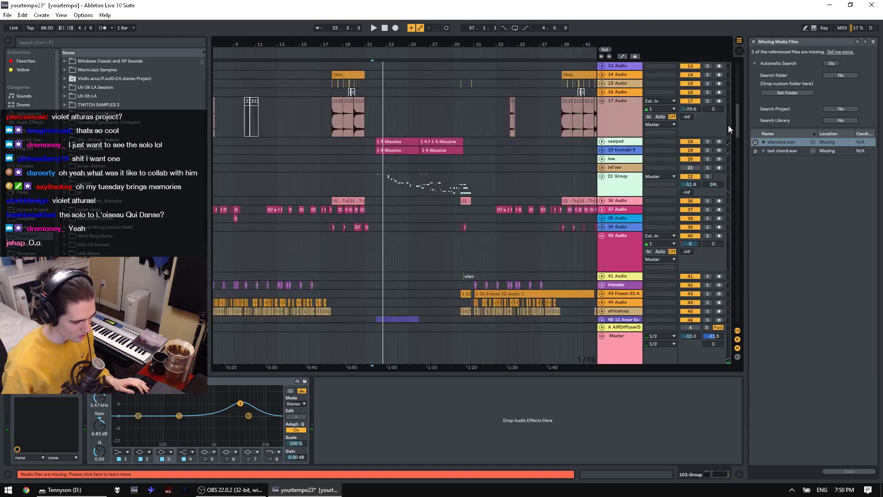
left_click(707, 190, "ctrl")
key("space")
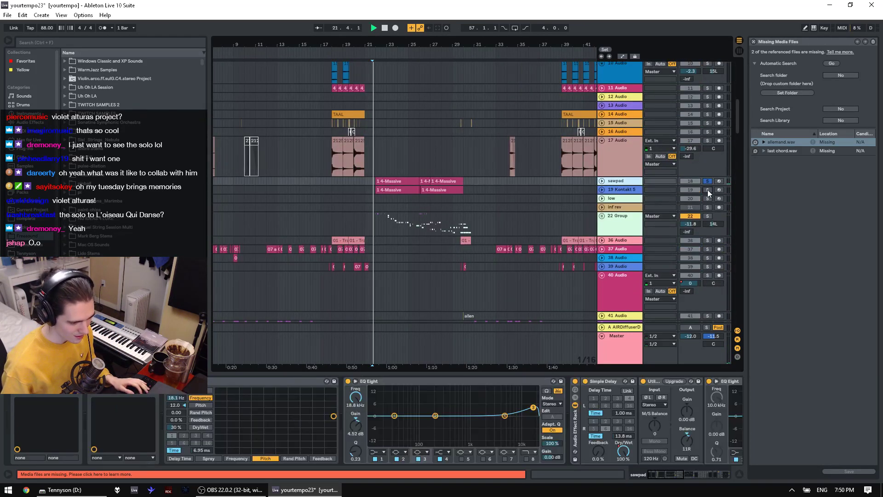
left_click(602, 189)
left_click(601, 181)
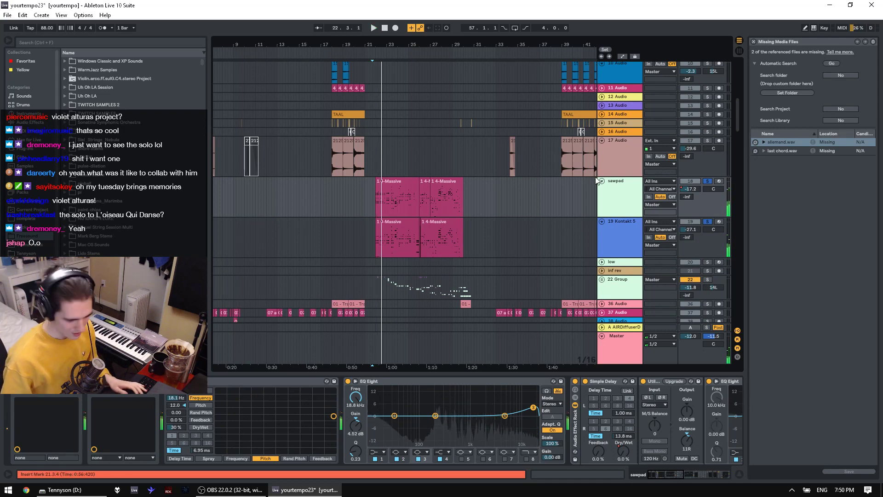
Step: Raise the Master volume to -6.9 dB while playing the soloed tracks and zoom in around their clips
left_click_drag(693, 340, 693, 315)
key("space")
left_click_drag(406, 41, 412, 64)
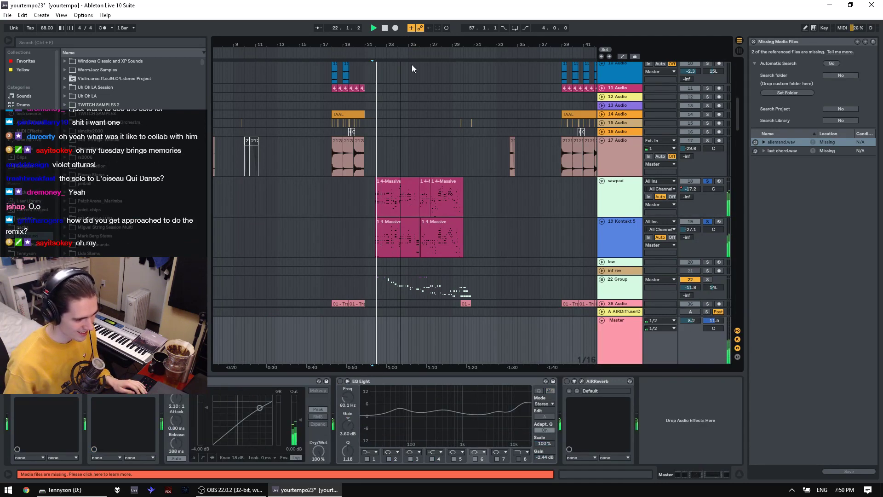
key("space")
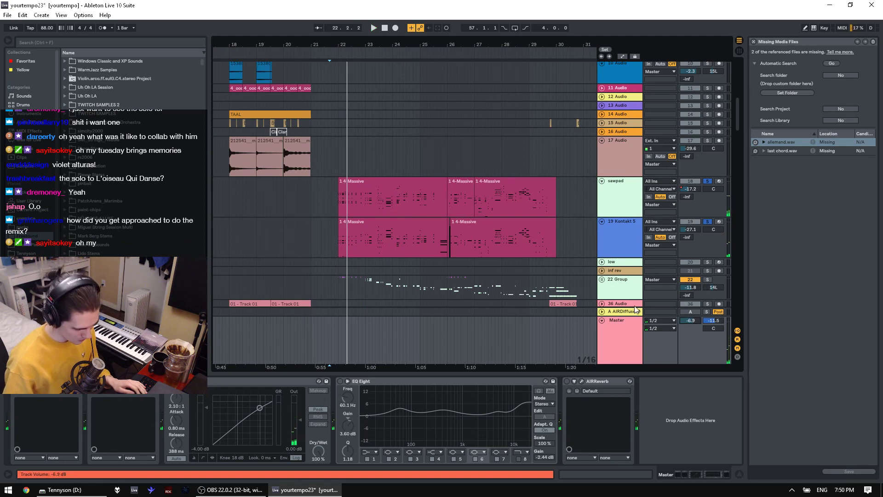
Step: Select both 19 Kontakt 5 clips, play from bar 22, and raise the Master volume to -3.9 dB
left_click(357, 222)
left_click(500, 223, "shift")
key("space")
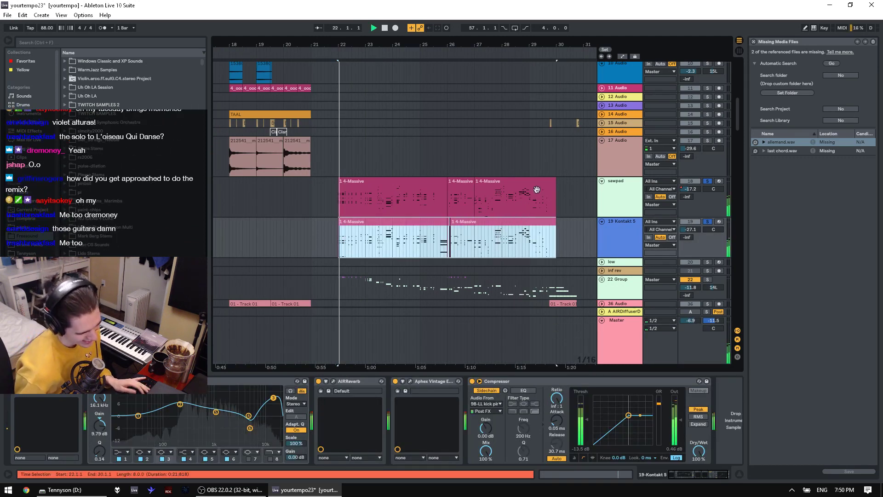
left_click_drag(691, 320, 692, 322)
scroll(462, 237, "down", 3)
key("space")
key("space")
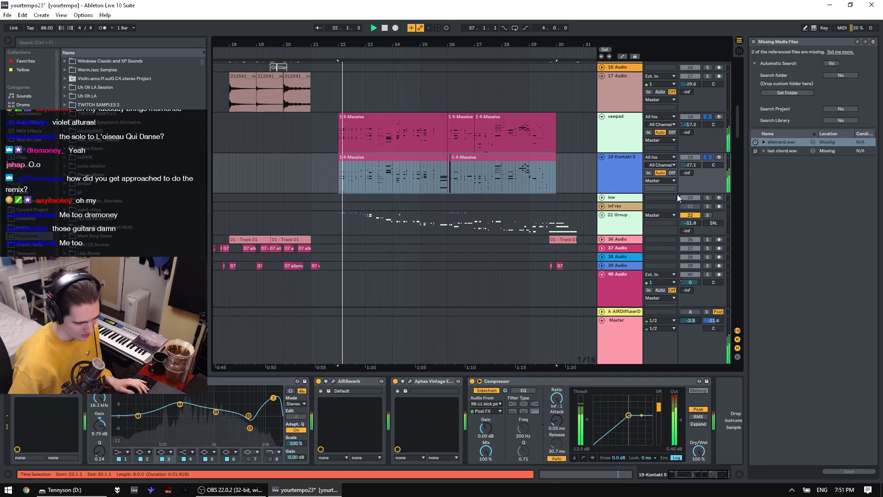
Step: Audition 22 Group alongside the soloed synth tracks, and leave only 19 Kontakt 5 soloed
left_click(708, 216)
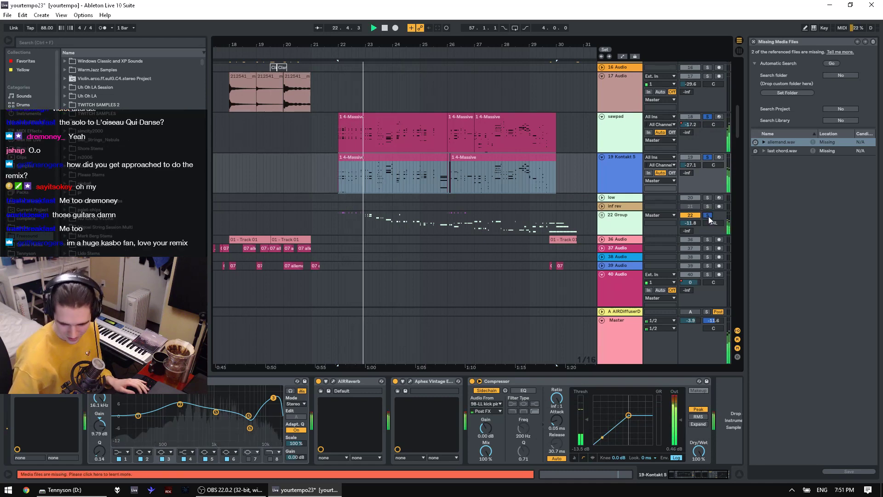
left_click(708, 157)
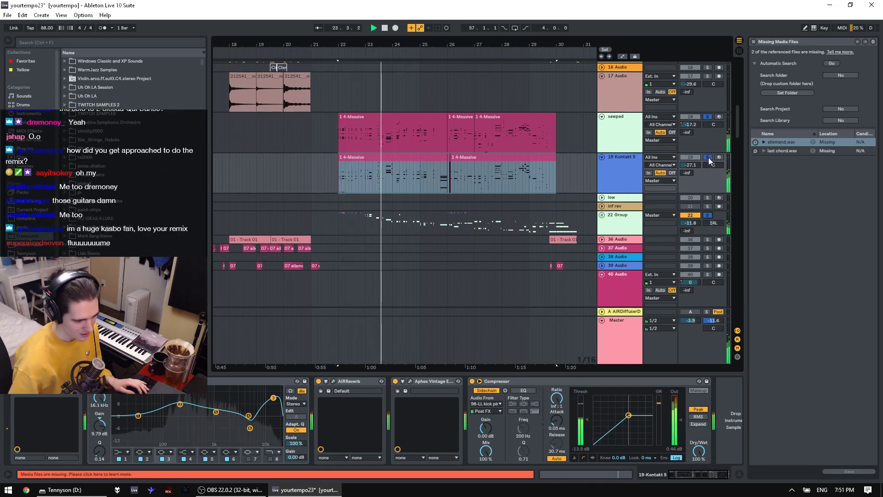
left_click(706, 117)
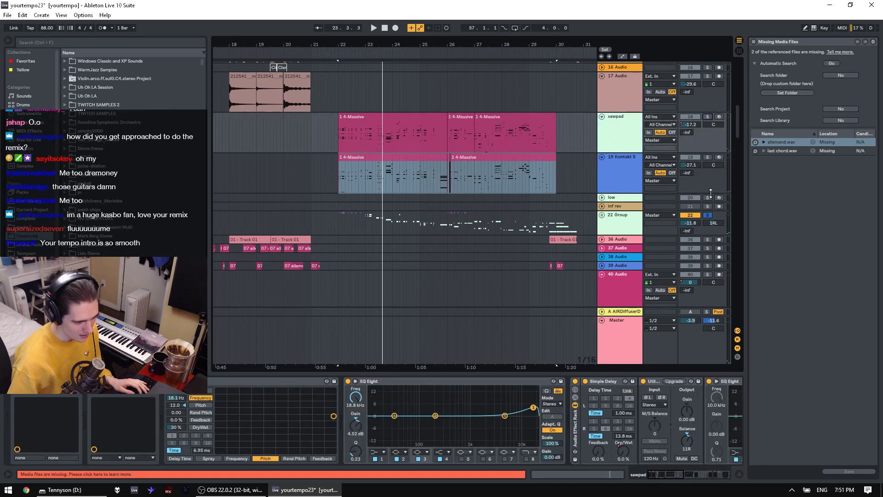
left_click(708, 215)
key("space")
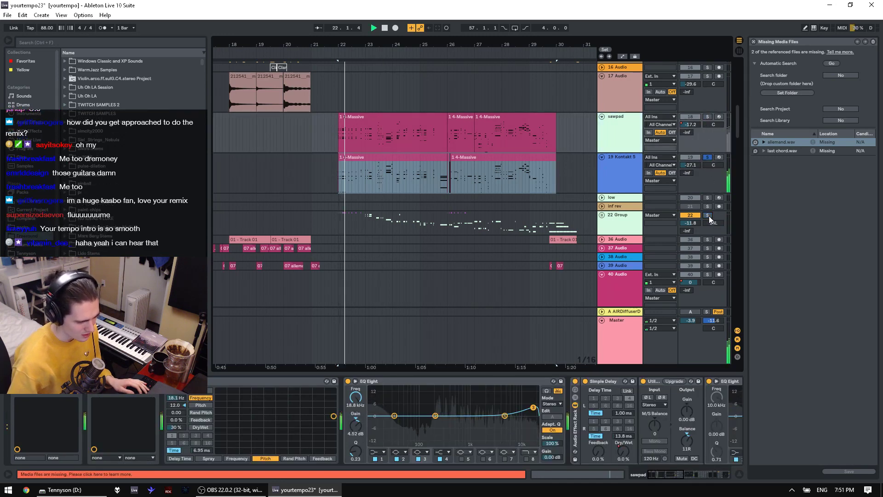
Step: Show the 19 Kontakt 5 track's devices and play its clips alone from bar 22
left_click(618, 162)
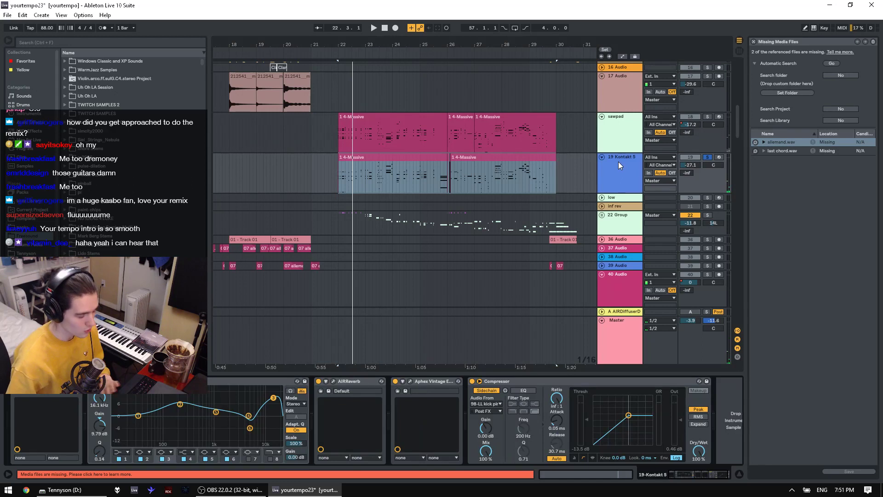
key("space")
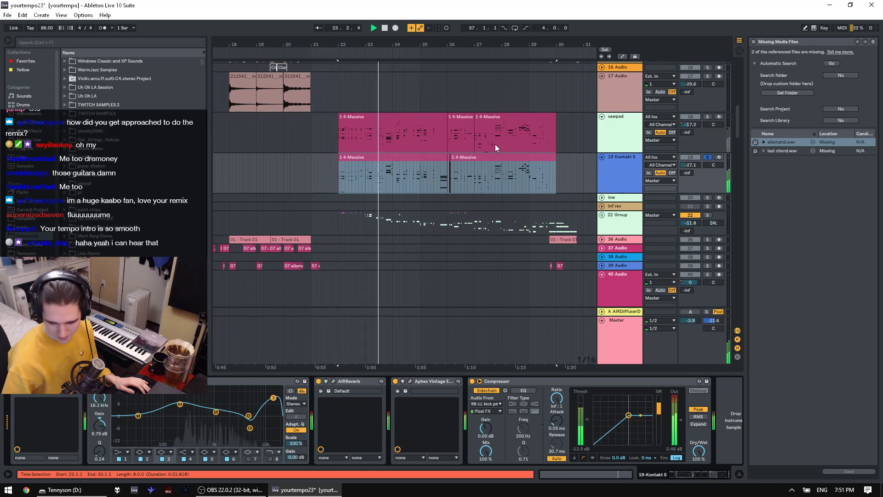
key("space")
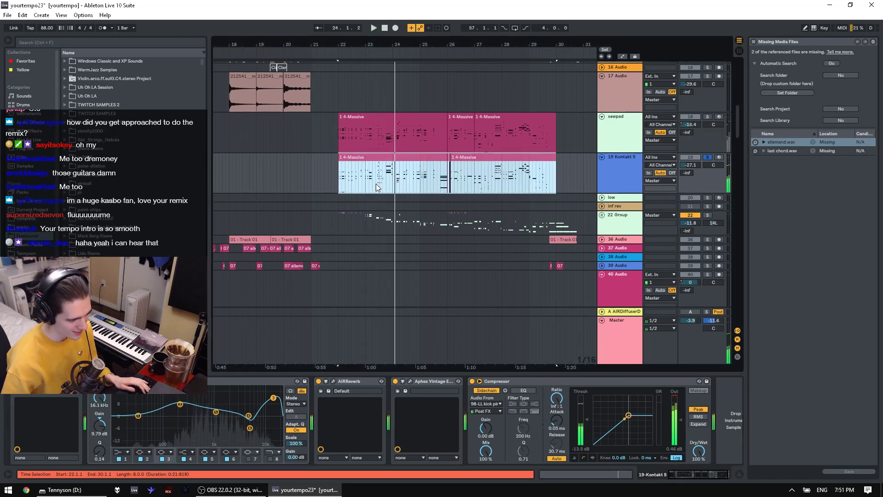
Step: Select the 19 Kontakt 5 passage from 23.2.4 to 24.3.2 and play it
left_click_drag(384, 45, 395, 130)
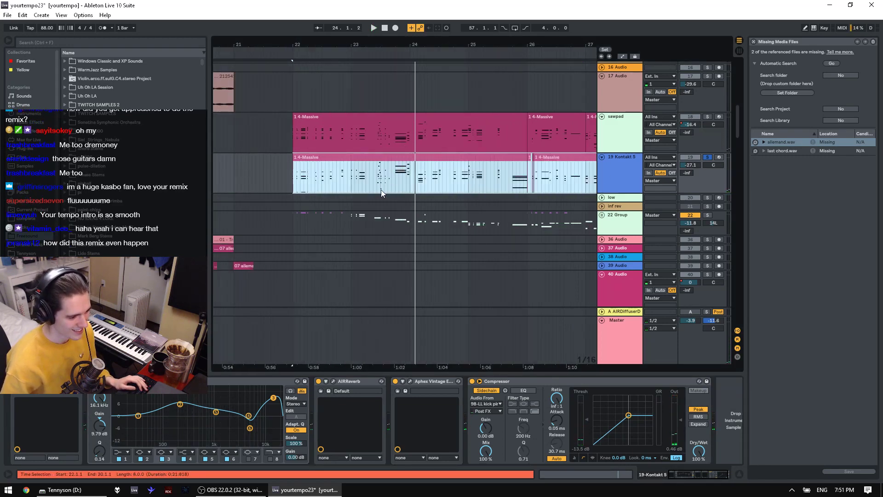
left_click_drag(381, 189, 404, 180)
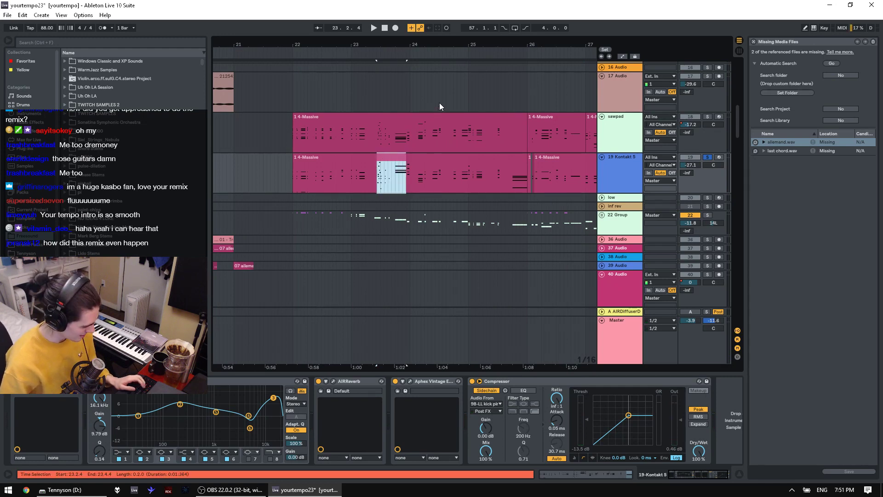
left_click(418, 184, "shift")
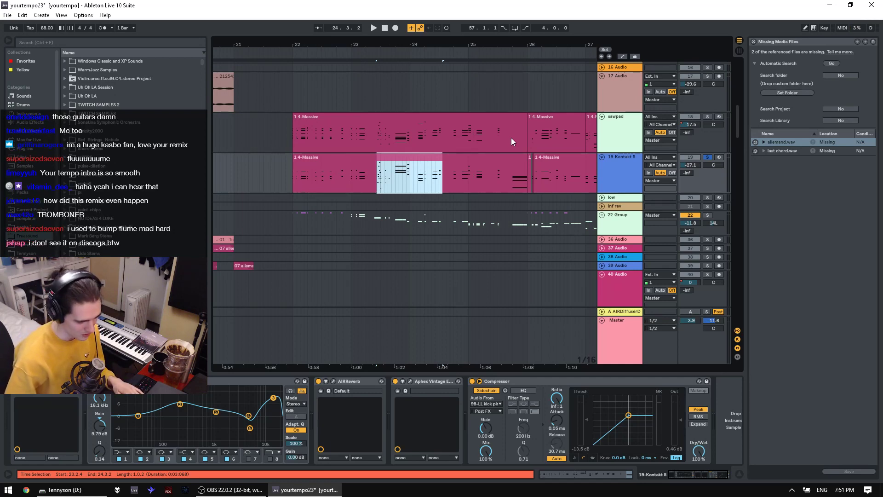
key("space")
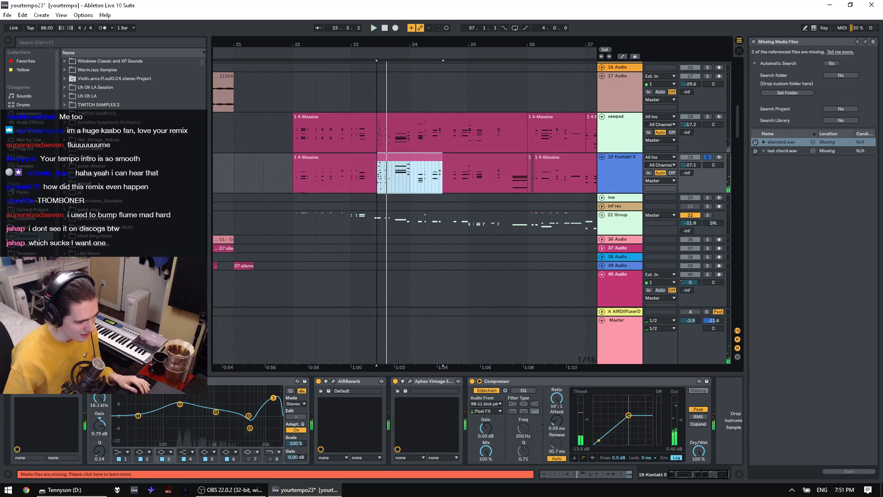
Step: Select just the dense cluster of short notes around 23.3 in the 19 Kontakt 5 clip and listen to it
scroll(381, 192, "up", 3, "ctrl")
left_click(378, 187)
left_click_drag(377, 187, 408, 187)
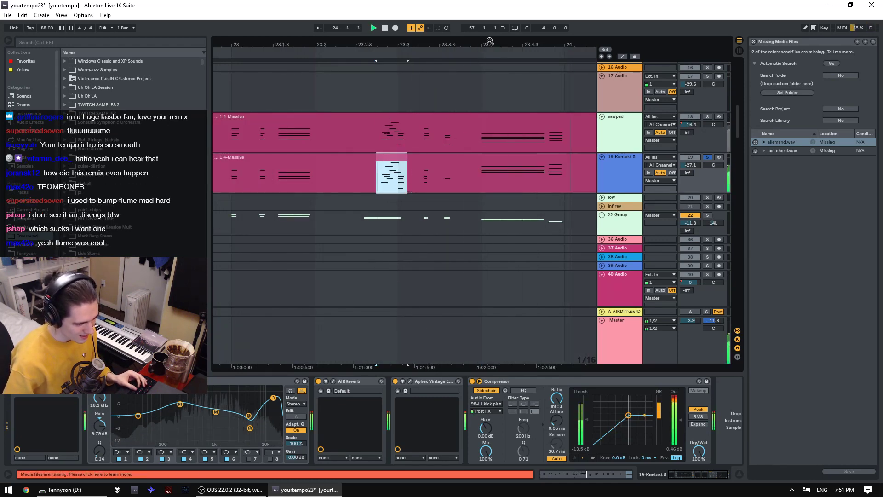
key("space")
Step: Place the insert marker at 23.4.1 on the 19 Kontakt 5 track and play the long chord from there
left_click_drag(494, 136, 464, 136, "ctrl+alt")
scroll(464, 137, "down", 2, "ctrl")
left_click(456, 172)
key("space")
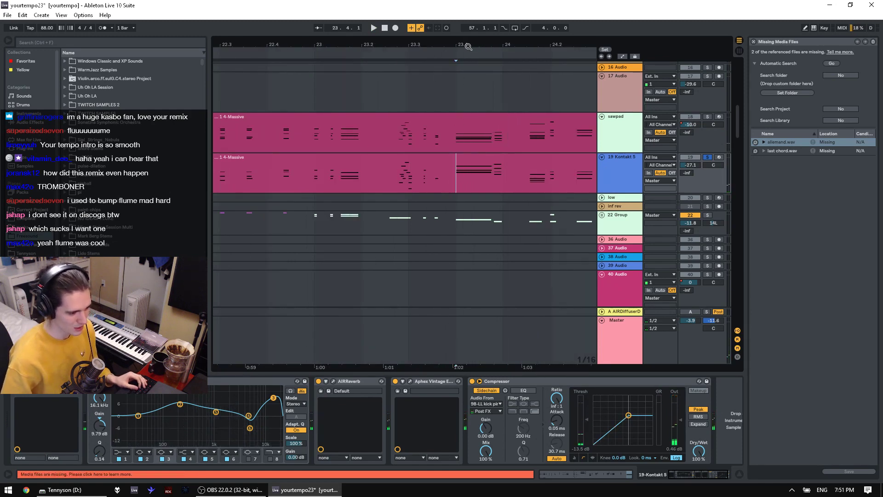
scroll(456, 173, "down", 2, "ctrl")
key("space")
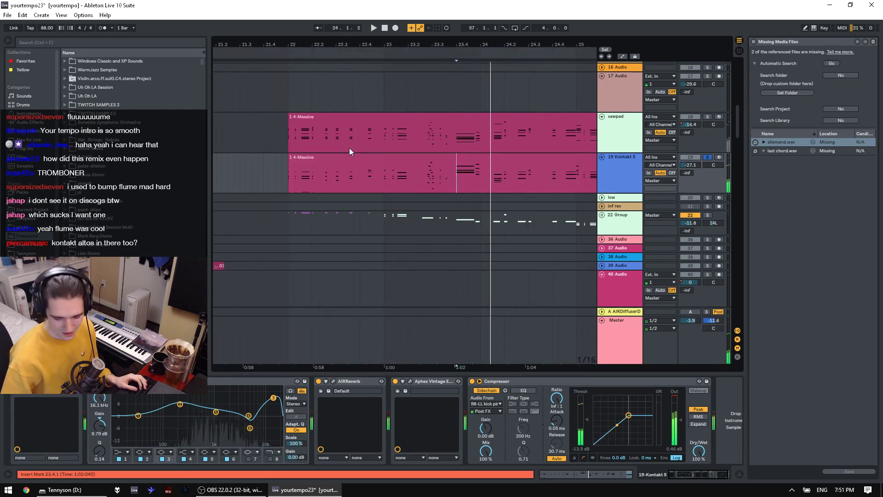
Step: Solo the sawpad track in place of 19 Kontakt 5 and play it from bar 22
left_click(349, 148)
key("ctrl+z")
left_click(707, 117)
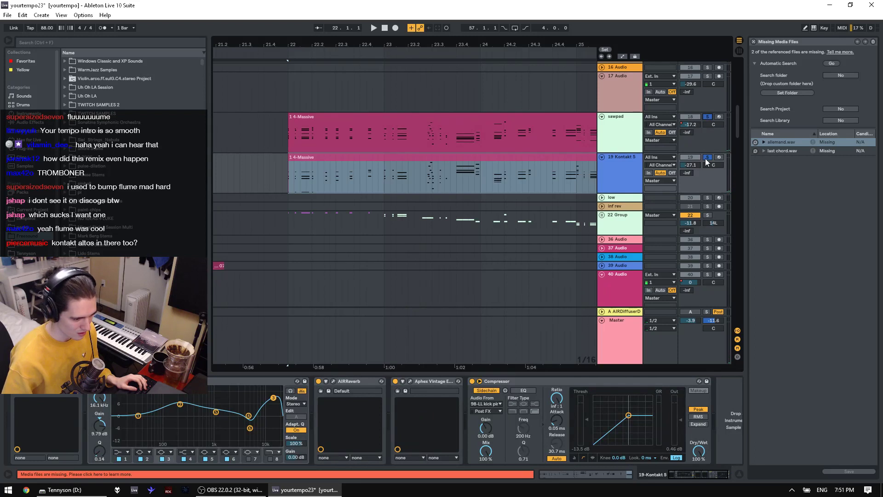
key("space")
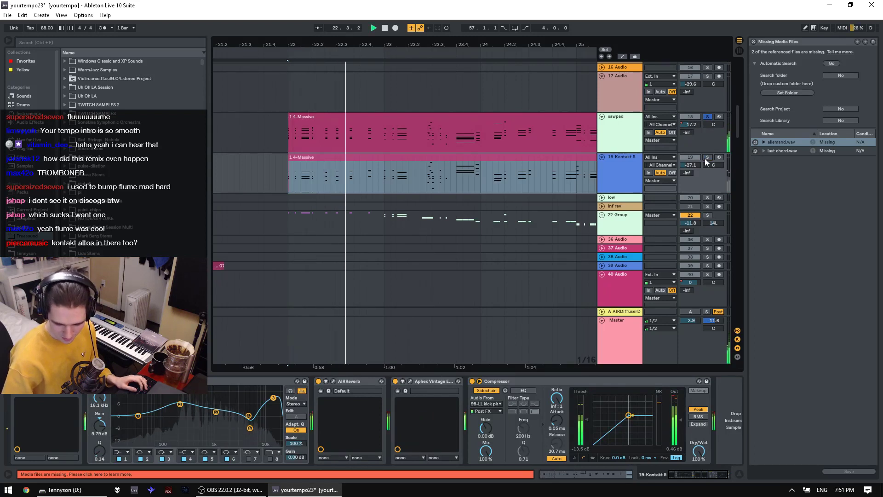
key("space")
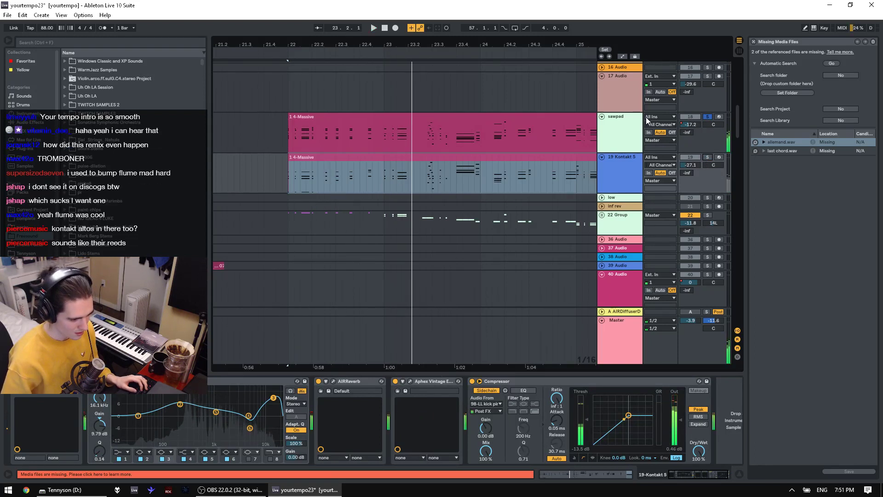
Step: Compare the sawpad track's sound with the AIRNon-LinearReverb at the end of its device chain bypassed and re-enabled
left_click(647, 118)
left_click(628, 122)
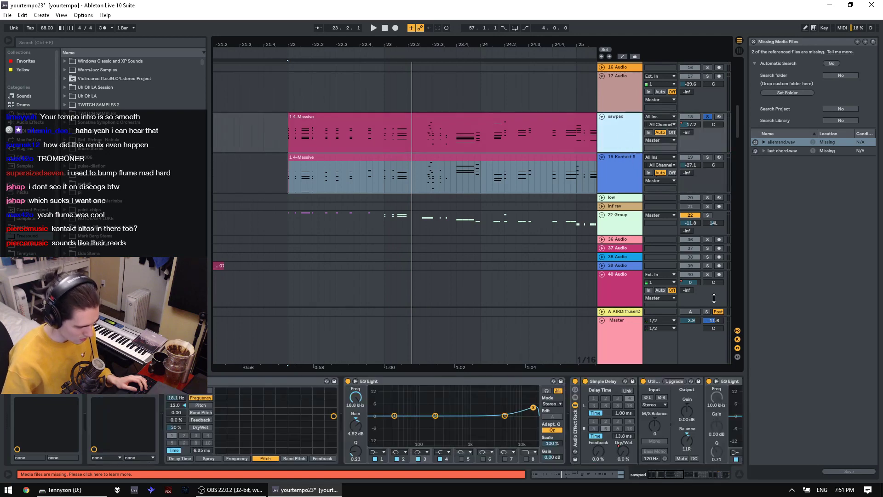
left_click_drag(685, 468, 727, 478)
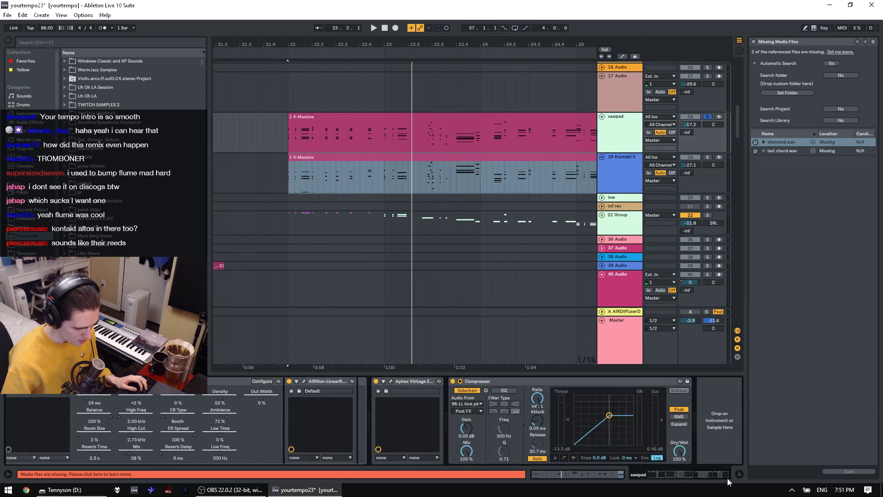
left_click(289, 380)
key("space")
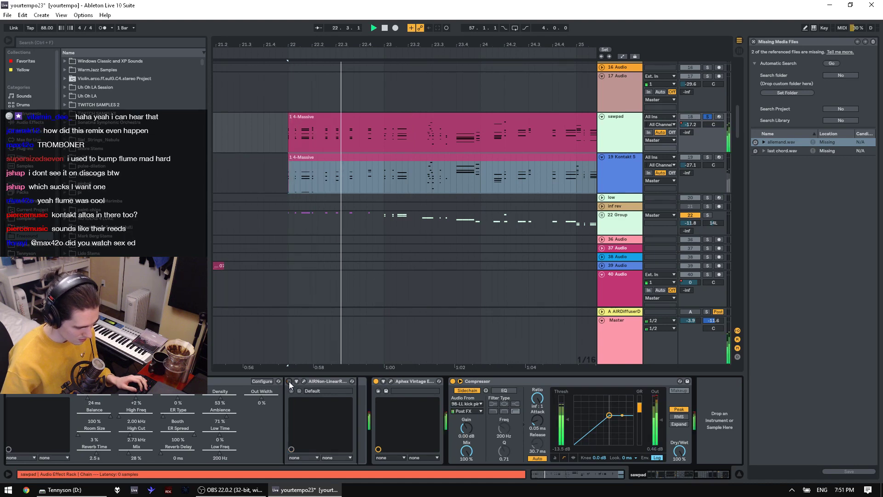
left_click(289, 381)
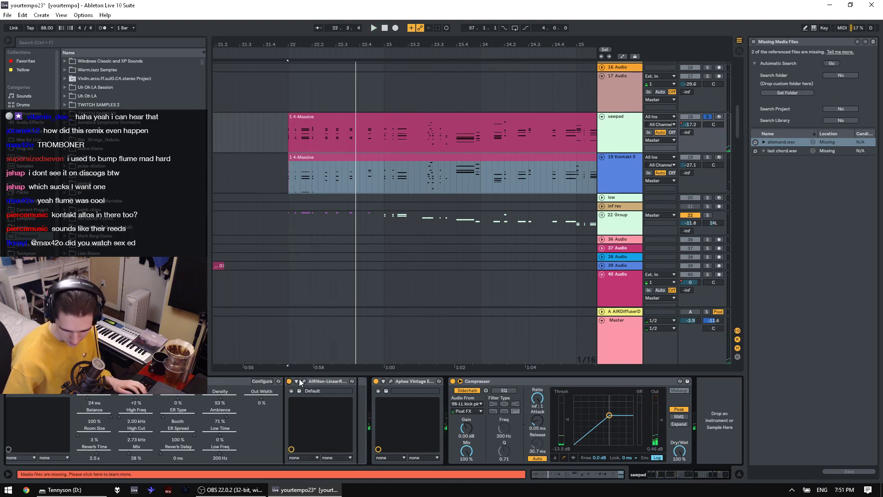
Step: Open the sawpad track's AIRNon-LinearReverb window, move it into clear view to inspect the settings, and close it
left_click(304, 382)
left_click_drag(106, 35, 158, 189)
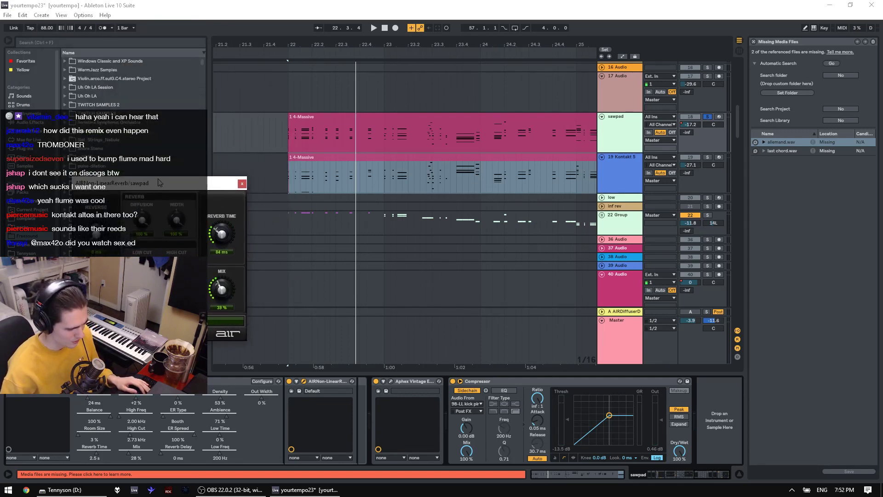
left_click_drag(211, 187, 356, 208)
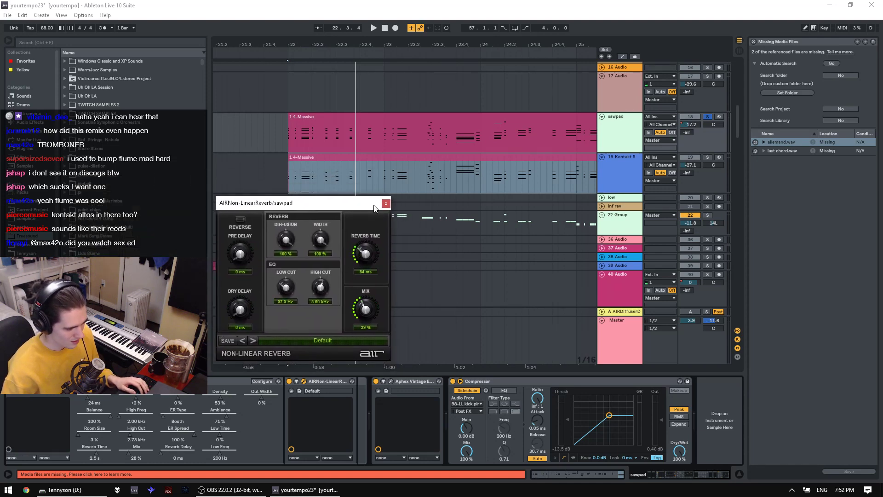
left_click(386, 203)
Step: Play the soloed sawpad part from bar 22 and again from around 23.4
left_click(344, 171)
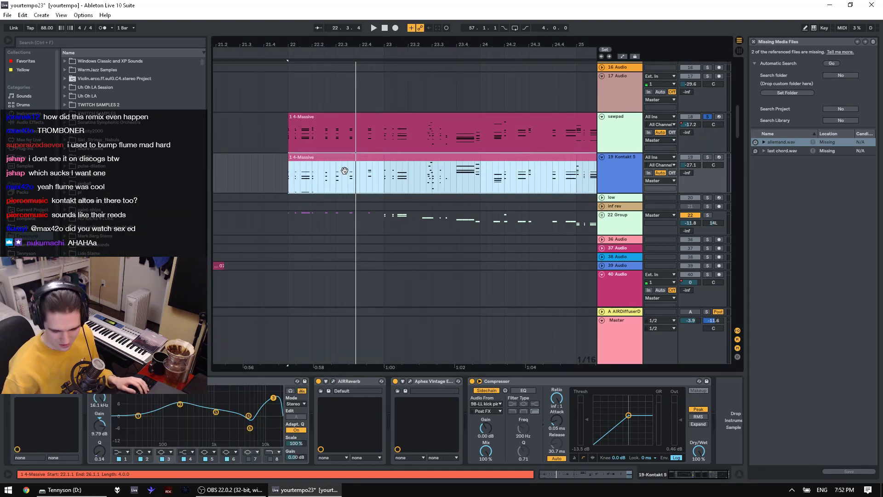
key("space")
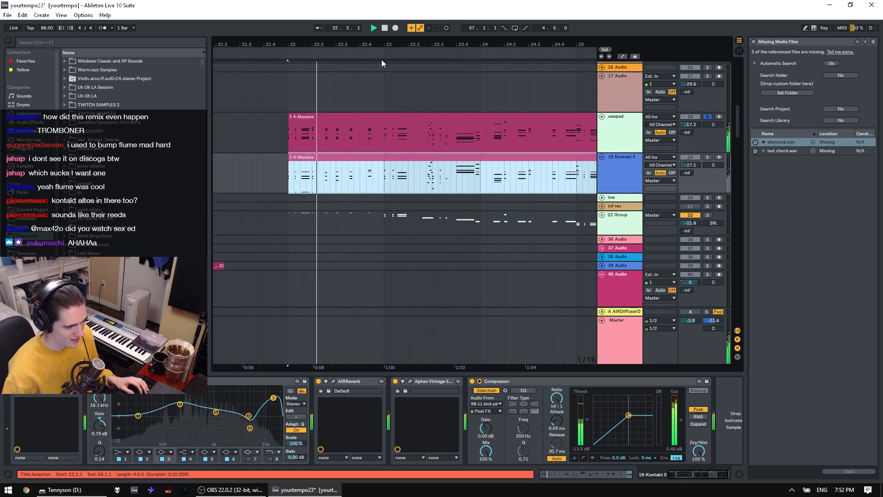
key("space")
left_click_drag(382, 52, 358, 32)
left_click(396, 186)
key("space")
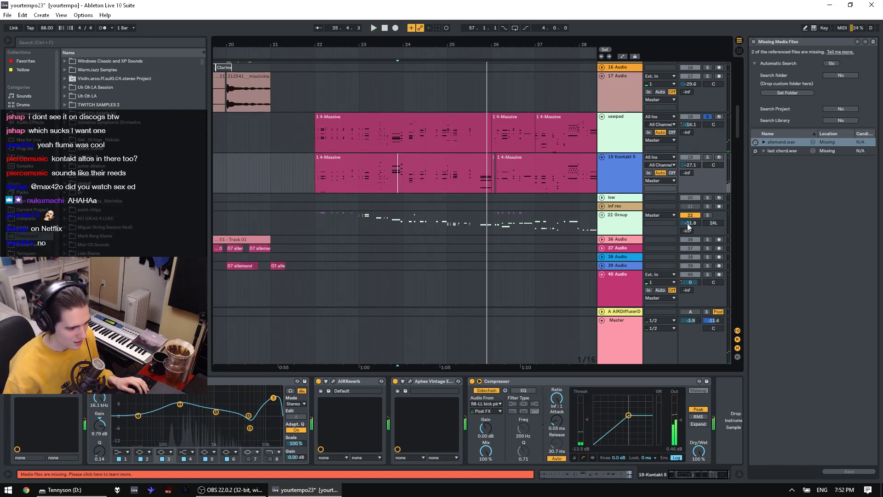
Step: Solo 22 Group in place of the sawpad track and unfold the group to show its member tracks
left_click(707, 215)
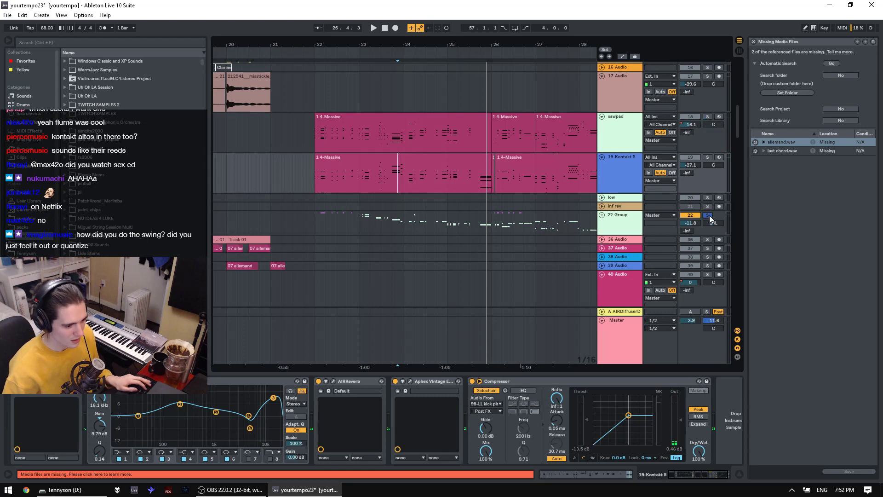
left_click(601, 214)
scroll(639, 277, "down", 2)
scroll(639, 277, "down", 2)
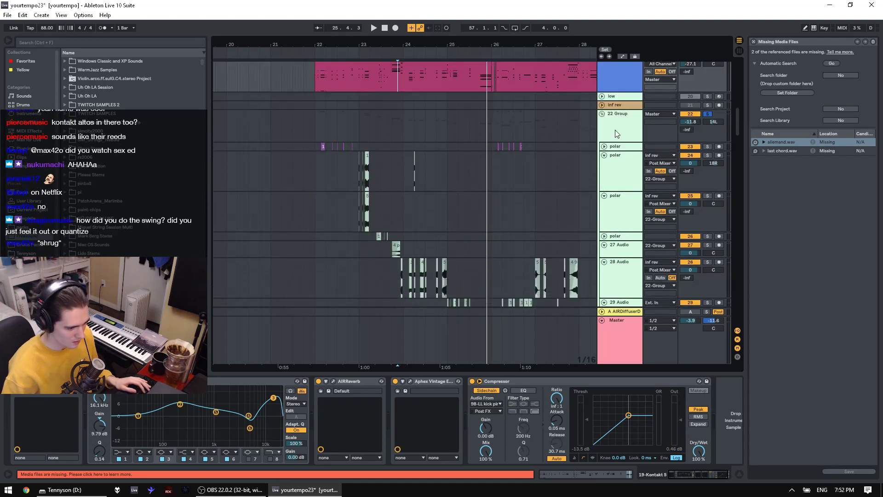
Step: Collapse the unfolded member tracks of 22 Group to compact rows, from the polar tracks down through 35 Audio
left_click(604, 157)
left_click(605, 163)
left_click(604, 182)
left_click(604, 190)
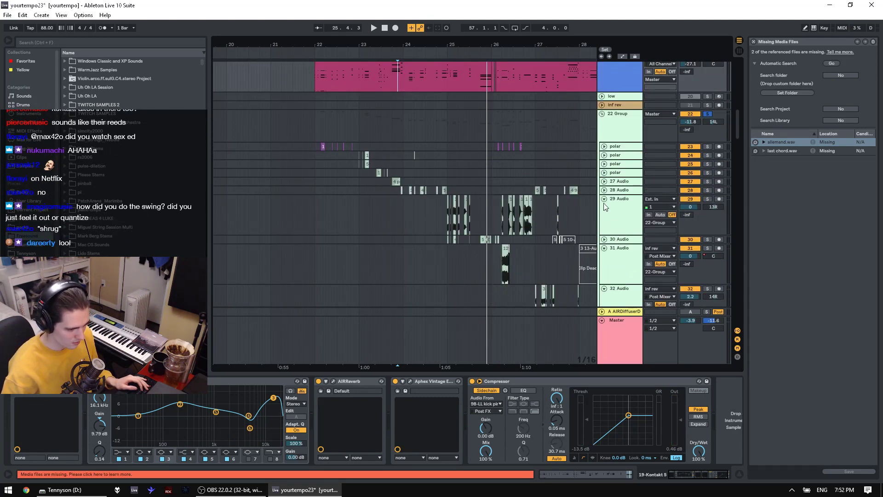
left_click(604, 199)
left_click(605, 208)
left_click(604, 208)
left_click(604, 216)
left_click(604, 225)
left_click(604, 234)
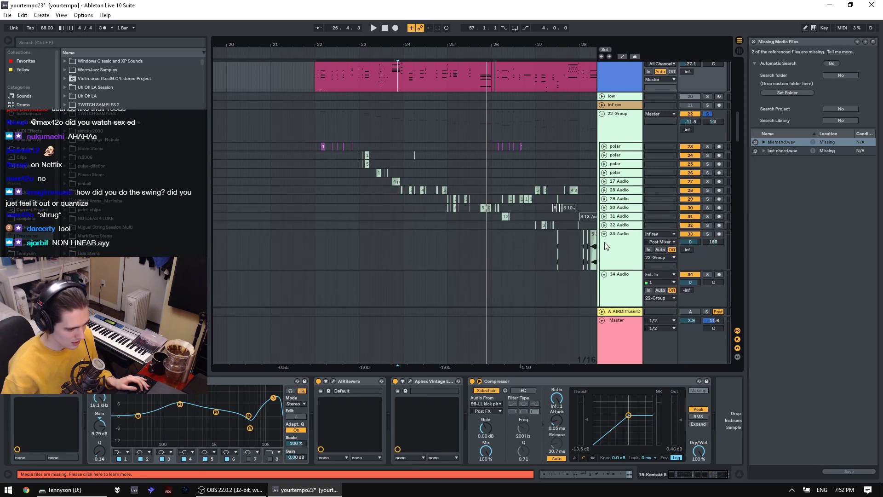
left_click(604, 243)
left_click(604, 251)
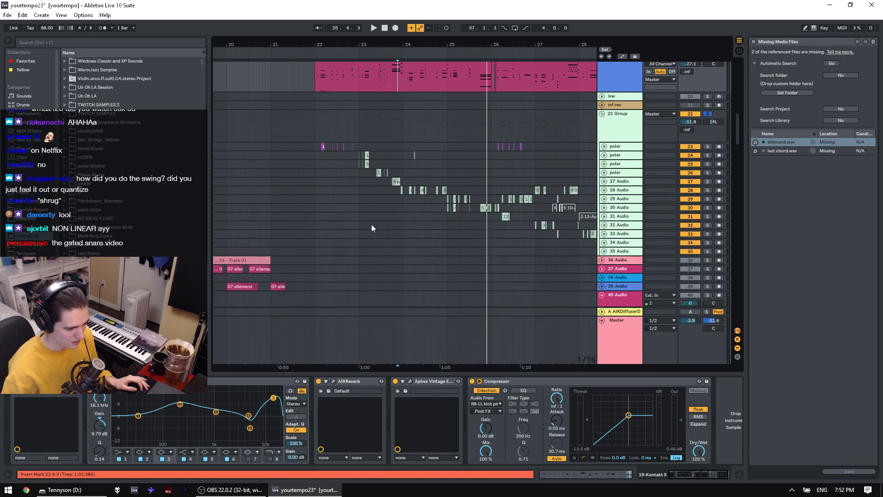
Step: Play the soloed 22 Group from 21.4.4, just before its first polar clips
left_click(342, 216)
key("space")
left_click_drag(344, 48, 345, 66)
key("space")
left_click(297, 163)
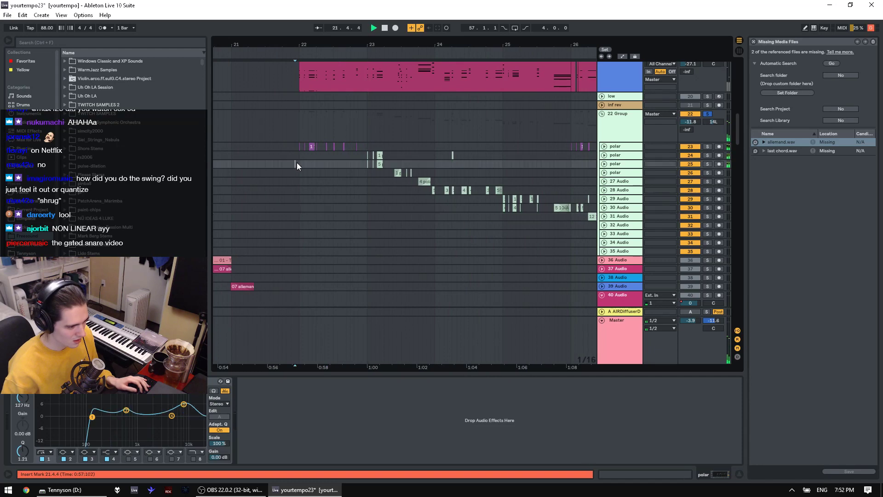
key("space")
left_click_drag(425, 48, 368, 45)
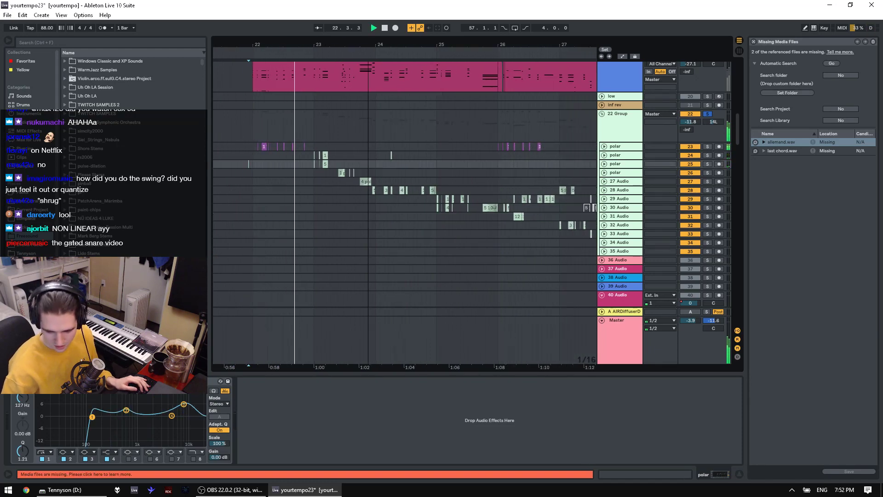
Step: Play the soloed 22 Group from 23.1.3 while showing the device chain of the group track
left_click(611, 116)
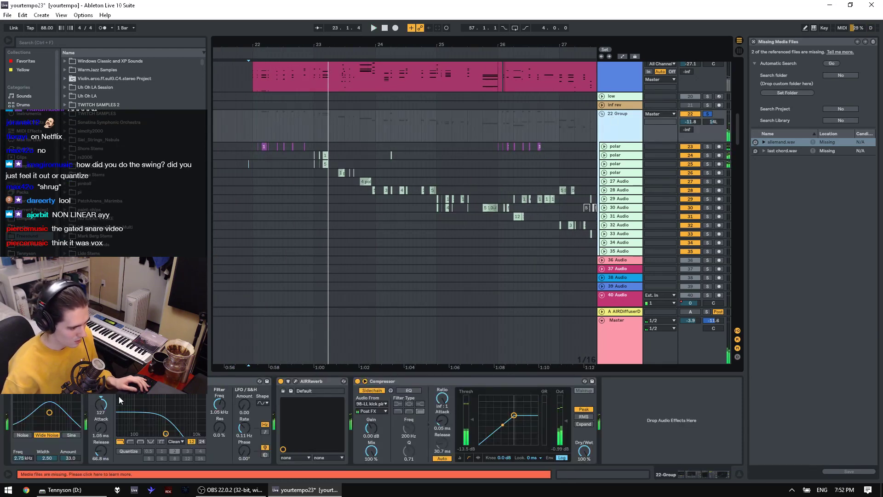
left_click(323, 173)
key("space")
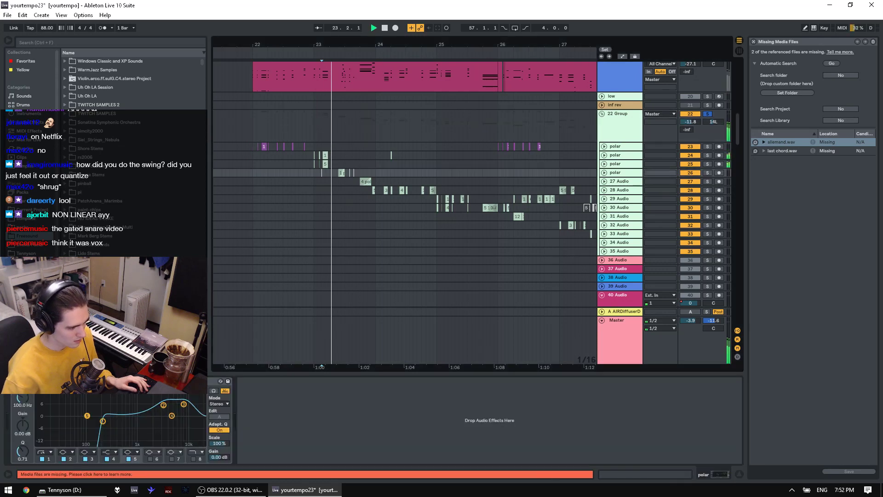
left_click(619, 120)
left_click(16, 381)
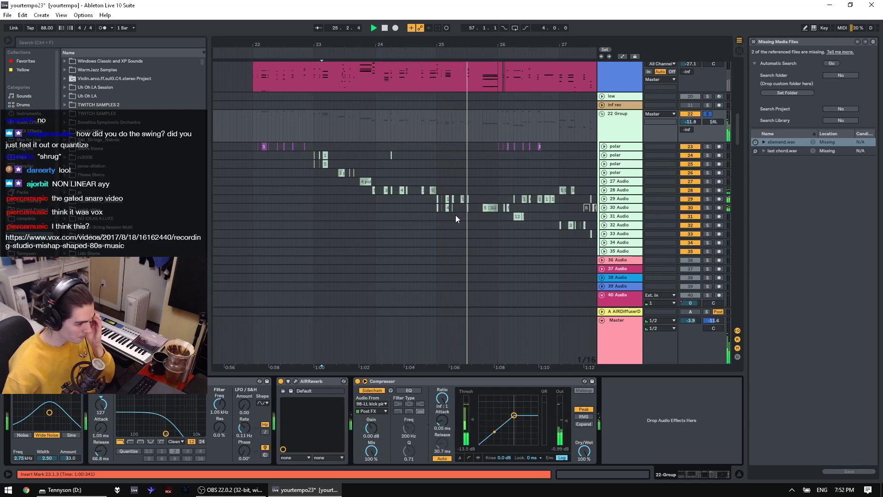
Step: Play the chopped clips of the soloed 22 Group from 25.1.1
key("space")
left_click(436, 219)
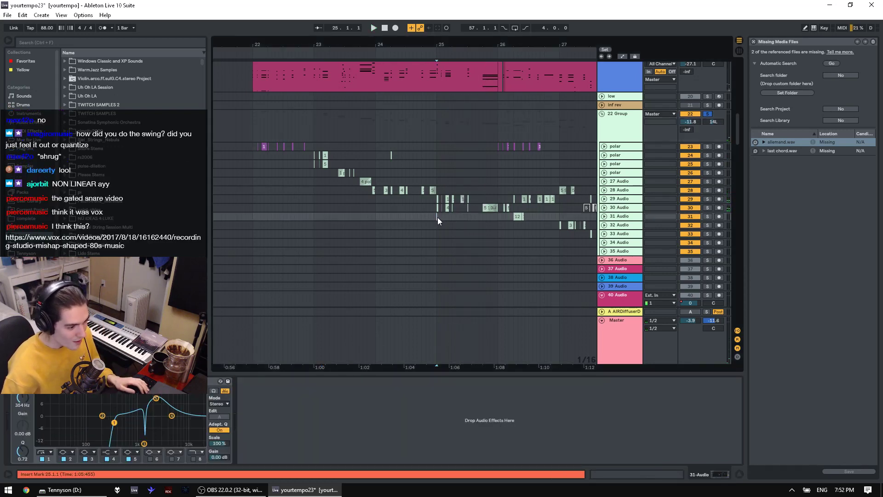
key("space")
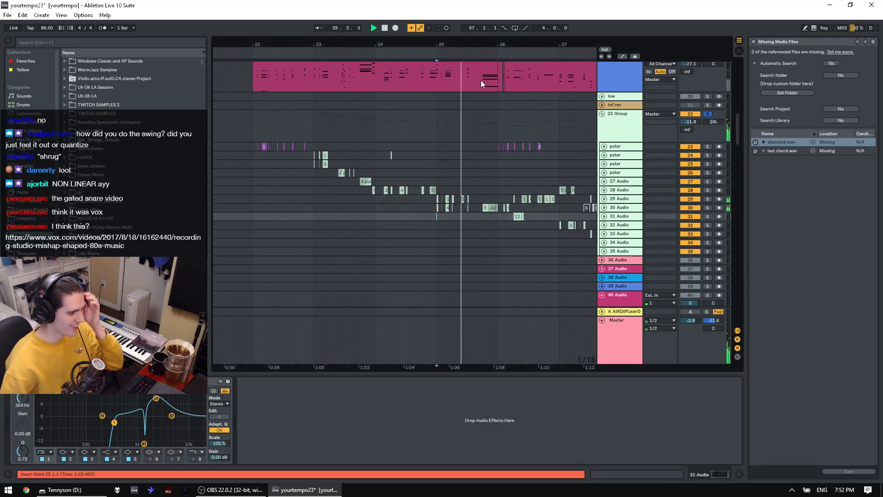
left_click_drag(461, 41, 424, 194)
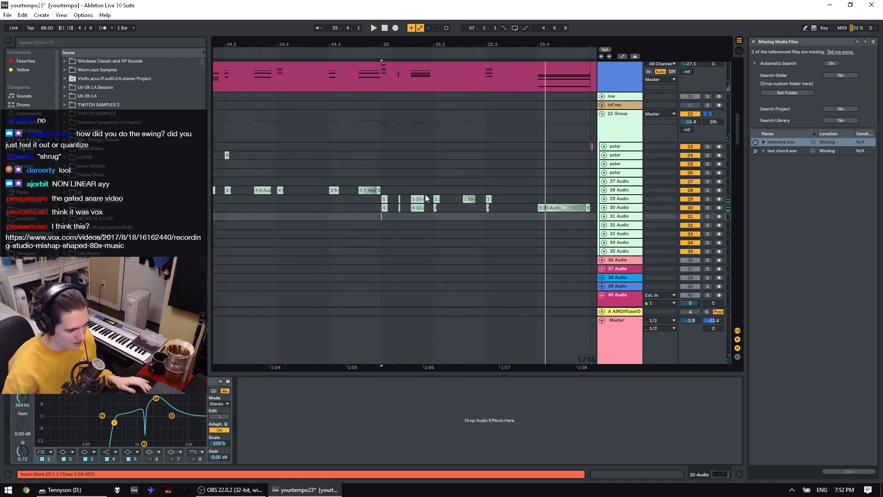
Step: Play the soloed 22 Group from 25.2.1 and again from 26.1.2
left_click(434, 219)
key("space")
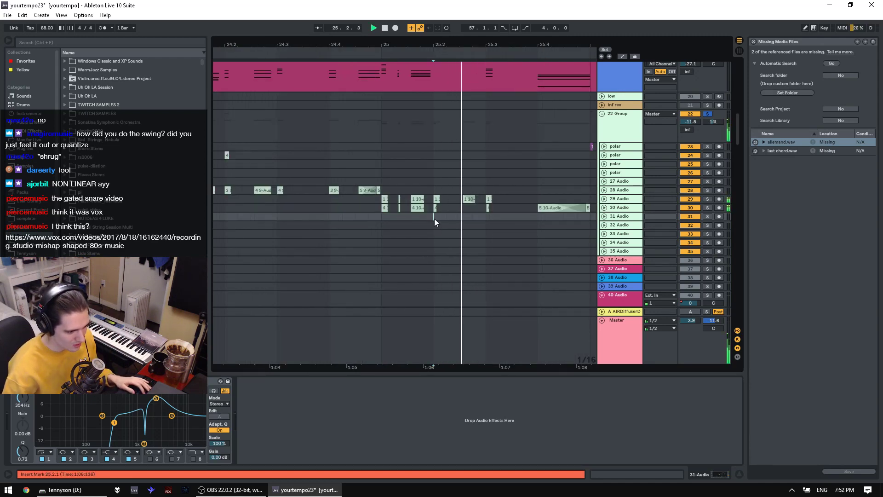
key("space")
key("space")
mouse_move(550, 42)
left_mouse_down()
mouse_move(417, 40)
mouse_move(411, 10)
left_mouse_up()
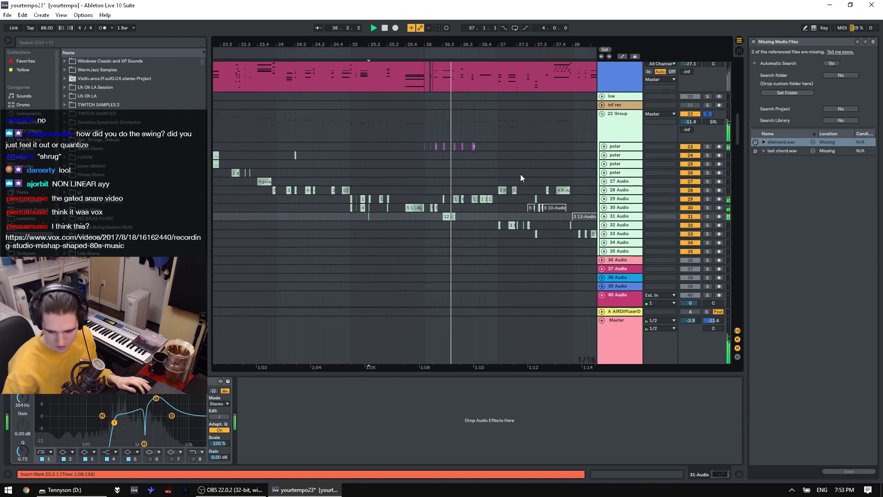
key("space")
left_click(429, 191)
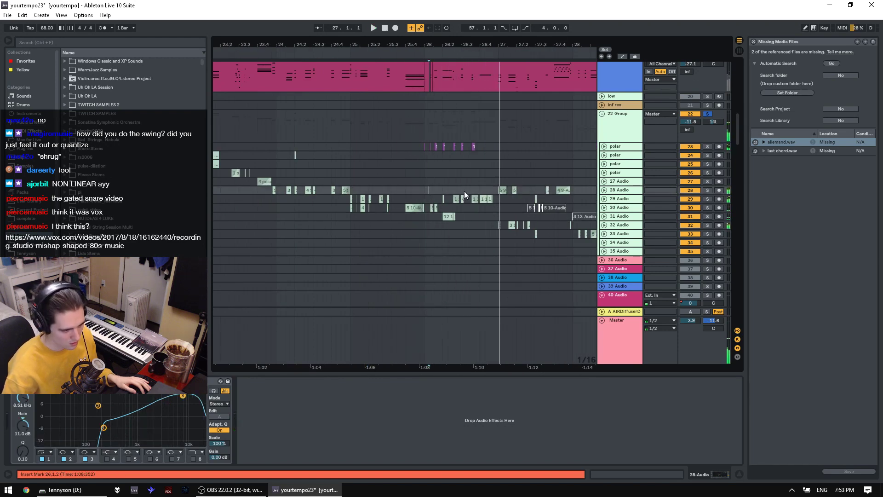
Step: Select bar 26 on the inf rev track and play from there with sawpad and 19 Kontakt 5 soloed alongside 22 Group
scroll(482, 189, "up", 3)
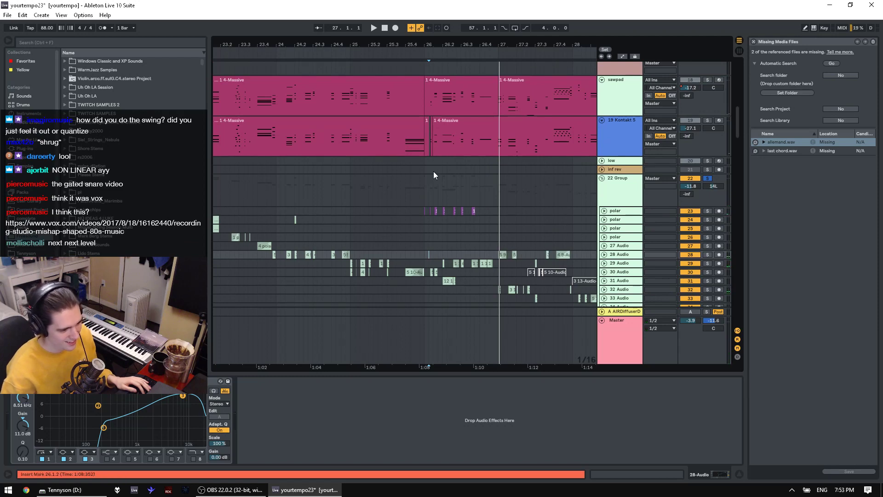
left_click_drag(514, 169, 498, 171)
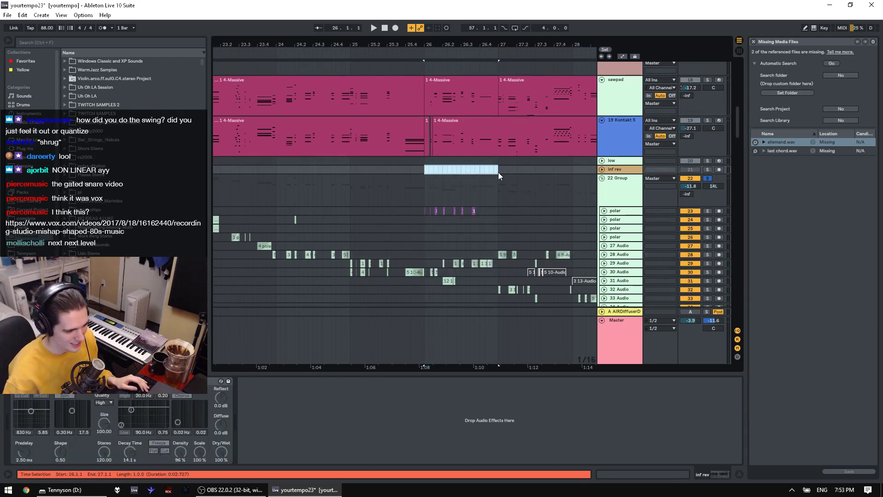
key("space")
left_click(707, 80)
left_click(707, 121)
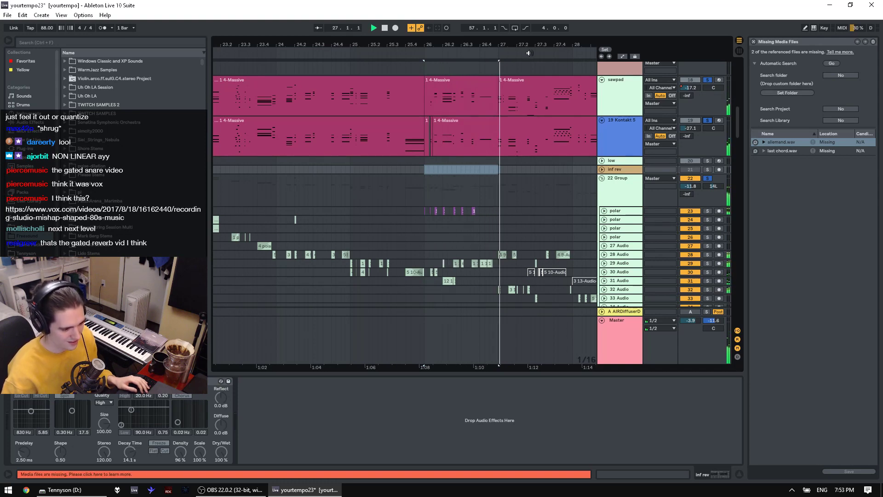
left_click_drag(528, 46, 400, 45)
scroll(514, 228, "down", 2)
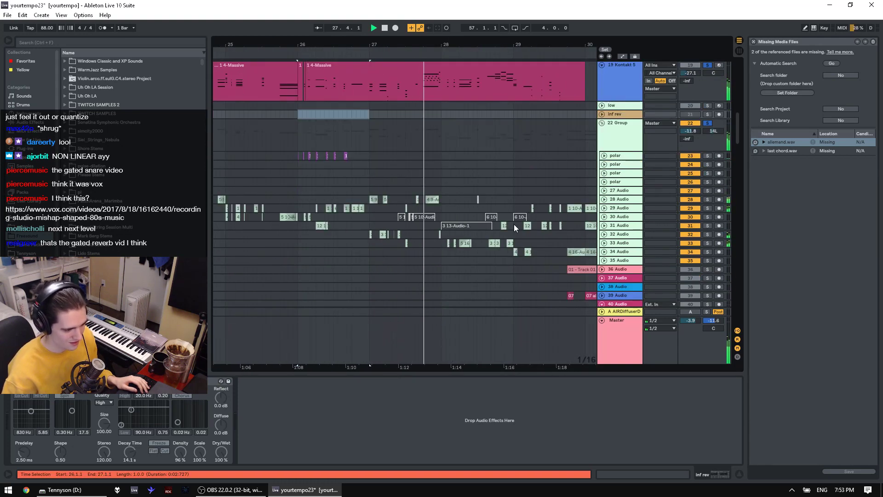
scroll(506, 180, "up", 2)
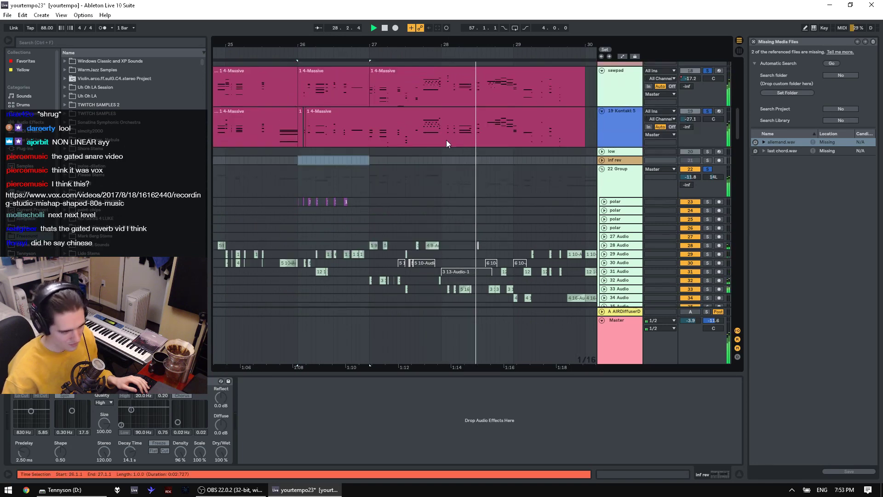
key("space")
Step: Play from 27.4.1 with 19 Kontakt 5 soloed alone and with sawpad added to the solo
left_click(429, 111)
scroll(428, 107, "up", 3)
left_click(414, 141)
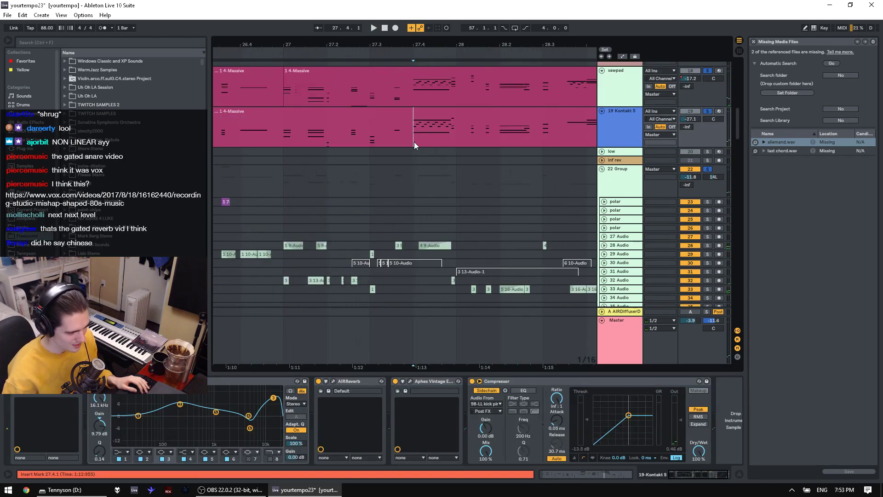
key("space")
left_click(708, 111)
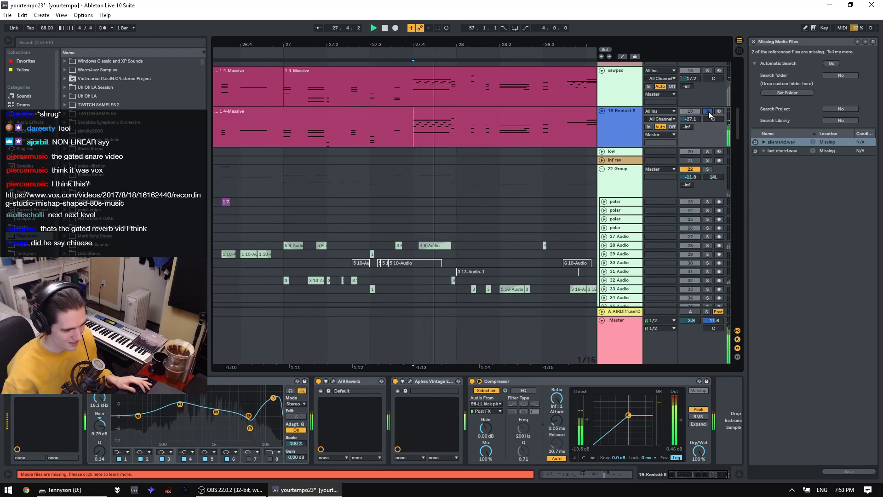
left_click(708, 71)
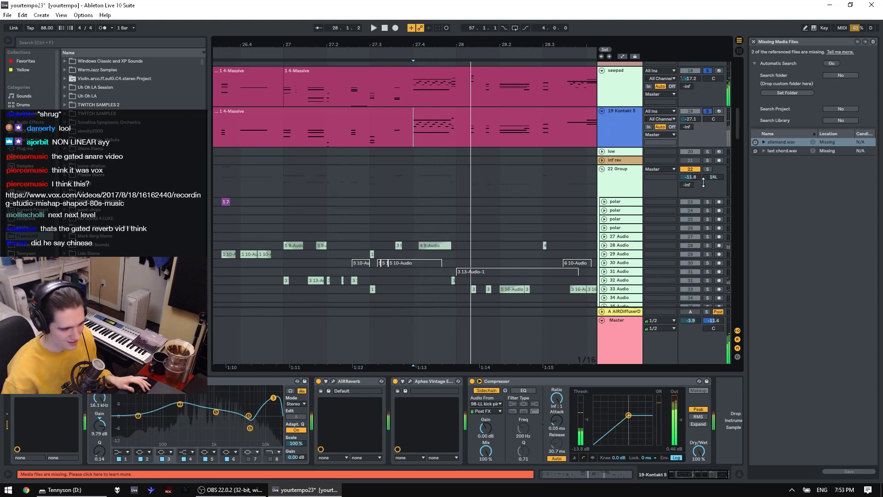
Step: Play from 27.4.1 with 28 Audio soloed alone and together with 19 Kontakt 5
left_click(707, 245)
key("space")
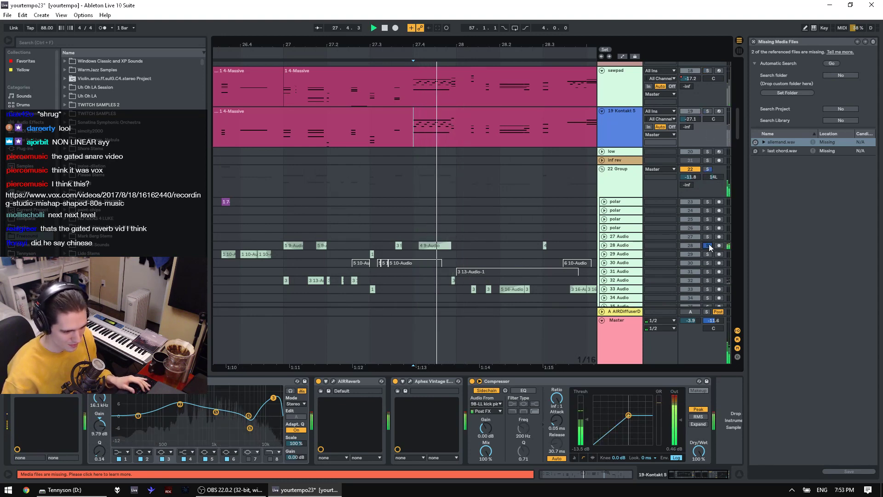
key("space")
key("space")
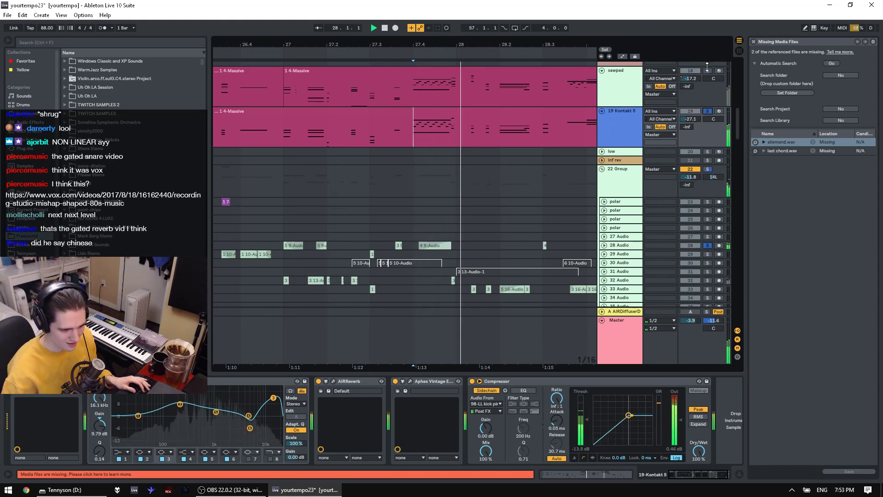
scroll(705, 187, "down", 10)
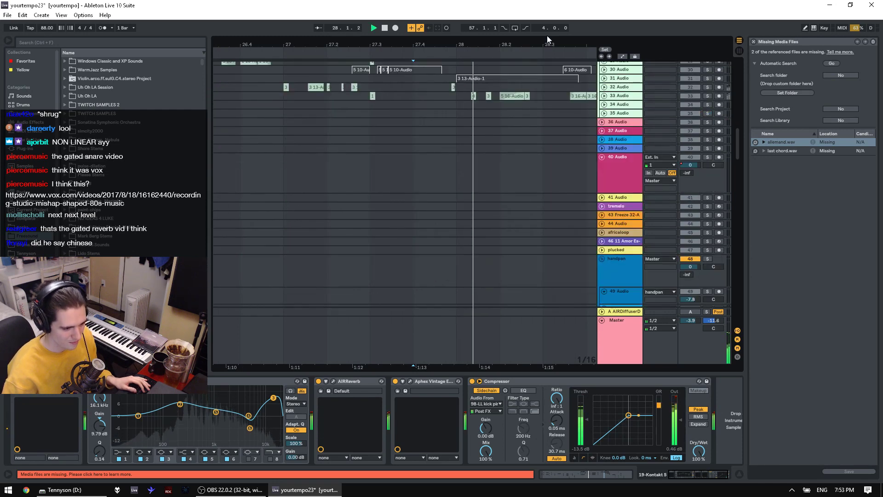
key("minus")
key("space")
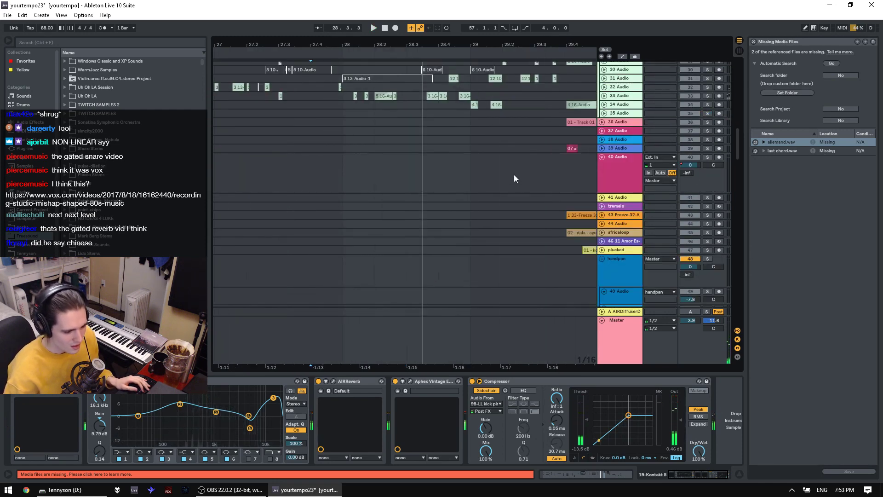
Step: Locate the two bass tracks below the BASS track, solo both and play them from 27.4.1
scroll(514, 178, "up", 15)
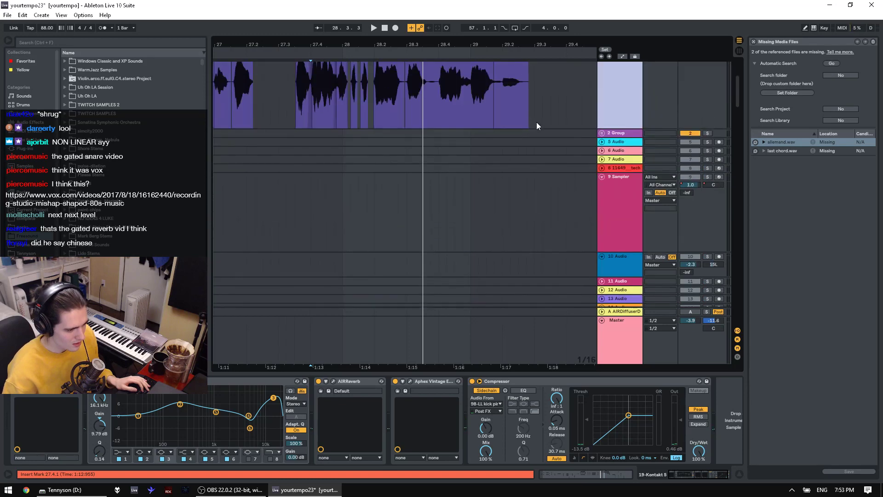
scroll(536, 123, "up", 3)
key("space")
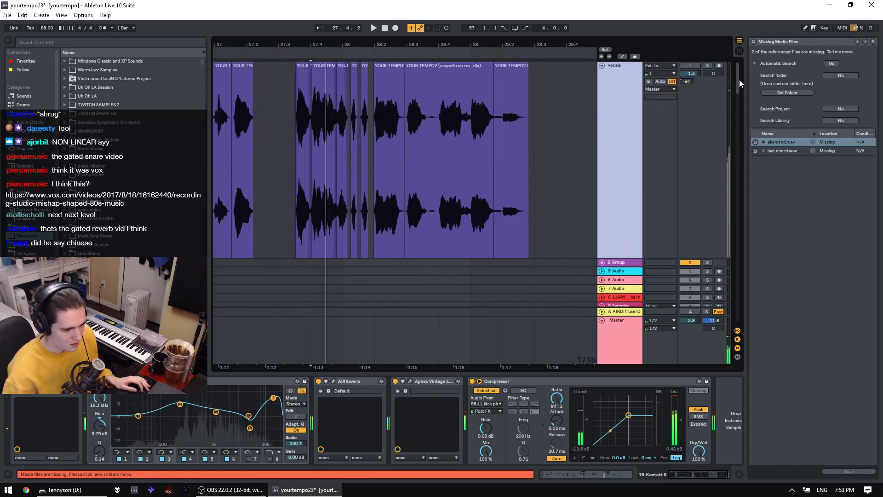
left_click_drag(738, 79, 729, 220)
key("space")
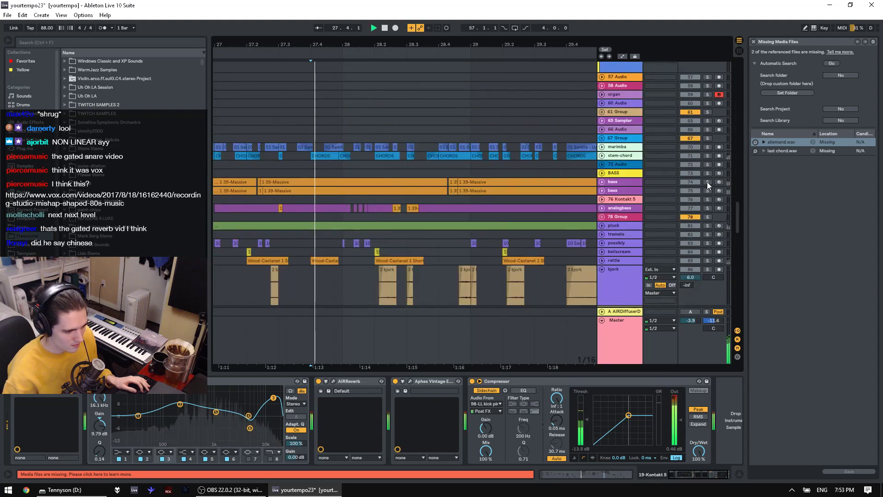
left_click_drag(707, 181, 707, 188)
key("space")
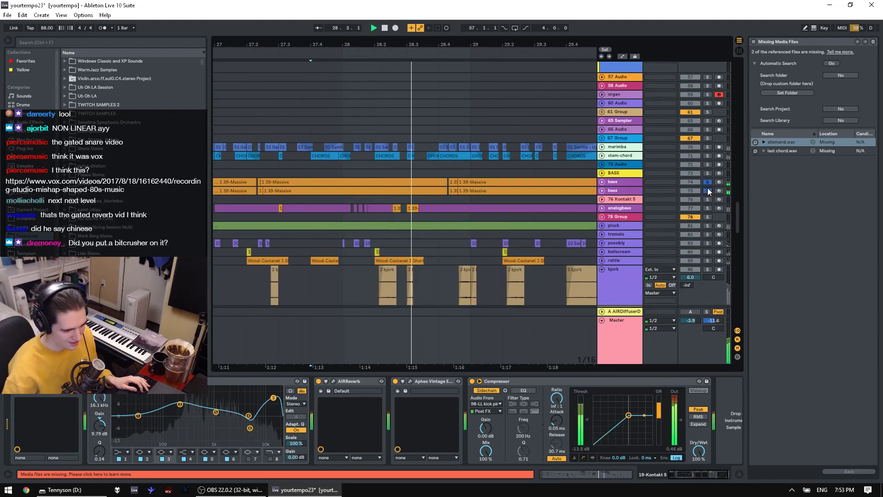
Step: Replay the soloed bass tracks from 27.4.1 and again from 27.2.1
mouse_move(737, 213)
left_mouse_down()
mouse_move(746, 111)
mouse_move(733, 222)
mouse_move(730, 210)
left_mouse_up()
scroll(622, 238, "down", 5)
left_click_drag(410, 40, 410, 28)
key("space")
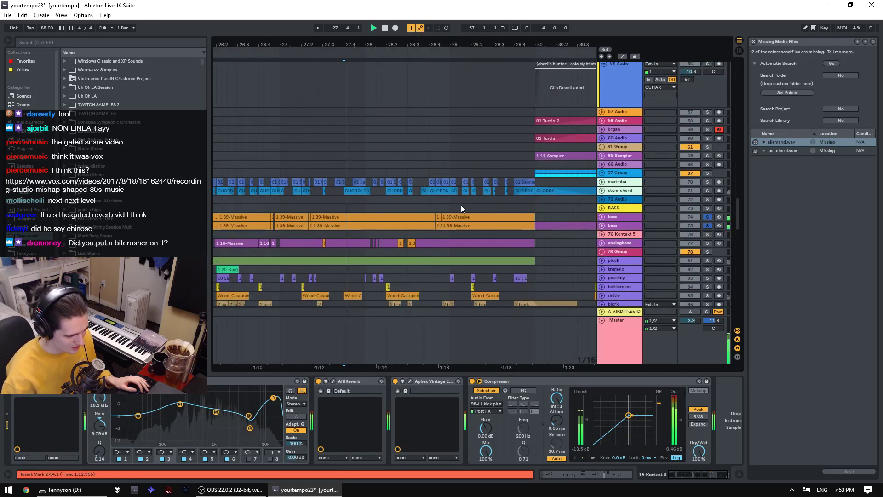
key("space")
left_click(322, 225)
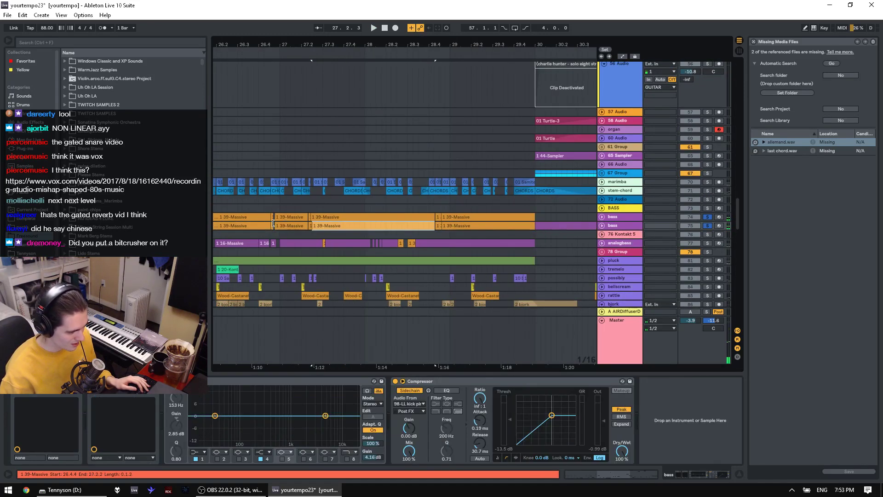
left_click(279, 226)
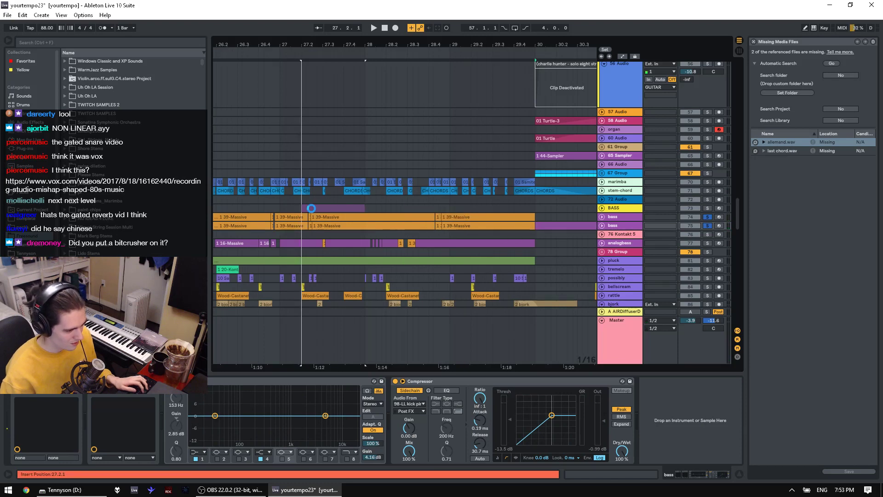
left_click(302, 209)
key("space")
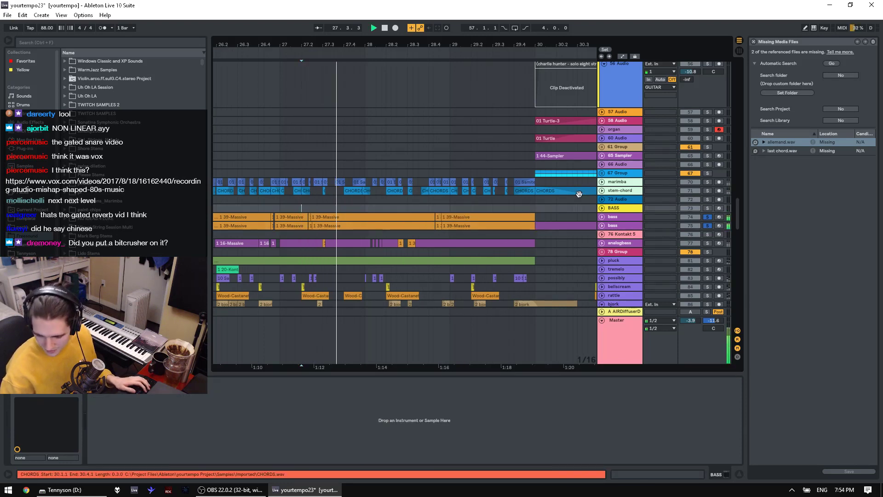
Step: Unfold both soloed bass tracks to show the notes in their Massive clips
scroll(579, 193, "down", 3)
left_click(600, 171)
left_click(602, 162)
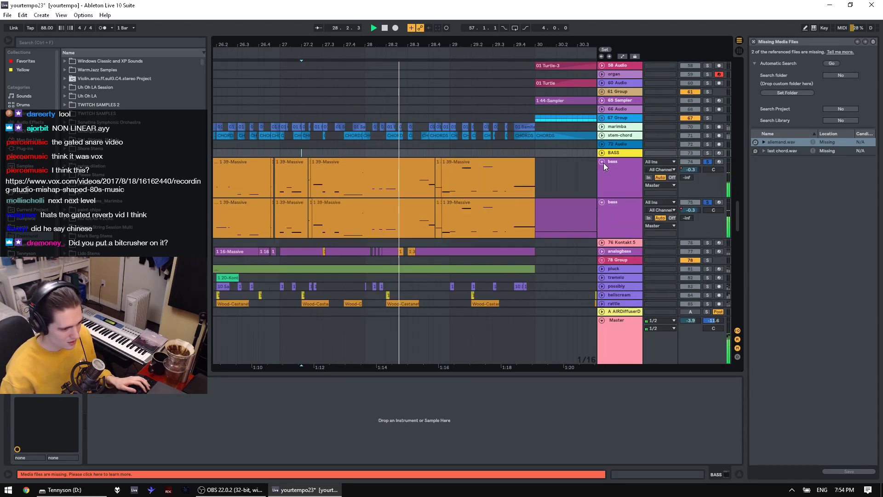
Step: Play the two soloed bass tracks from 28.3.2 and again from around 24.4
left_click(417, 193)
key("space")
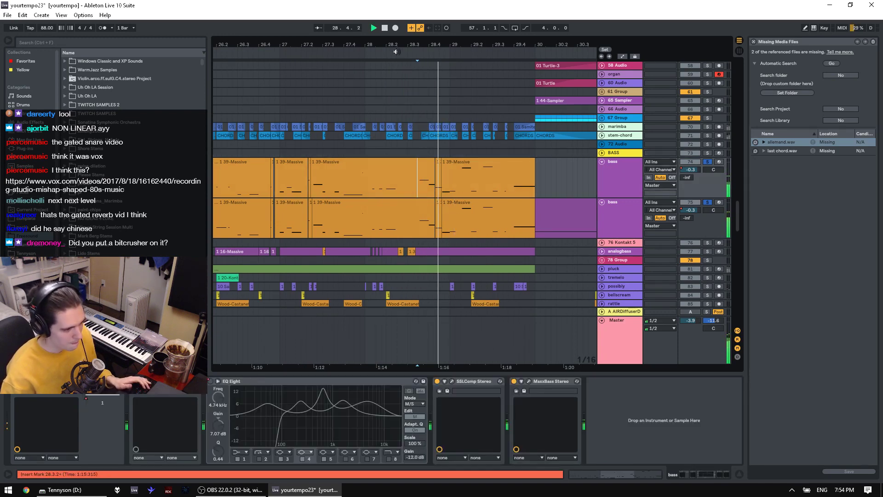
key("space")
left_click_drag(379, 45, 491, 45)
left_click(226, 192)
key("space")
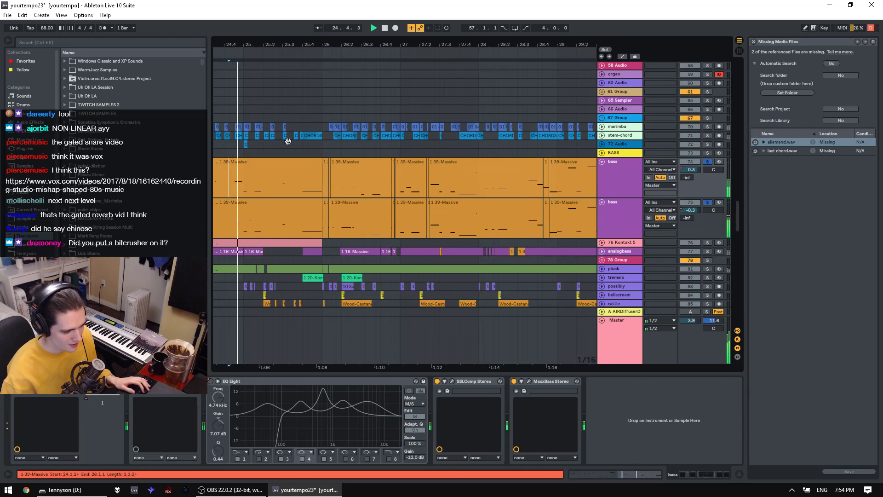
Step: Play the bass tracks from 24.4.3 and from around bar 25, comparing the upper one soloed alone with both soloed
left_click_drag(441, 45, 445, 62)
key("space")
left_click(313, 191)
key("space")
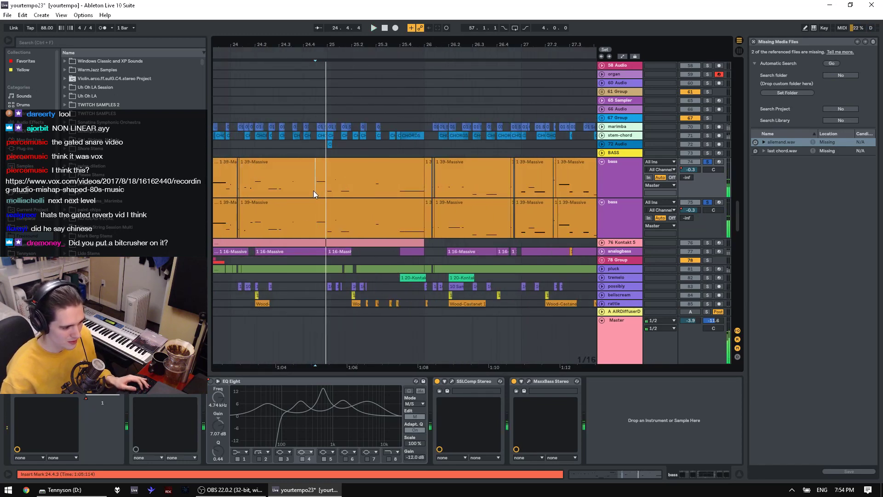
left_click(327, 234)
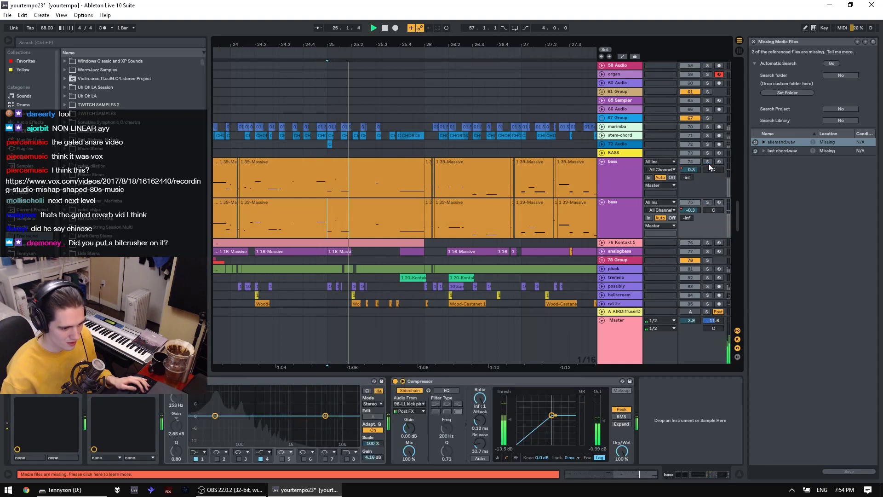
left_click(707, 202)
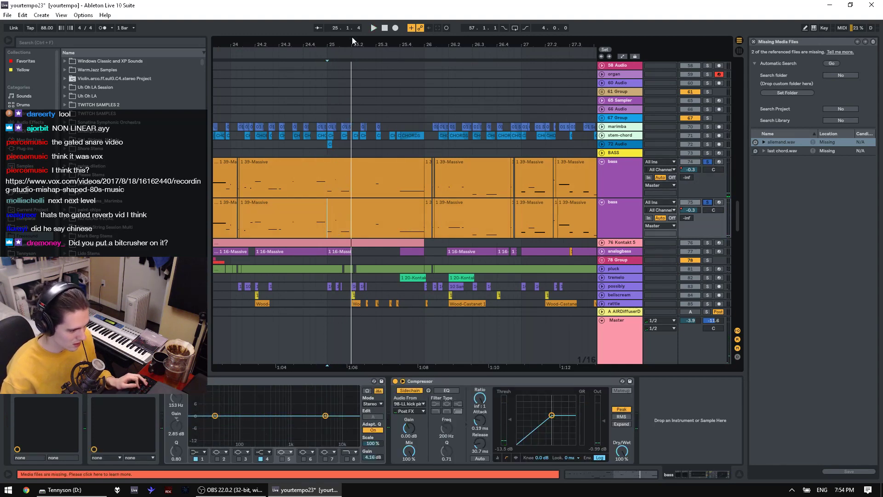
Step: Play both soloed bass tracks from around 25.1.2 and again from 25.1.1
scroll(360, 197, "up", 5)
left_click(357, 230)
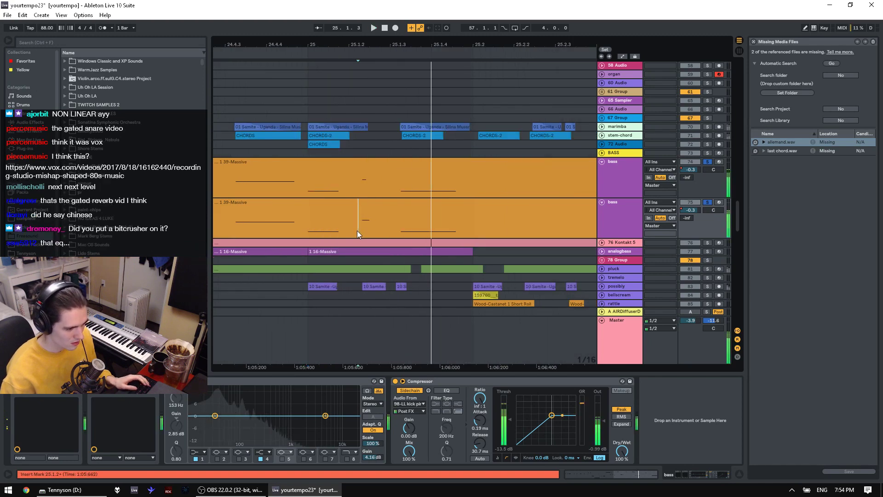
key("space")
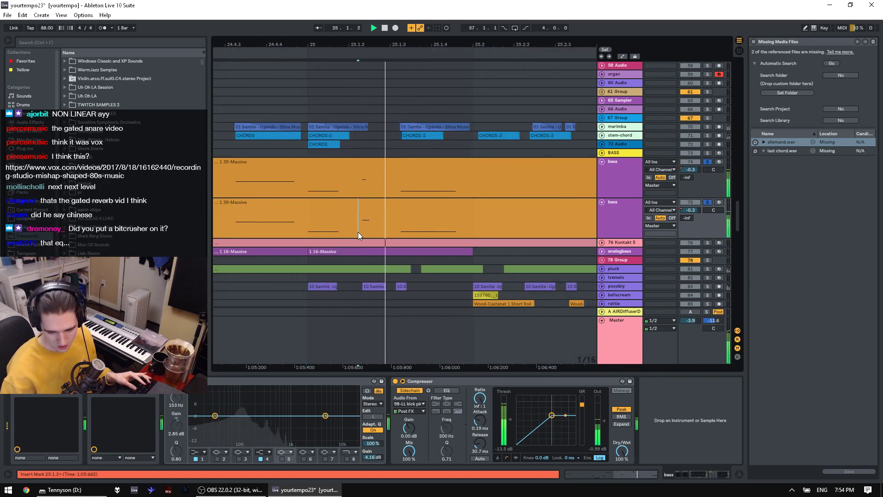
key("space")
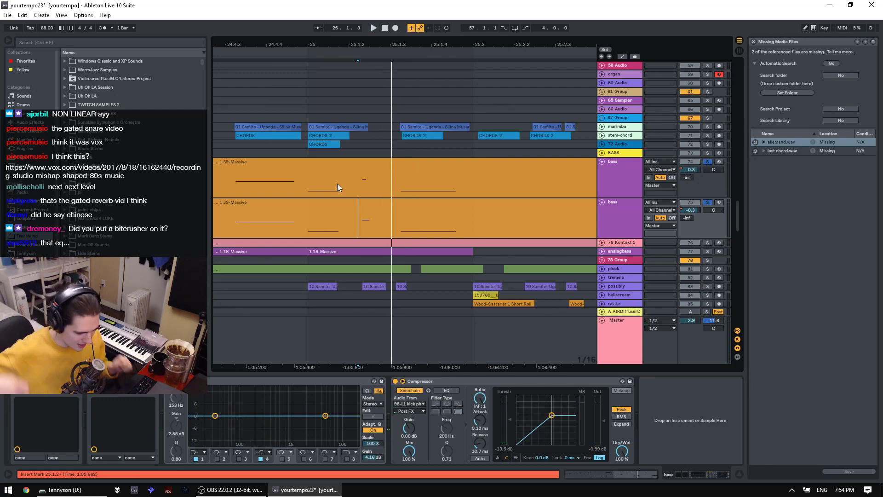
left_click(308, 229)
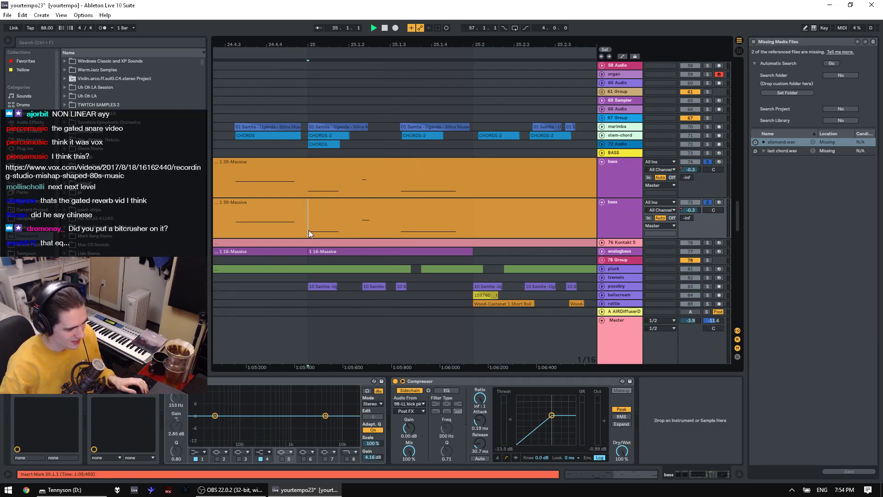
key("space")
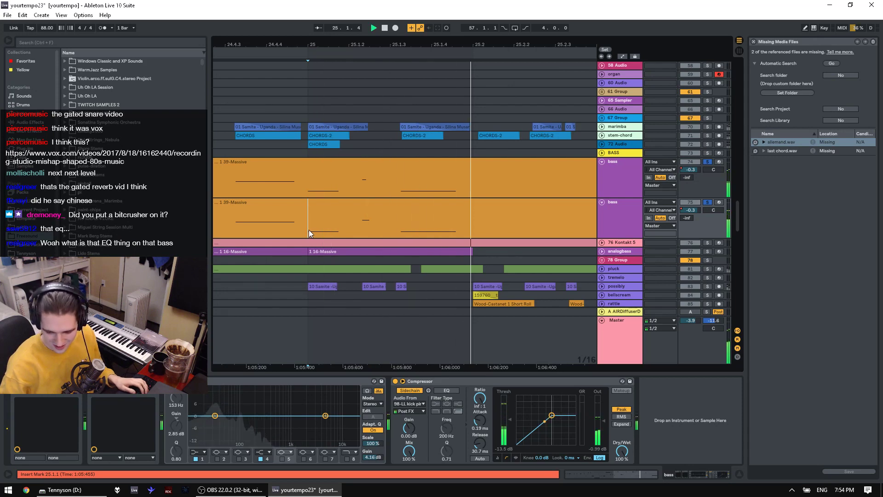
Step: Select the lower and upper bass tracks in turn to show their device chains during playback
left_click(625, 185)
left_click(629, 219)
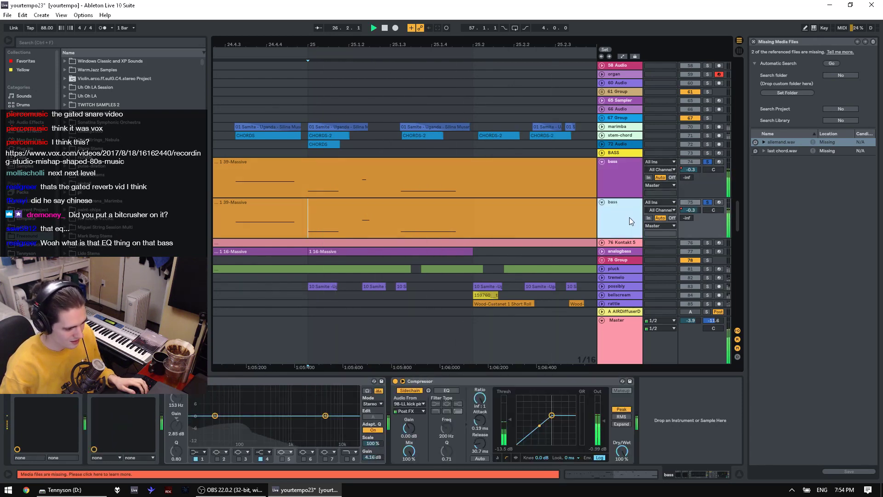
left_click(631, 182)
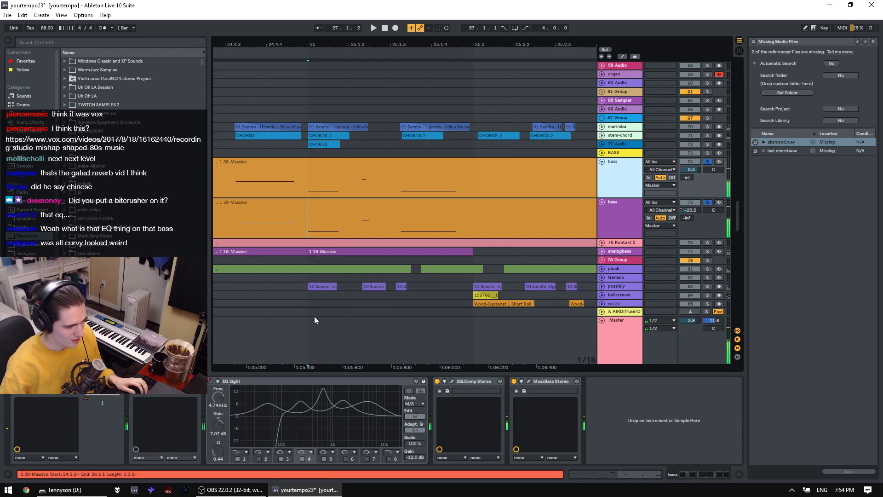
Step: Play the soloed bass tracks from 51.2.3 and 88.4.3, and unsolo them to hear the full mix from 48.2.3
left_click_drag(493, 45, 371, 13)
left_click(556, 192)
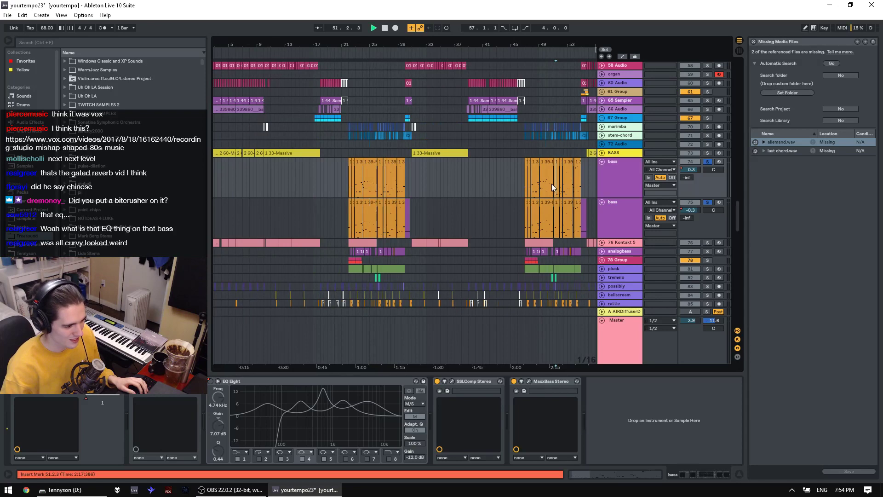
key("space")
left_click_drag(533, 44, 533, 28)
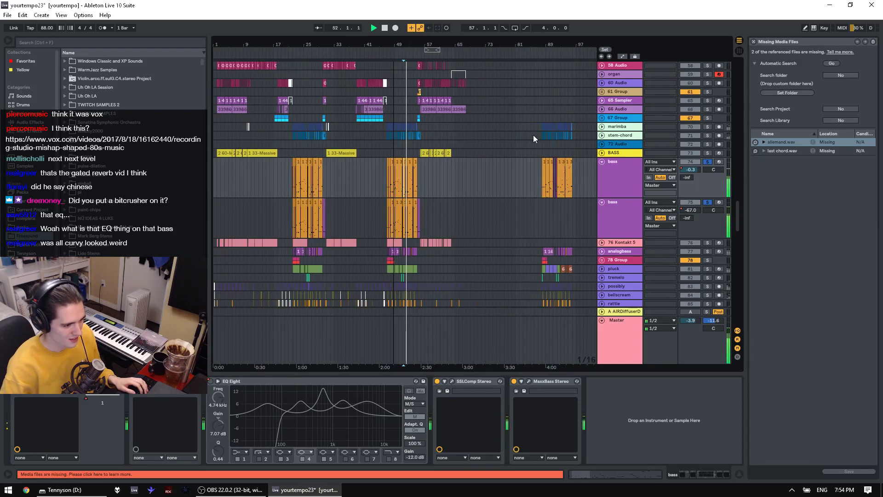
left_click(545, 212)
key("space")
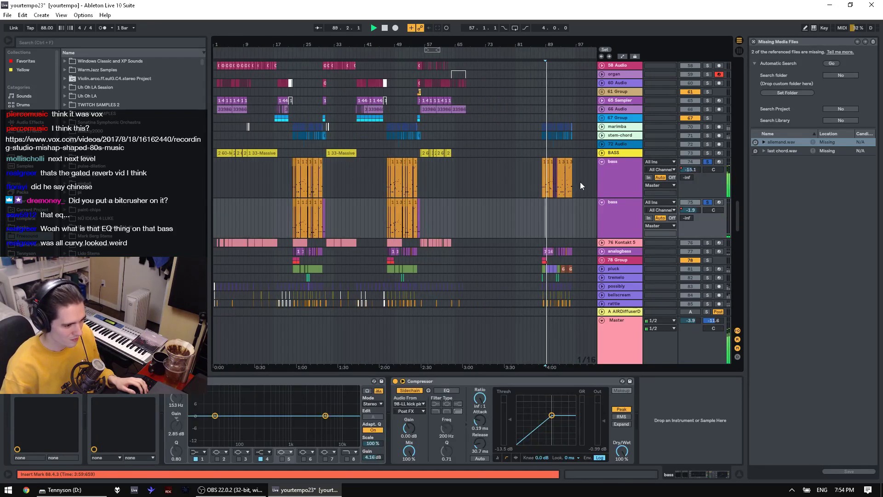
left_click(709, 161)
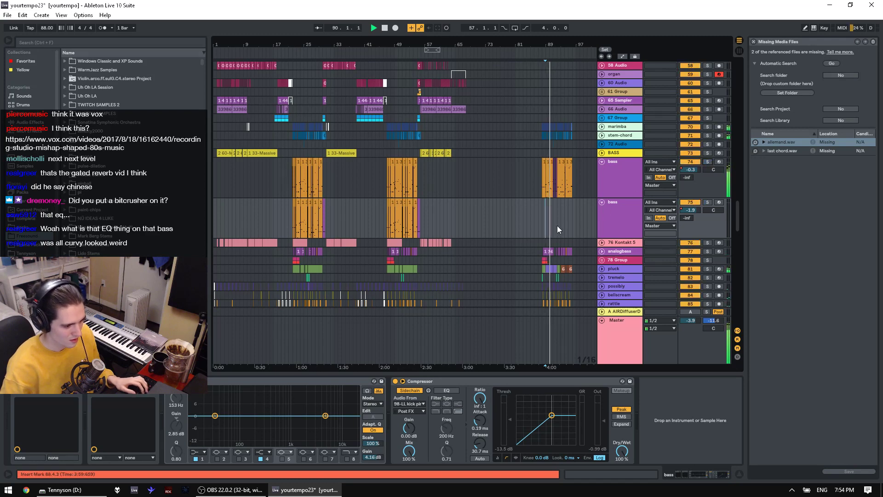
left_click(392, 227)
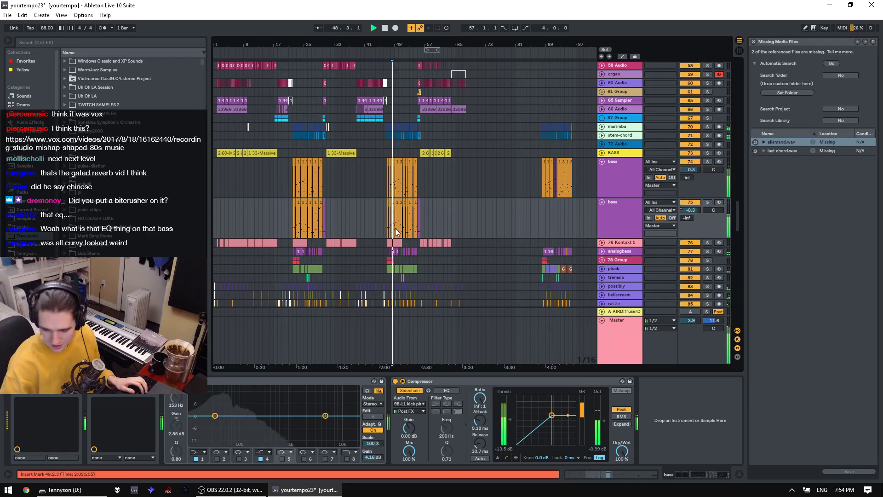
Step: Show the automation of the EQ Eight's on/off state on the upper bass track
scroll(396, 229, "down", 2)
left_click(708, 119)
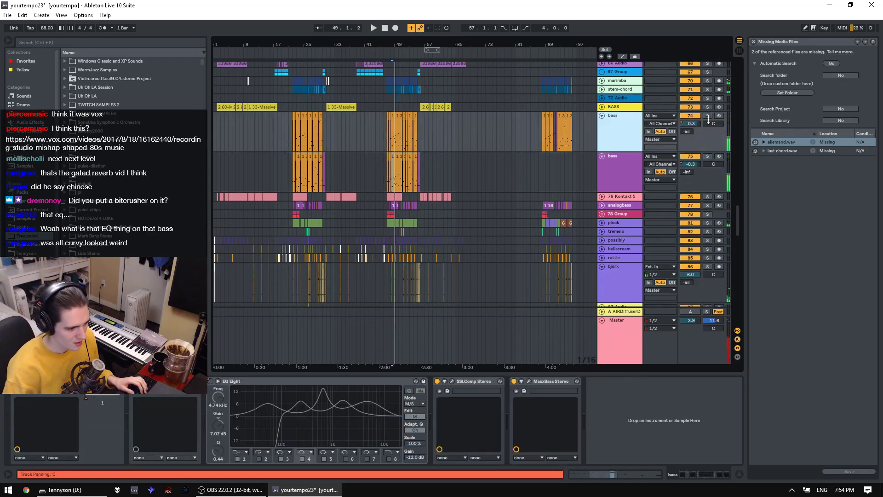
right_click(210, 381)
left_click(222, 385)
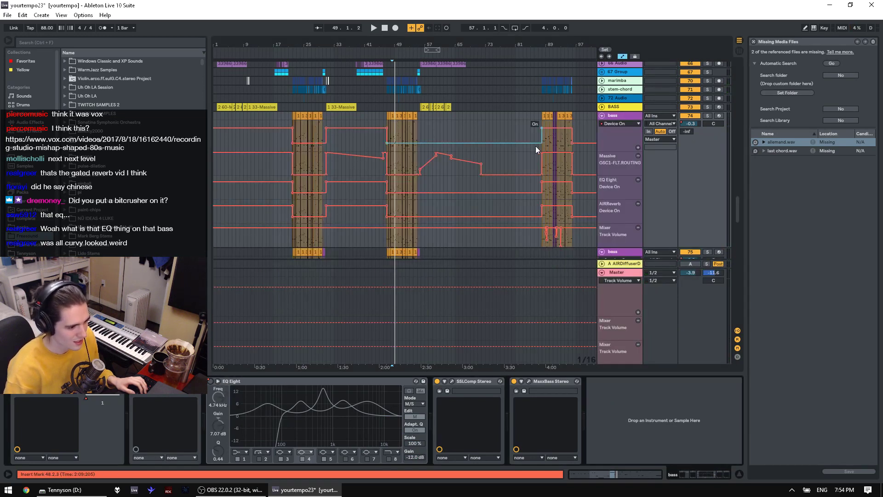
Step: Solo the upper bass track and compare its sound from around bar 89 with that from around bar 49
left_click(545, 138)
key("space")
left_click(708, 115)
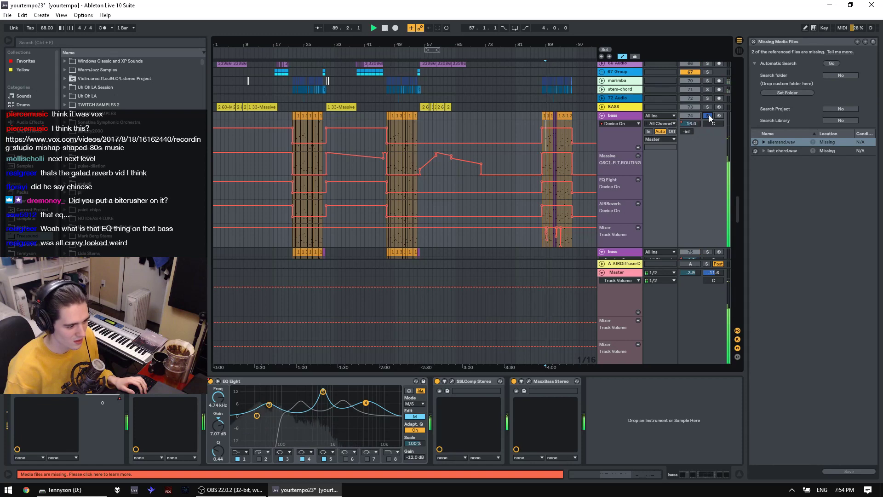
left_click(411, 132)
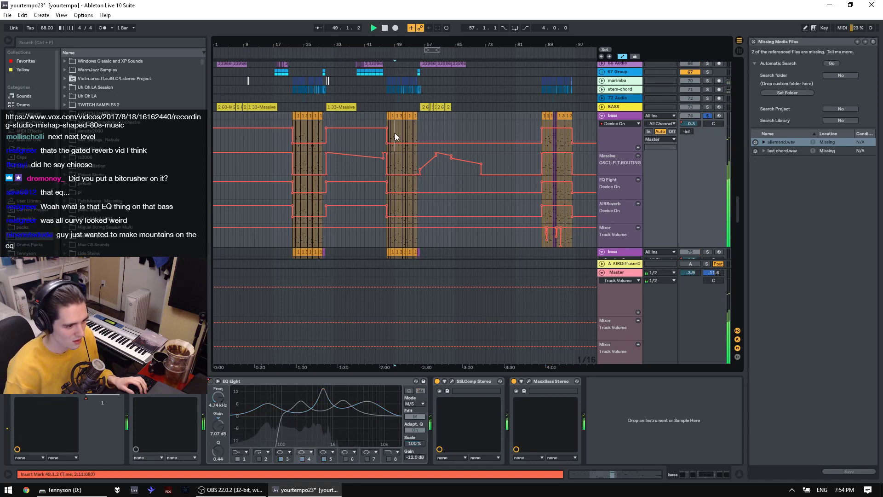
Step: Unsolo the upper bass, play the full mix with its EQ Eight switched on, and re-enable the overridden automation
left_click(709, 115)
scroll(669, 163, "down", 3)
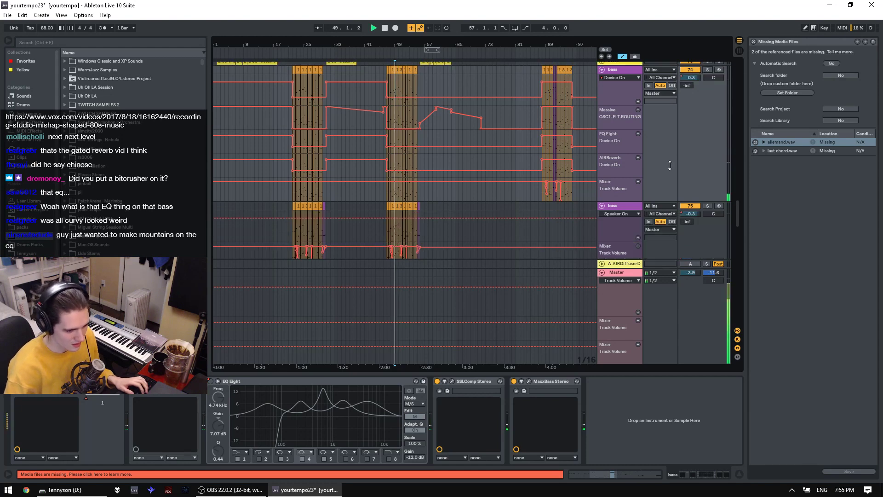
key("space")
left_click(210, 381)
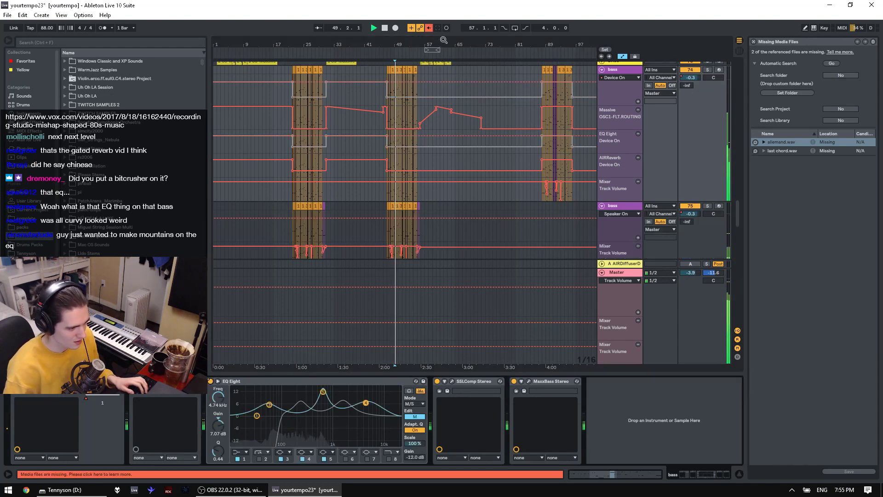
left_click(429, 28)
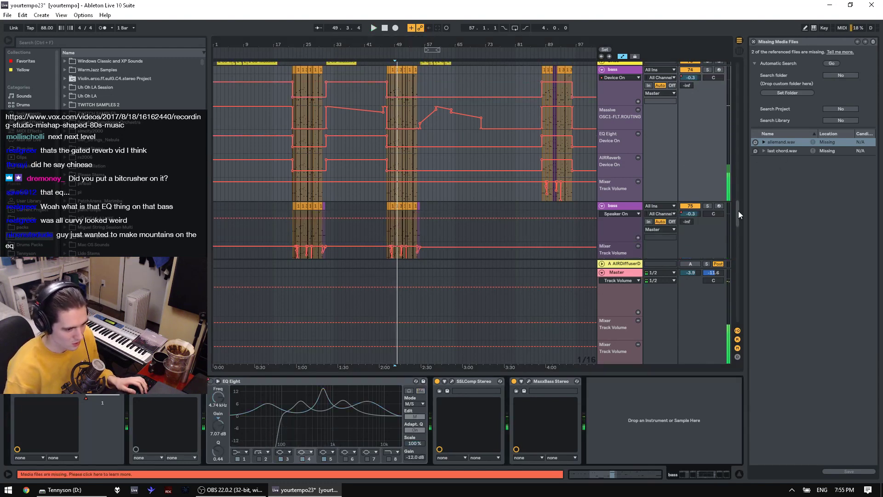
Step: Locate tracks 92 and 93 below the bass tracks, solo both and play them from around bar 49
left_click_drag(738, 212, 735, 241)
left_click(708, 201)
key("space")
left_click(707, 192)
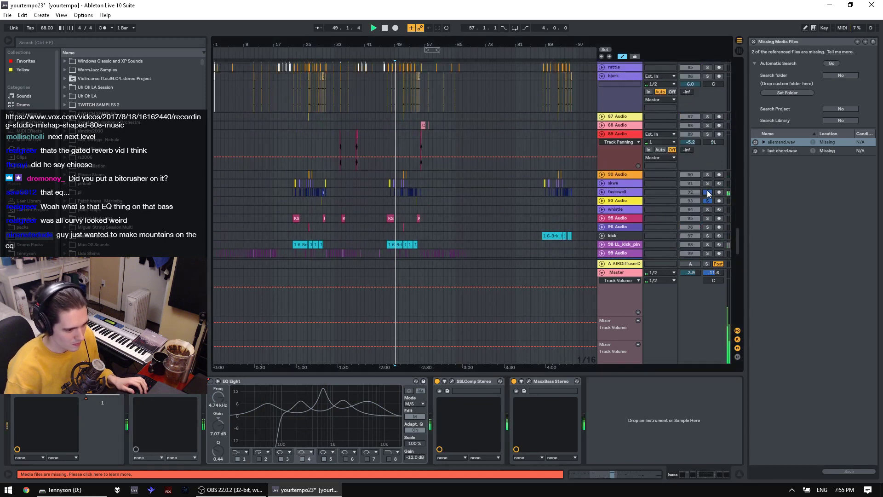
left_click_drag(399, 42, 399, 126)
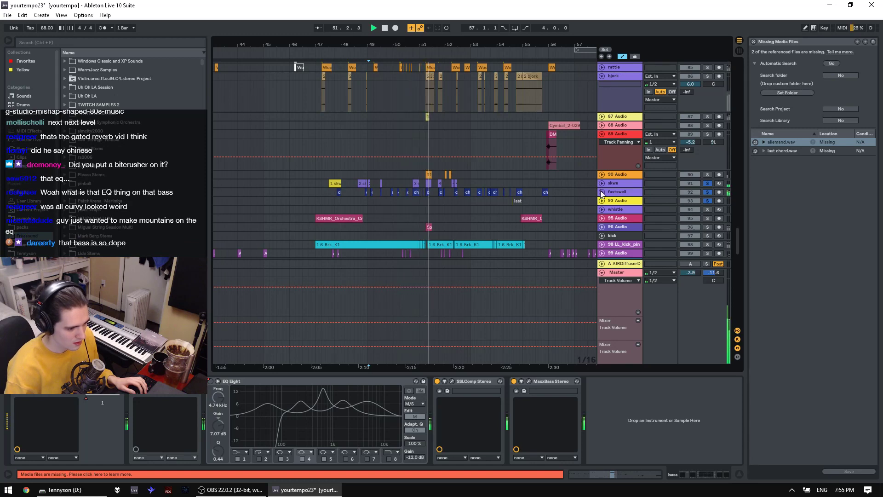
Step: Add 90 Audio to the soloed tracks 91 to 93 and replay them from around 52.1
left_click(707, 175, "ctrl")
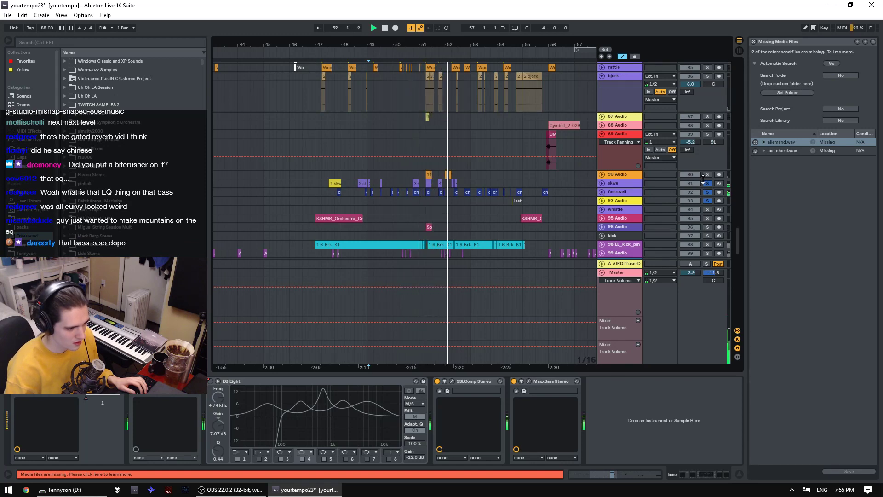
key("space")
left_click(446, 202)
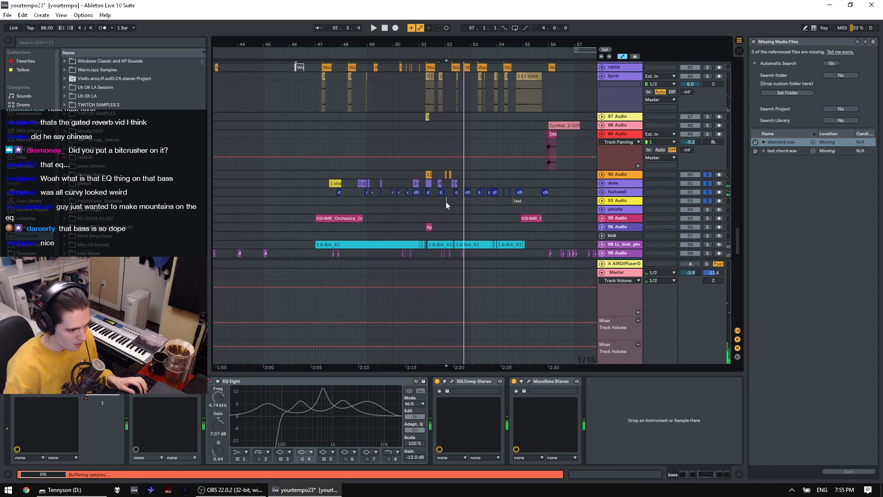
key("space")
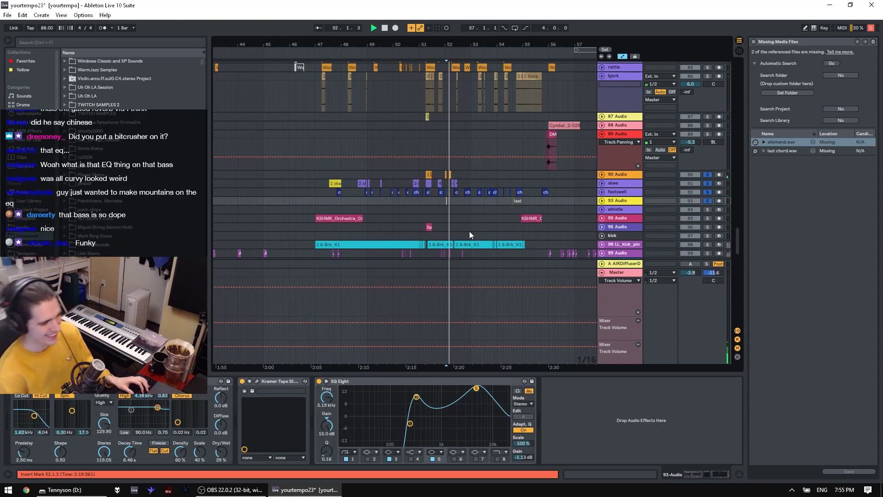
Step: Compare the full mix with track 91 soloed alone, and clear the solo
left_click(708, 183)
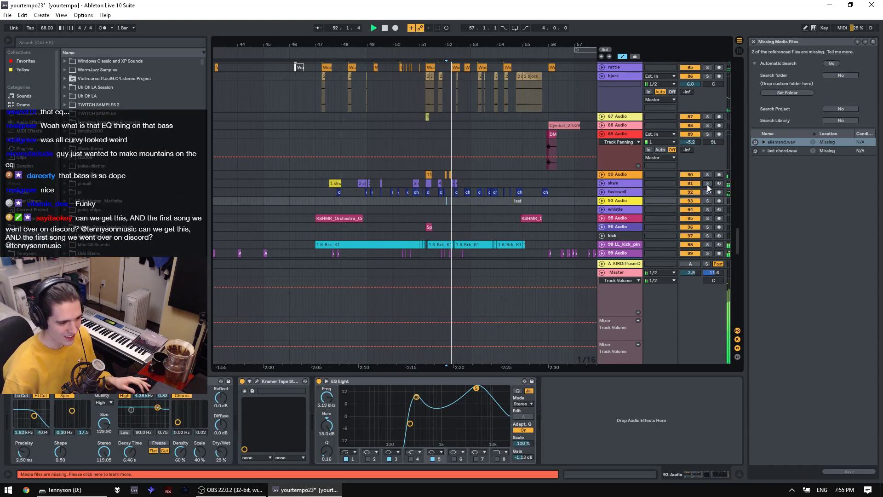
left_click(707, 183)
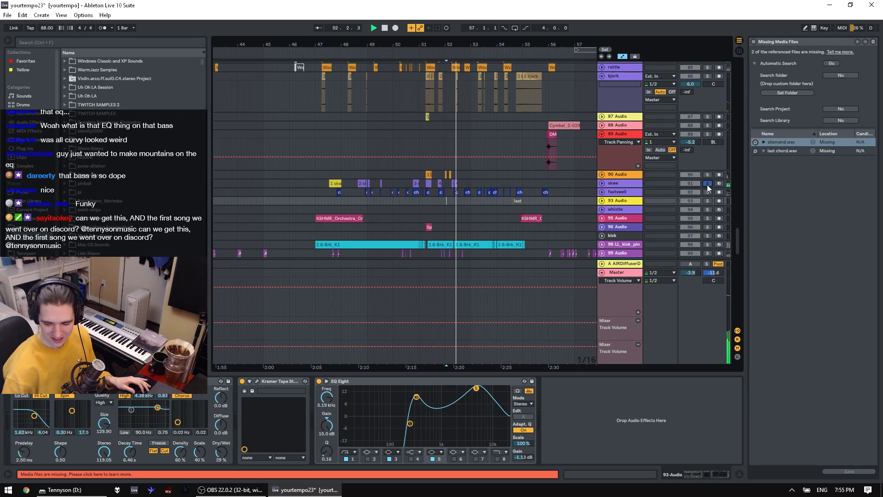
left_click(707, 184)
Step: Locate the marimba and stem-chord tracks above BASS, solo both and play them from around 52.1
scroll(709, 223, "up", 3)
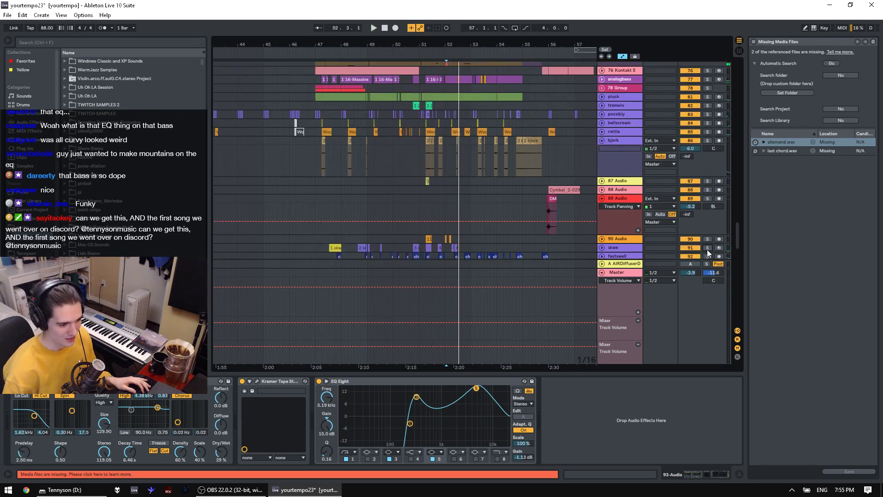
scroll(696, 198, "up", 10)
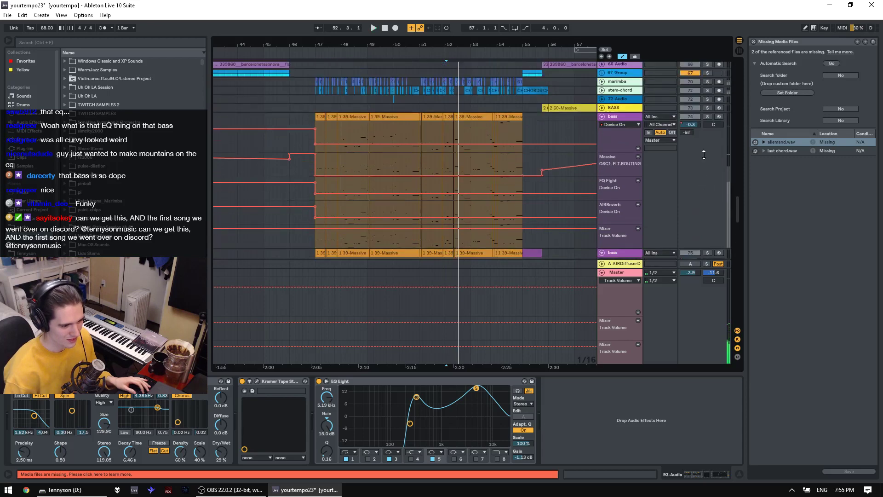
scroll(704, 155, "up", 4)
key("space")
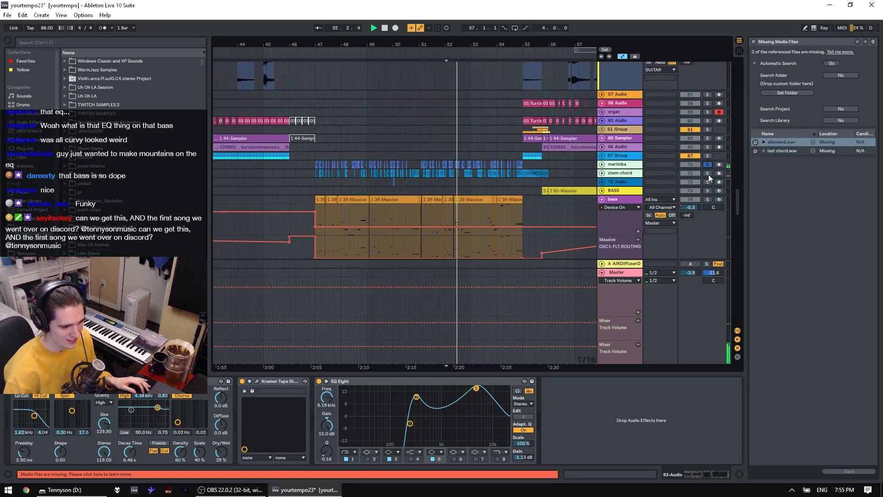
left_click(708, 174)
key("space")
key("space")
key("space")
scroll(702, 147, "up", 9)
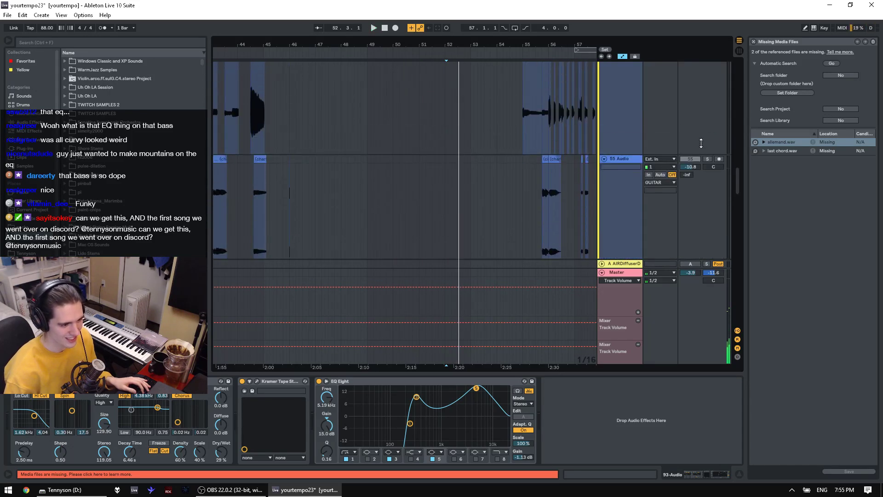
Step: Locate the sawpad and 19 Kontakt 5 tracks above 22 Group, solo both and play them from 52.1.2
scroll(701, 143, "up", 15)
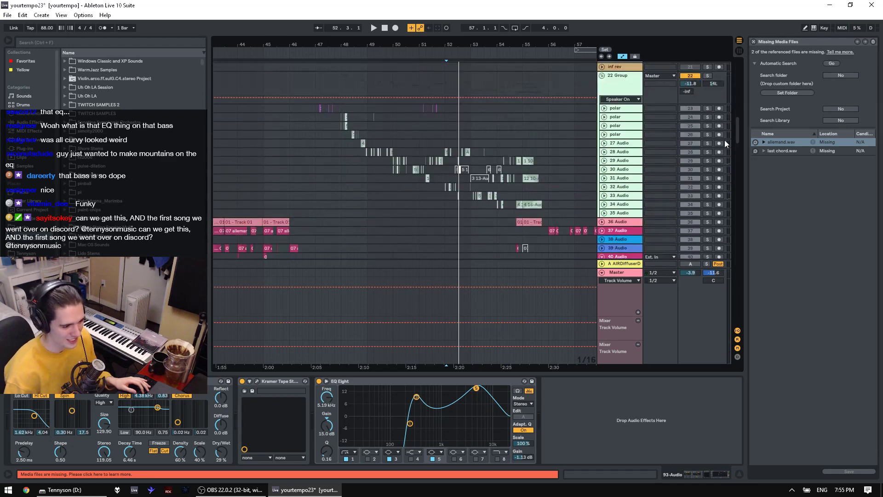
scroll(697, 145, "up", 5)
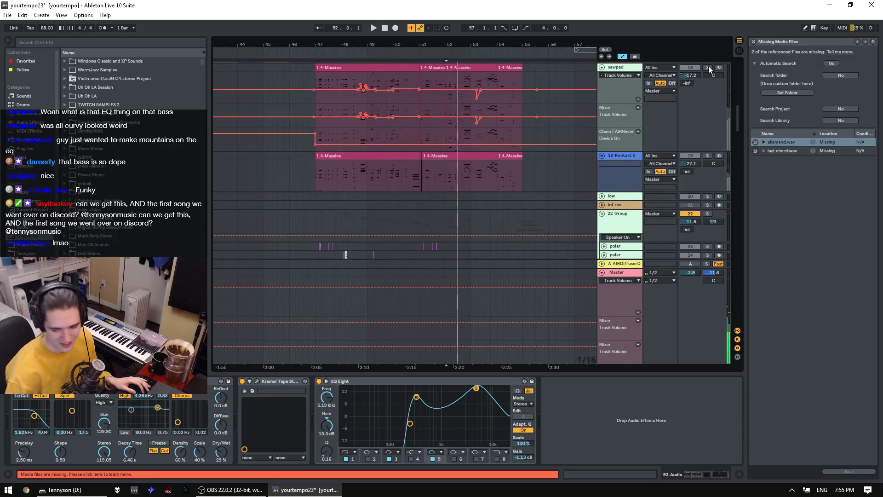
left_click(708, 68)
key("space")
left_click(711, 155)
key("space")
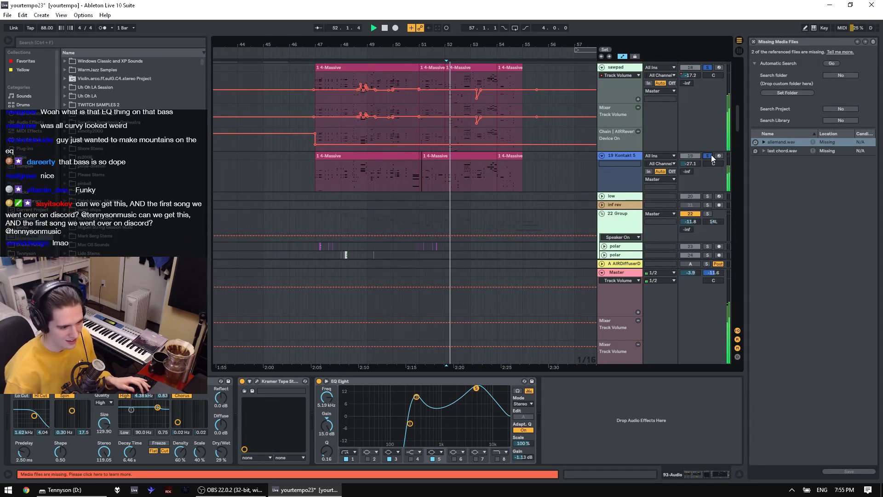
Step: Clear the solo on sawpad and 19 Kontakt 5 and replay the same passage in the full mix
left_click(710, 154)
key("space")
key("space")
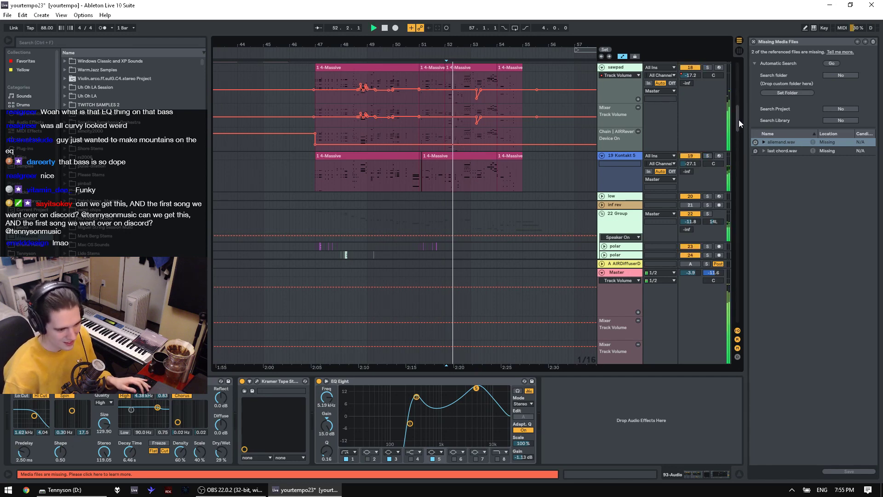
key("space")
Step: Locate the tracks around 93 Audio, select the range 49.4.2 to 53.2.2 and play the full mix from there
left_click_drag(738, 120, 738, 237)
scroll(528, 180, "down", 4)
scroll(528, 180, "down", 3)
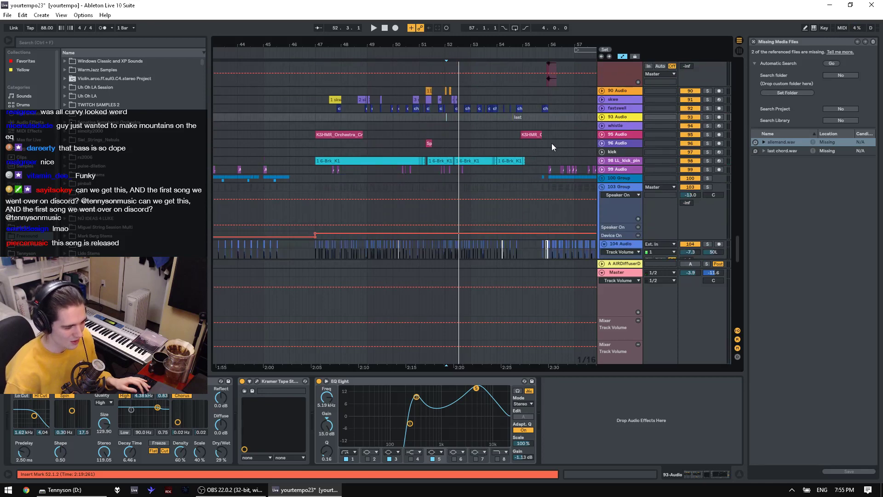
left_click_drag(388, 117, 480, 121)
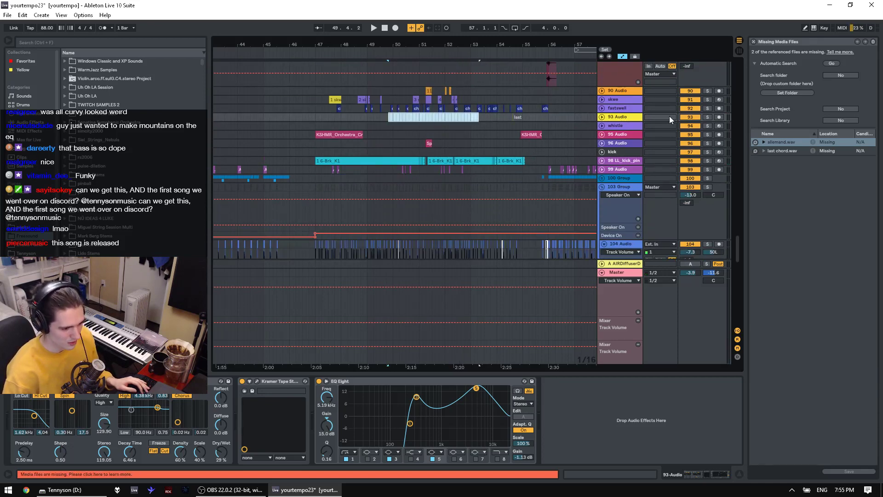
key("space")
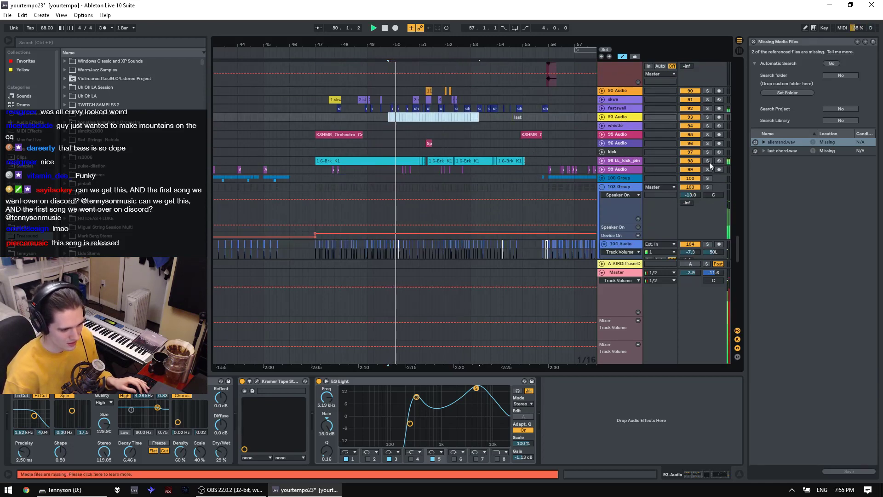
Step: During playback, solo tracks 98 and 99, check the solo on 104 Audio, and return to the full mix
left_click(708, 161)
left_click(707, 169)
scroll(707, 169, "down", 3)
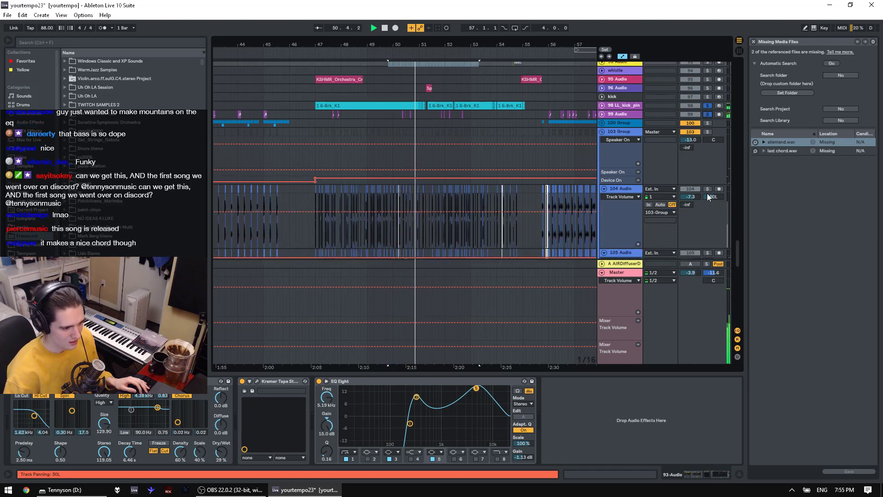
left_click(707, 189)
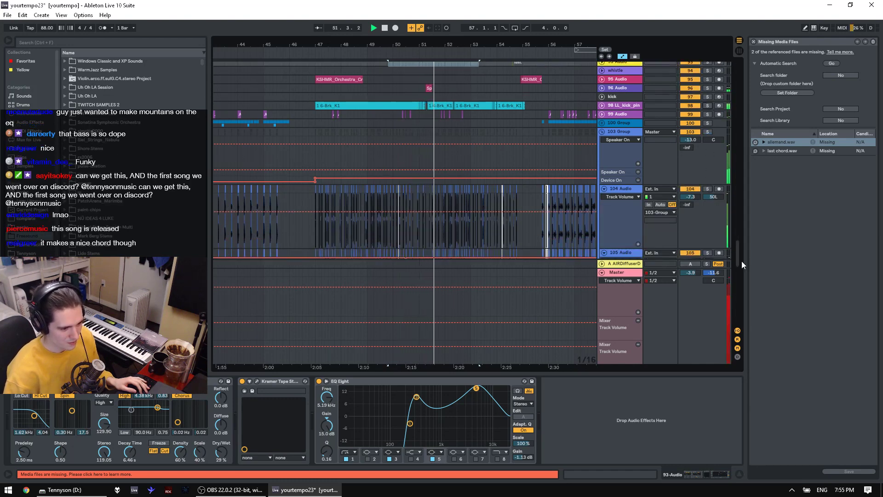
scroll(706, 234, "up", 5)
key("space")
Step: Deactivate all tracks from vocals down to 96 Audio, leaving vocals unsoloed while the range plays
scroll(704, 231, "down", 2)
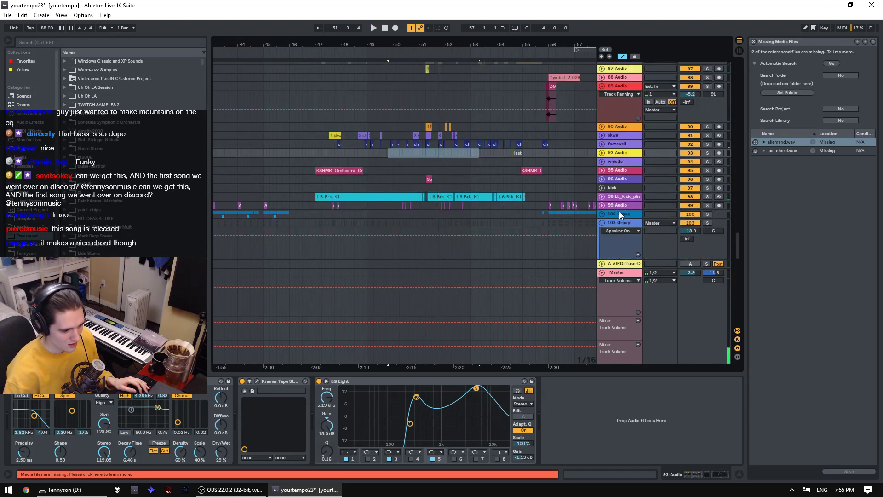
left_click(621, 179)
left_click_drag(738, 239, 738, 48)
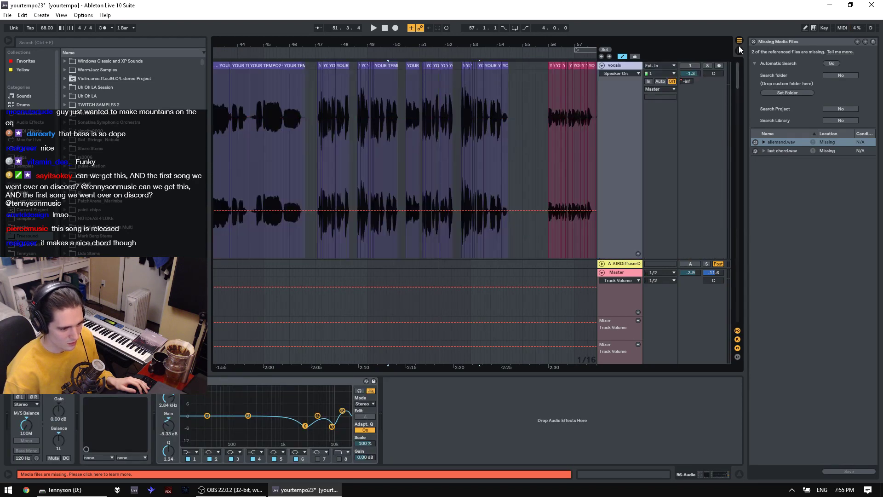
left_click(627, 67)
left_click(704, 66)
left_click(691, 67)
key("space")
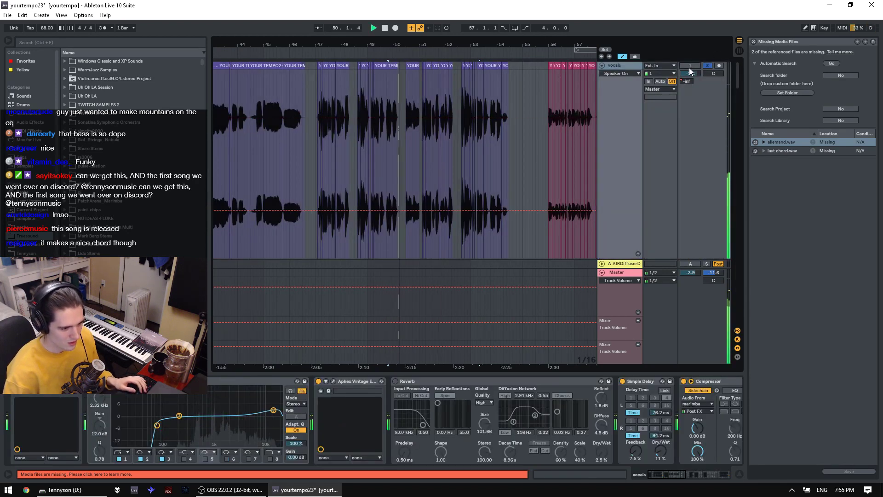
mouse_move(738, 81)
left_mouse_down()
mouse_move(736, 102)
mouse_move(737, 73)
left_mouse_up()
left_click(641, 65)
left_click(705, 66)
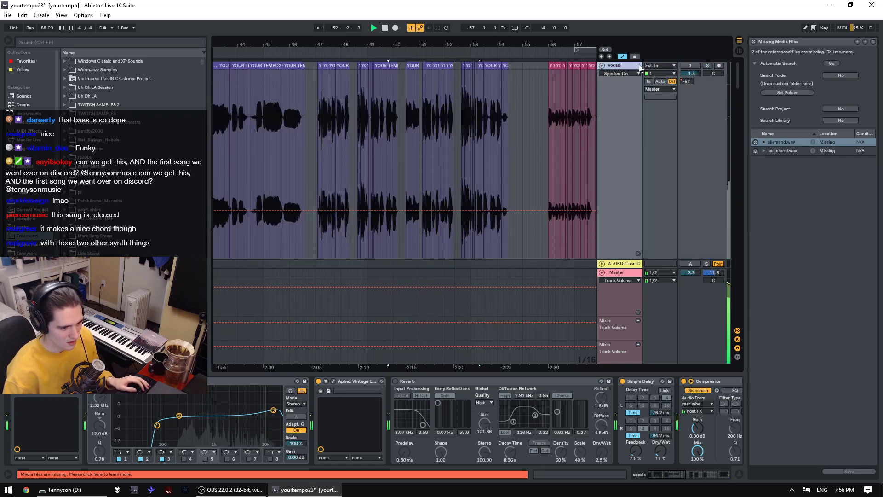
Step: Return to the kick tracks and 103 Group and listen to the drums that remain active
left_click_drag(735, 75, 725, 237)
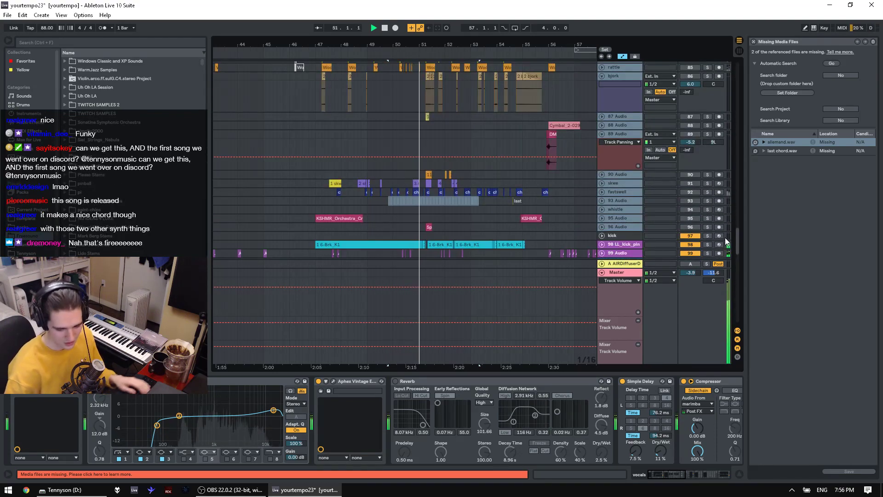
scroll(483, 131, "down", 2)
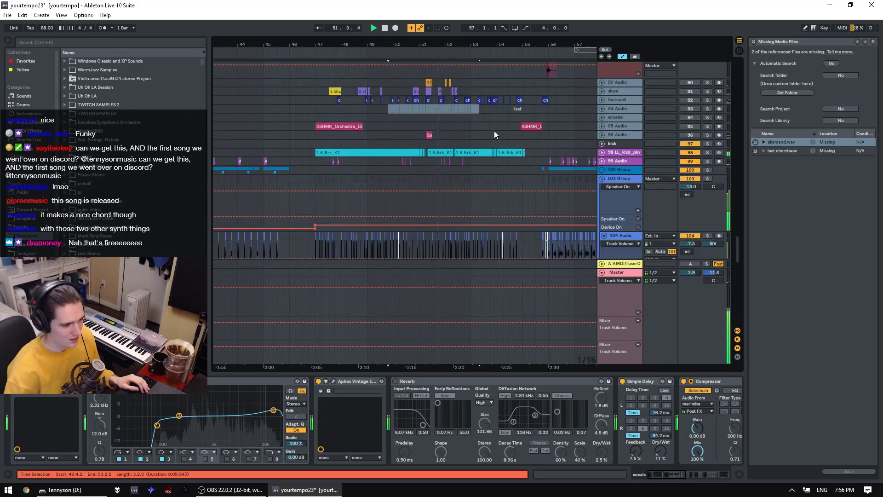
key("space")
Step: Locate the percussion tracks between 119 and 146, zoom in around bar 51 and play from 51.1.2
scroll(448, 100, "up", 2)
scroll(460, 159, "down", 12)
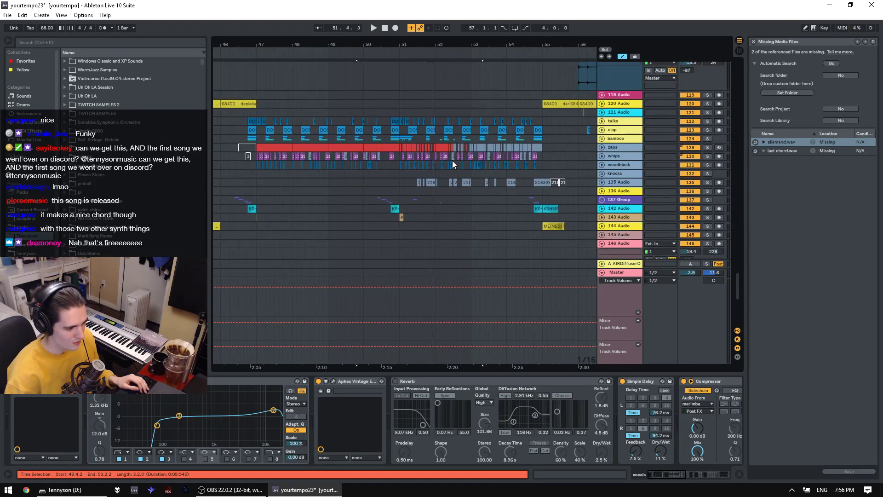
left_click(402, 184)
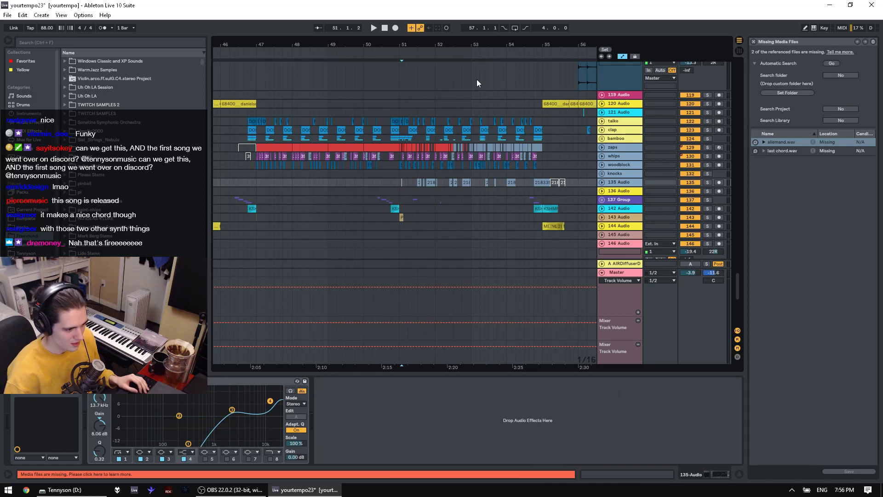
left_click_drag(438, 46, 438, 73)
key("space")
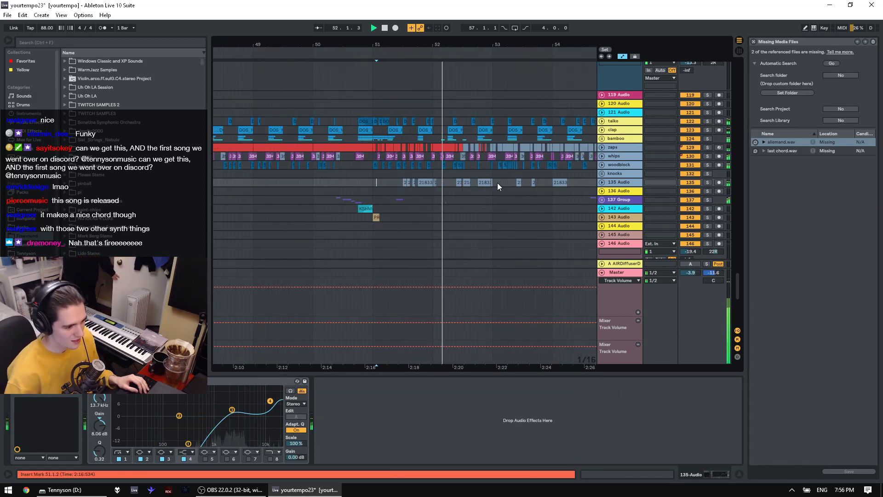
Step: Locate the 707ride, seawash and 149 Audio tracks at the end of the arrangement and play from the middle of bar 51
scroll(498, 184, "down", 5)
scroll(500, 184, "down", 5)
key("space")
left_click(418, 180)
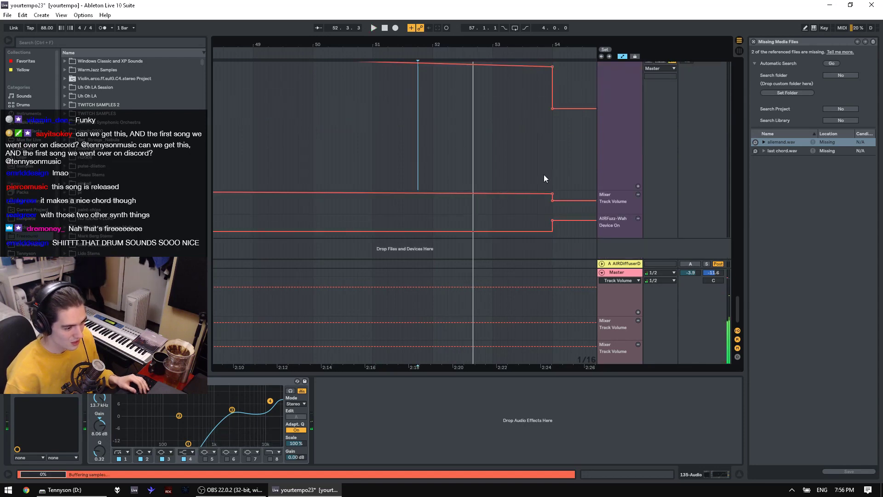
mouse_move(732, 301)
left_mouse_down()
mouse_move(735, 217)
mouse_move(732, 290)
left_mouse_up()
key("space")
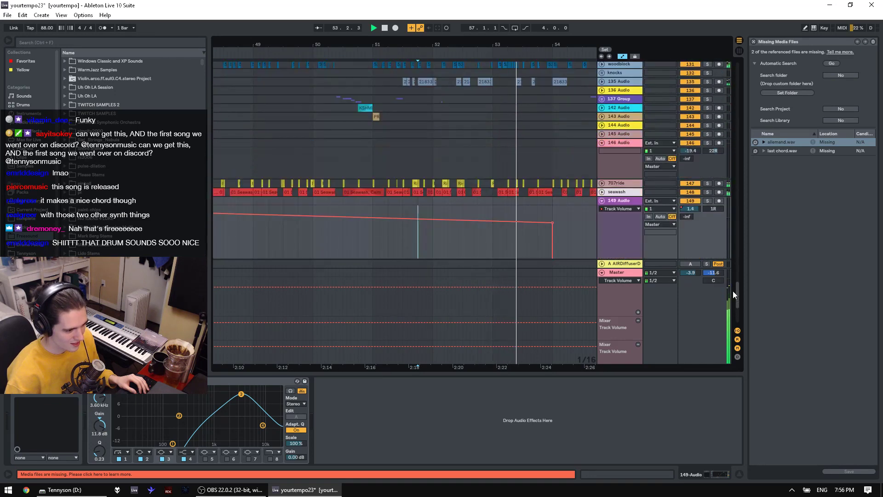
key("space")
Step: Collapse 149 Audio, expand seawash, and play seawash soloed together with 707ride
left_click(601, 200)
left_click(601, 192)
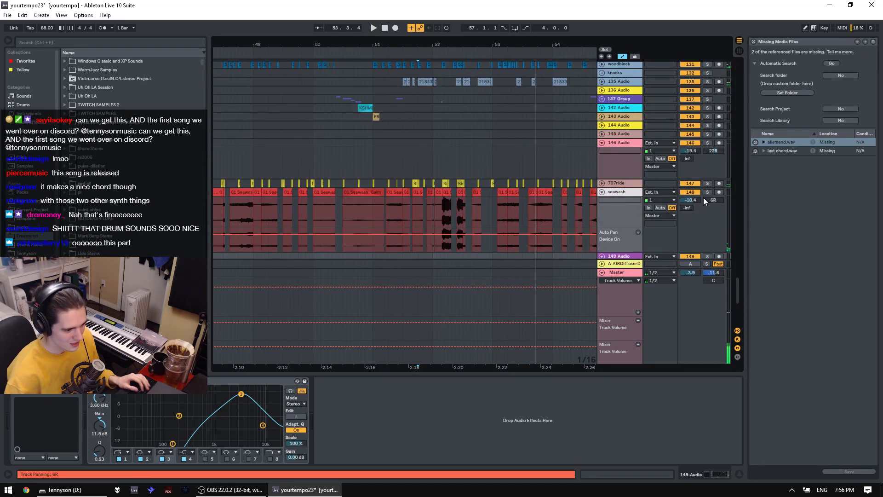
left_click(707, 192)
key("space")
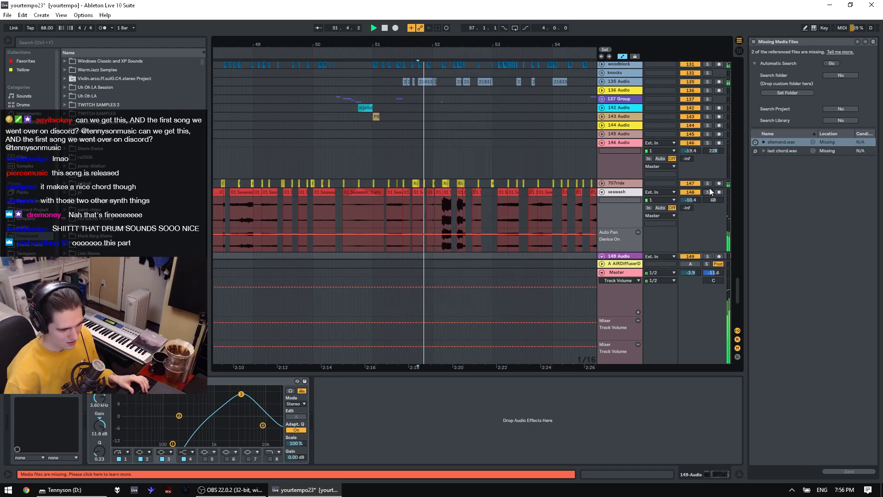
left_click(709, 184)
Step: Solo 135 Audio and woodblock, add whips to the soloed tracks and replay from the middle of bar 51
scroll(707, 134, "up", 3)
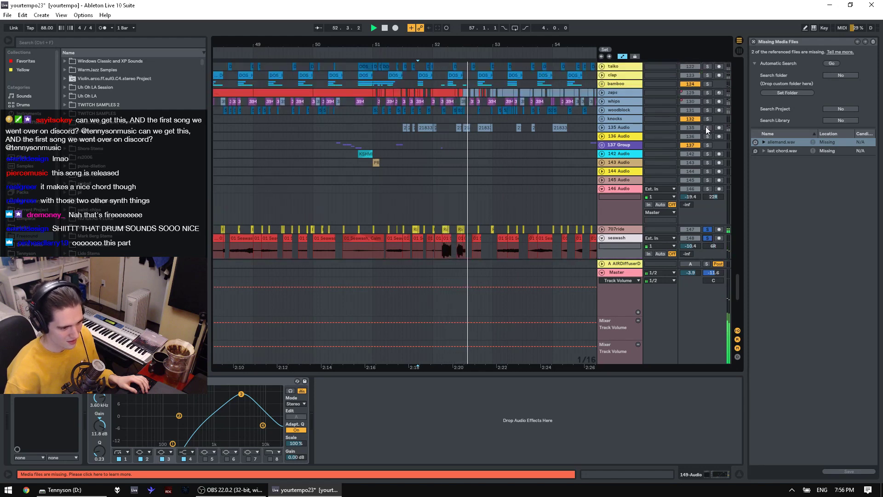
scroll(706, 193, "up", 3)
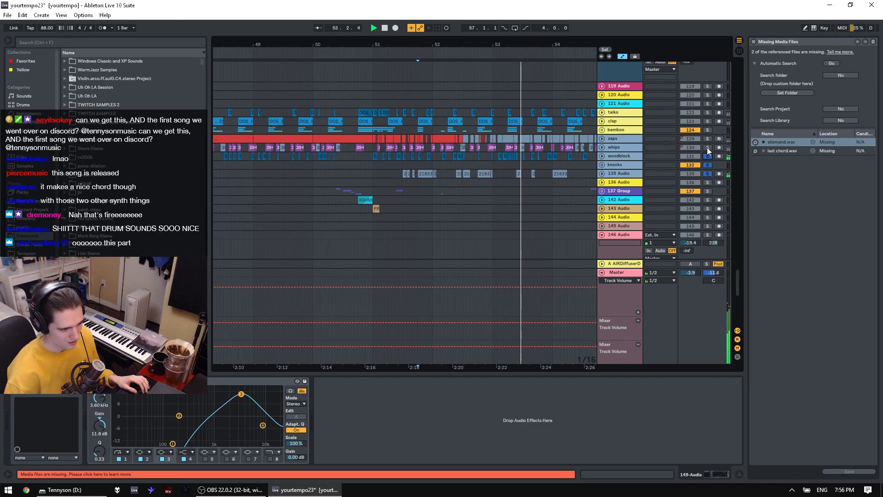
left_click(708, 148, "ctrl")
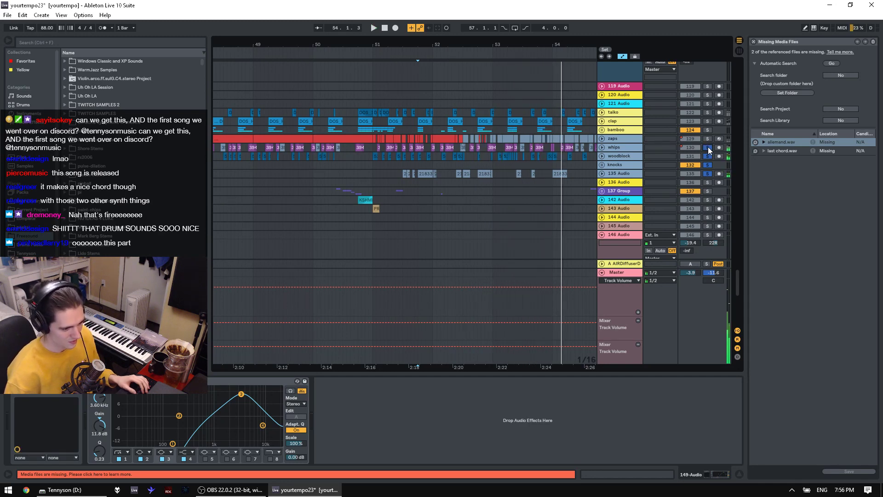
key("space")
key("space")
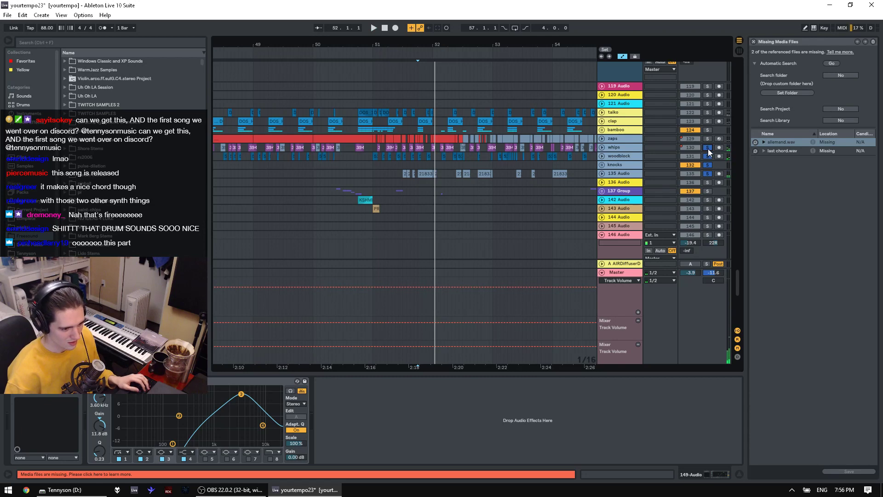
Step: Play whips soloed alone, add zaps to the solo, expand zaps and play both from 51.1.1
key("space")
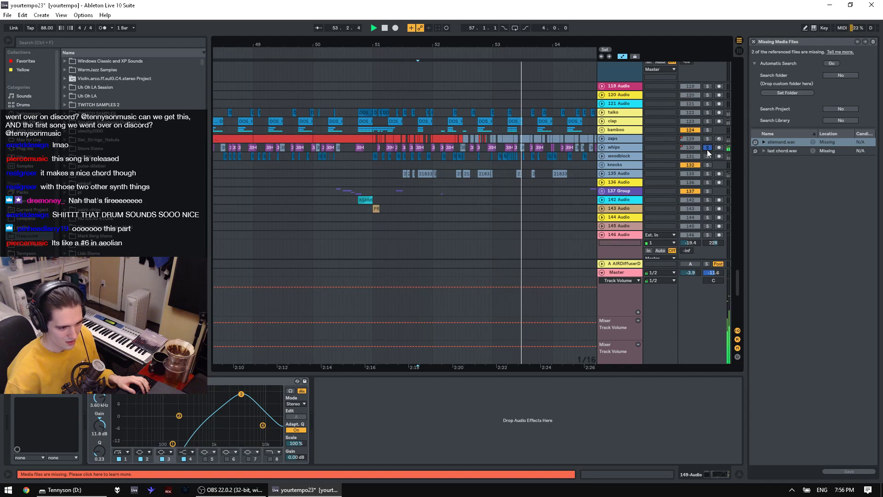
left_click(707, 139, "ctrl")
key("space")
left_click(373, 166)
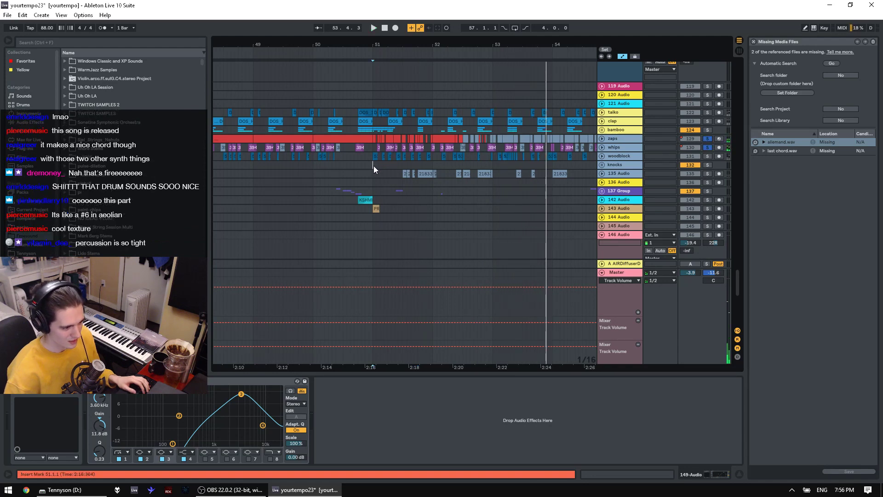
left_click(602, 139)
key("space")
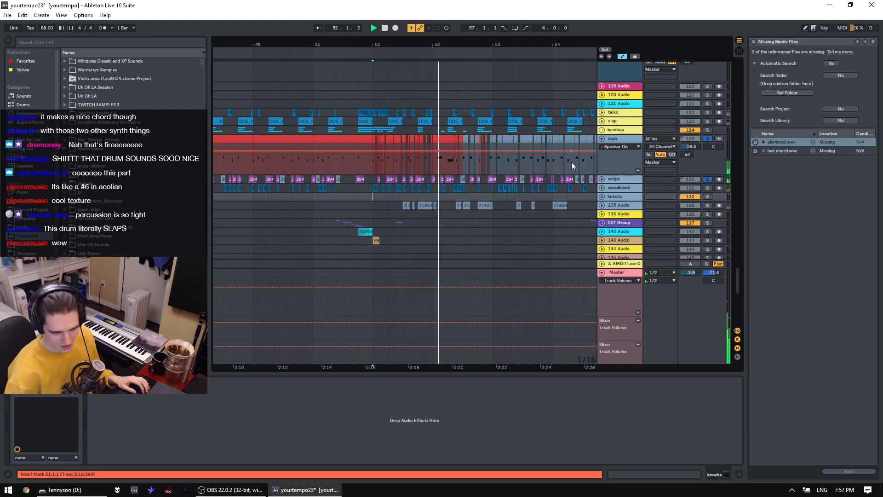
Step: Show the zaps sampler, inspect its second nord-drum-zip sample zone and replay from 52.3.1
left_click(614, 137)
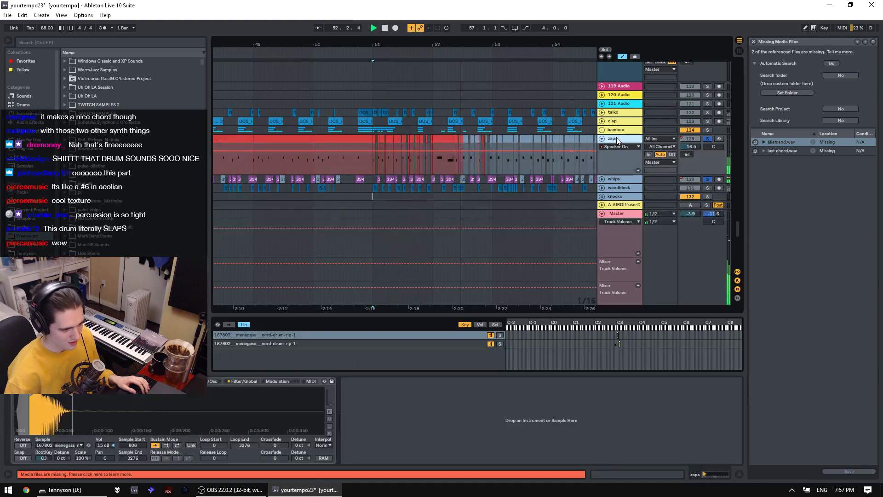
left_click(260, 343)
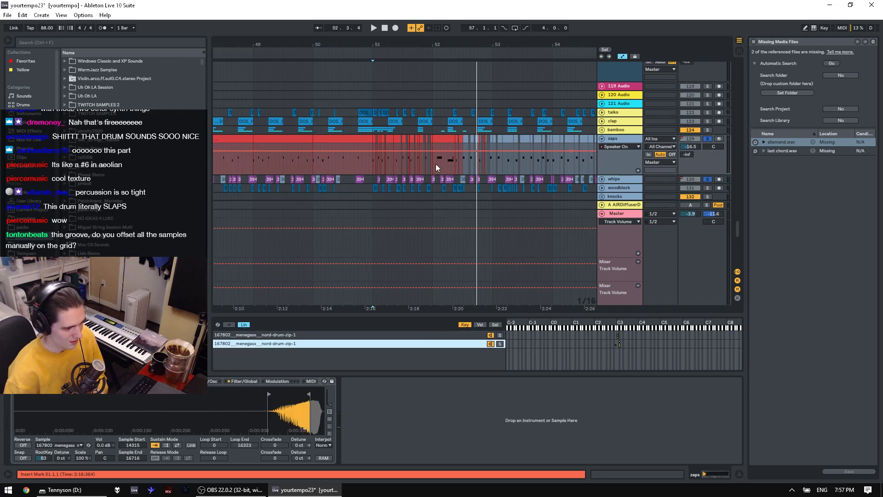
left_click(461, 163)
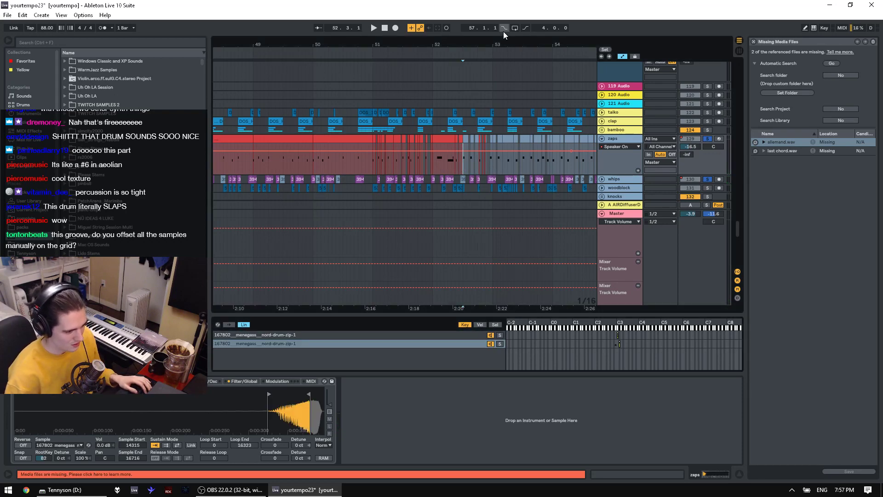
key("space")
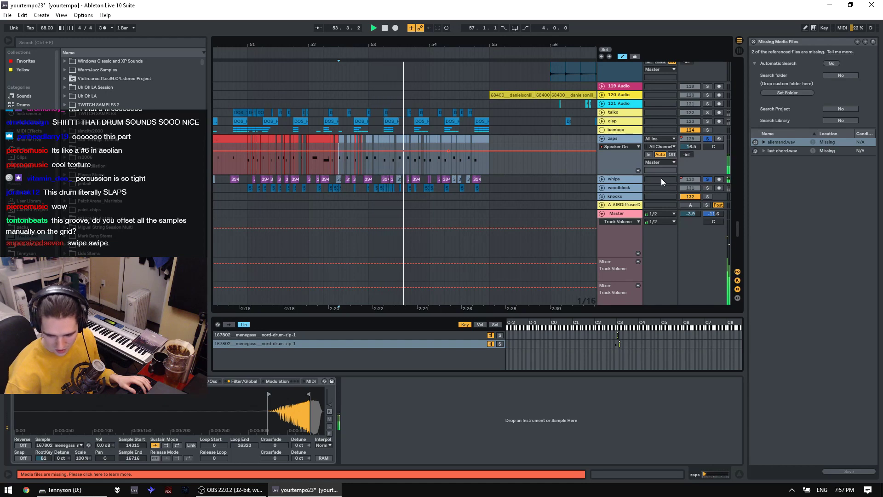
Step: Show the effects on the whips track and replay whips with zaps from 52.3.1
left_click(613, 180)
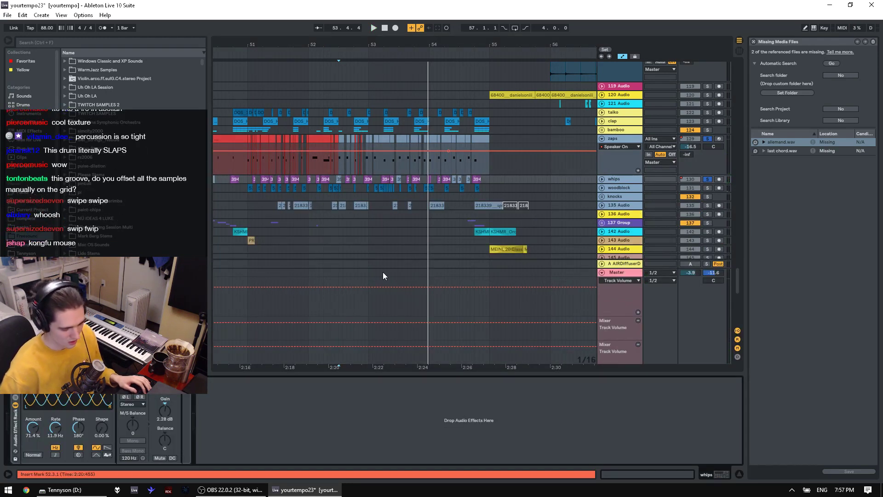
key("space")
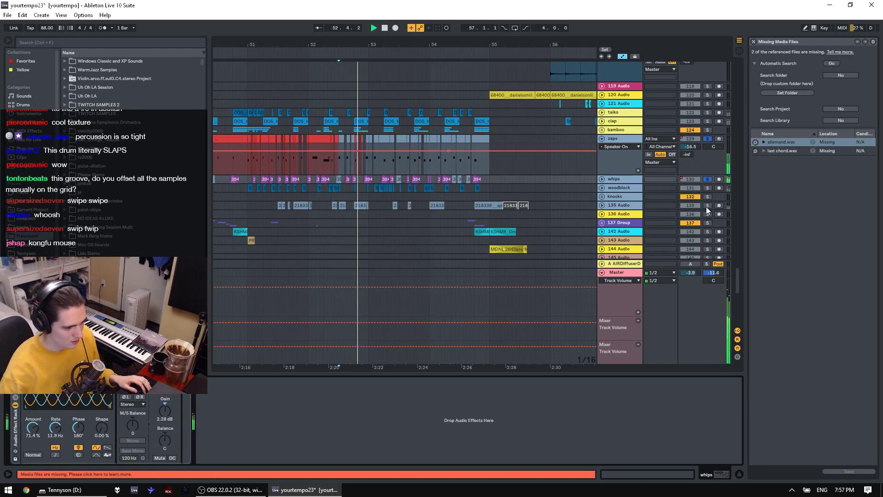
Step: Stop playback, solo the sawpad track and play it from the start of bar 51
scroll(711, 186, "down", 3)
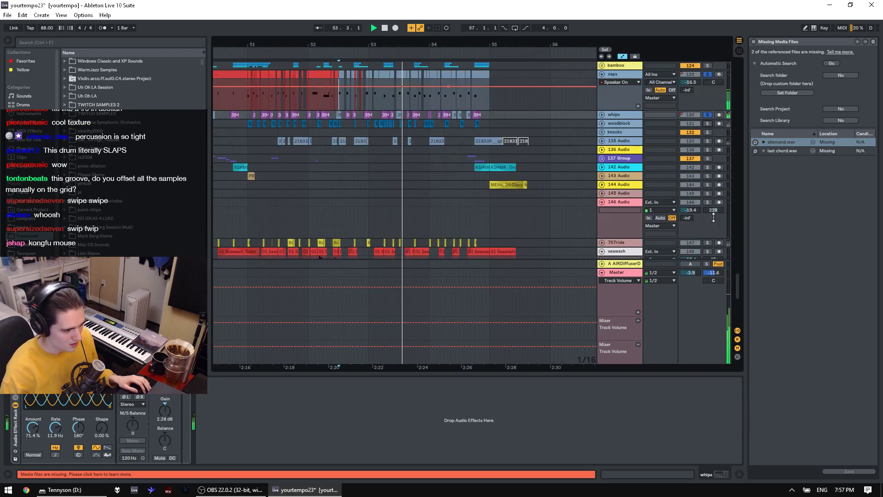
scroll(714, 217, "down", 3)
key("space")
left_click_drag(737, 282, 734, 111)
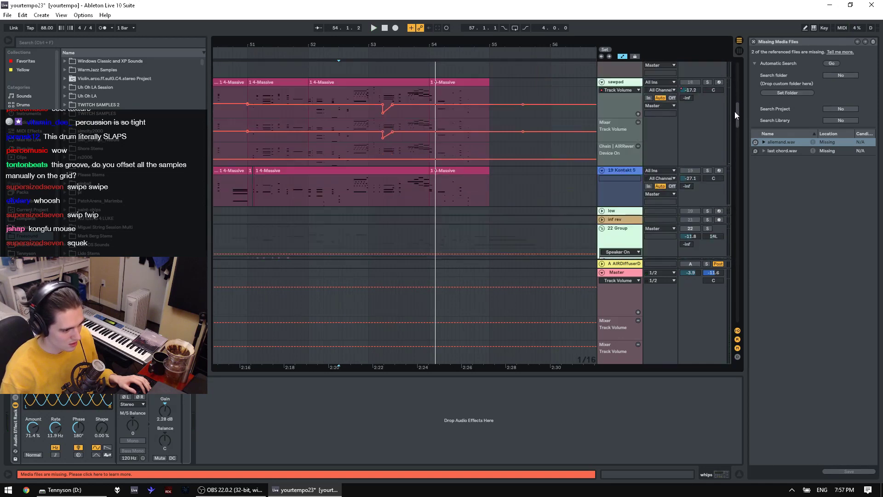
scroll(705, 115, "up", 1)
left_click(705, 118)
key("space")
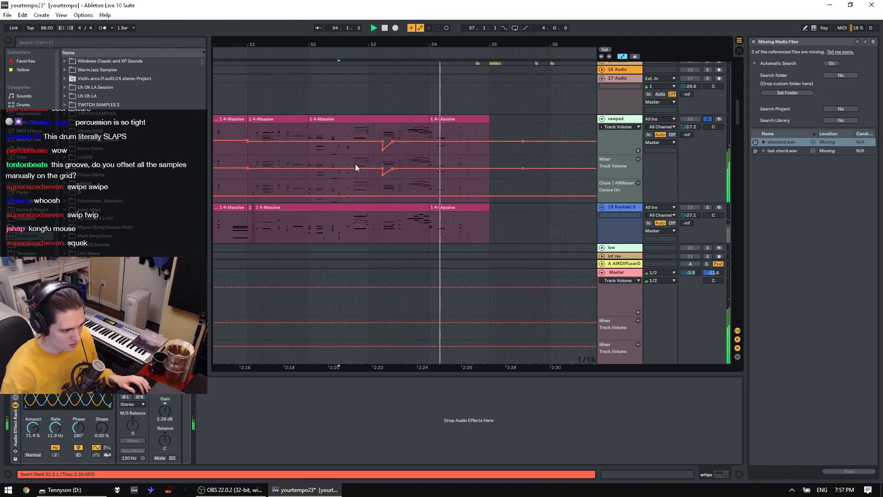
left_click(252, 184)
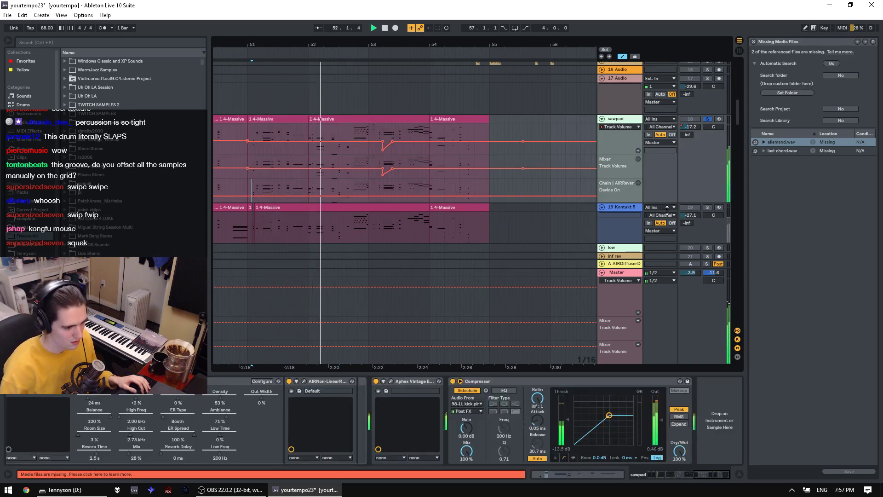
Step: Solo 22 Group instead of sawpad and play its polar and audio tracks from bar 51
scroll(718, 168, "up", 4)
scroll(717, 169, "down", 6)
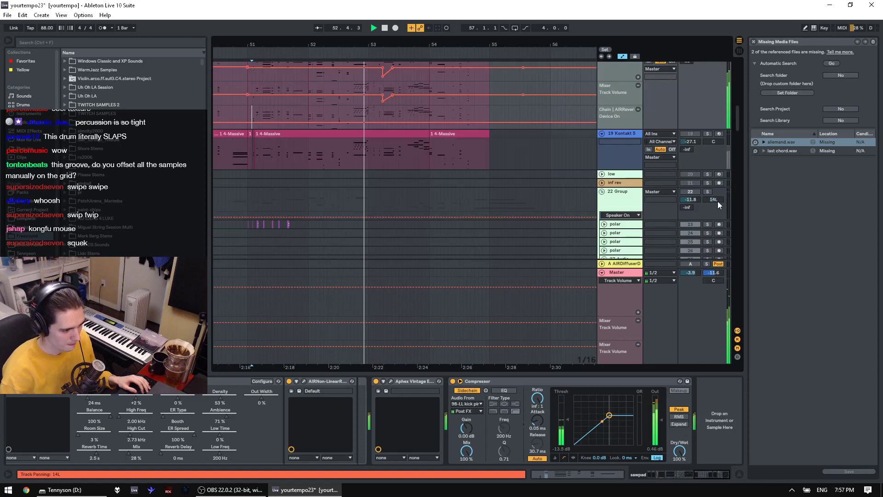
left_click(708, 118)
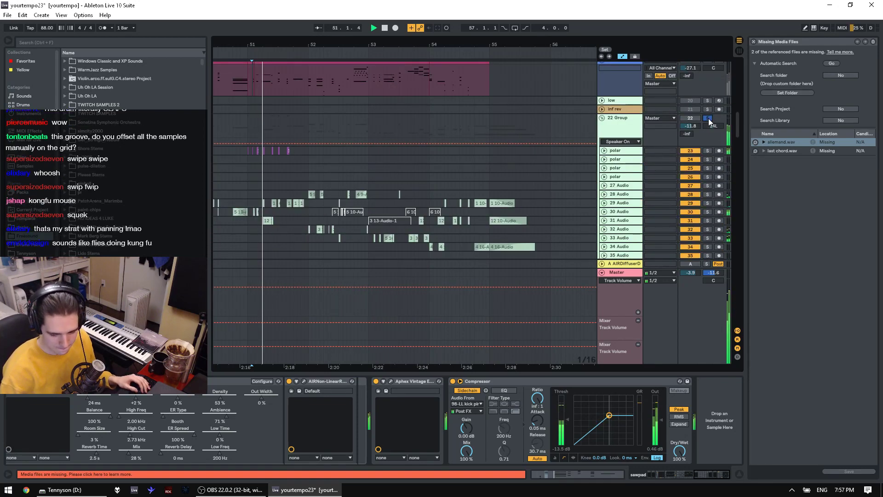
scroll(717, 161, "down", 10)
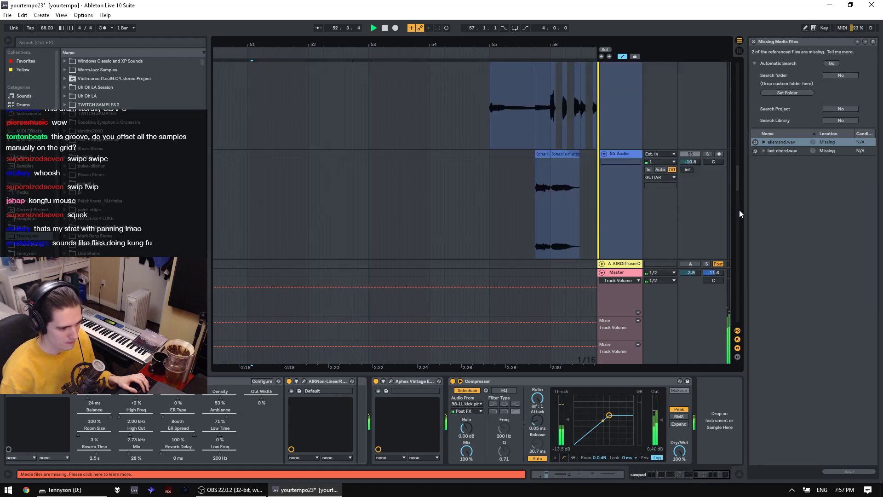
left_click_drag(739, 210, 738, 184)
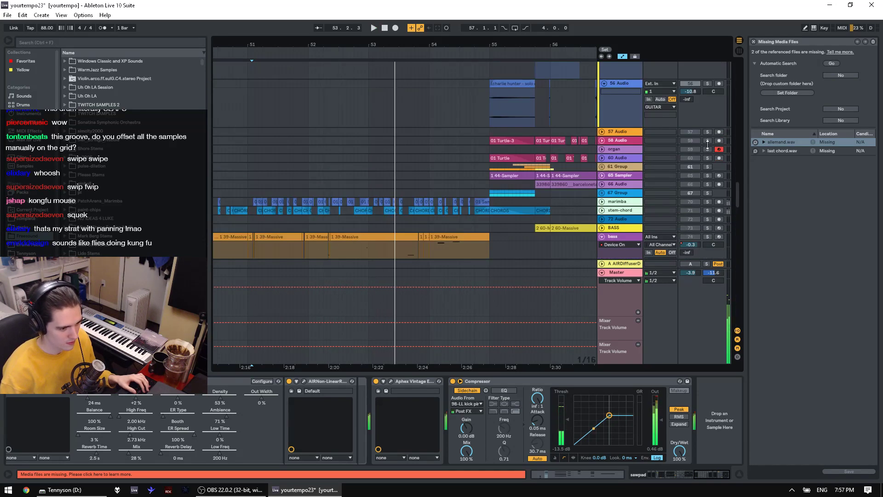
Step: Clear the solo to replay the full mix from bar 51, and play from the 76 Kontakt 5 clip at bar 31
key("space")
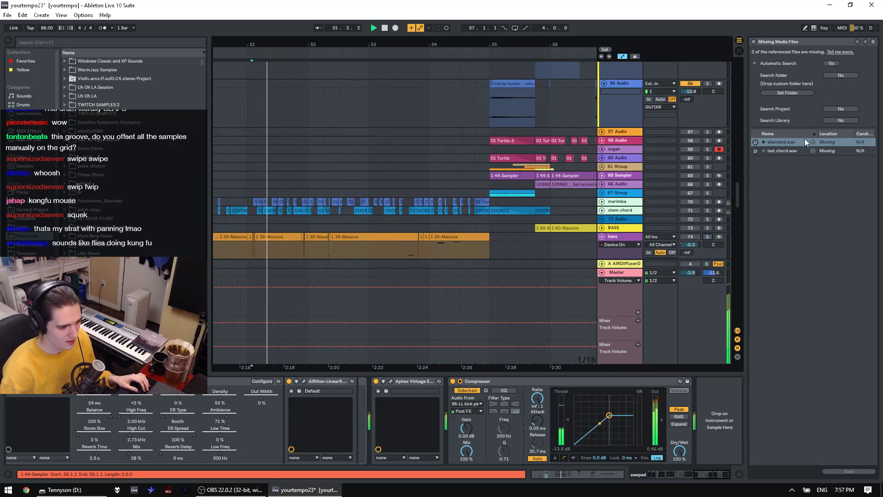
left_click_drag(736, 200, 739, 229)
left_click_drag(294, 47, 472, 48)
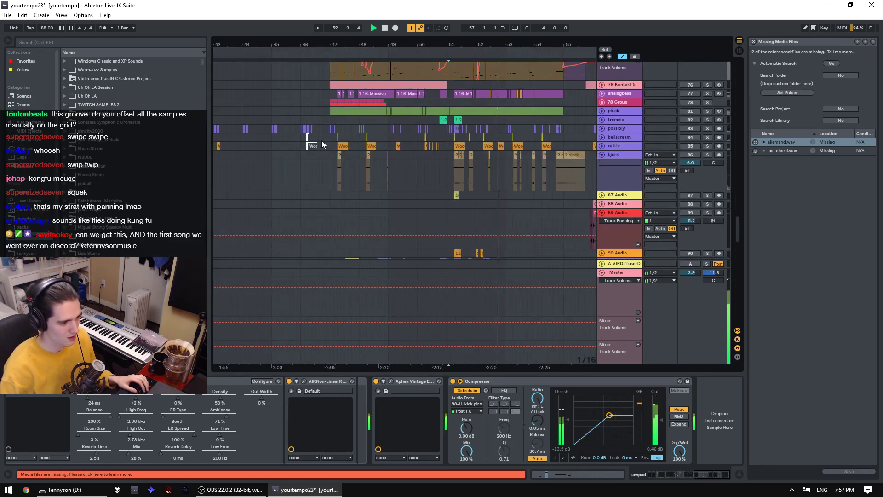
left_click(241, 57)
left_click(234, 173)
key("space")
left_click_drag(244, 47, 546, 42)
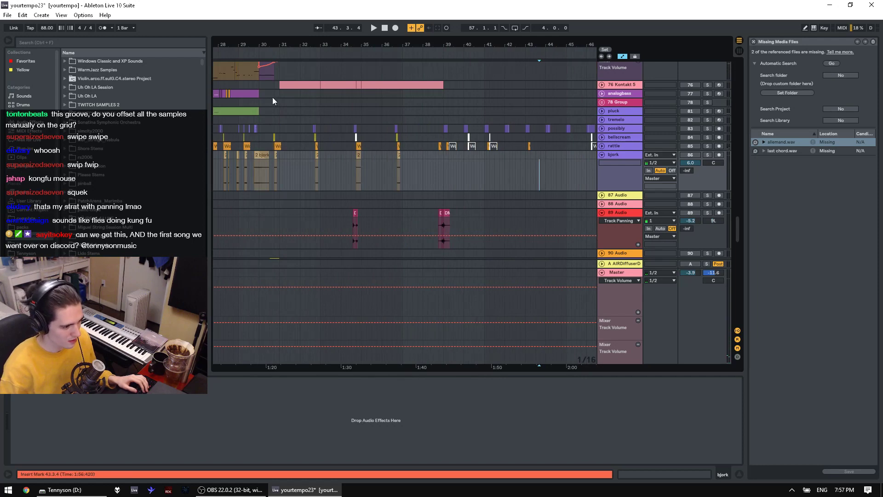
left_click(294, 85)
key("space")
Step: Hide the automation lanes, solo 99 Audio among the percussion tracks and replay from bar 31
scroll(358, 168, "up", 5)
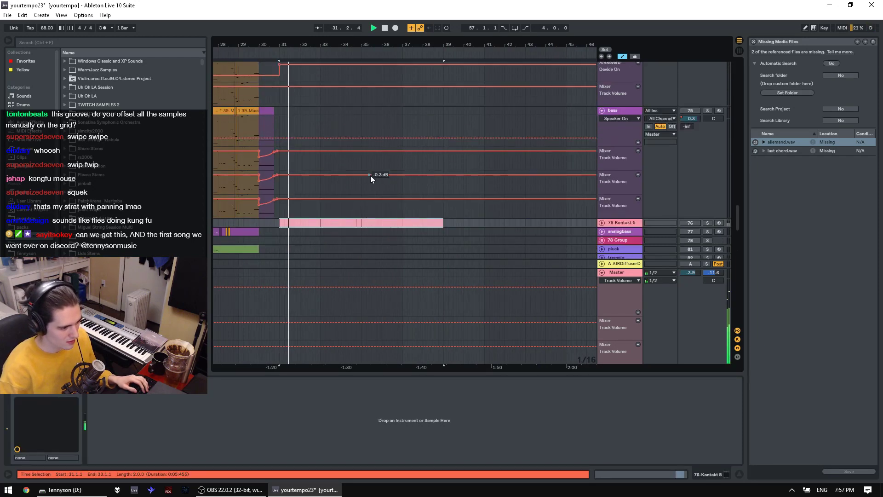
left_click_drag(737, 230, 734, 267)
key("a")
scroll(637, 236, "up", 10)
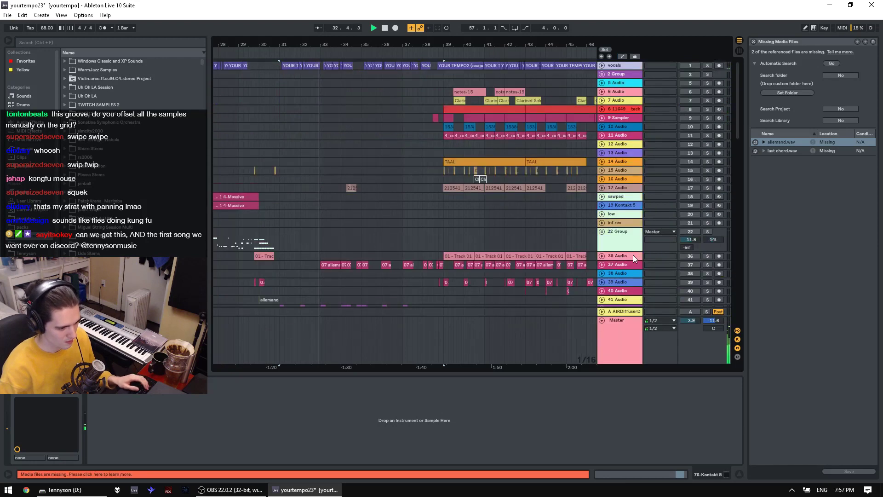
scroll(634, 258, "down", 2)
left_click_drag(738, 145, 731, 275)
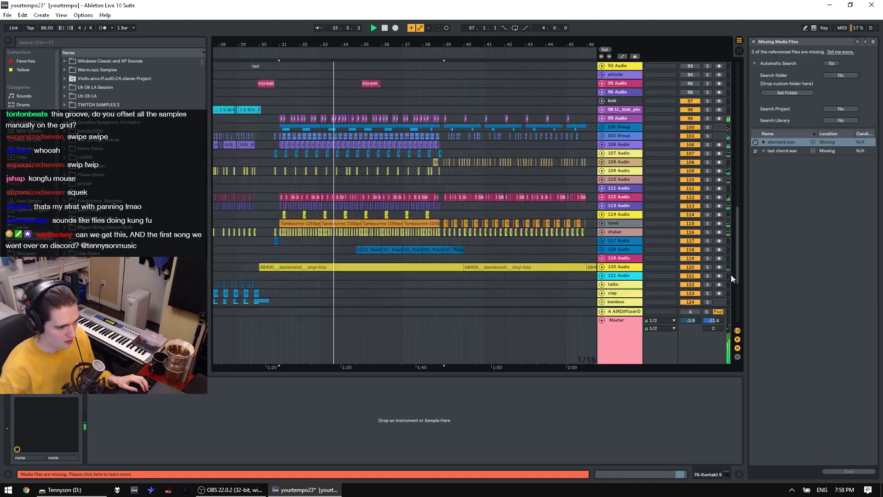
scroll(727, 262, "up", 1)
left_click(706, 130)
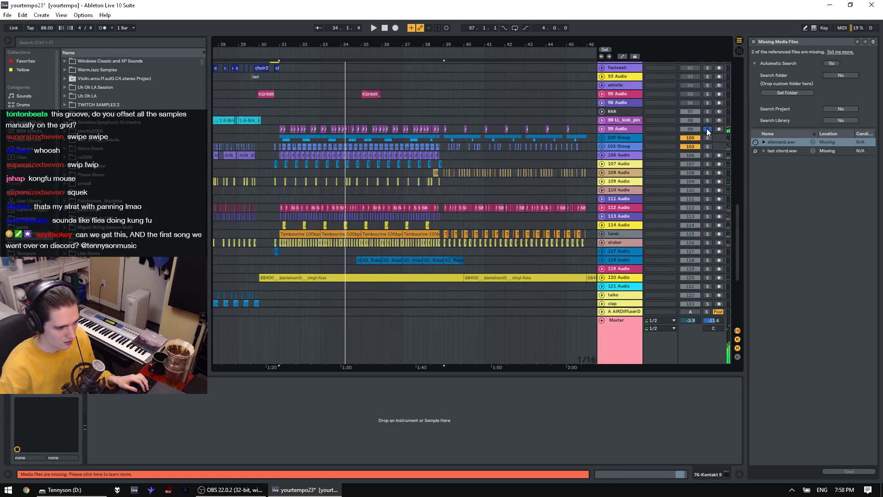
key("space")
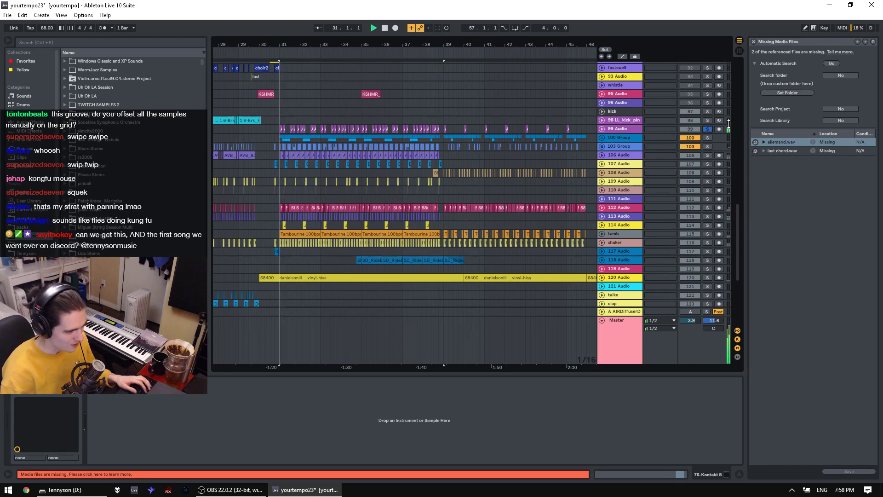
Step: Add 100 Group to the soloed tracks, unfold it and play it with 99 Audio from bar 31
left_click(709, 138)
left_click(600, 137)
key("space")
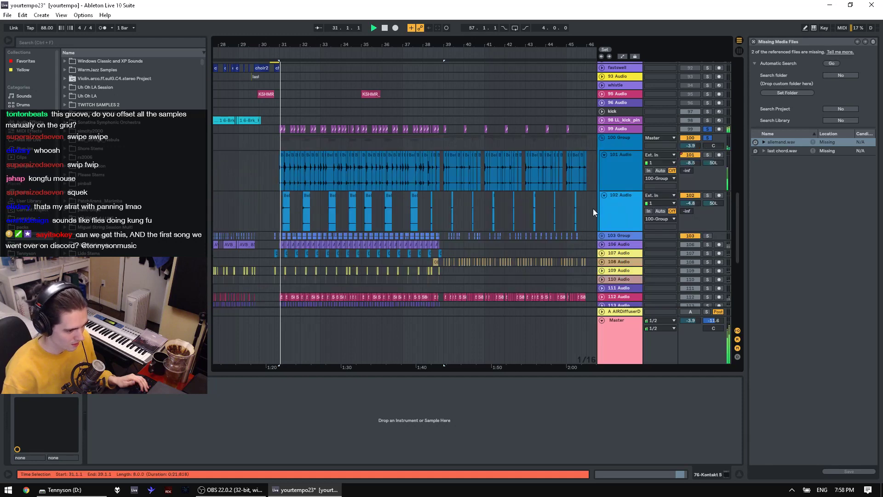
left_click_drag(280, 44, 281, 69)
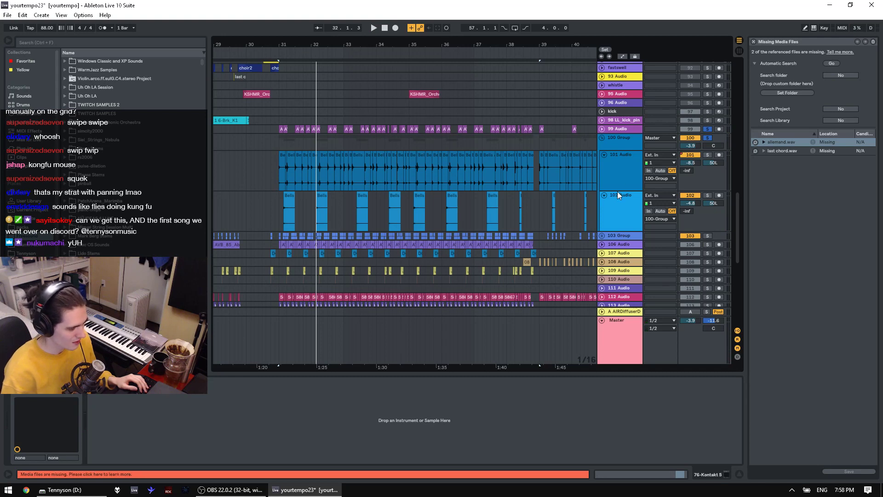
scroll(627, 241, "down", 5)
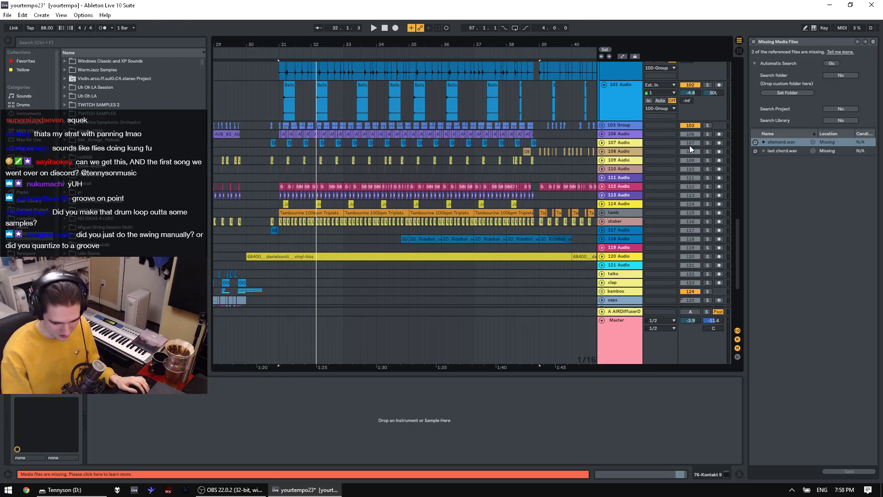
scroll(713, 160, "up", 5)
key("space")
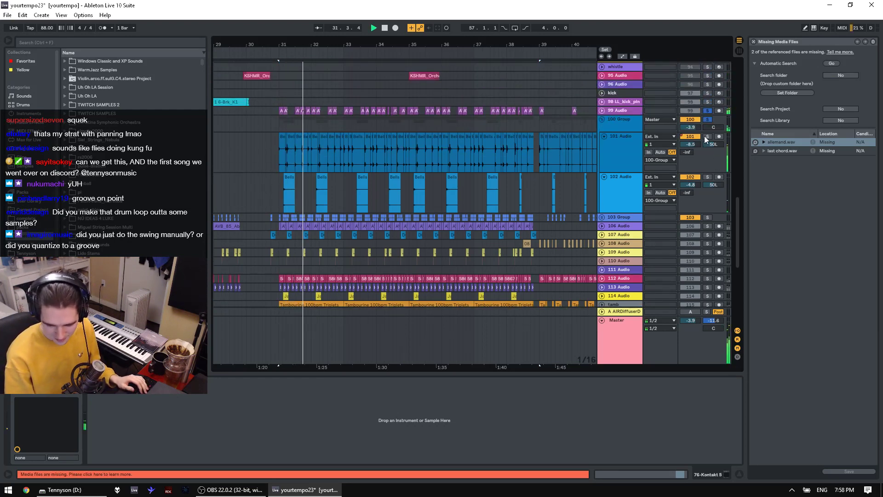
scroll(702, 144, "up", 3)
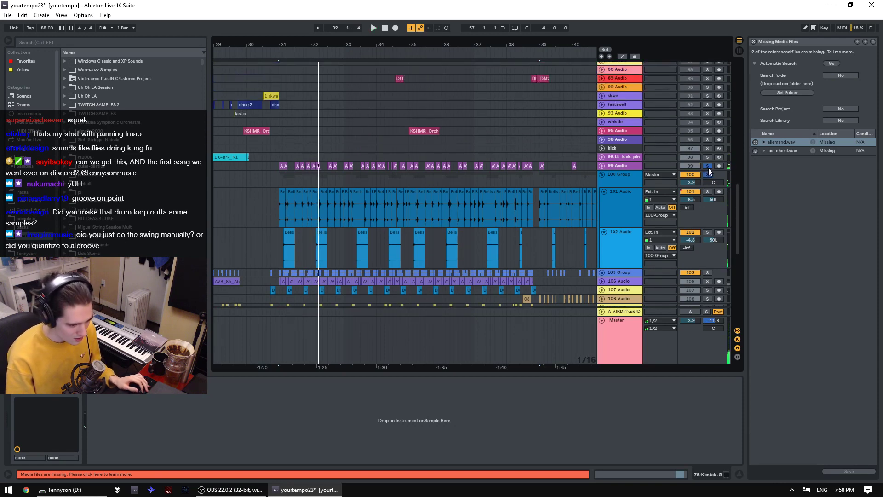
Step: Clear the solos to replay the mix from bar 31, and solo the shaker track and play it alone
scroll(706, 161, "down", 9)
key("space")
key("space")
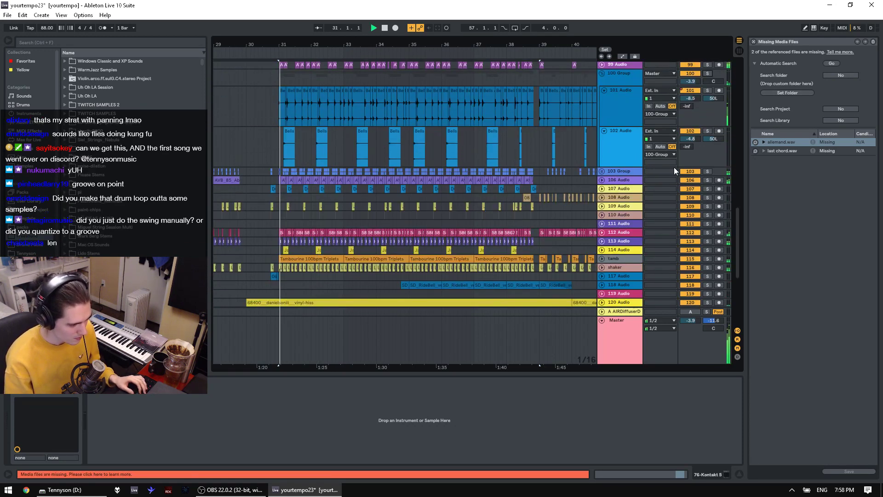
left_click(707, 203)
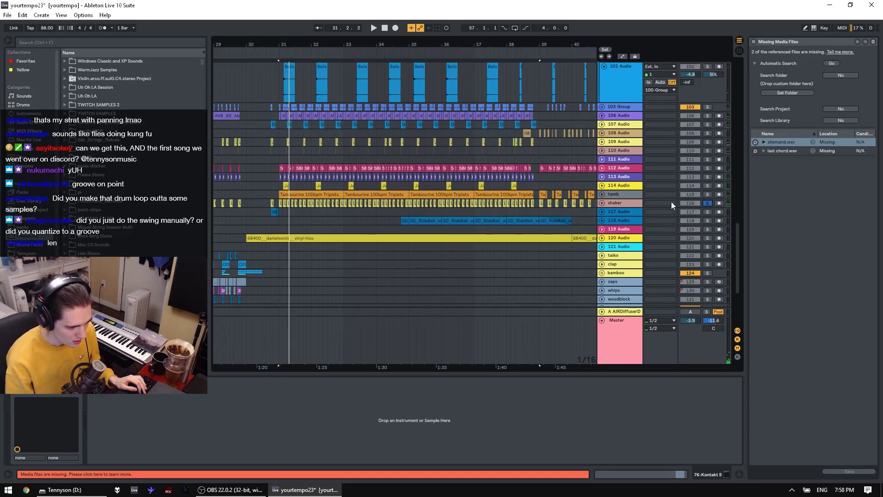
key("space")
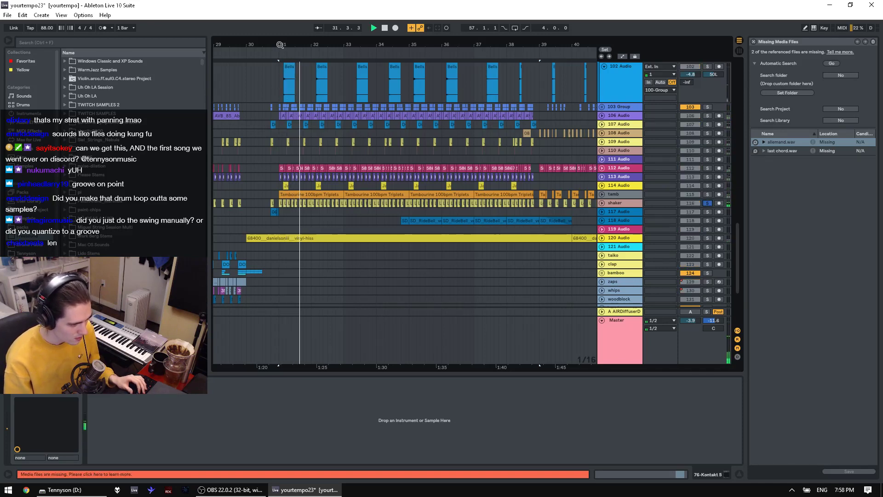
Step: Select the tambourine clip at bar 31, add 113 Audio to the shaker solo and play both from 31.1.1
scroll(279, 87, "up", 8, "ctrl")
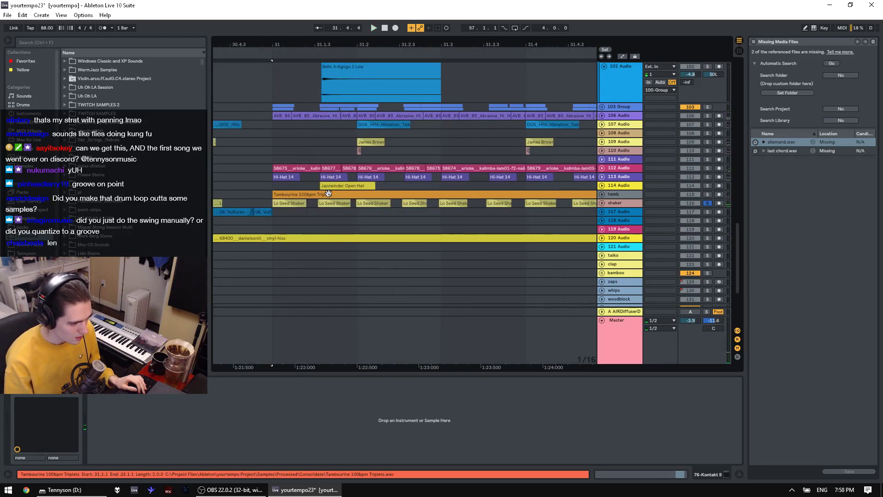
left_click(368, 194)
scroll(453, 169, "down", 3)
scroll(593, 143, "up", 4)
key("space")
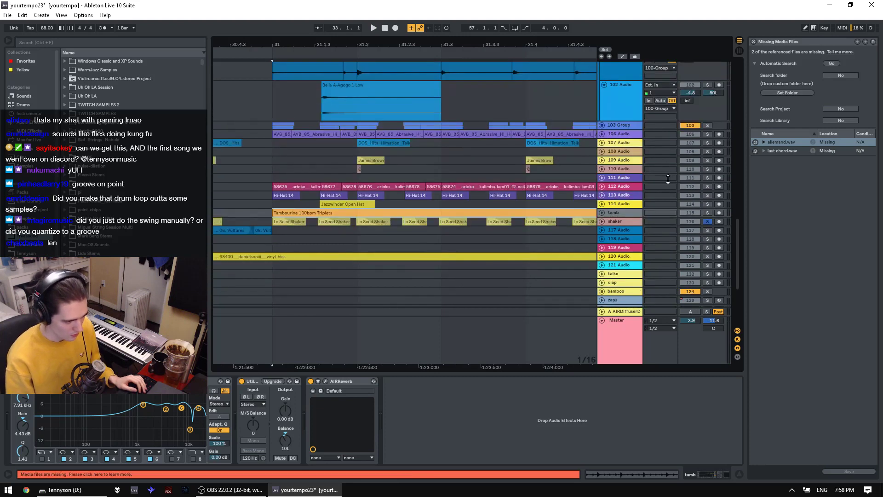
left_click(706, 196)
key("space")
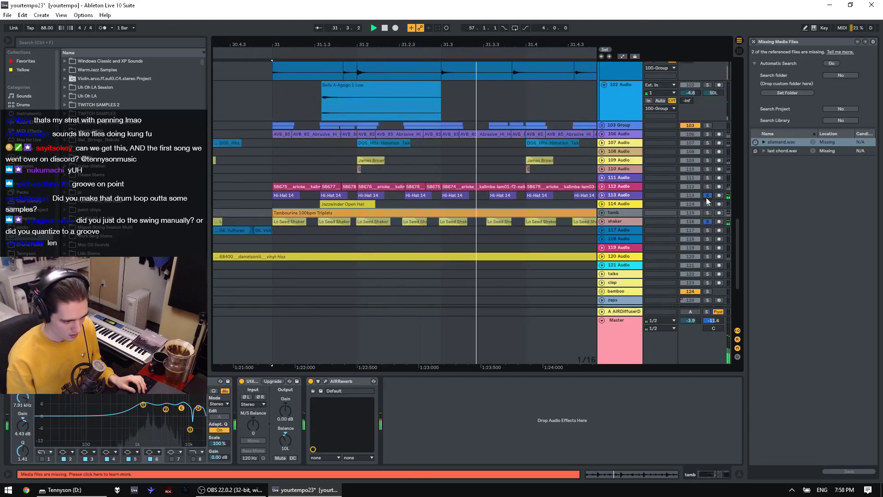
key("space")
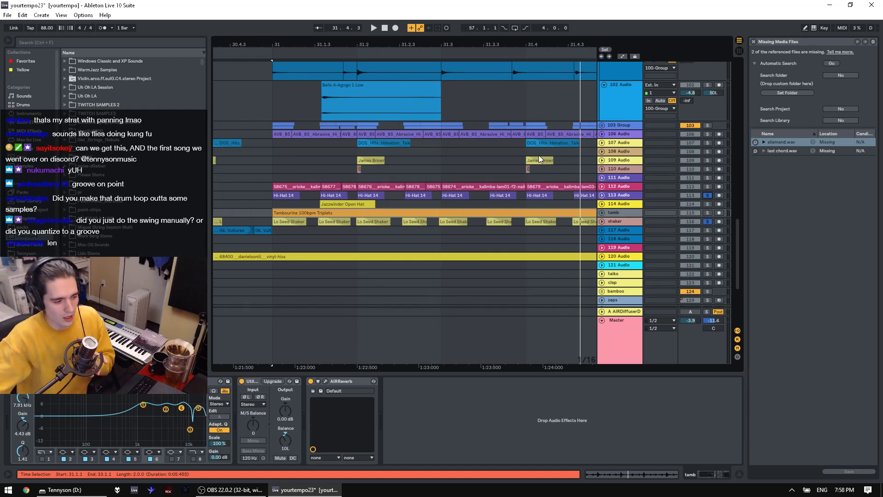
Step: Set the fixed grid to 1/32 and select the short span starting at 31.1.3 across 109 Audio to 120 Audio
left_click_drag(313, 42, 332, 208)
right_click(322, 197)
left_click(418, 286)
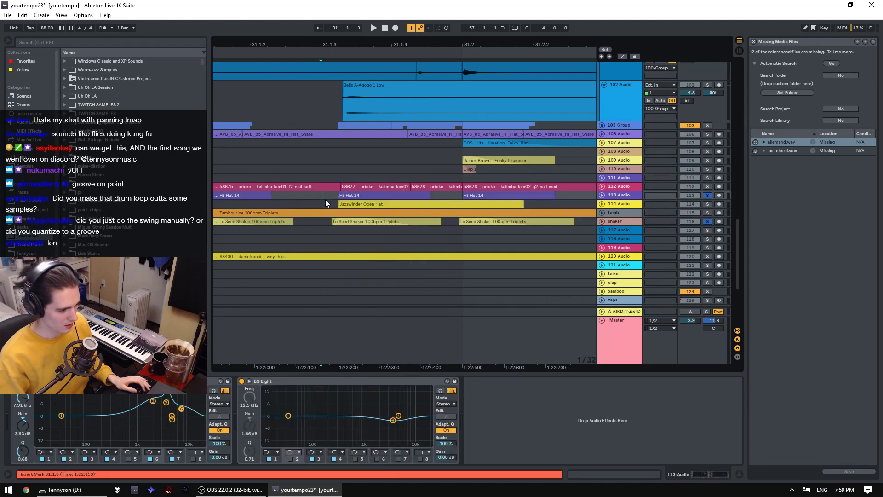
right_click(325, 199)
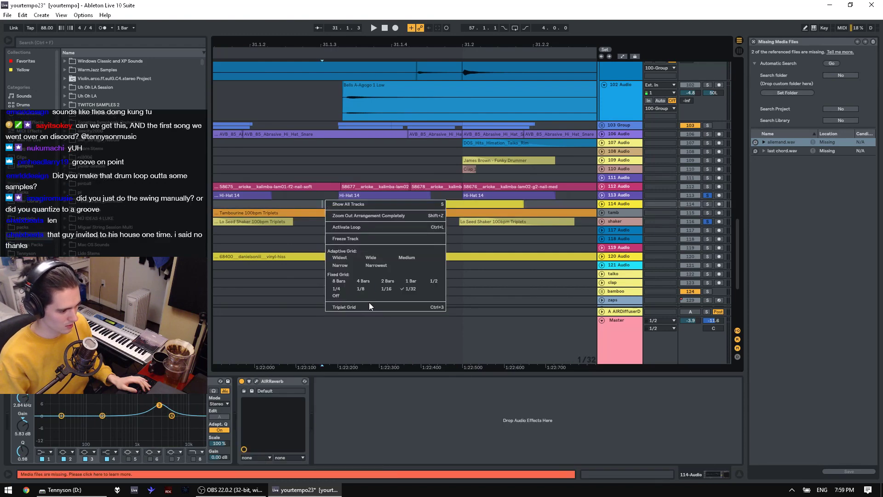
left_click(299, 198)
left_click_drag(341, 204, 349, 108)
left_click_drag(325, 161, 357, 256)
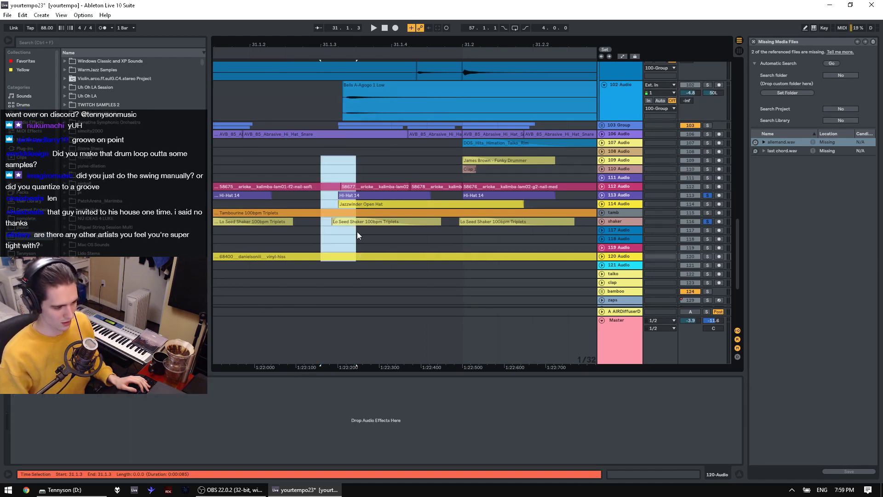
Step: Select the span from 31.1.1 to 31.3 on 111 Audio and play the soloed hi-hat and shaker from there
scroll(317, 124, "down", 2)
key("minus")
left_click(394, 124)
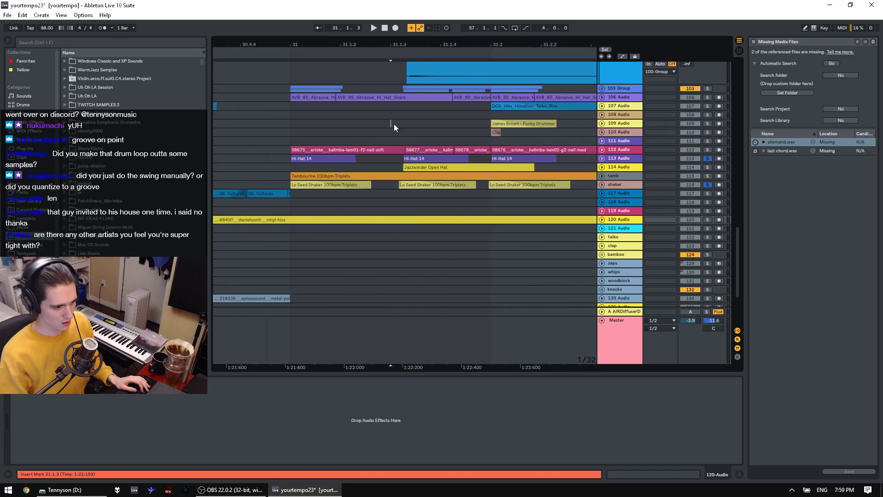
left_click_drag(295, 139, 502, 141)
left_click_drag(513, 44, 390, 40)
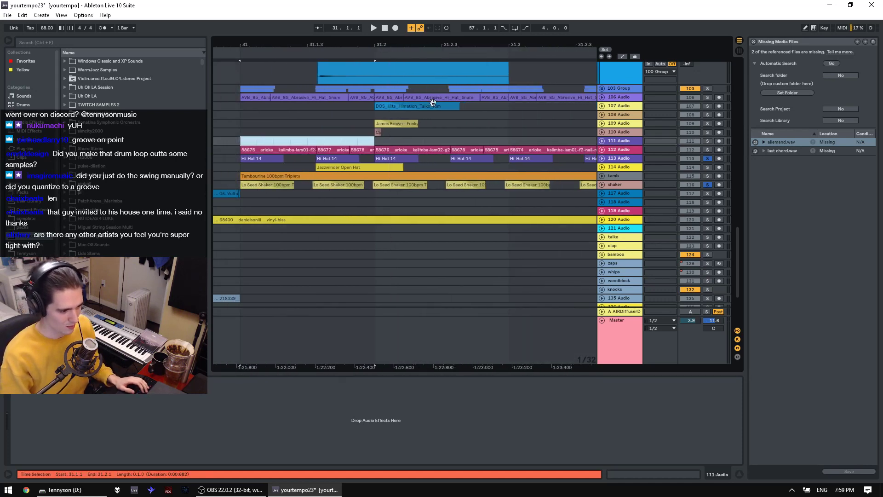
left_click(506, 141, "shift")
left_click_drag(528, 44, 432, 40)
key("space")
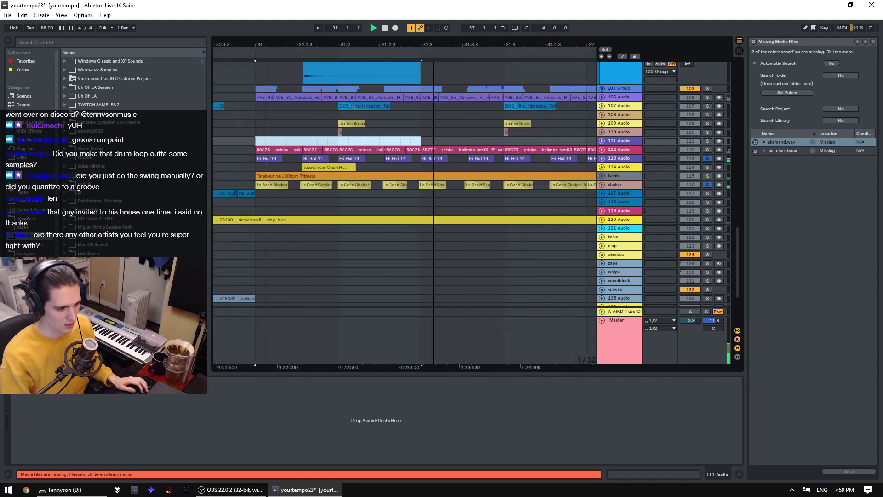
Step: Extend the time selection on 111 Audio to 31.4 and add 106 Audio to the soloed tracks
left_click(507, 142, "shift")
scroll(707, 130, "up", 1)
left_click(707, 125)
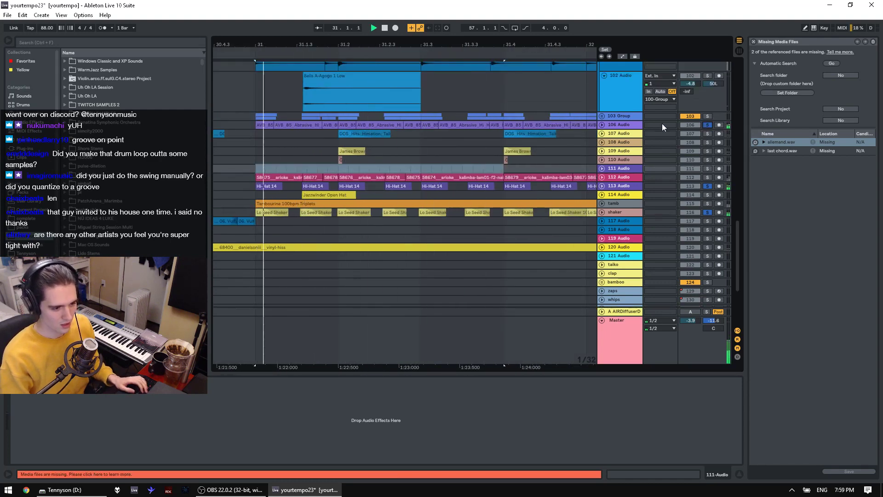
Step: Unfold 106 Audio, check its first hi-hat slice at 31.1.1 and move the insert marker through 31.1.3 to 31.1.4
left_click(601, 125)
key("space")
left_click_drag(272, 123, 255, 133)
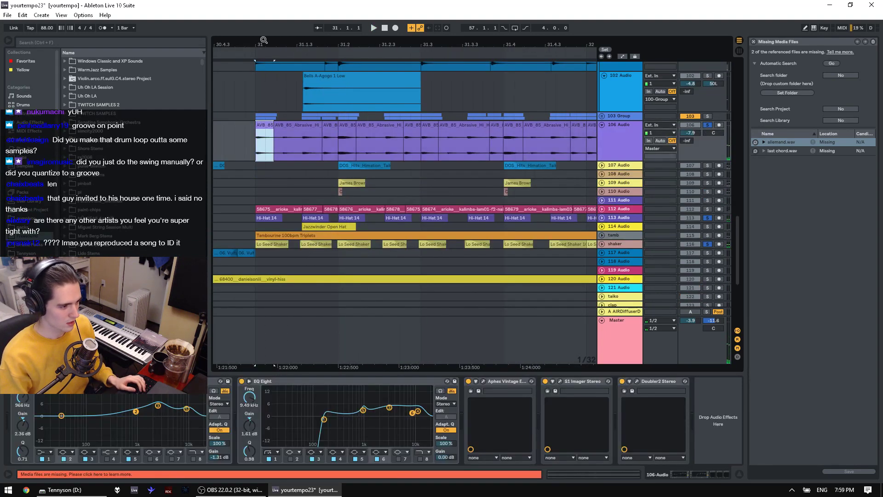
left_click_drag(264, 45, 263, 69)
left_click(369, 148)
left_click(379, 154)
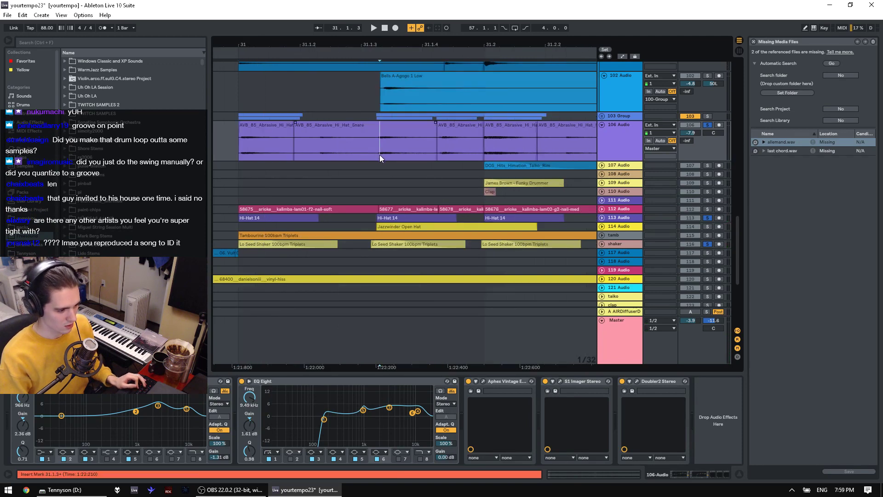
key("Right")
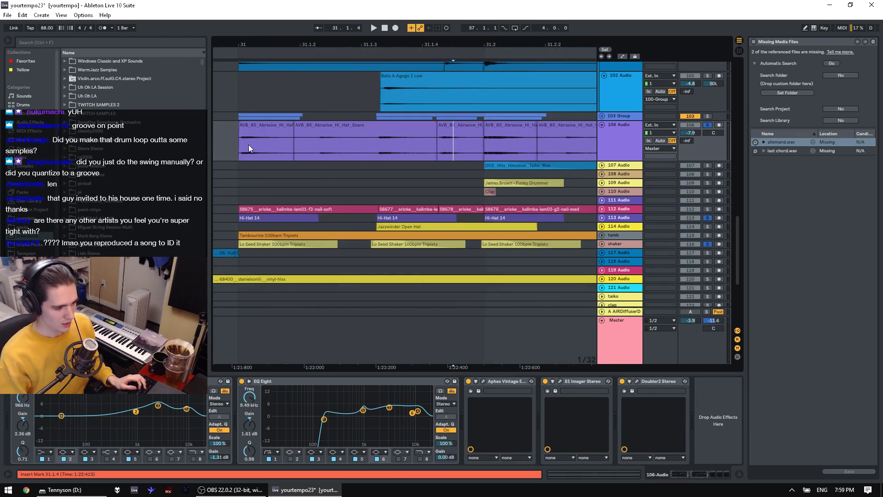
Step: Play 106 Audio with the soloed hi-hat and shaker from 31.1.1 and select its span from there to about 31.2.1
key("space")
key("space")
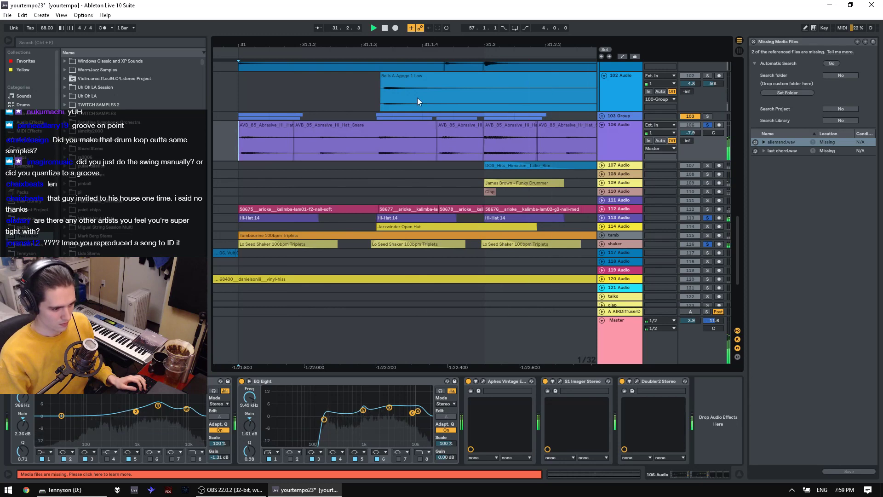
left_click_drag(246, 138, 504, 155)
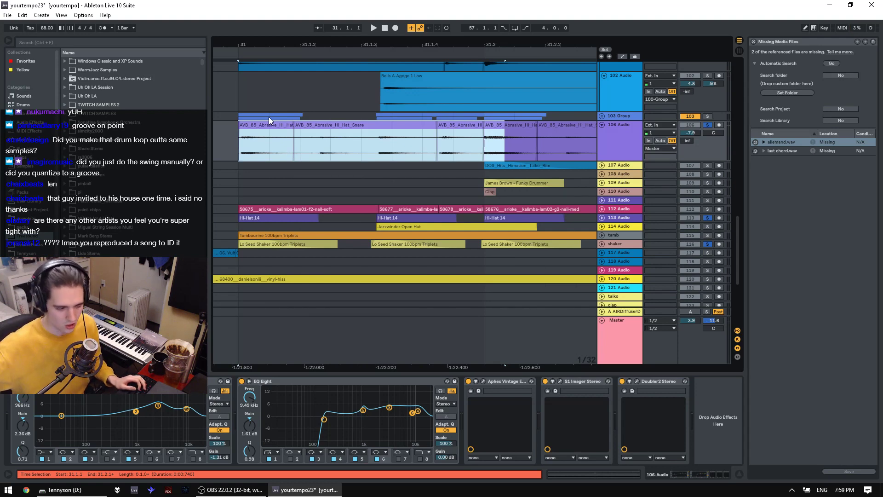
left_click_drag(363, 42, 320, 9)
key("space")
key("space")
key("minus")
key("space")
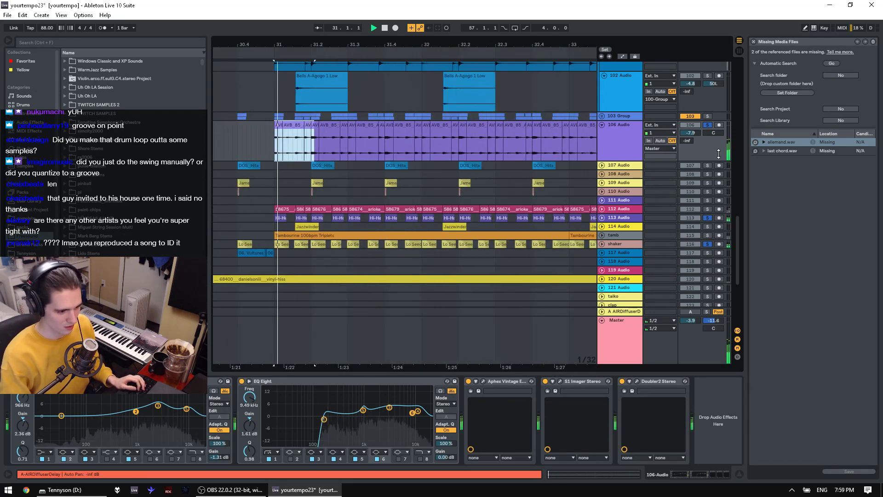
Step: Clear the current solos, solo 103 Group and briefly compare it with the agogo bells during playback
left_click(709, 125)
scroll(709, 126, "up", 1)
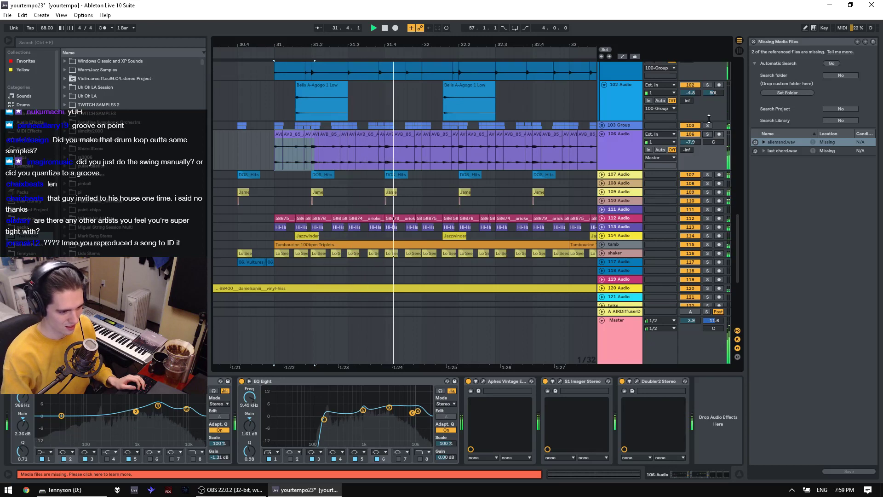
left_click(711, 126)
scroll(711, 126, "up", 4)
scroll(705, 122, "up", 3)
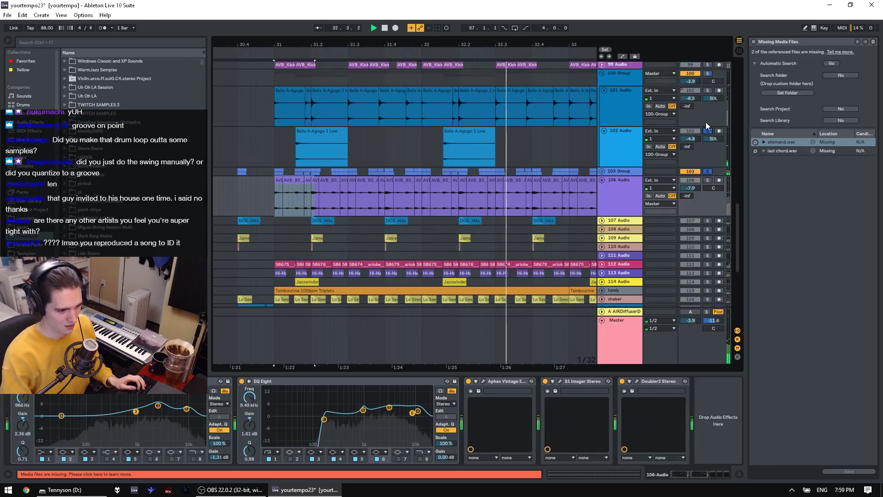
left_click(707, 147, "ctrl")
left_click(708, 148, "ctrl")
key("space")
Step: Unfold 103 Group, play from the 104 Audio clip at 31.1.3 and add 100 Group to the solo
left_click(602, 189)
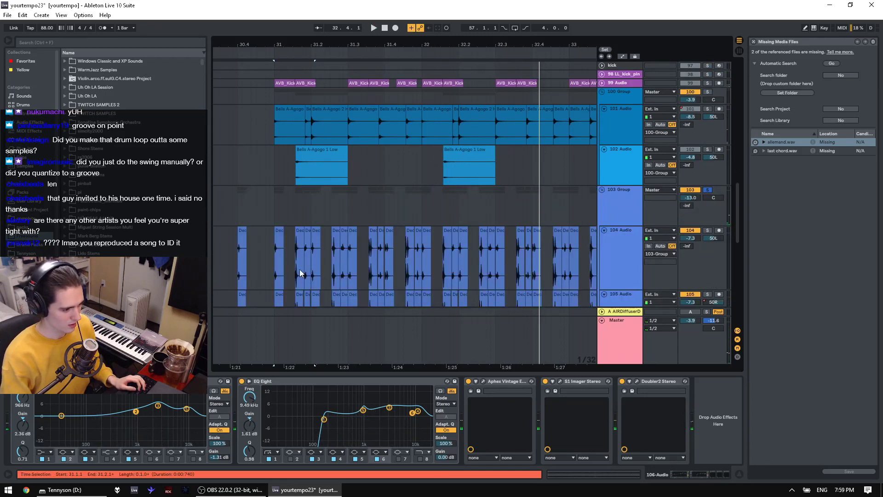
left_click(296, 256)
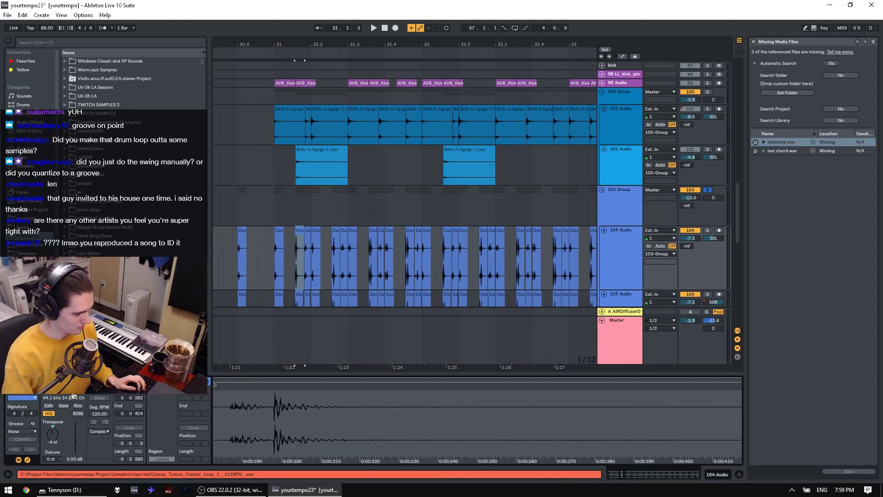
key("space")
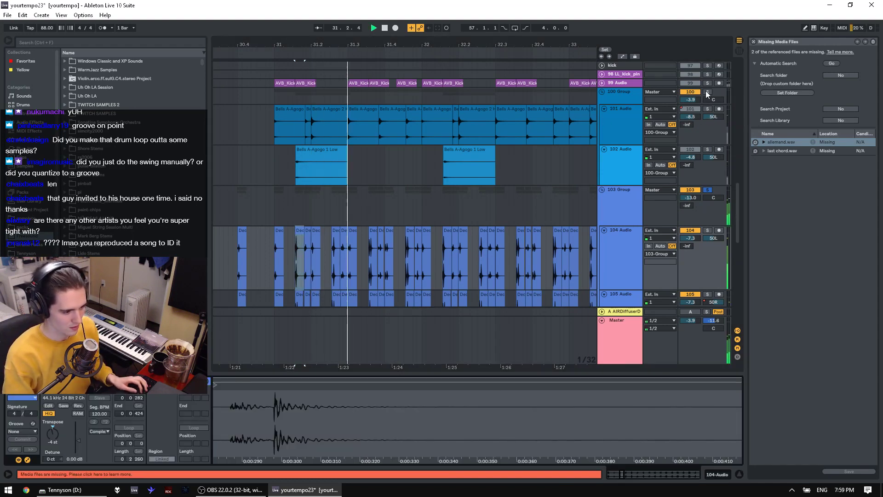
left_click(707, 92)
scroll(517, 77, "up", 3)
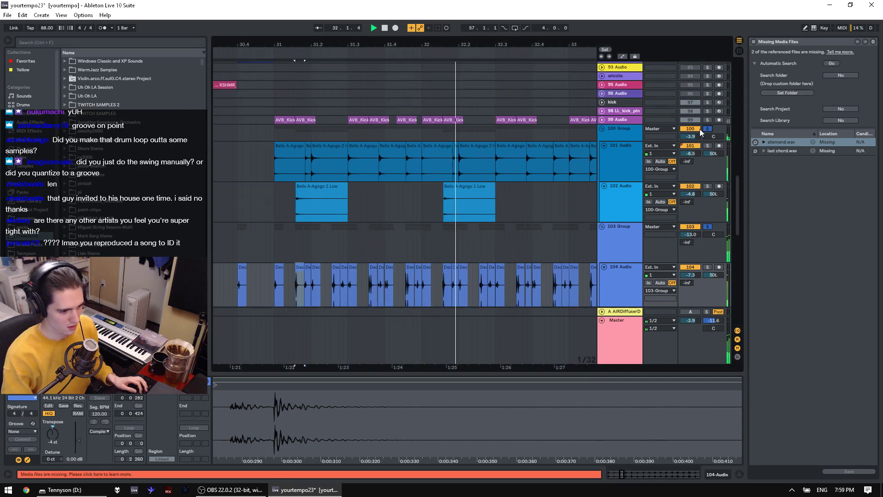
scroll(700, 129, "down", 10)
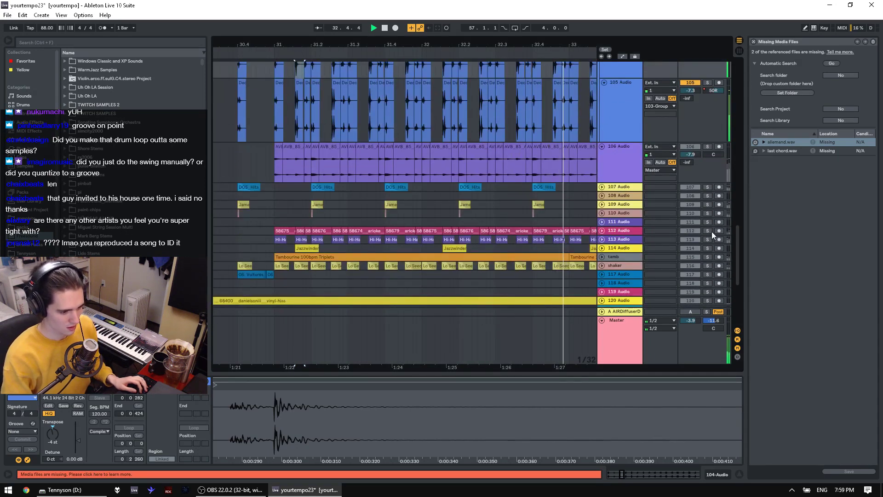
Step: Add 112 Audio, 113 Audio, tamb and shaker to the soloed tracks, ending with tamb soloed alone
left_click(708, 231)
left_click(708, 239)
left_click(708, 256)
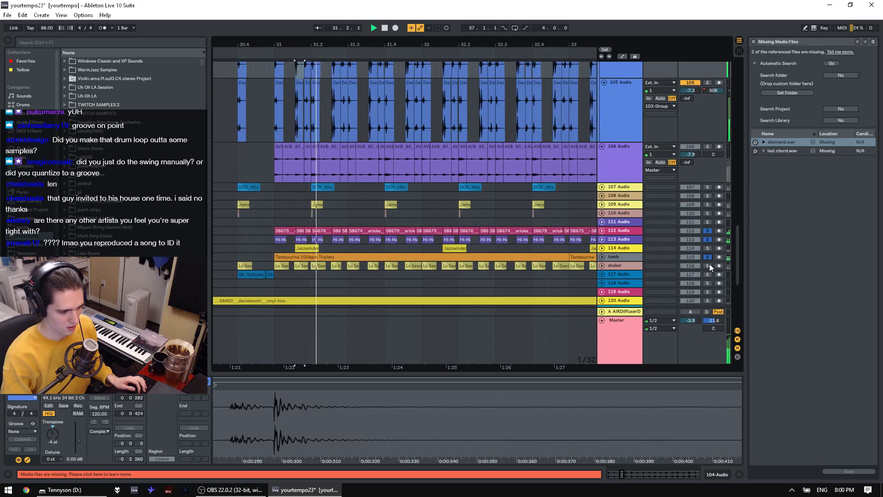
left_click(709, 265, "ctrl")
left_click(709, 258)
left_click(709, 258)
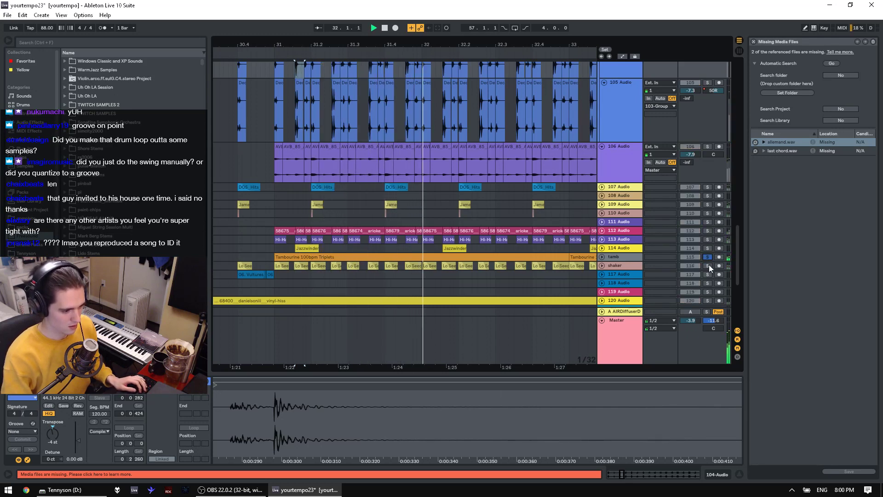
scroll(708, 264, "down", 3)
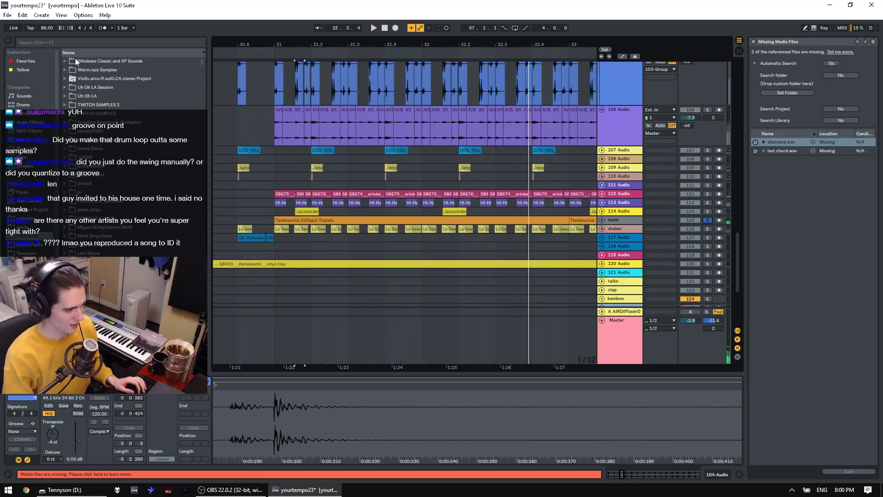
Step: Search the browser for "lone" and expand the Lone folder in the music collection
left_click(65, 43)
type("lone")
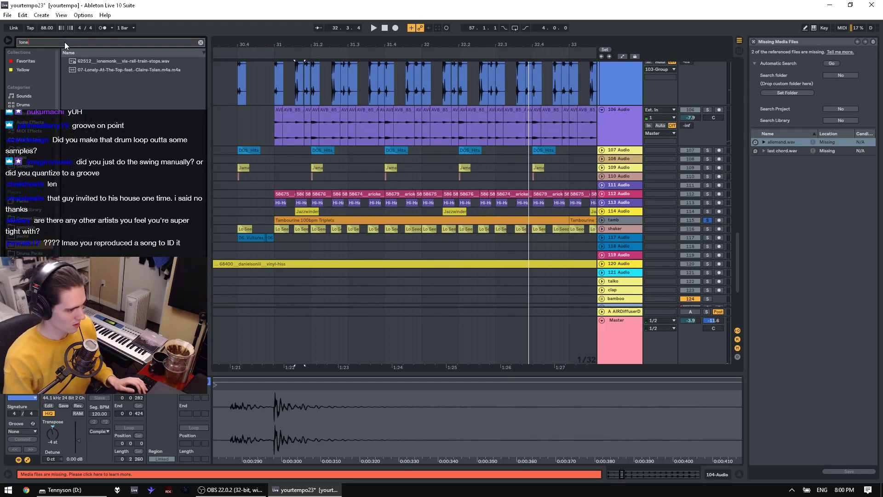
left_click(30, 271)
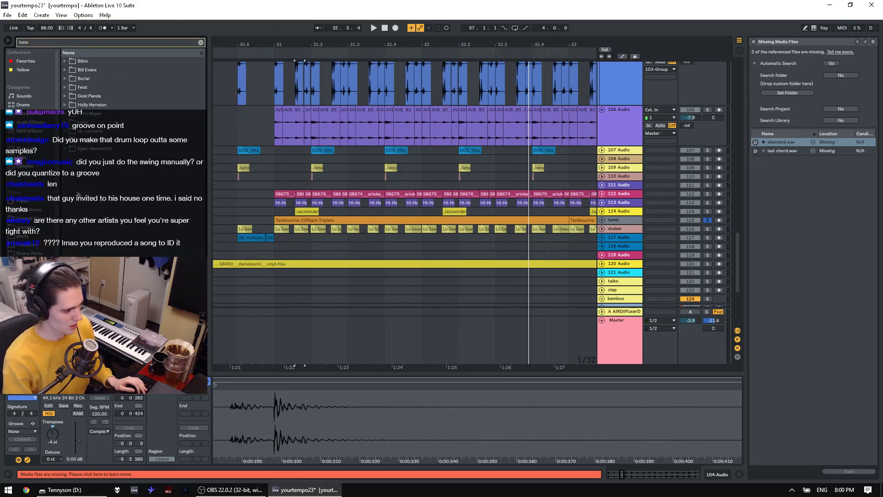
left_click(65, 122)
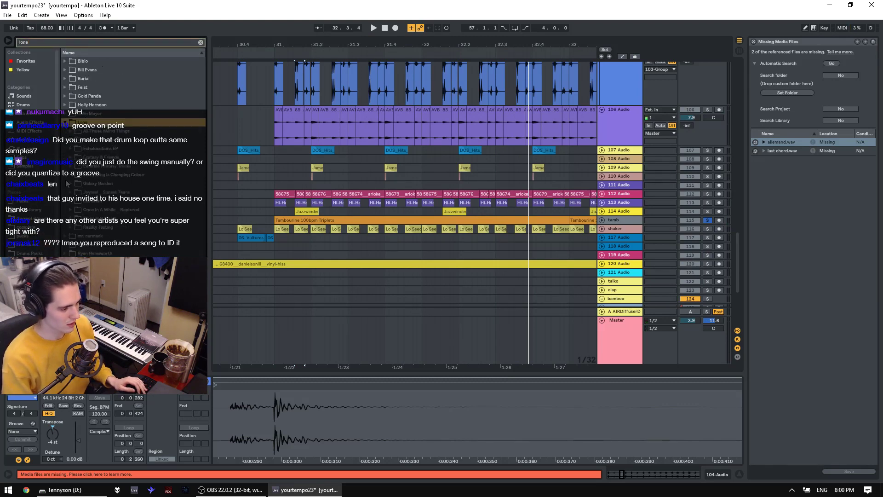
Step: Look inside the Lemurian album folder, close it and preview 04 Summer Of Summer.mp3 from Everything Is Changing Colour
left_click(70, 203)
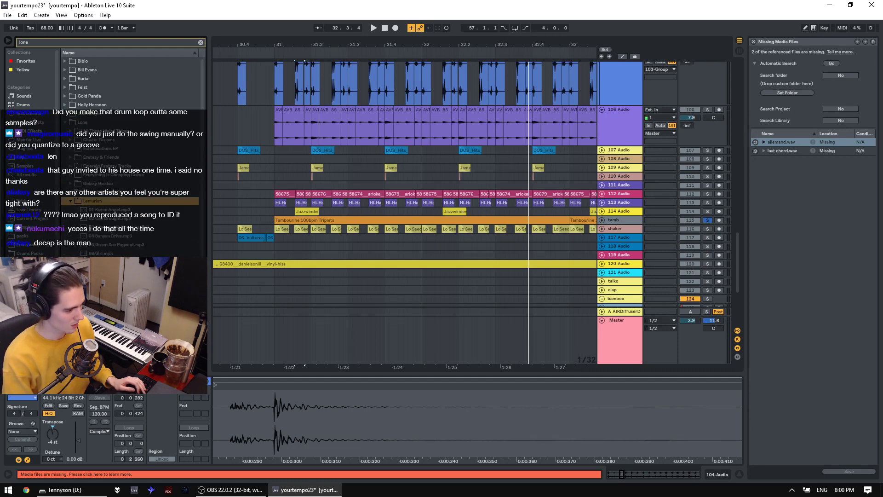
left_click(70, 202)
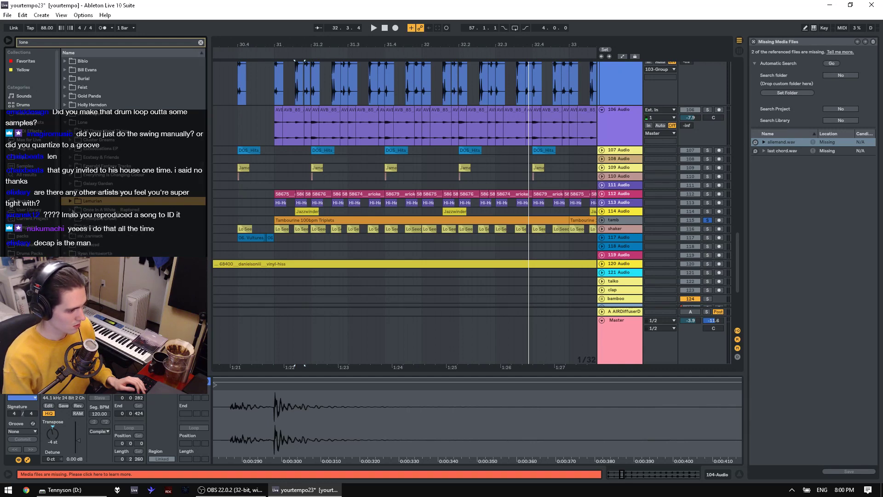
left_click(72, 178)
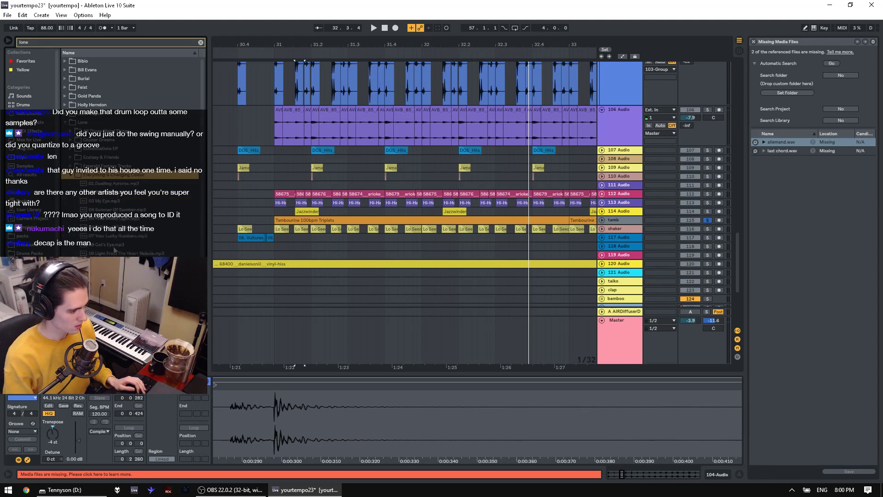
left_click(116, 210)
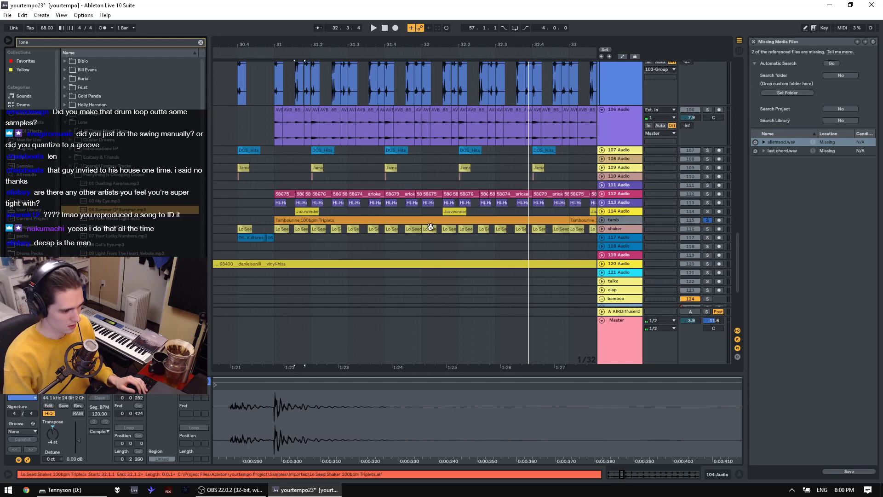
Step: Play the soloed tambourine from 31.1.3 and remove its solo to hear the full mix
key("space")
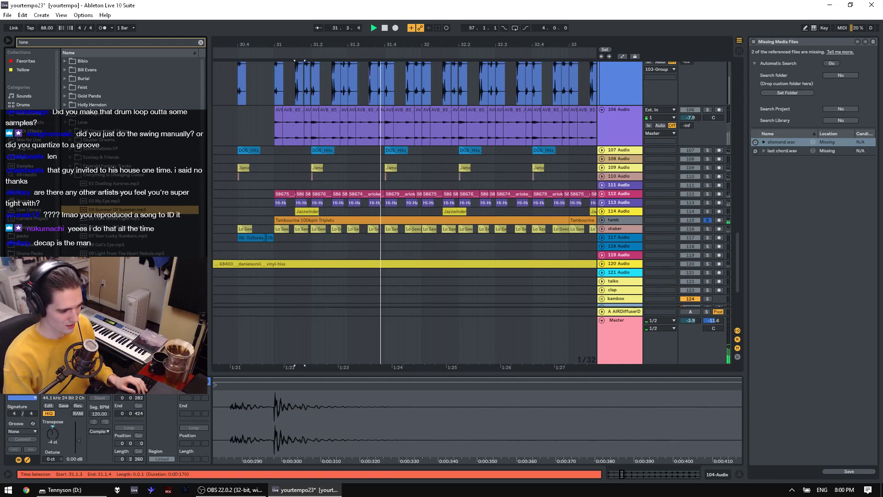
left_click(708, 220)
key("space")
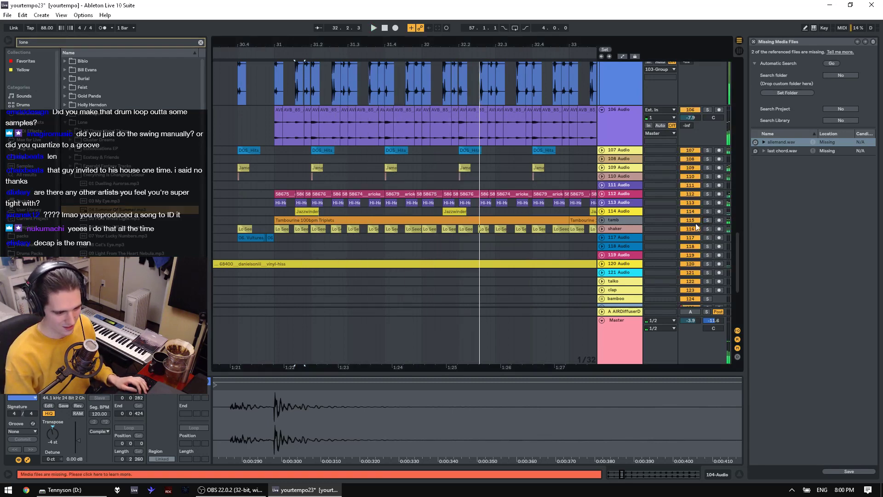
Step: Play the full mix from the ride bell clip at bar 35 on 118 Audio
key("space")
scroll(518, 247, "down", 3)
left_click_drag(450, 45, 297, 23)
left_click(461, 192)
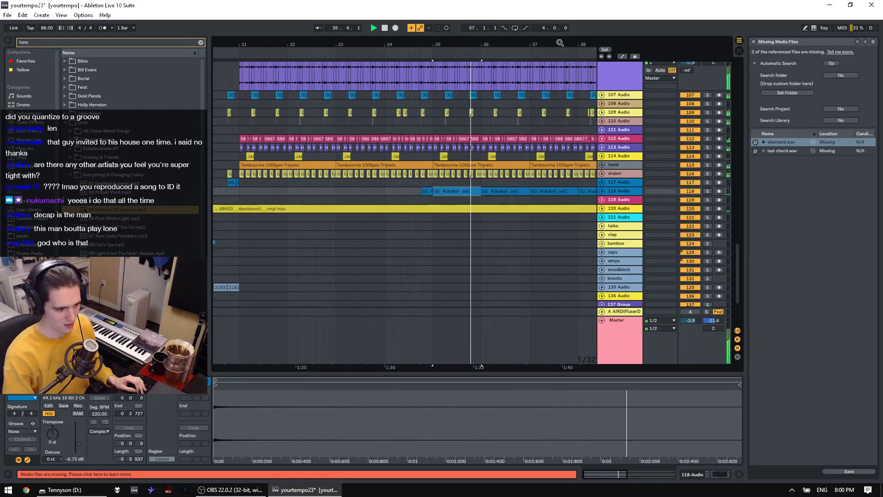
left_click_drag(558, 45, 426, 47)
key("space")
Step: Preview the opening songs of Everything Is Changing Colour one after another, returning to 04 Summer Of Summer.mp3
left_click(114, 210)
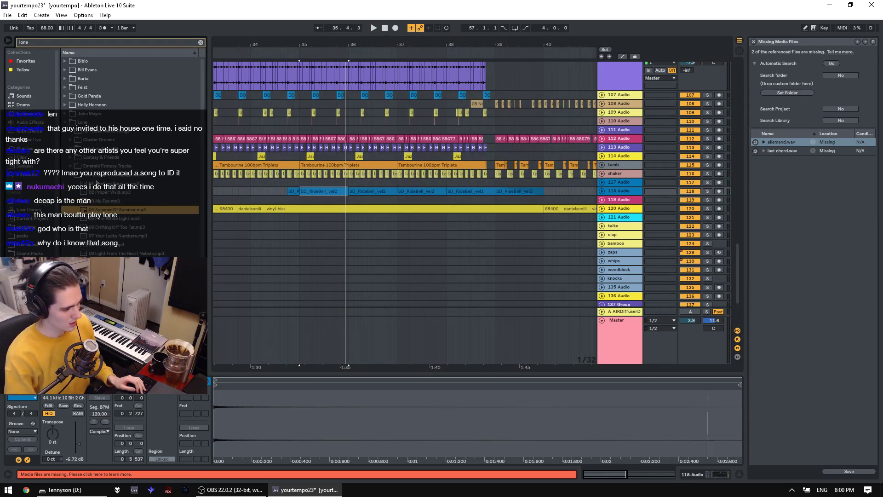
key("Up")
key("Up")
key("Up")
key("Up")
key("Down")
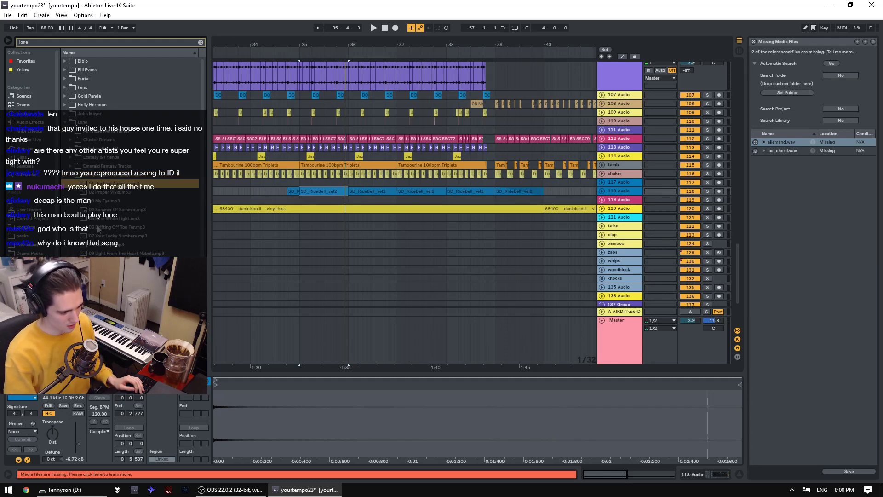
key("Down")
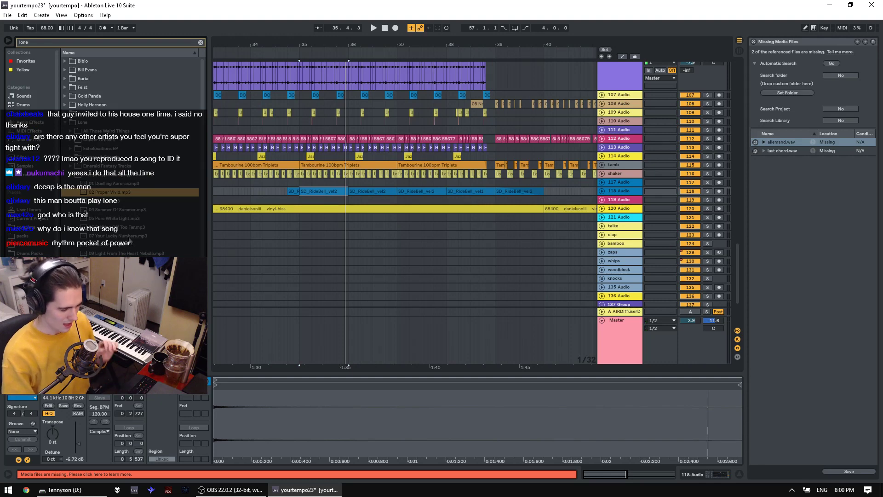
key("Down")
key("Down")
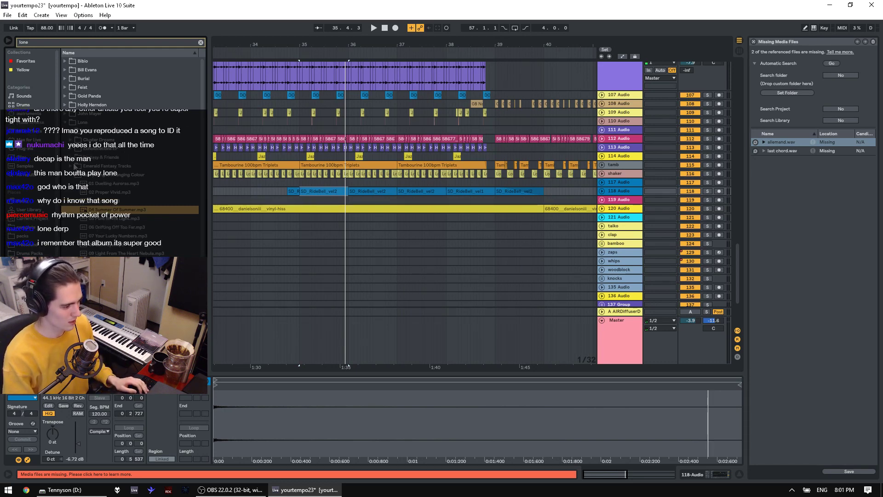
Step: Close the Everything Is Changing Colour folder, expand Lemurian and preview its first song
left_click(70, 176)
left_click(70, 201)
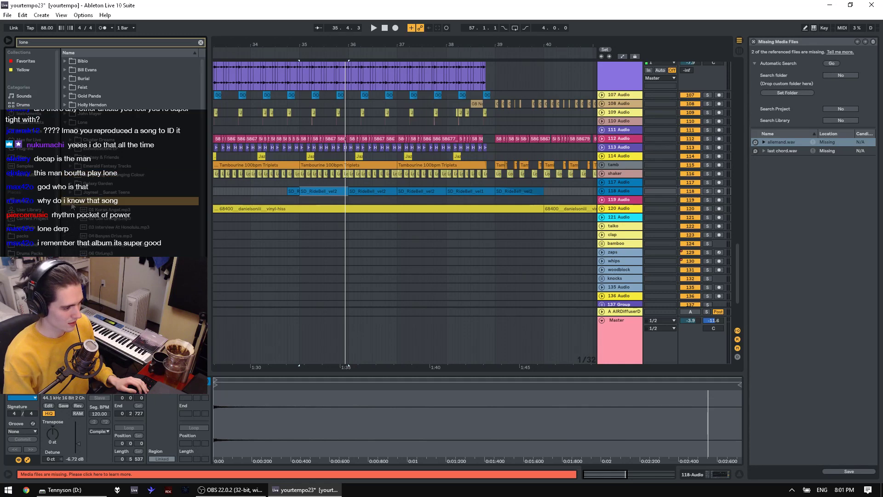
left_click(102, 210)
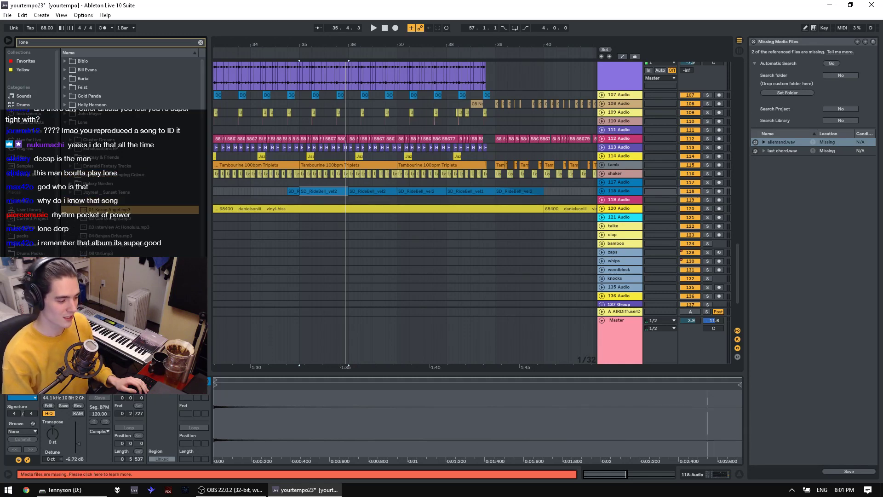
Step: Play the full mix from bar 37 and select the span from 38.4.4 to 39.2.1 on 111 Audio
left_click(398, 201)
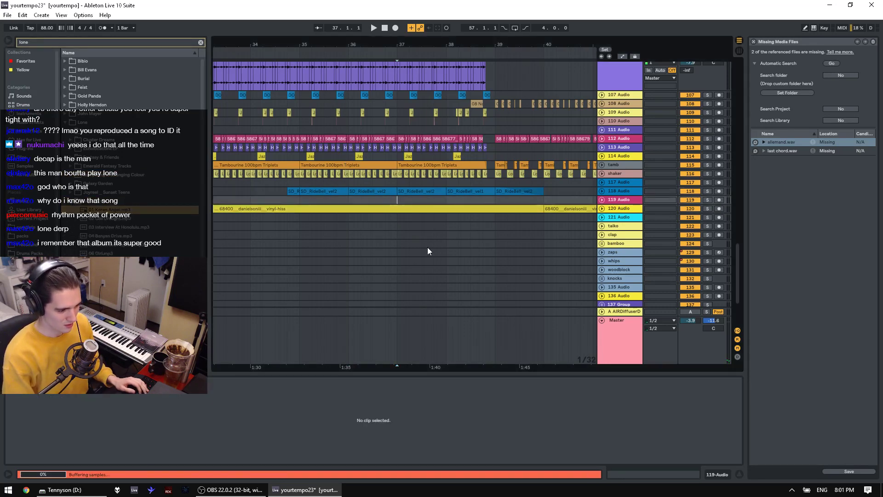
key("space")
scroll(454, 210, "up", 1)
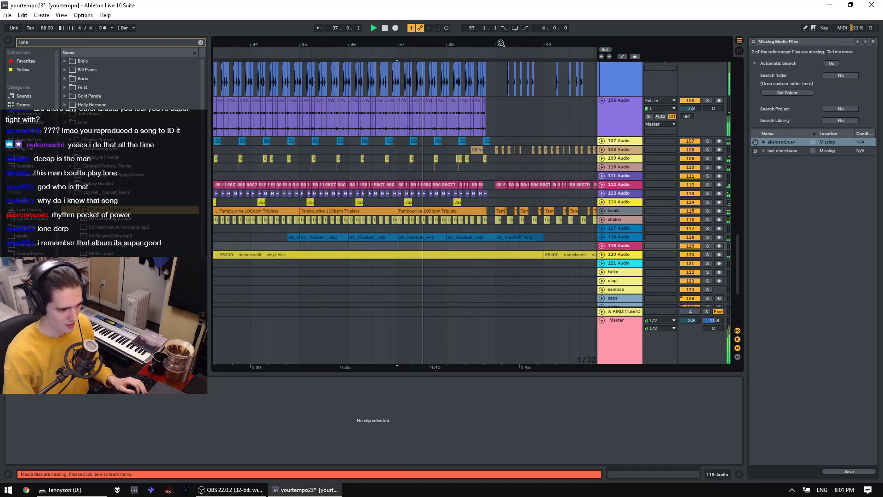
key("space")
left_click_drag(502, 45, 375, 43)
left_click(372, 175)
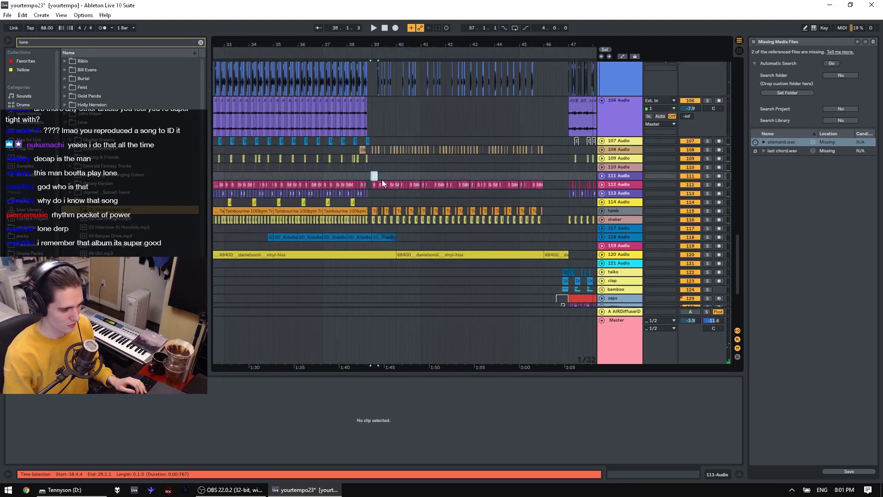
Step: Collapse the Lone folder, search the browser for tennyson and look through the songs in the Tennyson folder's Unknown Album
left_click_drag(376, 178, 526, 177)
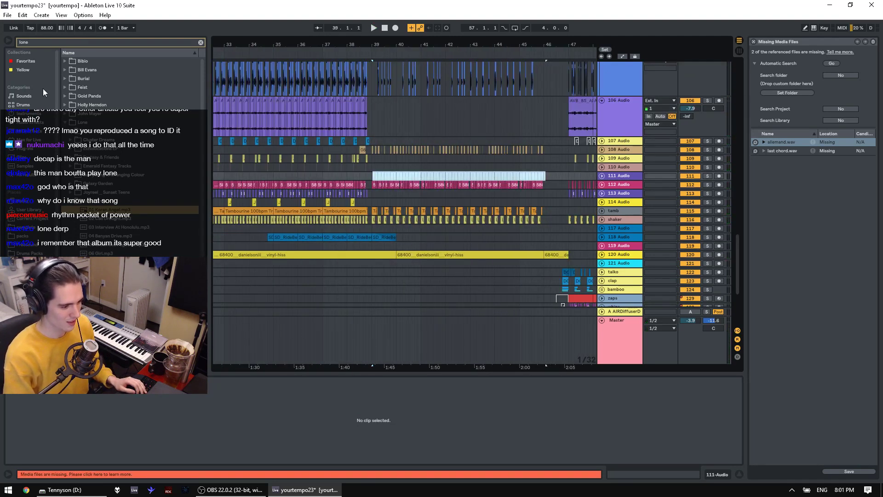
left_click(66, 122)
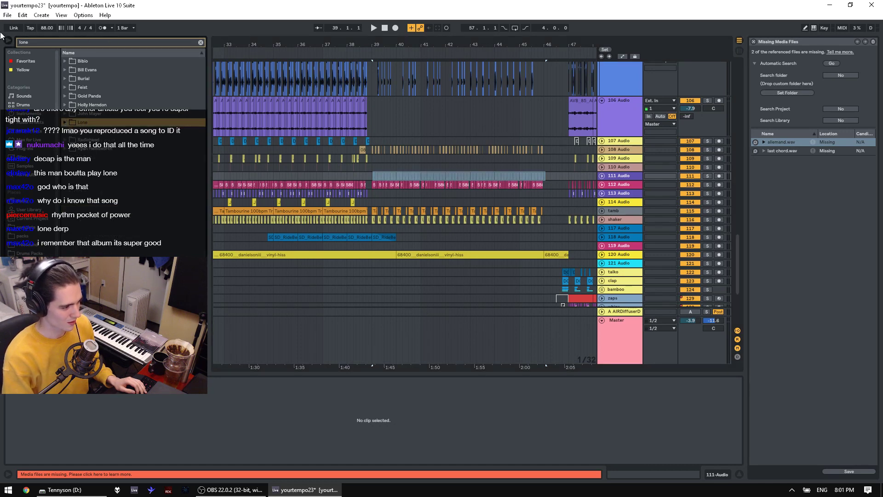
key("ctrl+f")
type("tennyson")
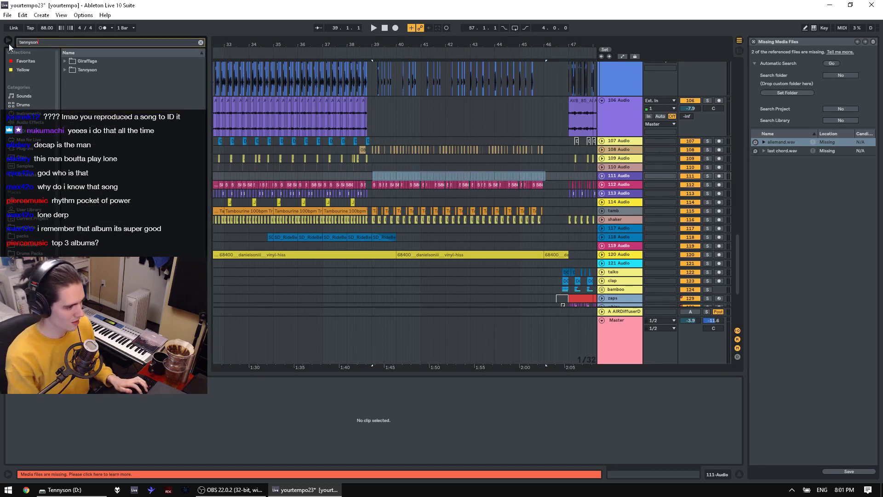
left_click(65, 70)
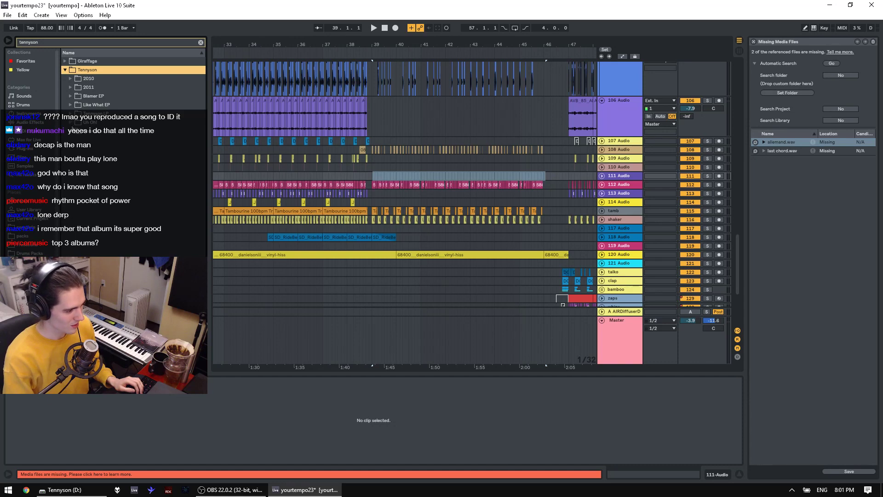
left_click(70, 131)
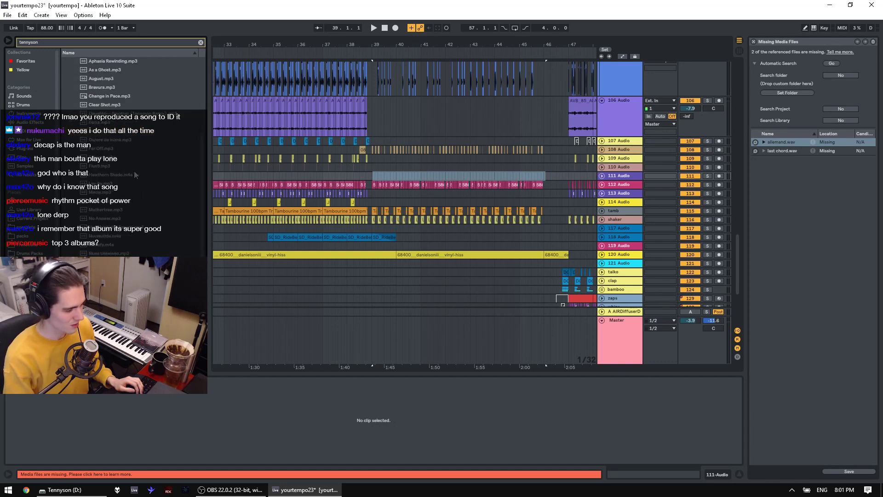
scroll(130, 179, "down", 5)
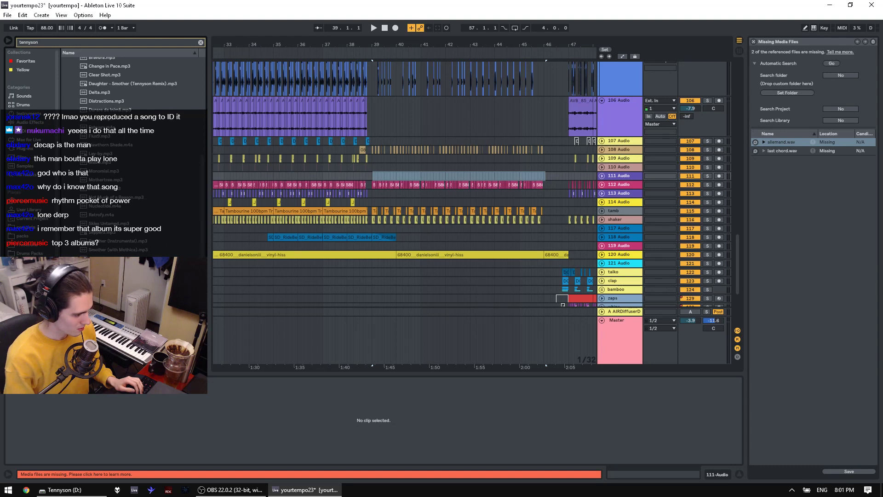
scroll(108, 193, "up", 3)
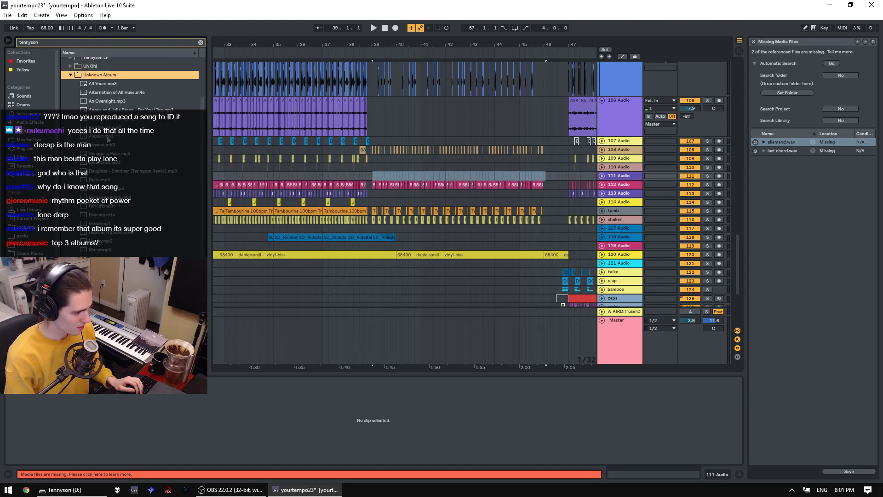
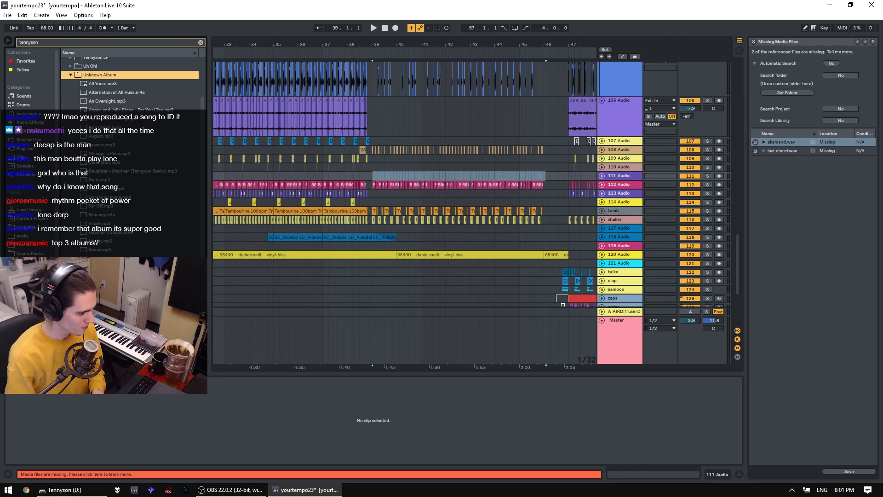
scroll(130, 151, "down", 1)
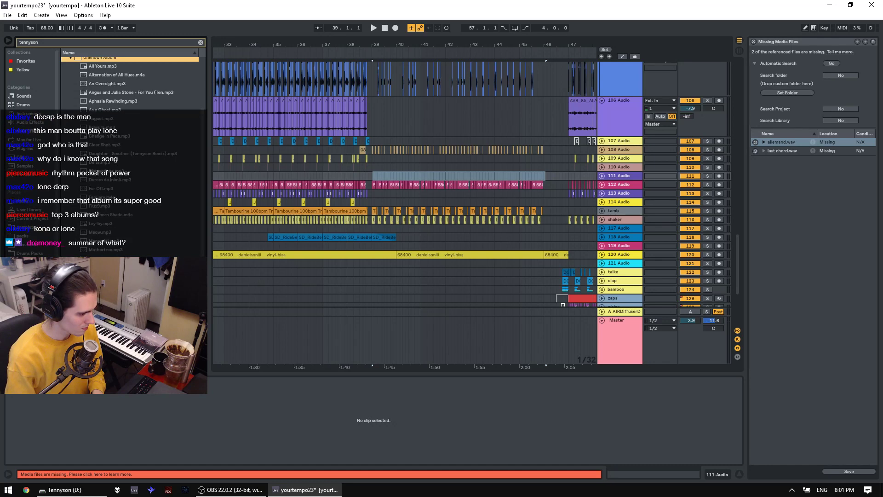
scroll(130, 152, "down", 1)
scroll(131, 152, "down", 3)
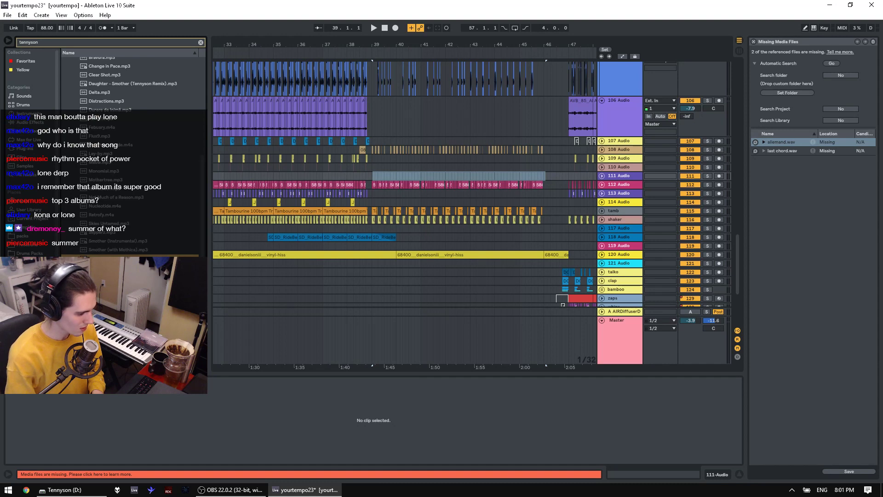
scroll(192, 193, "up", 8)
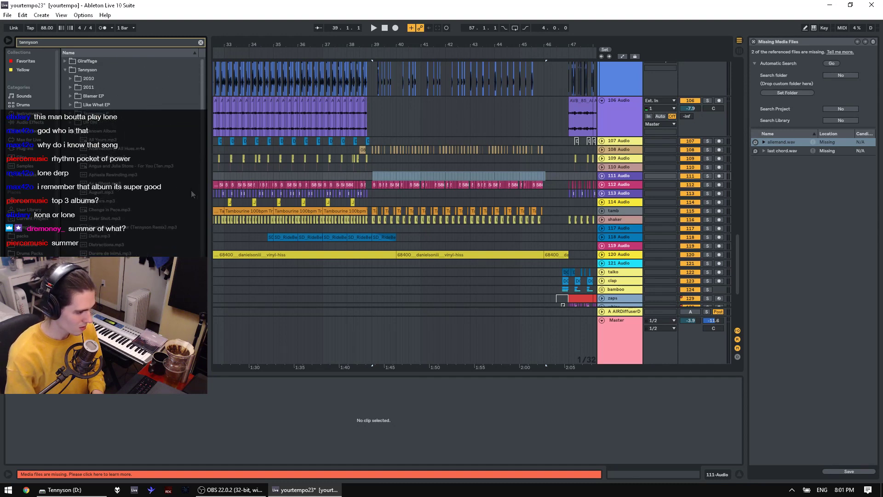
Step: Insert The Usual Mr. Nordin from the Blamer EP folder at 36.4.1 on a new track, and play it soloed at -5.0 dB
left_click(70, 95)
left_click_drag(119, 122, 319, 195)
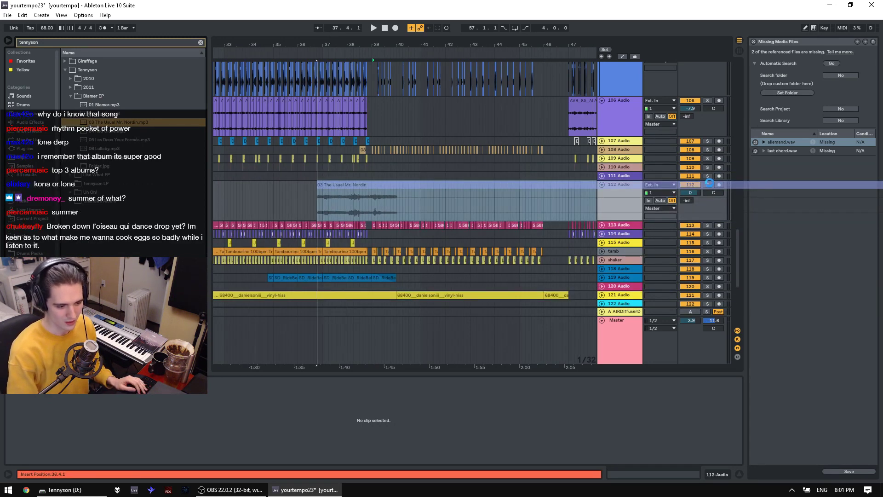
left_click(707, 185)
key("space")
left_click_drag(688, 192, 689, 195)
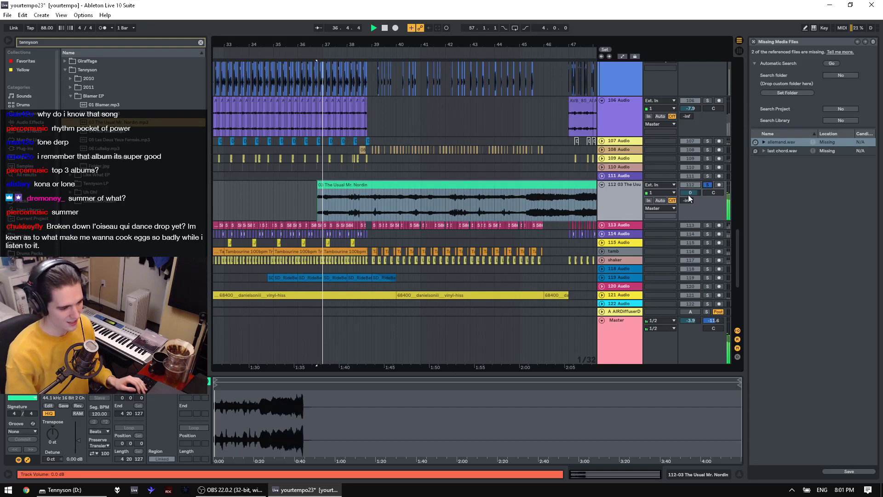
Step: Move the song clip's start to 0:48, lower its gain to -9.71 dB and play it
left_click_drag(216, 385, 288, 385)
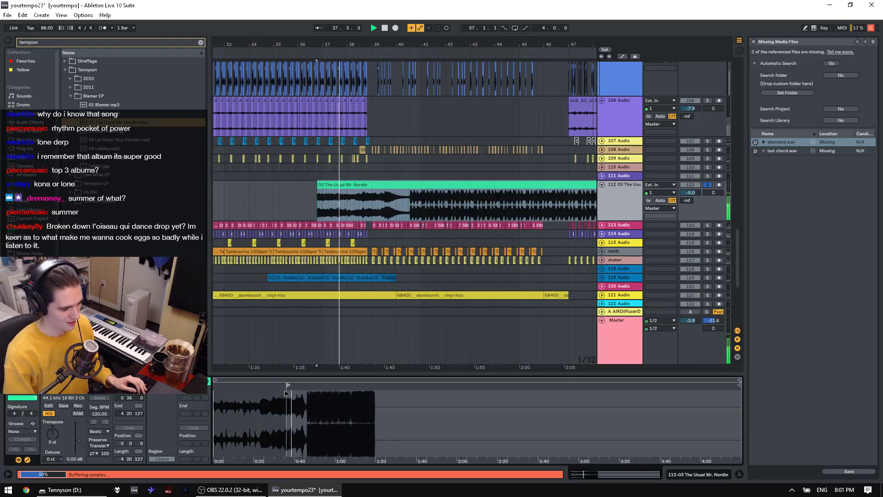
key("space")
key("space")
key("space")
left_click_drag(77, 442, 78, 445)
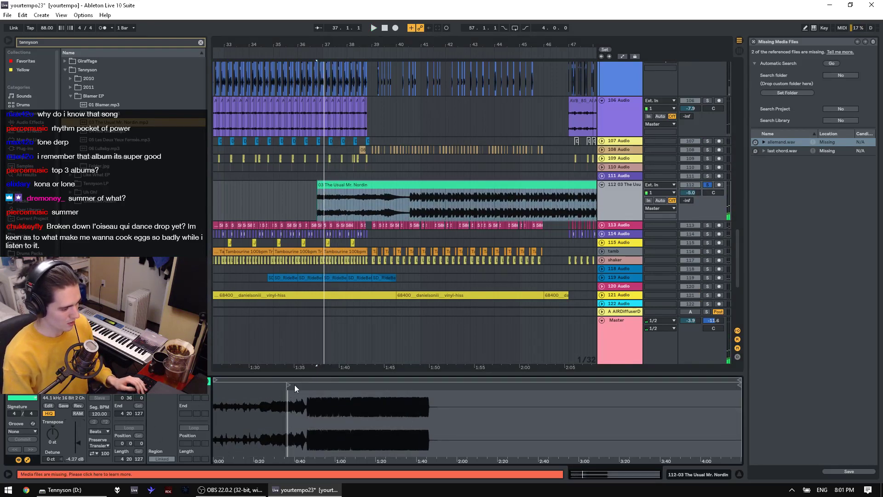
left_click_drag(289, 385, 313, 385)
key("space")
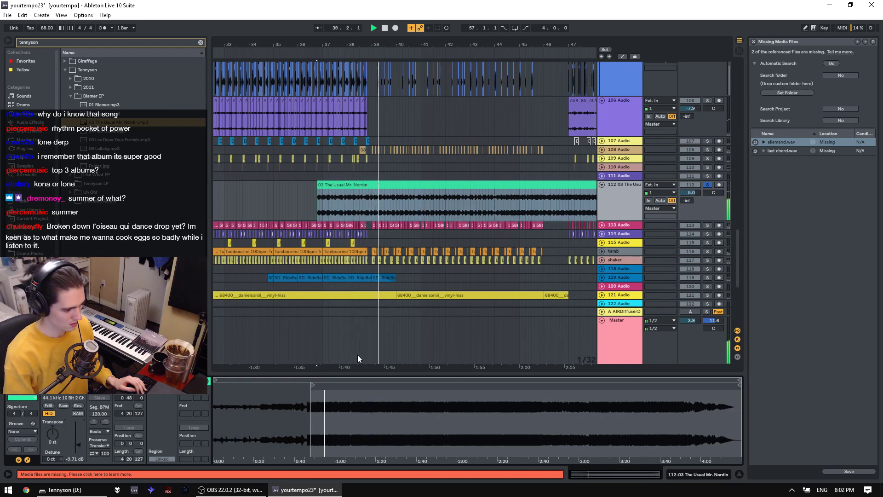
Step: Audition the song clip from about 1:42 and remove it together with its track
left_click(422, 404)
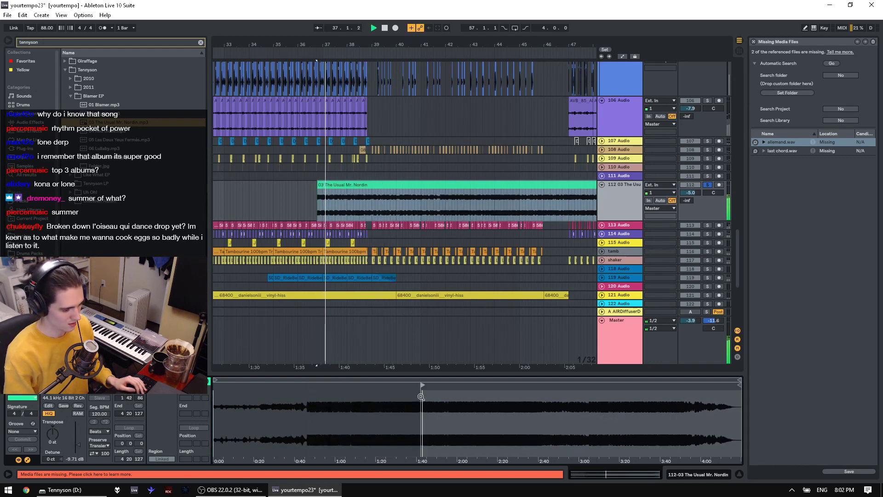
key("space")
key("Delete")
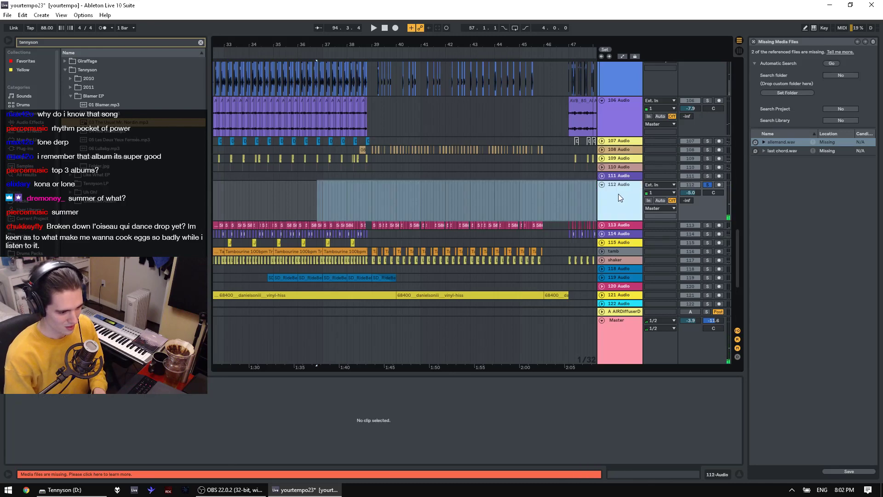
left_click(707, 186)
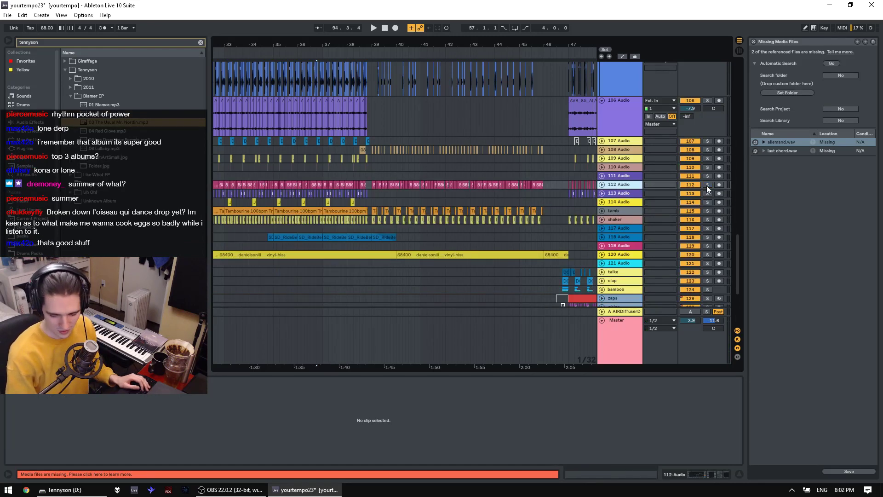
Step: Play the full mix from the start of bar 39
left_click(370, 175)
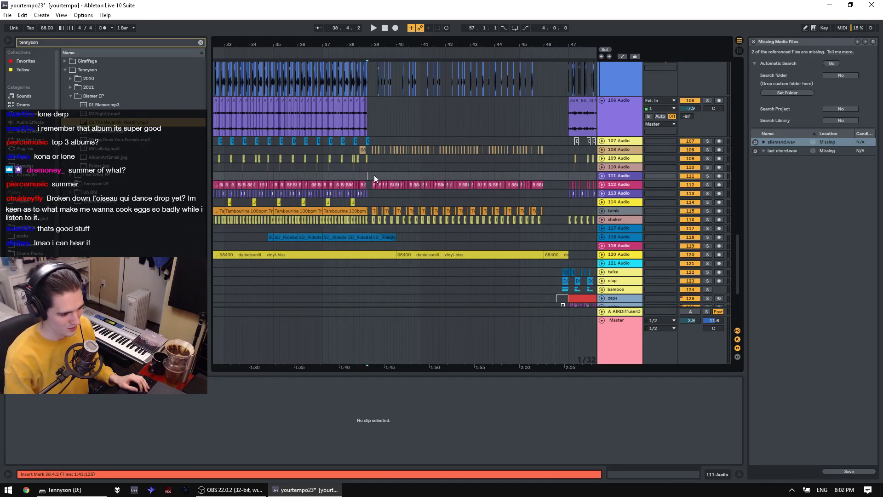
key("space")
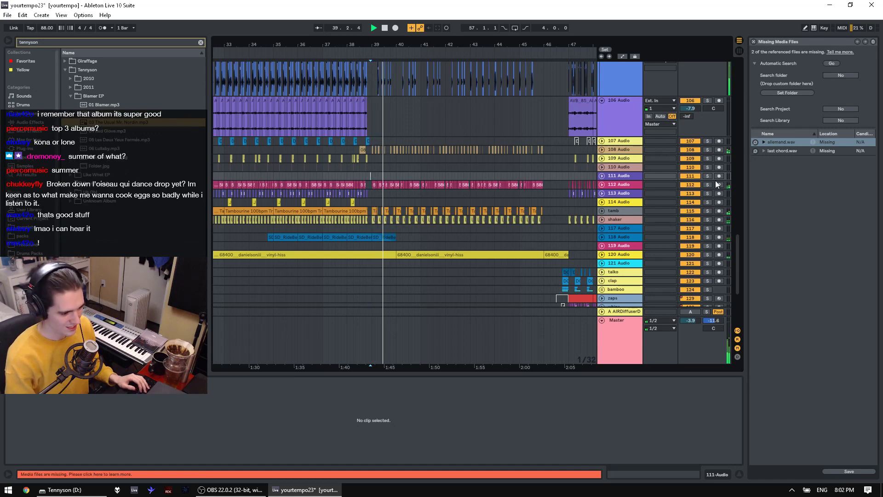
Step: Select the tambourine clips from 33.1.1 to 38.4.2 on the tamb track and play them, soloing the track briefly
scroll(391, 172, "down", 3)
left_click(347, 156)
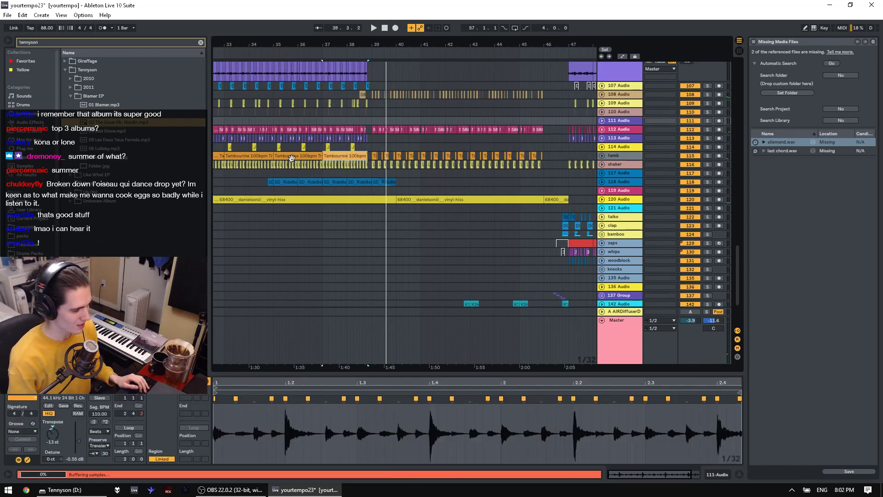
left_click(253, 156, "shift")
key("space")
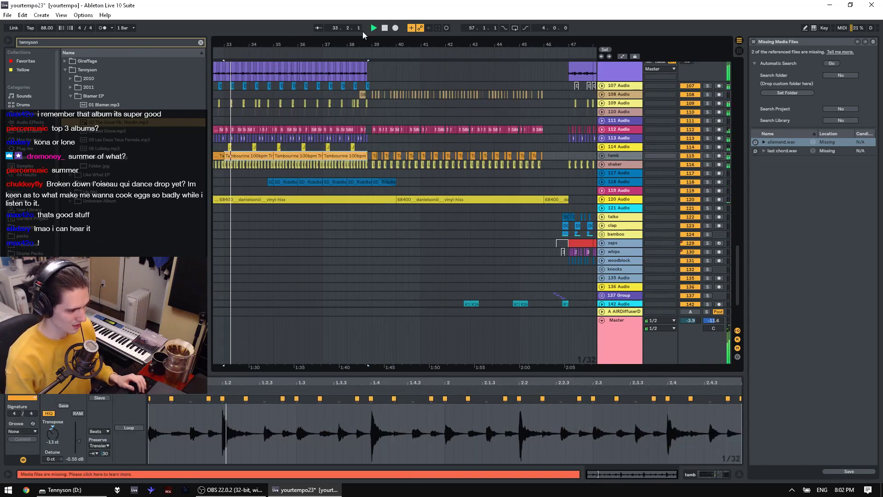
left_click(707, 156)
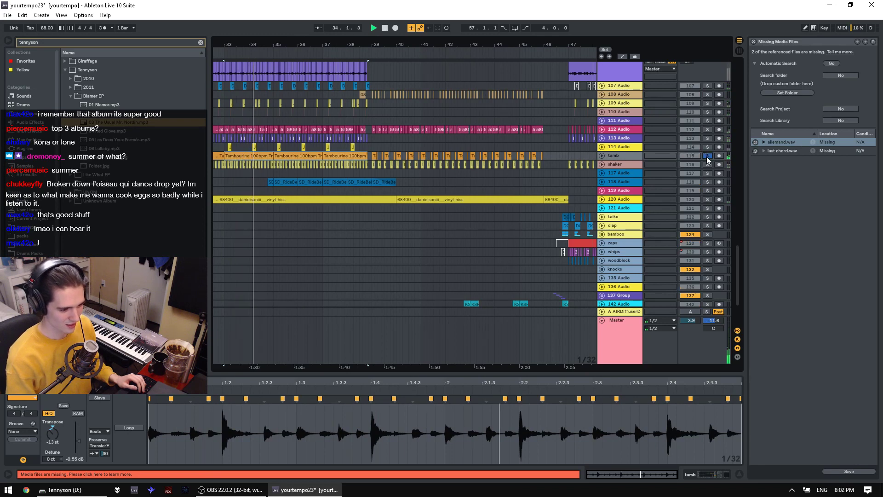
left_click(707, 156)
Step: Play the SFX-1 clip on 149 Audio soloed from 39.1.2 and unfold its track
scroll(687, 175, "down", 5)
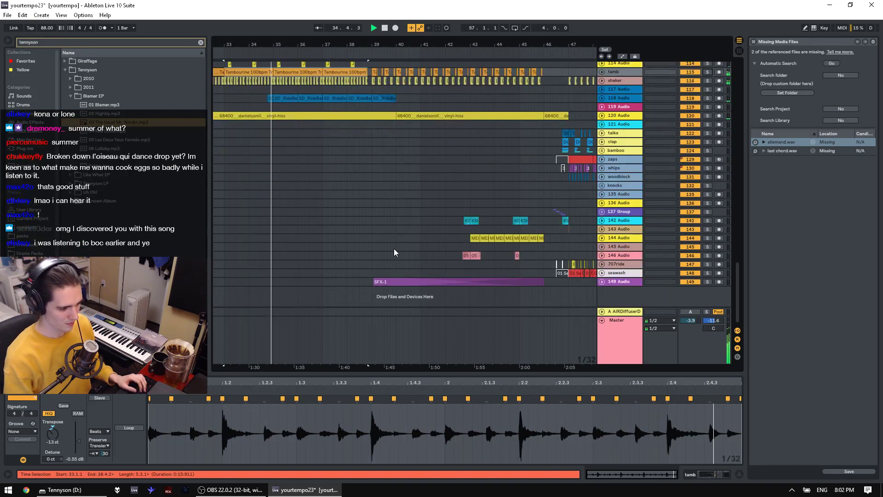
left_click(372, 255)
key("space")
key("space")
left_click_drag(708, 278, 708, 283)
left_click(707, 288)
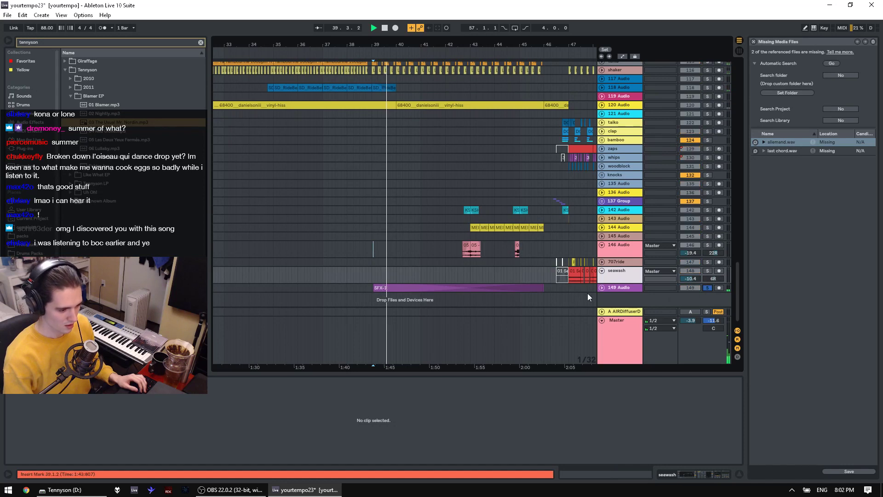
left_click(601, 288)
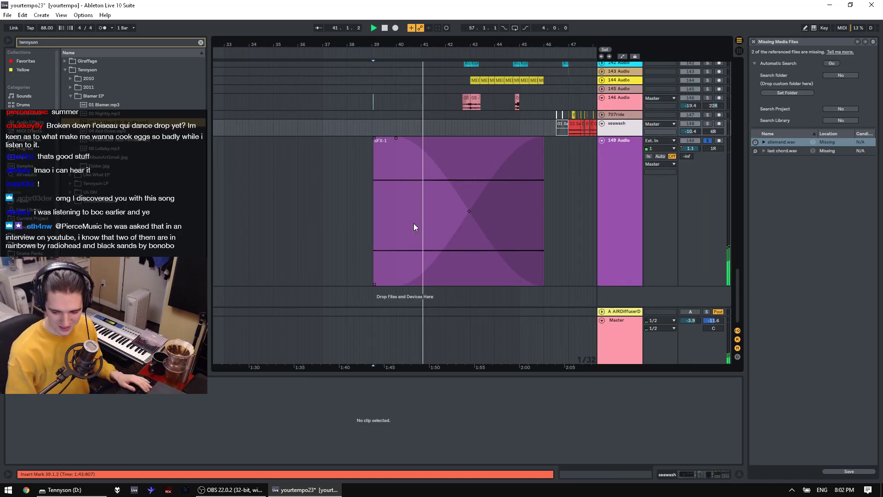
Step: Play the soloed SFX-1 clip from shortly before bar 44 and again from just after bar 45
left_click(493, 267)
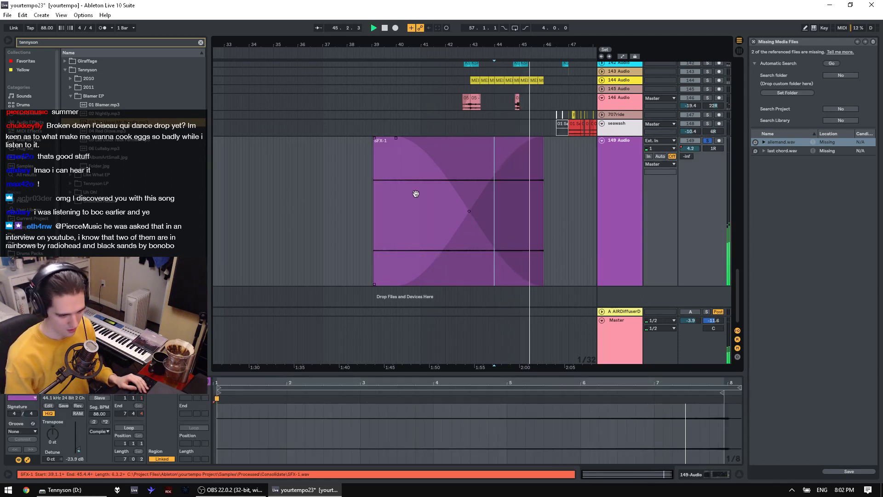
key("space")
left_click(529, 125)
key("space")
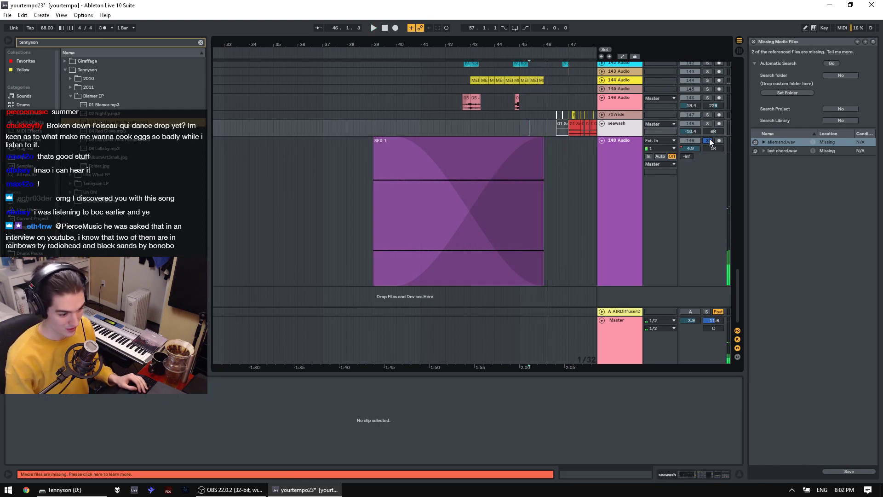
Step: Unsolo 149 Audio and play the full mix from bar 46
left_click(521, 103)
scroll(521, 105, "up", 3)
scroll(521, 104, "up", 5)
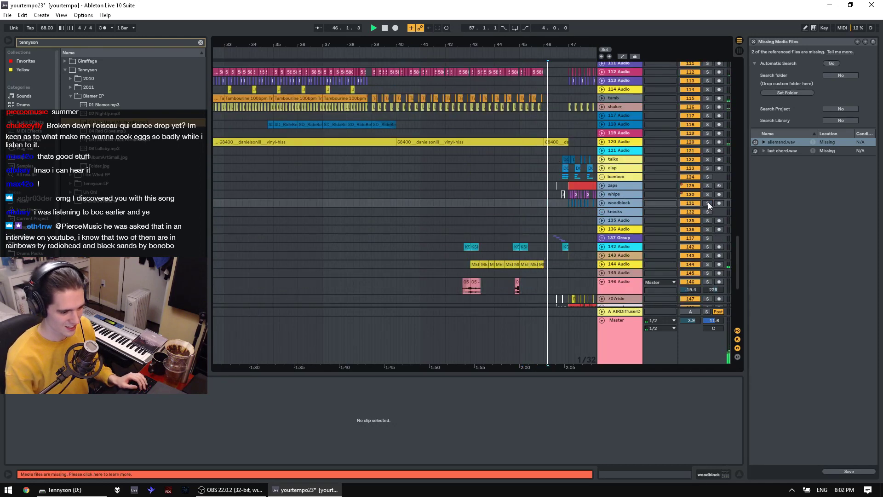
scroll(708, 203, "up", 8)
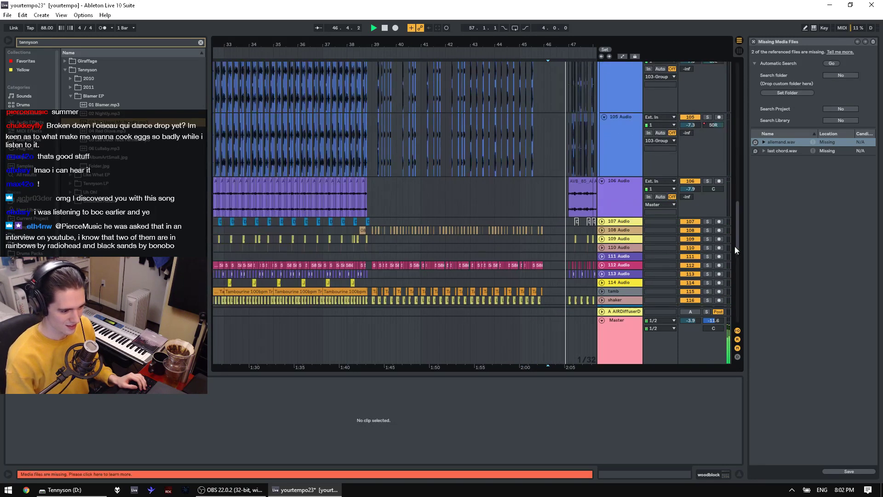
key("space")
Step: Play the span from 46.2.2 to 47.1.2 with 137 Group soloed, add 142 Audio to the solo and restore the full mix
scroll(573, 241, "down", 9)
left_click_drag(564, 44, 542, 212)
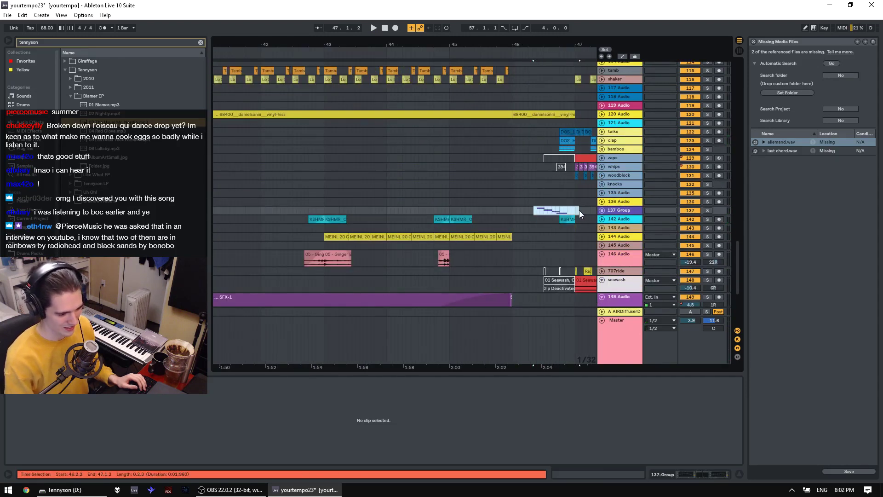
left_click(711, 210)
key("space")
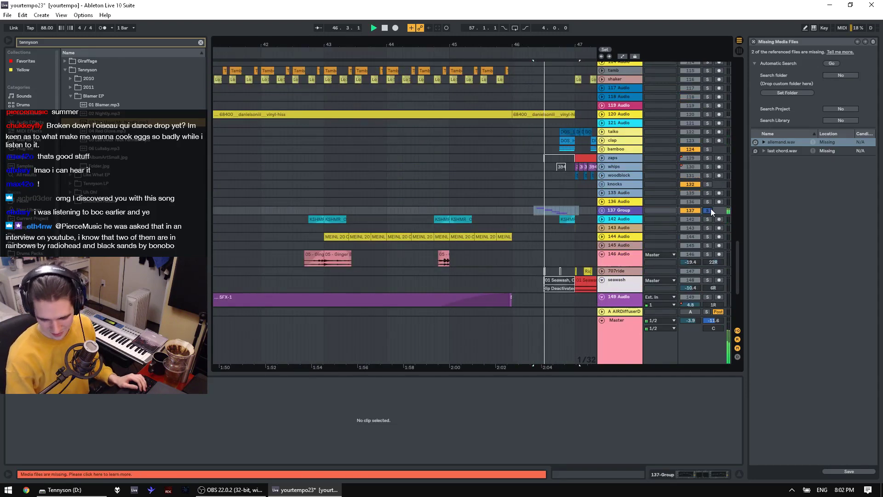
left_click(708, 219, "ctrl")
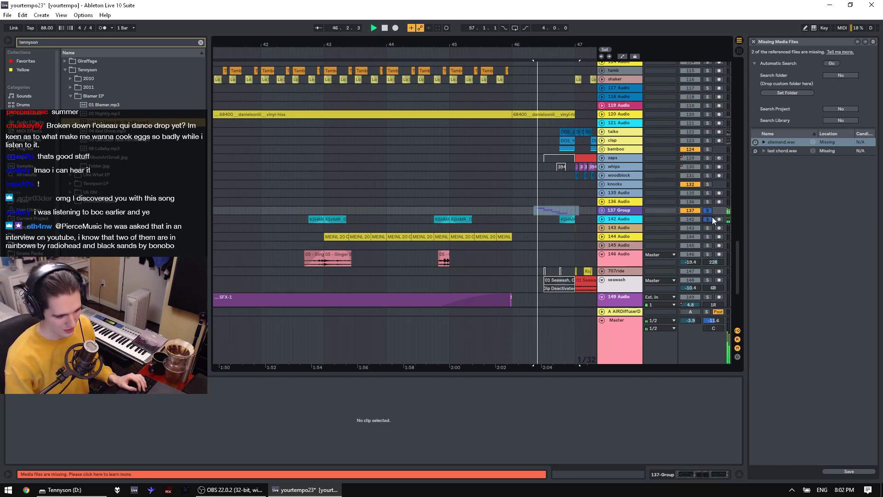
left_click(708, 219)
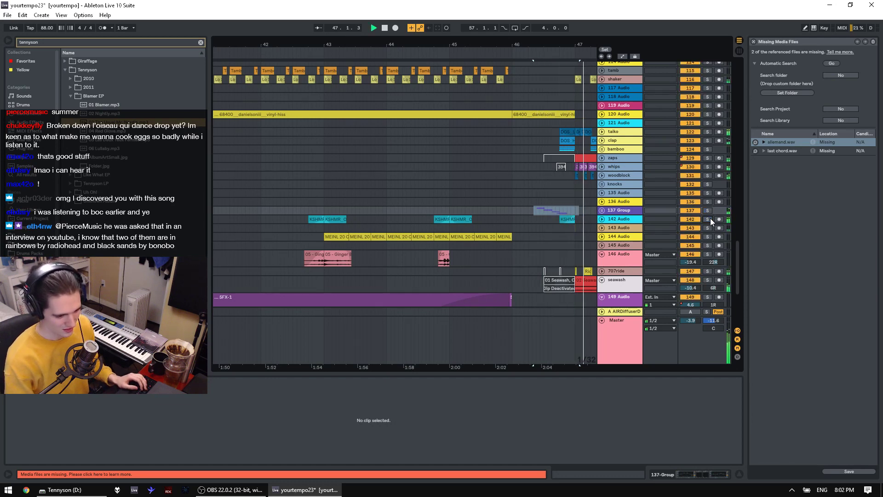
Step: Solo the bamboo track during playback after bar 48, restore the full mix and stop playback
key("minus")
key("minus")
key("minus")
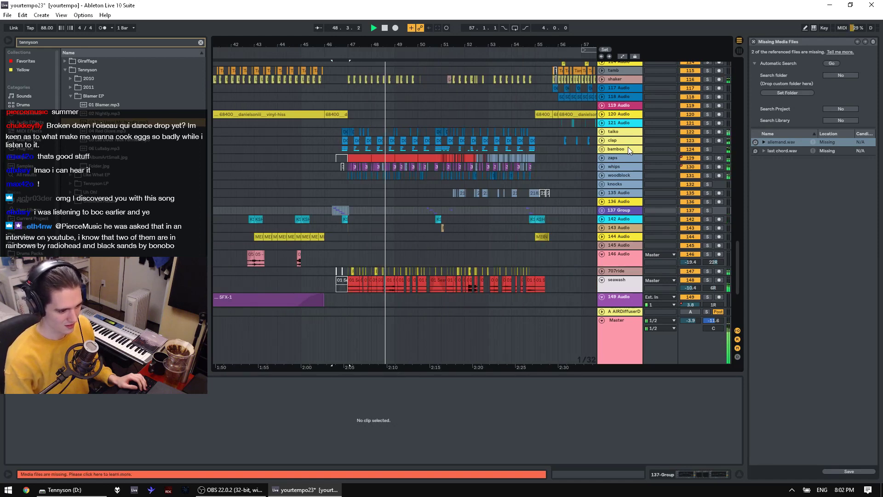
left_click(708, 149)
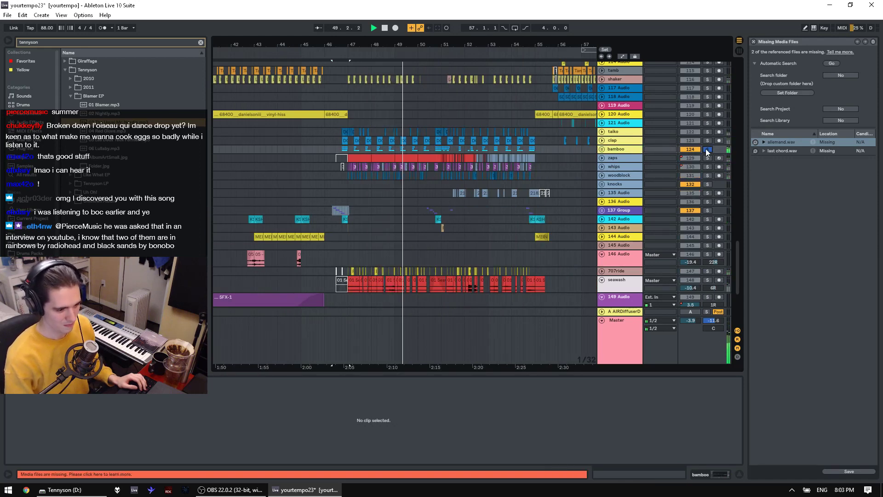
left_click(707, 150)
scroll(709, 150, "down", 3)
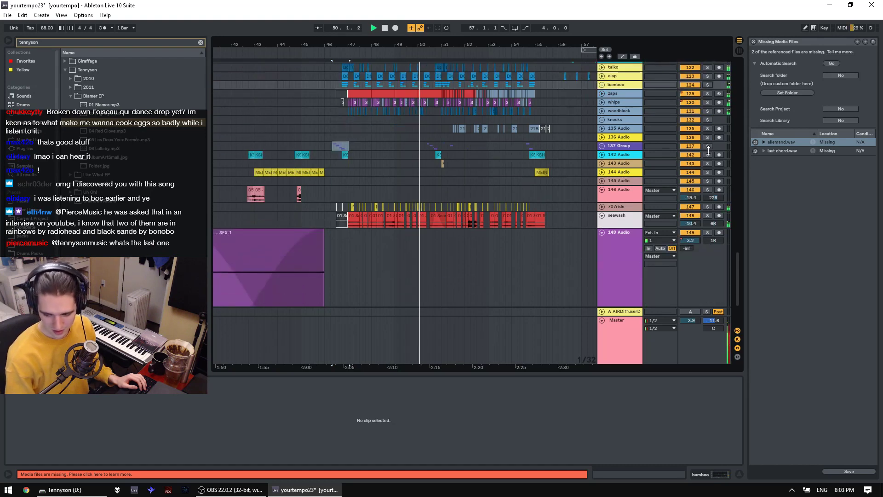
key("space")
Step: Play the mix across the sawpad track's 4-Massive clips from 47.1.1, and play again from 55.4.3 on 17 Audio
scroll(709, 150, "down", 4)
left_click_drag(737, 288, 753, 42)
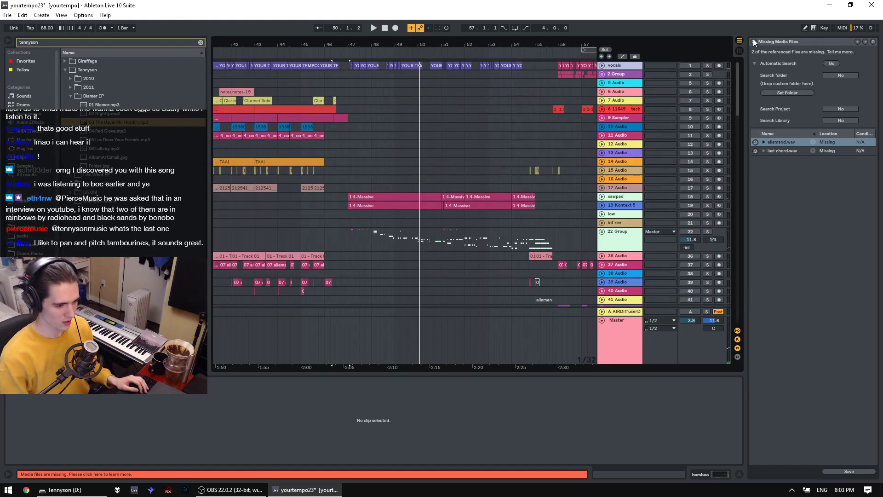
left_click(351, 196)
left_click(524, 196, "shift")
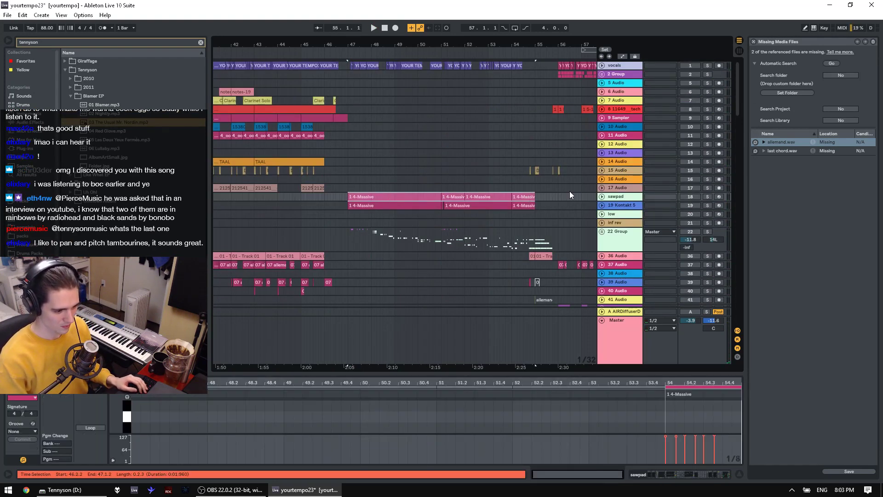
key("space")
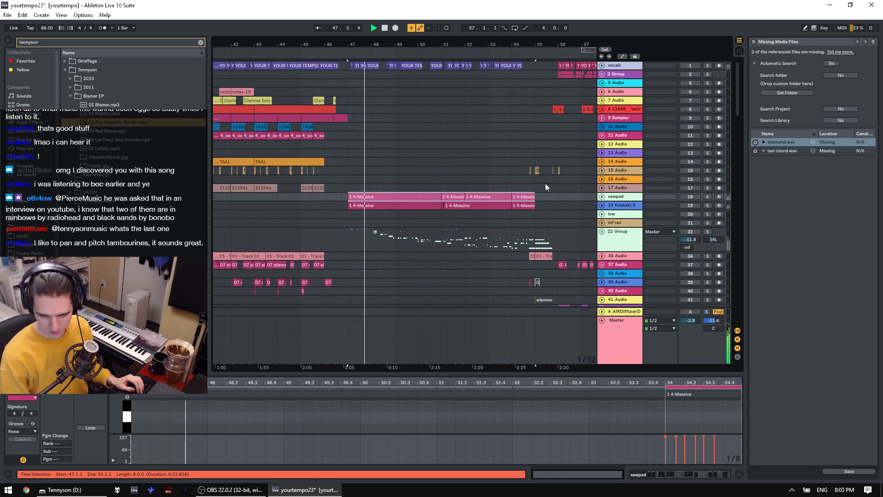
left_click(556, 186)
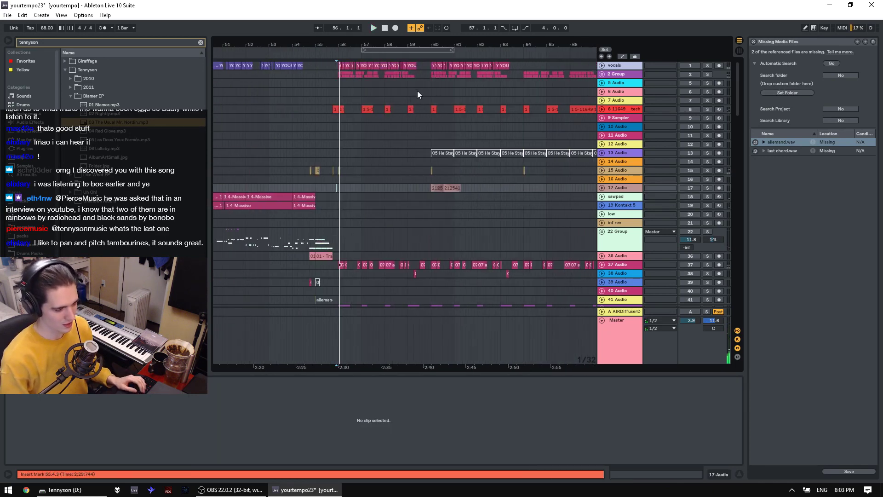
key("space")
Step: Place the insert marker at 56.1.1, play the next section and briefly solo the vocals track
left_click(491, 89, "shift")
left_click(500, 89)
left_click(339, 84)
left_click_drag(355, 84, 409, 83)
left_click_drag(511, 83, 516, 83)
left_click(340, 85)
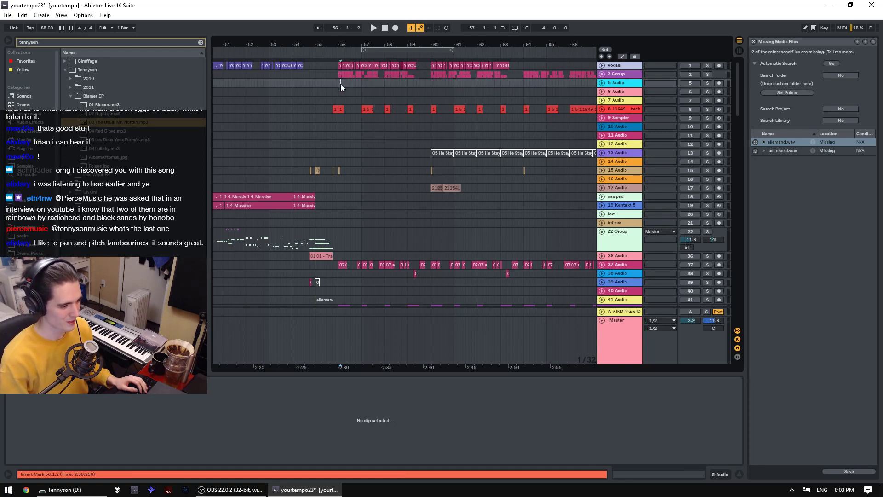
left_click(338, 89)
key("space")
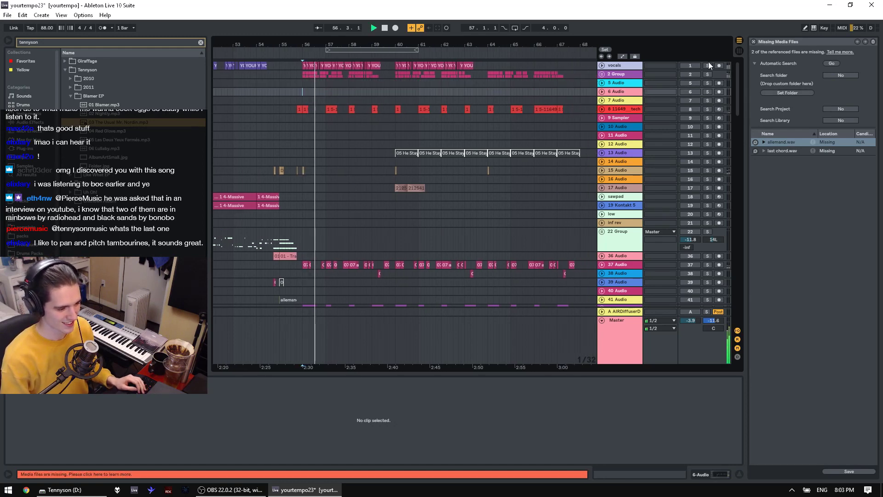
left_click(703, 67)
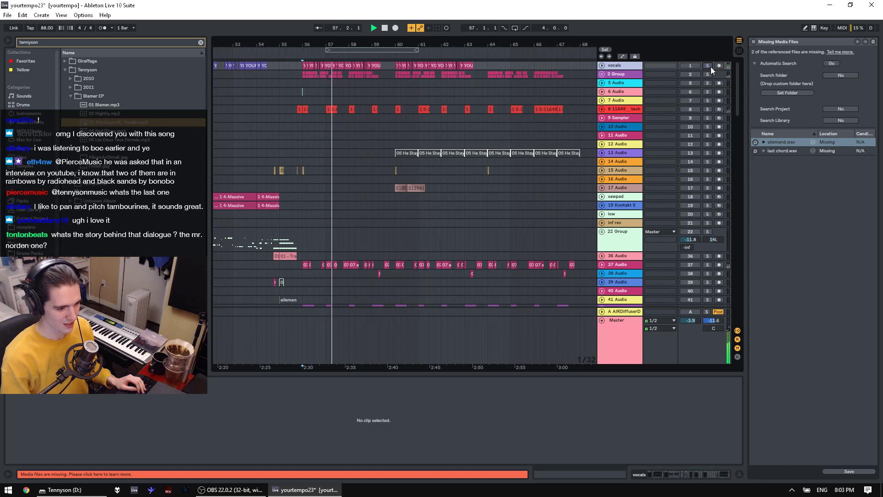
Step: Play the full mix again from 56.1.1 with the sampler, bass and pluck tracks in view
key("space")
scroll(577, 157, "down", 5)
scroll(577, 156, "down", 8)
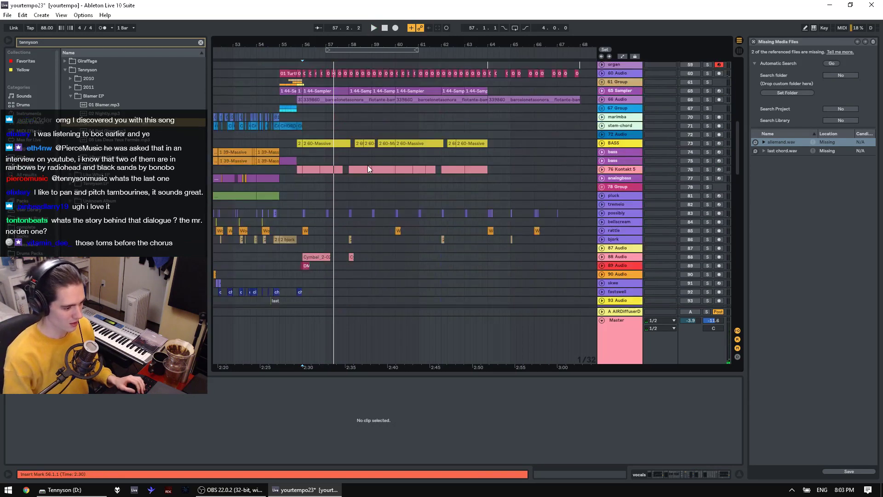
key("space")
scroll(307, 170, "up", 3)
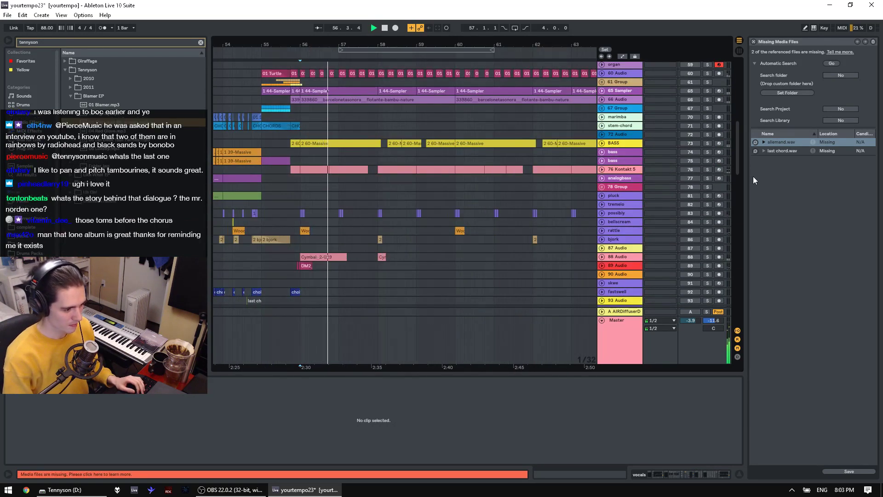
key("space")
Step: Solo 121 Audio and play it from 56.1.1
left_click_drag(736, 150, 733, 263)
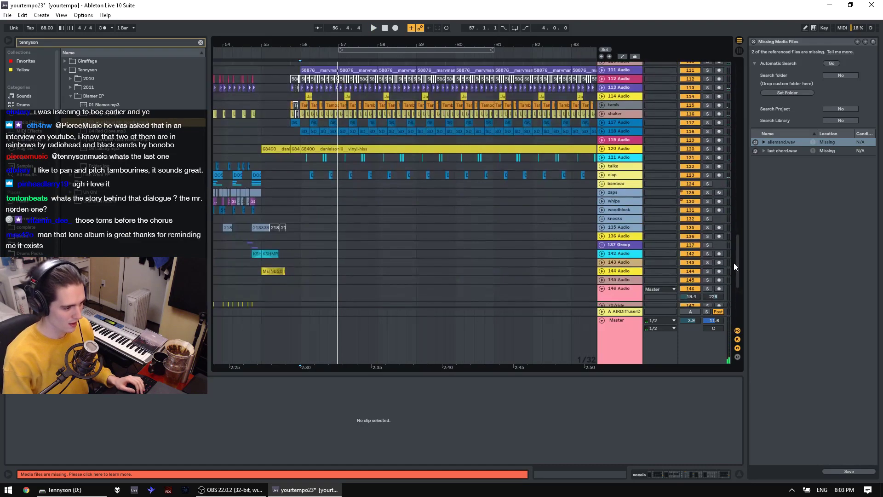
left_click(708, 157)
key("space")
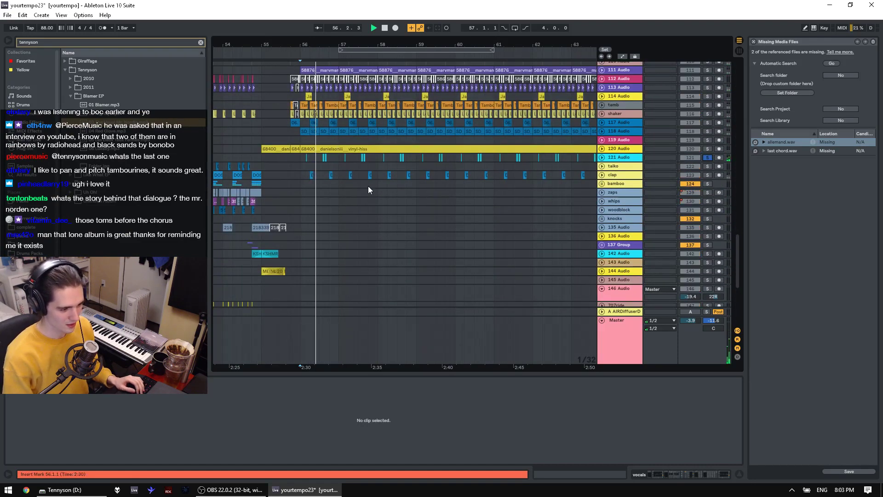
Step: Search the browser for "dancing", stop playback and check the Dancing in the Dark song results
key("ctrl+f")
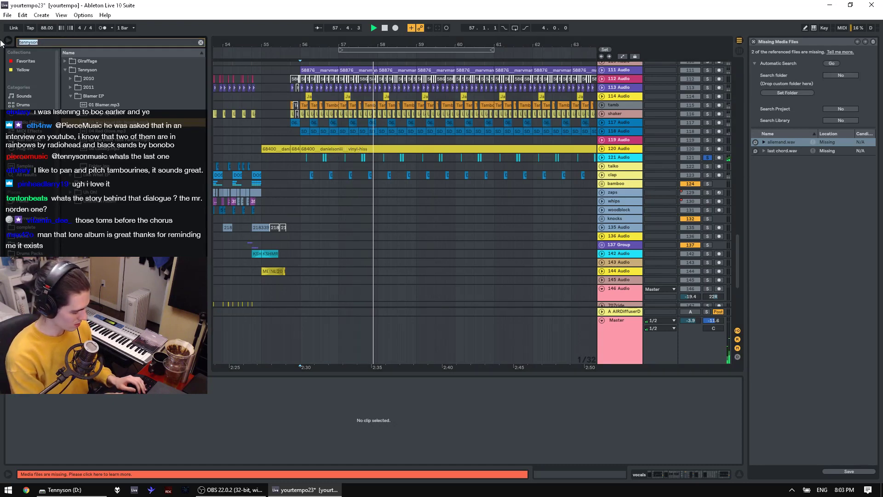
type("dancing")
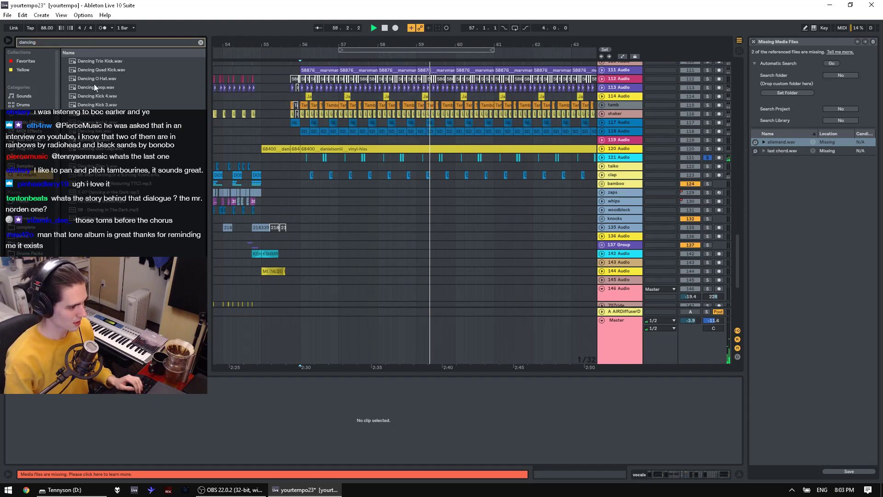
left_click(116, 217)
left_click(117, 201)
left_click(117, 193)
left_click(116, 202)
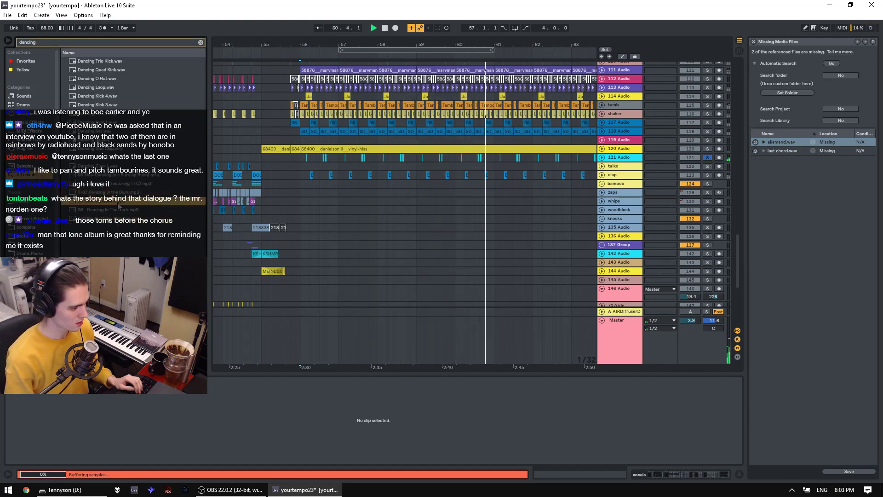
key("space")
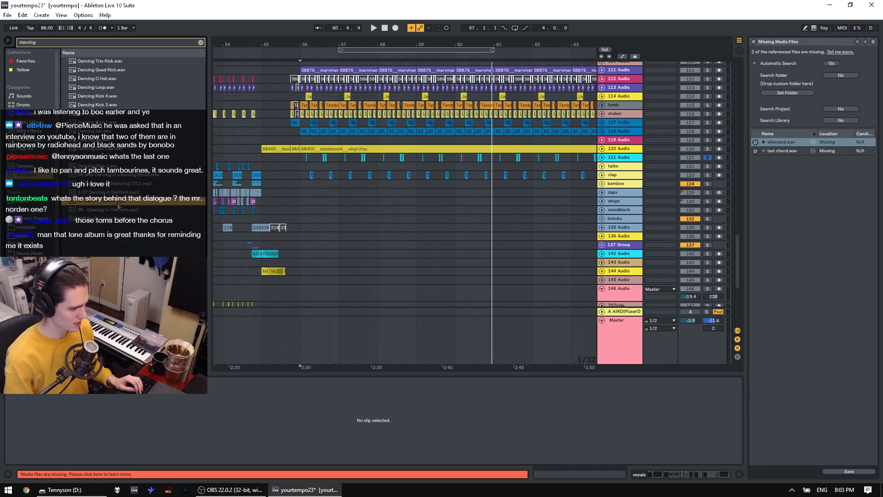
left_click(128, 184)
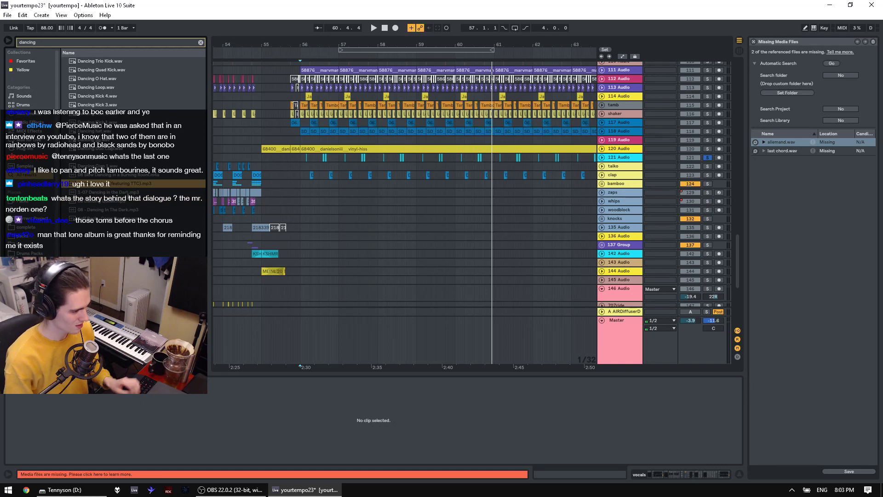
left_click(121, 192)
left_click(113, 218)
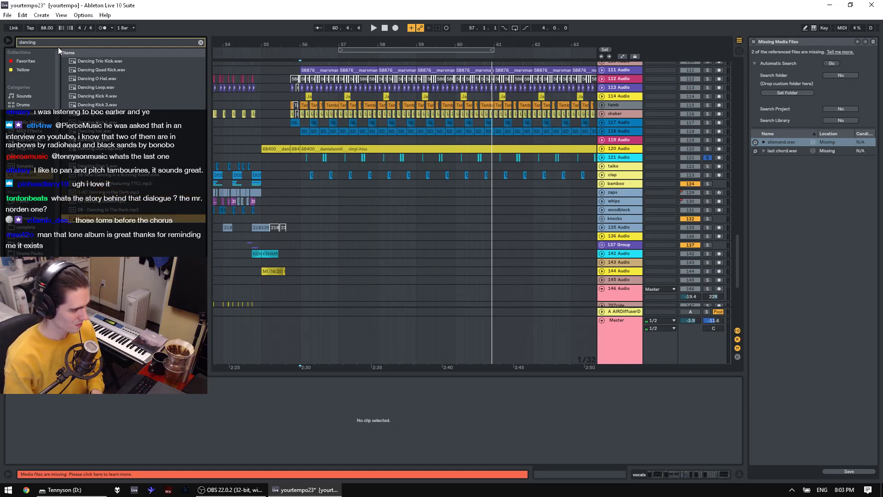
Step: Search the browser for "queen" and look through the listed files
key("ctrl+f")
type("quene")
key("BackSpace")
key("BackSpace")
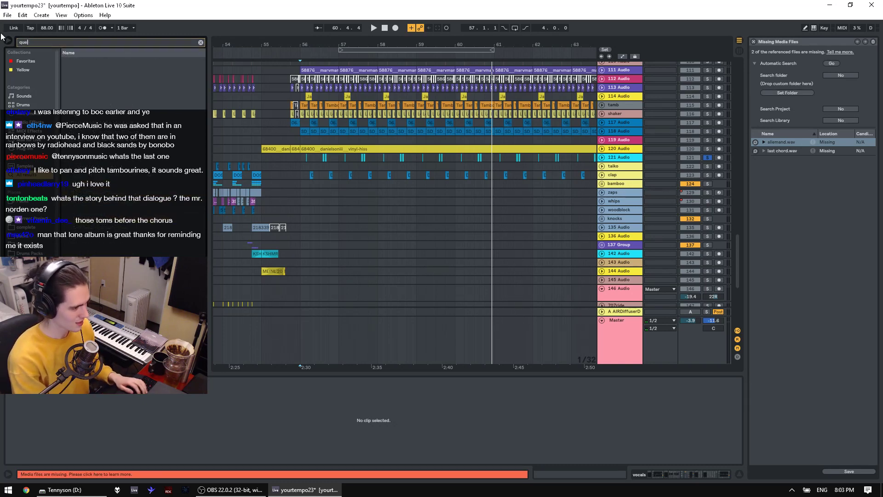
type("en")
left_click(125, 61)
scroll(129, 101, "down", 1)
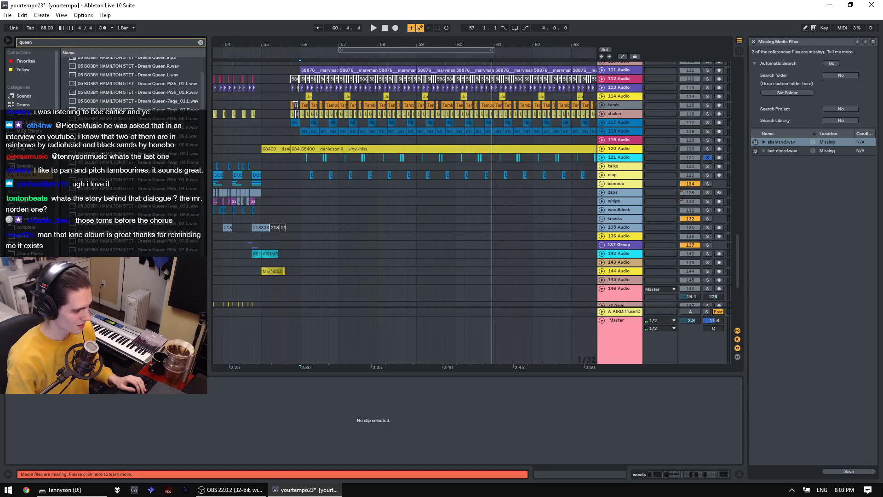
Step: Check the songs inside the Dream Queen album folders among the search results
left_click(31, 228)
left_click(67, 88)
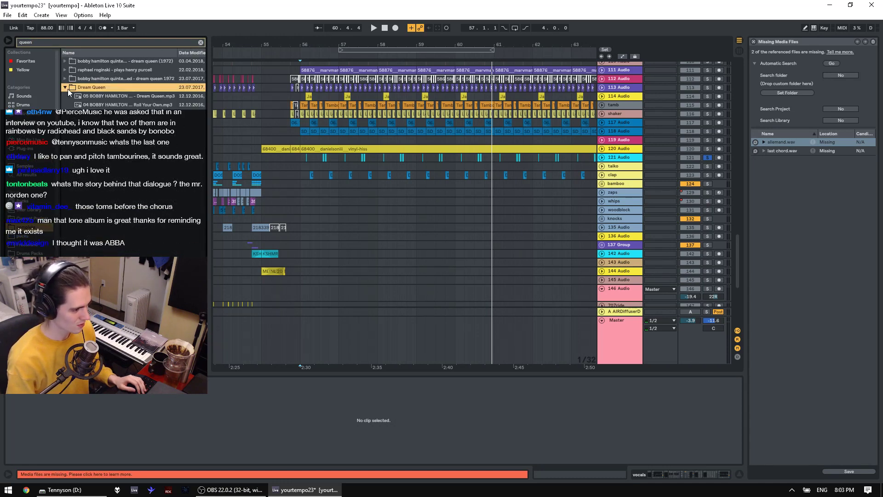
left_click(95, 98)
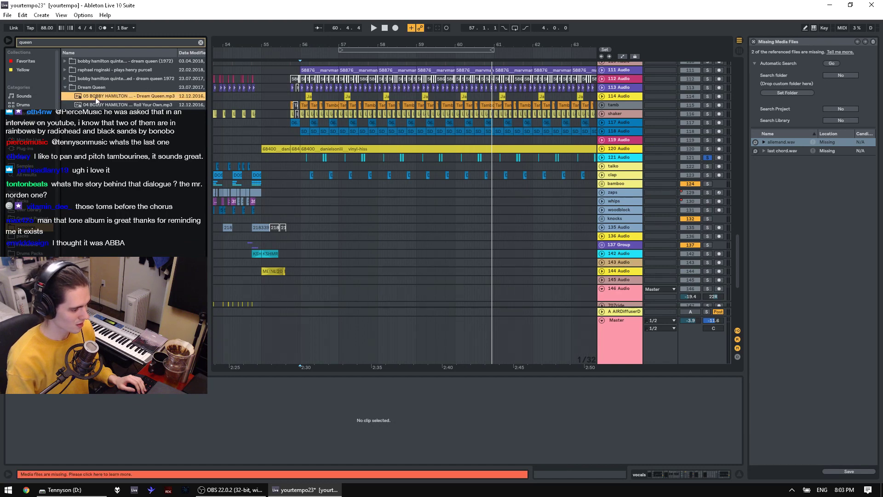
left_click(67, 79)
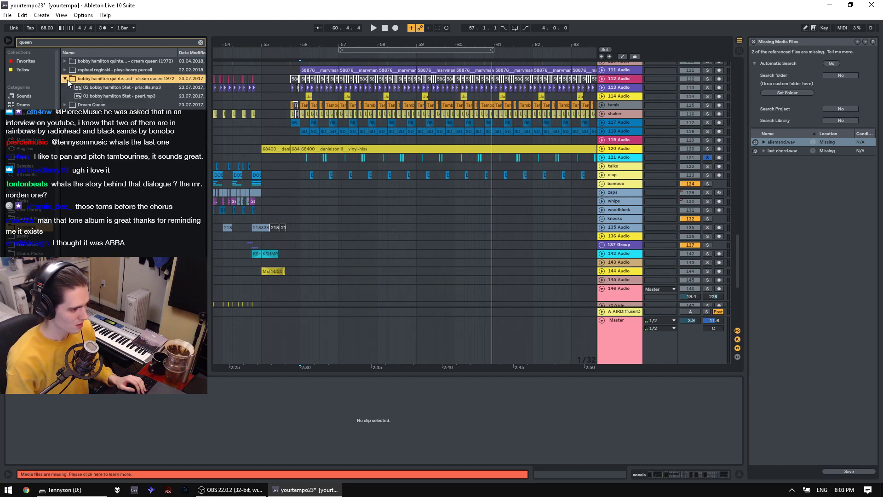
left_click(69, 78)
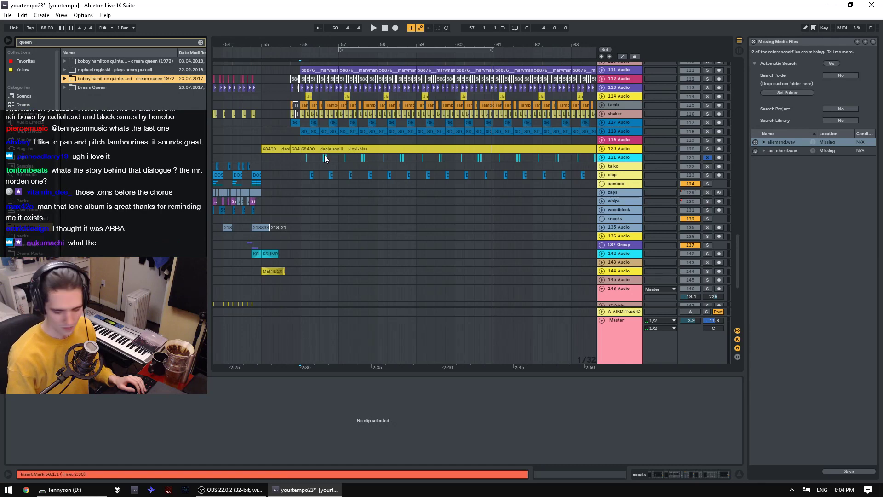
Step: Play the soloed 121 Audio briefly from 56.1.1 and search the browser for "ABBA"
key("space")
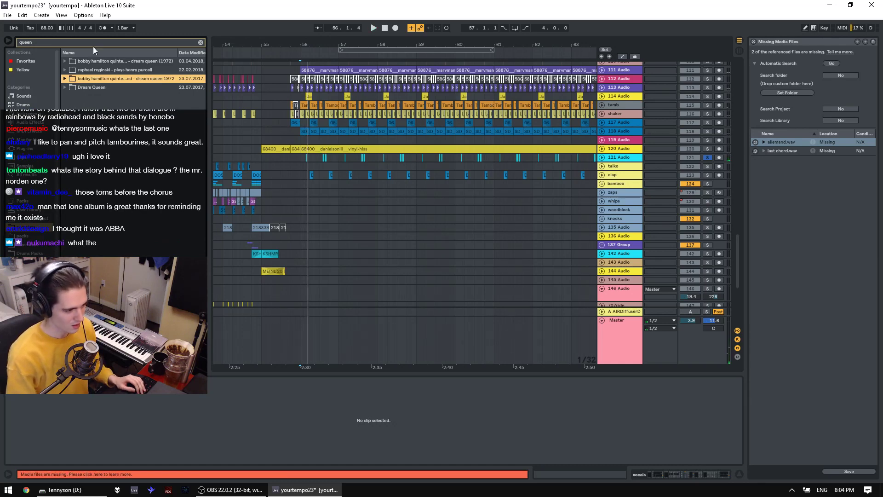
key("ctrl+f")
type("AB")
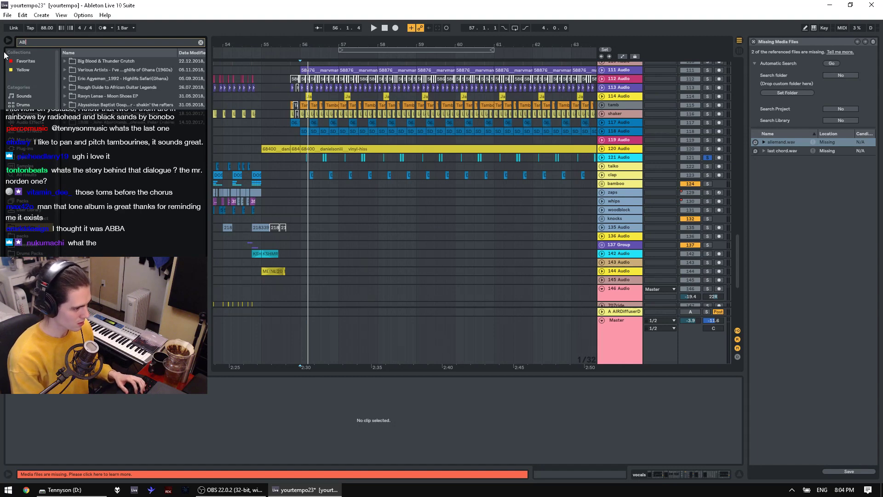
type("NBBA")
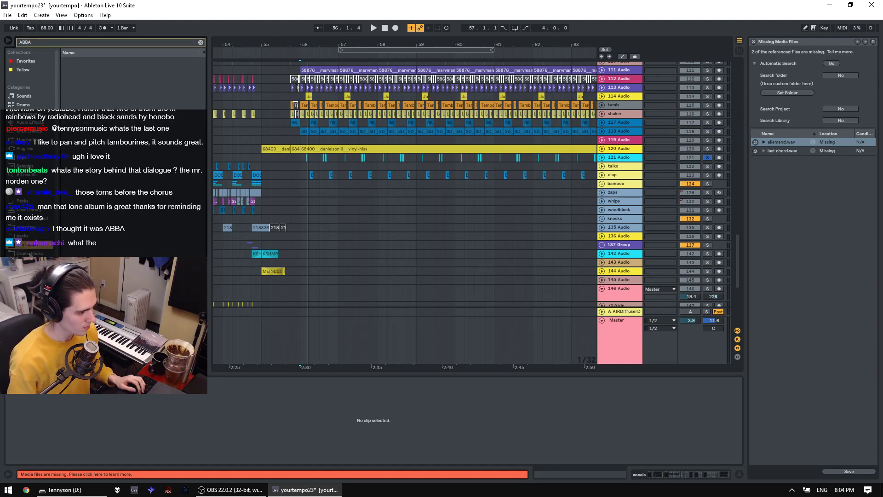
Step: Play the soloed 121 Audio from 56.1.1 and place the insert marker at 56.2.4 on the taiko track
left_click(308, 186)
key("space")
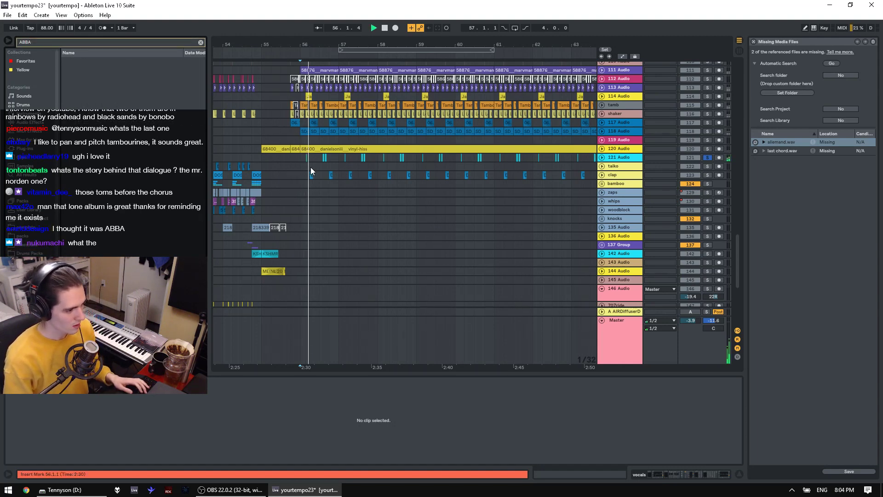
key("space")
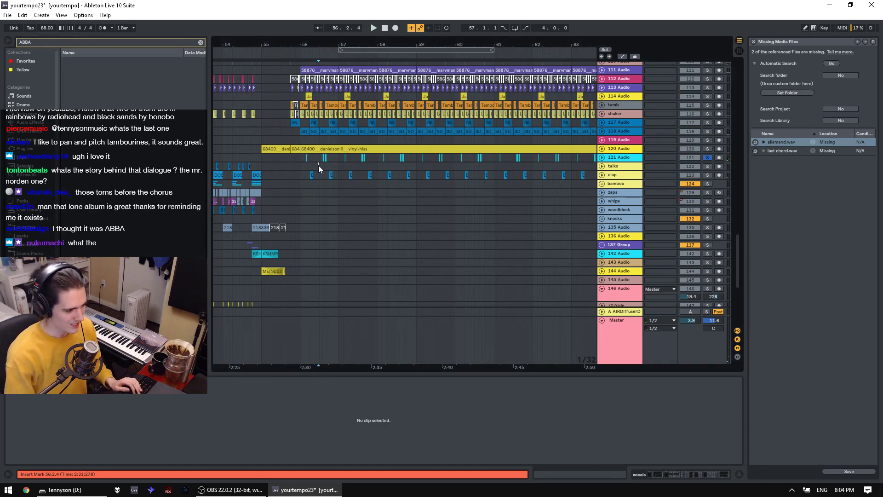
left_click(318, 165)
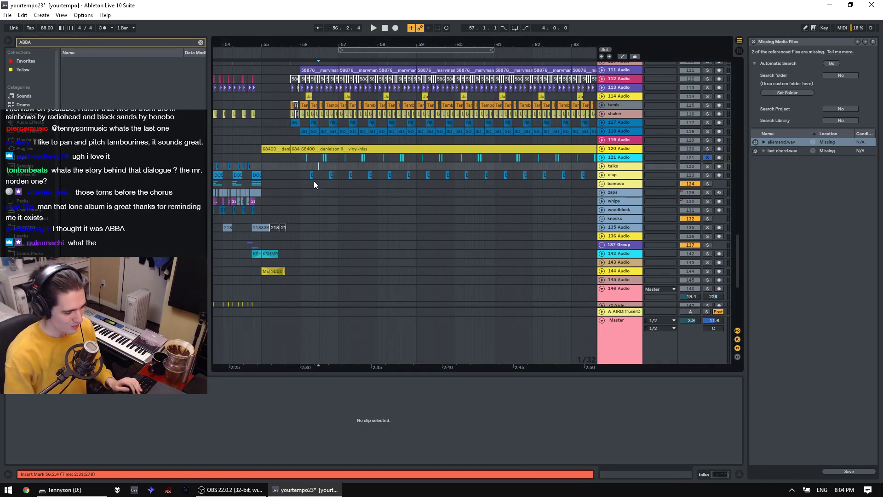
Step: Clear the browser search, replay 121 Audio from the start of the vinyl-hiss clip at bar 56 and stop at 56.2.4
left_click(200, 43)
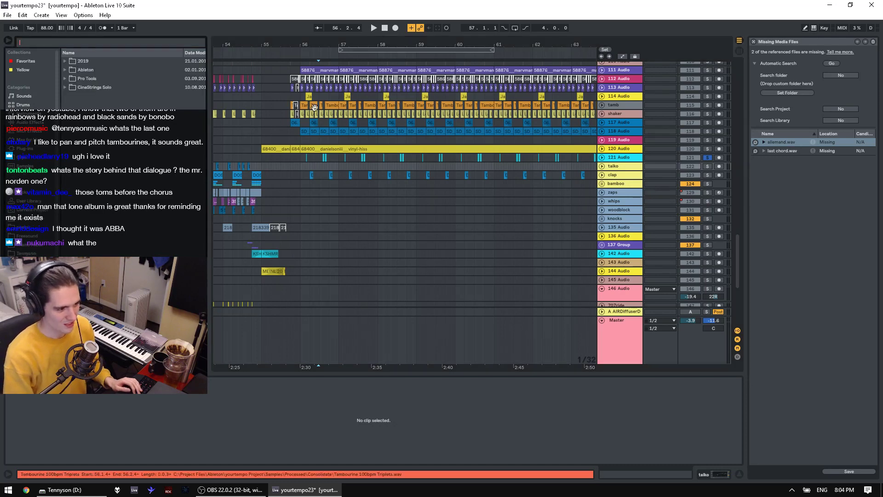
left_click(344, 149)
key("space")
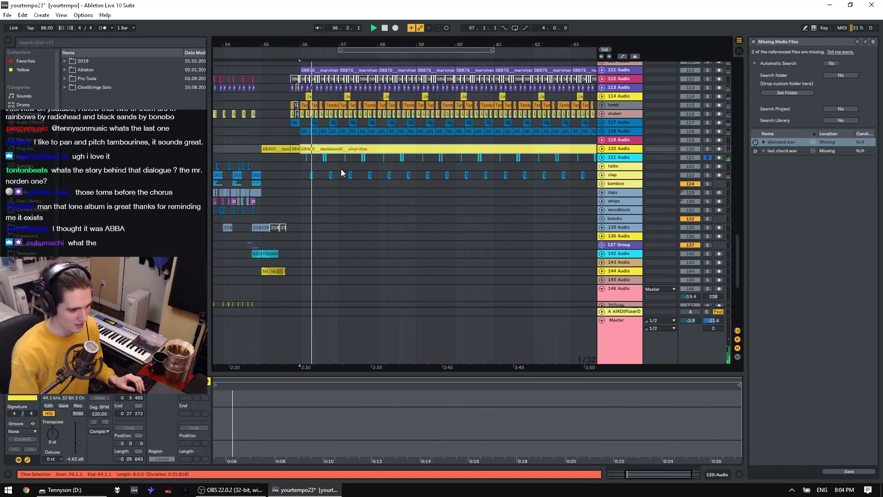
left_click(320, 166)
key("space")
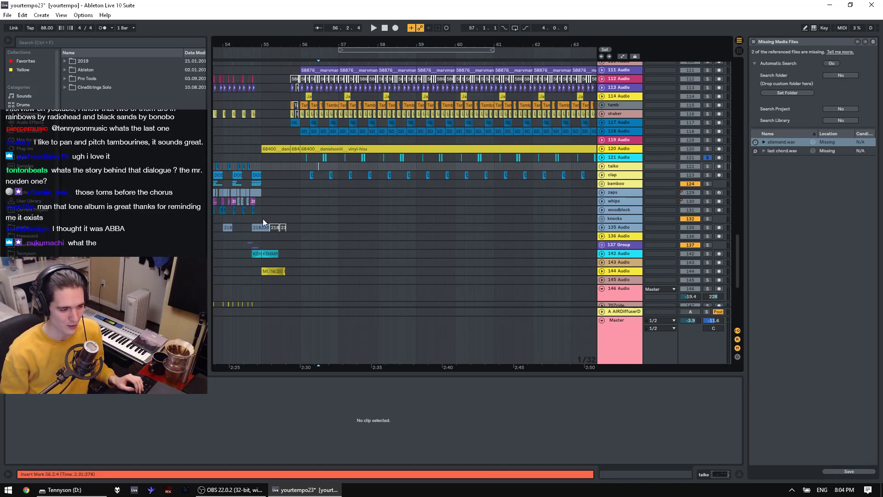
Step: Play the soloed 121 Audio from 56.2.4 and place the insert marker at 57.3.2 on the taiko track
key("space")
left_click(361, 166)
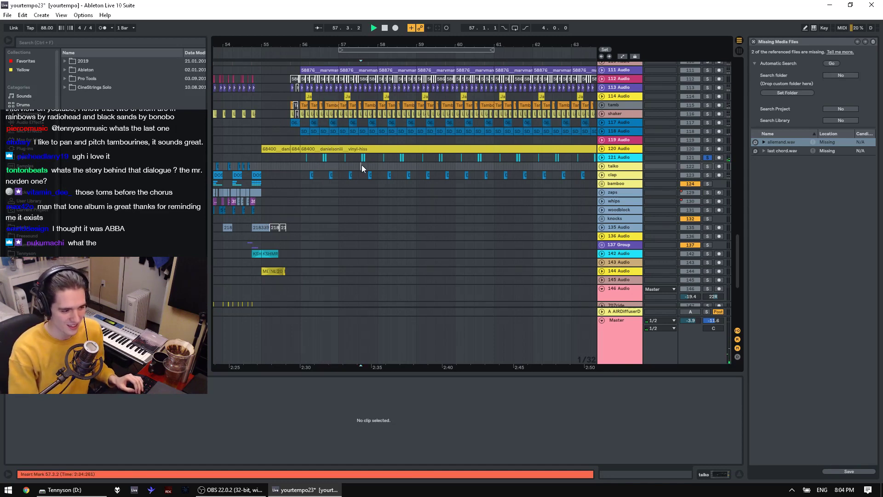
key("space")
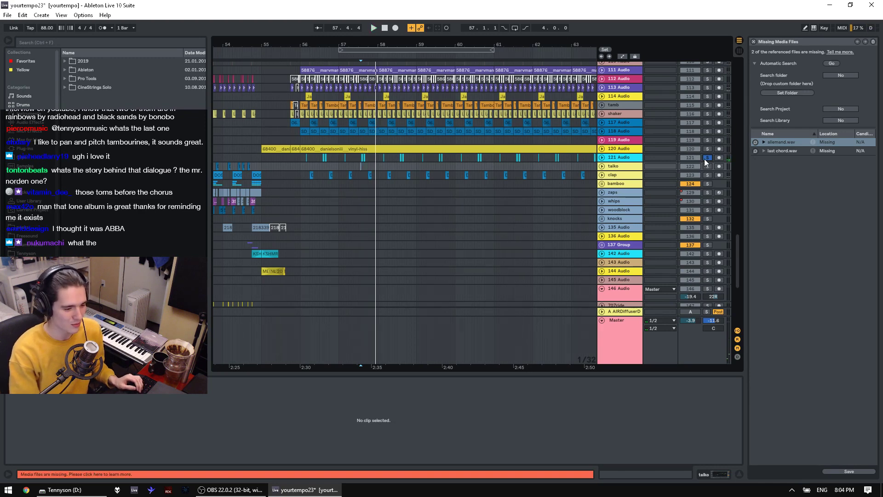
Step: Unsolo 121 Audio and unfold its track in the arrangement
left_click(706, 158)
left_click(602, 157)
double_click(609, 169)
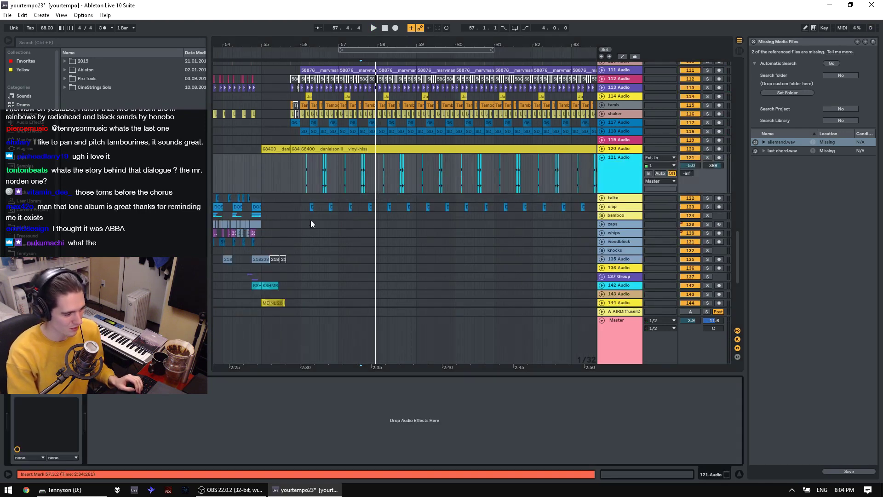
Step: Try 121 Audio at a volume of 6.0 dB by playing the full mix from 57.3.2, and place the insert marker at 58.2.4
left_click_drag(690, 166, 689, 138)
key("space")
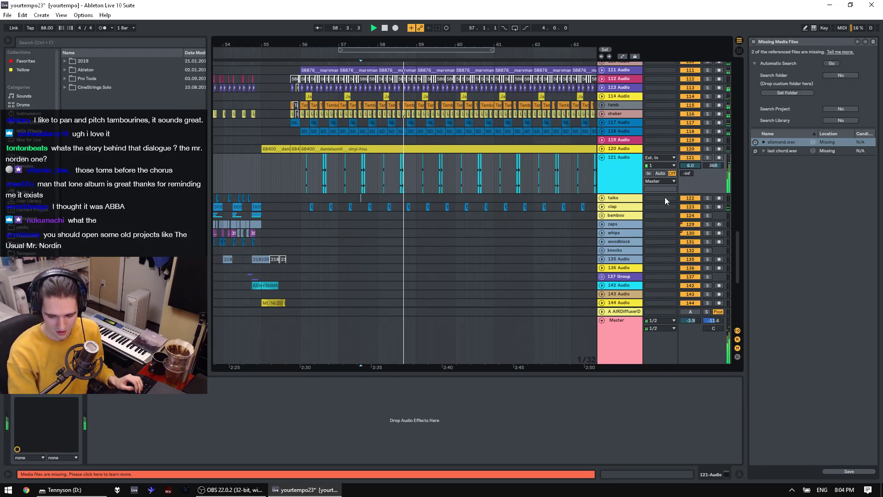
key("space")
left_click(395, 182)
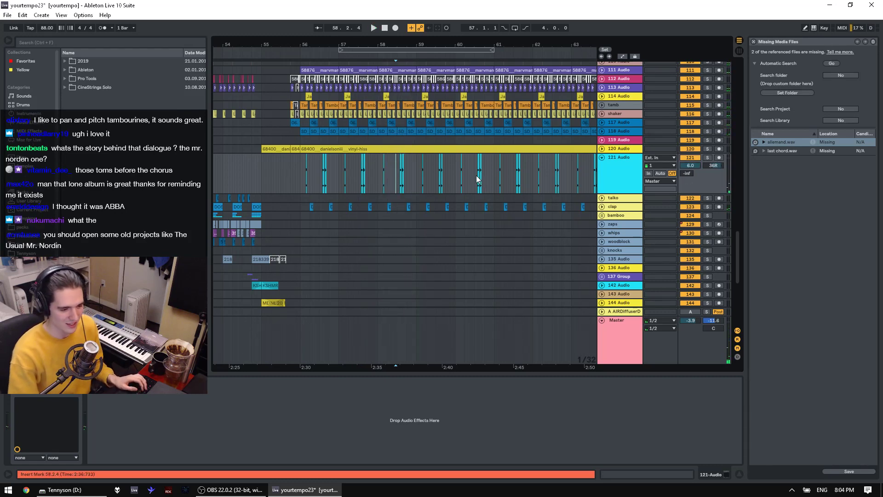
Step: Play the full mix from around 60.2.4 into bar 62 with more of the arrangement in view
left_click(476, 185)
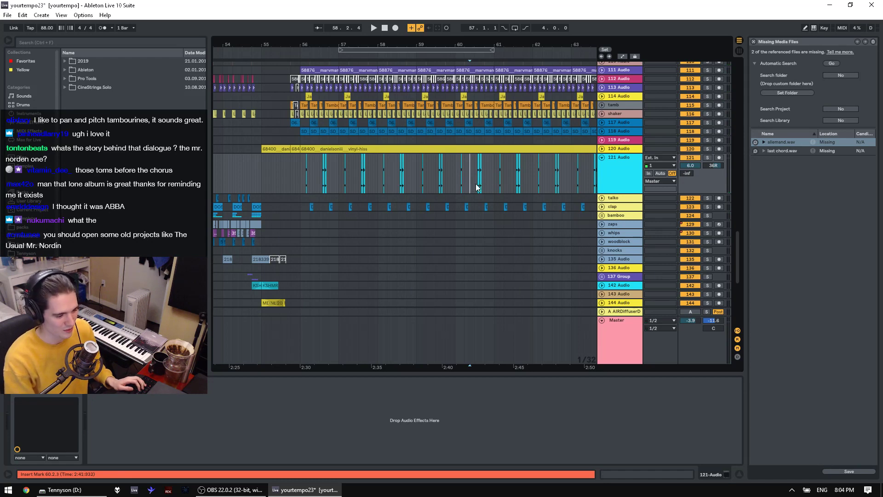
key("space")
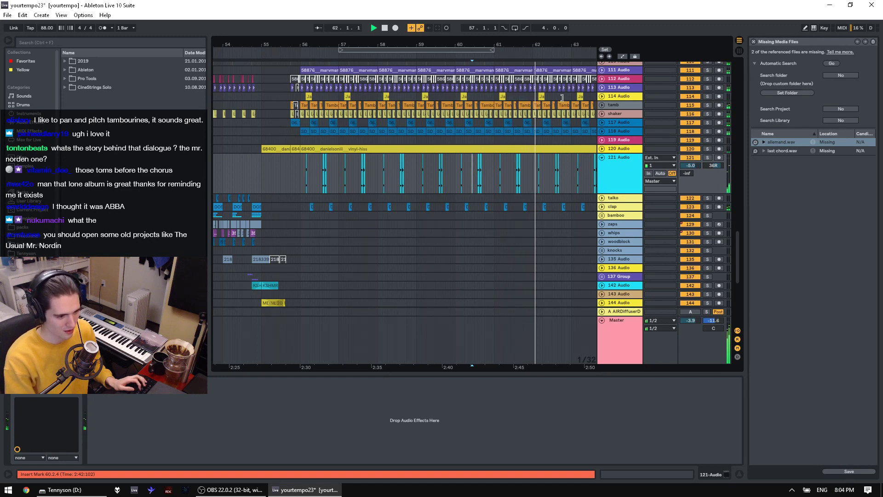
left_click_drag(383, 44, 383, 28)
scroll(493, 244, "down", 5)
key("space")
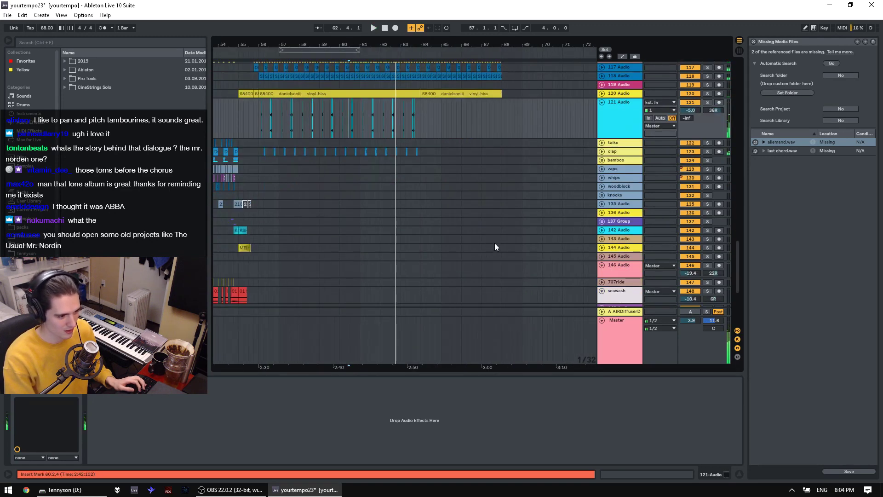
Step: Play the mix from about bar 67 and place the insert marker at 55.4.3 on the 5 Audio track
left_click_drag(738, 311, 718, 94)
left_click(478, 223)
key("space")
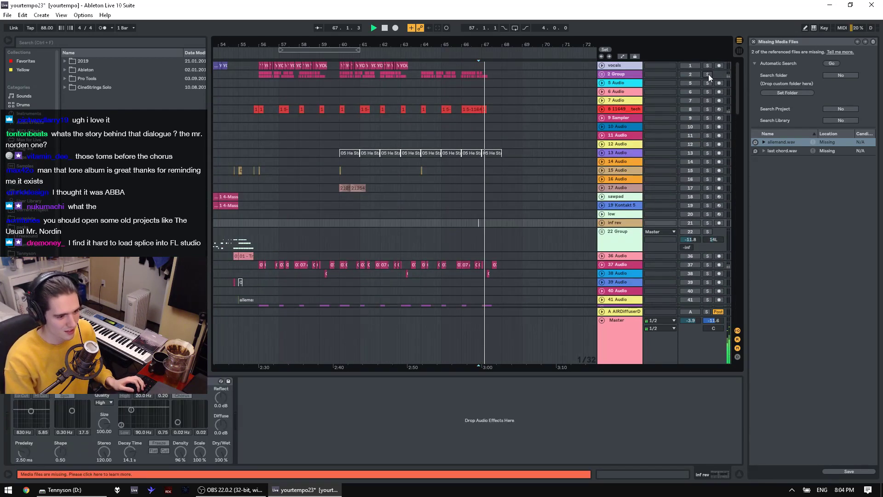
key("space")
left_click(256, 83)
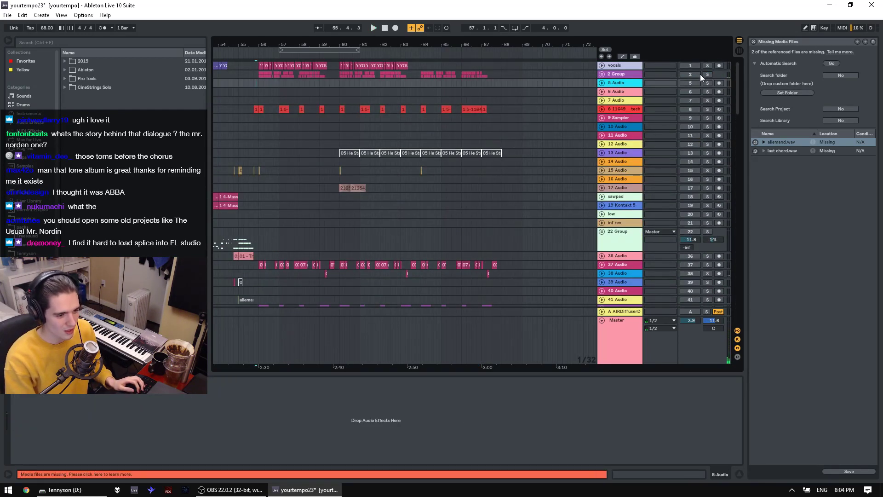
Step: Solo 2 Group and unfold both the group and the vocals track
left_click(608, 75)
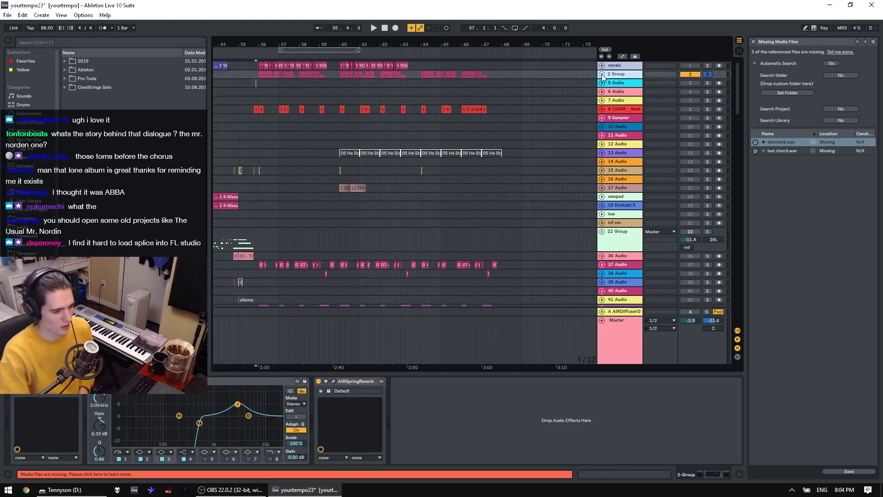
left_click(602, 74)
left_click(603, 66)
scroll(633, 214, "down", 10)
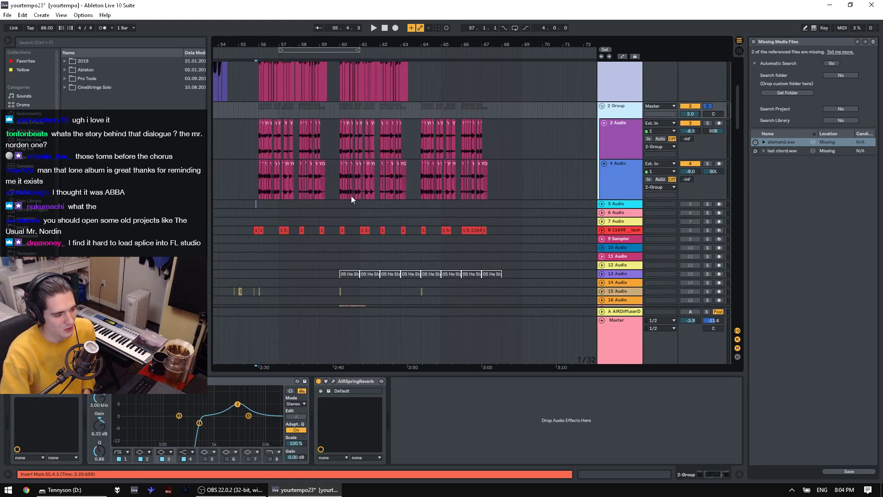
Step: Reduce the height of the 3 Audio and 4 Audio tracks
left_click(623, 184)
left_click_drag(625, 159, 627, 143)
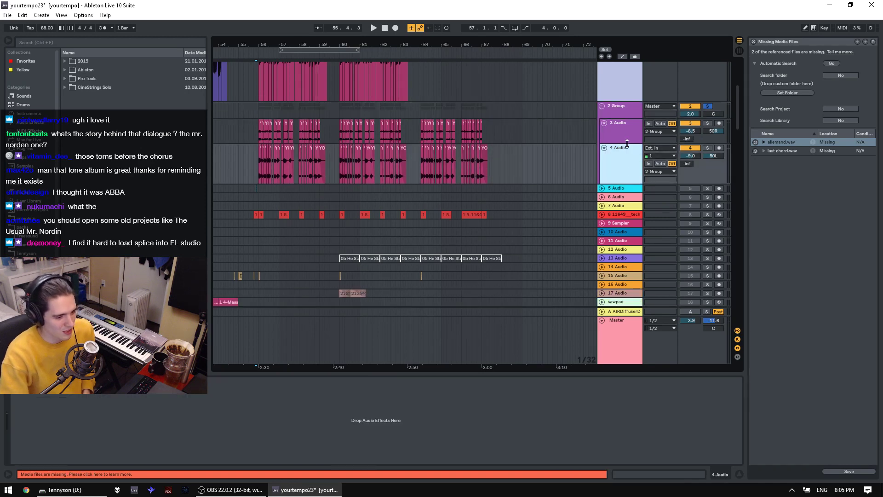
left_click_drag(626, 182, 616, 166)
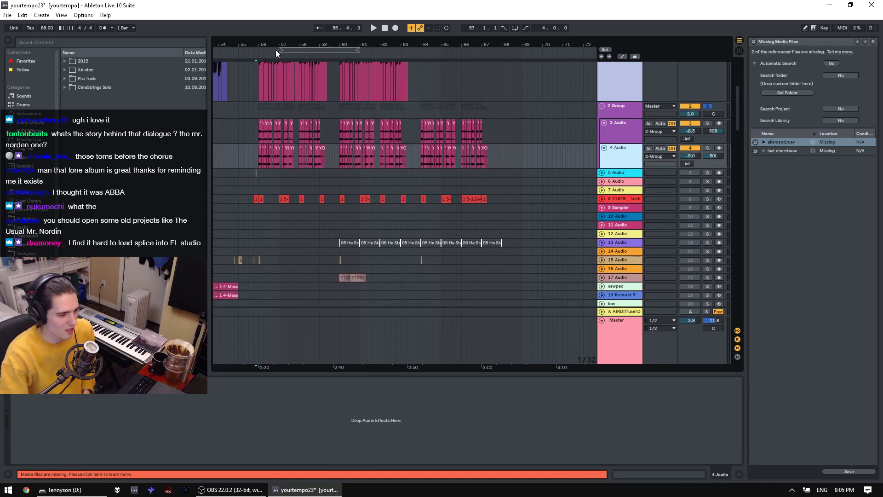
Step: Select the 3 Audio and 4 Audio clips from 56.1.1 to 59.3.4 and play them with their group soloed
left_click_drag(275, 49, 242, 130)
left_click(256, 128)
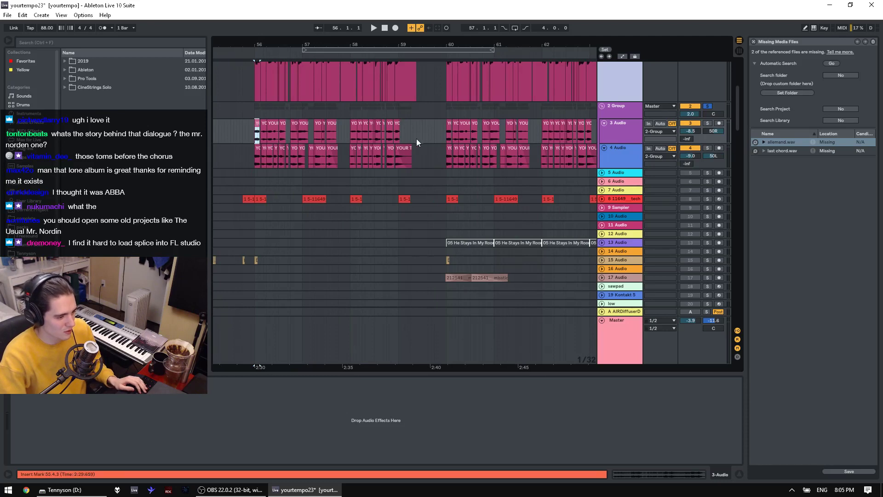
left_click(432, 160, "shift")
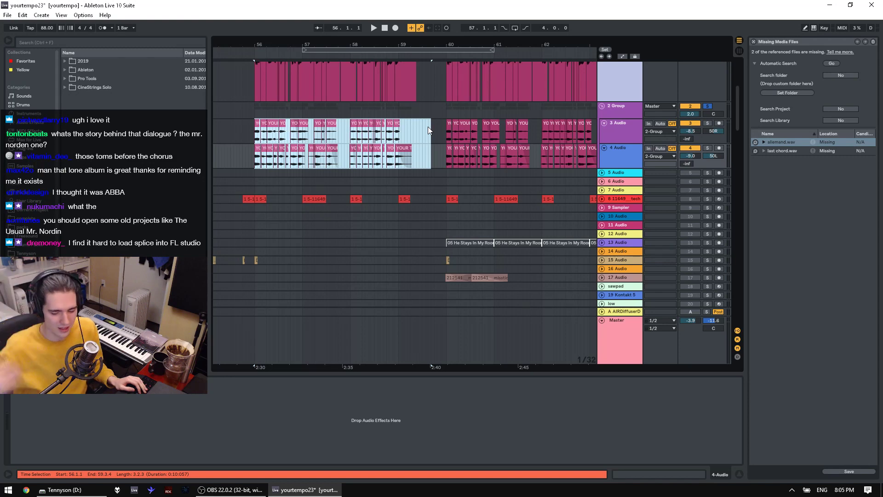
key("space")
Step: Solo the vocals track instead of 2 Group and play it from 56.1.1
scroll(594, 110, "up", 5)
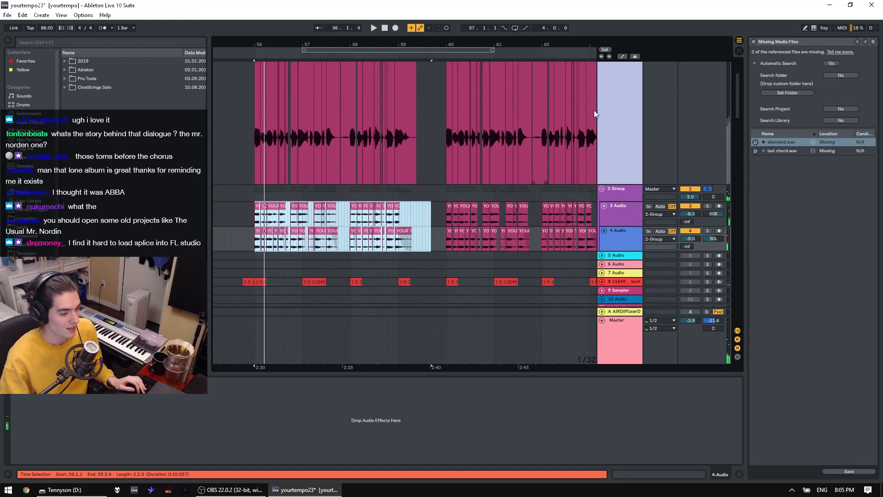
left_click(708, 65)
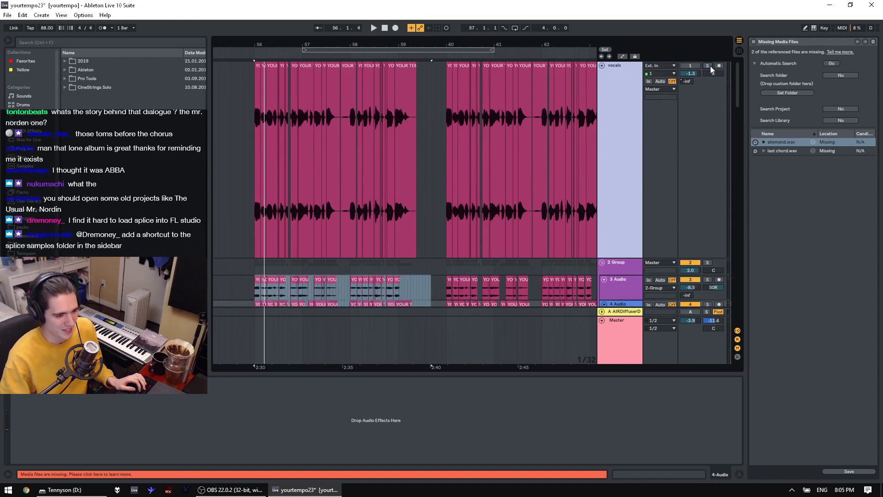
left_click(631, 76)
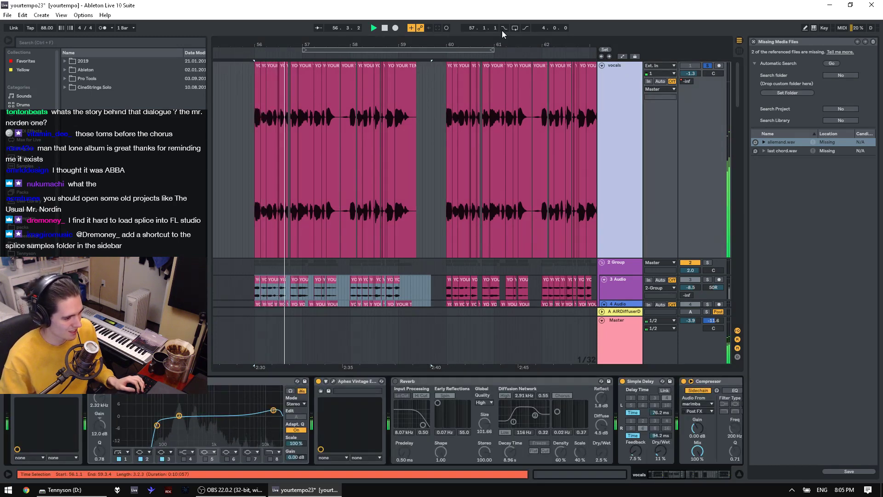
left_click(616, 99)
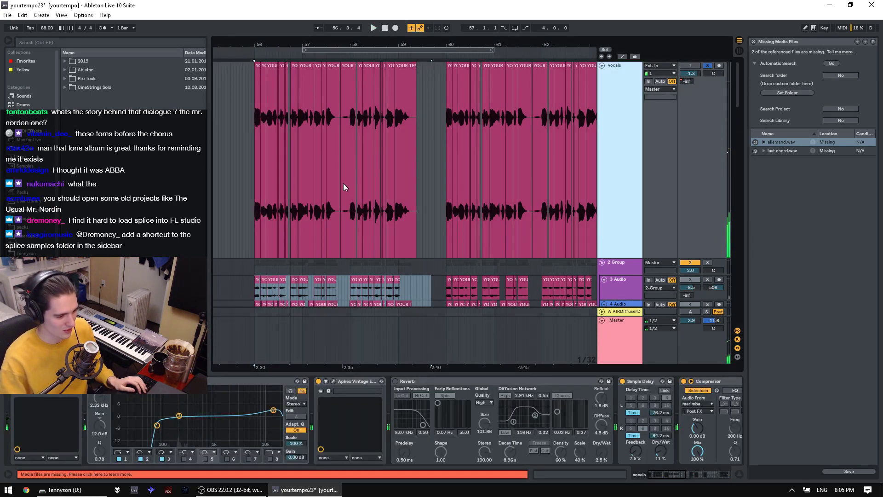
Step: Insert a new audio track below vocals and replay the soloed vocals from 56.1.1
key("ctrl+t")
key("space")
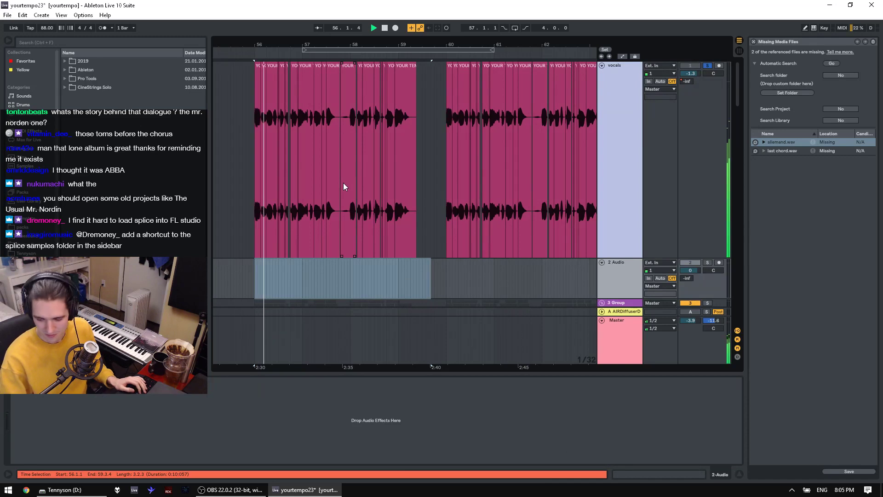
key("space")
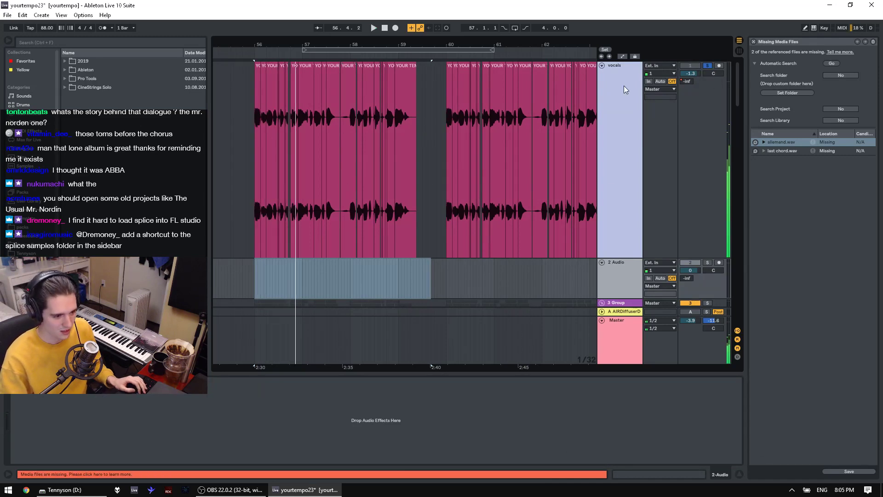
Step: Select the vocals clips across bars 56 to 59 and look through the vocals track's effect chain
left_click(623, 85)
left_click_drag(434, 129, 254, 152)
left_click(694, 482)
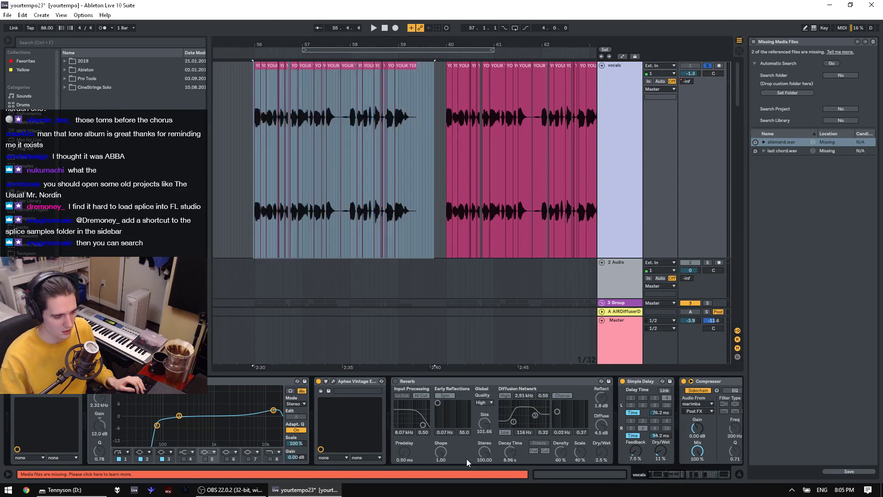
left_click_drag(650, 477, 721, 481)
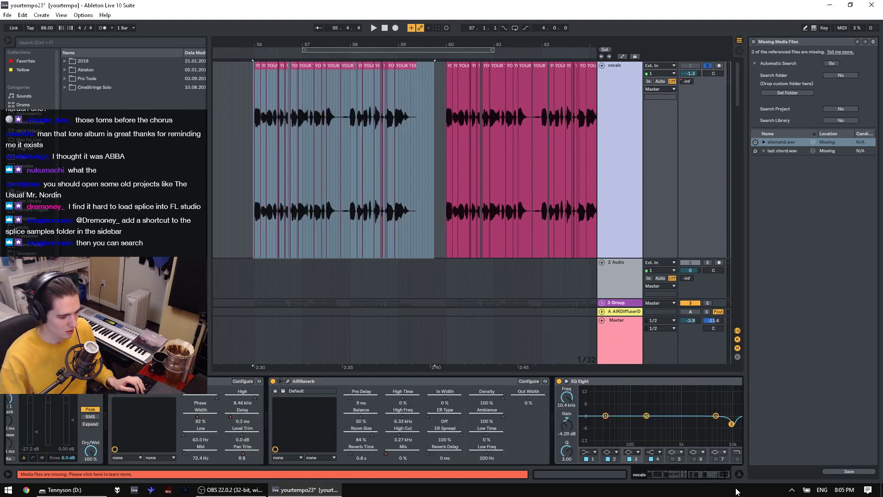
Step: Set the selected vocals clips' transpose to 0 st and detune to 0 ct, and play them
key("shift+Tab")
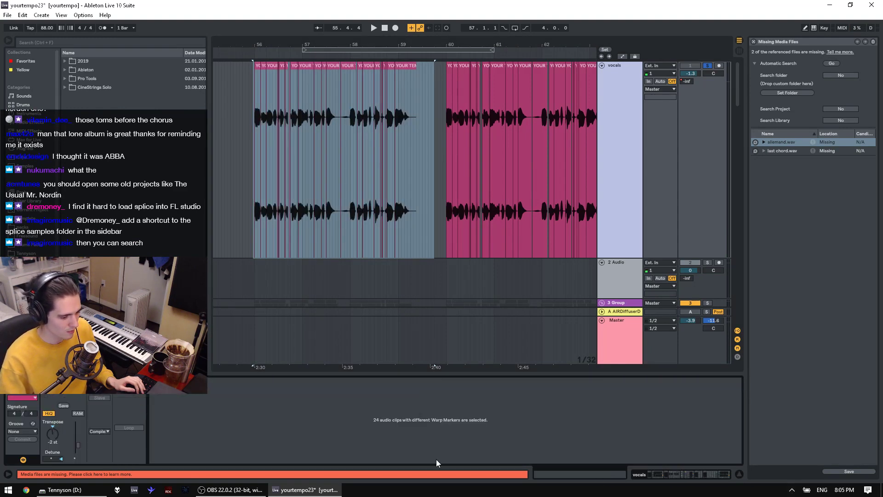
double_click(49, 435)
key("space")
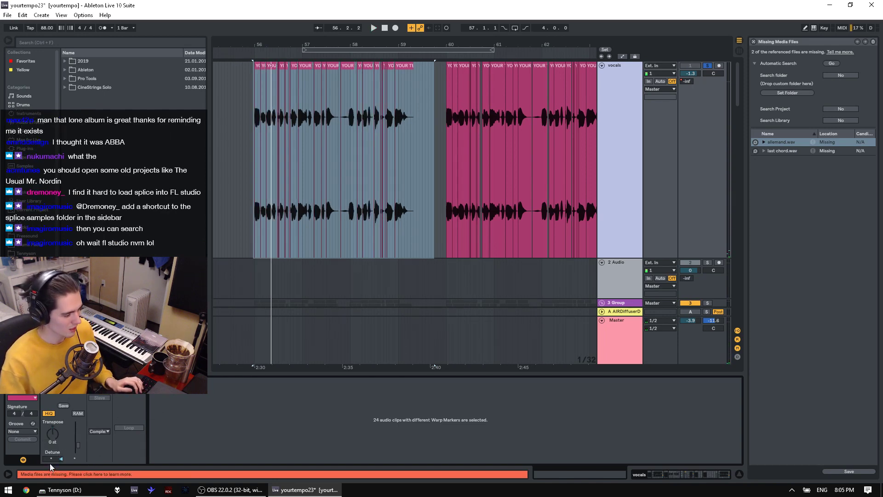
double_click(54, 458)
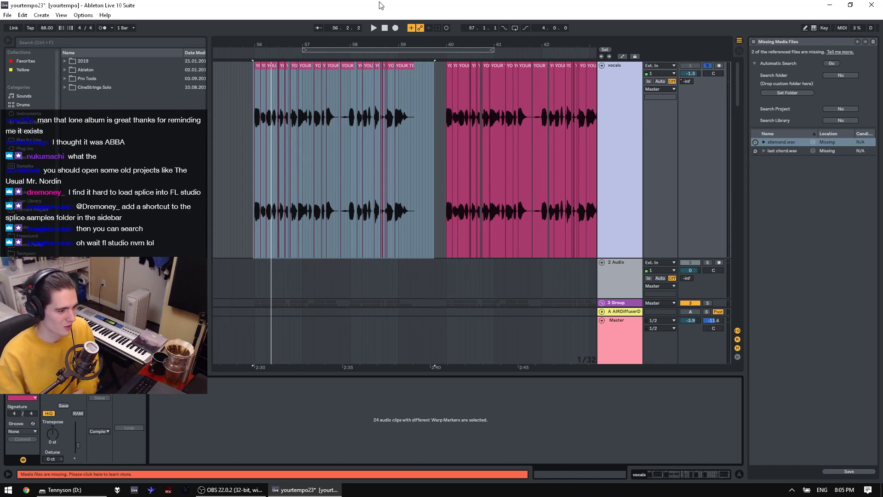
key("space")
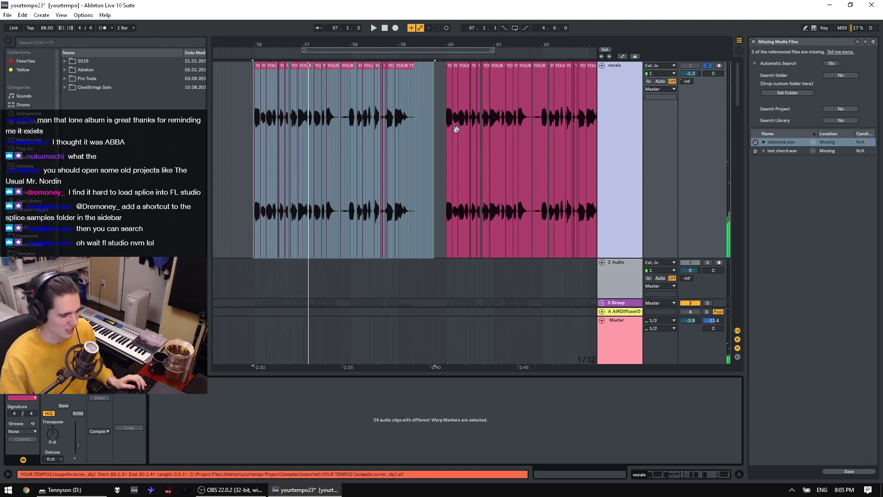
Step: Undo the transpose and detune changes on the vocals clips and the added audio track
key("Down")
key("Down")
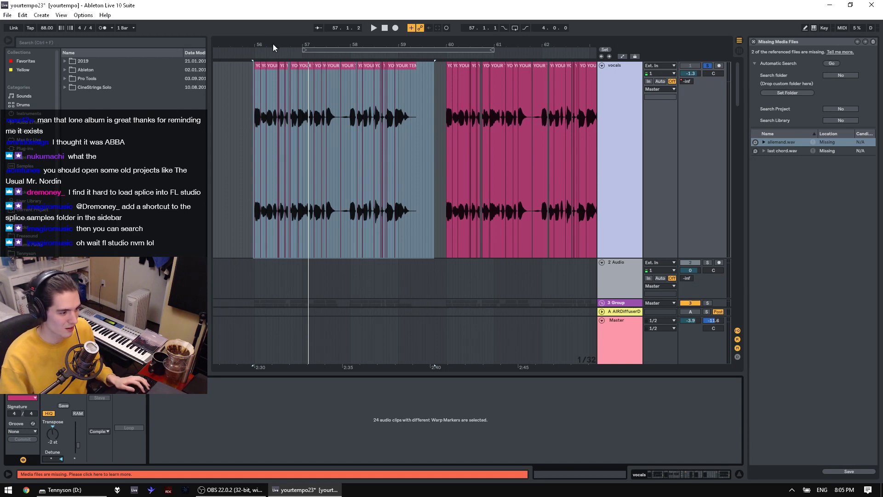
key("ctrl+z")
Step: Play the soloed vocals from the purple clip at 47.1.2
key("space")
left_click_drag(282, 41, 552, 32)
key("space")
left_click(364, 138)
left_click(362, 163)
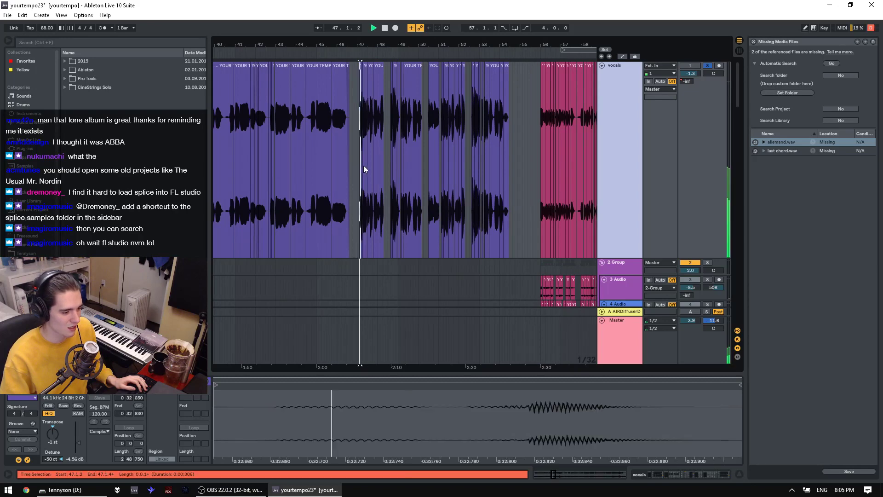
key("space")
Step: Set the transpose of the five vocals clips from bar 47 to 0 st and their detune to 0 ct, and play them
left_click_drag(352, 152, 386, 154)
double_click(56, 434)
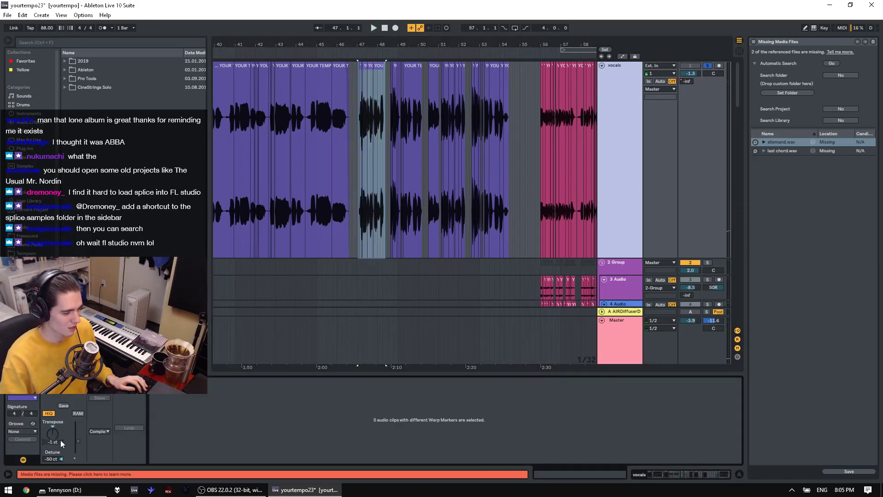
double_click(57, 459)
key("space")
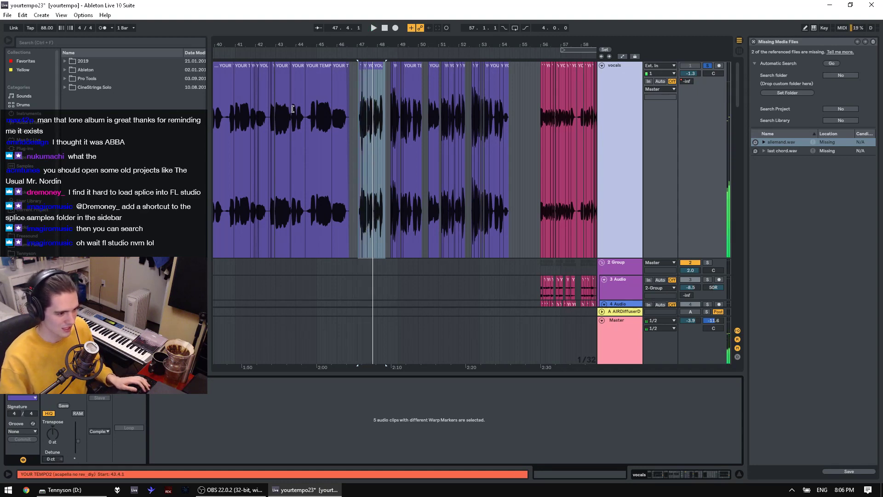
scroll(367, 139, "up", 3)
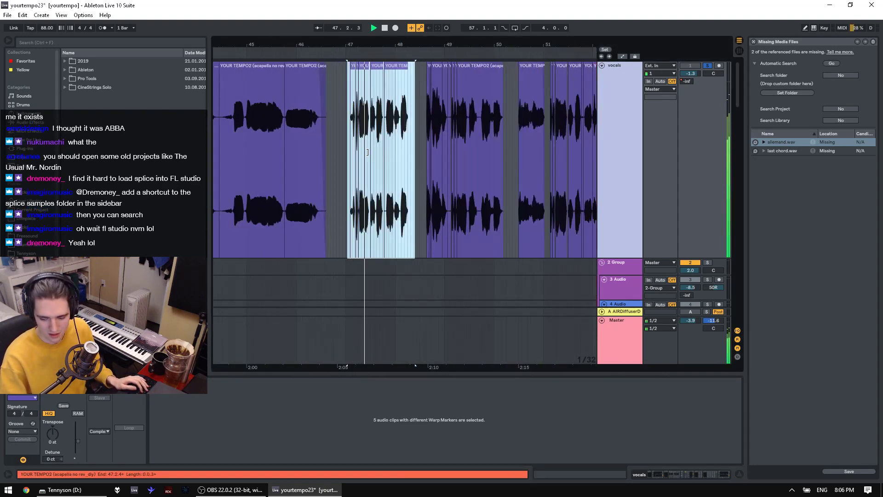
Step: Undo the detune and transpose changes on the five bar-47 vocals clips and stop playback
key("ctrl+z")
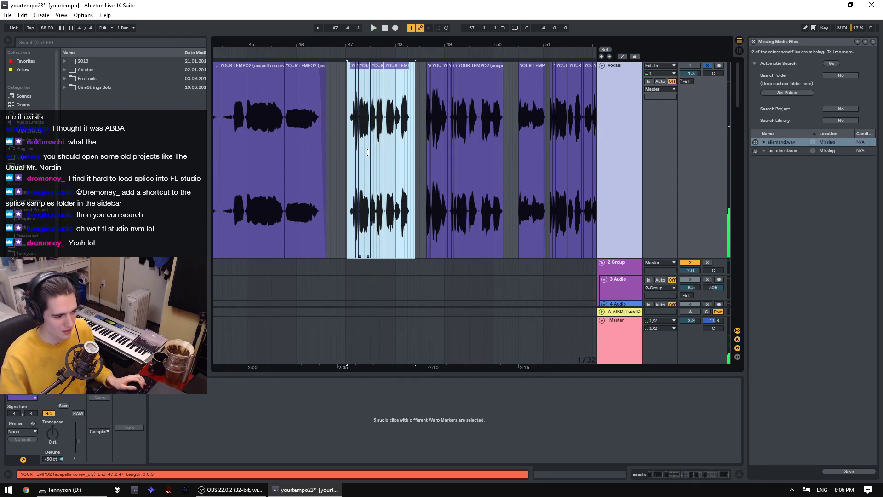
key("ctrl+z")
key("space")
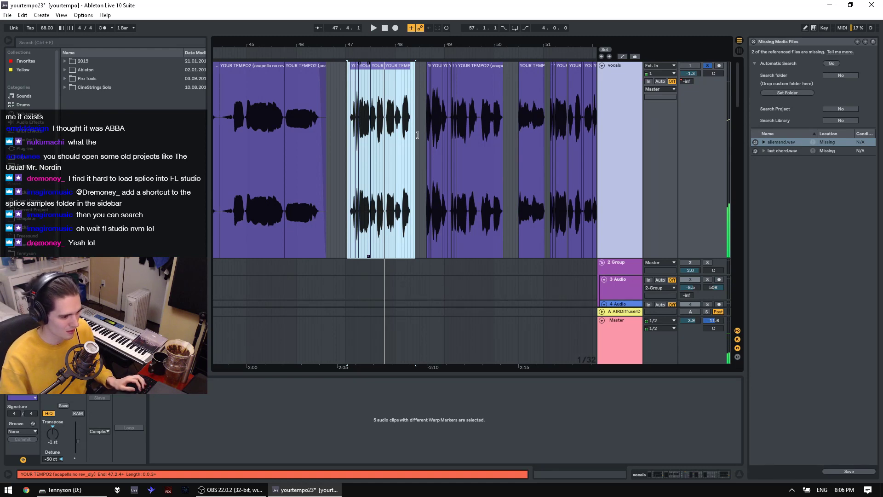
Step: Undo the remaining recent edits, including the added track with 03 The Usual Mr. Nordin, stopping playback in between
key("ctrl+z")
key("space")
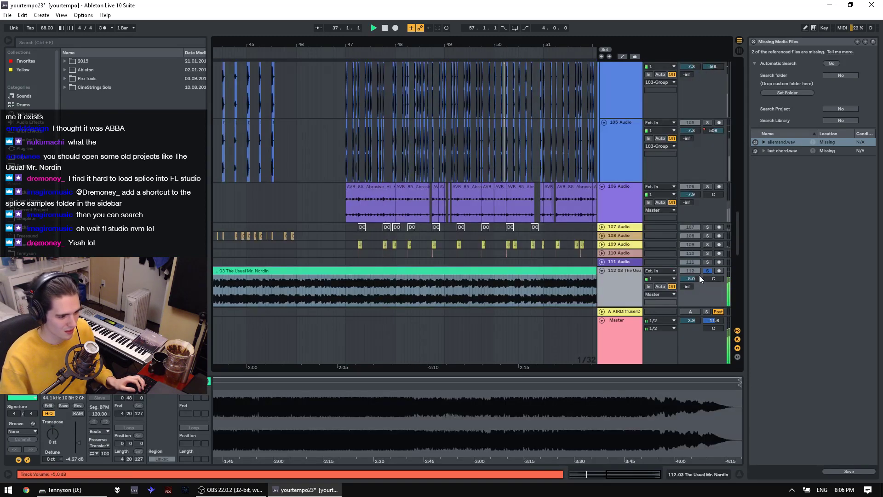
key("space")
left_click(633, 272)
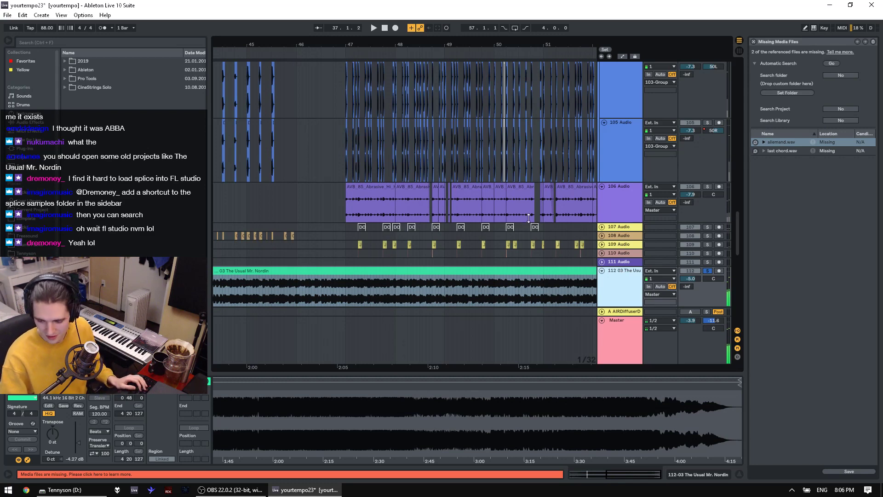
key("ctrl+z")
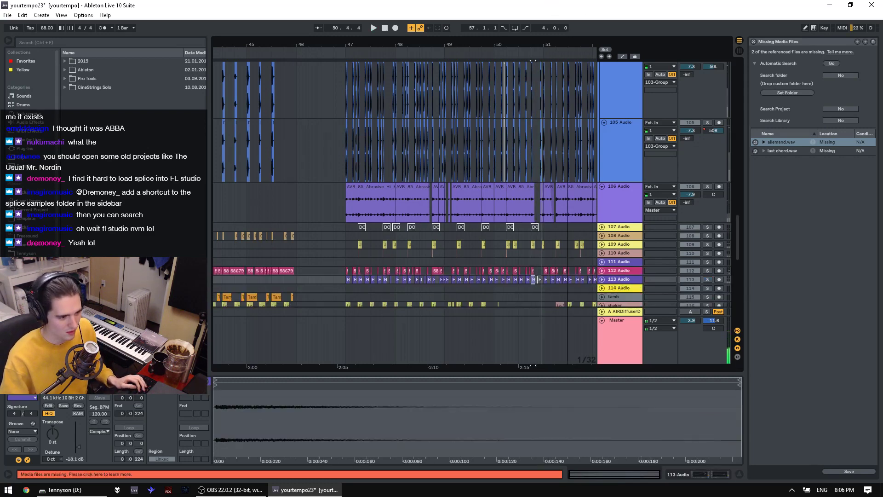
Step: Play the arrangement from around bar 61, and solo and unsolo the 109 Audio track to clear the other solo
mouse_move(575, 45)
left_mouse_down()
mouse_move(362, 45)
mouse_move(361, 14)
left_mouse_up()
left_click(404, 244)
key("space")
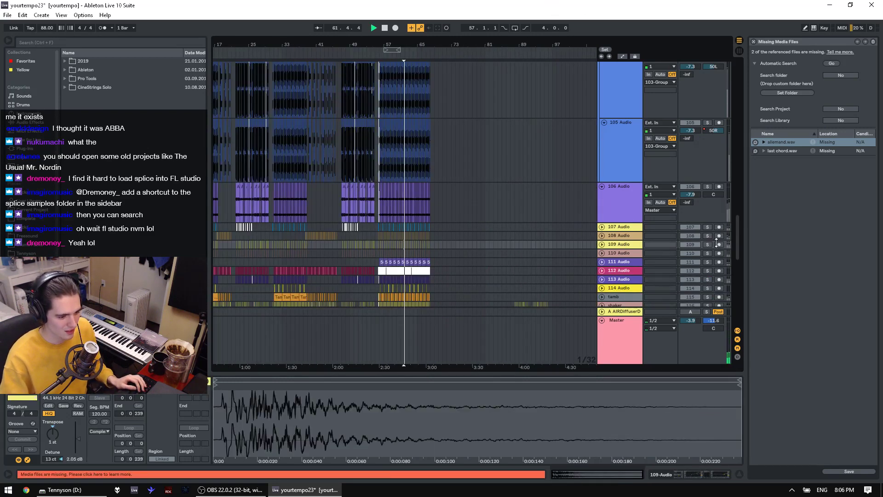
double_click(709, 245)
Step: Play the arrangement's last section with the lower percussion tracks in view, from around bars 82 and 91, then stop playback
left_click_drag(736, 236, 736, 301)
left_click(494, 210)
key("space")
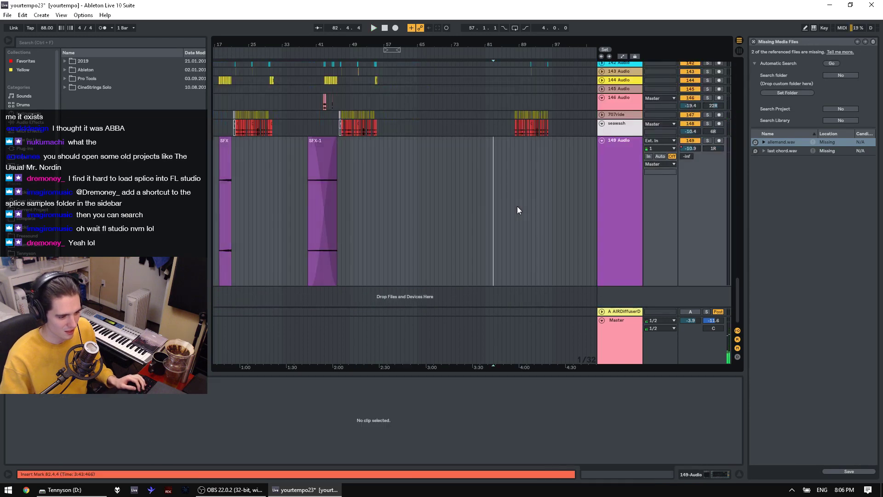
left_click(517, 210)
left_click(531, 165)
key("space")
scroll(581, 186, "up", 2)
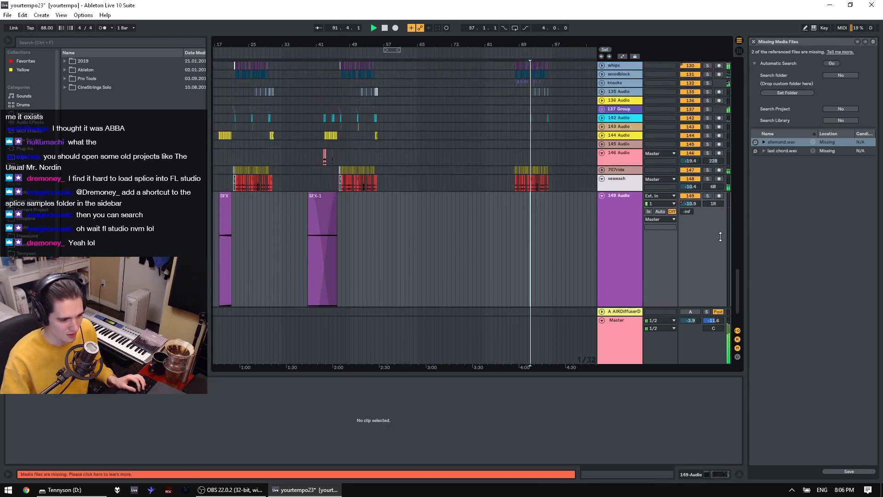
left_click(544, 135)
key("space")
scroll(556, 181, "up", 3)
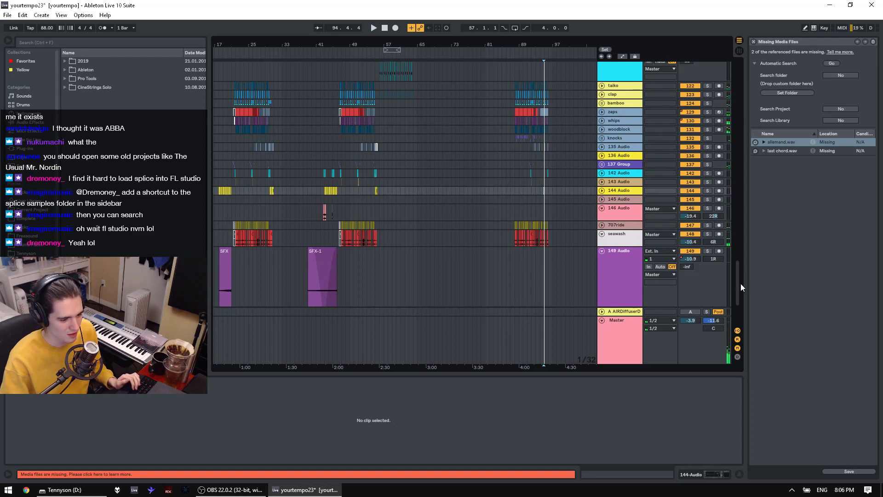
Step: Select 14.2.1 to 14.4.3 on the 3 Audio track and play the arrangement briefly from there
left_click_drag(738, 283, 728, 76)
key("space")
key("space")
left_click_drag(240, 42, 301, 39)
left_click_drag(263, 283, 265, 284)
scroll(285, 299, "down", 4)
key("space")
key("space")
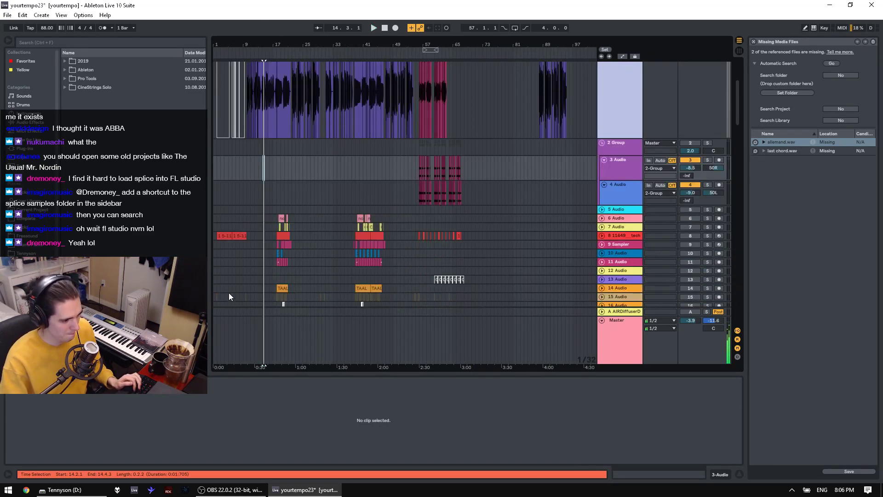
Step: Place the insert marker at about 7.2.3, play briefly, and examine which tracks are deactivated down to the 100 Group
left_click(230, 278)
scroll(250, 306, "down", 3)
scroll(236, 266, "down", 3)
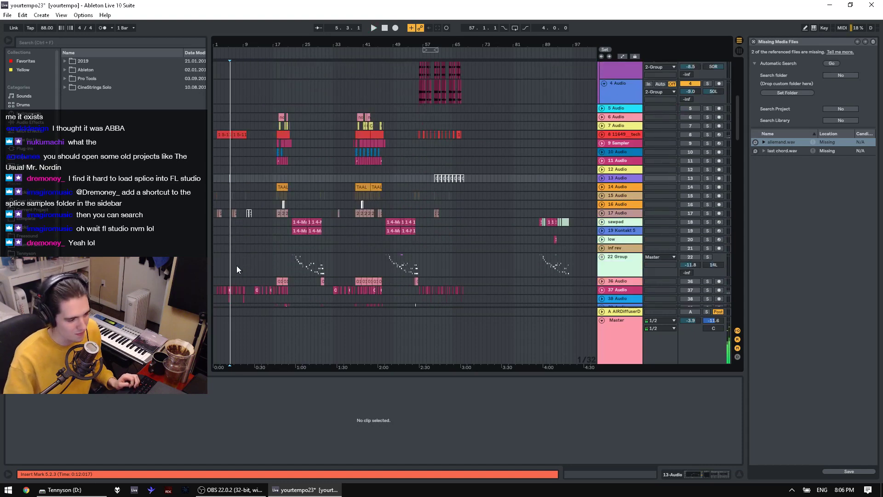
left_click(238, 249)
scroll(239, 249, "down", 3)
key("space")
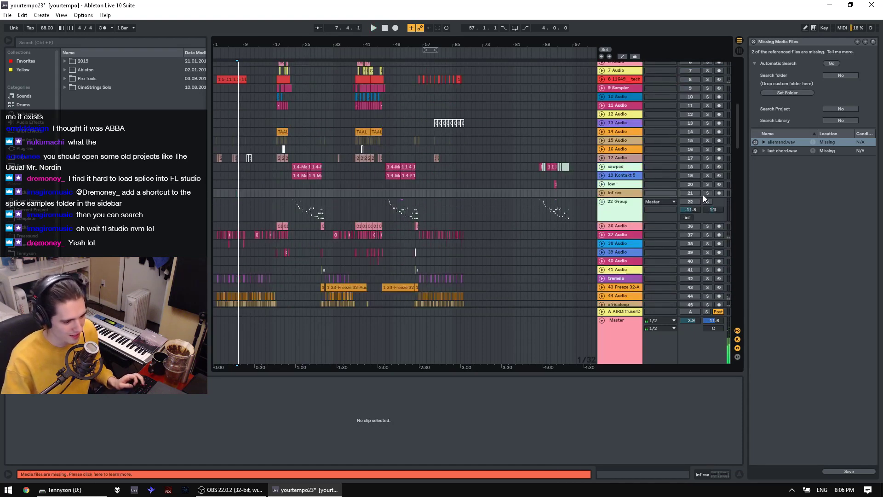
scroll(646, 281, "down", 15)
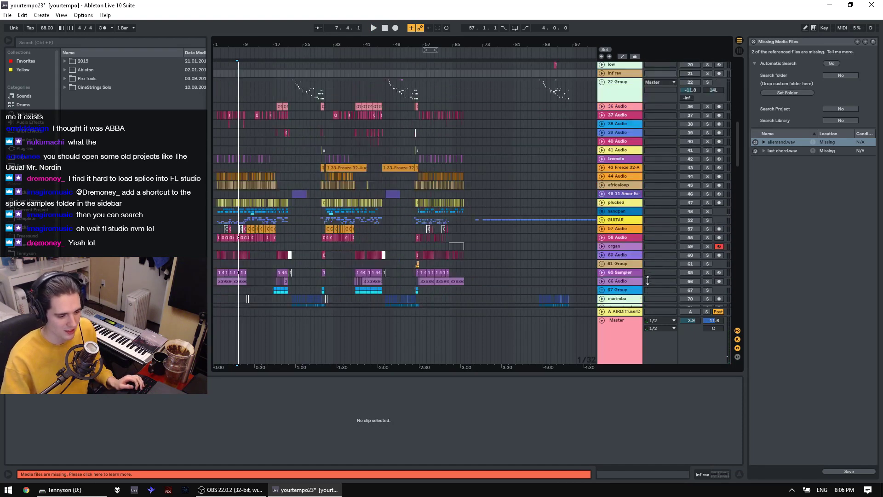
scroll(658, 287, "down", 5)
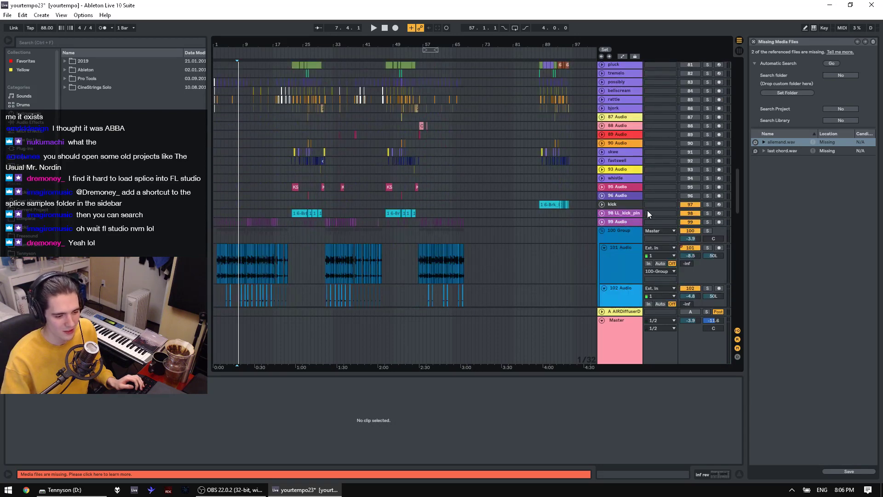
Step: Select all the tracks from vocals onward, reactivate them together and reduce them to minimum height
left_click_drag(736, 200, 744, 53)
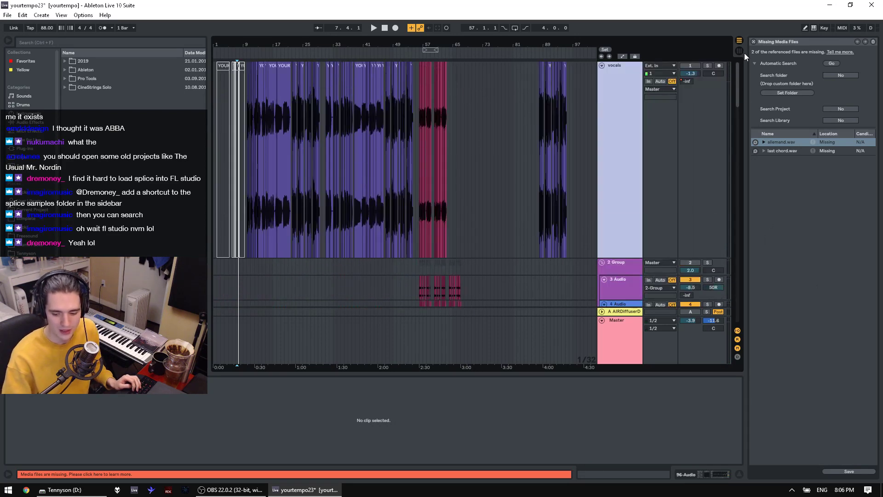
left_click(630, 78, "shift")
left_click(691, 66)
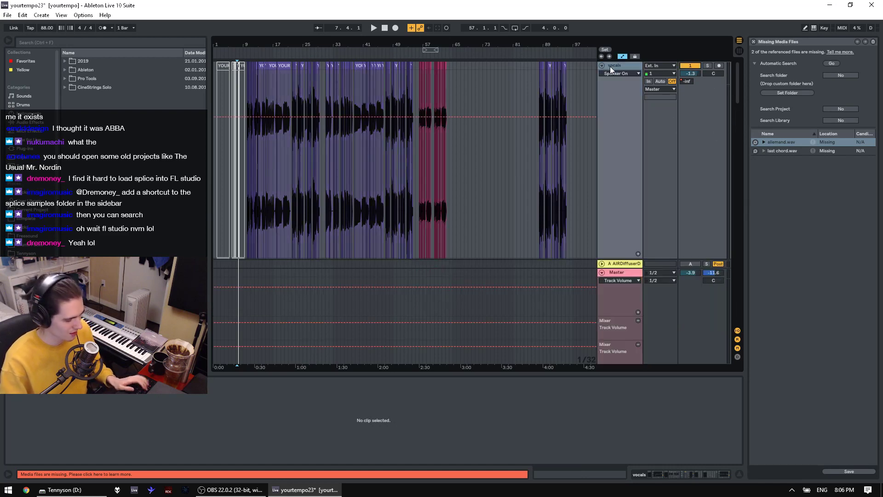
key("h")
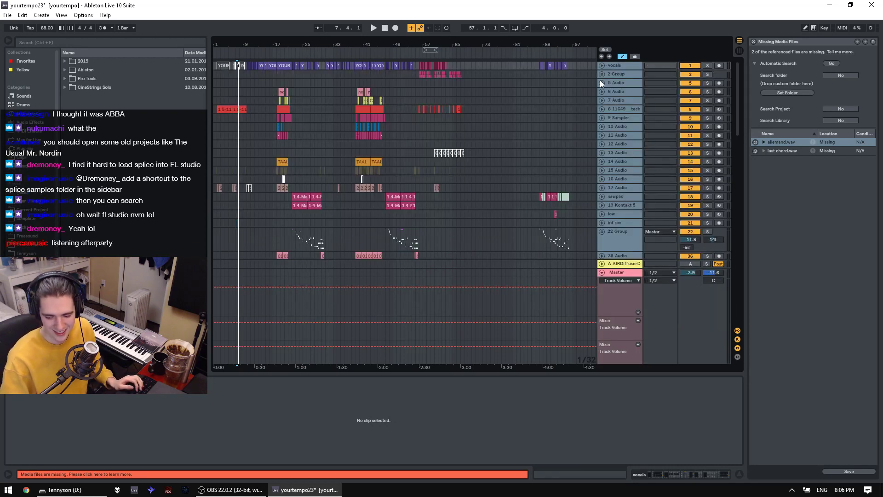
Step: Add the stream-samples2-2 file from the browser to a new audio track below 96 Audio, starting at about bar 64
scroll(628, 170, "down", 5)
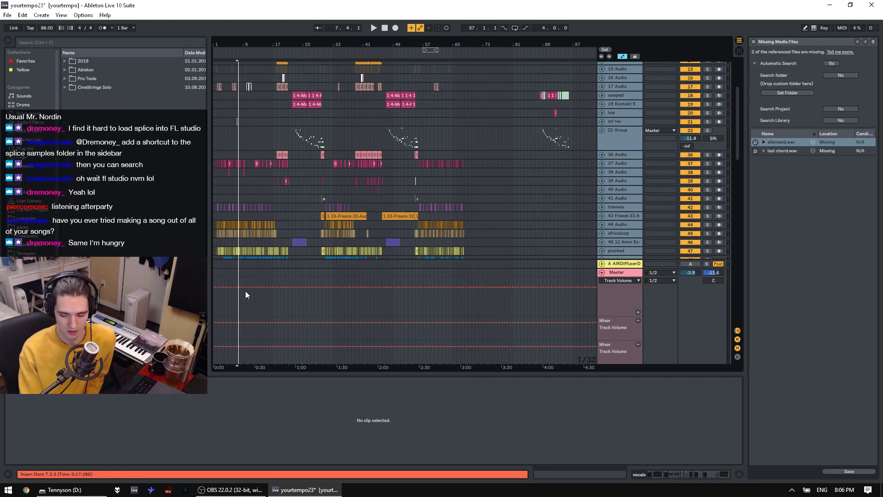
left_click(27, 270)
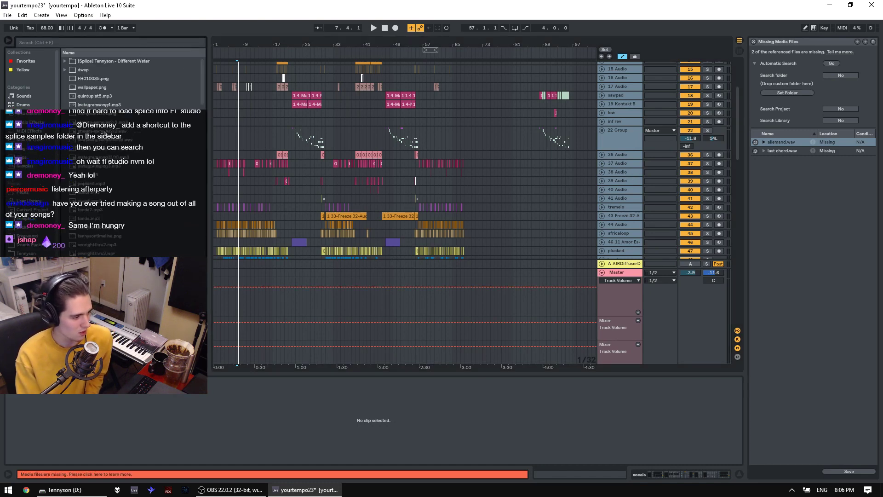
left_click_drag(105, 123, 454, 228)
scroll(430, 179, "down", 10)
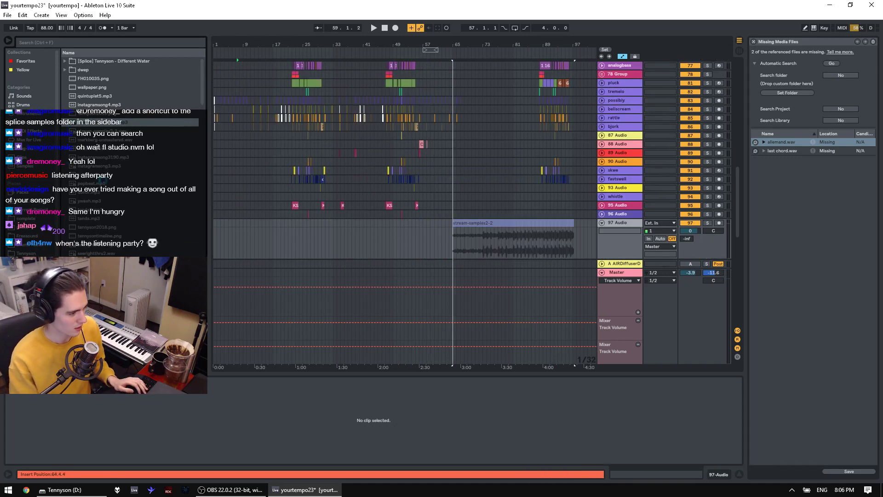
Step: Add Audio Demo from the [Splice] Tennyson - Different Water folder to track 97 at 60.3.2 and play it soloed
left_click(66, 62)
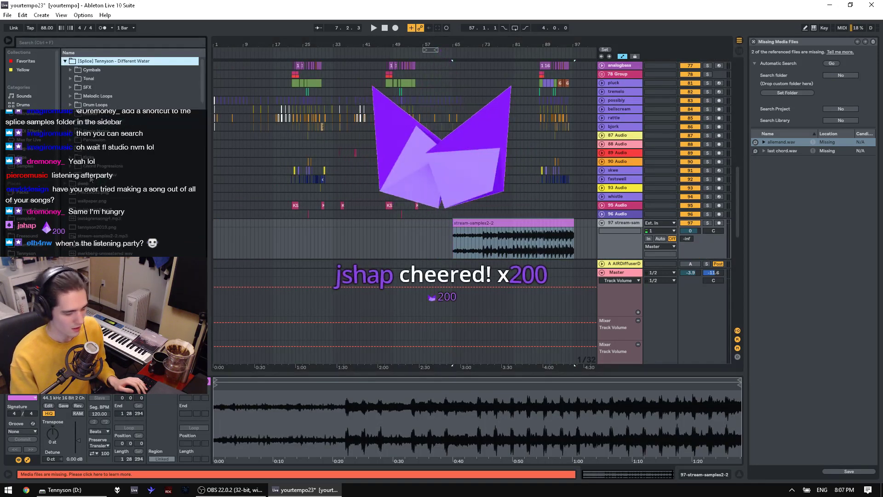
left_click_drag(90, 176, 448, 233)
key("space")
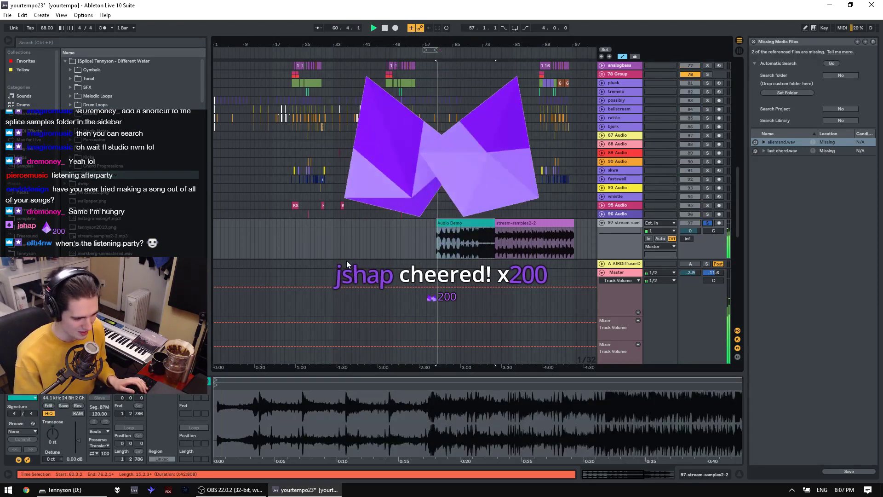
key("space")
Step: Lower track 97's volume to -7.5 dB while playing the Audio Demo clip from around bars 67 and 65
left_click_drag(436, 44, 408, 89)
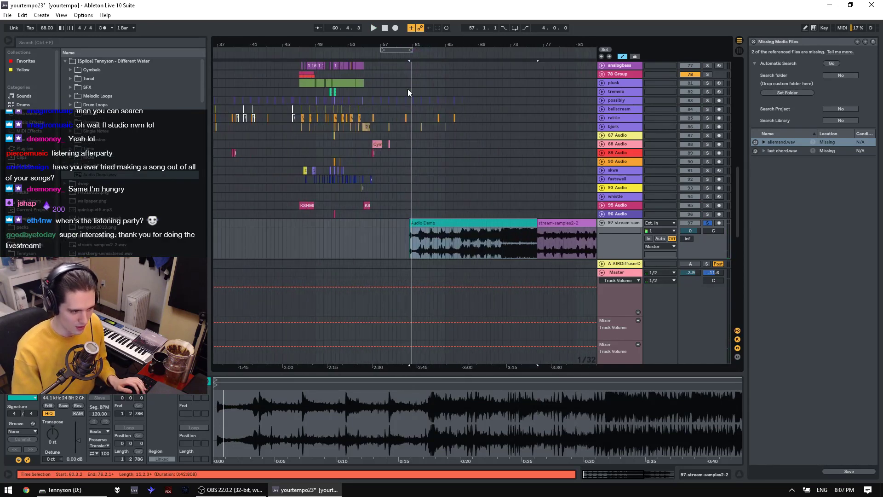
left_click(429, 251)
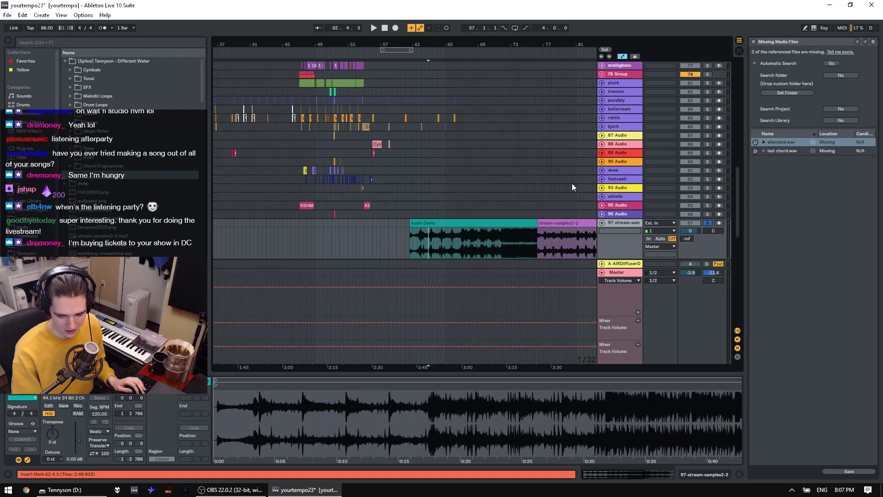
left_click_drag(691, 229, 696, 243)
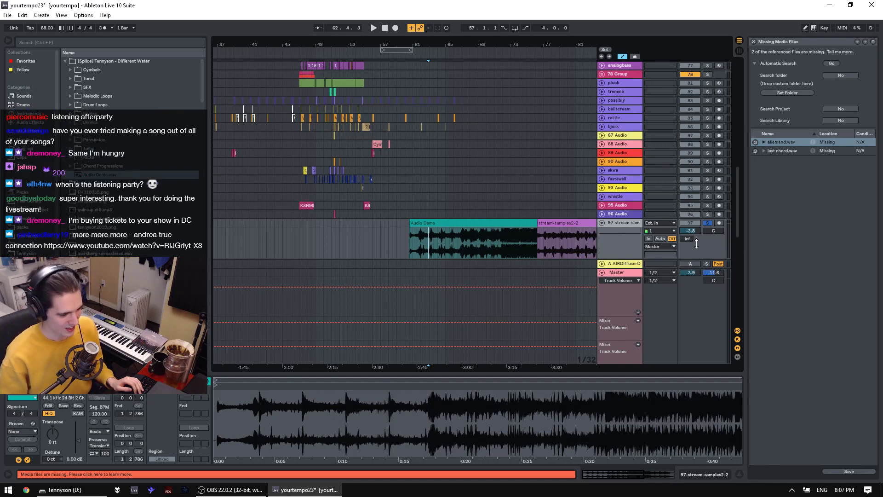
left_click(447, 255)
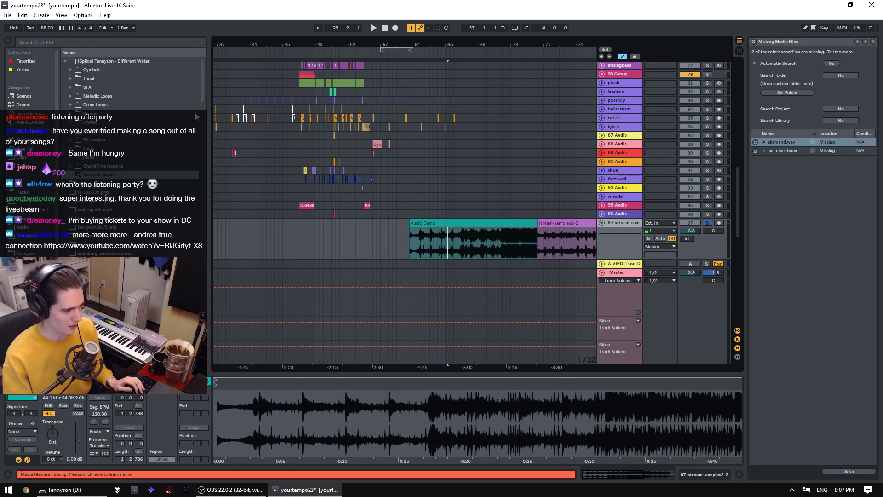
left_click(462, 251)
key("space")
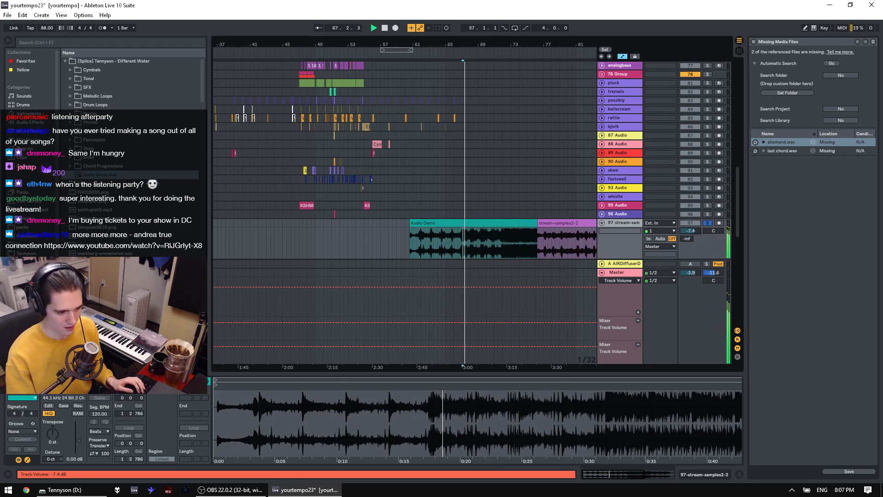
left_click(451, 253)
key("space")
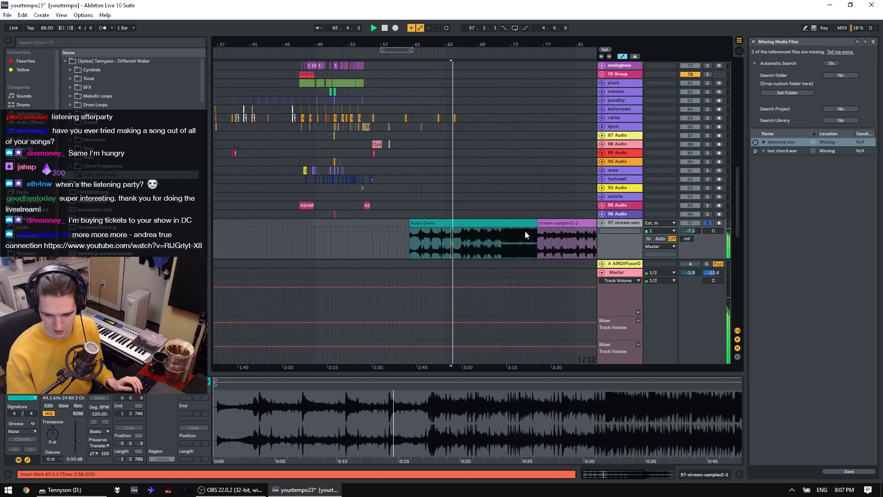
Step: Play the Audio Demo clip from its start, from 63.4.4 and from 65.3.2
left_click(482, 223)
key("space")
key("space")
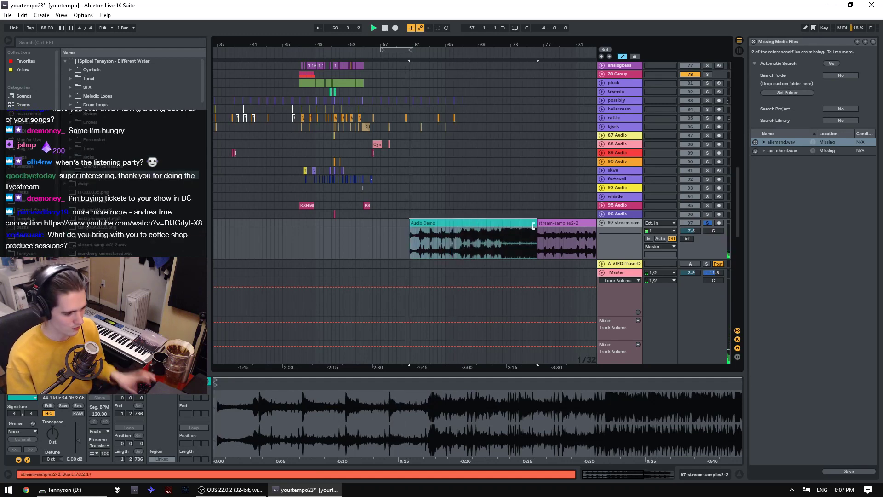
left_click(438, 255)
key("space")
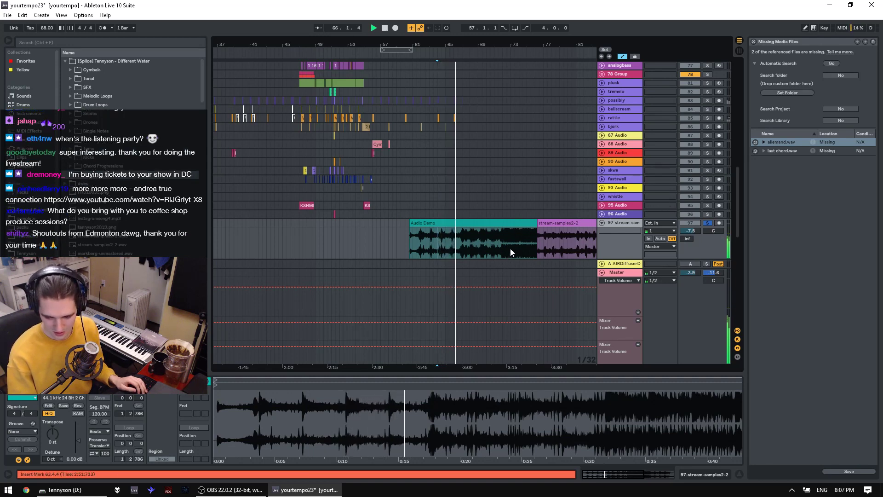
left_click(451, 252)
key("space")
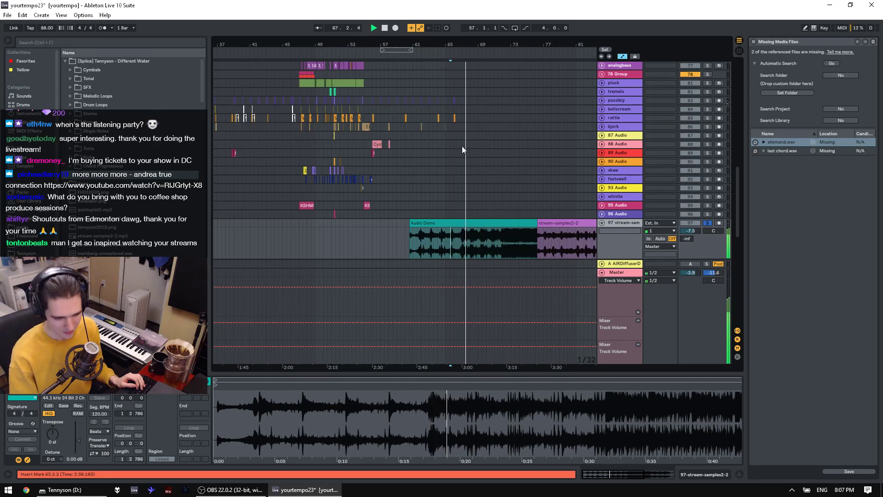
Step: Play the later parts of the Audio Demo clip from 70.4.1, 71.4.3 and 75.3.3
left_click_drag(493, 45, 455, 66)
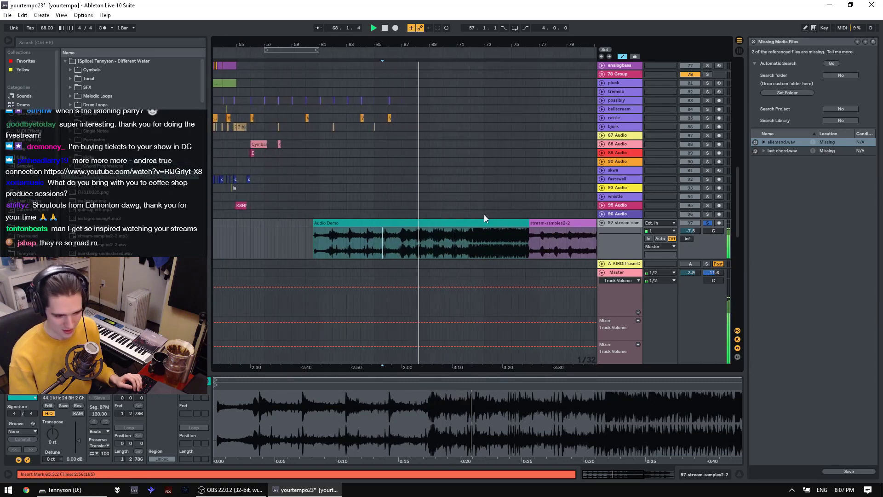
left_click(469, 253)
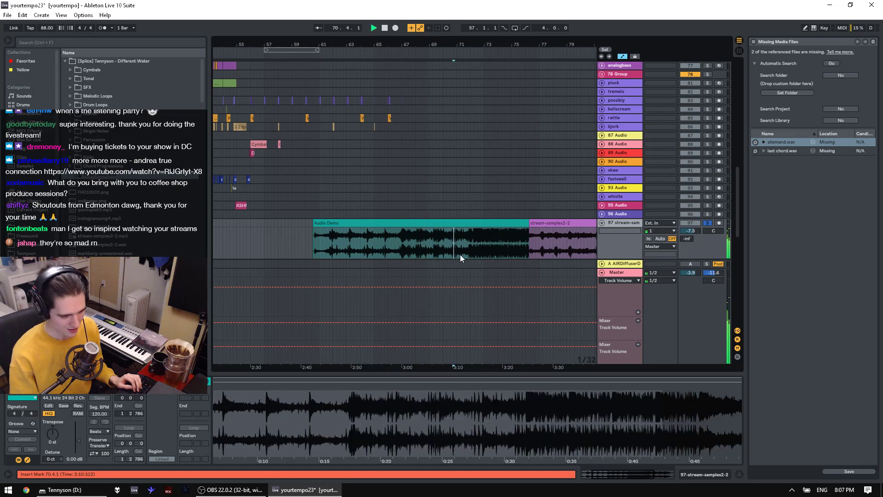
key("space")
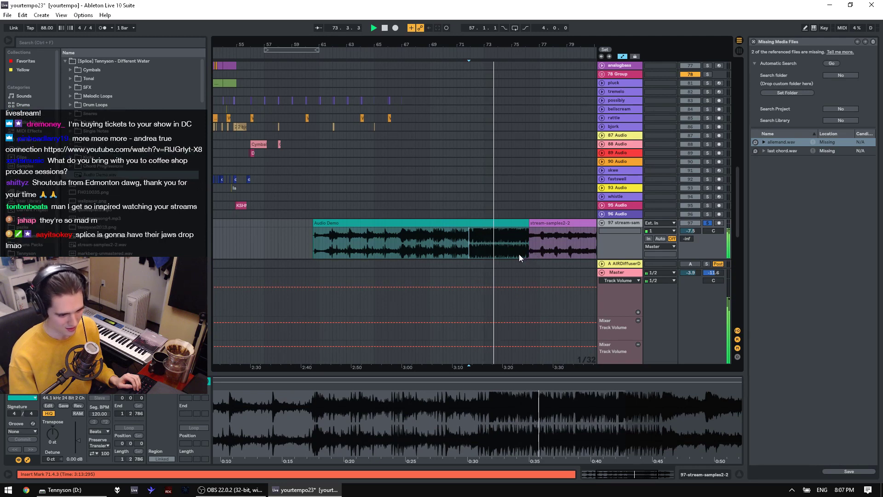
left_click(521, 253)
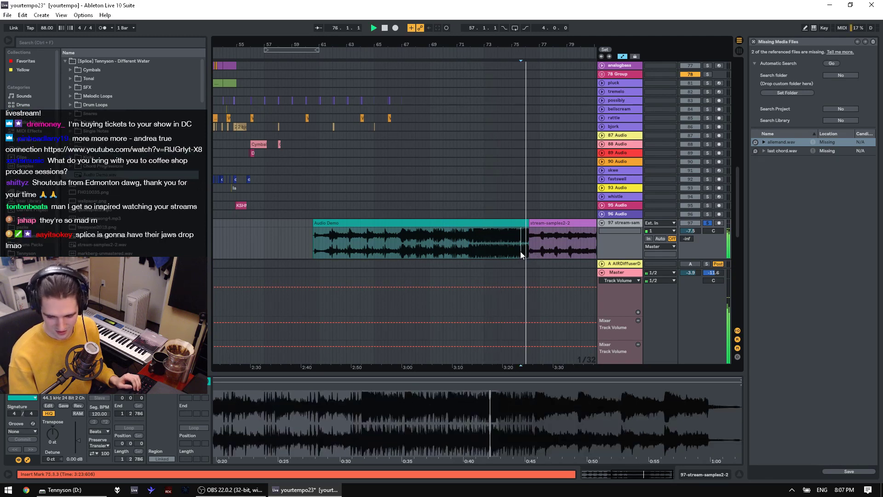
key("space")
Step: Delete the stream-samples2-2 clip, extend the end of Audio Demo over the freed space and play from around bar 78
left_click(544, 222)
key("Delete")
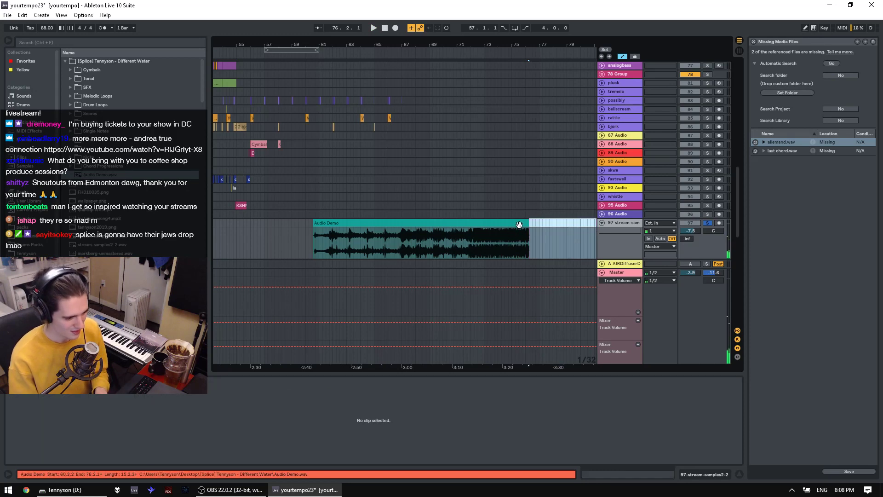
left_click_drag(529, 224, 597, 224)
left_click(556, 234)
key("space")
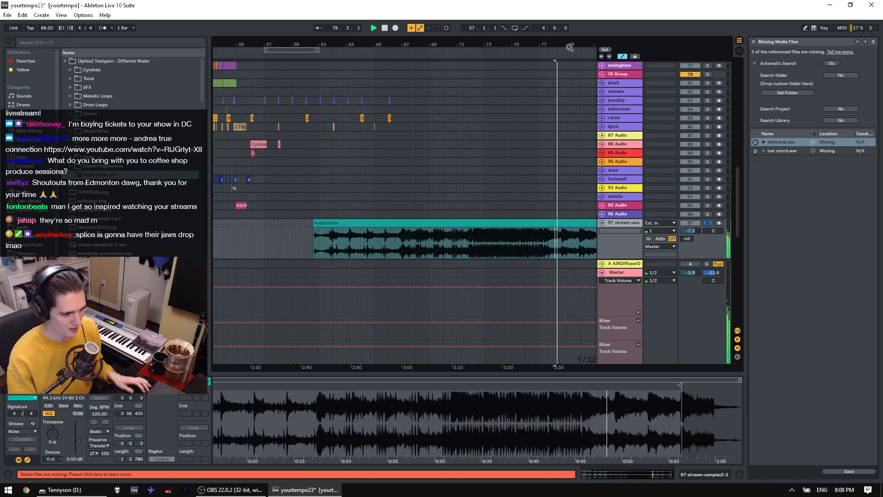
Step: Move the Audio Demo clip to start at 65.1.2 and play it from its beginning
scroll(496, 230, "right", 3)
scroll(497, 230, "down", 2)
left_click_drag(491, 222, 578, 228)
key("space")
key("space")
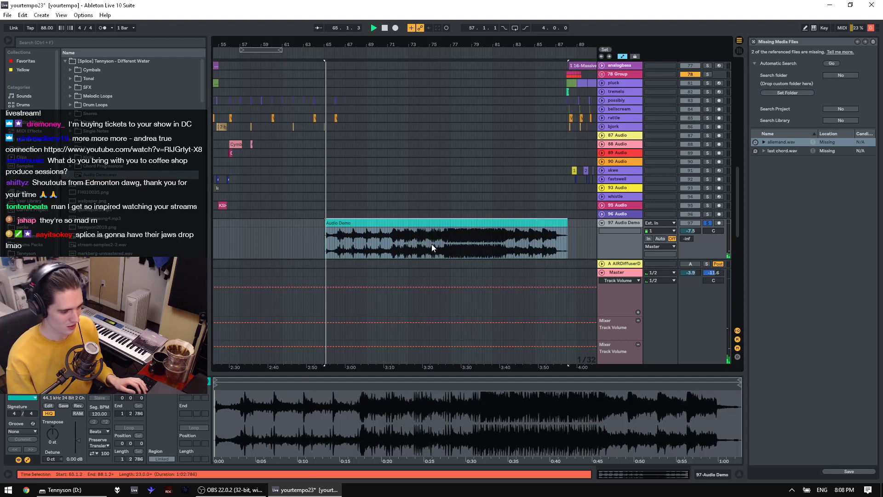
key("space")
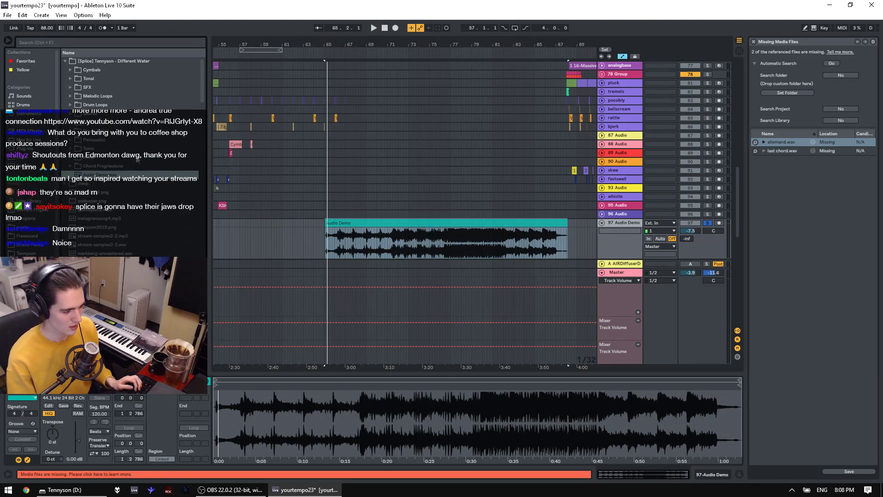
Step: Delete the Audio Demo track and play the remaining arrangement from around bar 59
left_click(387, 221)
left_click(601, 215)
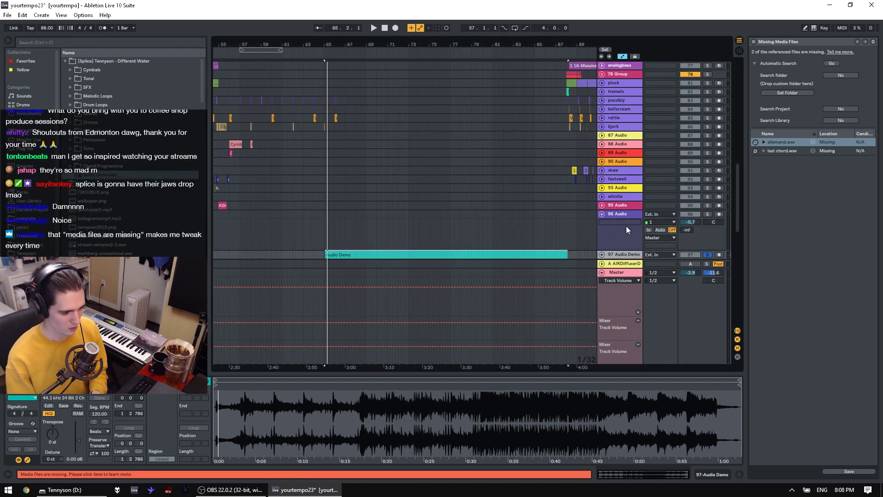
left_click(602, 214)
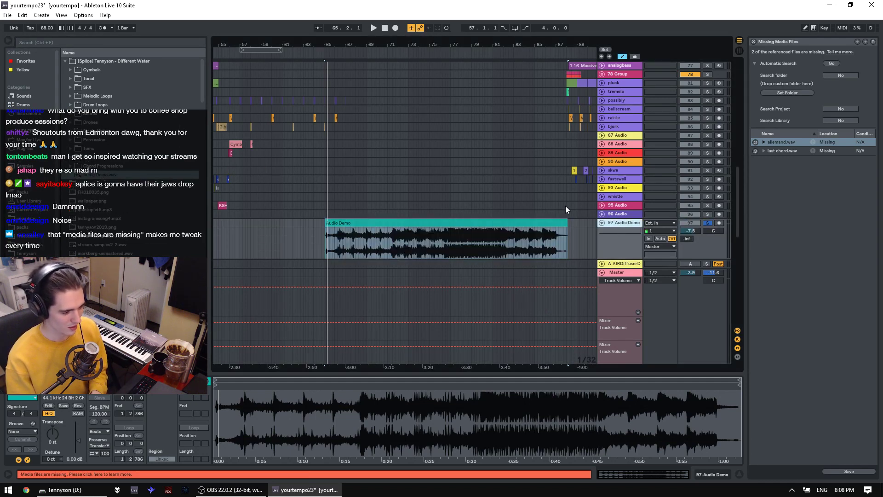
key("Delete")
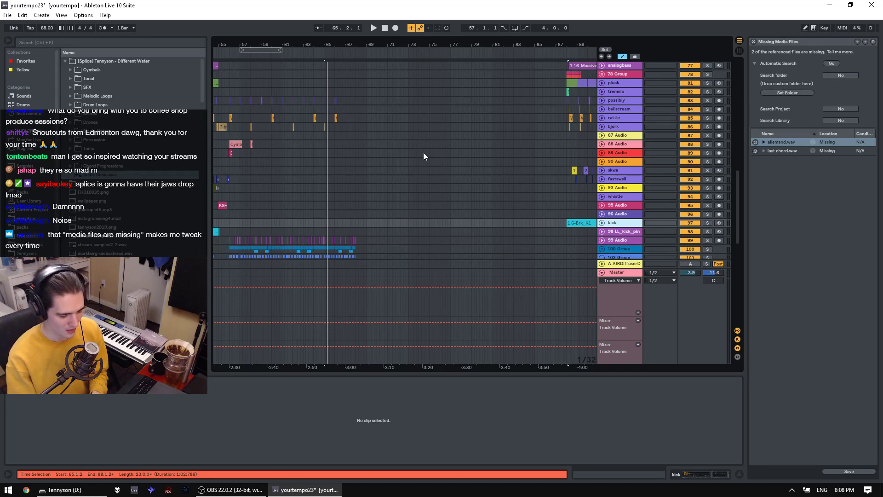
left_click(260, 162)
key("space")
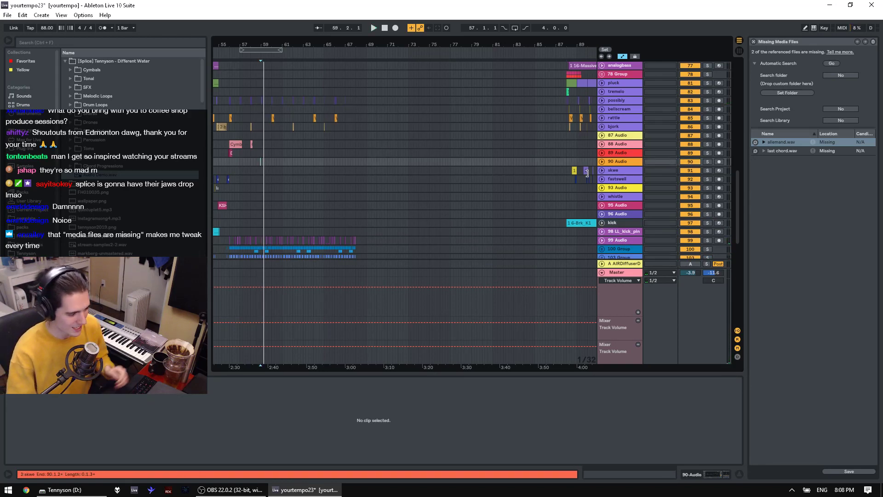
Step: Widen the Missing Media Files pane and the browser, and enlarge the clip view's height
left_click_drag(747, 88, 606, 89)
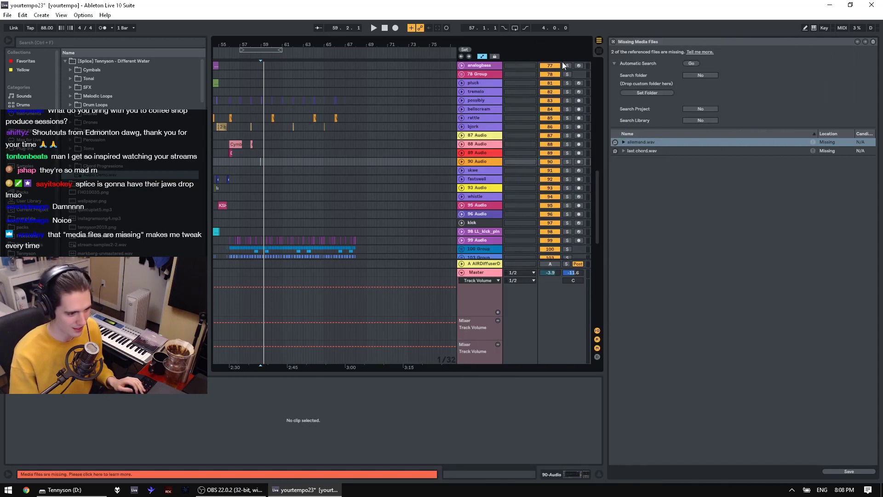
left_click_drag(211, 134, 300, 148)
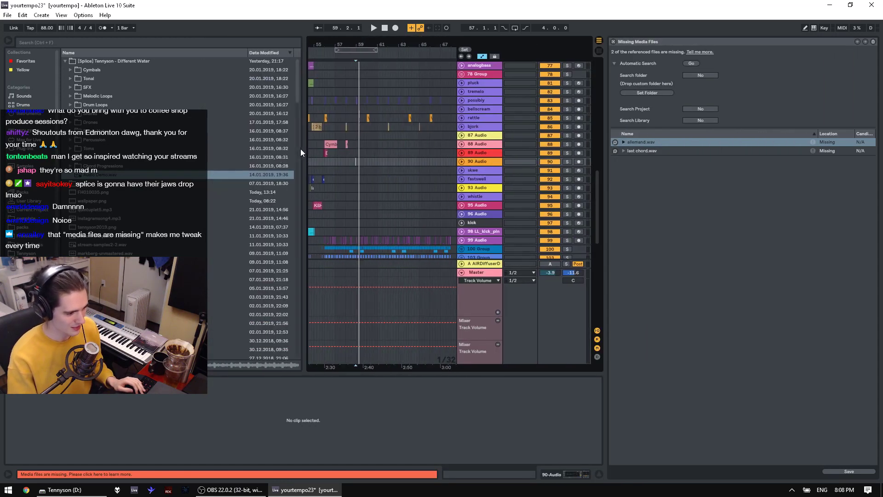
left_click_drag(360, 42, 355, 189)
left_click_drag(370, 379, 371, 279)
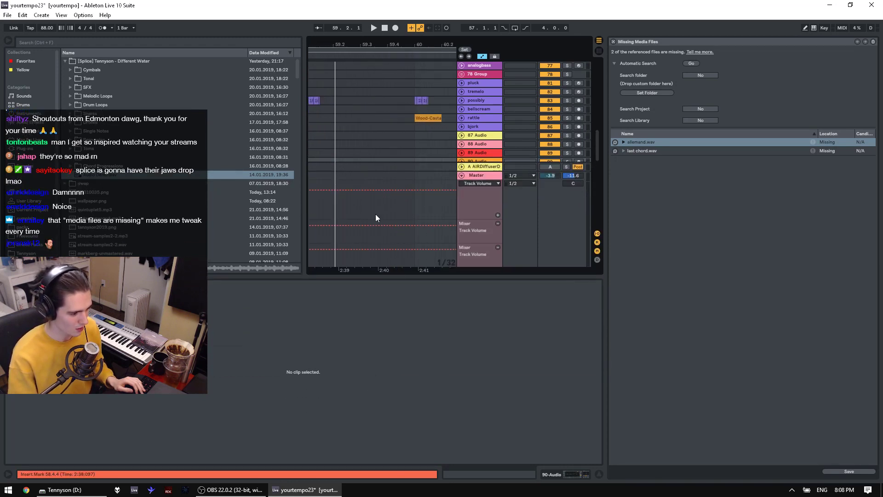
Step: Inspect the Wood-Castanet clip on the rattle track at bar 60 and play the arrangement from around bar 56
left_click(429, 127)
left_click(420, 116)
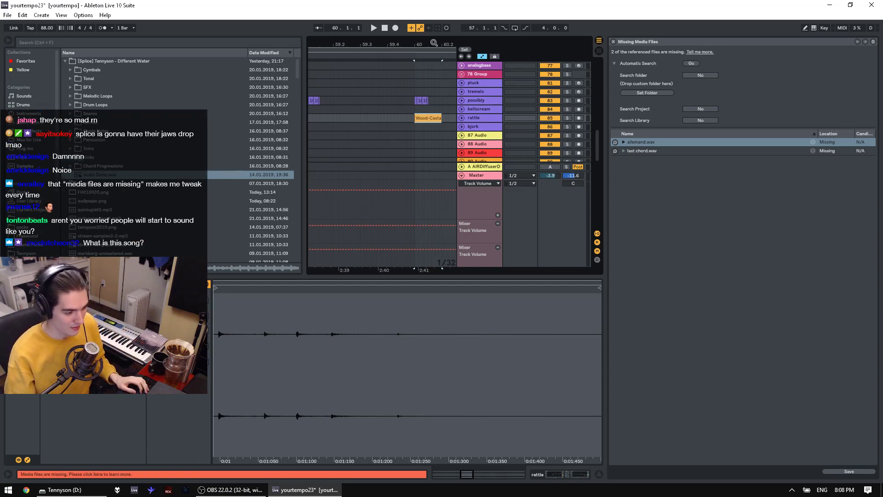
left_click_drag(432, 45, 417, 65)
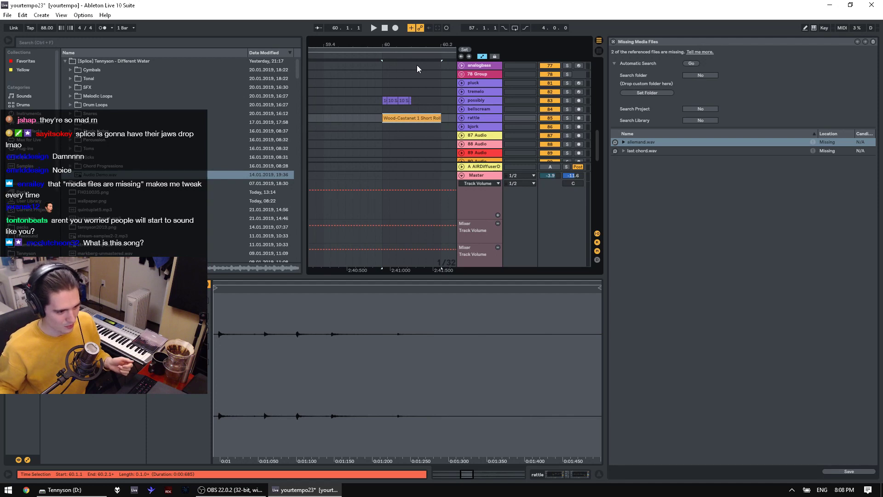
left_click_drag(411, 44, 427, 23)
left_click(325, 127)
key("space")
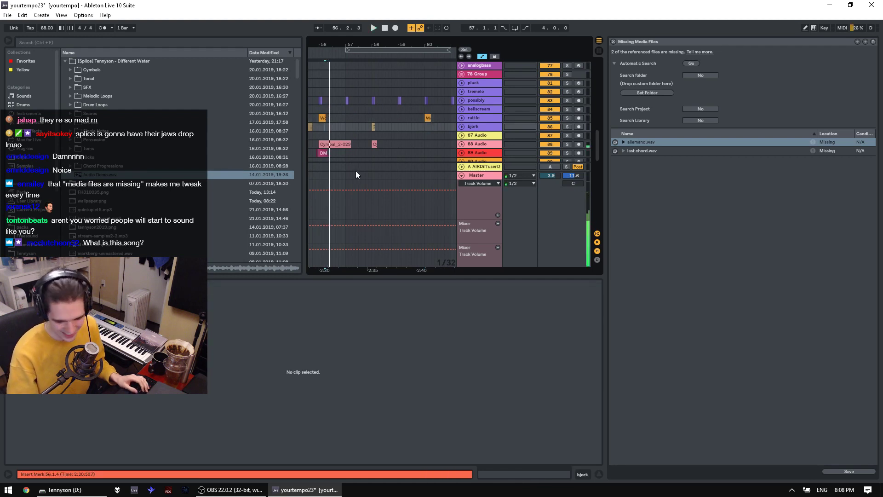
Step: Place the insertion mark on track 88 Audio at 51.3.4 and fold the Master track
left_click_drag(333, 44, 445, 27)
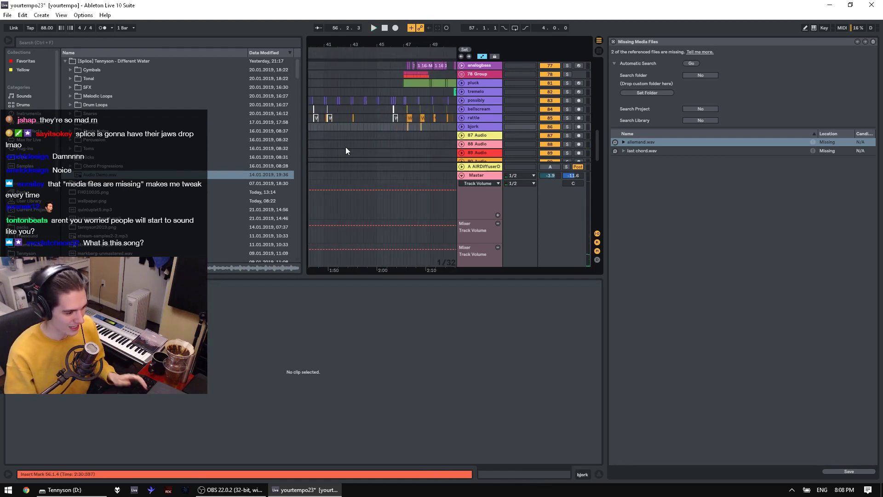
left_click(433, 136)
left_click_drag(437, 137, 320, 139)
scroll(363, 140, "down", 1)
left_click(349, 144)
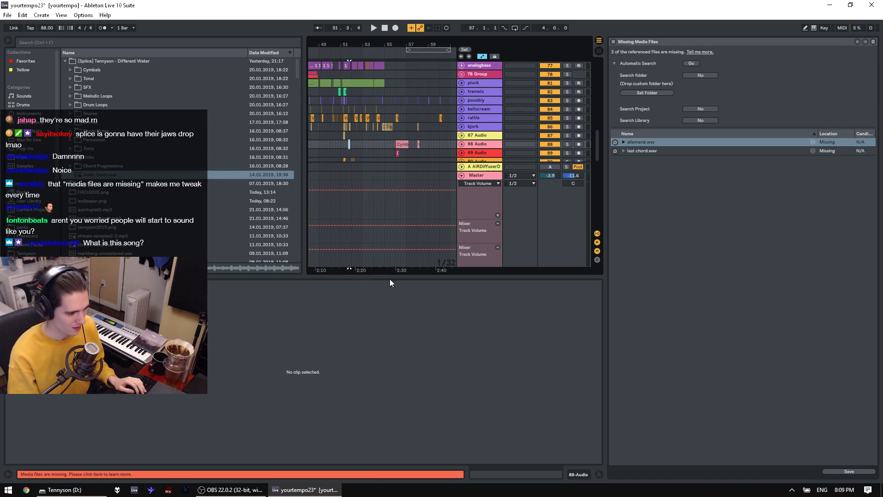
left_click_drag(390, 278, 391, 268)
left_click(461, 166)
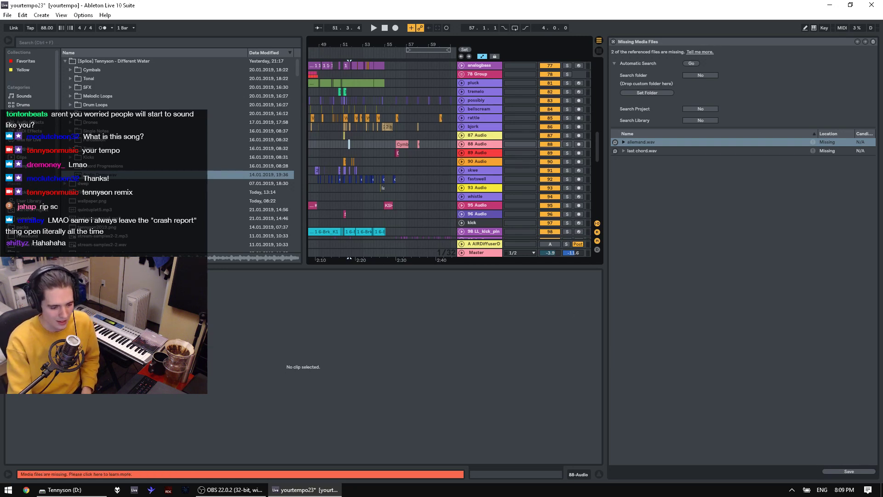
Step: Switch to OBS to reach the stream's scenes and controls
mouse_move(845, 492)
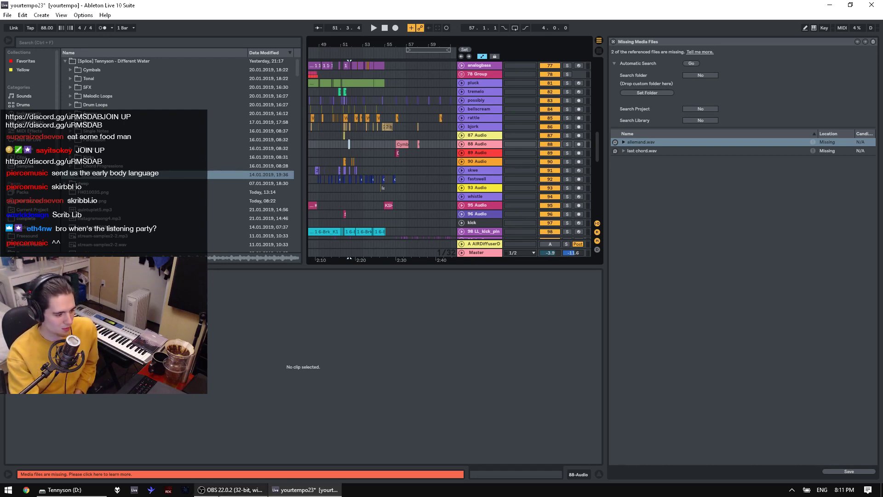
left_click(230, 490)
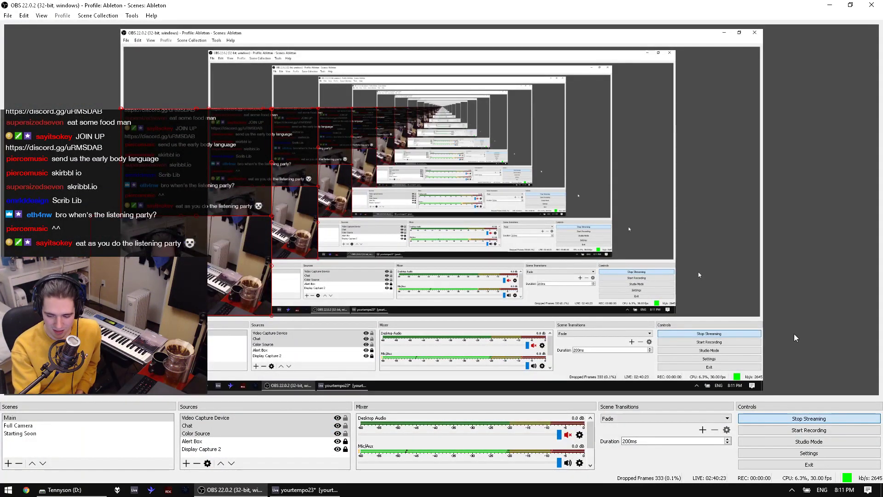